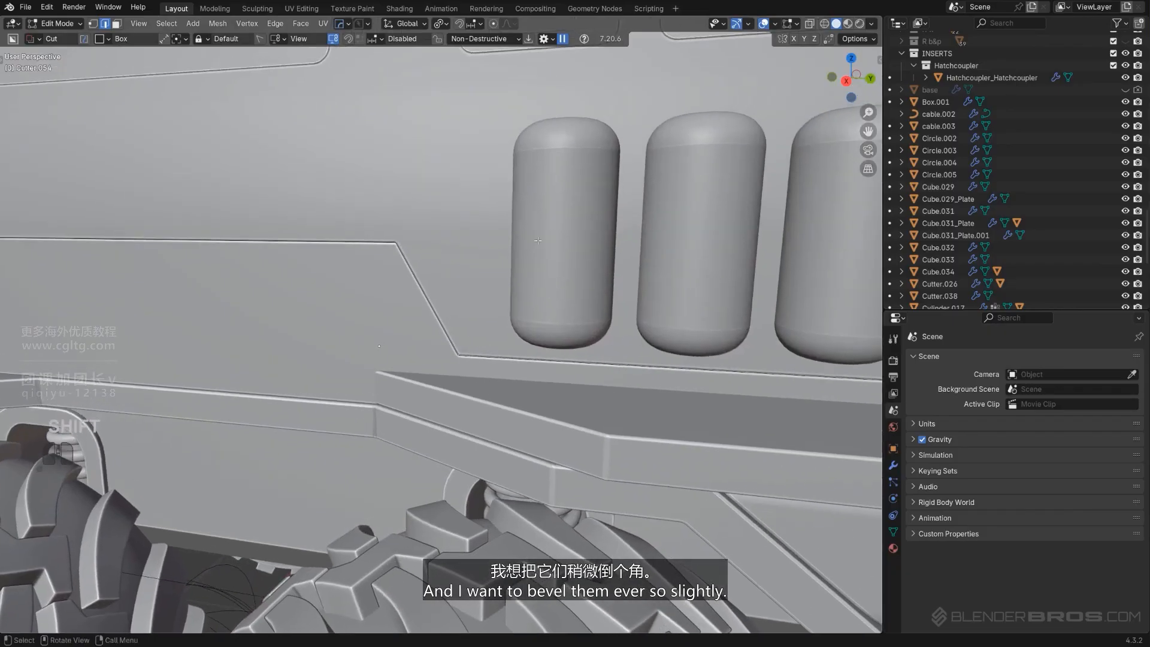
Bevel the selected edges with 7 segments and a width of 0.0665 m
key(ctrl+b)
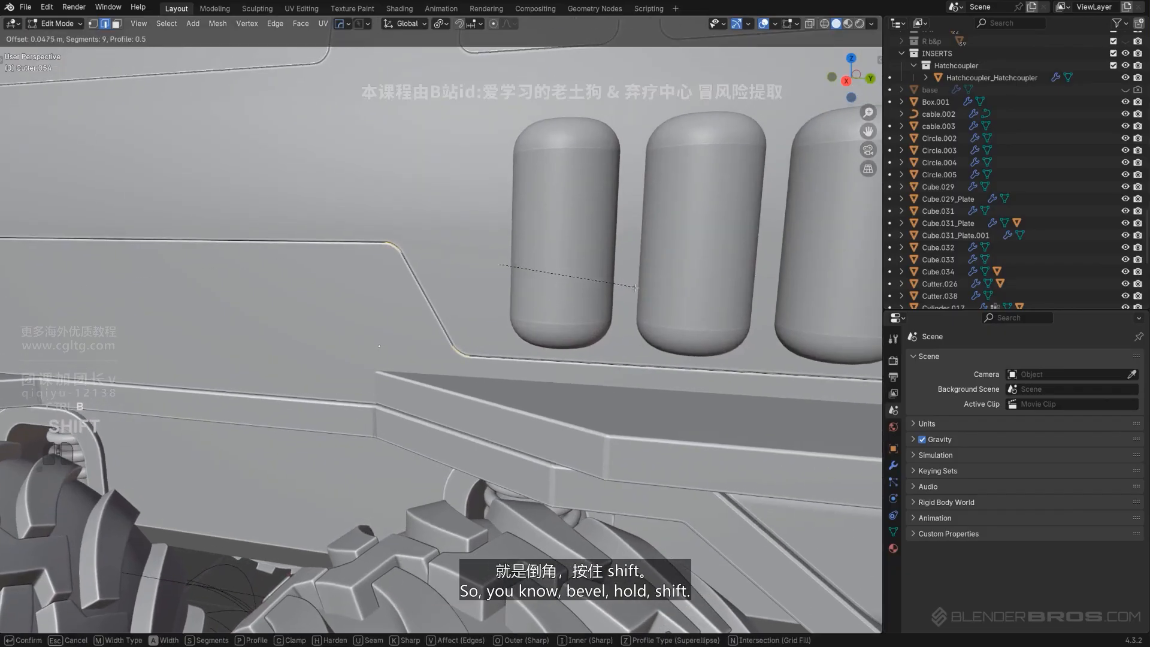
scroll(636, 288, up, 1)
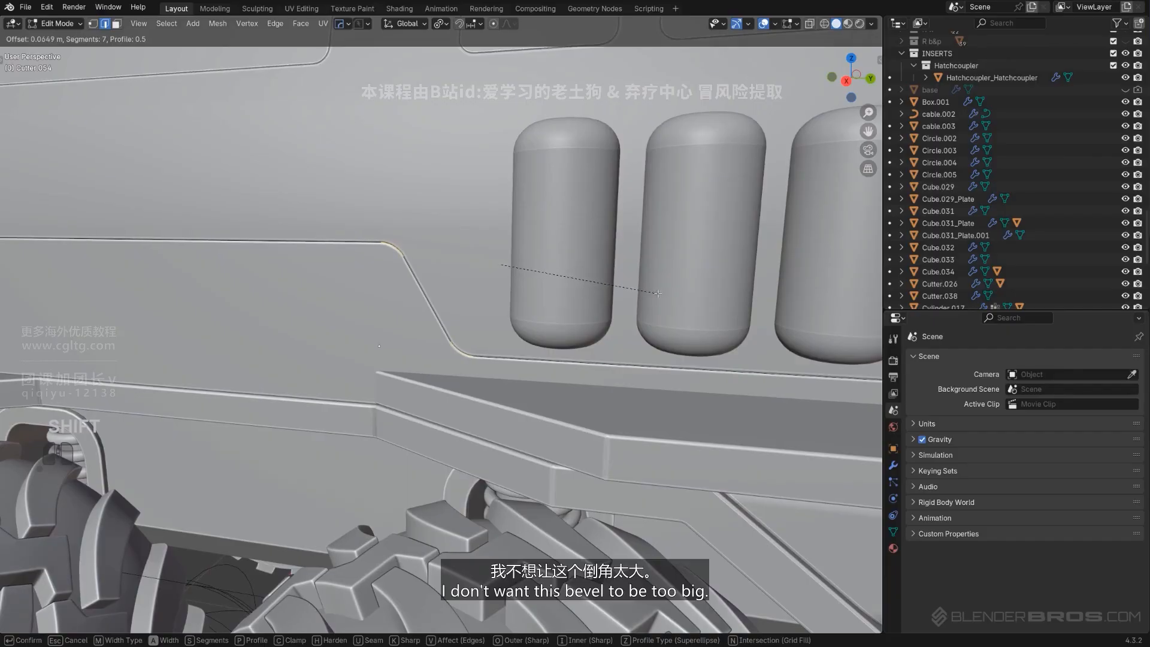
click(660, 293)
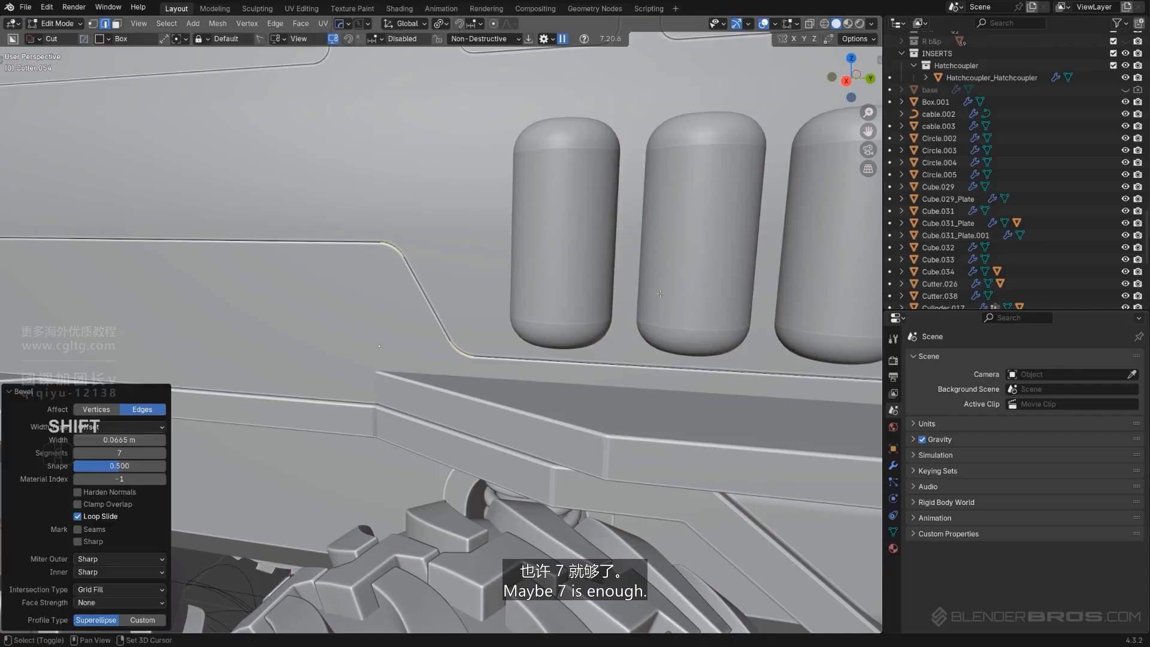
Leave Edit Mode and inspect the bevelled trim in an orthographic side view
key(Tab)
scroll(471, 312, down, 3)
scroll(461, 348, down, 1)
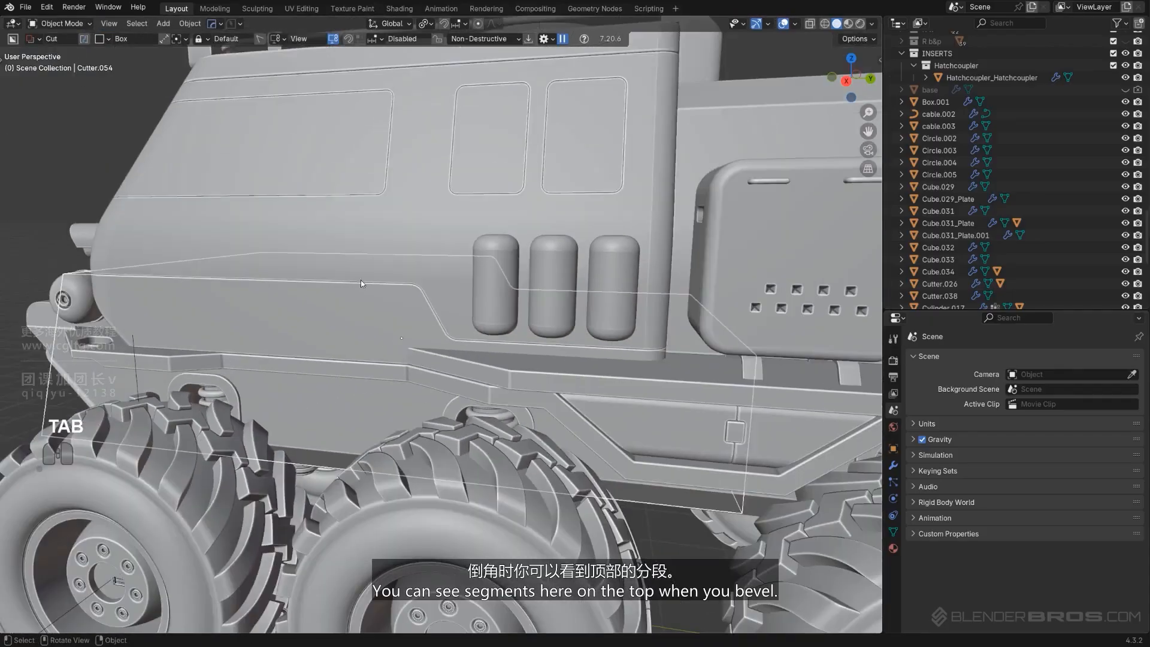
middle_drag(448, 379, 429, 307)
key(shift+2)
scroll(482, 358, down, 3)
key(KP_5)
scroll(479, 271, up, 6)
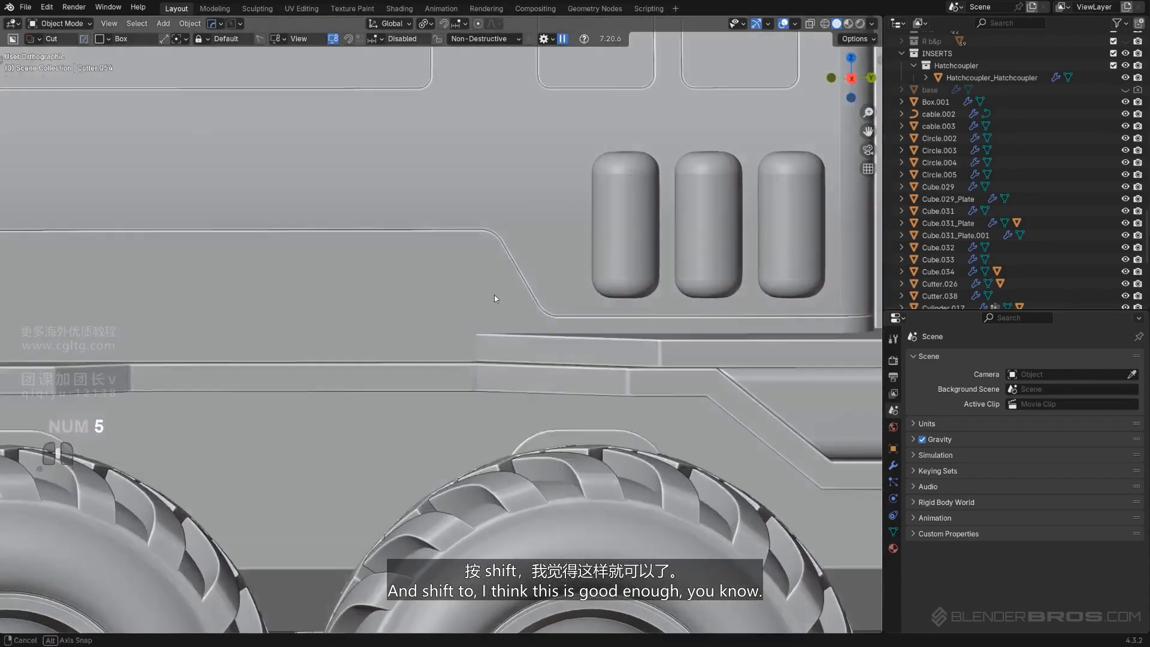
mouse_move(494, 294)
middle_down()
mouse_move(503, 305)
mouse_move(479, 289)
middle_up()
scroll(479, 289, up, 5)
shift+middle_drag(583, 185, 479, 411)
scroll(418, 403, down, 12)
shift+middle_drag(479, 410, 512, 419)
scroll(433, 382, up, 2)
scroll(503, 335, up, 2)
click(452, 266)
middle_drag(446, 269, 465, 281)
key(g)
right_click(490, 311)
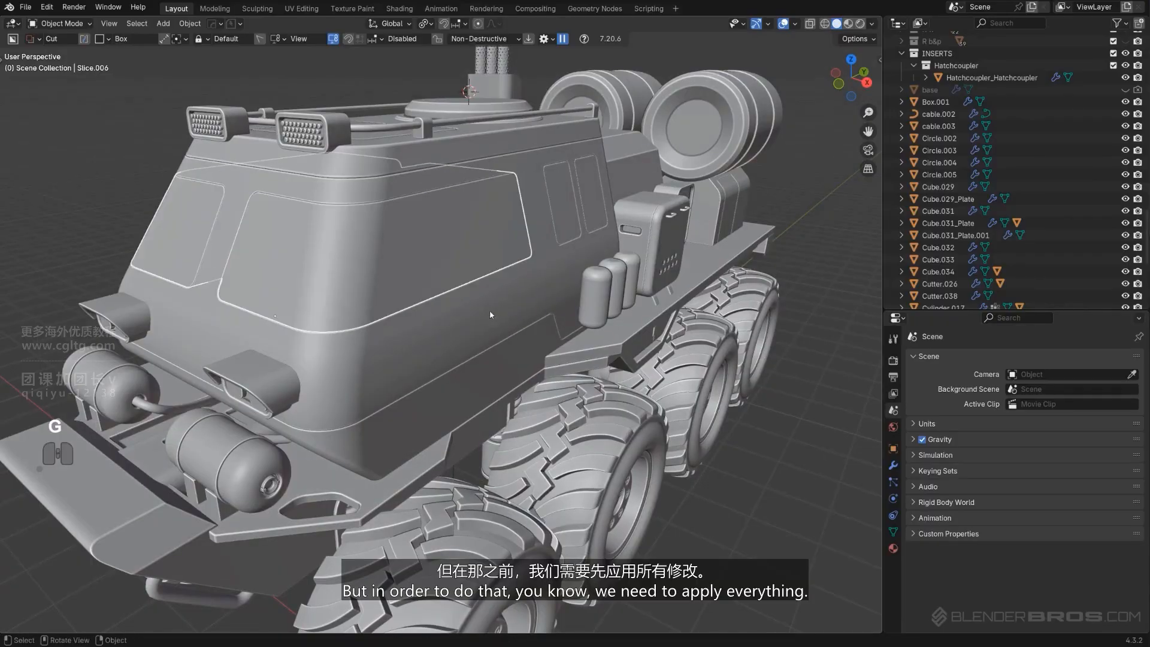
Select the cabin body and Smart Apply its modifiers
middle_drag(545, 322, 526, 296)
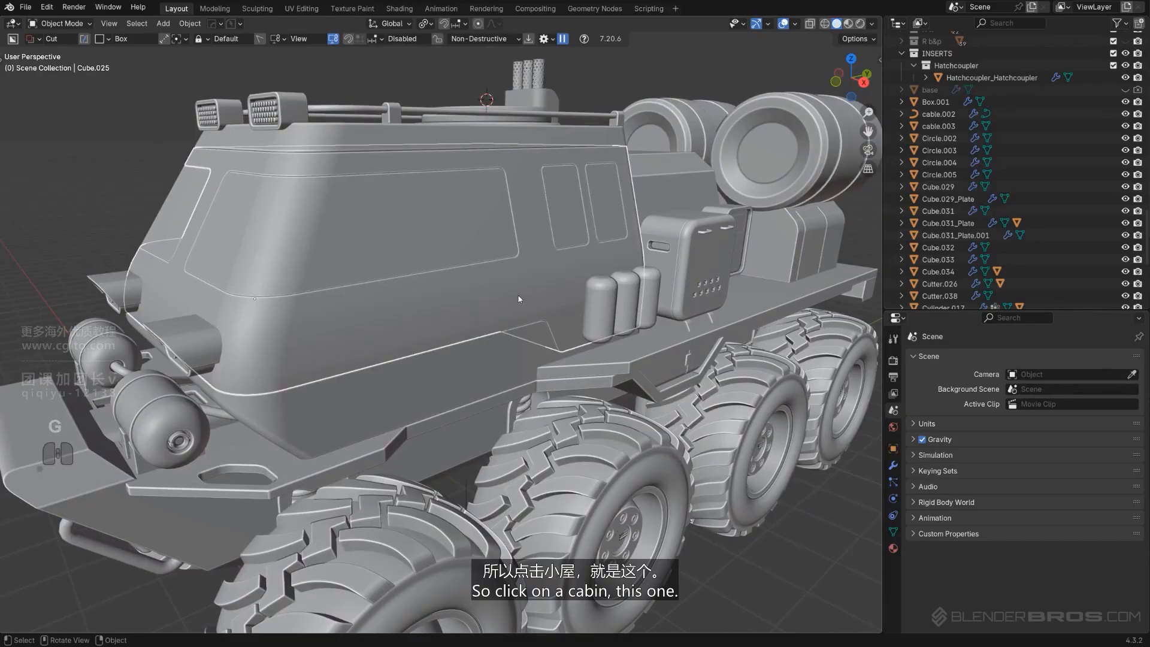
click(519, 314)
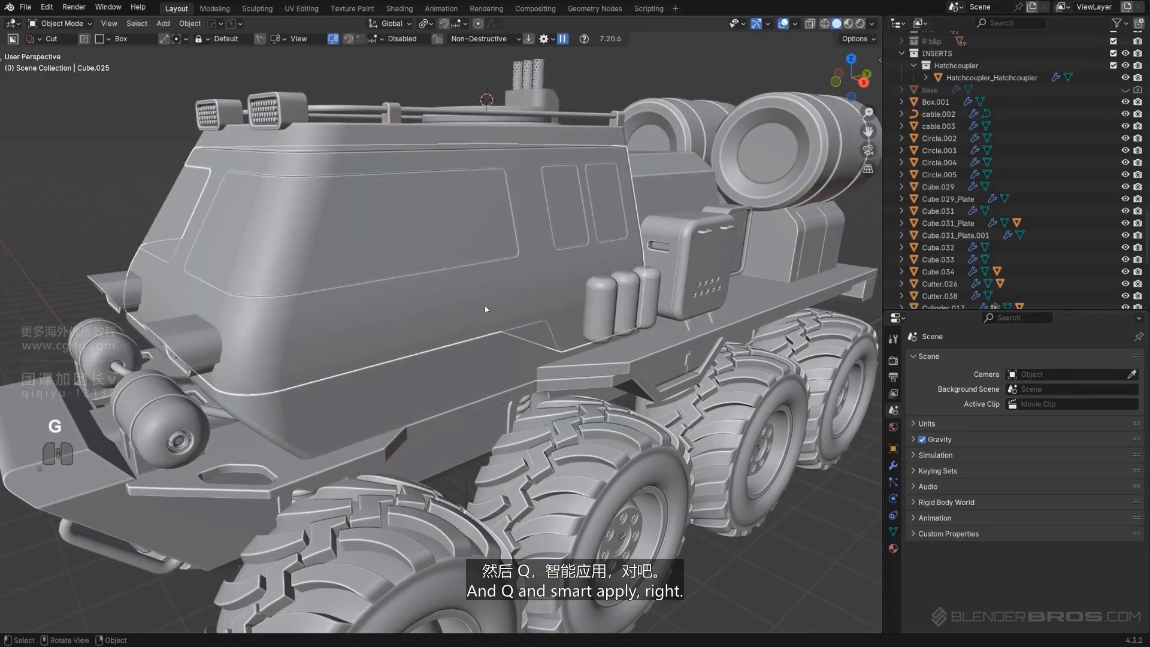
key(q)
mouse_move(467, 322)
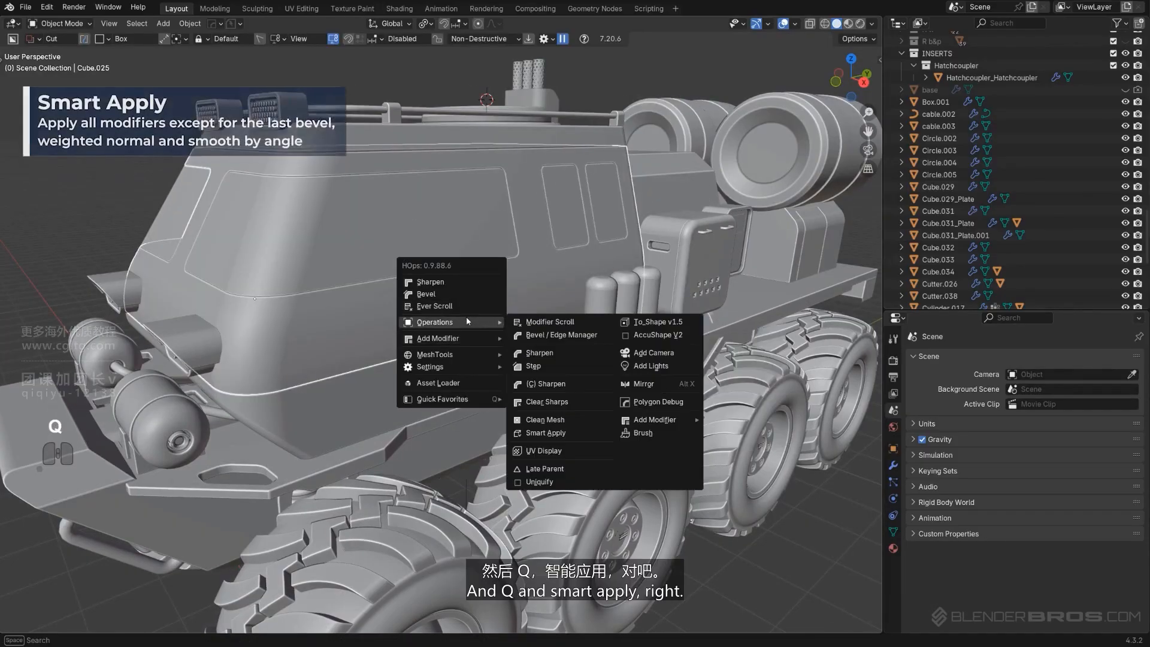
click(545, 432)
Select the front window slice object and Smart Apply its modifiers
click(493, 260)
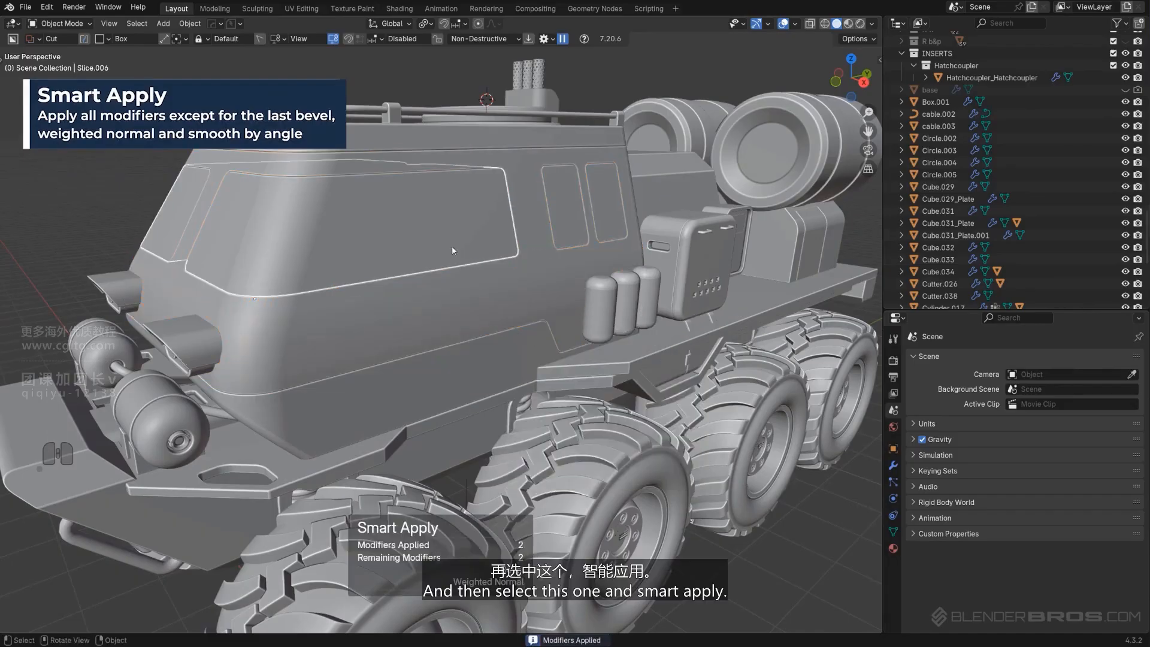
key(q)
click(569, 368)
Select the side window panel object and Smart Apply its modifiers
click(572, 217)
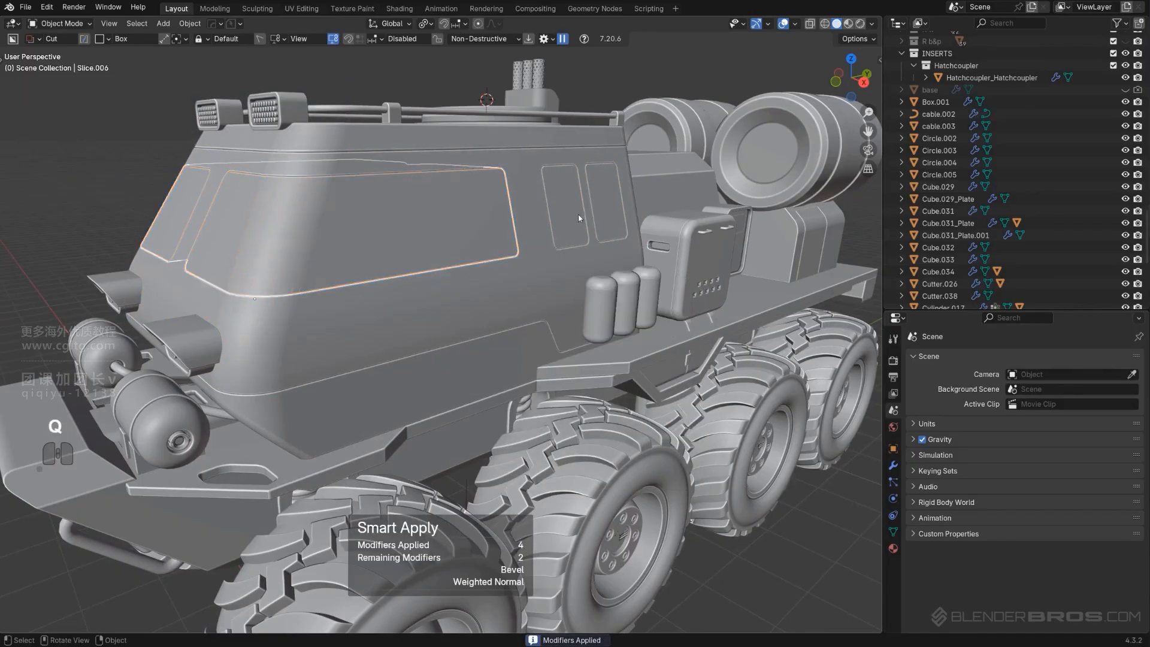
key(q)
mouse_move(583, 216)
click(630, 323)
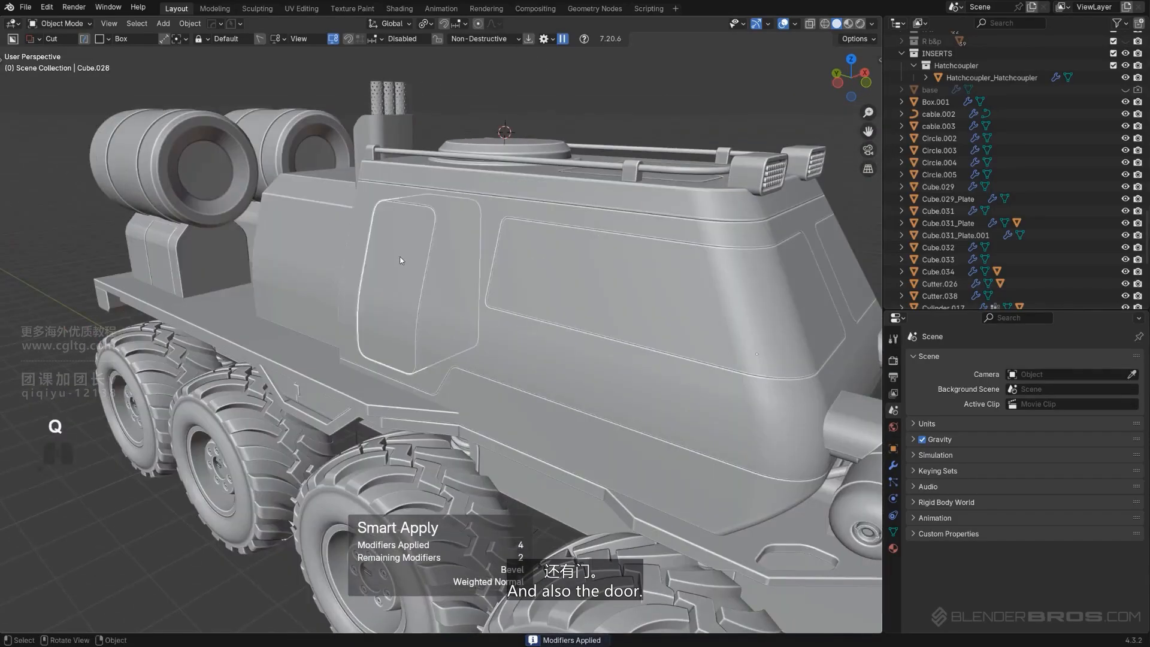
Smart Apply the modifiers of the window object on the opposite side of the cabin
key(q)
mouse_move(400, 256)
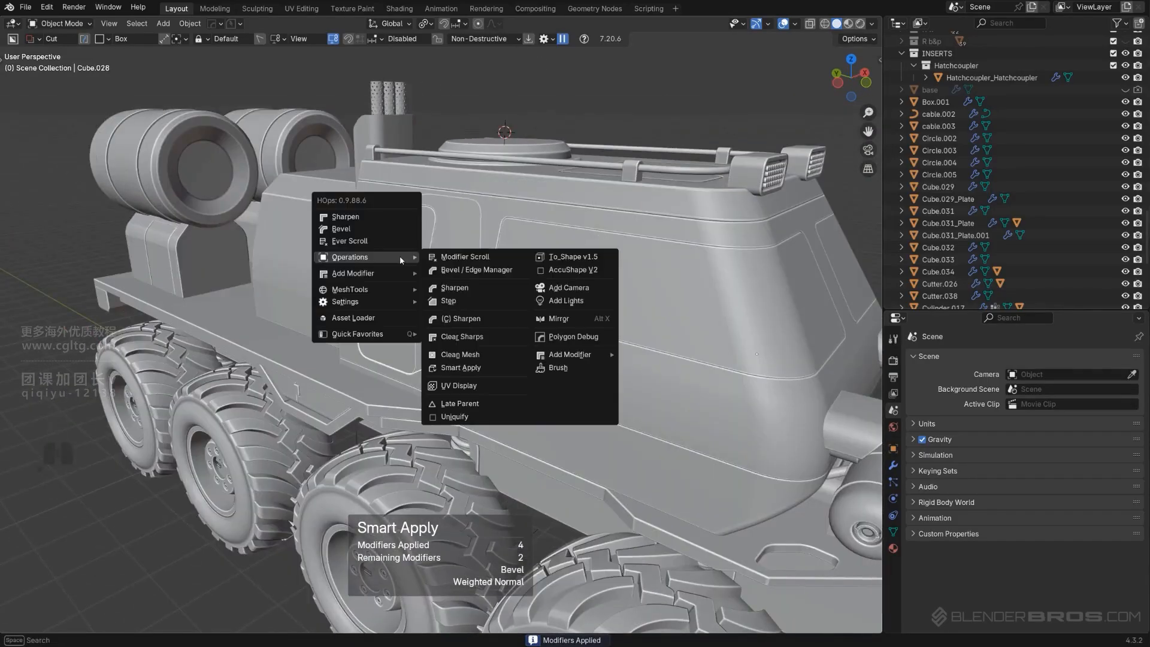
click(486, 368)
middle_drag(486, 368, 419, 355)
scroll(387, 303, up, 3)
middle_drag(419, 355, 516, 355)
shift+middle_drag(516, 355, 417, 329)
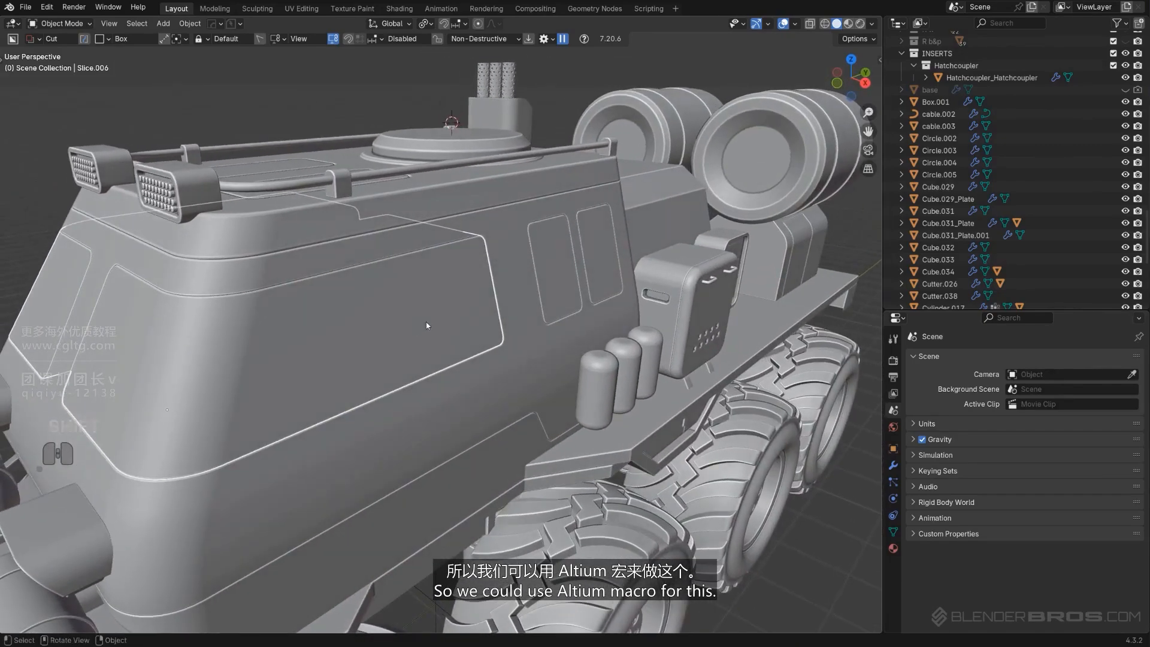
In Edit Mode, select the front window face of the slice object
key(Tab)
click(419, 312)
ctrl+click(129, 353)
shift+middle_drag(276, 349, 279, 314)
scroll(298, 349, up, 2)
scroll(509, 359, down, 5)
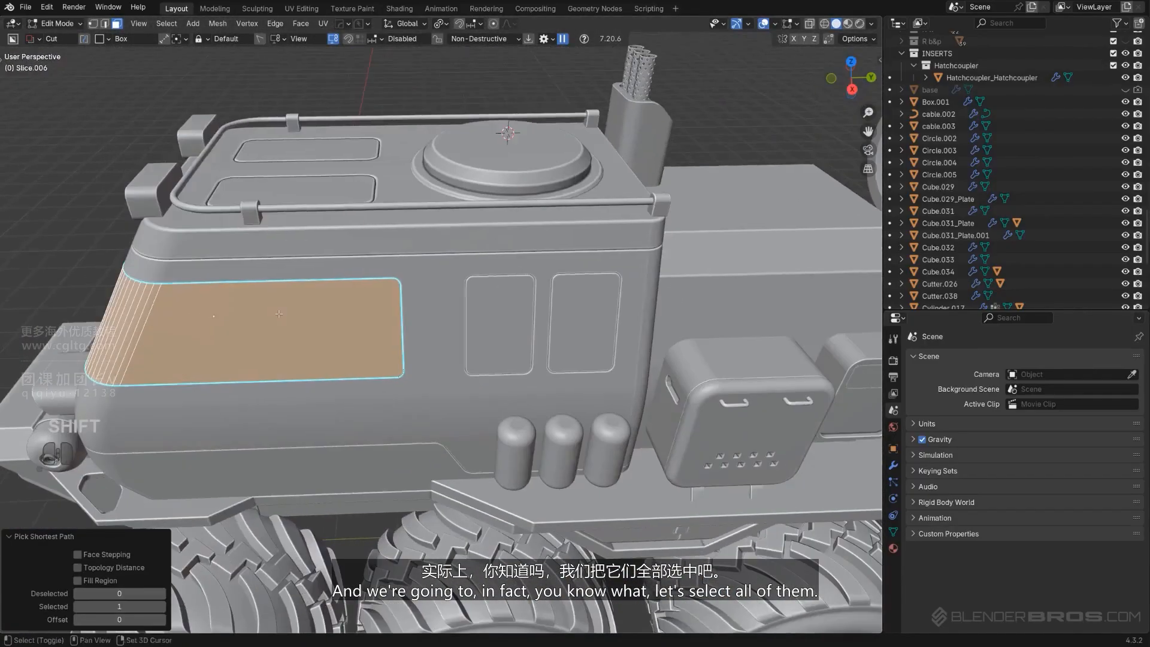
Add the large and two small side window faces to the selection
key(Tab)
scroll(547, 282, up, 3)
key(Tab)
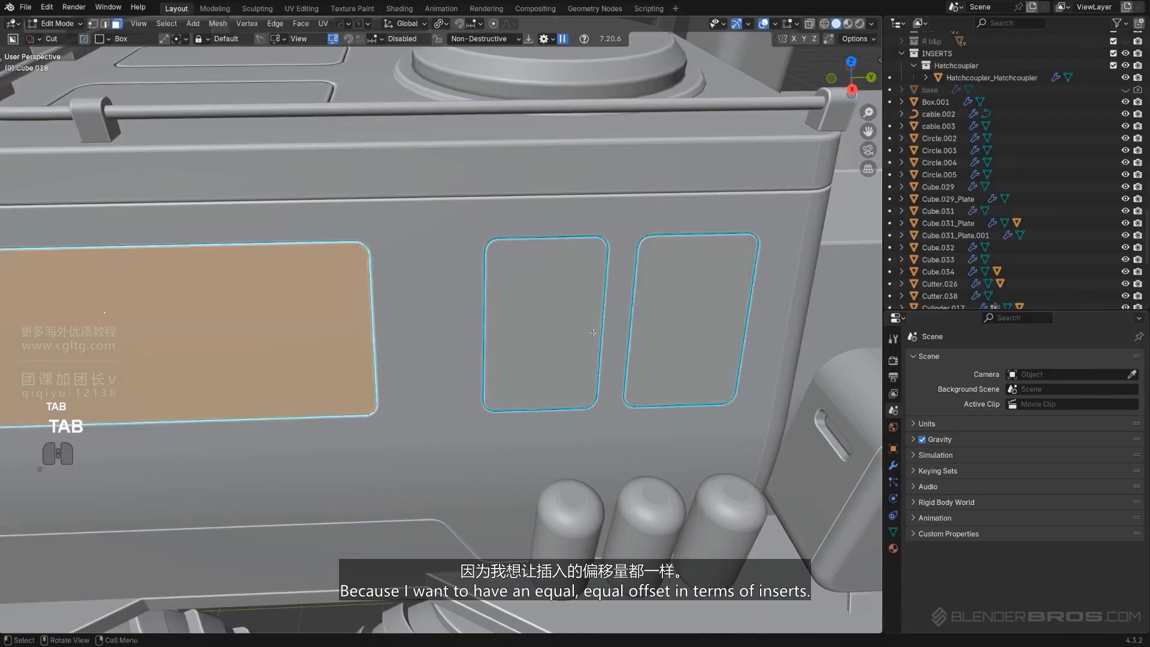
scroll(539, 312, down, 4)
shift+click(632, 294)
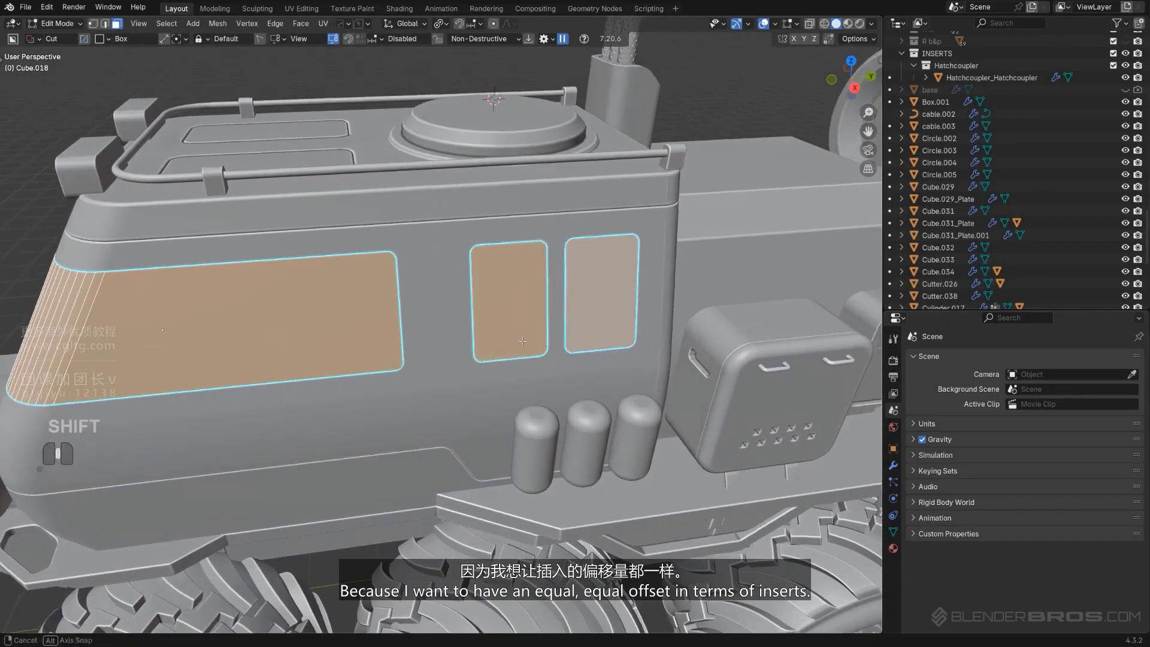
Inset all selected window faces with a thickness of 0.03642 m
scroll(635, 305, up, 4)
key(i)
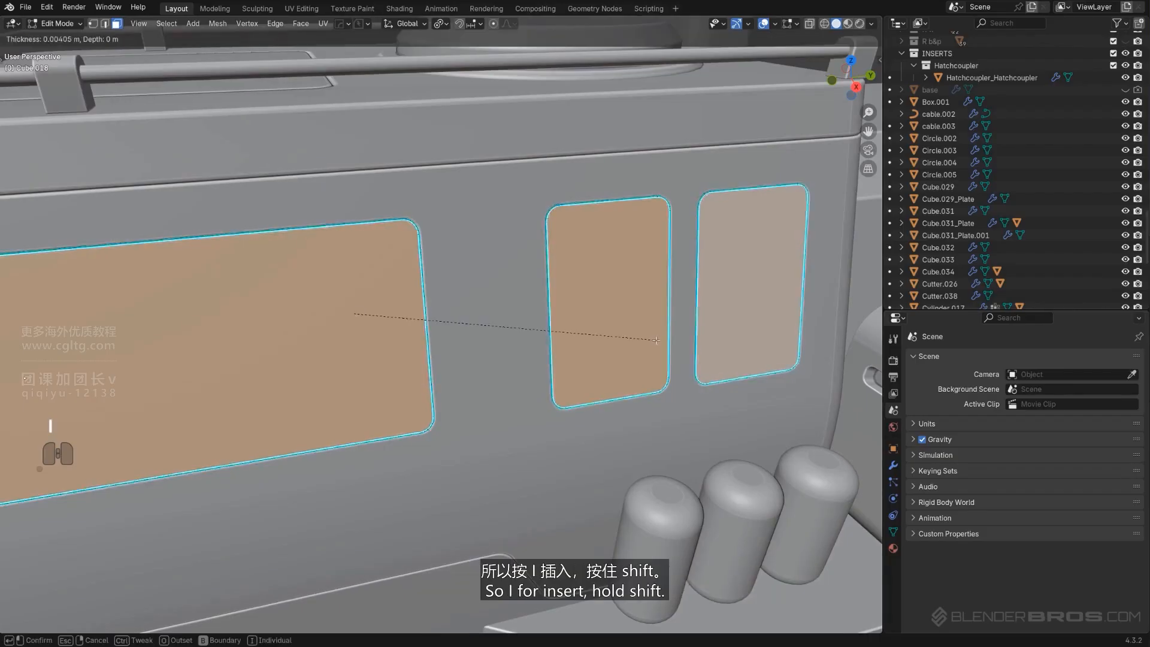
click(605, 351)
scroll(402, 179, up, 5)
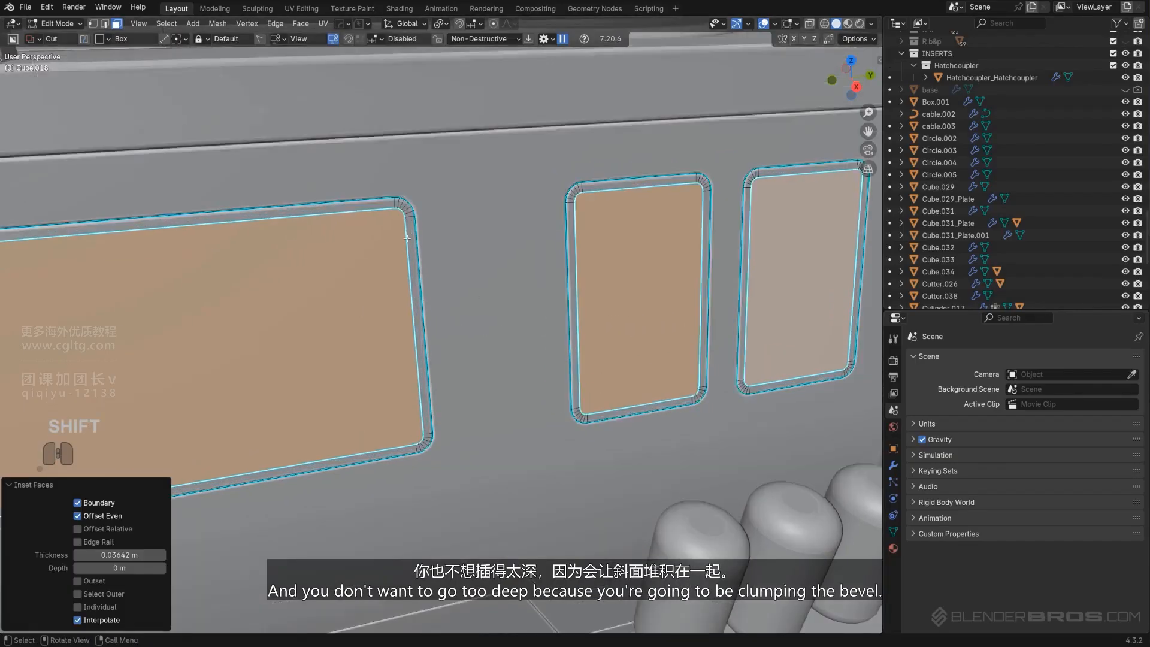
Inspect the inset window borders from several angles around the cabin
scroll(402, 178, down, 4)
middle_drag(402, 179, 602, 296)
scroll(460, 231, up, 2)
scroll(474, 264, down, 5)
scroll(508, 259, up, 1)
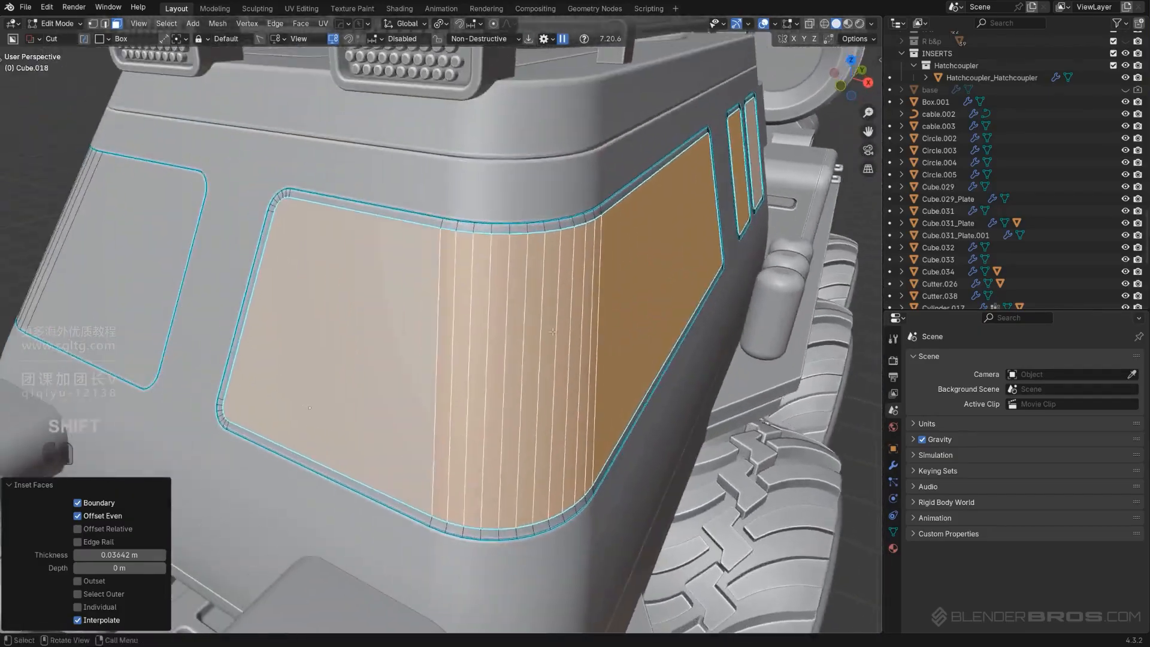
scroll(479, 288, up, 3)
middle_drag(480, 288, 467, 311)
scroll(468, 311, down, 3)
mouse_move(467, 312)
shift+middle_down()
mouse_move(432, 326)
mouse_move(473, 326)
shift+middle_up()
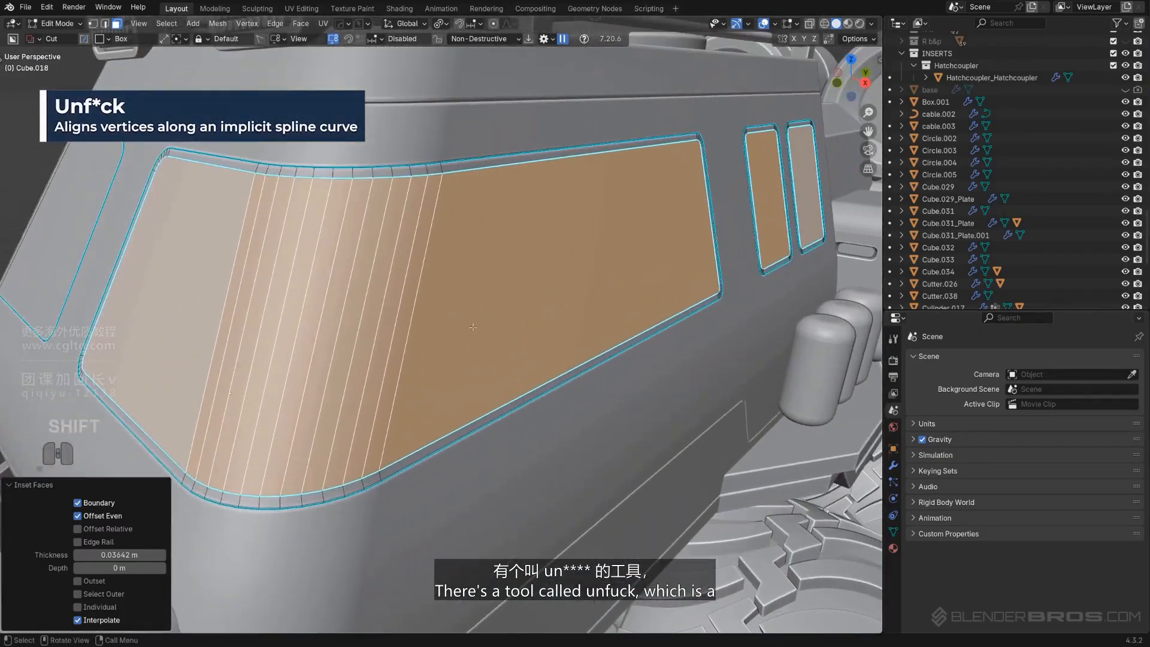
key(q)
click(540, 257)
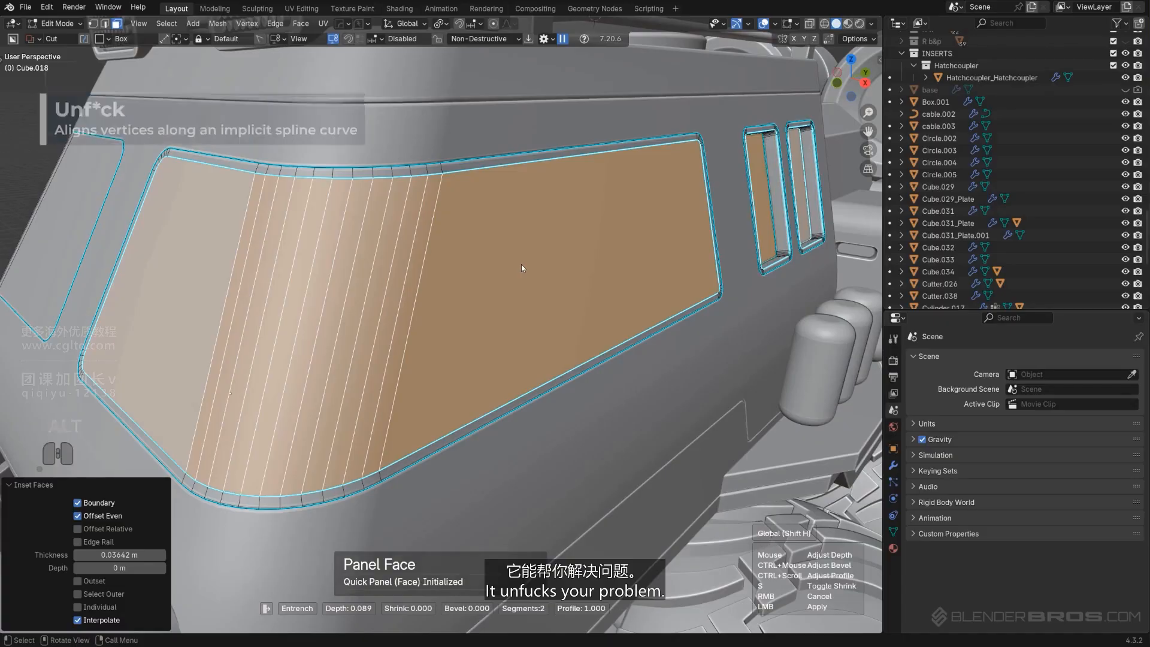
right_click(521, 264)
scroll(547, 270, down, 4)
scroll(549, 269, up, 3)
shift+middle_drag(549, 269, 484, 275)
Select the large side window face and the two small window faces
key(Tab)
click(168, 260)
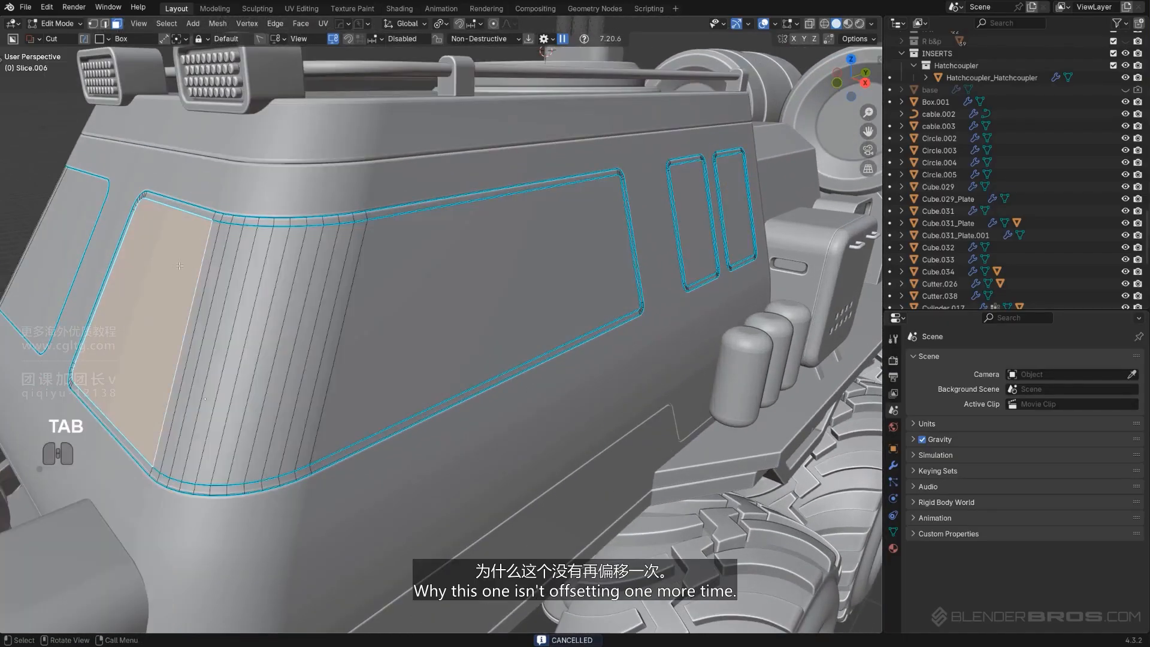
ctrl+click(523, 283)
shift+click(698, 222)
shift+click(739, 202)
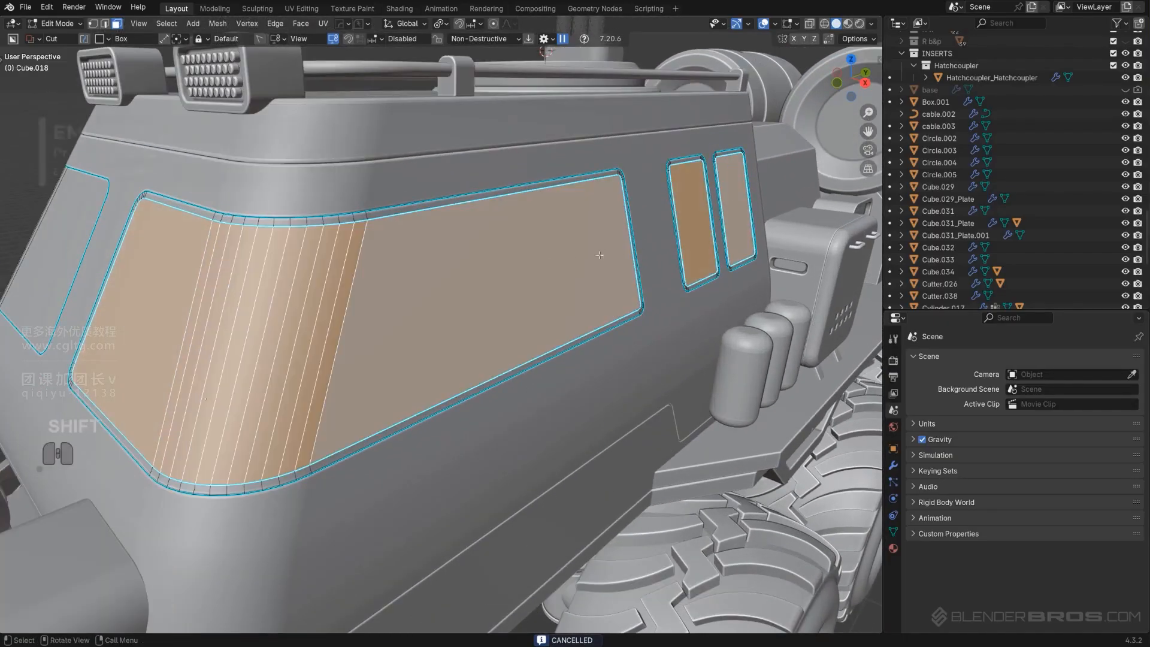
Recess the selected side window faces with the Panel Face operation
key(q)
alt+click(595, 256)
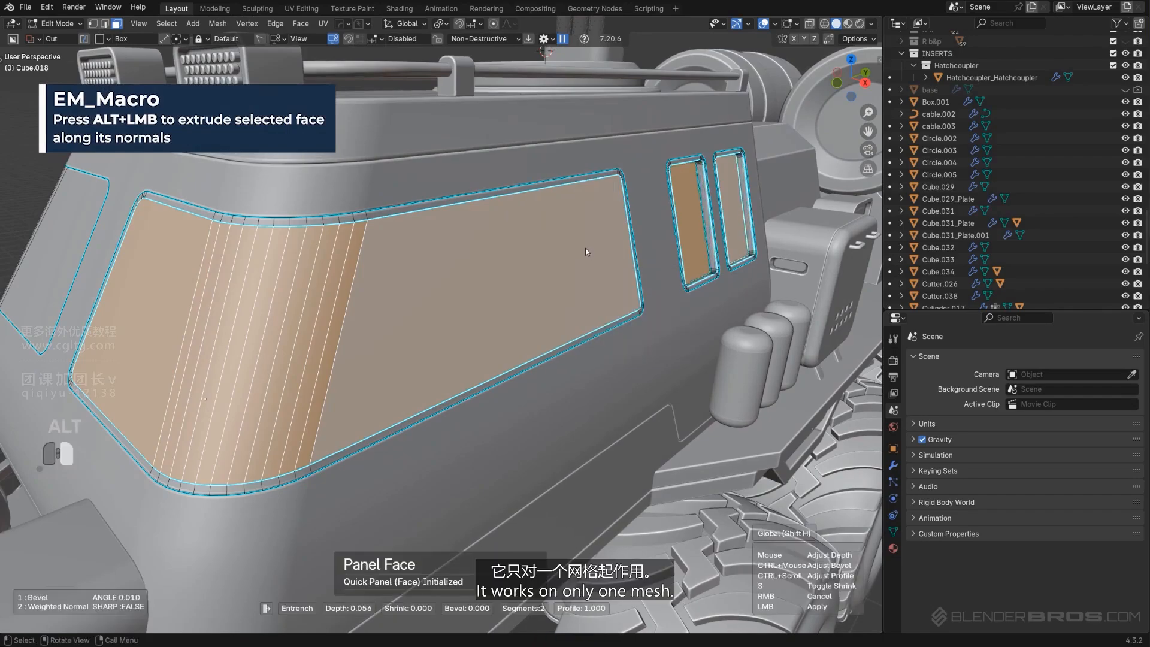
scroll(585, 248, down, 3)
scroll(585, 248, up, 1)
ctrl+click(313, 302)
Recess the front window face with EM_Macro and undo the result
scroll(313, 302, up, 2)
key(q)
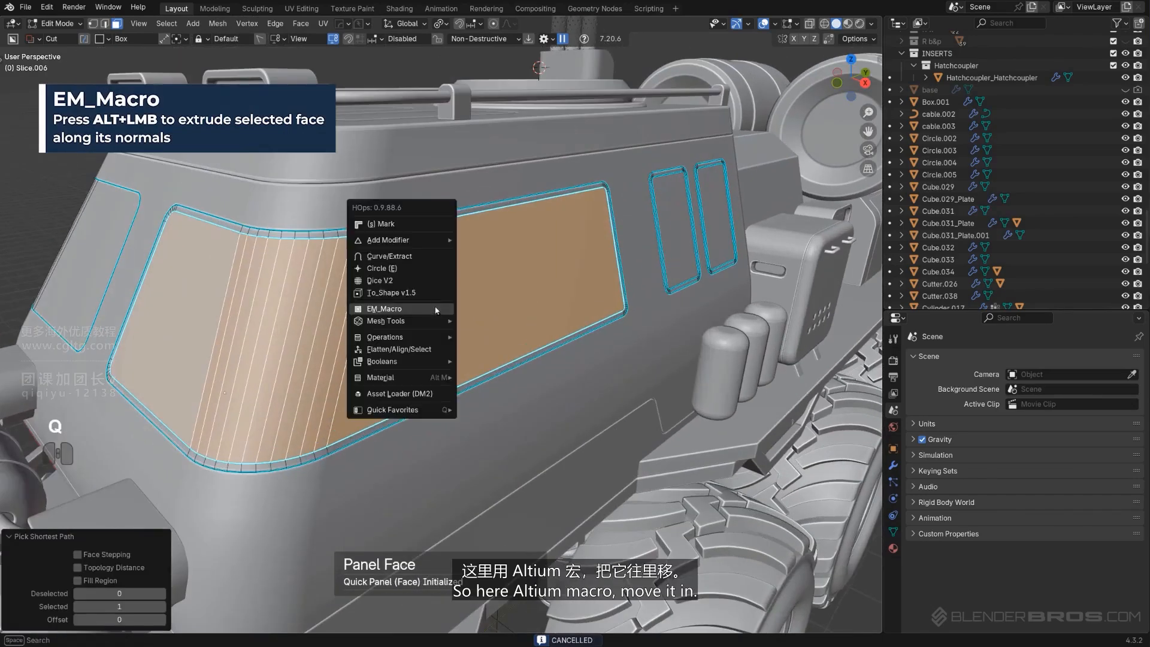
alt+click(429, 304)
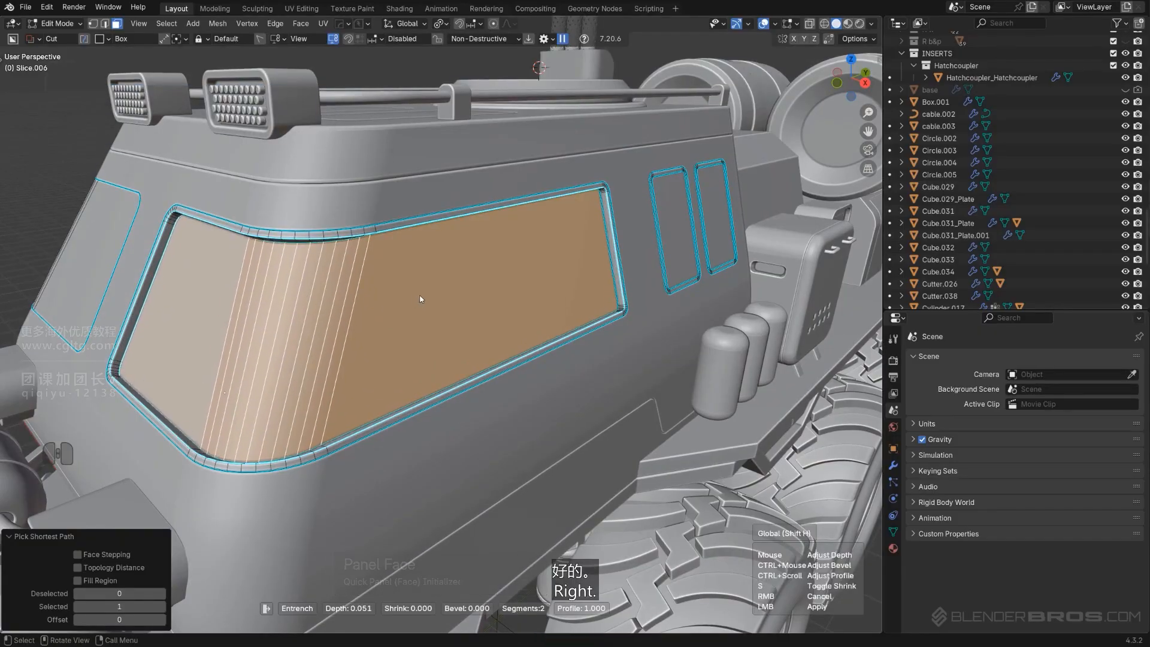
click(420, 299)
middle_drag(420, 298, 479, 317)
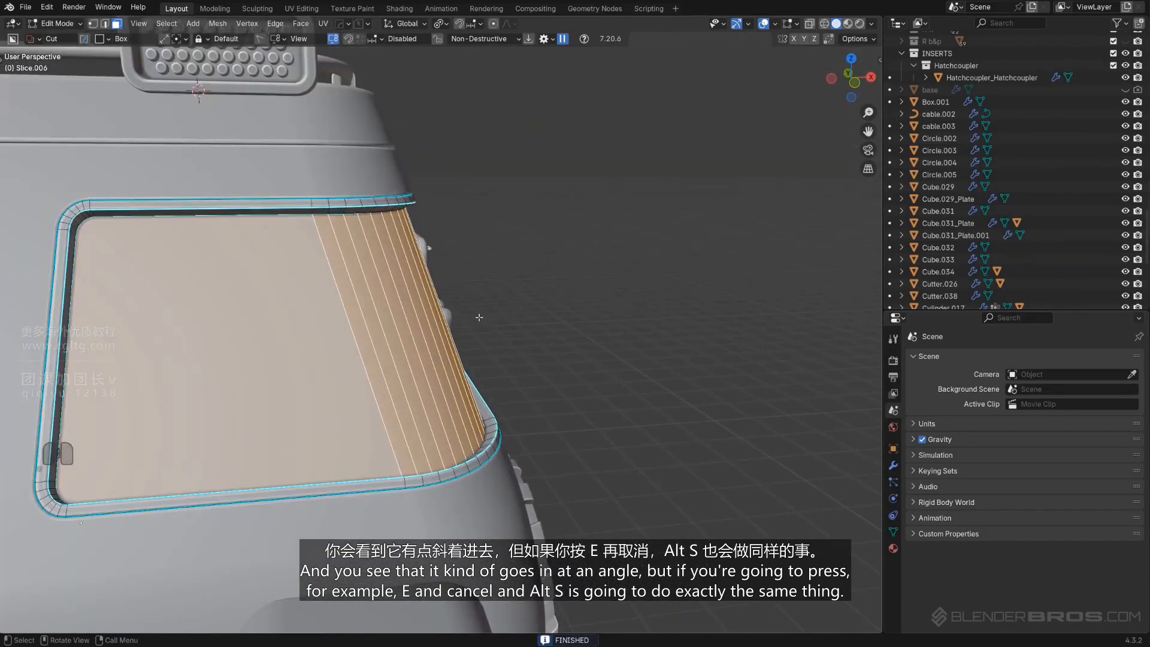
key(ctrl+z)
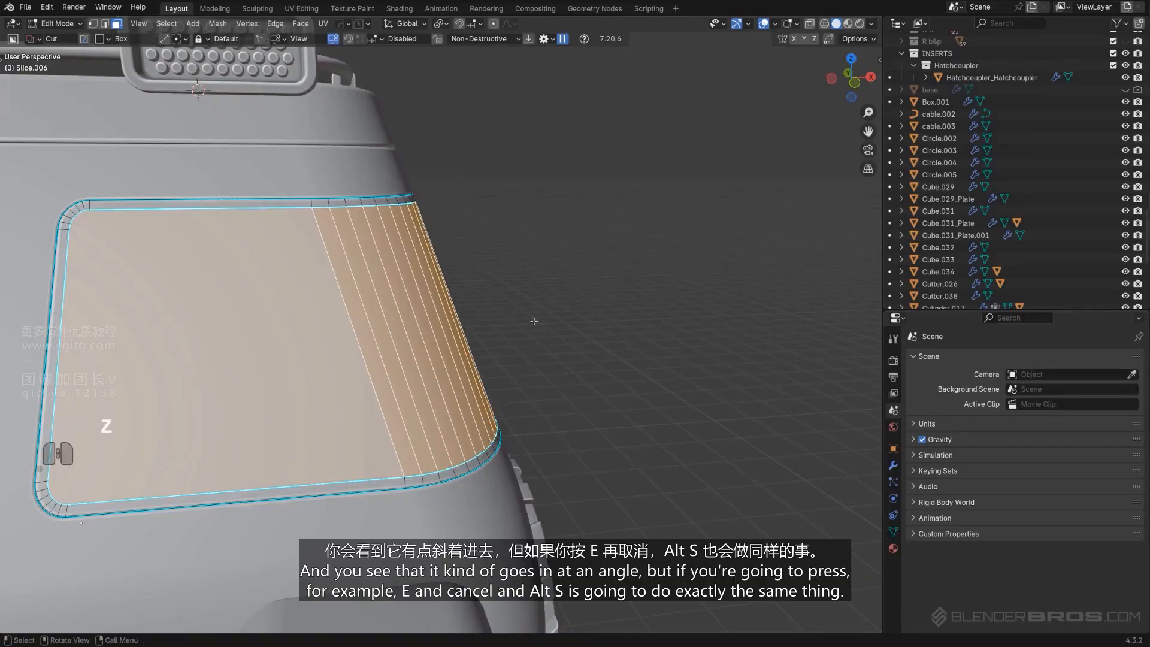
Extrude the front window face in place, shrink it along its normals, and undo it
key(e)
key(Escape)
key(alt+s)
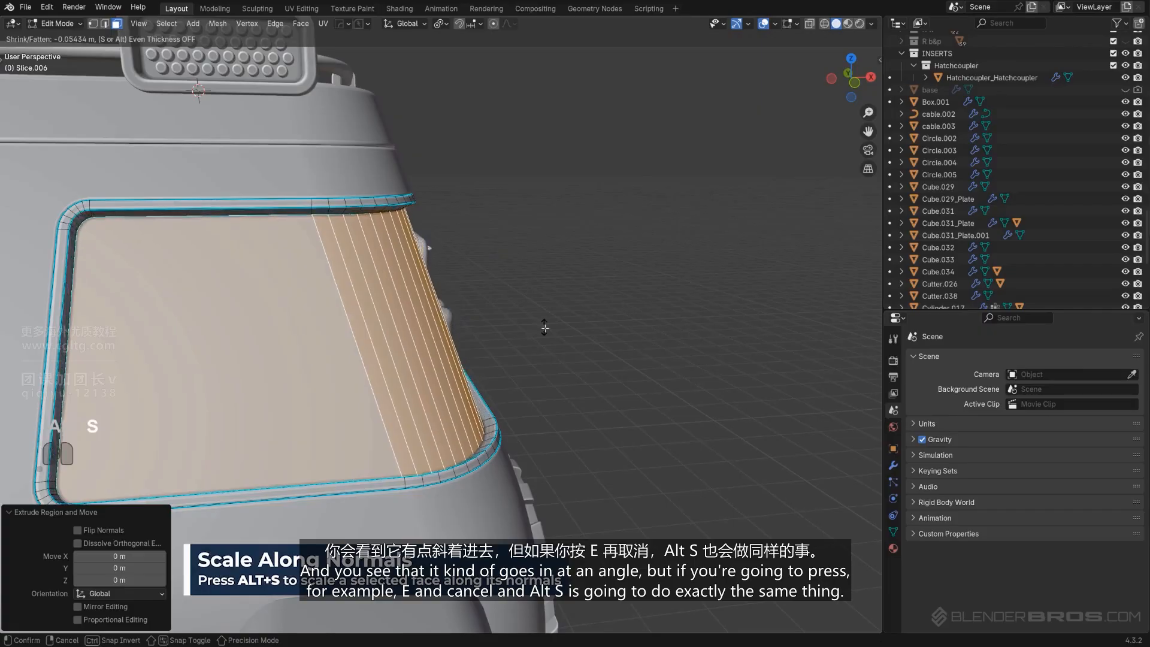
key(ctrl+z)
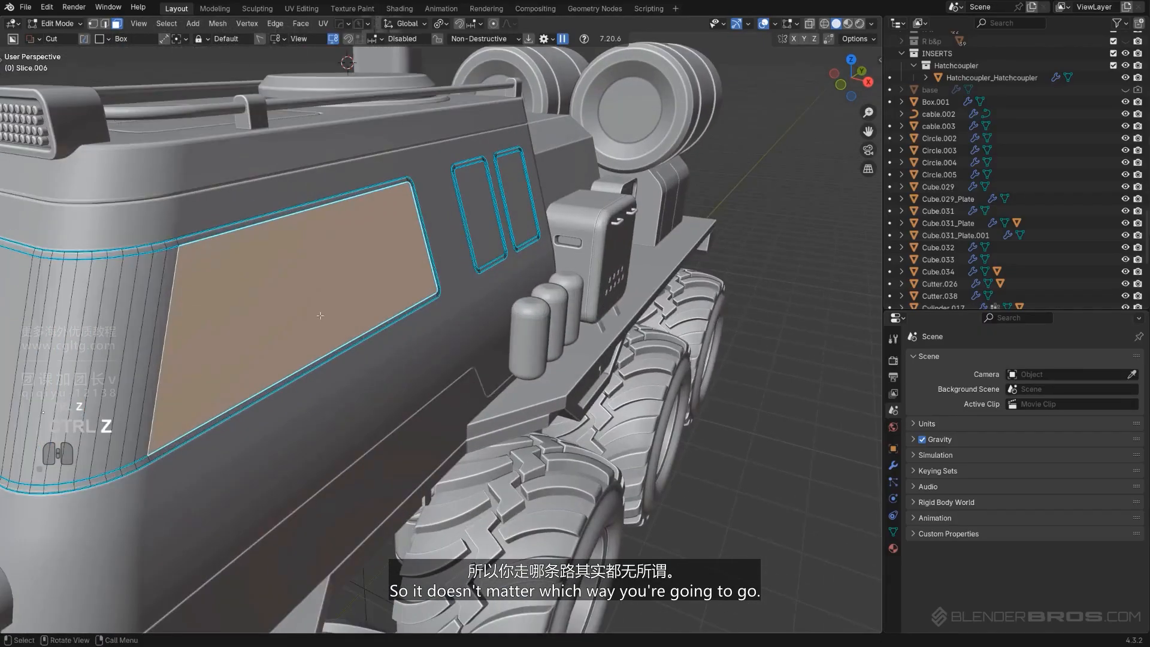
Examine the front window face from orthographic front and top views
shift+middle_drag(320, 316, 556, 290)
ctrl+click(357, 273)
middle_drag(356, 274, 601, 301)
key(KP_5)
scroll(483, 277, up, 2)
shift+middle_drag(484, 277, 510, 383)
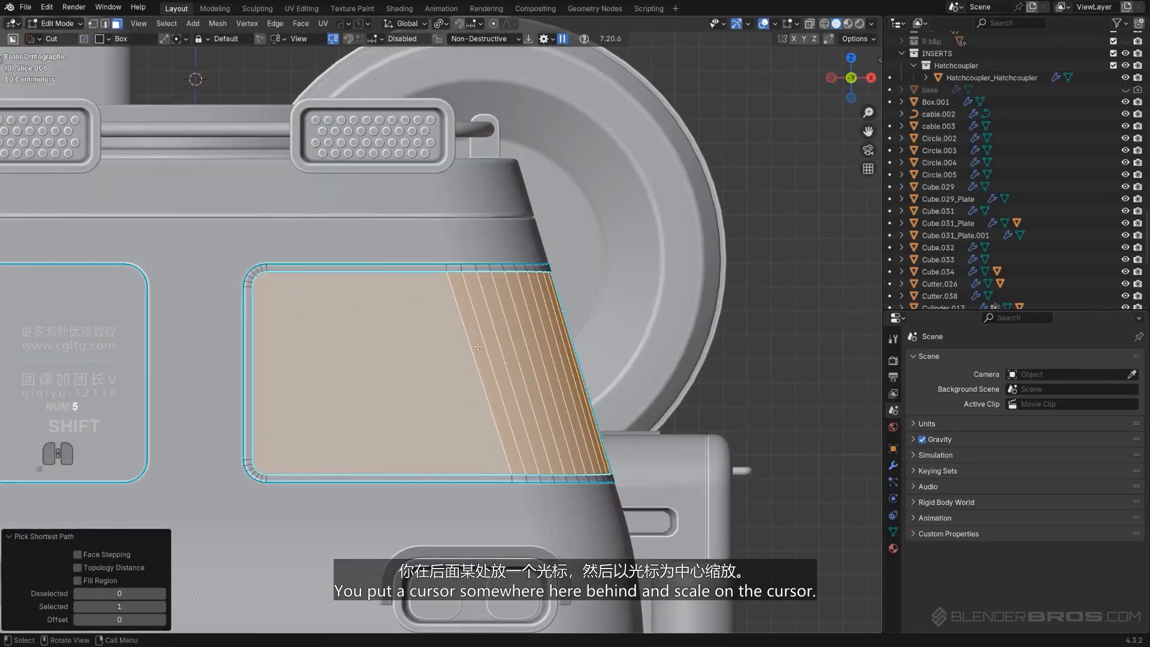
scroll(521, 368, down, 5)
middle_drag(494, 280, 493, 342)
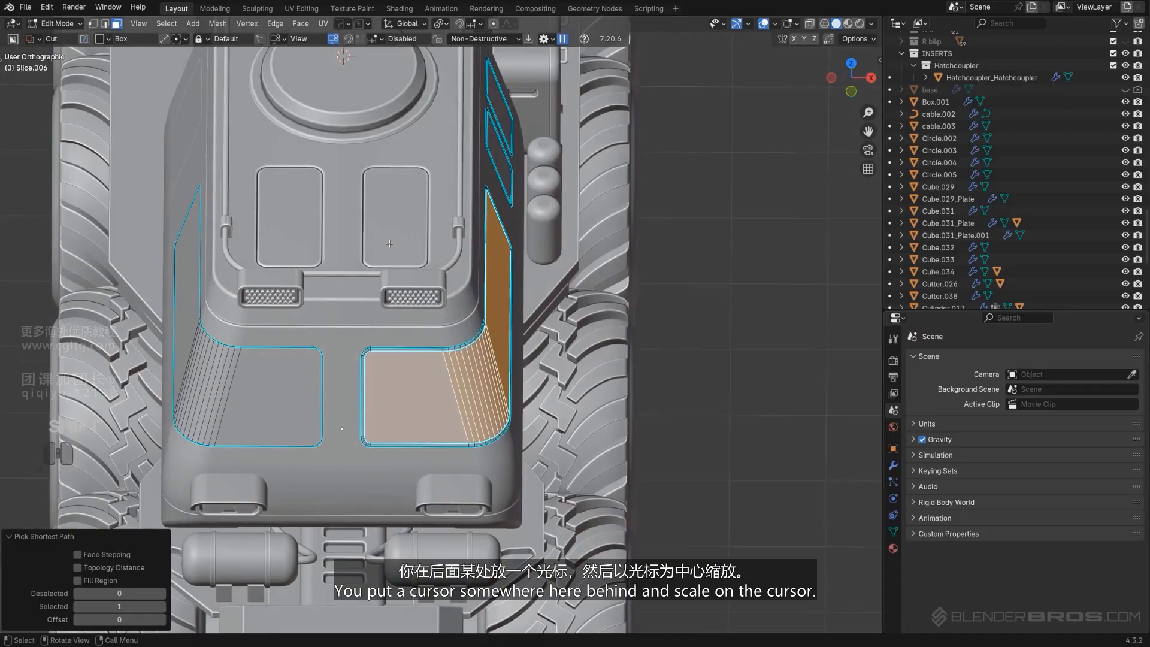
key(KP_5)
middle_drag(586, 343, 590, 301)
scroll(590, 302, up, 6)
scroll(590, 301, down, 2)
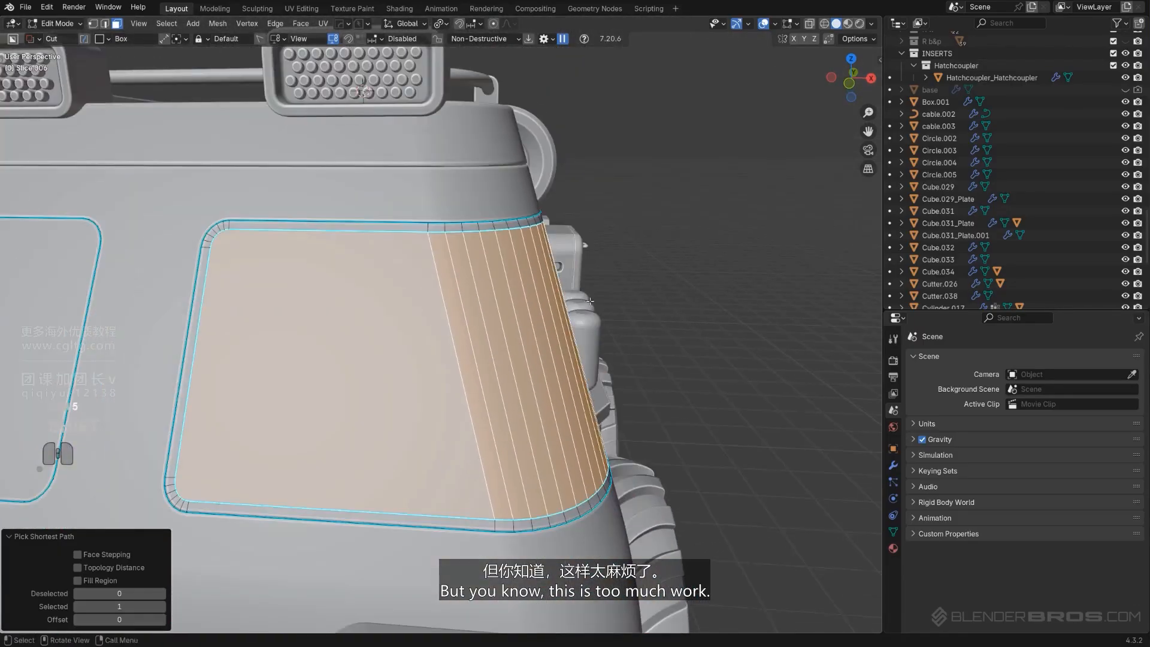
Apply Panel Face to the front window face at 0.035 depth, then undo it
key(q)
click(655, 326)
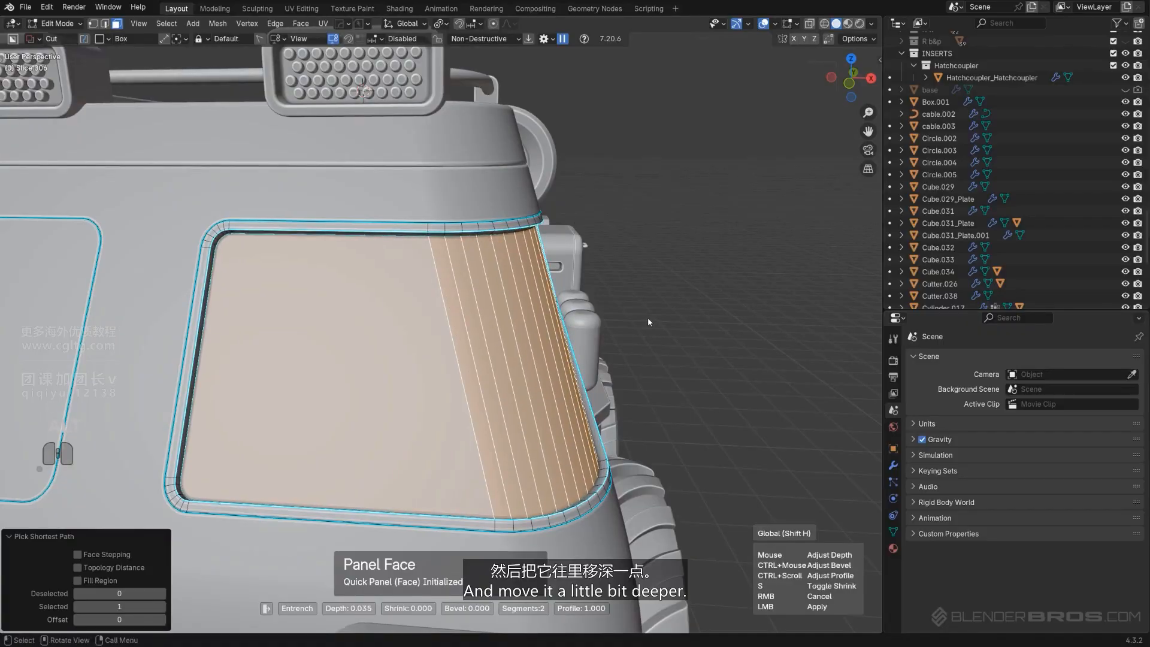
click(648, 317)
middle_drag(648, 317, 692, 345)
scroll(623, 356, up, 2)
key(ctrl+z)
Recess the front window face again with Panel Face at a depth of 0.042
key(q)
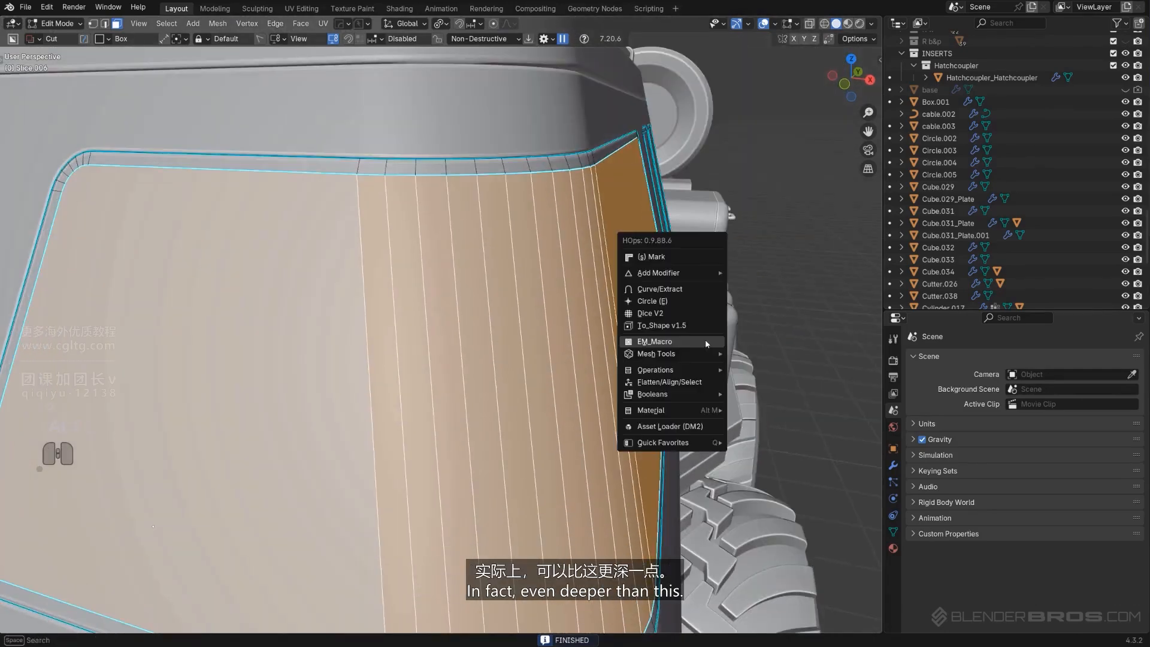
click(705, 339)
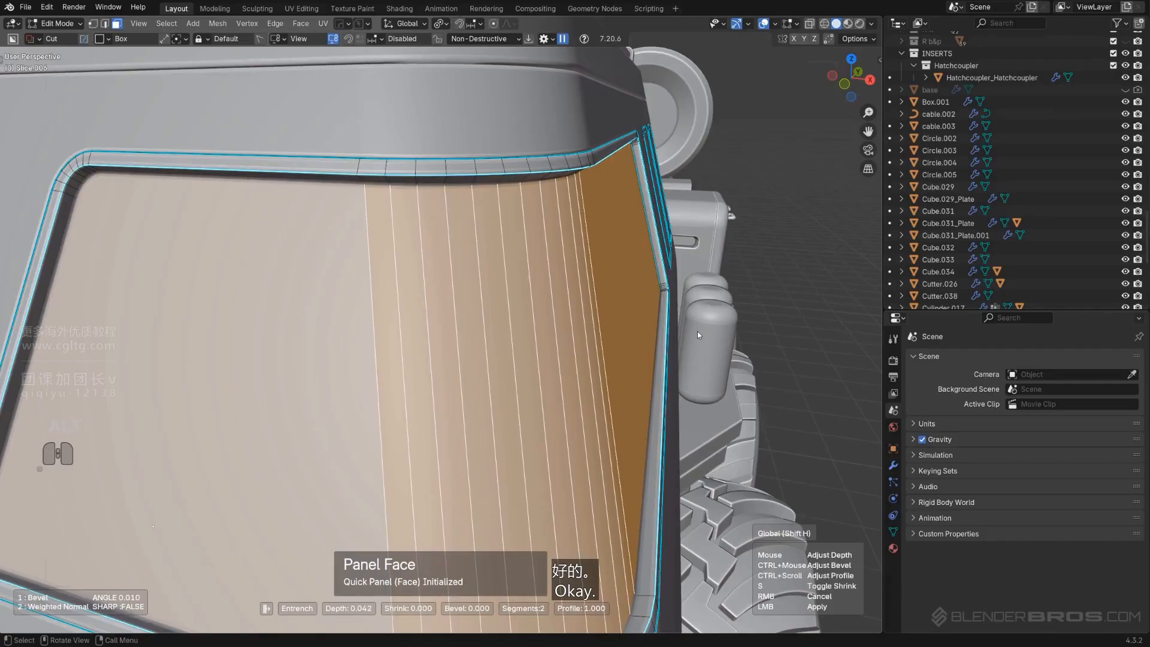
click(695, 333)
Select the front and side window faces of the cabin together
scroll(692, 327, down, 6)
middle_drag(691, 326, 593, 324)
shift+middle_drag(594, 323, 578, 322)
scroll(577, 321, up, 6)
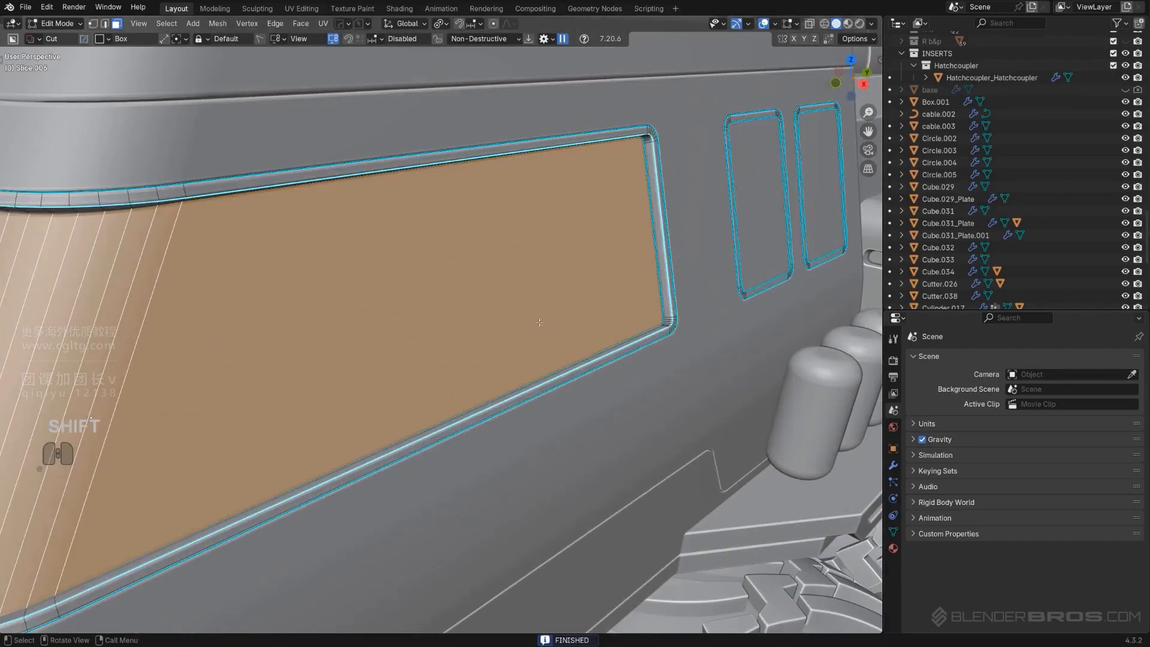
click(434, 284)
scroll(434, 285, down, 3)
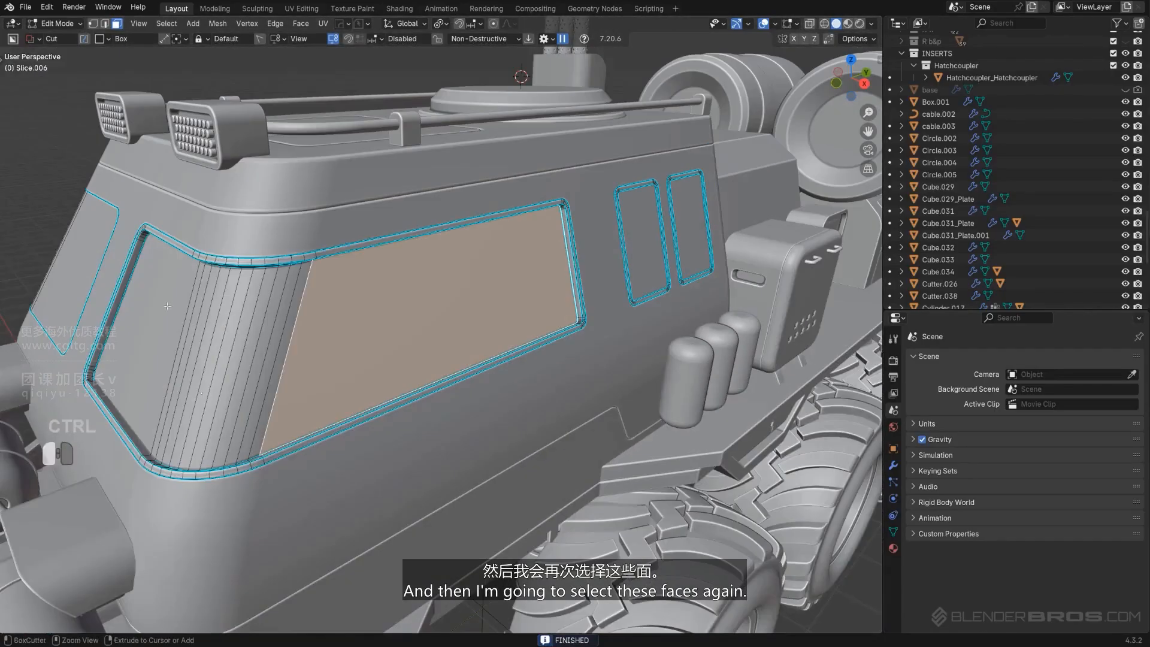
ctrl+click(230, 312)
scroll(240, 309, up, 2)
shift+middle_drag(312, 300, 496, 295)
scroll(500, 282, up, 1)
Extract the selected window faces into a solidified plate with Curve/Extract, leaving a small lip
key(q)
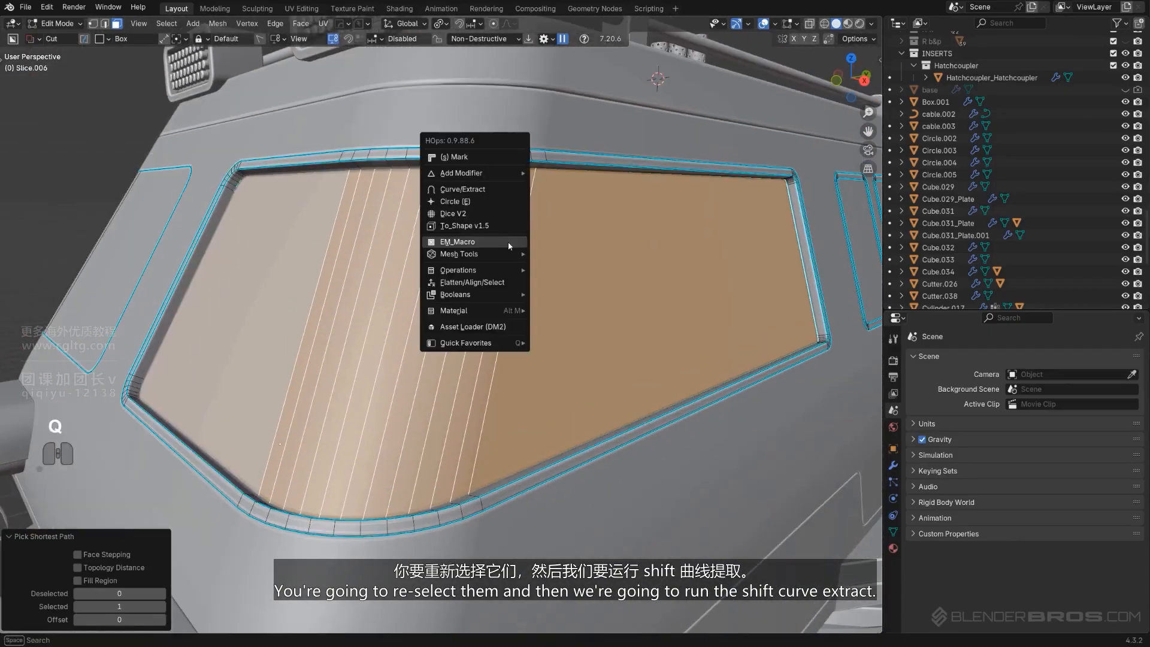
shift+click(481, 189)
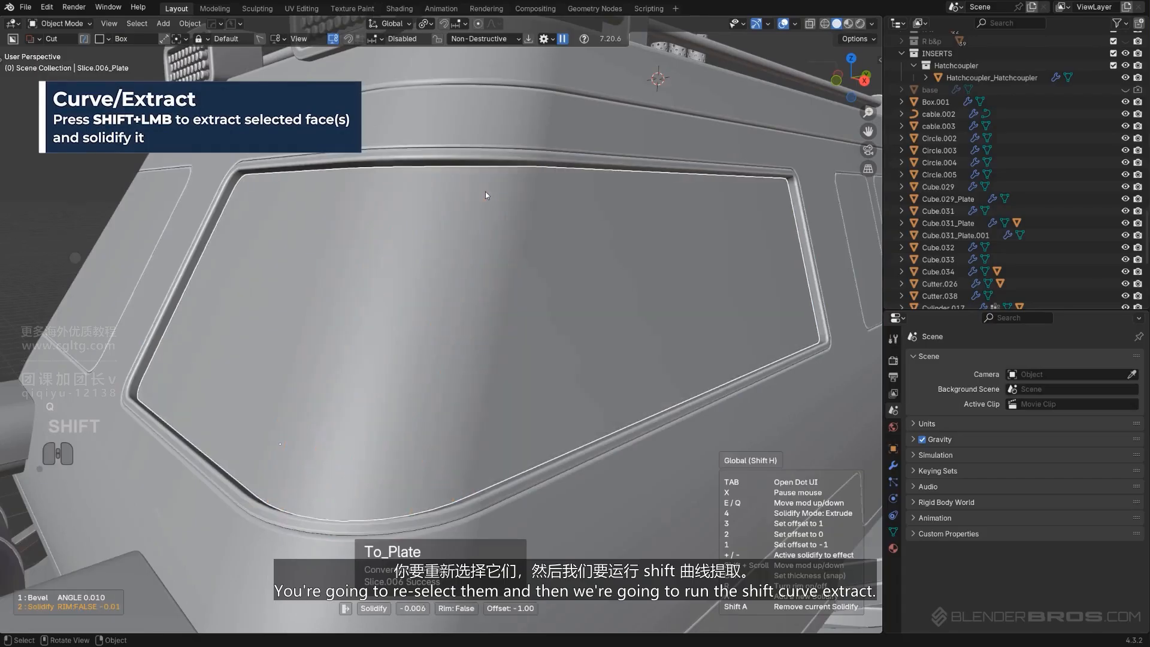
click(486, 194)
scroll(329, 229, up, 2)
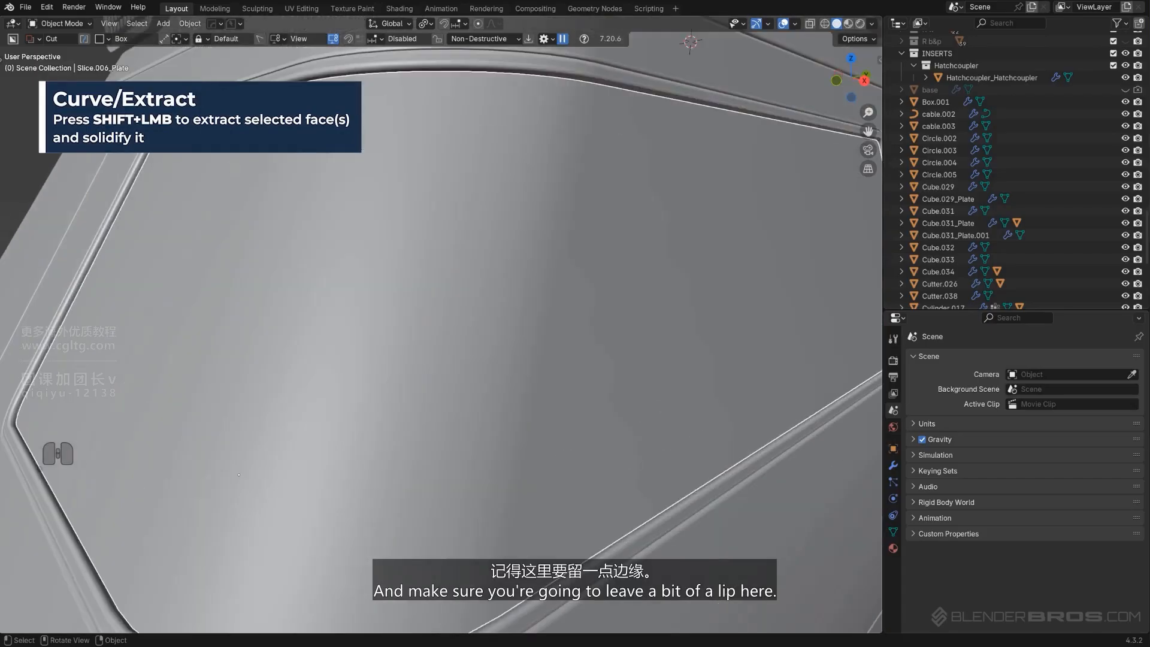
scroll(152, 159, down, 6)
click(735, 288)
scroll(735, 287, up, 2)
shift+middle_drag(736, 288, 323, 366)
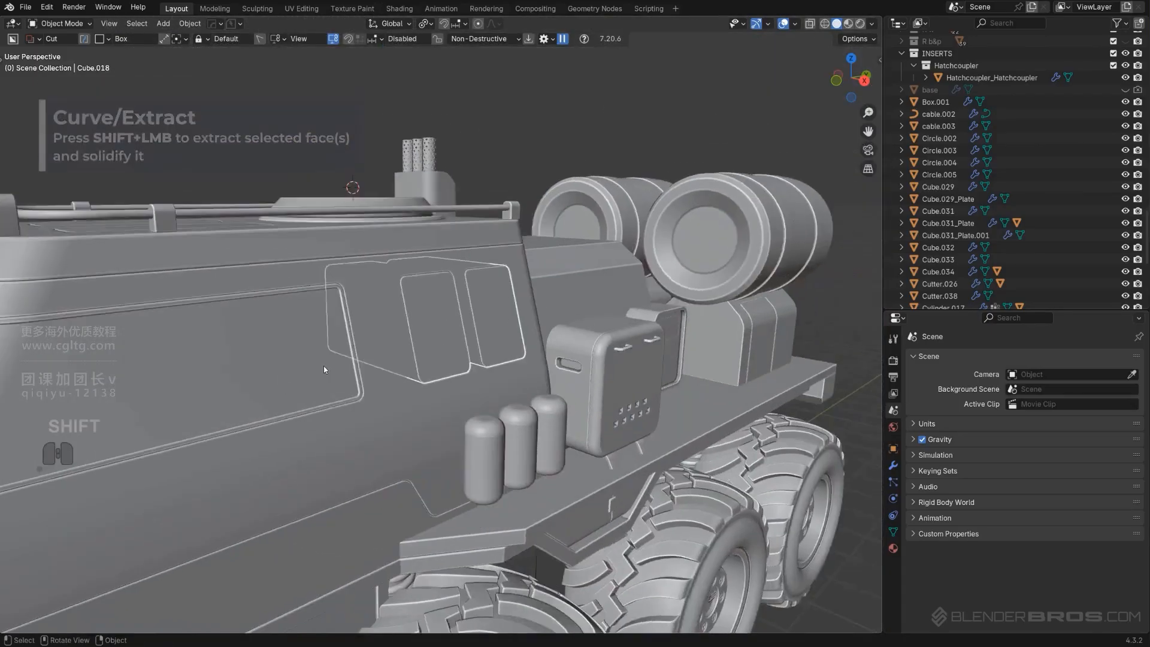
Select the two small side window faces on the cabin and extrude them
scroll(408, 333, up, 4)
middle_drag(408, 333, 390, 341)
key(Tab)
click(410, 321)
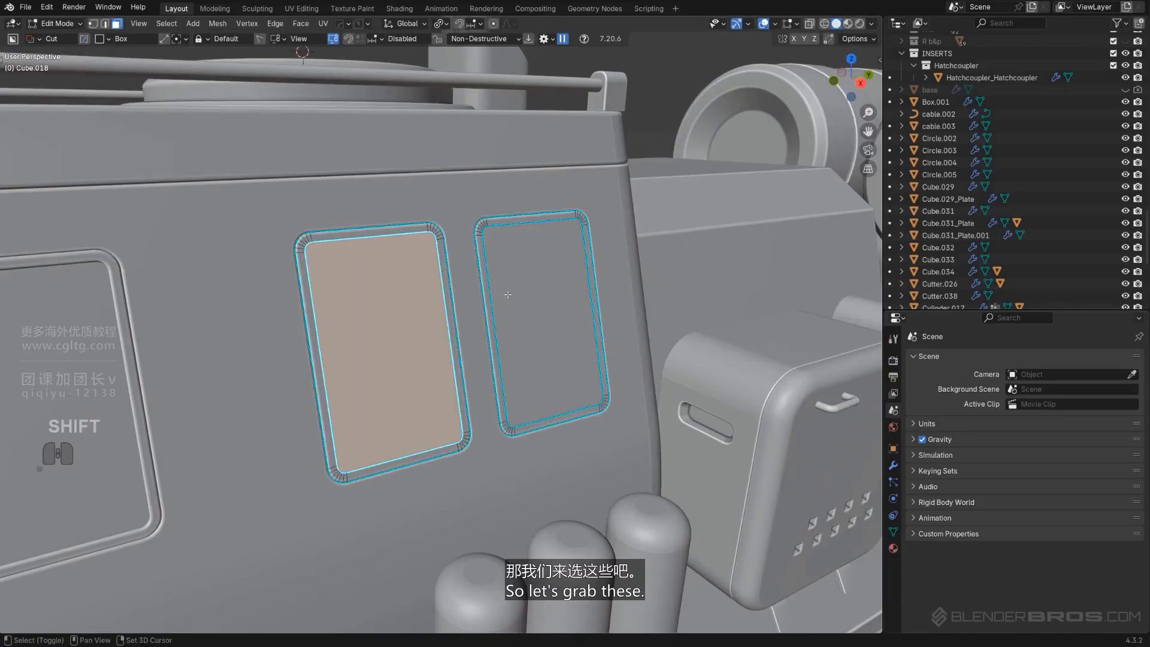
shift+click(534, 339)
middle_drag(535, 339, 599, 347)
key(e)
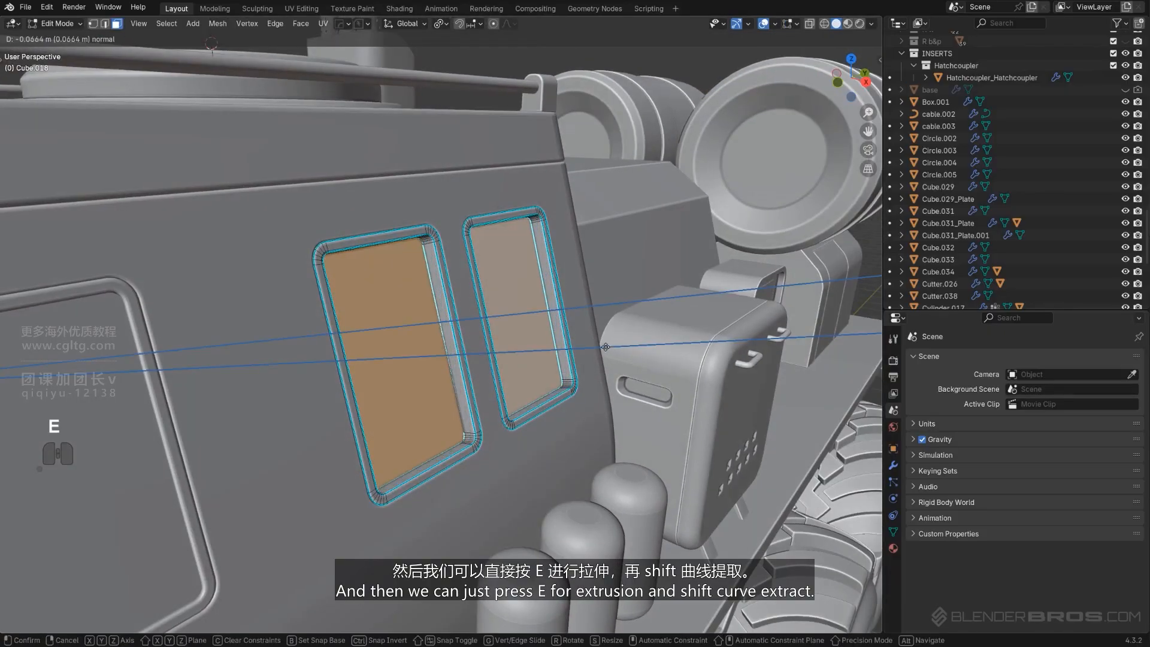
click(606, 347)
Extract the two small window faces into a plate with Curve/Extract
key(q)
shift+click(552, 329)
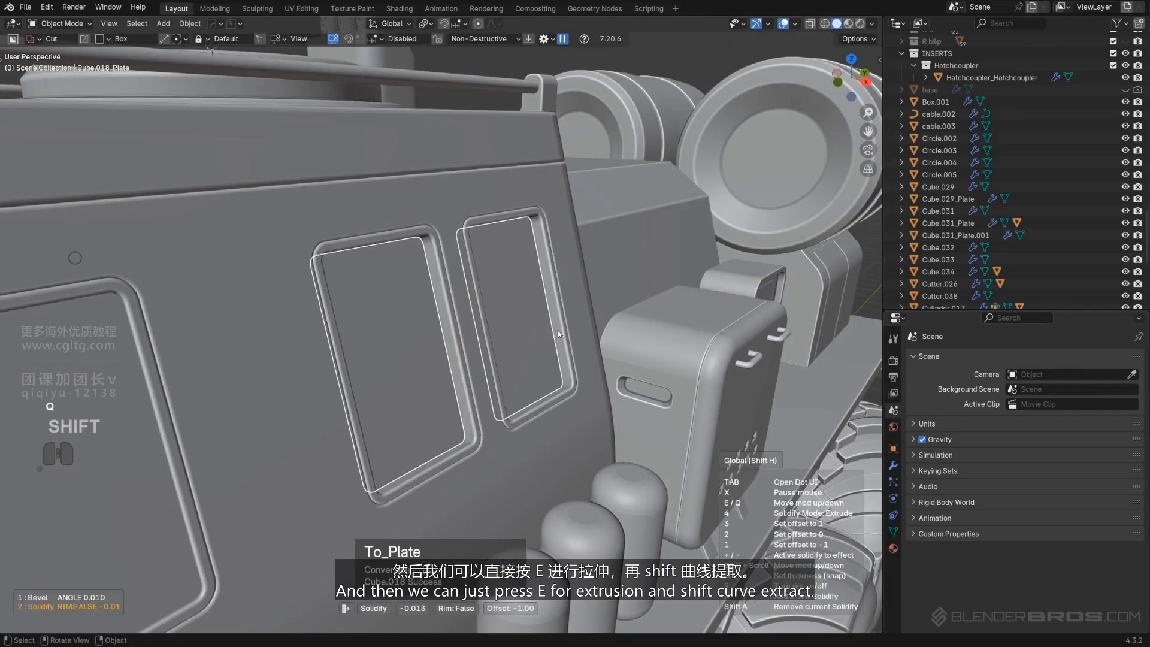
click(562, 333)
middle_drag(562, 333, 495, 321)
Add a Solidify modifier to the small window plate and set its thickness to about -0.047
key(q)
mouse_move(484, 396)
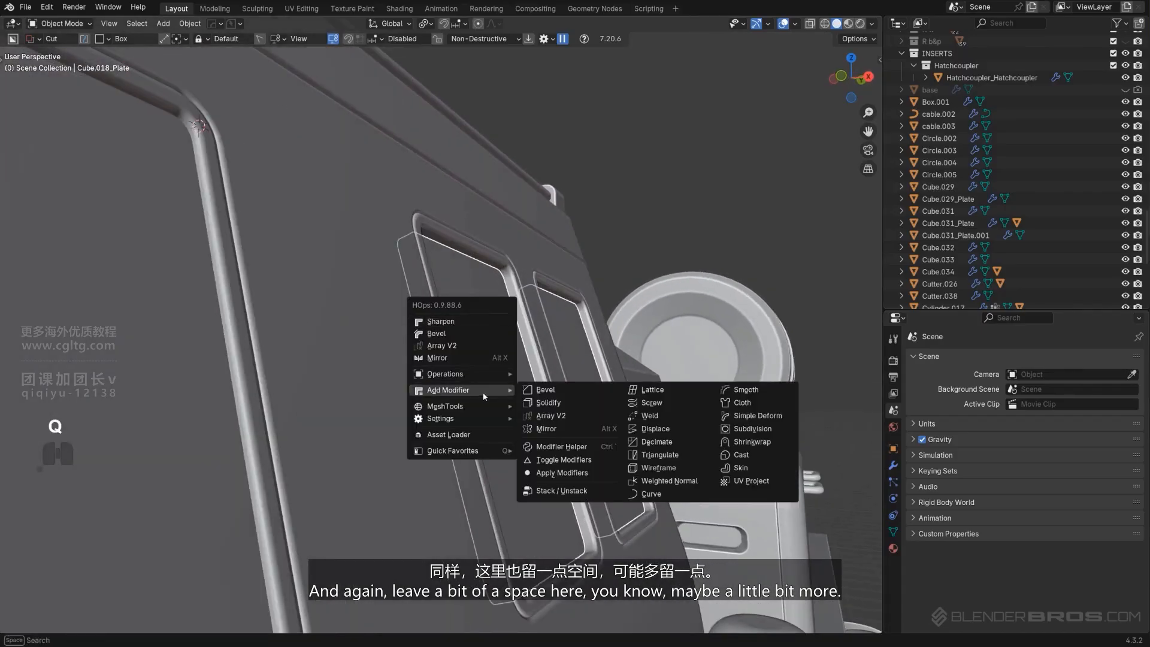
click(548, 403)
key(shift)
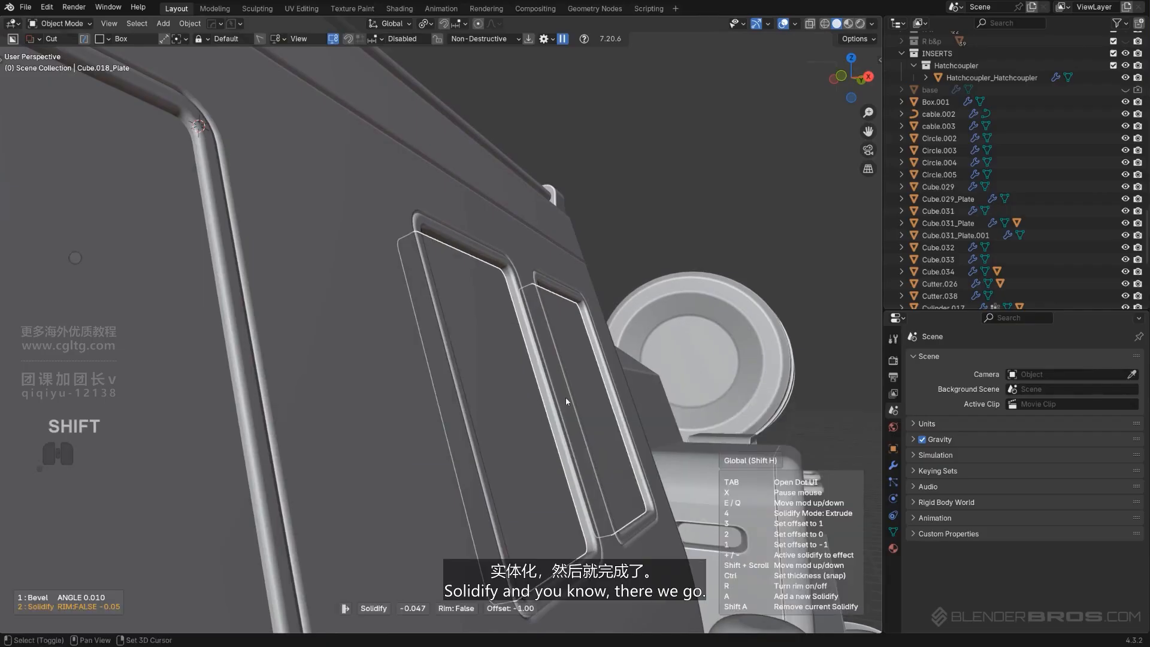
click(564, 397)
middle_drag(565, 397, 572, 262)
scroll(466, 303, down, 5)
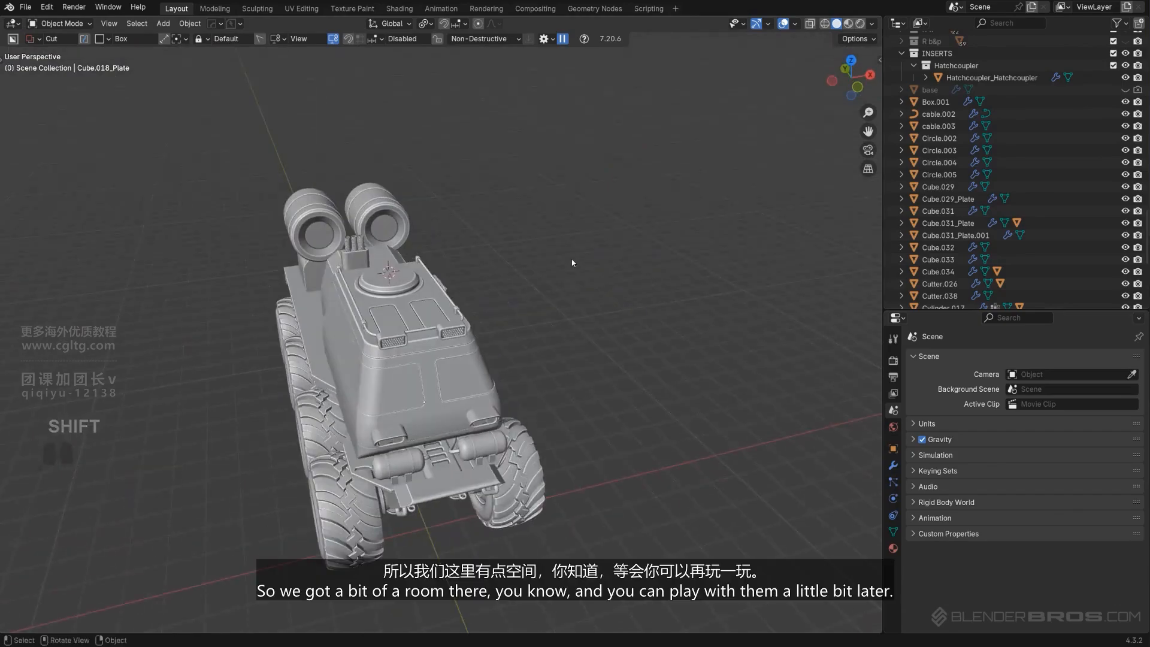
Inspect the cabin's front windows from the front orthographic view
scroll(538, 377, up, 5)
middle_drag(539, 376, 373, 295)
scroll(373, 294, down, 4)
middle_drag(459, 314, 480, 288)
key(KP_5)
scroll(481, 285, up, 3)
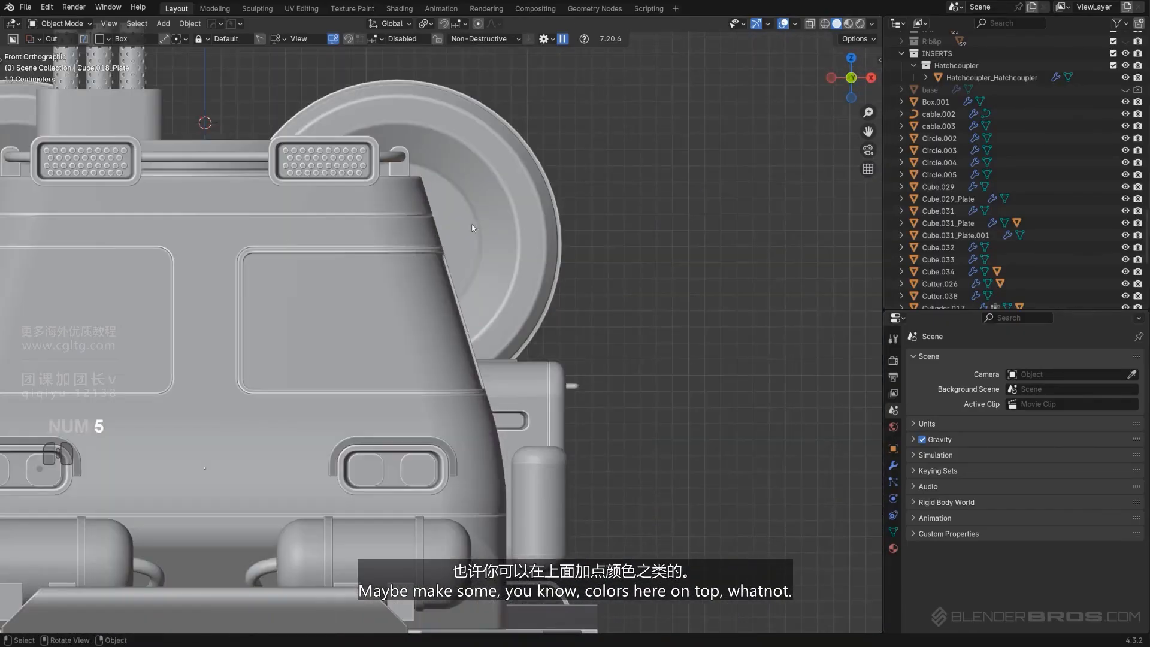
scroll(471, 225, down, 4)
scroll(521, 299, up, 2)
shift+middle_drag(282, 267, 419, 354)
scroll(581, 323, up, 1)
Delete the linked front window faces from the Slice.006 mesh
click(570, 321)
key(Tab)
scroll(411, 359, up, 2)
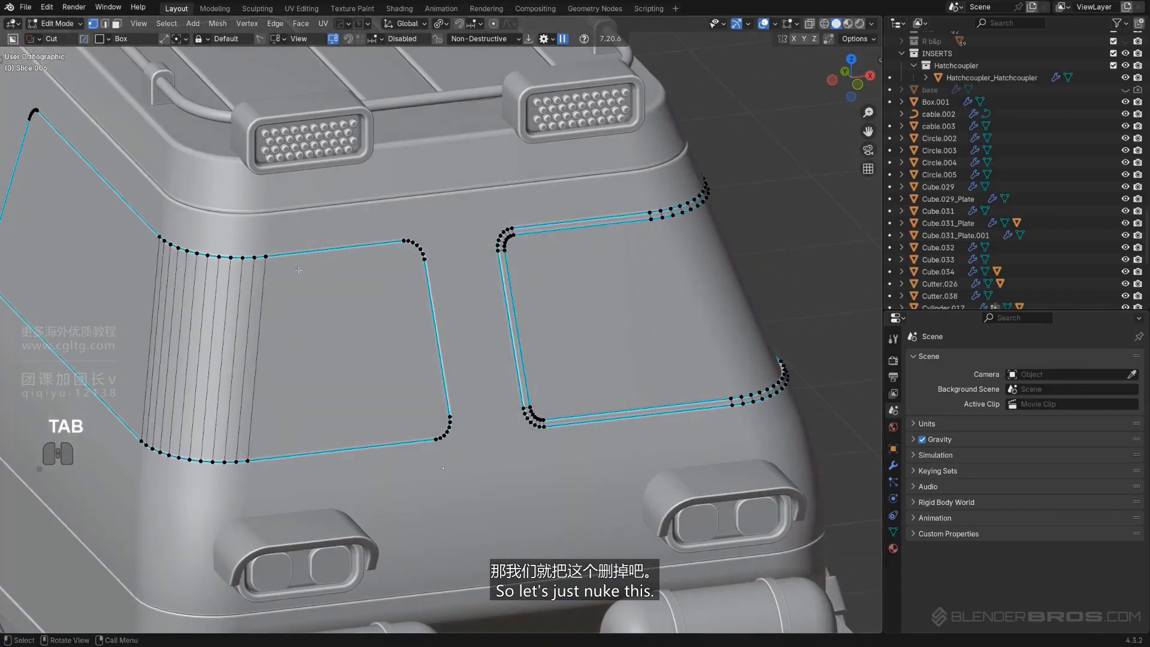
key(KP_5)
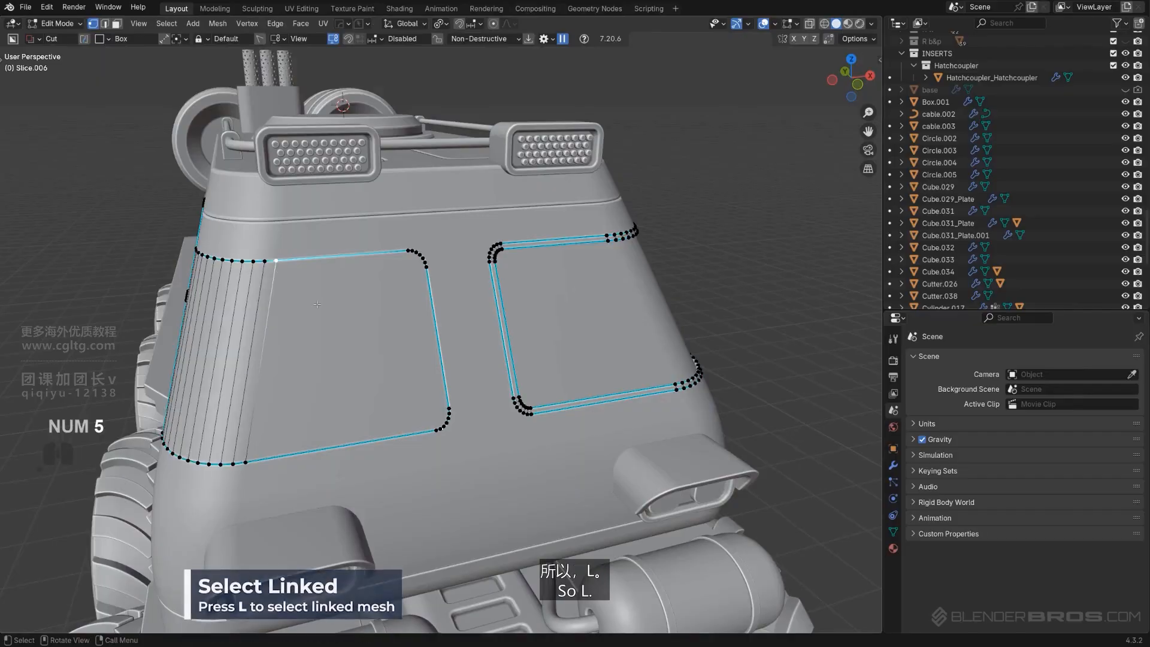
key(l)
key(x)
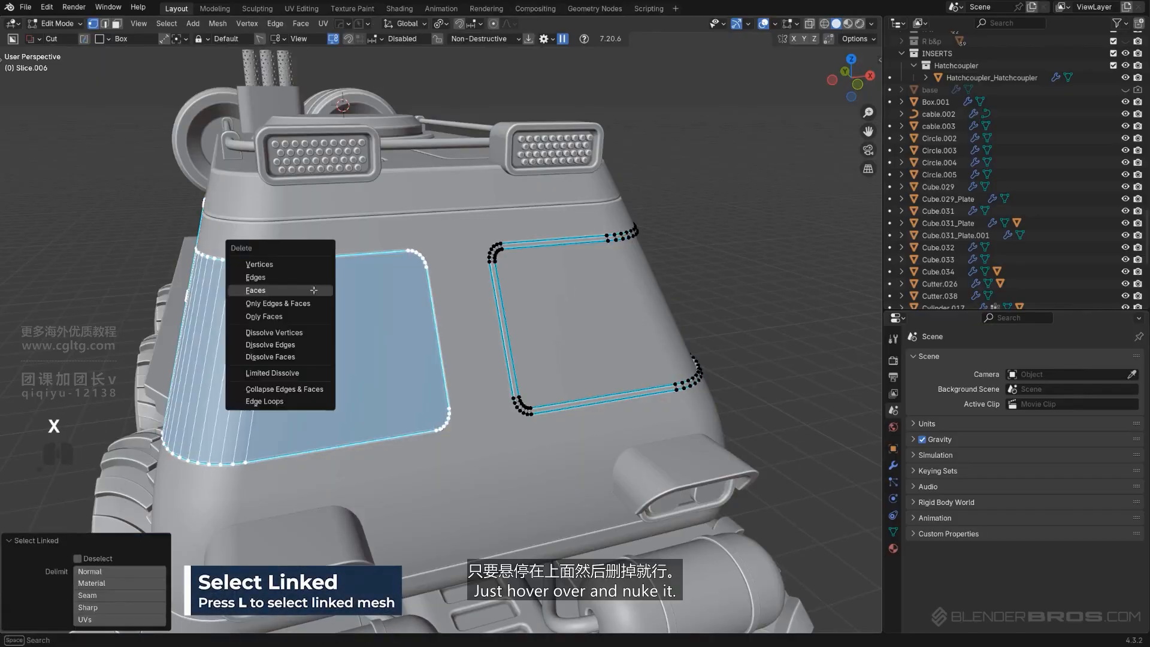
click(298, 265)
key(Tab)
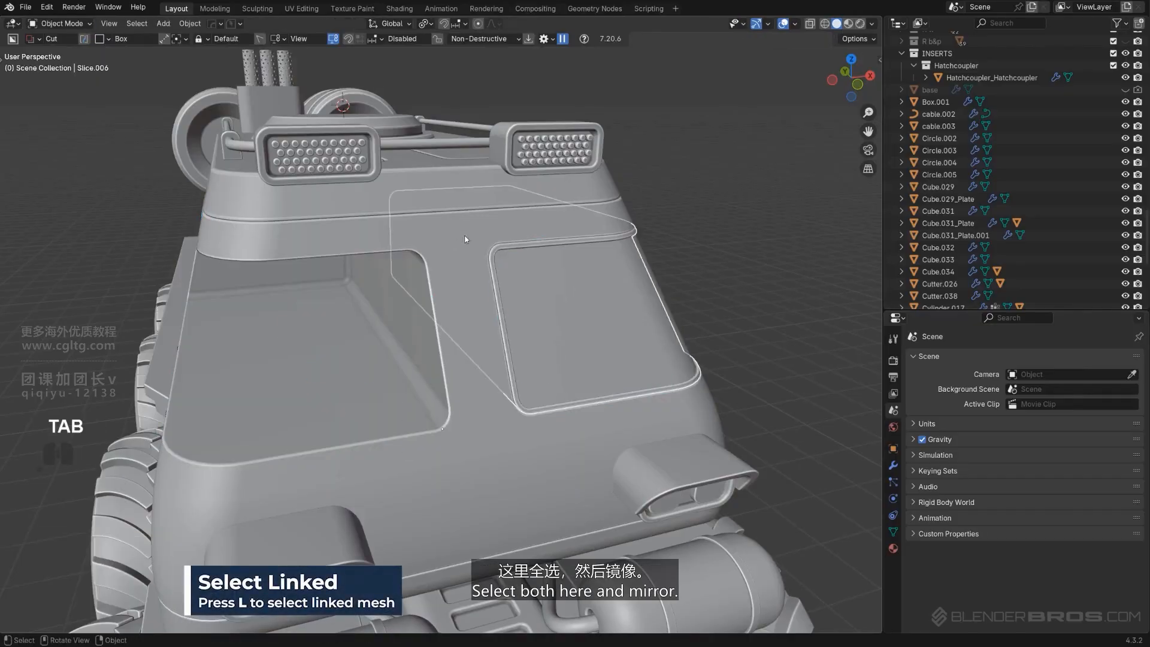
Select both front window plates and mirror them across the X axis
shift+click(541, 246)
key(alt+x)
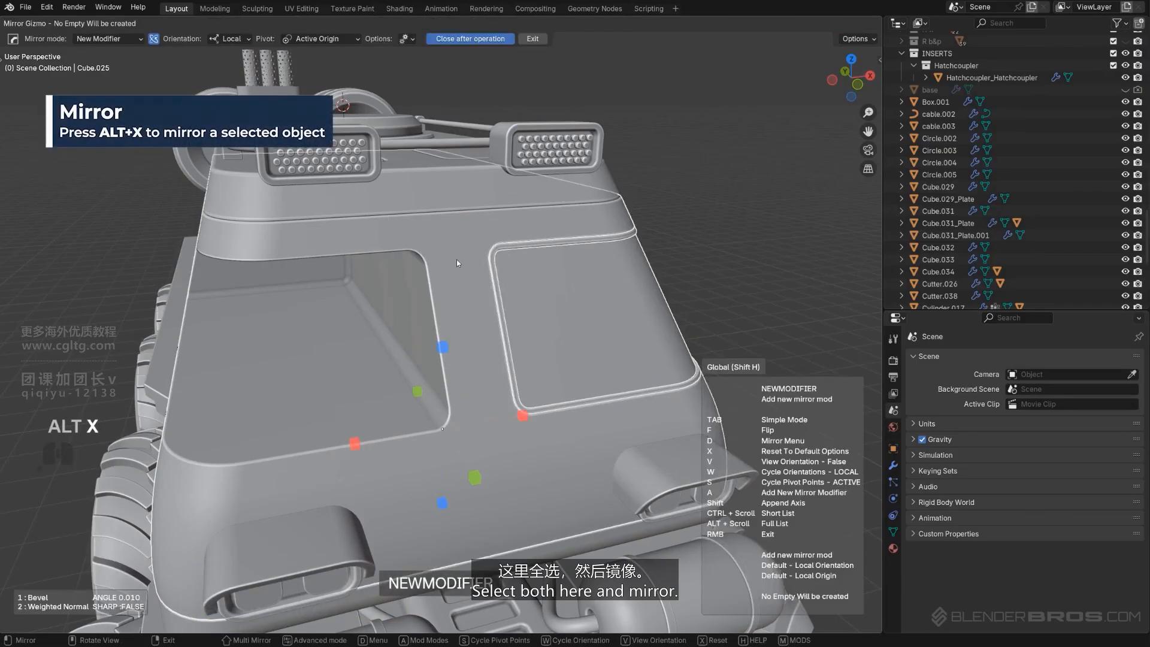
click(521, 415)
Duplicate the cabin body in place and isolate the copy in local view
middle_drag(684, 224, 551, 324)
key(KP_5)
scroll(529, 344, up, 4)
shift+middle_drag(187, 360, 534, 192)
click(454, 306)
key(KP_5)
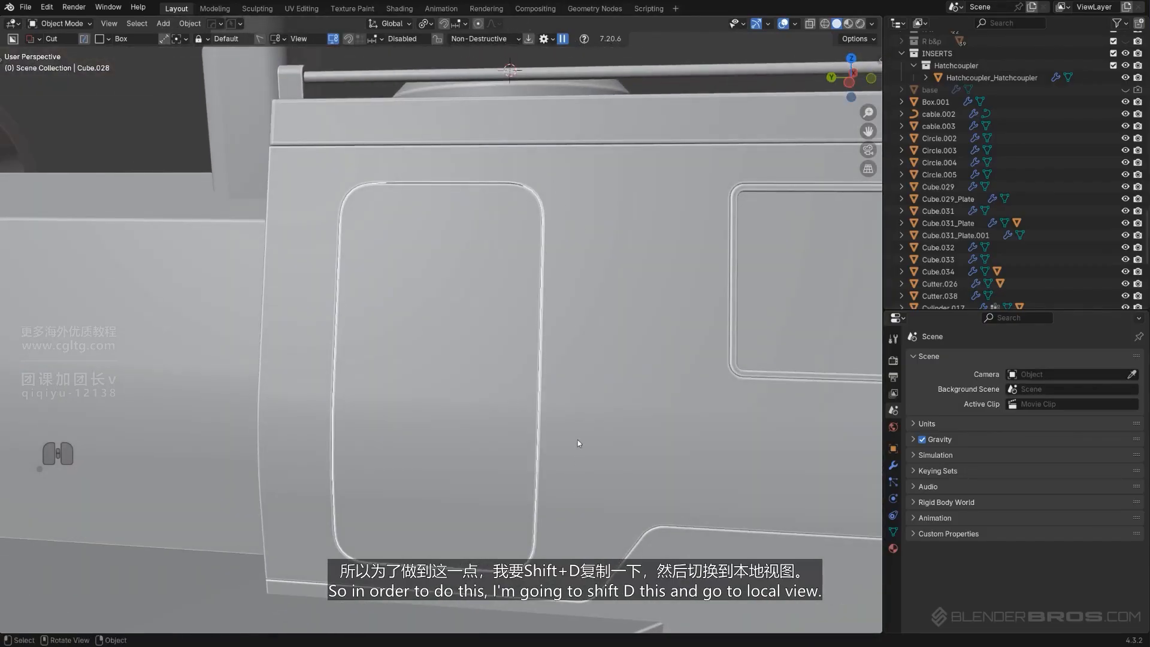
scroll(577, 436, down, 6)
key(shift+d)
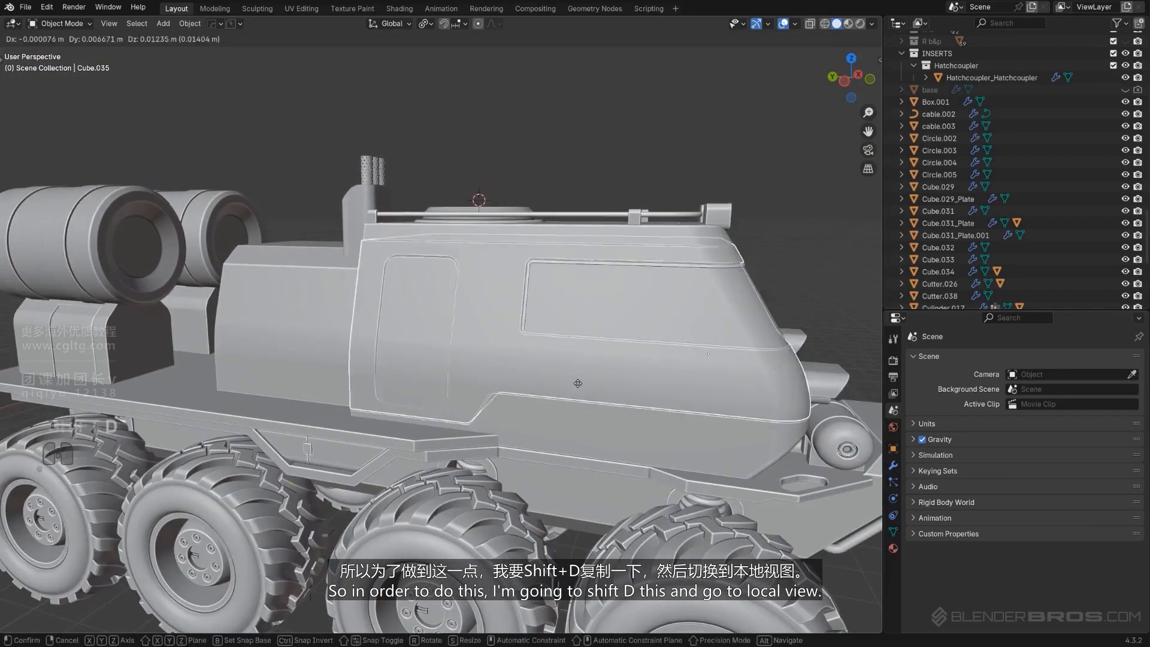
key(Escape)
key(slash)
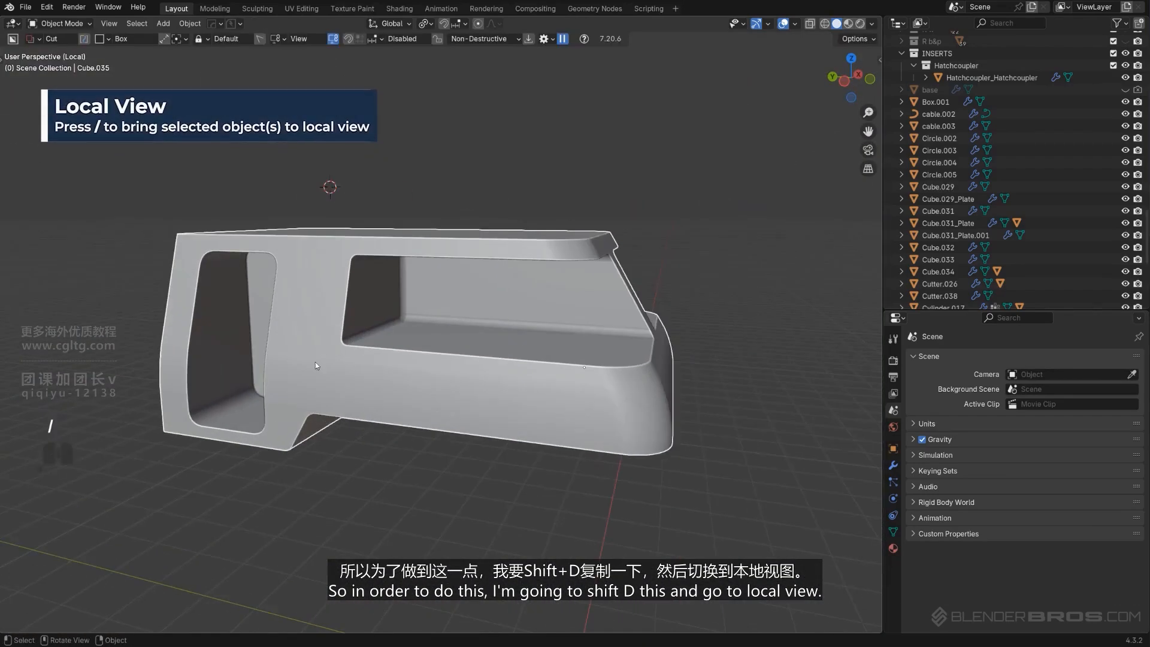
Slice the duplicated cabin with a vertical BoxCutter cut in left orthographic view
scroll(315, 361, up, 2)
shift+middle_drag(318, 389, 497, 375)
key(KP_5)
key(d)
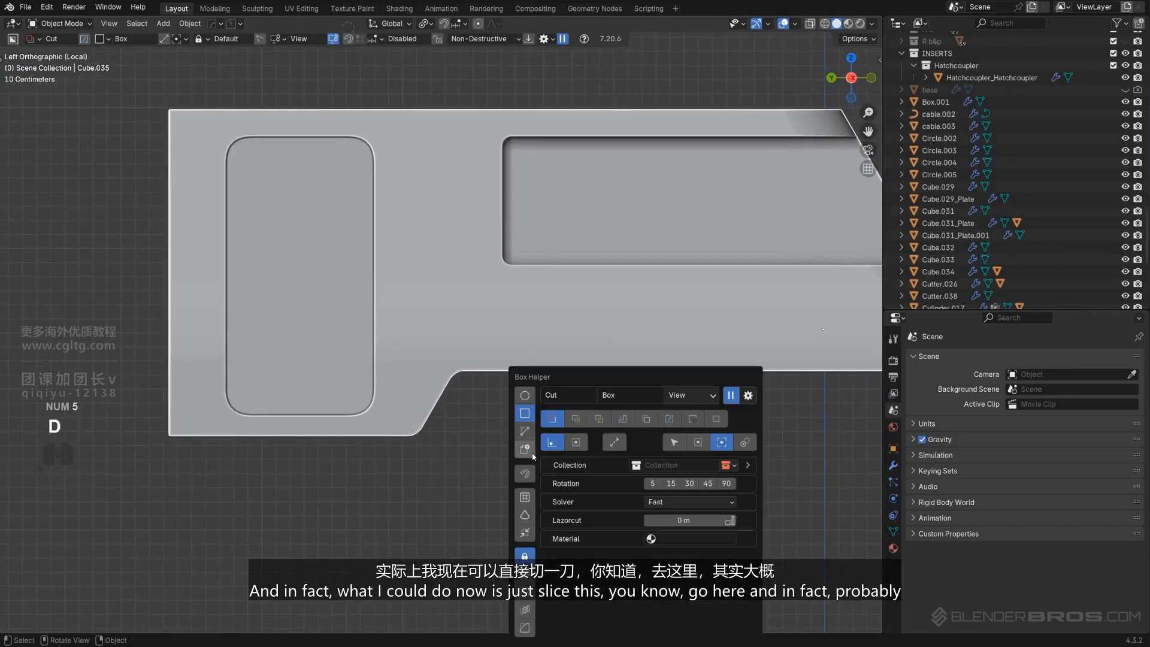
scroll(445, 317, down, 3)
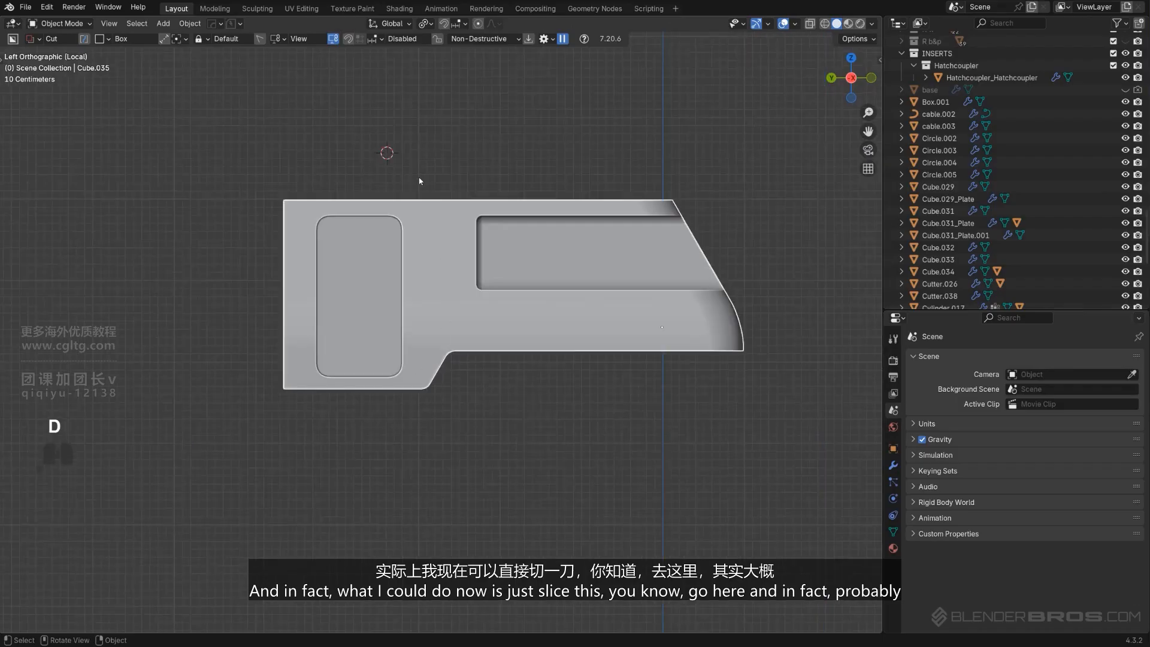
middle_drag(418, 178, 439, 424)
key(KP_5)
Select the lower bevel loops of the duplicate and align them flat to the bottom
click(352, 342)
scroll(437, 414, up, 2)
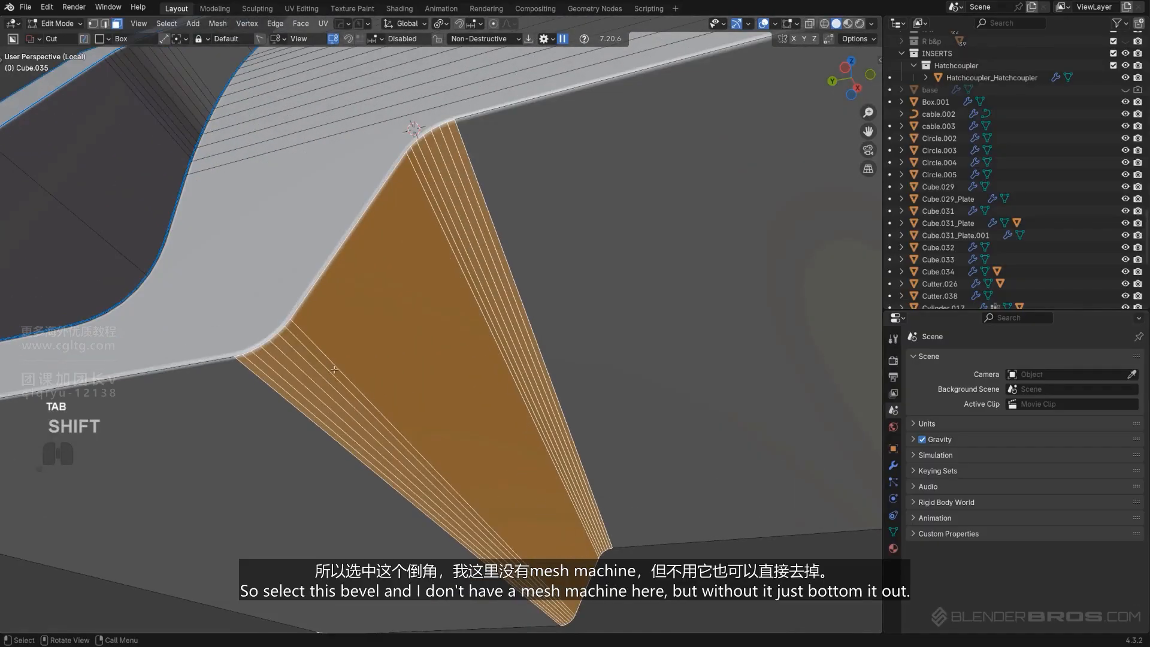
click(335, 369)
ctrl+click(284, 401)
key(ctrl+z)
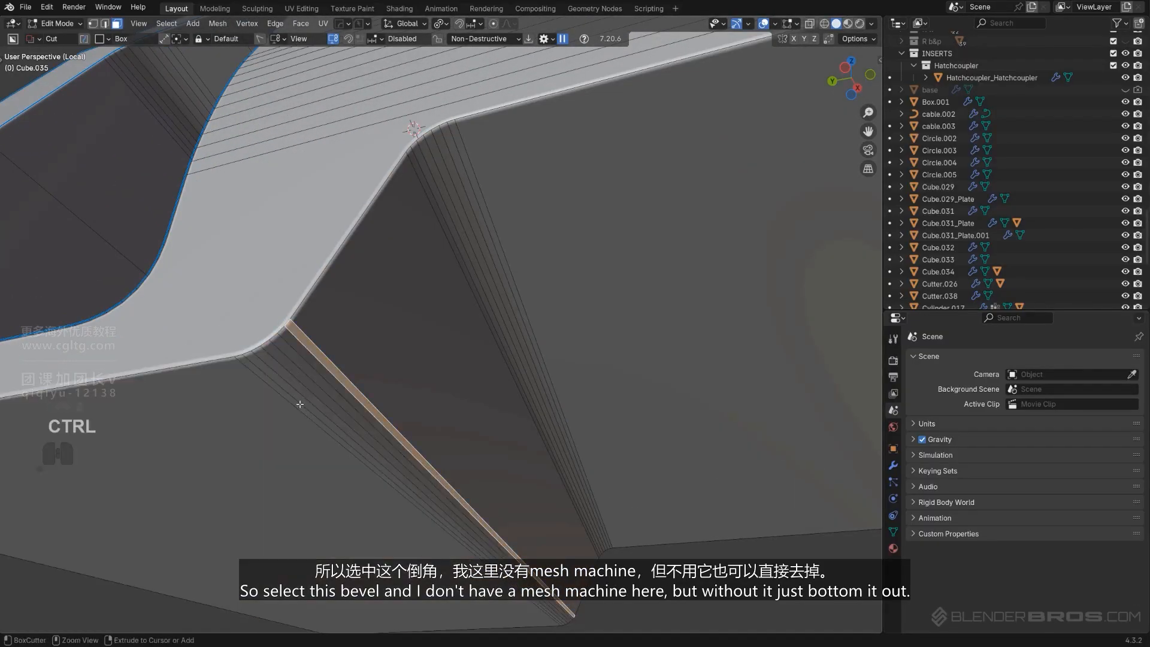
ctrl+click(292, 401)
middle_drag(293, 400, 412, 391)
key(alt+a)
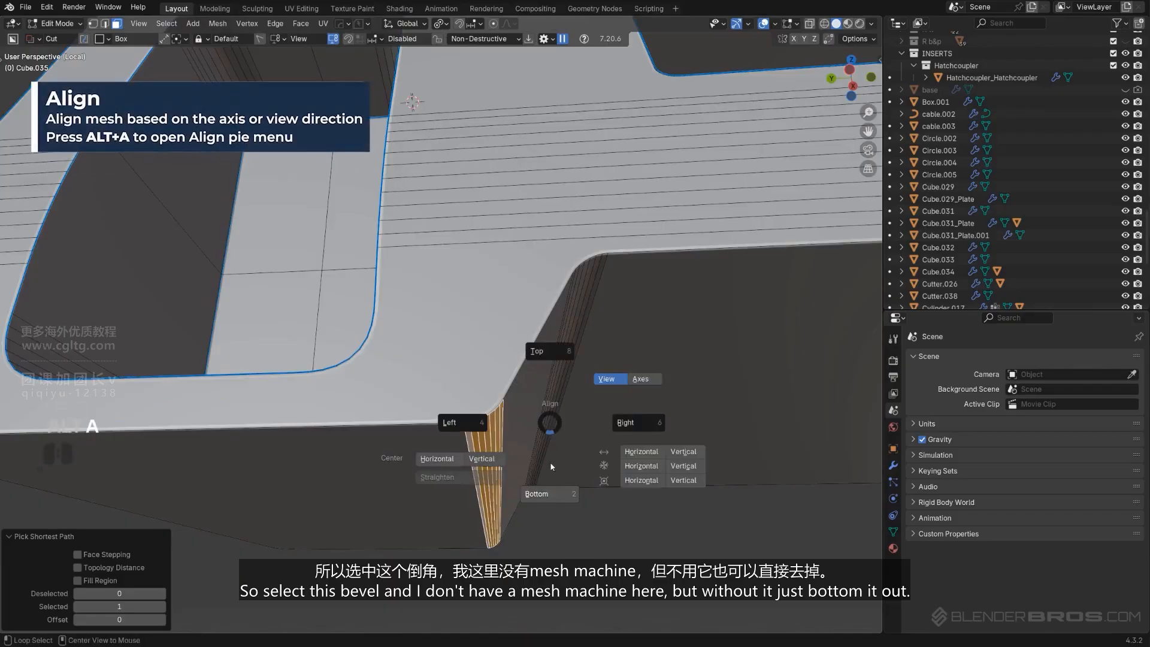
click(552, 495)
middle_drag(553, 495, 493, 380)
Select the upper bevel edges and align them to the top along Z
scroll(533, 470, down, 2)
scroll(493, 380, up, 2)
click(454, 271)
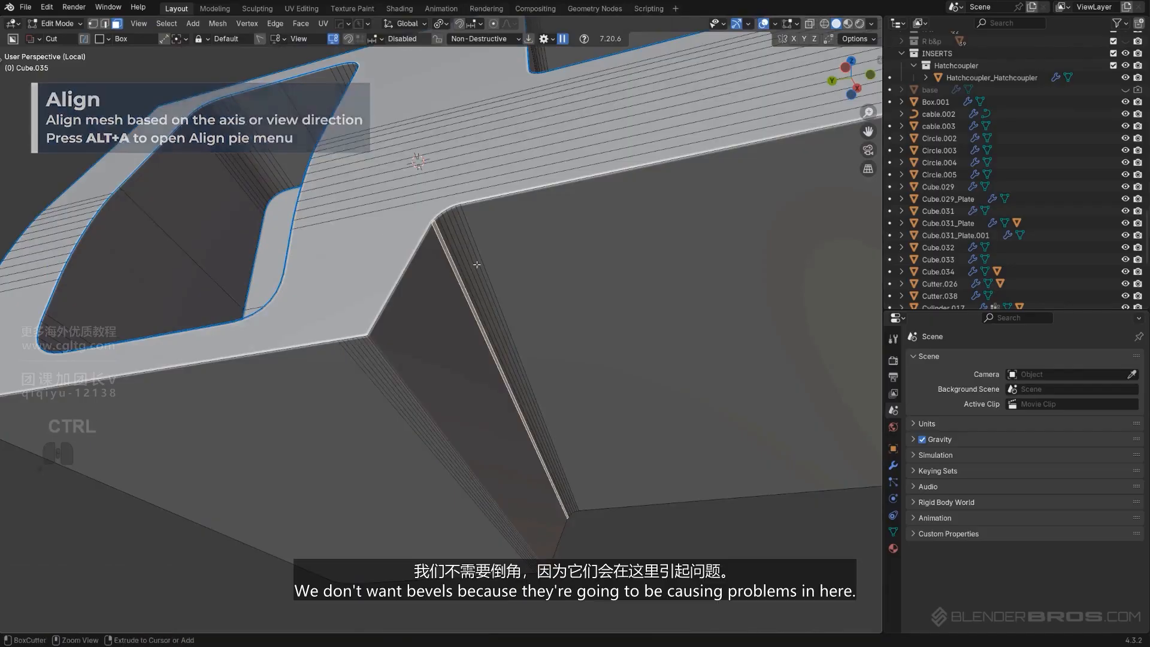
ctrl+click(477, 252)
middle_drag(477, 253, 527, 460)
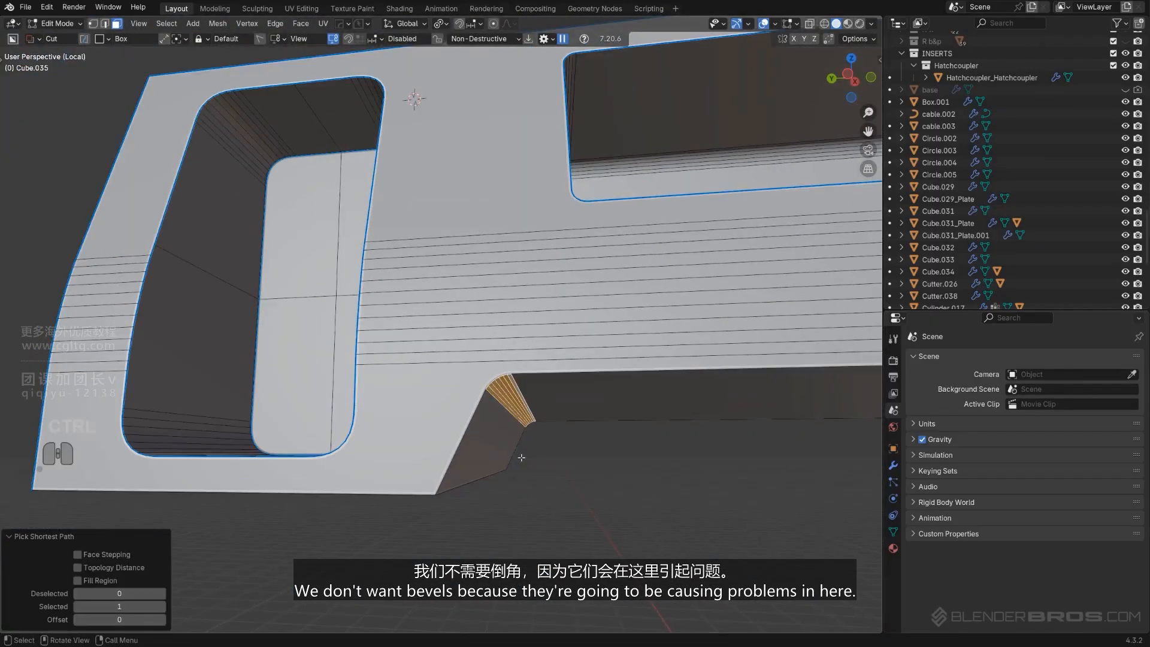
key(alt+q)
key(alt+a)
click(553, 381)
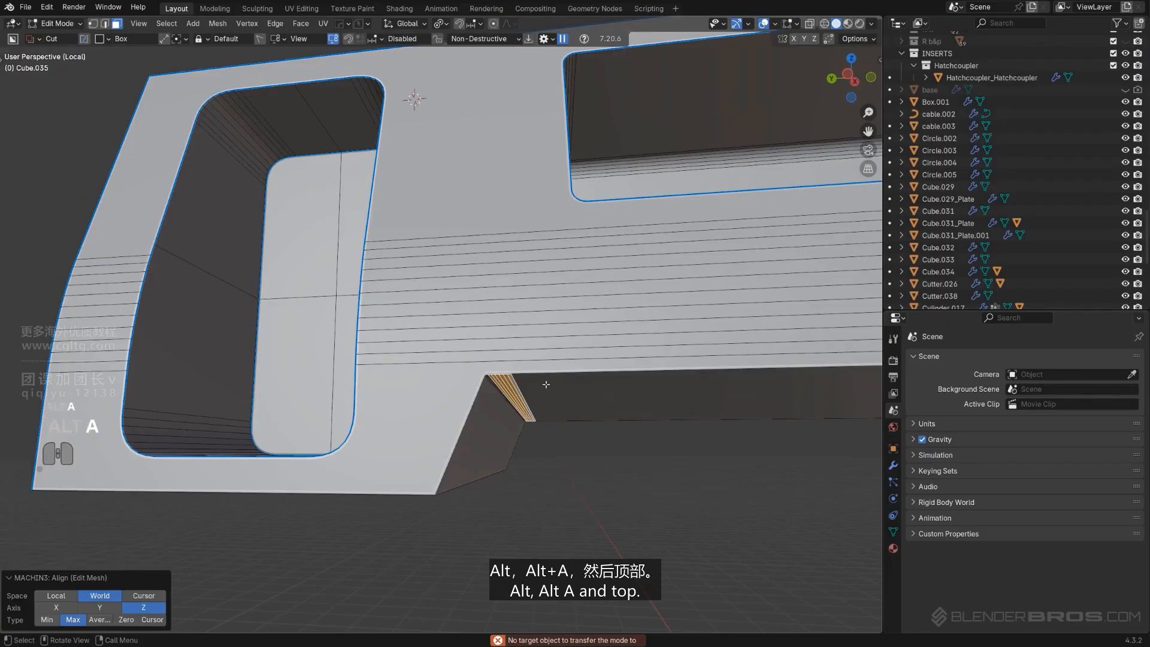
middle_drag(553, 381, 493, 336)
Run Clean Mesh on the duplicated cabin object
key(Tab)
key(q)
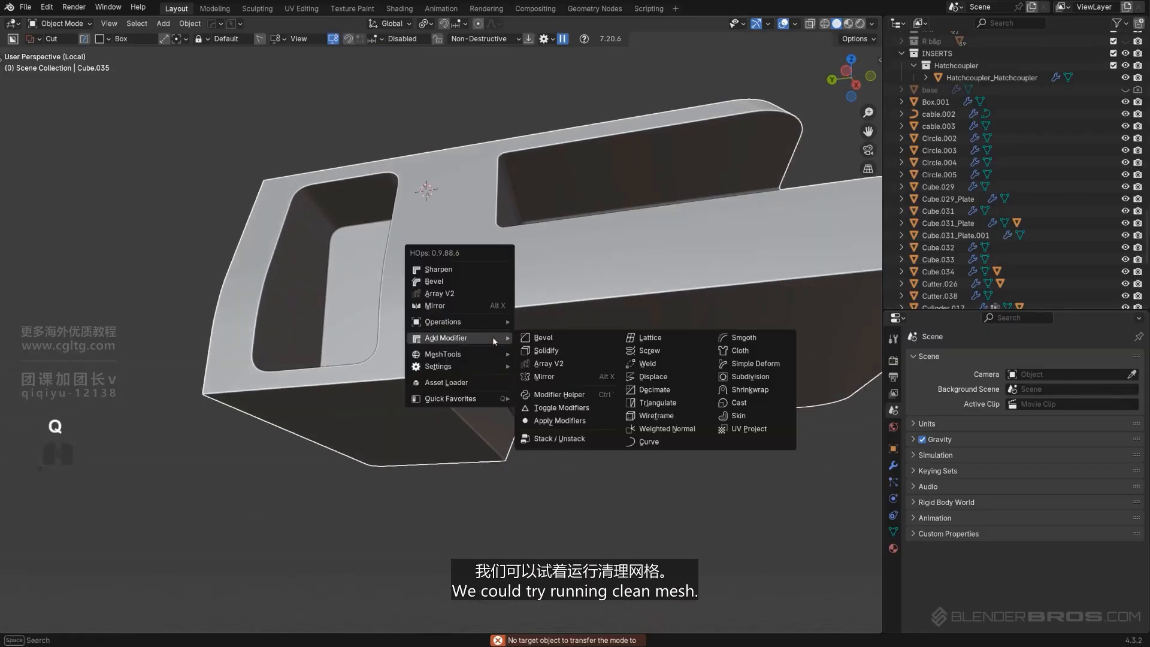
mouse_move(476, 320)
click(553, 419)
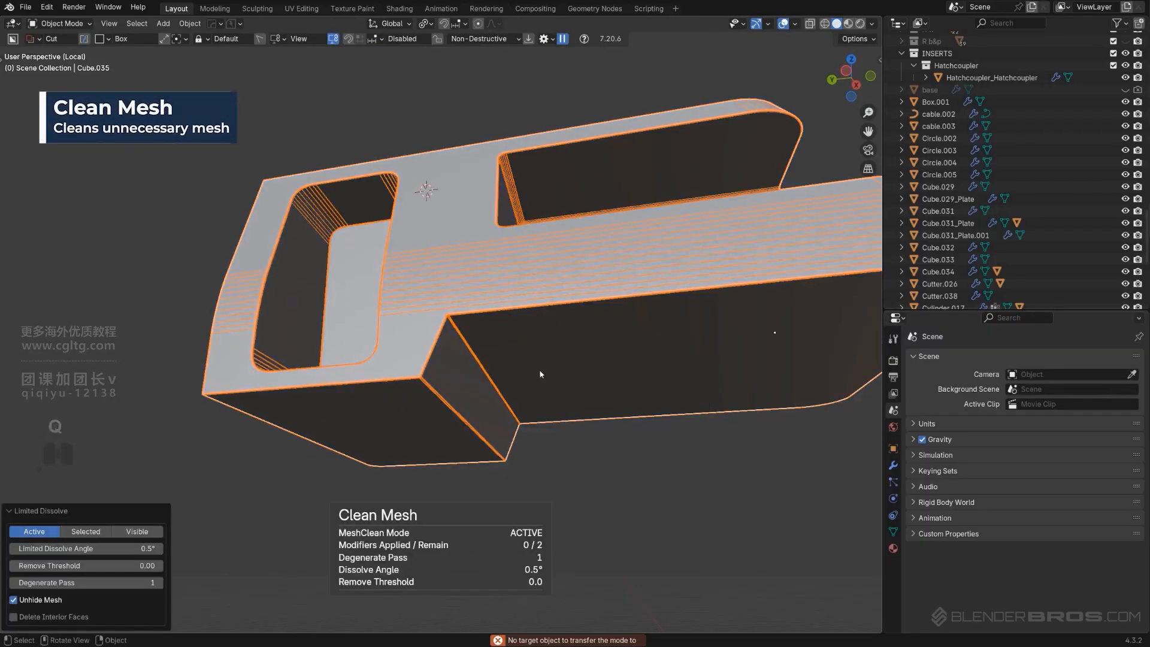
key(Tab)
middle_drag(539, 369, 480, 387)
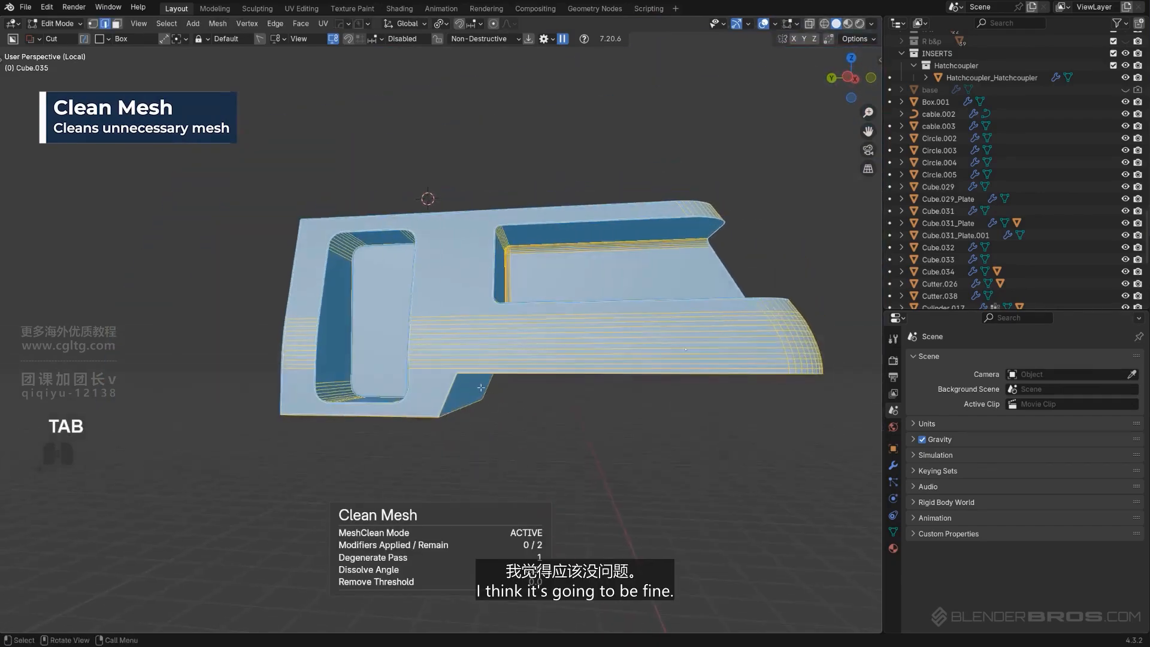
Select the angled lower face of the duplicate cabin, move it along Y, and return to Object Mode
key(KP_5)
key(Tab)
scroll(478, 182, up, 2)
middle_drag(466, 239, 470, 348)
scroll(483, 282, down, 3)
alt+scroll(508, 366, up, 1)
scroll(509, 378, up, 3)
key(Tab)
click(450, 375)
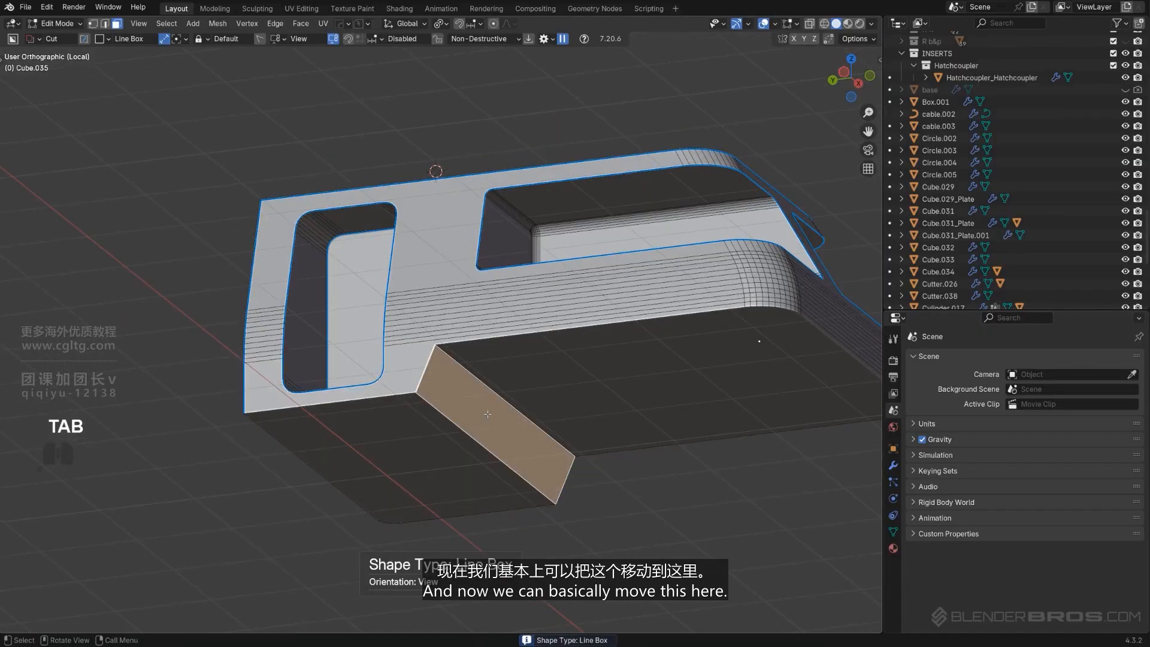
key(g)
key(y)
click(549, 403)
scroll(549, 395, down, 2)
key(Tab)
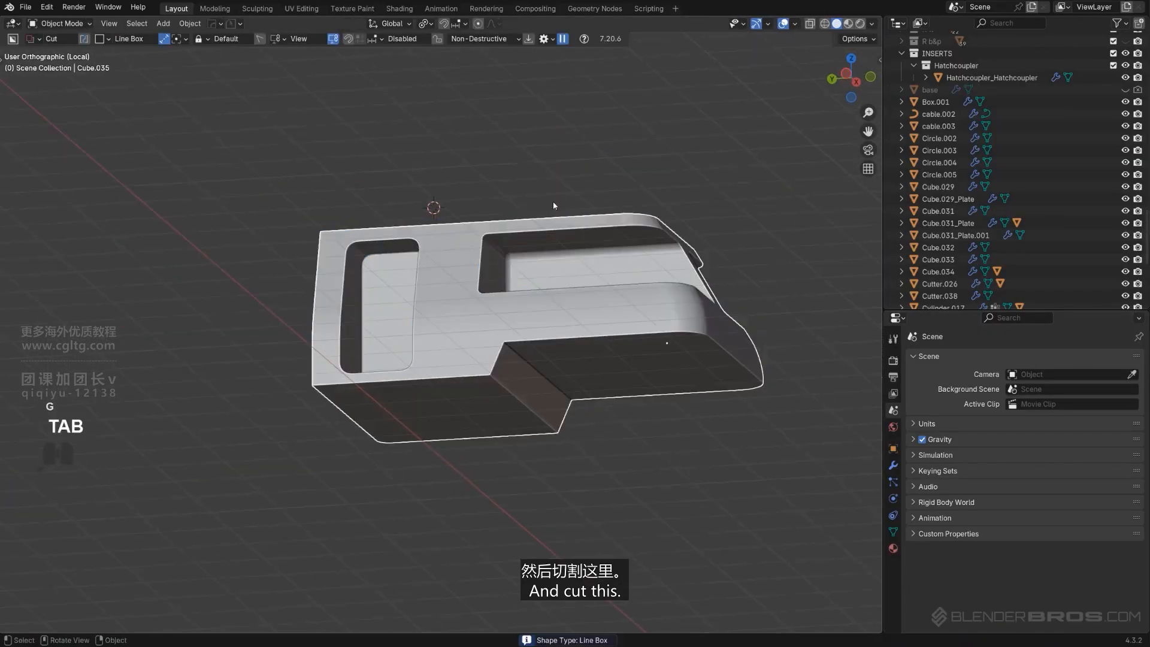
Cut away the cabin's rear section with a BoxCutter box in left orthographic view, leaving only the door panel
alt+middle_drag(553, 264, 562, 311)
alt+scroll(402, 344, up, 1)
alt+middle_drag(400, 339, 387, 331)
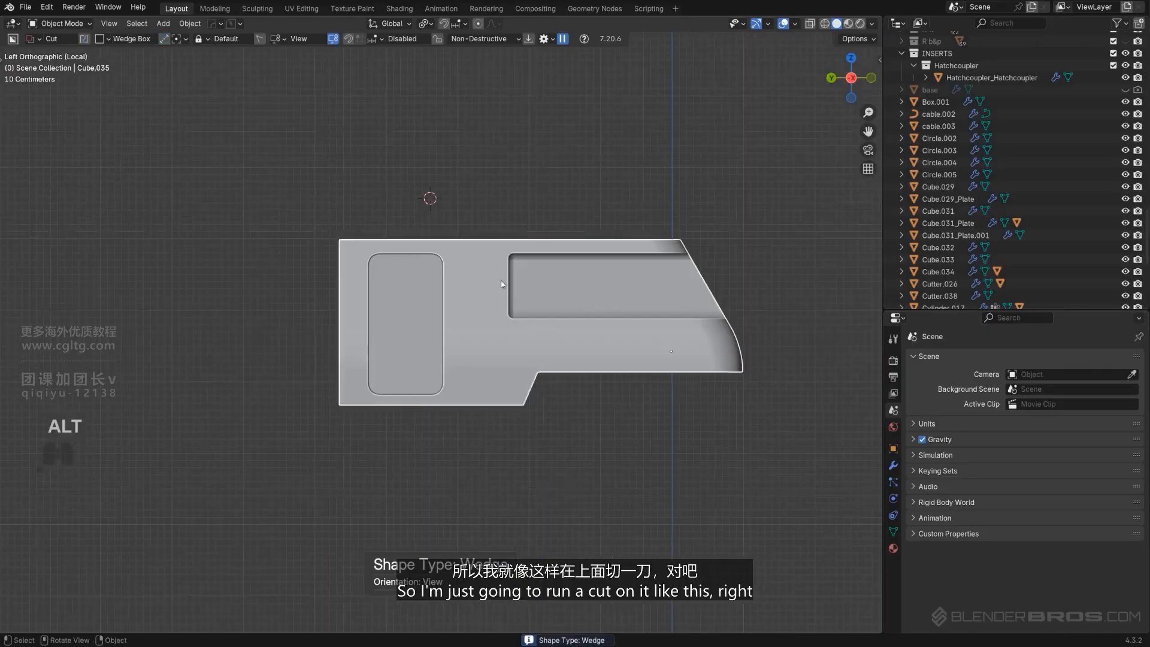
key(d)
mouse_move(482, 202)
mouse_down()
mouse_move(743, 459)
mouse_move(782, 451)
mouse_up()
key(space)
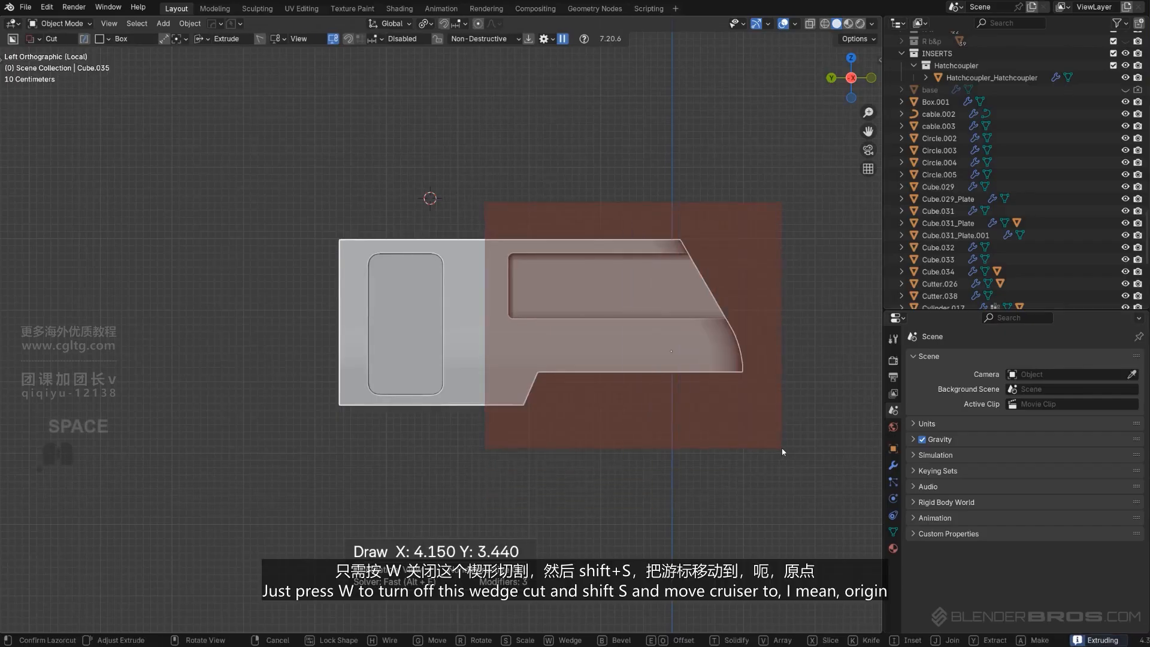
scroll(606, 413, up, 3)
key(q)
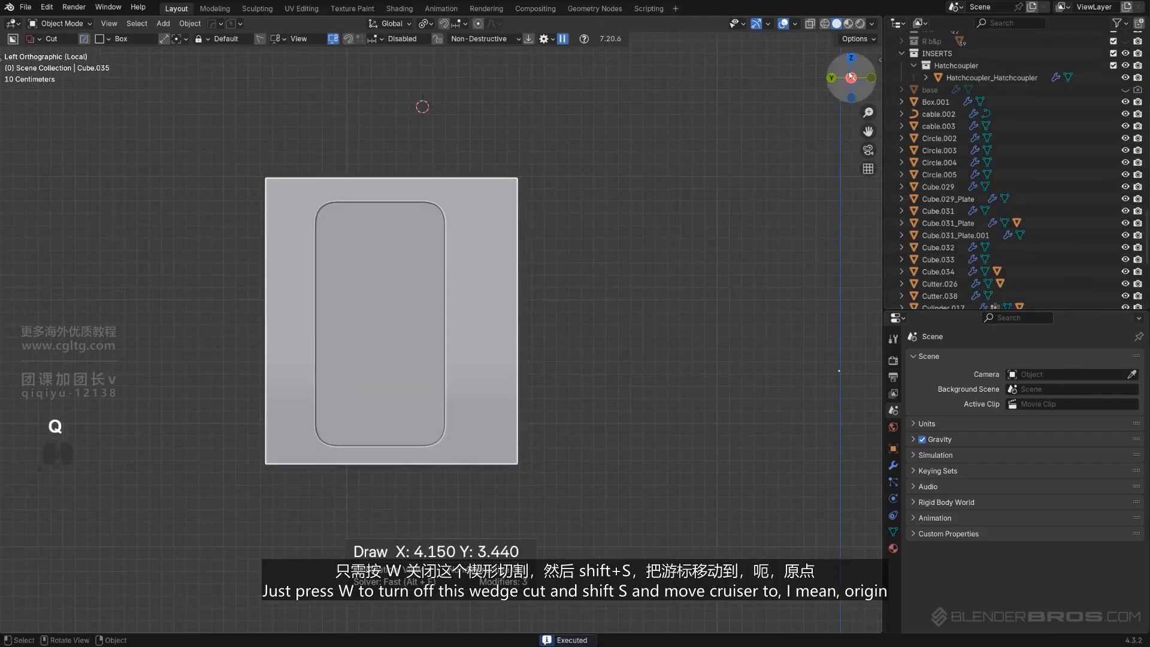
Set the panel's origin to its geometry and apply its modifiers with Hard Ops
key(shift+s)
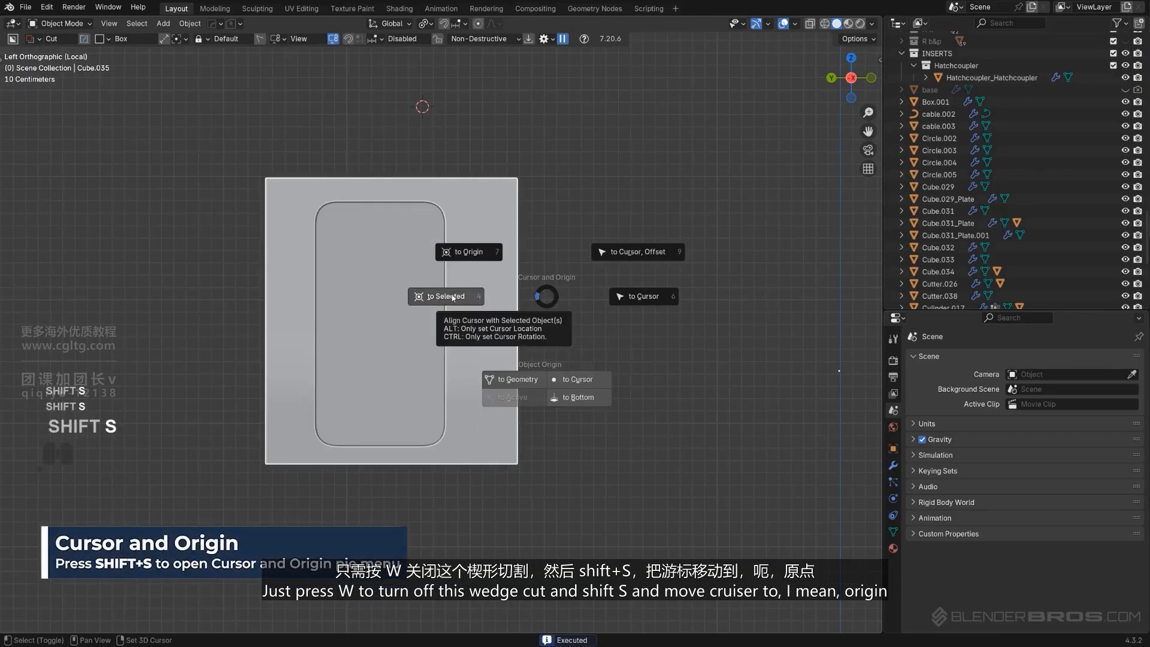
click(515, 379)
key(q)
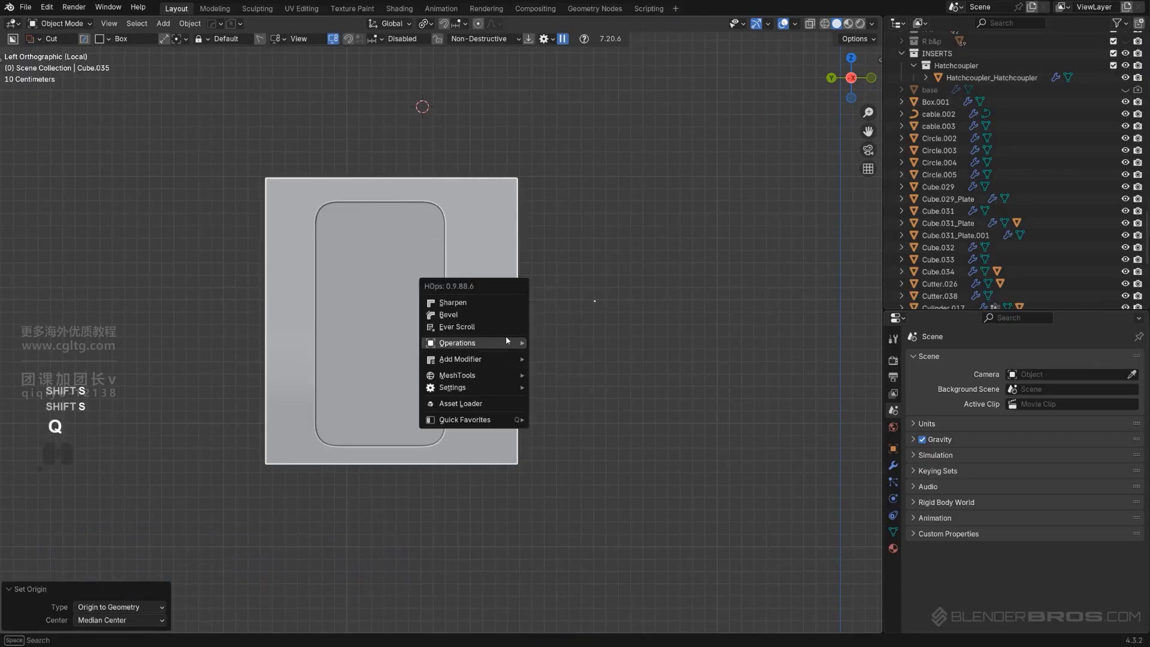
mouse_move(503, 340)
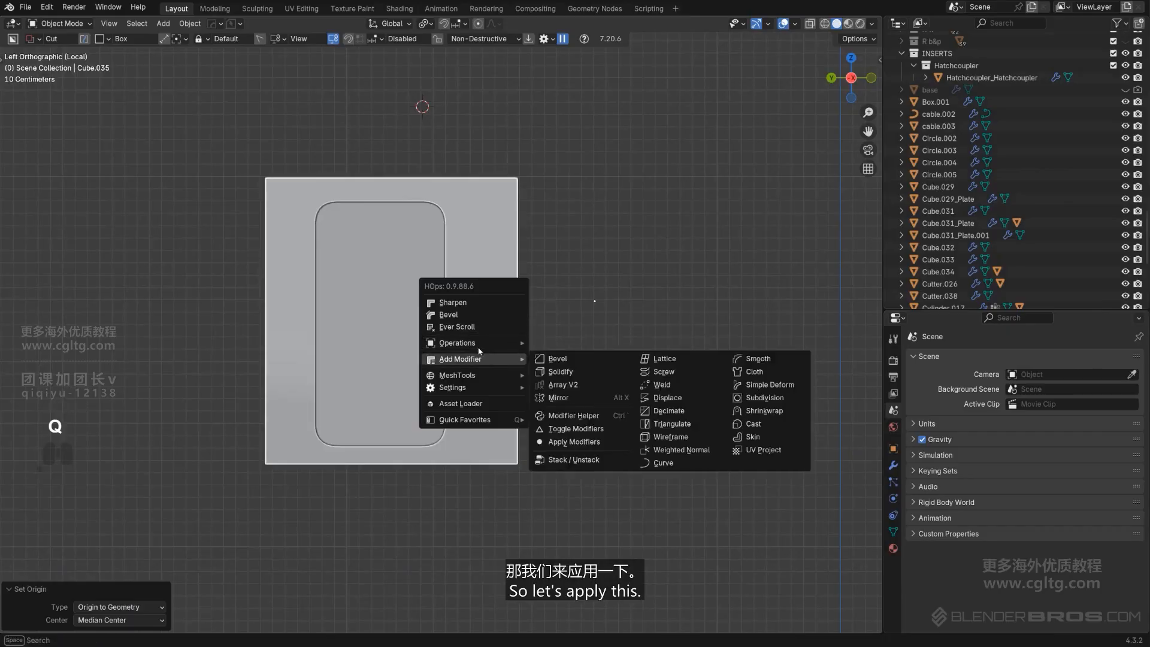
click(577, 459)
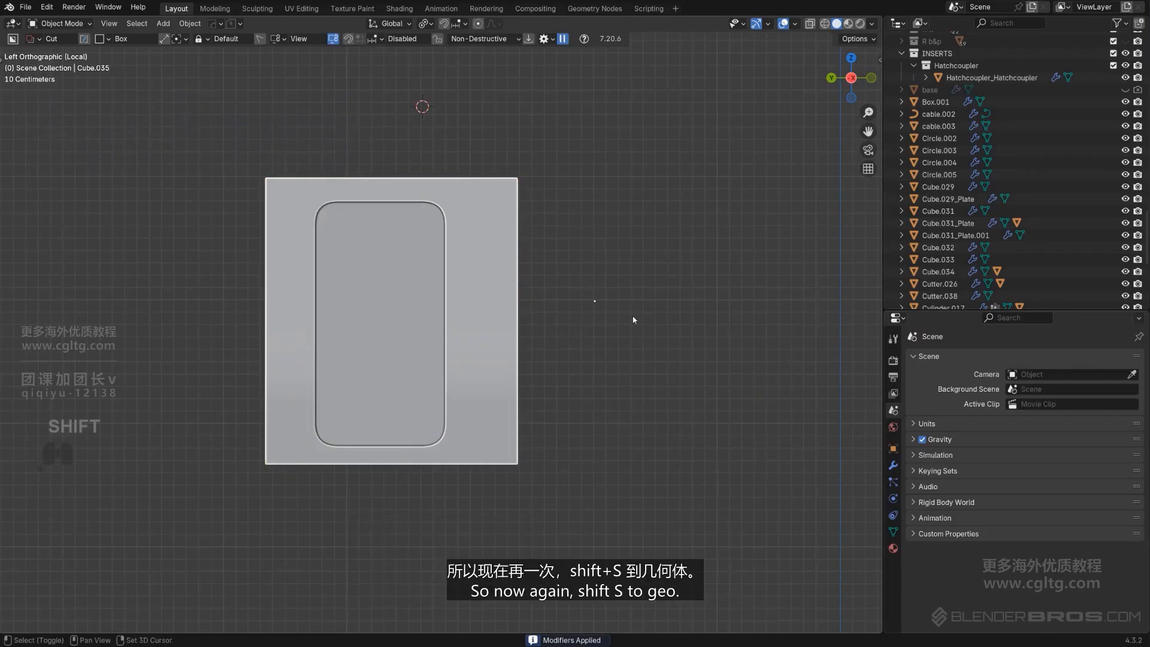
Set the panel's origin to geometry again and frame the selection
key(shift+s)
click(598, 397)
key(KP_Decimal)
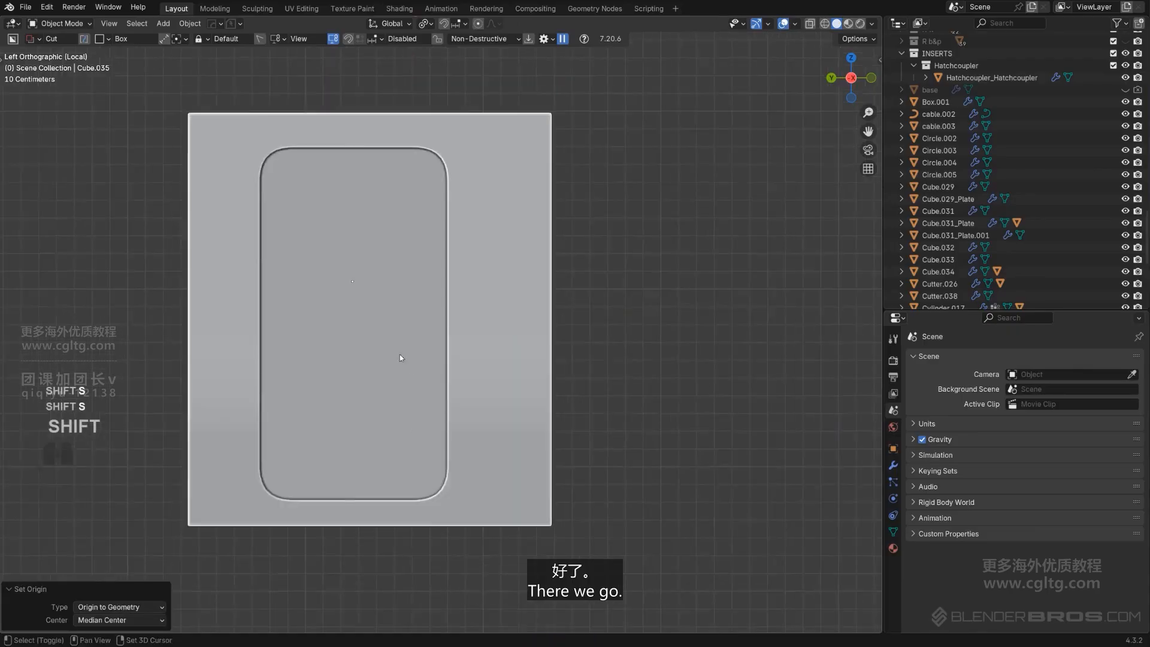
Select the outer faces around the door opening in Edit Mode and inset them by about 0.086 m
key(Tab)
click(295, 326)
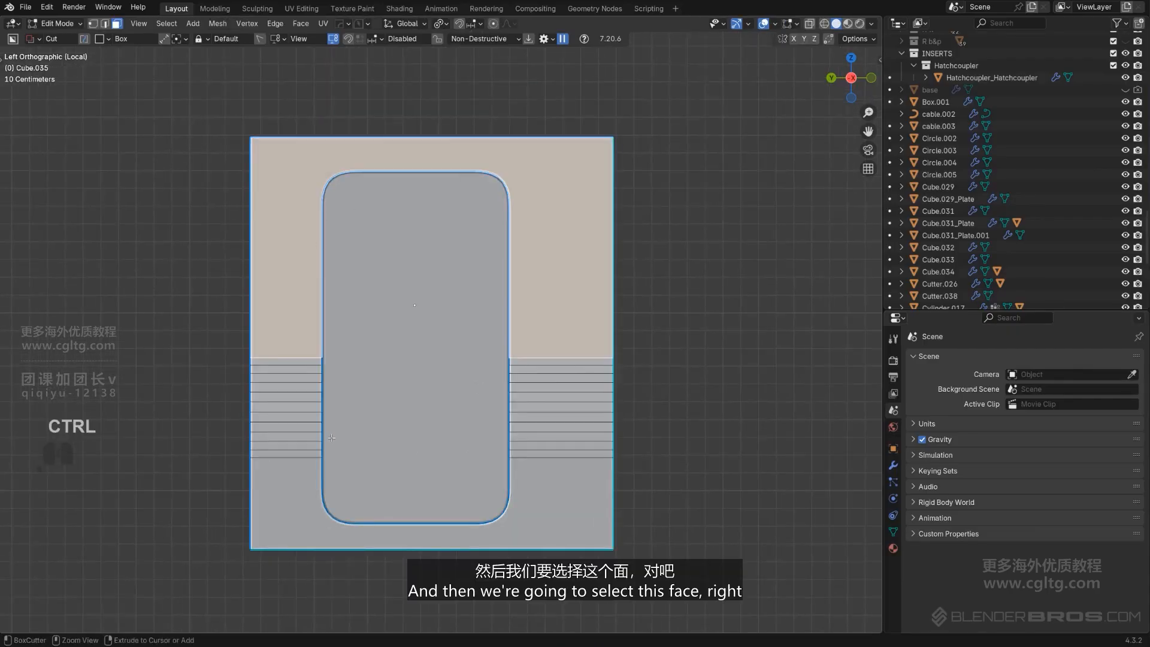
ctrl+click(277, 508)
shift+click(288, 363)
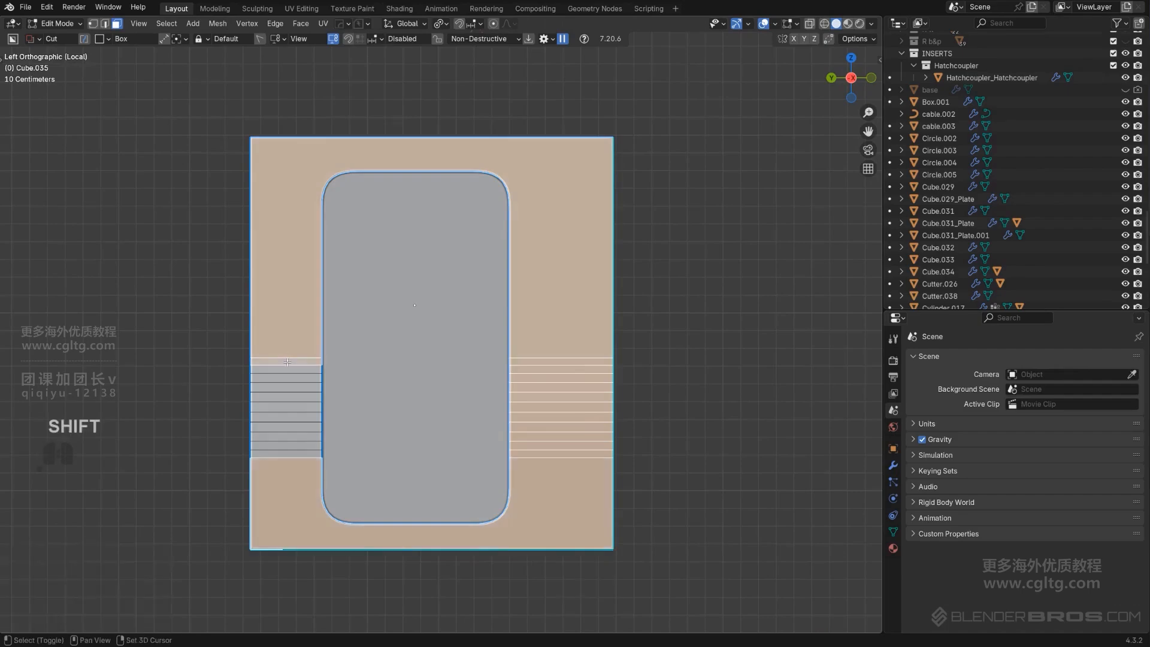
ctrl+click(289, 454)
scroll(426, 411, up, 2)
scroll(754, 352, down, 1)
key(i)
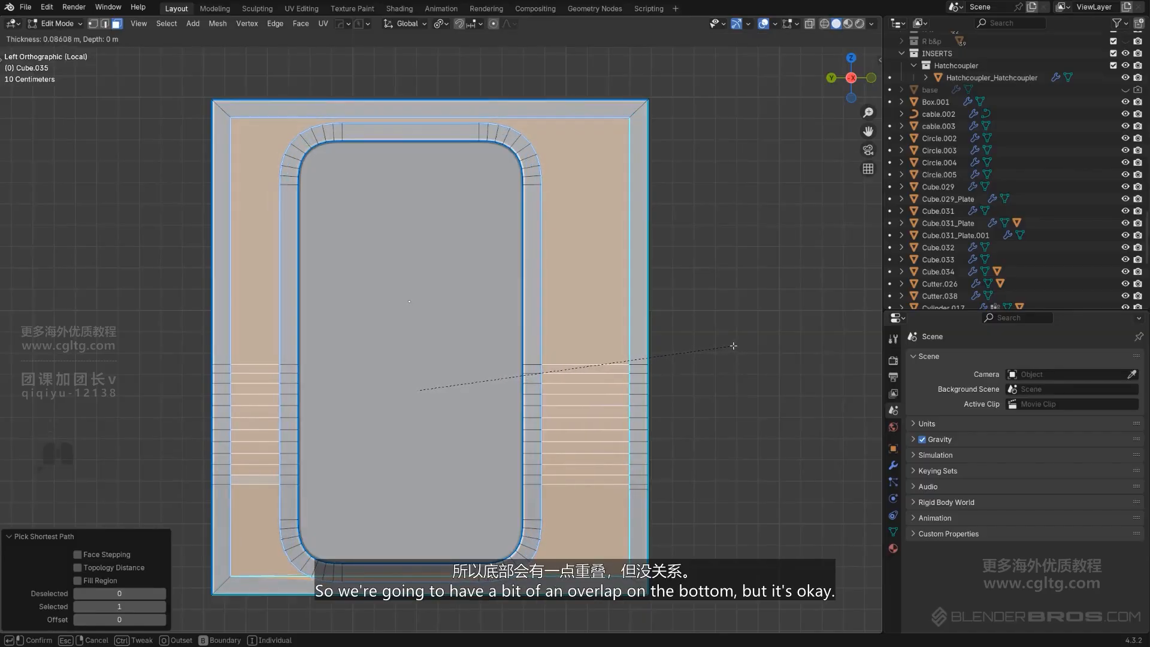
click(733, 345)
Dissolve the overlapping edge along the bottom of the inset frame
shift+middle_drag(530, 582, 530, 457)
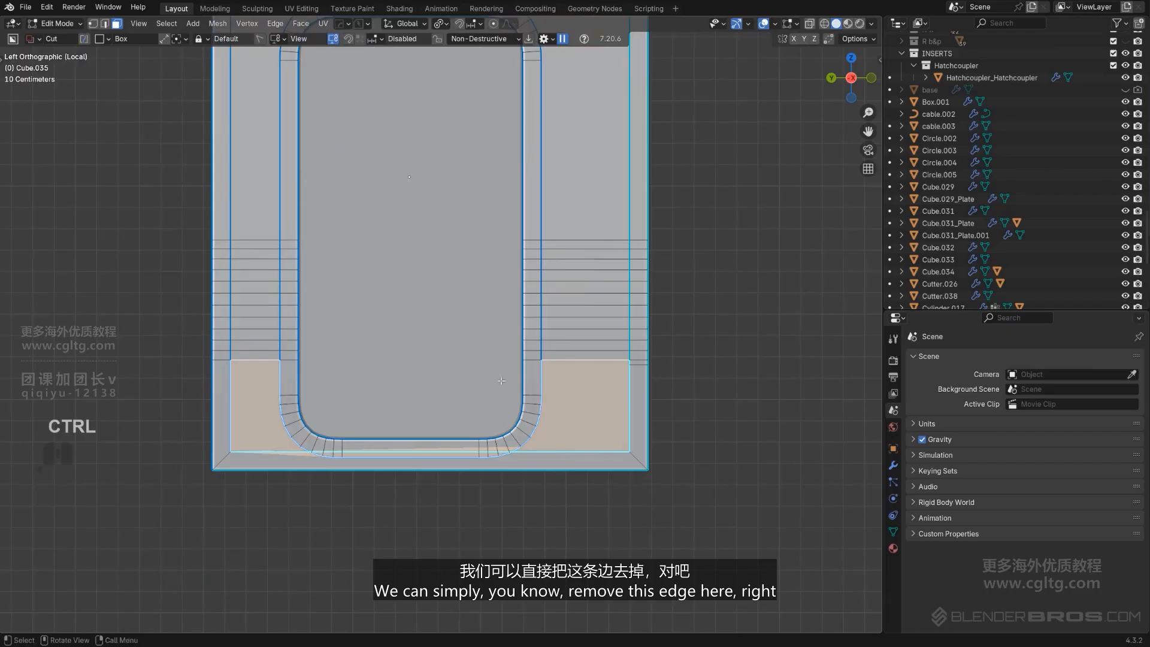
key(ctrl+Tab)
key(x)
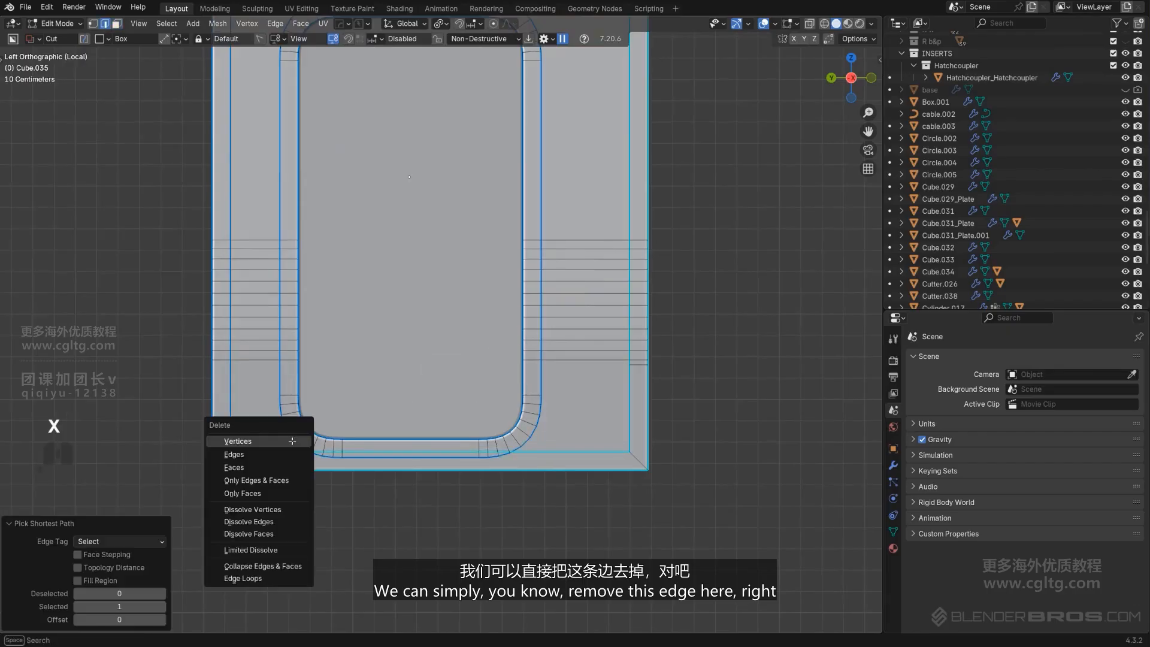
click(276, 525)
Select the remaining stray bottom edge and dissolve it
scroll(305, 482, up, 4)
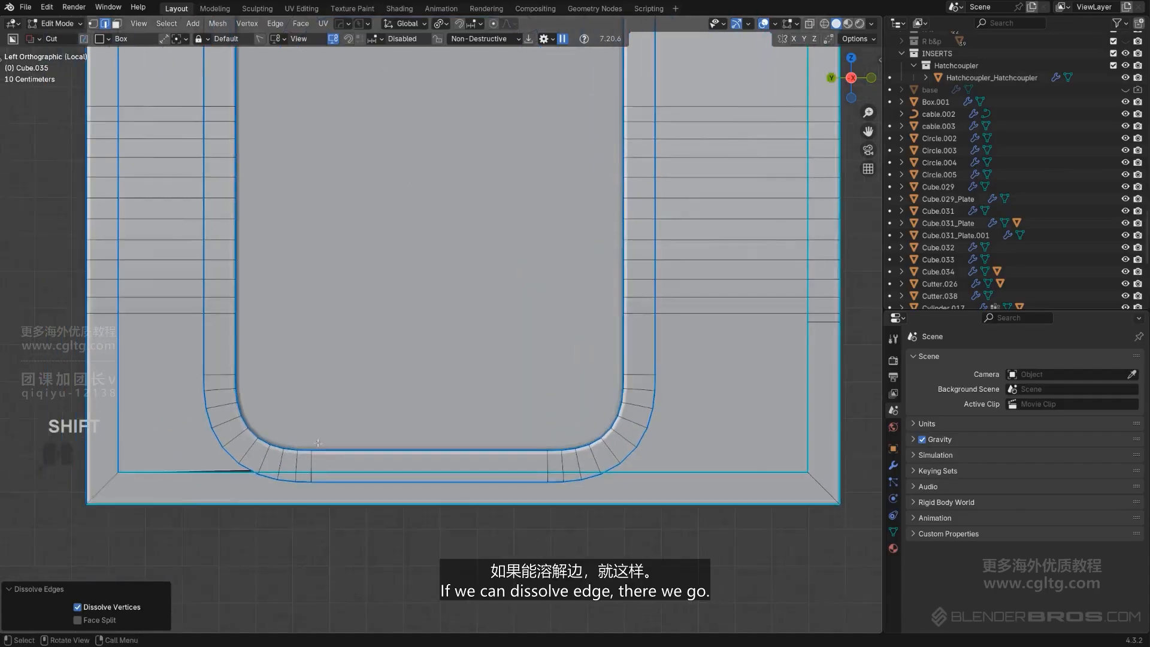
shift+click(151, 498)
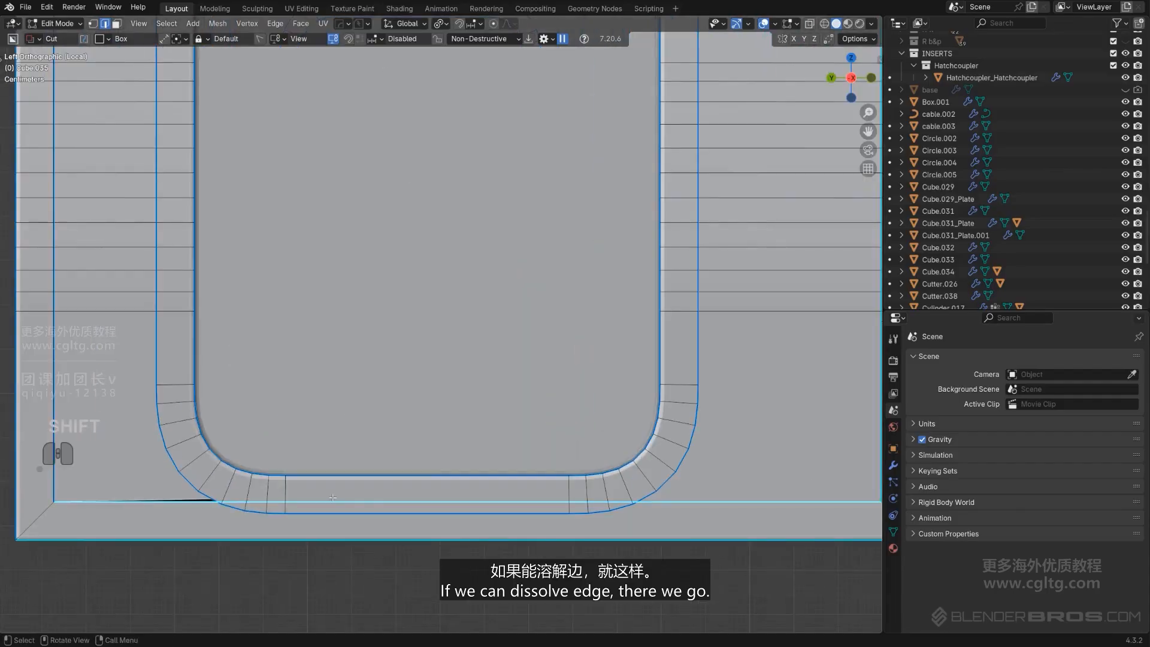
key(x)
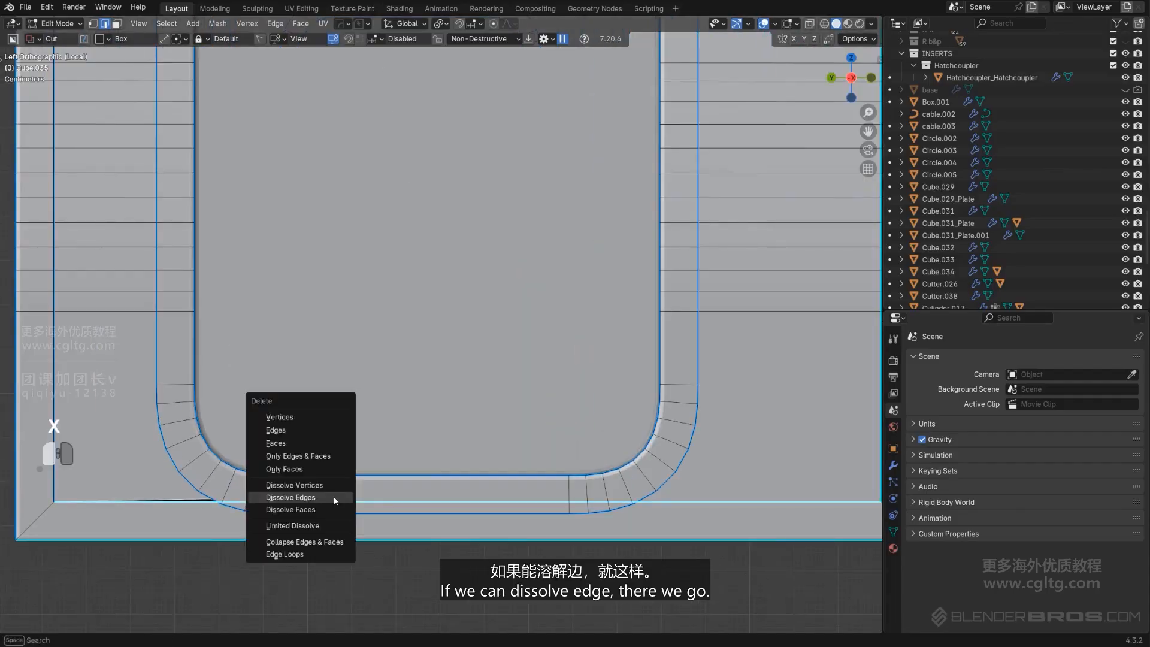
click(333, 496)
Select all faces inside the door opening and inset them by about 0.083 m
scroll(333, 496, down, 4)
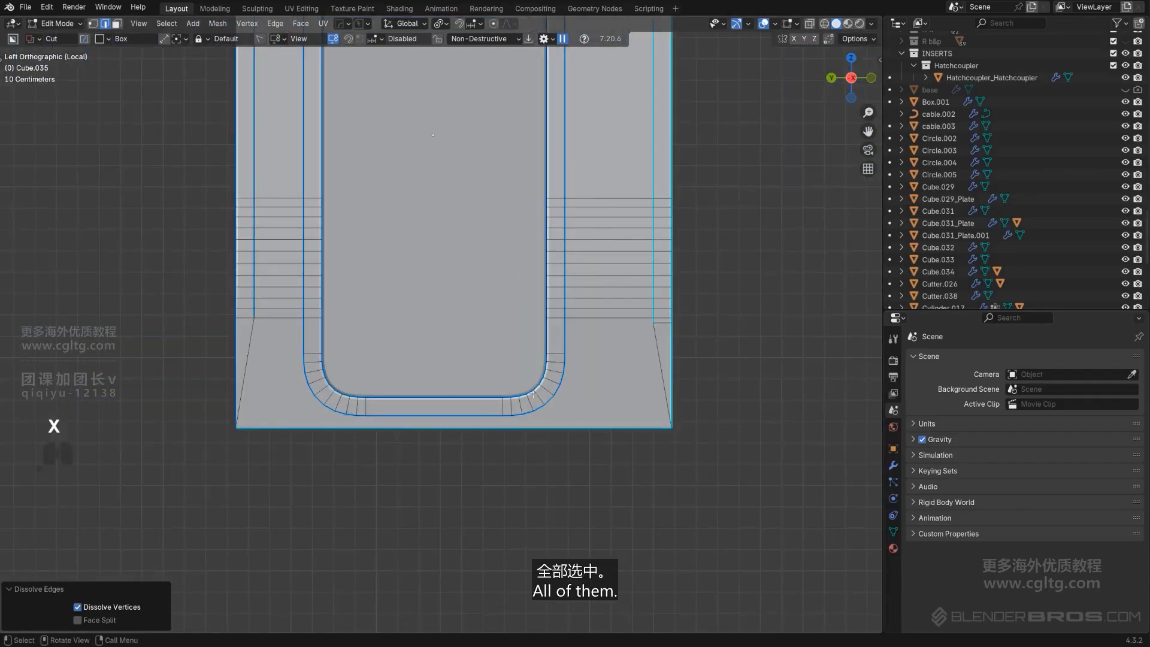
middle_drag(528, 374, 476, 399)
key(KP_5)
scroll(275, 331, up, 2)
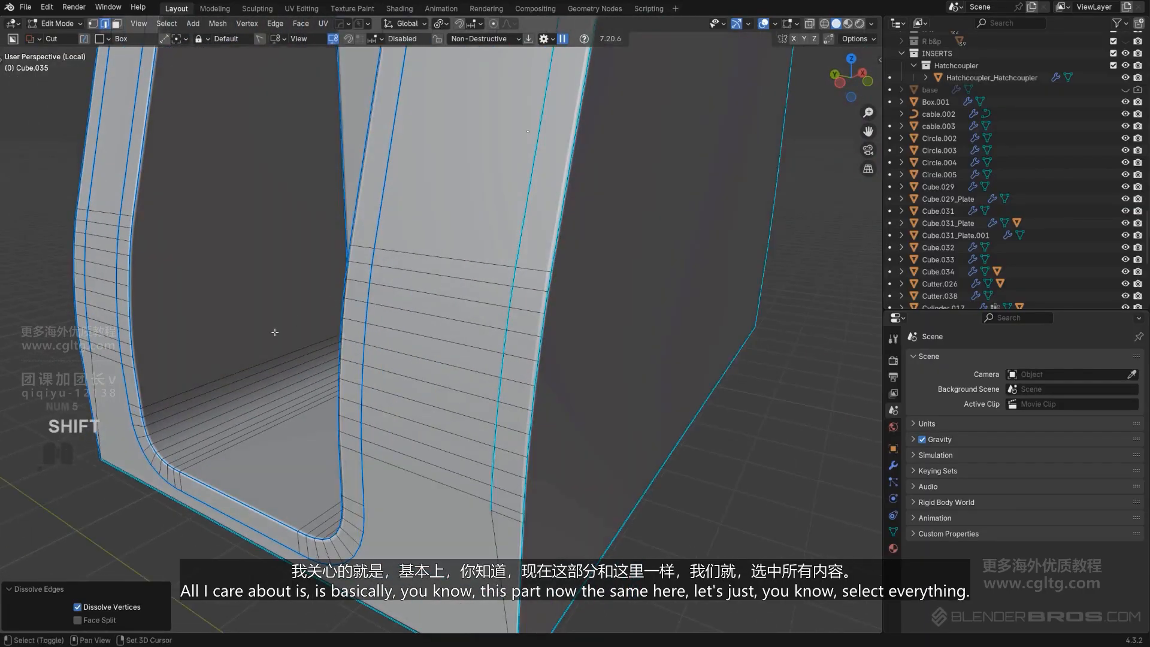
shift+middle_drag(274, 332, 187, 391)
key(Tab)
click(253, 446)
scroll(253, 446, down, 3)
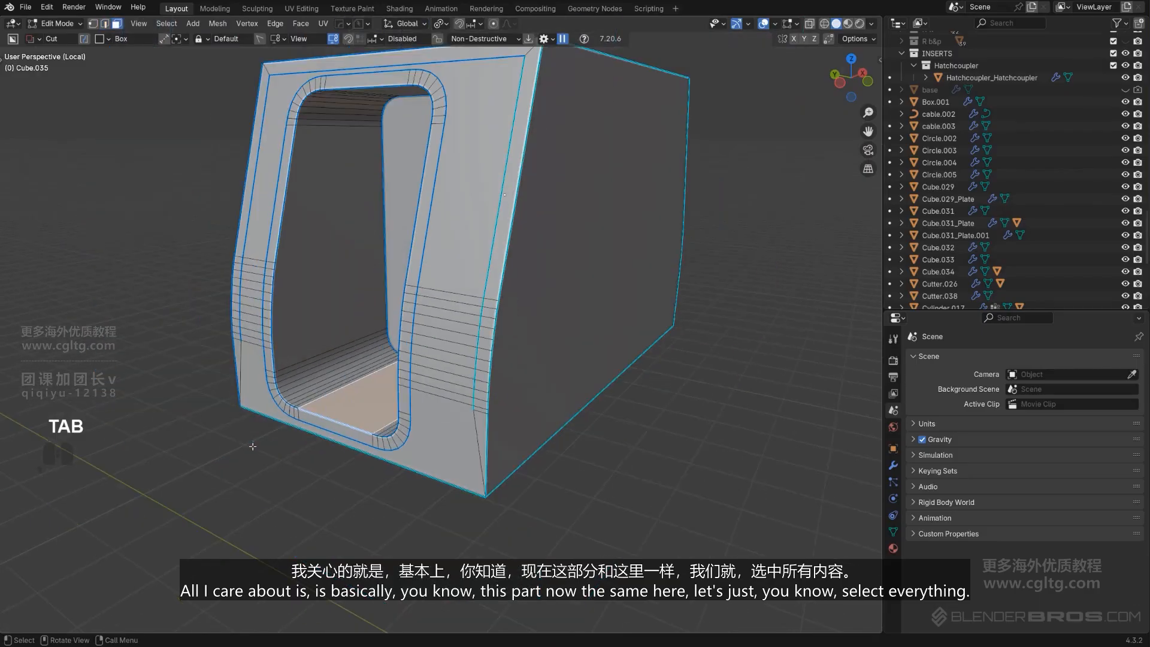
ctrl+click(334, 149)
middle_drag(334, 148, 421, 336)
ctrl+click(415, 344)
scroll(415, 345, up, 5)
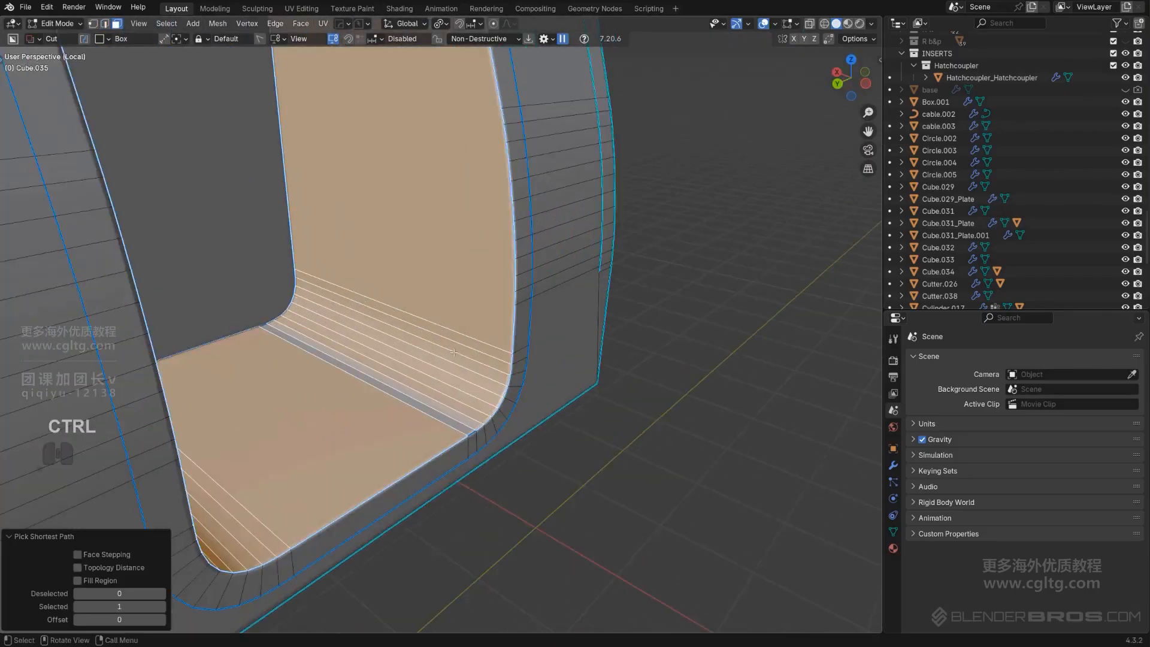
shift+click(437, 442)
key(ctrl+z)
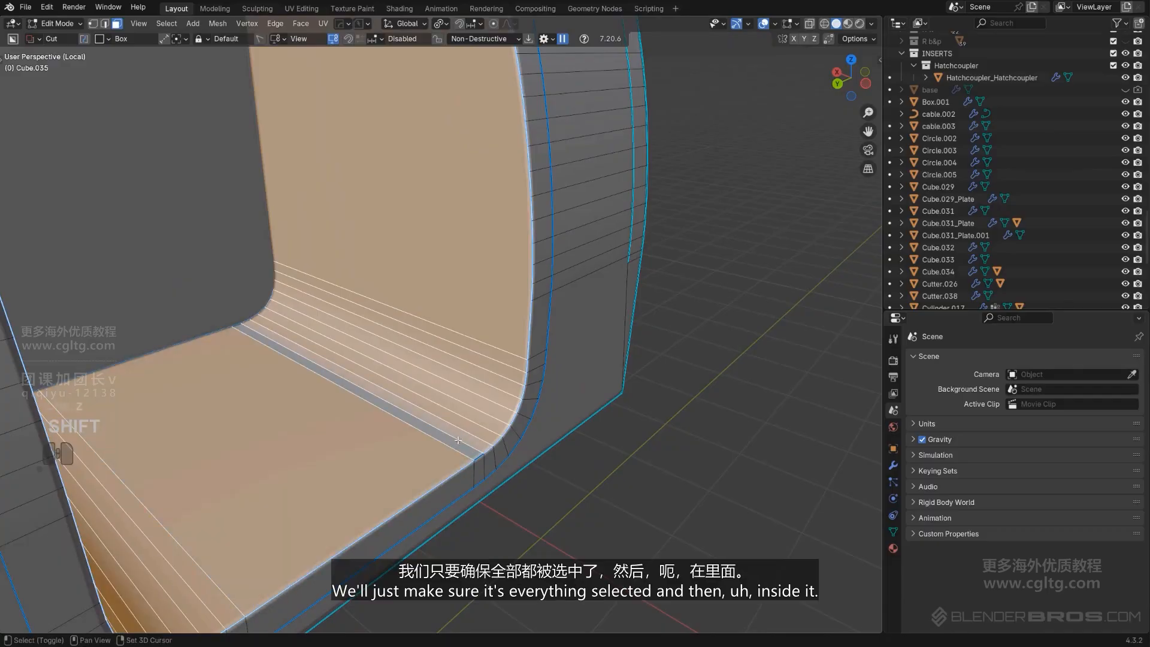
key(i)
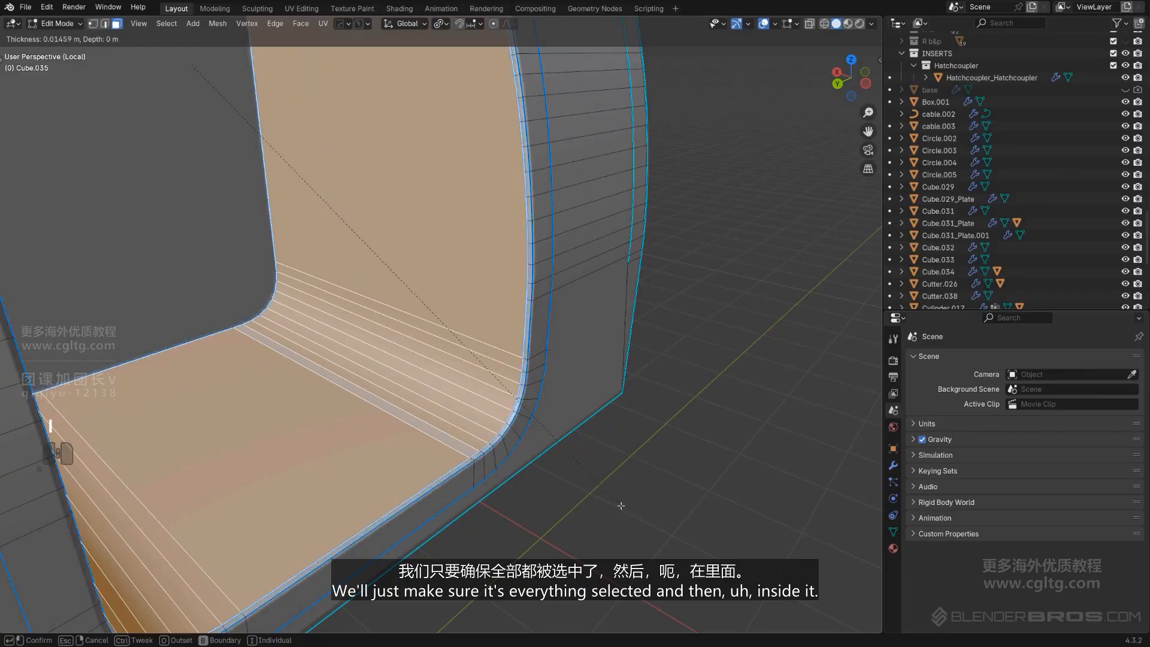
click(584, 486)
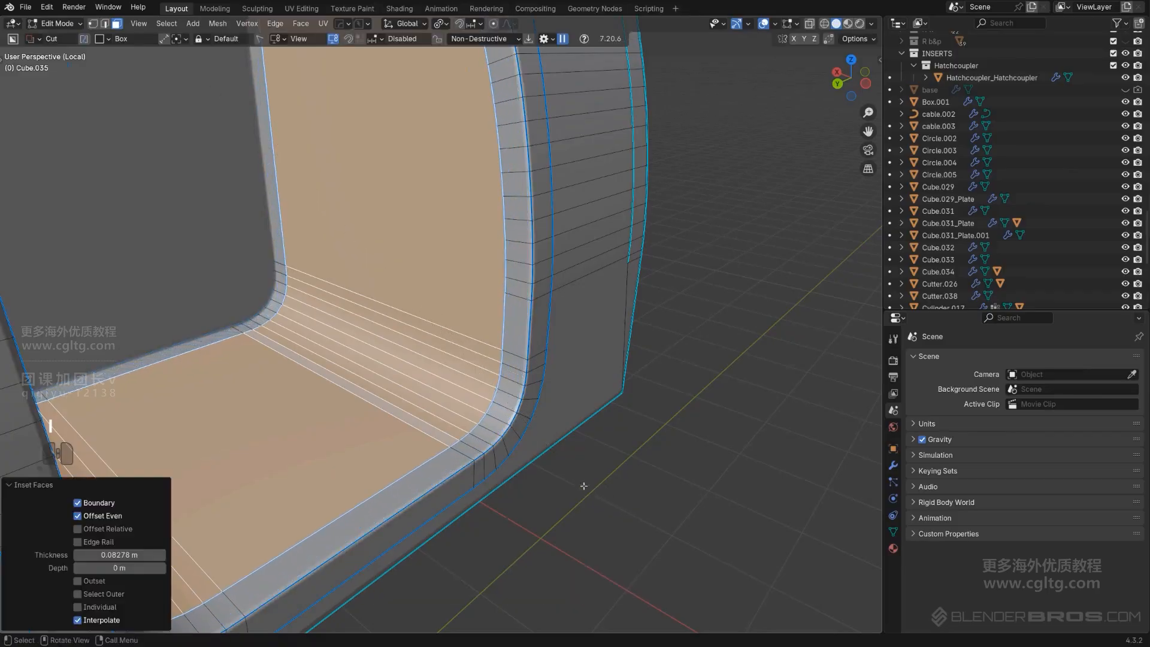
Loop-select the inset ring around the opening, grow it to faces, and extract it as a solidified plate with Curve/Extract
scroll(578, 476, down, 2)
key(Tab)
key(Tab)
key(2)
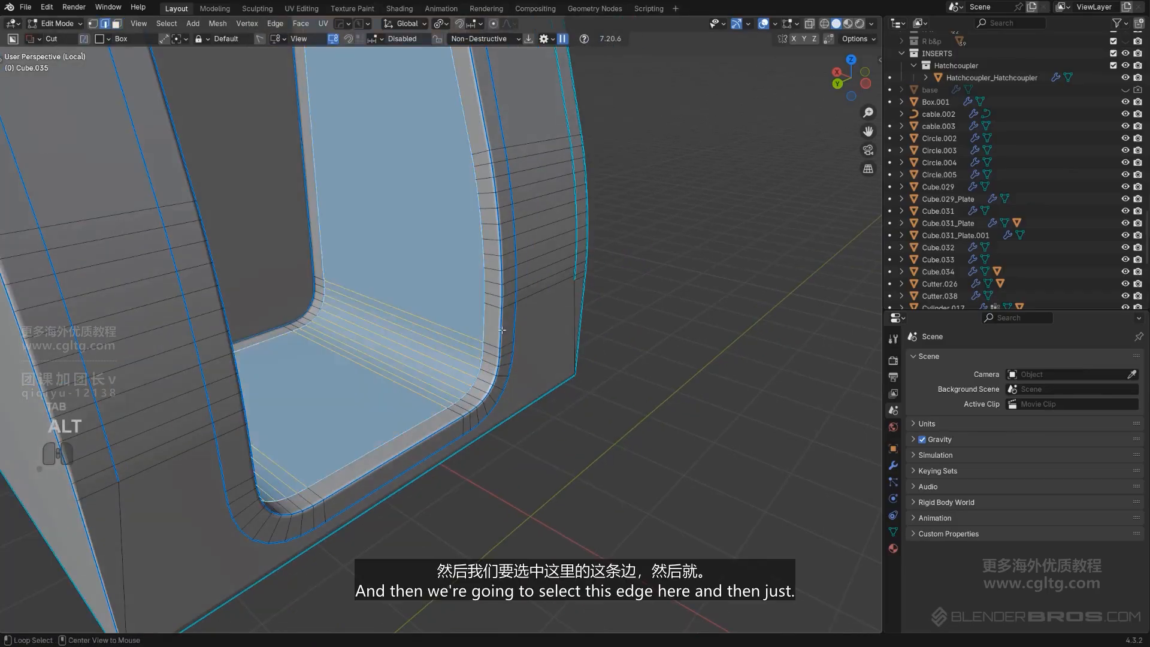
alt+click(502, 330)
scroll(502, 328, down, 5)
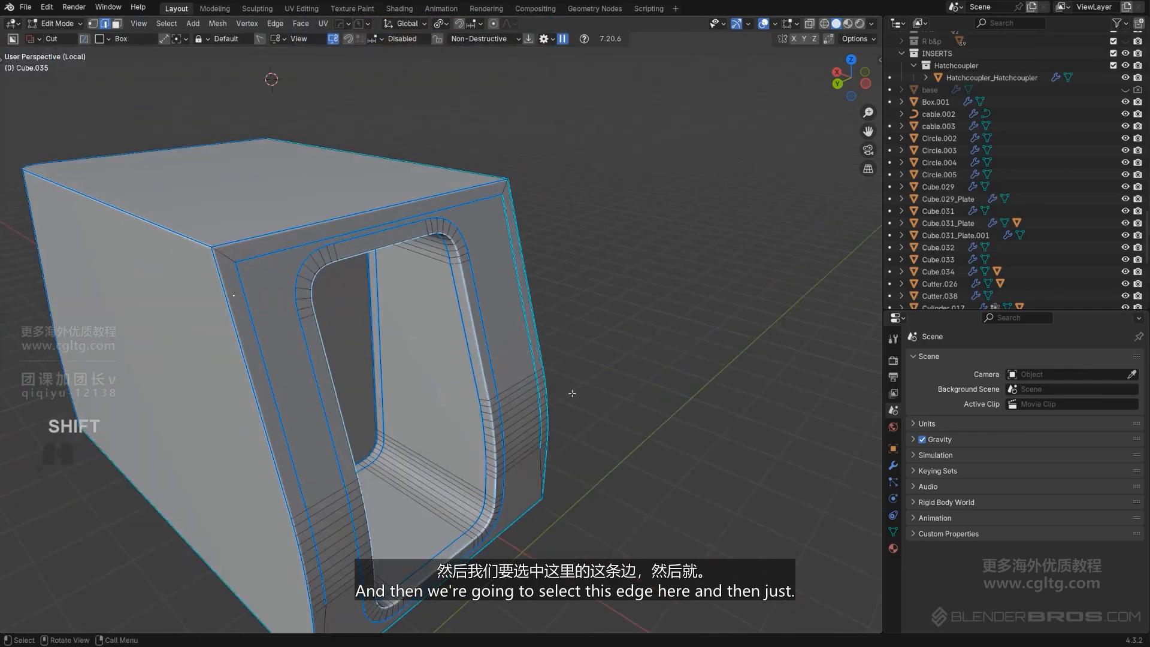
key(ctrl+KP_Add)
middle_drag(507, 383, 470, 383)
scroll(470, 383, up, 2)
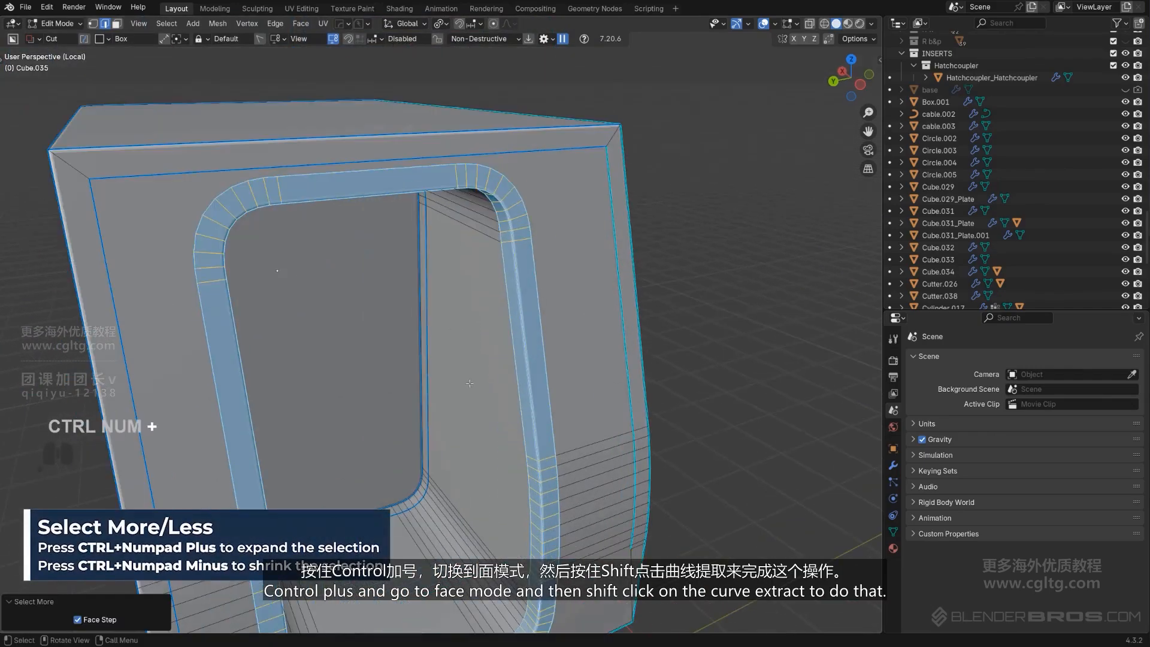
key(3)
key(q)
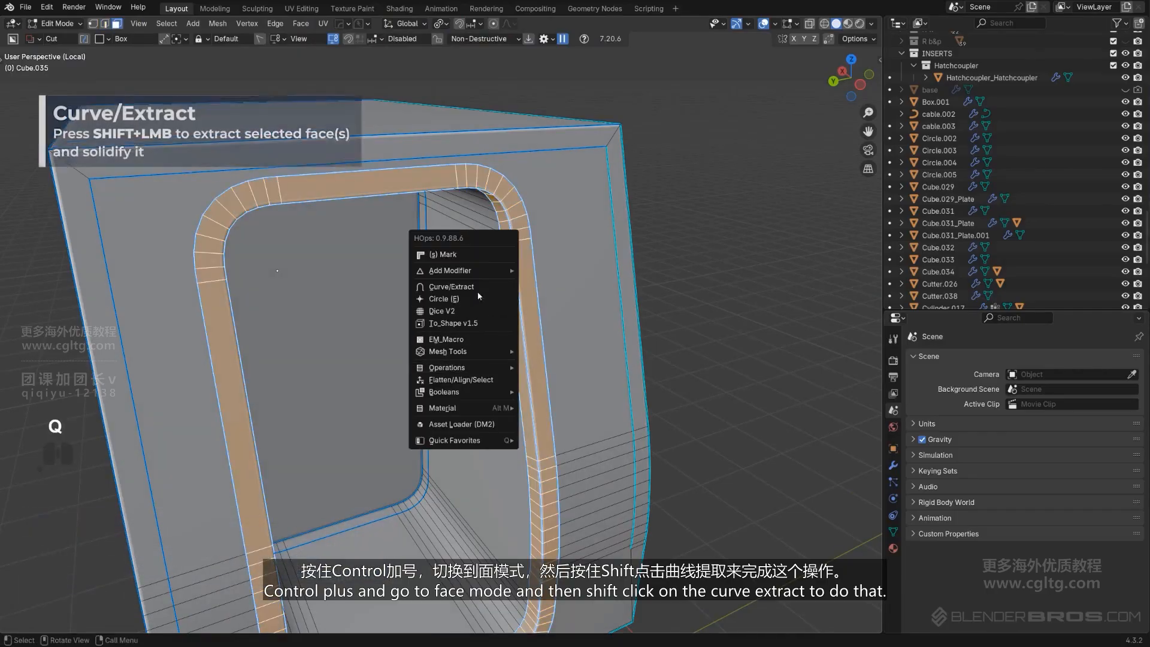
shift+click(476, 287)
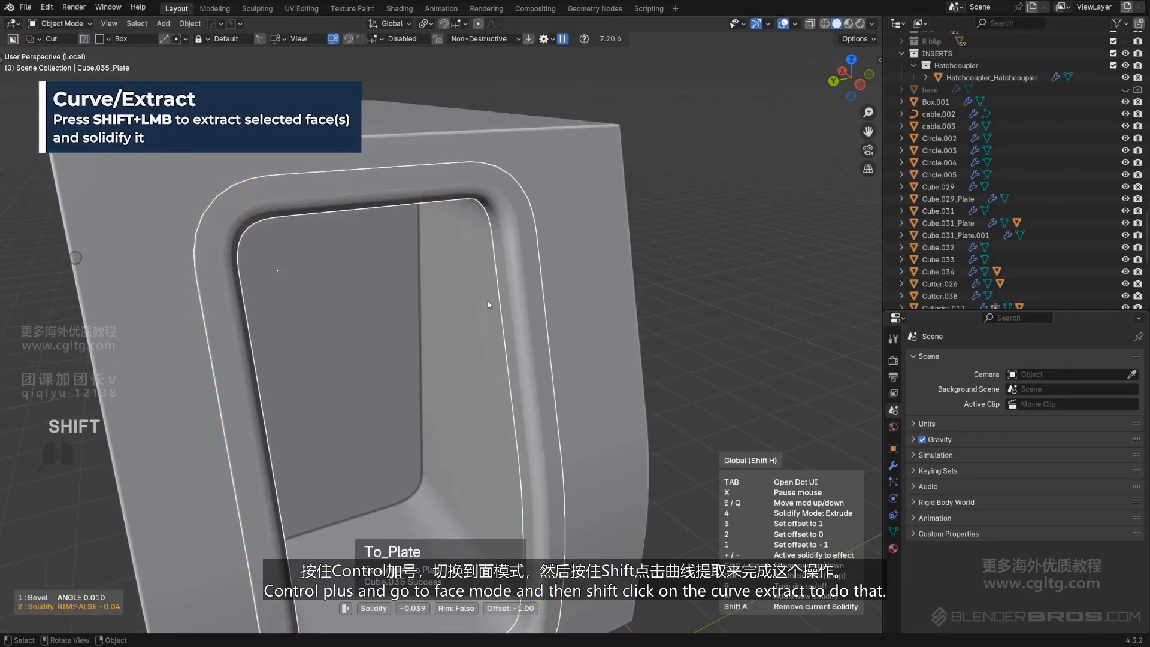
click(487, 300)
Delete the leftover duplicate cabin object and leave local view
key(x)
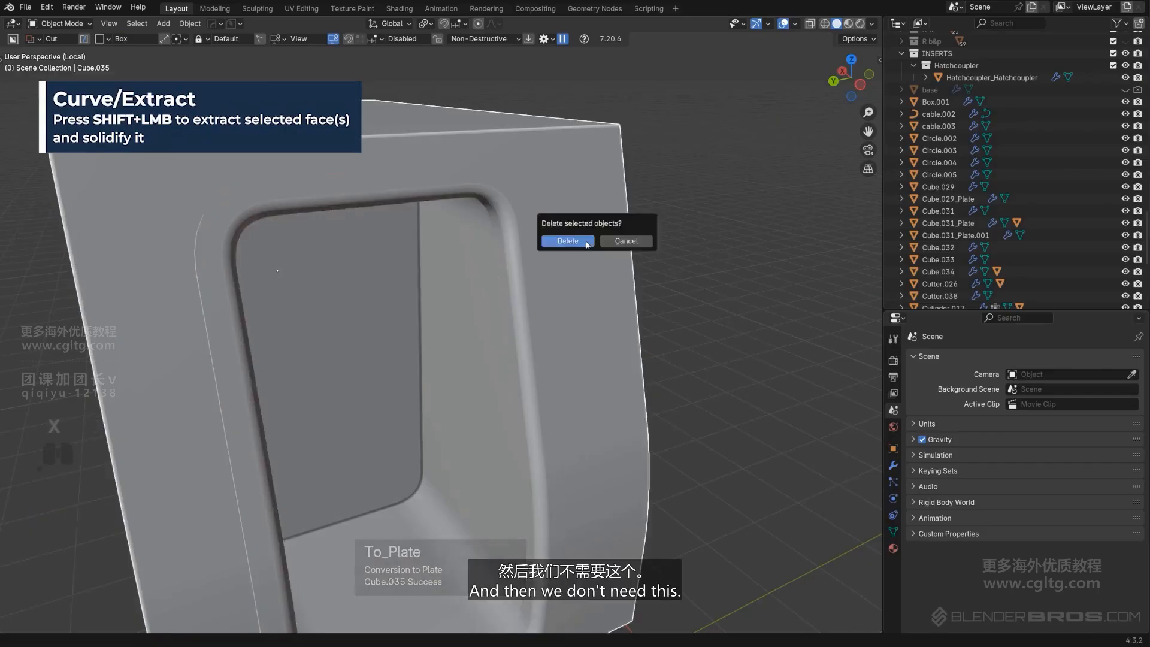
click(573, 254)
click(522, 264)
key(KP_Divide)
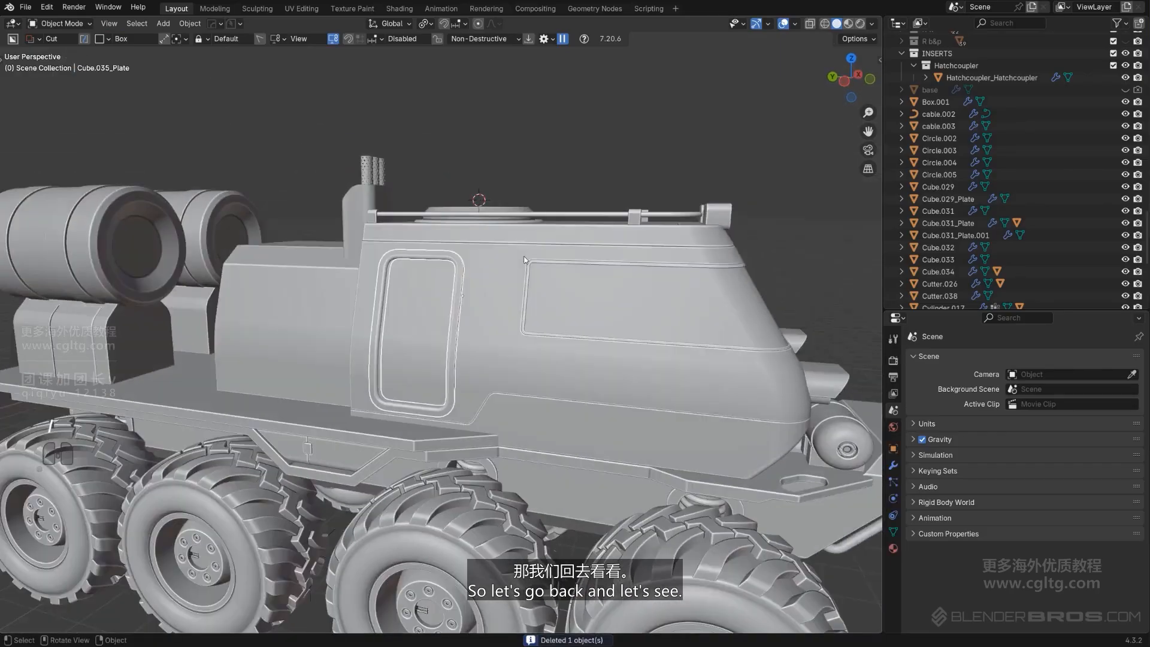
Add a soft Hard Ops bevel of about 0.0068 width and 3 segments to the extracted door plate
scroll(480, 280, up, 4)
middle_drag(504, 257, 436, 342)
shift+middle_drag(436, 342, 456, 401)
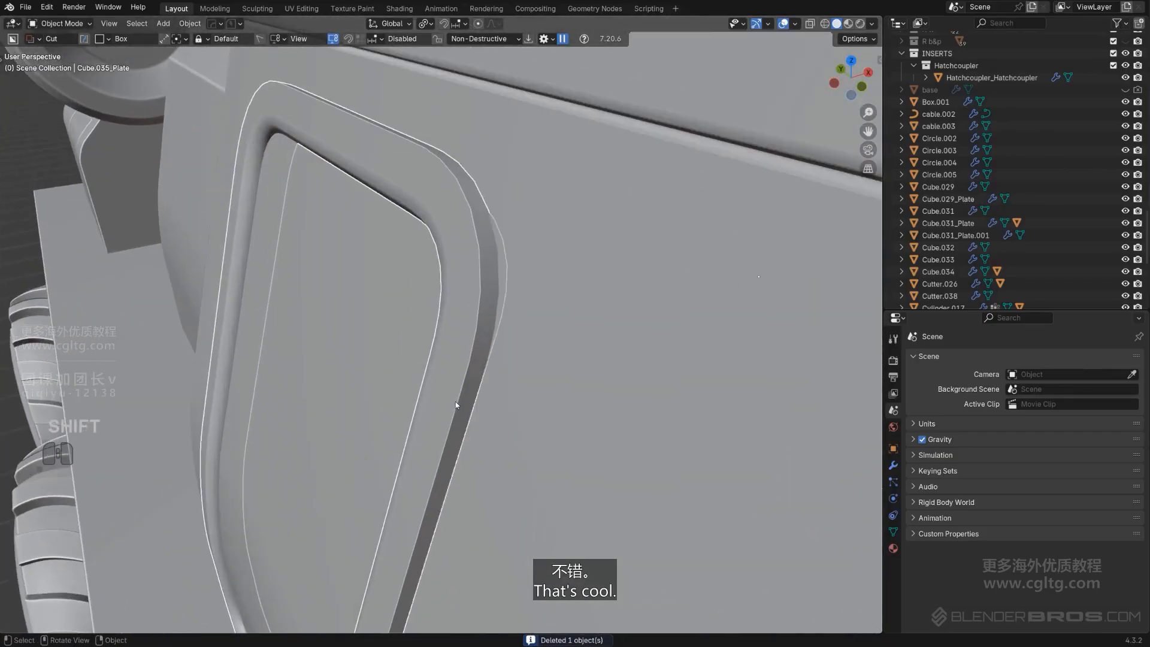
key(q)
click(461, 397)
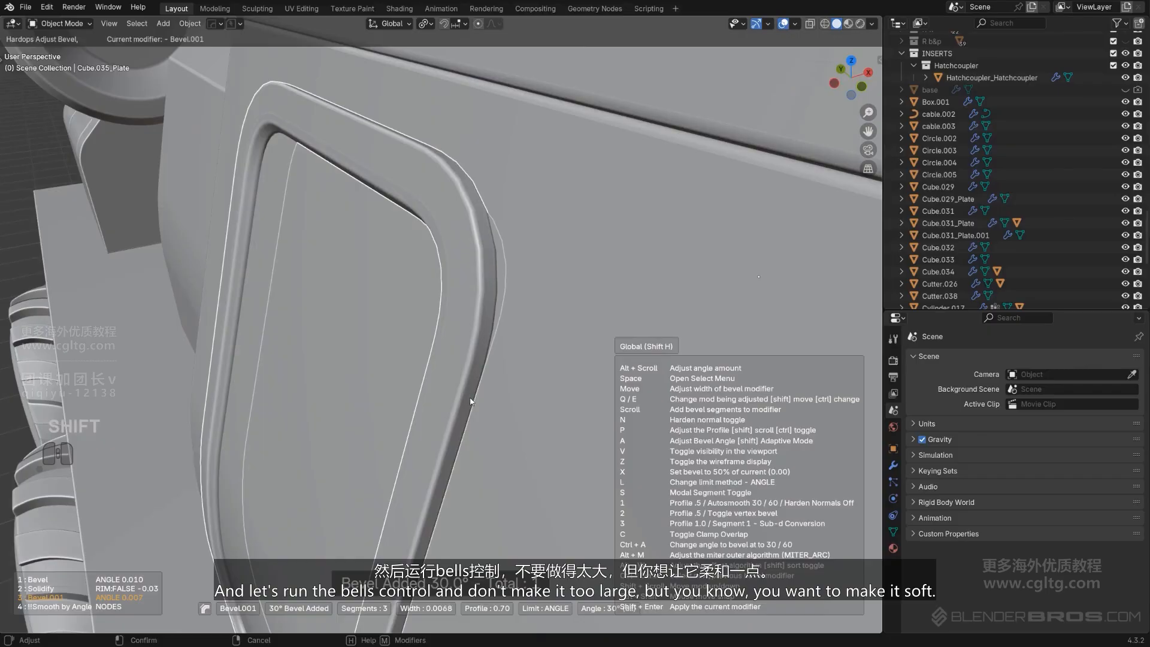
click(470, 397)
Select the cabin door object, smart-apply its modifiers with Hard Ops, and set its origin to geometry
scroll(469, 397, down, 5)
middle_drag(424, 383, 440, 321)
scroll(508, 362, down, 1)
key(KP_5)
click(420, 322)
scroll(421, 322, up, 3)
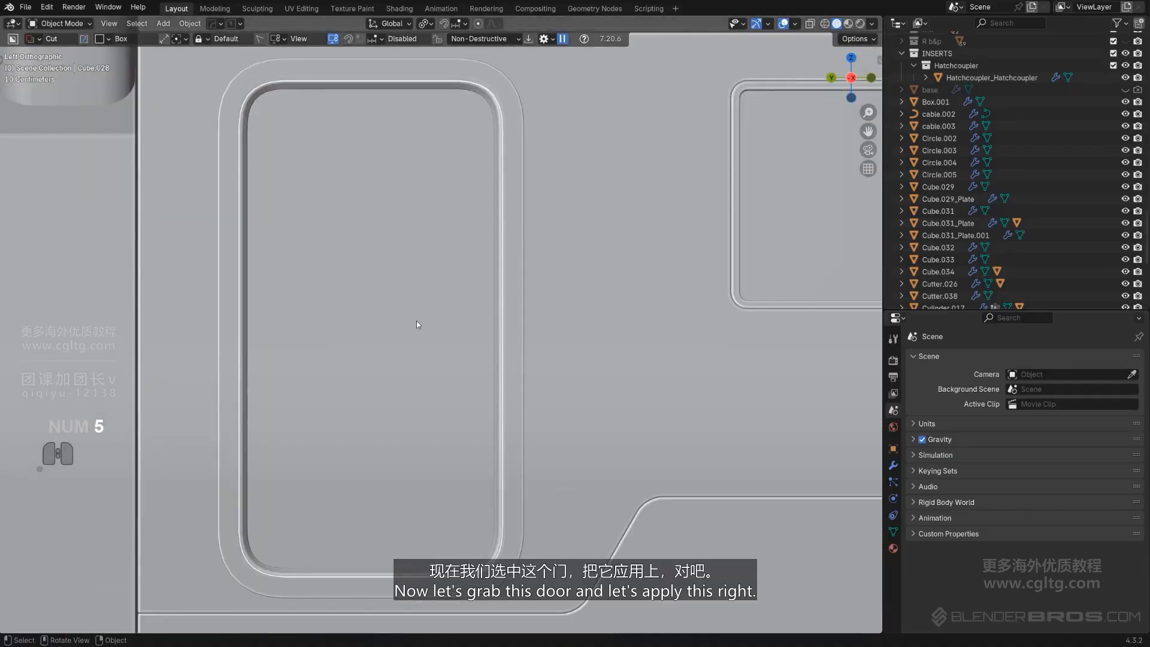
key(q)
mouse_move(407, 367)
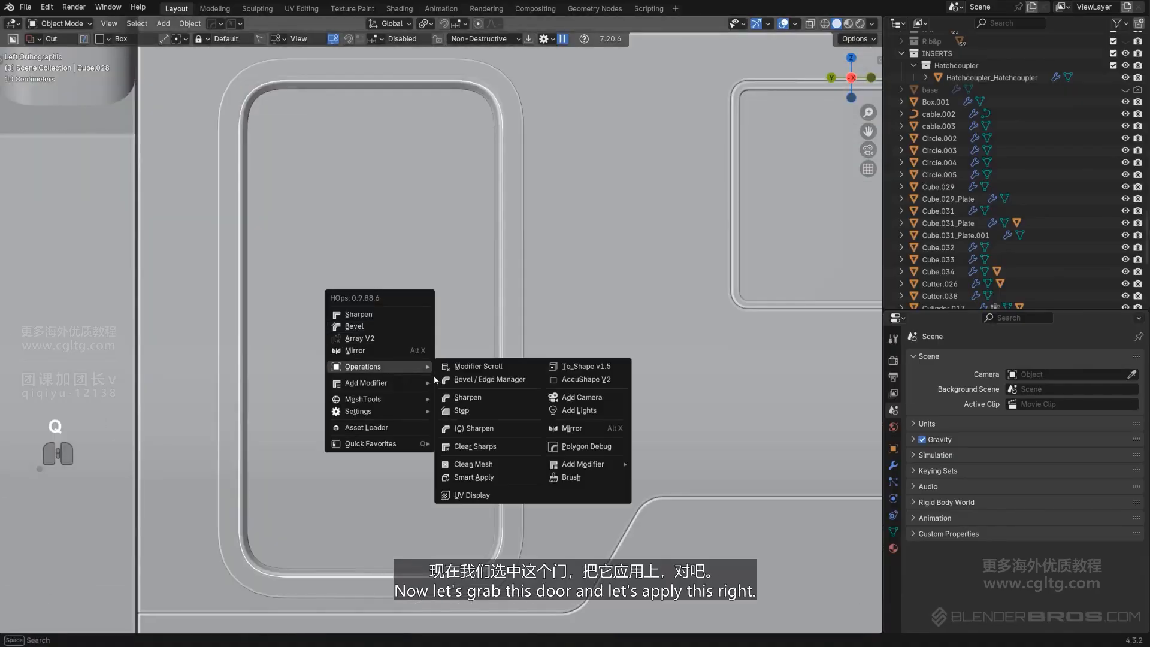
click(483, 478)
key(shift+s)
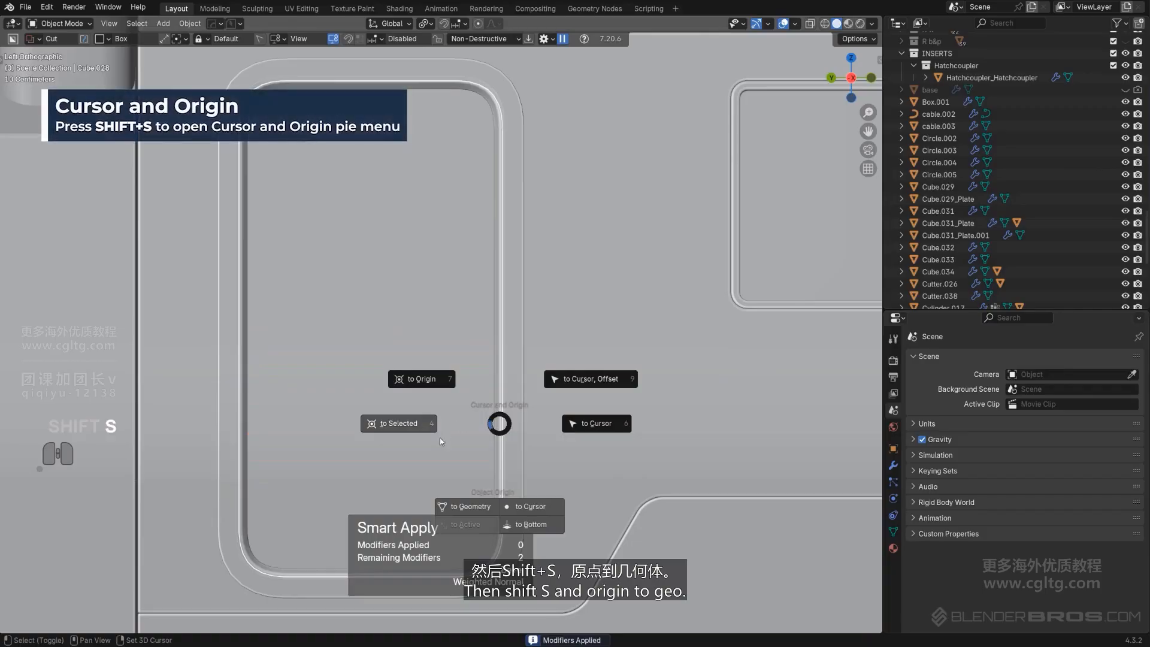
click(450, 506)
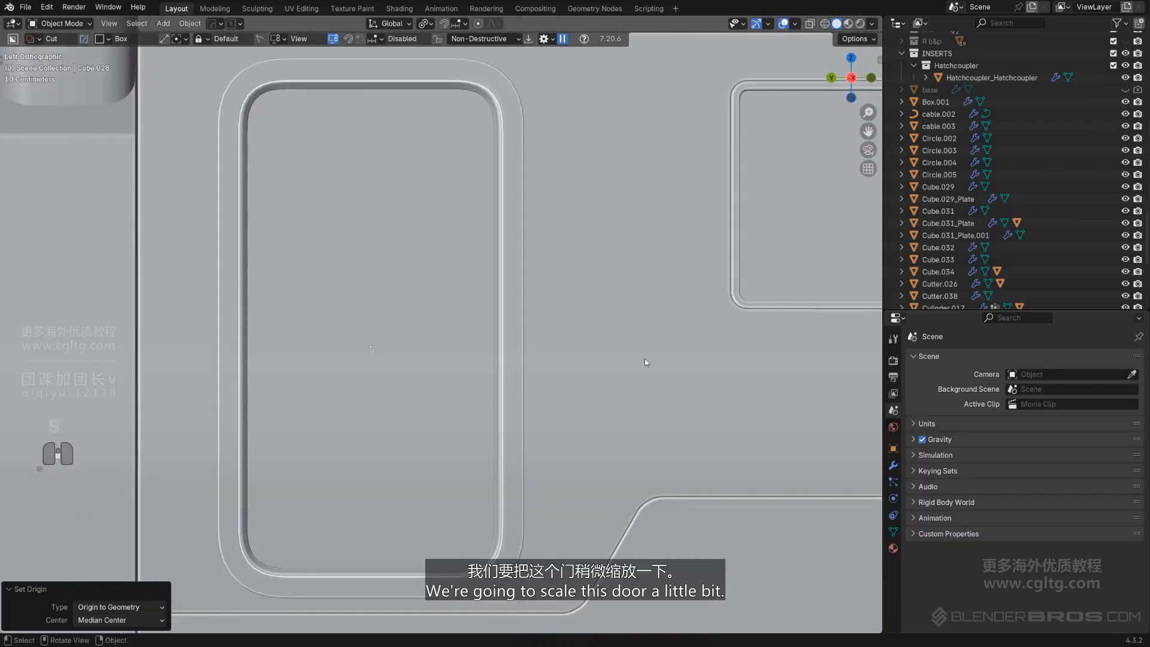
Scale the door down uniformly to 0.976, then along Y to 0.983
key(s)
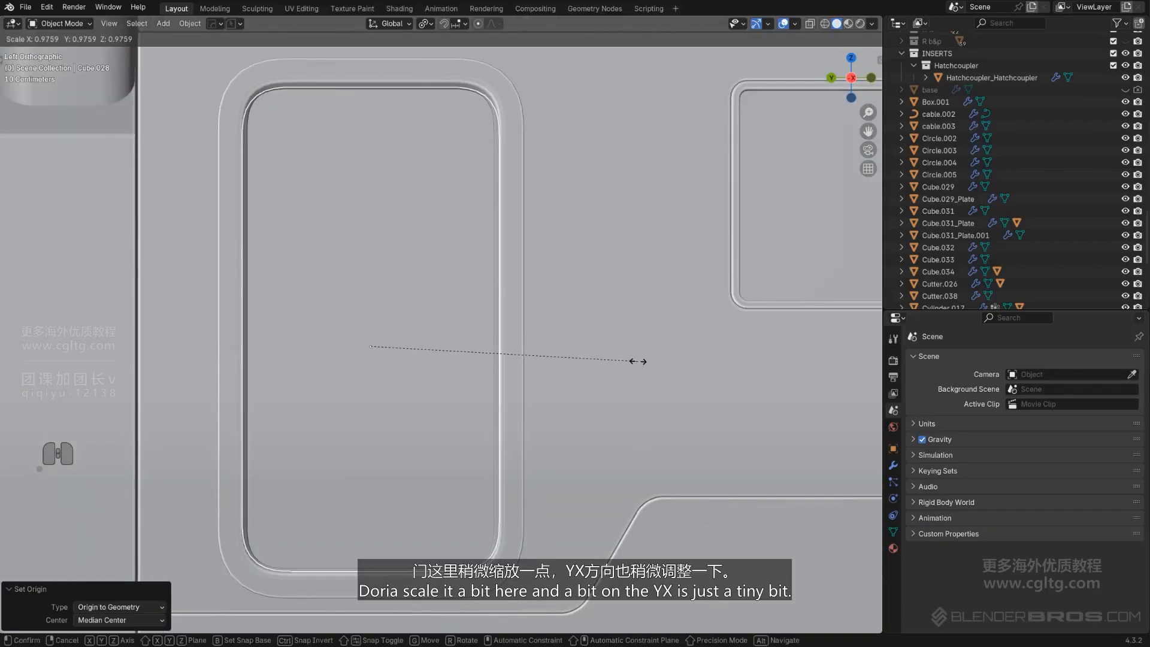
click(638, 361)
key(s)
key(y)
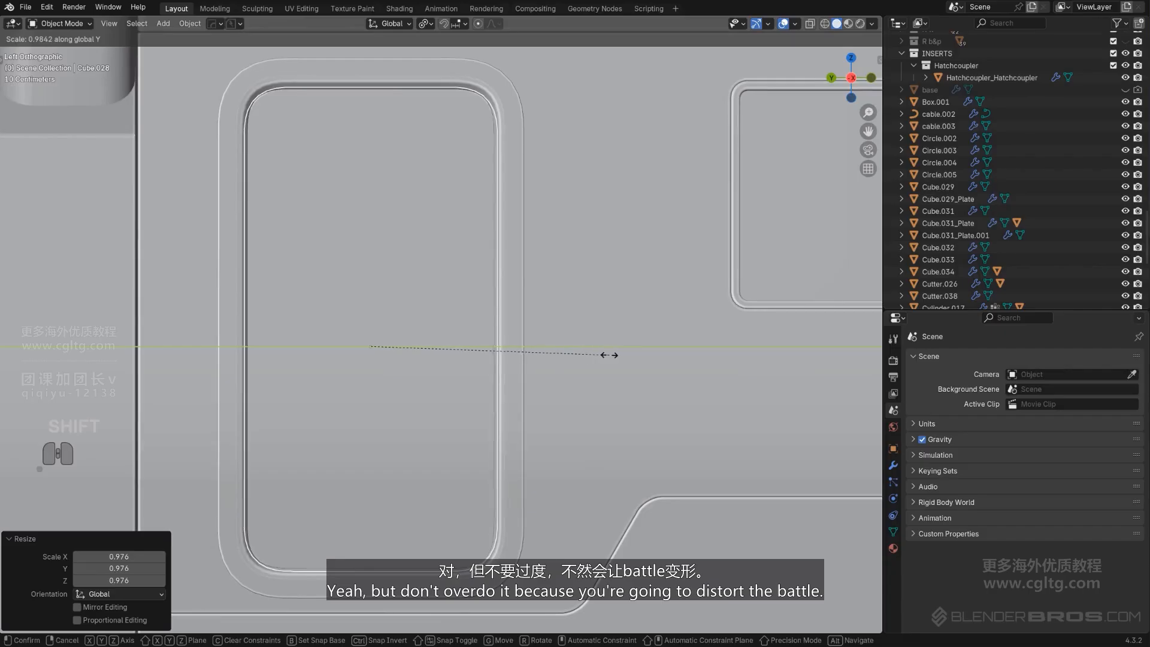
click(607, 355)
middle_drag(326, 311, 251, 341)
key(KP_5)
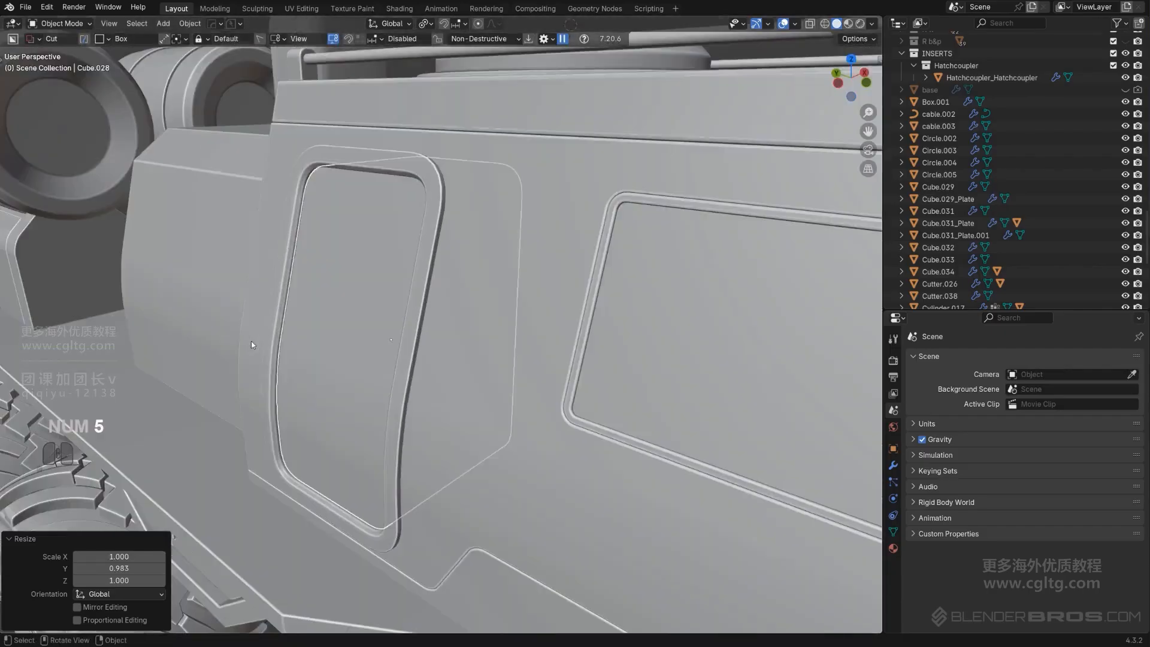
In local edit view, select the door's front rim edge loop with shortest-path selection, then leave local view
scroll(329, 249, up, 3)
key(Tab)
key(slash)
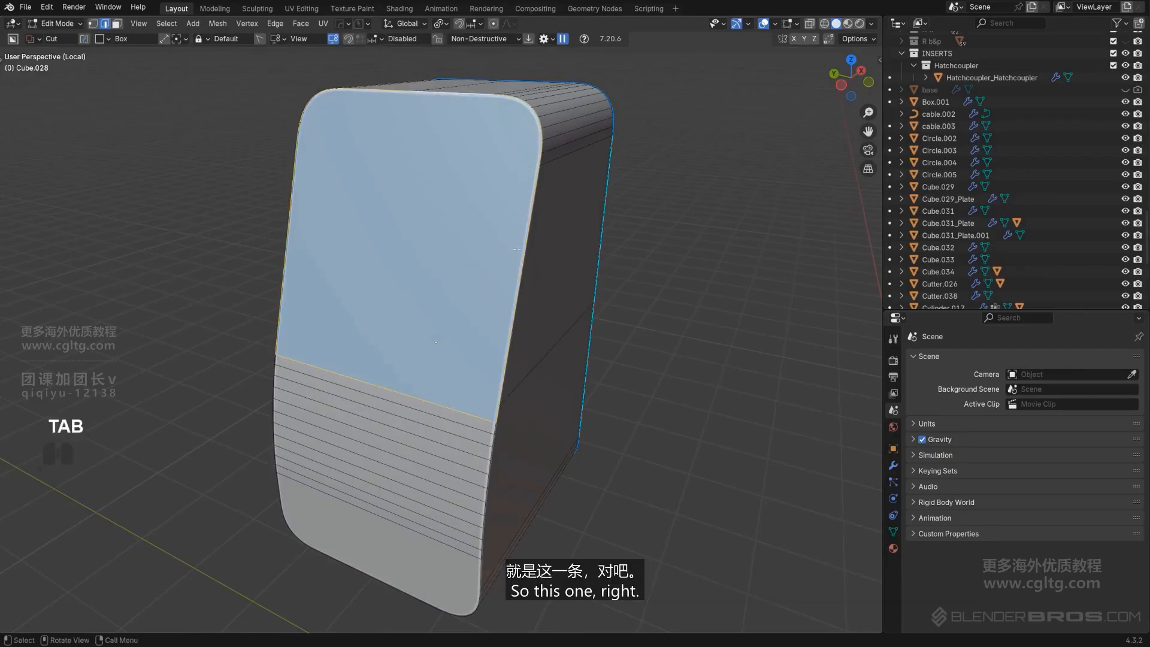
ctrl+click(383, 581)
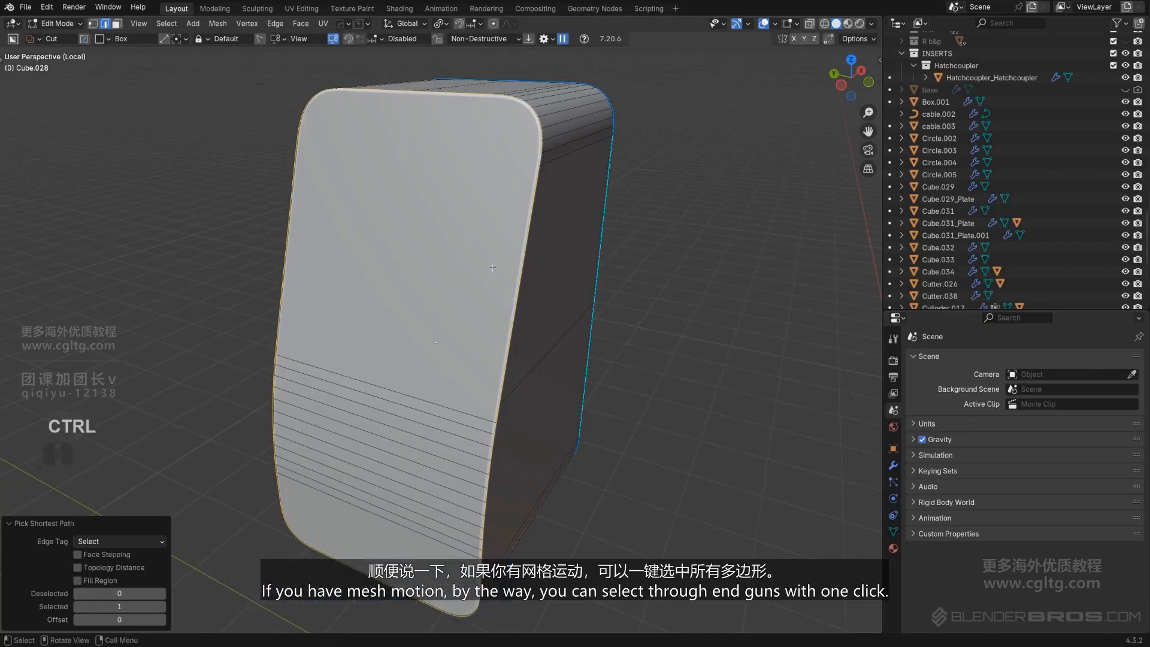
key(slash)
middle_drag(415, 260, 536, 252)
scroll(479, 231, down, 1)
key(ctrl+b)
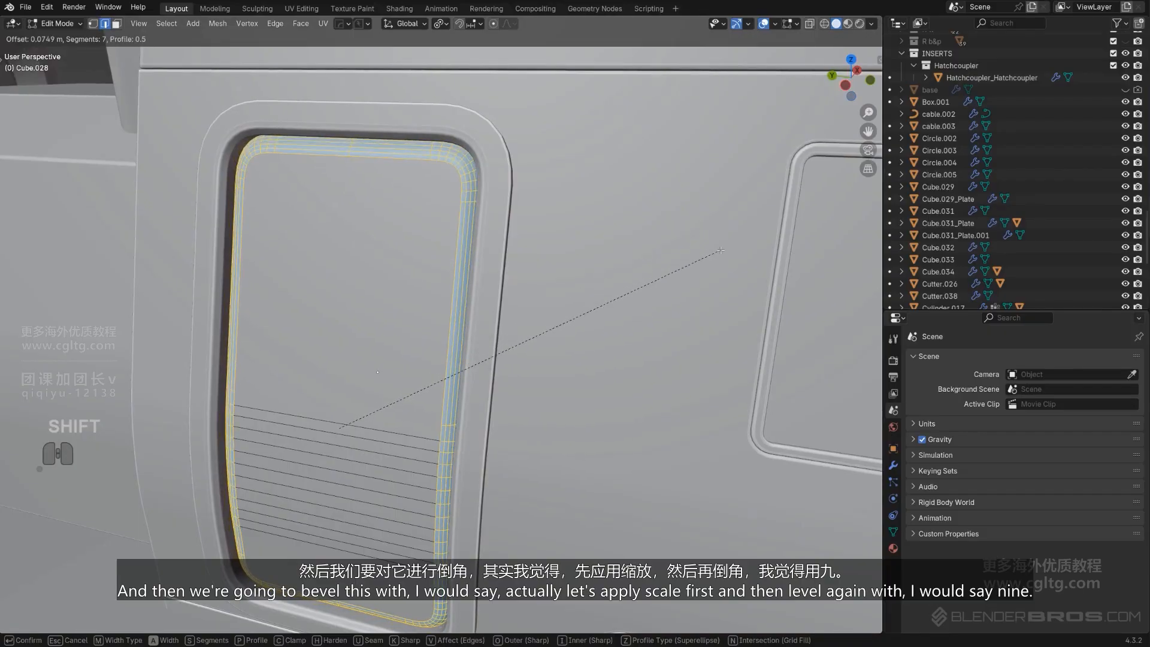
right_click(720, 250)
Apply the door object's scale
key(Tab)
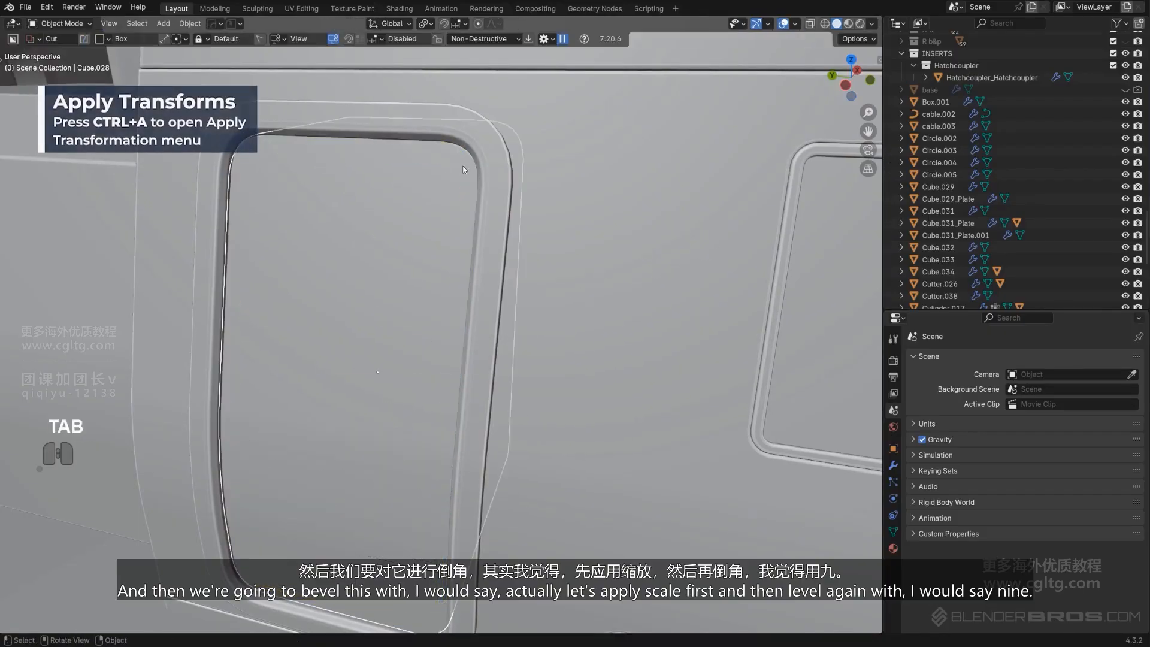
key(ctrl+a)
click(462, 161)
Bevel the selected door rim edges about 0.0589 m with 9 segments
key(Tab)
key(ctrl+b)
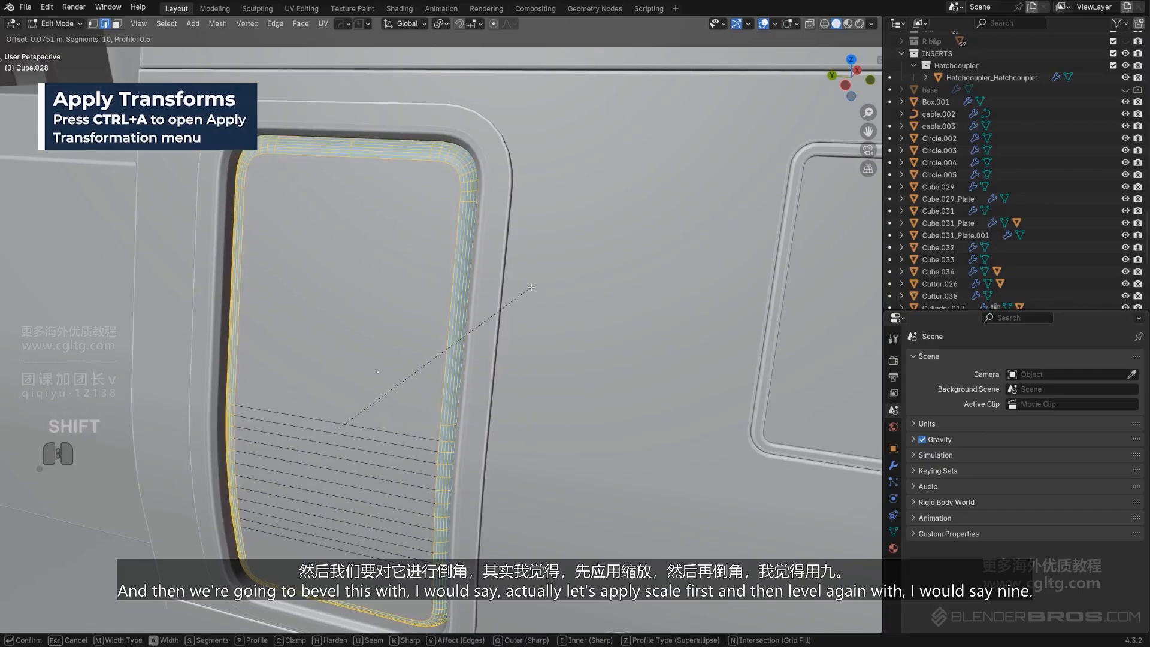
scroll(533, 287, down, 1)
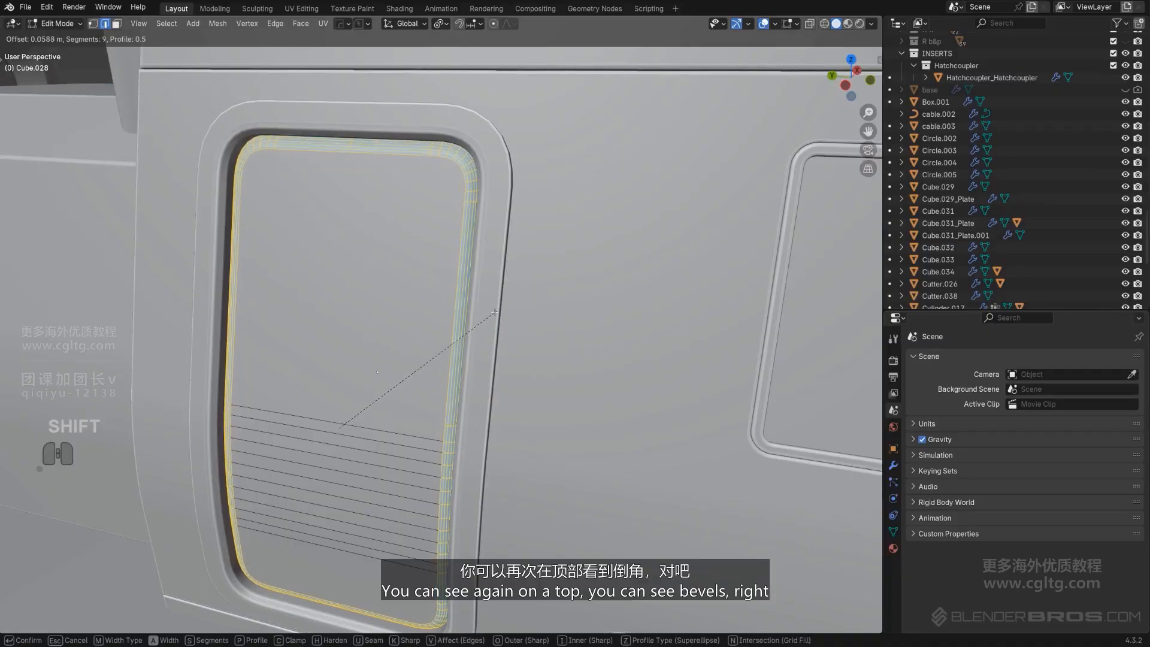
click(466, 336)
key(Tab)
Select the window plate and adjust its thickness with the Hard Ops solidify operation
scroll(444, 200, down, 4)
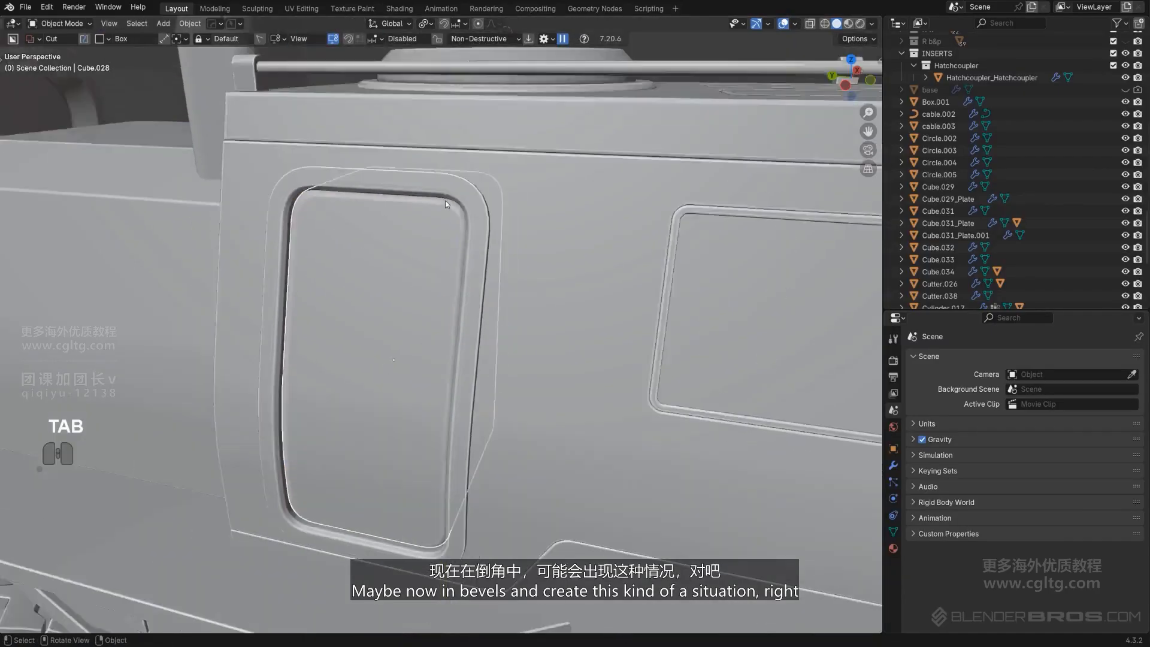
middle_drag(444, 200, 414, 381)
click(533, 106)
scroll(454, 271, up, 5)
click(404, 250)
key(q)
mouse_move(402, 252)
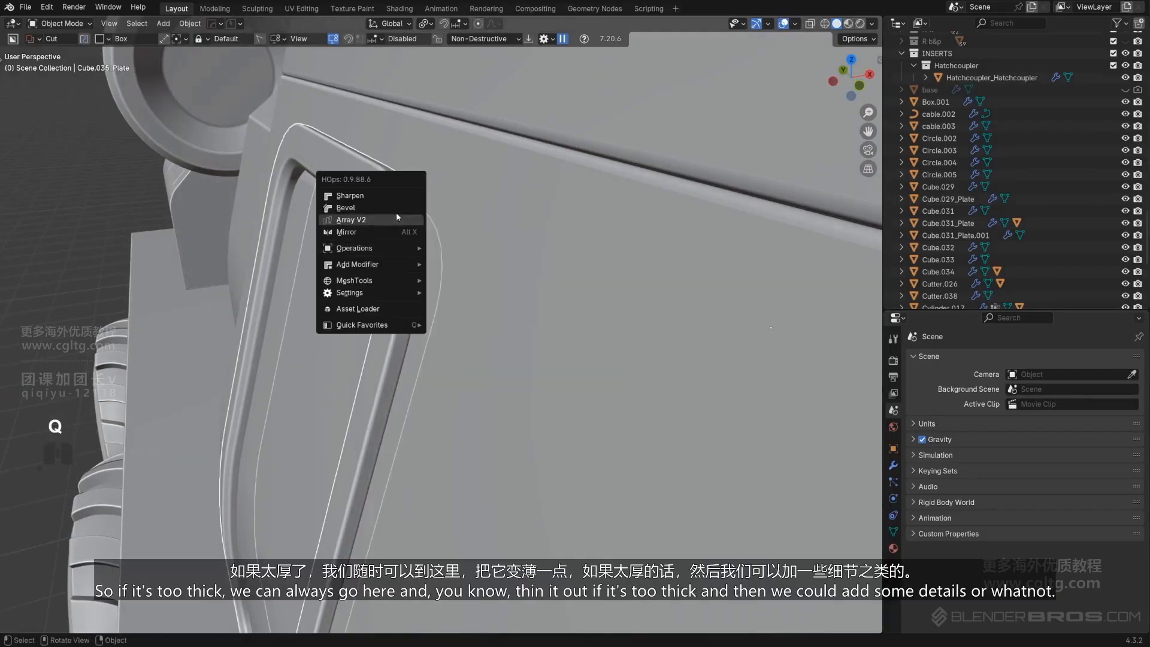
click(461, 275)
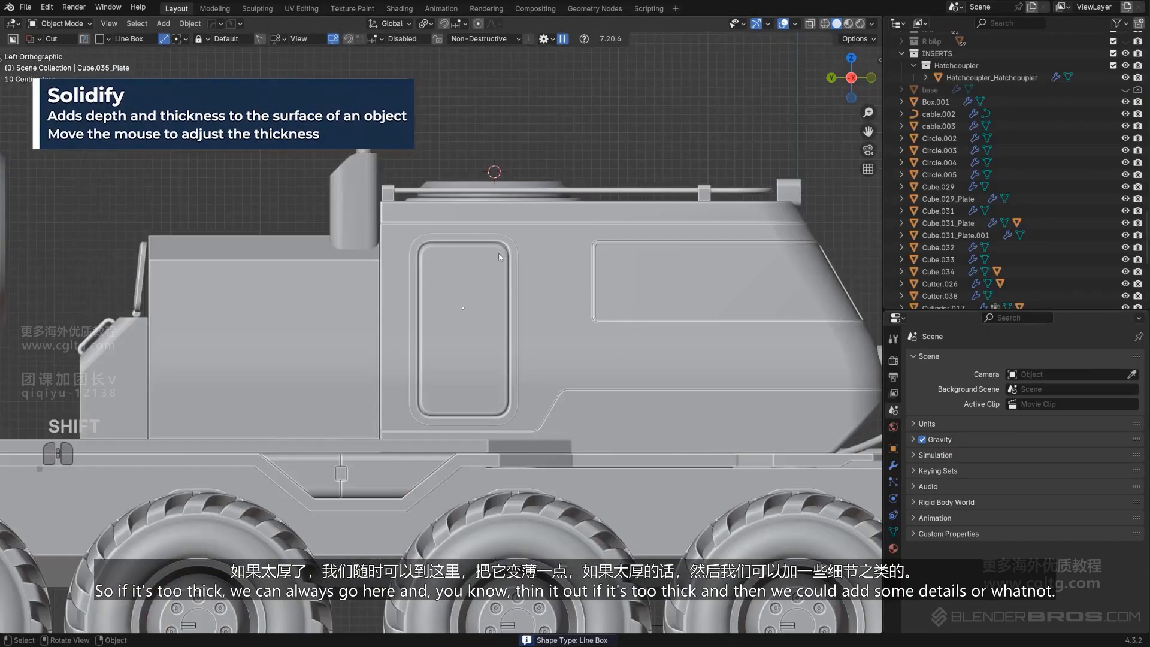
scroll(494, 231, up, 3)
middle_drag(494, 230, 505, 250)
key(KP_5)
shift+middle_drag(473, 300, 342, 444)
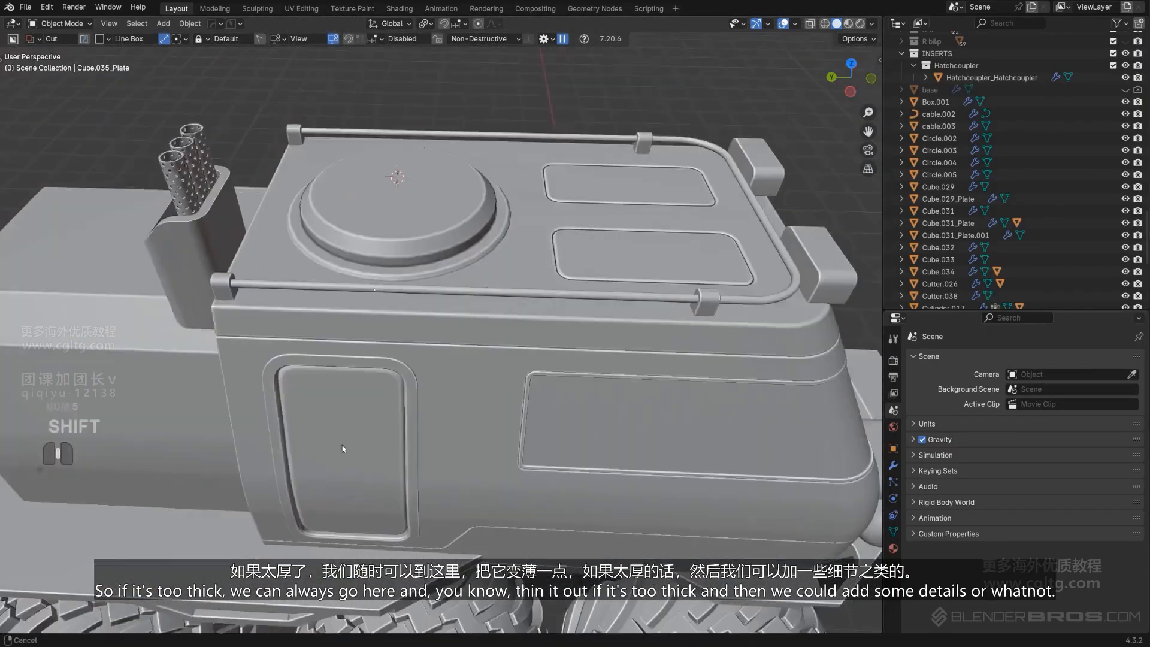
Select the round hatch plate, grow its top face selection, and scale it to 0.719 in X and Y
scroll(344, 440, down, 3)
click(399, 318)
scroll(399, 319, up, 5)
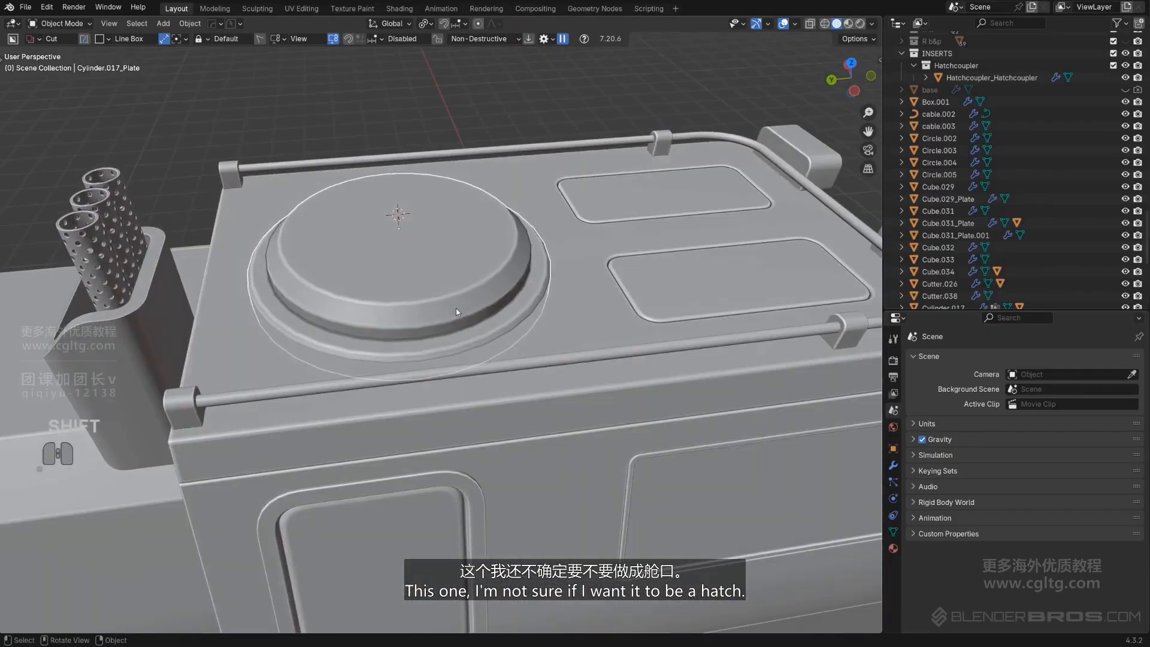
key(Tab)
key(ctrl+KP_Add)
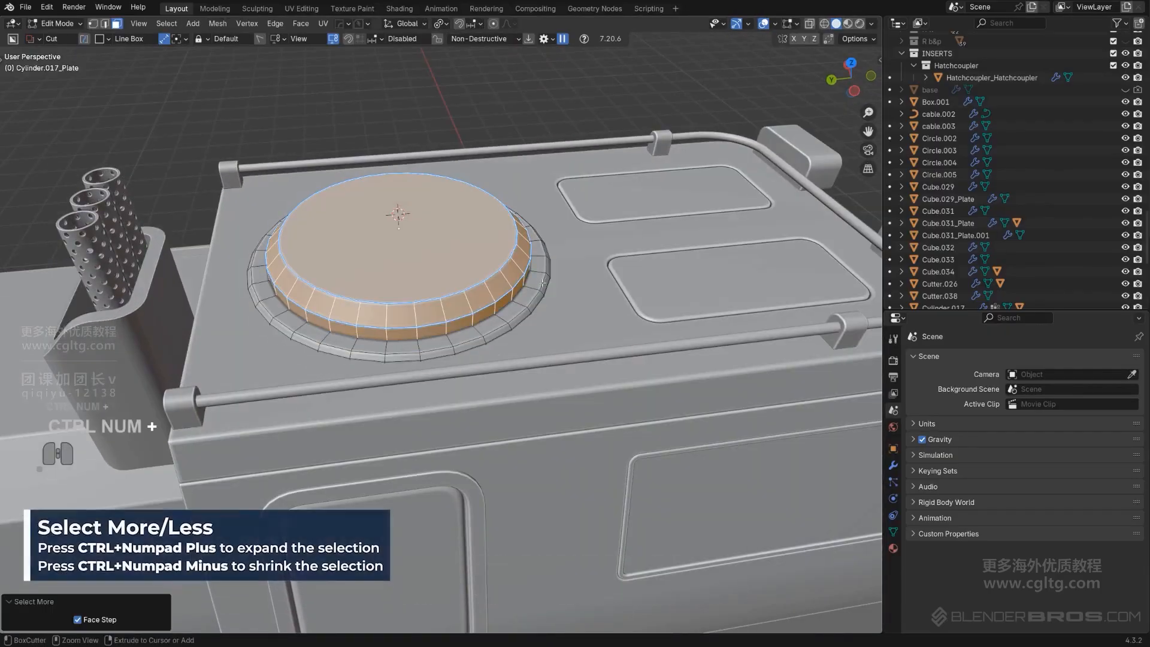
key(s)
key(shift+z)
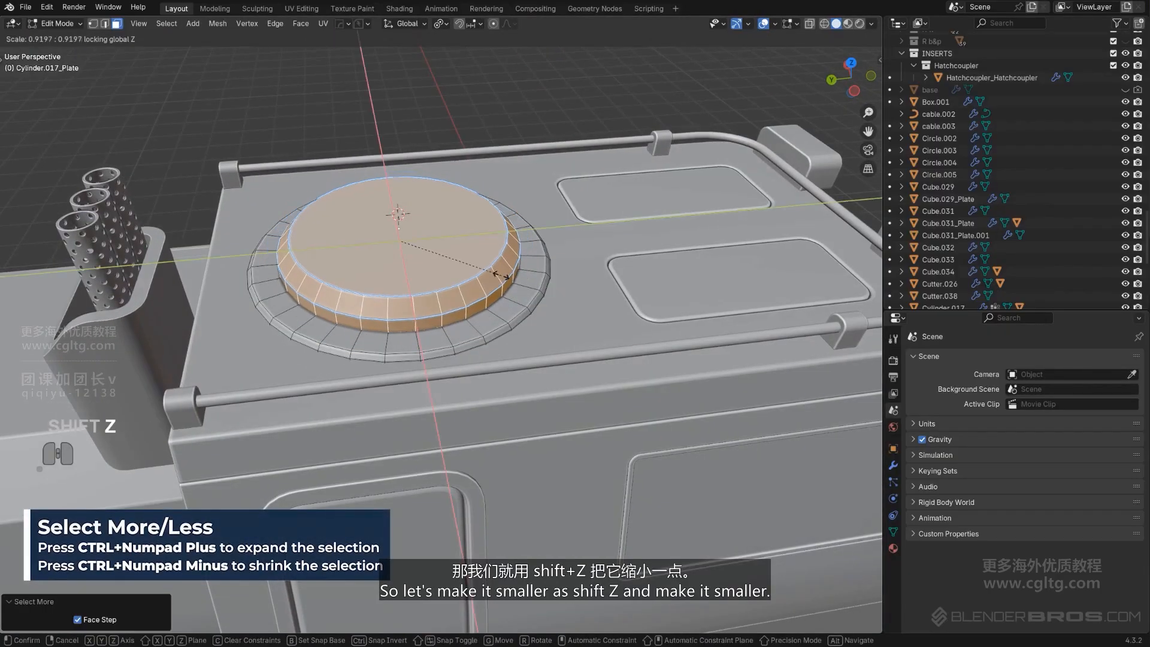
click(483, 275)
Raise the selected hatch faces about 0.095 m along Z
key(g)
key(z)
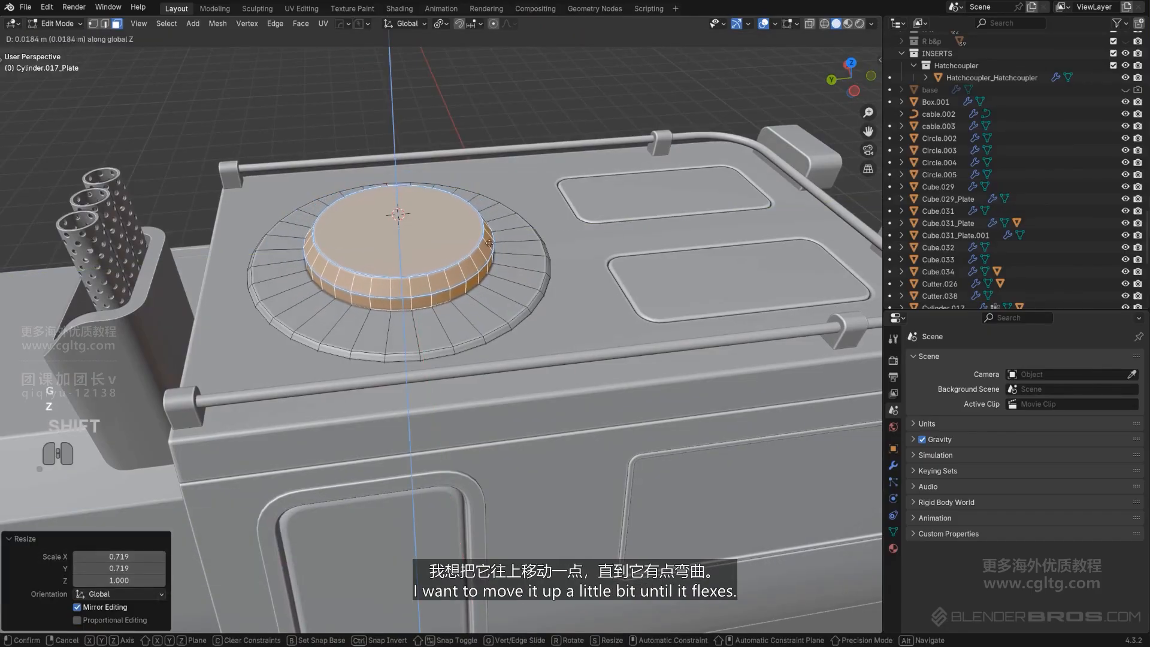
click(500, 148)
key(Tab)
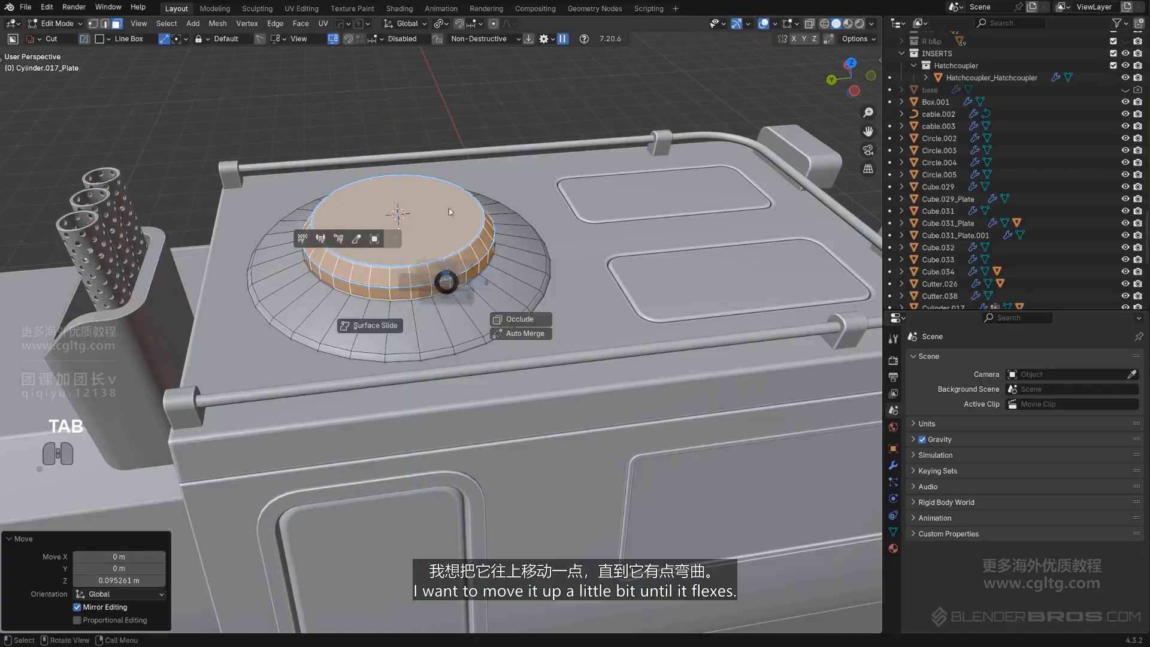
Add a Hard Ops bevel of about 0.0113 width to the hatch plate with its angle set to 28°
scroll(449, 223, up, 2)
key(q)
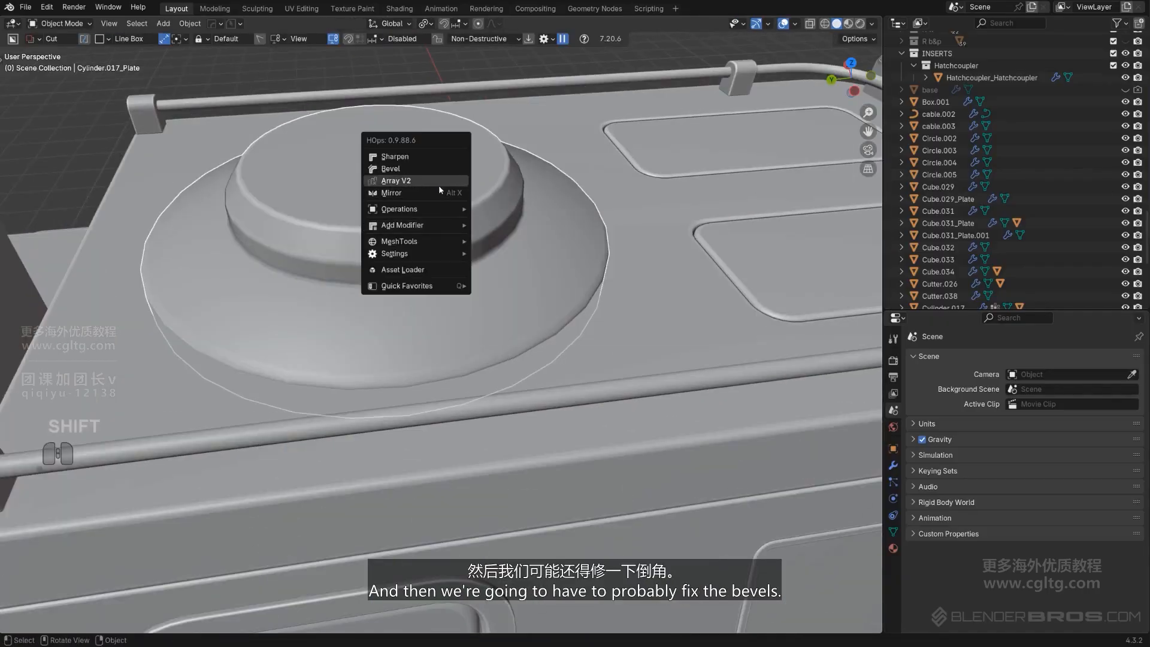
middle_drag(505, 357, 502, 226)
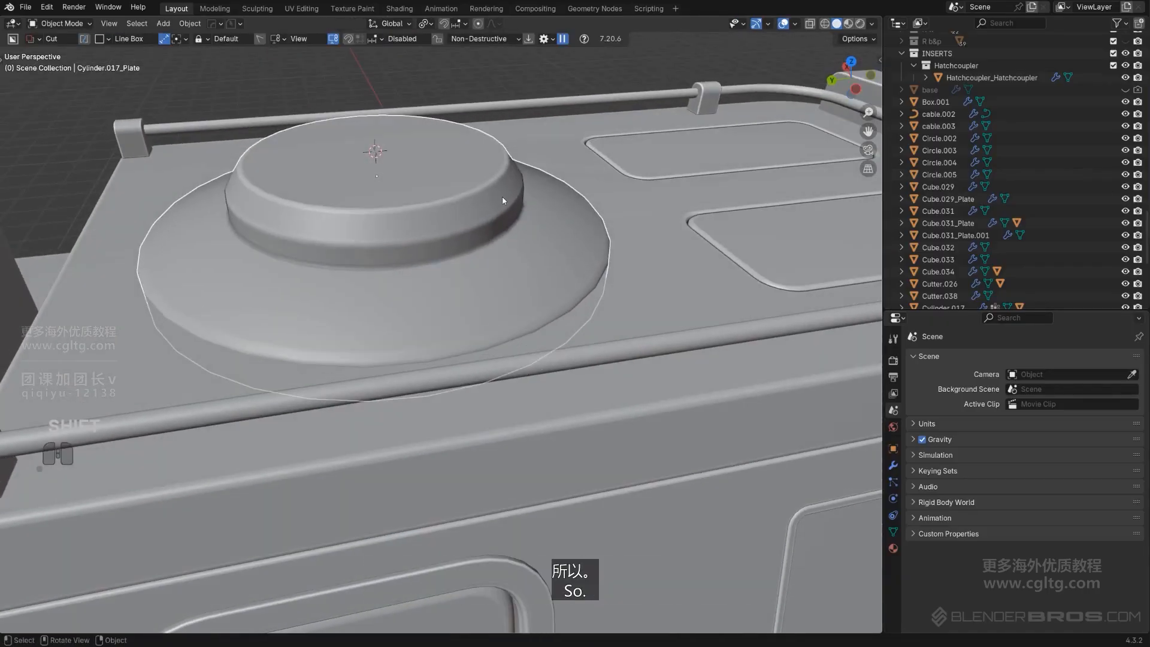
key(q)
click(488, 139)
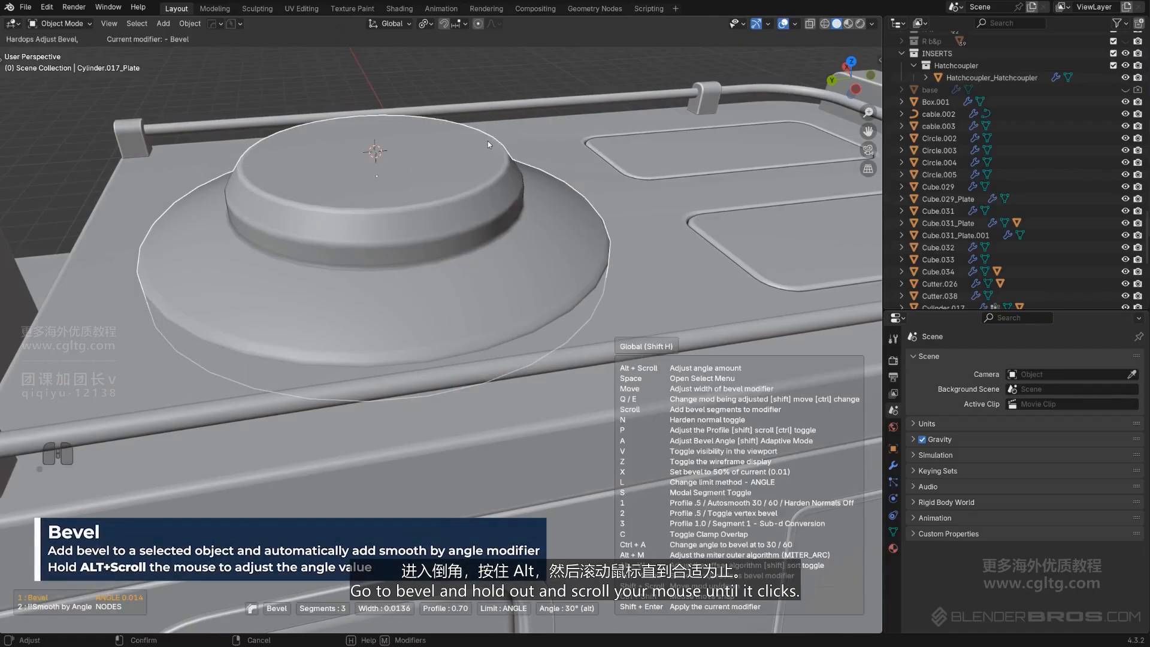
key(alt)
alt+scroll(488, 148, down, 2)
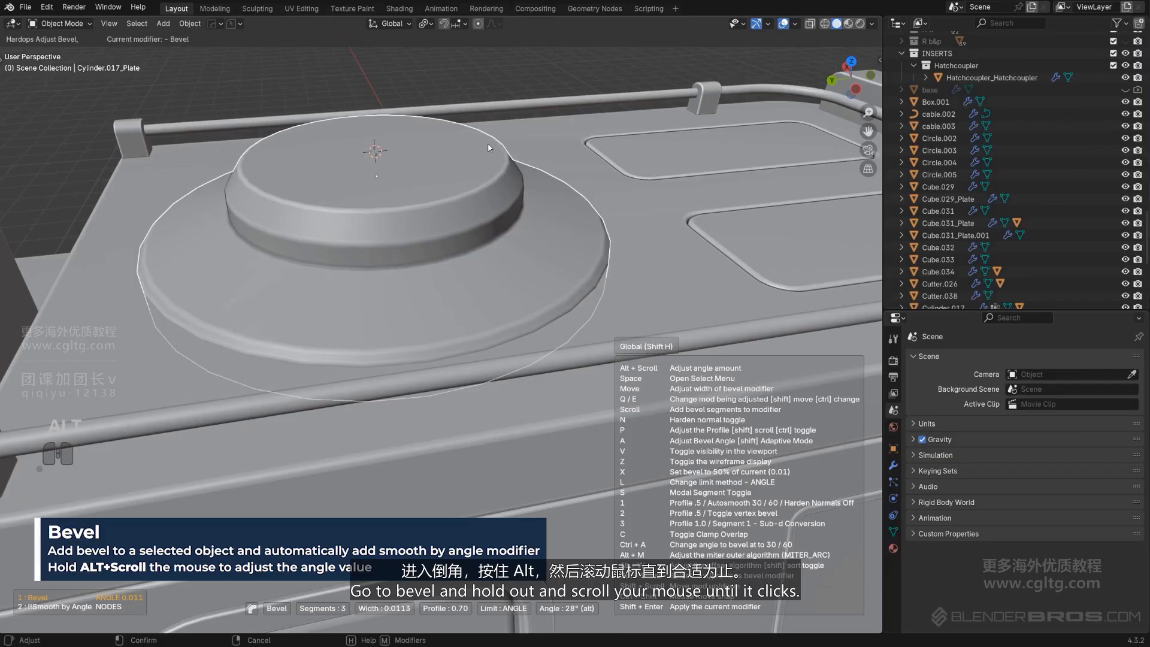
click(489, 154)
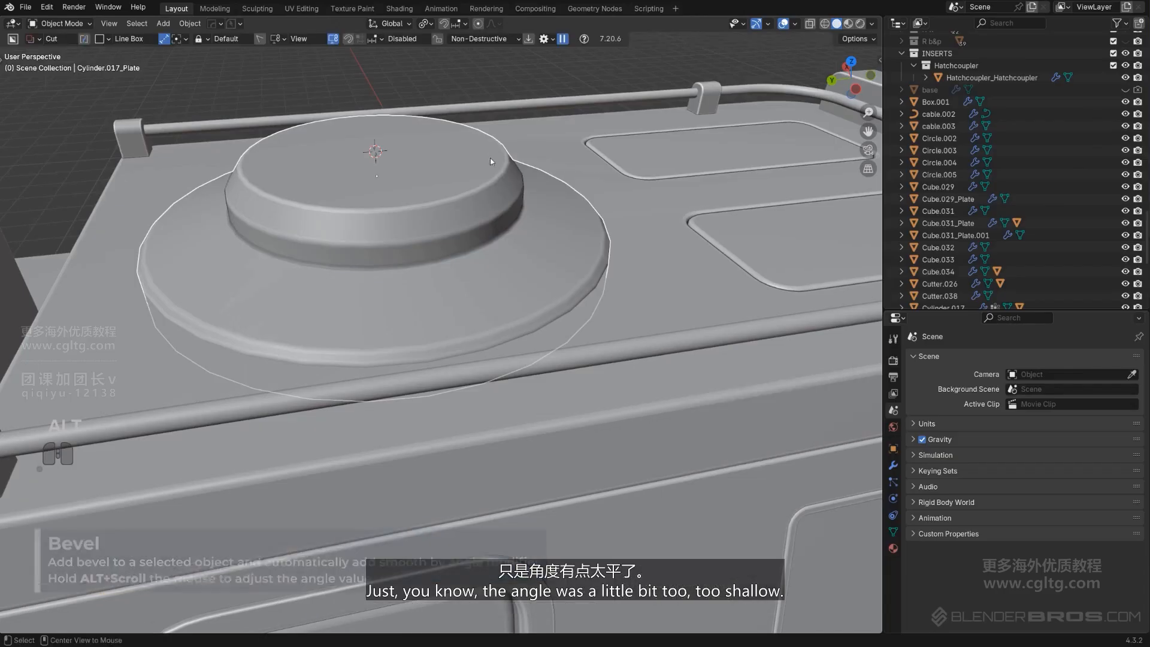
Delete a stray object and add a 40-vertex circle mesh over the hatch
scroll(555, 263, down, 6)
middle_drag(549, 297, 431, 282)
shift+middle_drag(432, 281, 359, 294)
scroll(305, 293, up, 2)
mouse_move(288, 299)
middle_down()
mouse_move(329, 290)
mouse_move(468, 345)
mouse_move(393, 341)
middle_up()
key(shift+a)
key(x)
scroll(460, 328, up, 1)
key(shift+a)
mouse_move(393, 345)
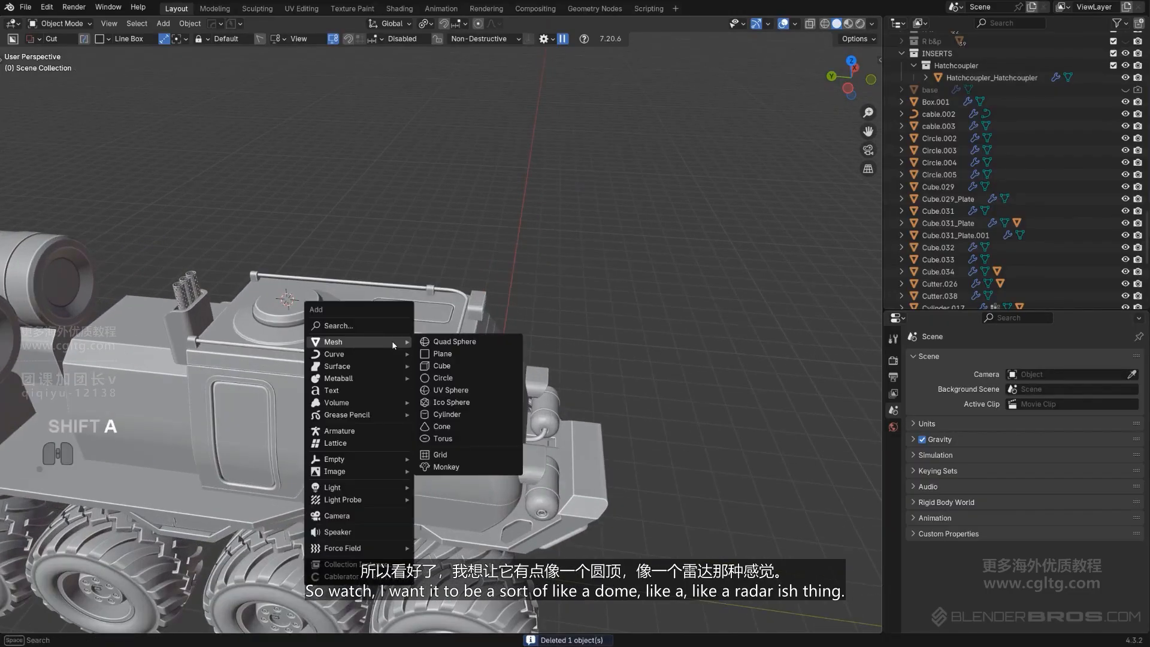
click(460, 377)
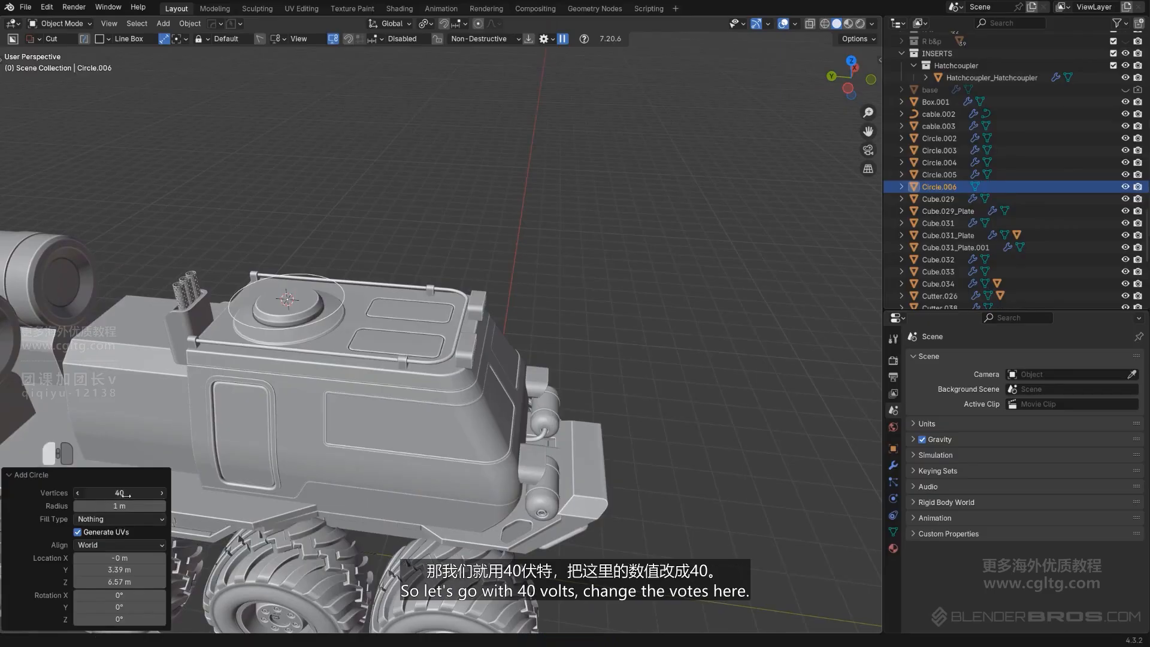
click(335, 316)
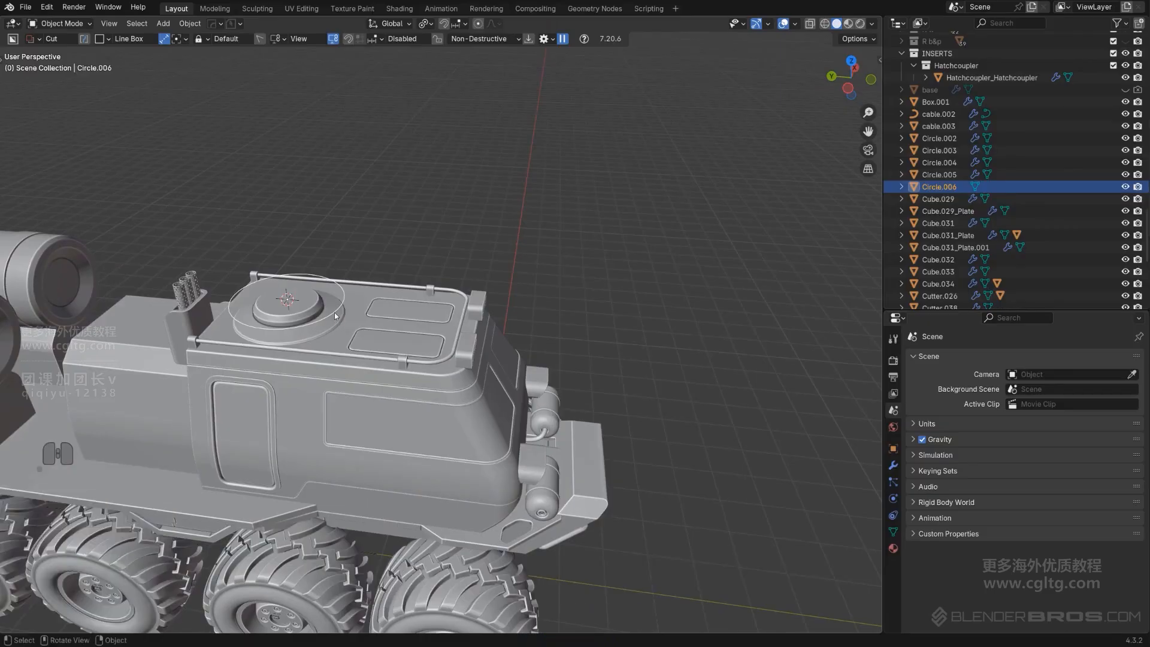
Select the added circle and delete it
scroll(336, 317, up, 2)
mouse_move(336, 317)
shift+middle_down()
mouse_move(297, 330)
mouse_move(315, 354)
mouse_move(494, 292)
mouse_move(479, 300)
shift+middle_up()
scroll(494, 292, up, 3)
shift+middle_drag(446, 270, 472, 322)
scroll(441, 321, up, 2)
click(440, 324)
scroll(441, 323, down, 2)
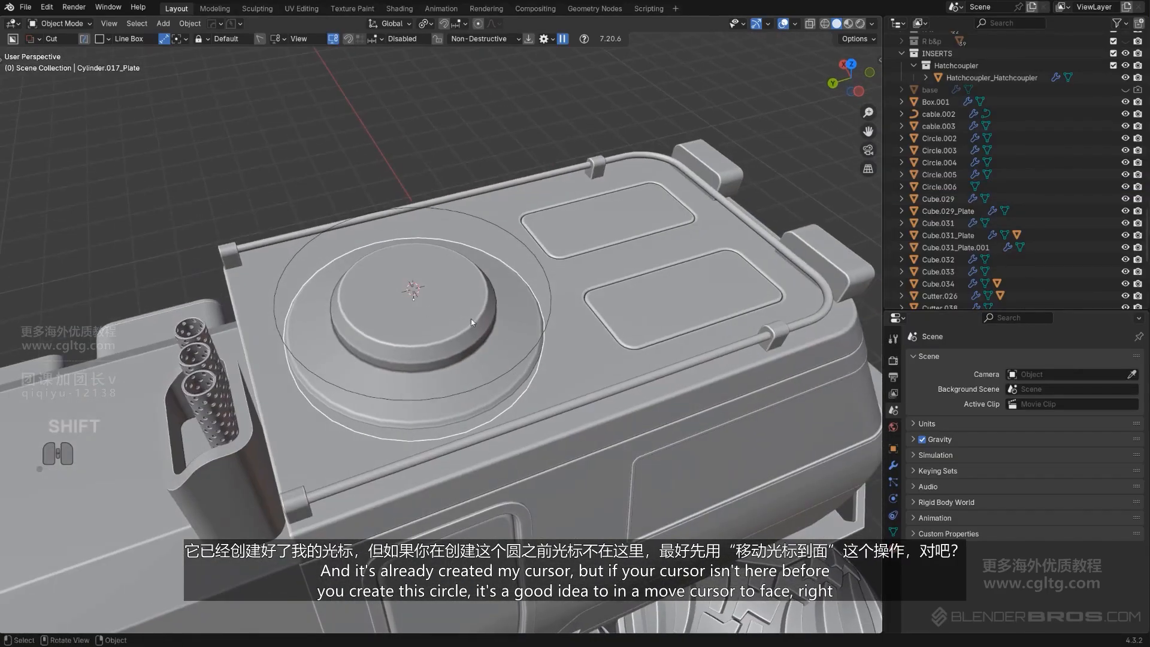
click(539, 340)
click(439, 304)
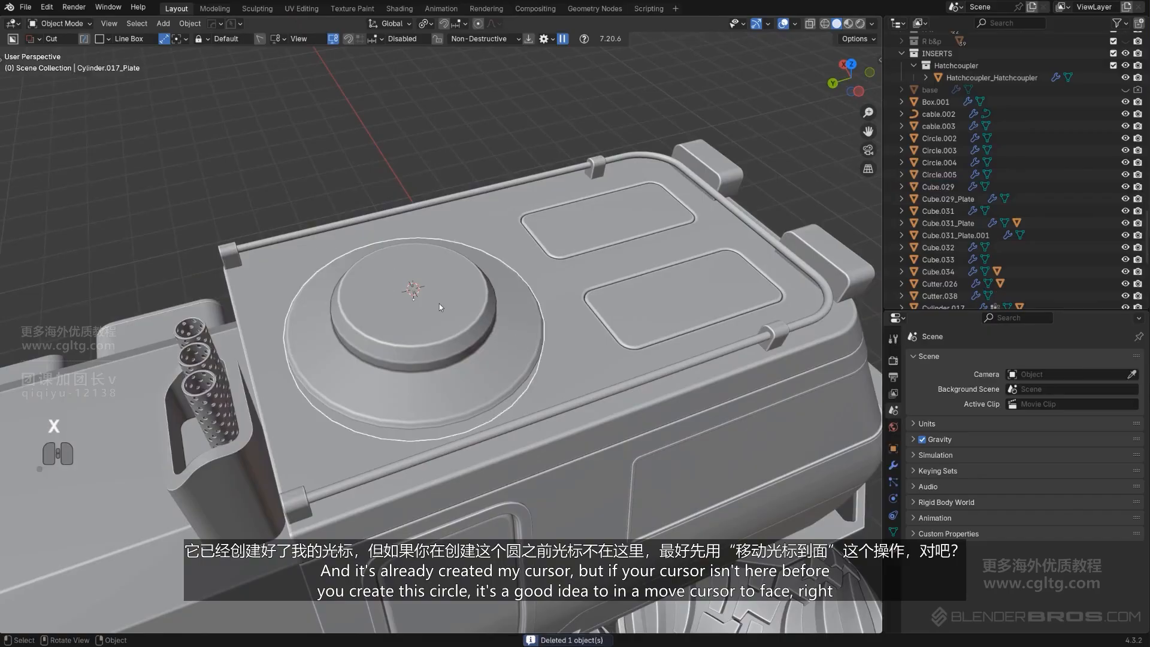
Snap the 3D cursor to the hatch plate's selected top faces
key(Tab)
key(shift+s)
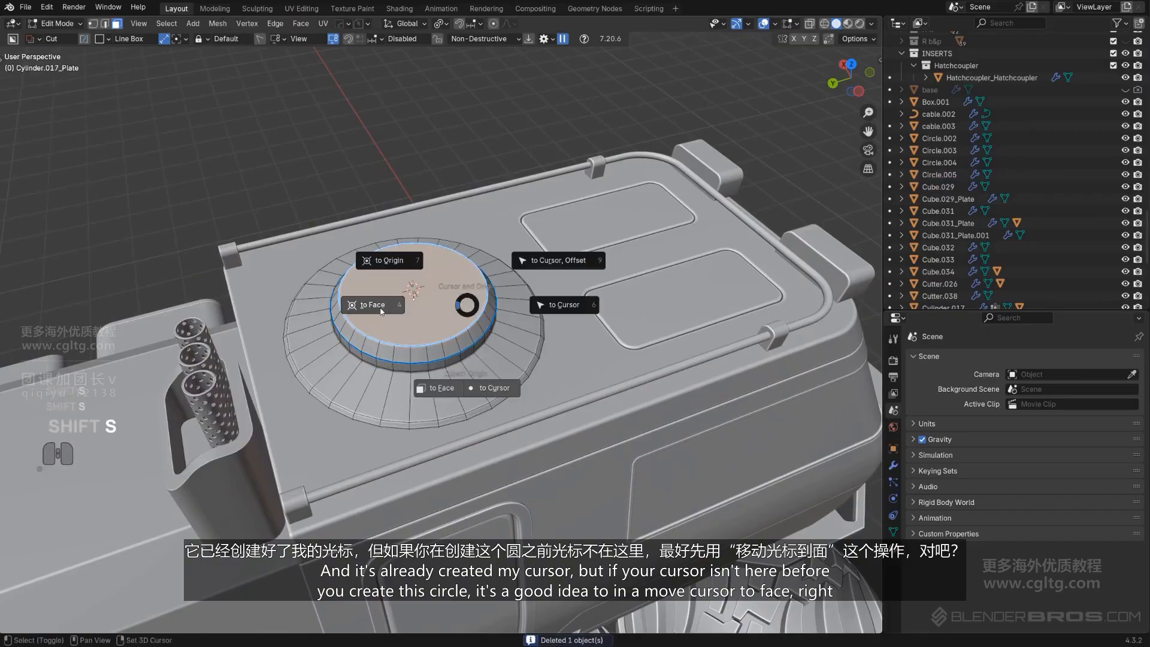
click(381, 304)
key(Tab)
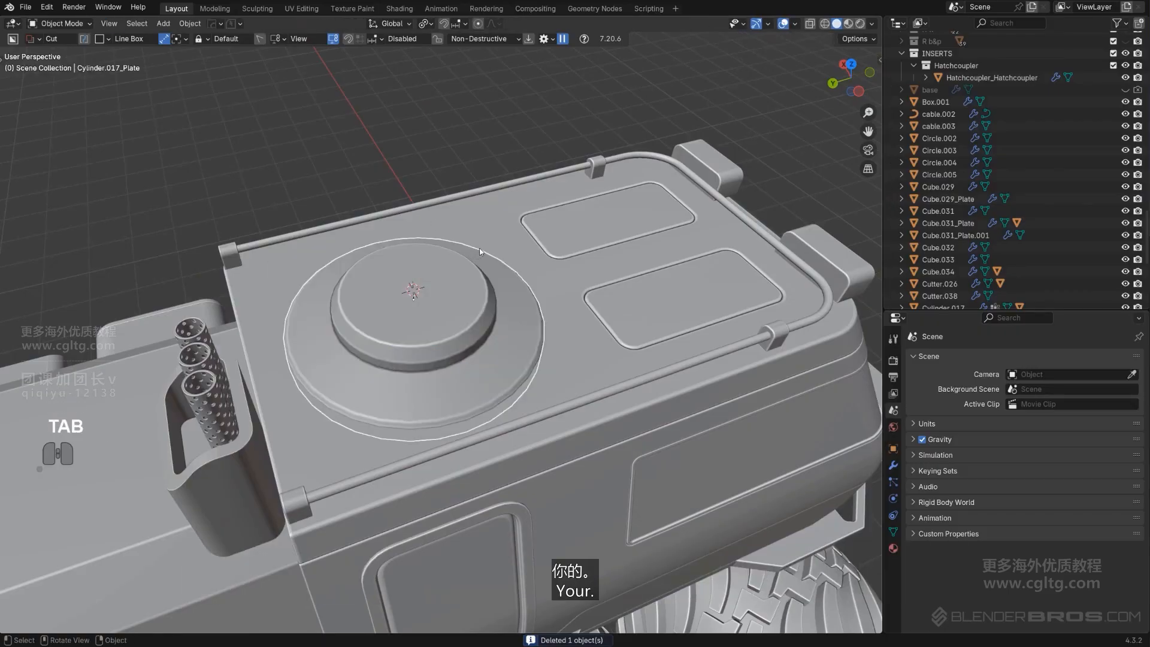
Add a circle mesh at the 3D cursor on the hatch and enter its edit mode
key(shift+a)
mouse_move(498, 255)
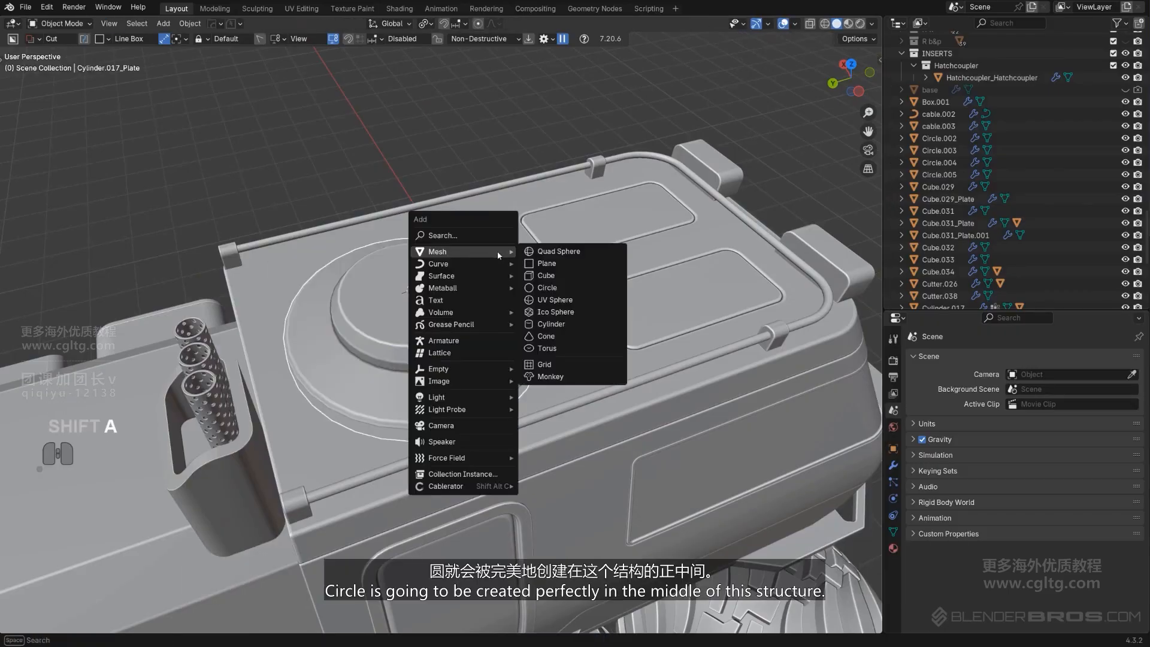
click(563, 291)
scroll(522, 320, up, 3)
key(Tab)
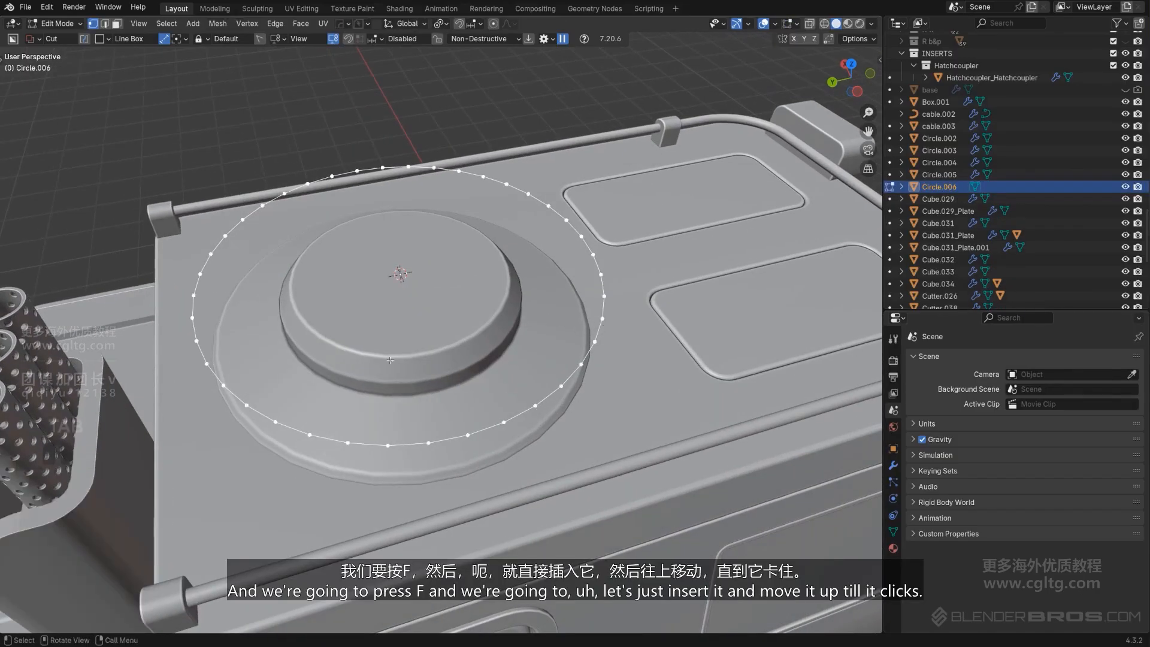
Fill the circle with a face and inset it by about 0.1925 m
key(f)
scroll(527, 342, down, 1)
key(Tab)
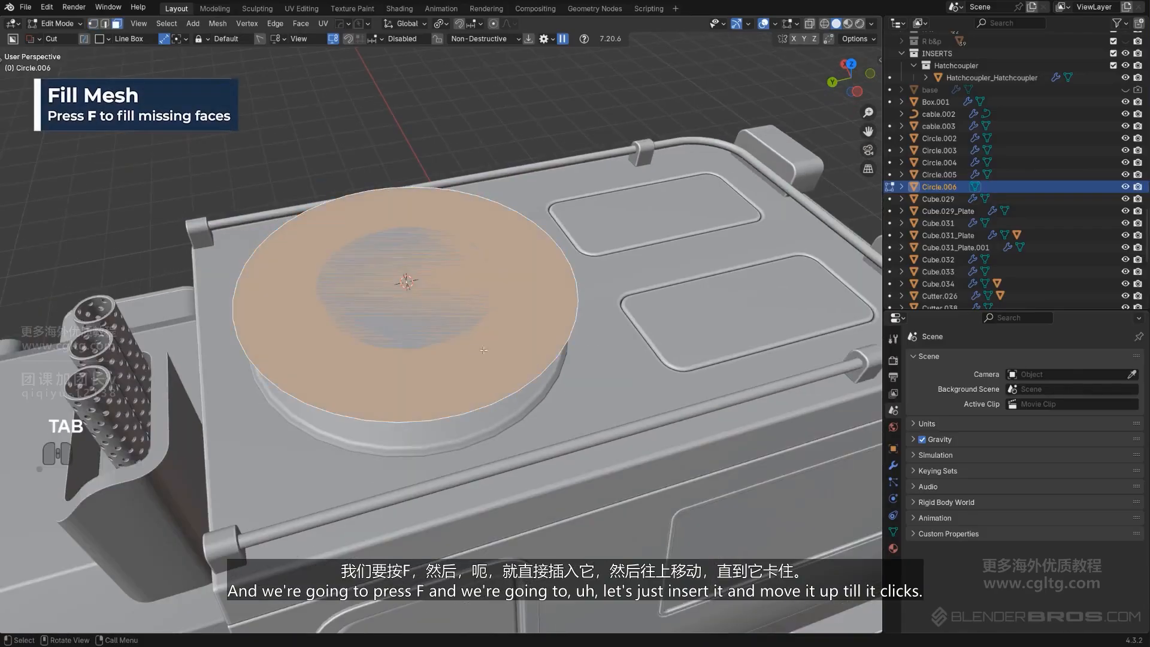
middle_drag(485, 357, 605, 354)
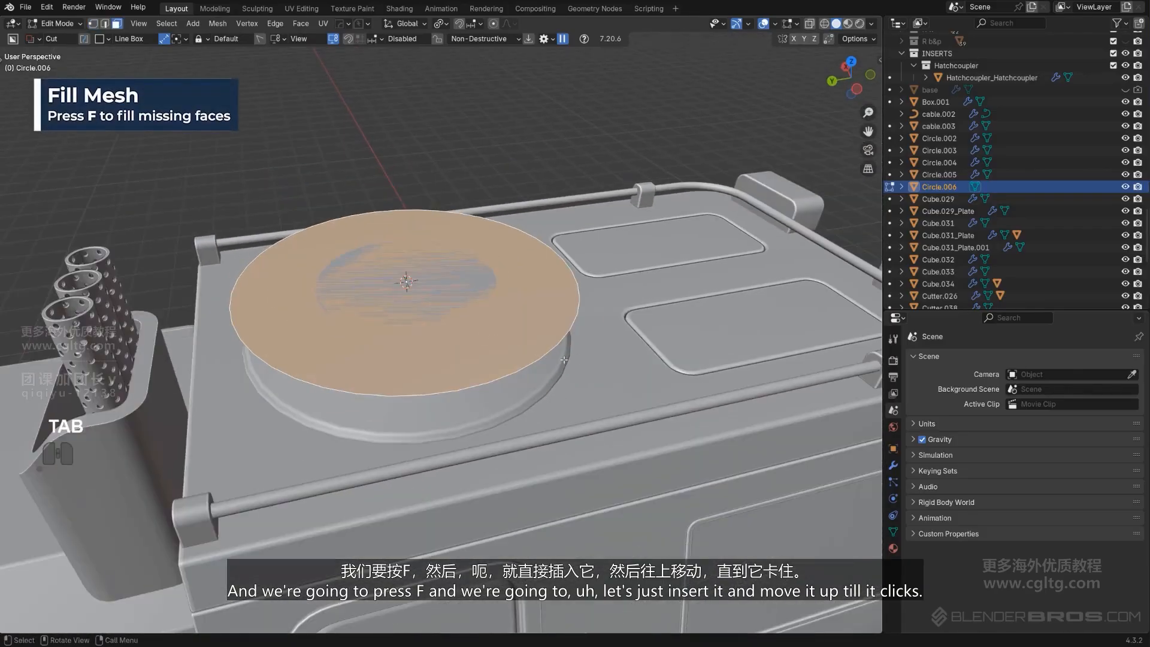
key(i)
click(626, 350)
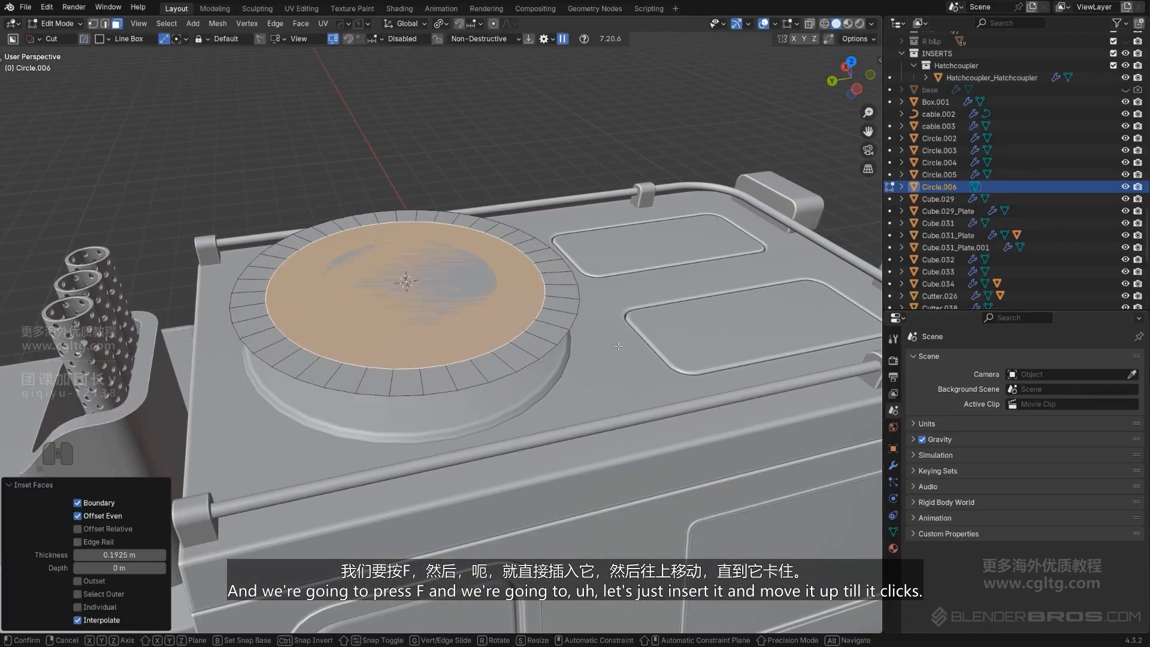
Raise the inset face along Z by about 0.18 m to form a raised cap
key(g)
key(z)
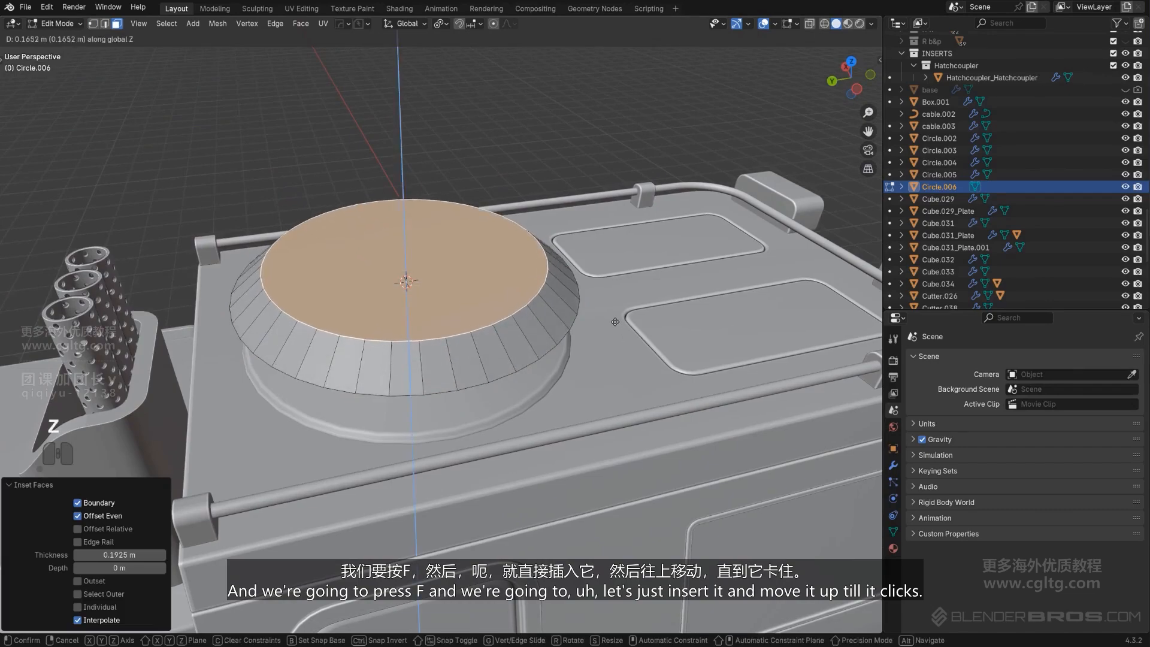
click(614, 319)
middle_drag(614, 318, 638, 260)
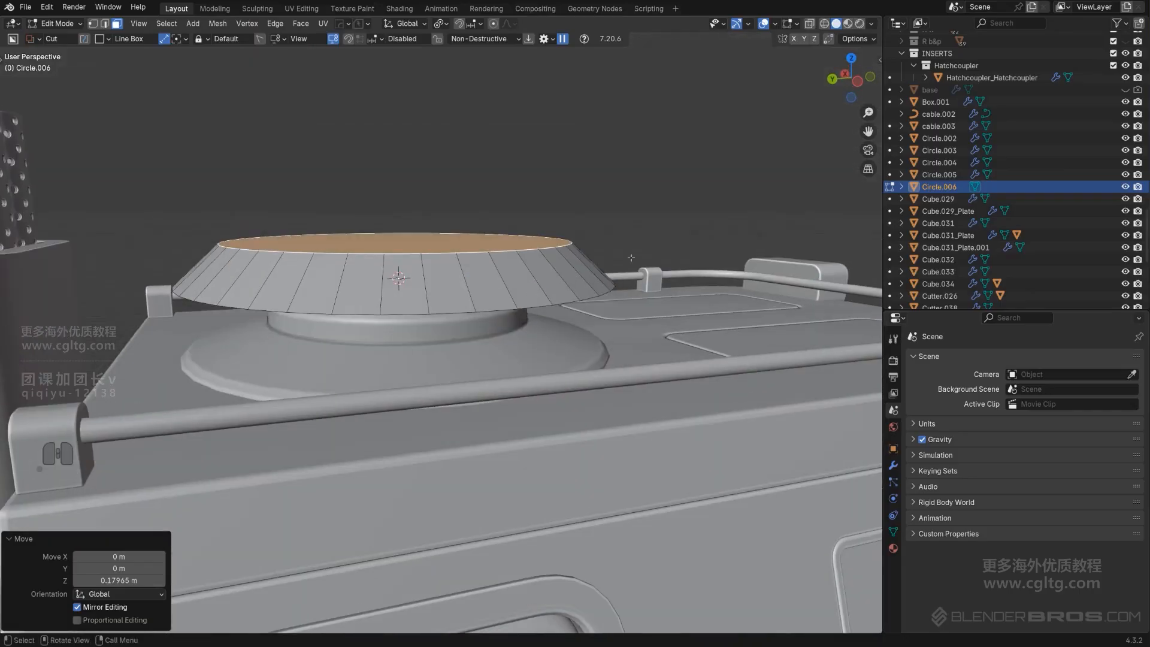
key(ctrl+b)
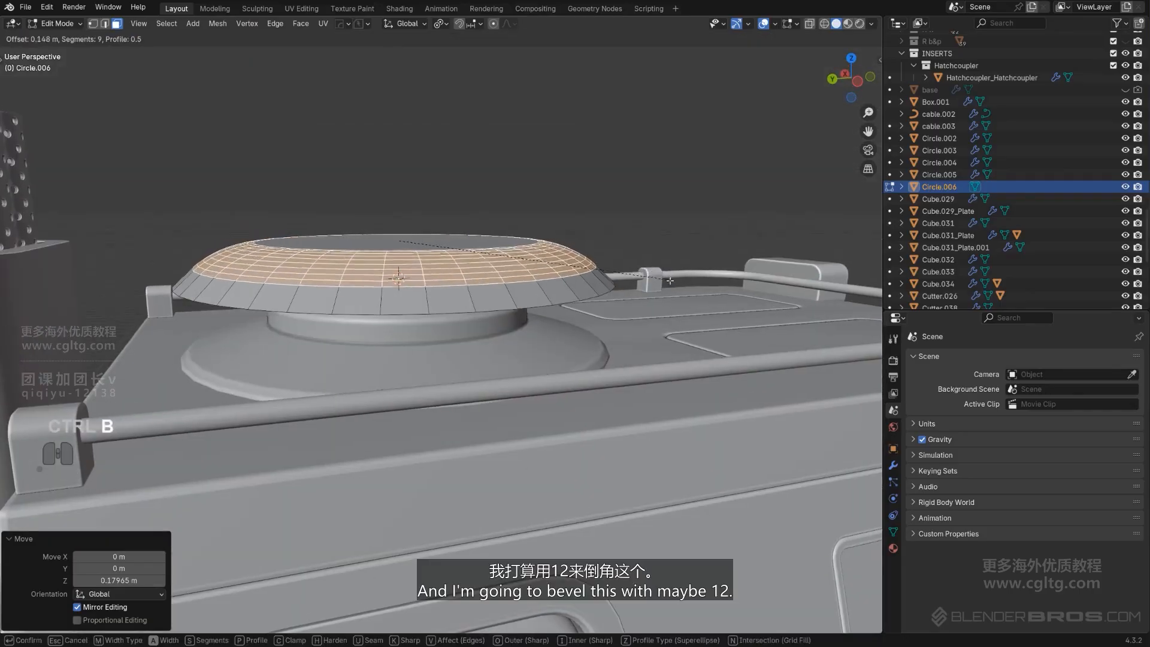
scroll(674, 281, up, 3)
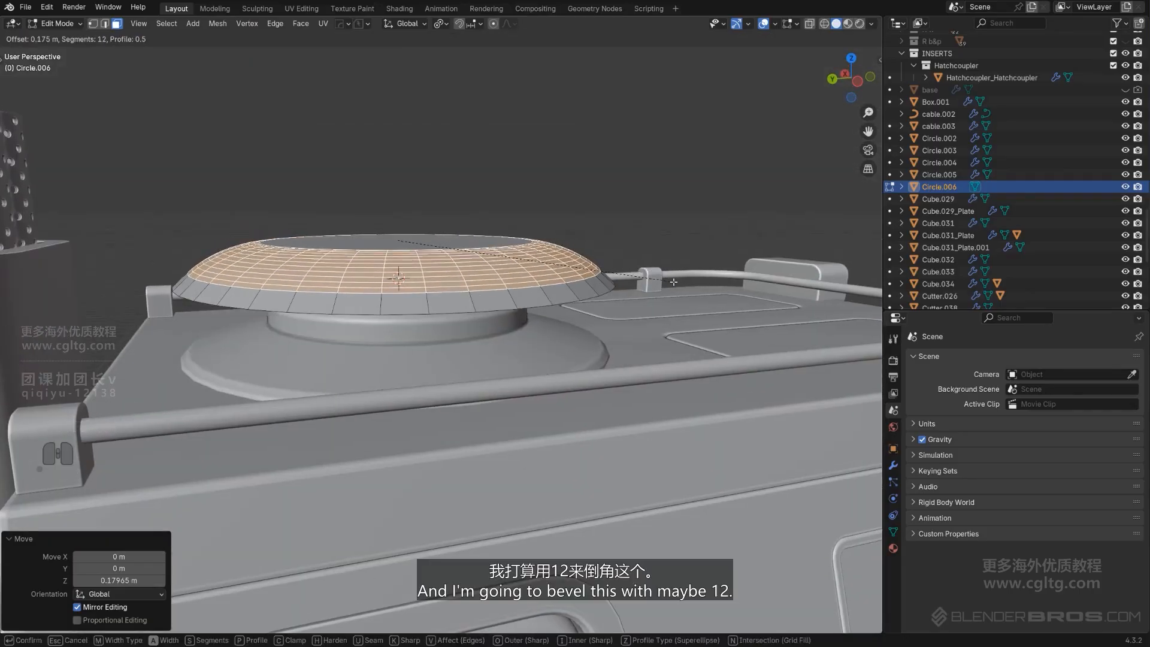
click(639, 277)
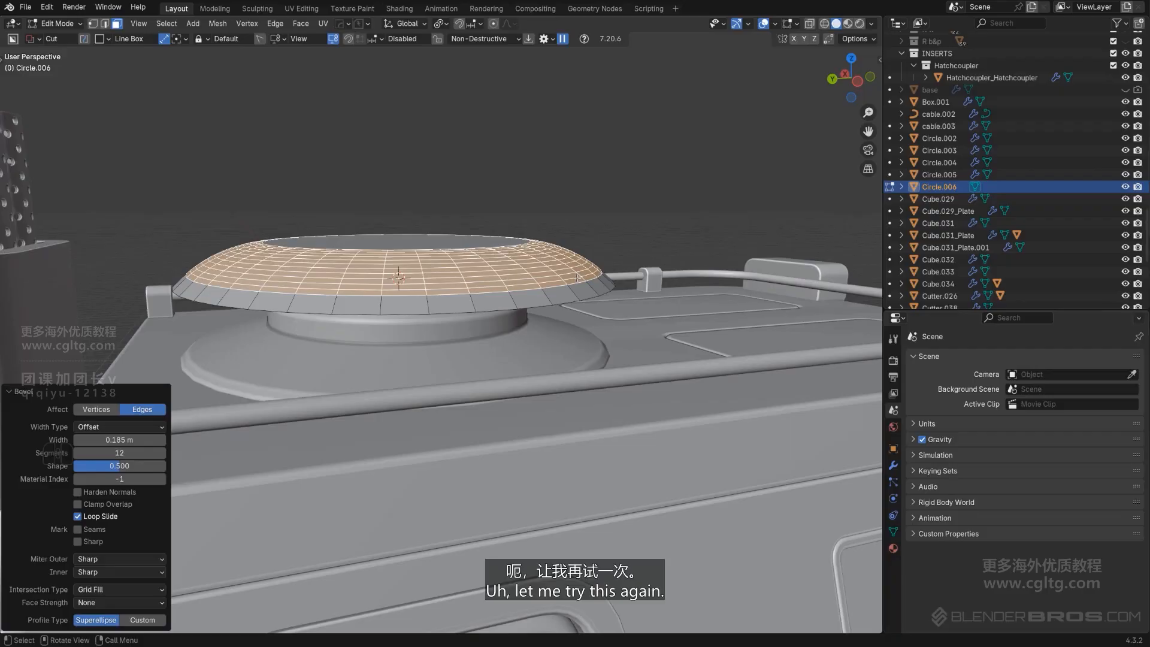
Undo the bevel and scale the cap's top face up to about 1.034
key(ctrl+z)
key(s)
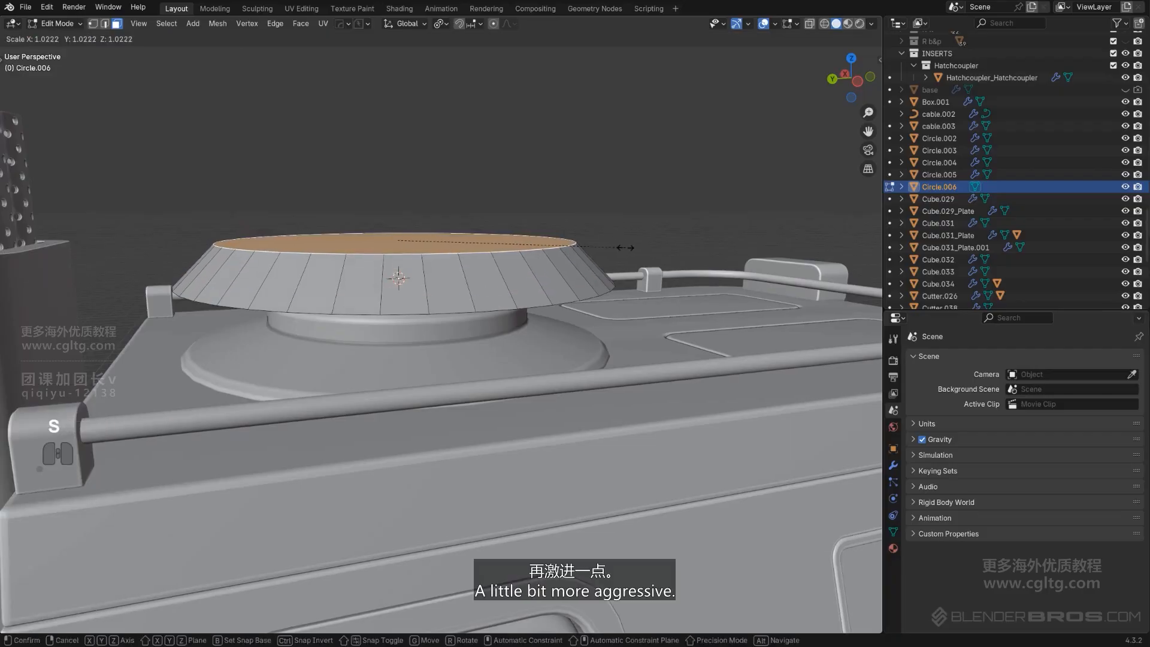
click(626, 249)
key(ctrl+b)
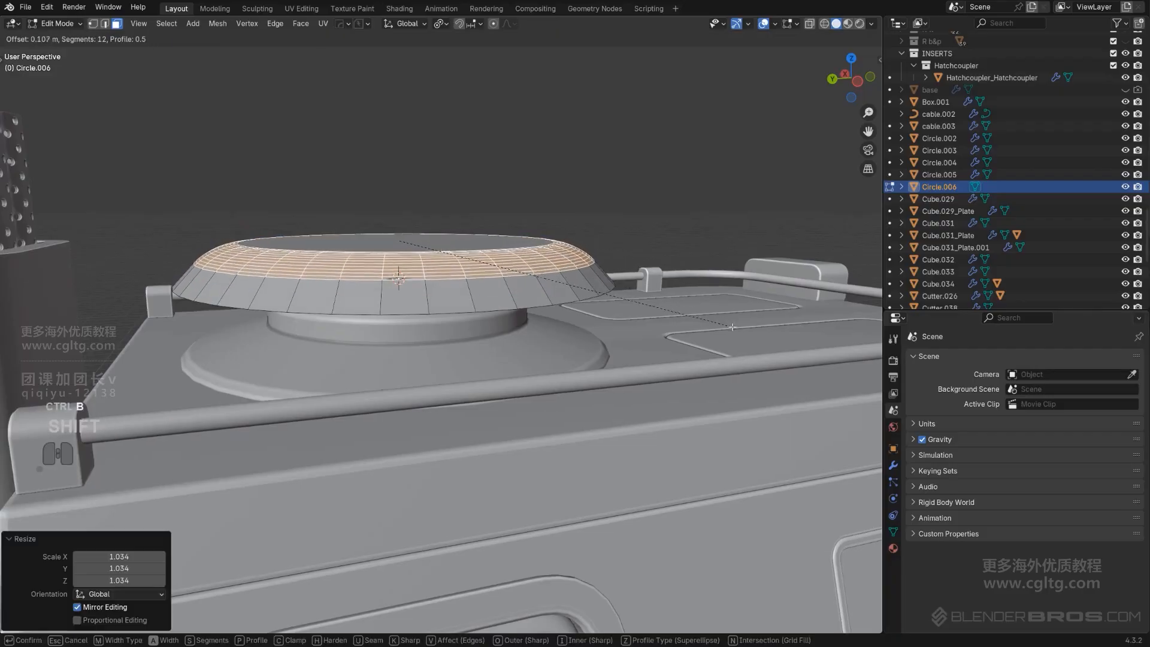
click(816, 372)
key(Tab)
scroll(575, 174, down, 4)
middle_drag(539, 210, 493, 241)
scroll(493, 244, up, 2)
key(ctrl+z)
key(ctrl+z)
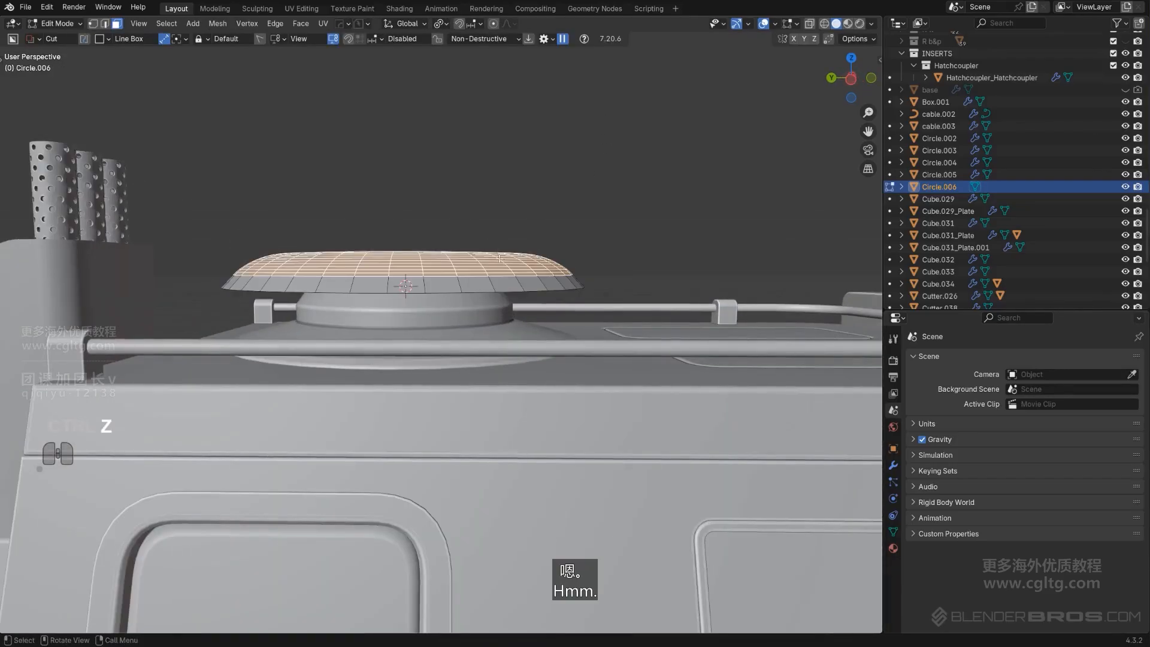
Lower the selected rim edge loop about 0.06 m along Z and scale it slightly
key(2)
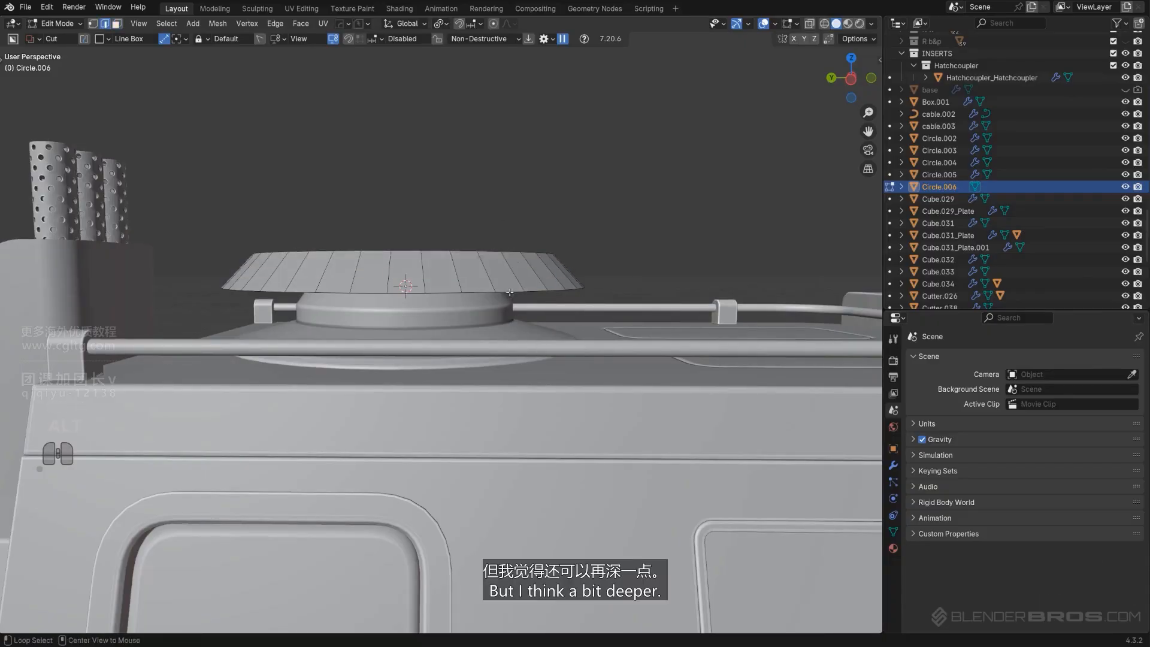
key(g)
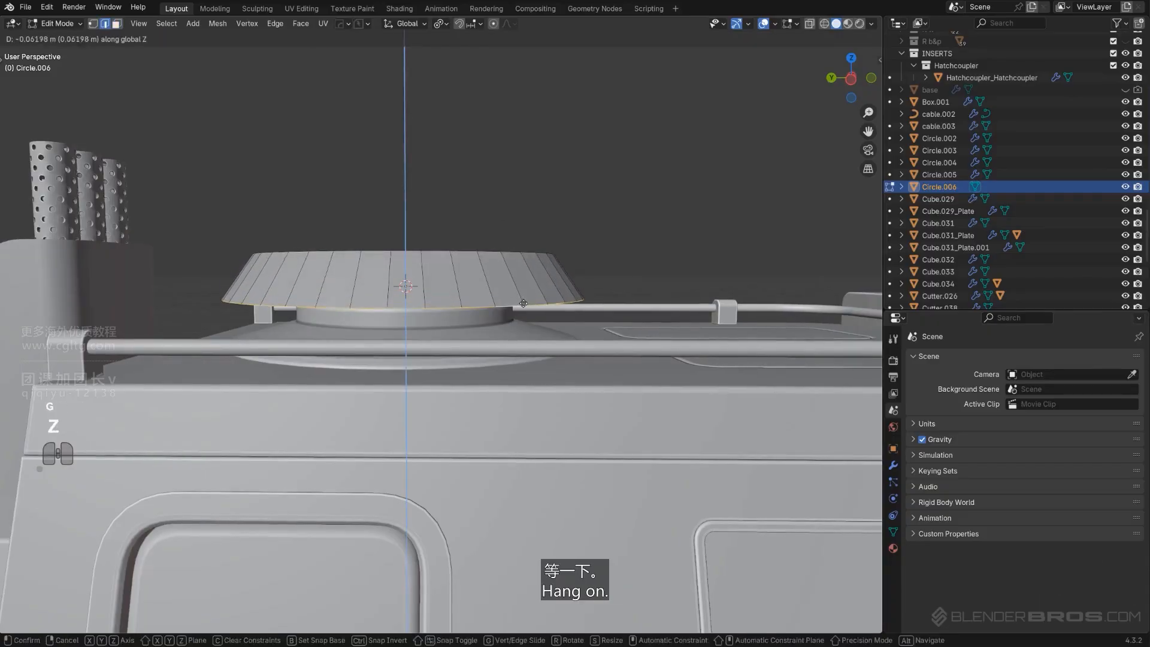
click(524, 304)
key(s)
click(522, 253)
middle_drag(521, 251, 515, 264)
Bevel the cap's top edges with 12 segments
key(Tab)
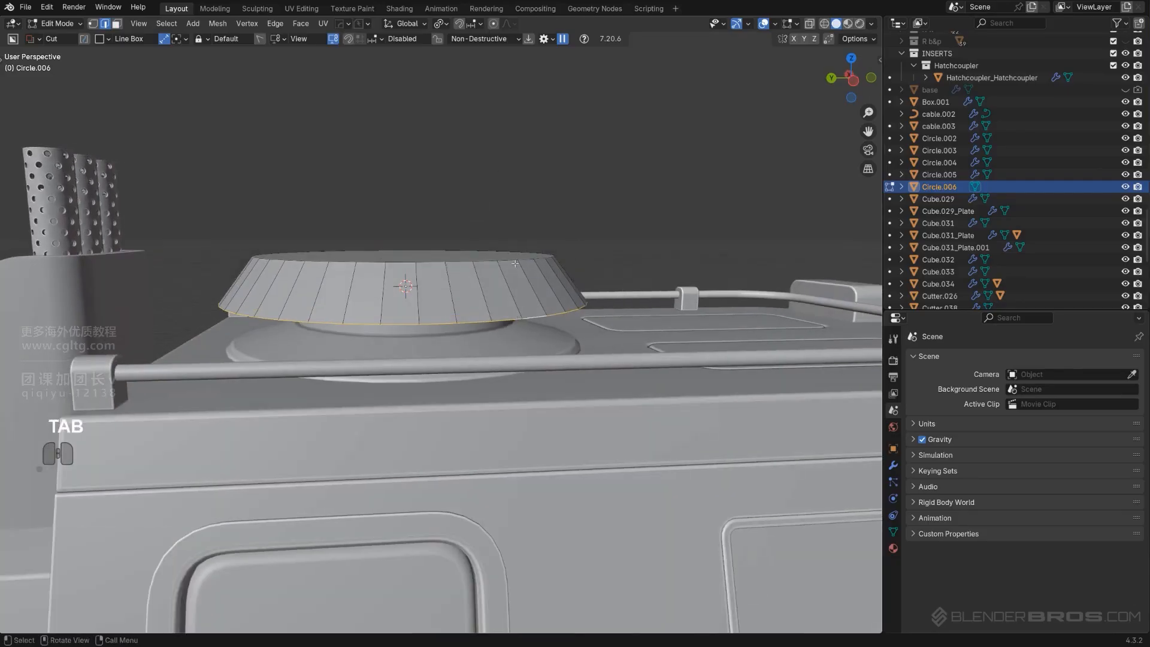
alt+click(515, 263)
key(ctrl+b)
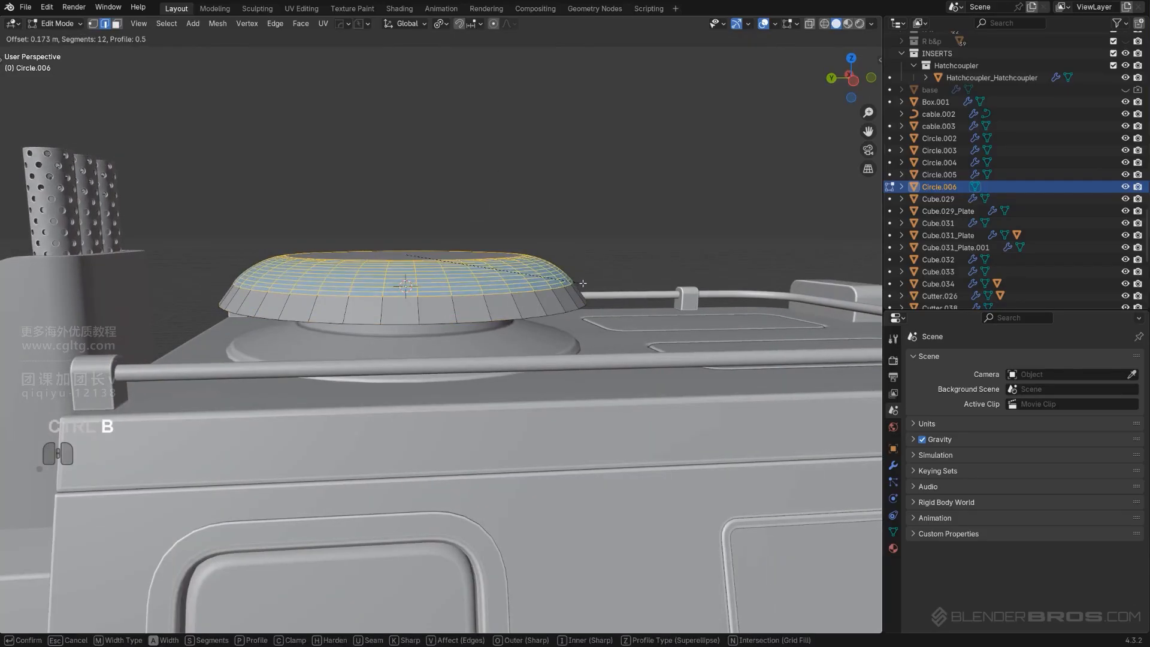
click(582, 284)
Scale the cap object down to about 0.908 in object mode
key(Tab)
scroll(567, 159, down, 5)
middle_drag(514, 254, 495, 244)
scroll(555, 282, up, 4)
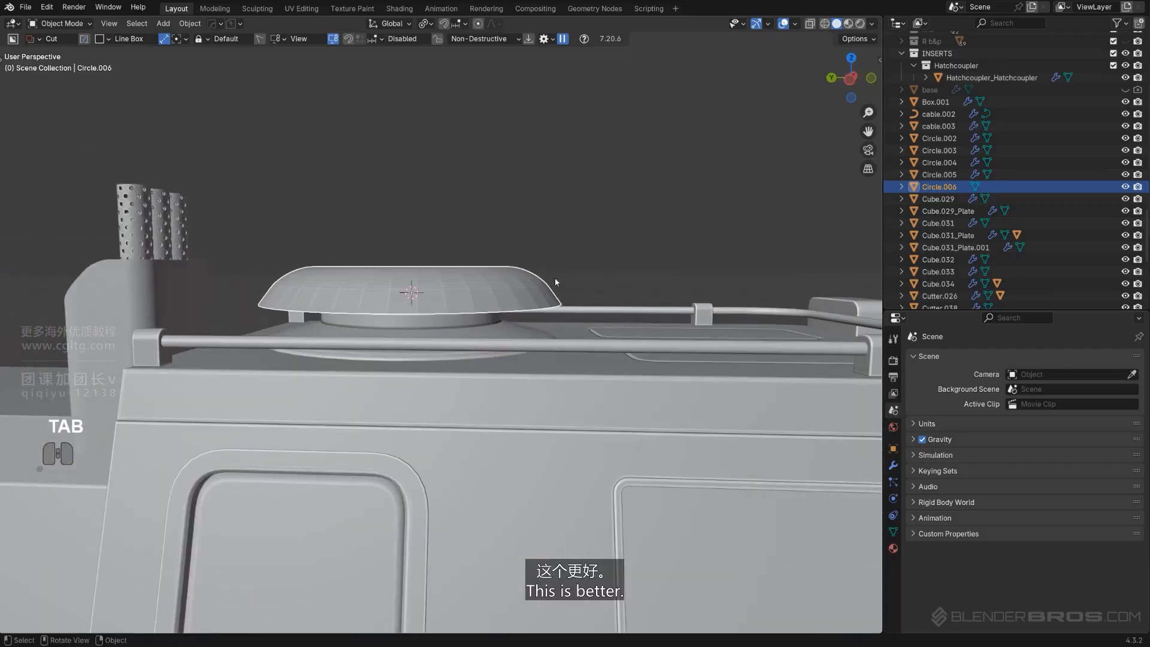
key(s)
click(581, 286)
middle_drag(581, 286, 502, 307)
key(s)
click(605, 312)
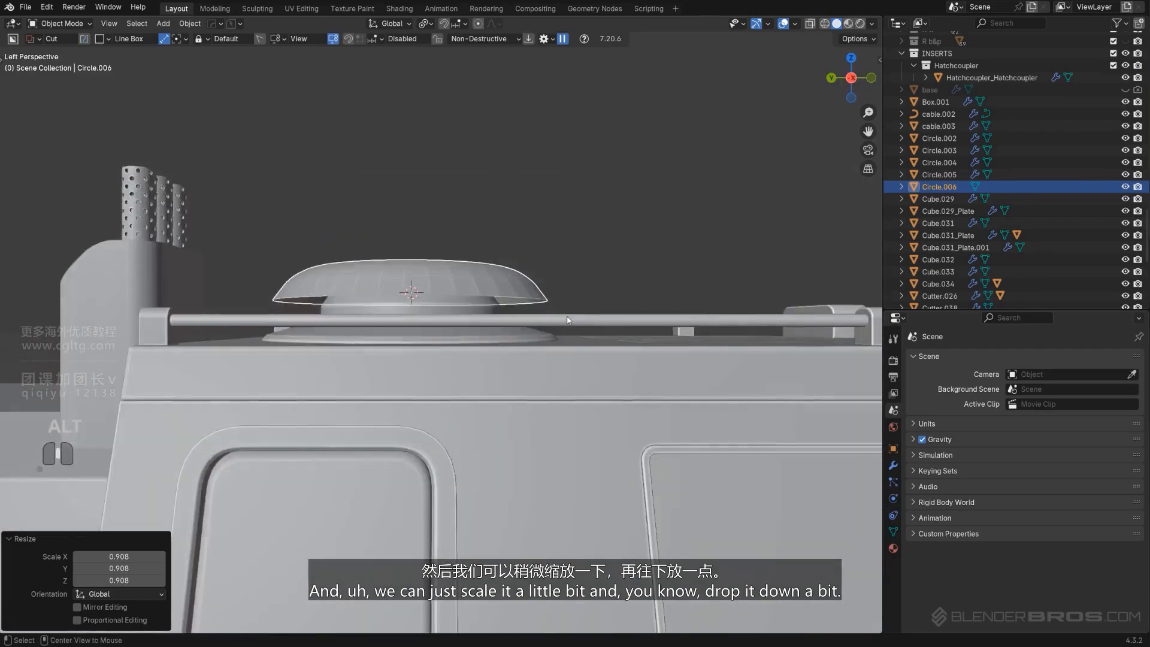
Inspect the cap's profile in an isolated side orthographic view
key(KP_5)
scroll(496, 304, up, 2)
scroll(500, 285, up, 1)
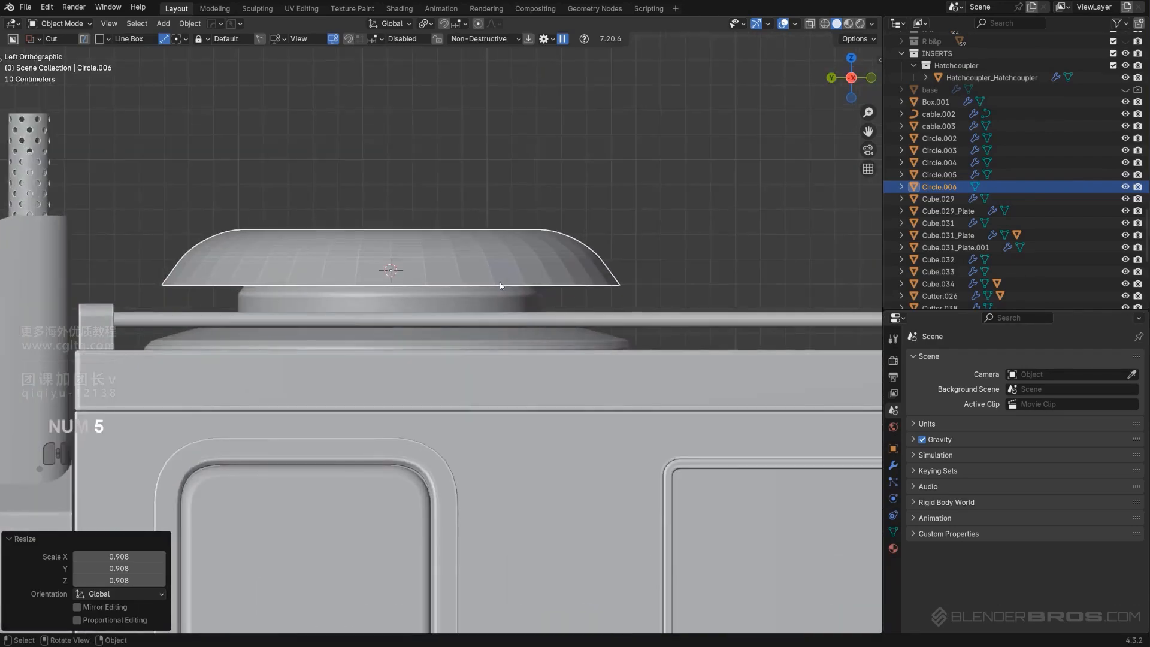
key(KP_Divide)
scroll(534, 326, up, 2)
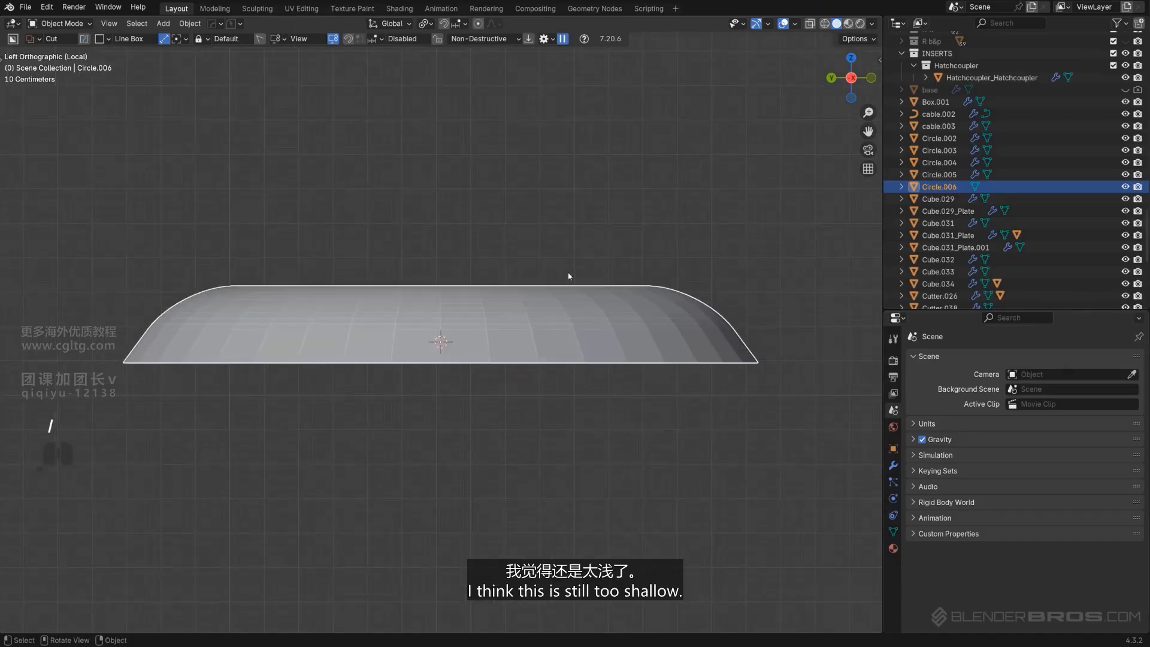
scroll(581, 353, down, 3)
key(KP_Divide)
Undo the recent scaling and bevel changes on the cap
key(ctrl+z)
key(ctrl+z)
key(ctrl+z)
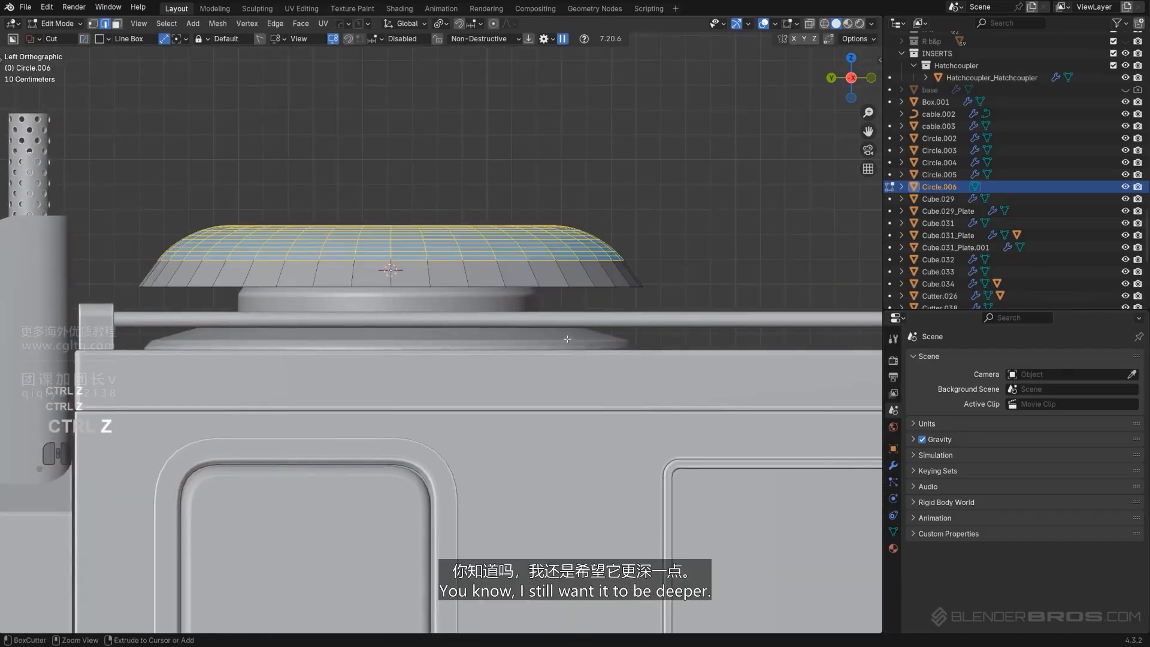
middle_drag(493, 227, 489, 257)
key(Tab)
scroll(489, 257, down, 3)
Raise the cap's top face higher along Z
key(g)
key(z)
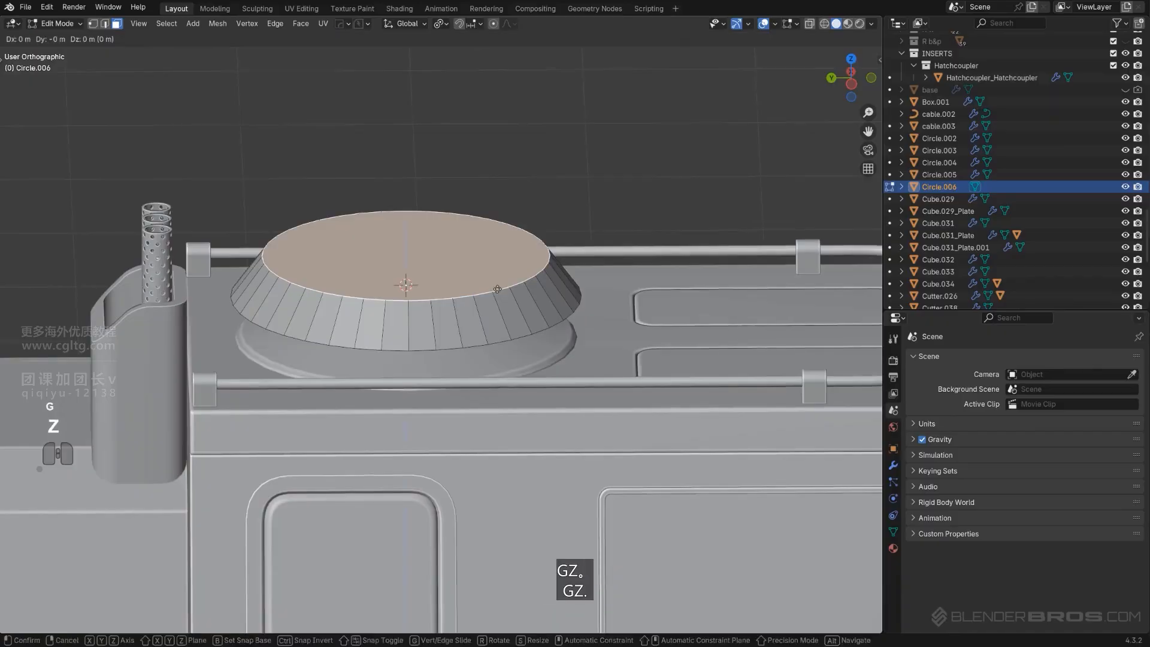
click(526, 158)
key(Tab)
scroll(526, 159, up, 3)
key(Tab)
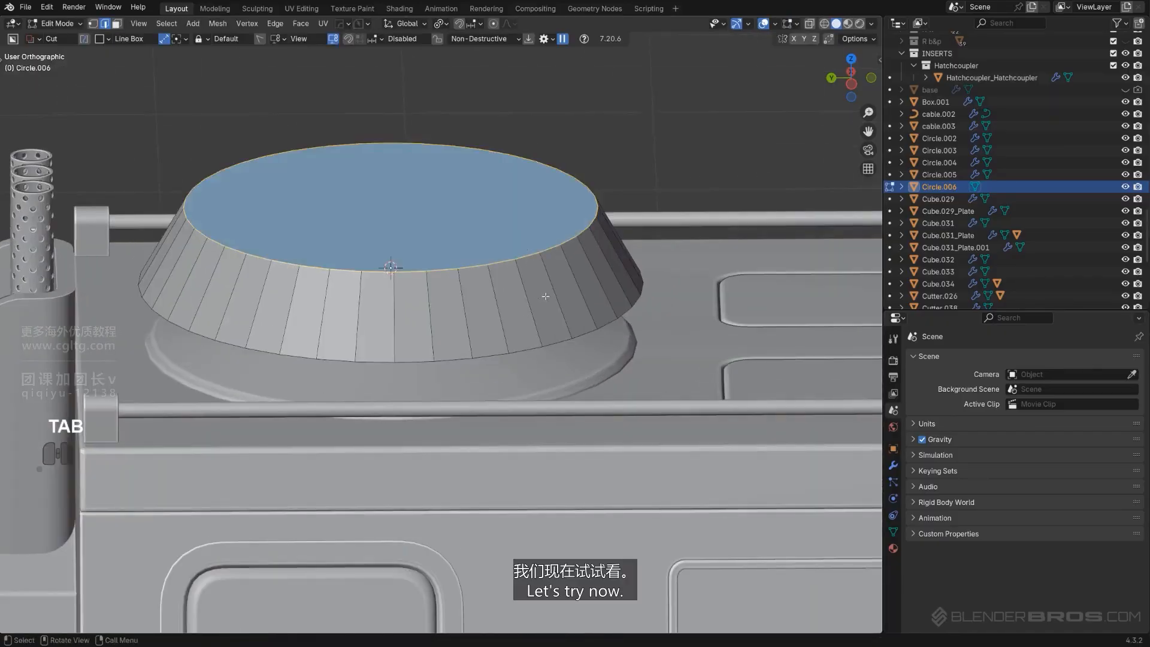
Bevel the cap's top edges with 12 segments and 0.226 m width, then return to object mode
key(ctrl+b)
click(613, 353)
key(Tab)
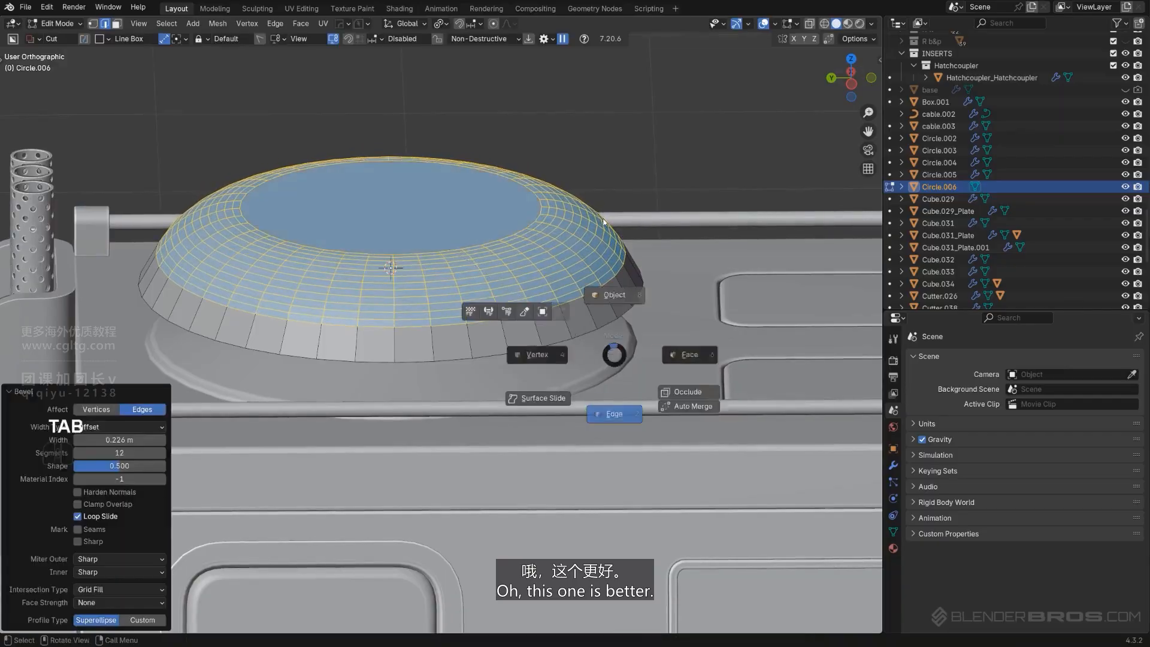
middle_drag(545, 240, 496, 269)
Isolate the cap and apply its scale
scroll(503, 269, down, 2)
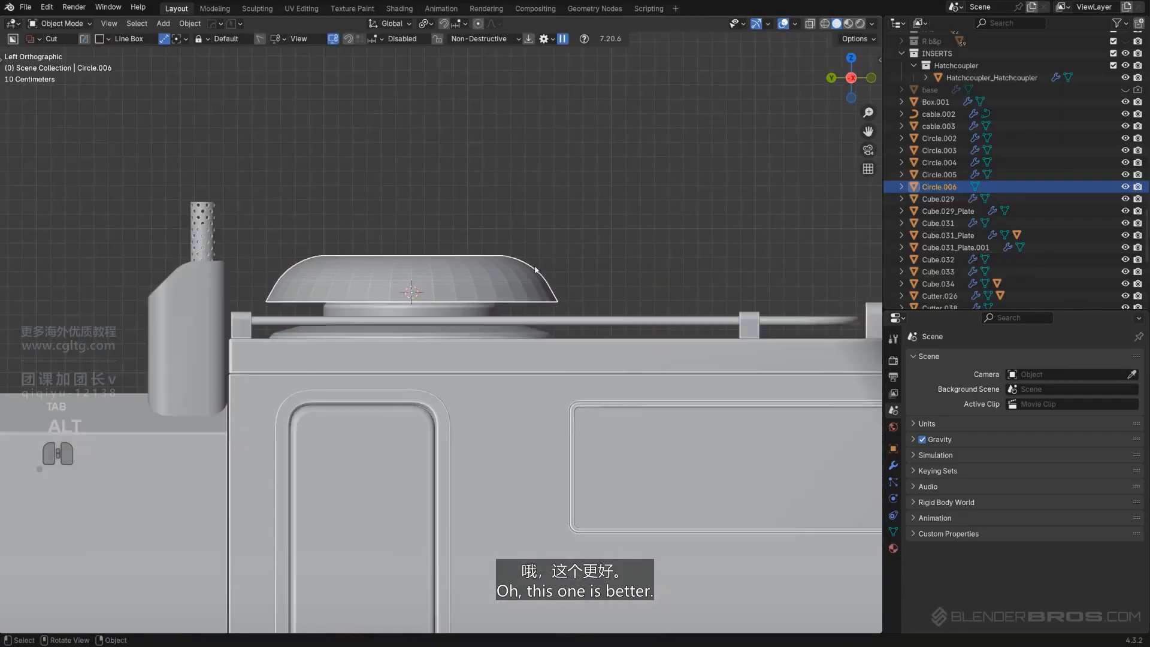
scroll(619, 273, up, 3)
key(KP_Divide)
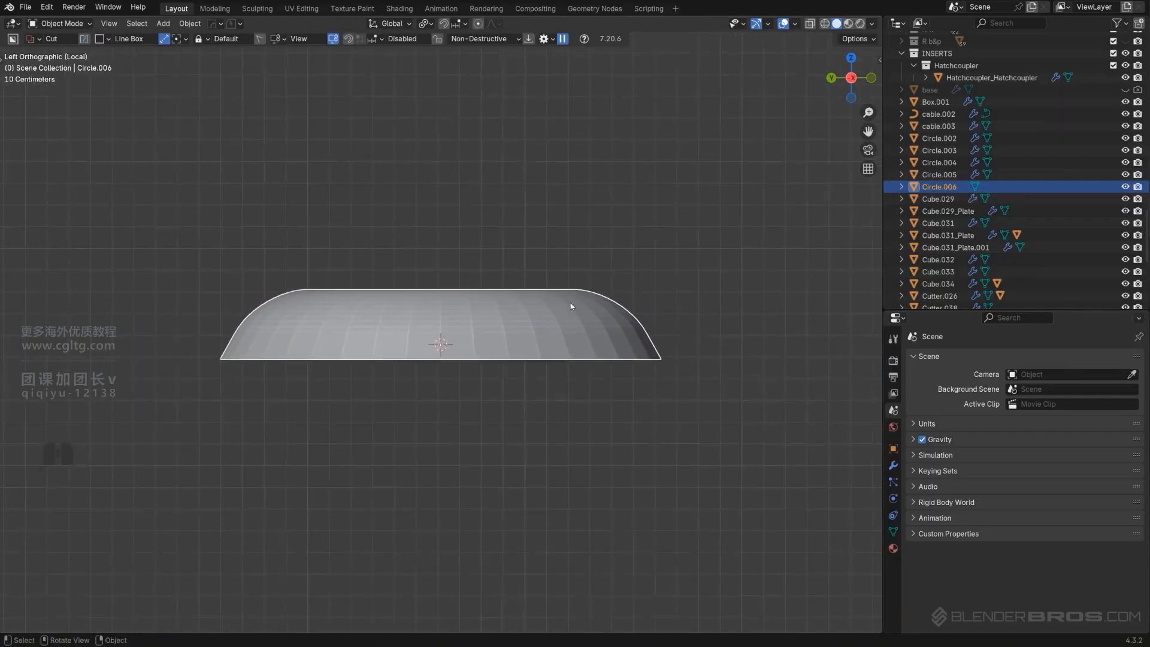
middle_drag(525, 365, 526, 332)
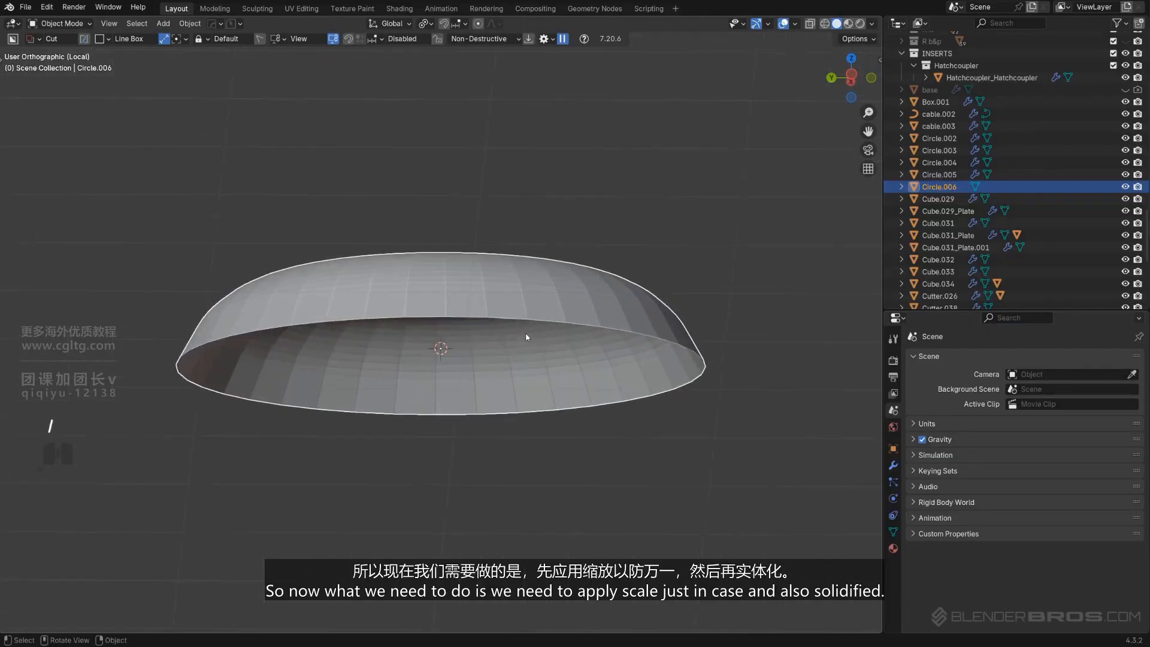
key(ctrl+a)
click(525, 331)
Add a Hard Ops Solidify to the cap with about 0.089 thickness and offset -1
key(q)
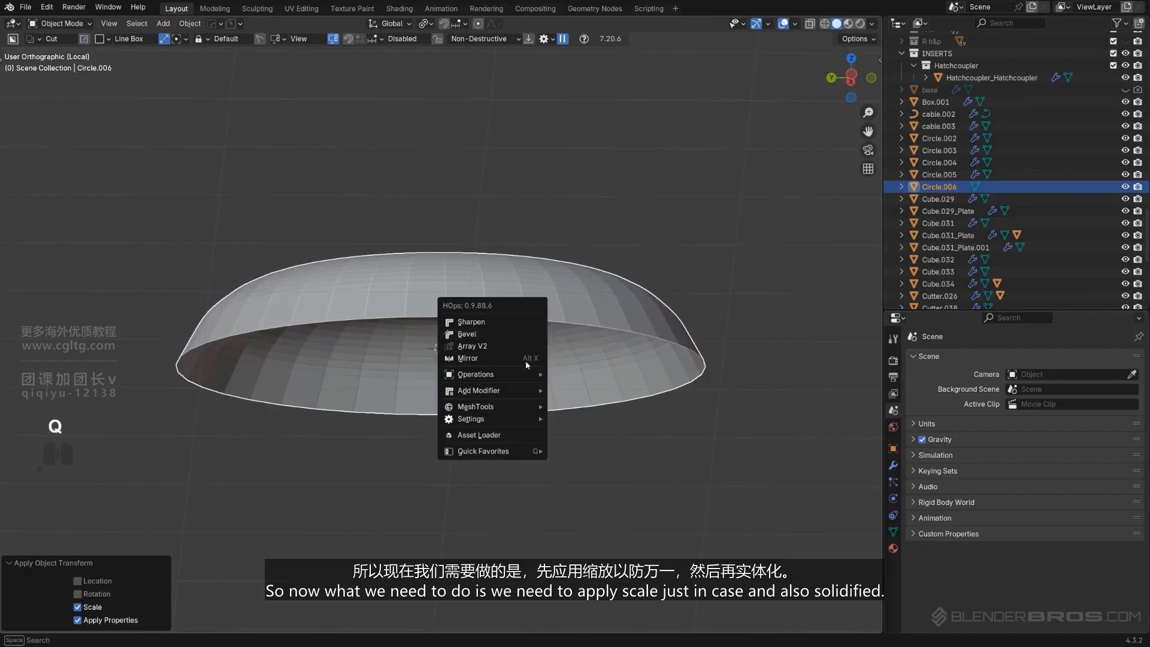
mouse_move(522, 389)
click(561, 404)
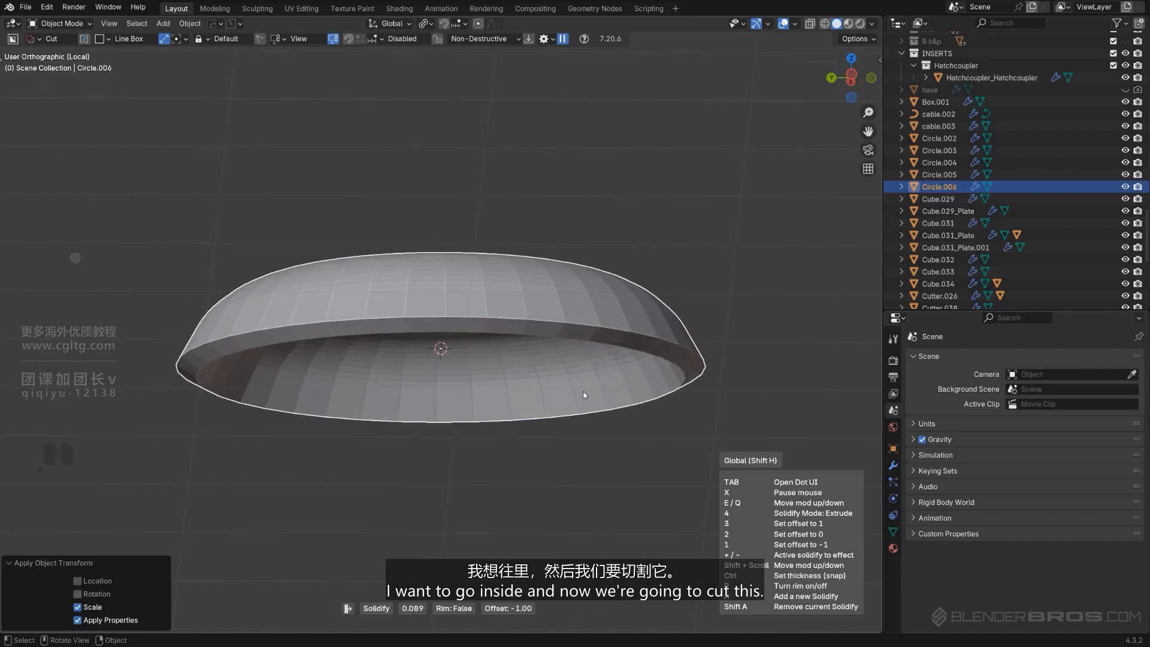
click(584, 395)
alt+scroll(535, 395, down, 1)
alt+middle_drag(573, 390, 551, 347)
scroll(537, 411, down, 1)
Add a Solidify modifier to the cap from the Hard Ops modifier menu
key(q)
mouse_move(542, 333)
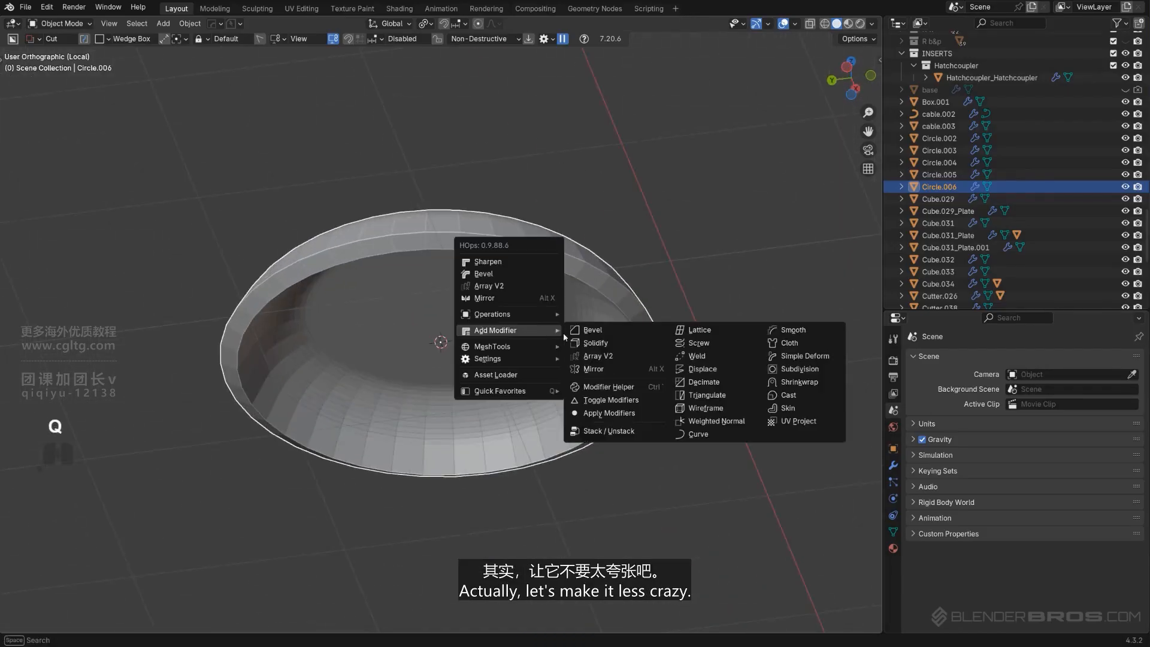
click(590, 343)
click(588, 350)
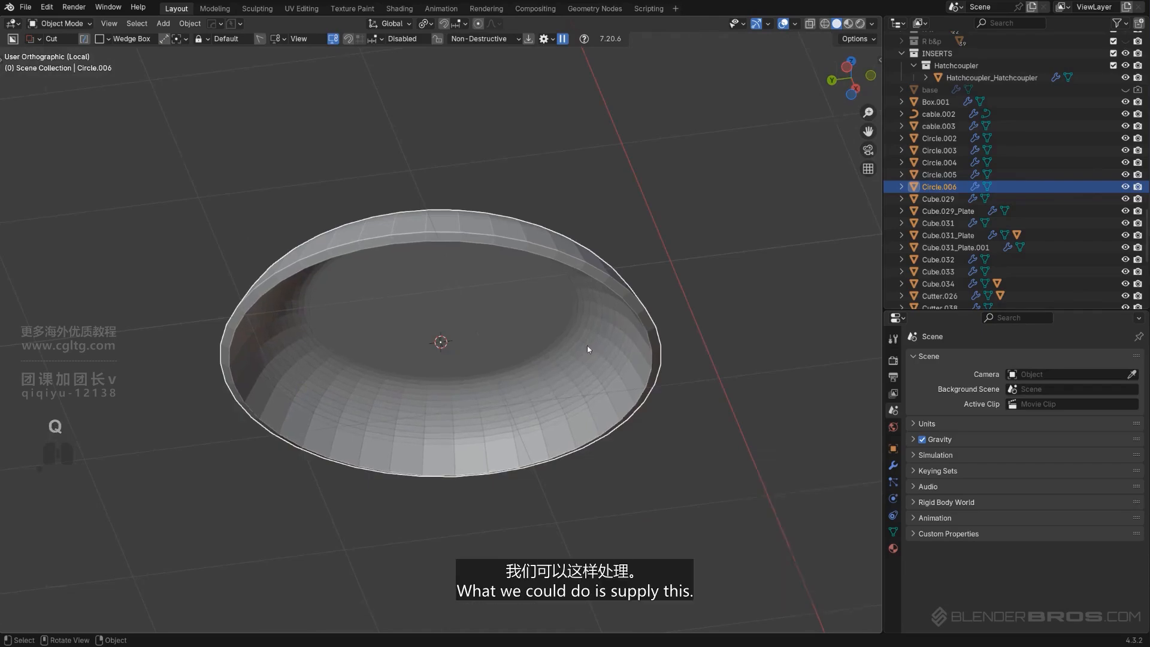
Smart Apply the cap's modifiers and enter its edit mode
scroll(554, 311, up, 2)
key(q)
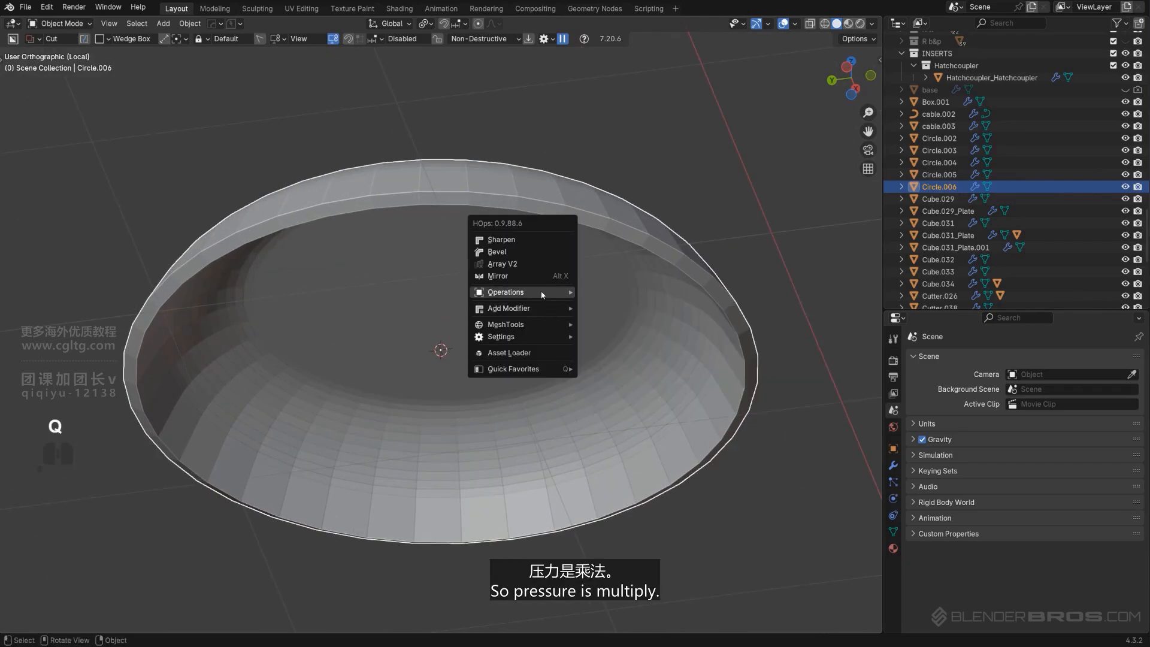
mouse_move(539, 292)
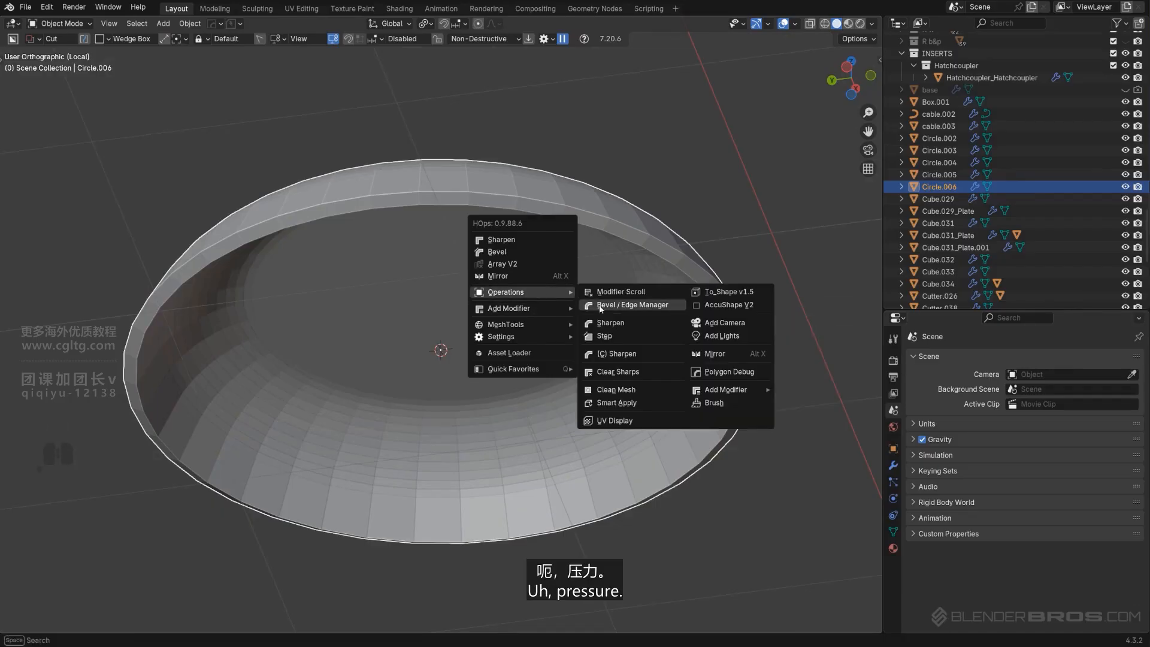
click(634, 406)
key(Tab)
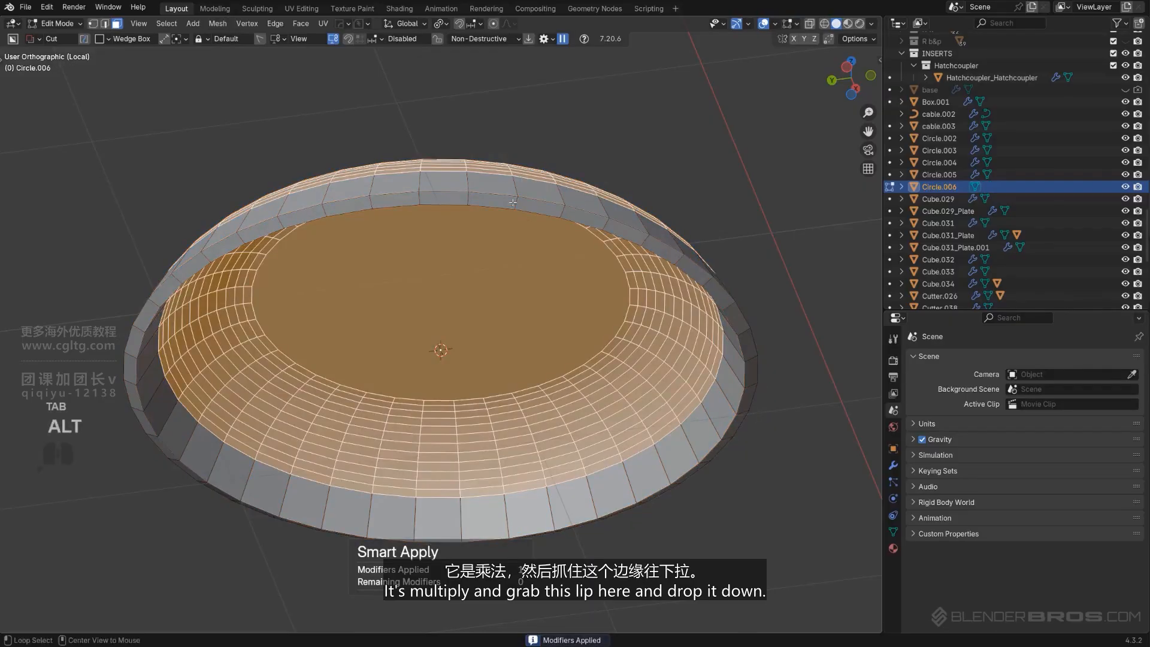
Select the cap's lower lip loop and align it flat to its minimum world Z
alt+click(521, 214)
middle_drag(521, 221, 549, 308)
key(alt+a)
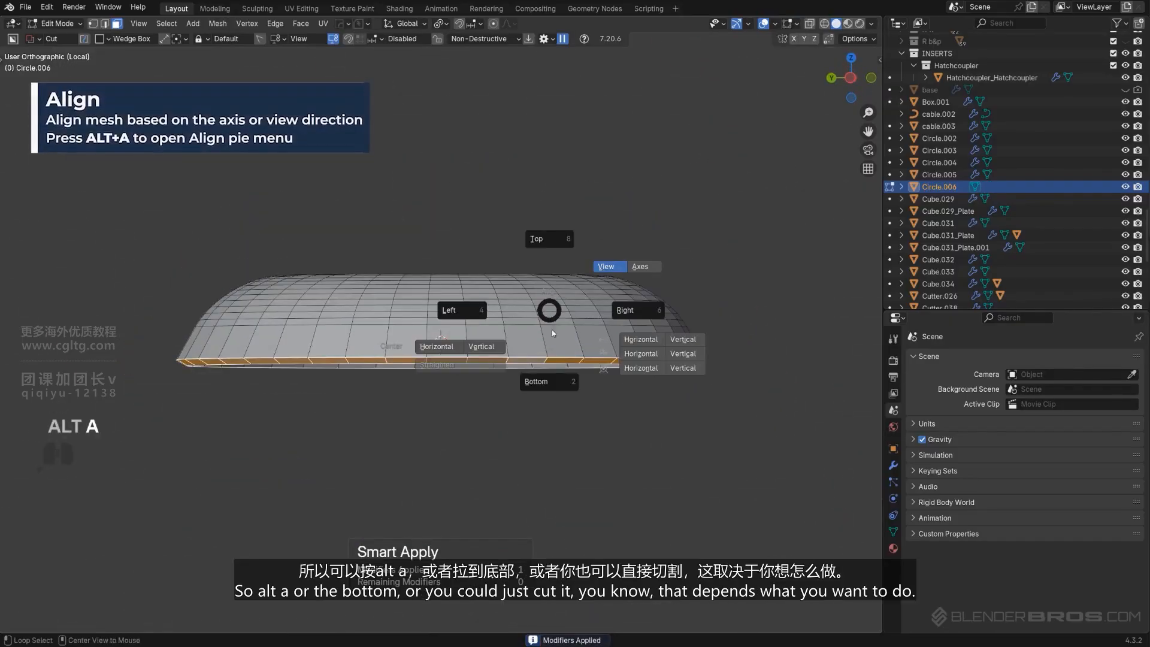
click(556, 393)
middle_drag(532, 374, 500, 349)
key(Tab)
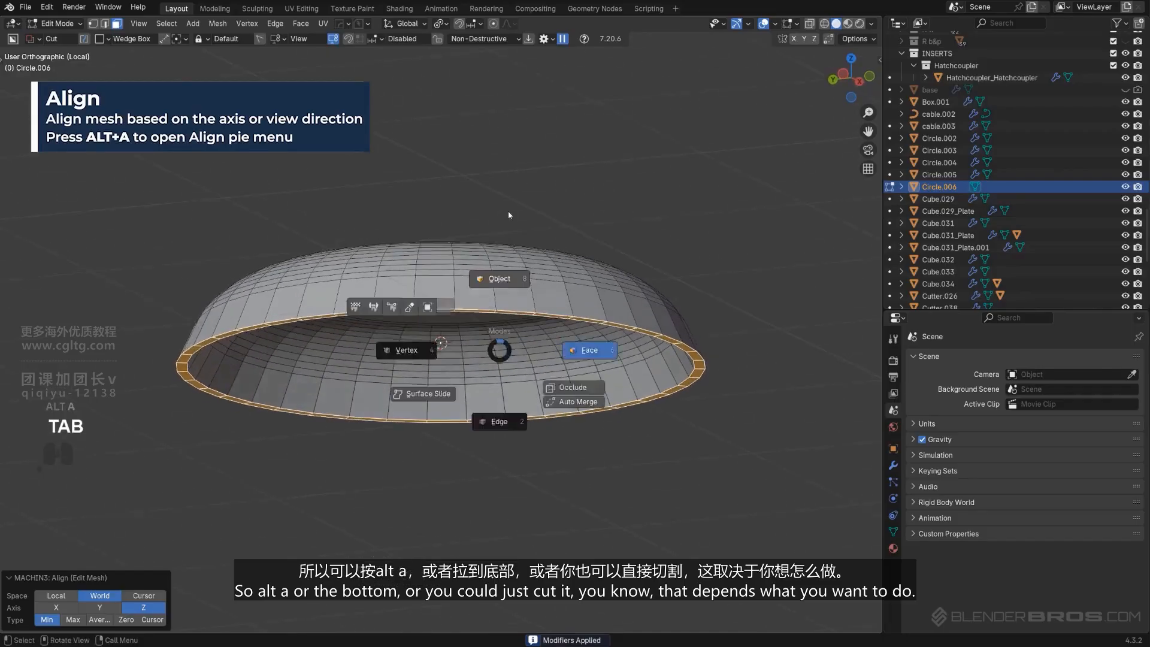
Return to object mode and add a Hard Ops bevel of 30° to the cap
click(508, 214)
middle_drag(508, 218, 521, 315)
key(KP_5)
key(q)
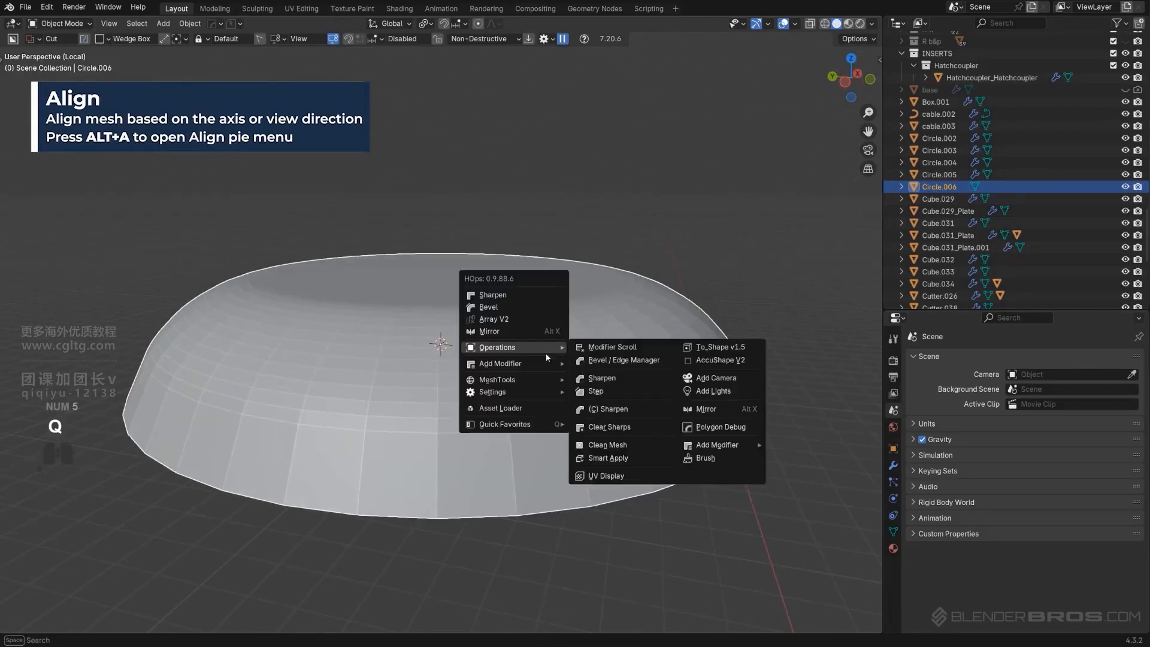
click(533, 310)
click(533, 310)
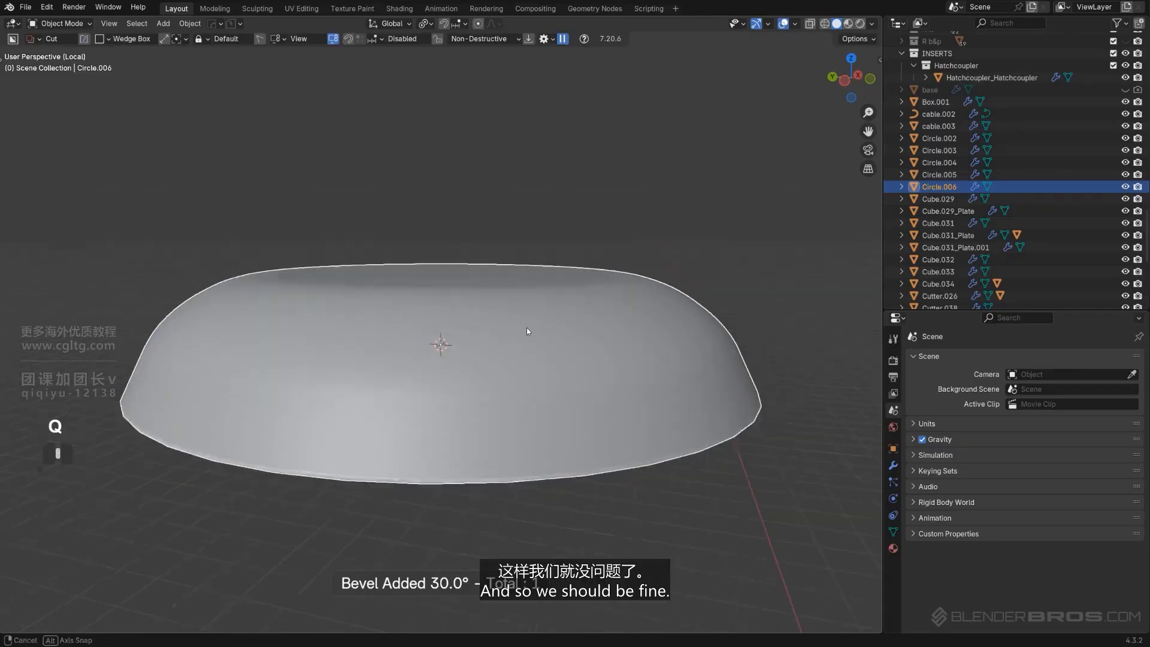
Leave local view and scale the cap down uniformly to 0.837
middle_drag(527, 328, 508, 291)
key(KP_Divide)
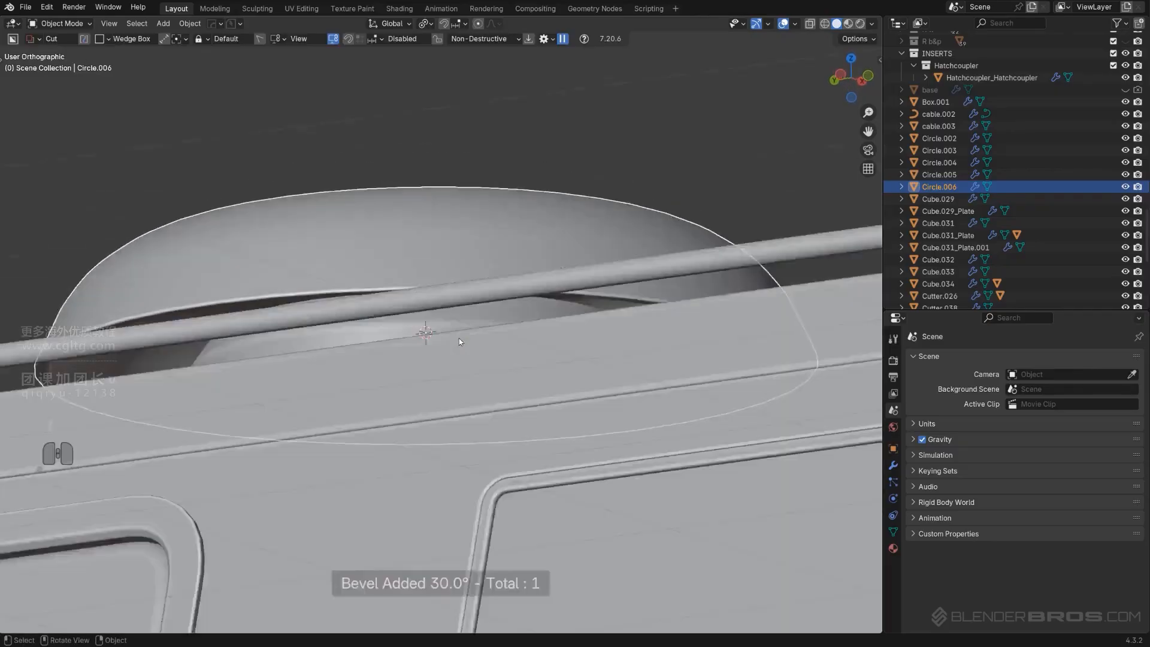
scroll(509, 316, down, 5)
scroll(515, 357, up, 2)
middle_drag(538, 293, 597, 350)
key(KP_5)
scroll(527, 362, up, 5)
key(s)
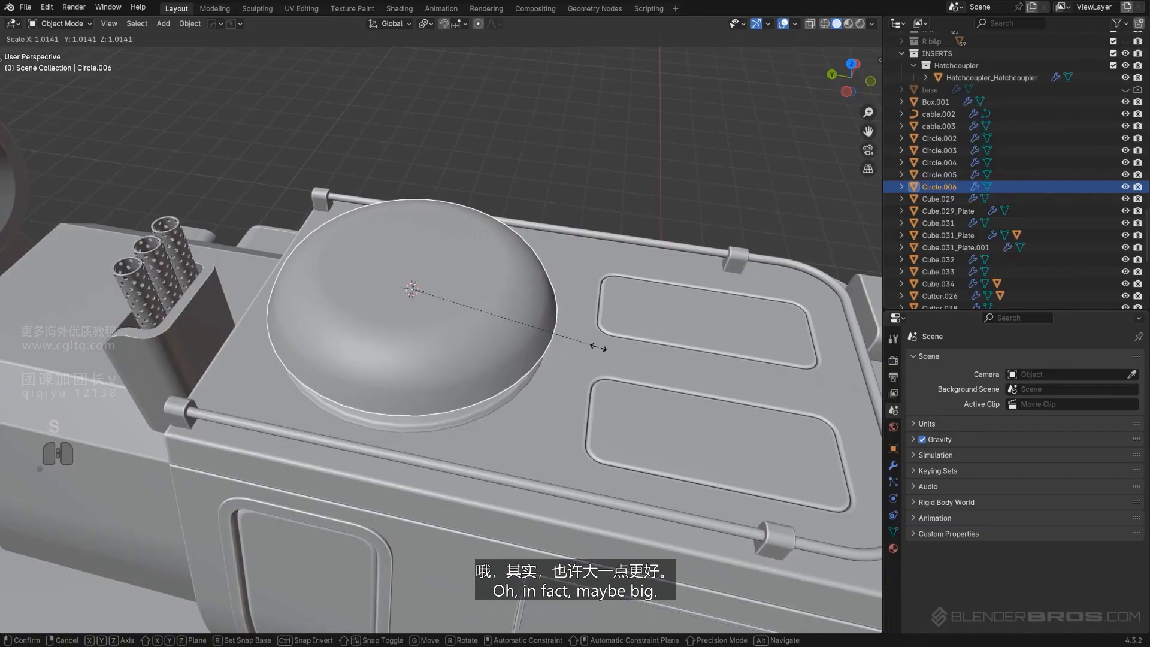
right_click(599, 348)
scroll(599, 347, down, 5)
mouse_move(598, 346)
middle_down()
mouse_move(468, 309)
mouse_move(472, 370)
mouse_move(530, 368)
middle_up()
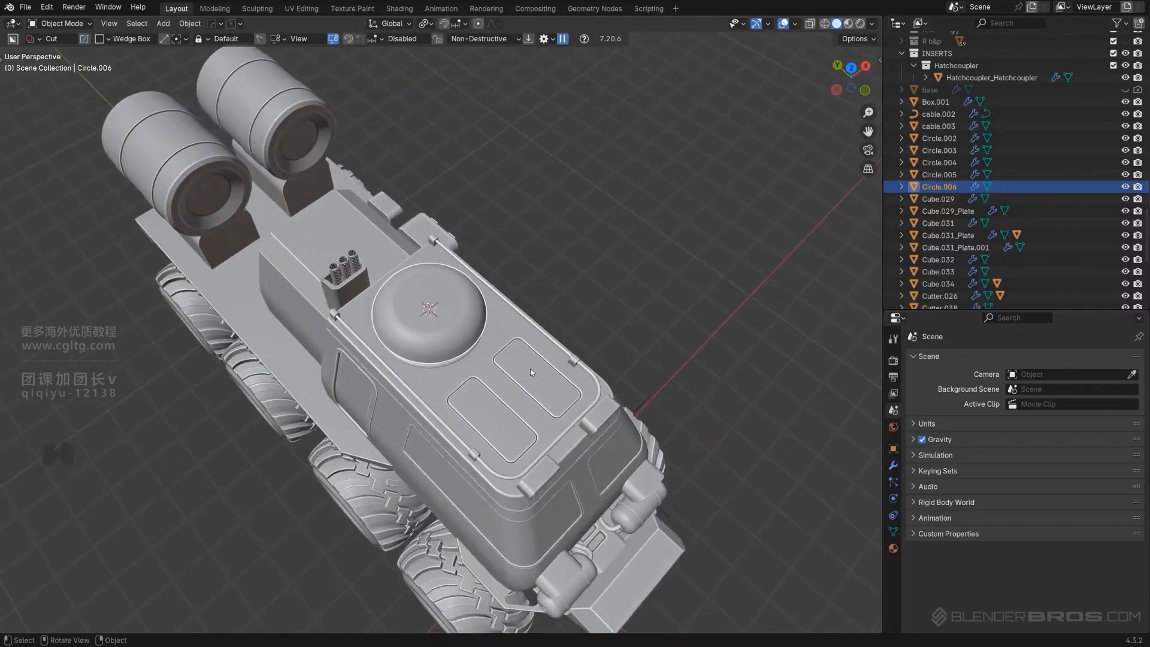
scroll(533, 365, up, 4)
key(s)
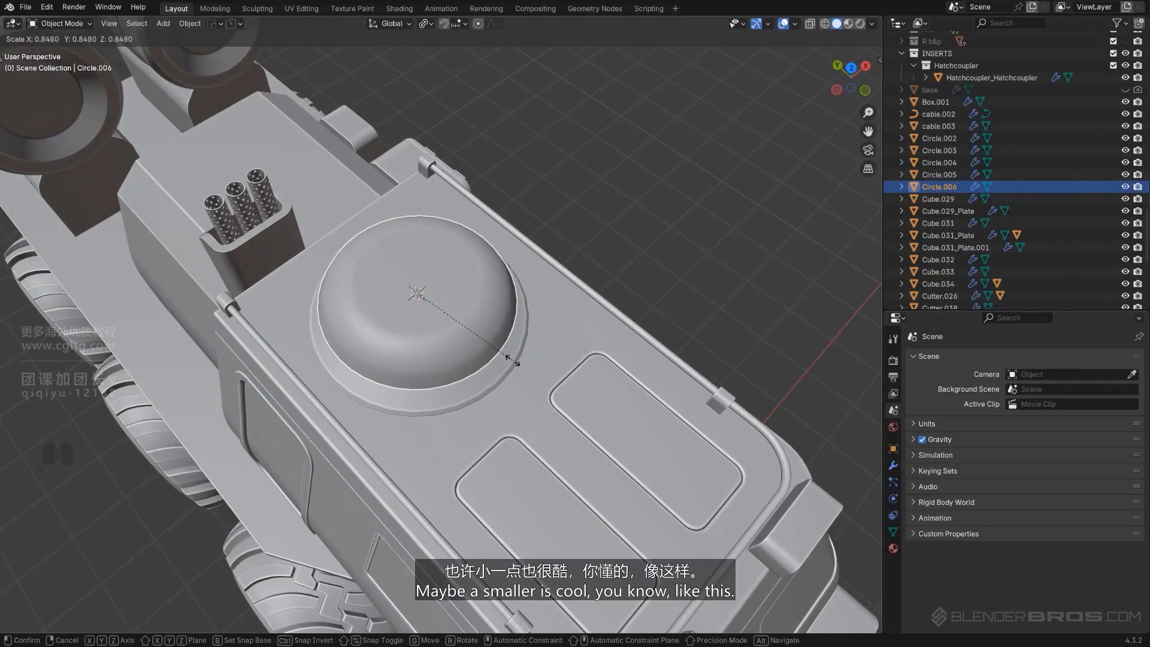
click(511, 359)
Lower the cap along Z by about 0.058 m onto the hatch
scroll(479, 368, down, 2)
middle_drag(469, 372, 470, 290)
scroll(527, 293, up, 3)
scroll(470, 290, up, 2)
key(g)
key(z)
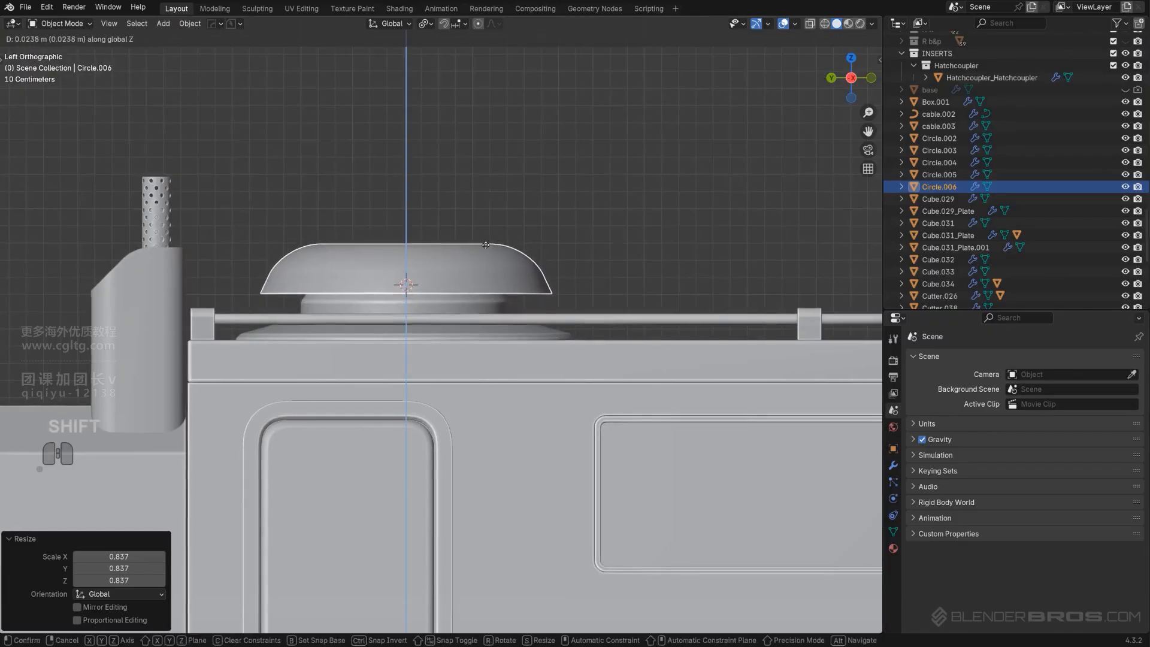
click(463, 384)
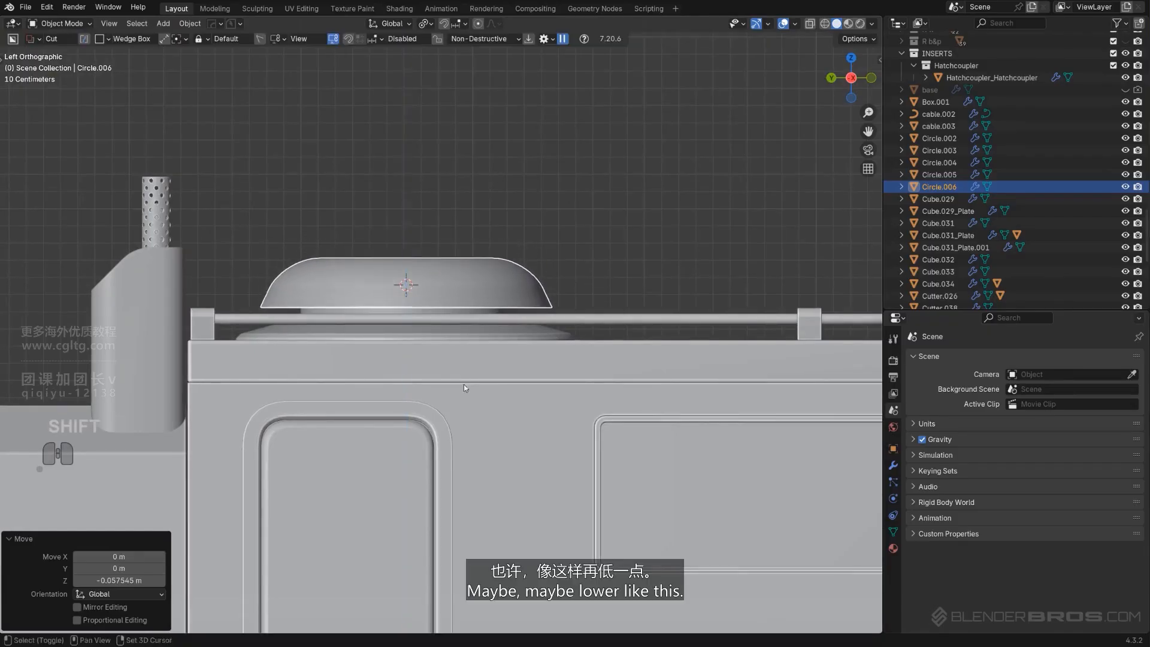
Select the hatch plate and place a Flange_Cap KitOps insert on it from the Hard Ops asset loader
middle_drag(464, 385, 473, 289)
scroll(474, 289, down, 1)
scroll(473, 289, up, 3)
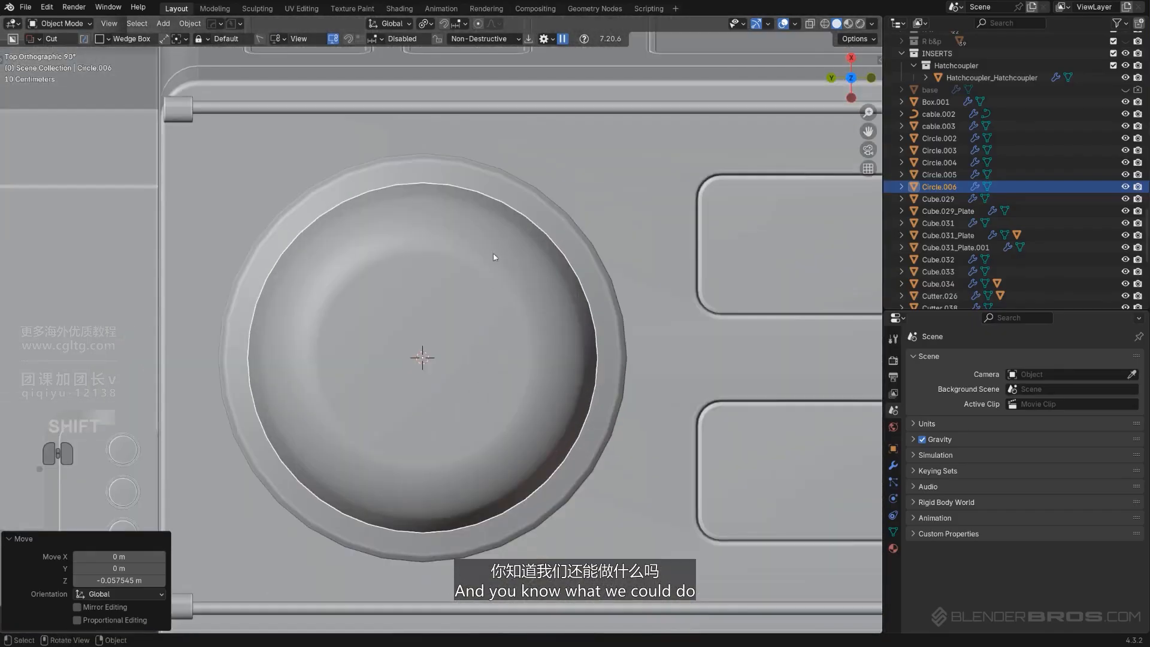
click(541, 218)
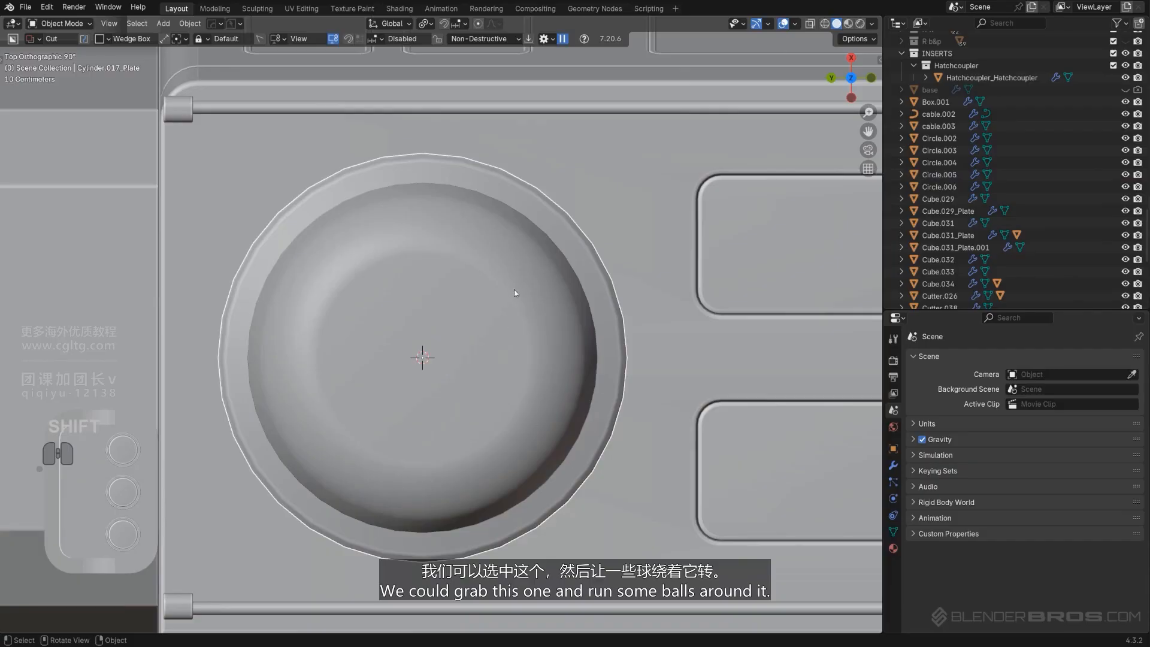
key(q)
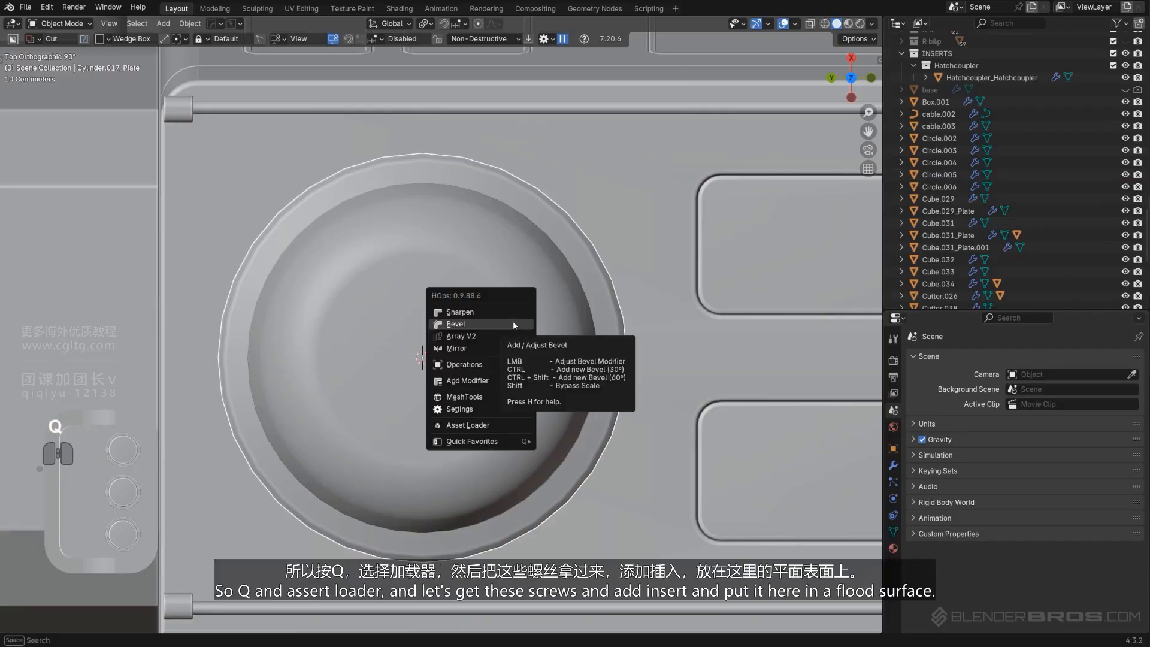
click(480, 425)
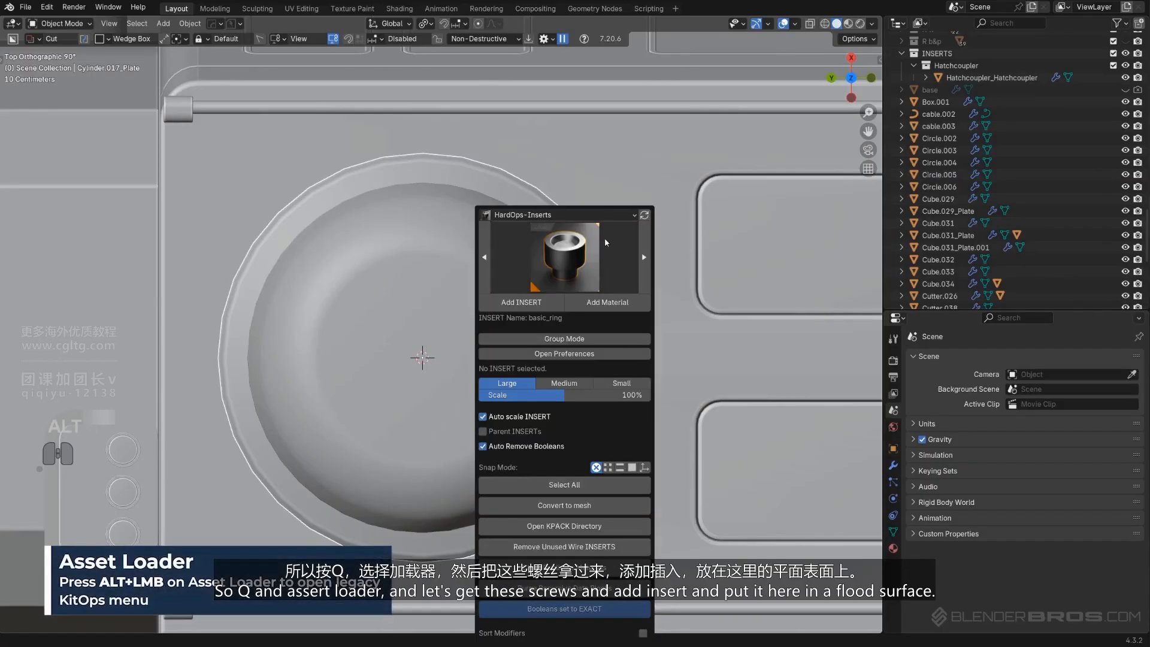
click(532, 266)
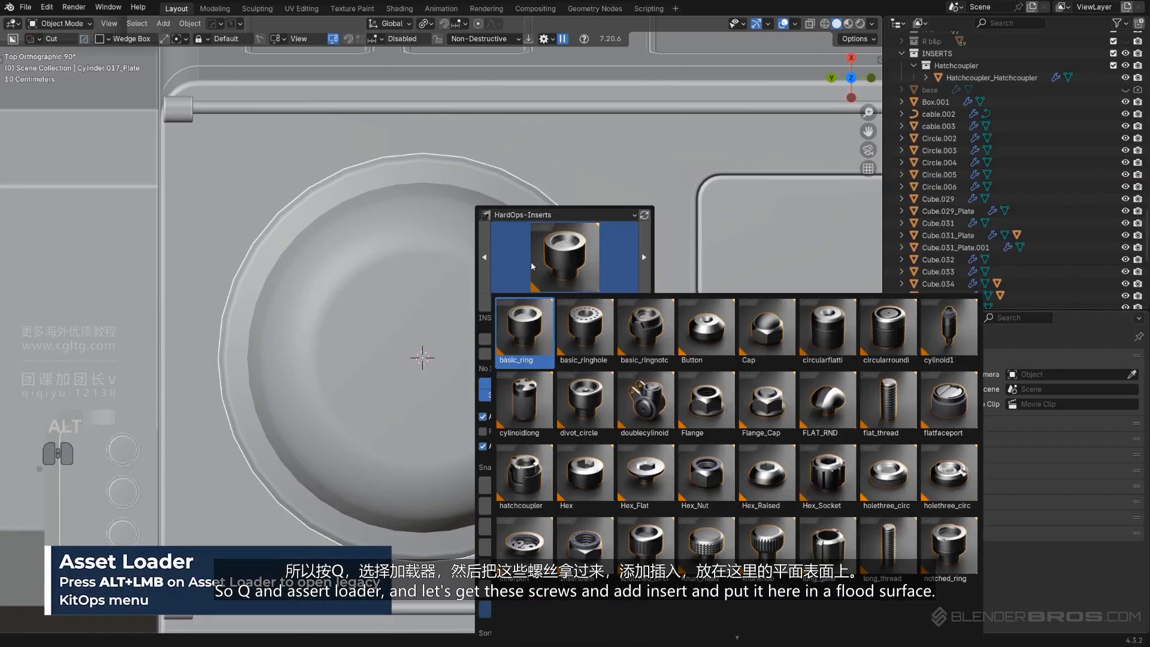
click(773, 405)
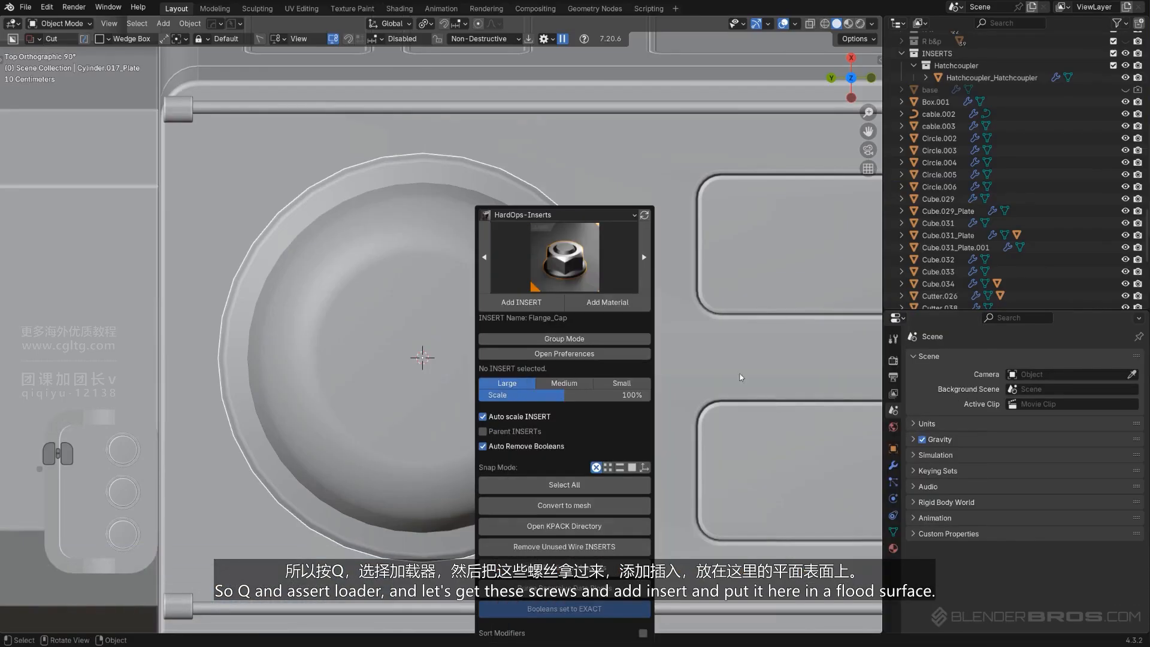
click(530, 307)
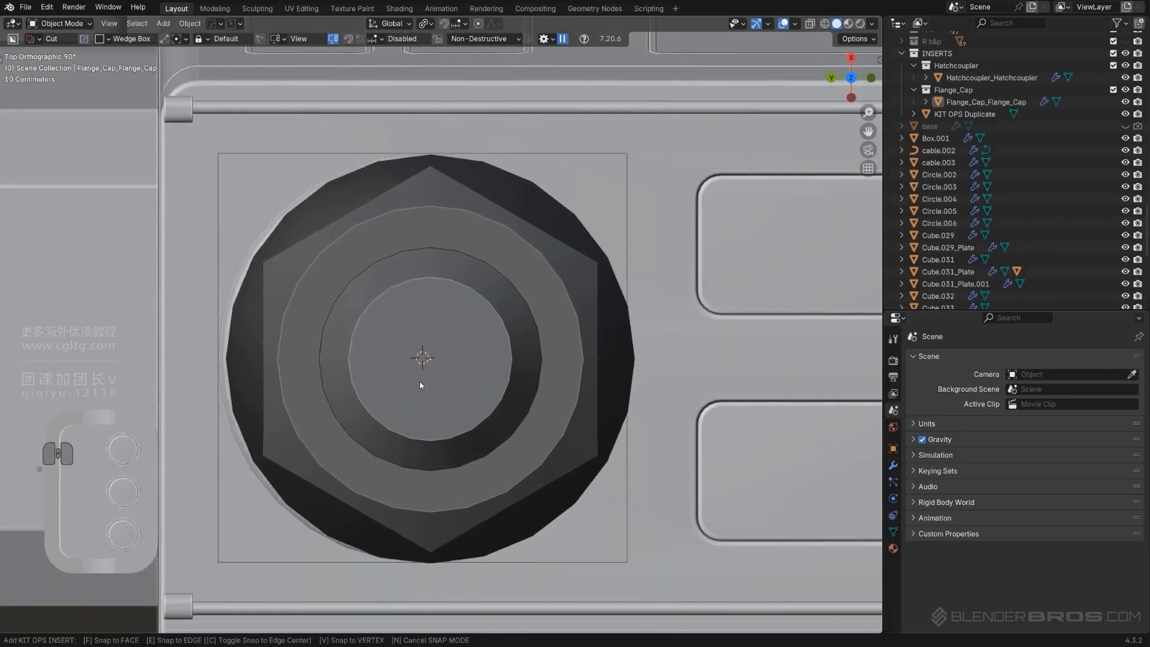
click(421, 370)
Scale the flange cap insert to 0.146 and move it along X onto the hatch rim
scroll(512, 358, down, 4)
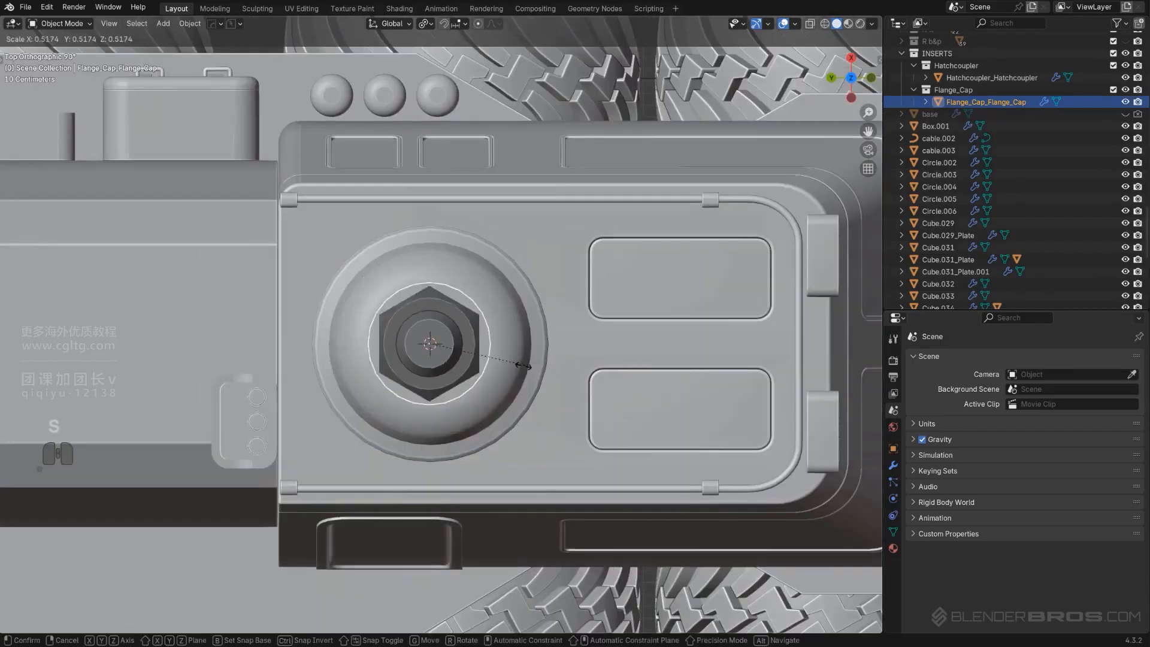
key(s)
click(454, 357)
scroll(455, 357, up, 4)
key(g)
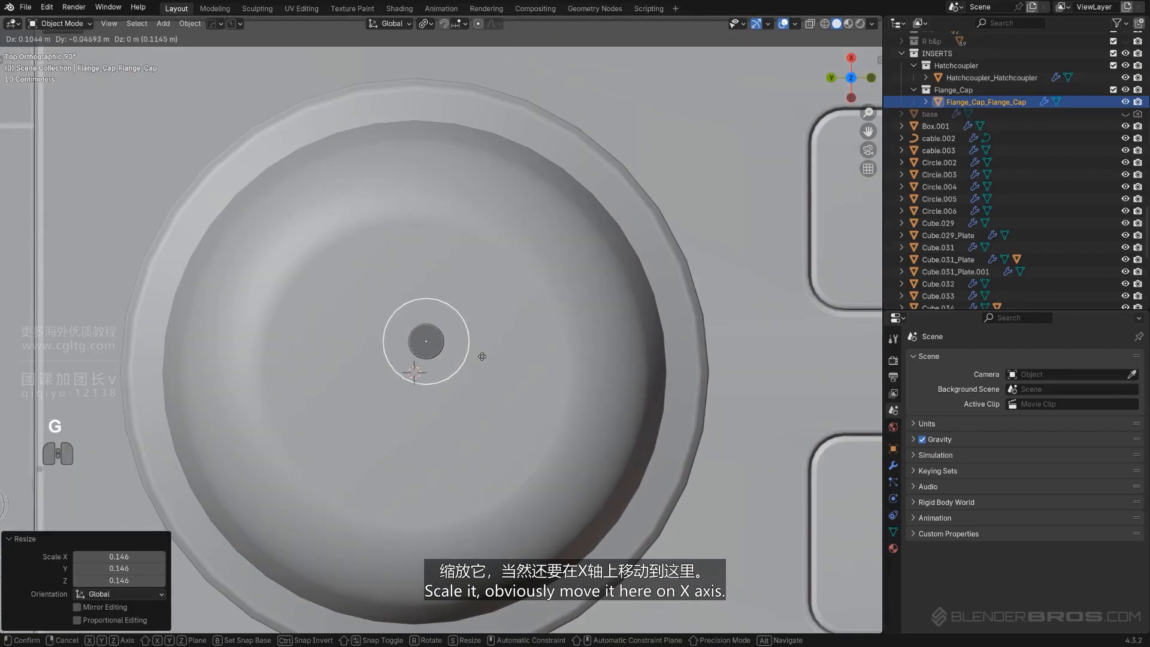
key(y)
key(x)
click(480, 127)
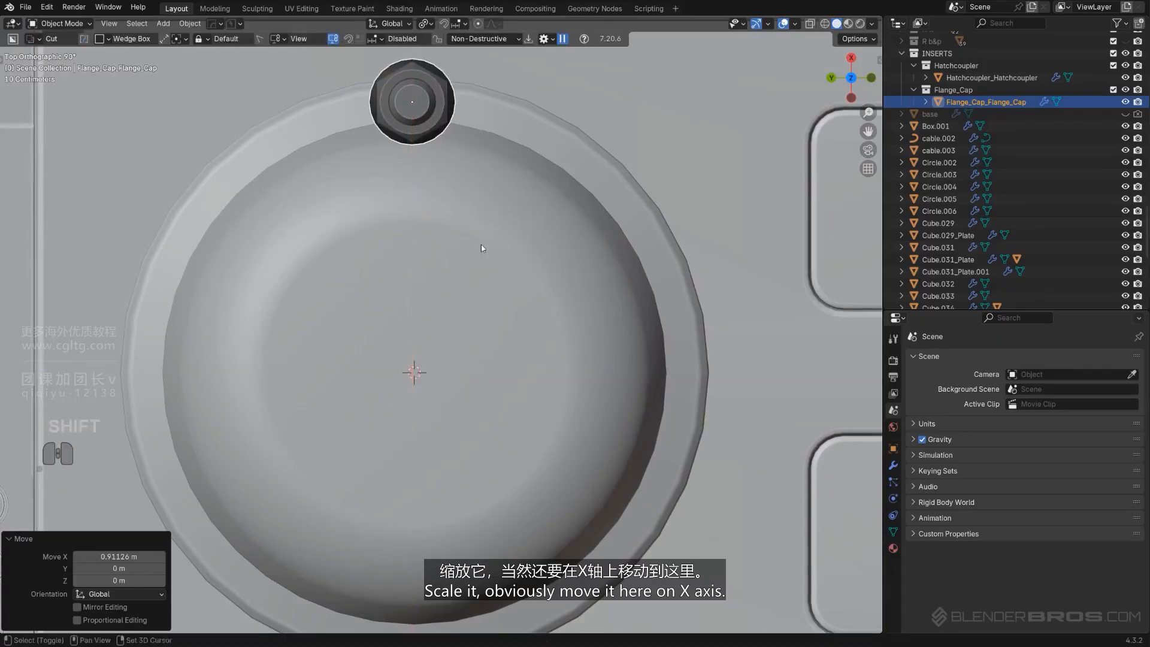
Scale the flange cap by 0.426 and nudge it along X toward the rim
shift+middle_drag(481, 249, 508, 383)
key(s)
click(547, 276)
scroll(543, 279, up, 2)
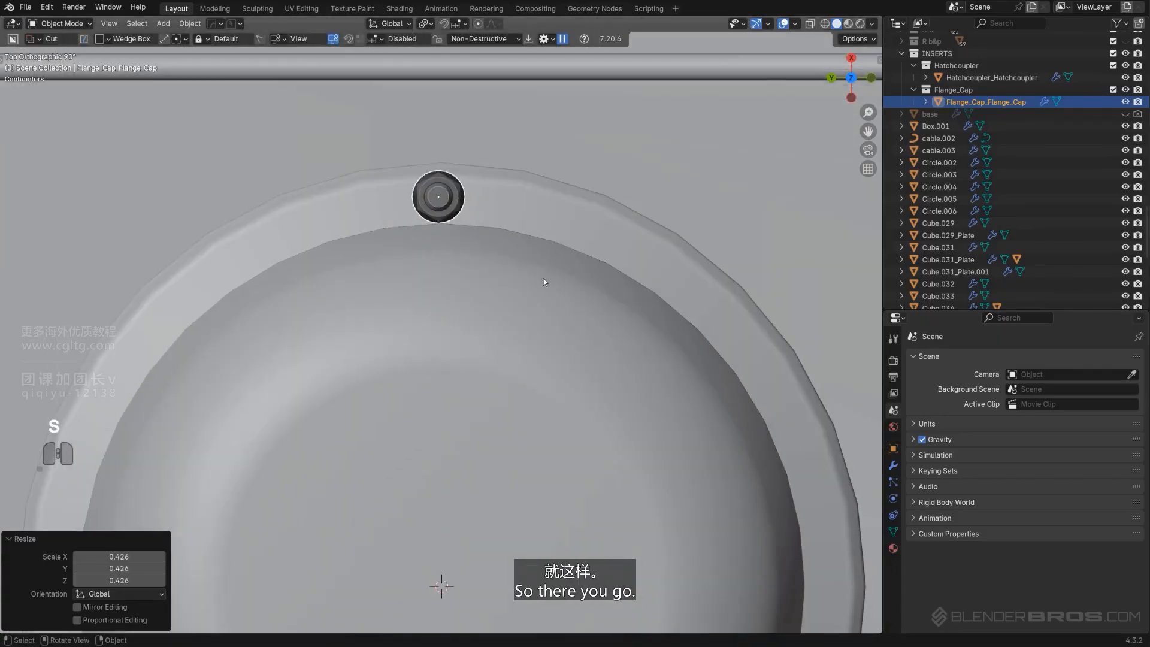
key(g)
key(x)
click(548, 293)
Scale the flange cap by 0.672 and nudge it slightly along X
key(s)
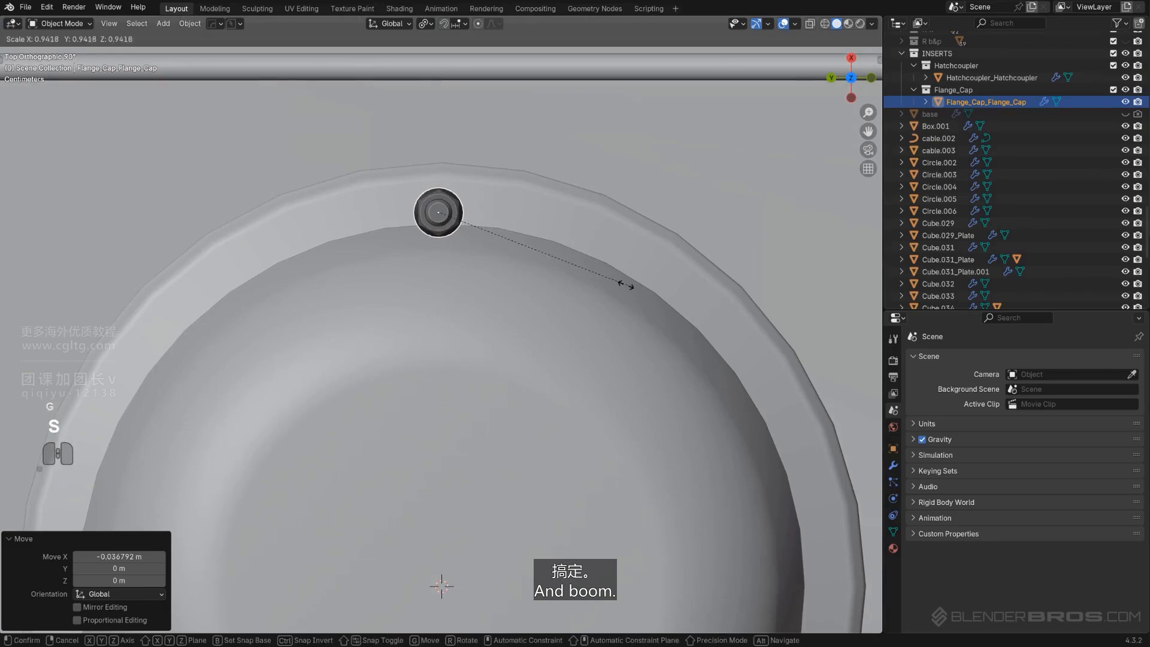
click(569, 272)
key(g)
key(x)
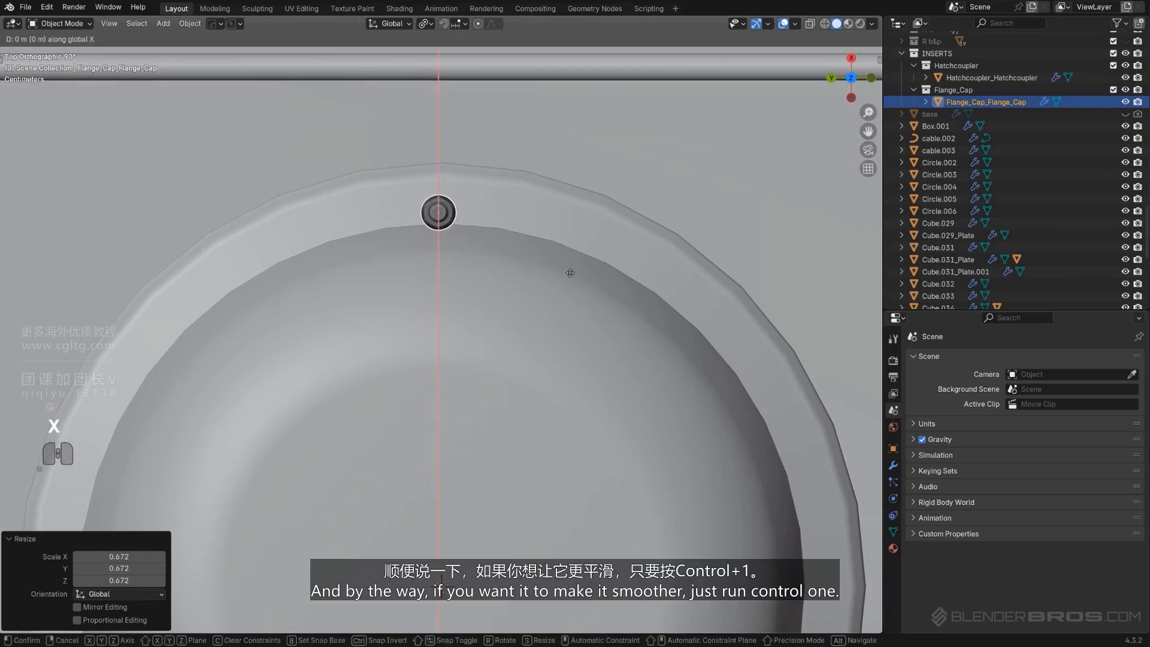
click(571, 271)
Select the hatch plate and set its subdivision level to 1 to smooth it
scroll(578, 271, down, 3)
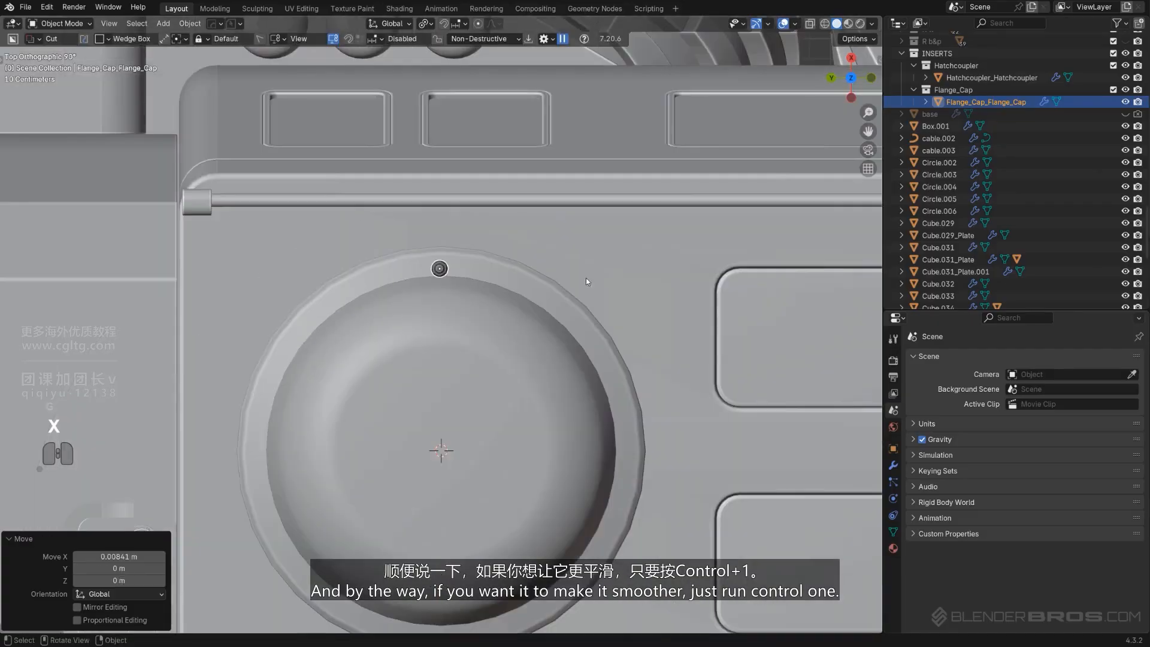
click(557, 305)
scroll(558, 294, up, 4)
key(ctrl+1)
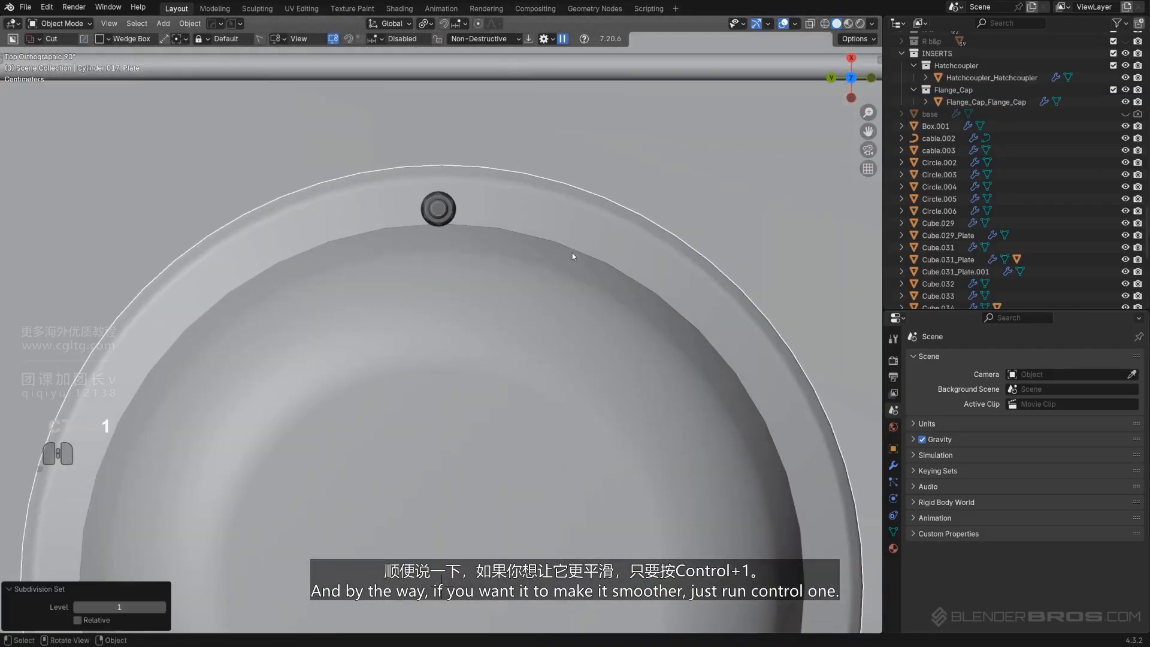
Select the flange cap and remove both of its material slots
click(439, 210)
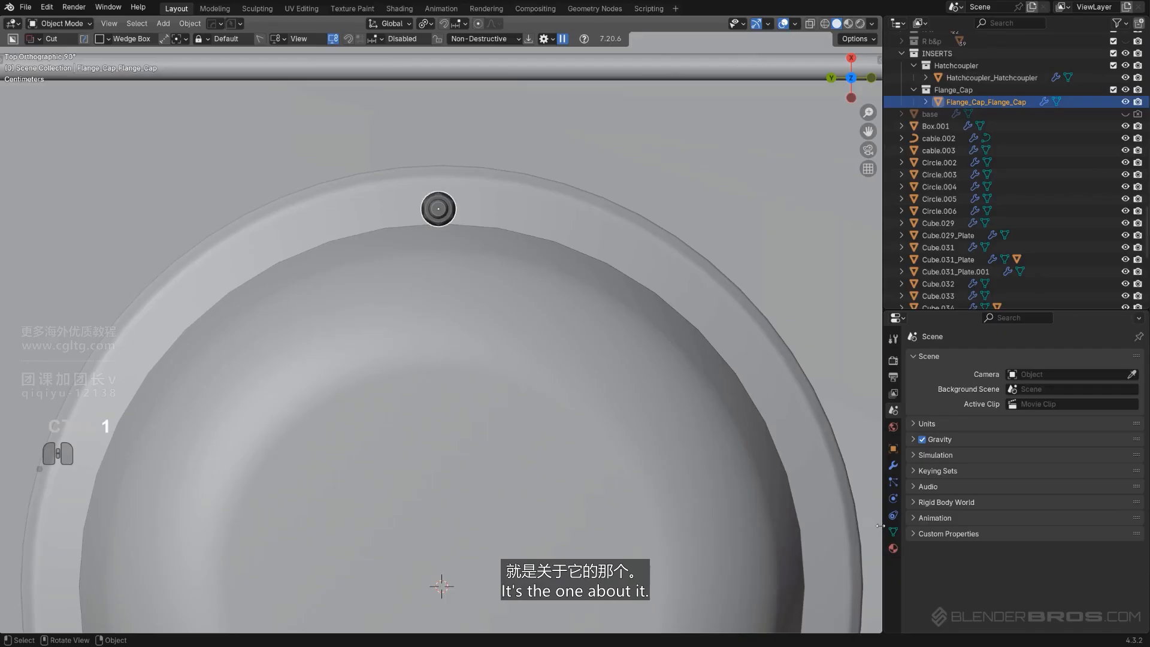
click(892, 548)
click(1138, 371)
click(1138, 370)
click(1138, 370)
click(1138, 371)
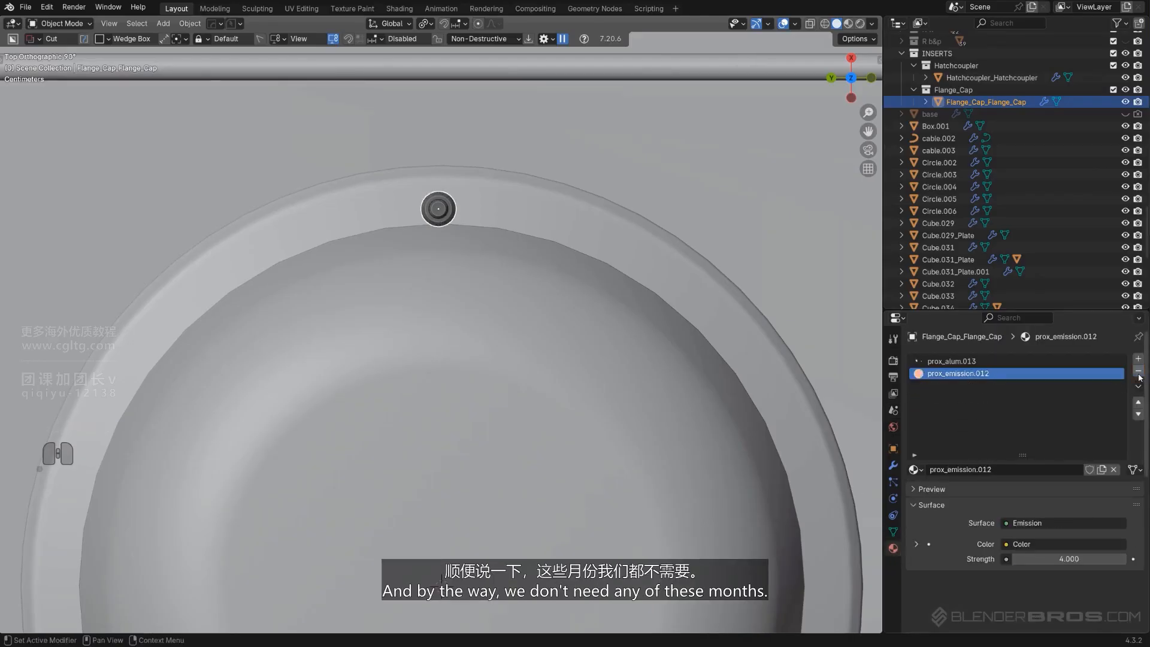
click(1138, 371)
click(1138, 371)
Purge the file's unused data from the outliner's Unused Data view and restore the View Layer display
click(919, 23)
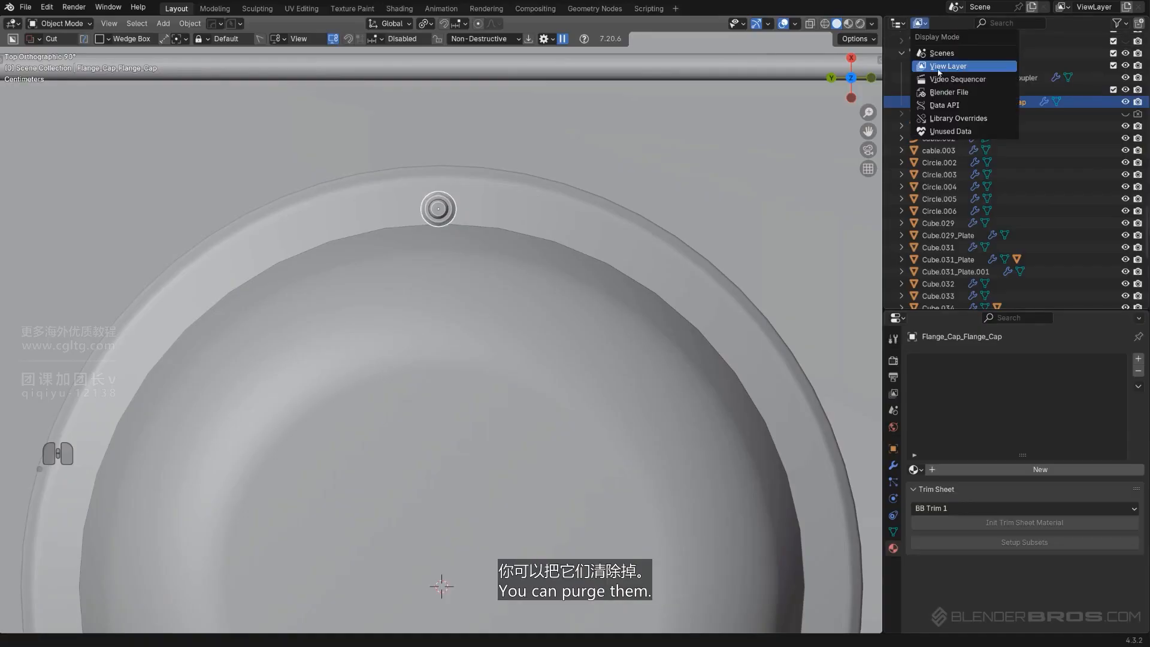
click(950, 131)
drag(882, 121, 811, 117)
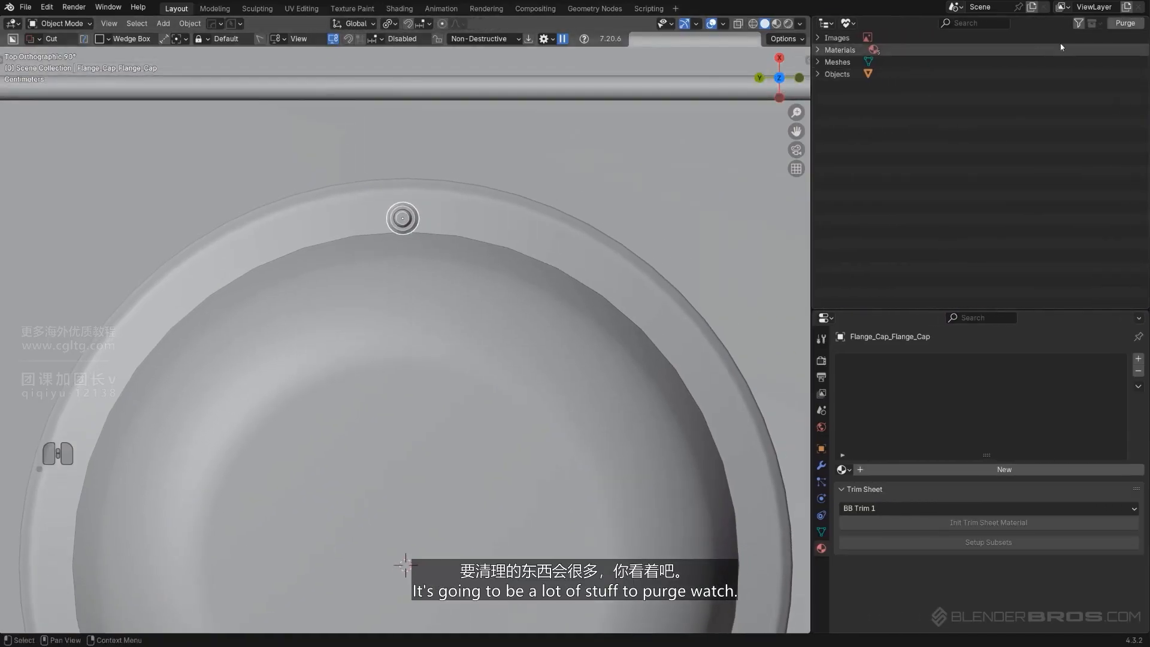
click(1124, 24)
click(1009, 111)
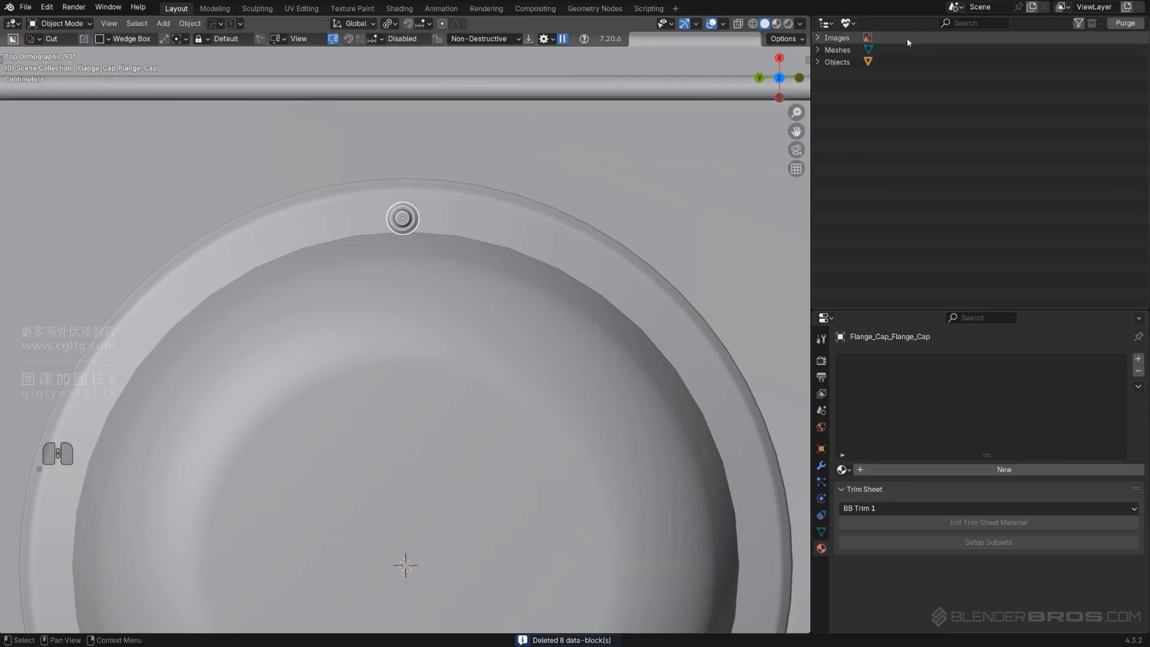
click(848, 23)
click(857, 67)
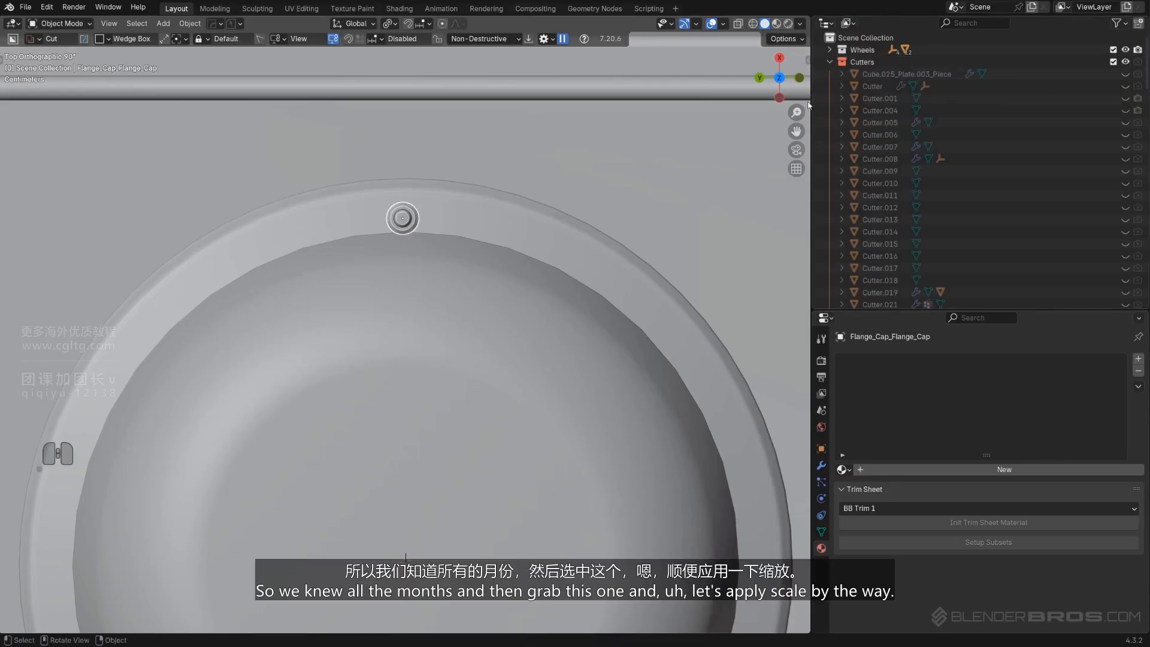
drag(809, 102, 882, 123)
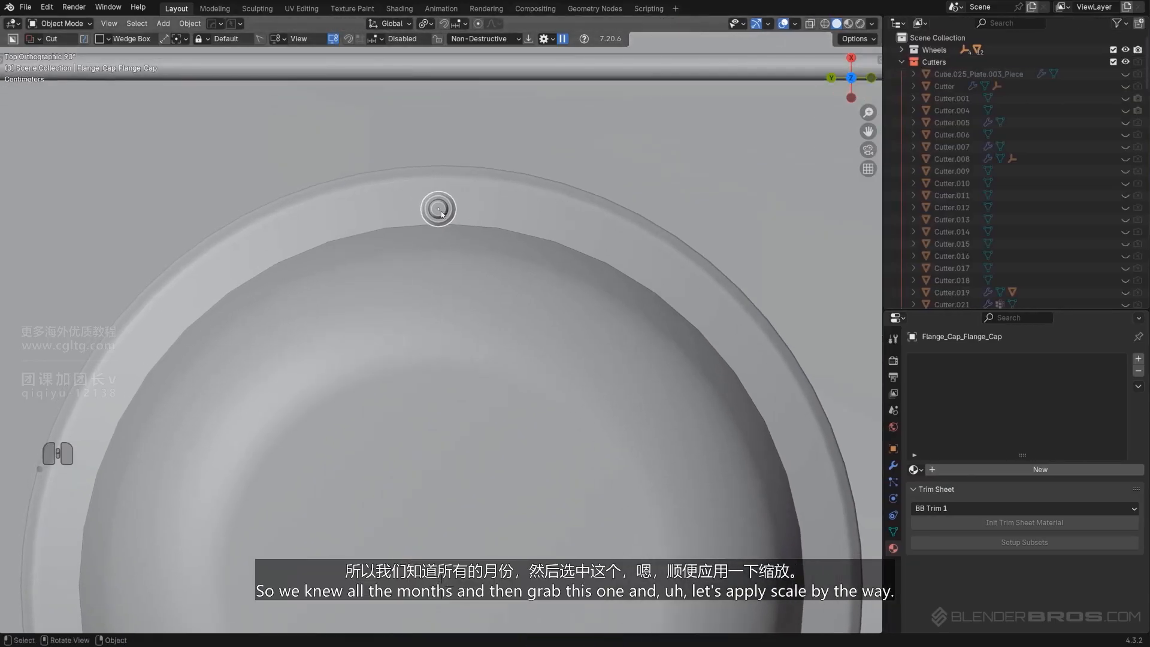
Apply the flange cap's scale
scroll(440, 213, down, 7)
scroll(450, 259, up, 2)
key(q)
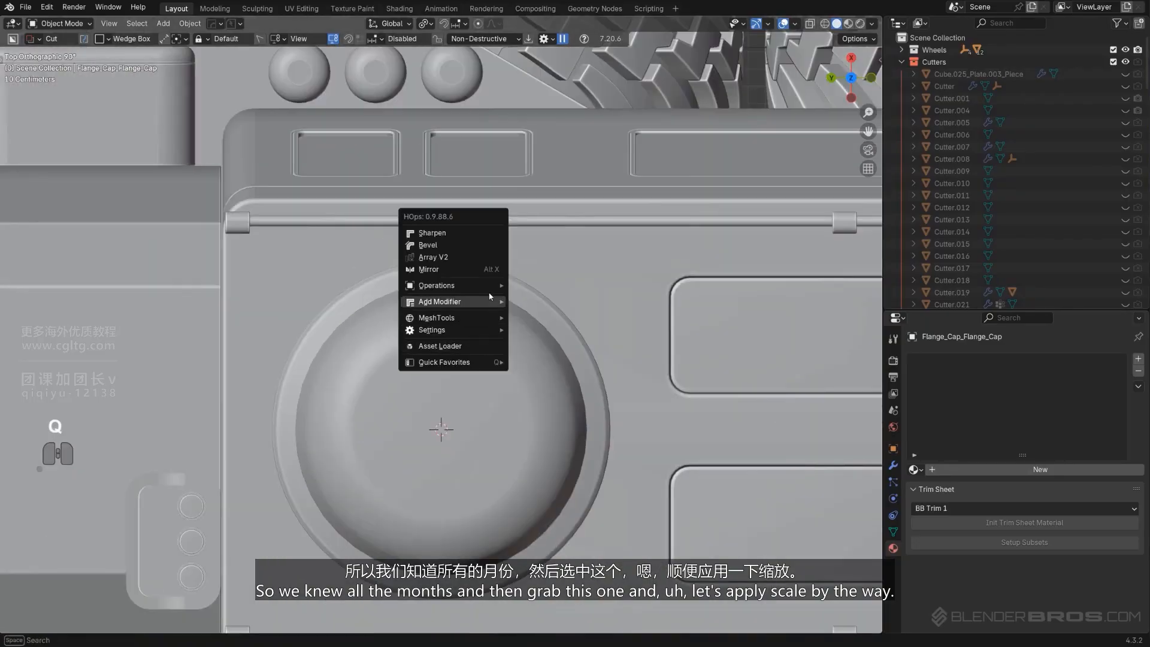
mouse_move(492, 303)
key(ctrl+a)
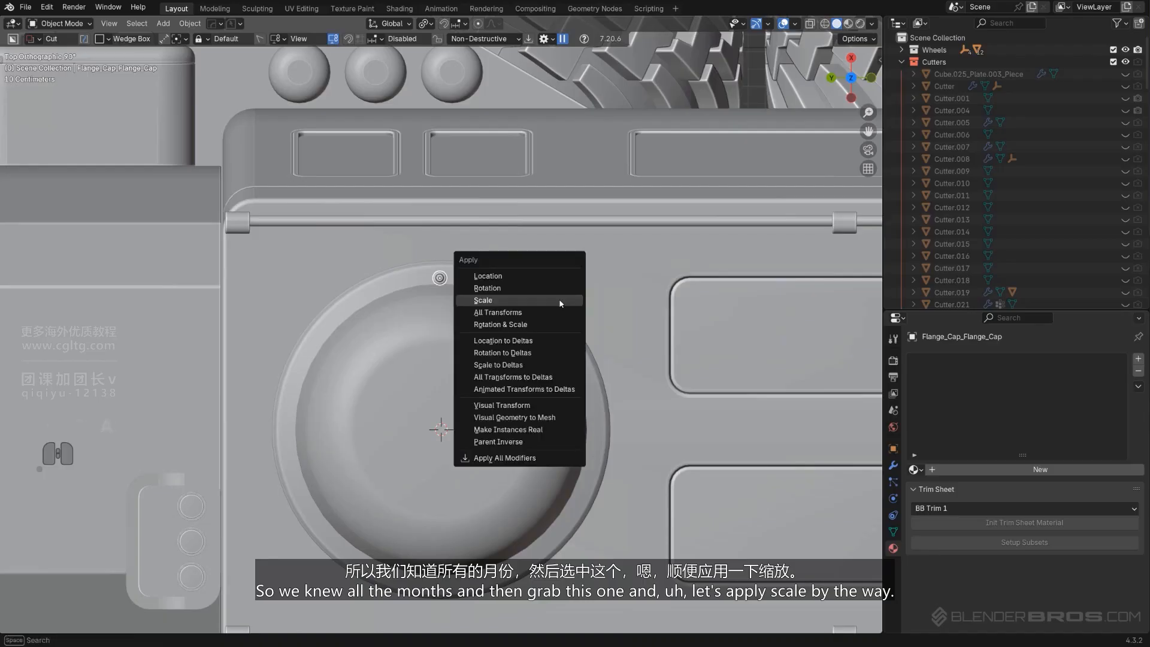
click(561, 301)
Radial-array the flange cap bolt into 8 copies around the 3D cursor on the hatch with Hard Ops
key(q)
mouse_move(552, 284)
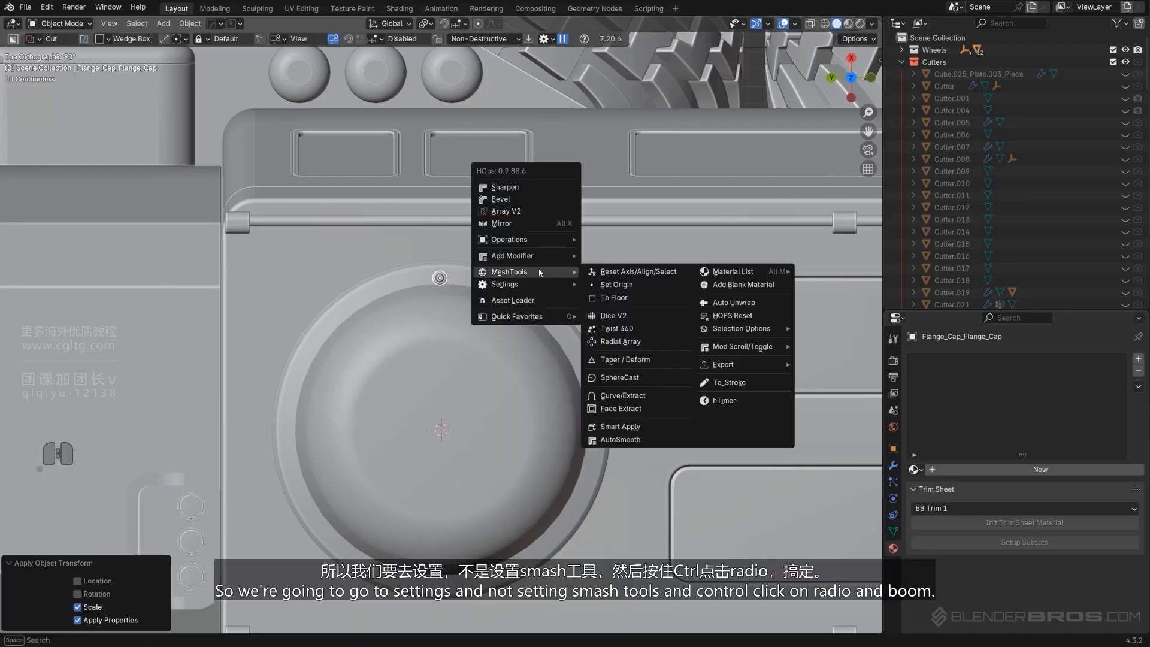
ctrl+click(621, 342)
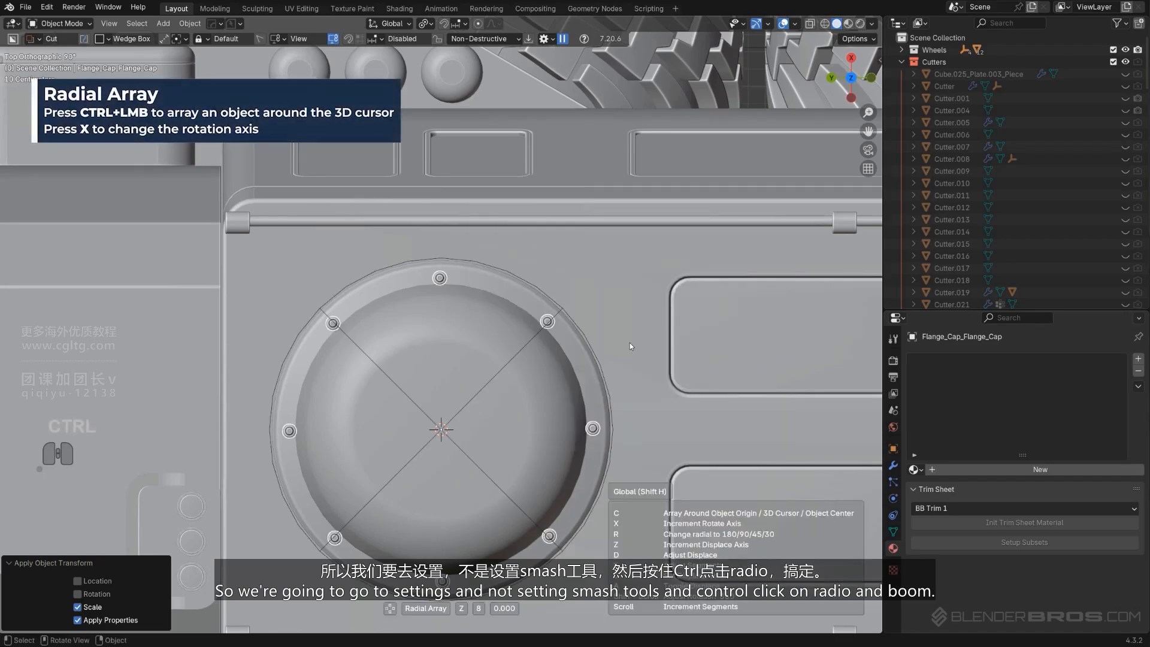
click(630, 343)
click(599, 338)
scroll(599, 338, down, 3)
middle_drag(598, 339, 544, 264)
key(KP_5)
scroll(514, 268, up, 3)
scroll(543, 265, up, 2)
click(592, 436)
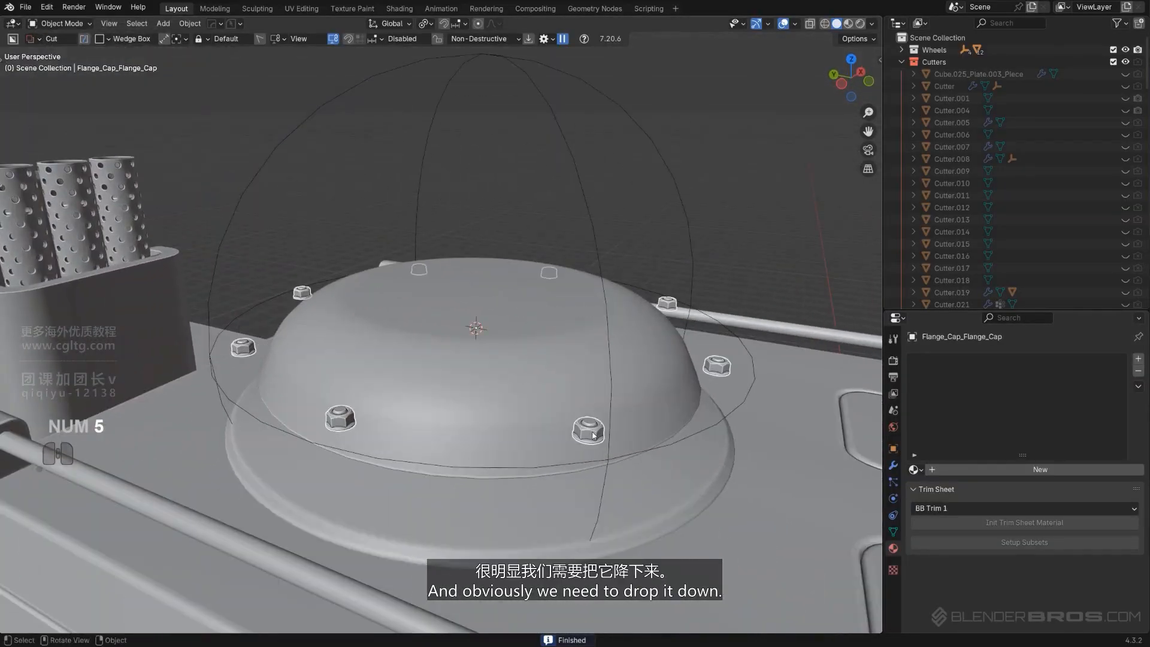
Lower the bolt array about 0.28 m along Z onto the hatch flange
key(g)
key(z)
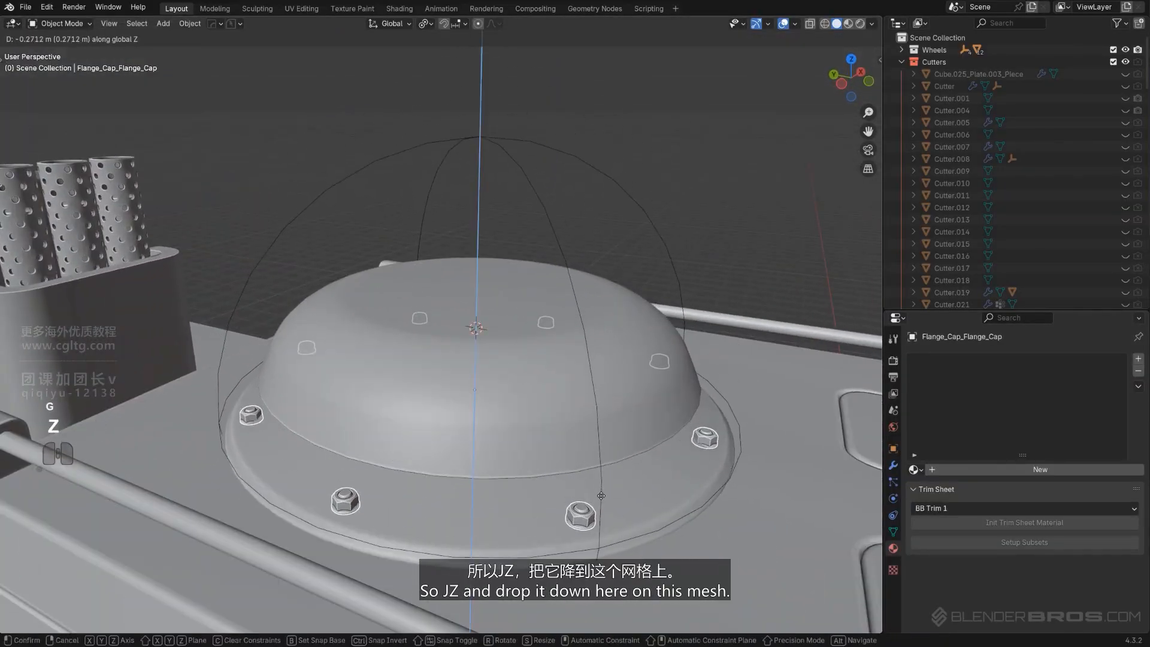
click(603, 522)
middle_drag(606, 507, 489, 468)
scroll(494, 482, up, 2)
shift+middle_drag(488, 467, 449, 483)
scroll(449, 483, up, 1)
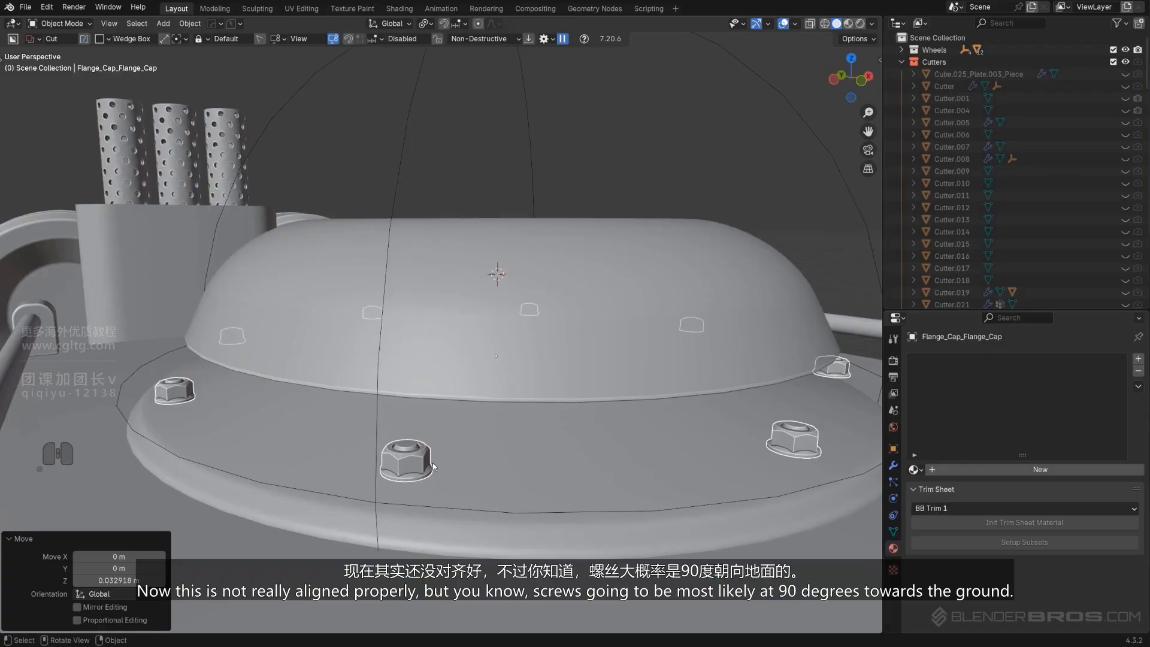
Isolate the bolt in local view, enter edit mode and reveal all its hidden geometry
middle_drag(432, 462, 429, 361)
key(slash)
scroll(376, 432, up, 3)
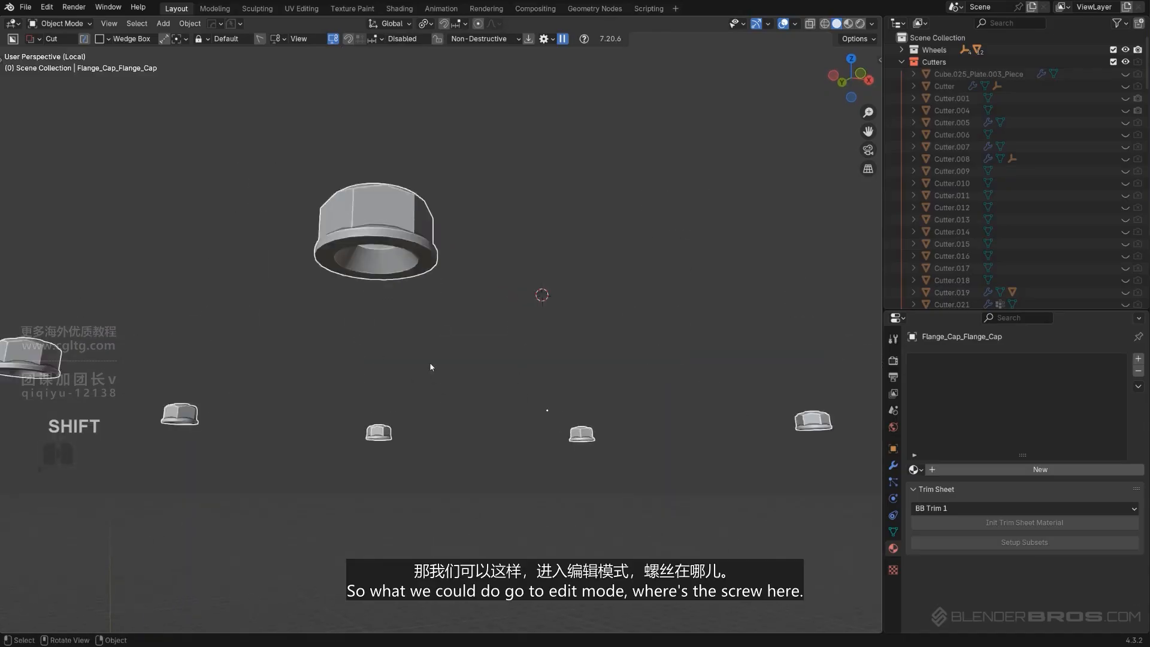
key(Tab)
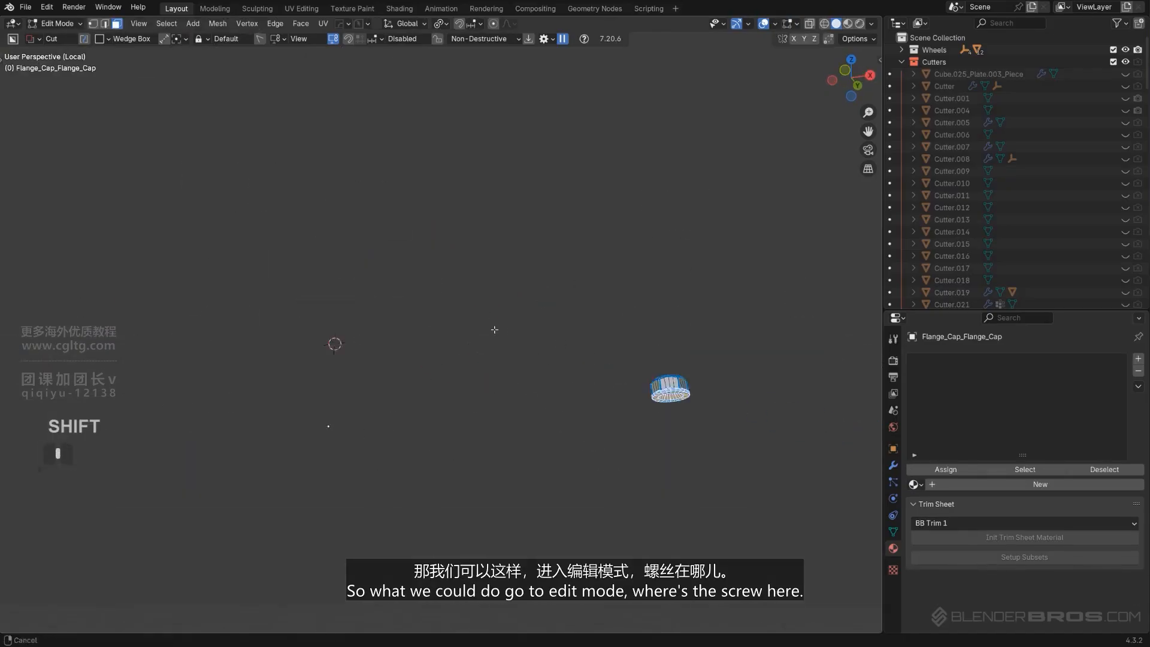
scroll(634, 351, up, 2)
shift+middle_drag(635, 351, 434, 323)
key(a)
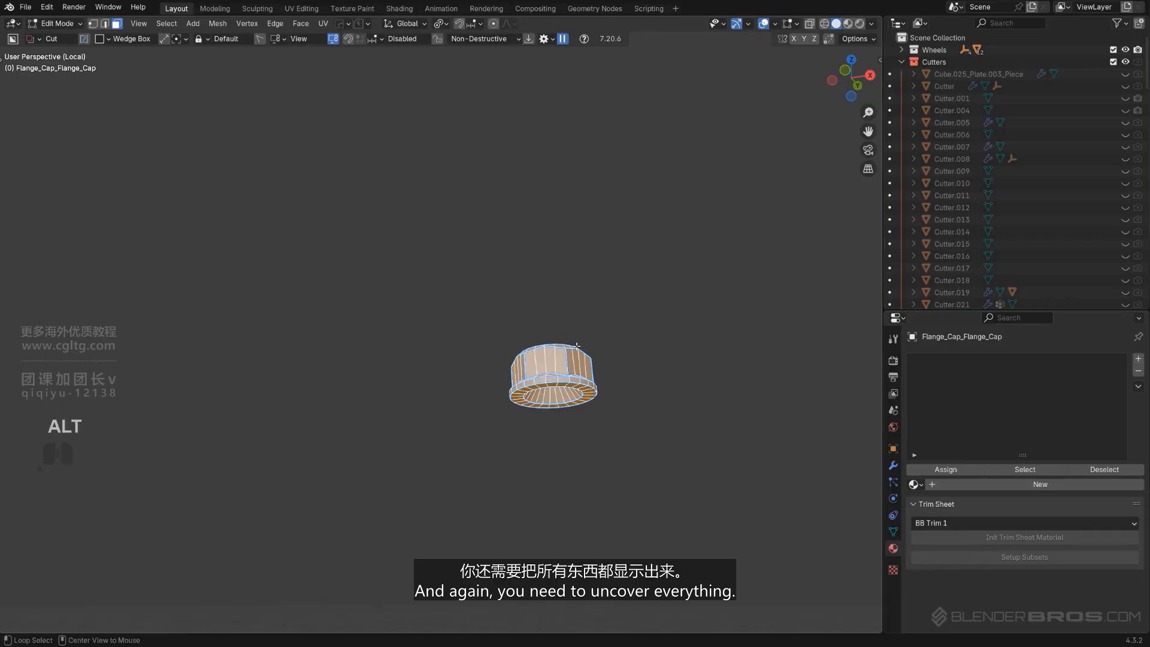
key(alt+h)
middle_drag(575, 345, 612, 445)
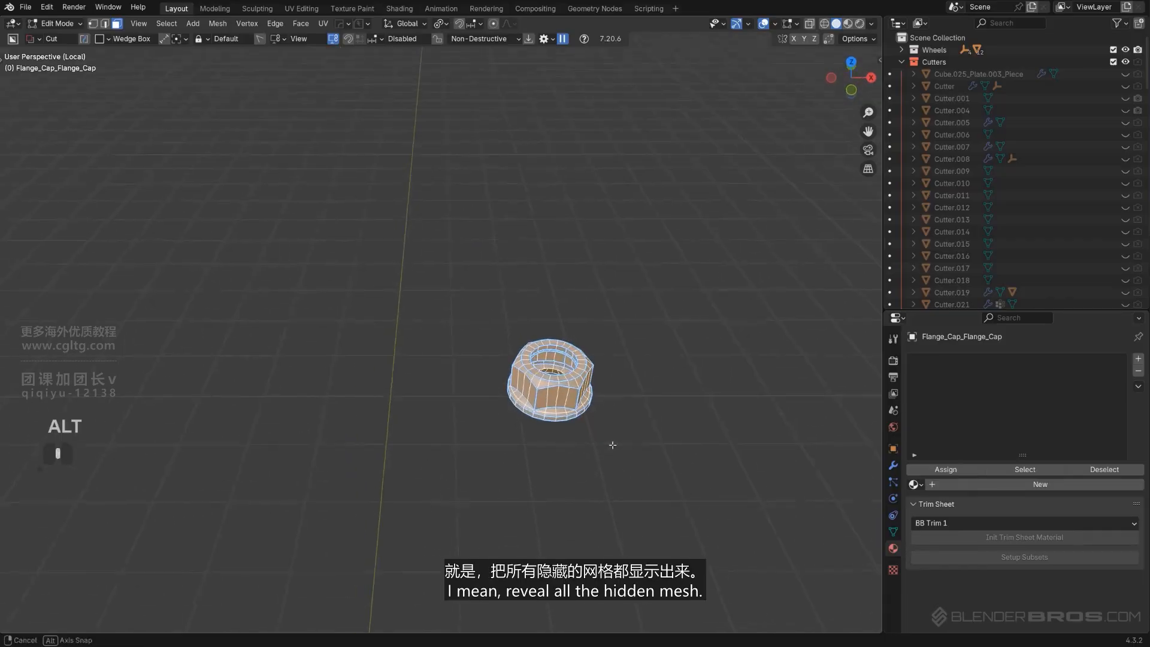
middle_drag(593, 345, 617, 348)
key(alt+h)
Extrude the bolt's bottom ring downward, then return to object mode and leave local view
alt+click(634, 408)
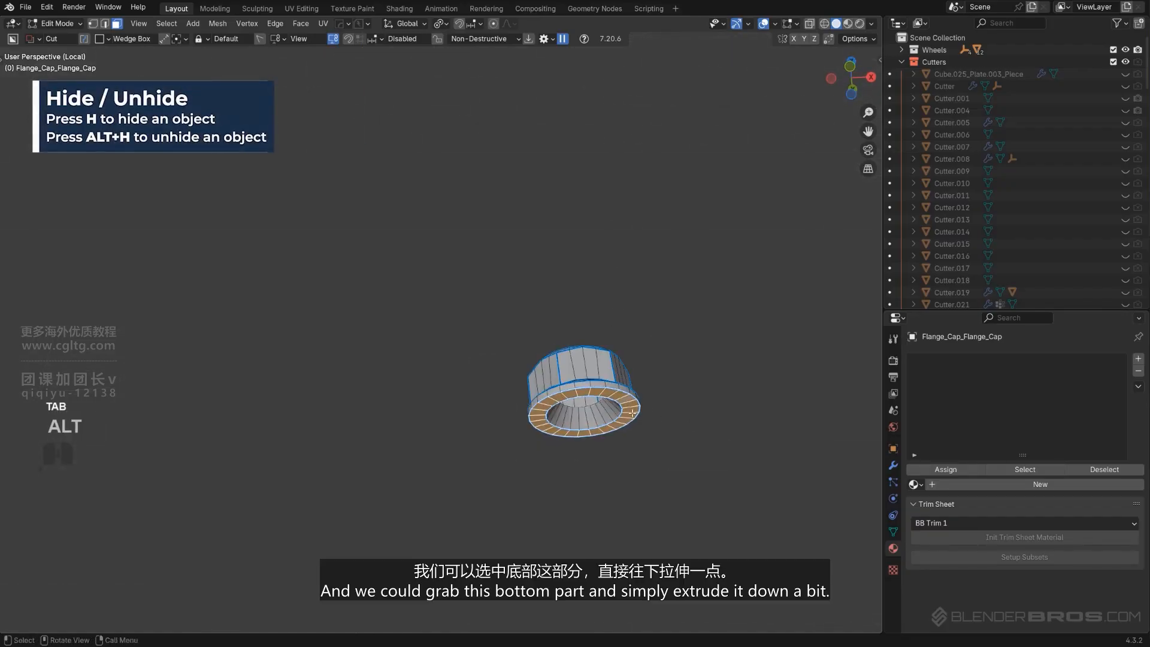
key(e)
click(638, 247)
key(Tab)
key(KP_Divide)
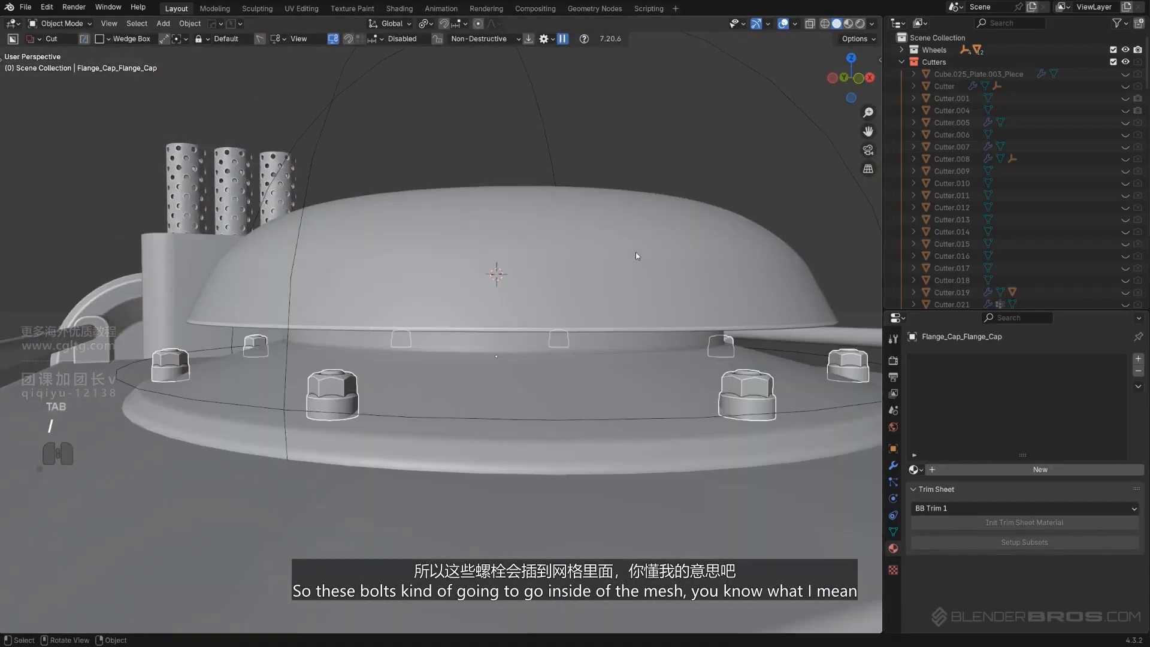
Move the bolts slightly down along Z, about 0.014 m, so they sink into the flange
middle_drag(372, 389, 479, 361)
scroll(262, 454, up, 2)
scroll(479, 361, up, 1)
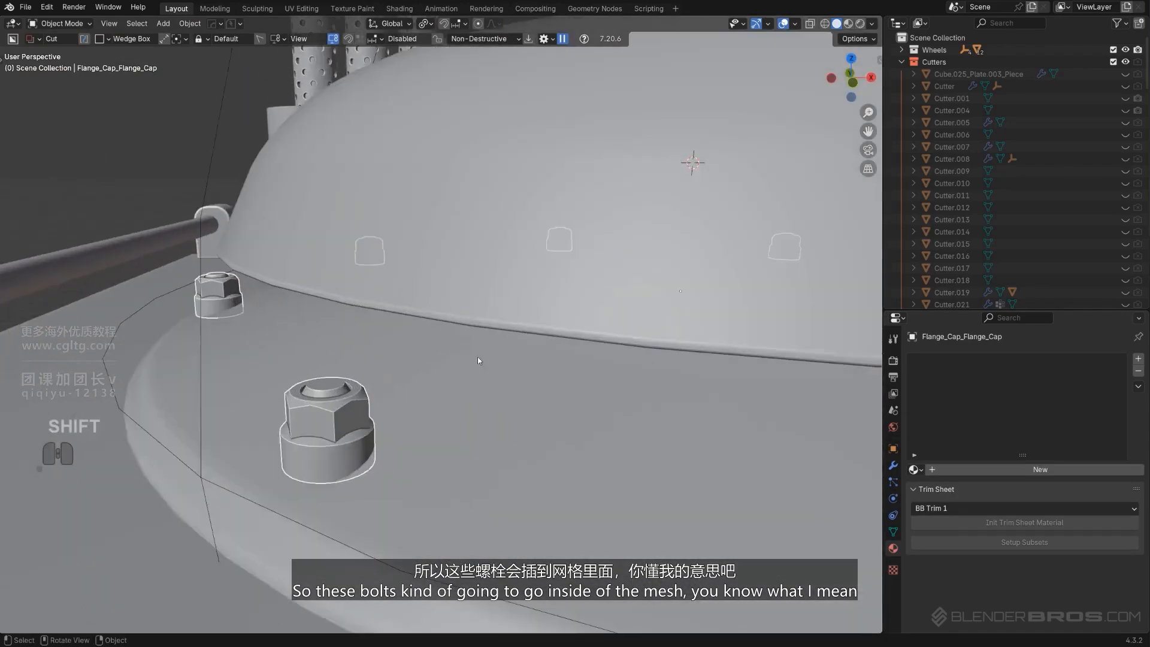
scroll(478, 360, up, 1)
key(g)
key(z)
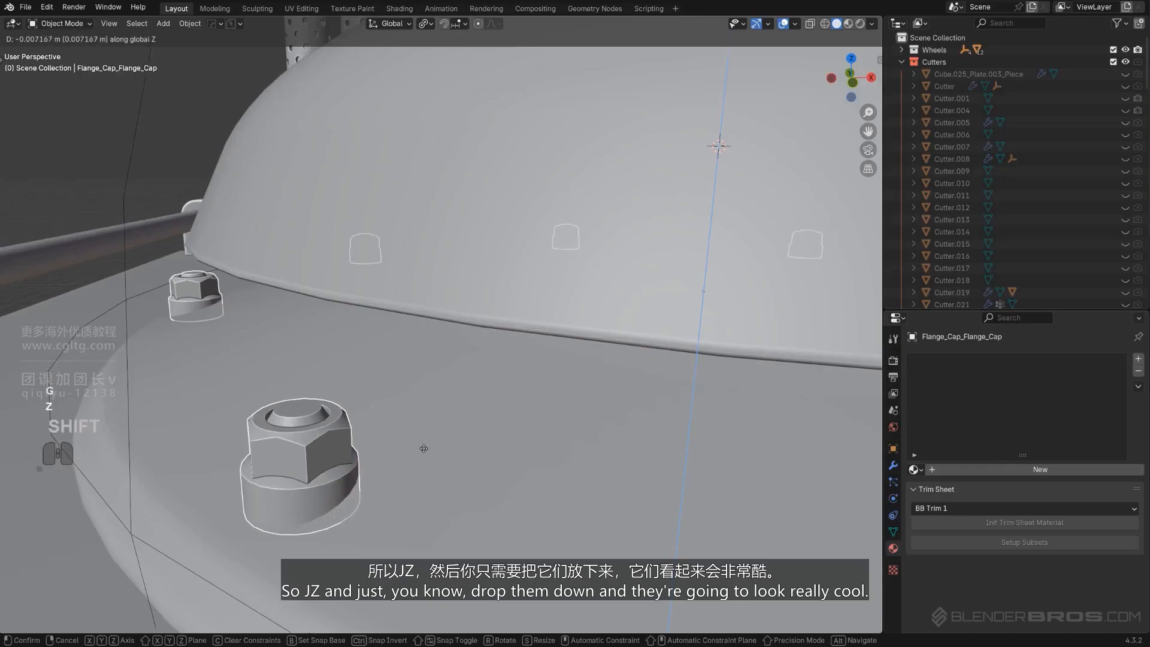
click(424, 457)
key(g)
key(z)
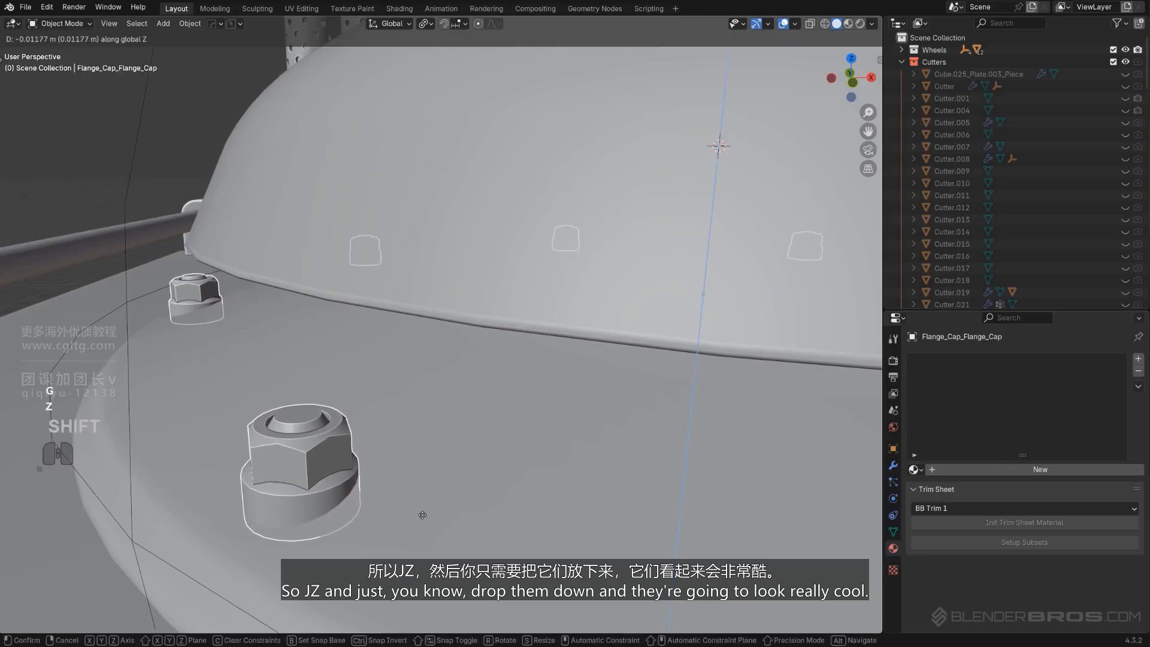
click(422, 529)
middle_drag(422, 529, 343, 442)
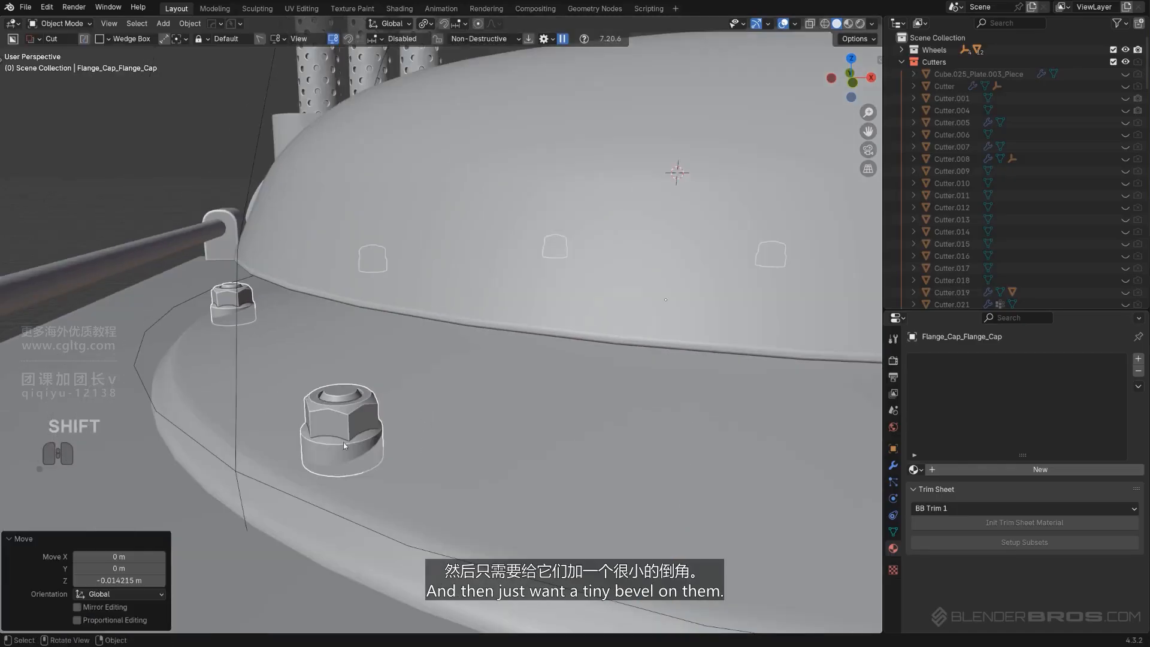
Add a 30° Hard Ops bevel to the bolts
key(q)
click(329, 360)
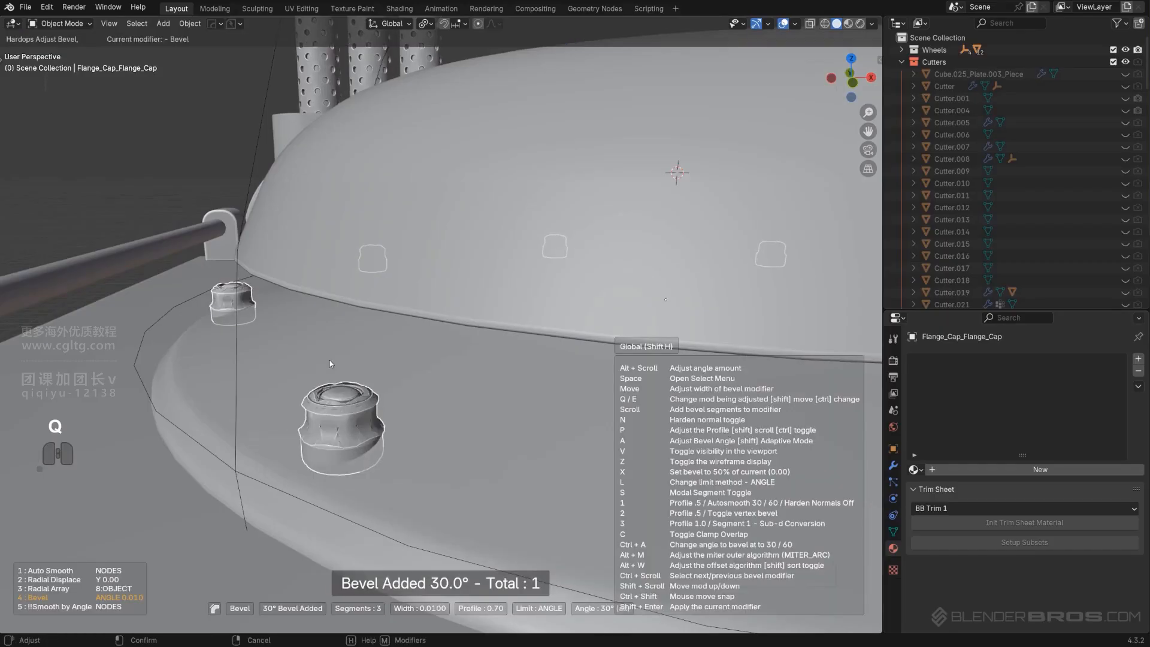
click(344, 365)
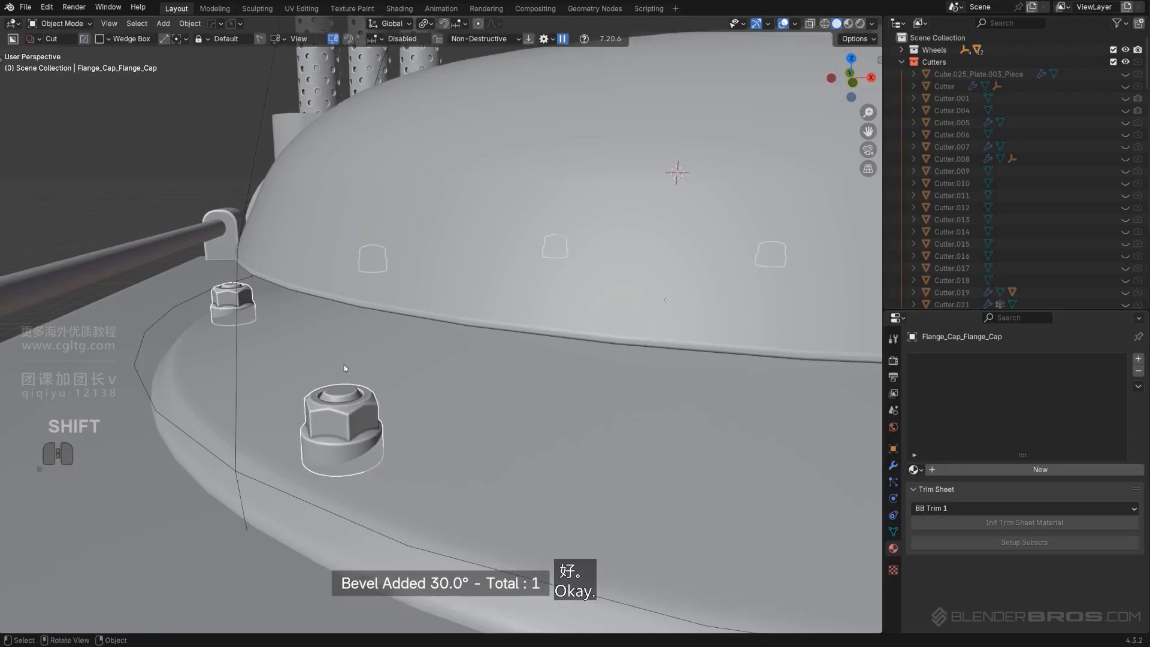
Move the radial array empty into the Cutters collection
scroll(346, 365, down, 8)
click(660, 233)
mouse_move(660, 234)
middle_down()
mouse_move(591, 317)
mouse_move(634, 337)
mouse_move(556, 275)
middle_up()
click(544, 254)
key(m)
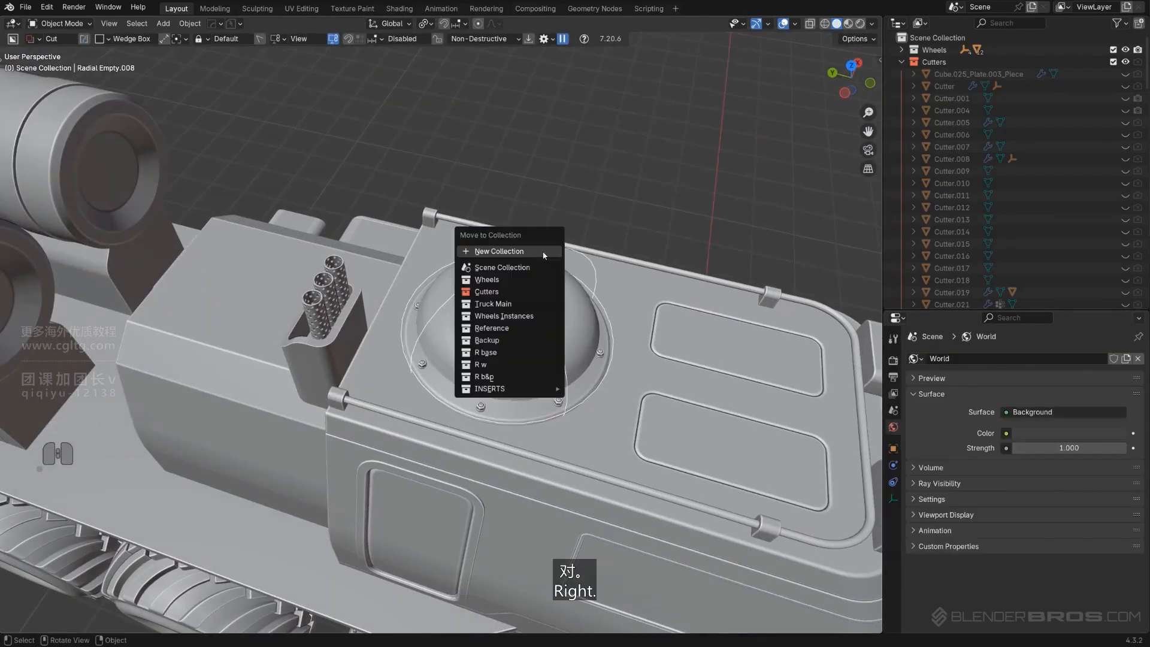
click(533, 291)
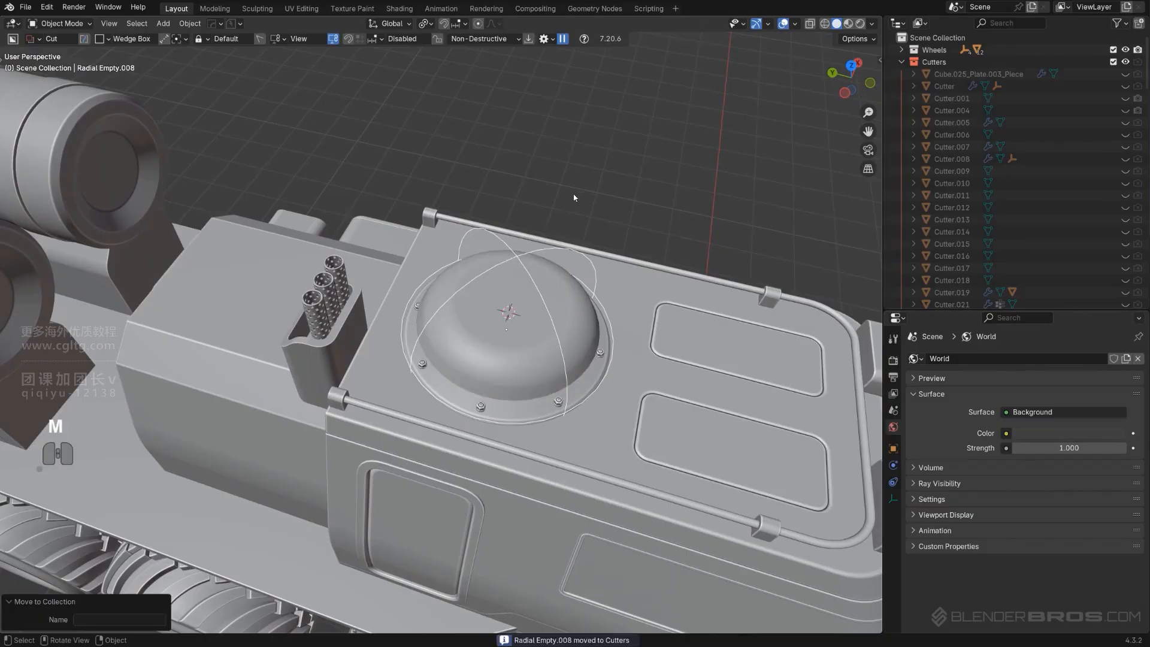
Select the roof plate and Smart Apply its modifiers with Hard Ops
middle_drag(533, 290, 459, 318)
scroll(531, 330, up, 3)
click(531, 330)
scroll(538, 278, down, 2)
scroll(498, 318, up, 2)
scroll(528, 292, up, 2)
key(Tab)
scroll(528, 292, down, 3)
key(Tab)
scroll(543, 297, down, 3)
scroll(496, 308, up, 3)
key(q)
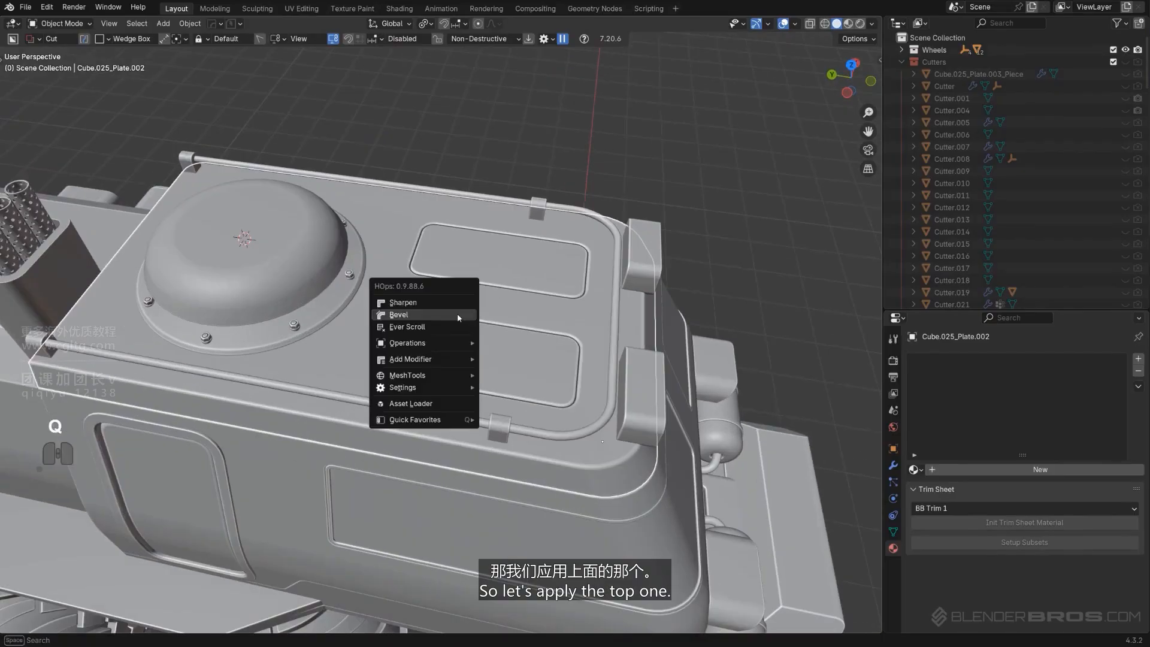
mouse_move(452, 352)
click(542, 445)
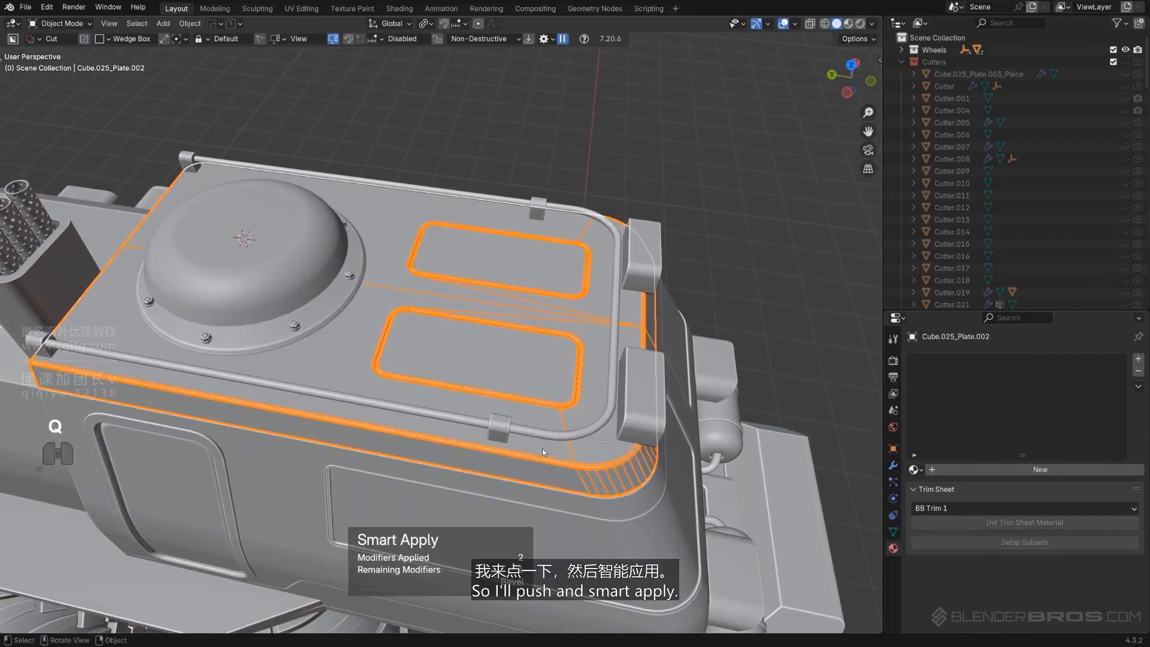
Save the file with PowerSave
click(240, 24)
click(252, 67)
scroll(465, 354, up, 4)
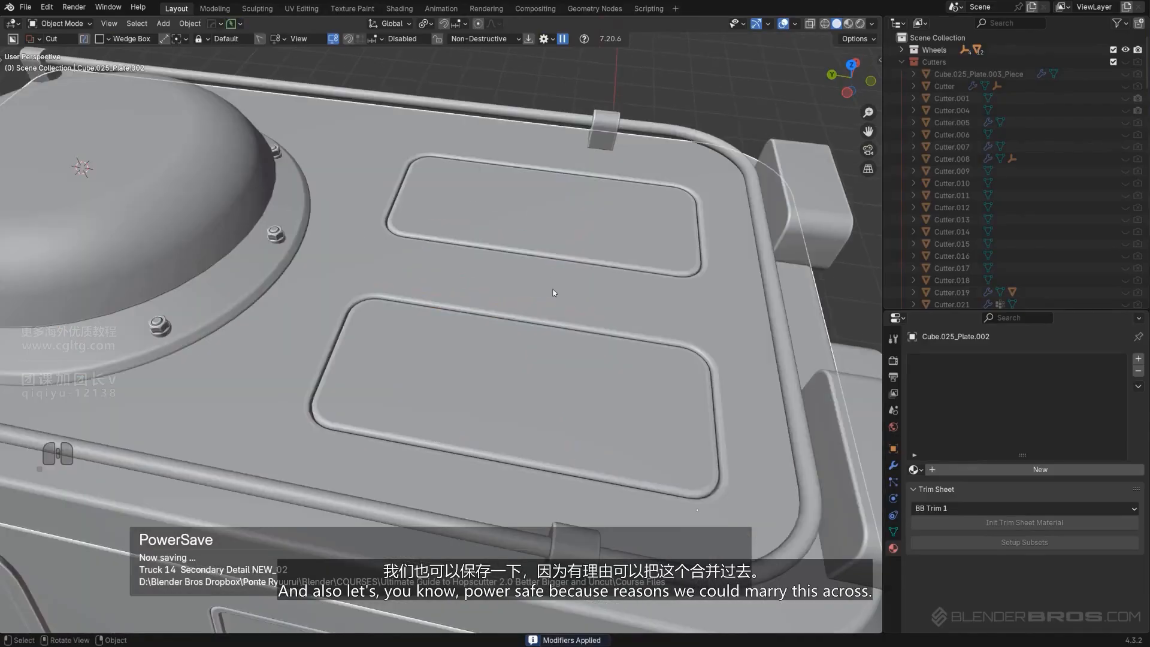
Undo the Smart Apply on the roof plate to restore its modifiers
key(Tab)
click(537, 206)
middle_drag(537, 206, 448, 246)
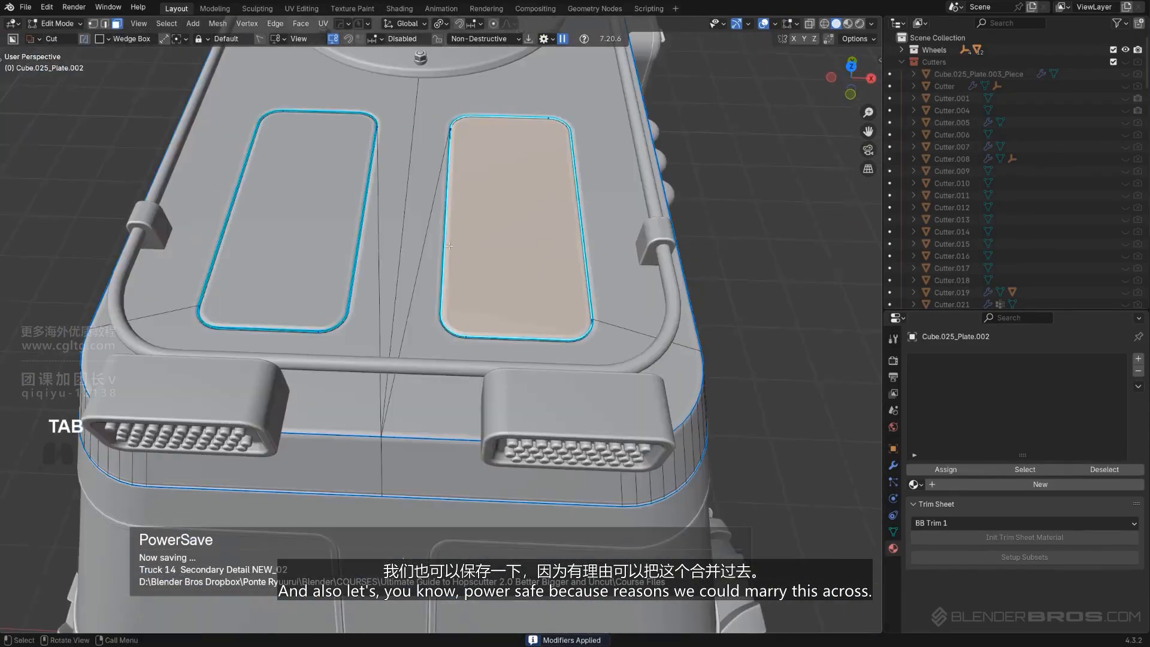
alt+middle_drag(554, 215, 508, 257)
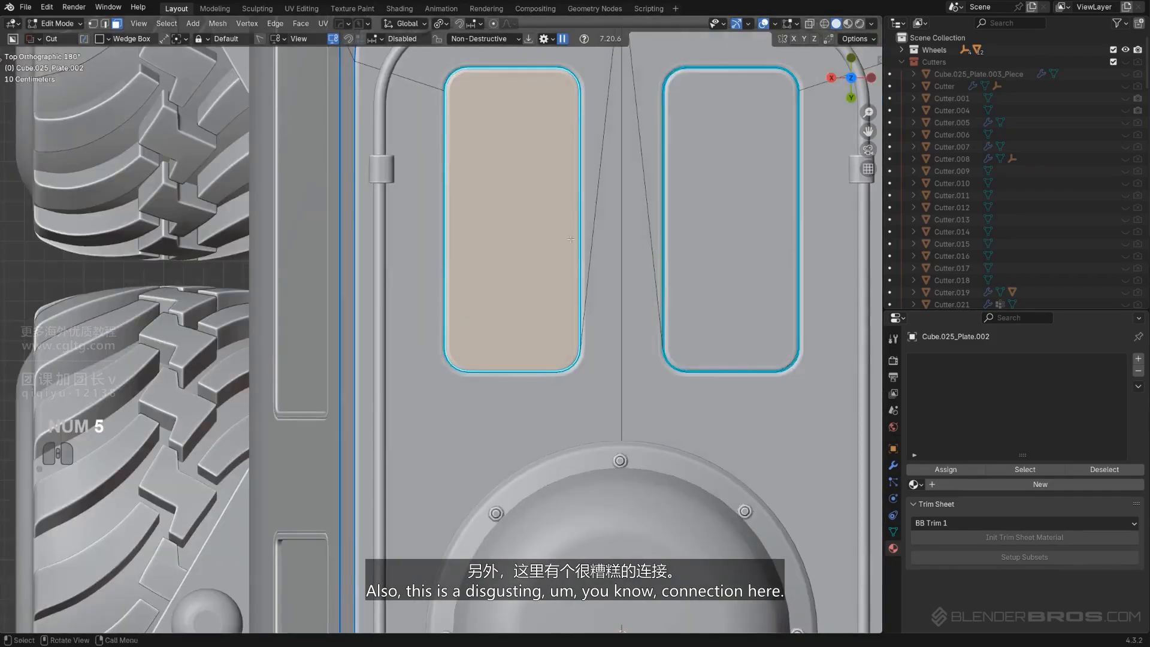
key(KP_5)
middle_drag(629, 236, 533, 253)
key(ctrl+z)
key(ctrl+z)
key(Tab)
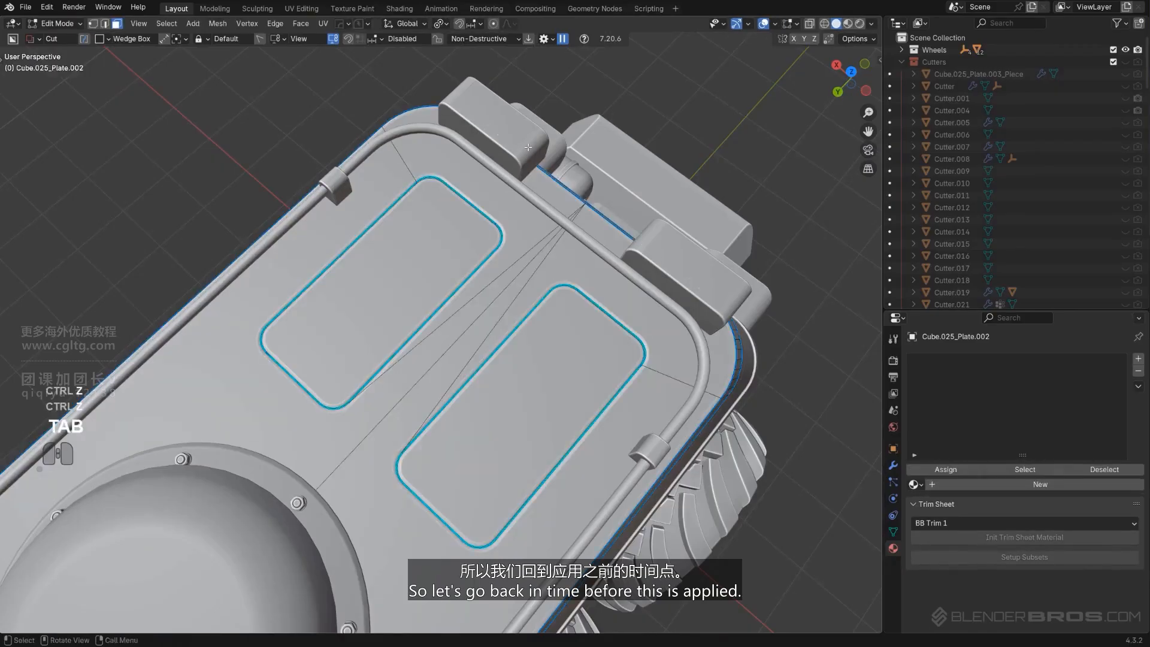
key(ctrl+z)
key(Tab)
alt+middle_drag(544, 279, 530, 318)
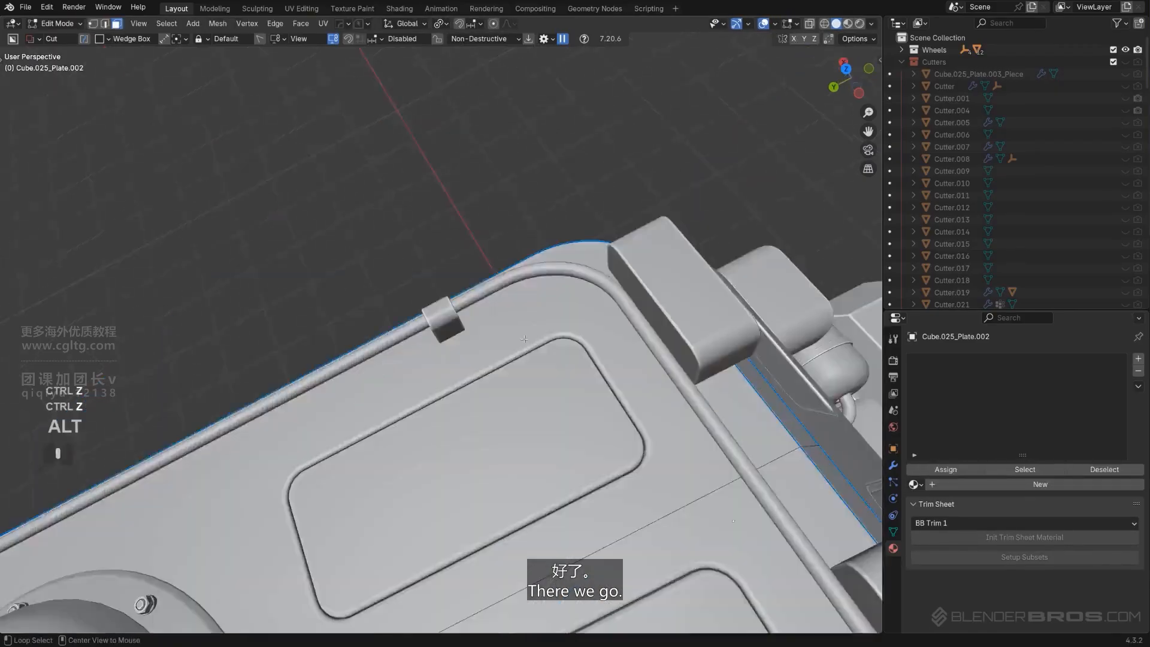
Knife a straight horizontal cut across the roof plate through the middle of the two recessed panels
shift+middle_drag(419, 342, 539, 192)
key(KP_5)
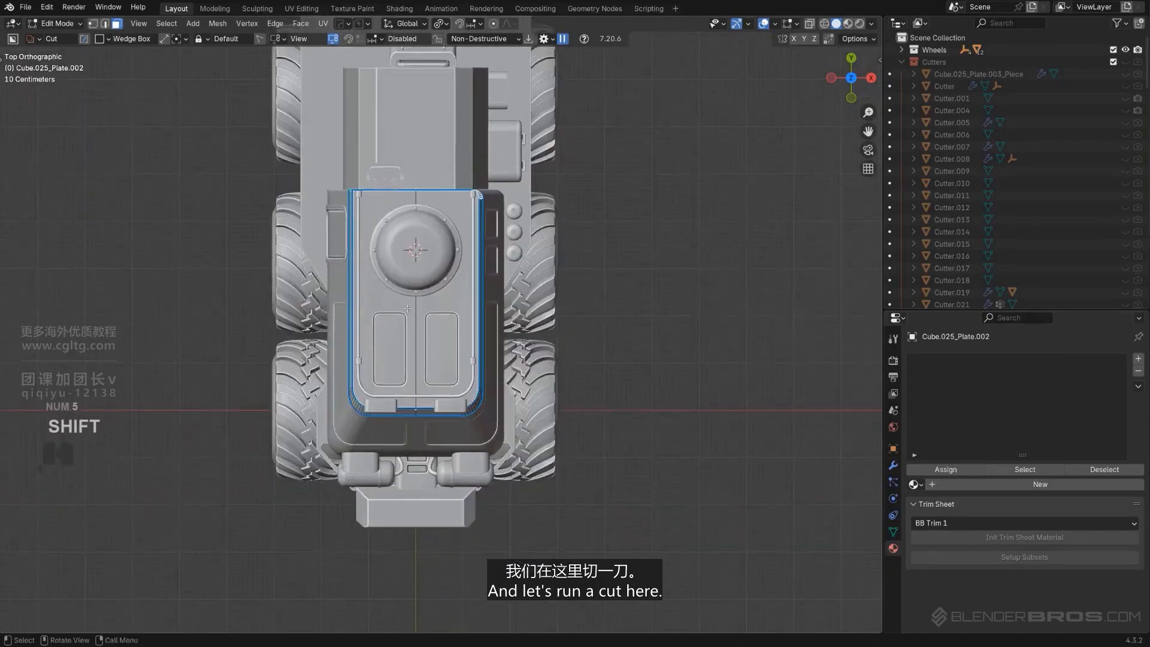
key(KP_Divide)
shift+middle_drag(424, 319, 421, 259)
scroll(421, 259, up, 2)
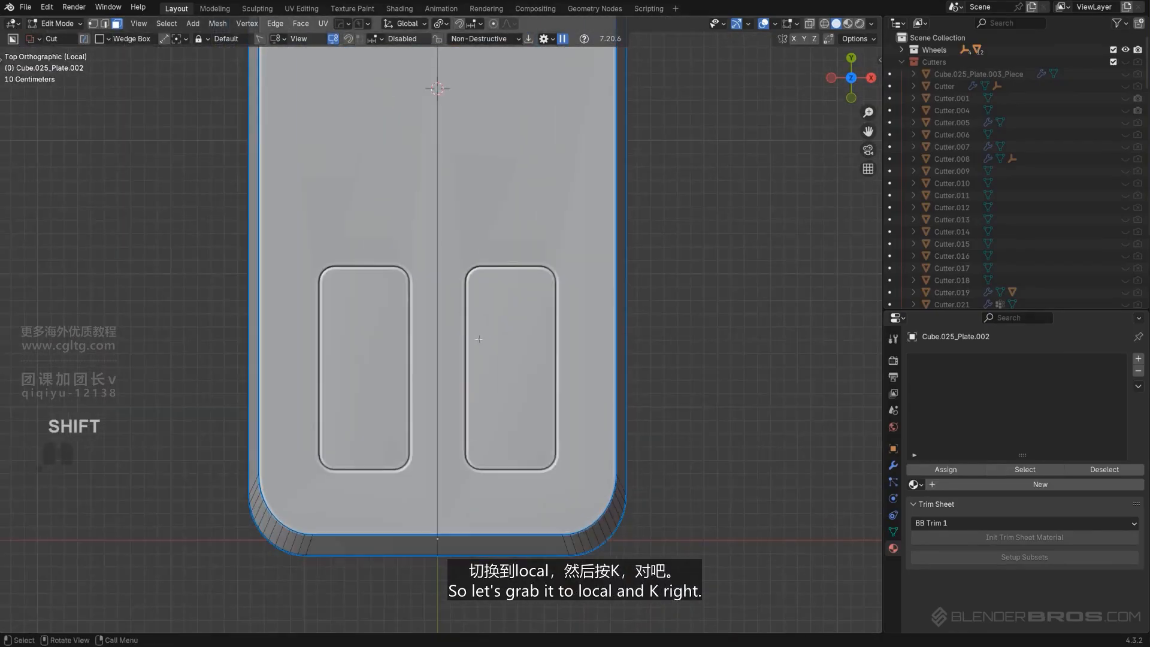
key(k)
key(a)
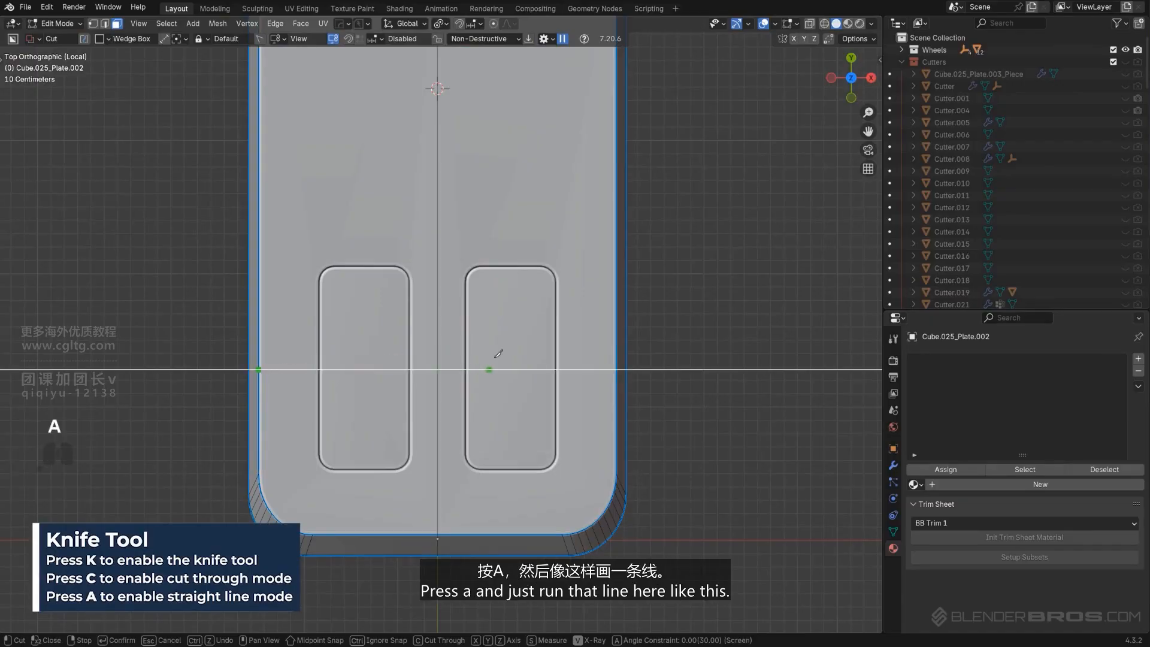
click(615, 370)
key(space)
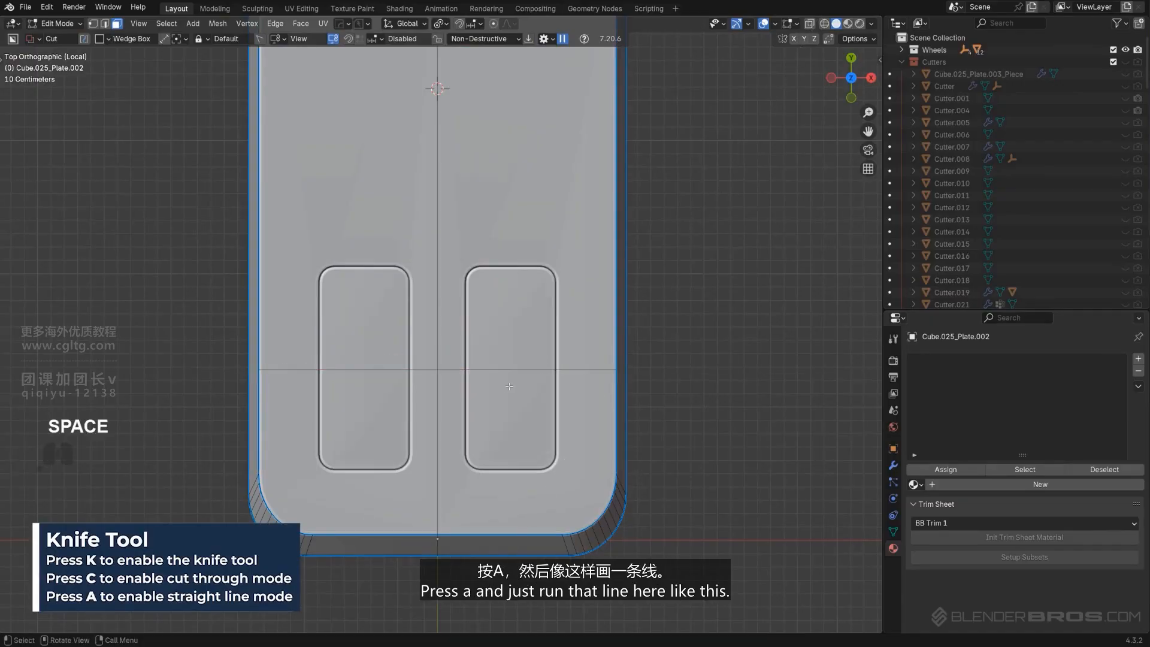
Sharpen the roof plate with Hard Ops and Smart Apply its modifiers
key(Tab)
key(q)
mouse_move(515, 297)
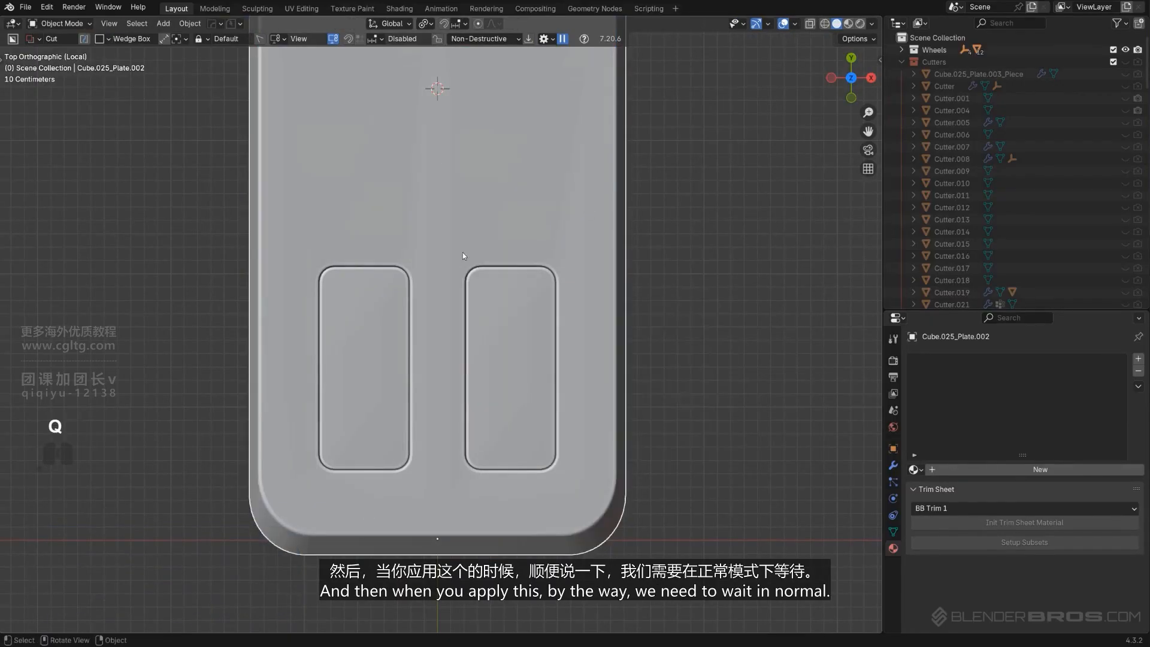
middle_drag(462, 253, 508, 235)
key(KP_5)
key(q)
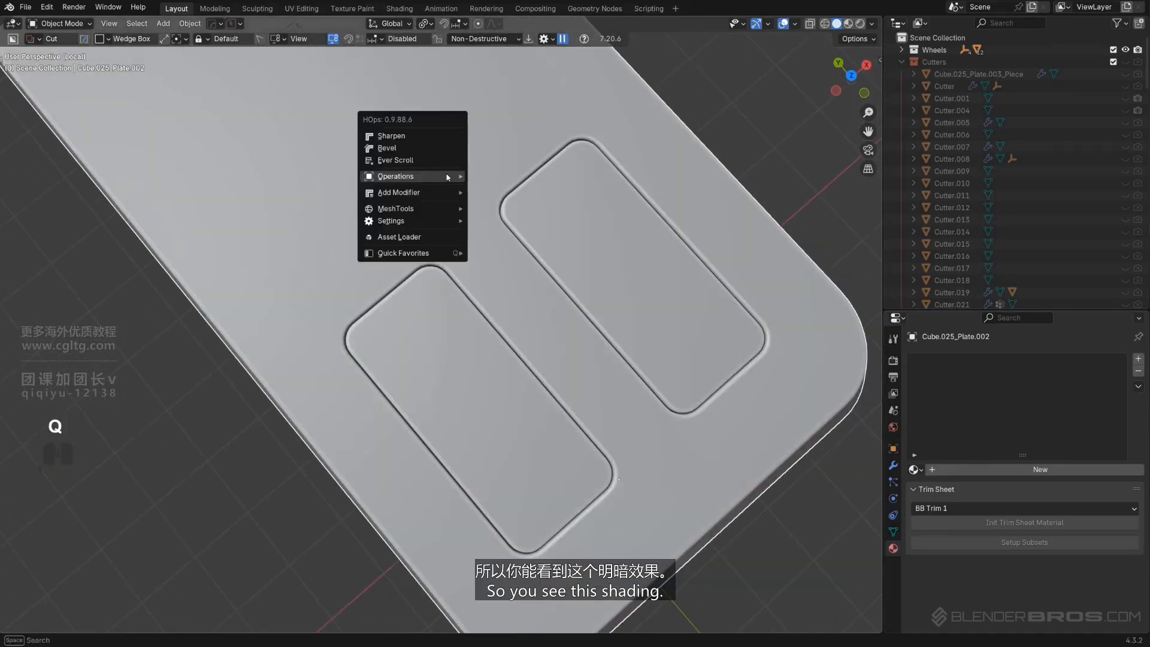
alt+click(444, 135)
middle_drag(444, 140, 483, 268)
key(q)
mouse_move(468, 307)
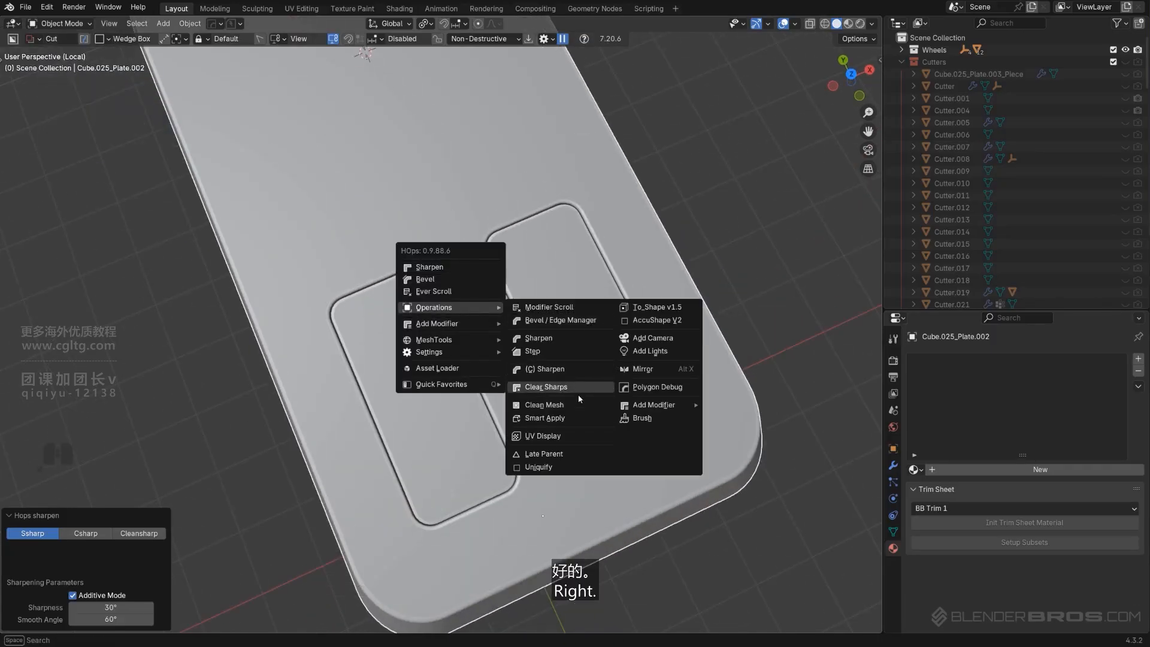
click(577, 416)
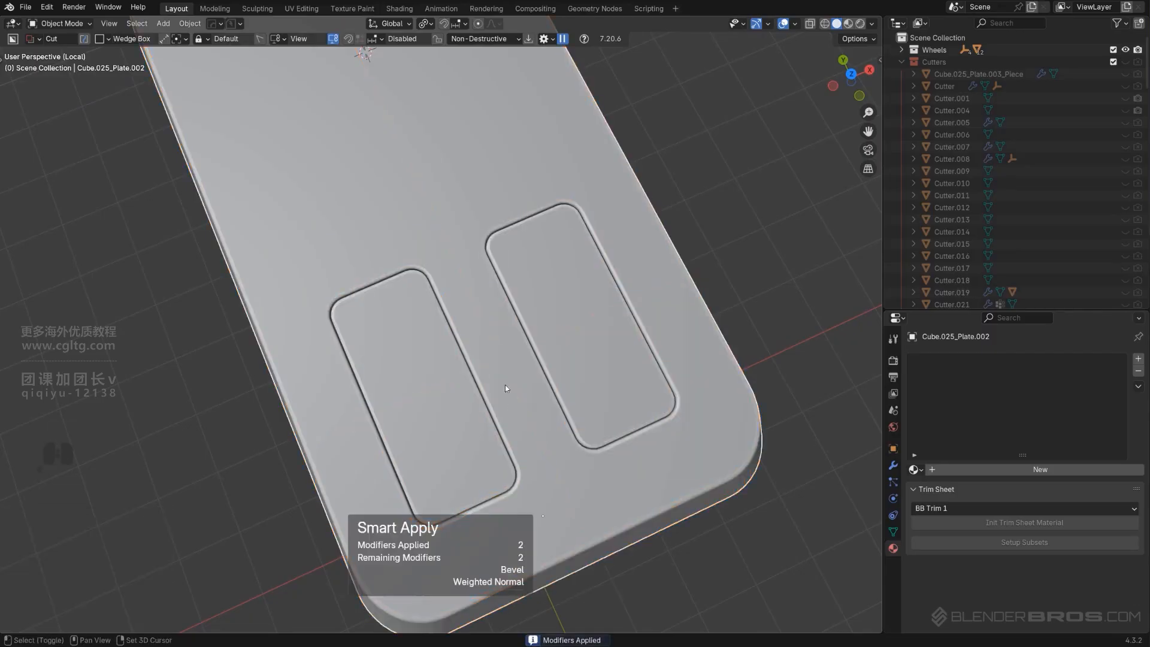
Inspect the roof plate's resulting topology in edit mode
key(Tab)
scroll(609, 321, up, 4)
scroll(610, 322, down, 3)
middle_drag(401, 392, 395, 373)
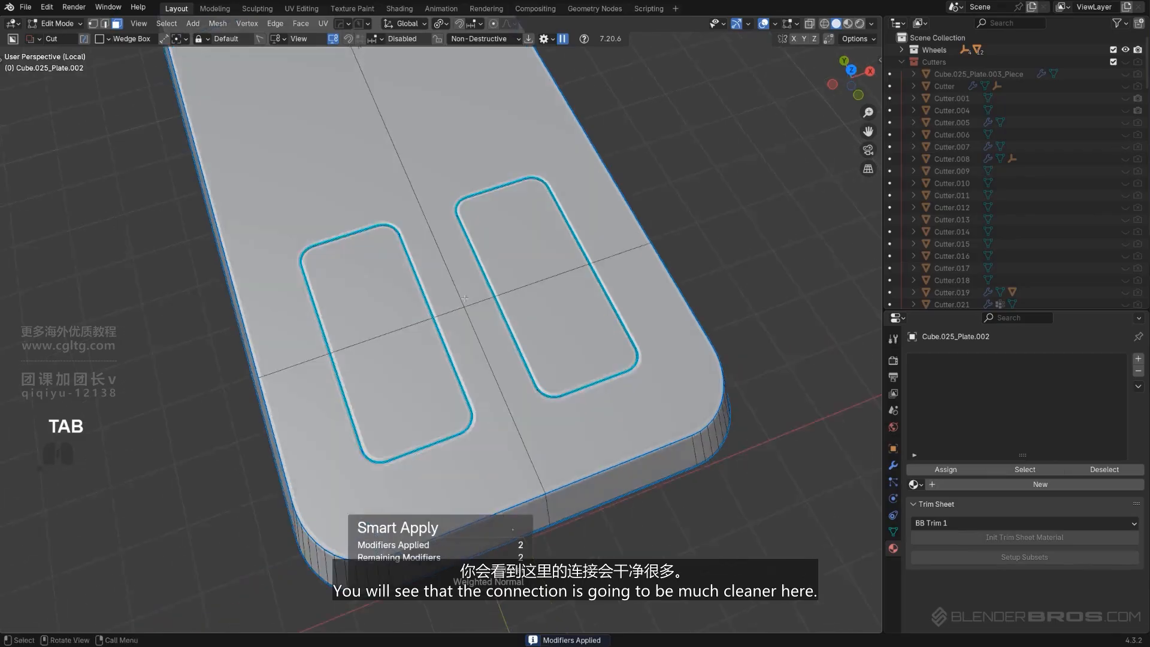
Separate the right recessed panel's inset faces from the roof plate into their own object
key(KP_5)
key(KP_5)
click(542, 326)
key(Tab)
click(490, 265)
scroll(489, 266, up, 4)
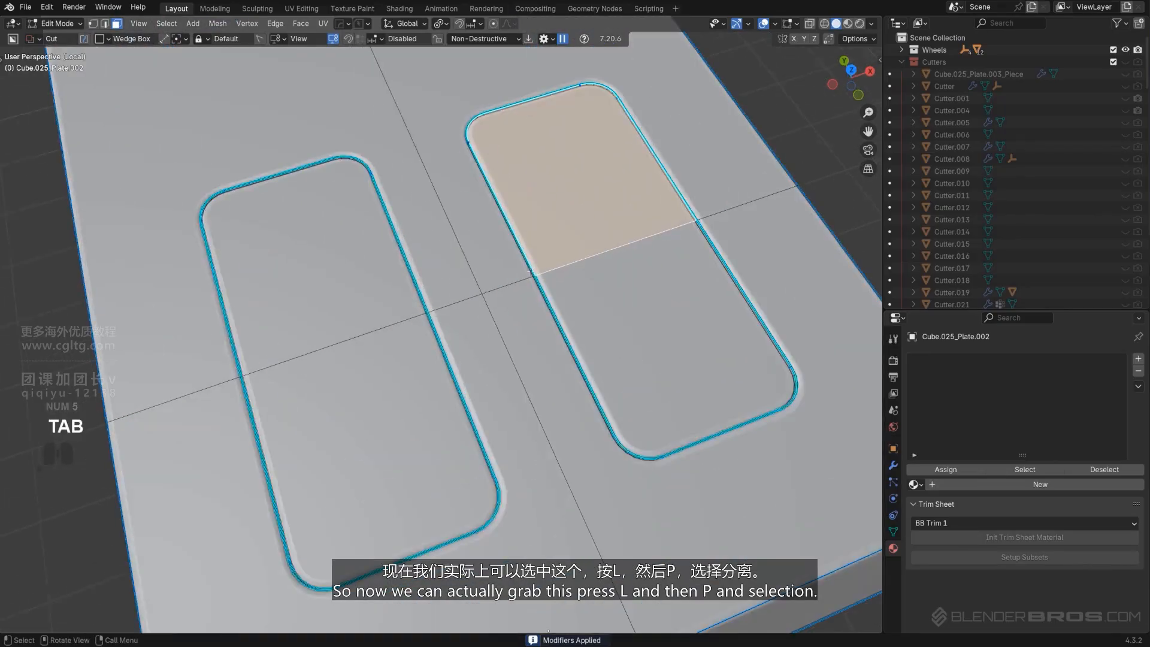
shift+click(554, 353)
key(l)
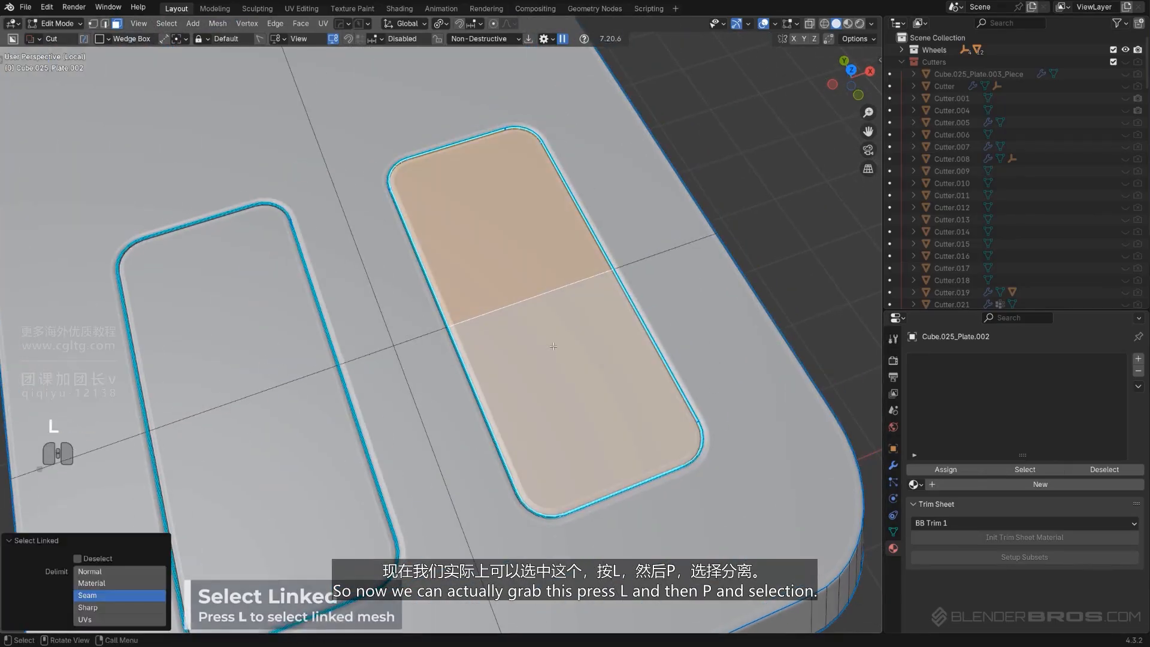
key(p)
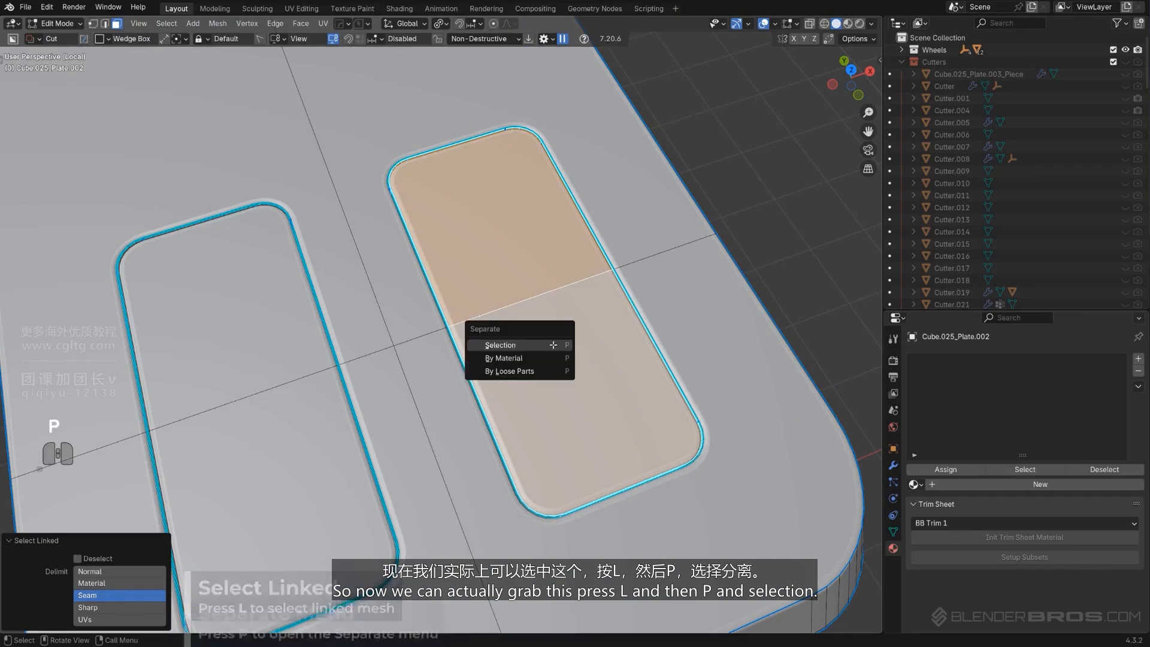
click(552, 347)
key(Tab)
scroll(515, 320, down, 4)
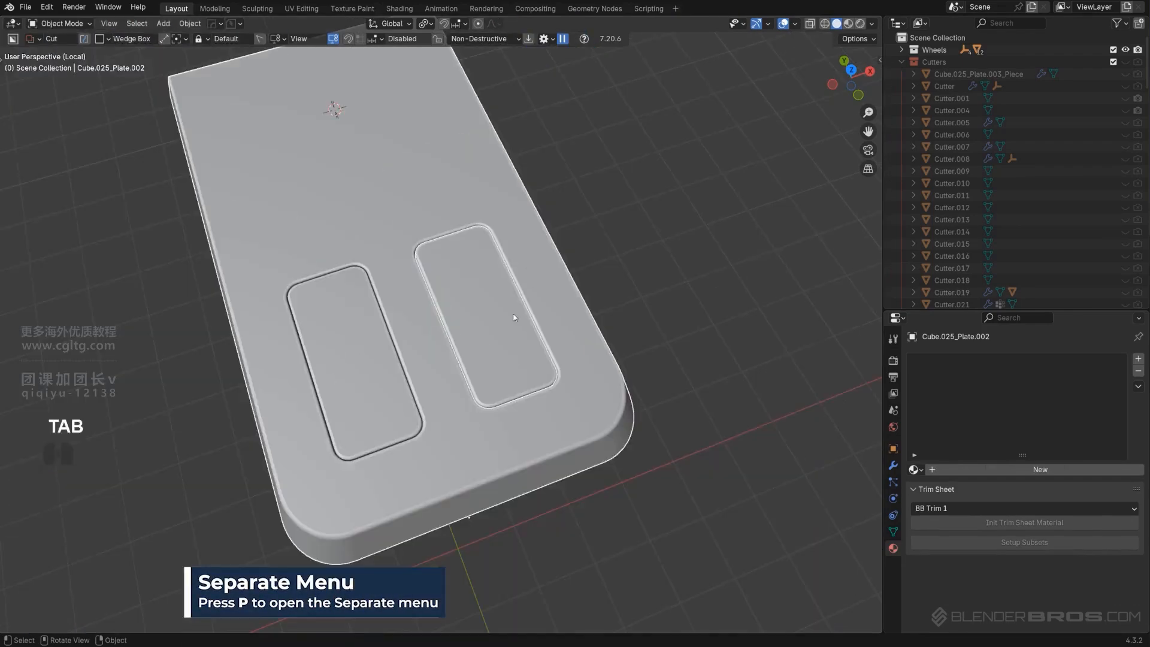
Set the separated panel's origin to its geometry
click(506, 329)
key(g)
right_click(555, 262)
key(shift+s)
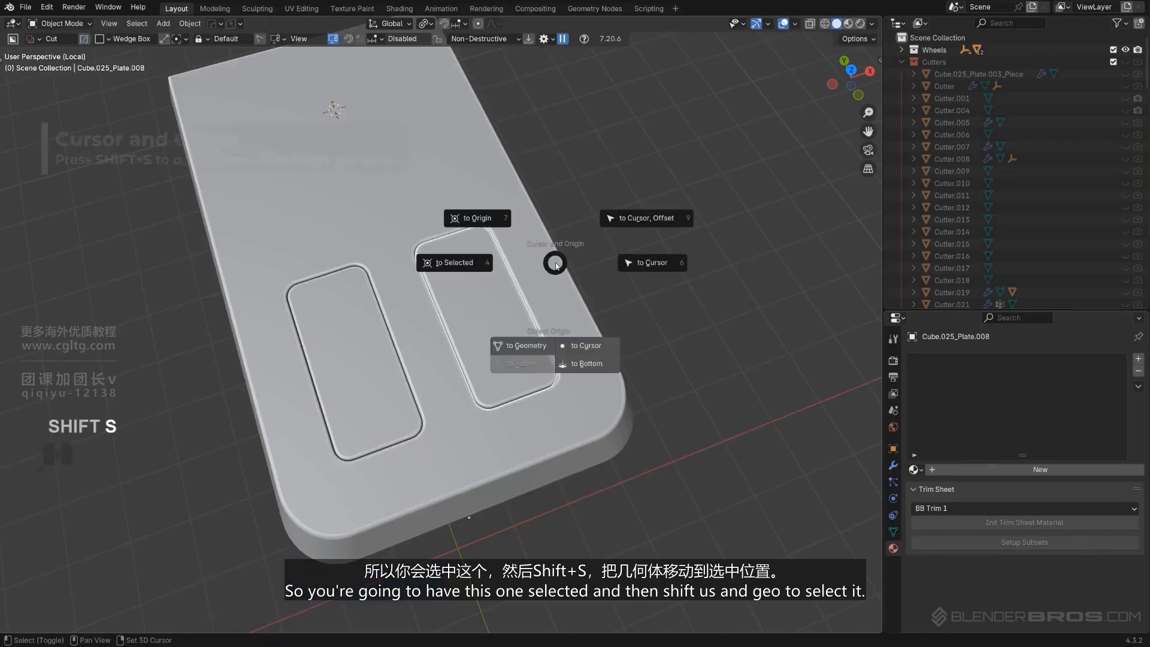
click(510, 346)
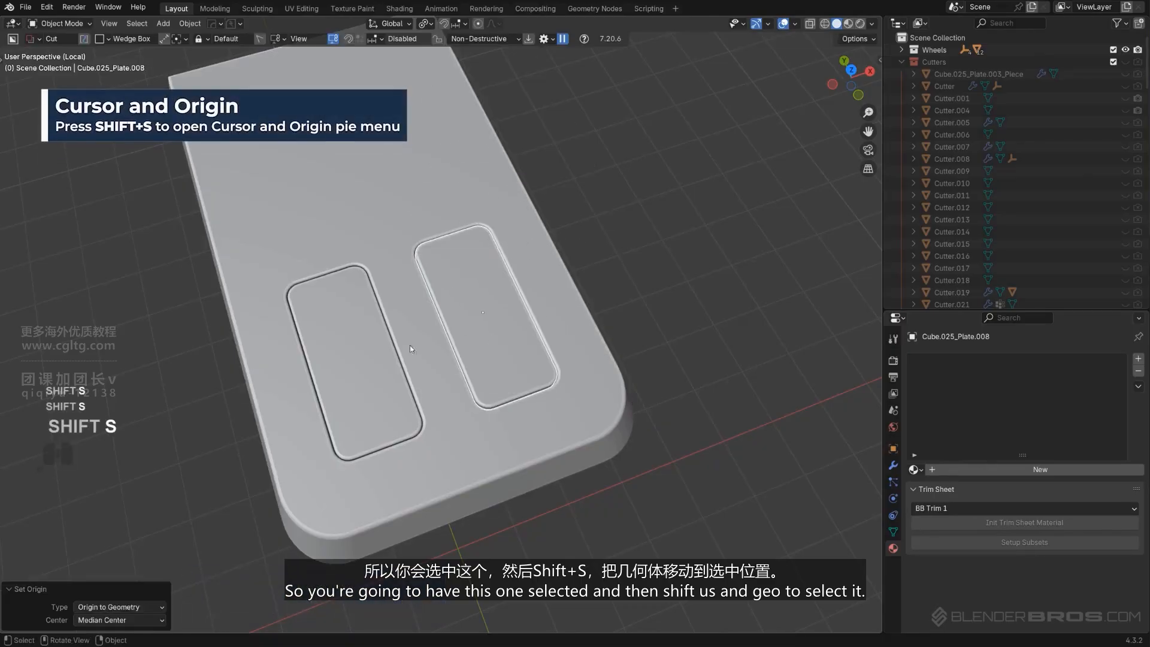
key(x)
click(381, 344)
key(ctrl+z)
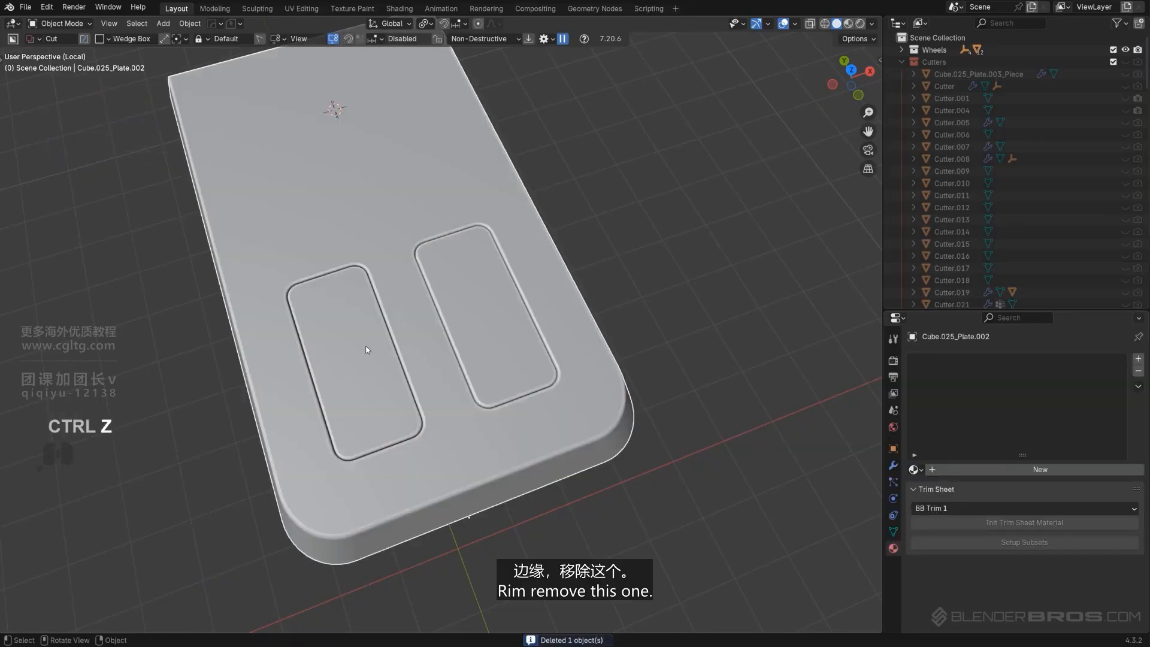
Delete the left recessed panel's inset faces from the roof plate
key(Tab)
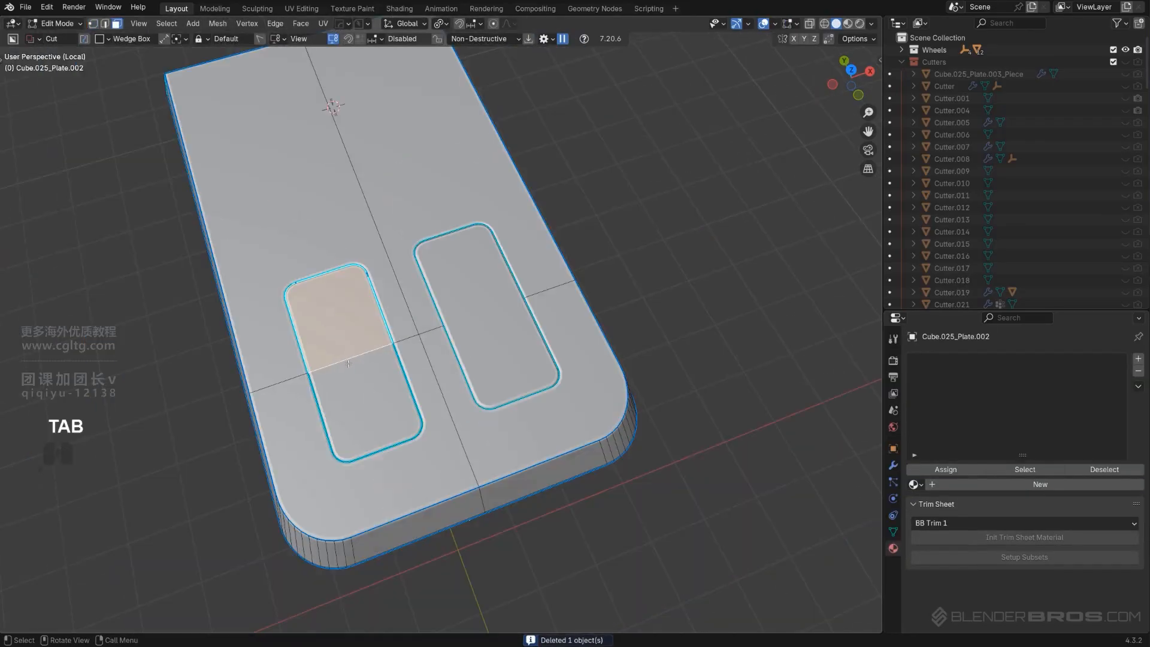
key(l)
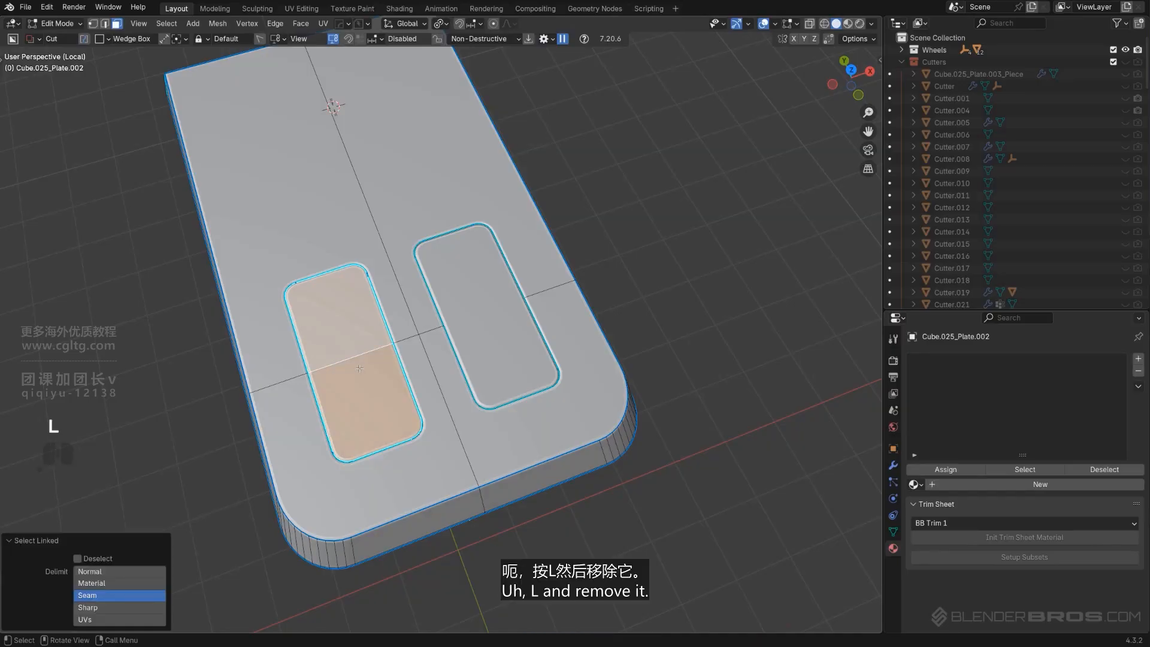
key(x)
click(361, 307)
key(Tab)
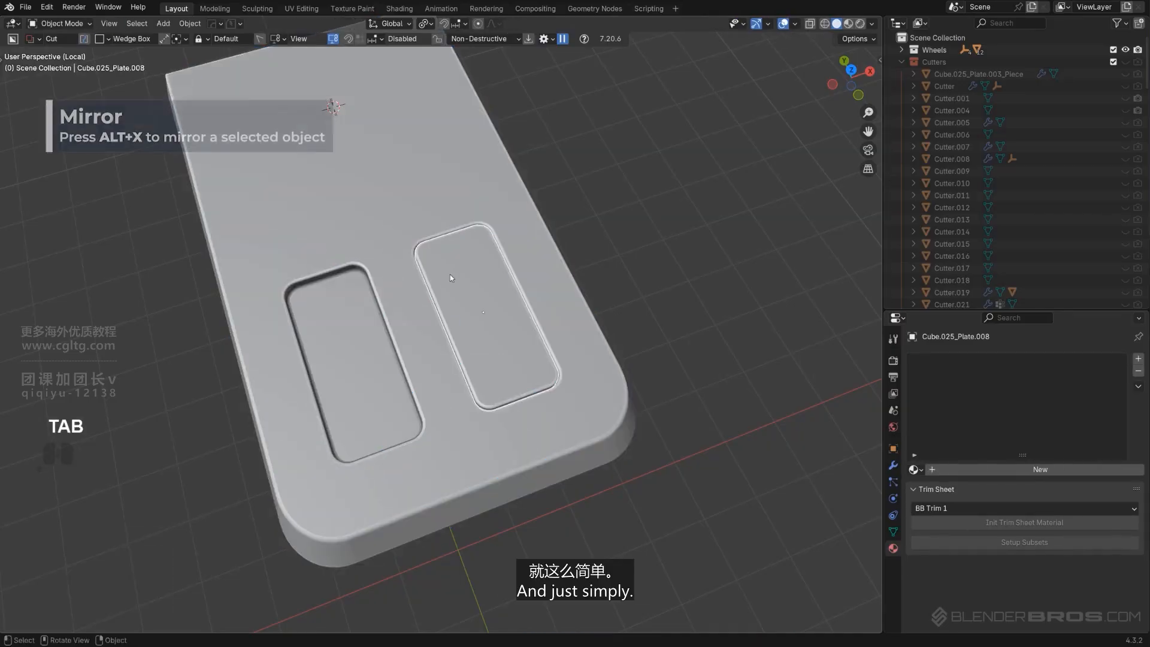
Mirror the separated panel to the left side with the Hard Ops mirror
shift+click(402, 265)
key(alt+x)
click(554, 493)
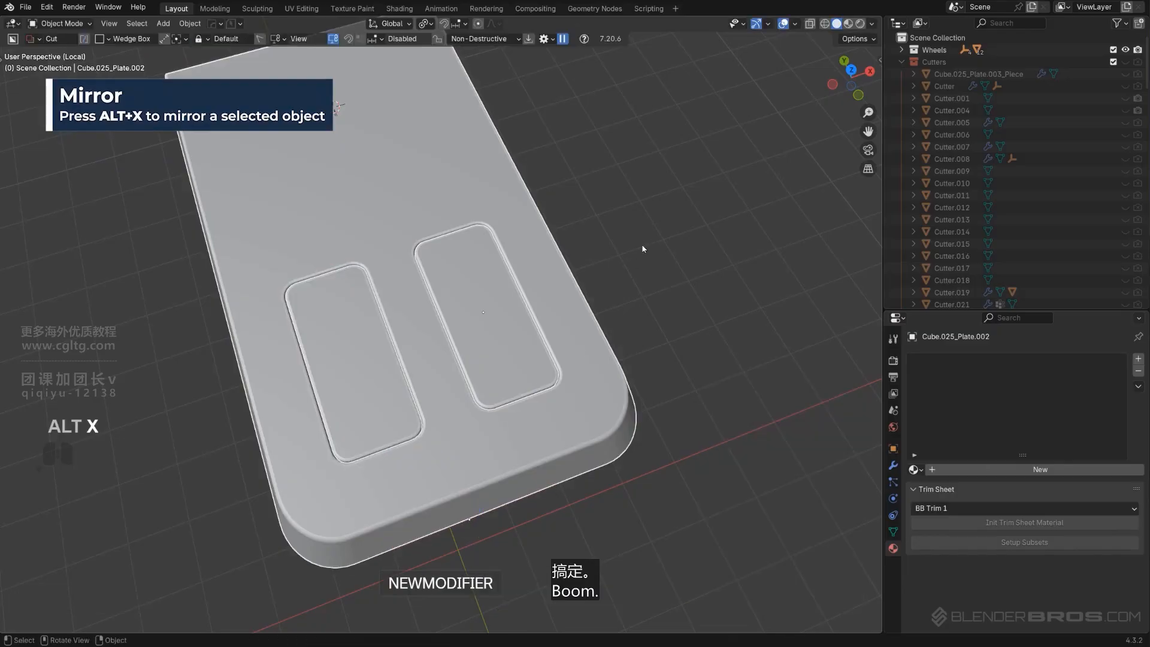
Snap the 3D cursor to the separated panel's lower edge in edit mode
click(641, 249)
middle_drag(480, 290, 459, 258)
scroll(498, 273, up, 3)
click(460, 258)
key(Tab)
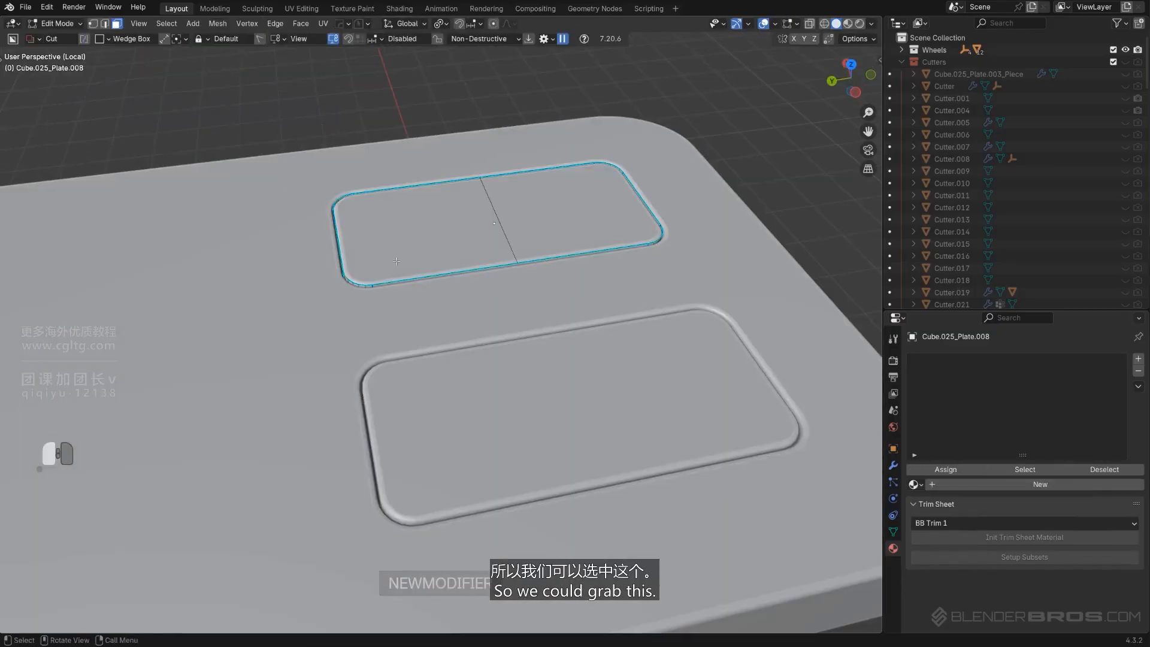
click(458, 249)
shift+click(578, 224)
middle_drag(650, 239, 578, 259)
scroll(579, 258, up, 3)
key(Tab)
click(596, 348)
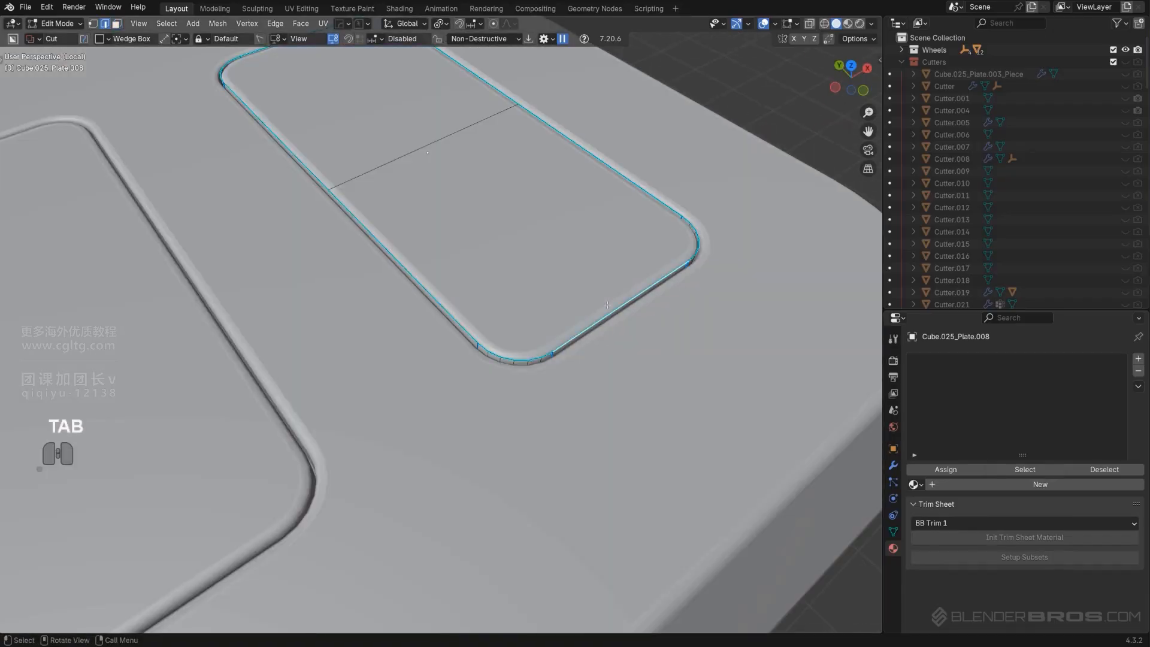
key(shift+s)
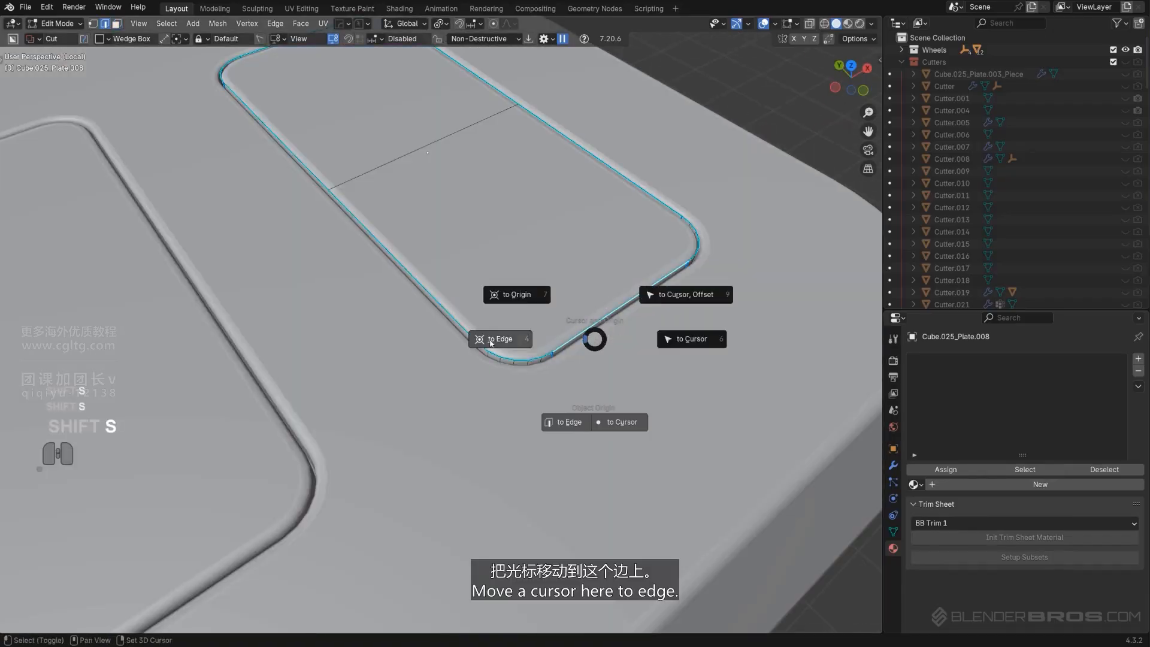
click(489, 343)
Tilt the panel's faces 9.72° around the X axis using the 3D cursor as pivot
scroll(490, 343, down, 2)
middle_drag(490, 342, 557, 329)
key(Tab)
click(446, 260)
shift+click(288, 209)
middle_drag(300, 212, 353, 228)
click(442, 24)
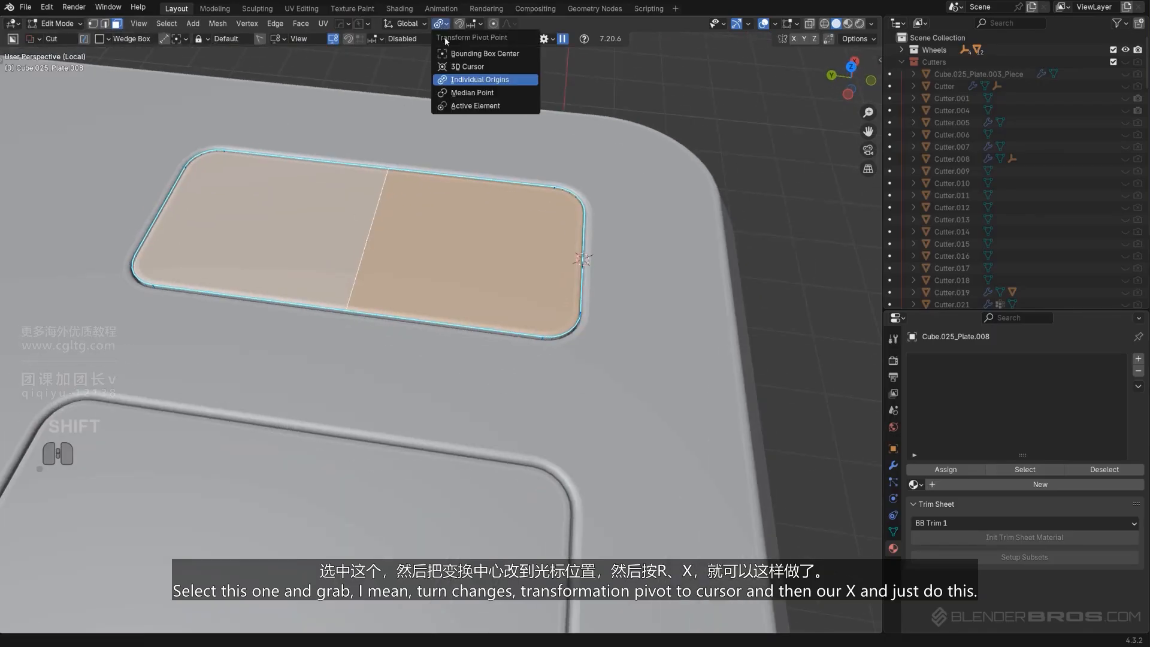
click(467, 66)
scroll(509, 264, down, 3)
key(r)
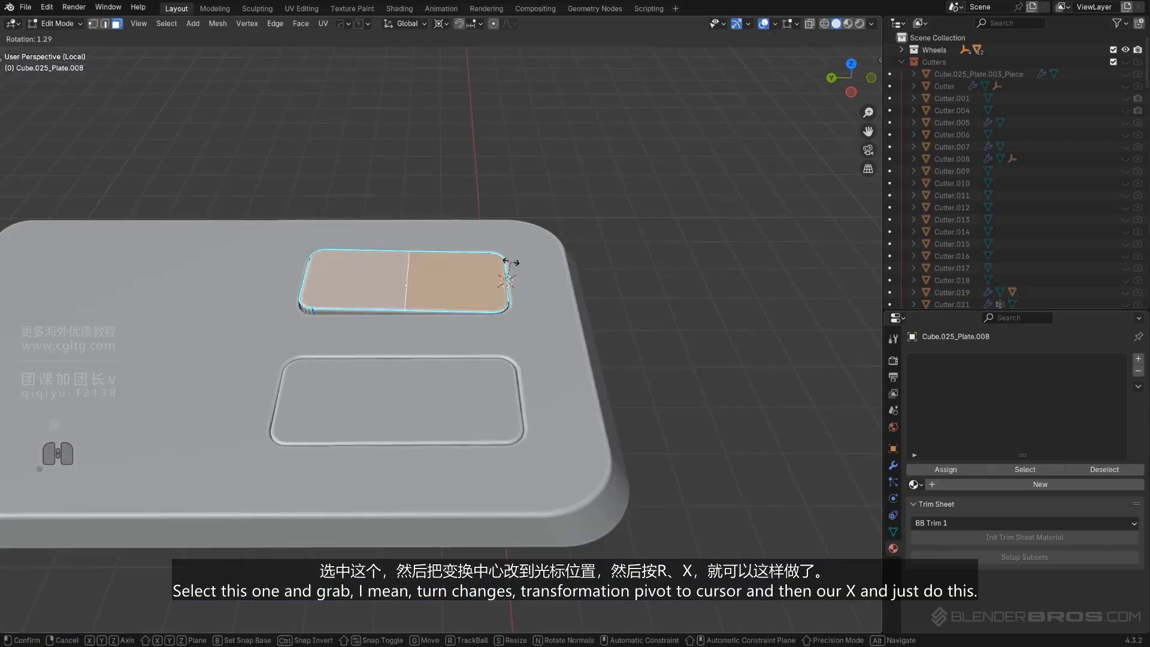
key(x)
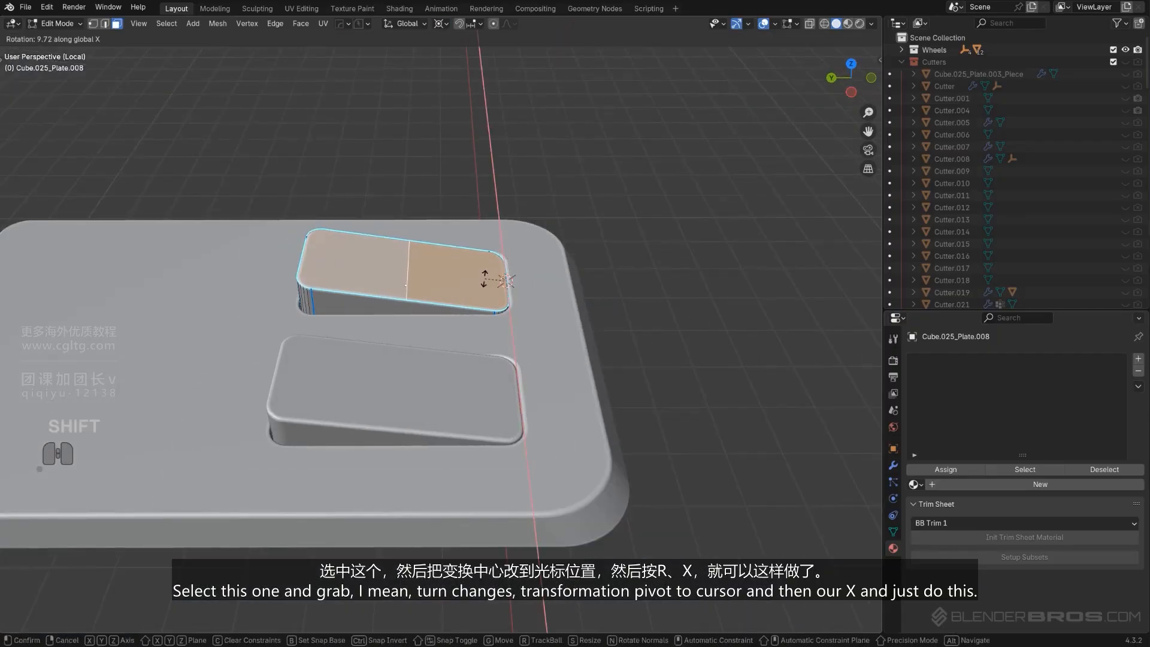
click(484, 279)
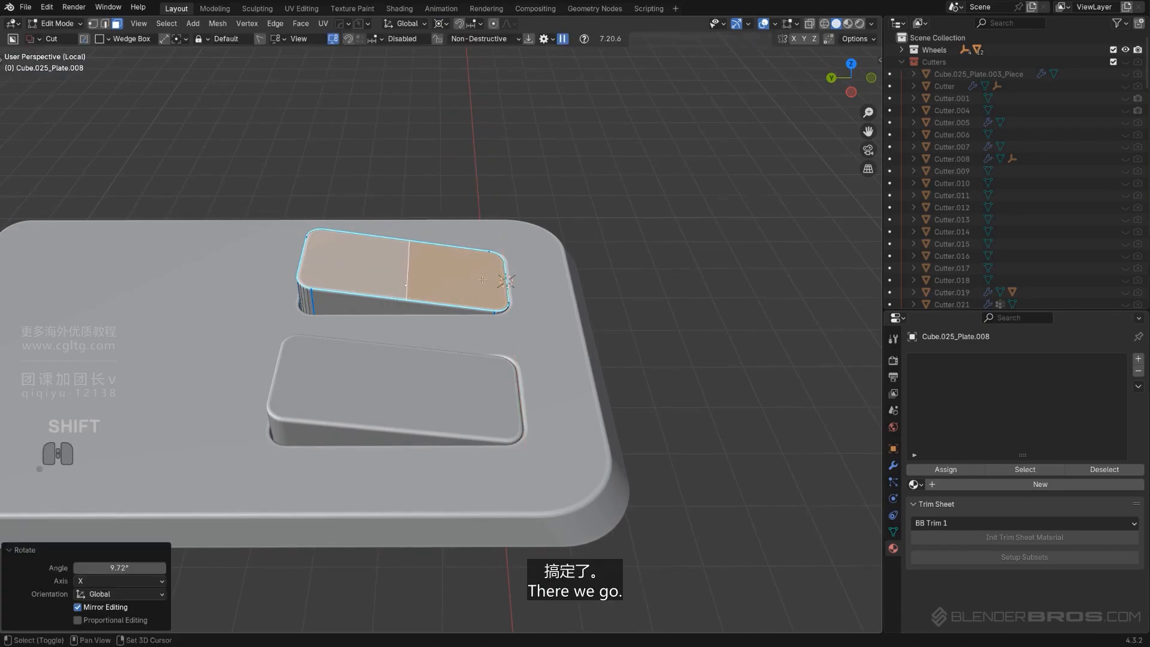
Box-cut off the raised tip of the tilted panel horizontally in left orthographic view
middle_drag(484, 279, 521, 257)
key(Tab)
scroll(470, 180, up, 3)
middle_drag(461, 211, 425, 207)
key(ctrl+KP_3)
key(KP_5)
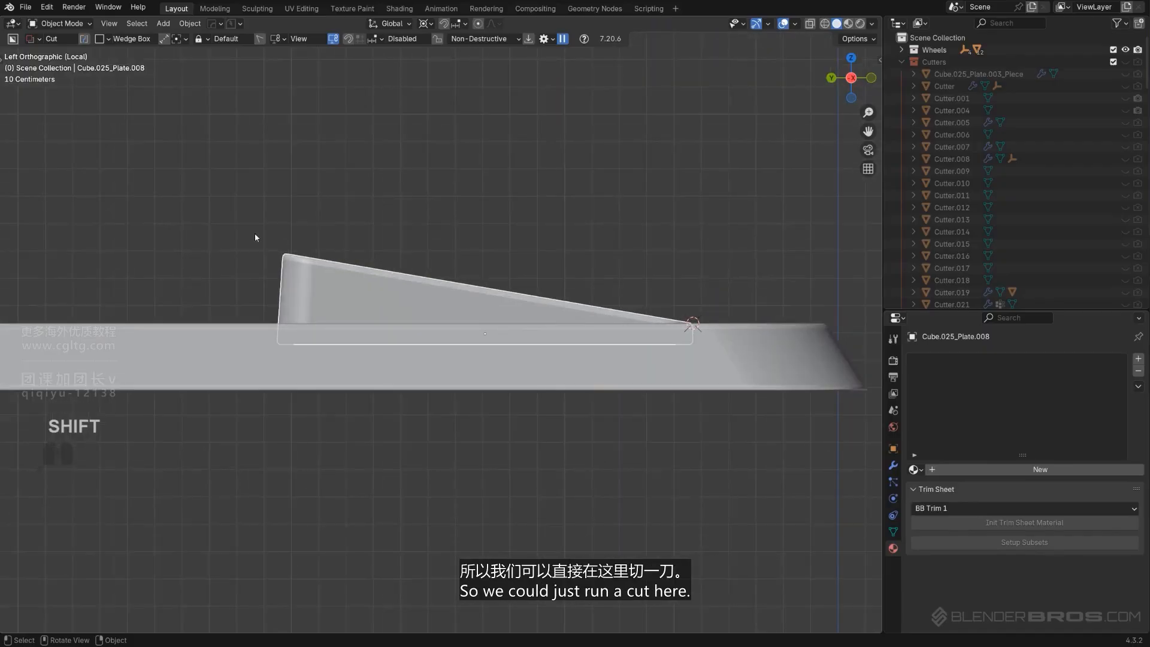
key(d)
drag(182, 223, 518, 251)
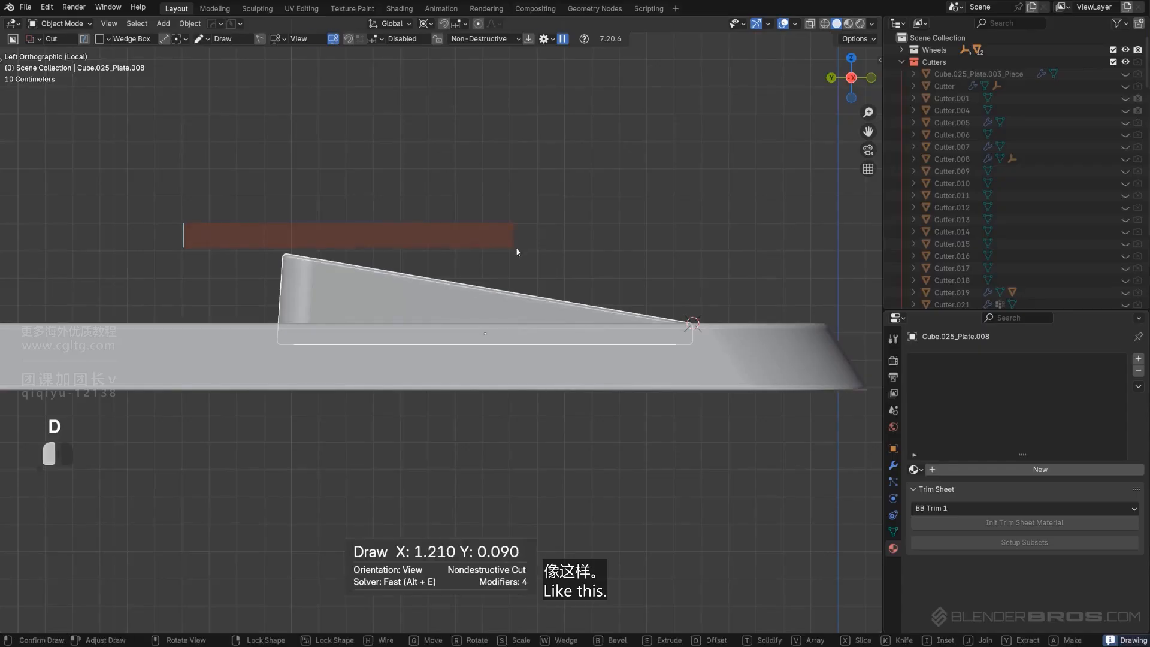
key(space)
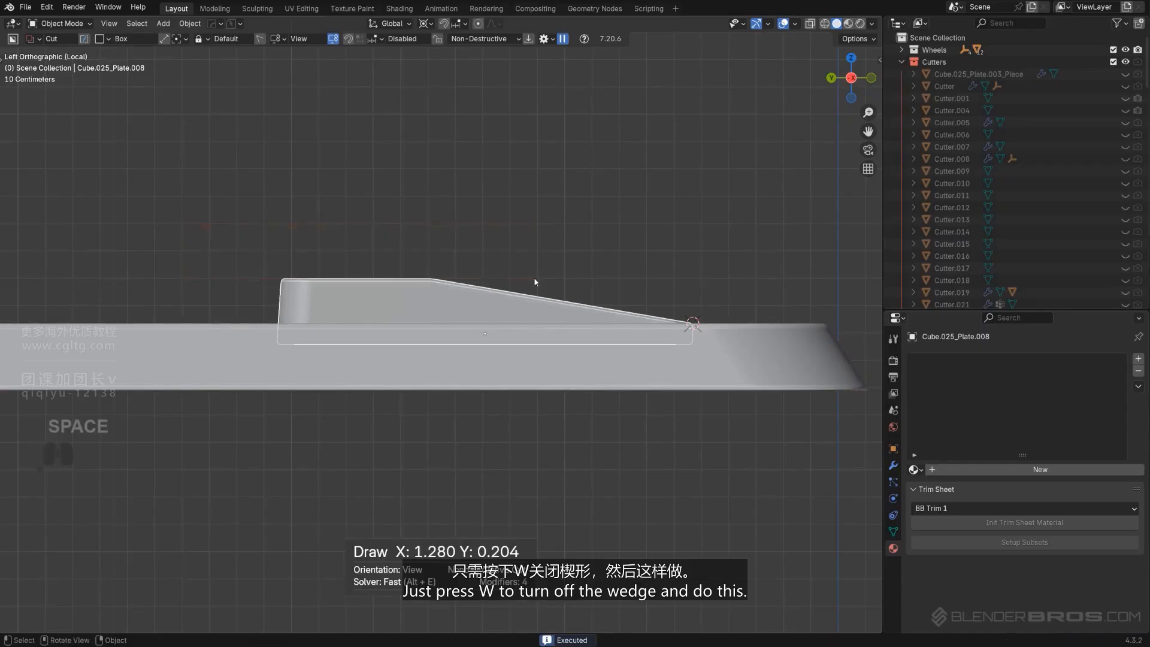
Add a Hard Ops bevel to the tilted panel with the profile set to 0.5
scroll(473, 263, down, 4)
key(KP_5)
middle_drag(474, 262, 477, 301)
scroll(432, 340, up, 3)
scroll(388, 354, up, 2)
scroll(473, 303, up, 2)
key(q)
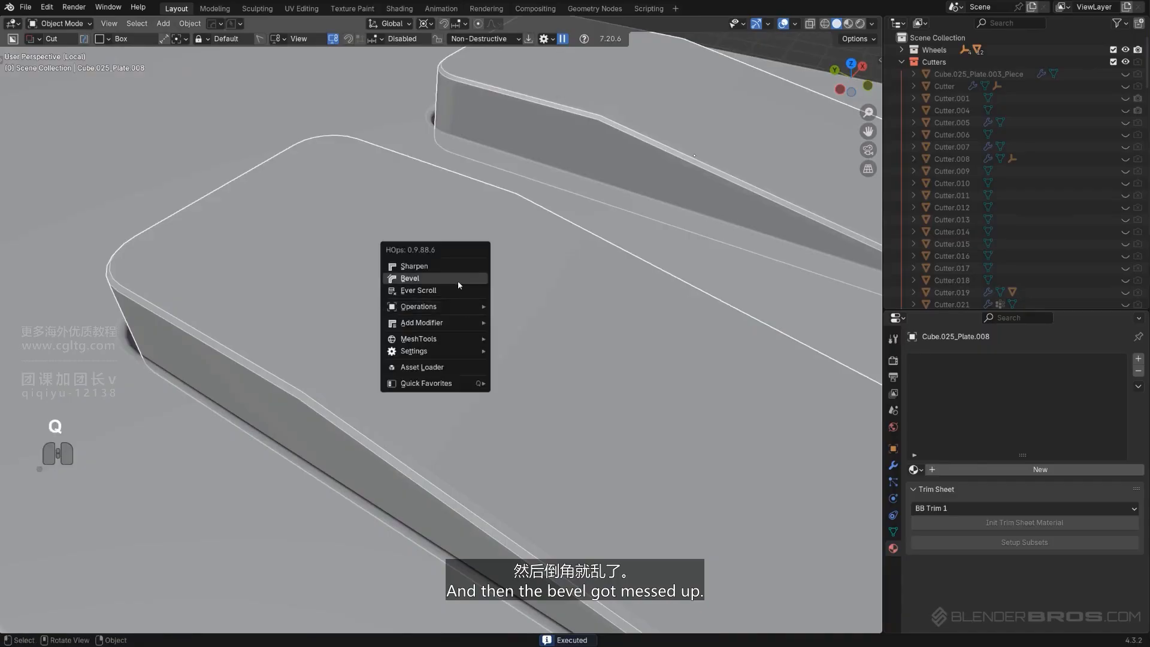
click(458, 282)
key(1)
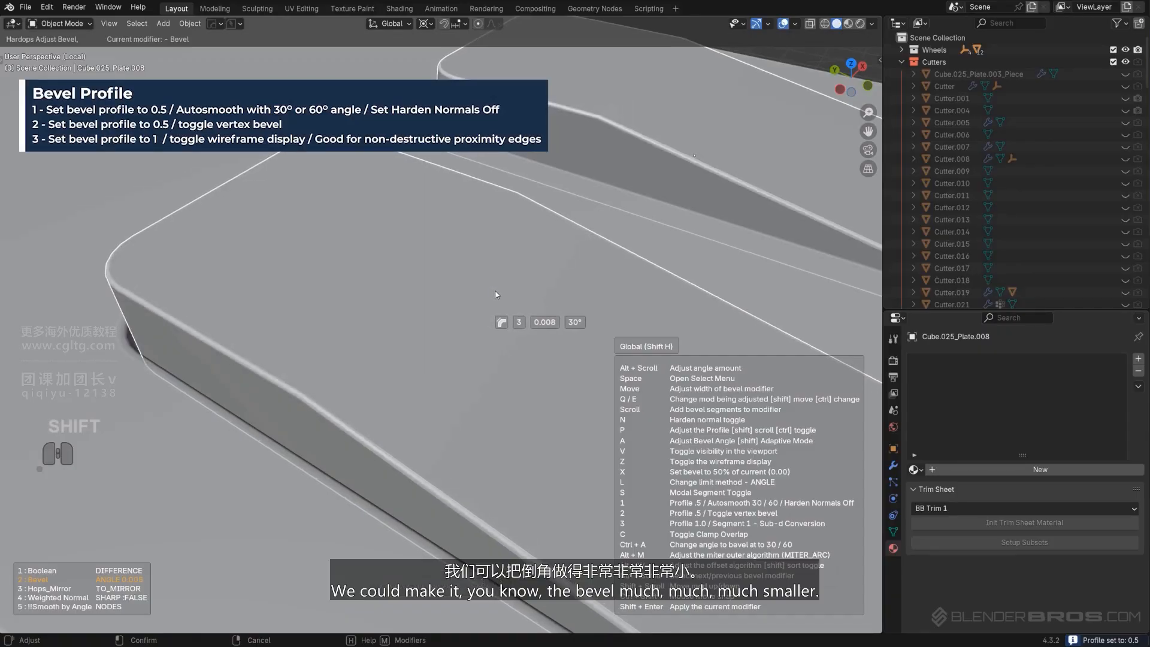
click(494, 294)
scroll(479, 298, down, 3)
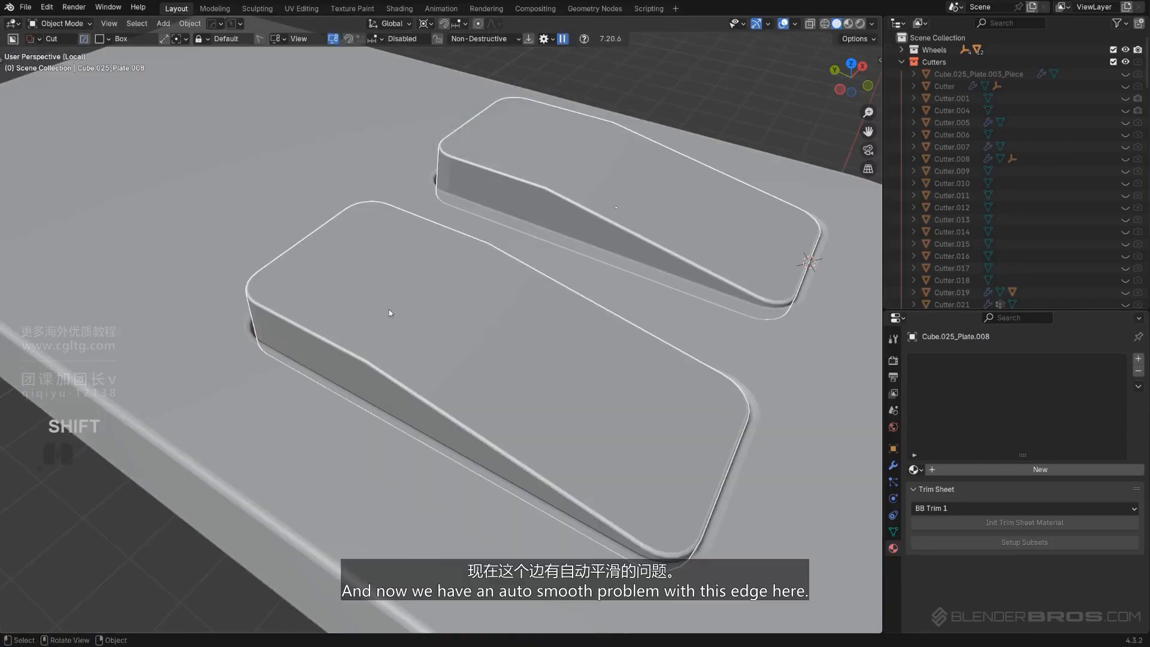
Smart Apply the tilted panel's modifiers with Hard Ops
scroll(413, 317, up, 2)
key(Tab)
key(Tab)
shift+middle_drag(564, 189, 459, 261)
scroll(502, 252, down, 2)
key(q)
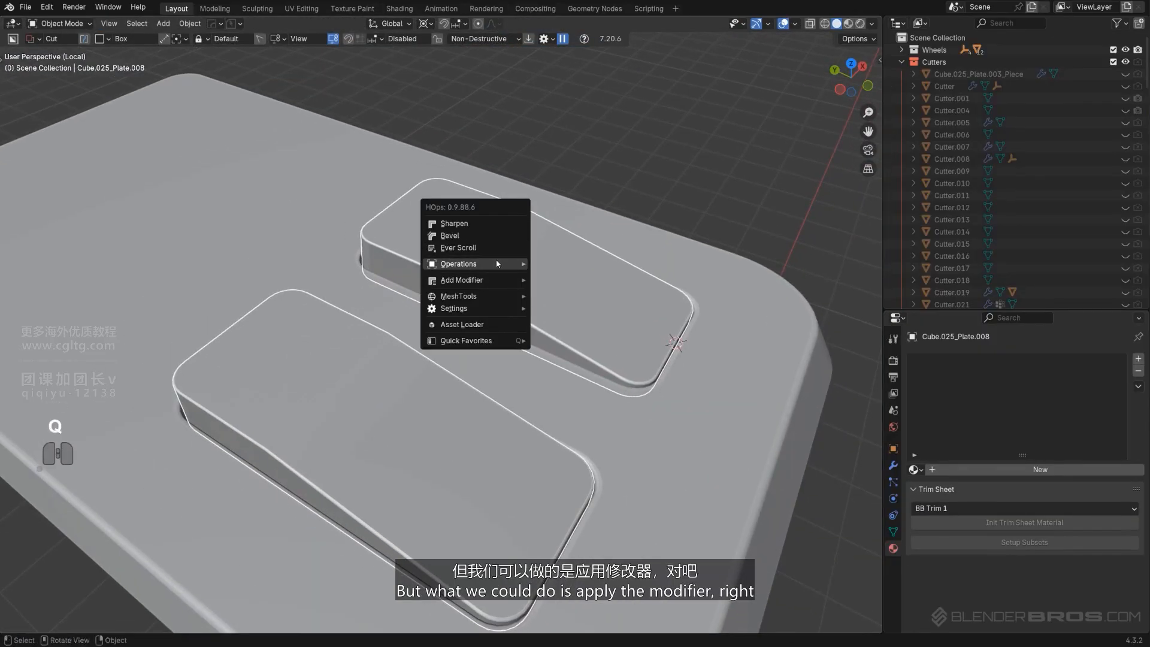
mouse_move(479, 263)
click(580, 376)
key(Tab)
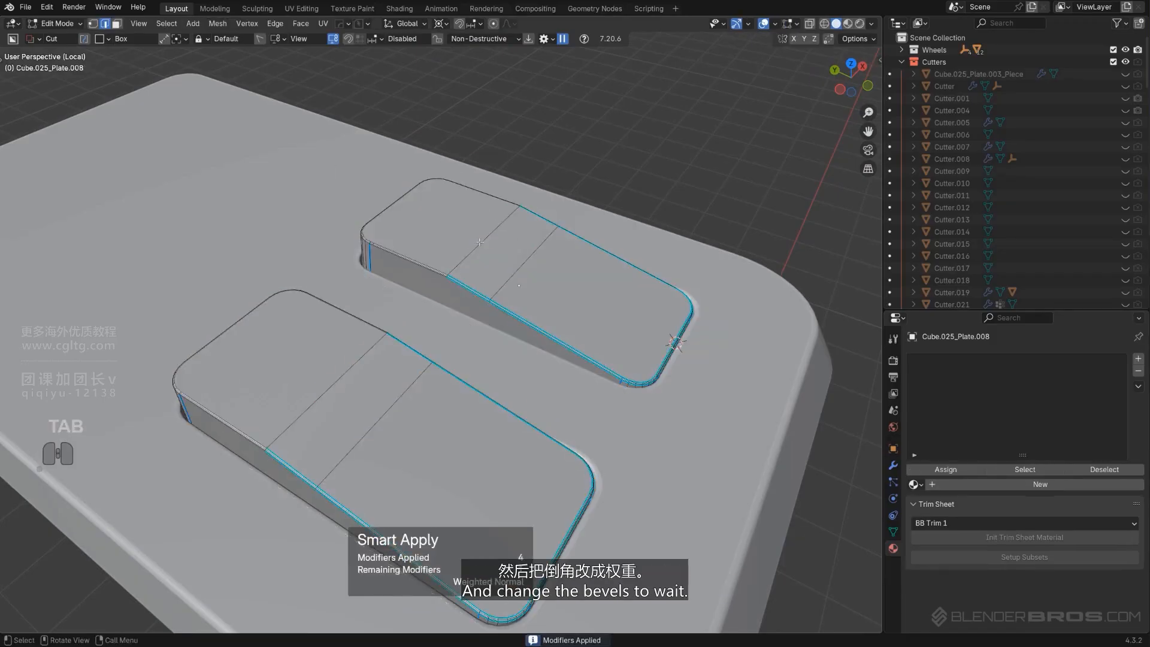
Inspect the applied bevel along the panel's slope edges in edit mode
scroll(548, 281, up, 3)
middle_drag(548, 281, 537, 269)
shift+middle_drag(338, 423, 402, 298)
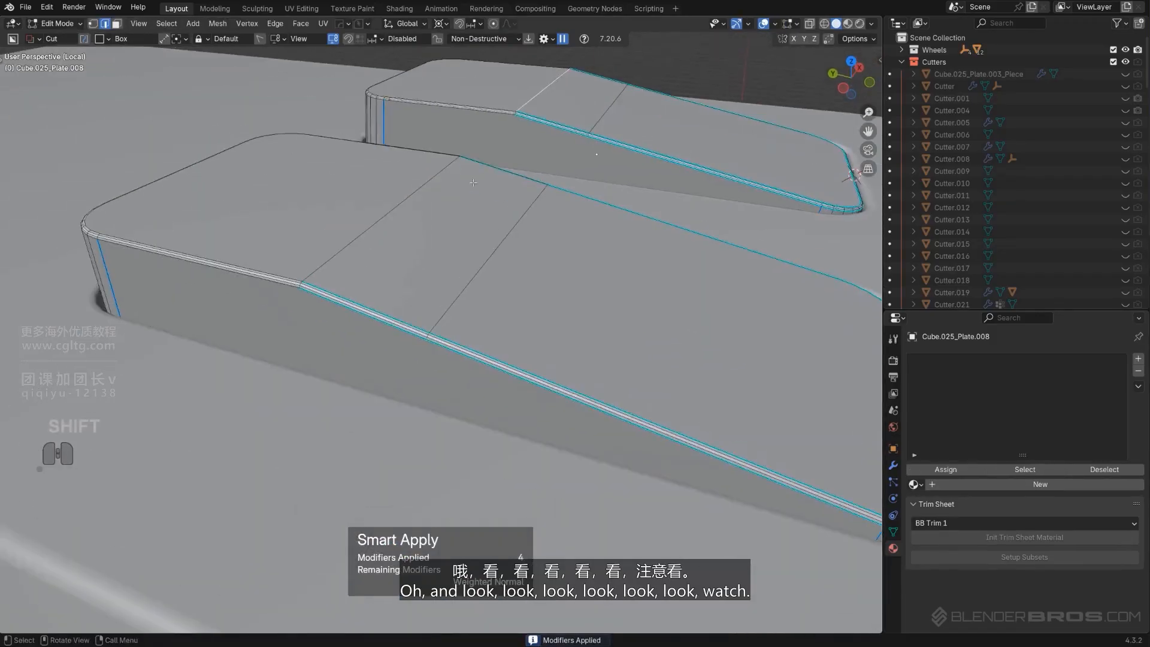
scroll(402, 299, up, 3)
shift+middle_drag(254, 267, 488, 332)
scroll(488, 332, up, 2)
scroll(488, 332, up, 4)
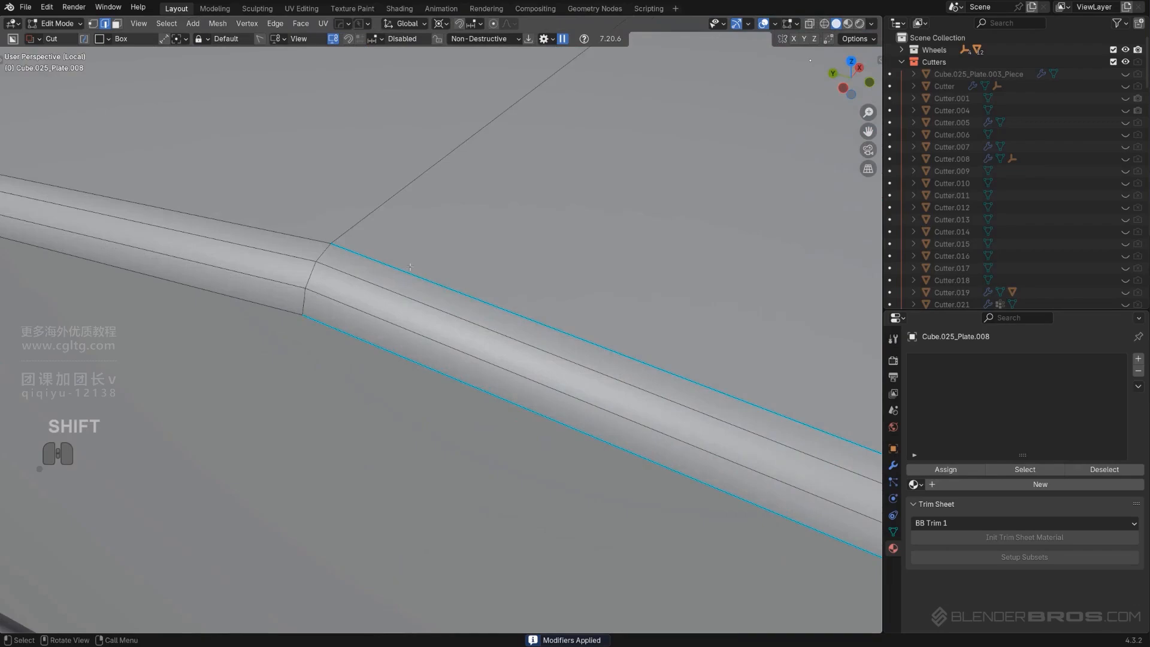
Undo the Smart Apply to restore the panel's modifier stack
scroll(479, 329, down, 4)
key(ctrl+z)
key(ctrl+z)
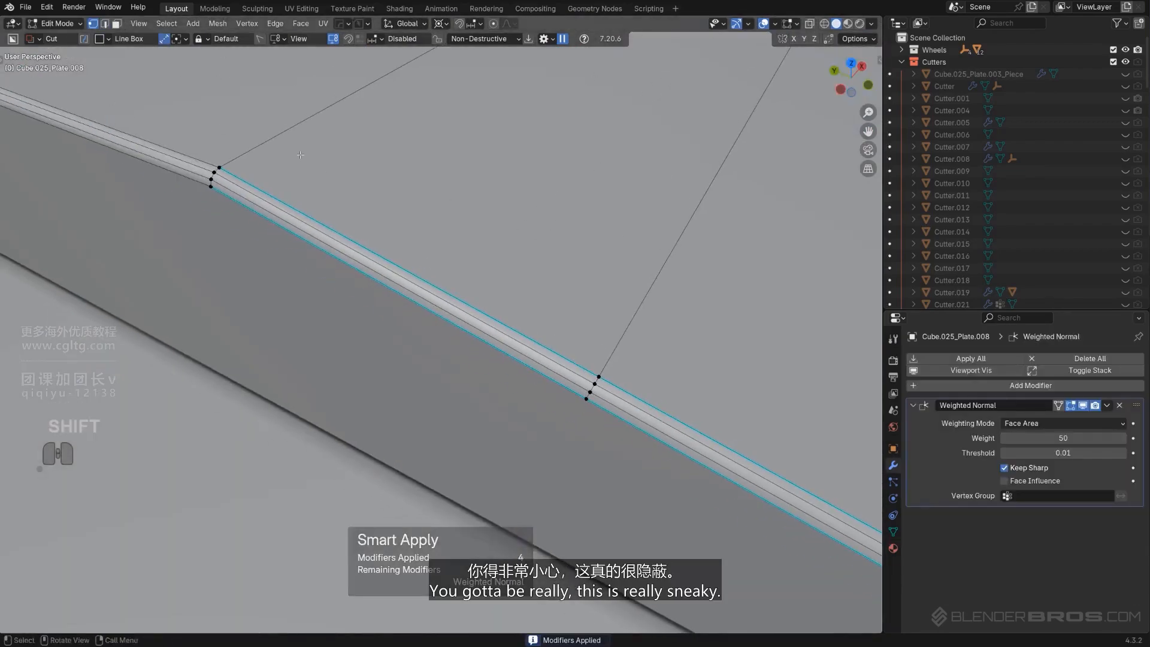
shift+middle_drag(593, 383, 441, 358)
key(Tab)
scroll(443, 214, down, 10)
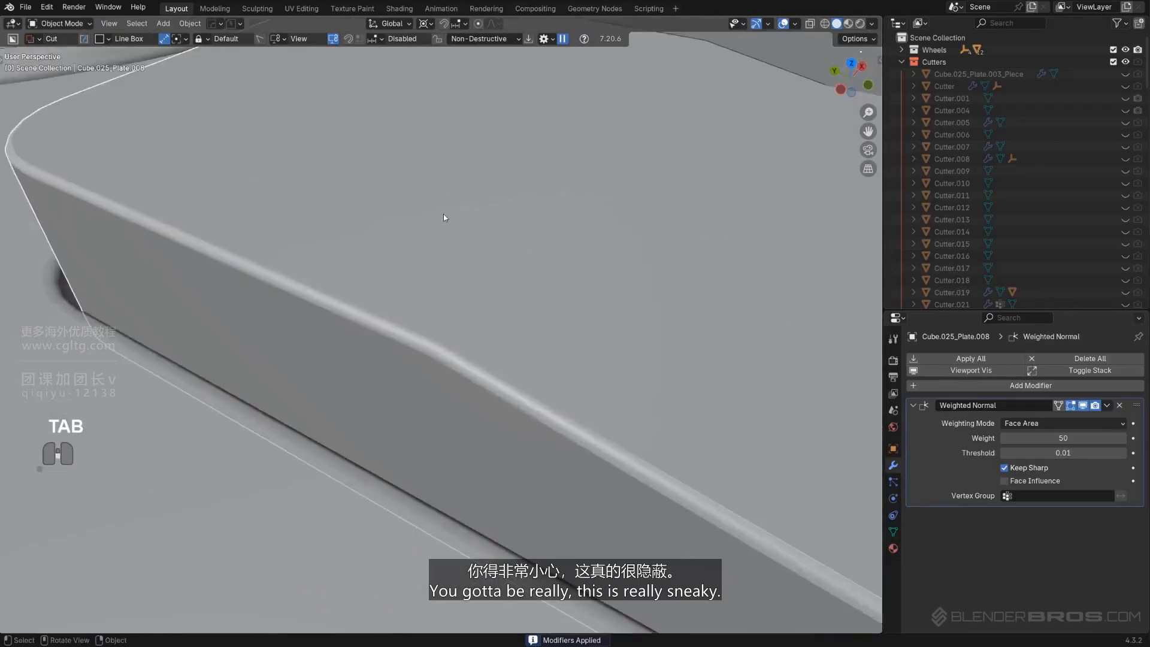
shift+middle_drag(552, 272, 385, 254)
scroll(385, 254, down, 2)
key(ctrl+z)
key(ctrl+z)
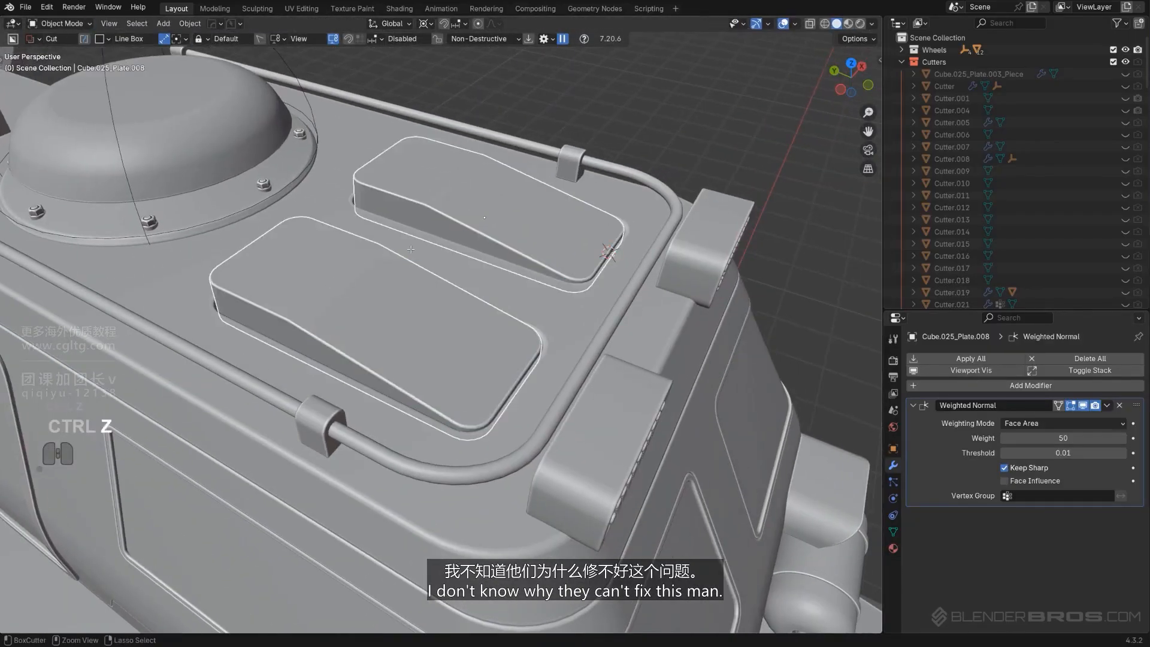
Apply only the panel's Boolean modifier
scroll(465, 219, up, 2)
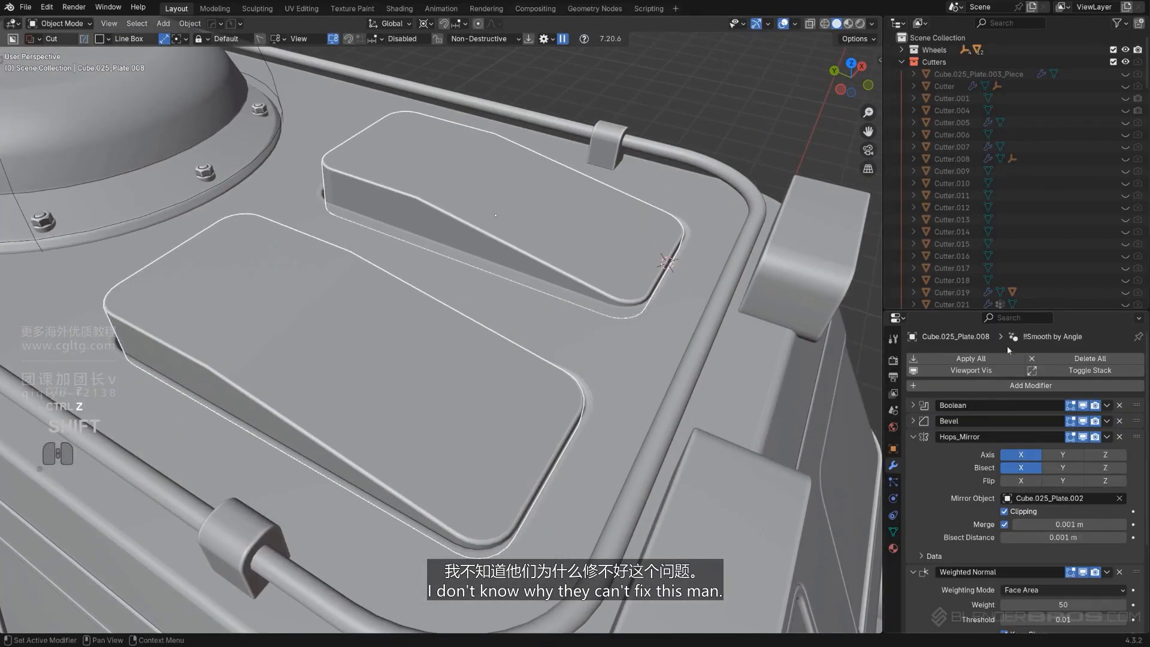
click(1107, 405)
click(1054, 419)
shift+middle_drag(573, 289, 578, 338)
scroll(504, 170, up, 4)
key(Tab)
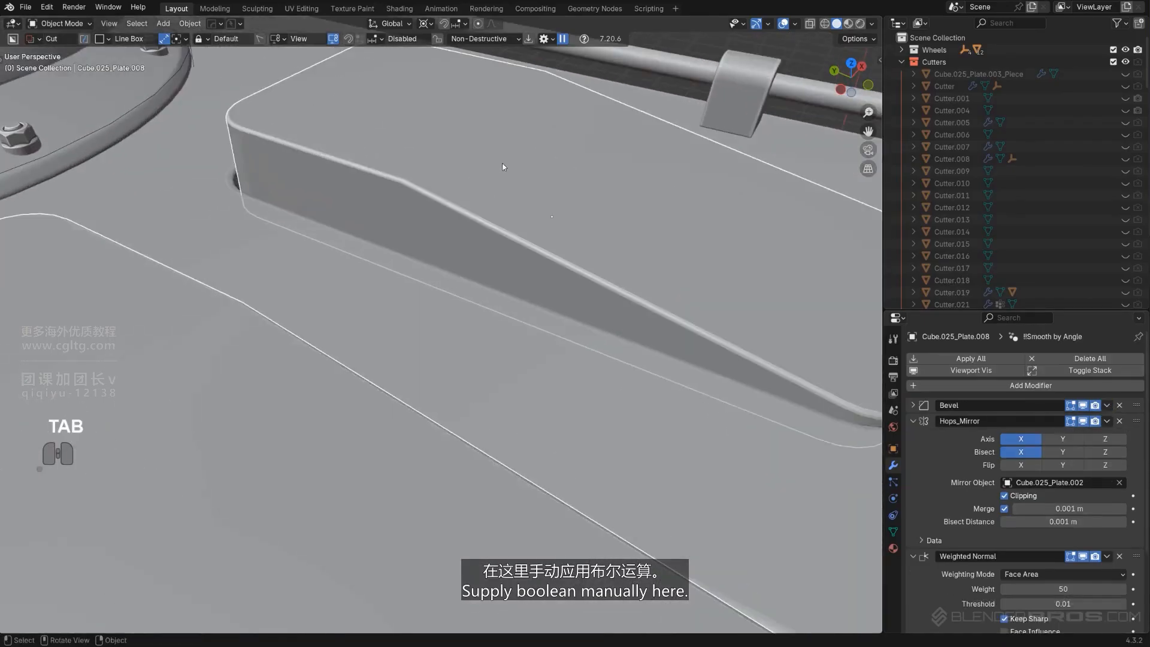
Bevel the tilted panel's slope crease edge with 7 segments at about 0.107 m width, and dissolve the leftover edge across the top
click(470, 134)
scroll(509, 167, down, 3)
key(ctrl+b)
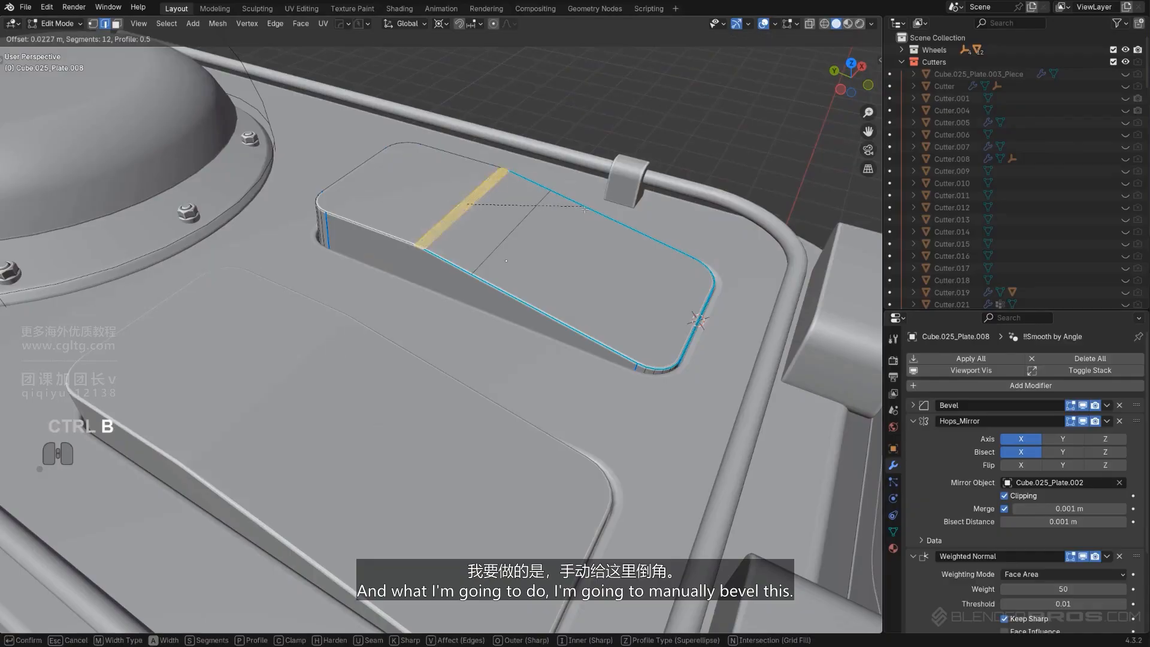
scroll(600, 223, down, 4)
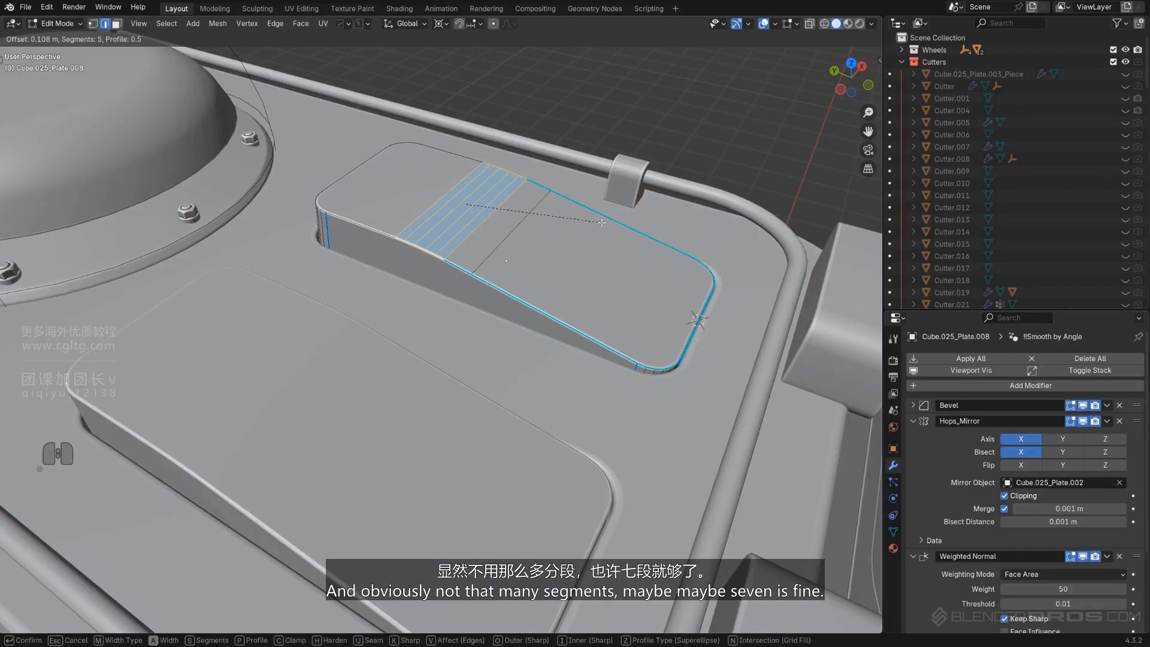
click(601, 221)
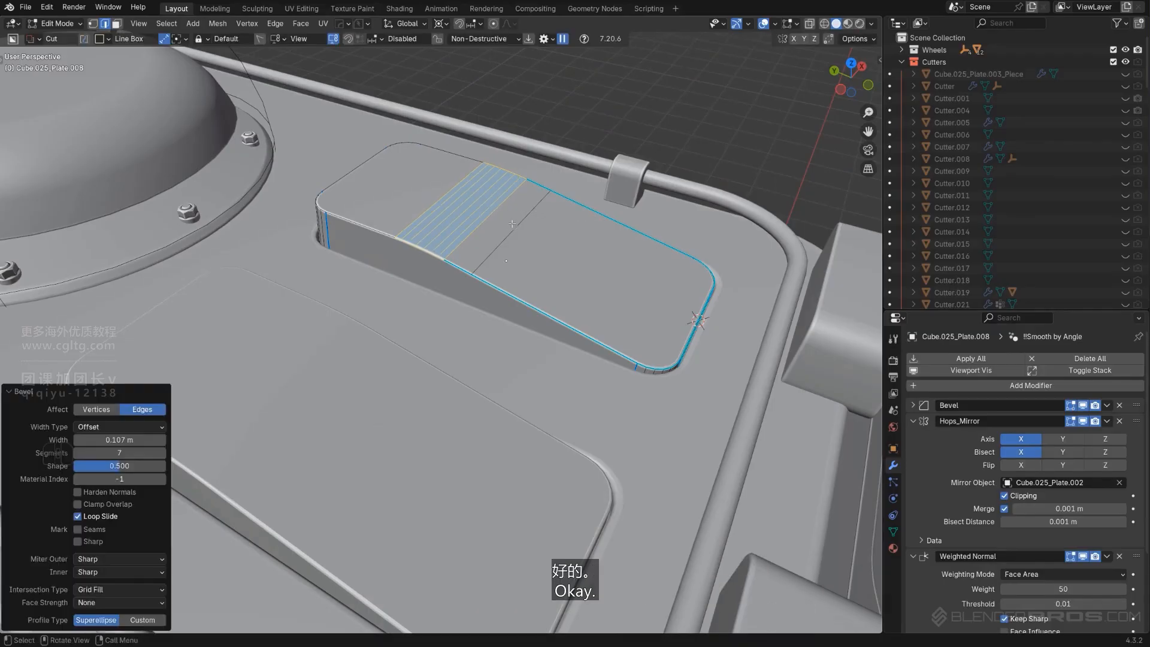
key(x)
click(516, 229)
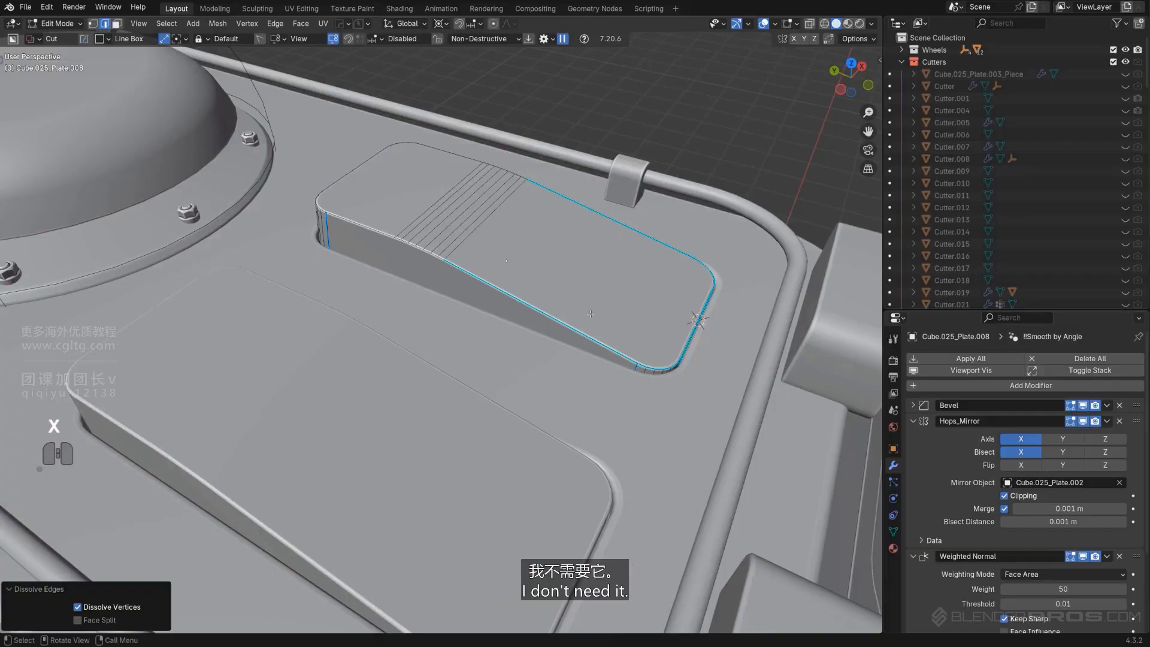
Leave edit mode and draw a bevelled vertical slot cutter on the lower tilted panel in top view
scroll(567, 317, down, 1)
scroll(567, 317, down, 3)
key(Tab)
middle_drag(567, 317, 513, 318)
key(KP_5)
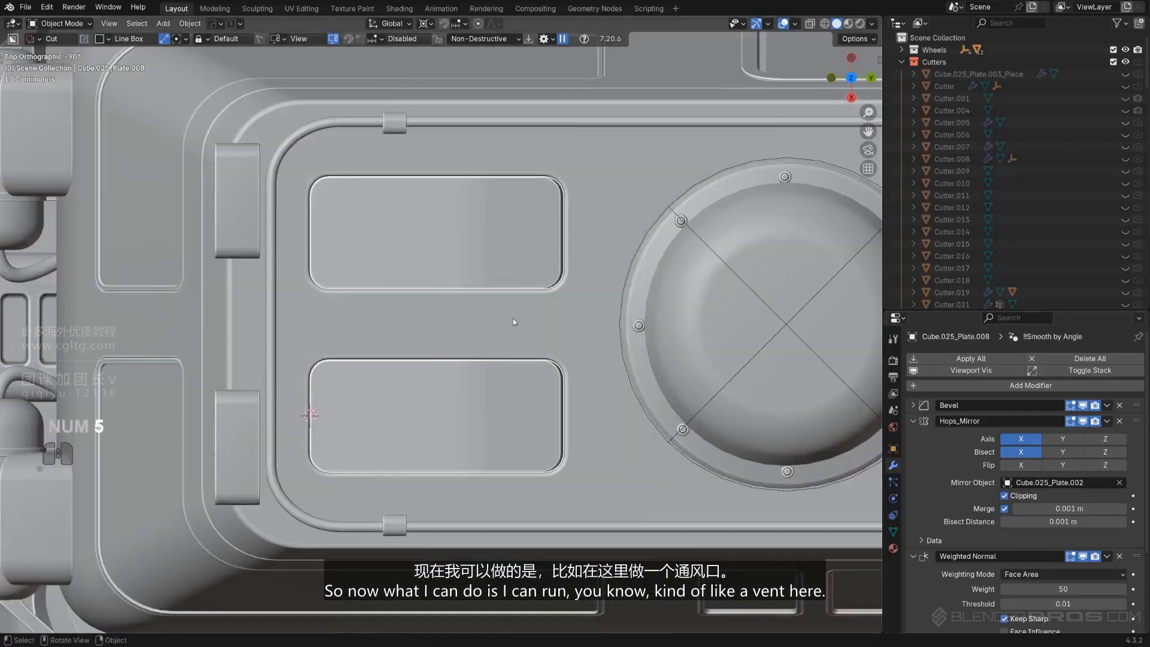
scroll(474, 349, up, 1)
scroll(455, 418, up, 2)
shift+middle_drag(455, 418, 470, 341)
scroll(434, 419, down, 1)
key(d)
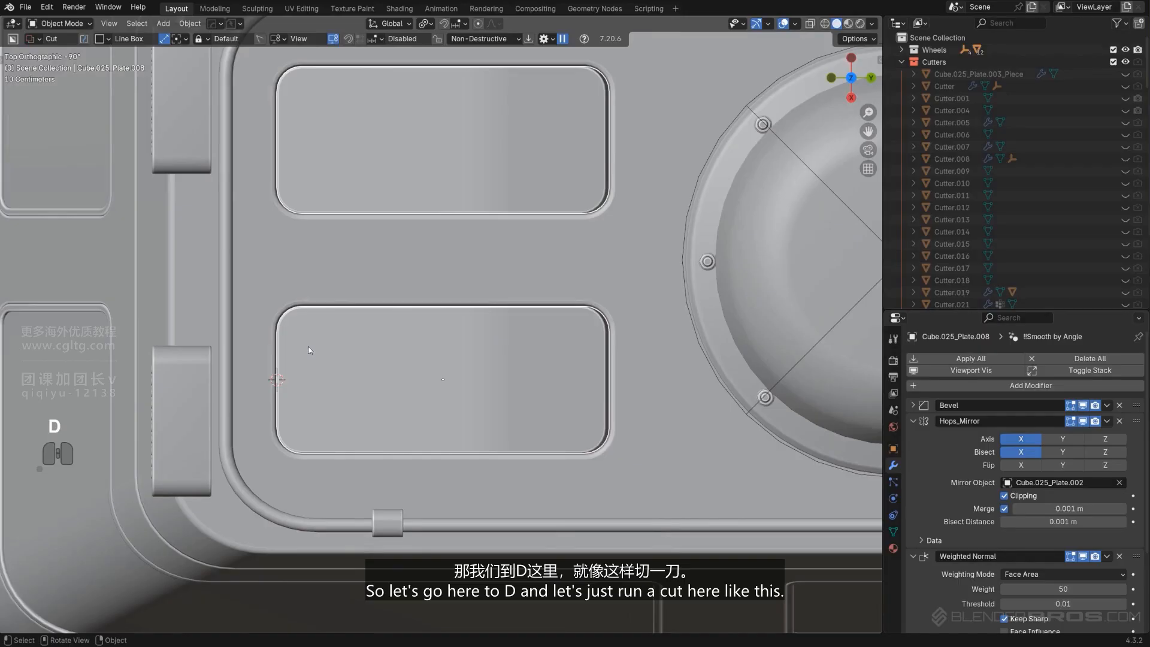
drag(297, 342, 302, 397)
right_click(298, 393)
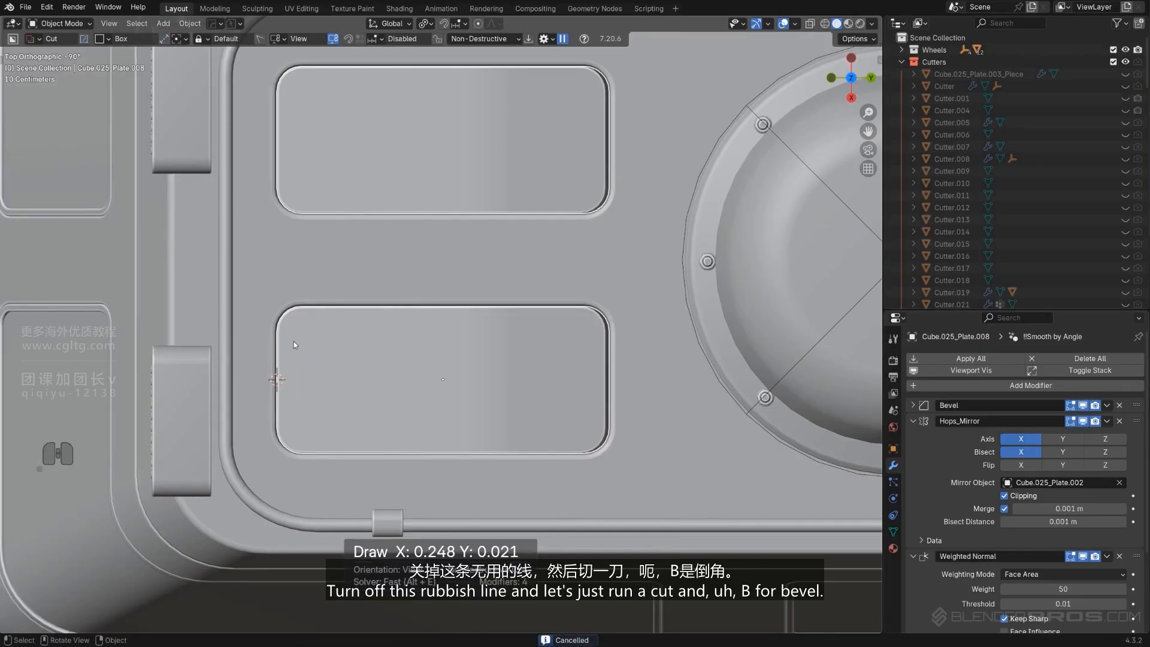
drag(295, 344, 308, 424)
key(b)
key(x)
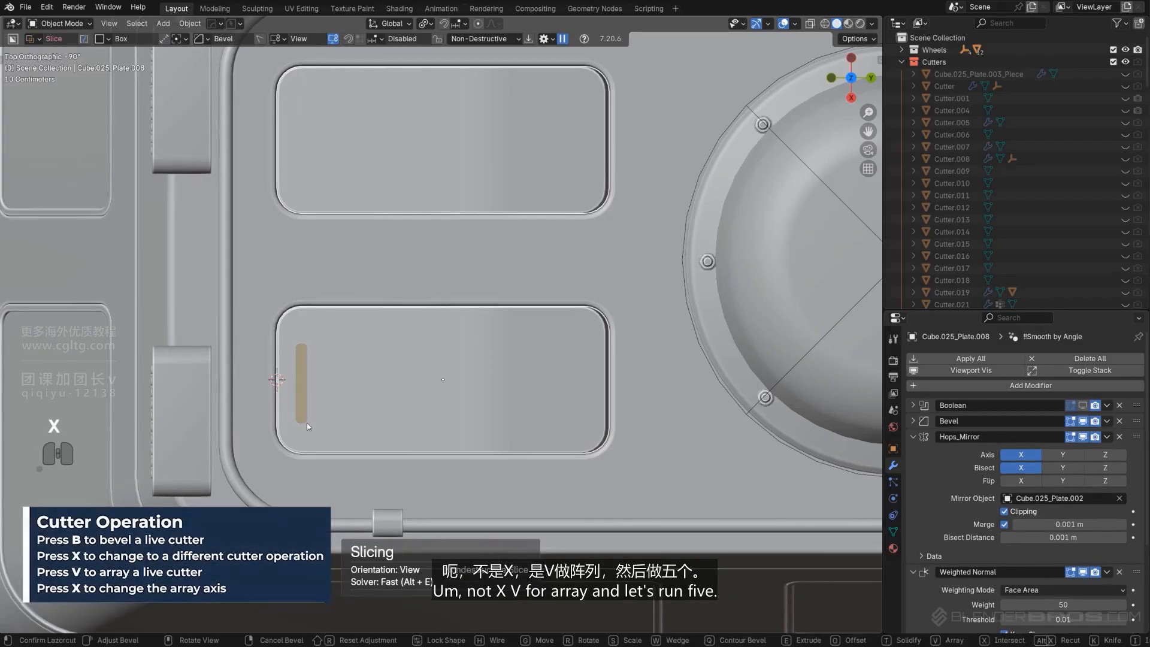
key(x)
key(x)
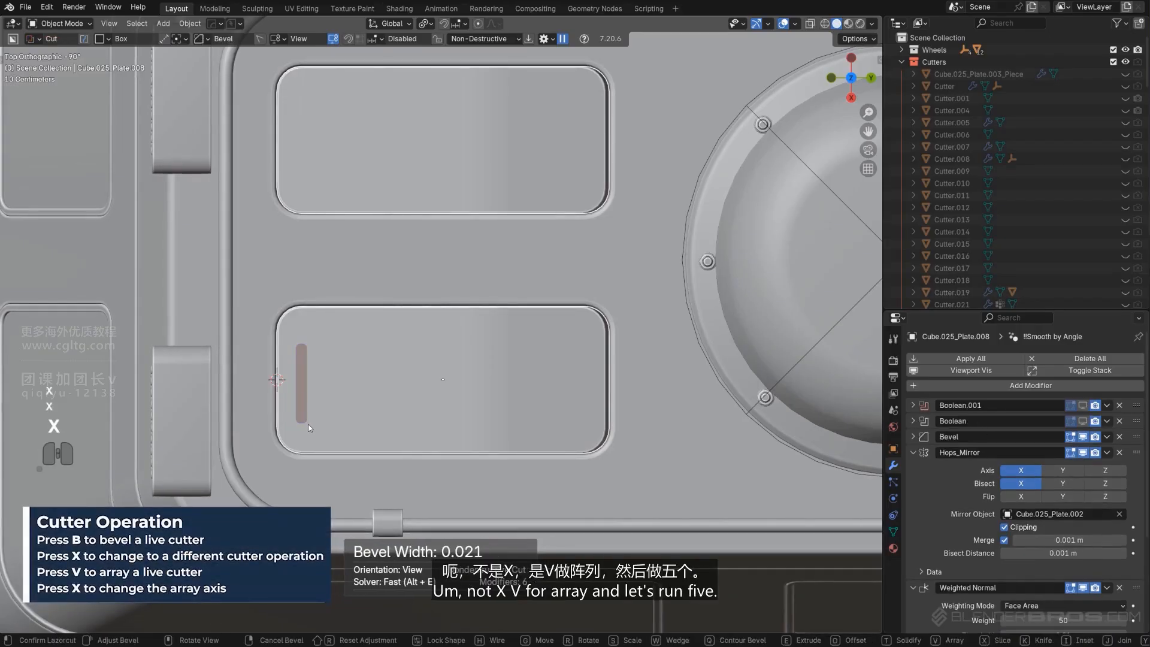
Array the slot cutter to five copies, extrude it, and confirm the cut while keeping the cutter
key(v)
scroll(311, 425, up, 1)
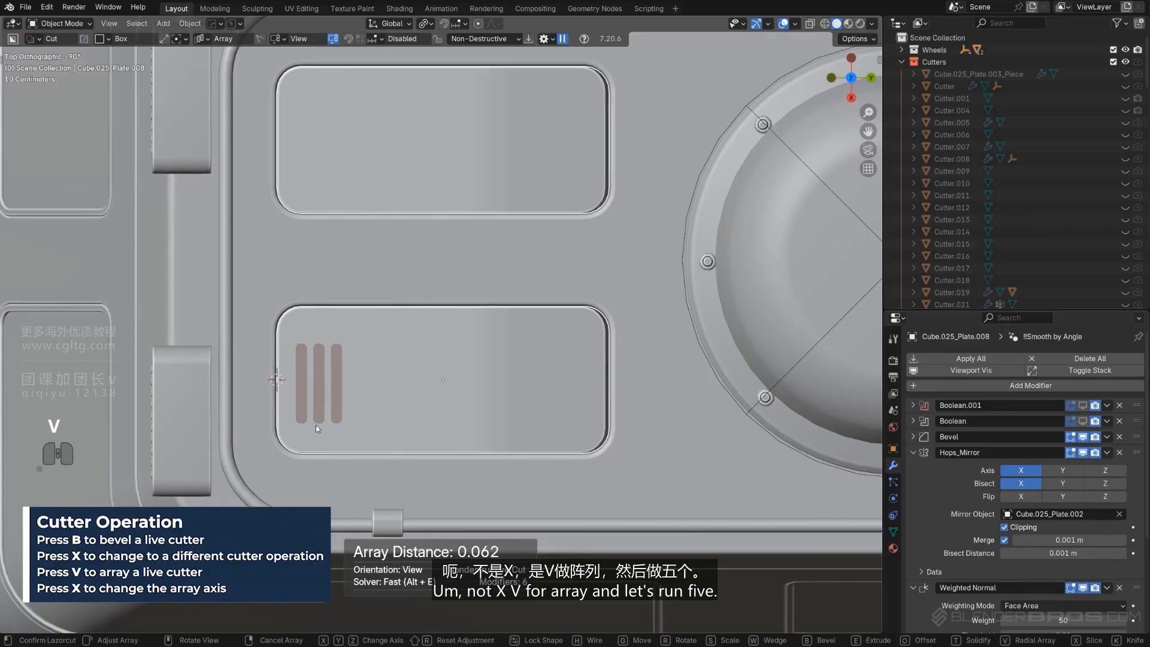
scroll(315, 426, up, 1)
scroll(318, 425, up, 1)
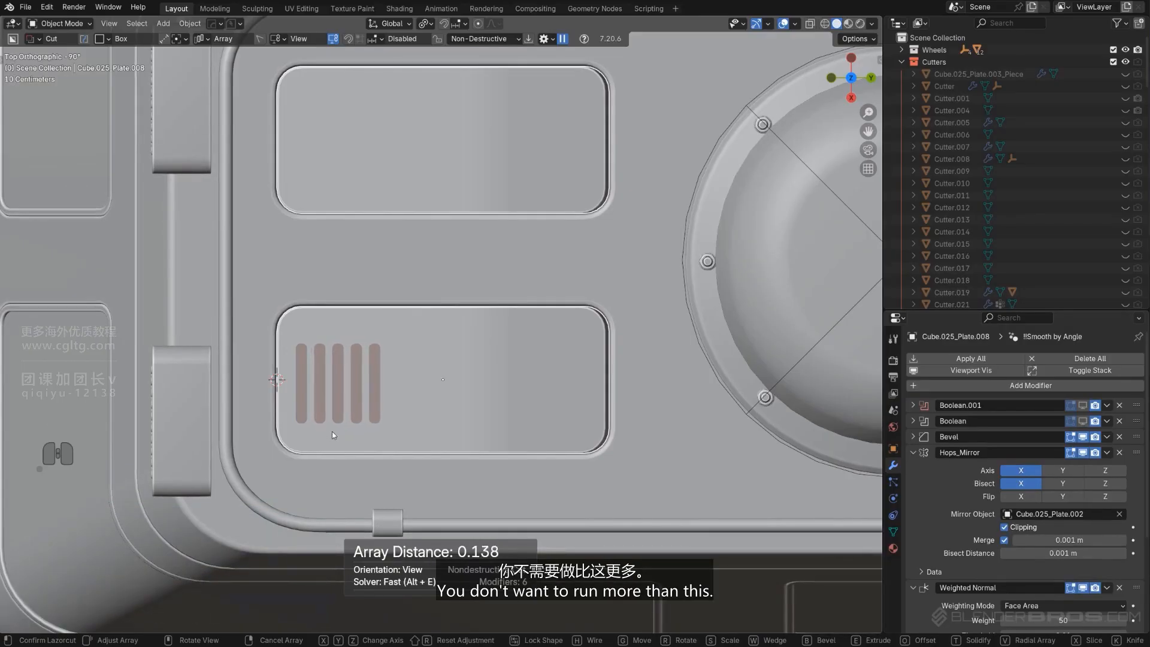
key(Tab)
middle_drag(381, 458, 429, 372)
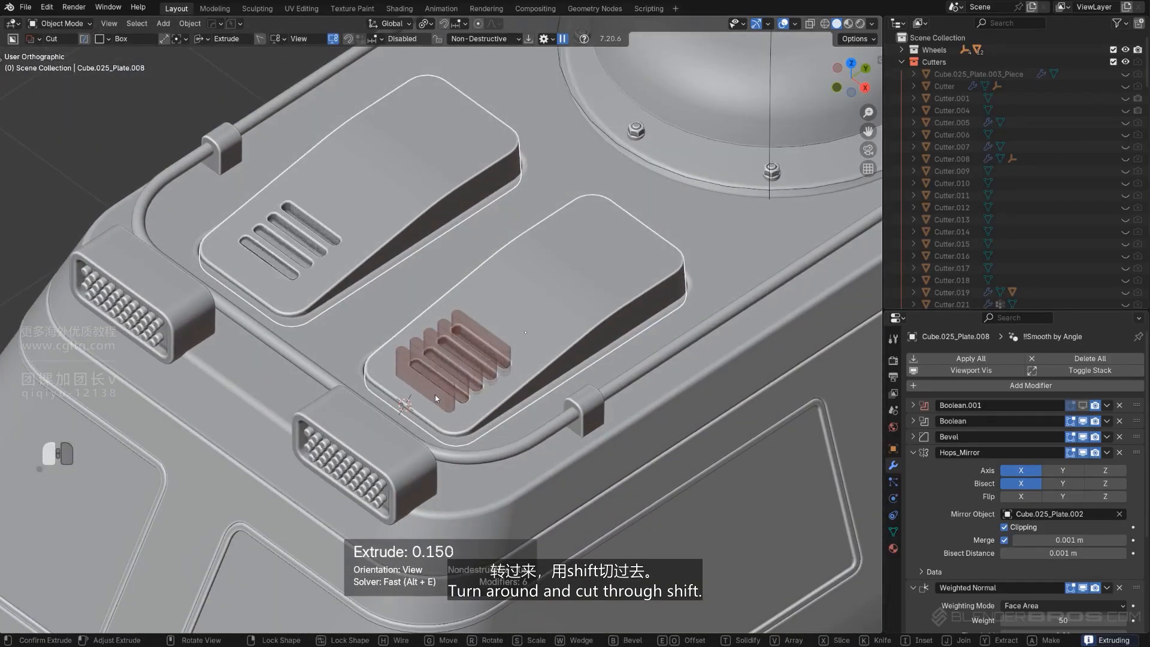
key(Tab)
shift+click(563, 361)
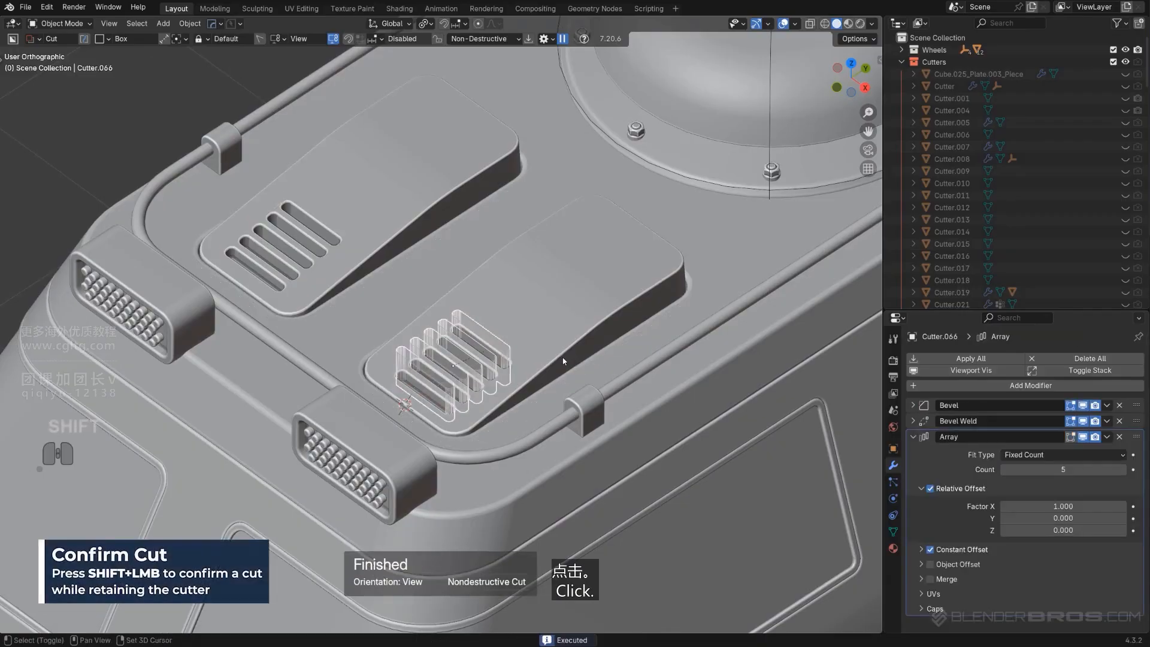
Isolate the panel and vent cutter in local side view and rotate the cutter's mesh 35° in edit mode
alt+middle_drag(563, 361, 513, 357)
scroll(512, 357, up, 2)
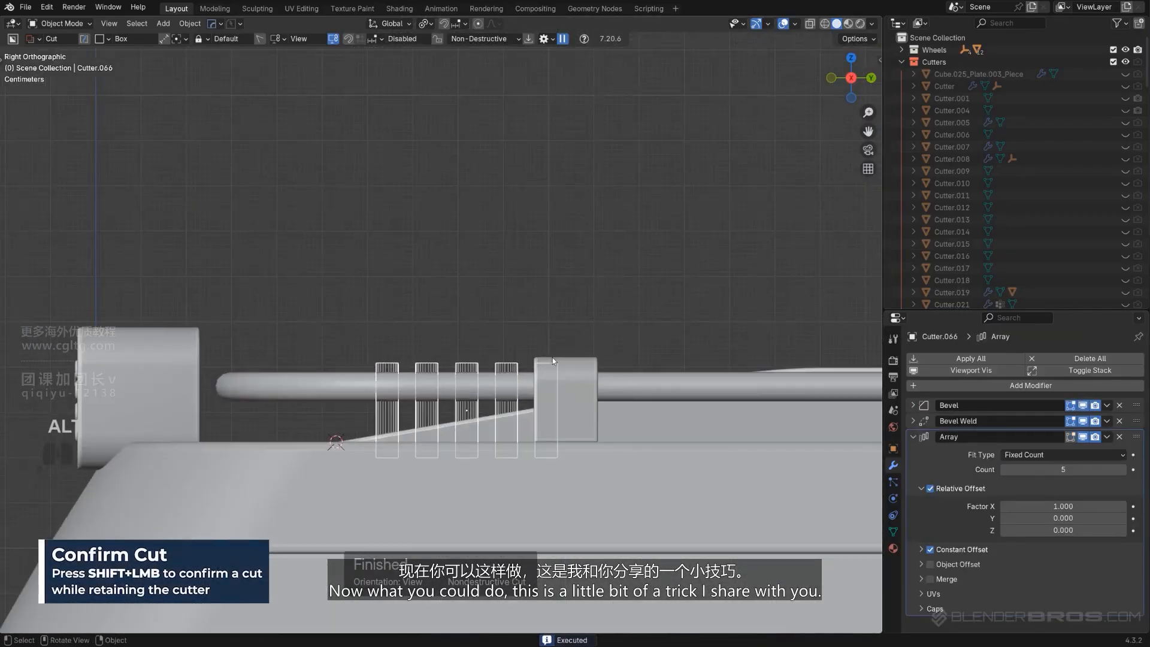
shift+click(714, 434)
key(slash)
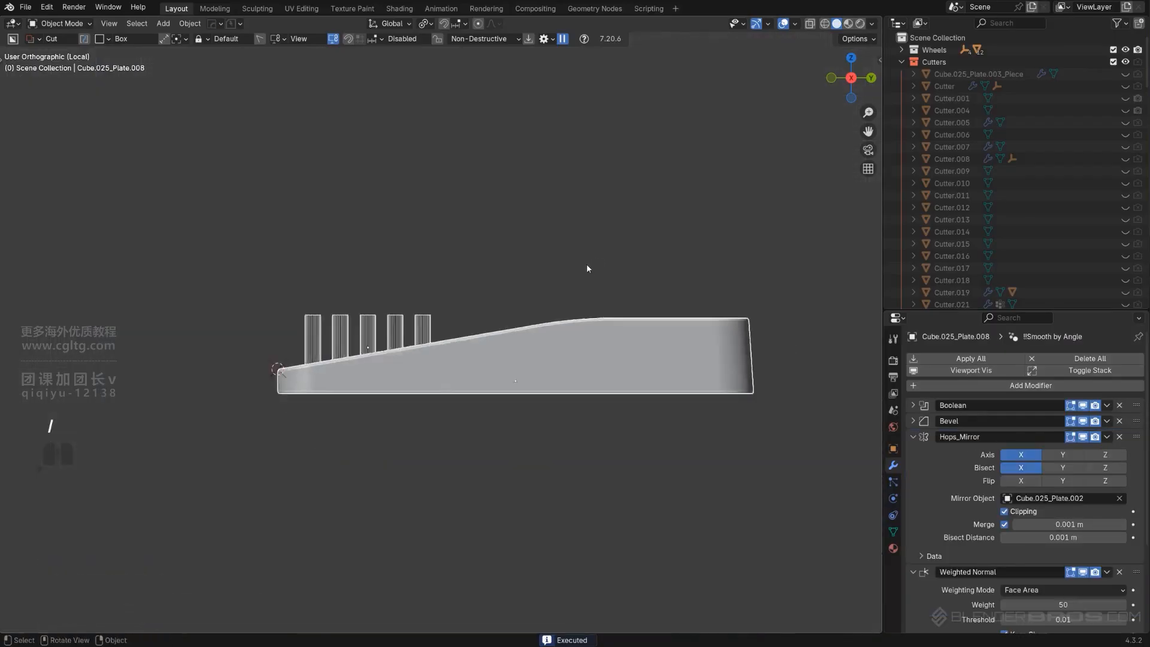
scroll(587, 264, up, 1)
shift+middle_drag(473, 329, 446, 376)
scroll(446, 377, up, 3)
click(458, 379)
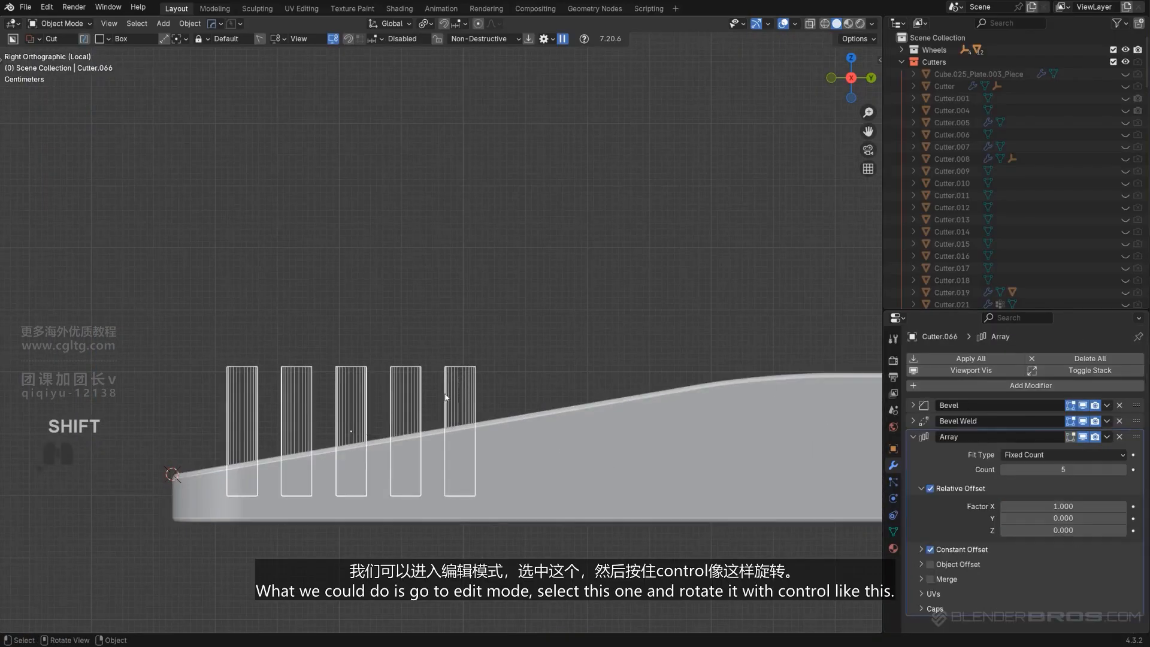
key(Tab)
key(a)
key(r)
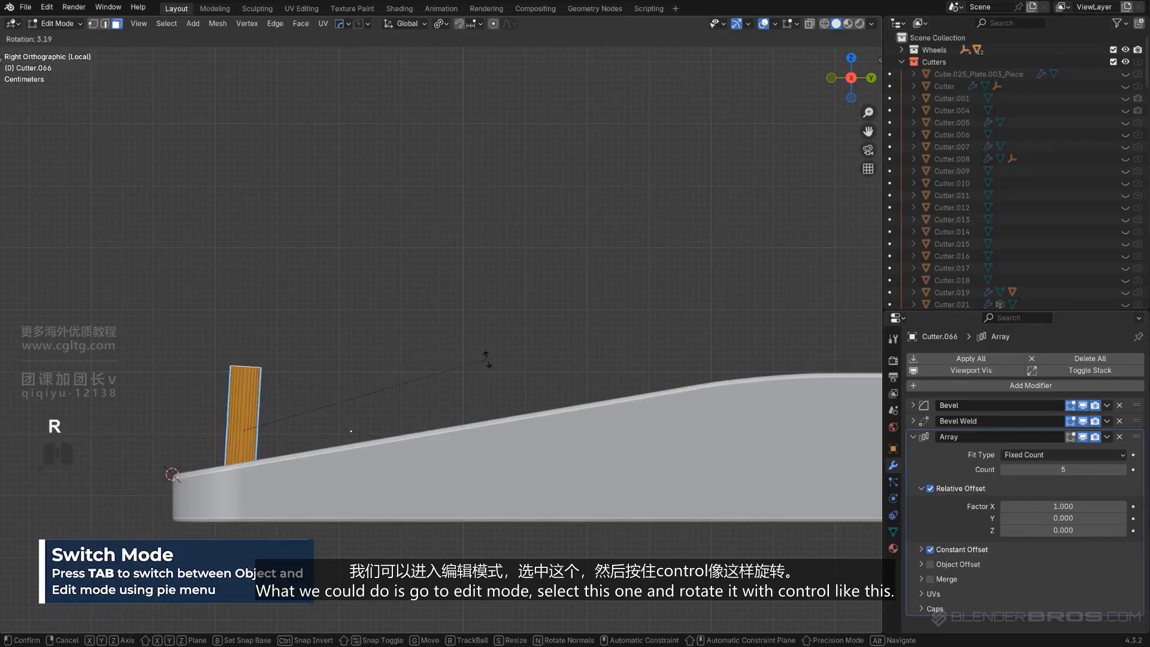
ctrl+click(517, 506)
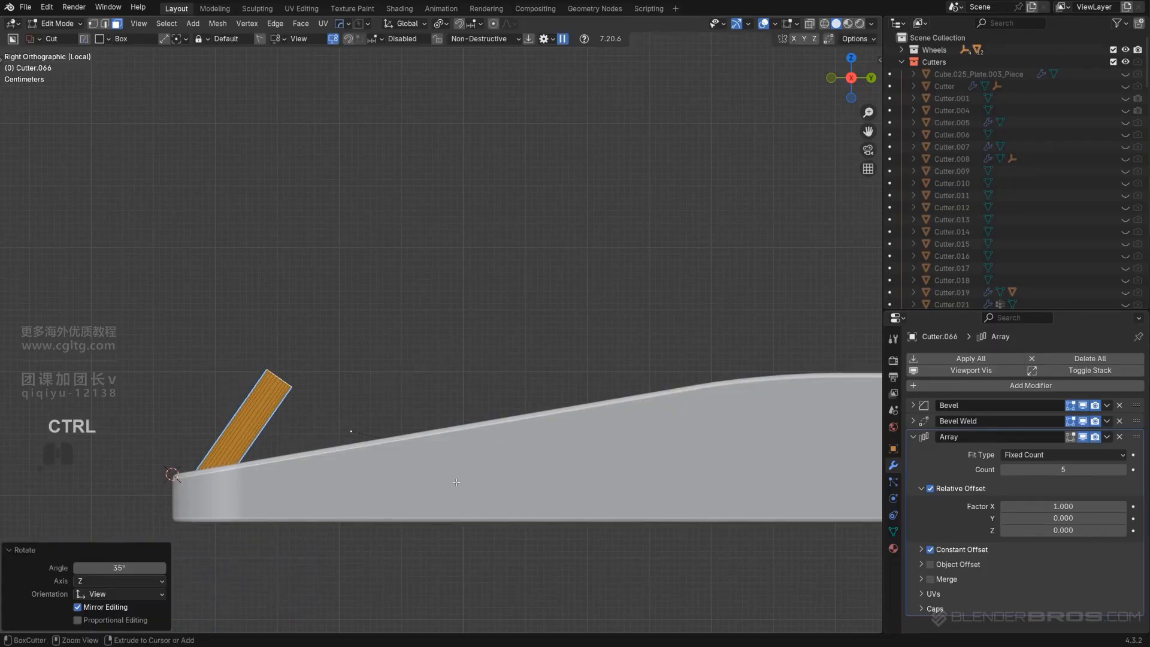
Review the tilted slot array in object mode, then undo back into the cutter's edit mode
key(Tab)
shift+middle_drag(442, 385, 447, 386)
scroll(448, 385, down, 2)
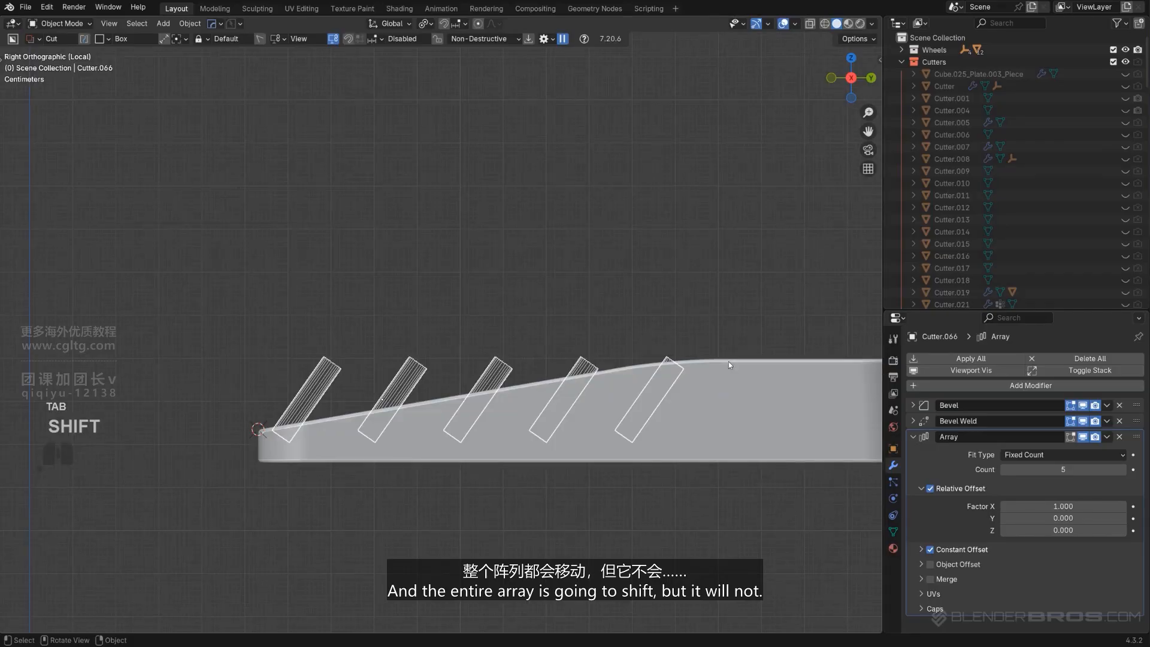
key(ctrl+z)
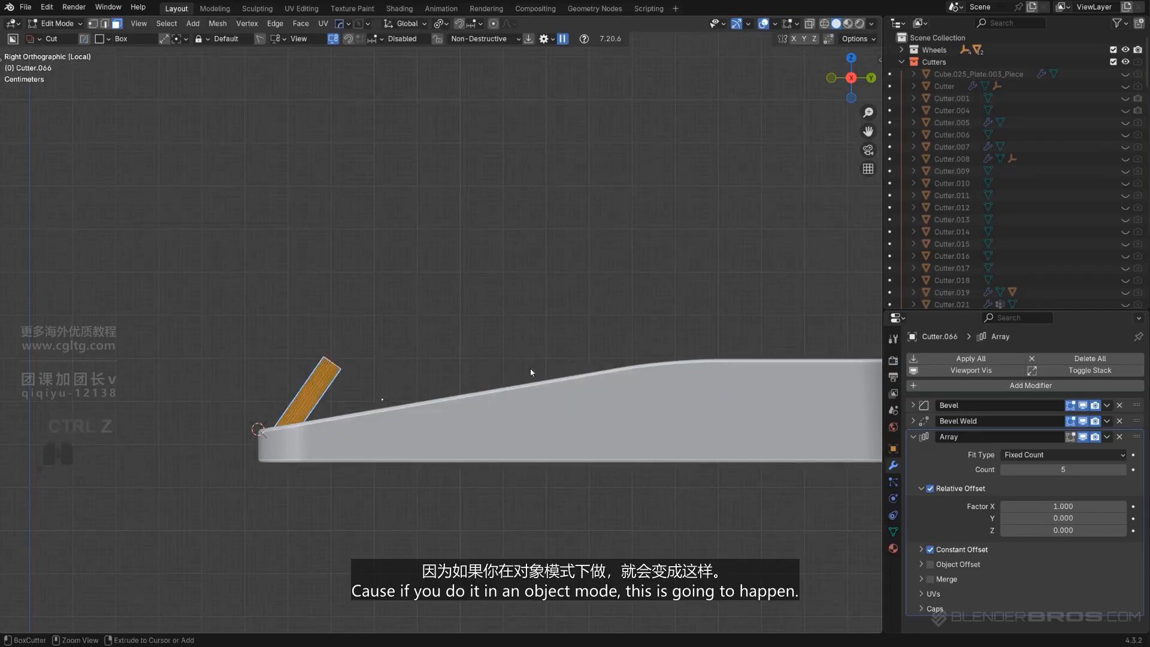
key(Tab)
key(r)
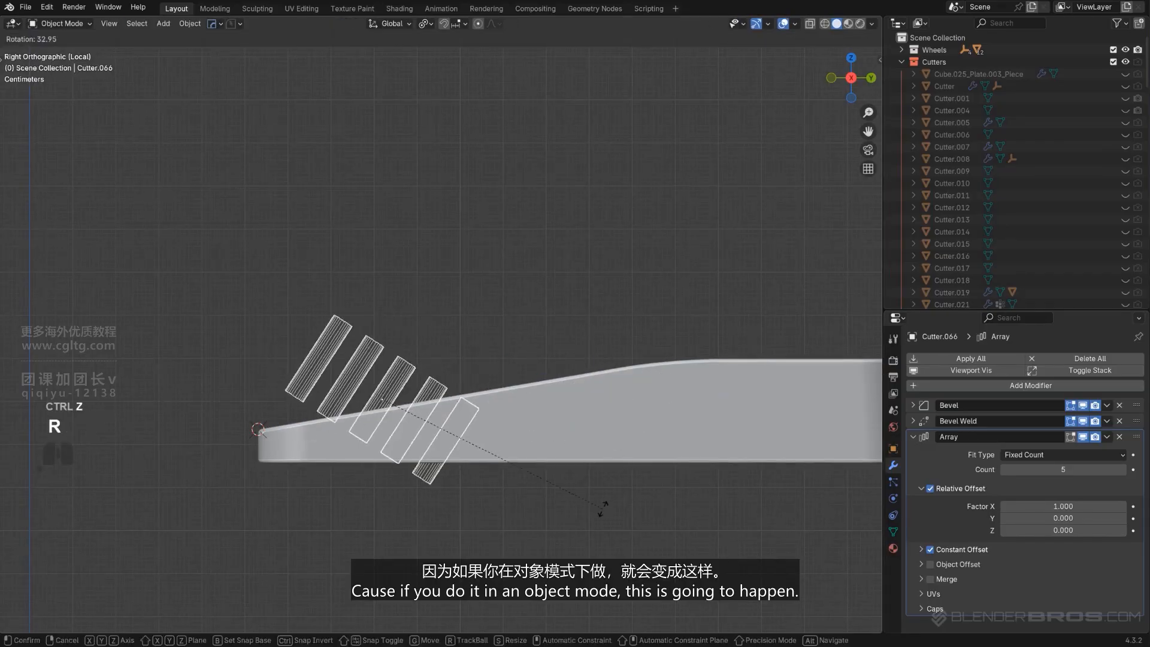
right_click(603, 508)
Rotate the cutter's mesh 20° in edit mode and return to object mode
key(Tab)
key(r)
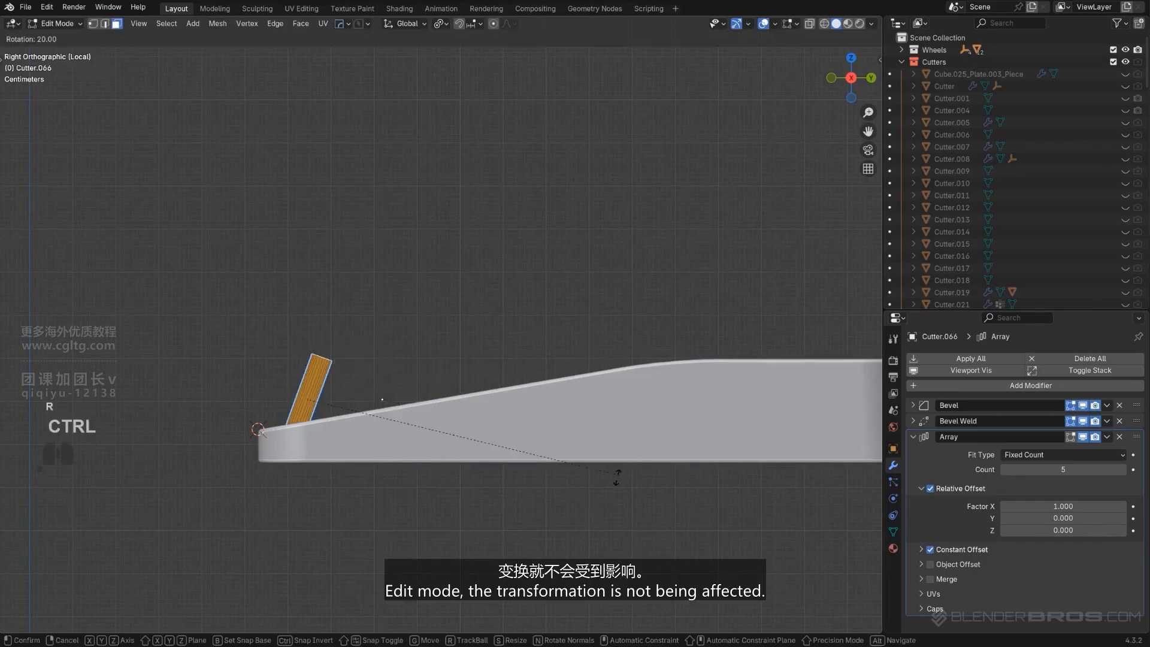
click(569, 530)
key(Tab)
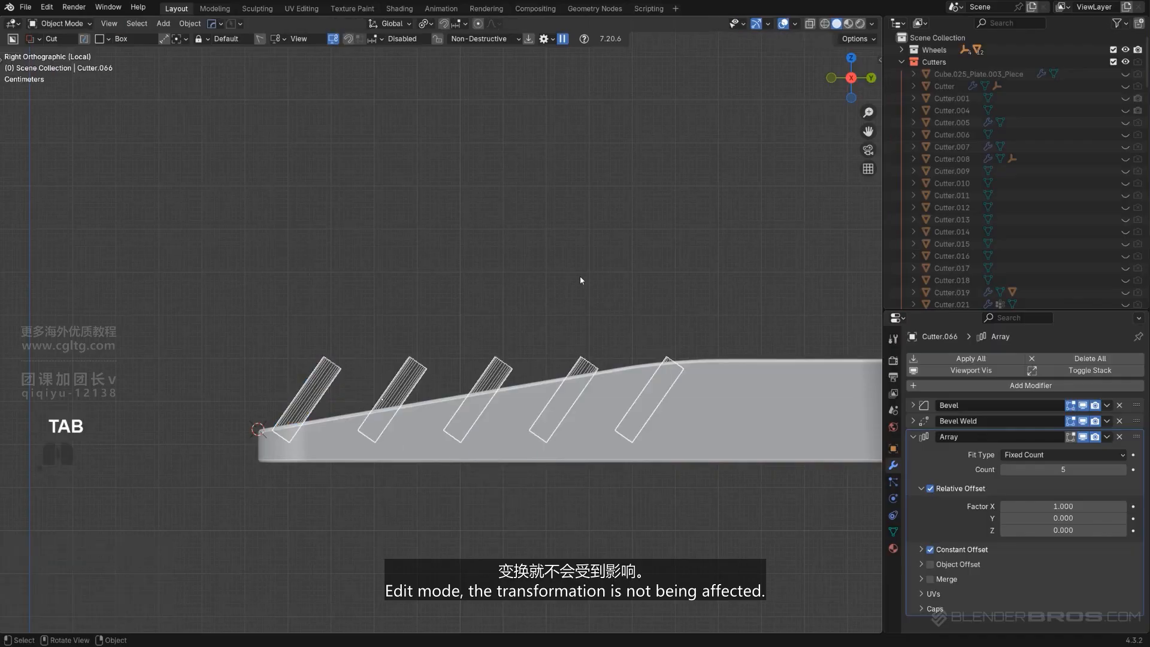
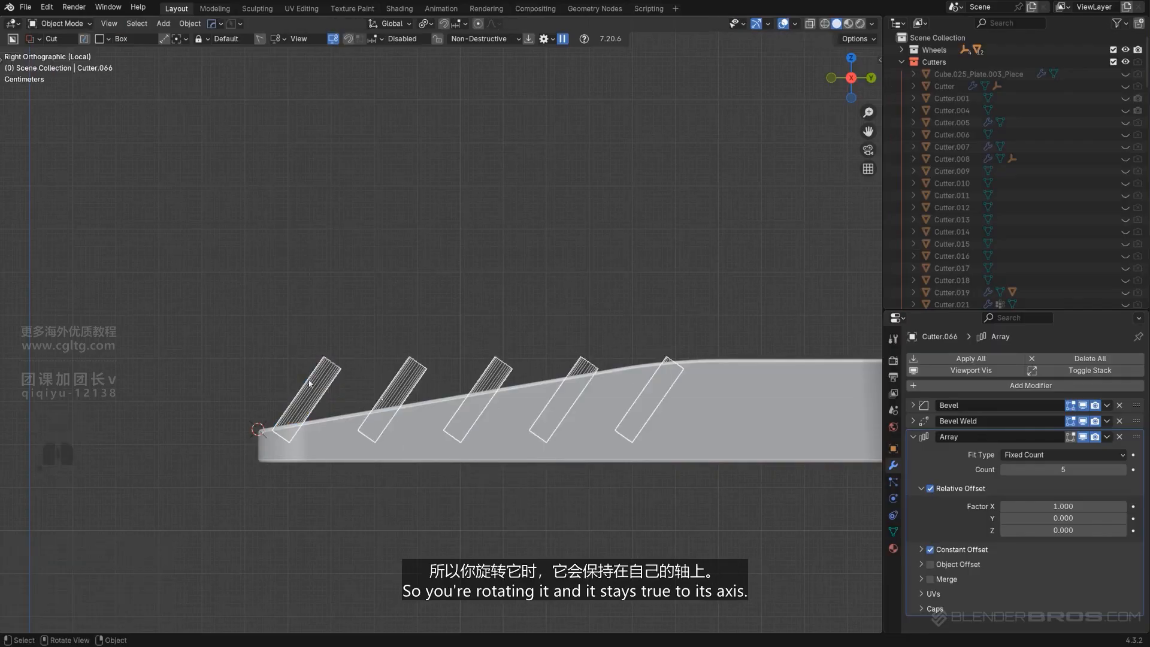
Tighten the vent cutter array's spacing with Hard Ops Array V2
key(q)
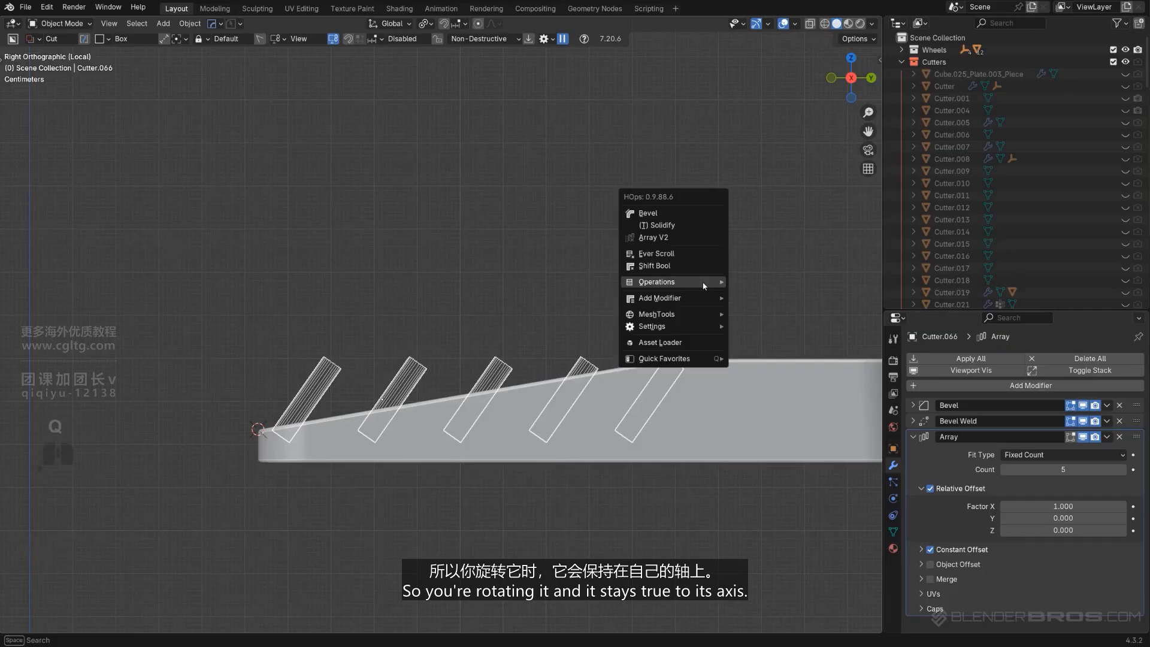
click(688, 238)
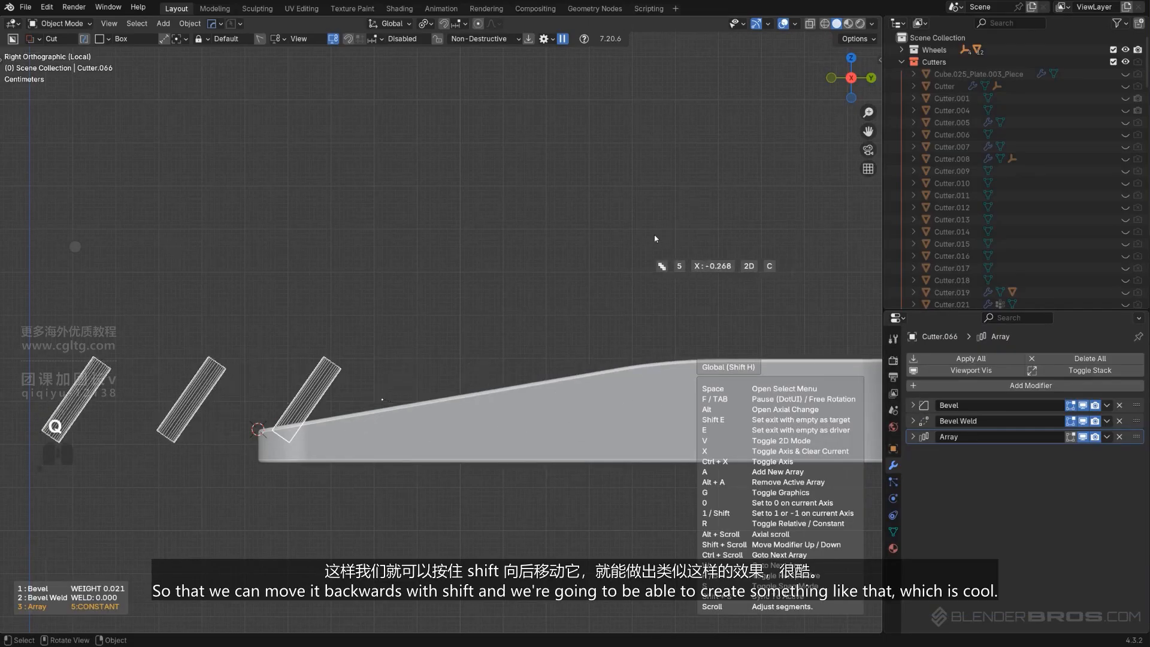
click(574, 251)
middle_drag(510, 264, 510, 340)
key(KP_5)
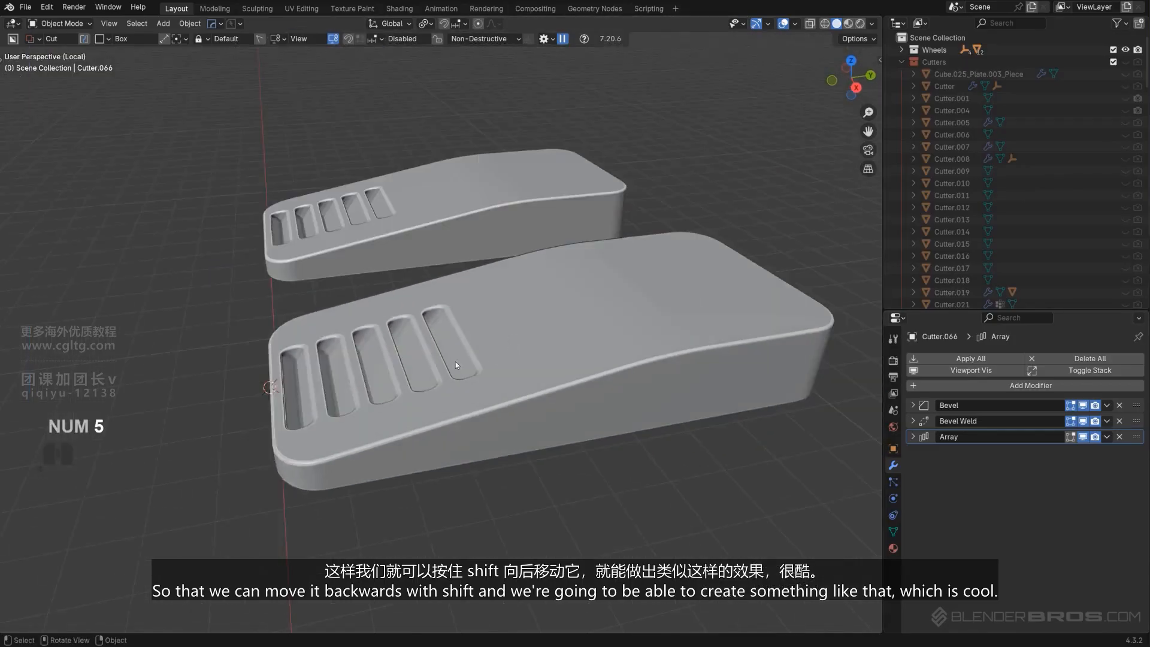
Recover the vent cutter from the panel with Ever Scroll and move it about 0.078 m along Y
scroll(498, 352, up, 2)
click(500, 350)
key(q)
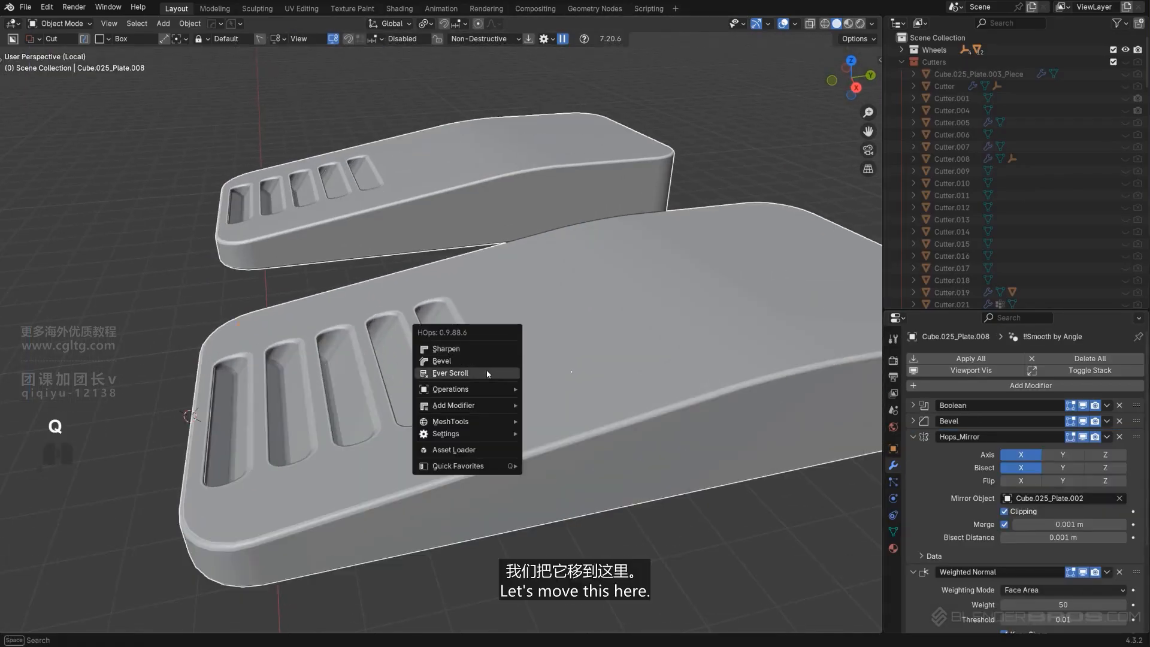
click(487, 373)
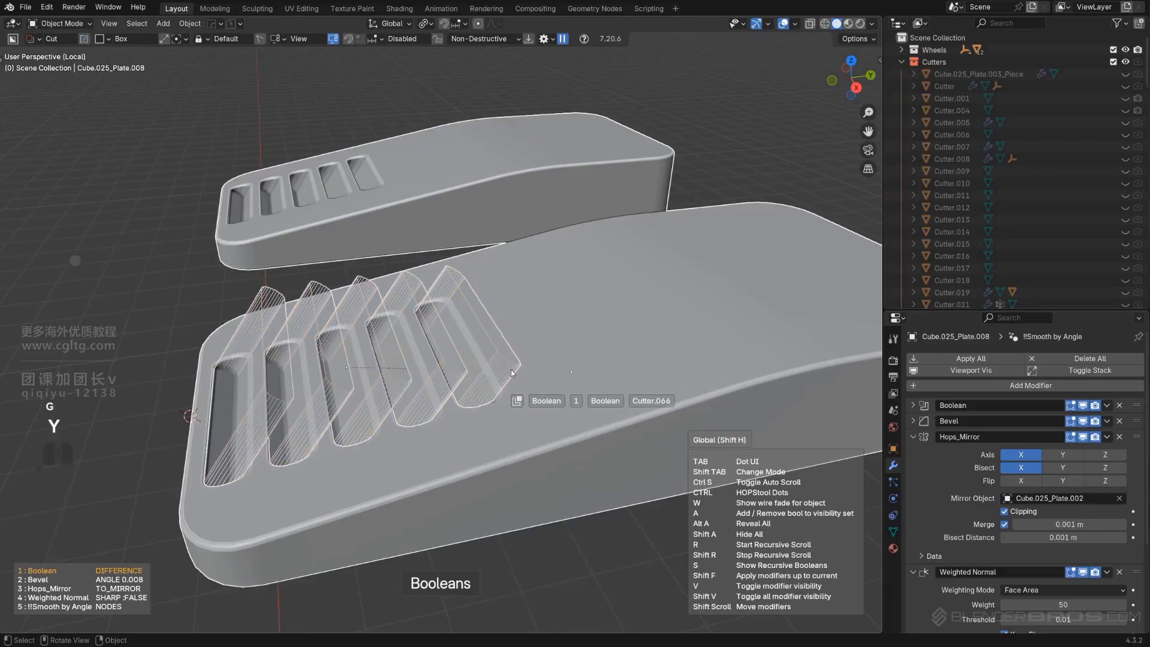
click(507, 373)
key(g)
key(y)
click(554, 366)
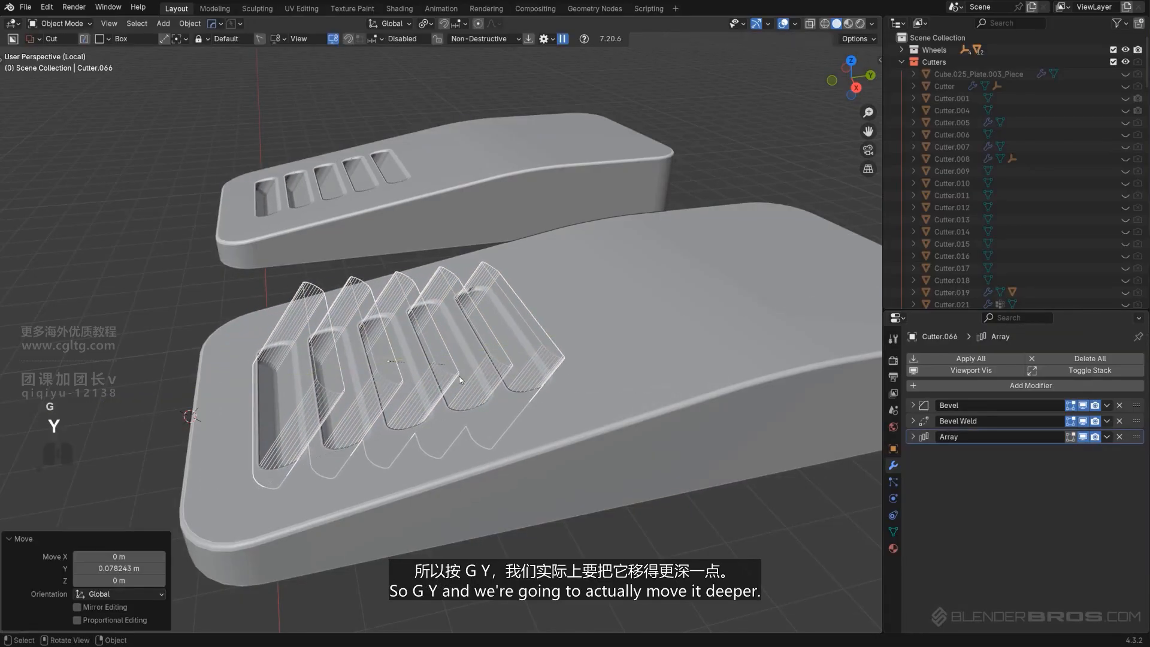
alt+middle_drag(553, 367, 505, 337)
scroll(523, 338, up, 1)
key(g)
right_click(523, 339)
Create a custom transform orientation from the cutter's selected face in edit mode
key(Tab)
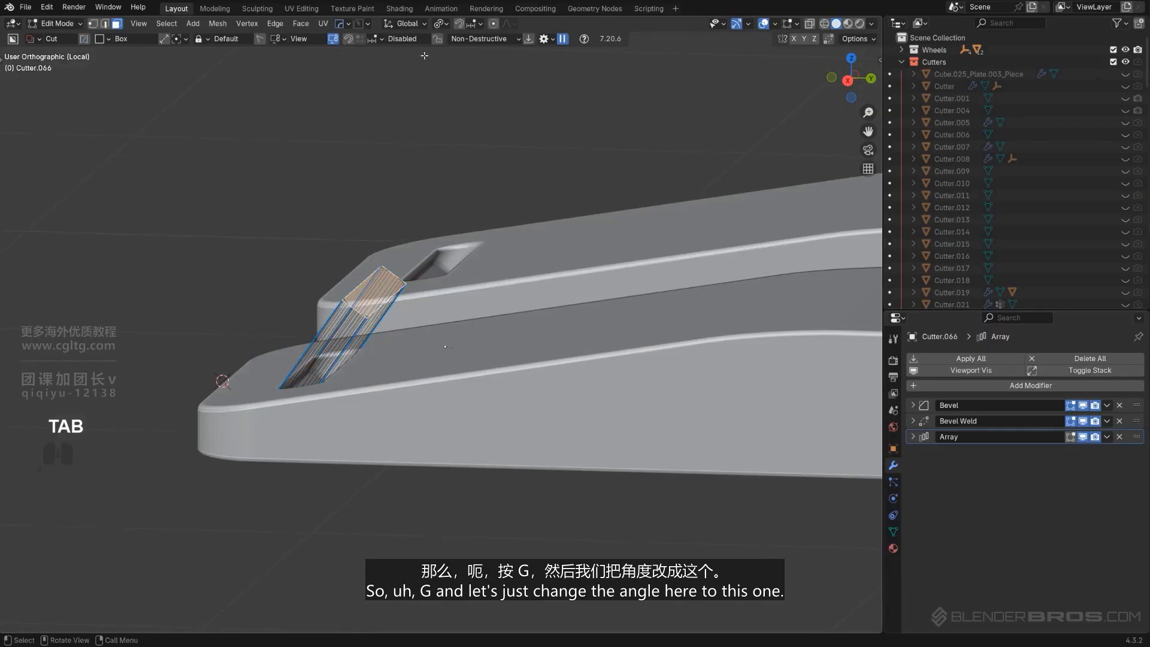
click(422, 26)
click(445, 60)
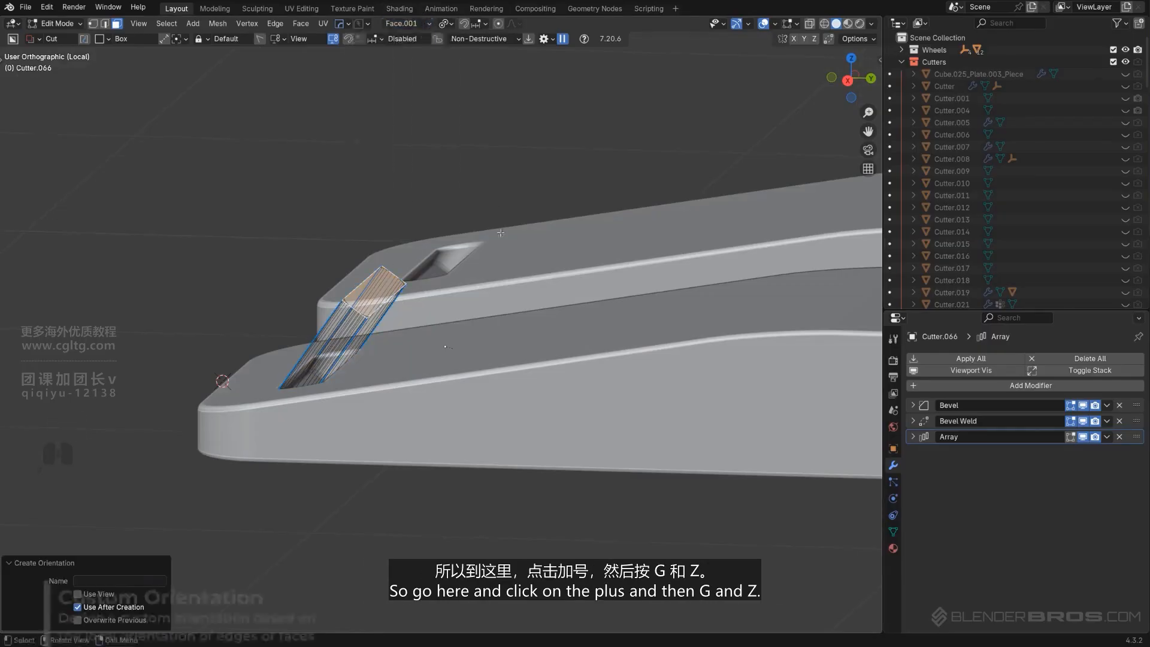
Move the cutter down along the Face.001 orientation's Z axis in object mode
key(Tab)
alt+middle_drag(514, 349, 584, 321)
key(g)
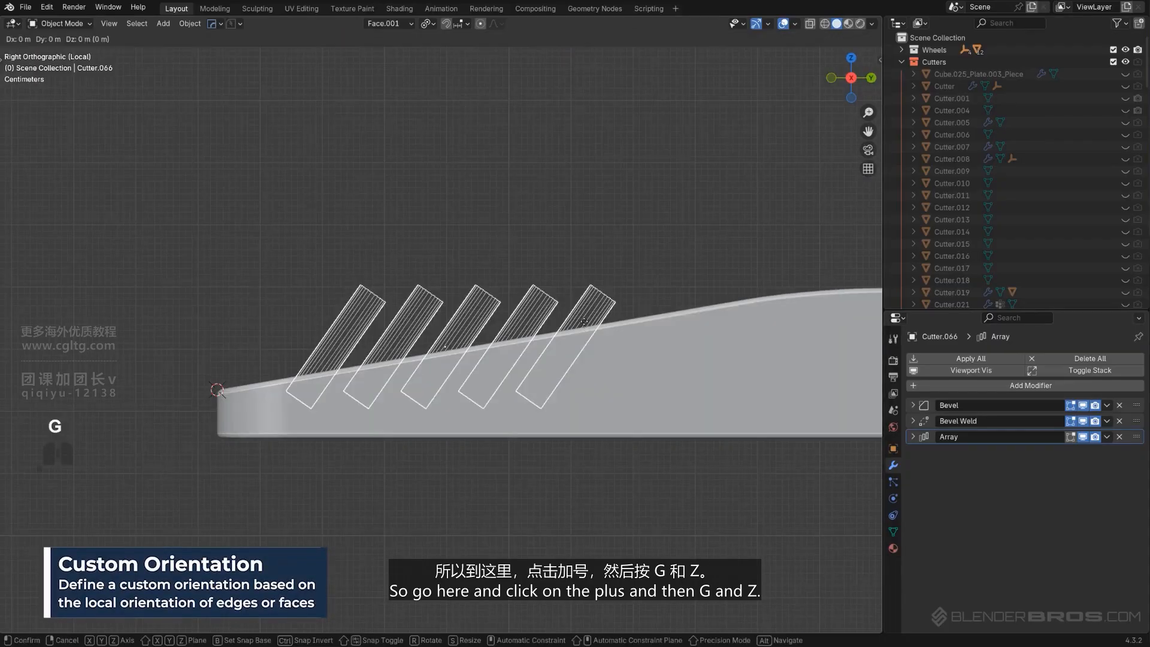
key(z)
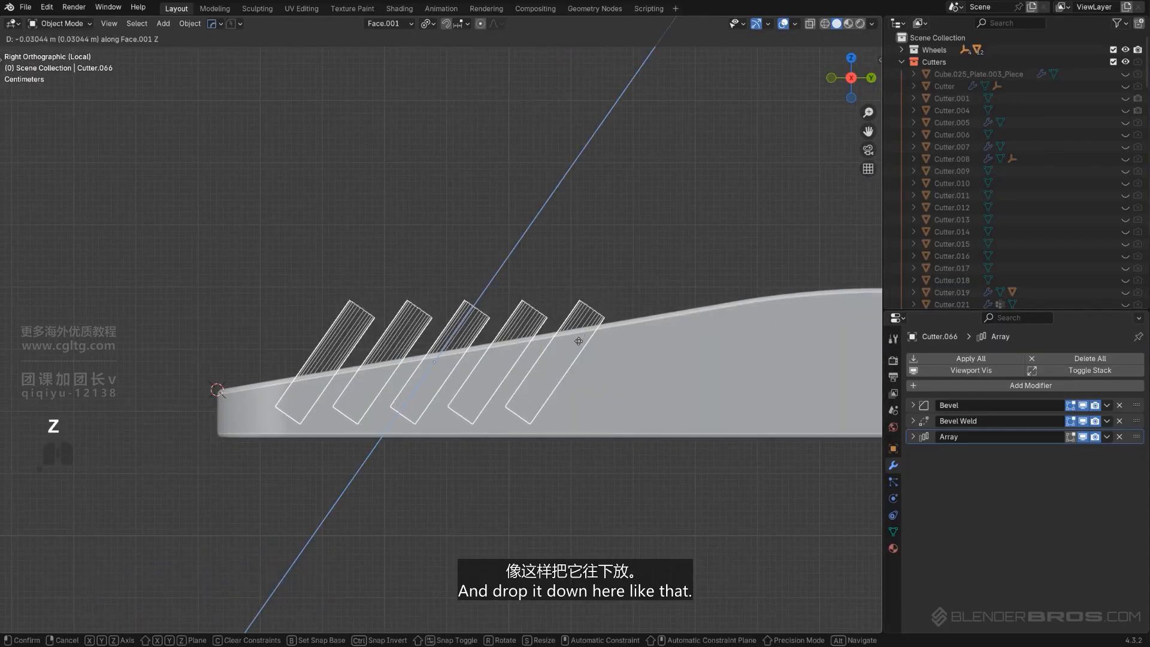
click(577, 344)
Inspect the vent cuts from side and top views with the cutters collection hidden
key(KP_5)
middle_drag(552, 305, 516, 345)
key(shift+2)
scroll(433, 357, up, 6)
scroll(432, 357, down, 7)
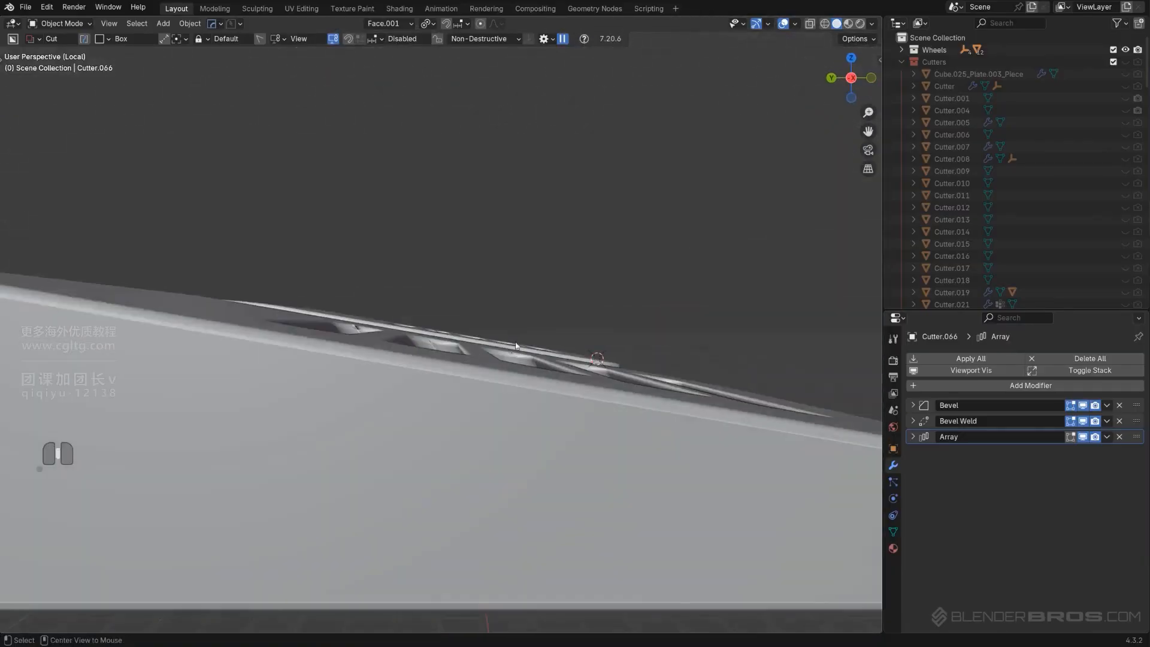
key(KP_8)
scroll(525, 356, down, 1)
key(Tab)
key(KP_5)
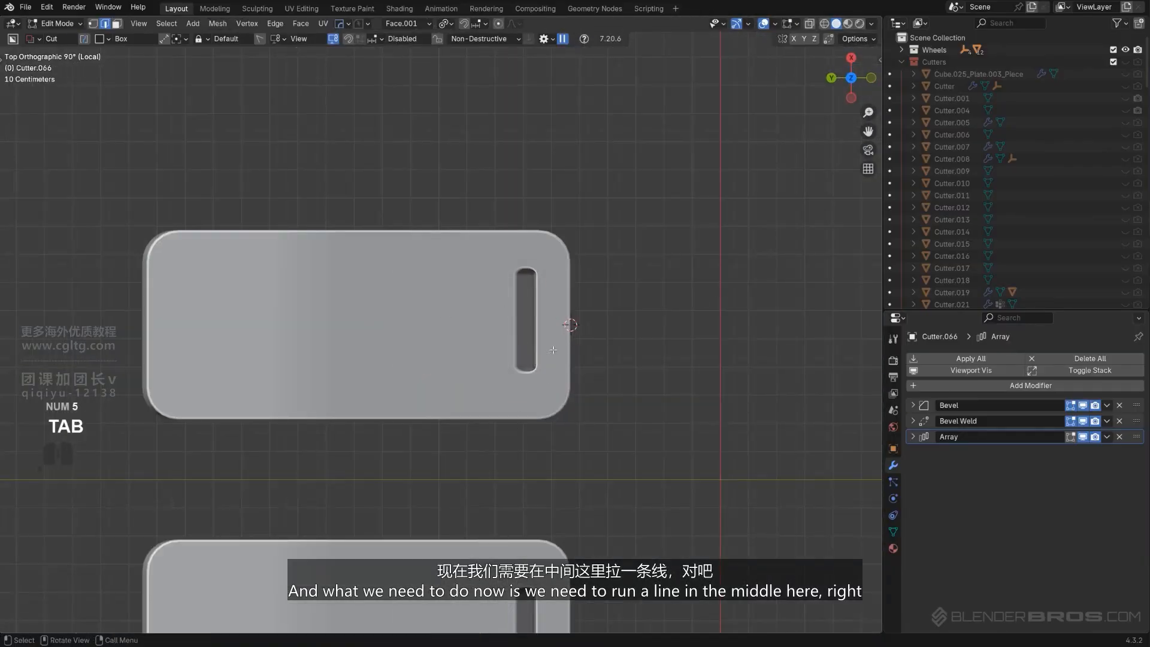
key(Tab)
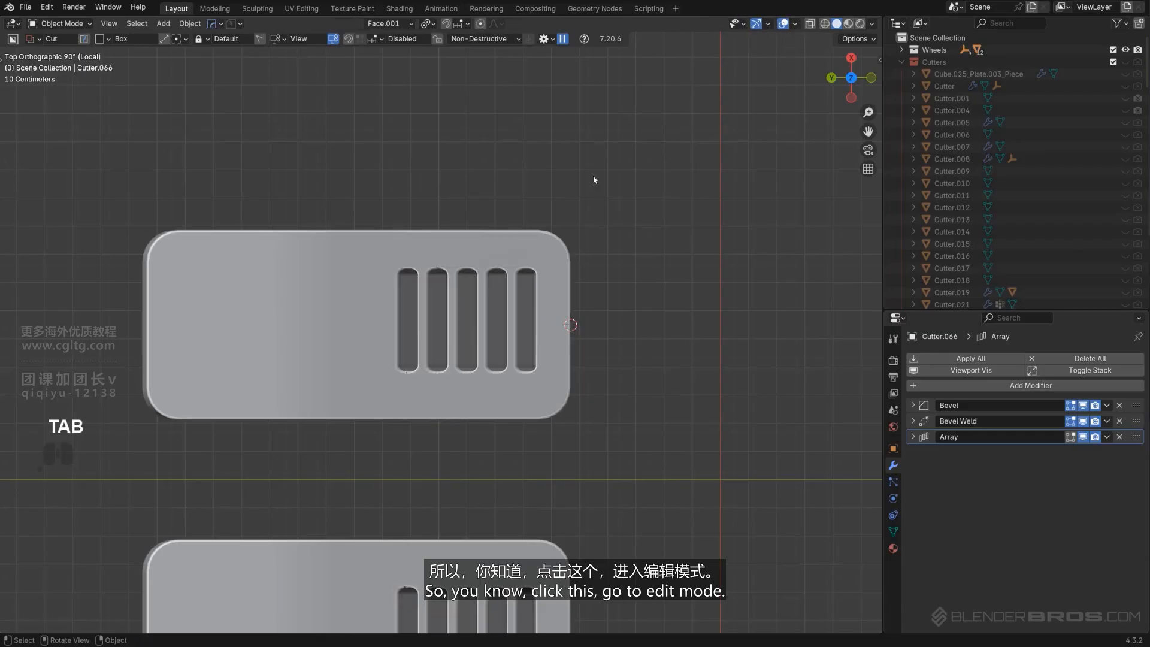
click(554, 262)
key(Tab)
Run a knife cut across the middle of the panel in top view
key(k)
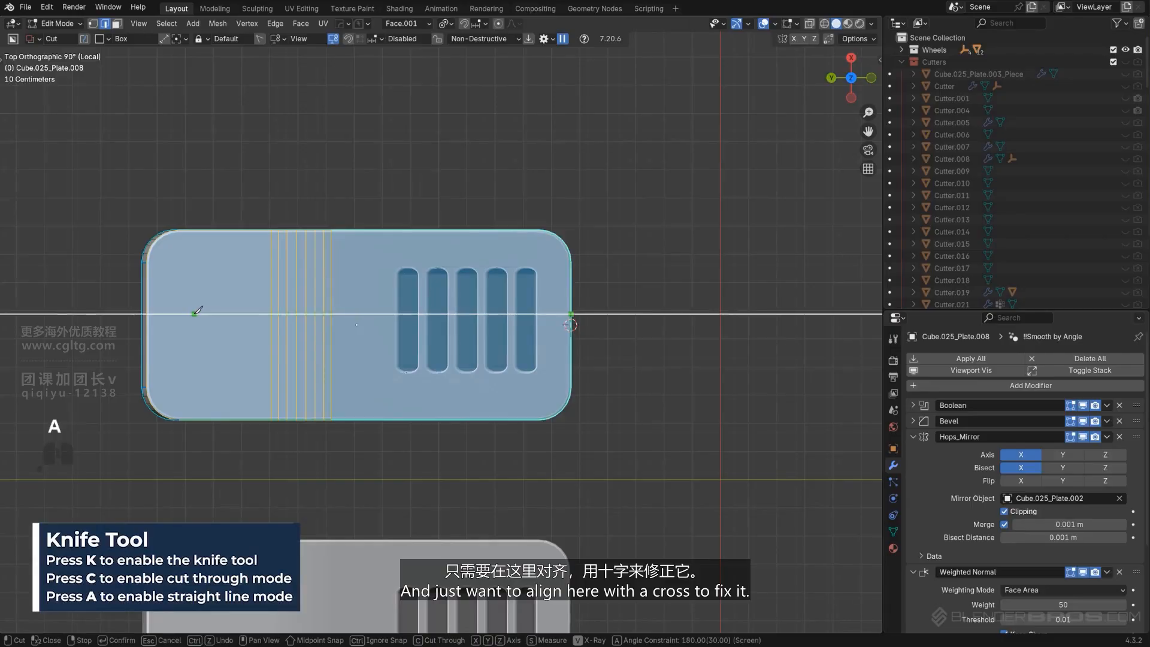
key(space)
key(Tab)
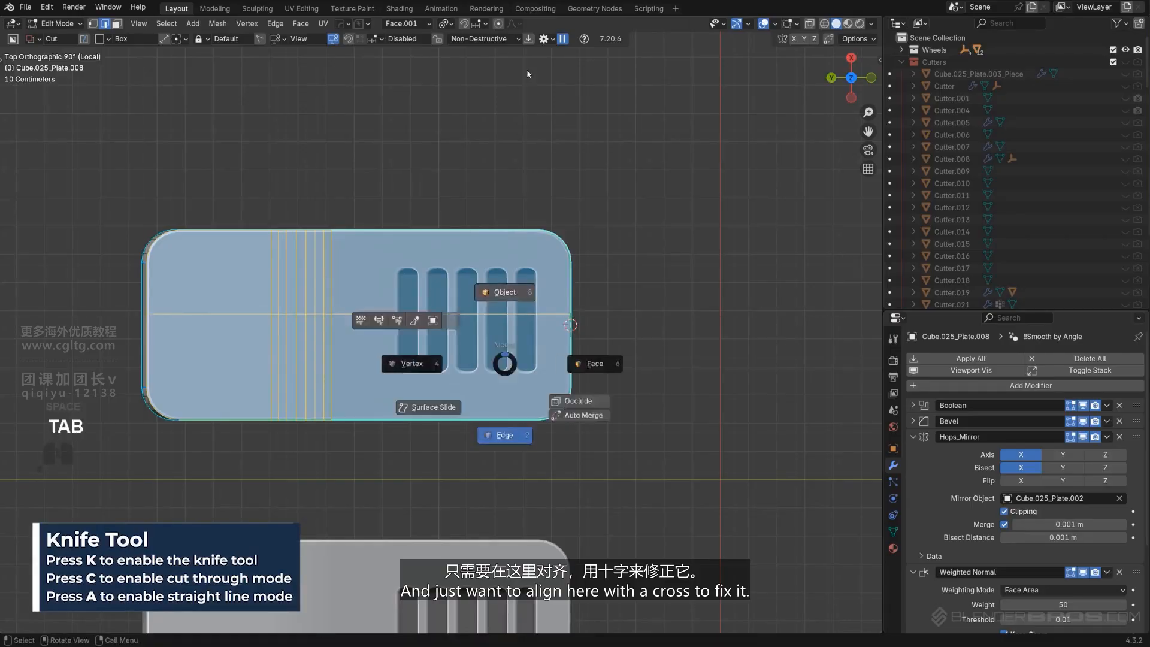
key(KP_5)
middle_drag(554, 339, 427, 286)
scroll(427, 287, down, 4)
shift+middle_drag(427, 286, 414, 317)
scroll(469, 245, up, 3)
scroll(407, 272, up, 3)
shift+middle_drag(414, 317, 482, 248)
key(Tab)
Recover the cutter with Ever Scroll and shrink its whole mesh by about 0.0136 m
key(Tab)
key(q)
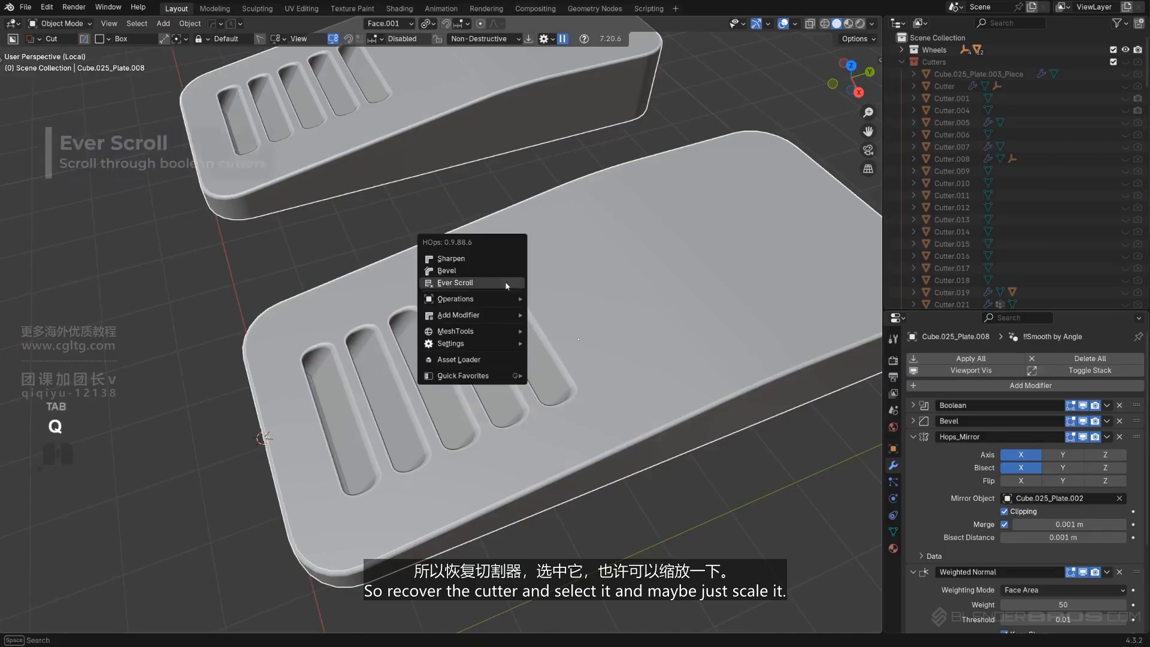
click(502, 283)
key(Tab)
key(a)
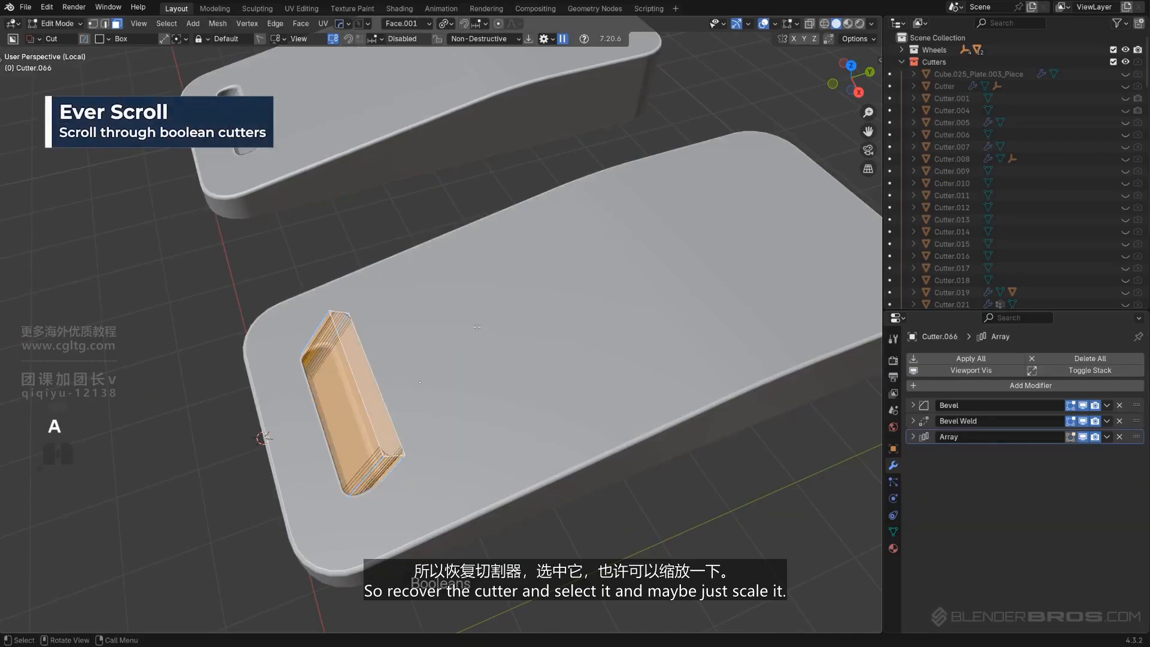
scroll(570, 345, up, 1)
key(s)
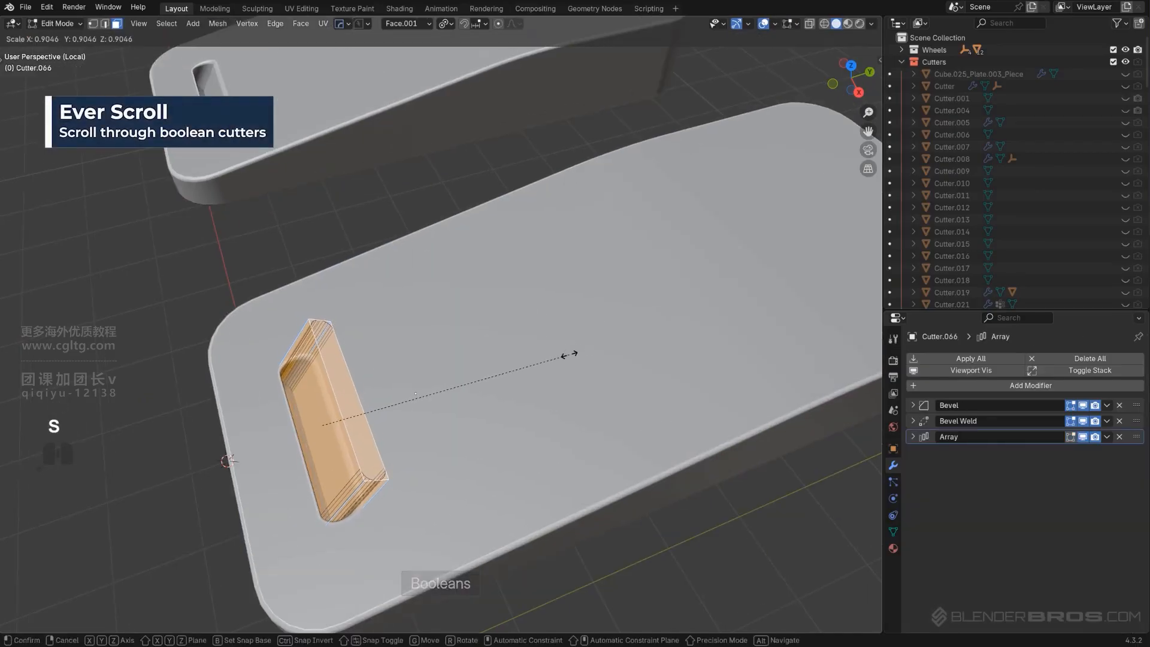
right_click(569, 354)
shift+middle_drag(464, 398, 470, 330)
key(alt+s)
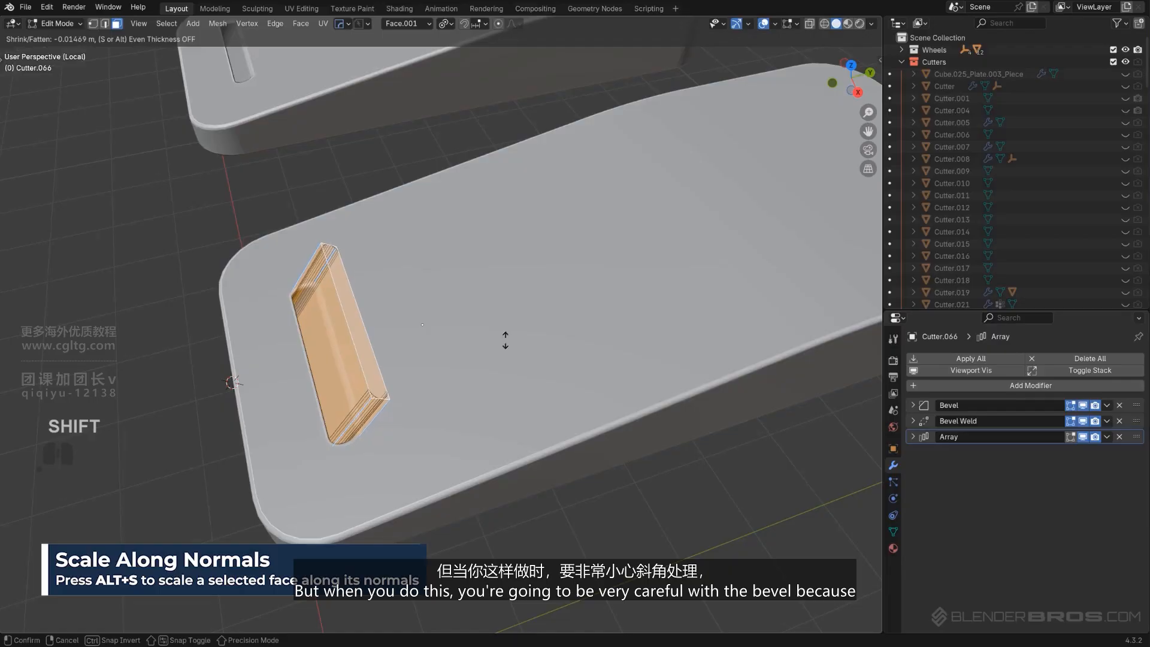
click(634, 336)
Reduce the cutter's Hard Ops bevel to 0.008 with 3 segments
key(Tab)
scroll(471, 316, up, 3)
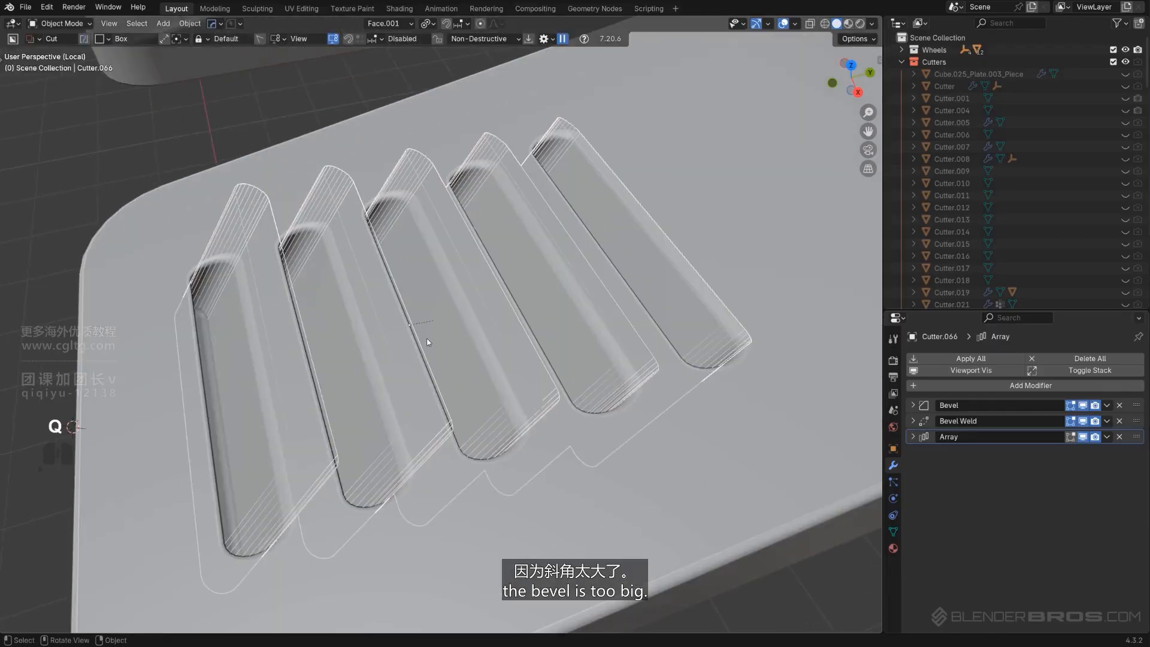
key(q)
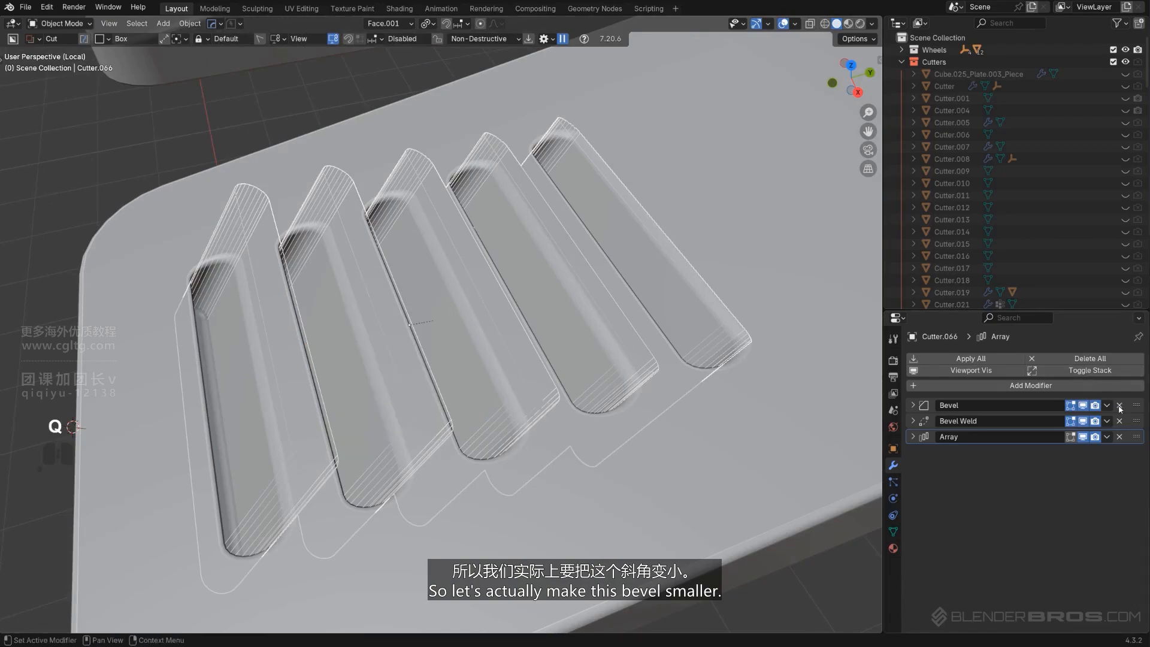
key(q)
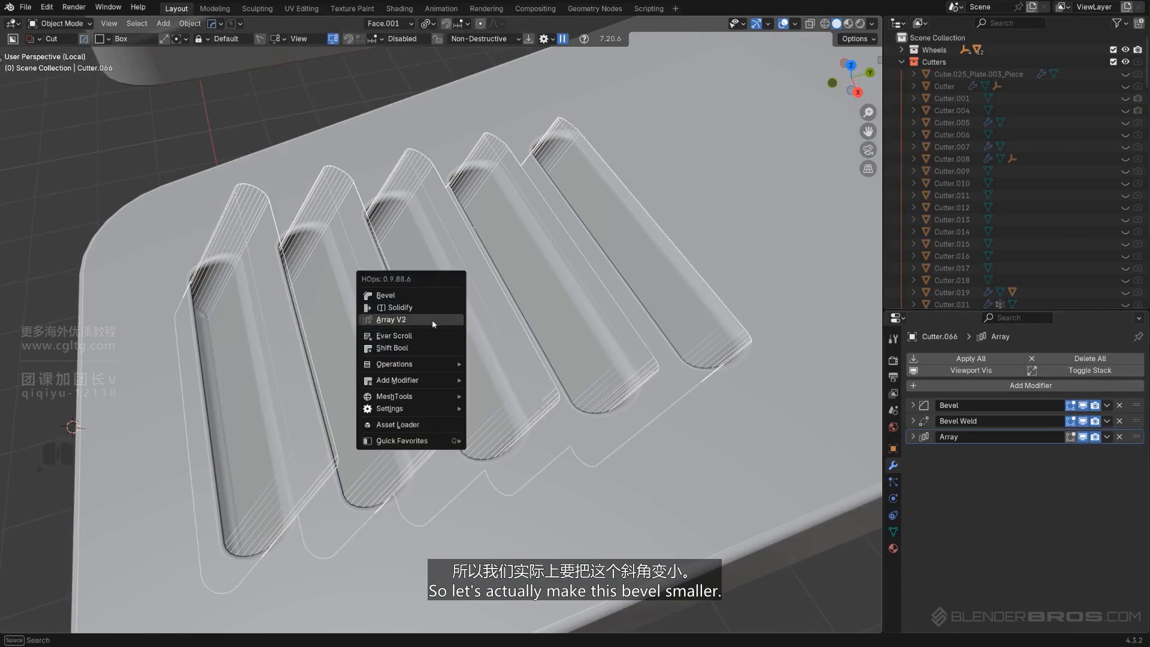
click(400, 295)
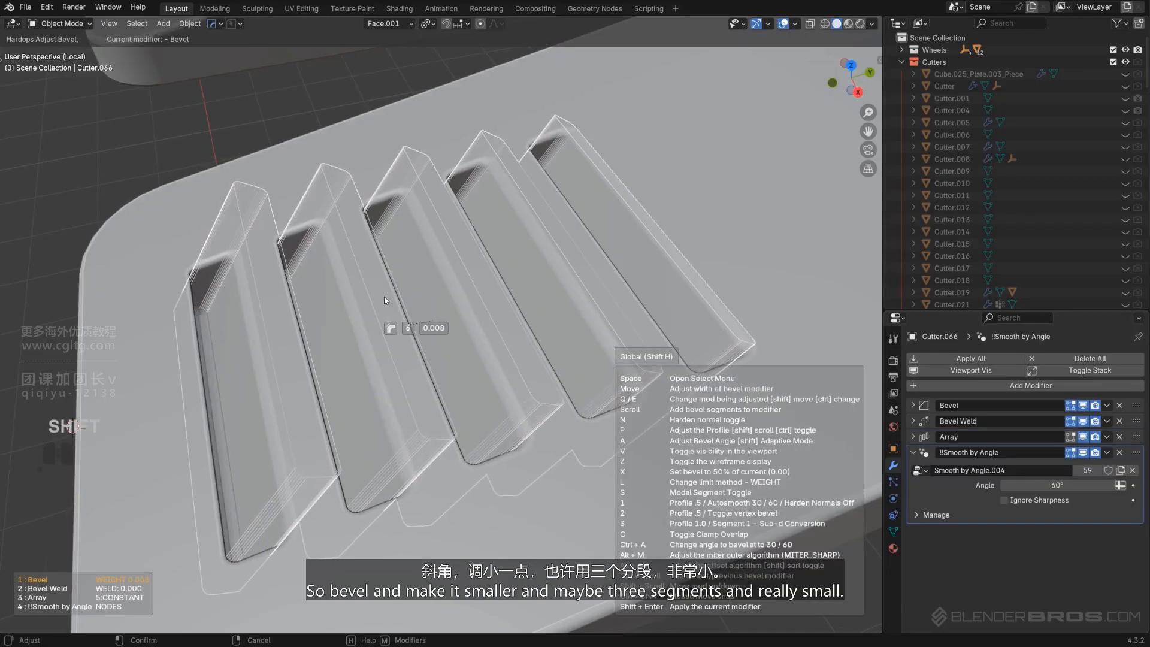
shift+scroll(383, 297, down, 2)
scroll(384, 296, down, 3)
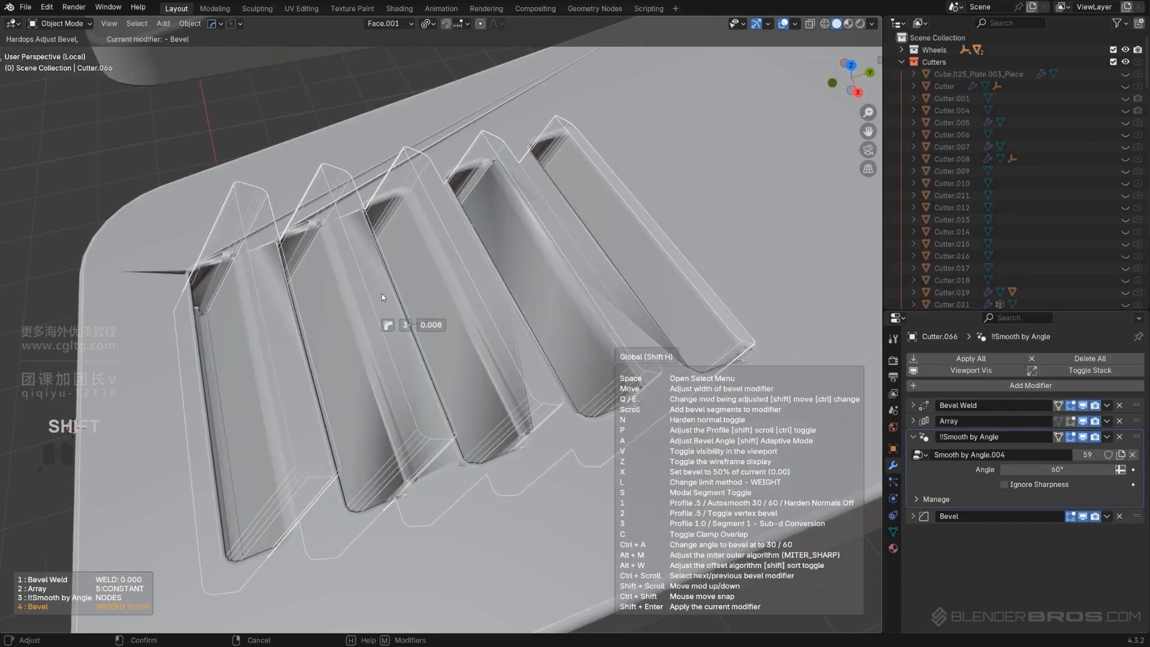
click(382, 293)
Shrink the cutter's mesh by about 0.011 m more in edit mode
key(Tab)
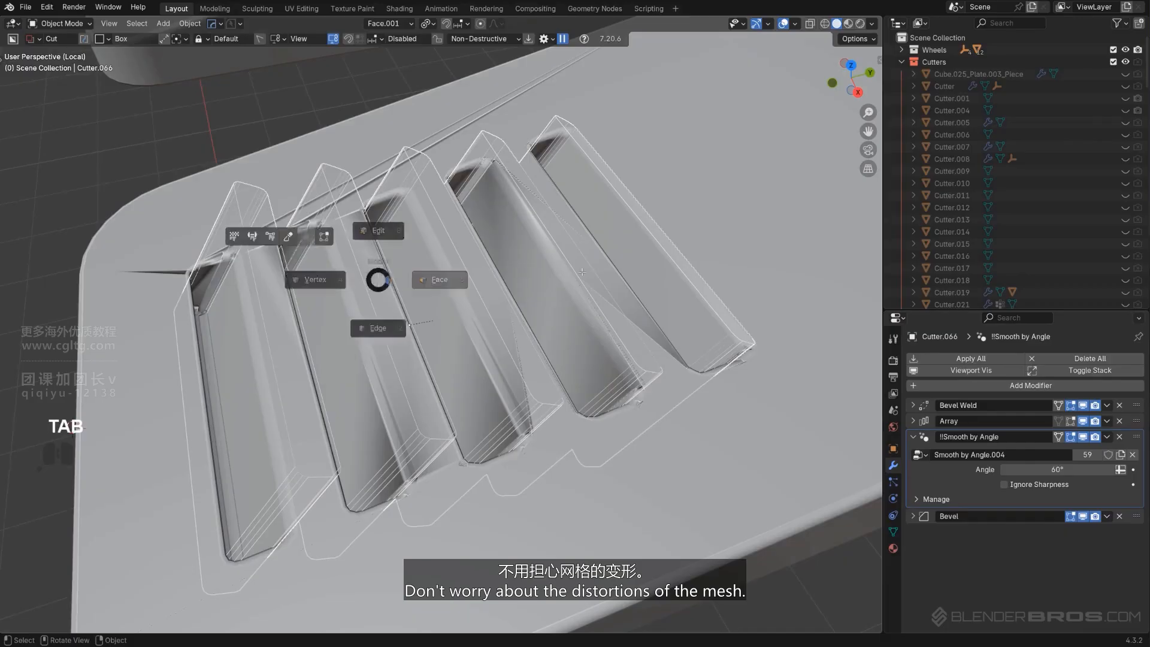
key(alt+s)
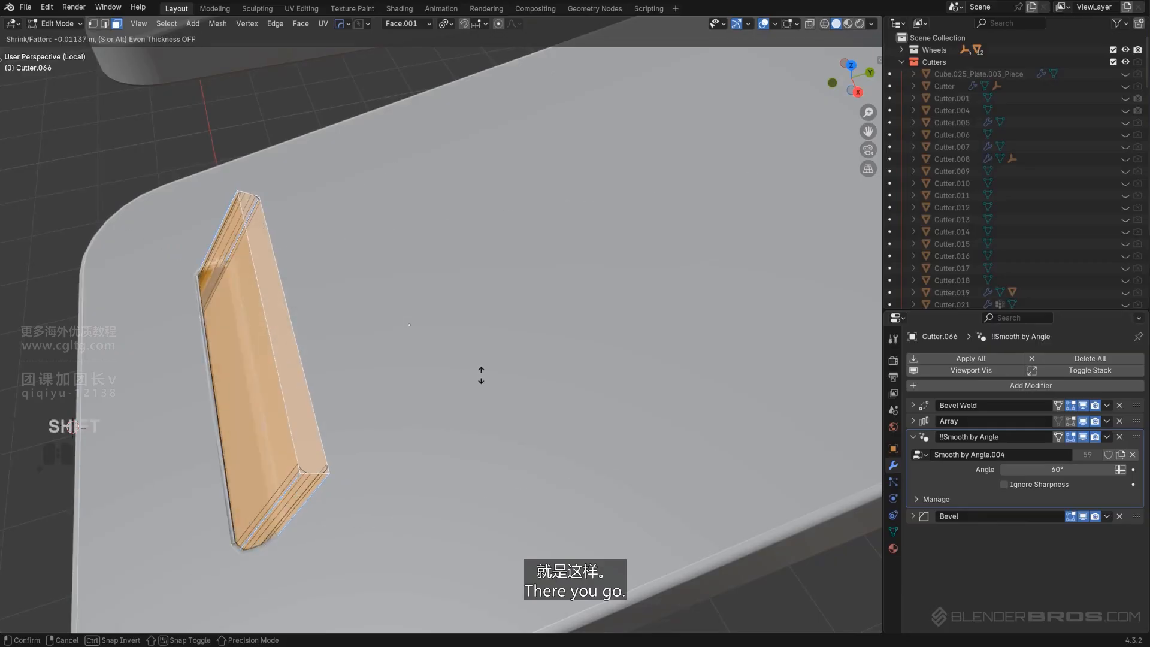
click(479, 374)
key(Tab)
scroll(342, 343, up, 4)
Readjust the cutter's bevel at 3 segments and 0.008 with Hard Ops Bevel and apply its scale
key(q)
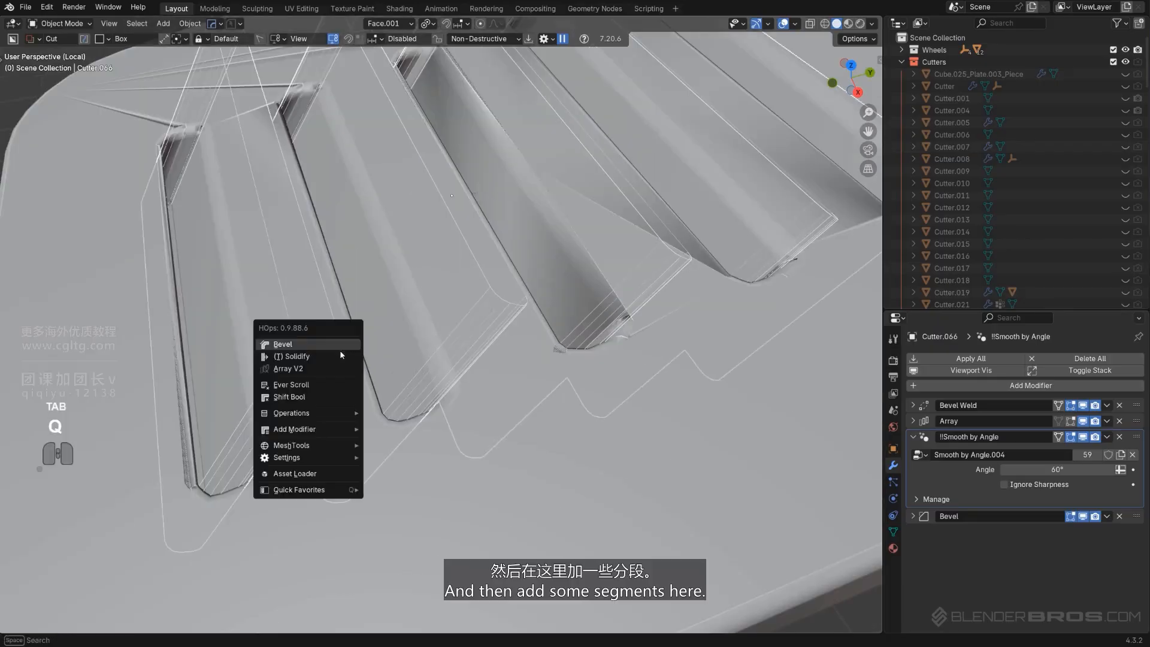
click(325, 345)
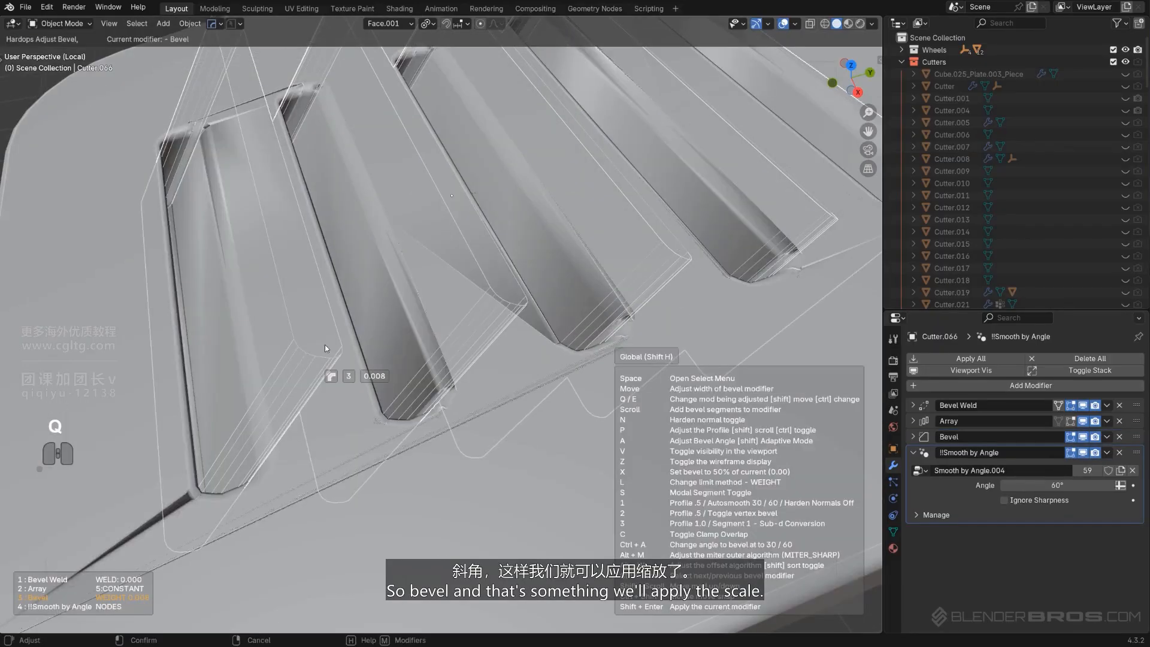
click(326, 345)
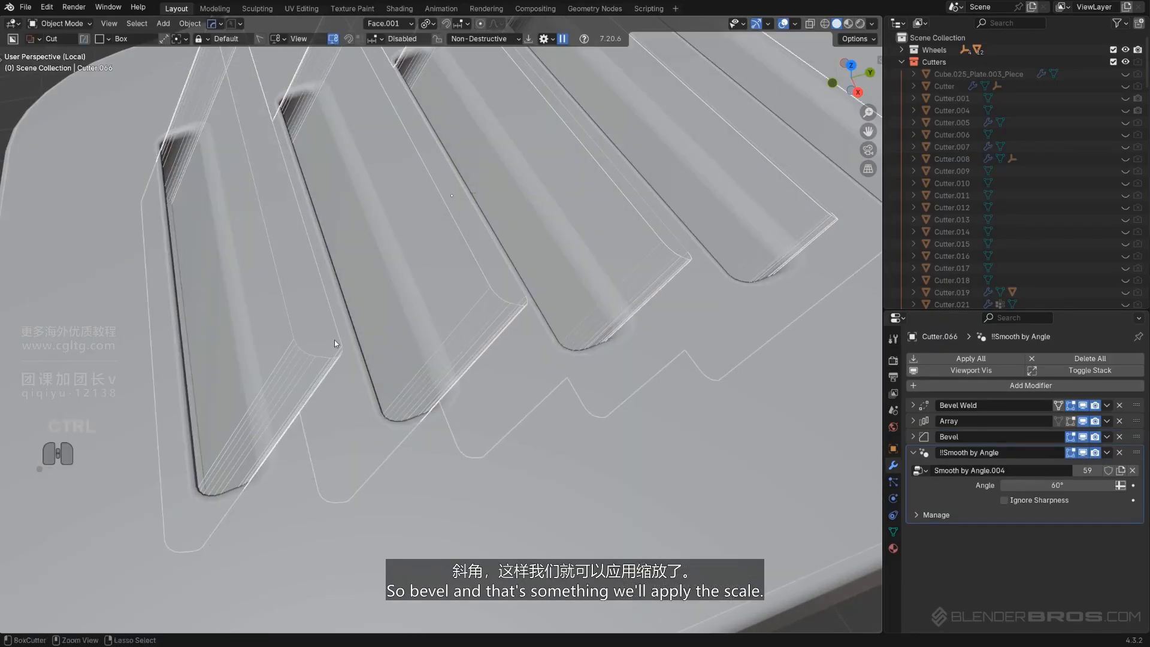
key(ctrl+a)
click(334, 340)
shift+middle_drag(332, 358, 422, 319)
Review the vent cuts in perspective and recover the cutter through Ever Scroll
scroll(422, 319, down, 5)
key(shift+2)
scroll(501, 312, down, 3)
middle_drag(500, 311, 493, 287)
click(493, 287)
scroll(493, 290, up, 2)
key(q)
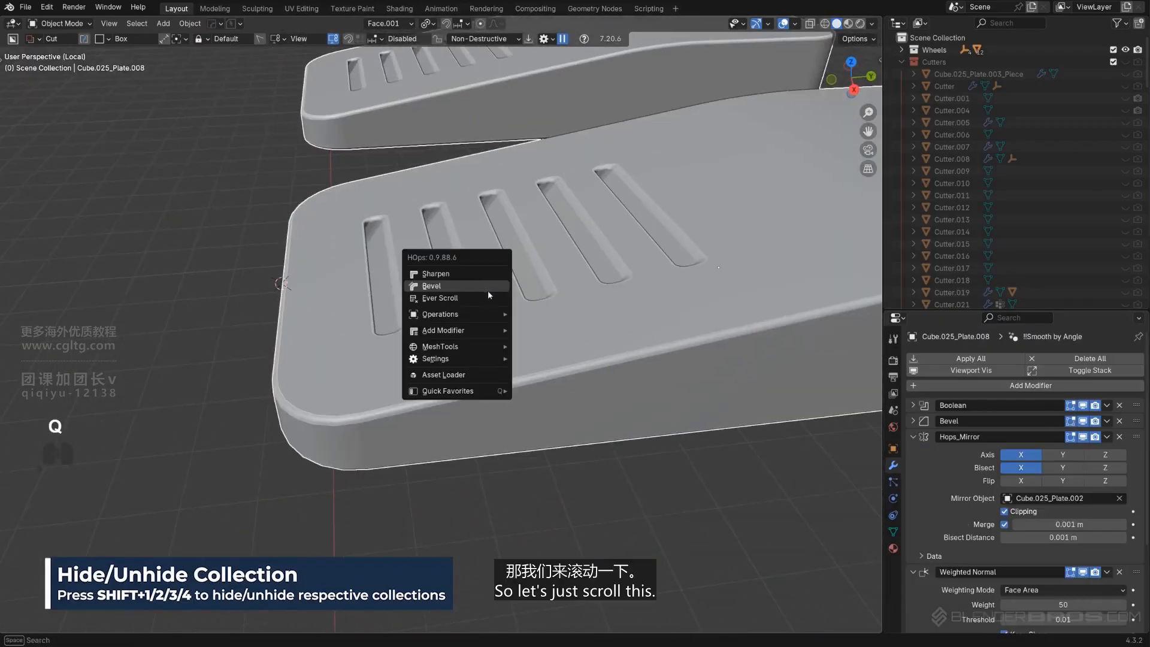
click(488, 296)
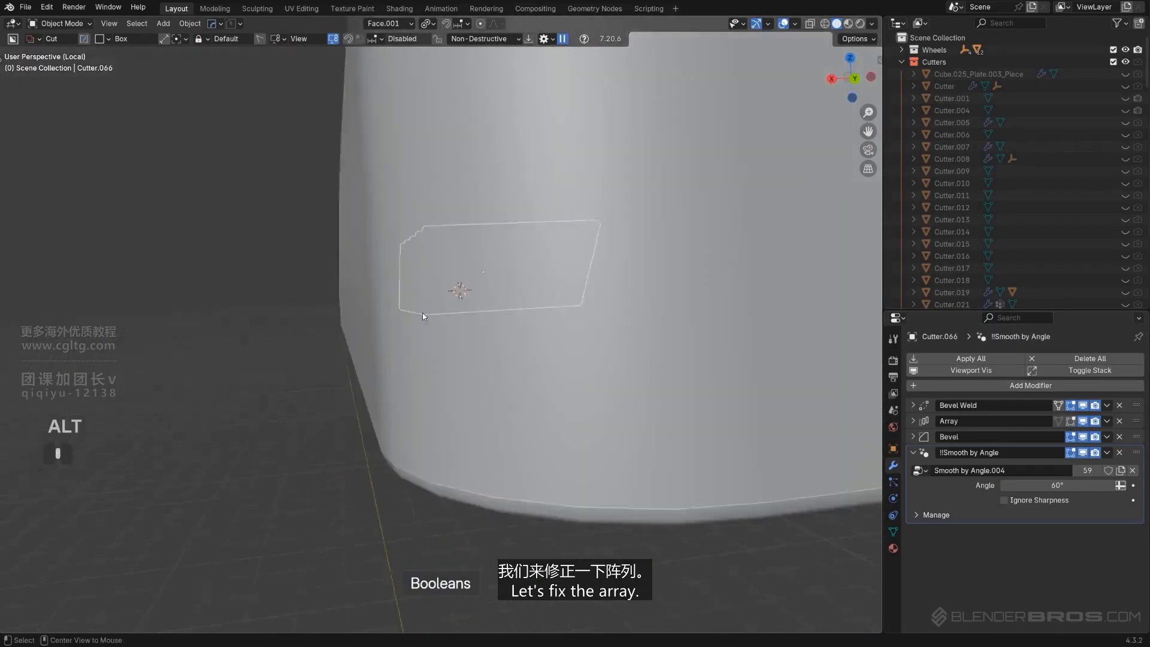
alt+middle_drag(422, 312, 531, 286)
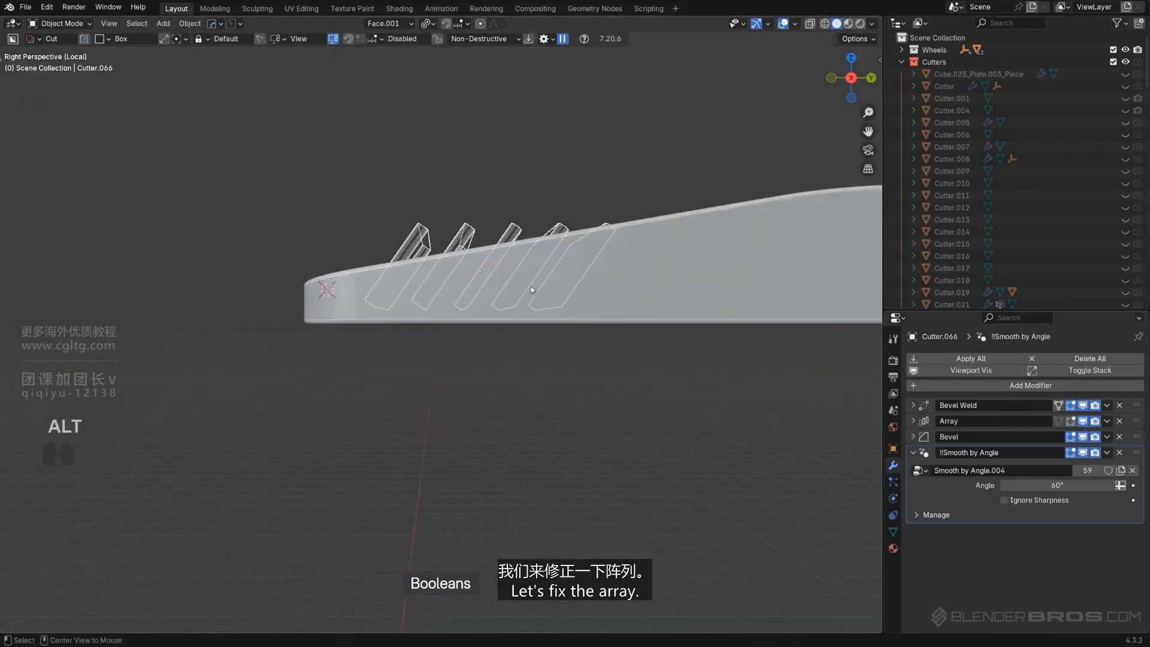
Readjust the vent array's spacing with Array V2 in side view
key(KP_5)
key(q)
click(581, 235)
key(shift)
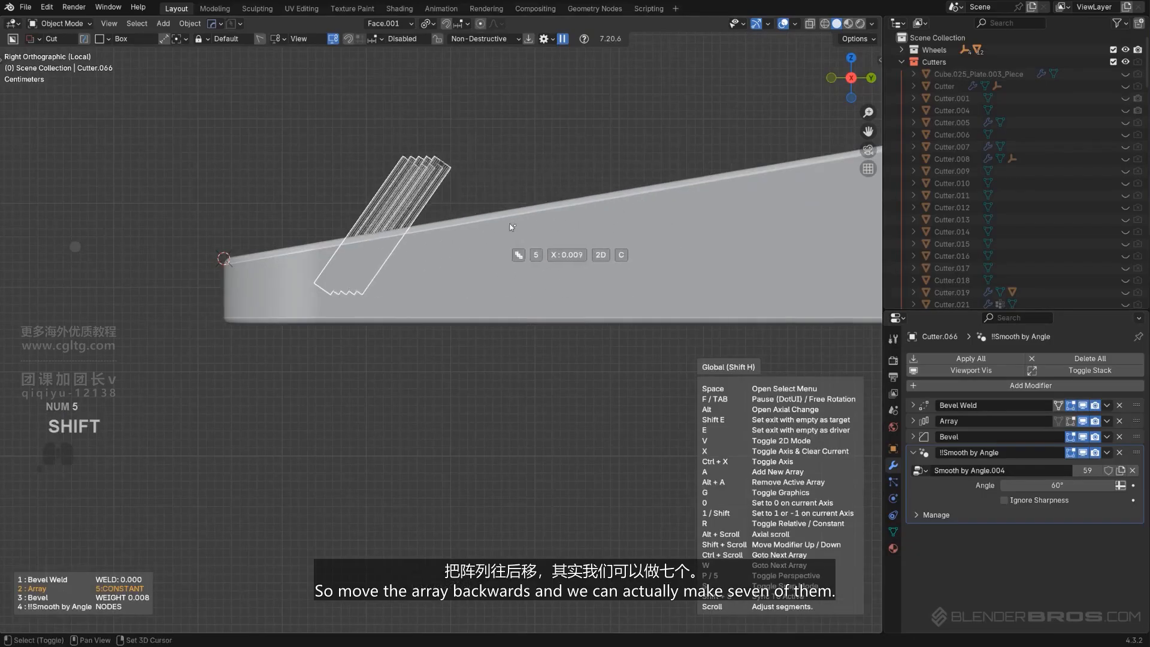
click(534, 228)
key(q)
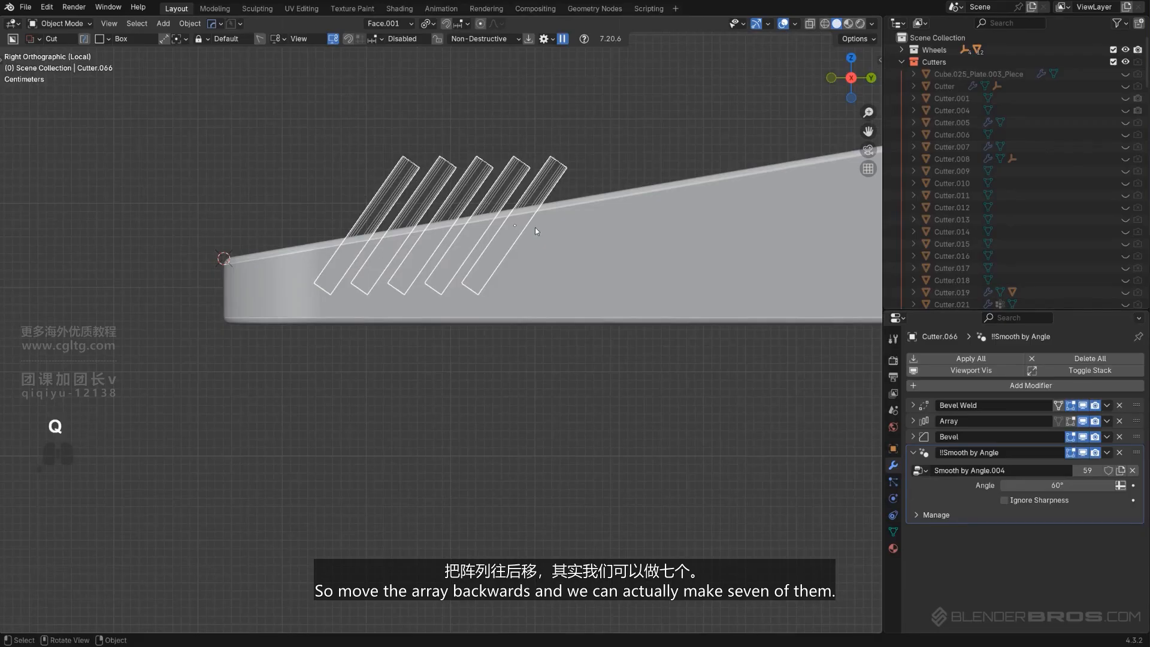
click(535, 227)
scroll(535, 227, up, 2)
click(535, 227)
Hide the cutters and leave local view to review the vents on the whole vehicle
key(shift+2)
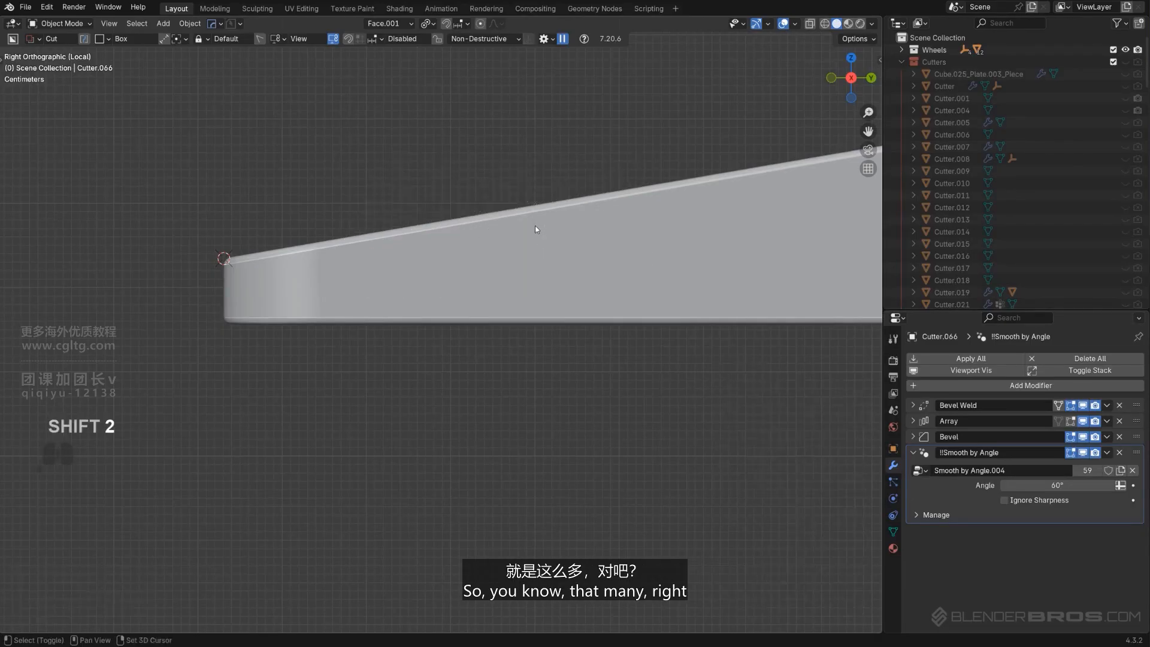
middle_drag(534, 227, 501, 281)
key(KP_5)
scroll(535, 199, down, 5)
key(KP_Divide)
scroll(513, 340, up, 7)
key(q)
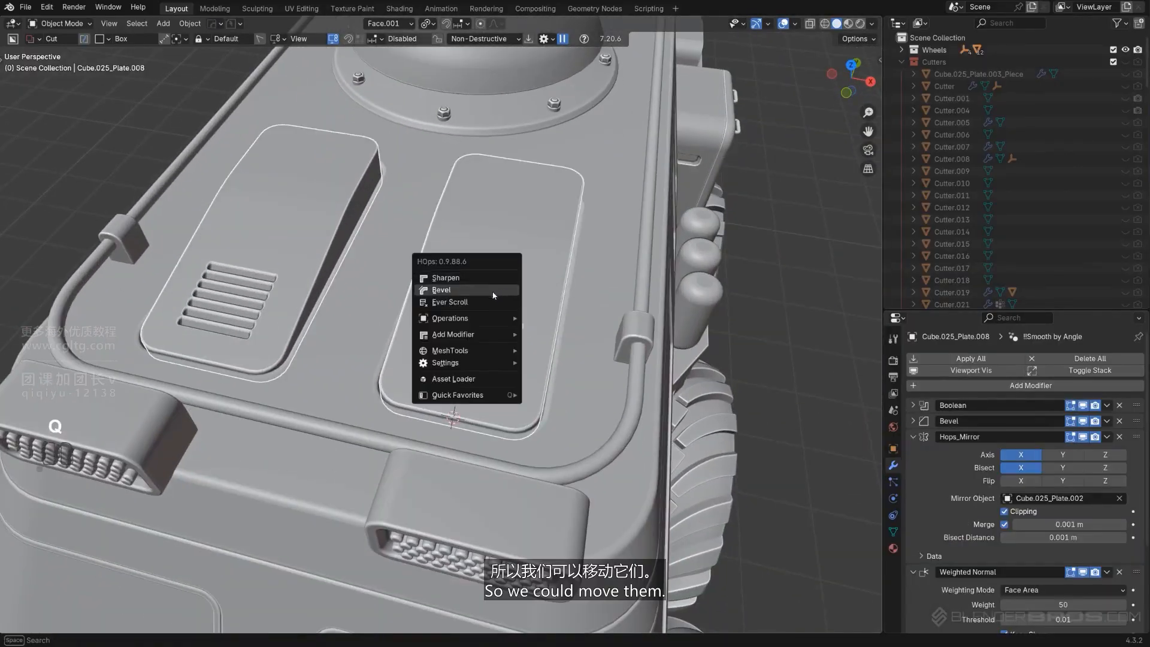
Pick the vent cutter through Hard Ops Ever Scroll and scale it along the custom face X axis
click(489, 303)
scroll(640, 378, up, 2)
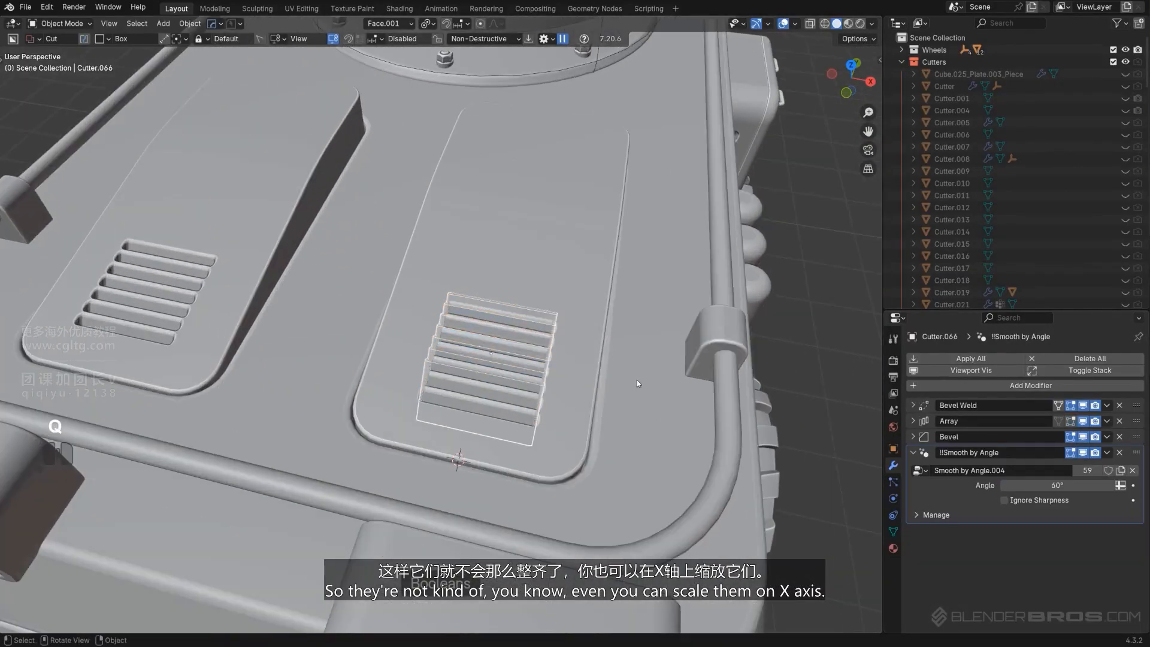
key(s)
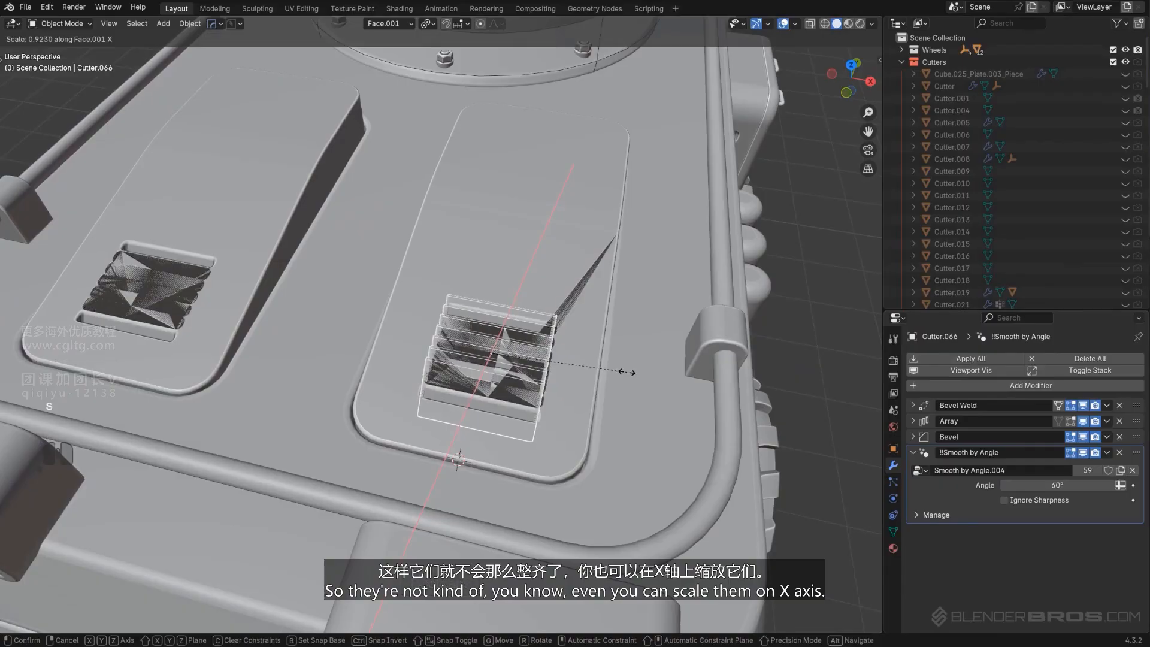
key(x)
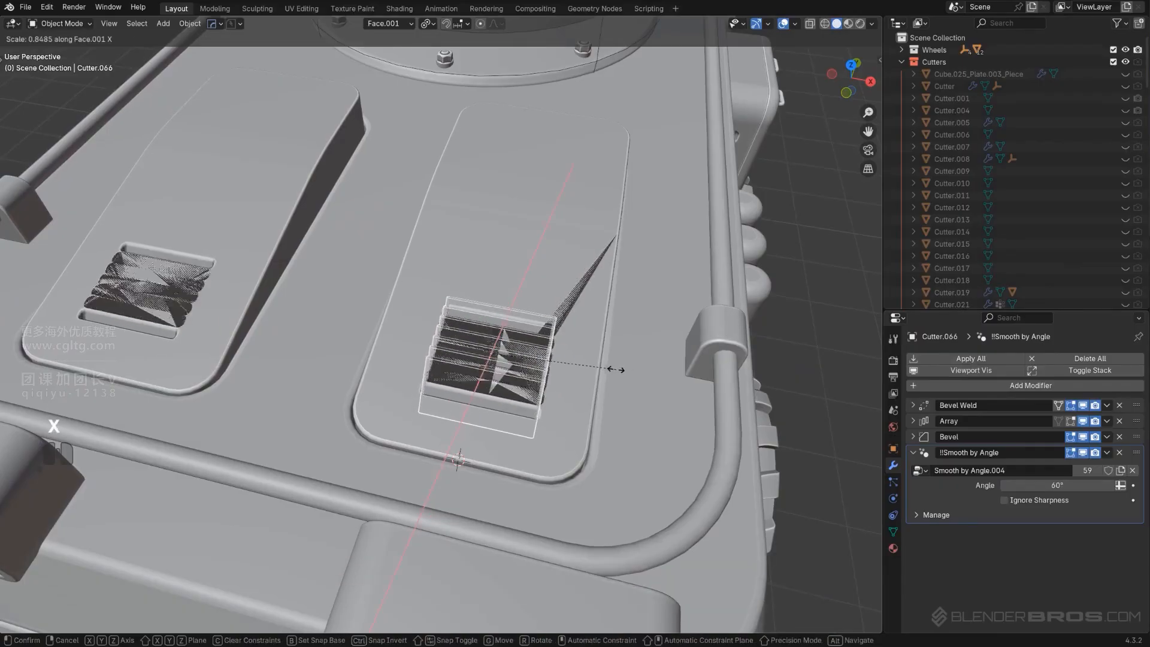
click(591, 364)
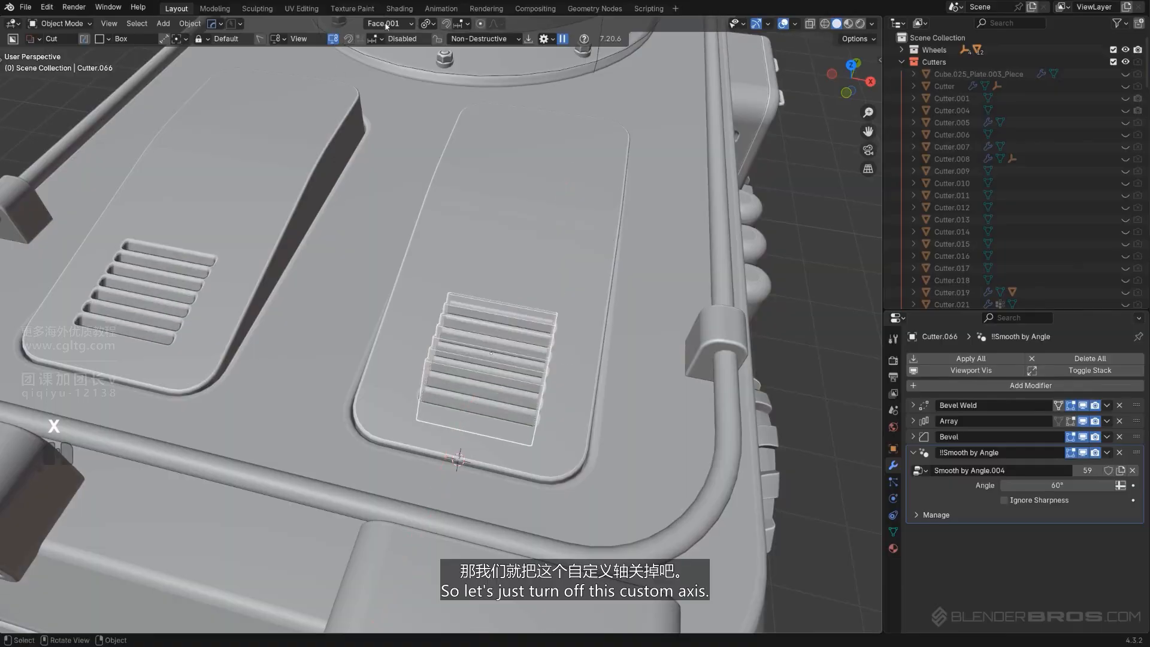
Switch the transform orientation to Global, scale the vent cutter to 0.527 along X and move it aside
click(409, 24)
click(431, 176)
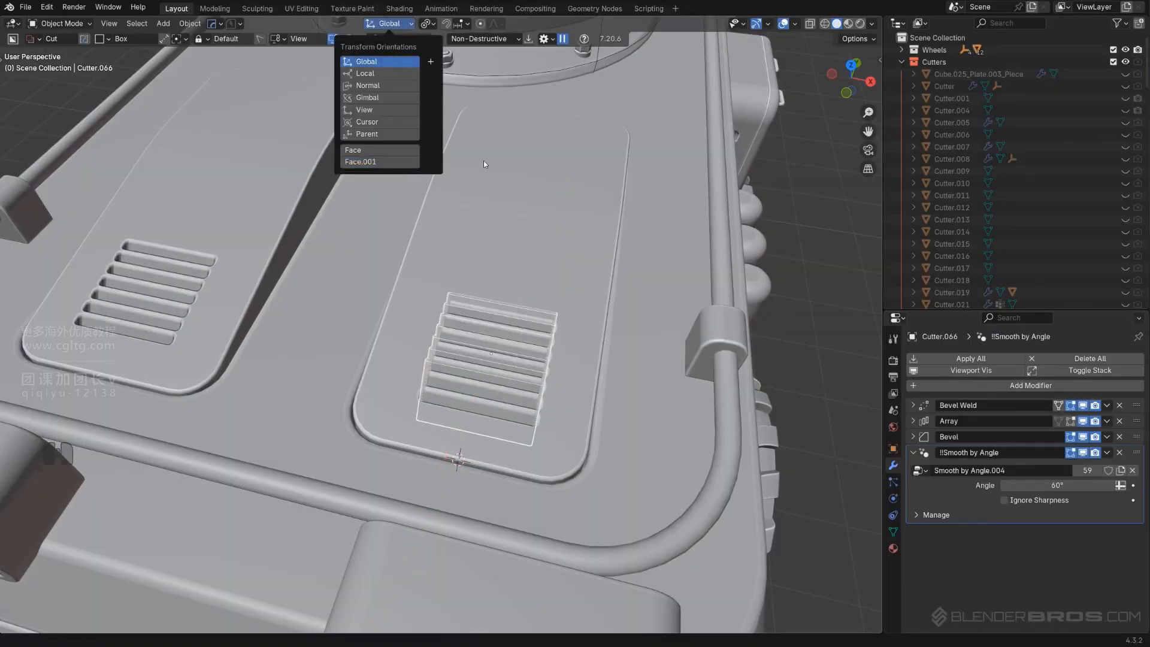
key(s)
key(x)
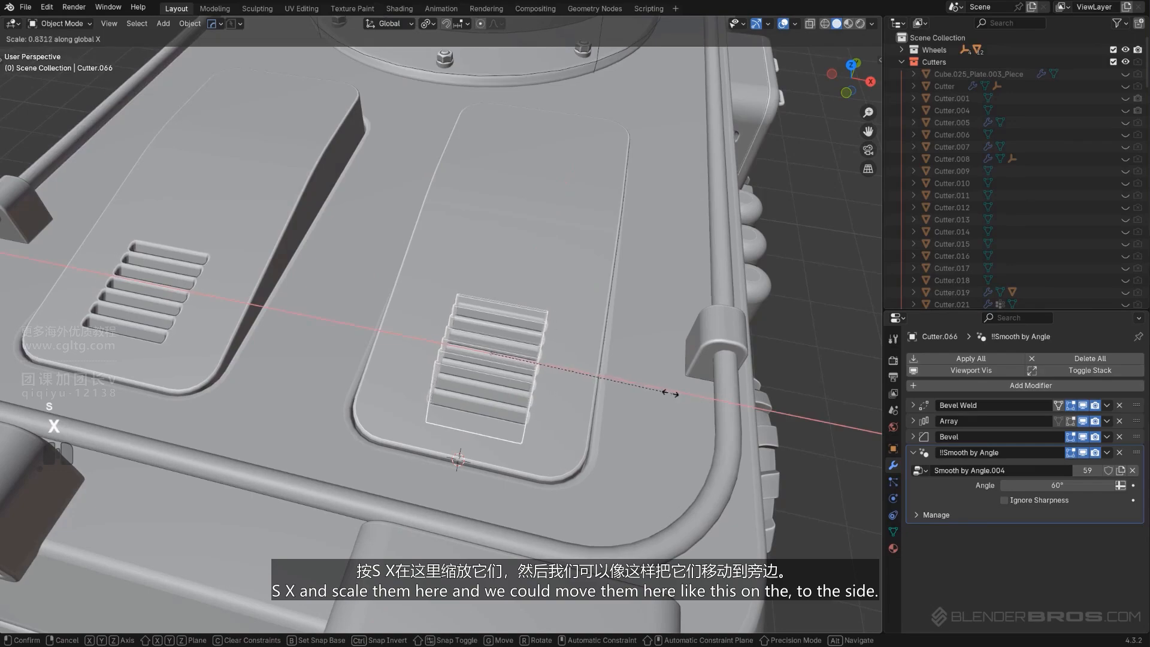
click(605, 381)
key(g)
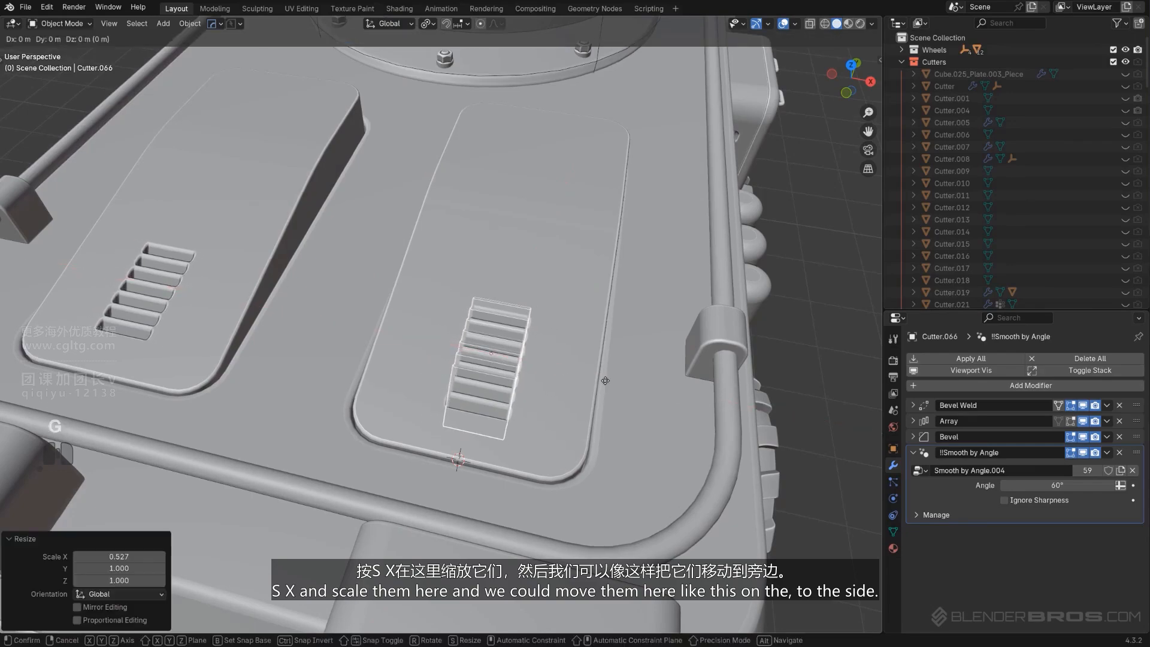
click(652, 399)
Select the roof plate's central edge loop in top view and move it along X past the vent cutter
scroll(634, 392, down, 8)
middle_drag(593, 378, 501, 254)
scroll(554, 360, up, 3)
key(KP_5)
click(567, 348)
key(Tab)
scroll(491, 251, up, 2)
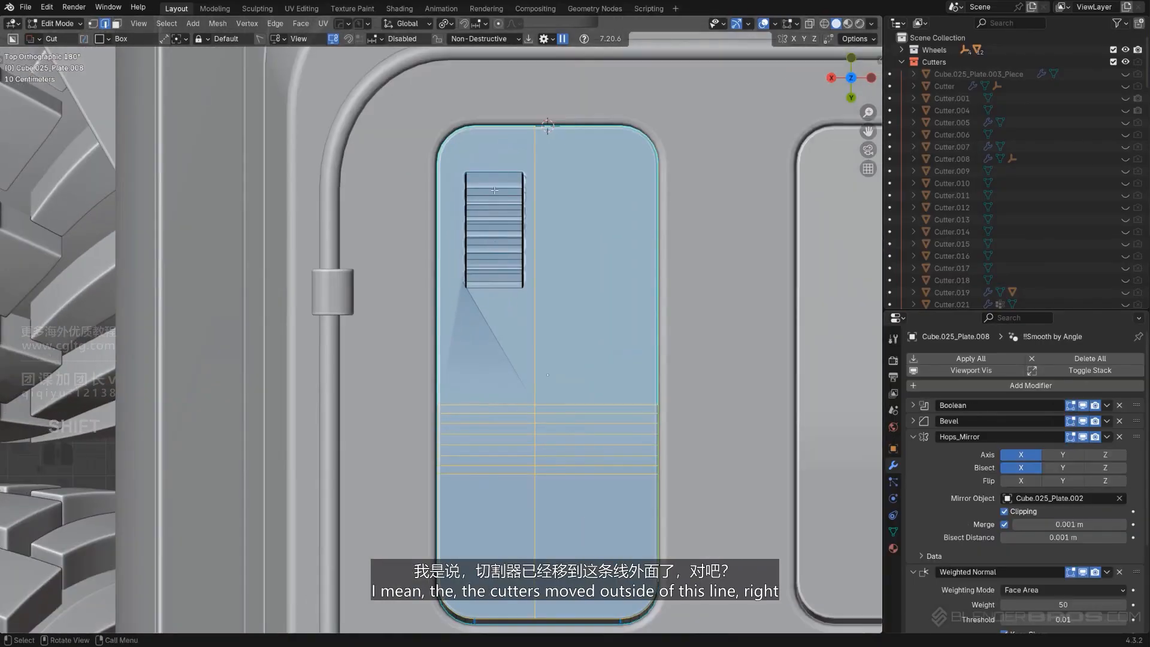
alt+click(534, 187)
scroll(563, 228, up, 1)
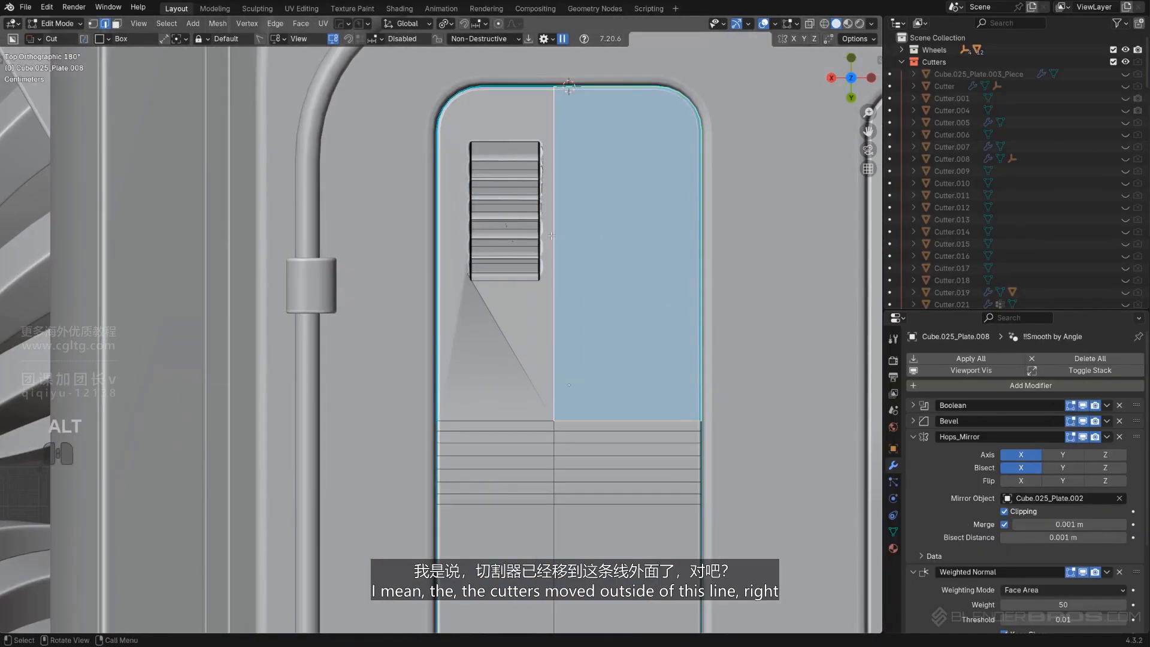
ctrl+click(557, 530)
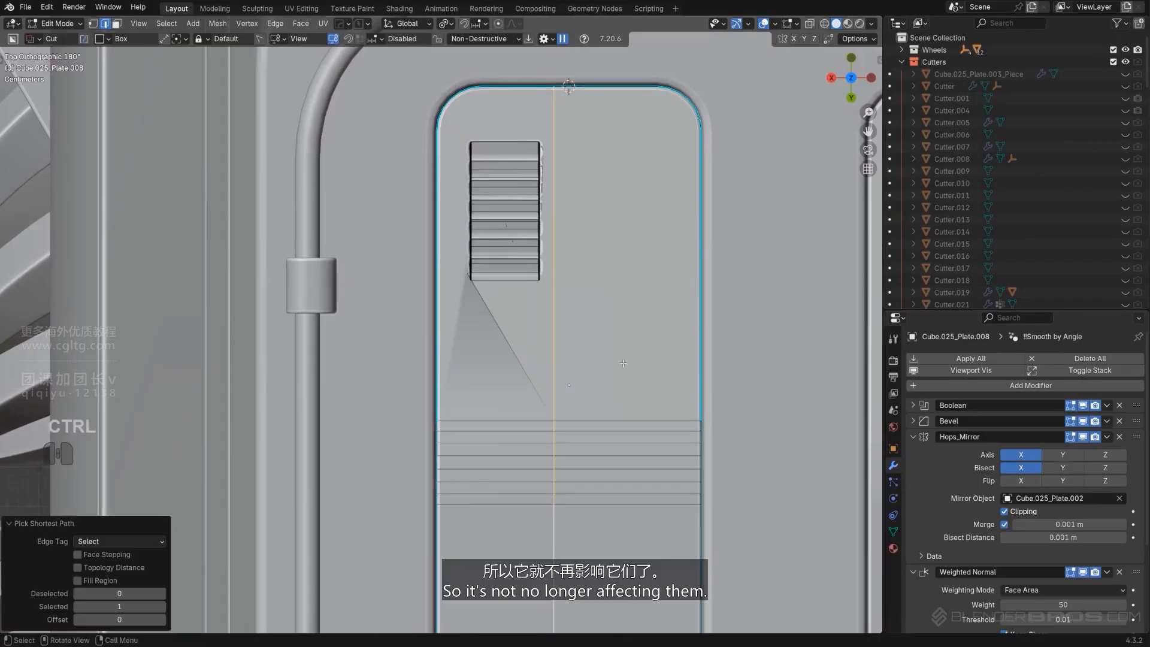
key(g)
key(x)
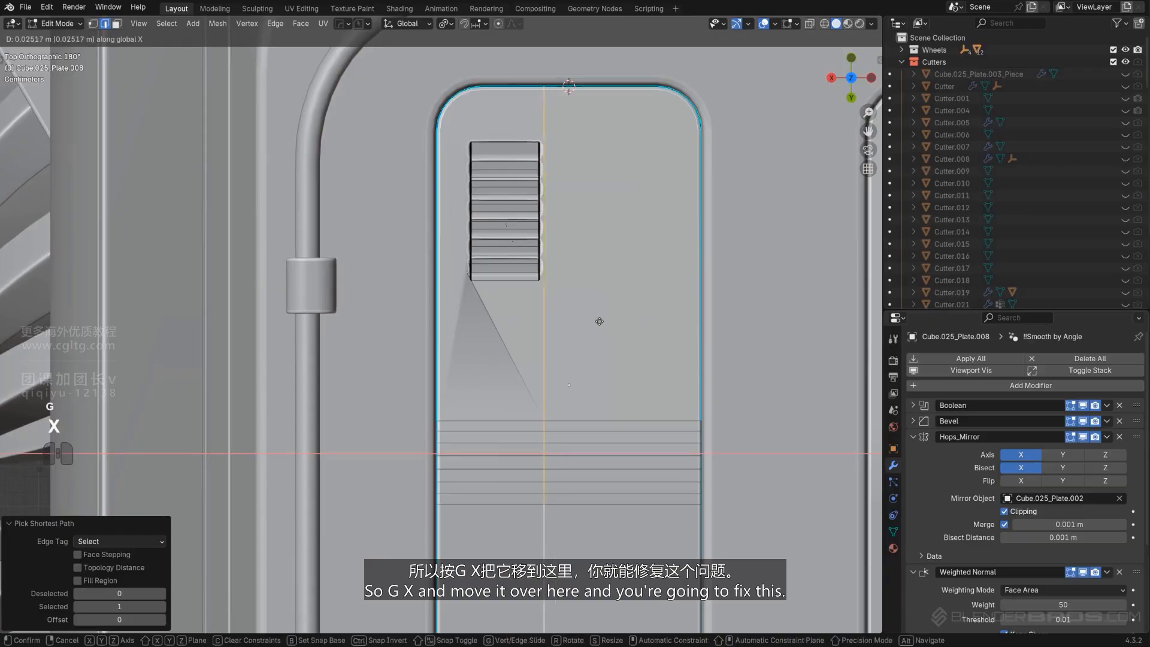
click(561, 315)
key(Tab)
Readjust the roof plate's bevel with Hard Ops Bevel at 3 segments and 0.004
scroll(544, 126, down, 3)
middle_drag(443, 479, 452, 298)
key(KP_5)
scroll(574, 407, up, 2)
key(shift+2)
scroll(470, 264, up, 6)
scroll(514, 265, up, 1)
scroll(499, 252, up, 2)
scroll(500, 251, down, 2)
scroll(447, 254, up, 3)
scroll(452, 298, up, 2)
key(q)
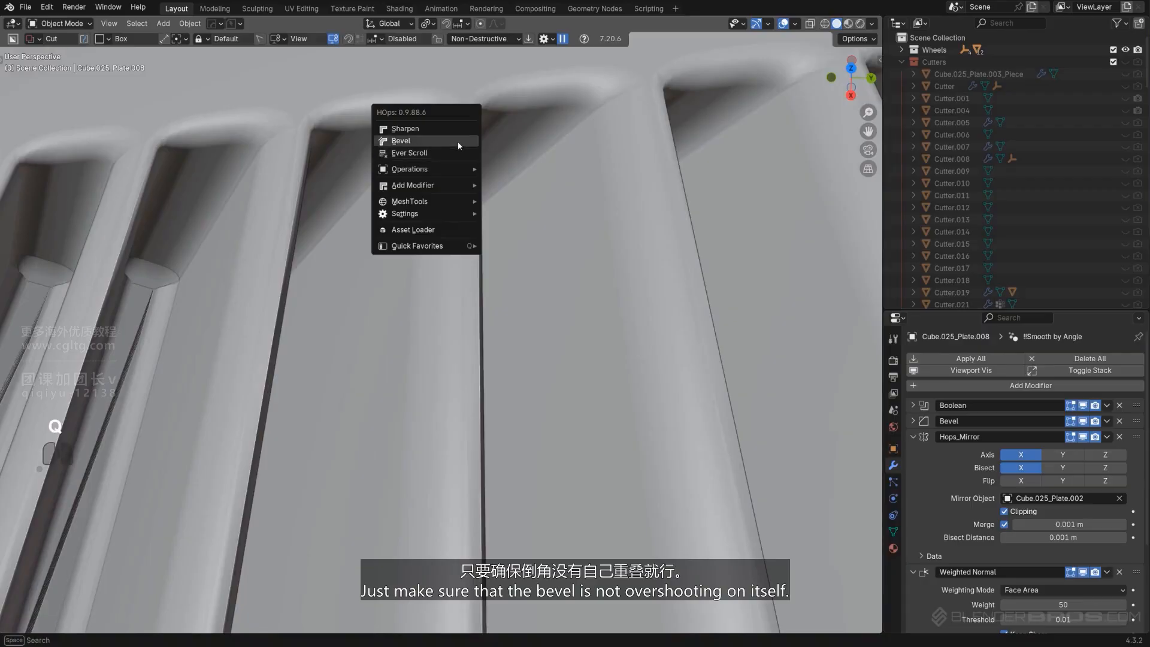
click(457, 142)
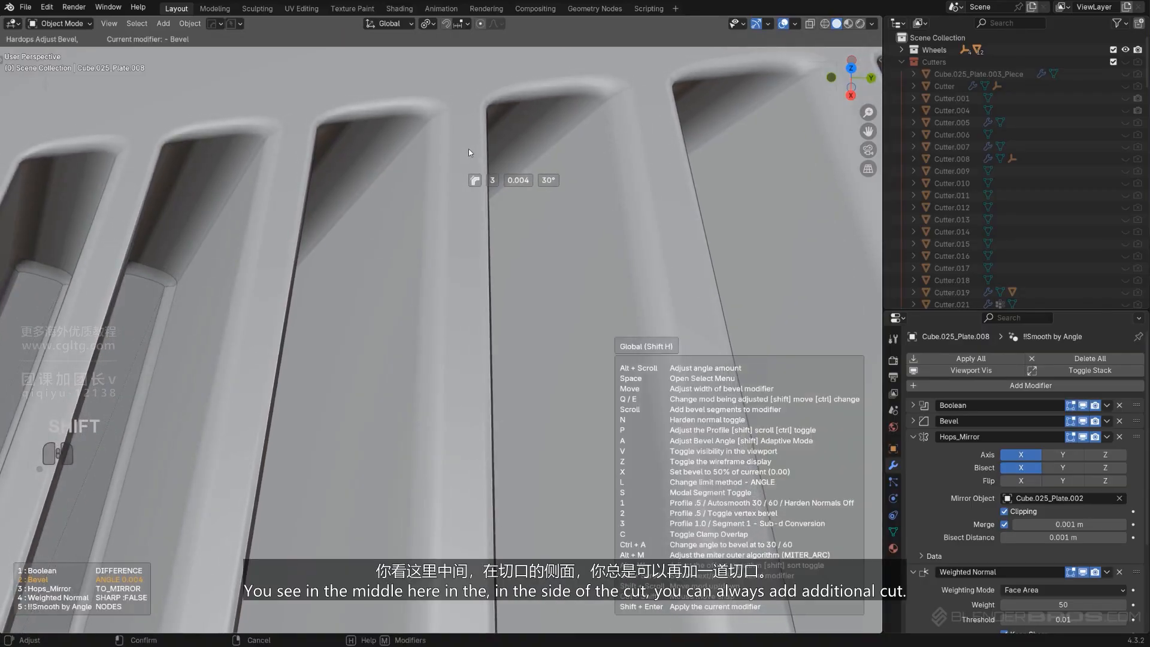
click(469, 149)
Select the tilted panel's top outline edges in edit mode
scroll(155, 300, down, 14)
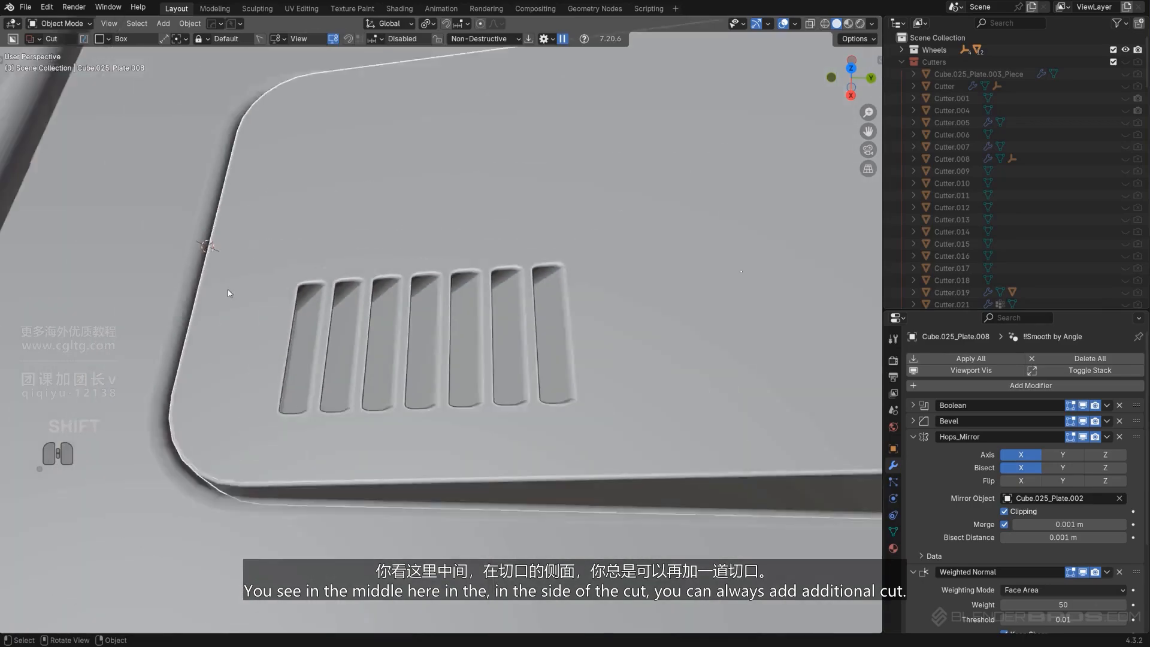
shift+middle_drag(359, 306, 575, 247)
key(KP_5)
key(KP_5)
scroll(591, 262, up, 3)
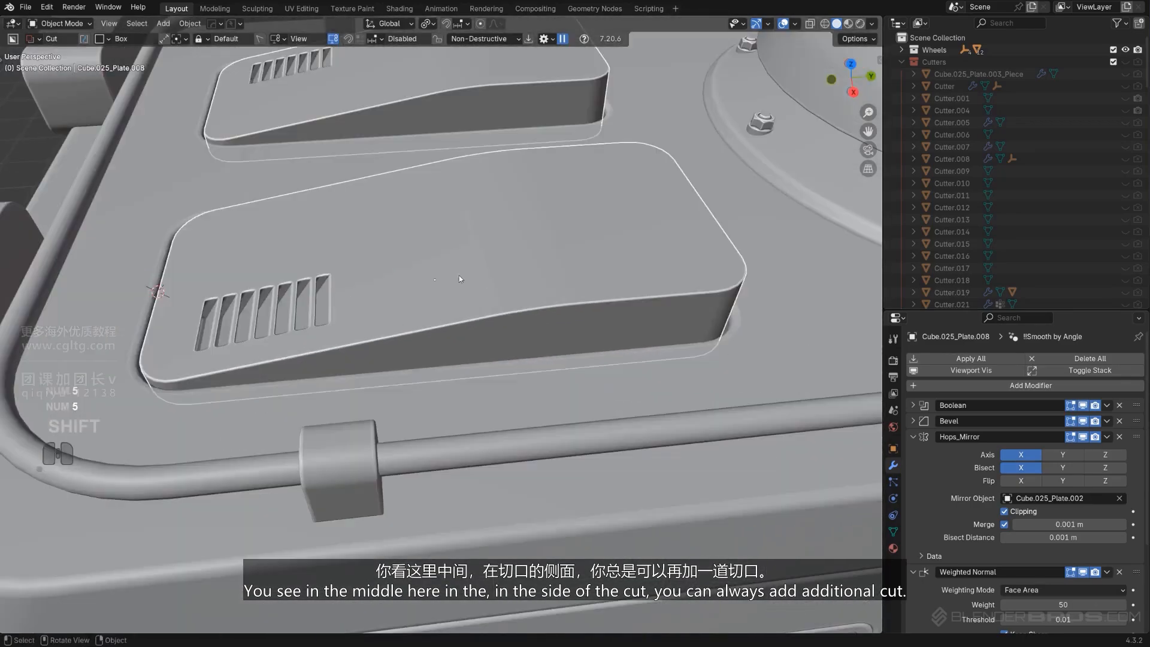
key(Tab)
alt+click(474, 321)
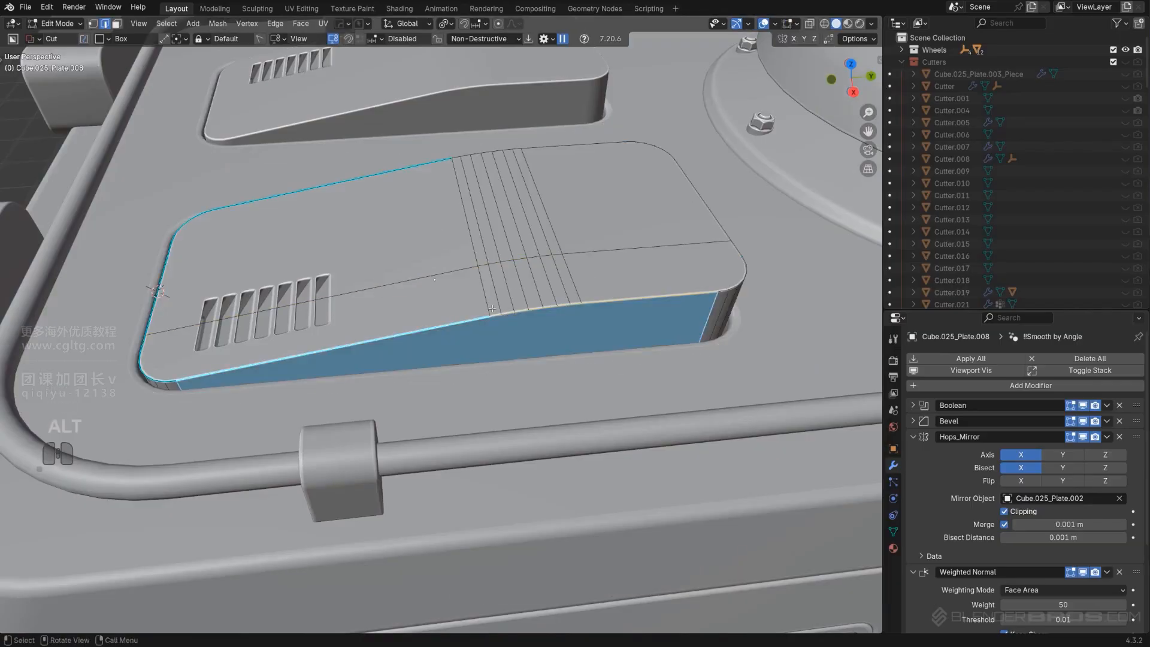
click(488, 314)
click(599, 306)
ctrl+click(674, 177)
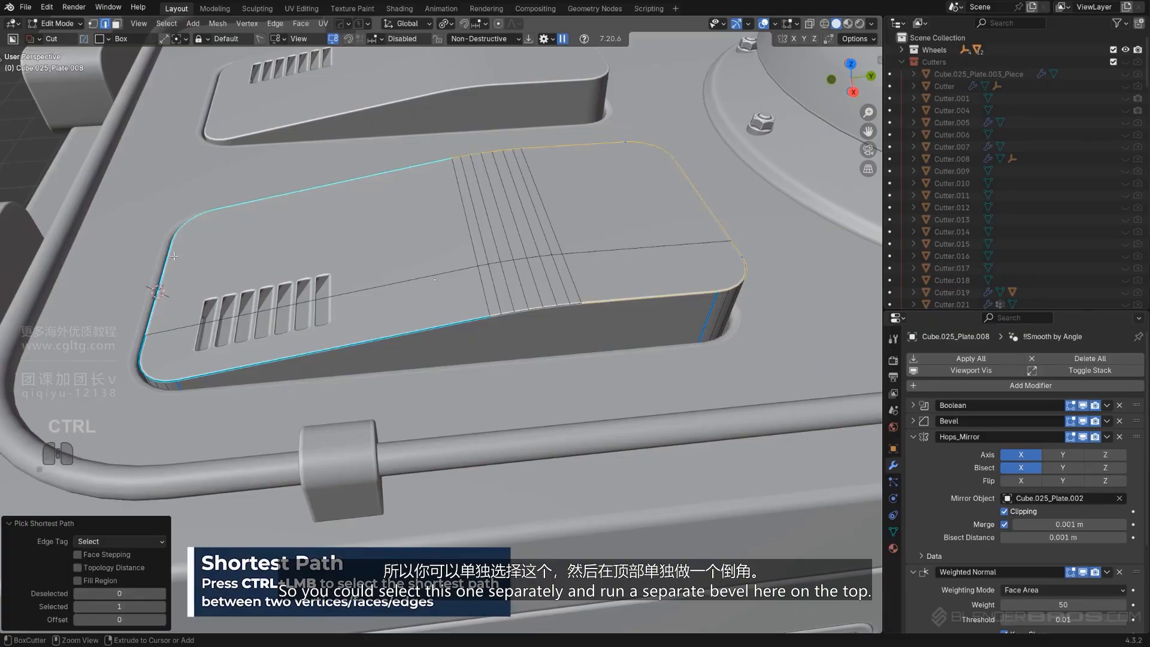
ctrl+click(159, 377)
ctrl+click(469, 319)
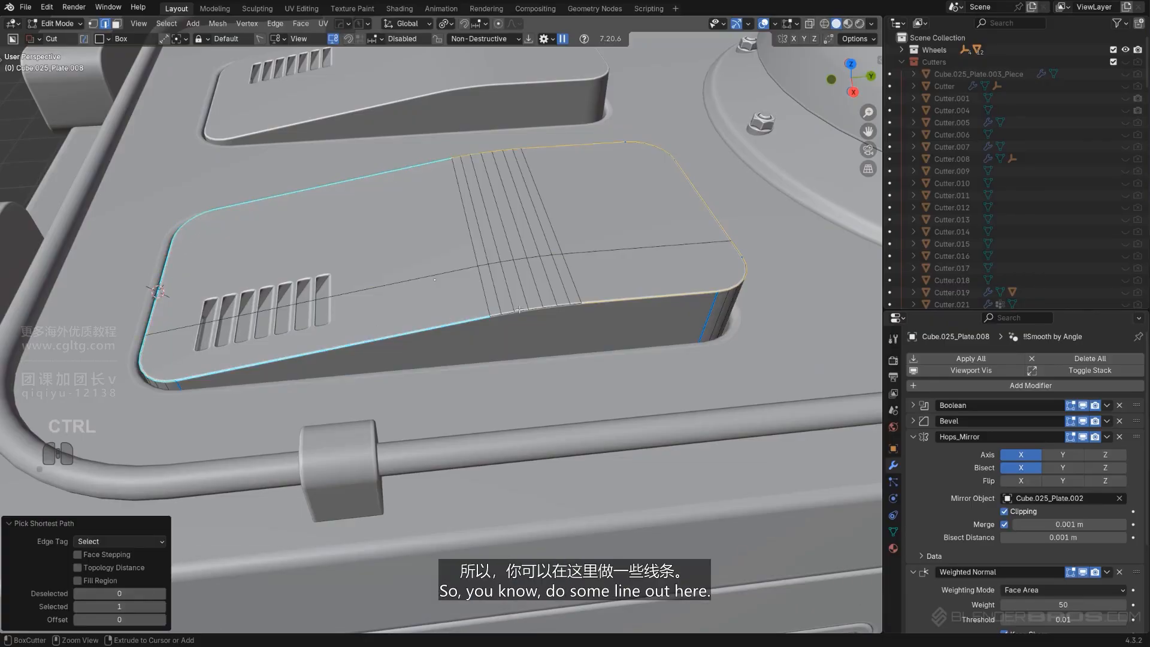
Bevel the selected top edges with 7 segments, about 0.033 m wide
key(ctrl+b)
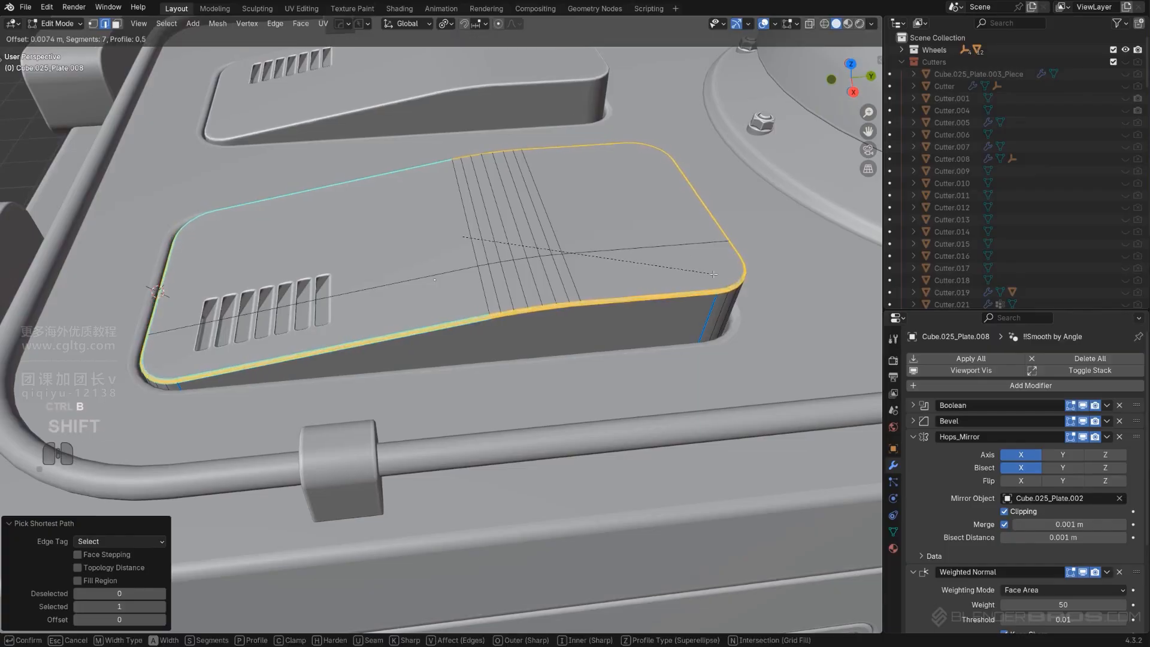
click(799, 298)
key(Tab)
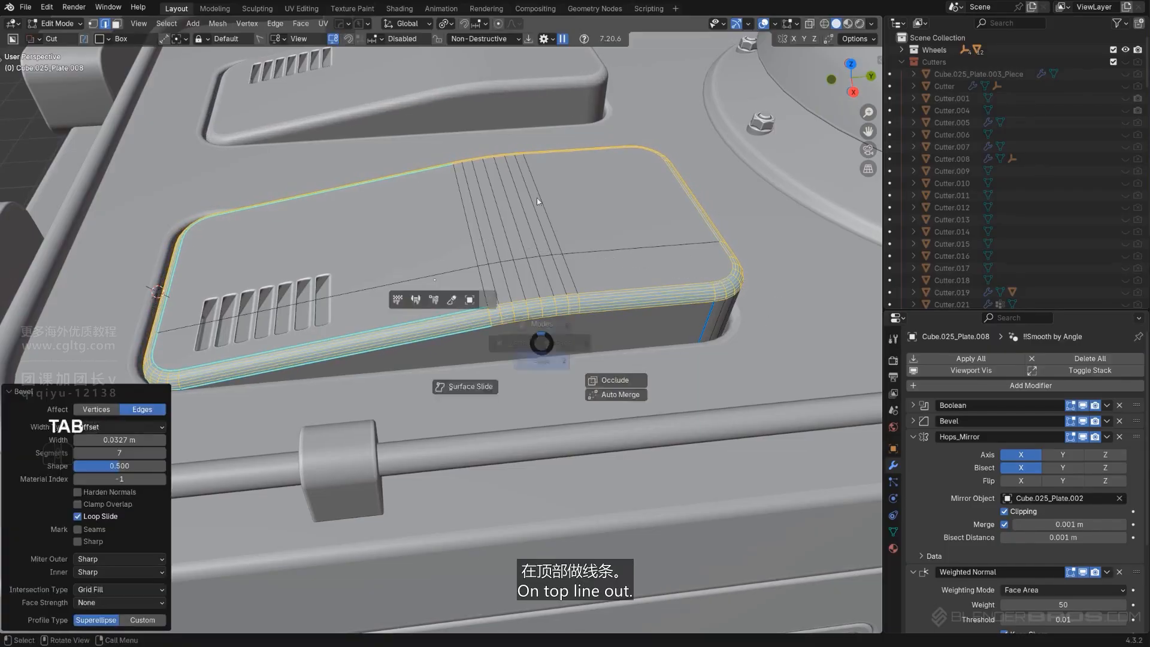
Recalculate sharp edges with Hard Ops Sharpen
key(q)
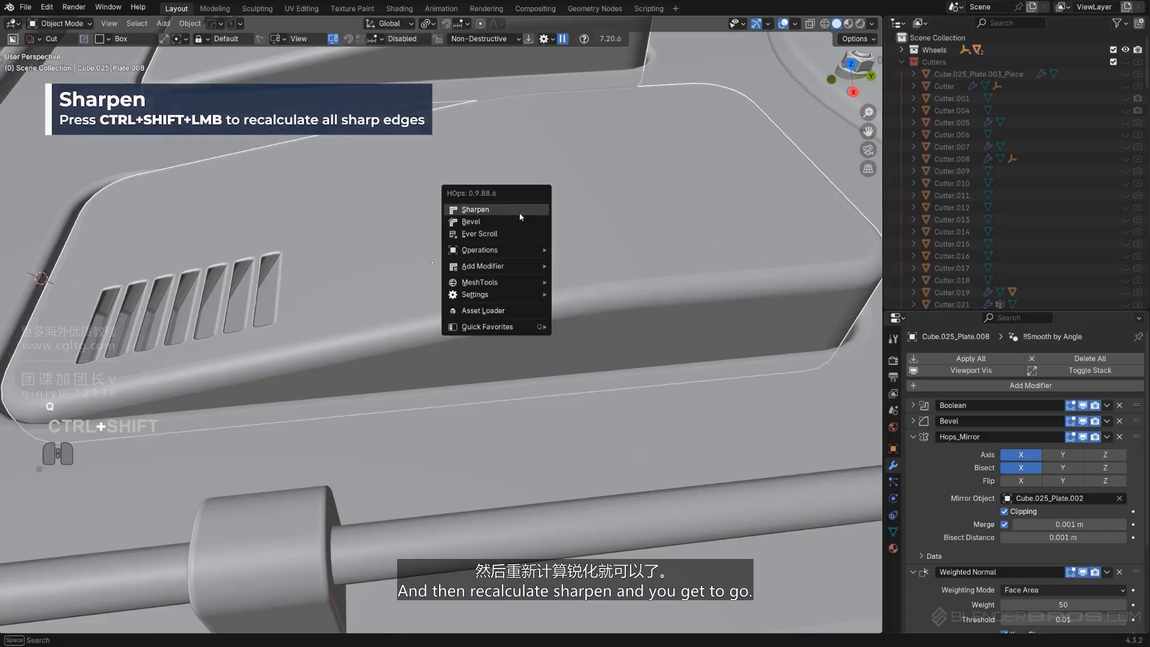
ctrl+shift+click(520, 214)
scroll(519, 214, down, 10)
middle_drag(436, 257, 477, 242)
scroll(385, 158, up, 3)
scroll(505, 317, up, 5)
Undo the sharpen and bevel, then re-bevel the top outline edges with 7 segments, about 0.02 m wide
key(ctrl+z)
key(ctrl+z)
key(Tab)
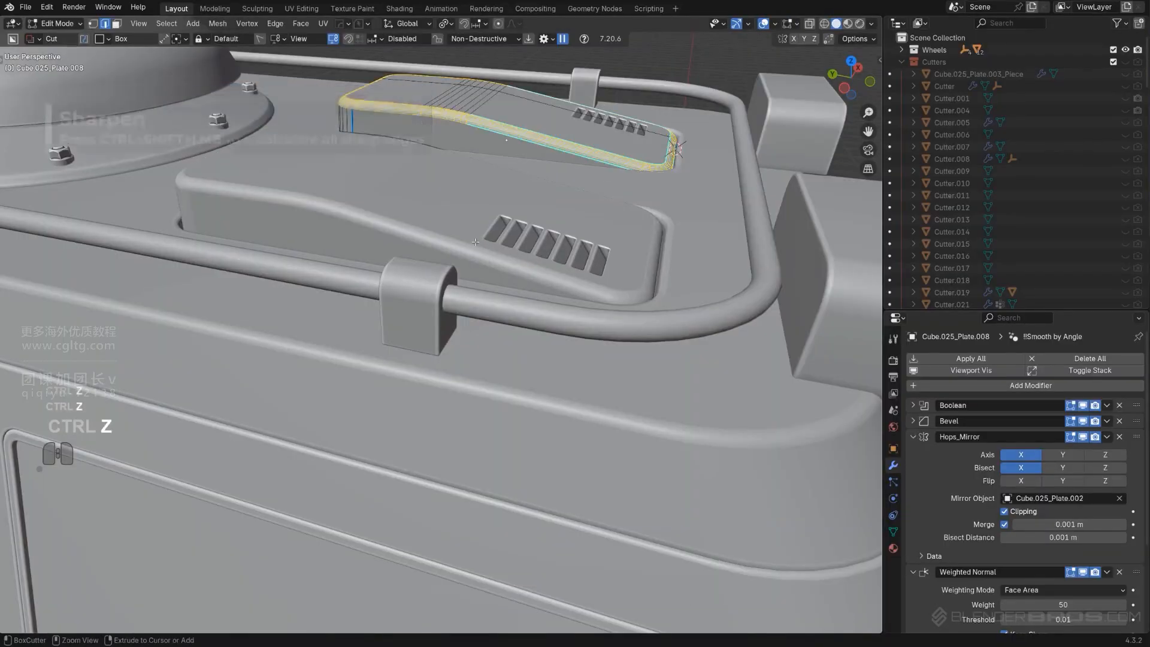
key(ctrl+b)
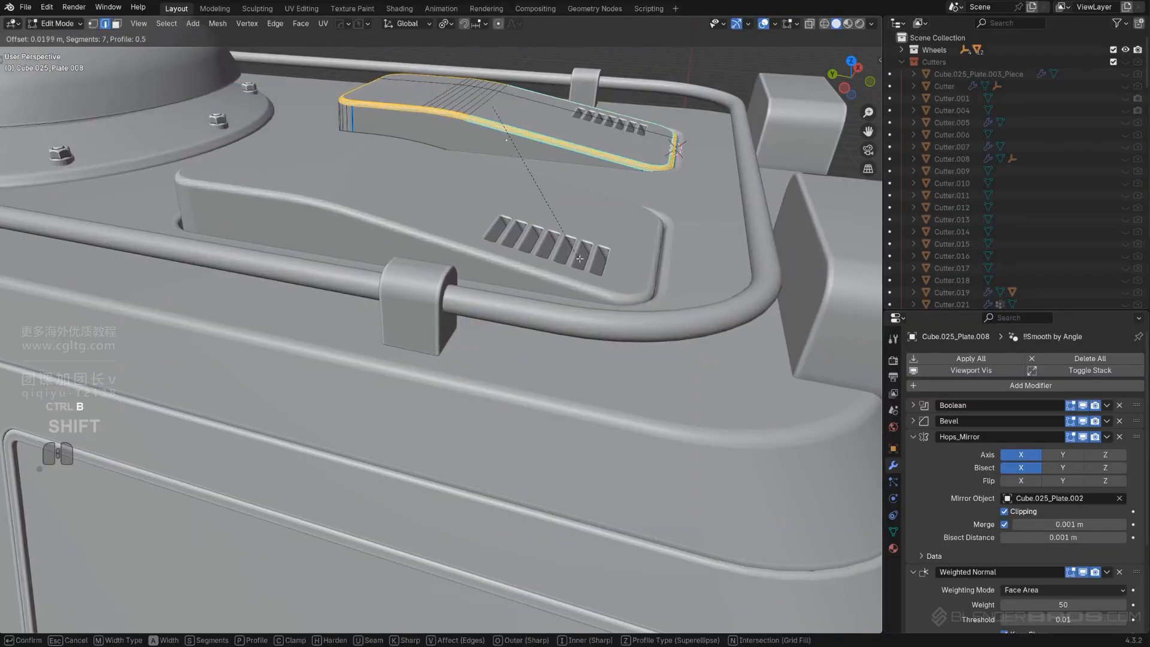
click(577, 256)
key(Tab)
Select the exhaust pipes and move them 1.1935 m along X to the cabin's other side
scroll(483, 124, down, 7)
middle_drag(589, 207, 391, 233)
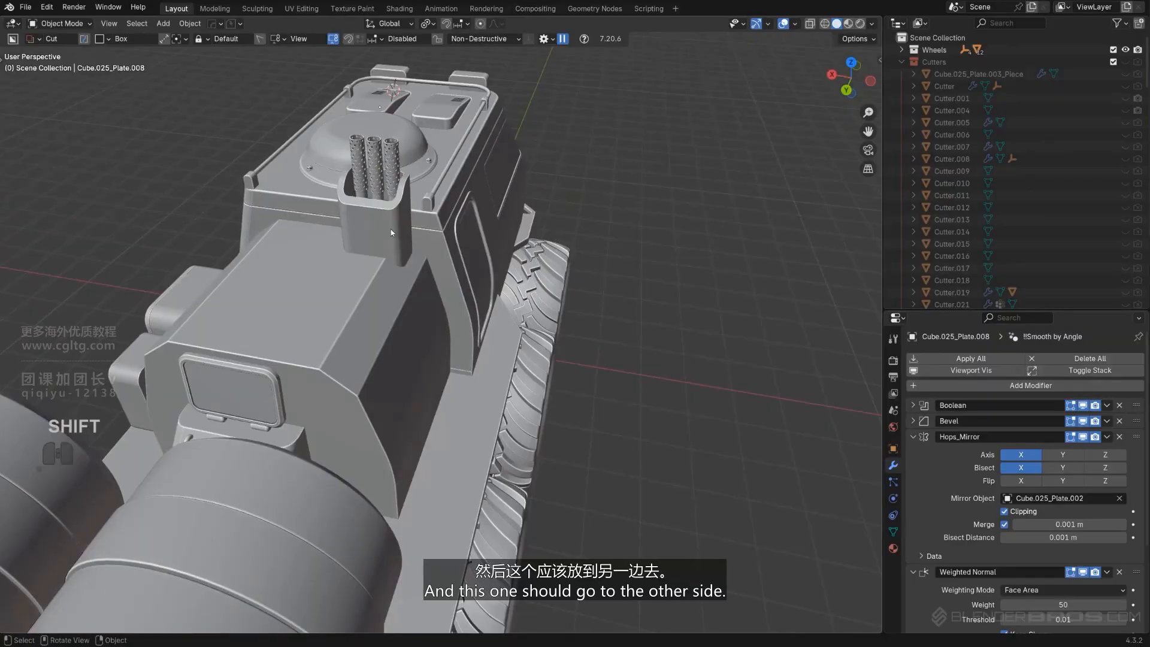
shift+click(375, 196)
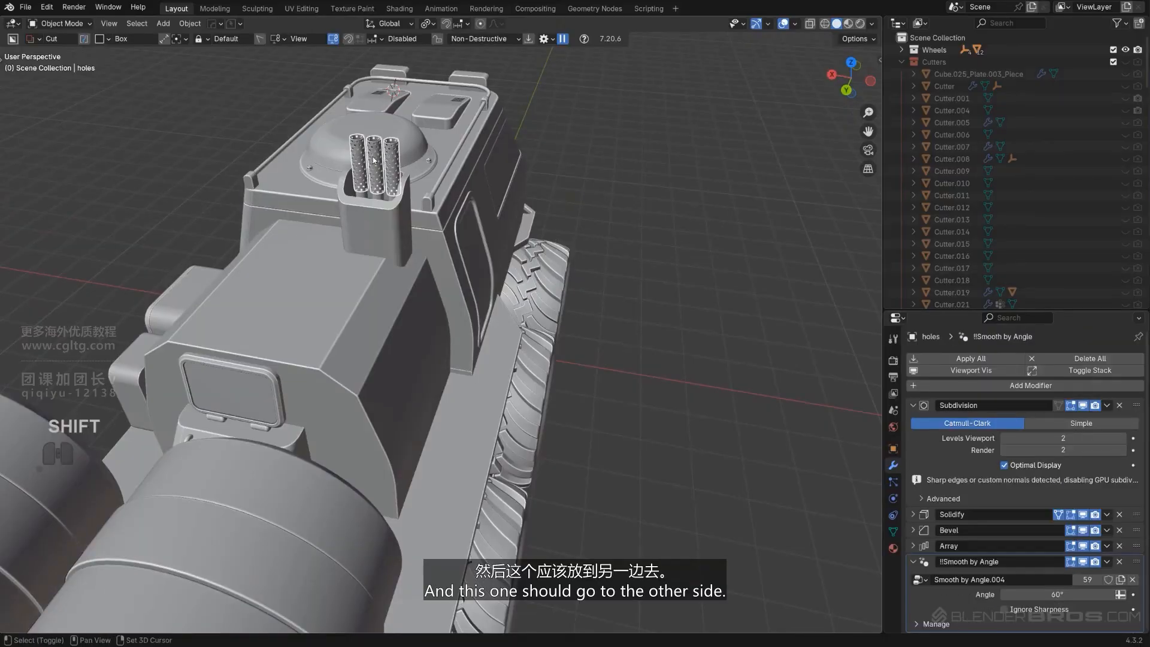
shift+click(377, 198)
scroll(404, 231, up, 2)
shift+middle_drag(407, 230, 496, 336)
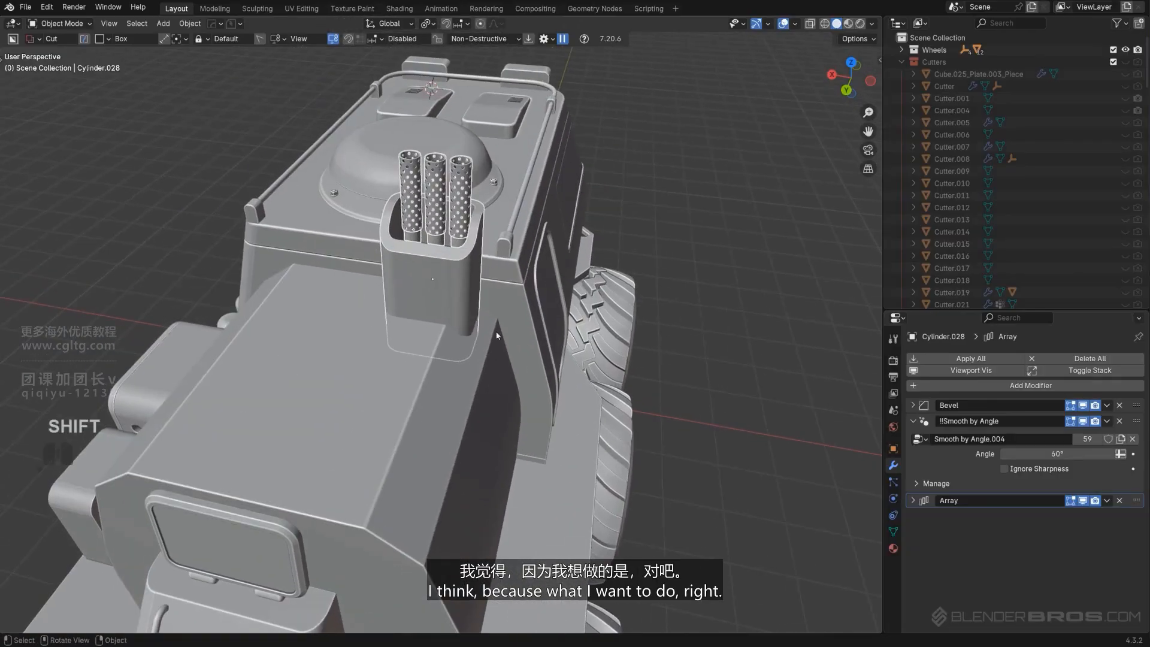
key(g)
key(x)
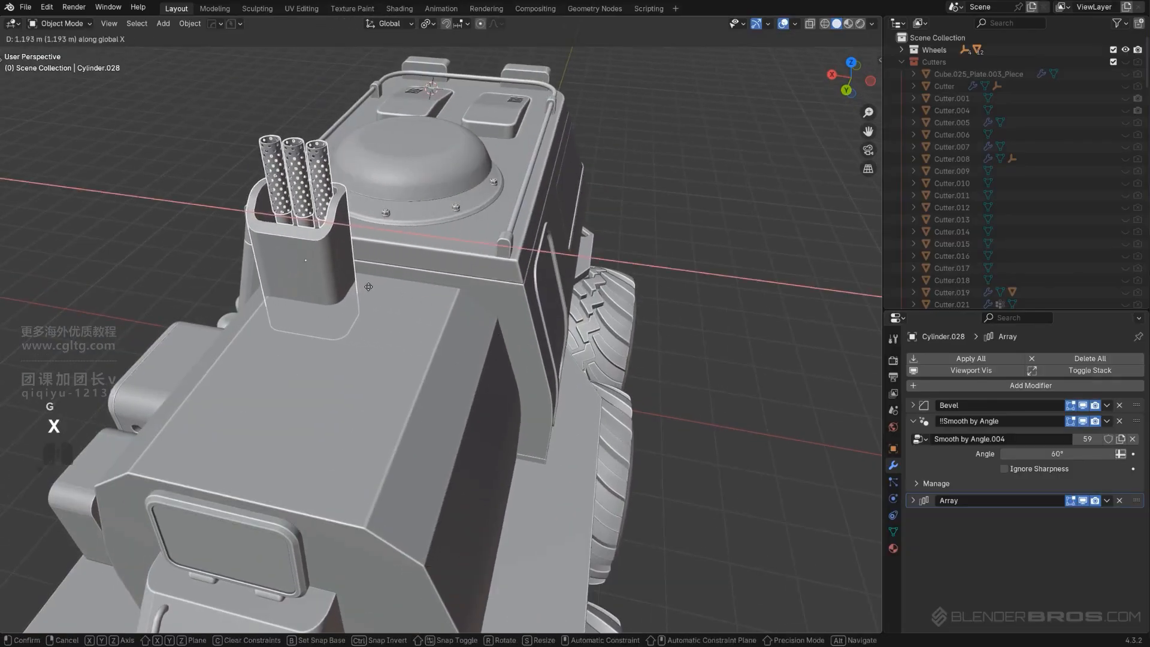
click(363, 333)
Orbit around the vehicle to examine the cabin's sides and rear for a ladder location
middle_drag(363, 333, 307, 328)
shift+middle_drag(307, 329, 503, 315)
key(KP_5)
scroll(407, 308, up, 2)
key(KP_5)
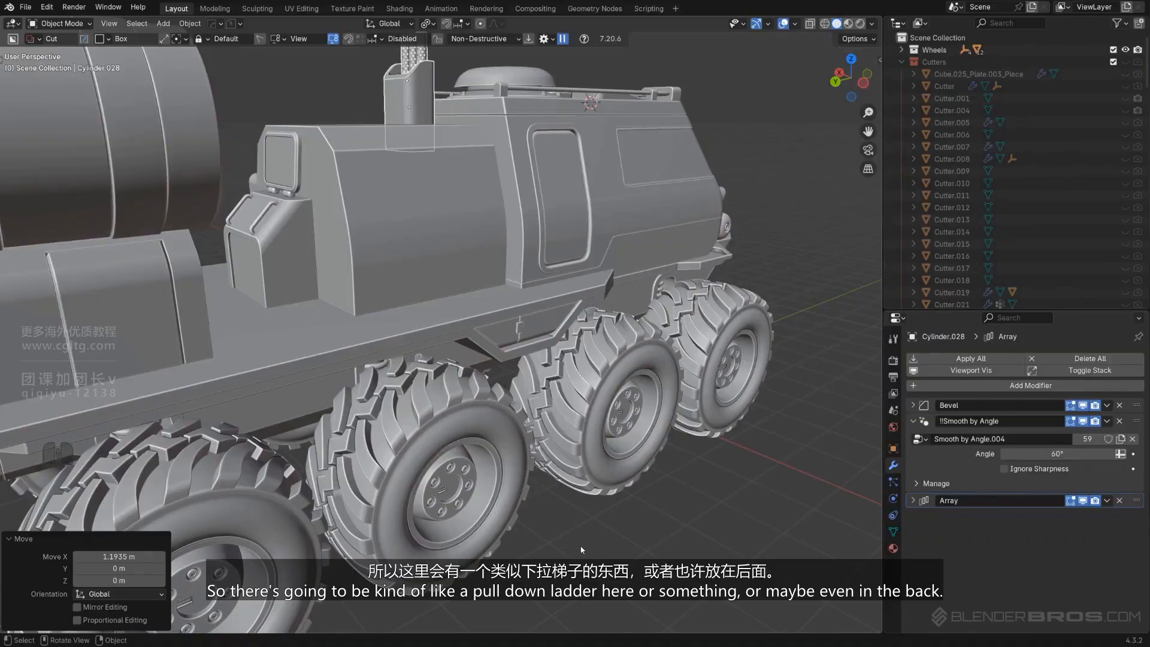
scroll(404, 416, down, 3)
shift+middle_drag(404, 416, 458, 395)
middle_drag(457, 395, 486, 401)
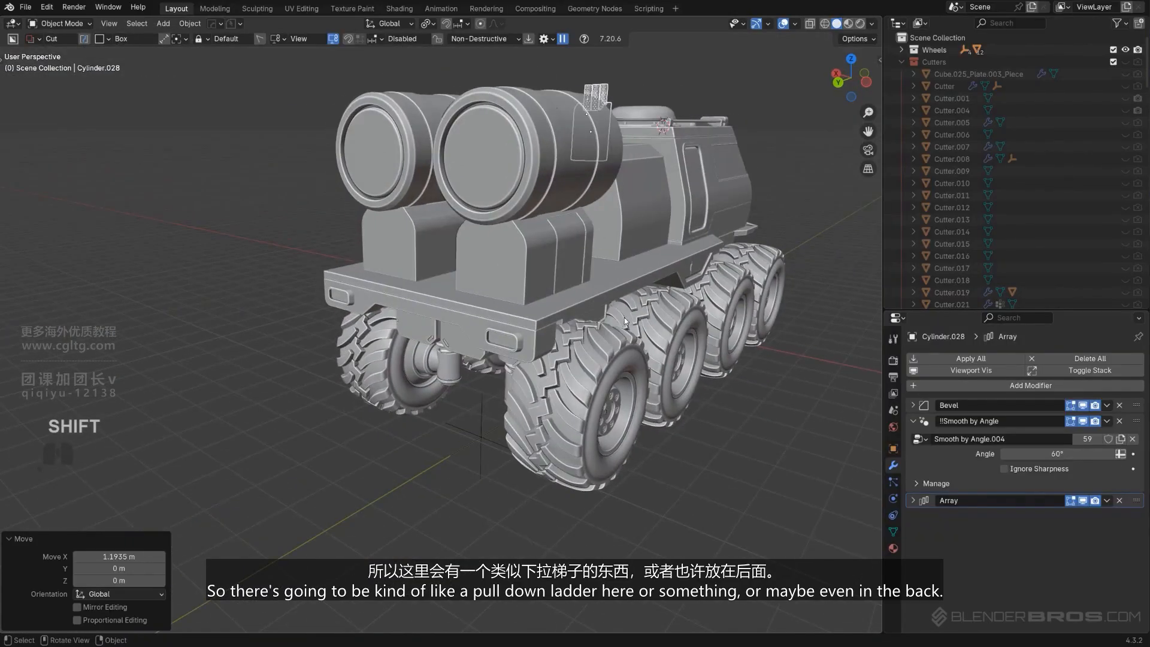
middle_drag(624, 317, 458, 351)
scroll(522, 306, up, 3)
key(KP_5)
key(KP_5)
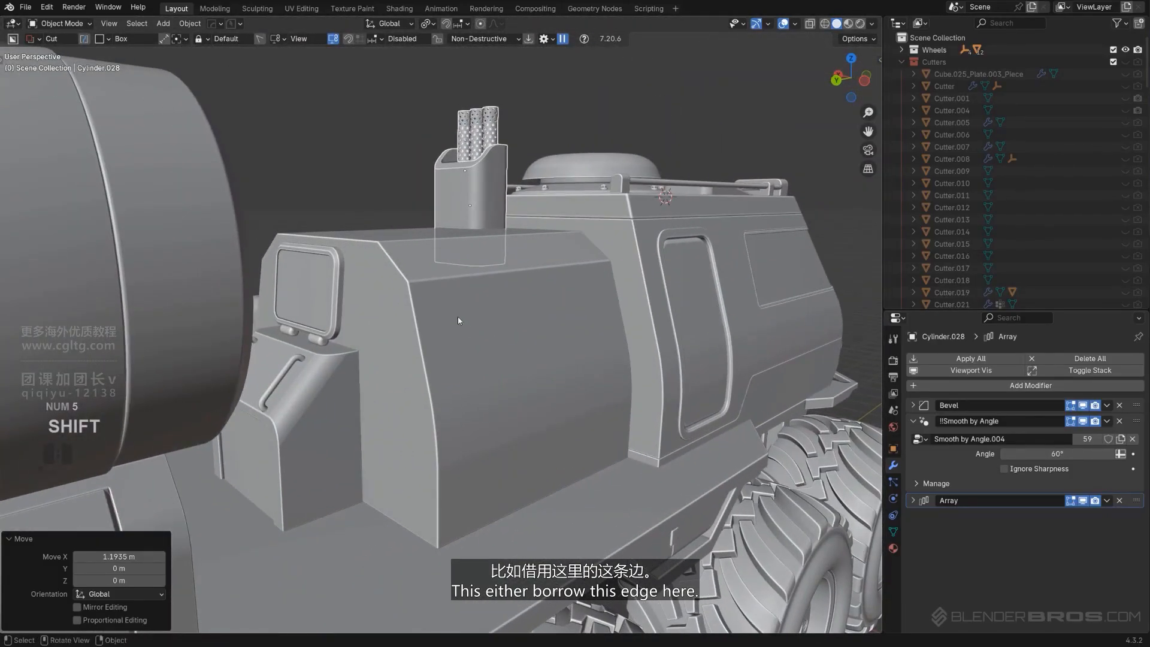
Select the cabin's rear side plate and apply its modifiers with Hard Ops Smart Apply
click(418, 296)
key(Tab)
key(Tab)
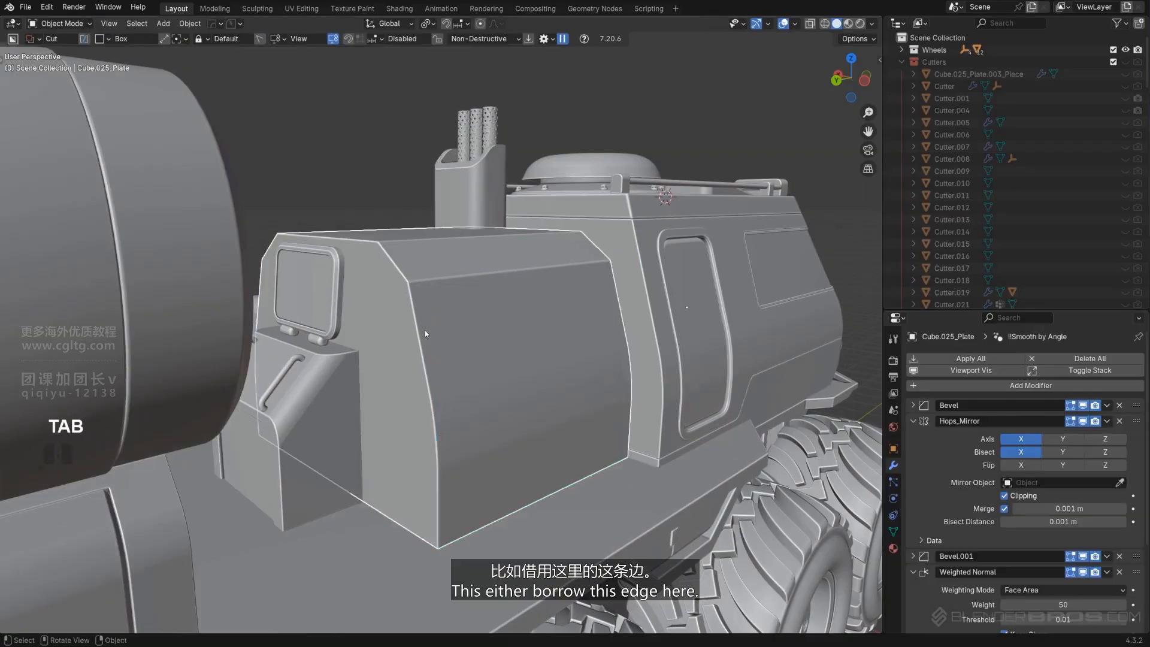
key(q)
mouse_move(430, 375)
click(527, 483)
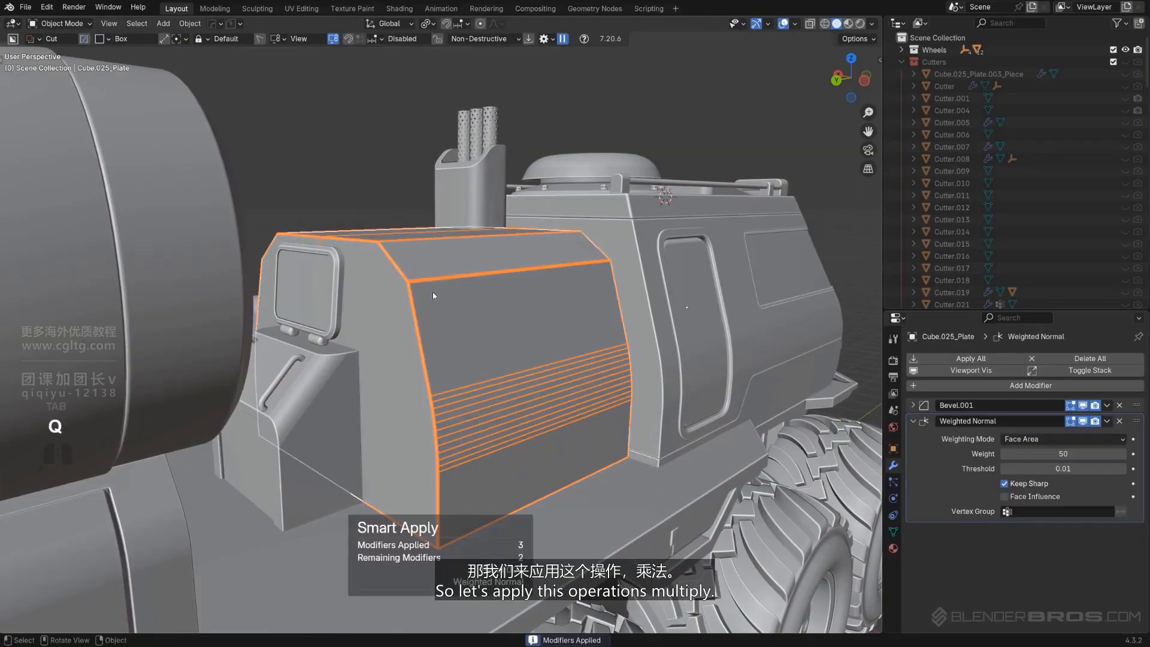
key(Tab)
ctrl+click(438, 475)
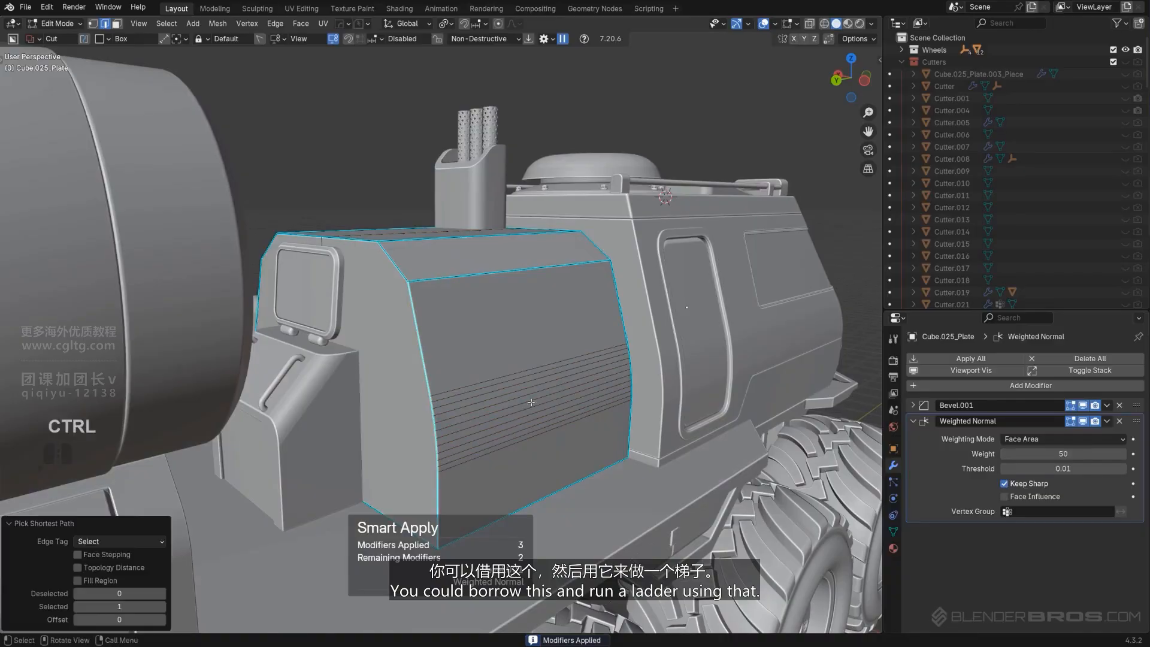
middle_drag(484, 353, 549, 292)
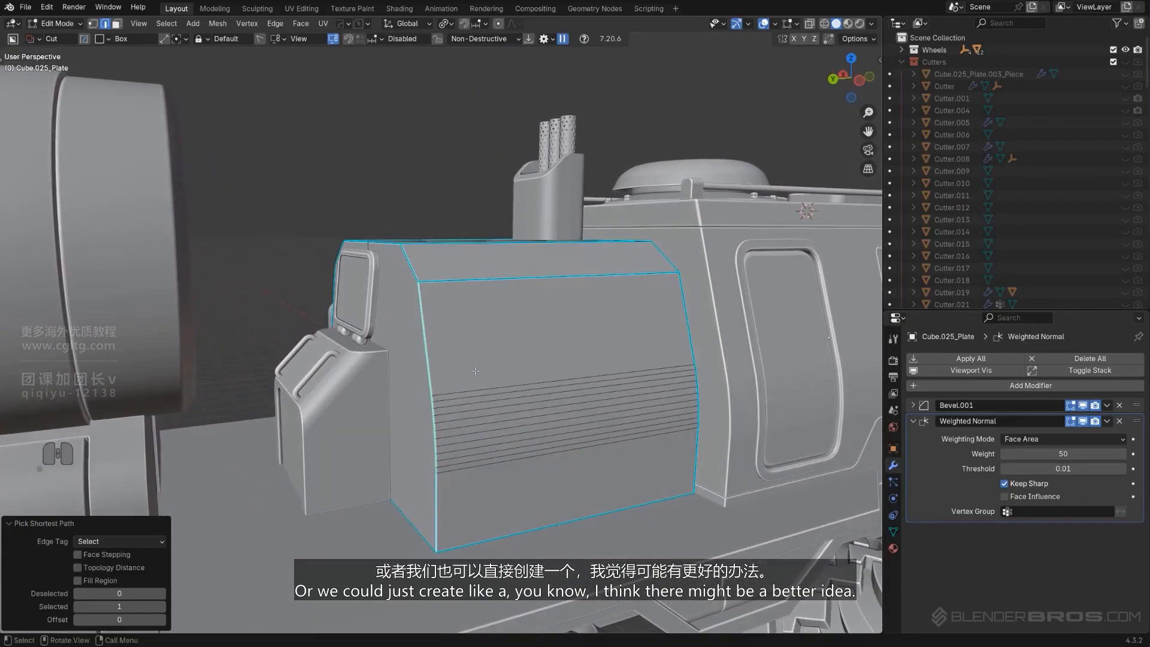
key(Tab)
middle_drag(517, 352, 312, 347)
scroll(658, 327, down, 5)
scroll(311, 347, up, 2)
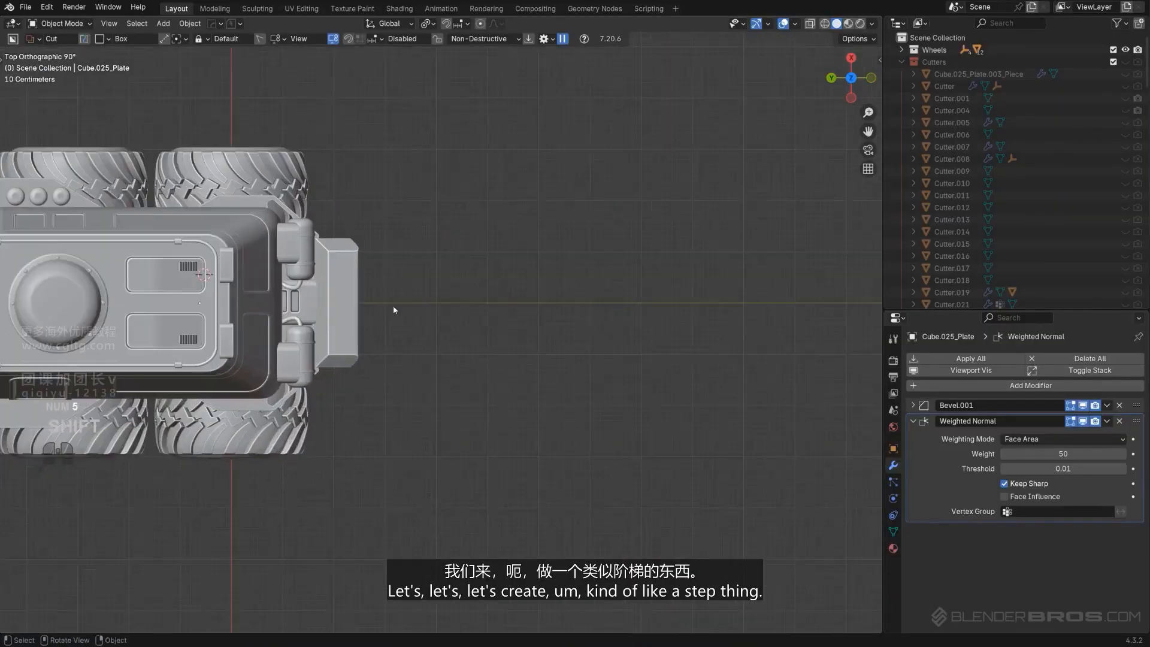
Add a plane mesh and move it along Y, away from the cabin's rear
shift+middle_drag(393, 306, 386, 319)
click(579, 336)
scroll(563, 347, up, 1)
key(shift+a)
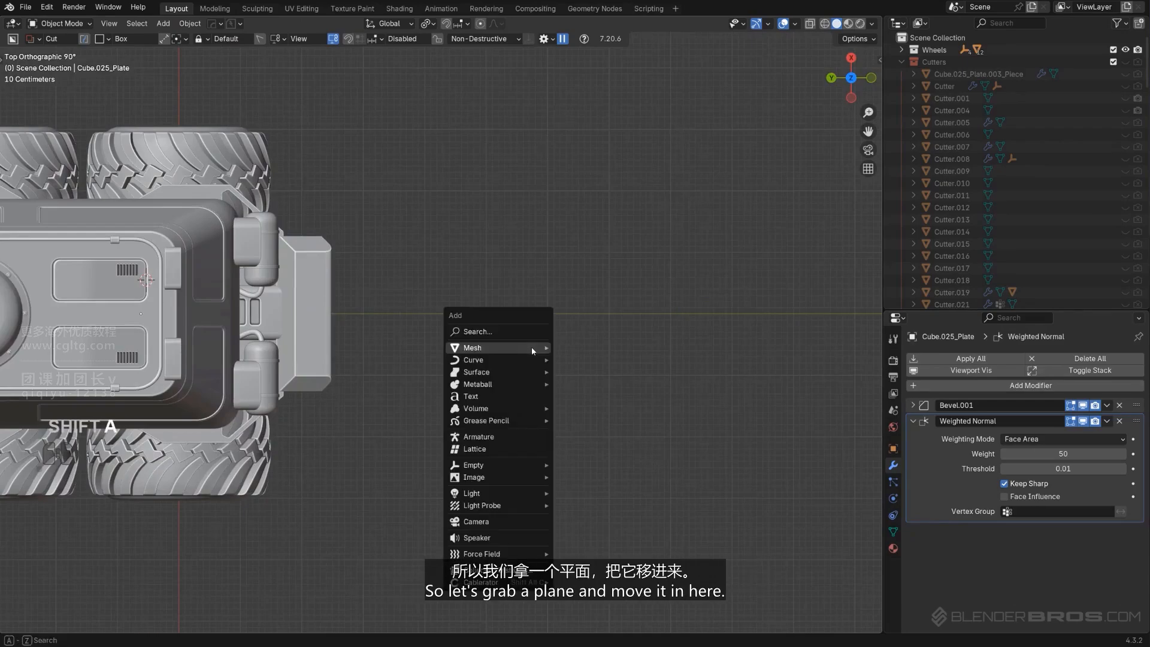
mouse_move(530, 346)
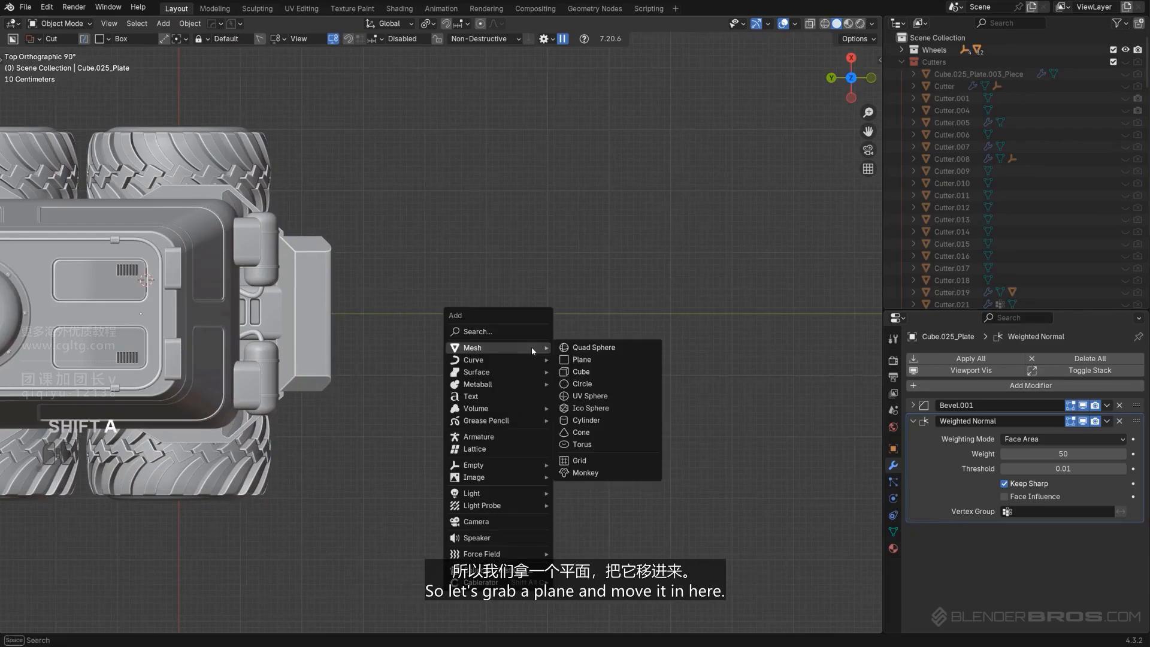
click(581, 360)
scroll(403, 376, down, 1)
key(g)
key(y)
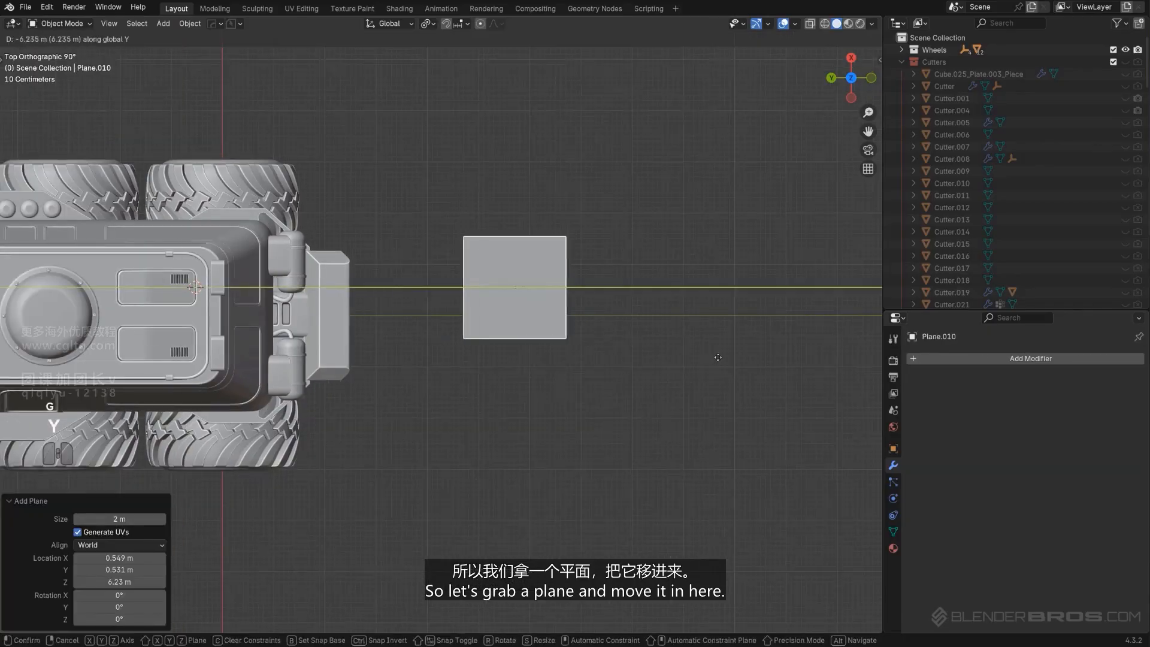
click(680, 339)
Reset the 3D cursor to the world origin and snap the plane to the cursor
key(shift+s)
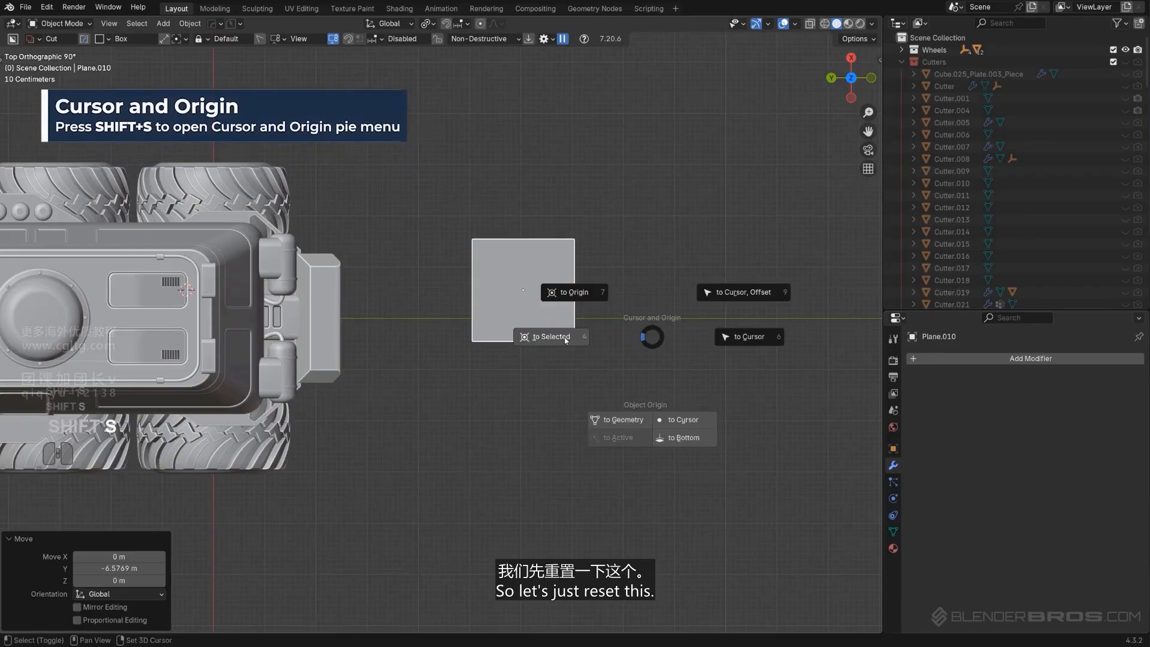
click(579, 303)
key(shift+s)
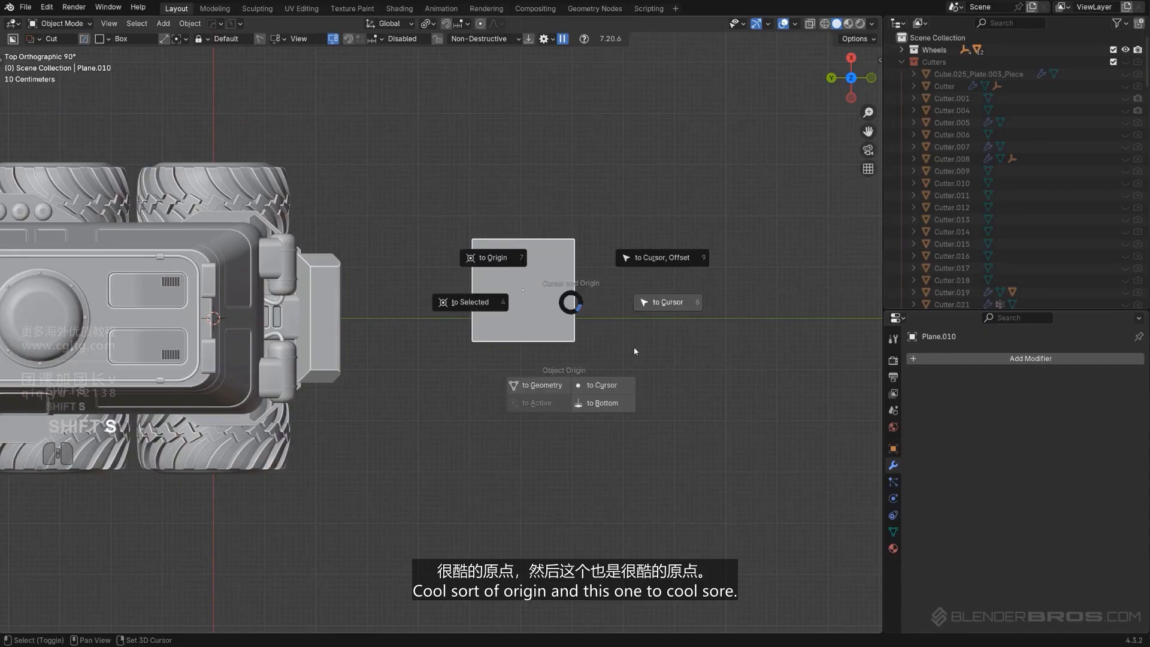
click(657, 307)
Move the plane about 6 m along negative Y
key(g)
key(y)
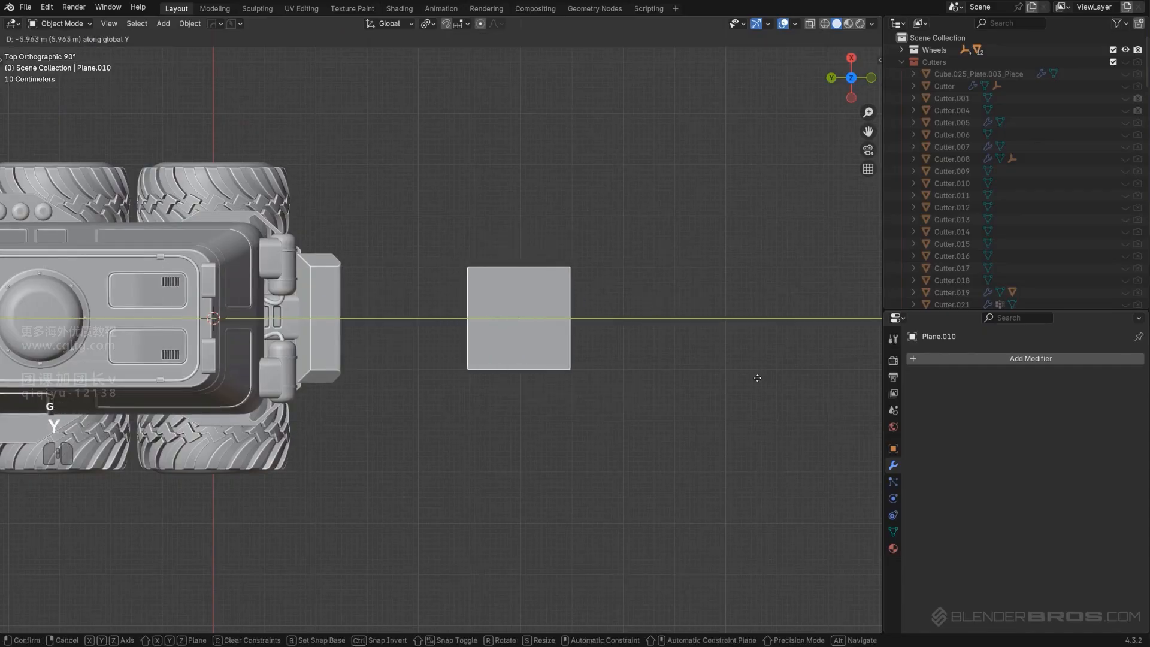
key(Return)
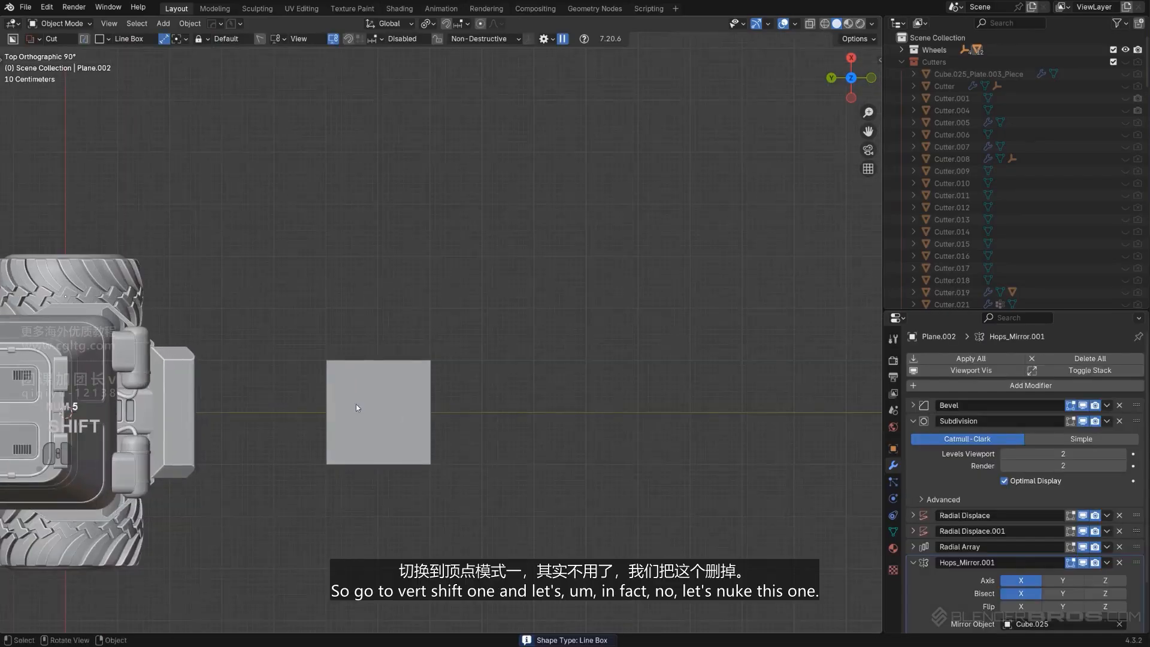
click(357, 404)
shift+middle_drag(425, 398, 426, 381)
Try merging the plane's vertices at their centre in Edit Mode, then undo the merge
key(Tab)
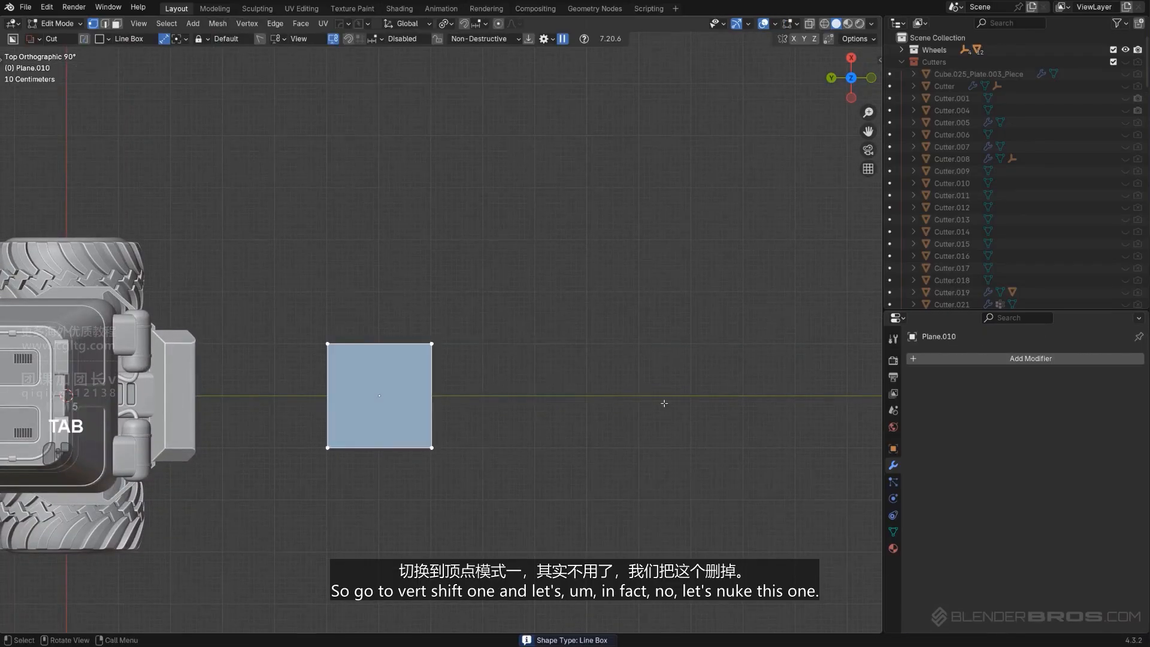
key(shift+1)
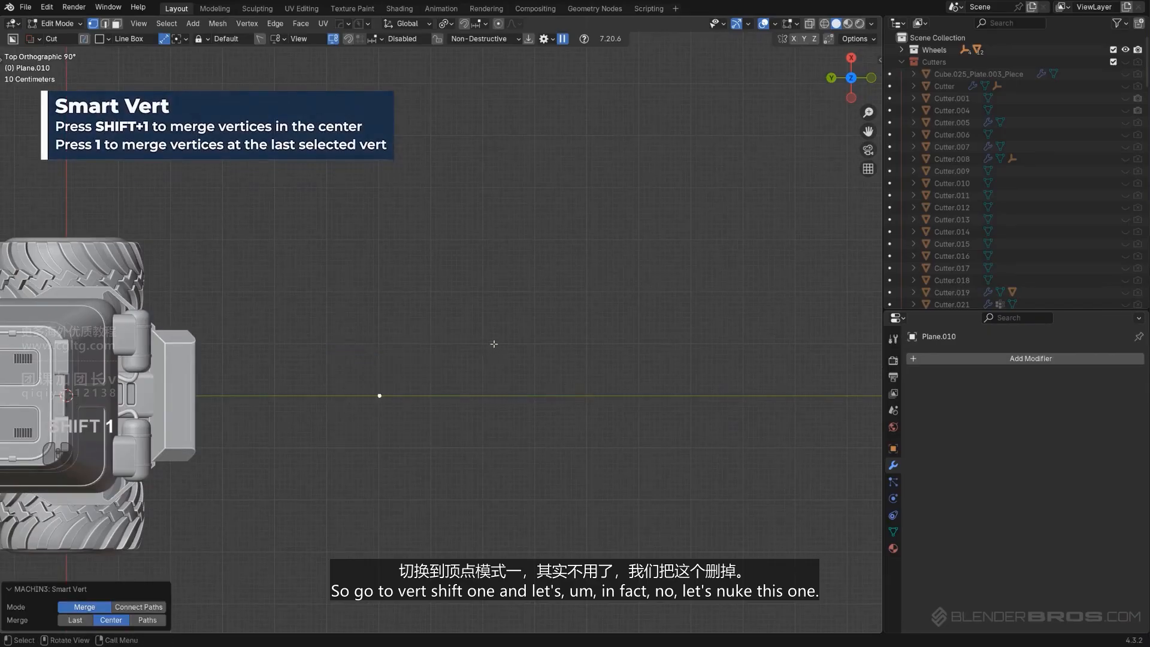
shift+middle_drag(482, 365, 486, 316)
scroll(483, 279, up, 3)
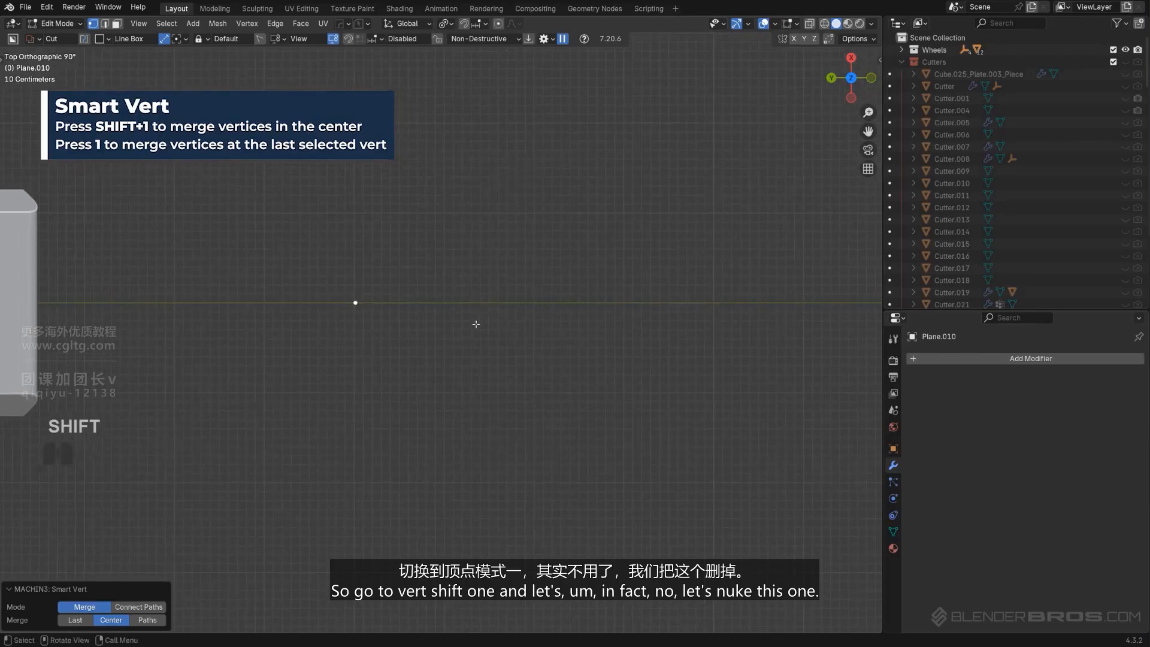
key(ctrl+z)
key(Tab)
key(ctrl+z)
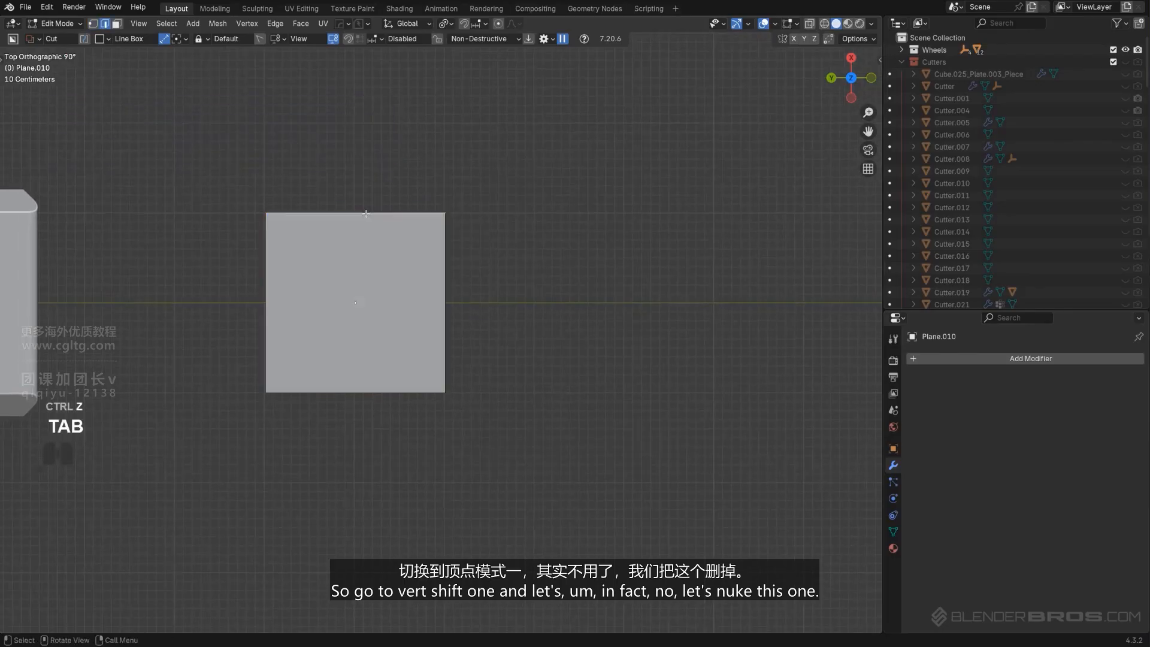
Delete the plane's top vertices so only its bottom edge remains
key(x)
click(324, 133)
key(Tab)
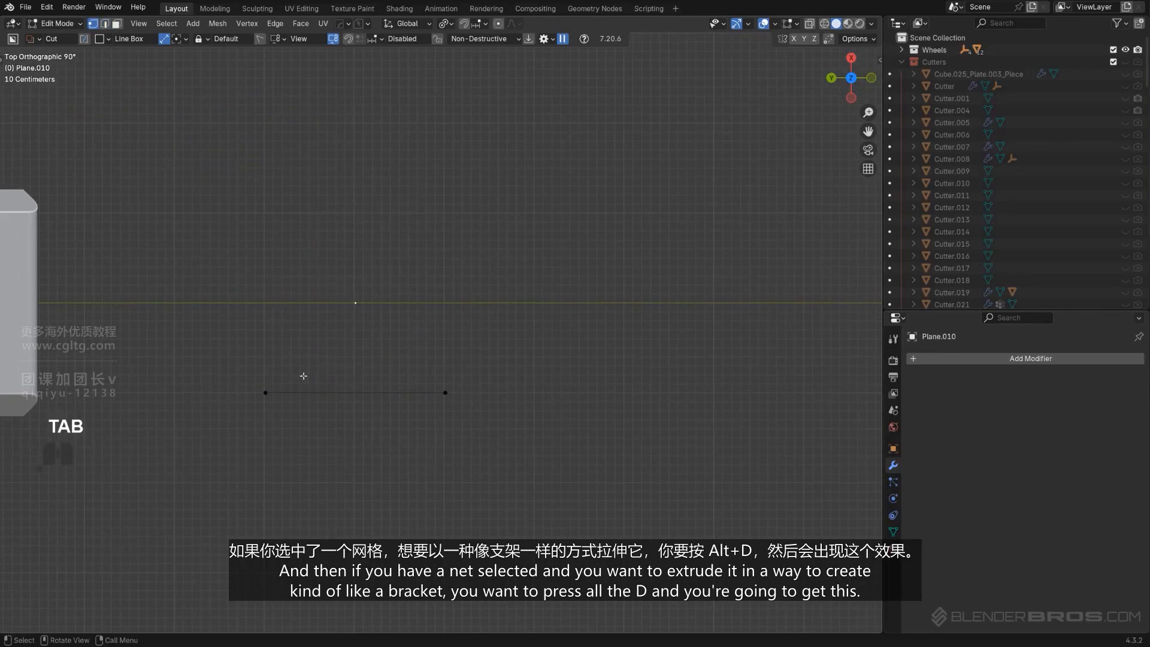
Rip and extend the edge's end vertices about 0.67 m along X into a bracket shape
shift+middle_drag(371, 379, 449, 321)
key(Tab)
click(473, 359)
shift+middle_drag(490, 355, 489, 380)
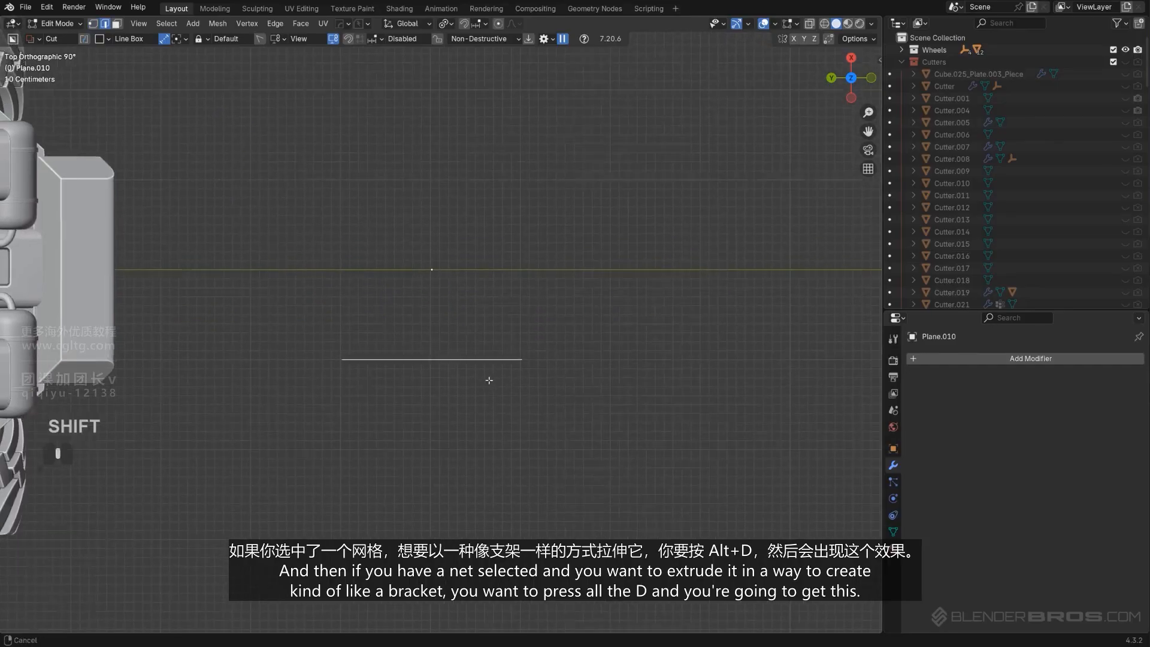
shift+middle_drag(449, 417, 425, 375)
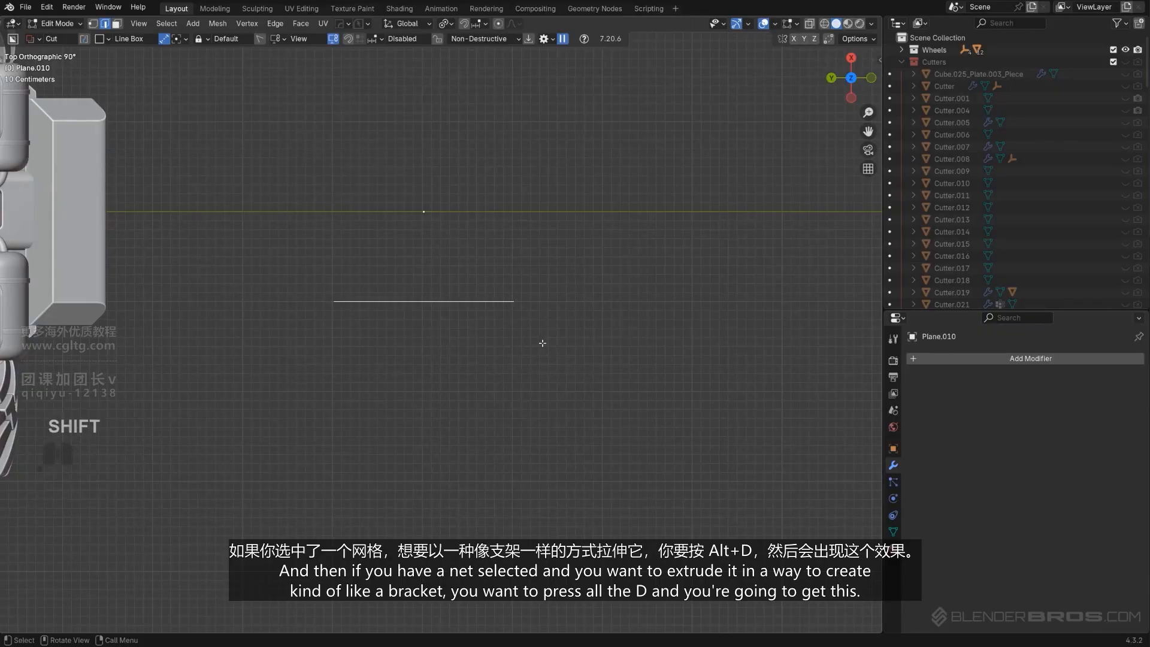
key(alt+d)
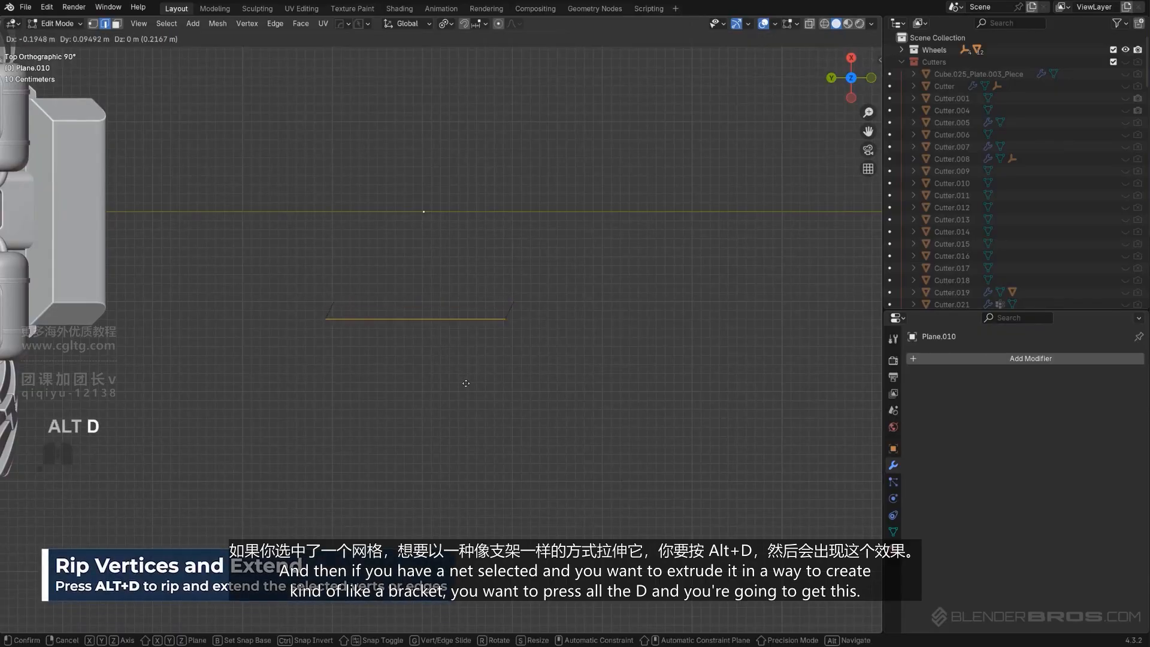
key(x)
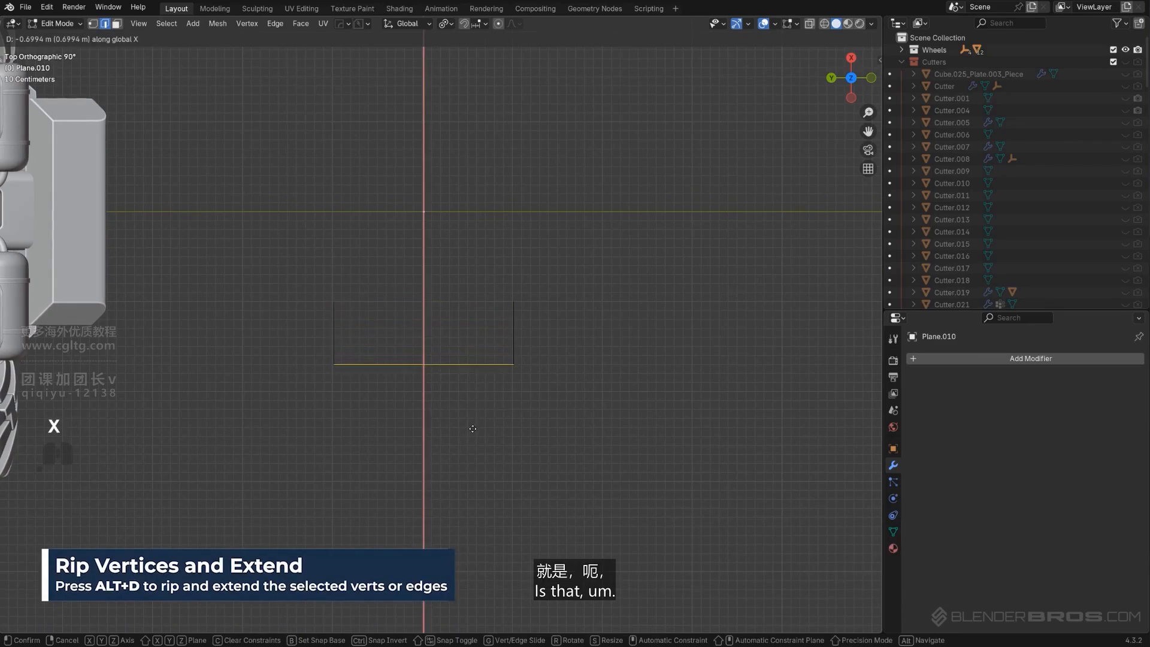
click(472, 426)
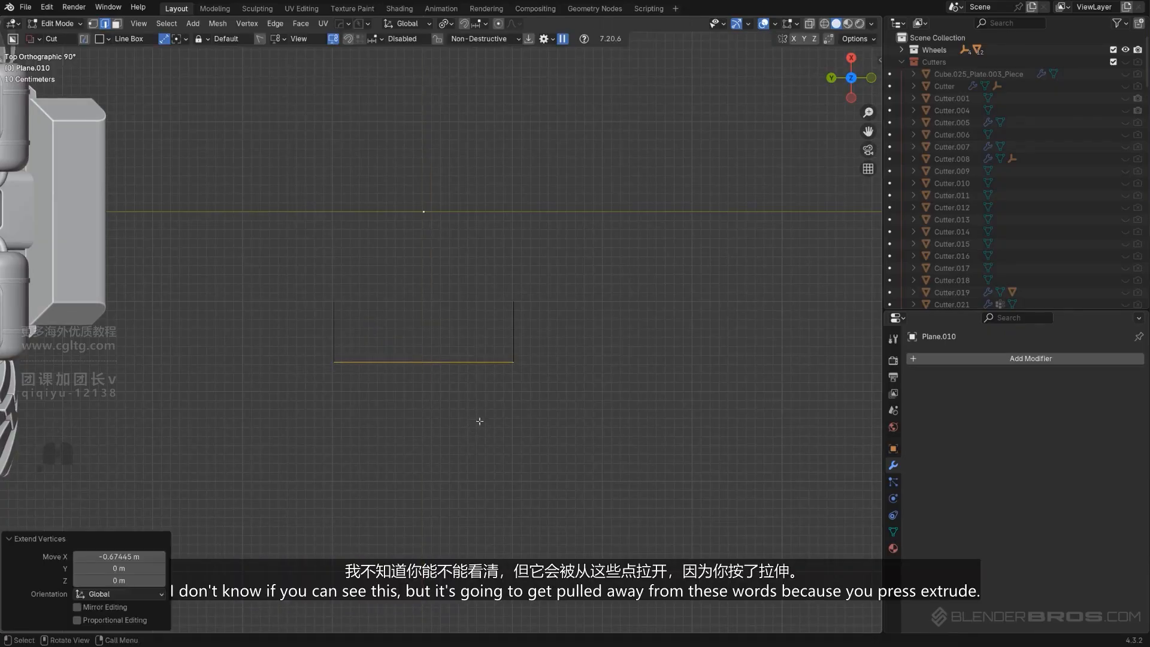
Try a plain extrude of the bottom edge, then cancel and undo it
key(Tab)
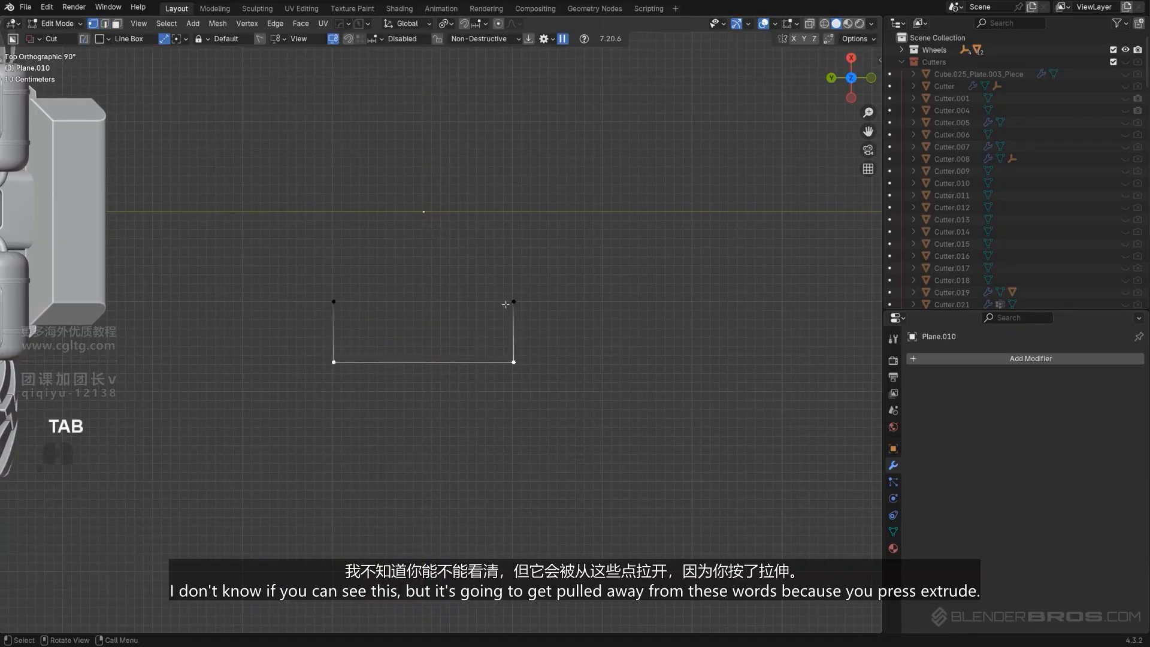
key(Tab)
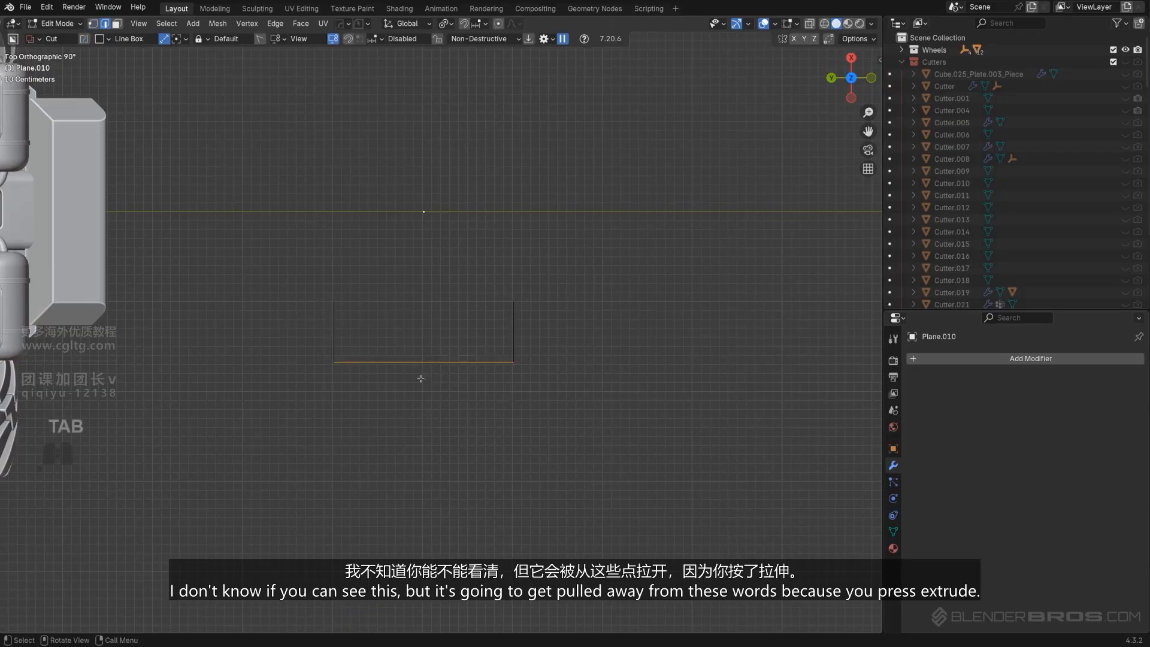
key(e)
right_click(425, 426)
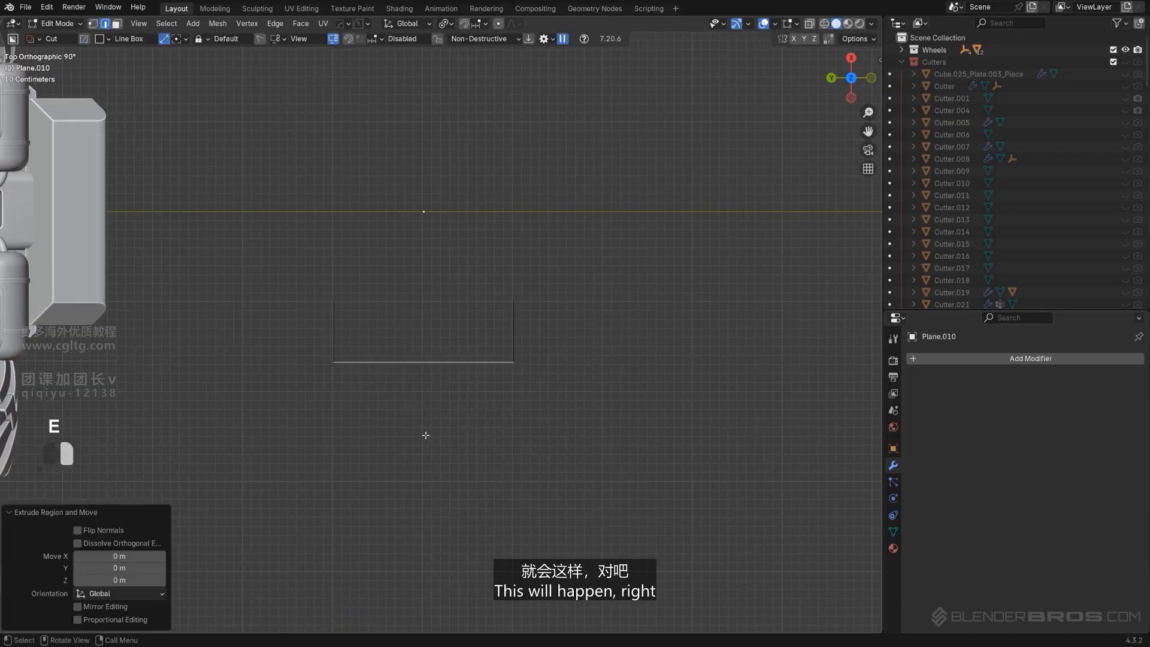
key(ctrl+z)
key(Tab)
scroll(429, 267, up, 2)
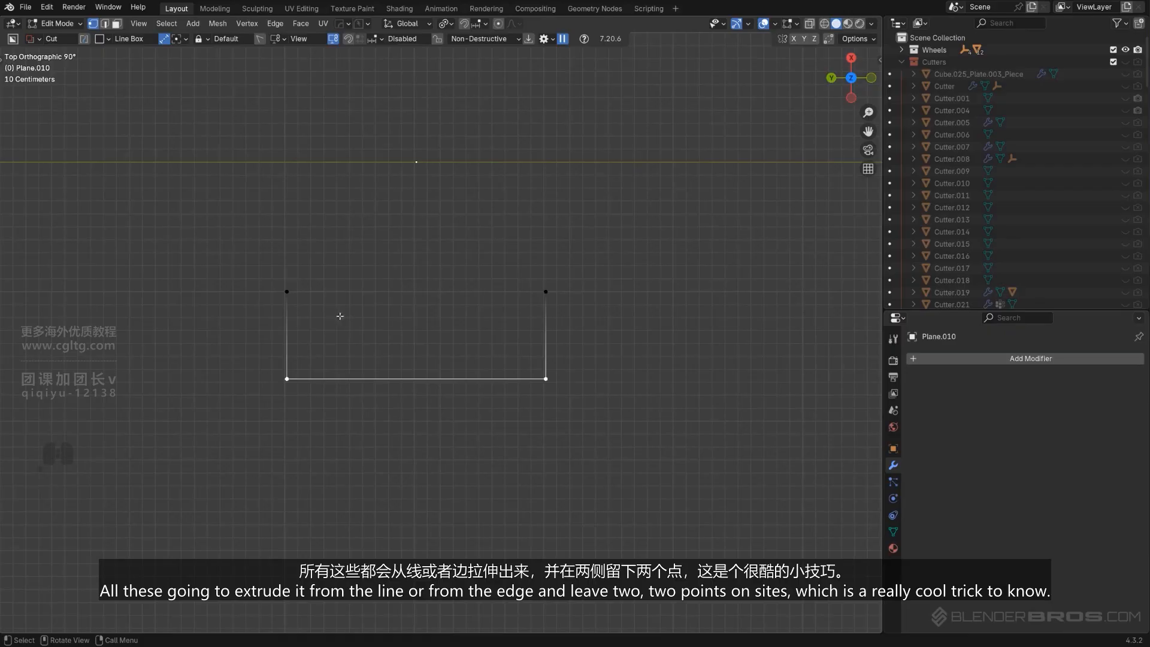
Scale the bracket's bottom edge along Y to about 0.89
key(s)
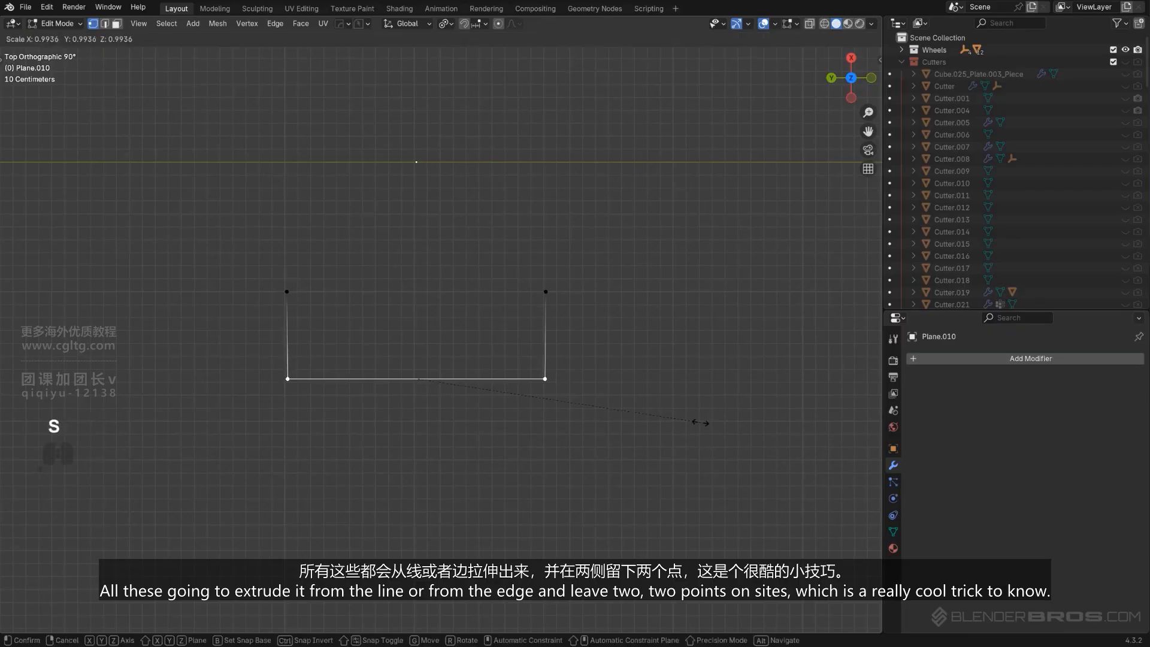
key(y)
click(673, 411)
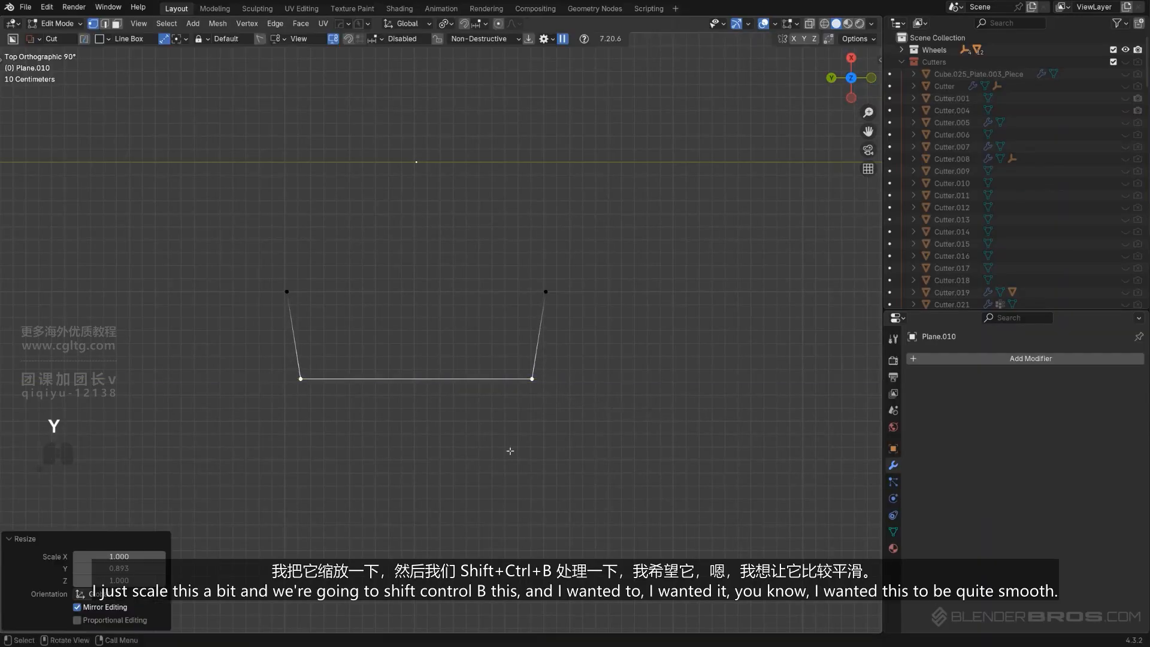
Bevel the bracket's two bottom corner vertices with 3 segments and about 0.25 m offset
key(ctrl+b)
right_click(635, 400)
key(ctrl+shift+b)
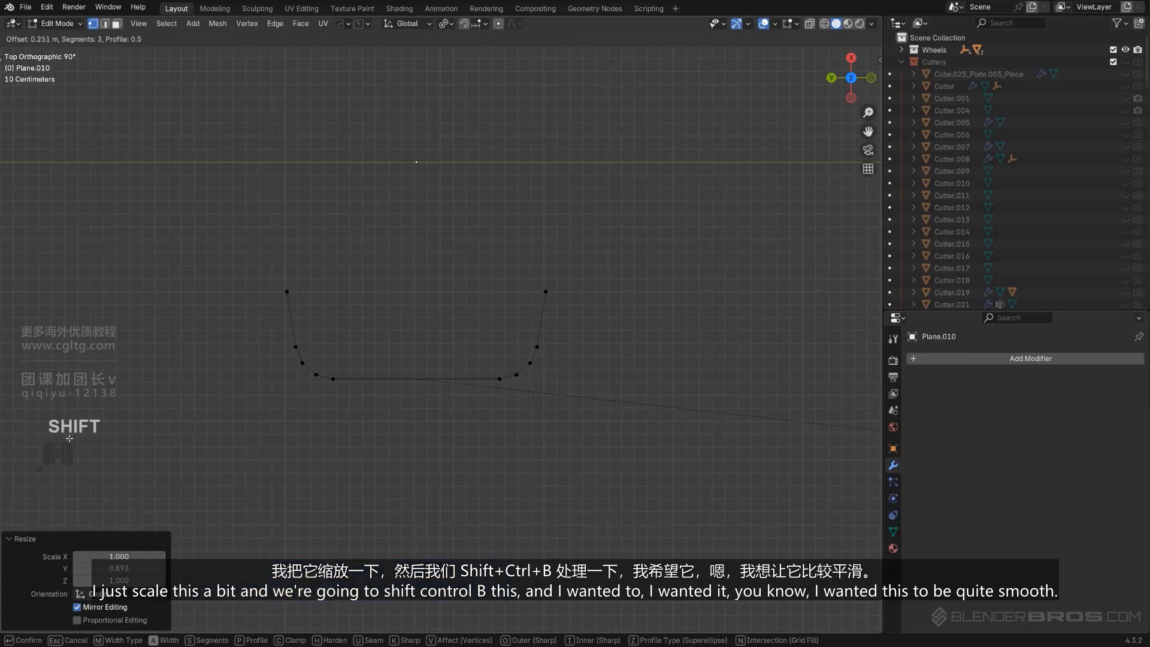
click(381, 351)
click(502, 370)
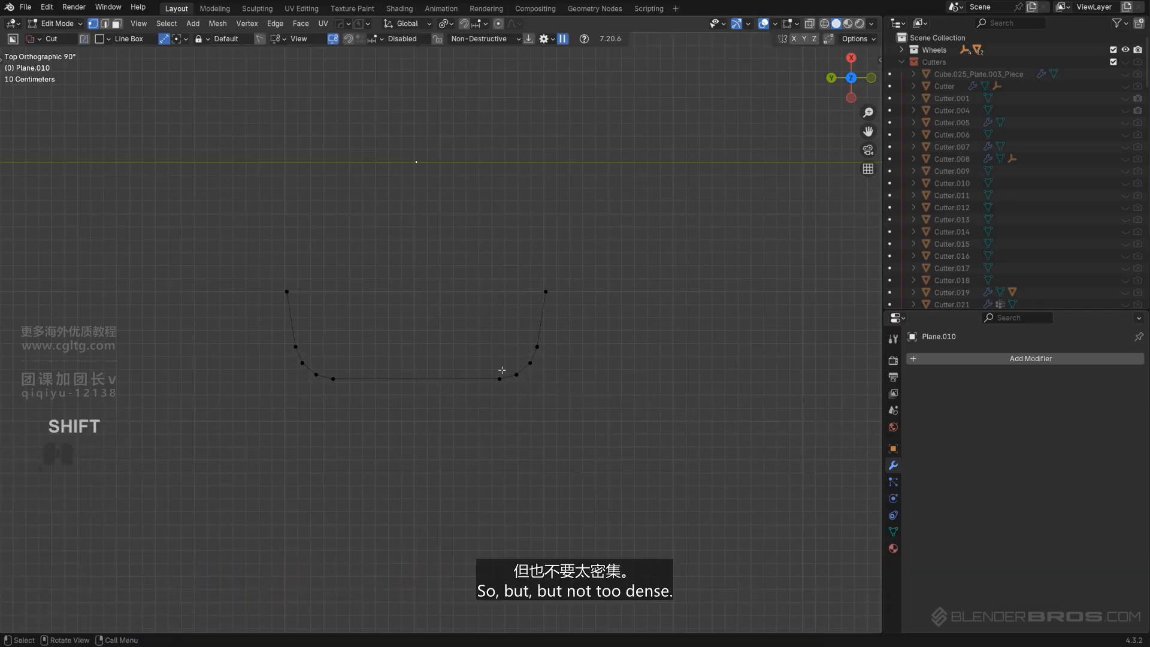
key(Tab)
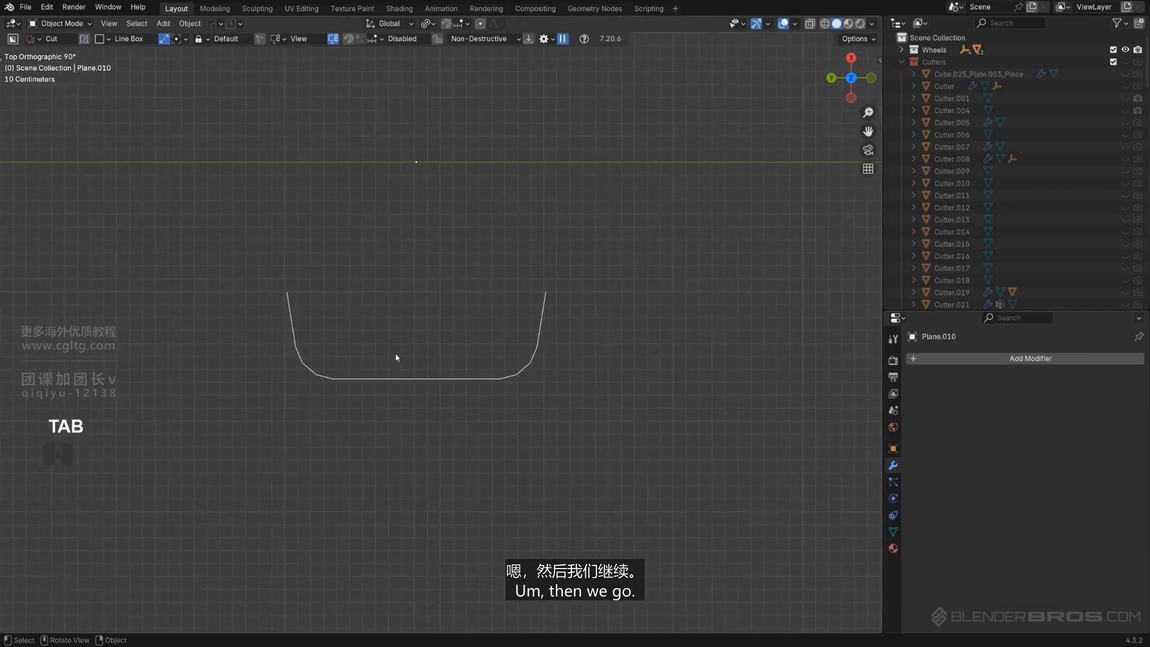
Turn the bracket outline into a smooth-shaded tube with Hard Ops Curve/Extract, depth about 0.13
key(q)
mouse_move(444, 339)
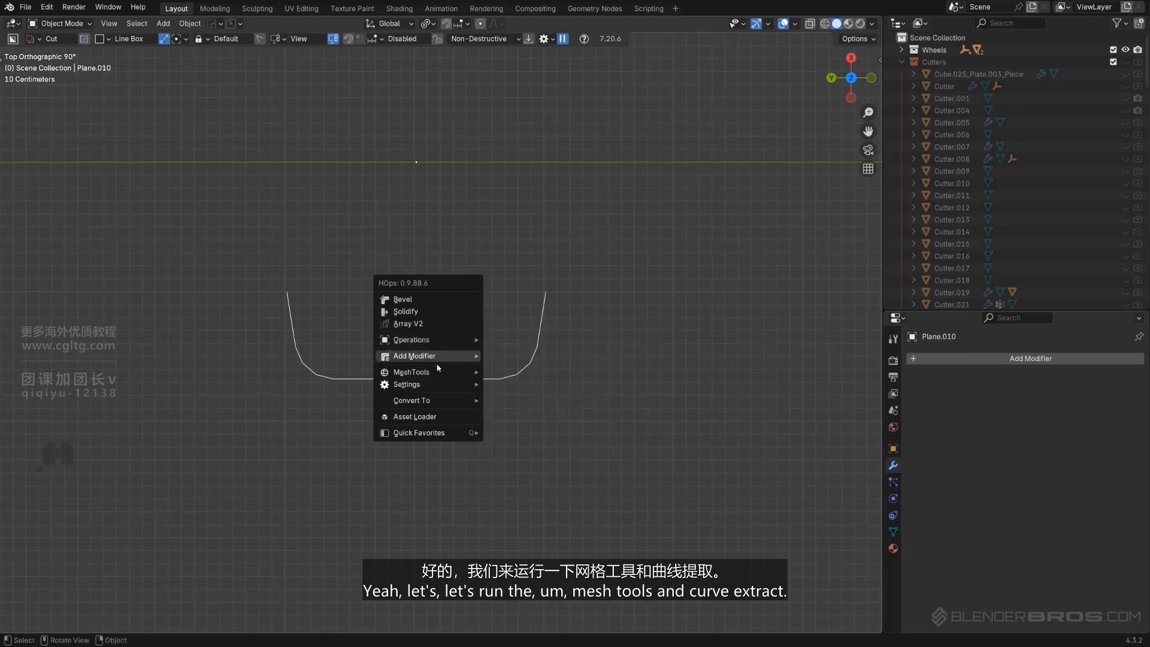
mouse_move(435, 380)
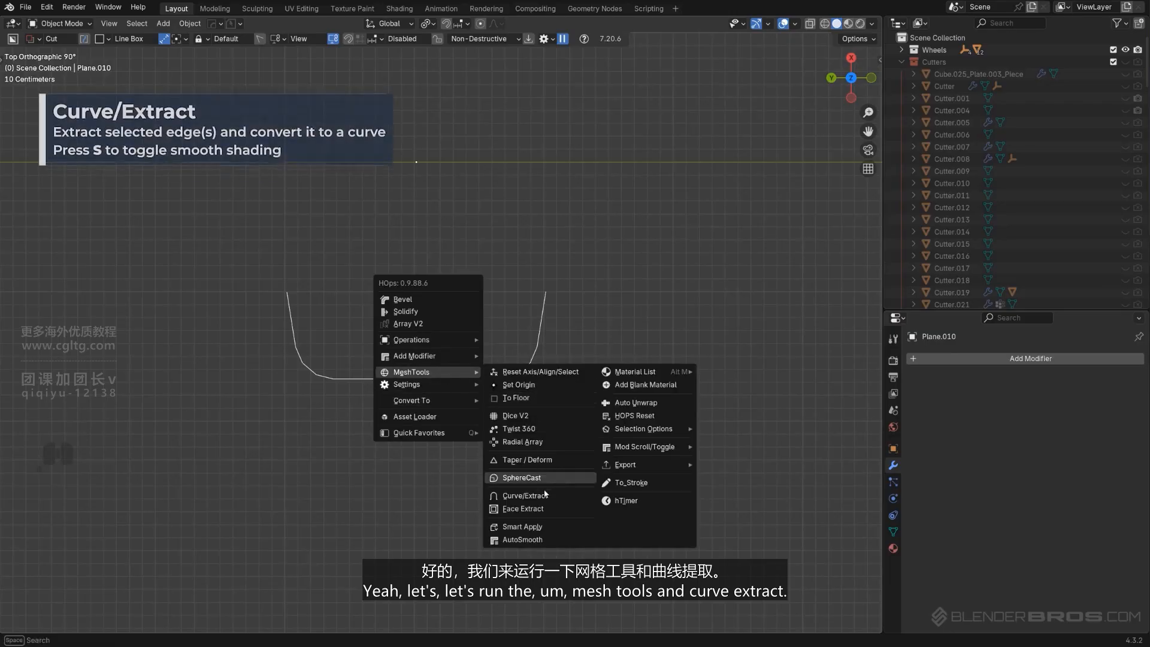
click(519, 495)
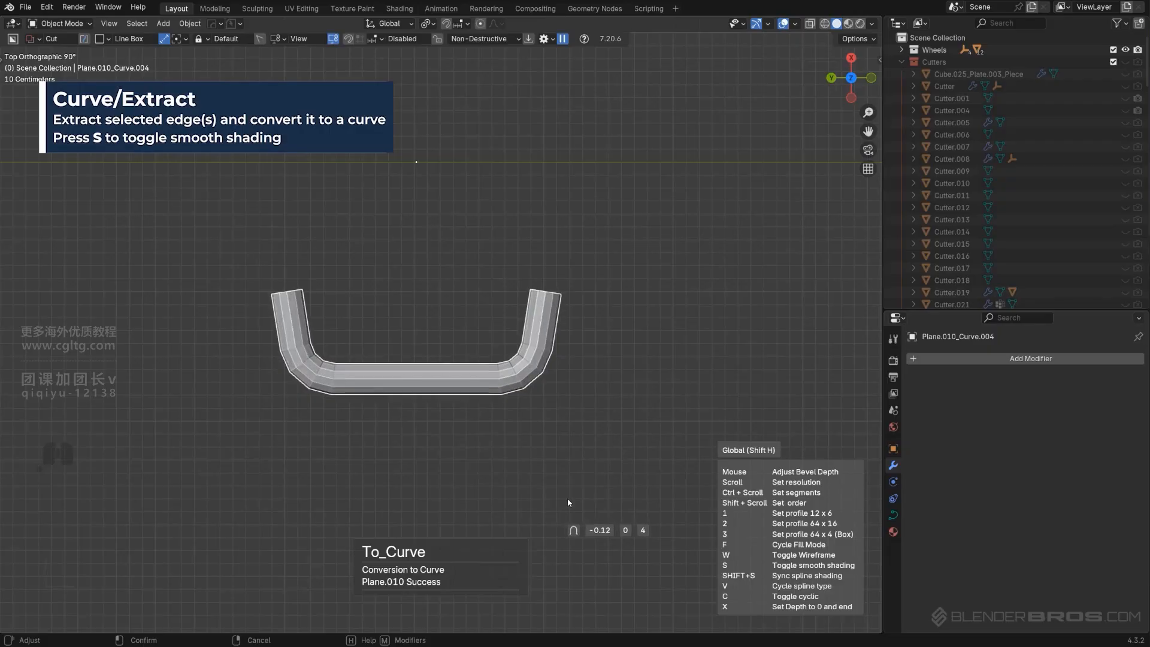
key(s)
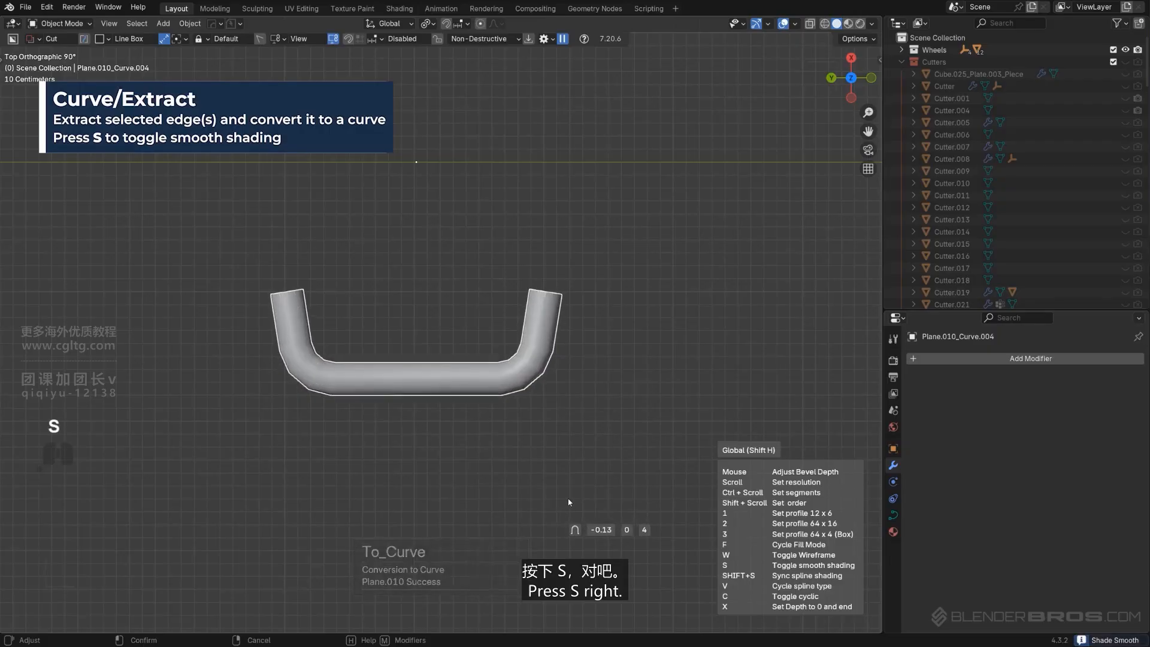
click(569, 501)
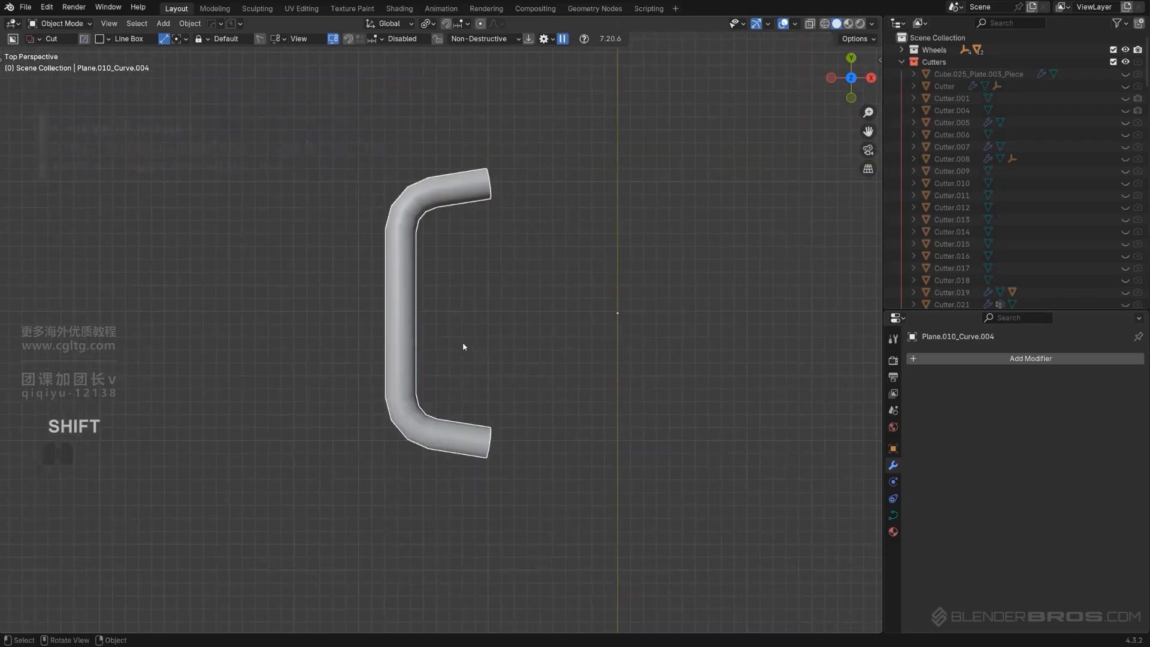
Convert the tube to mesh with Visual Geometry to Mesh and enter Edit Mode
key(ctrl+a)
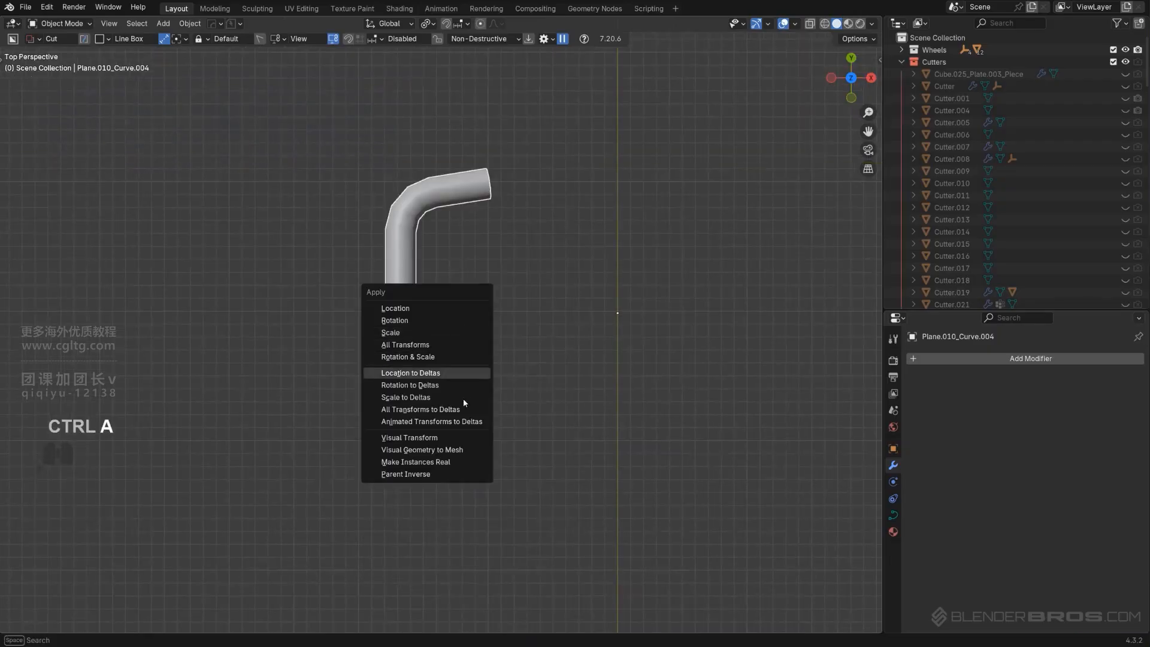
click(465, 449)
key(Tab)
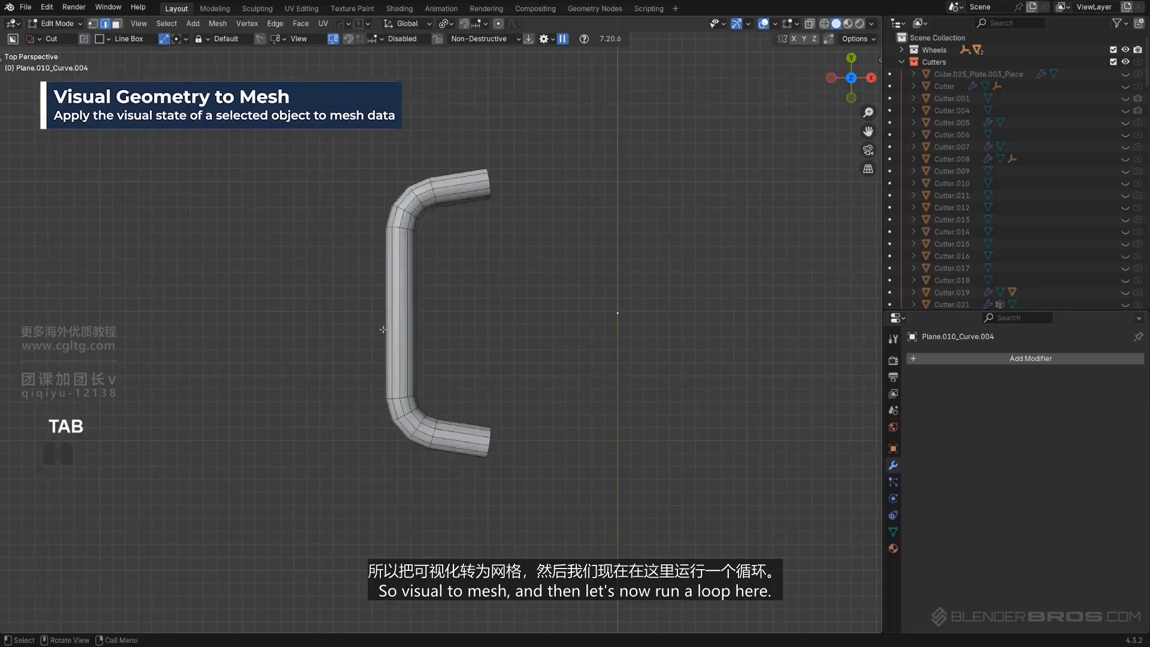
Insert an edge loop across the tube's straight section and align it to world Y Max
scroll(452, 427, up, 3)
key(ctrl+r)
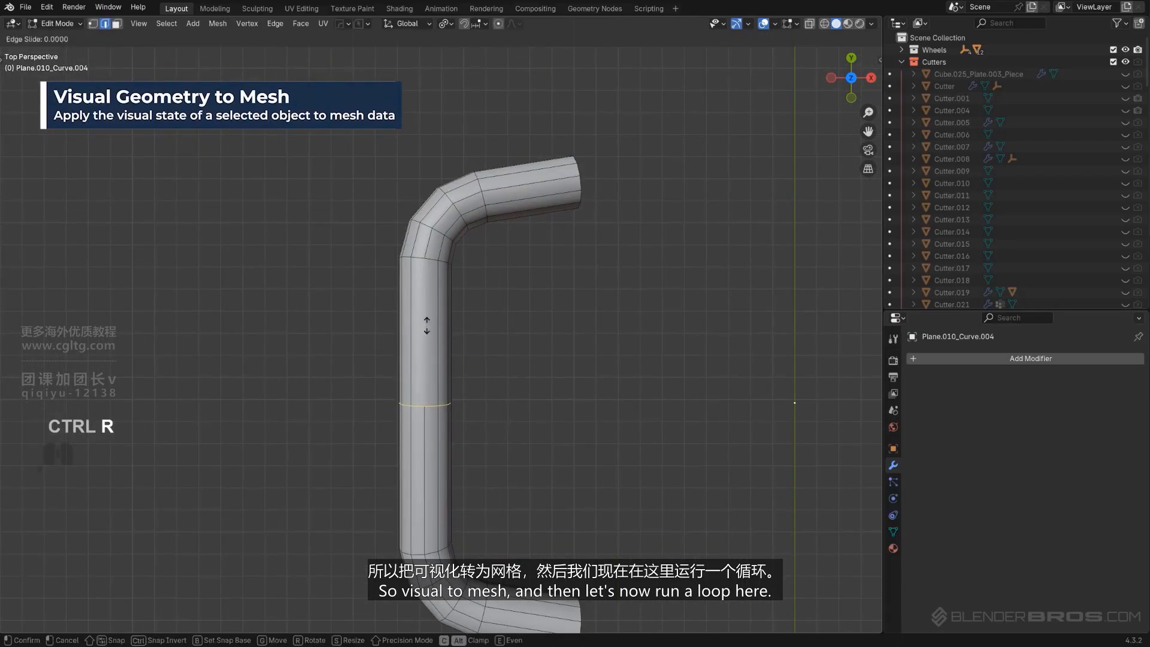
click(423, 324)
click(423, 324)
key(alt+a)
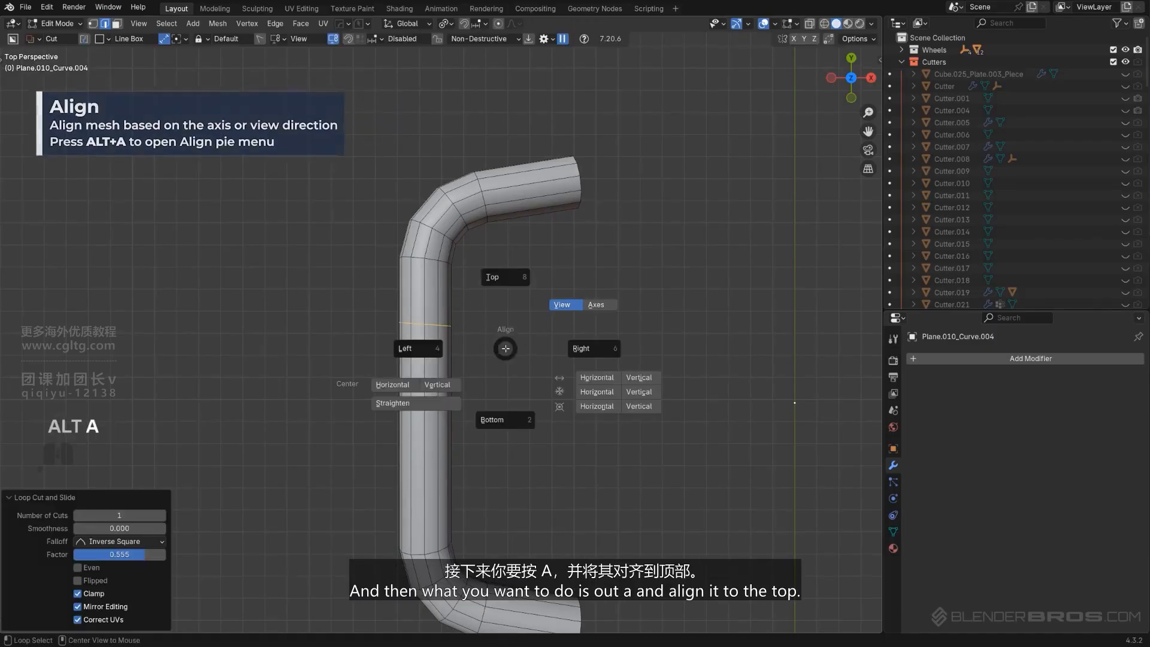
click(511, 277)
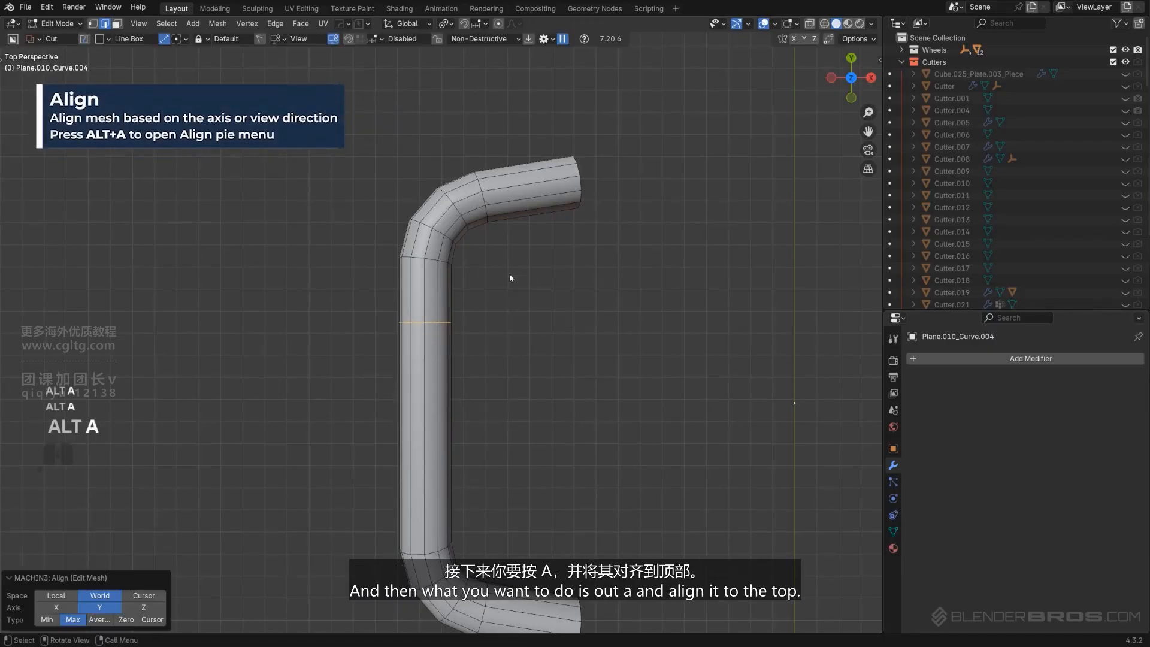
Move the aligned edge loop about 0.19 m along Y
key(g)
key(y)
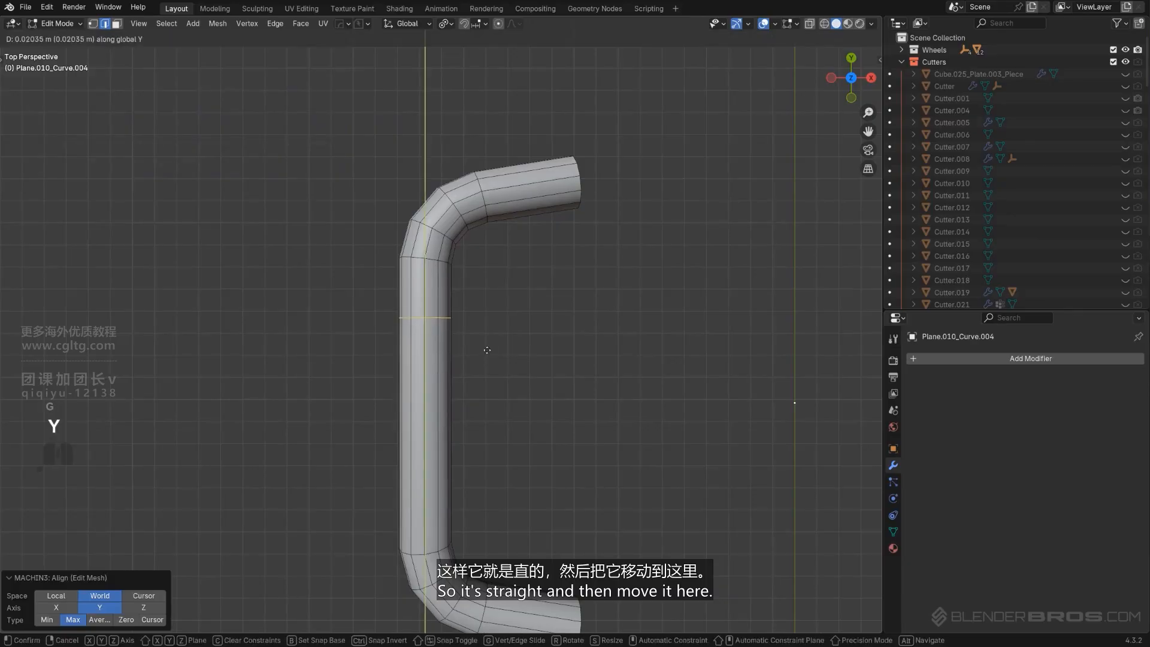
click(488, 314)
shift+middle_drag(510, 311, 479, 397)
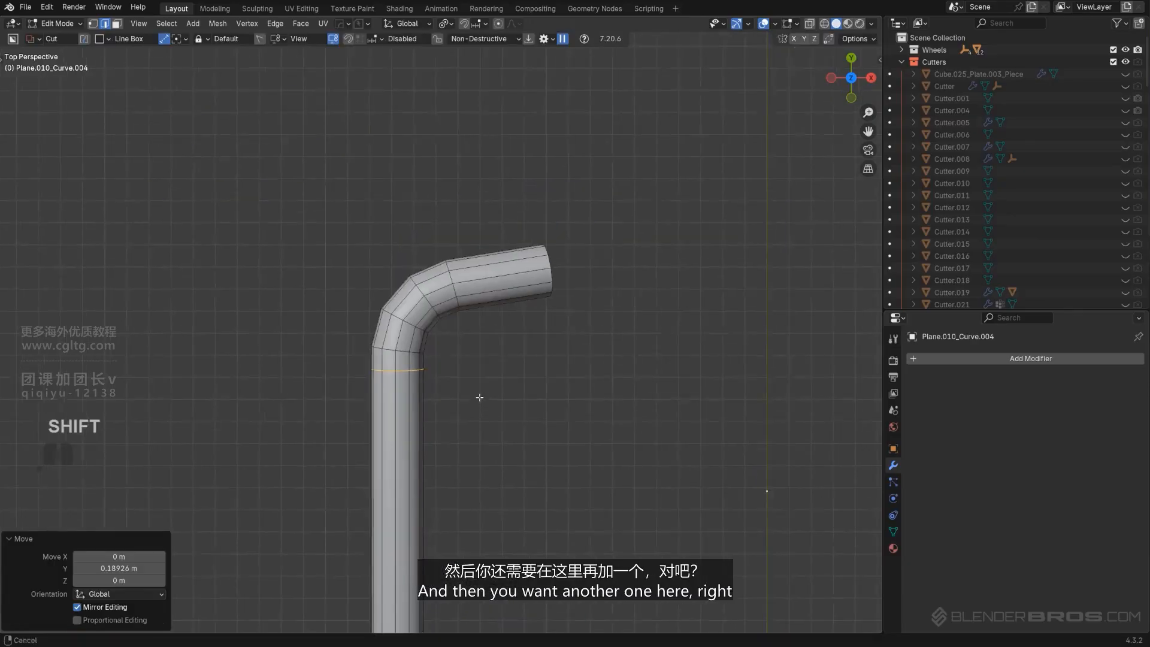
Insert a second edge loop just past the tube's upper bend
scroll(483, 372, up, 3)
key(ctrl+r)
click(462, 259)
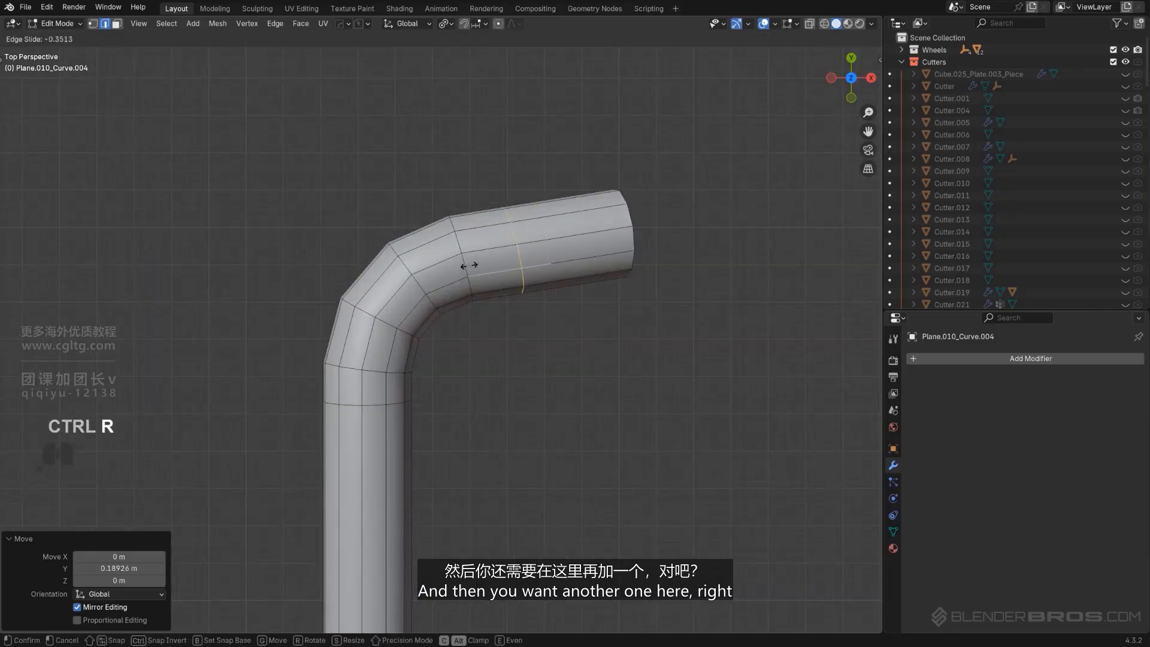
click(445, 262)
scroll(445, 263, down, 4)
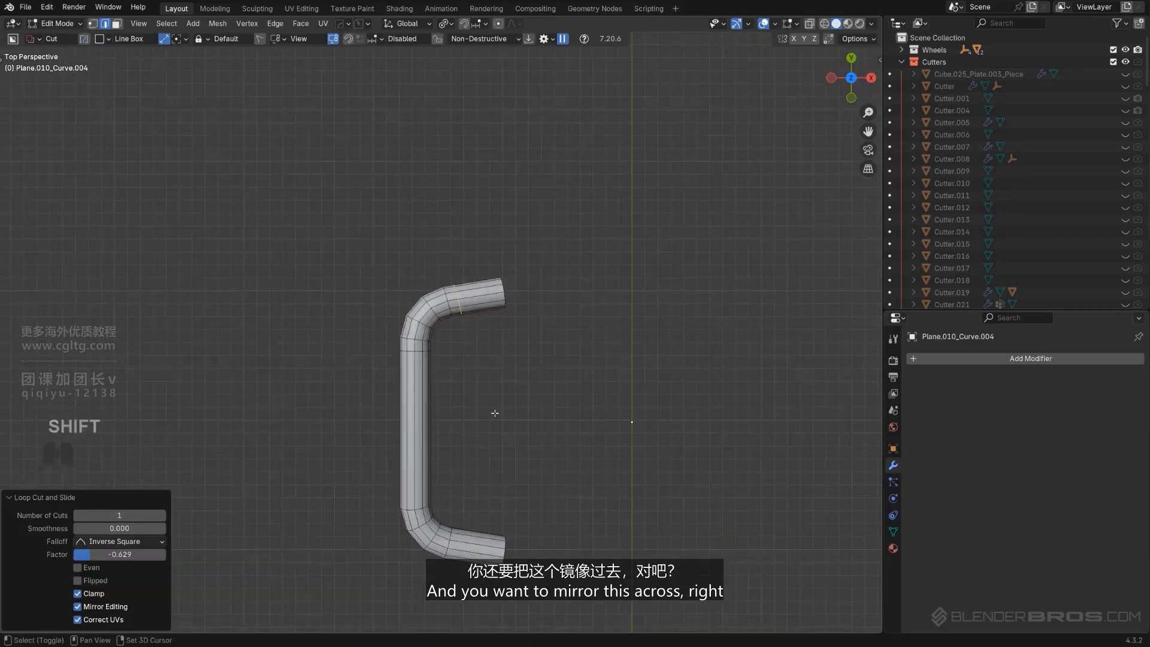
Mirror the tube across the Y axis with Hard Ops Mirror in Object Mode
shift+middle_drag(493, 411, 470, 329)
key(Tab)
key(alt+x)
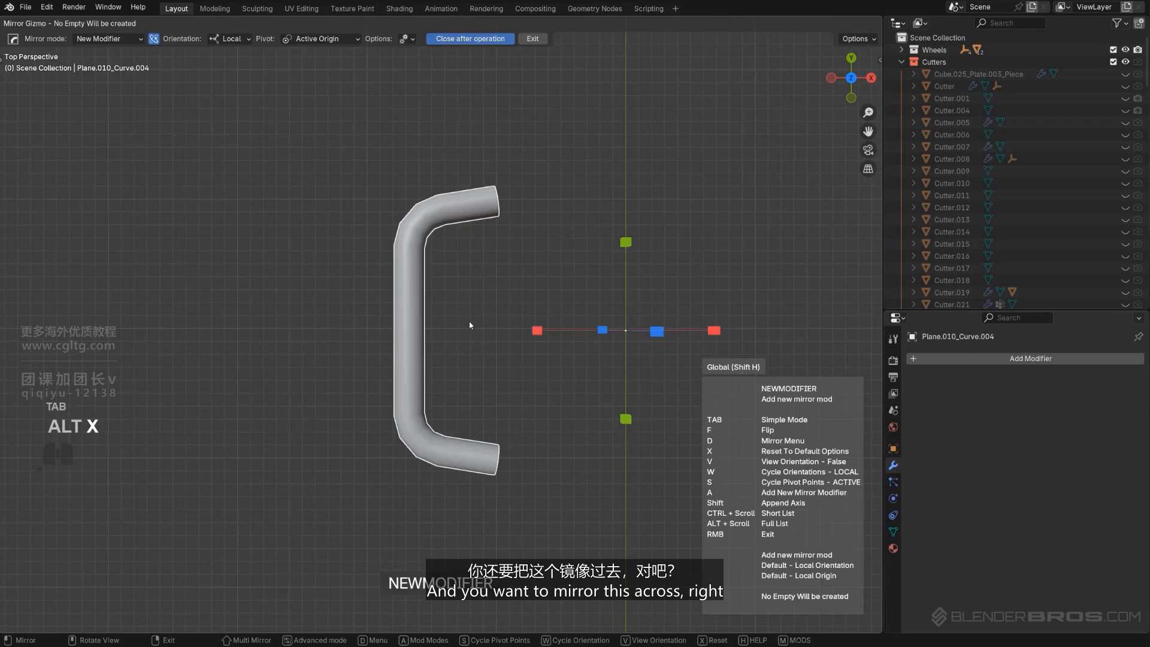
click(626, 242)
Apply the mirror modifier with Hard Ops Smart Apply
key(q)
mouse_move(574, 297)
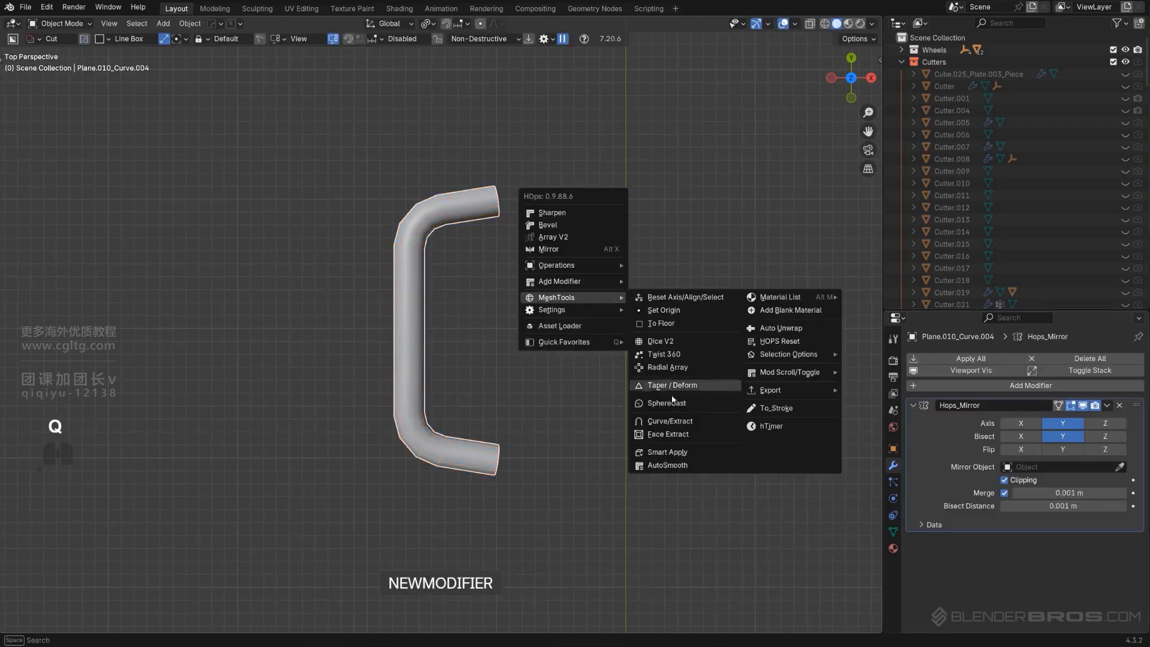
mouse_move(599, 265)
click(684, 376)
scroll(505, 359, up, 2)
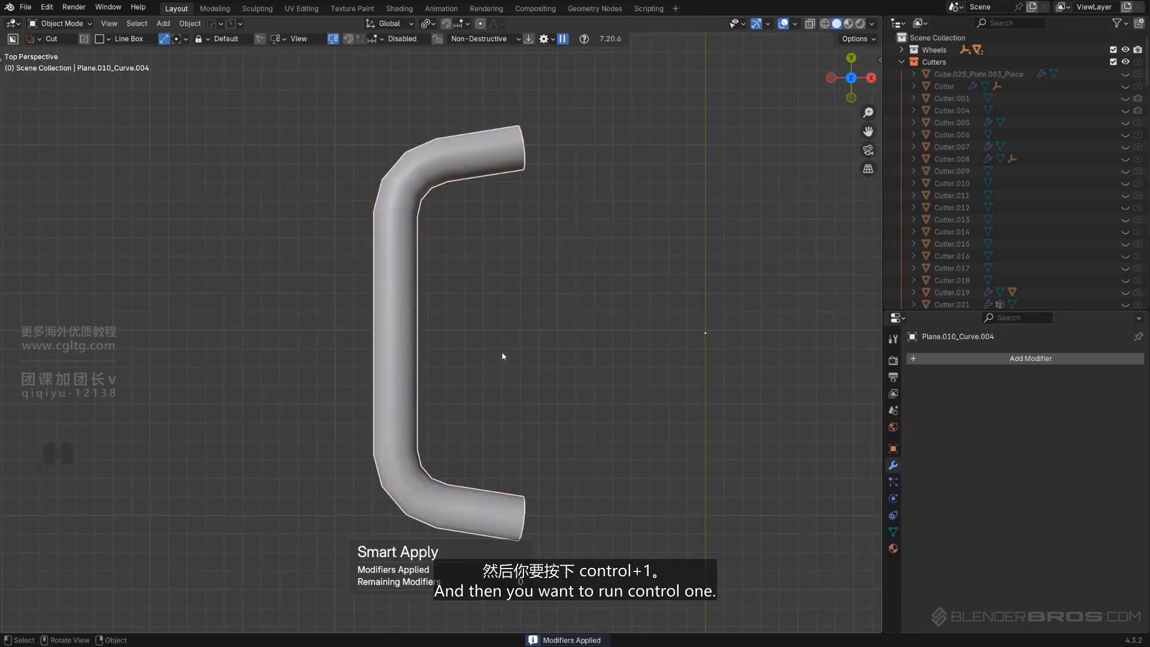
Add a level 1 Subdivision modifier to the tube and inspect its holding loops in Edit Mode
key(ctrl+1)
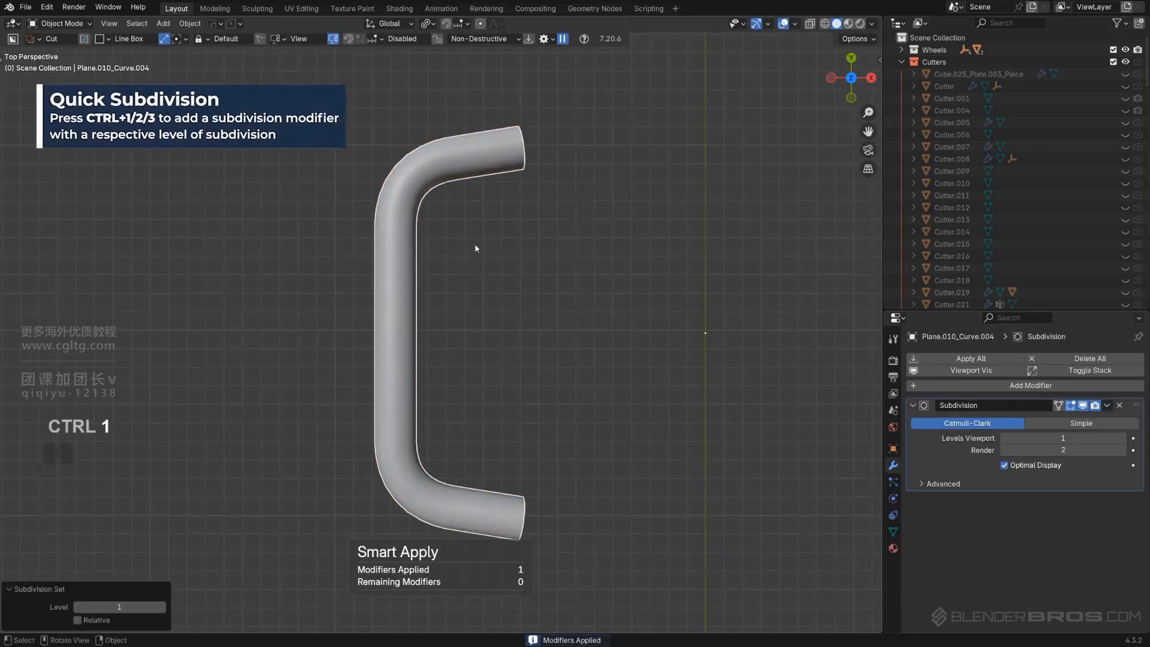
key(Tab)
key(Tab)
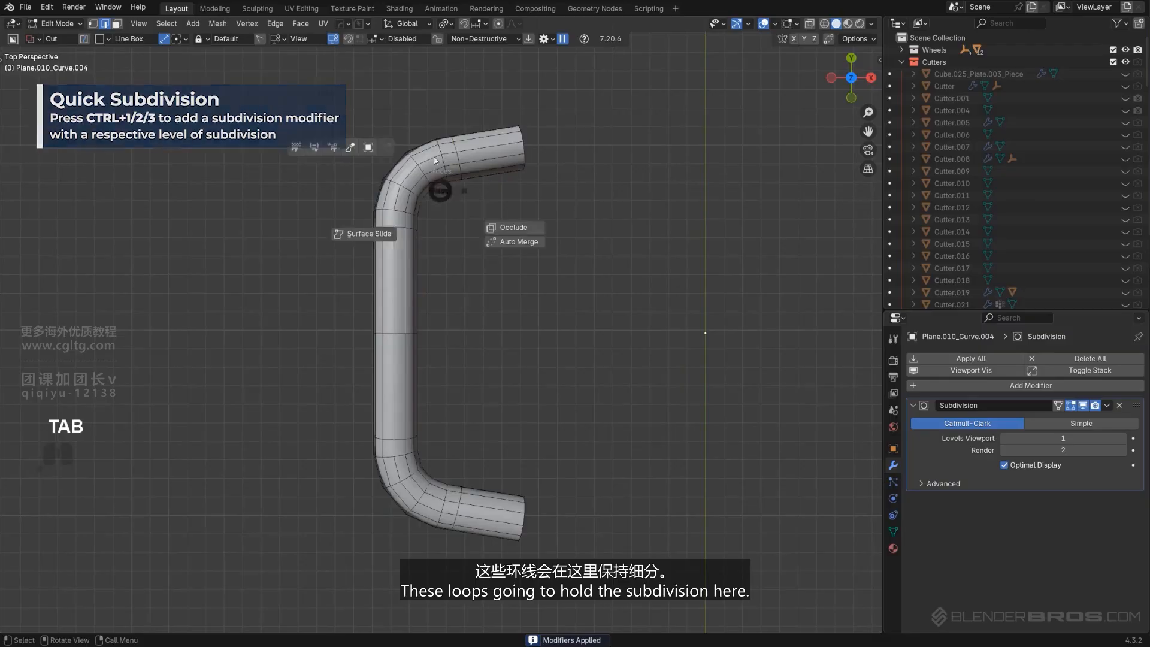
scroll(427, 221, down, 1)
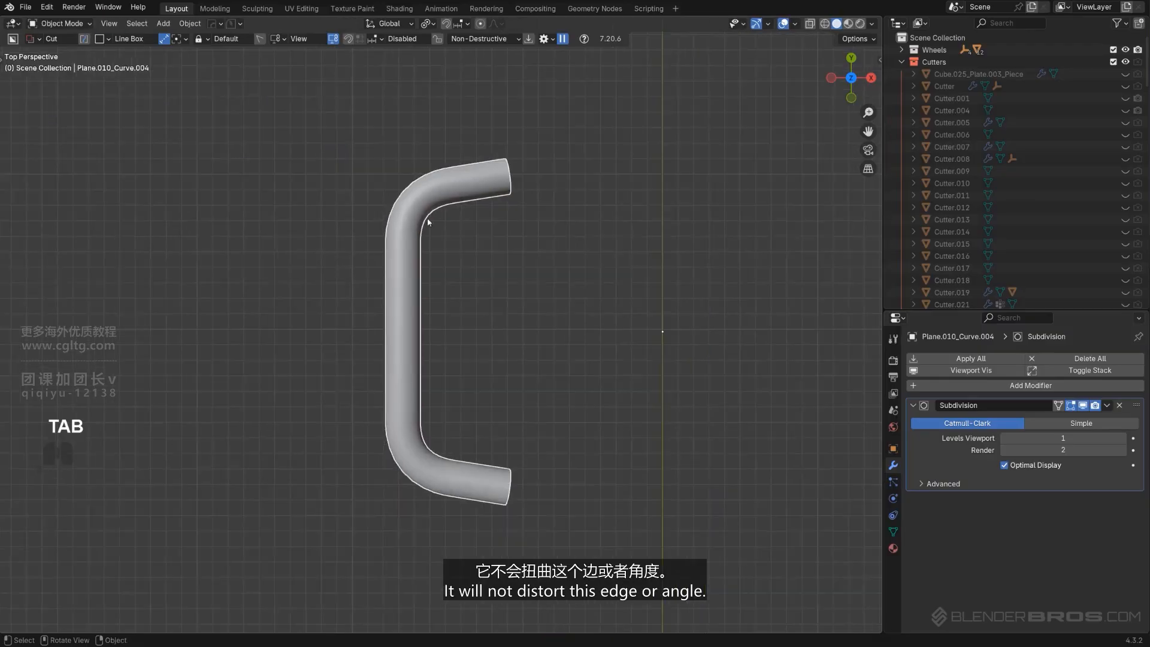
Draw a boolean cut across the tube with the Cut tool
key(d)
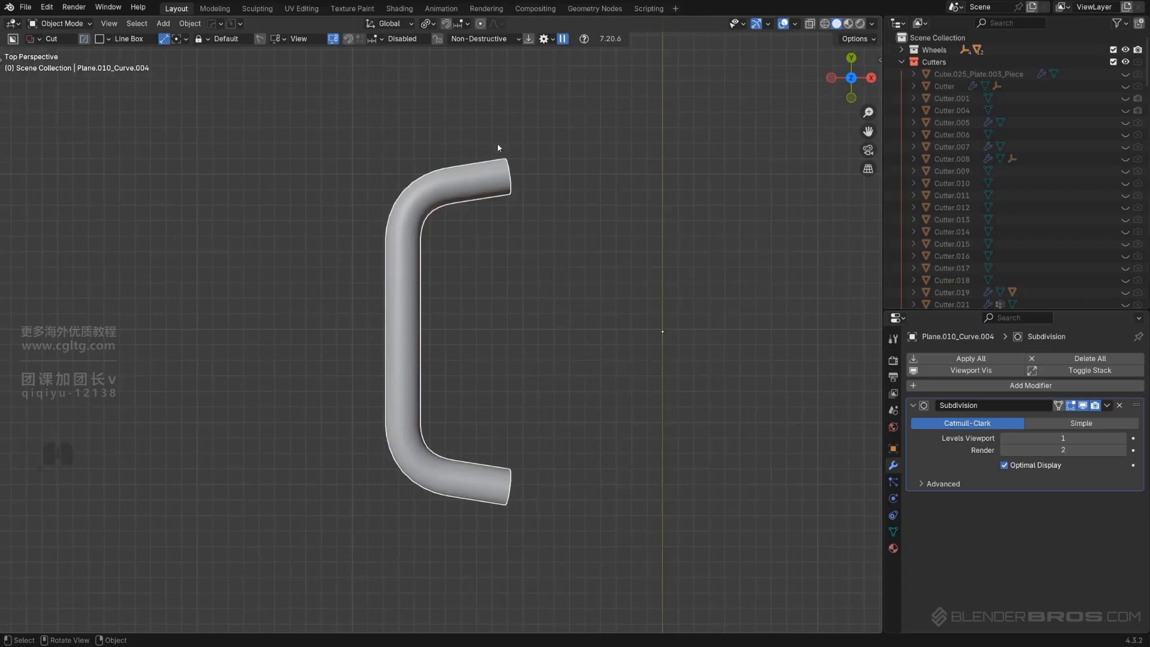
drag(552, 258, 579, 430)
drag(504, 502, 602, 516)
key(space)
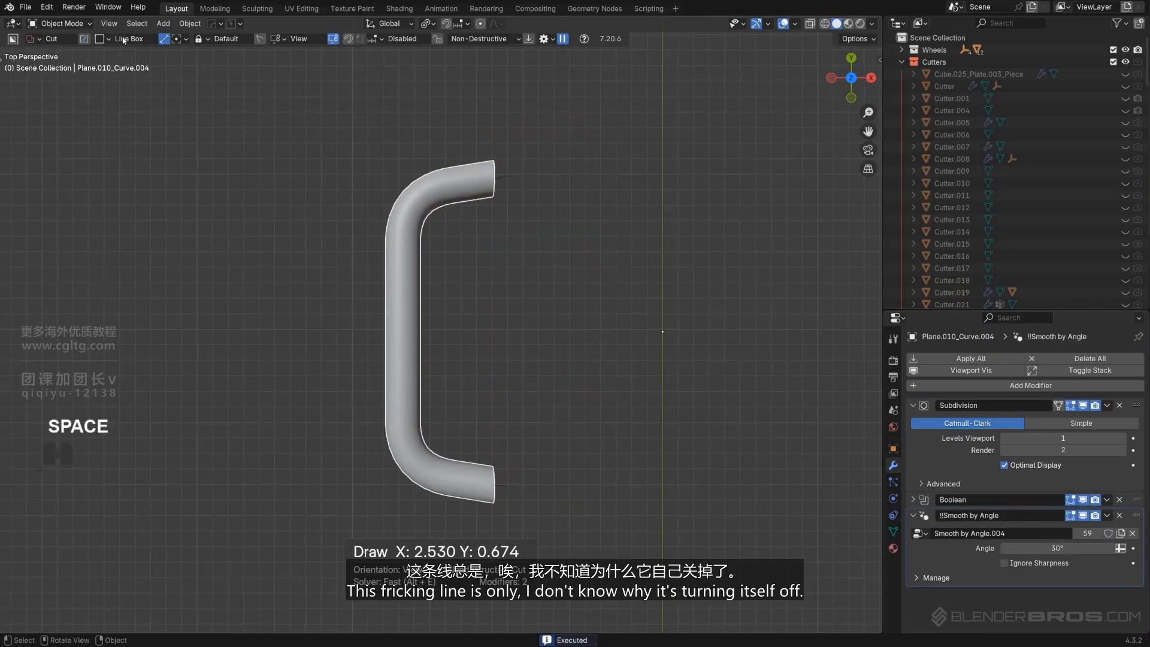
middle_drag(509, 240, 454, 416)
Remove the Subdivision and Smooth by Angle modifiers from the tube
key(KP_5)
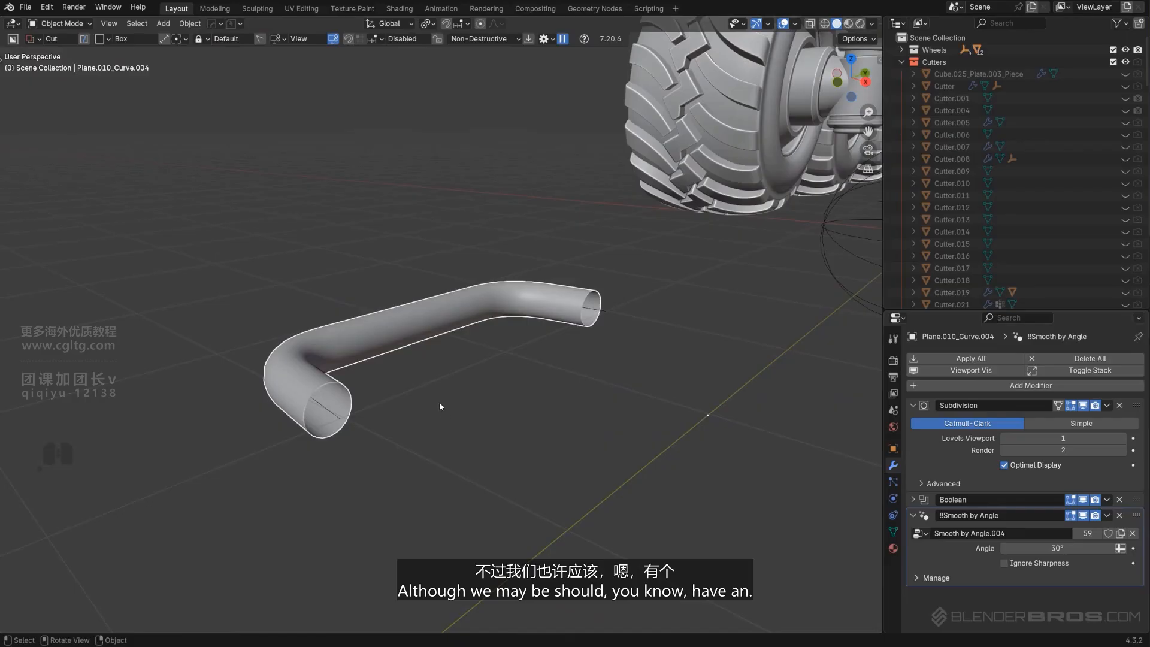
middle_drag(441, 366, 517, 391)
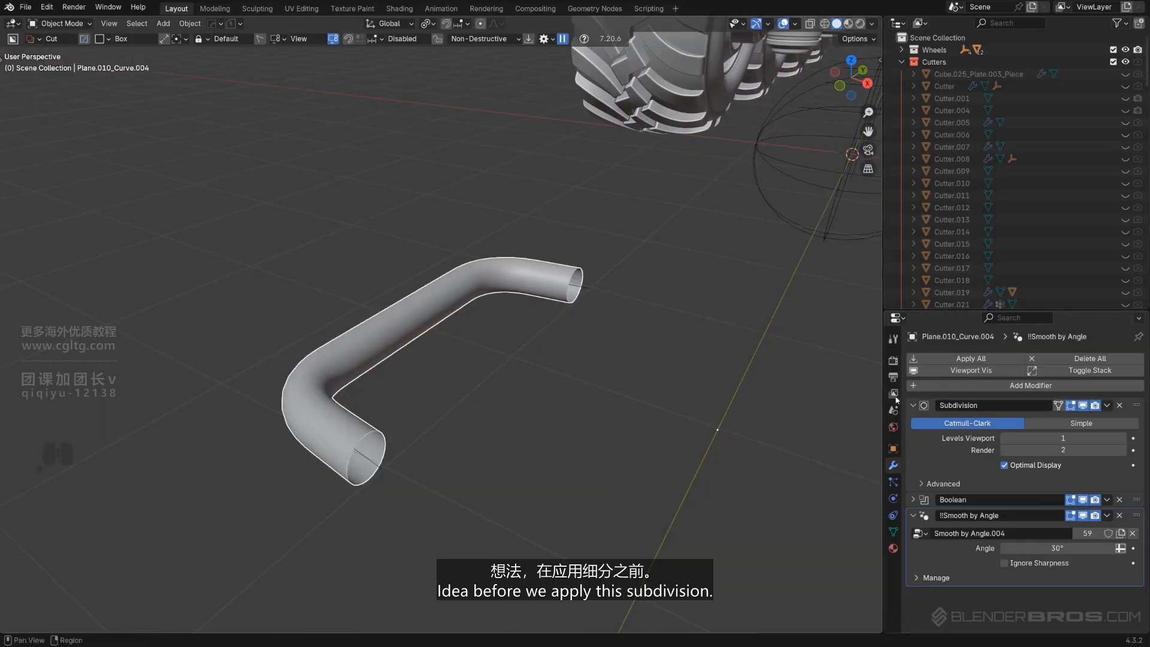
click(1119, 406)
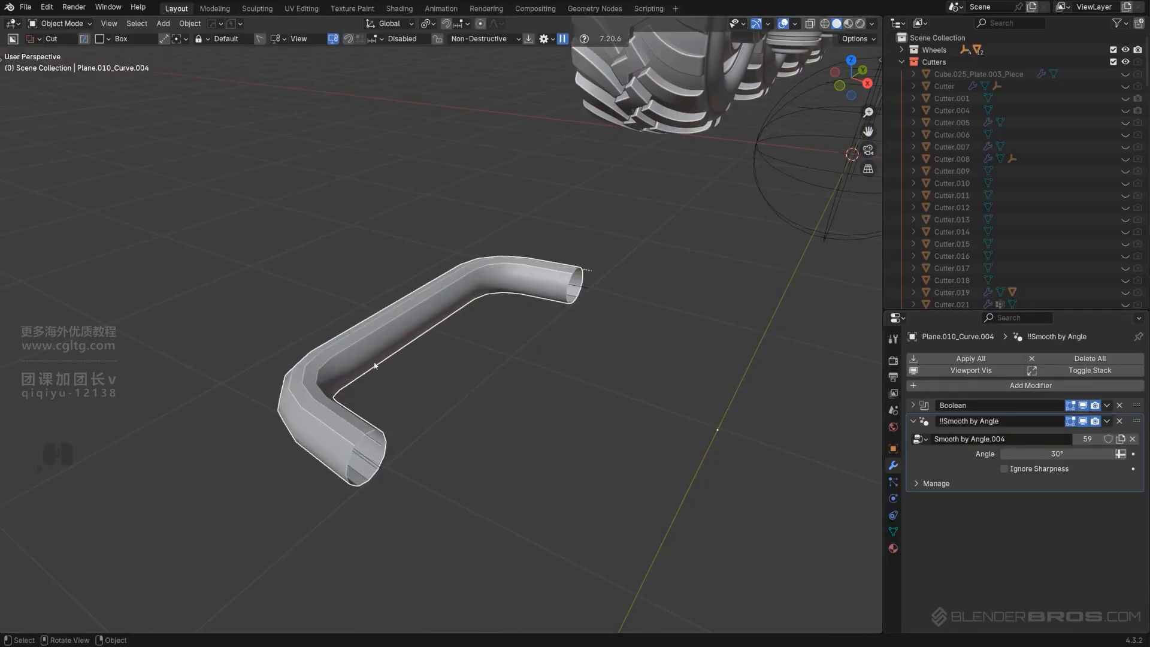
click(1119, 421)
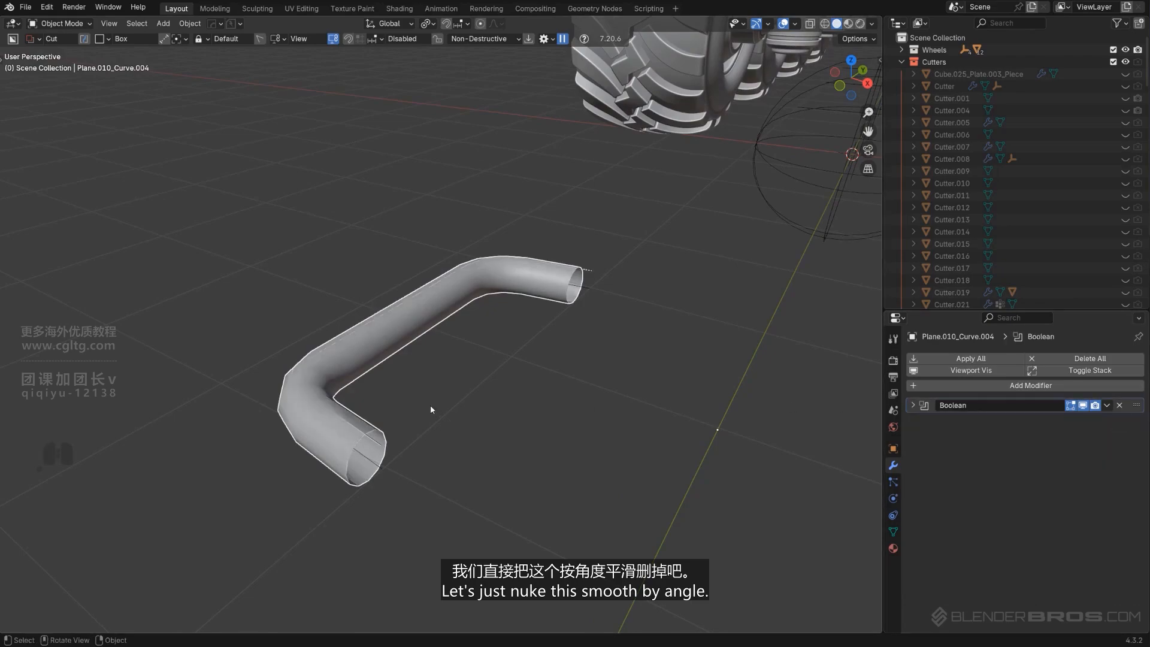
Shade the tube smooth with Keep Sharp Edges enabled
middle_drag(431, 409, 389, 413)
right_click(354, 361)
click(353, 361)
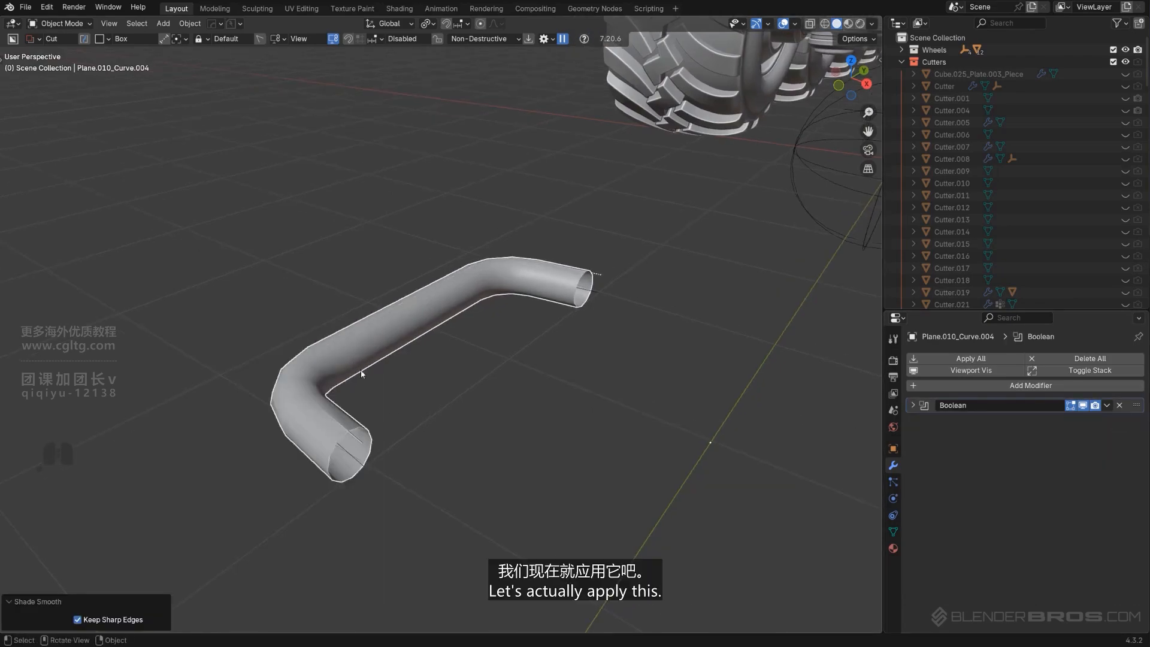
middle_drag(358, 370, 442, 397)
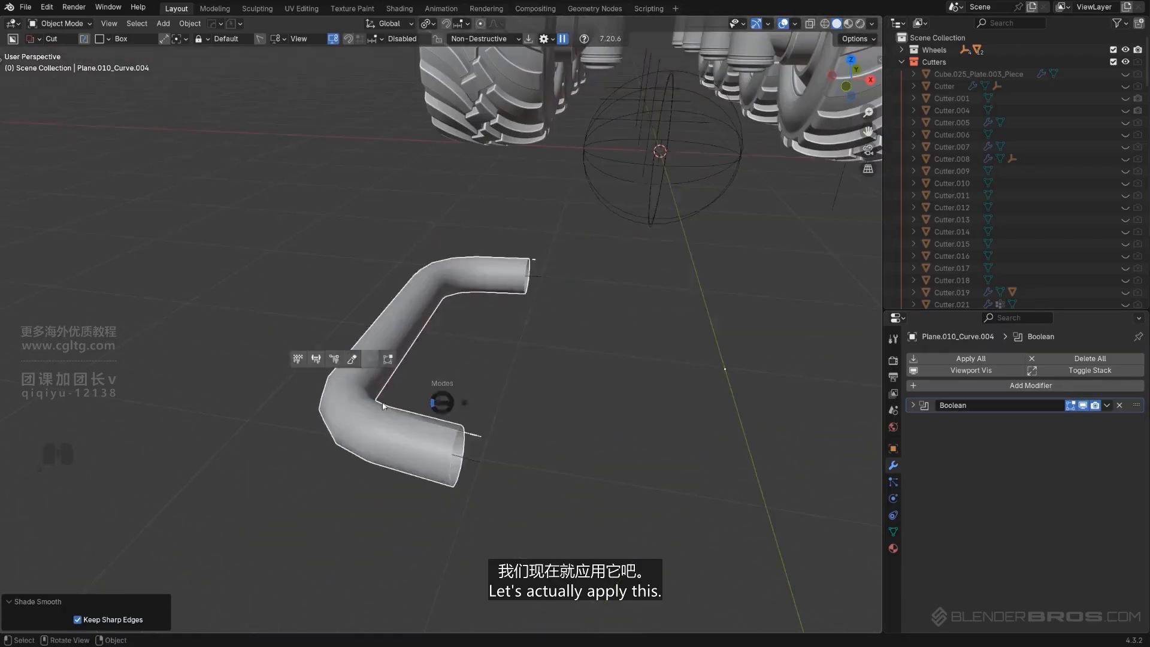
Apply the remaining Boolean modifier with Hard Ops Smart Apply
key(Tab)
key(Tab)
key(q)
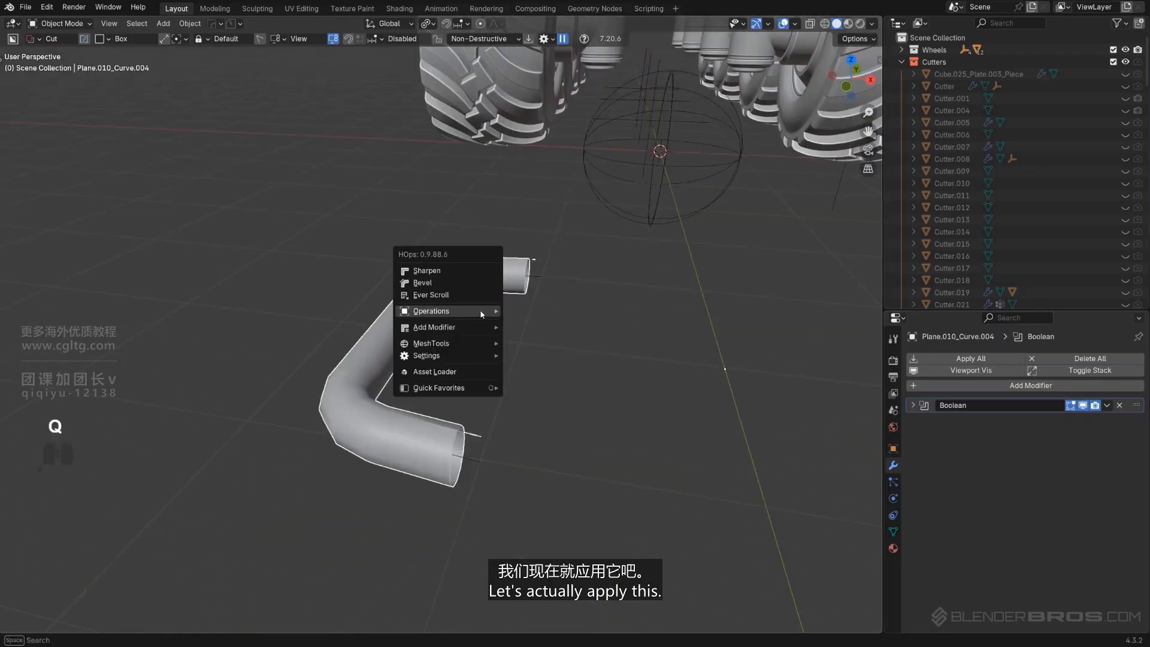
mouse_move(454, 309)
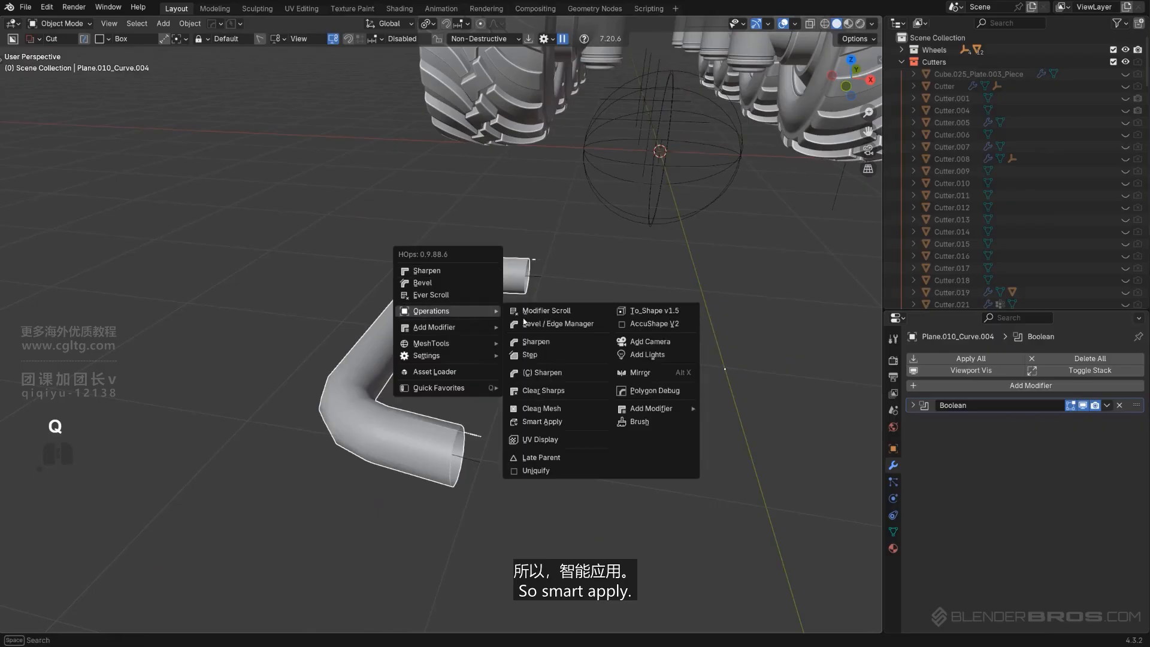
click(542, 422)
key(Tab)
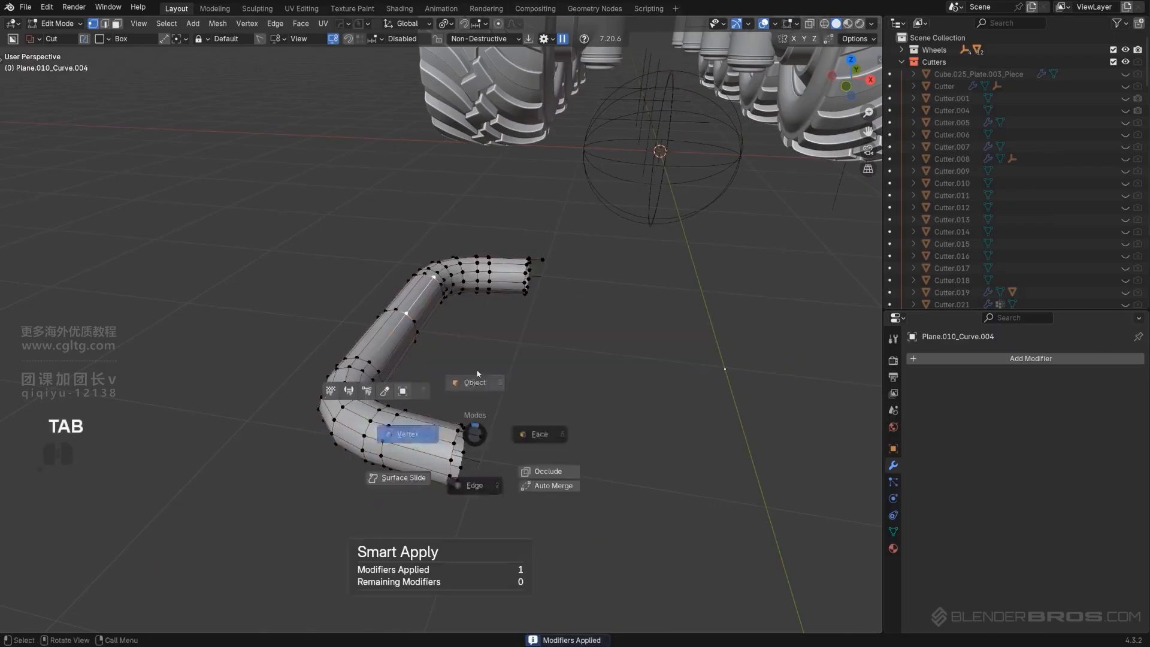
key(Tab)
key(x)
click(478, 439)
key(ctrl+z)
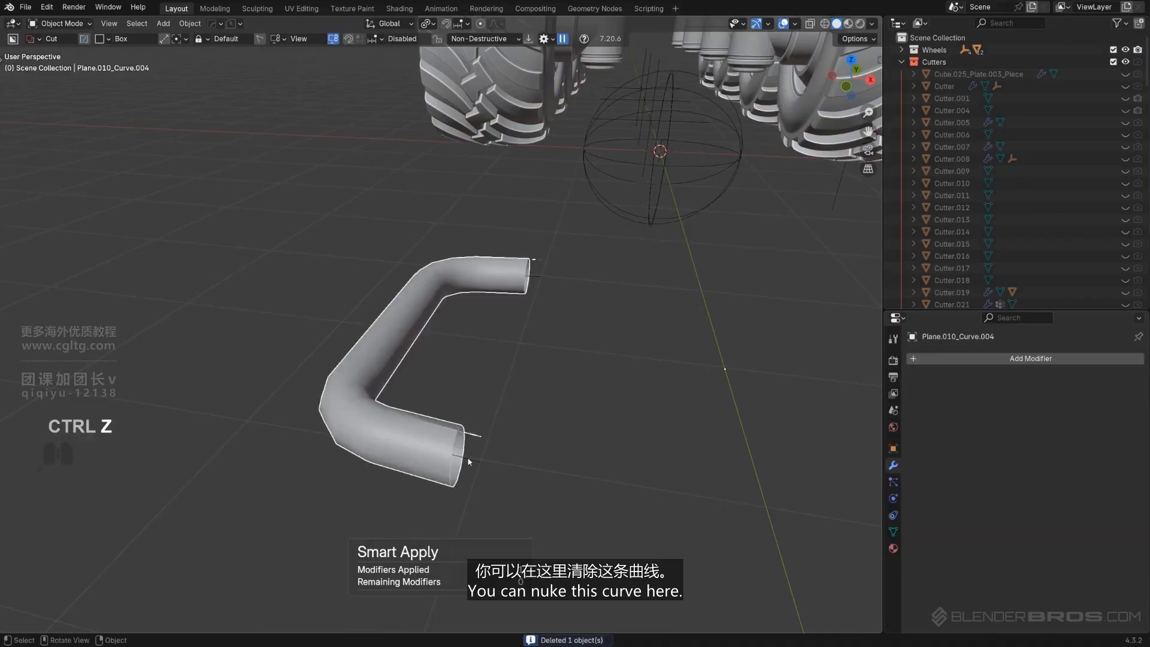
Delete the leftover curve object sticking out of the tube's end
key(x)
click(468, 459)
middle_drag(444, 455, 426, 389)
Select the tube, enter Edit Mode and run MACHIN3 Clean Up on its mesh
key(Tab)
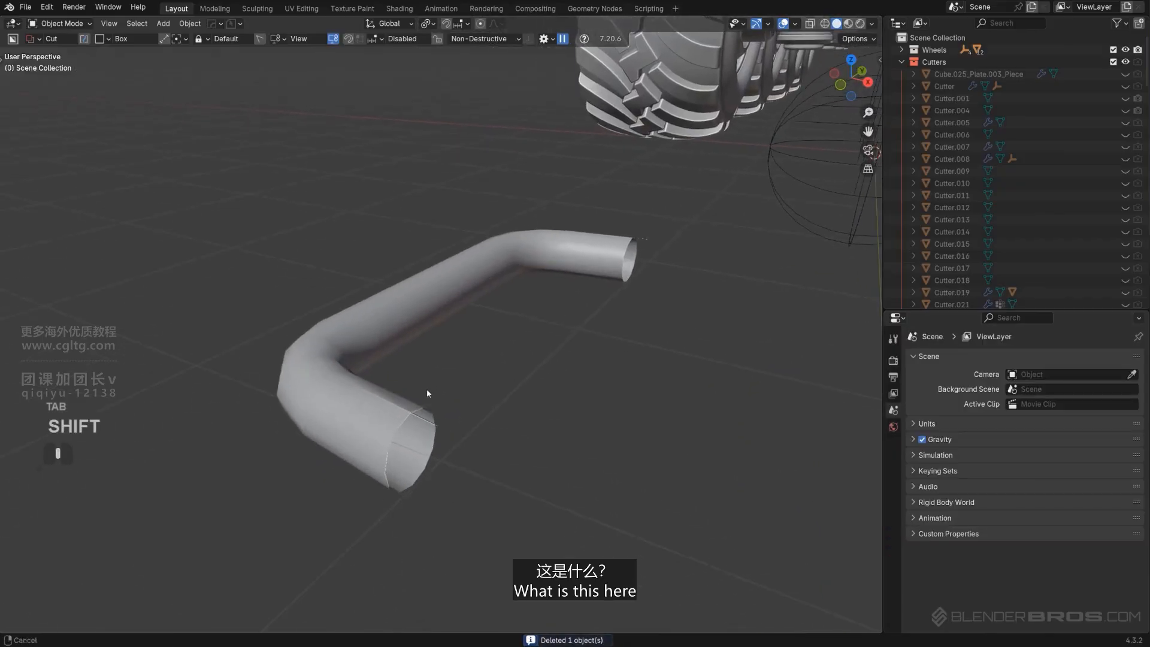
click(371, 423)
key(Tab)
middle_drag(371, 426, 414, 477)
key(3)
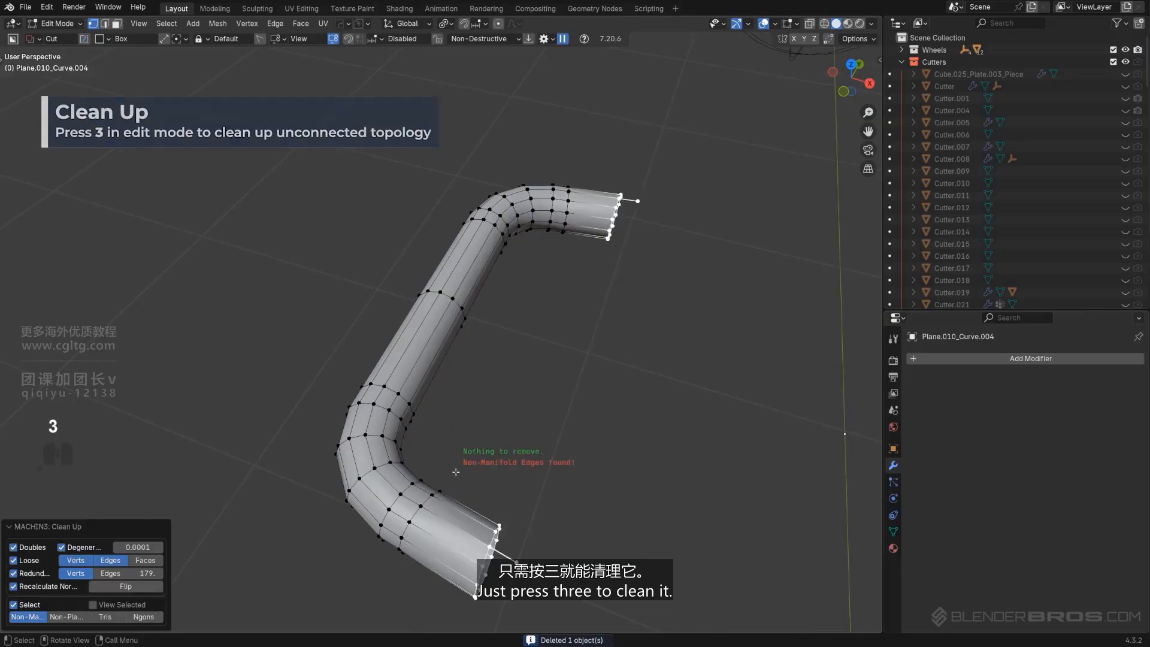
shift+middle_drag(479, 412, 444, 309)
scroll(445, 309, up, 2)
click(481, 474)
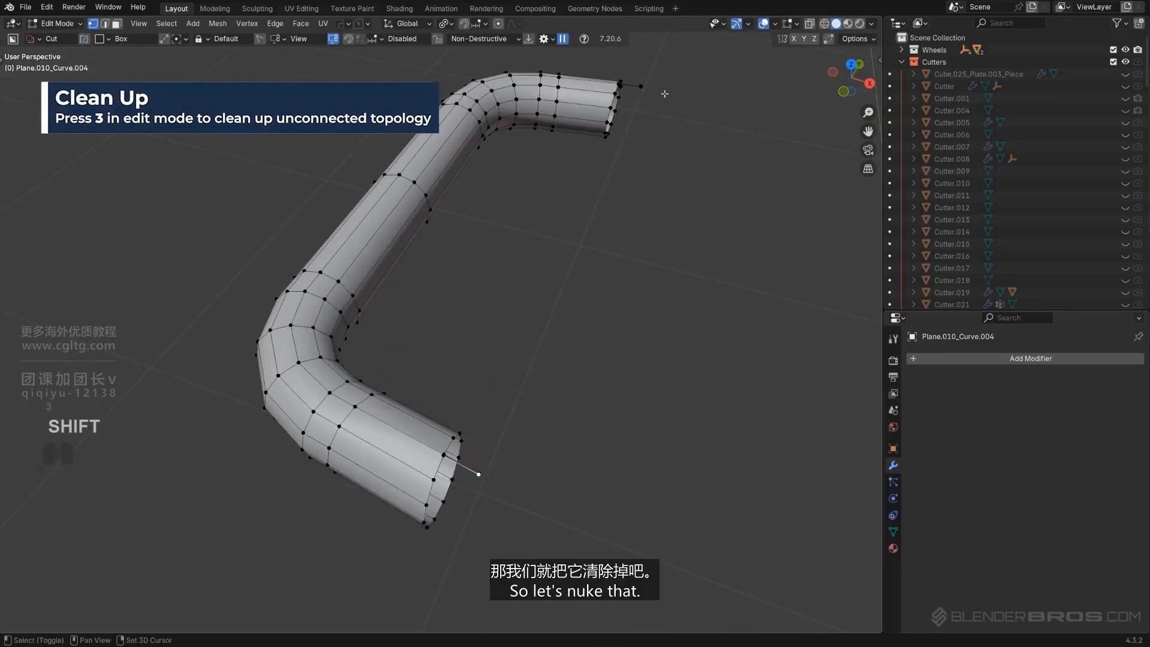
key(x)
key(ctrl+z)
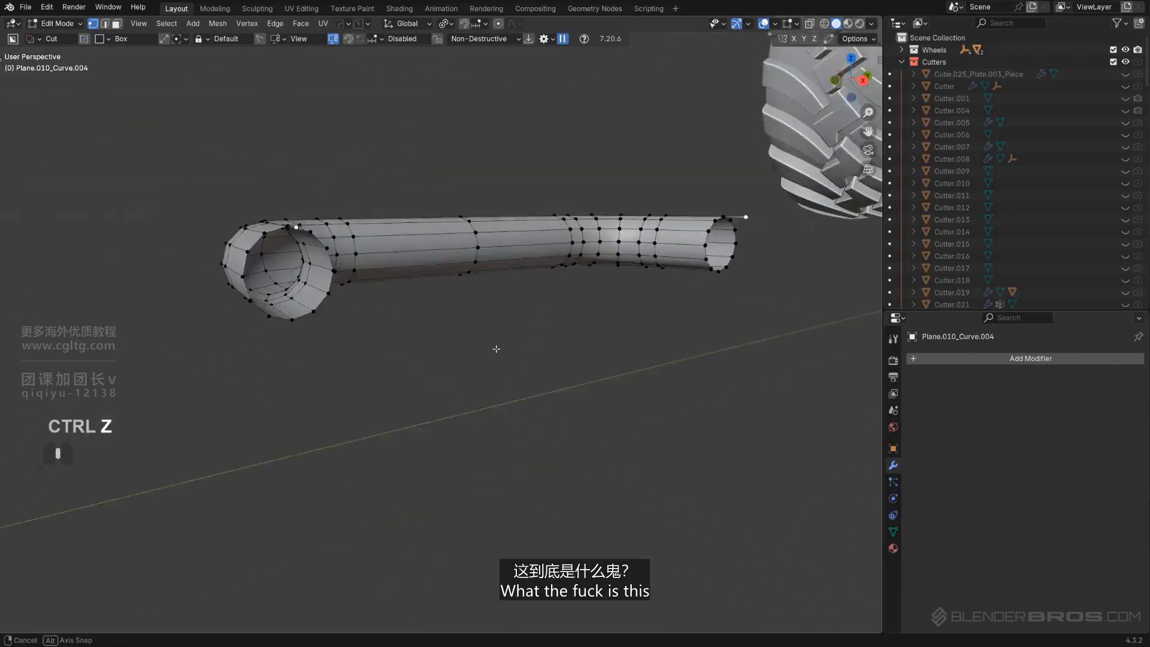
Select and delete the stray edge protruding from the tube's open end
scroll(218, 251, up, 4)
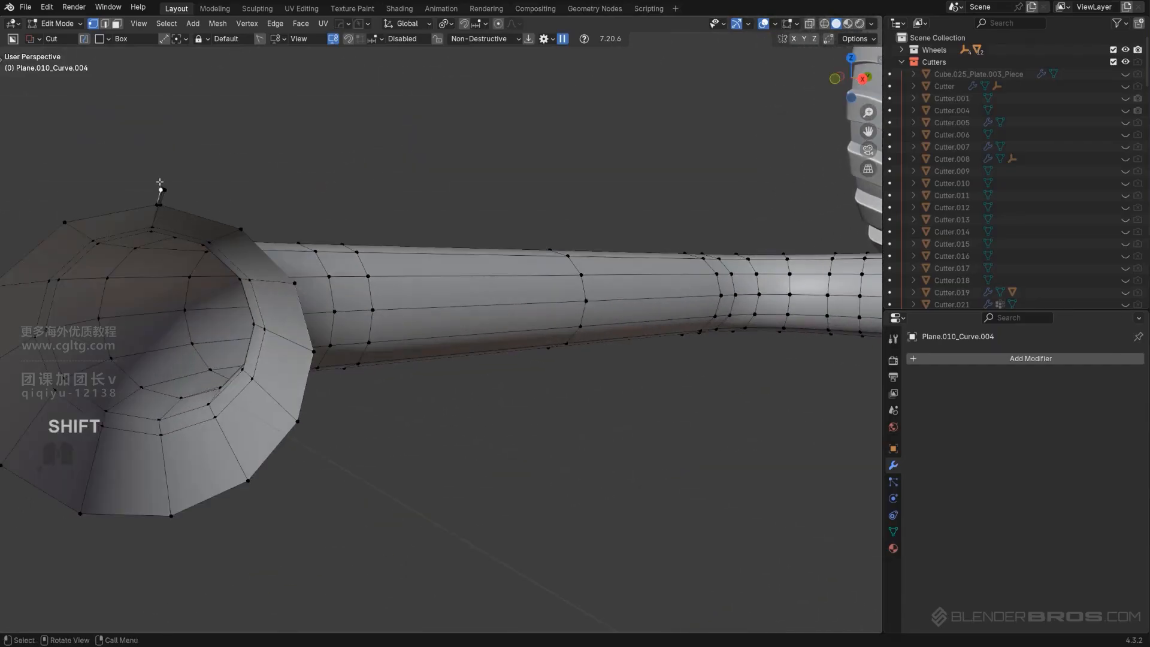
middle_drag(168, 189, 407, 419)
scroll(540, 537, up, 3)
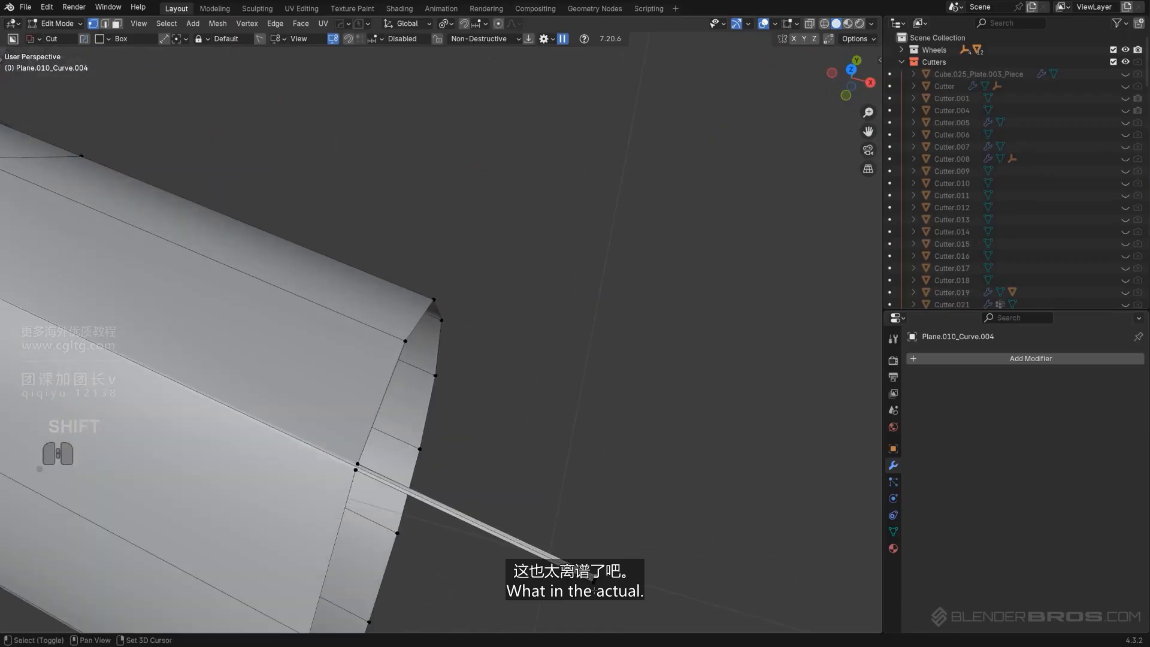
shift+click(595, 578)
key(x)
click(619, 489)
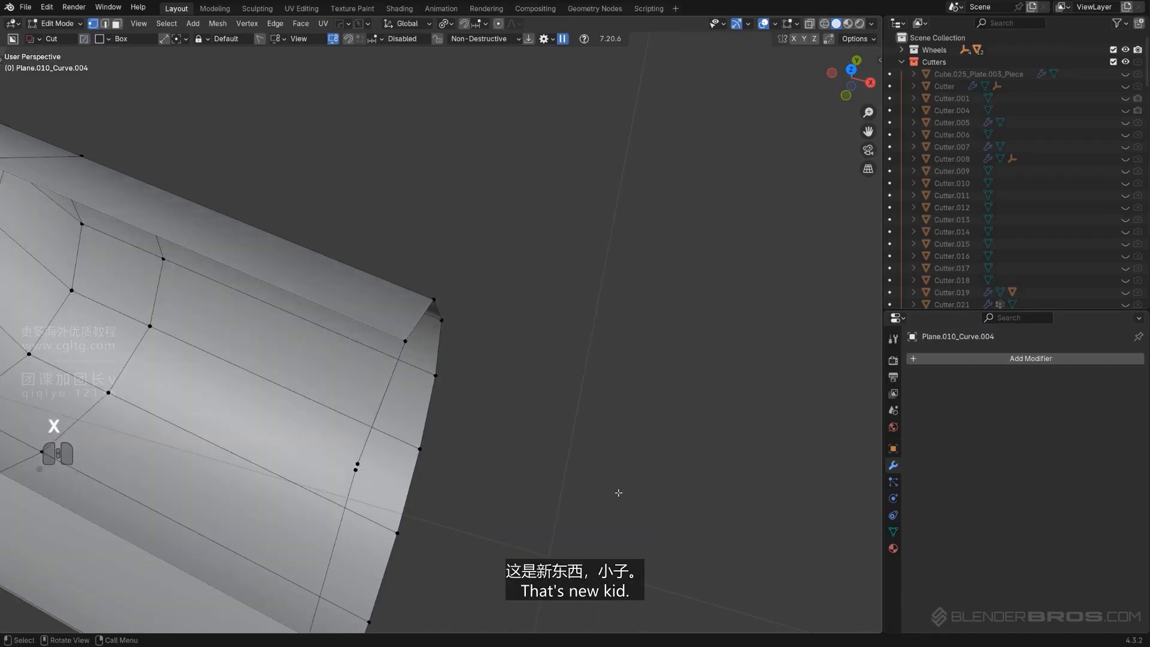
Select the edges around the hole in the tube wall and fill it with MACHIN3 Smart Face
middle_drag(619, 490, 561, 397)
scroll(447, 365, up, 7)
shift+middle_drag(414, 413, 561, 334)
key(shift+1)
scroll(713, 285, down, 4)
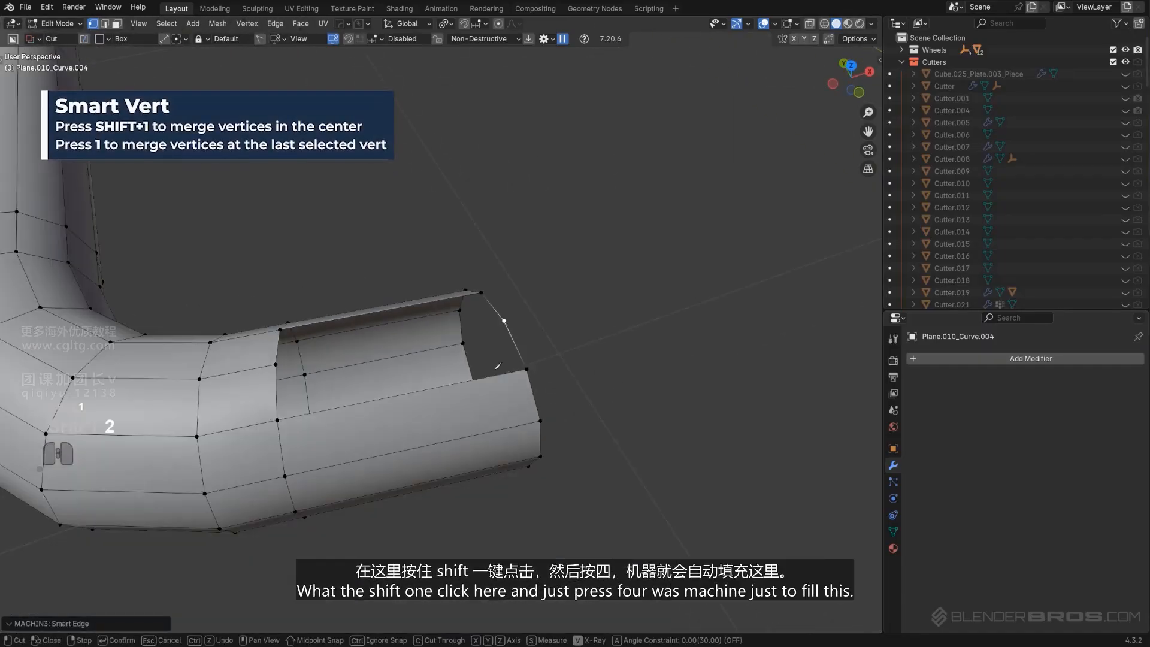
middle_drag(383, 335, 338, 353)
click(298, 353)
middle_drag(443, 383, 603, 418)
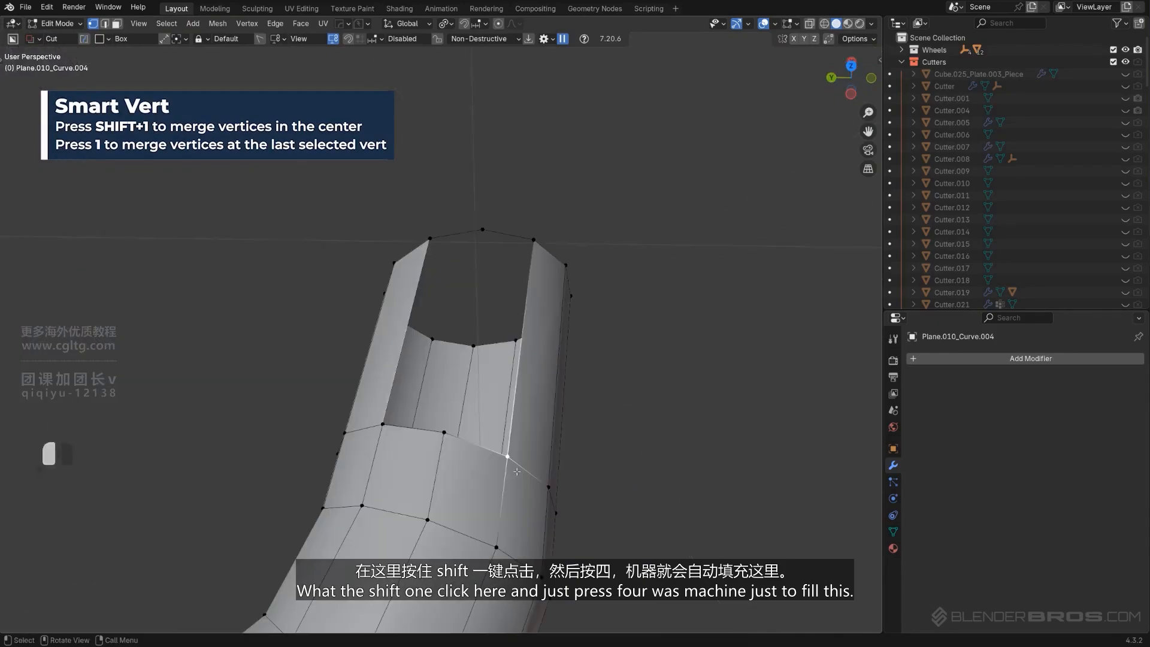
key(4)
key(4)
Mirror the tube across the Y axis again with Hard Ops Mirror
middle_drag(563, 410, 383, 343)
scroll(527, 315, down, 4)
shift+middle_drag(534, 310, 431, 416)
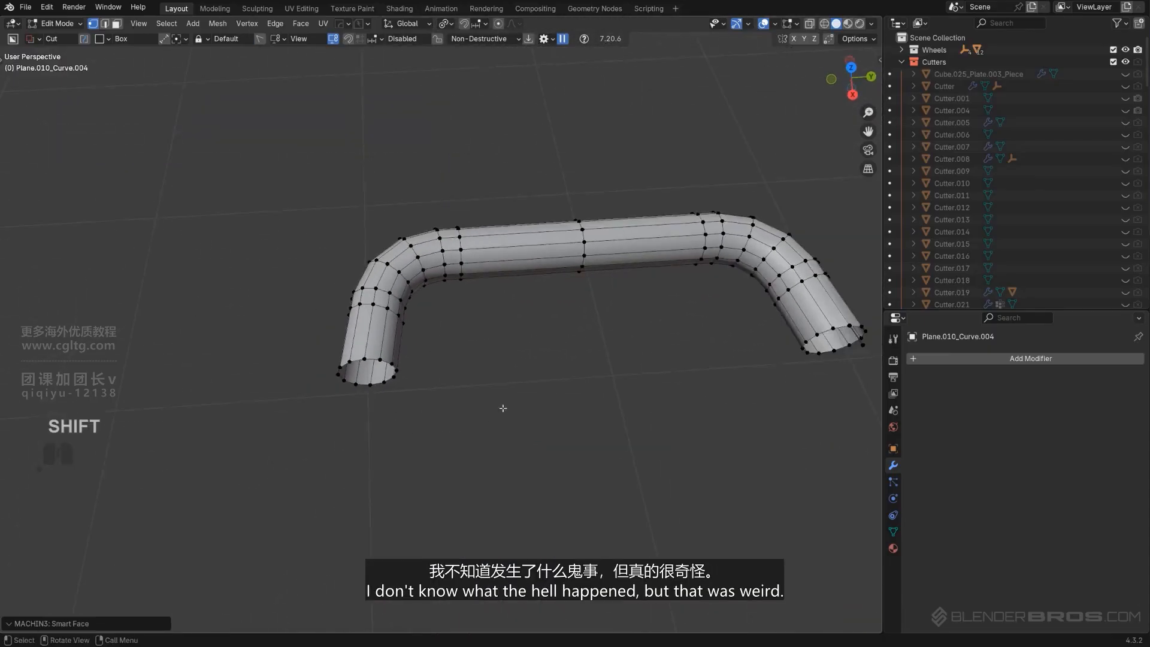
key(Tab)
key(alt+x)
click(463, 455)
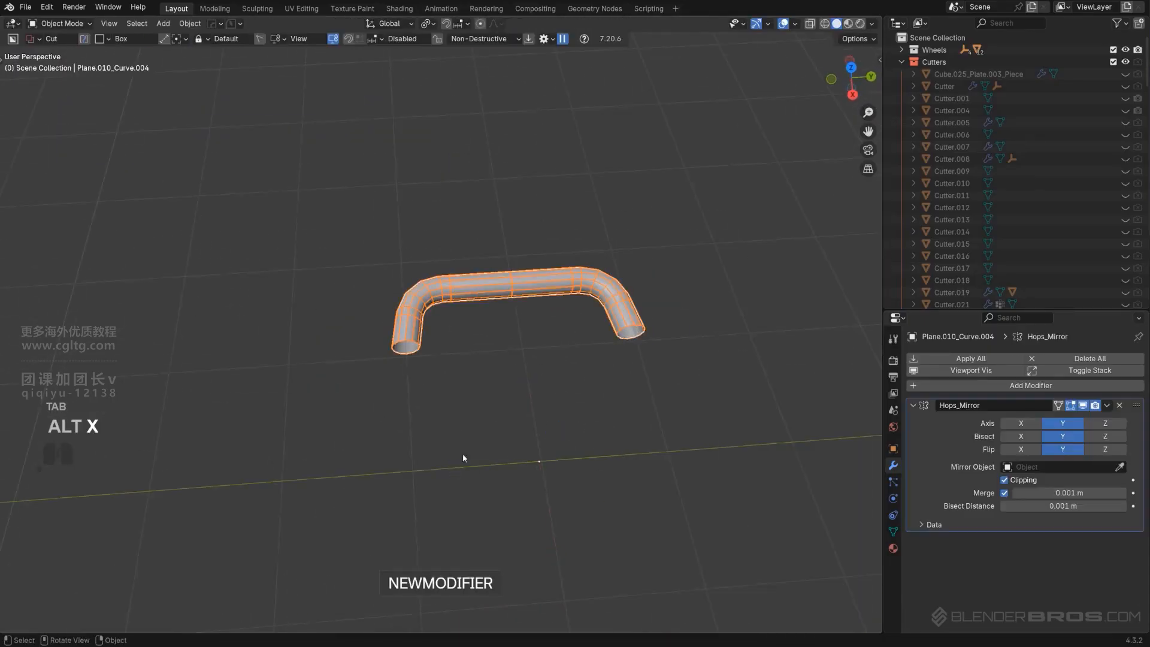
Apply the mirror with Hard Ops Smart Apply and enter Edit Mode on the tube
key(q)
mouse_move(552, 334)
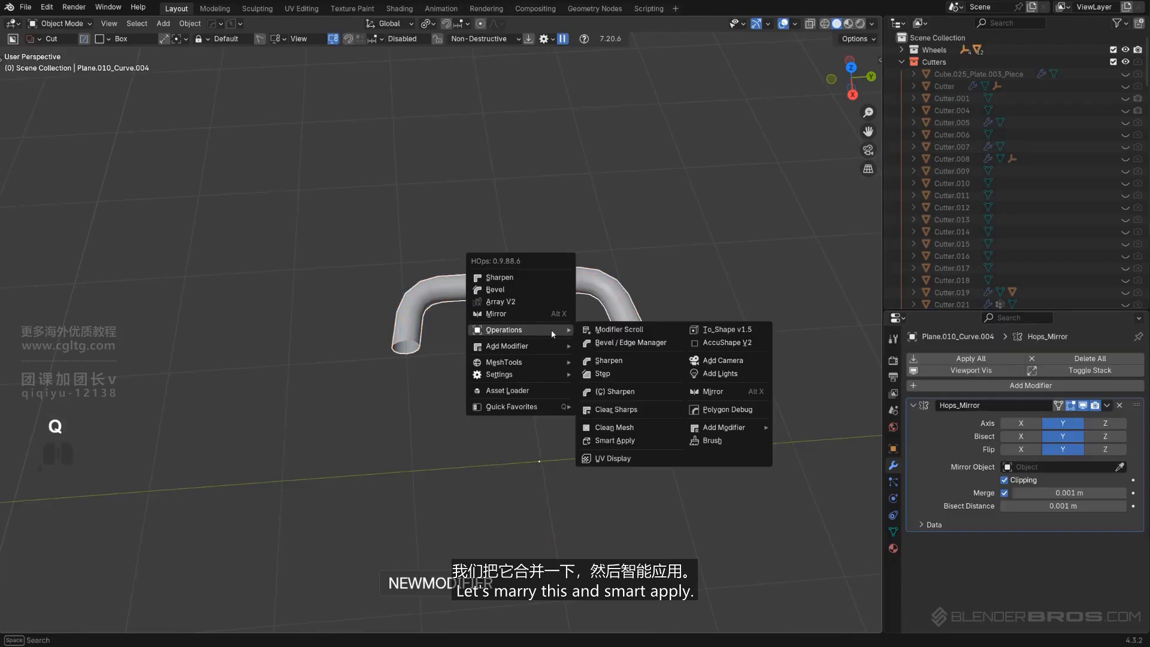
click(628, 441)
middle_drag(628, 444, 512, 388)
key(KP_5)
key(Tab)
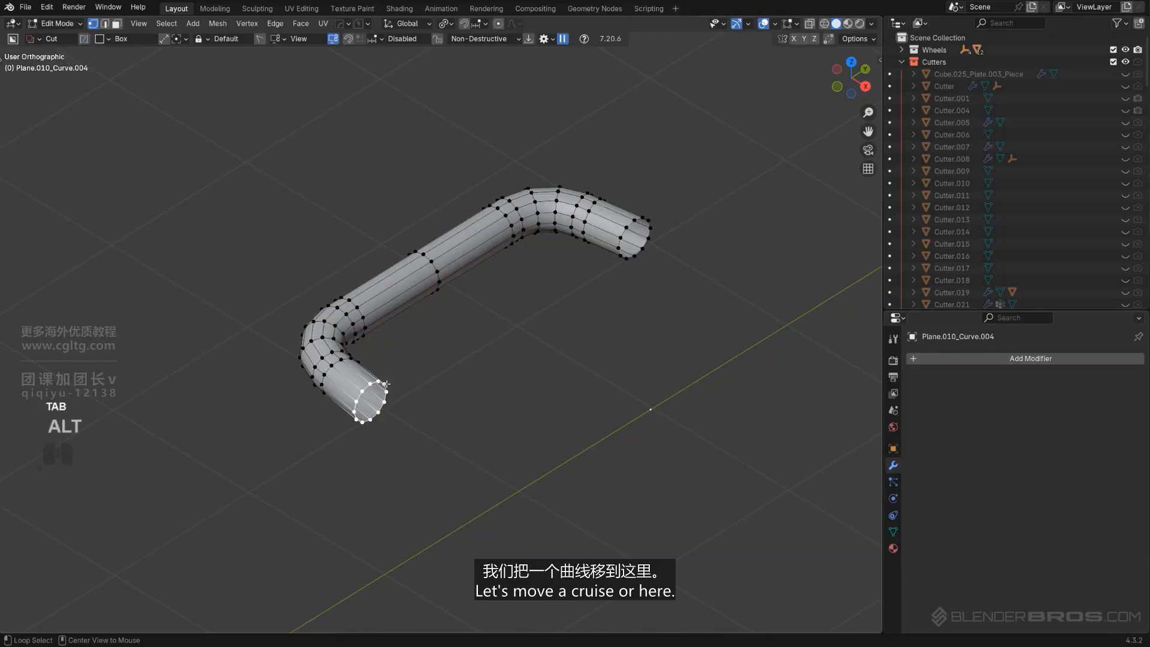
Snap the 3D cursor to the selected end loop of the tube and return to Object Mode
key(shift+s)
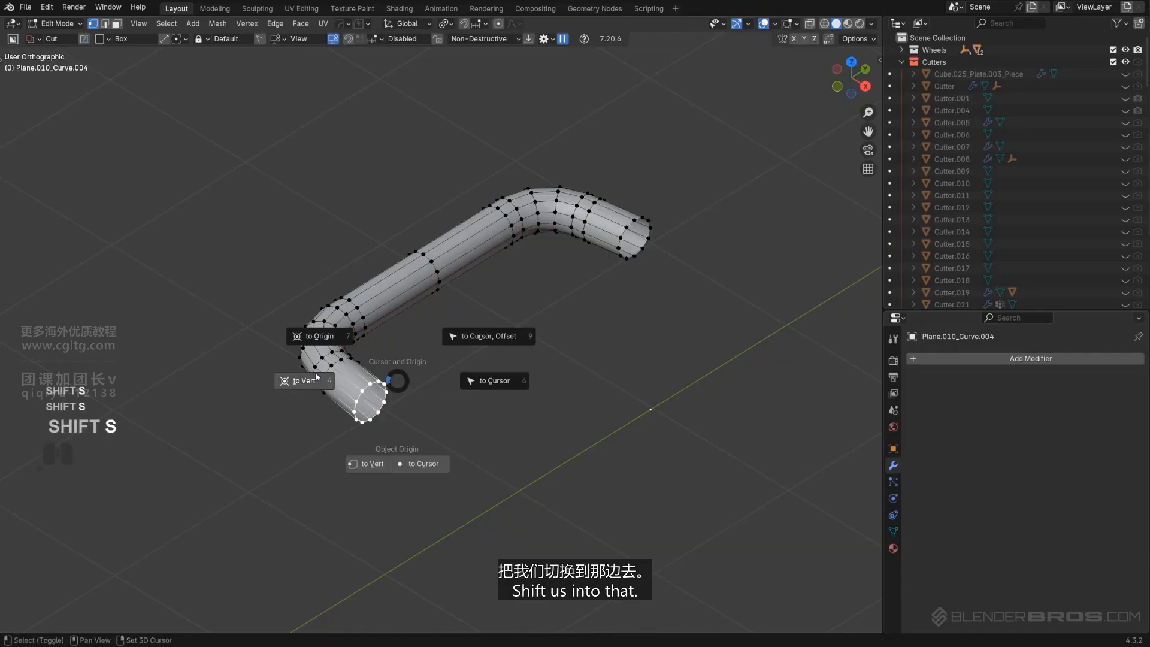
click(314, 380)
key(Tab)
Add a cube at the cursor and scale it down uniformly to about 0.198
key(shift+a)
mouse_move(431, 359)
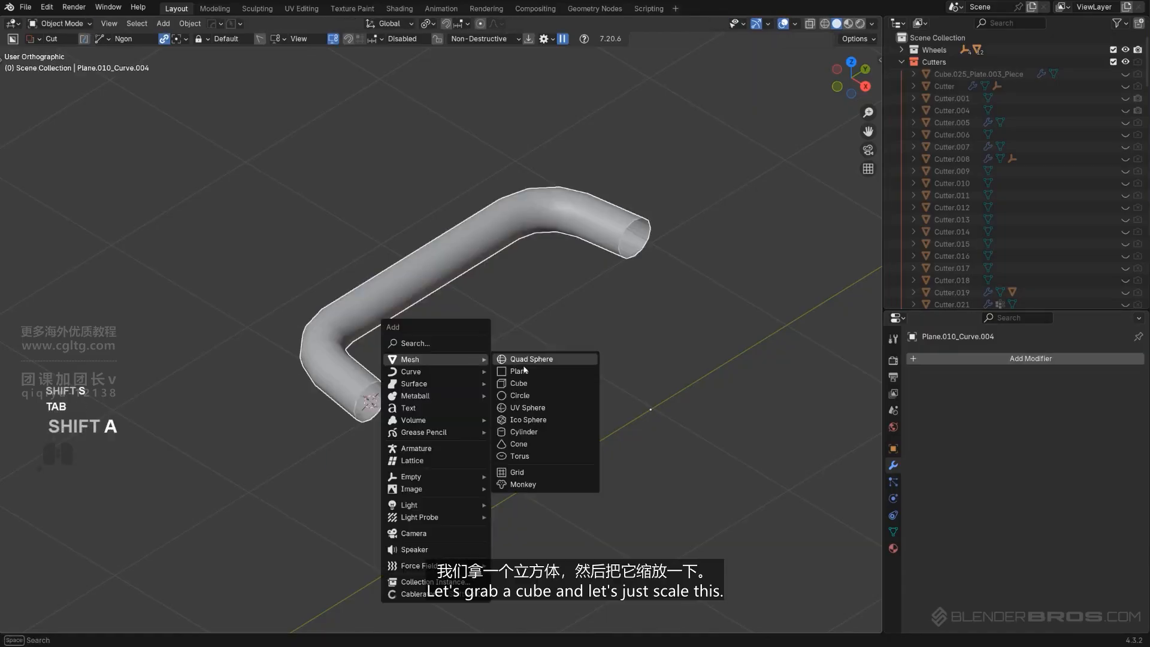
click(518, 383)
alt+middle_drag(555, 378, 602, 390)
key(s)
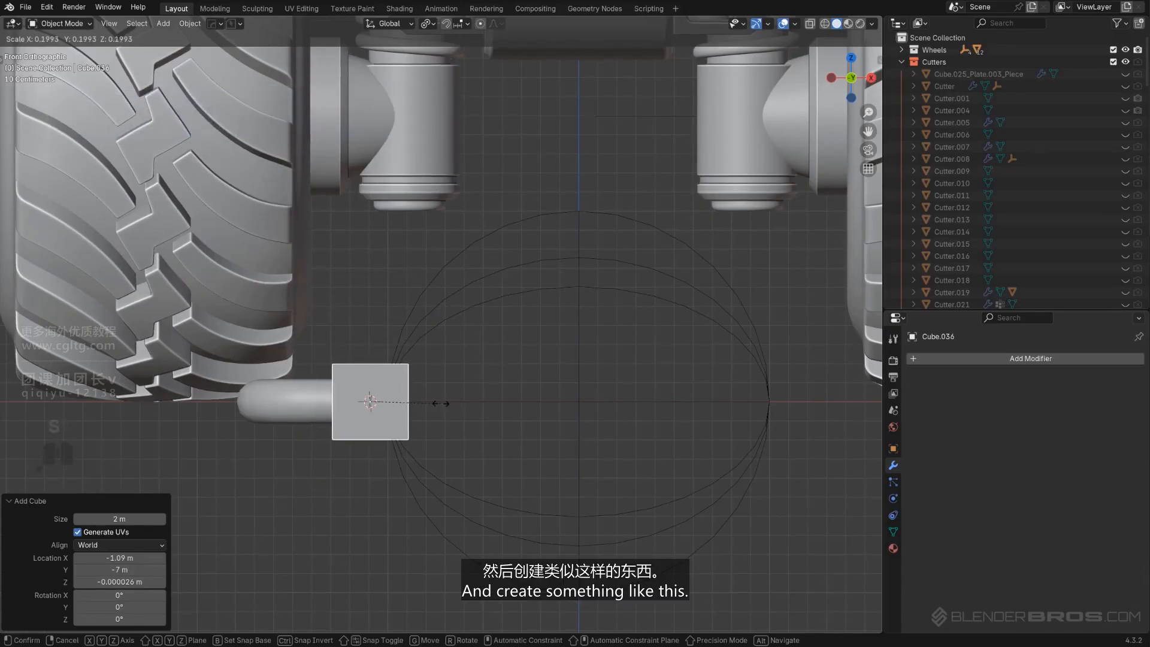
click(439, 403)
Flatten the cube along X to about 0.354 and slide it along X against the tube's end
key(s)
key(y)
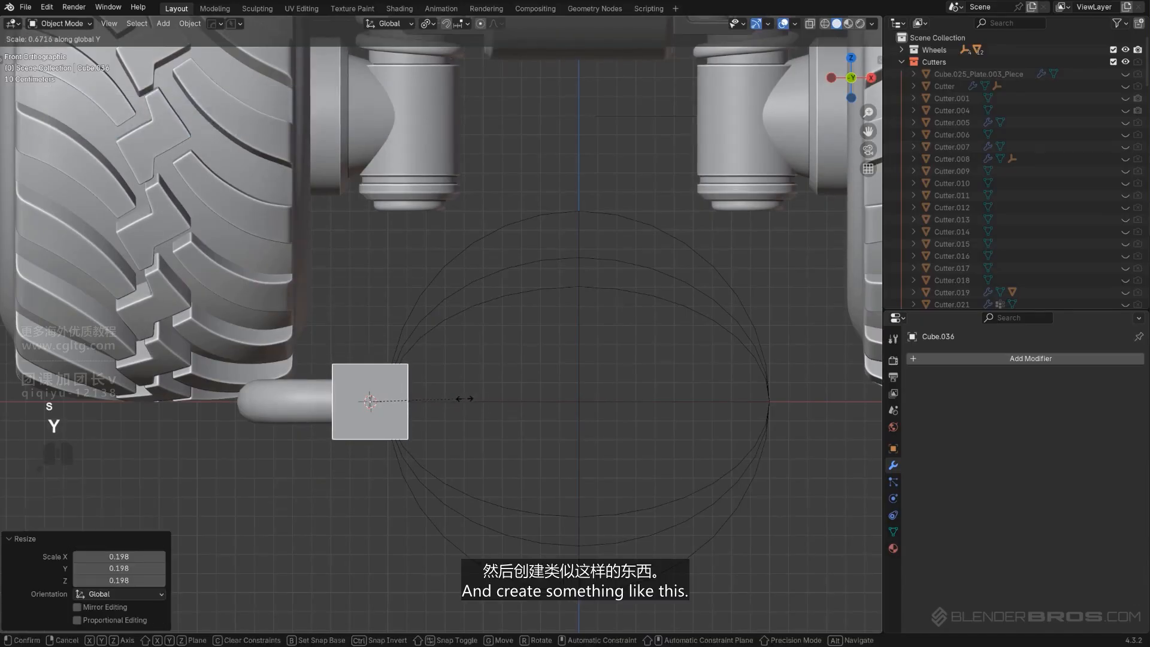
click(419, 405)
key(g)
key(x)
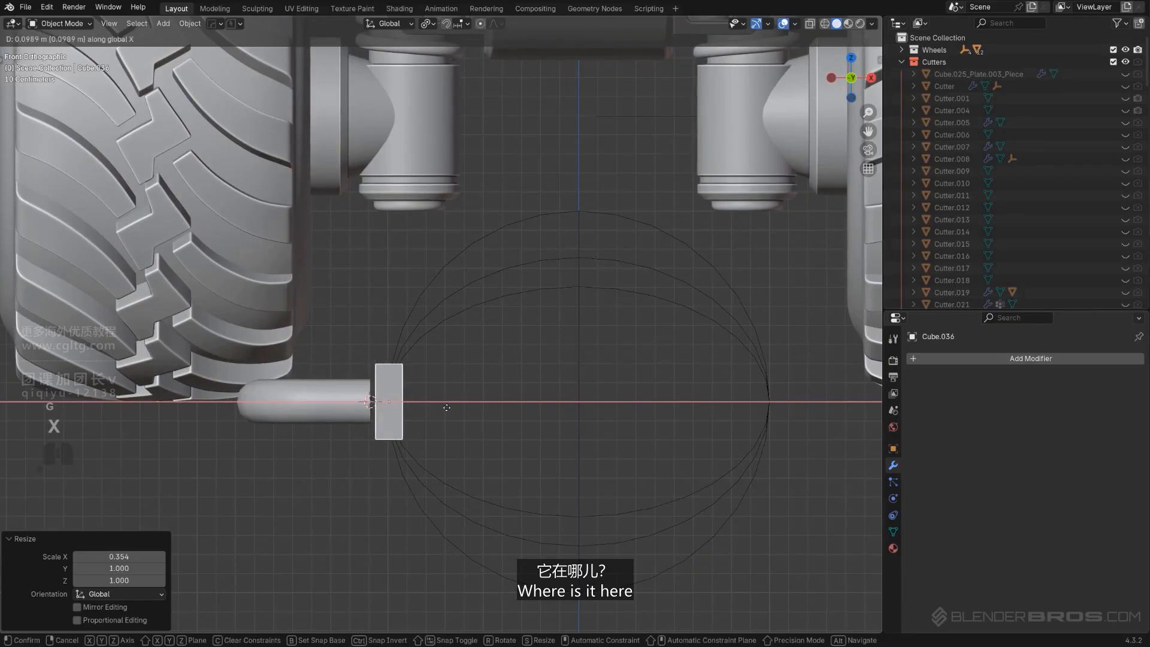
click(379, 398)
Stretch the flattened cube along Z and Y into a rectangular mounting plate around the tube end
middle_drag(380, 398, 437, 442)
key(KP_5)
key(s)
key(z)
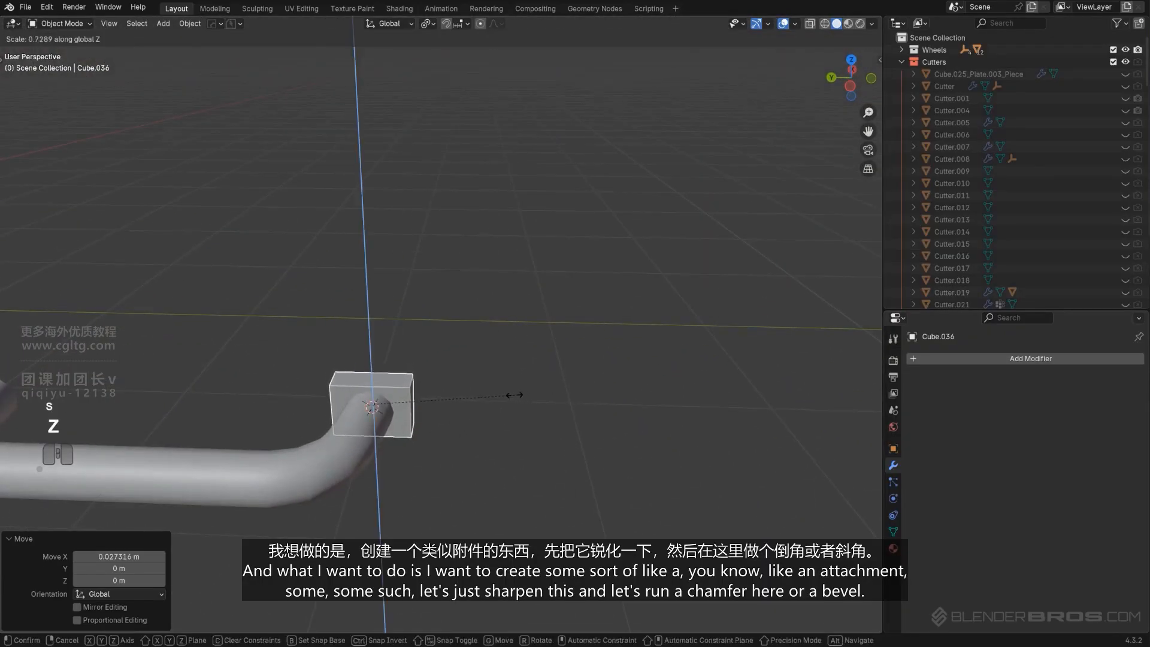
click(513, 395)
key(s)
key(y)
click(572, 412)
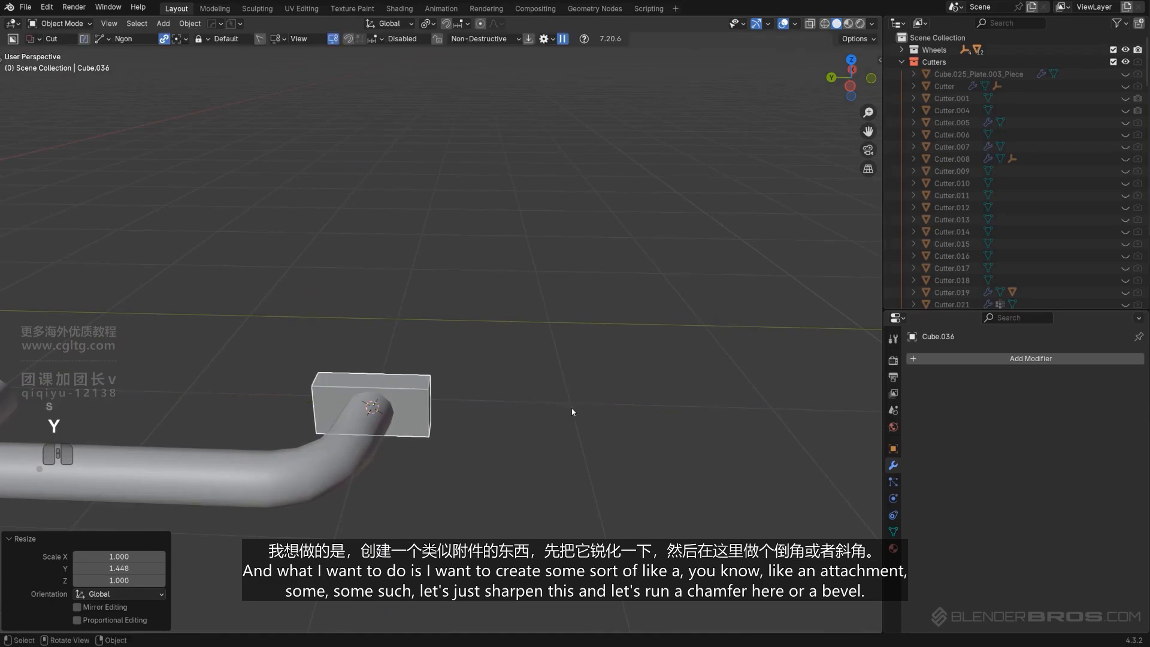
key(s)
key(z)
click(610, 411)
key(s)
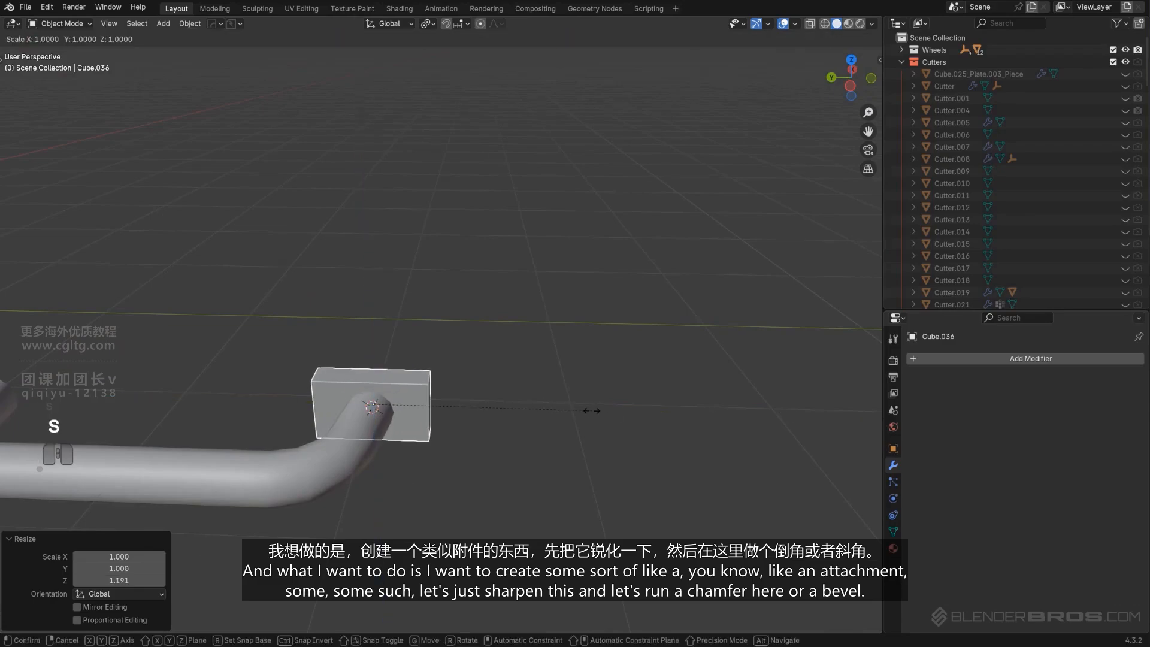
key(x)
key(y)
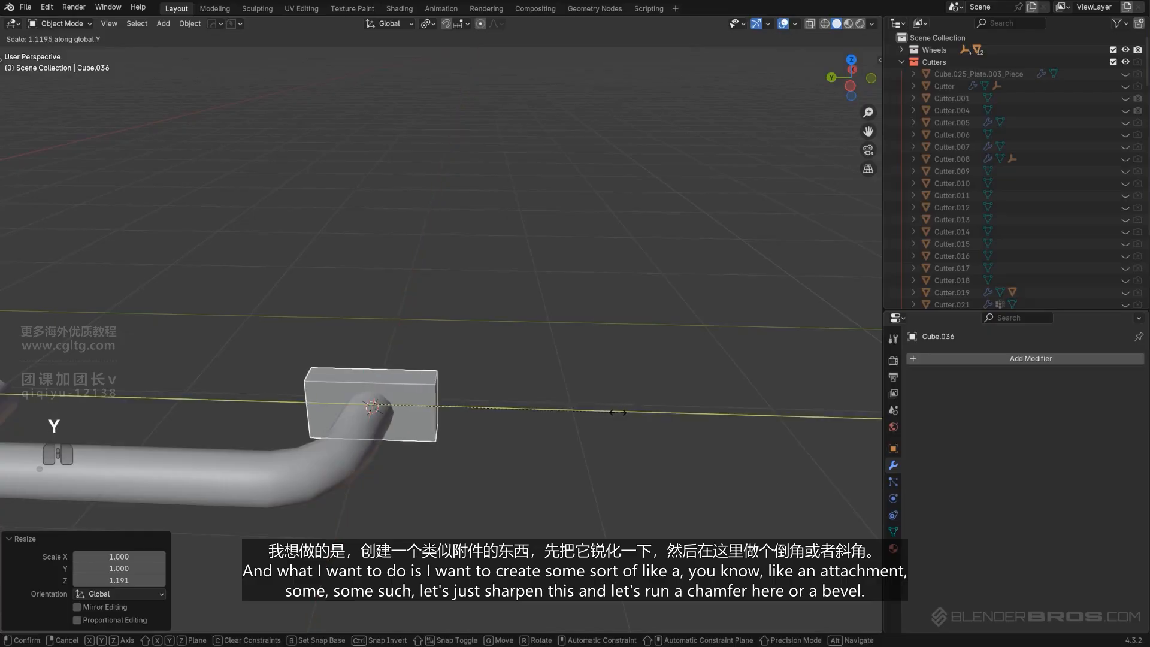
click(617, 411)
Sharpen the plate with the Hard Ops Sharpen tool
middle_drag(539, 419, 507, 369)
key(q)
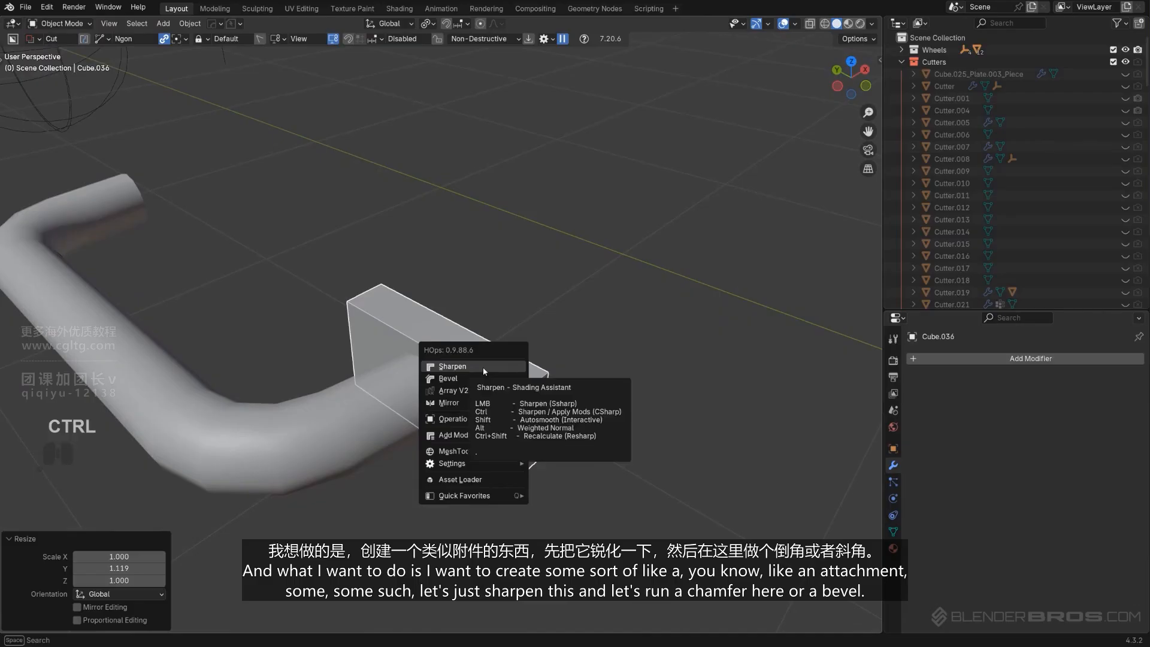
ctrl+click(484, 370)
key(Tab)
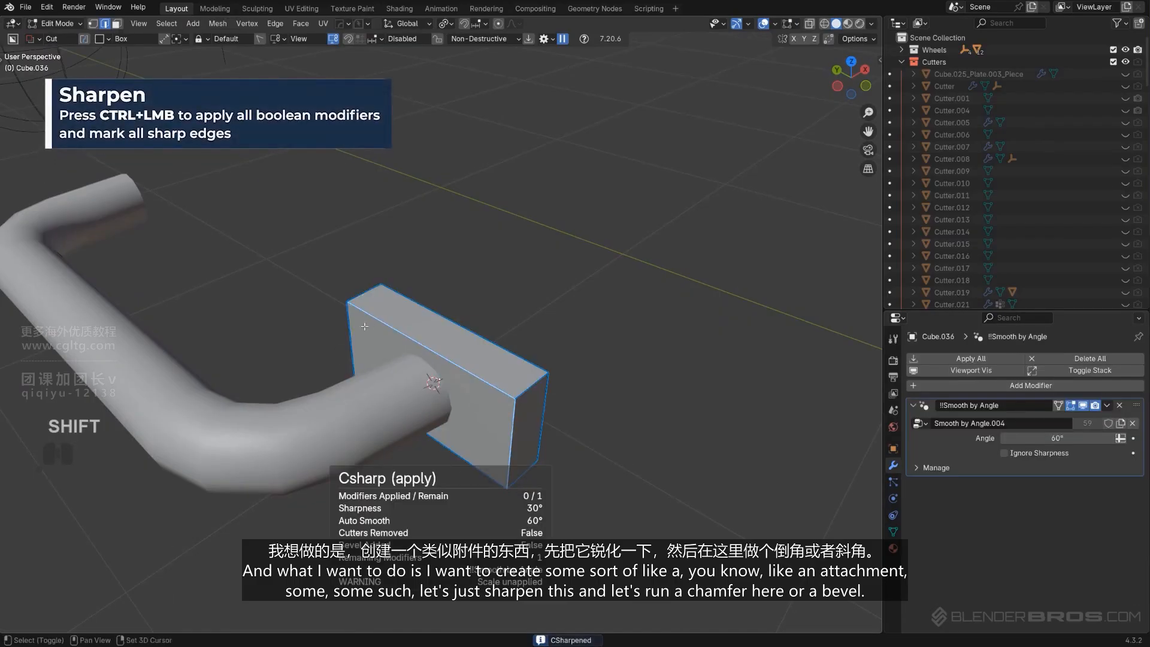
key(ctrl+b)
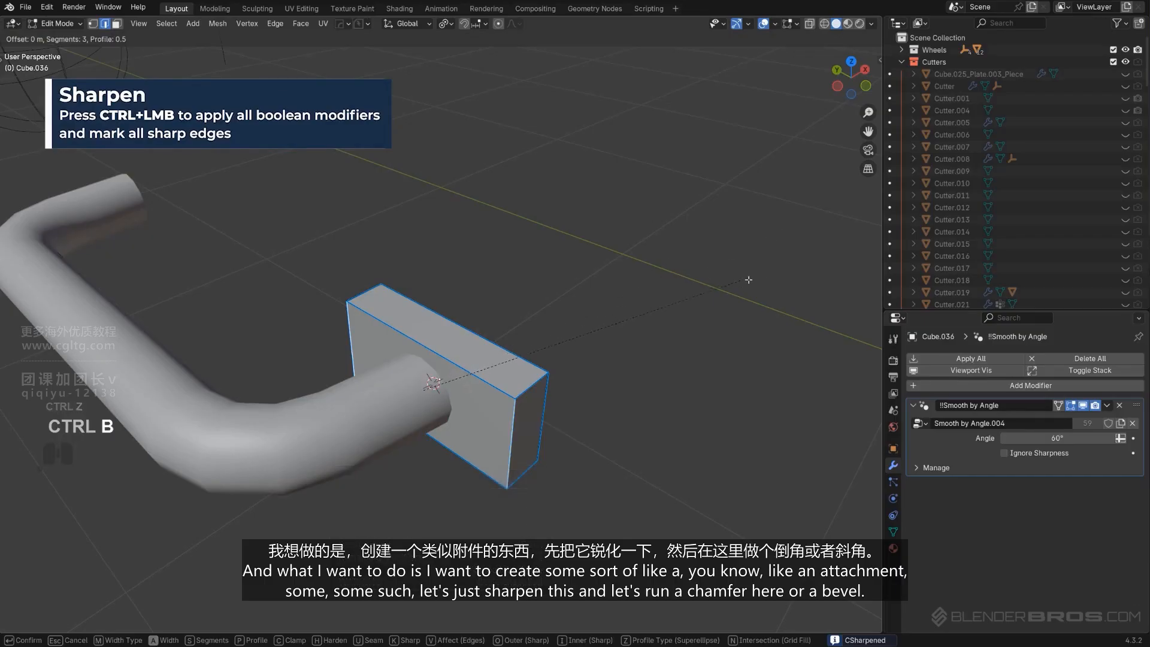
right_click(711, 362)
Apply the plate's scale
key(Tab)
key(ctrl+a)
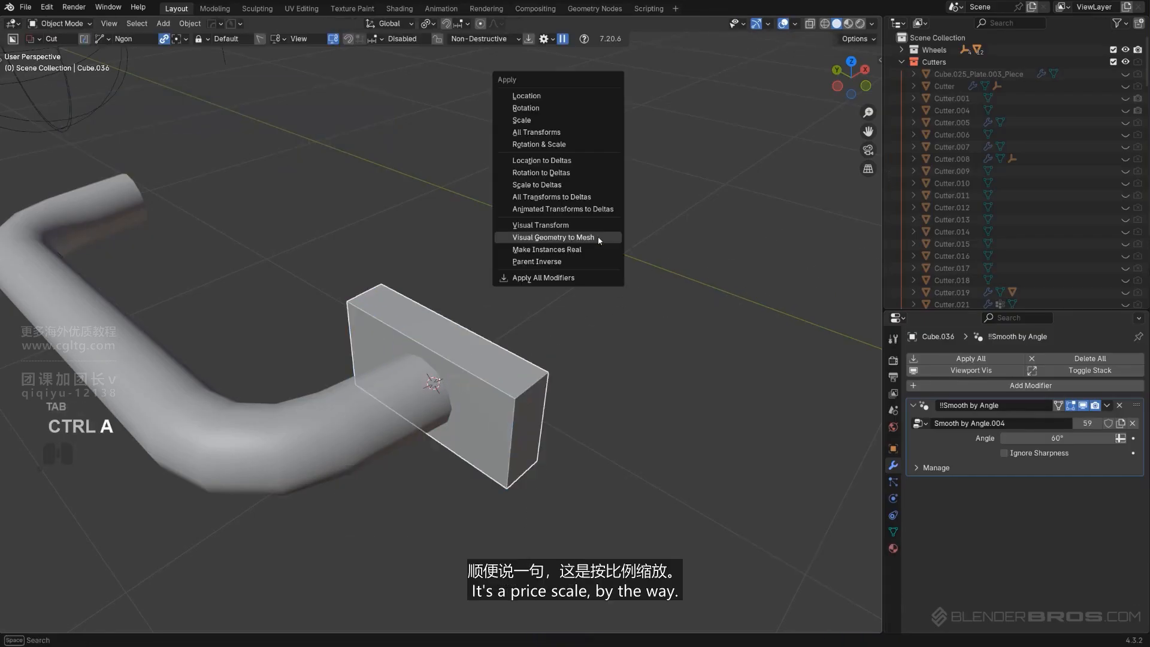
click(588, 129)
Bevel the plate's short vertical edges about 0.09 m wide with 5 segments
key(Tab)
key(ctrl+b)
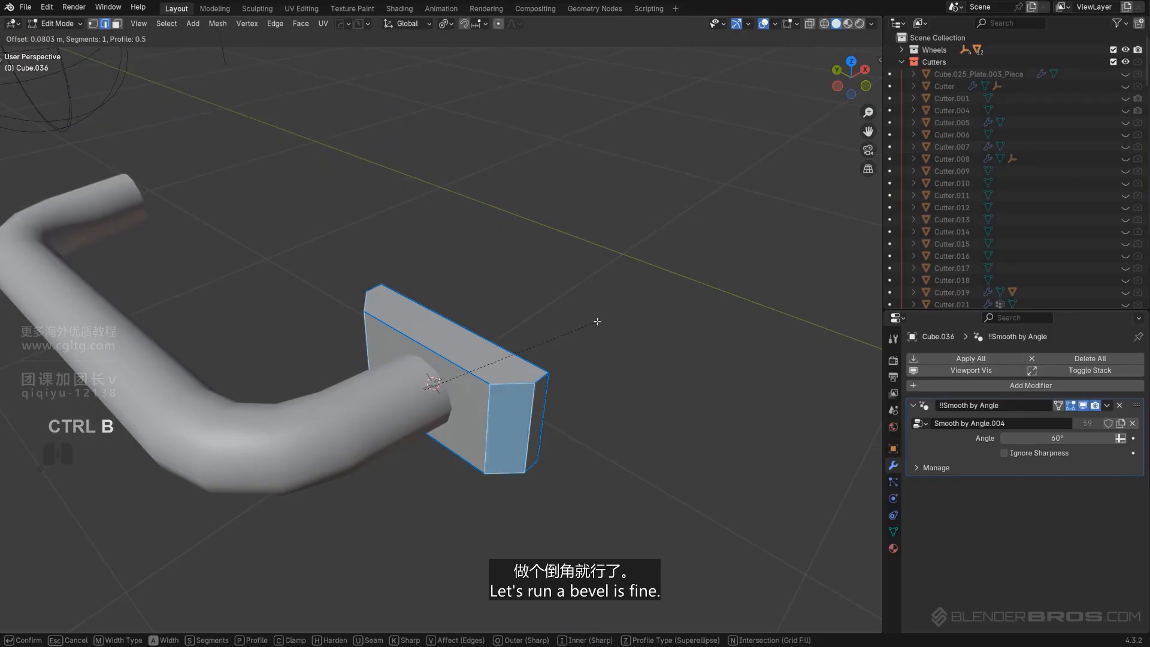
click(599, 319)
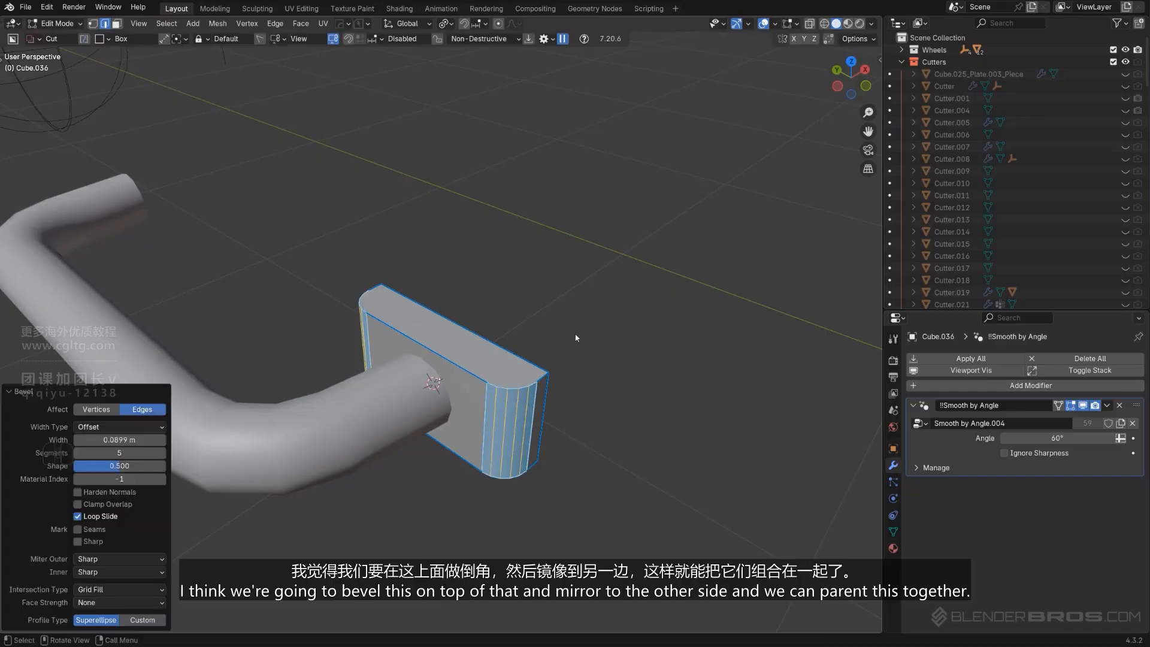
Add a Hard Ops bevel modifier to the plate with 3 segments
key(Tab)
key(q)
click(511, 323)
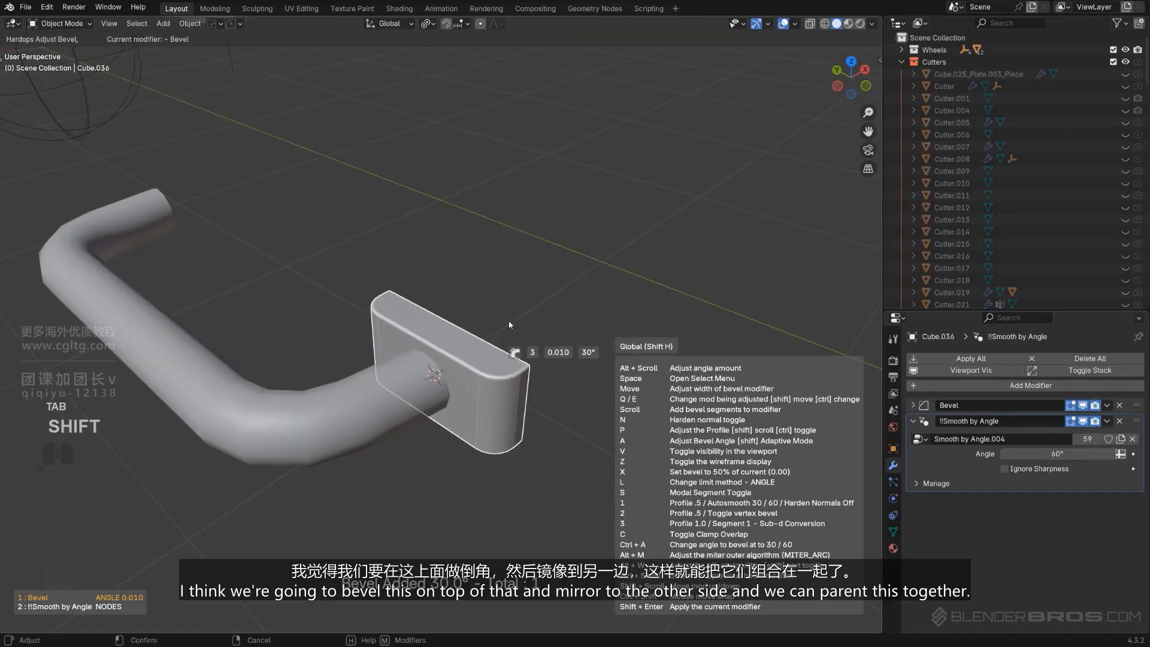
click(509, 322)
scroll(507, 322, down, 2)
middle_drag(507, 323, 539, 331)
click(417, 396)
Mirror the plate across the Y axis to the tube's other end with Hard Ops Mirror
key(alt+x)
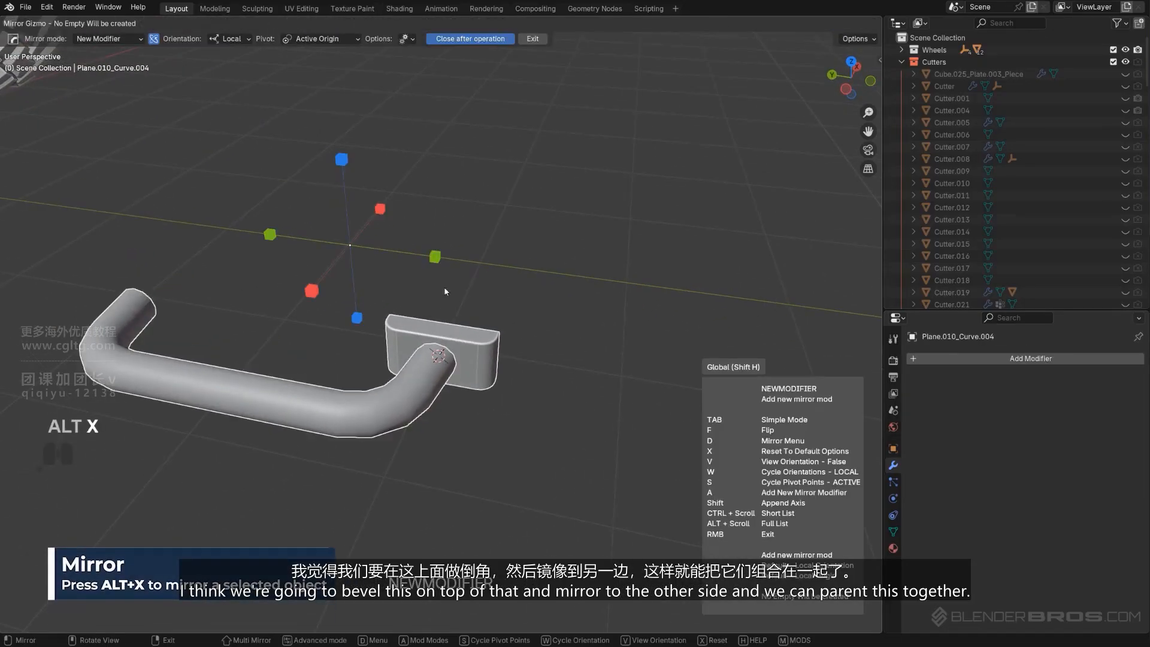
click(435, 257)
middle_drag(459, 290, 424, 461)
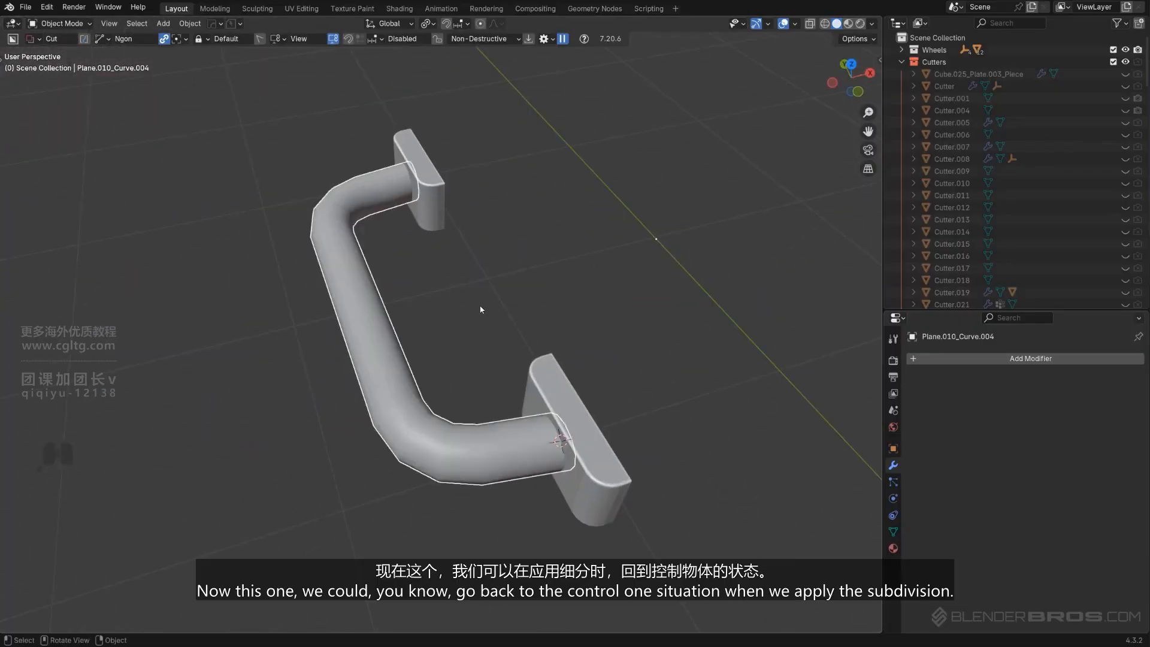
Add a level-1 subdivision to the tube and parent the plate to the tube, keeping transforms
key(ctrl+1)
middle_drag(475, 308, 501, 264)
scroll(562, 273, up, 2)
click(567, 272)
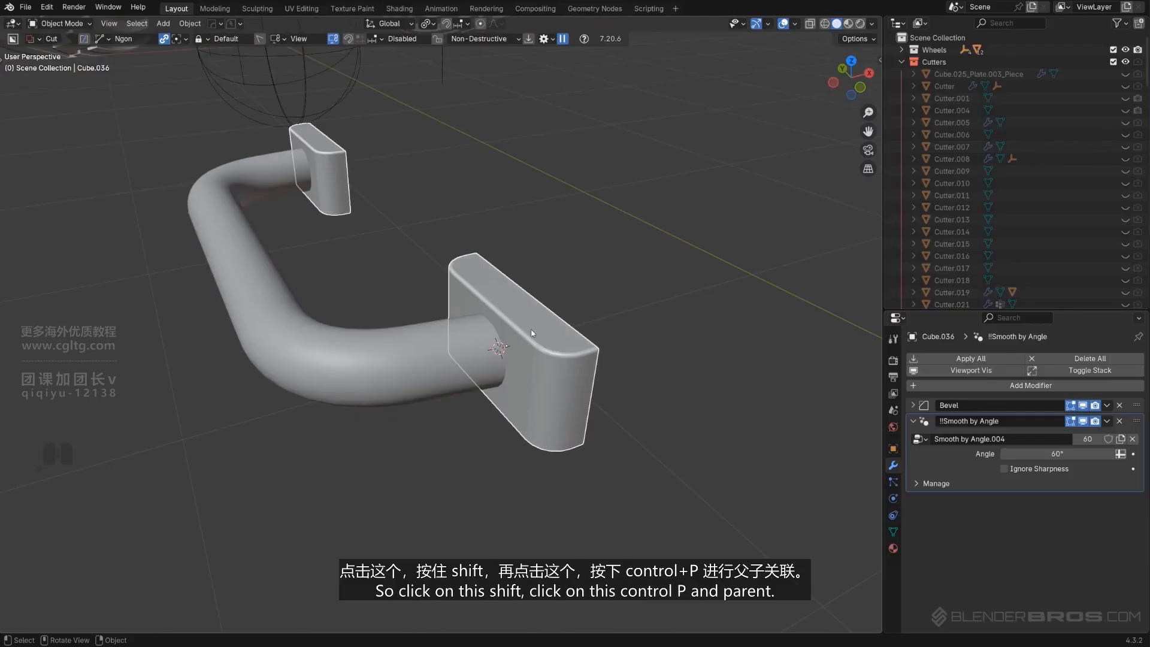
shift+click(409, 361)
key(ctrl+p)
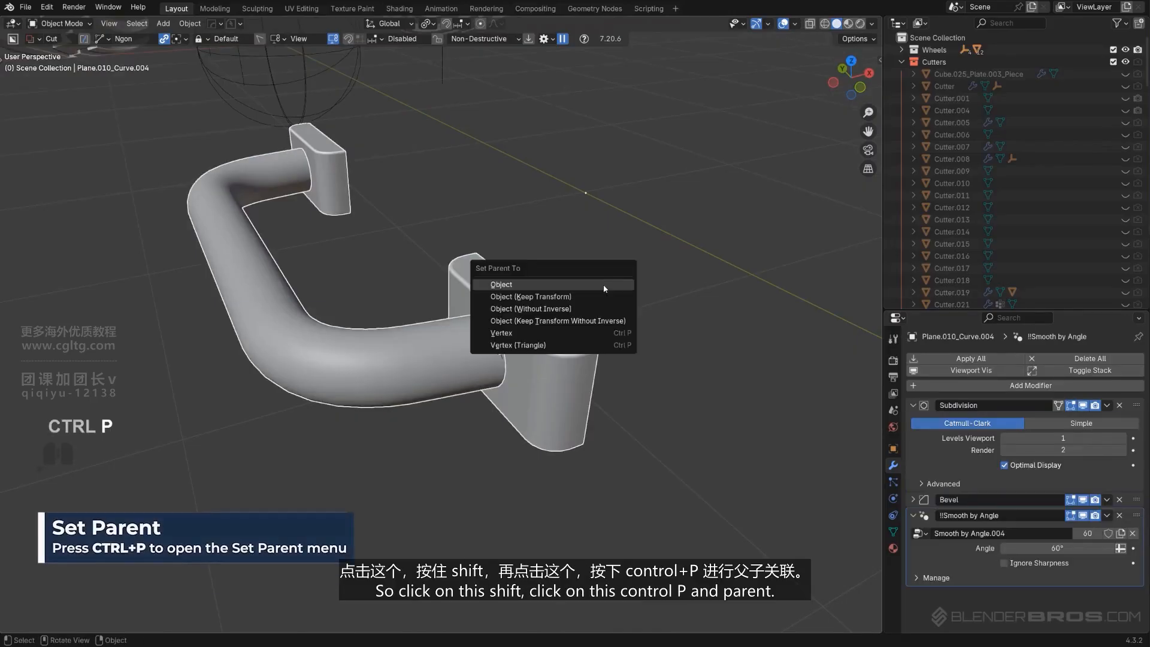
click(584, 294)
Scale the handle assembly down to about 0.374
scroll(585, 293, down, 4)
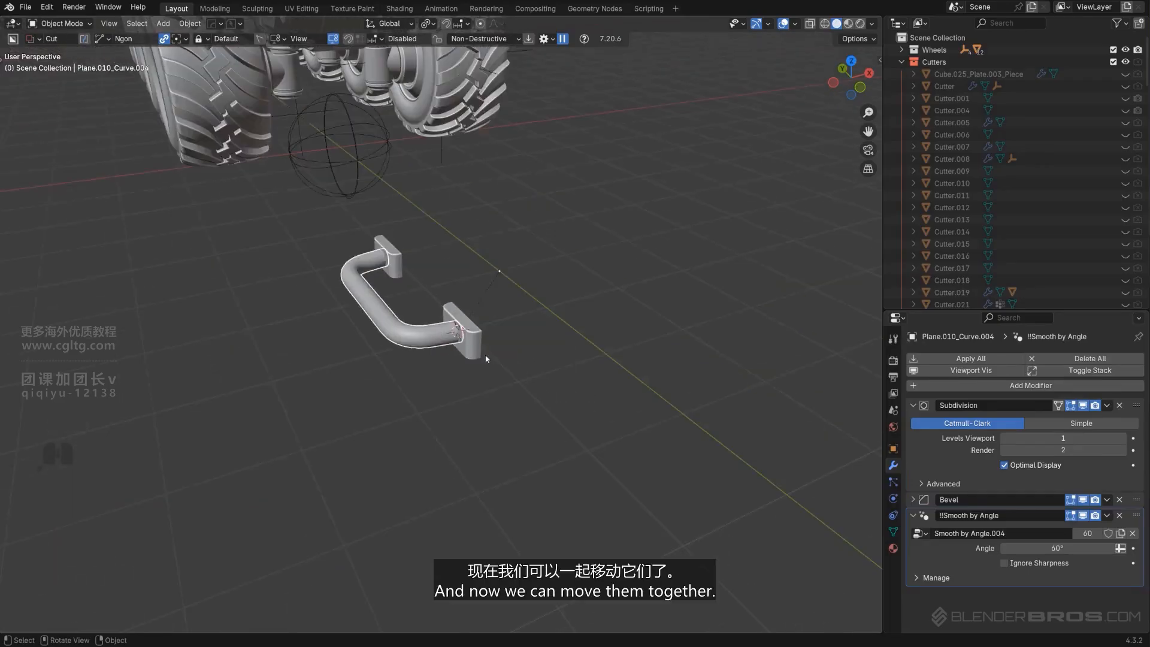
key(g)
right_click(498, 236)
scroll(415, 254, down, 6)
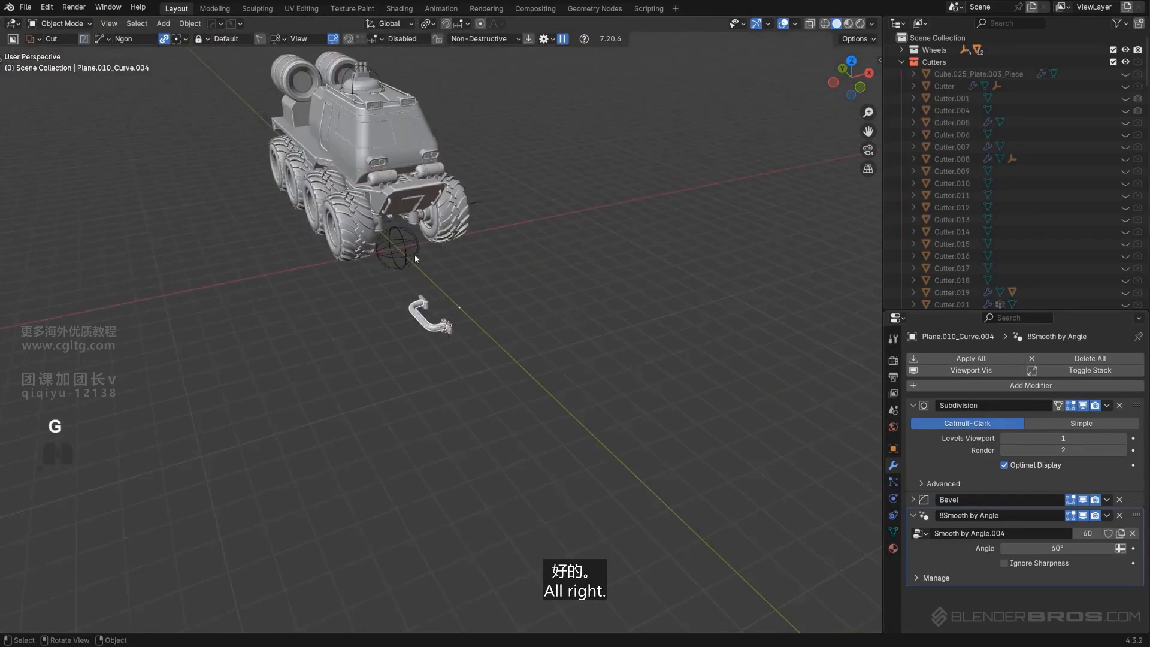
alt+middle_drag(415, 254, 328, 253)
alt+middle_drag(479, 269, 539, 305)
alt+scroll(539, 305, up, 1)
key(KP_5)
scroll(515, 341, up, 3)
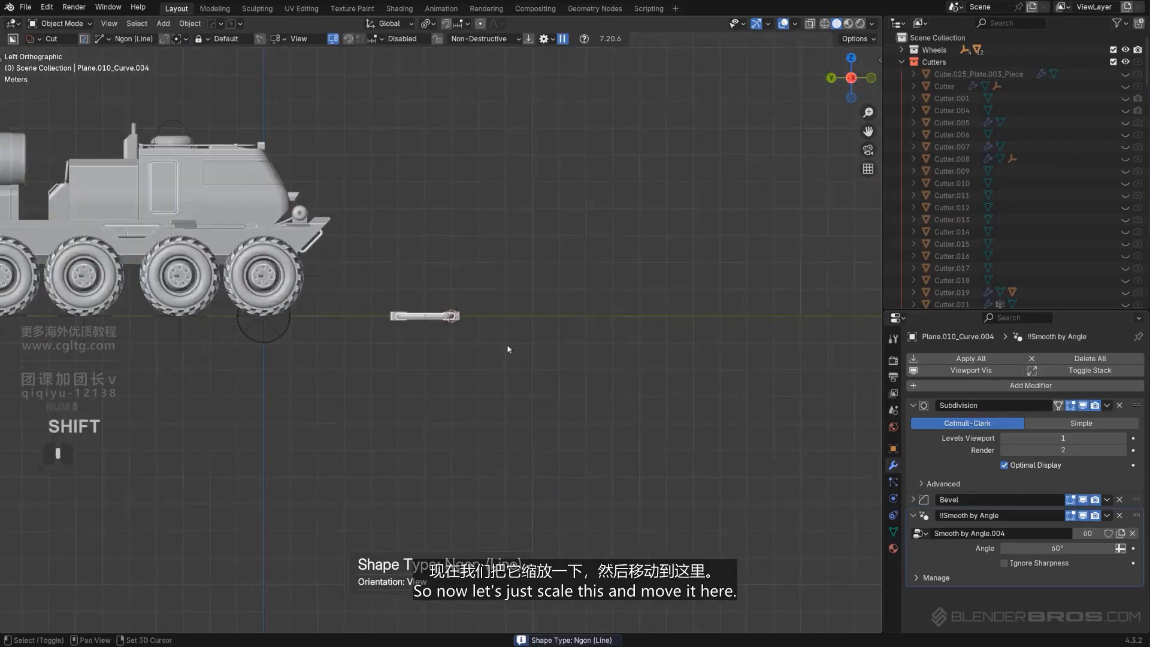
shift+middle_drag(509, 349, 695, 440)
scroll(719, 434, up, 2)
key(s)
click(723, 439)
Move the handle onto the cab's side panel and shift it along X
key(g)
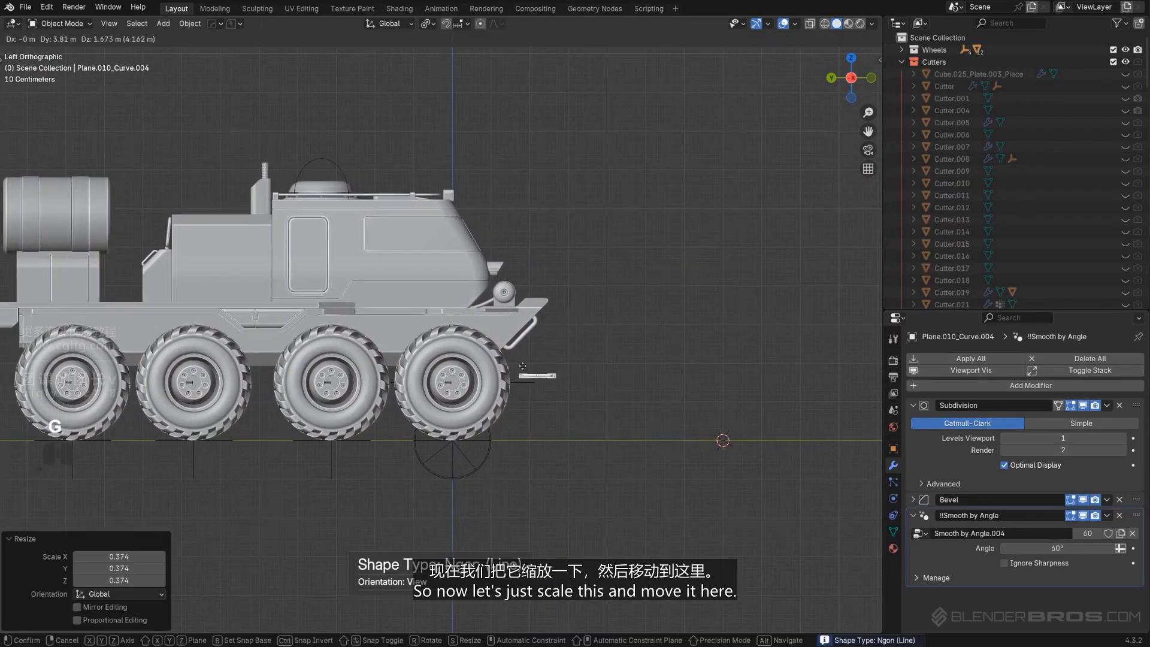
click(251, 275)
scroll(226, 287, up, 2)
shift+middle_drag(226, 287, 474, 408)
key(KP_5)
key(g)
key(x)
click(555, 424)
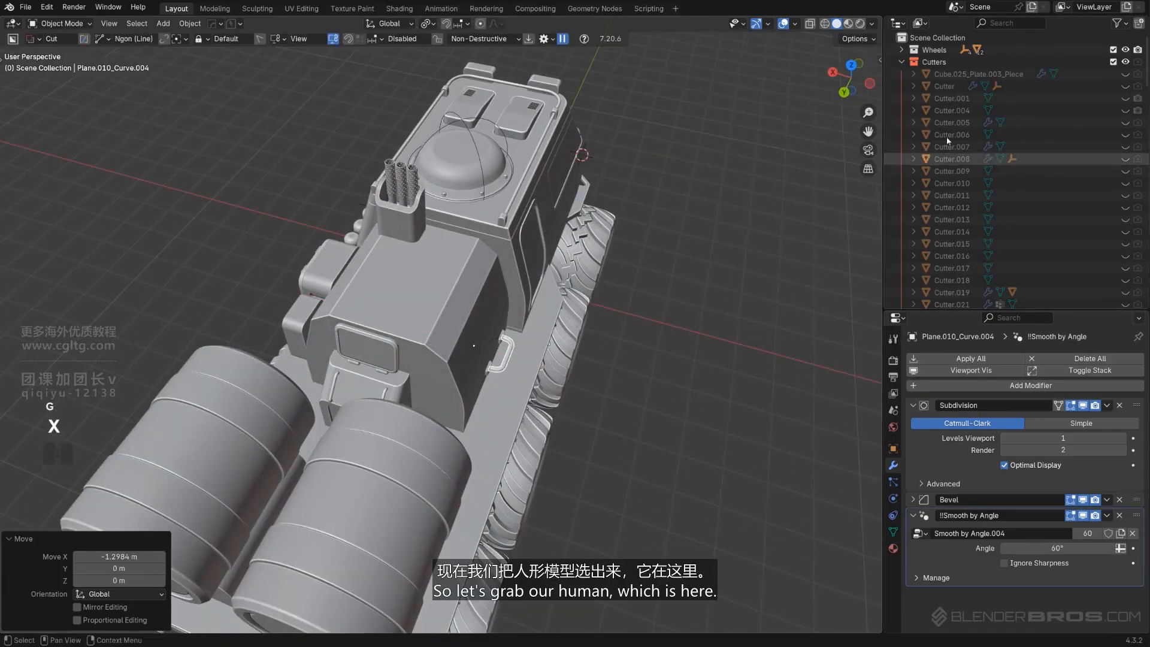
Show the human figure from the Reference collection in the viewport
click(901, 62)
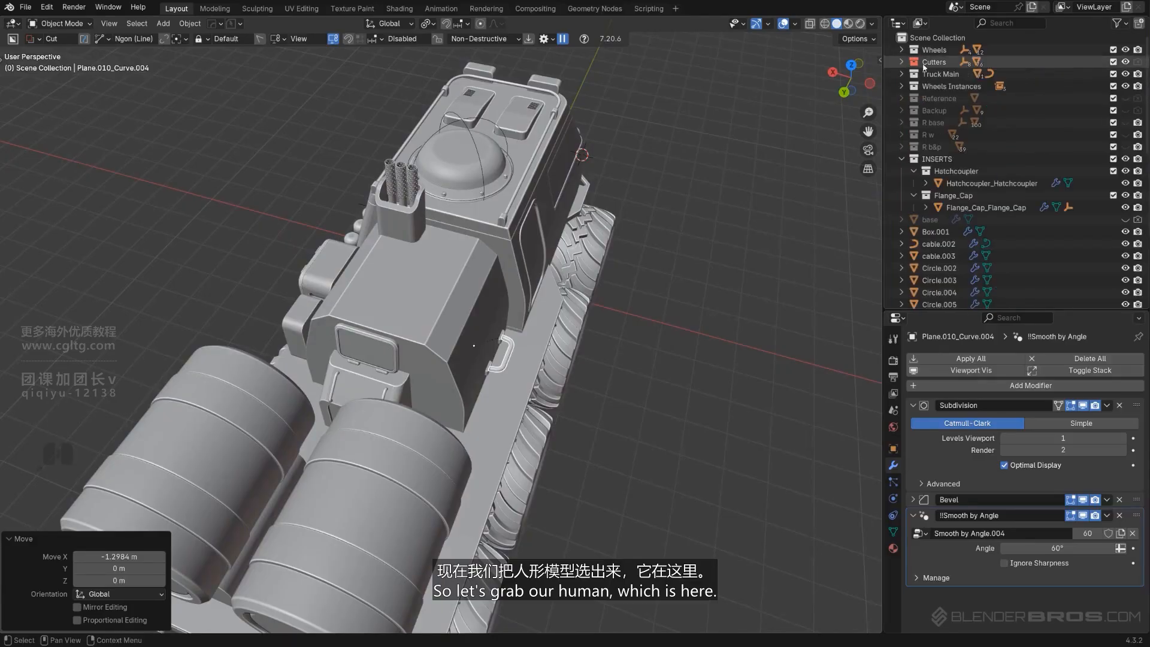
click(1126, 98)
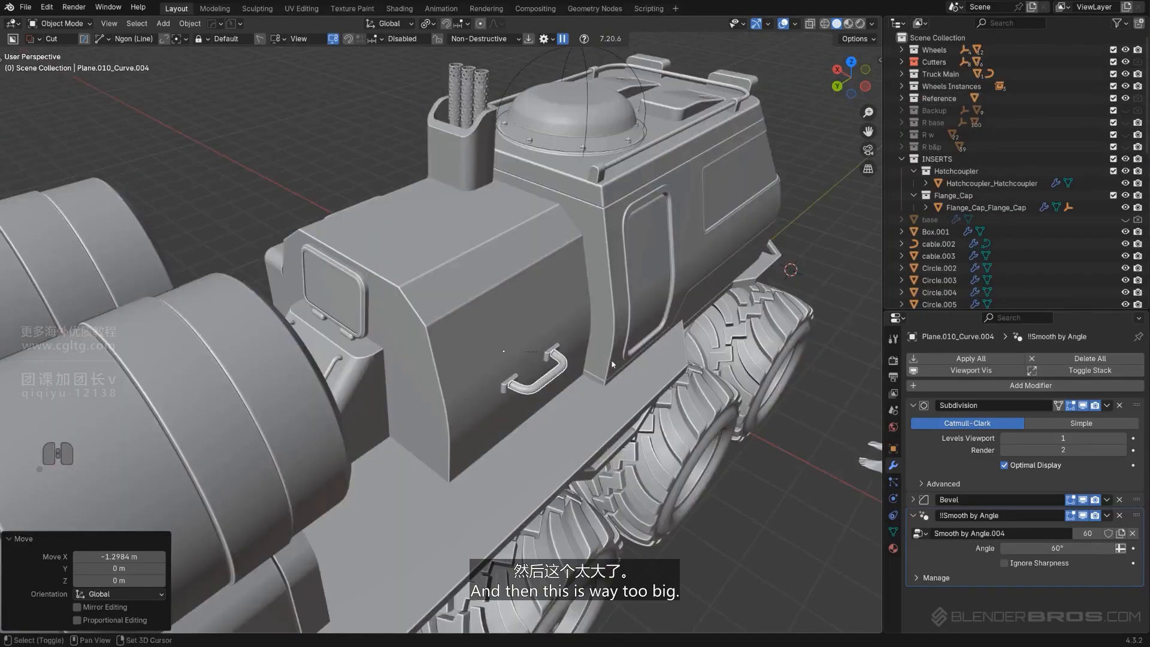
shift+middle_drag(754, 335, 613, 297)
scroll(573, 304, up, 3)
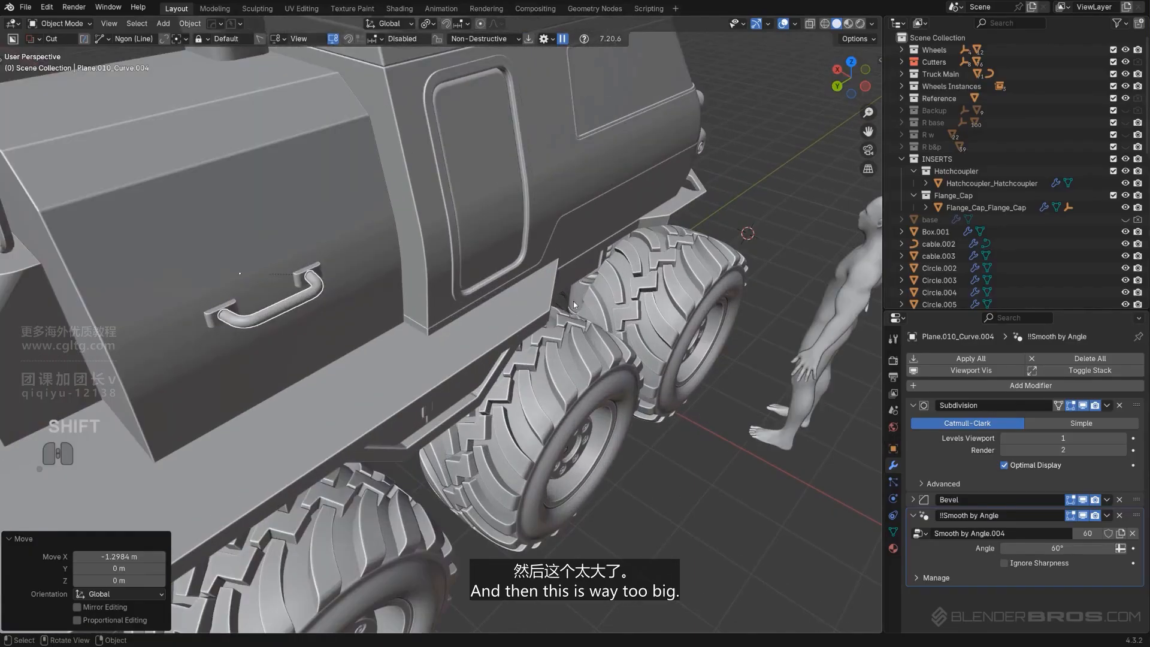
Resize the handle relative to the human figure, scaling it by 0.608 and then by 1.109
key(s)
click(449, 312)
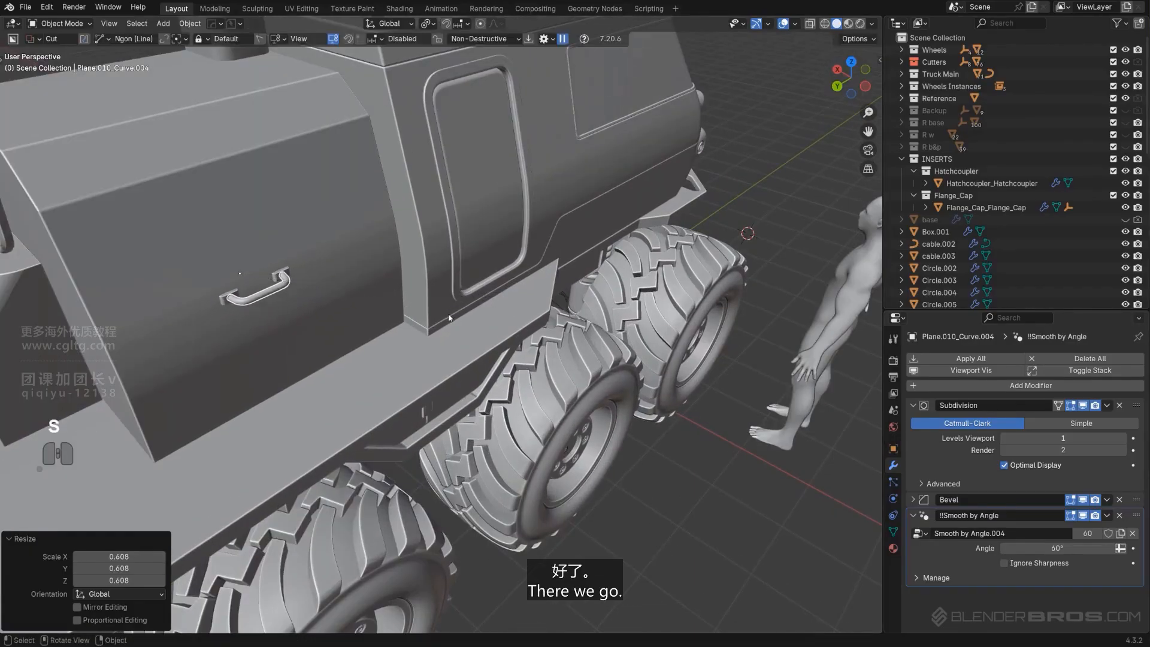
alt+middle_drag(449, 312, 428, 334)
key(KP_5)
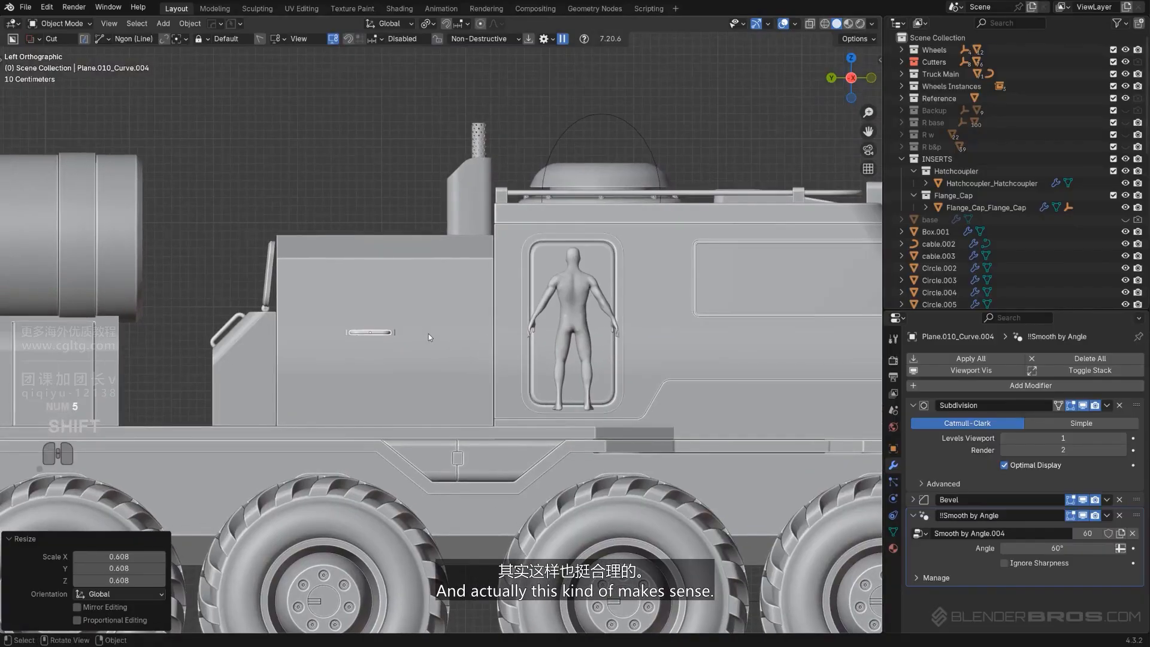
key(s)
click(435, 335)
Move the handle higher on the cab's side panel
key(g)
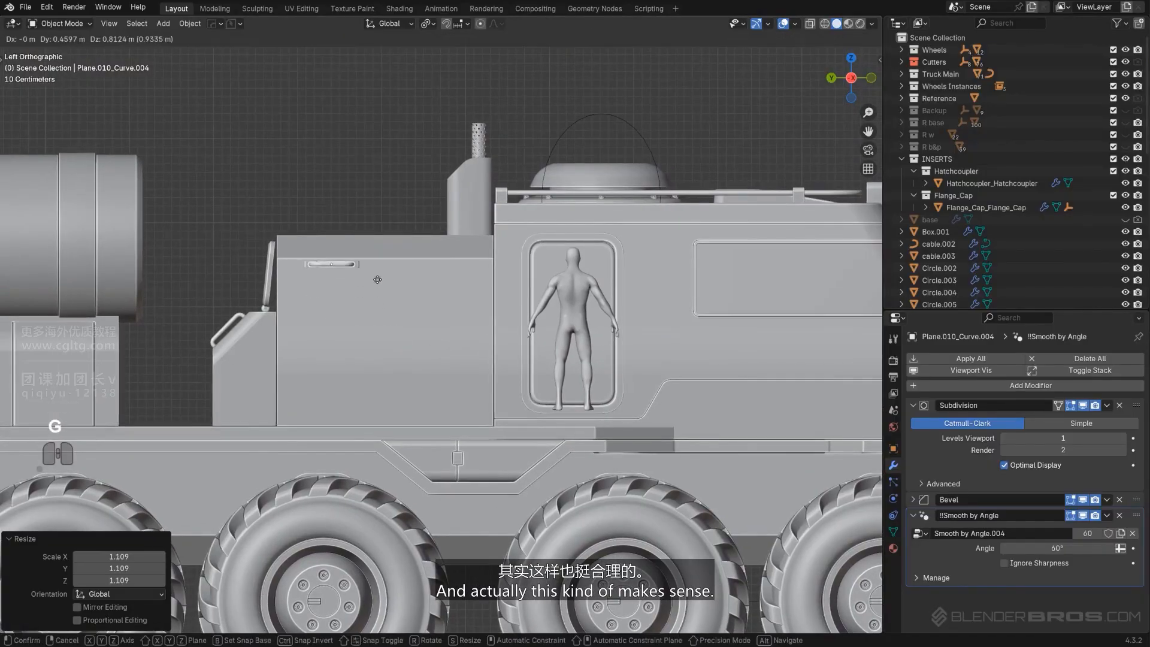
click(373, 284)
middle_drag(373, 284, 310, 307)
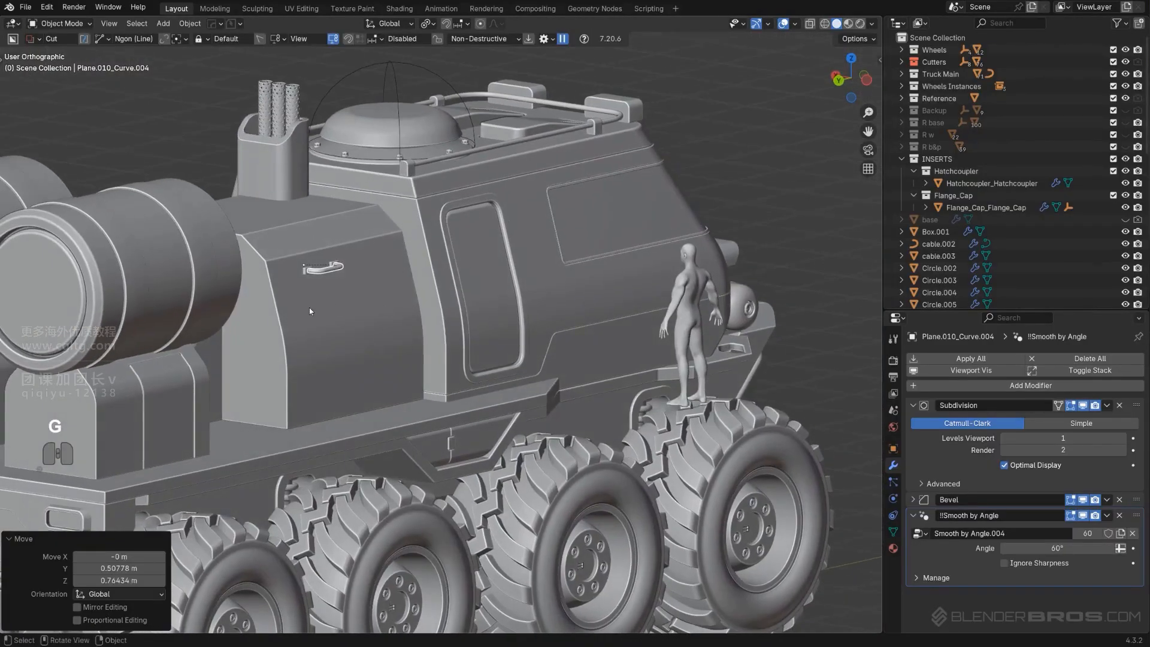
shift+click(351, 306)
Isolate the human, handle and panel in local view and move the human beside the panel
shift+click(684, 298)
key(KP_Divide)
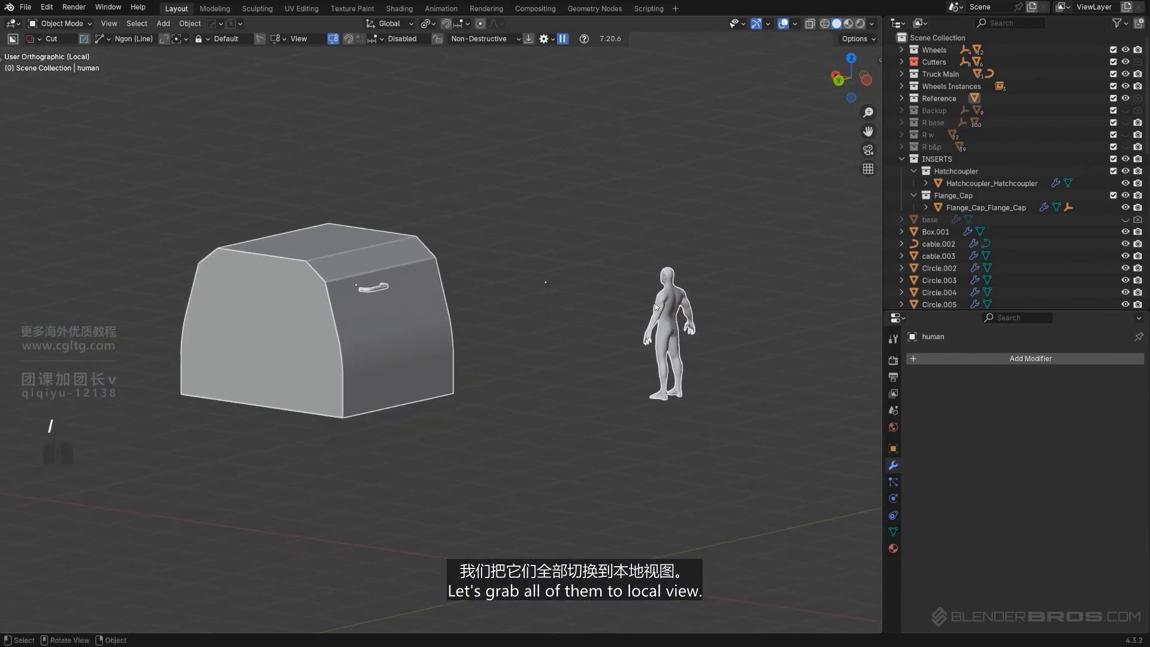
alt+middle_drag(656, 303, 726, 291)
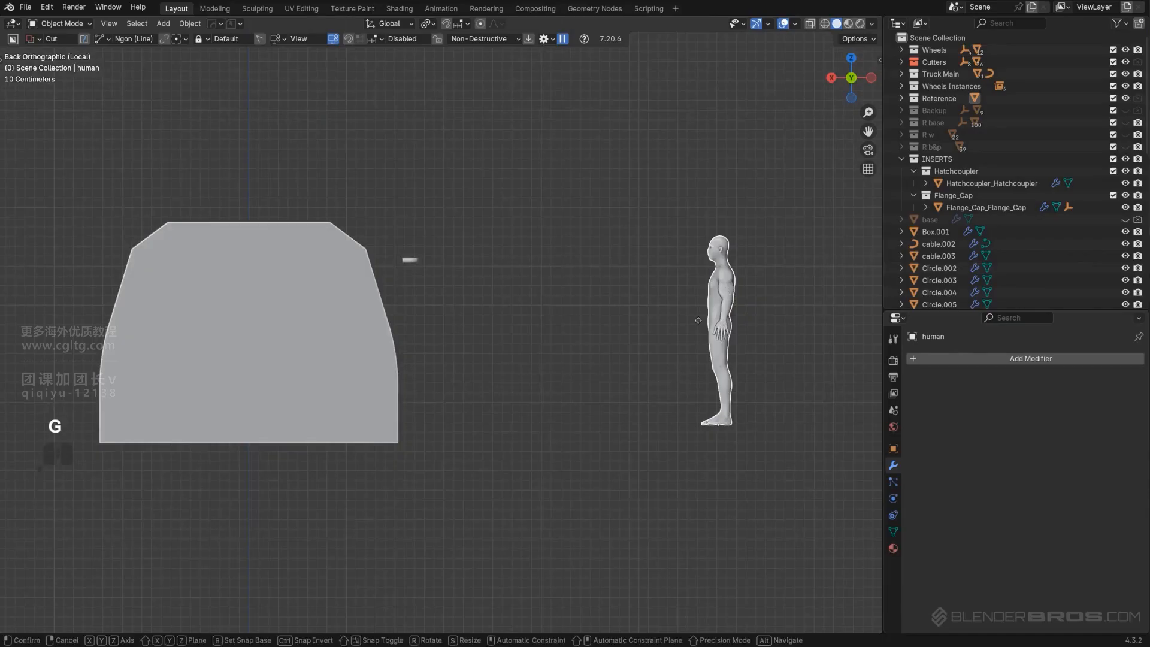
click(449, 322)
Compare the handle's height against the human from the side, then leave local view
scroll(444, 324, up, 3)
shift+middle_drag(381, 308, 427, 360)
click(434, 267)
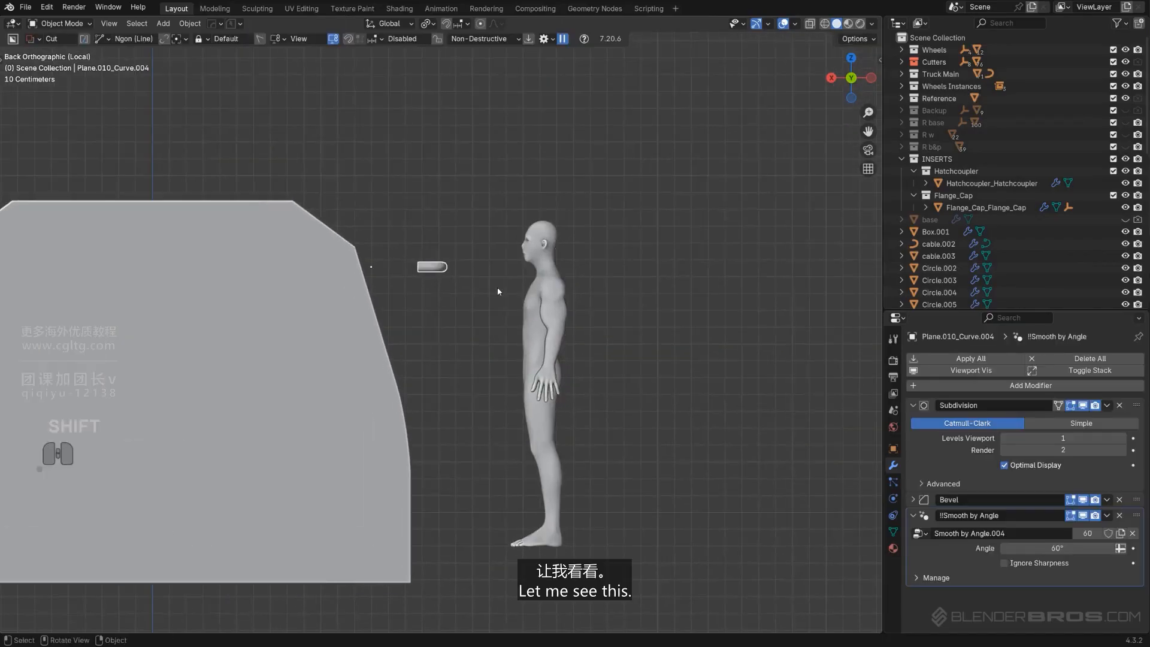
middle_drag(497, 286, 464, 329)
key(KP_5)
key(KP_Divide)
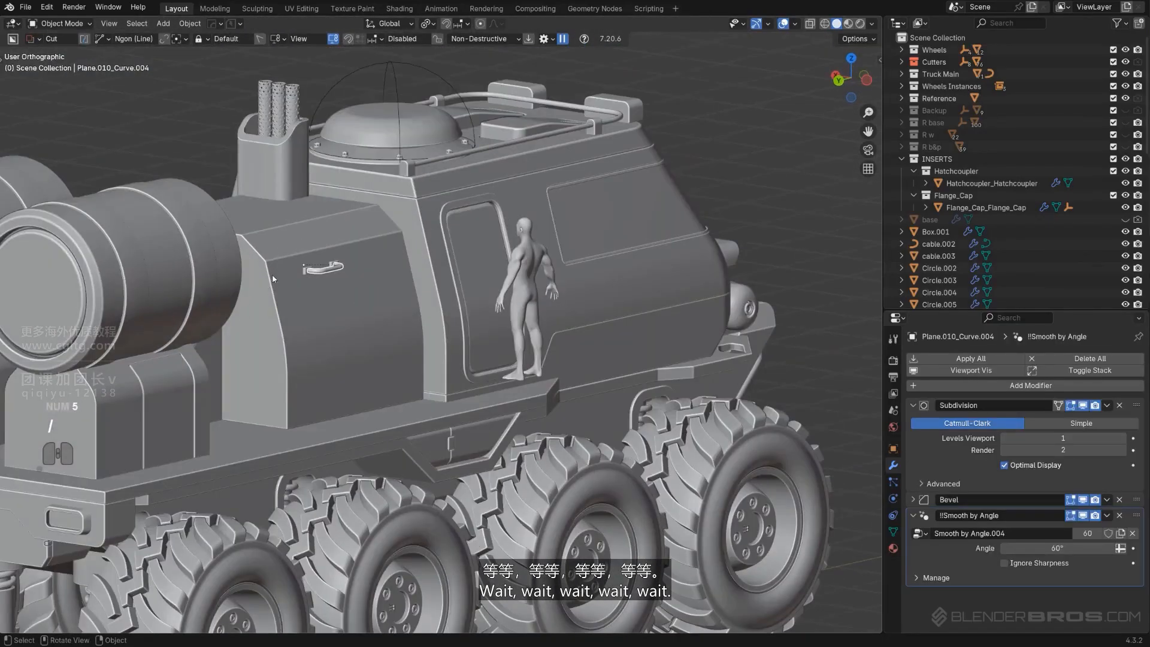
Isolate the handle, human and cab panel in local view again and slide the human along Y next to the handle
shift+click(346, 275)
shift+click(531, 276)
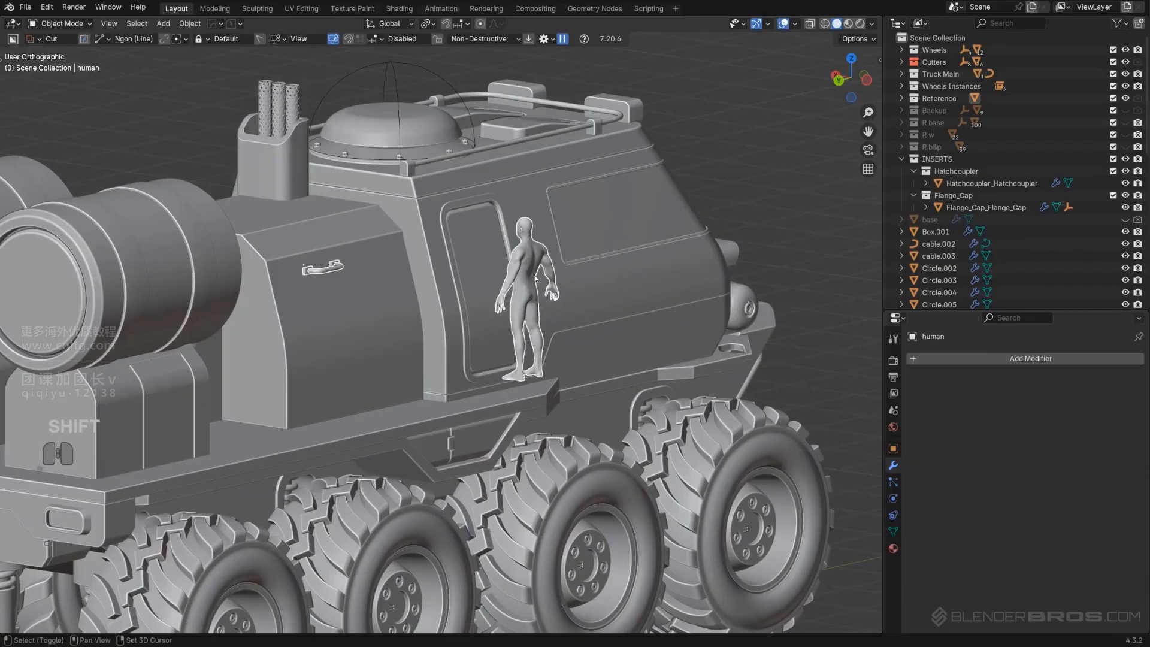
shift+click(346, 308)
key(KP_Divide)
alt+middle_drag(443, 293, 394, 286)
scroll(511, 277, up, 2)
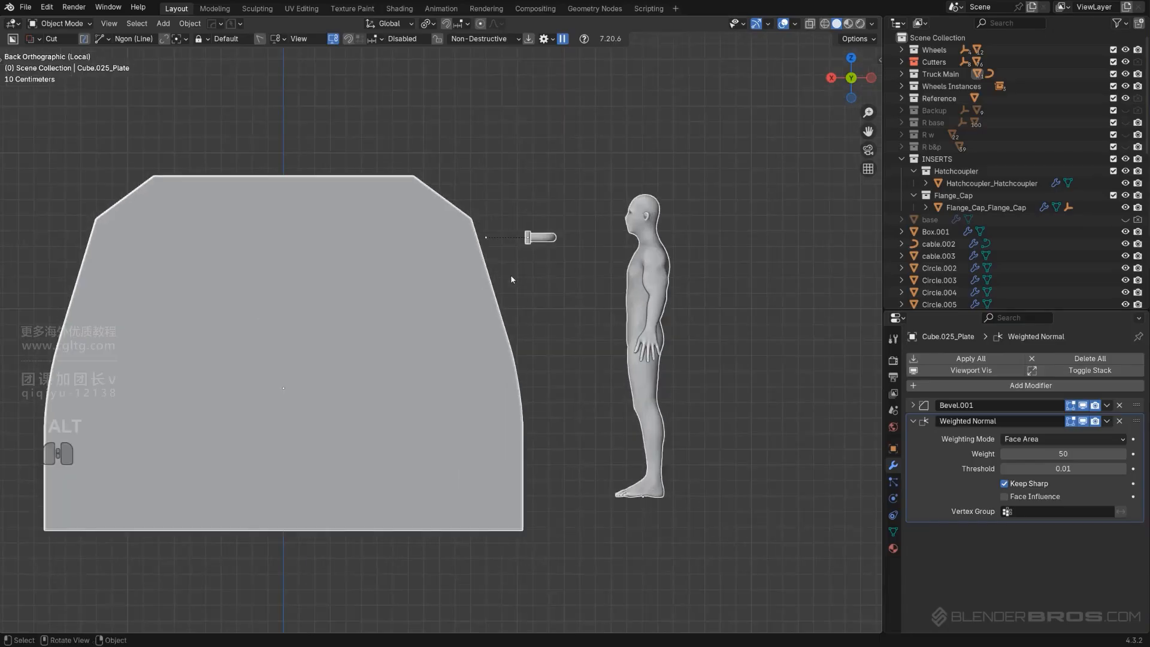
click(560, 268)
click(544, 238)
scroll(521, 269, up, 1)
shift+middle_drag(514, 281, 482, 297)
shift+middle_drag(618, 266, 513, 311)
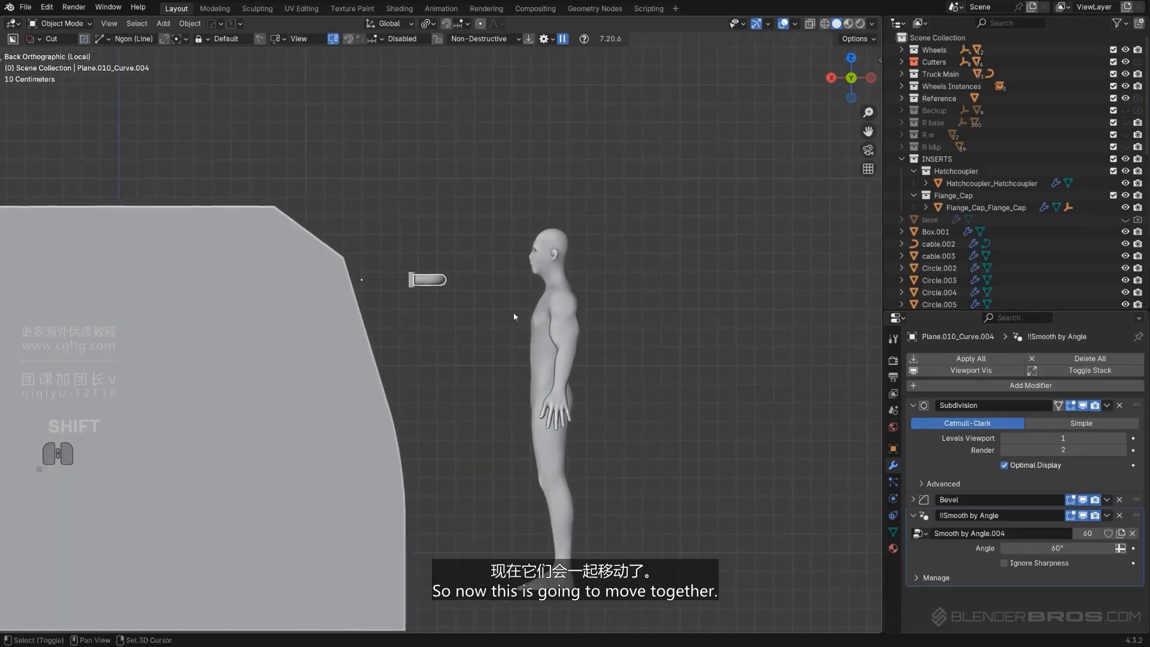
scroll(515, 315, up, 2)
scroll(509, 348, down, 1)
middle_drag(505, 361, 515, 462)
scroll(514, 462, down, 5)
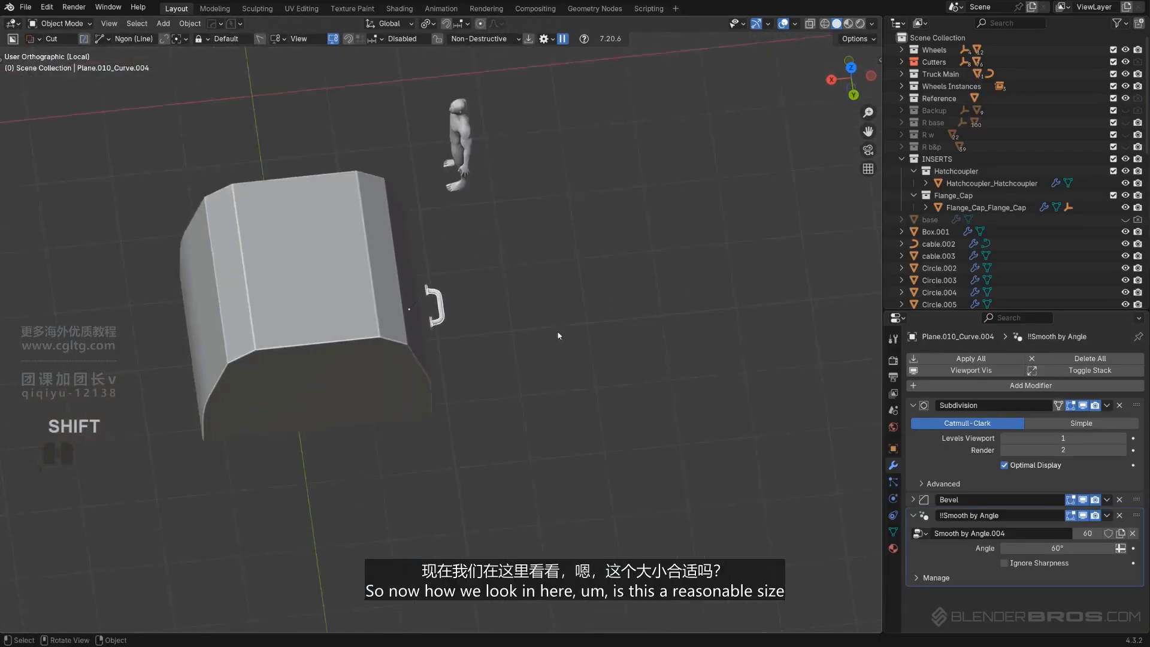
click(455, 193)
key(g)
key(y)
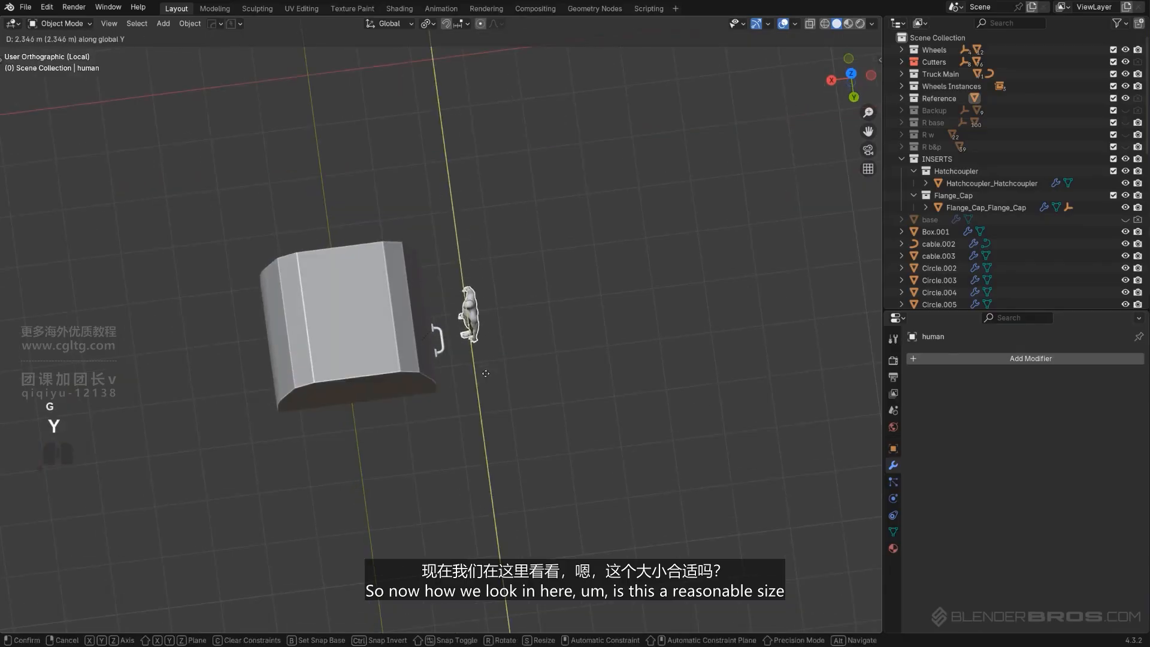
click(473, 386)
Scale the handle up slightly, by about 1.042, in the back orthographic view
scroll(474, 386, up, 4)
alt+middle_drag(531, 413, 492, 347)
scroll(479, 337, up, 1)
click(442, 217)
key(s)
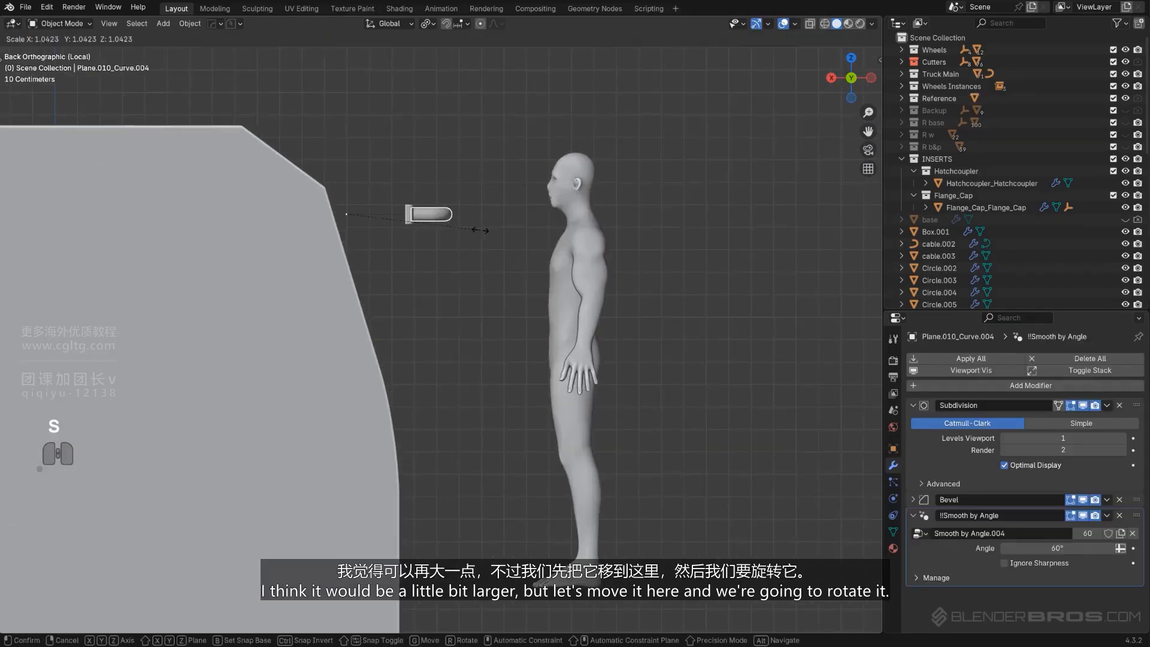
click(476, 232)
Move the handle onto the panel's slanted edge and rotate it about 12° to sit against it
key(g)
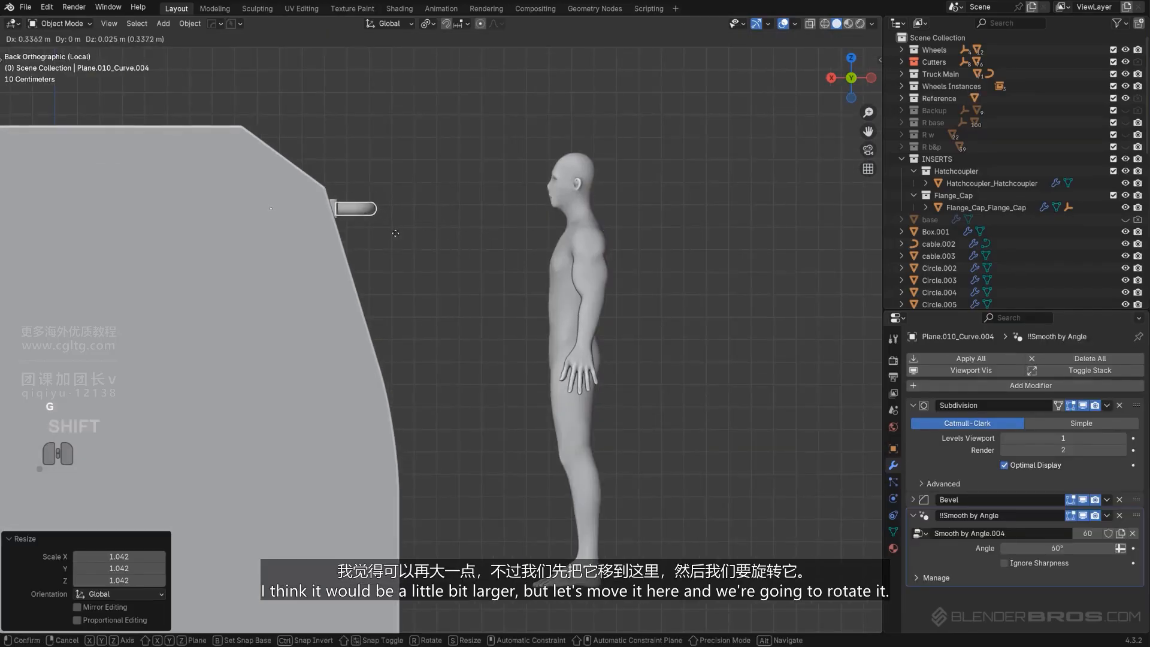
click(396, 233)
scroll(419, 222, up, 1)
key(r)
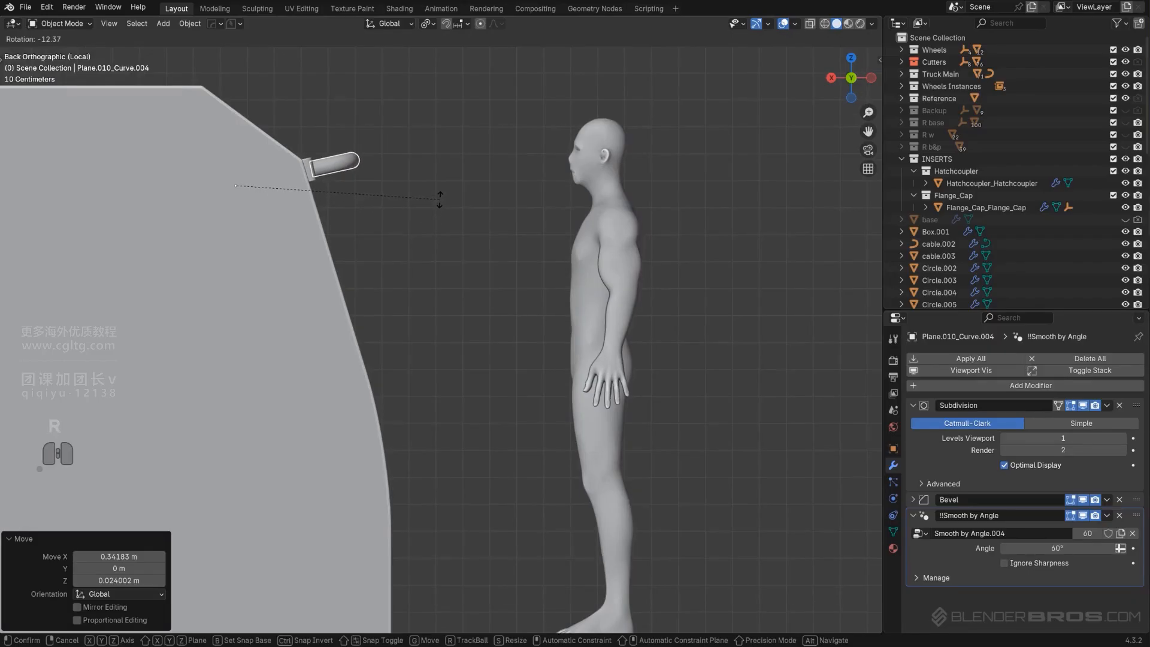
click(439, 200)
Rotate the handle a further -3.22° and nudge it flush with the panel edge
scroll(408, 196, up, 3)
shift+middle_drag(387, 163, 420, 233)
click(418, 232)
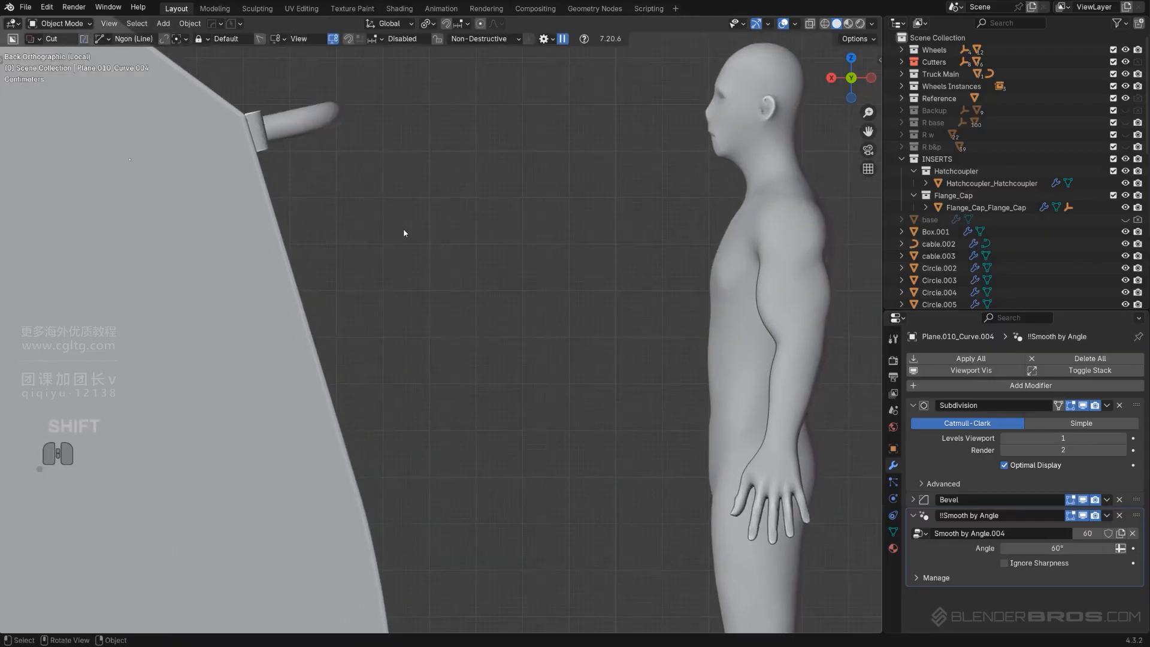
scroll(396, 229, down, 2)
click(363, 182)
key(r)
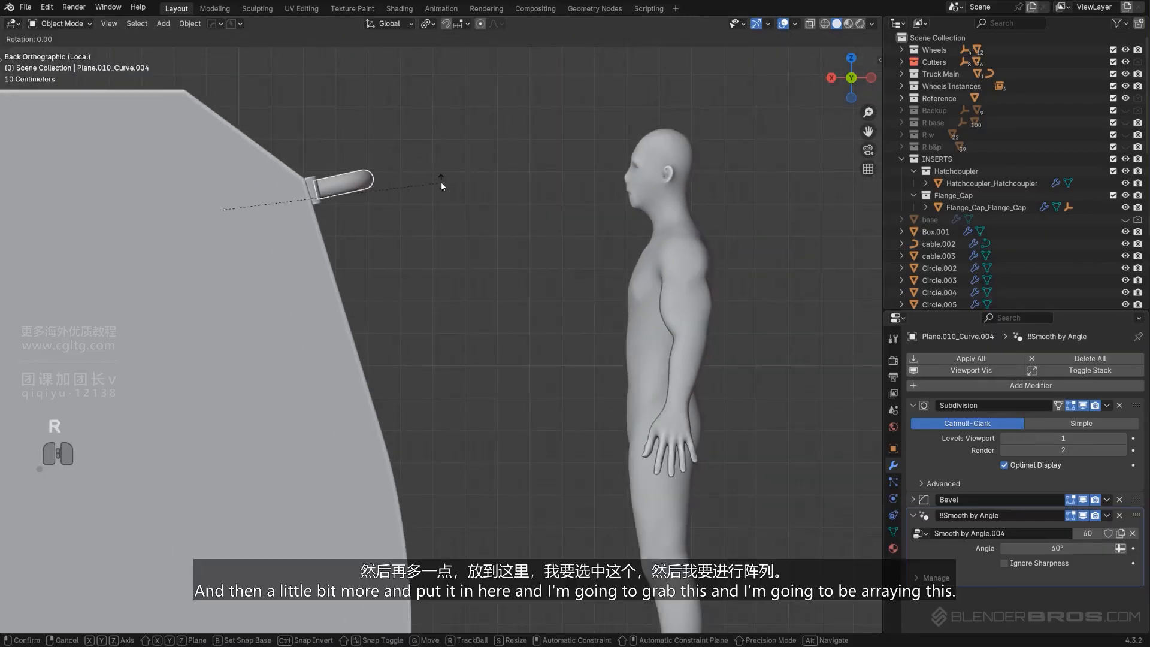
click(441, 174)
key(g)
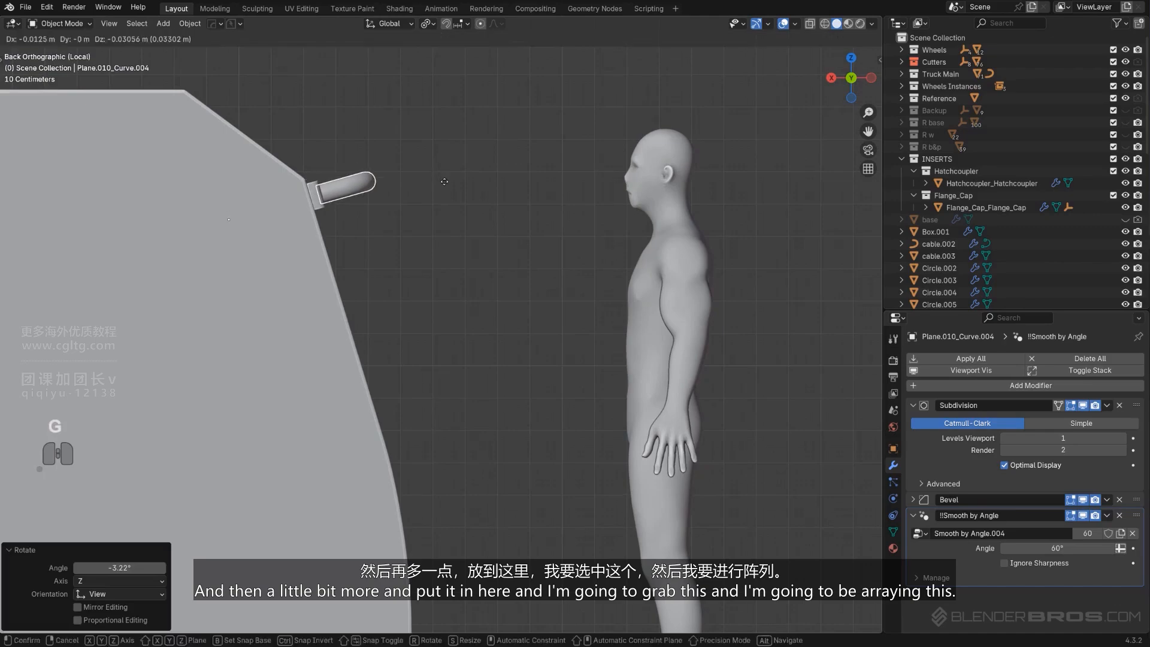
click(444, 182)
Duplicate the handle with its mounting plates about 0.47 m lower along the panel
shift+click(323, 206)
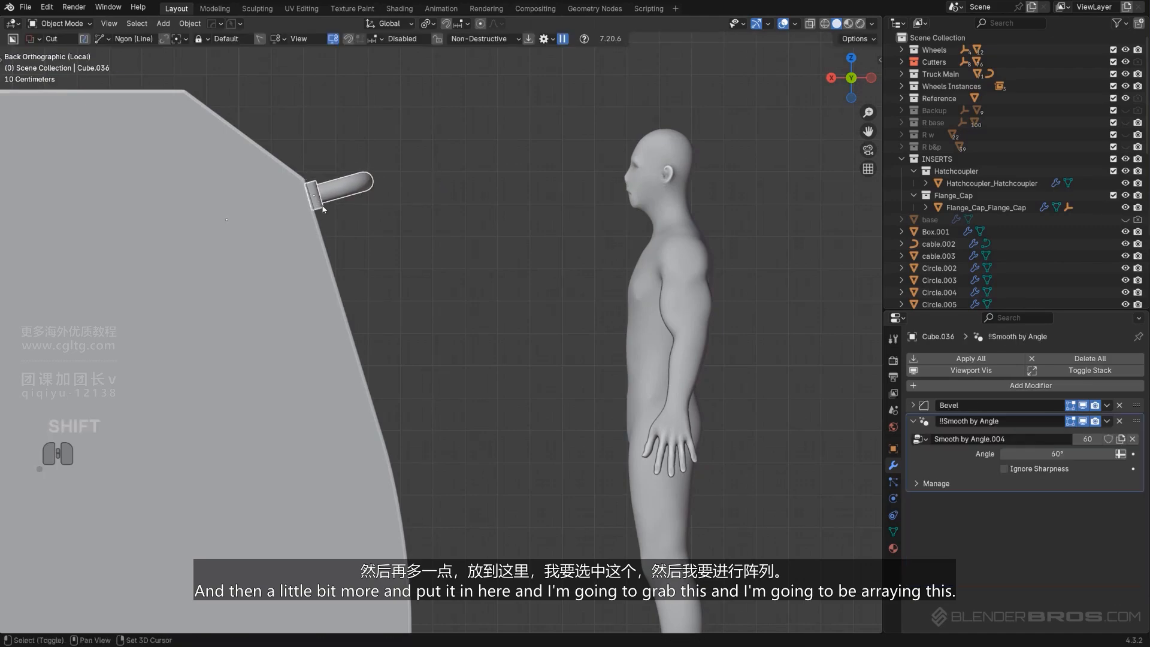
key(shift+d)
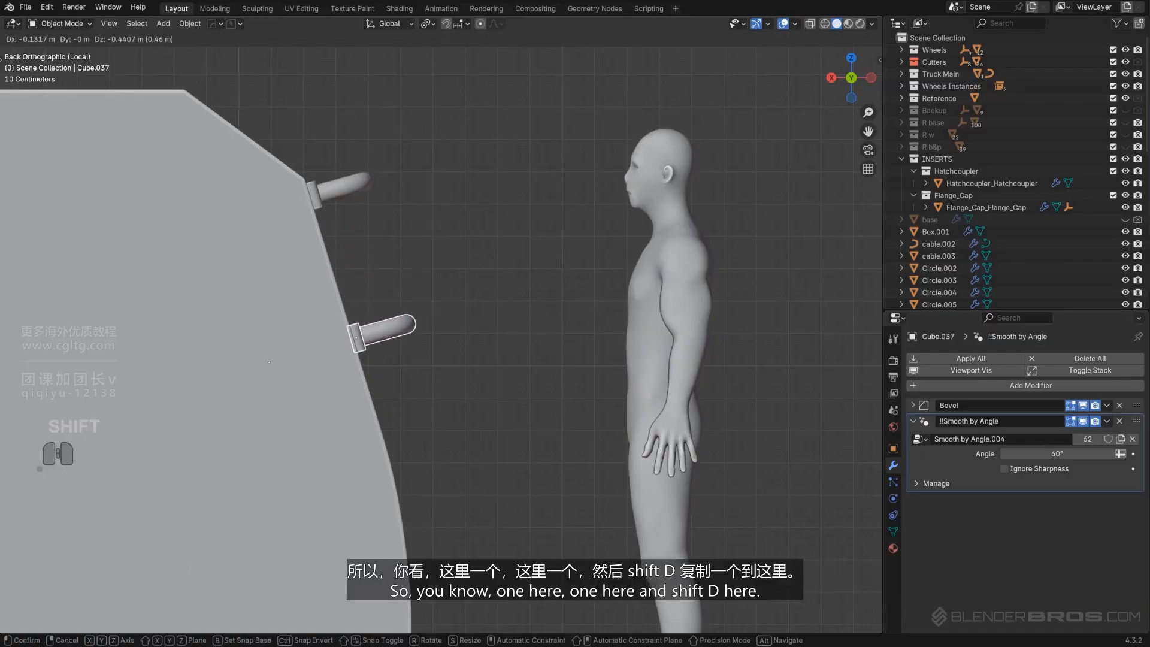
click(455, 61)
Duplicate the handle set again about 0.41 m lower and rotate the copy 1.76° to fit the panel
scroll(461, 205, down, 3)
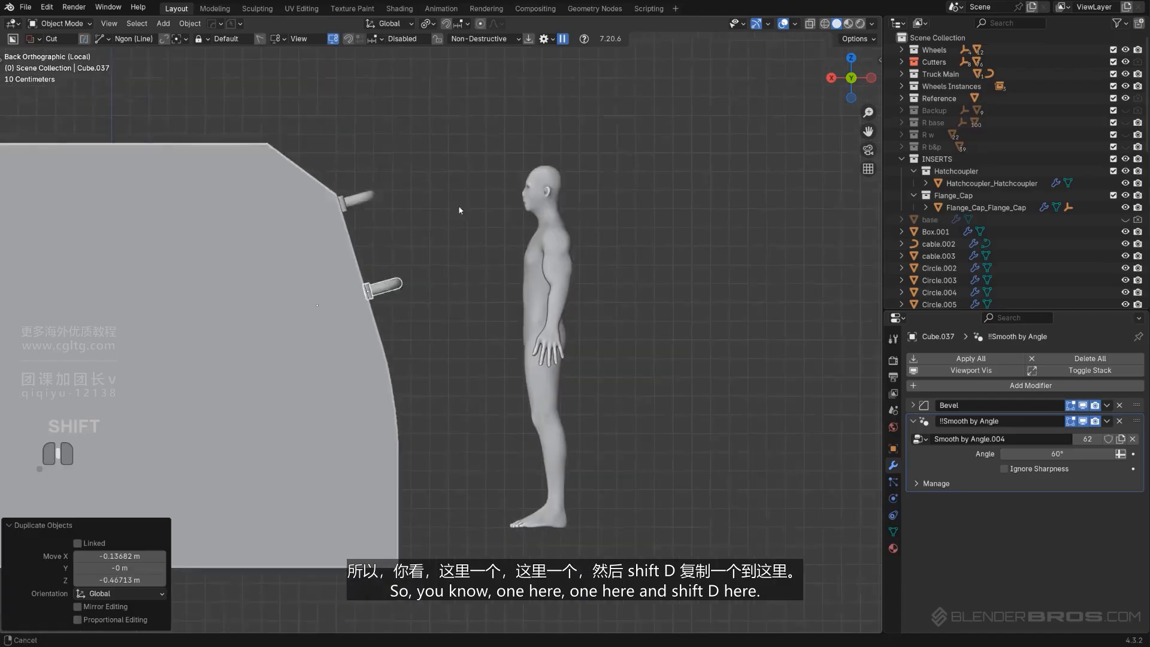
key(shift+d)
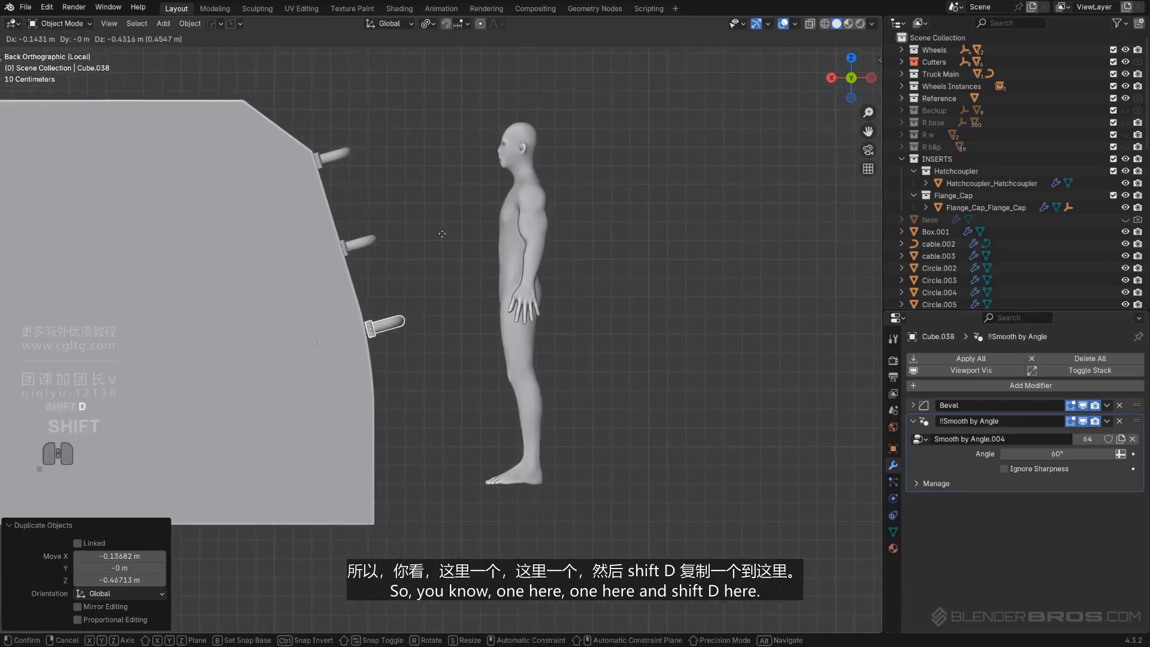
click(405, 228)
scroll(405, 228, up, 2)
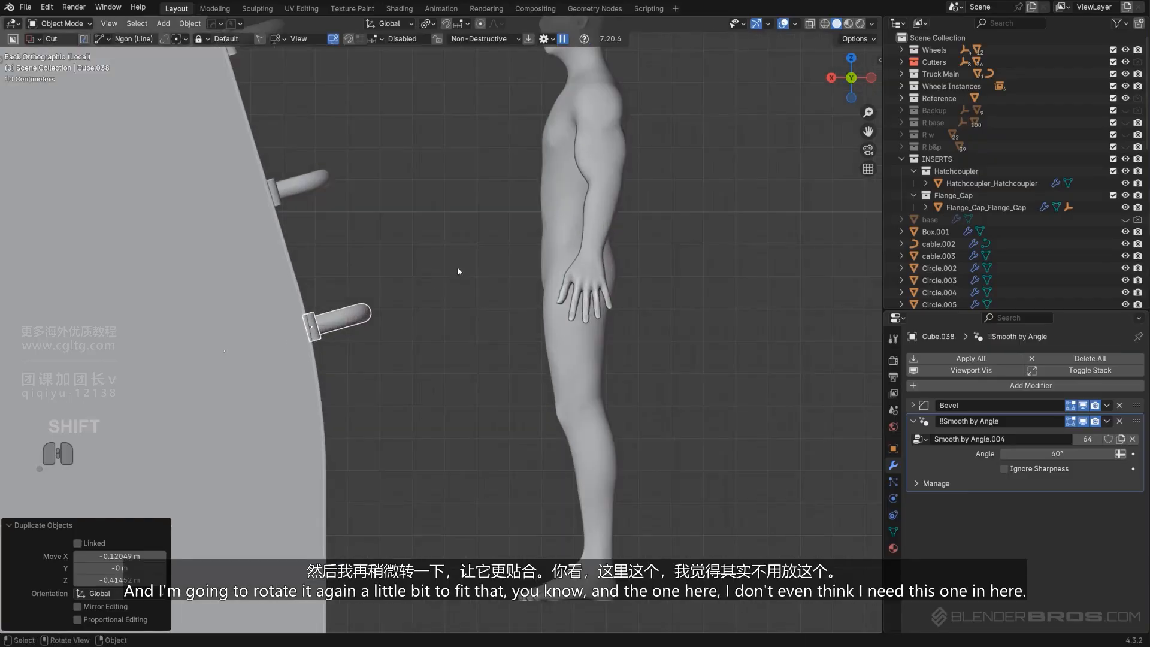
key(r)
click(462, 270)
scroll(434, 307, down, 2)
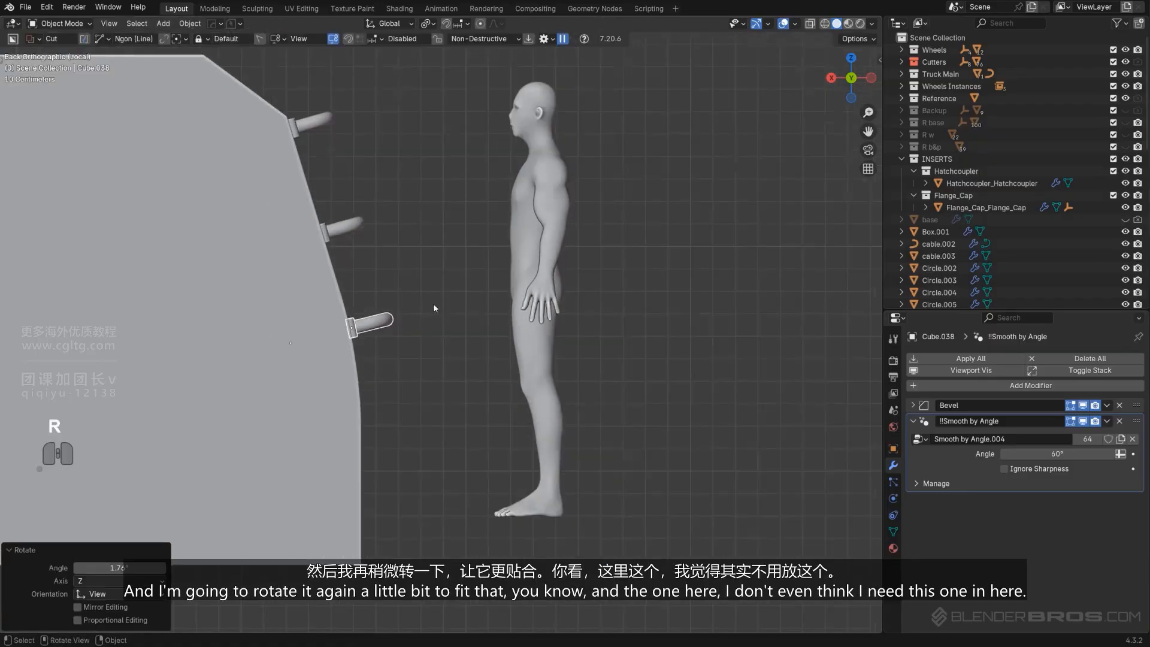
key(shift+d)
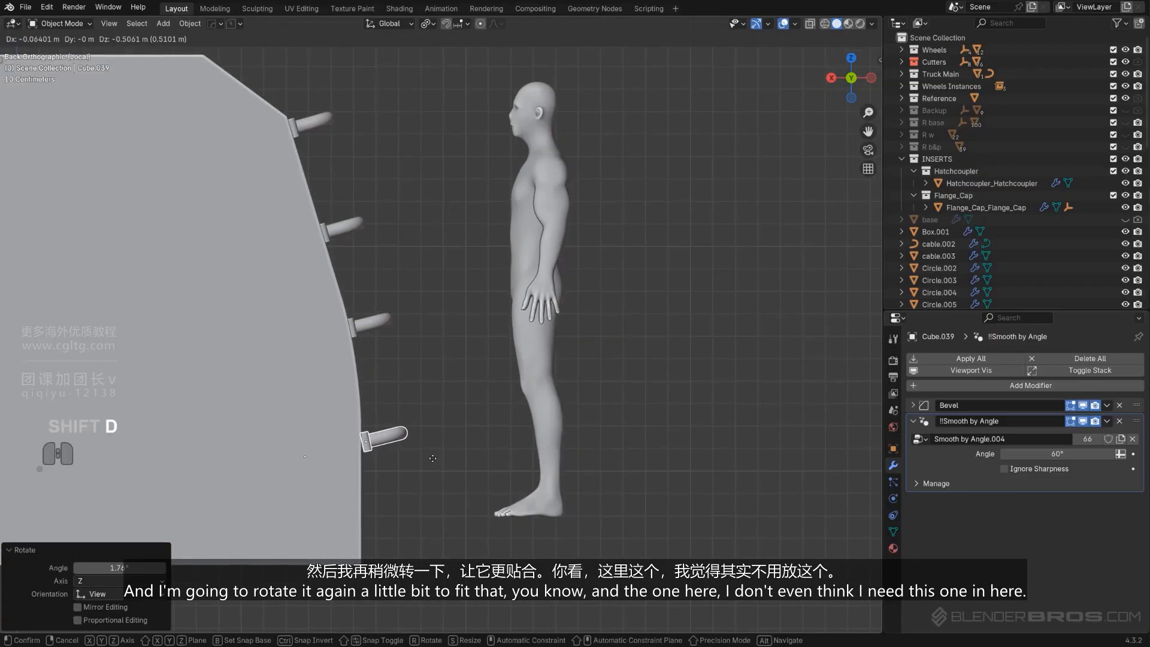
click(433, 457)
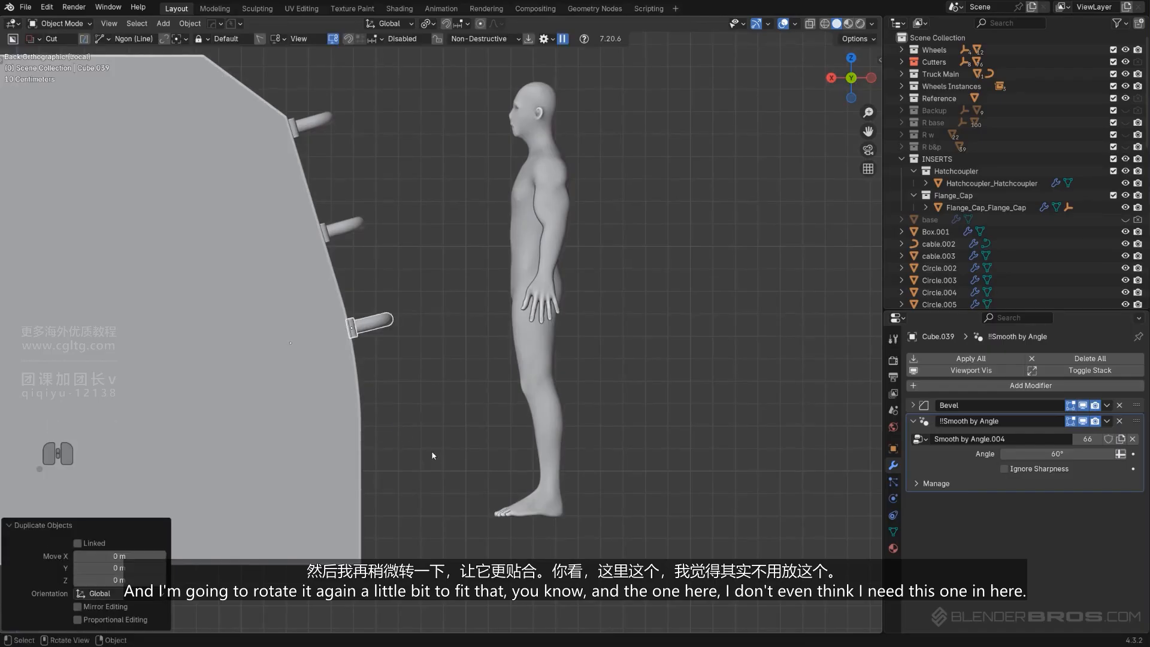
key(x)
click(419, 369)
Inspect the three handles on the cab side in perspective, outside local view
scroll(414, 311, down, 2)
scroll(389, 234, up, 3)
shift+middle_drag(367, 180, 404, 326)
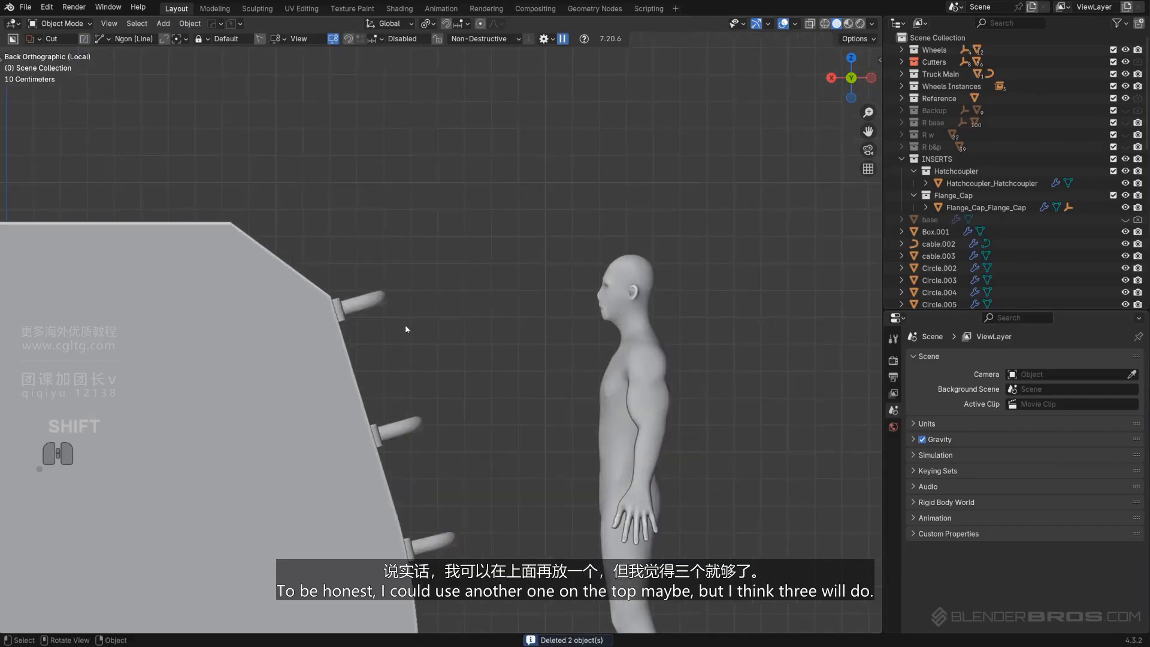
click(342, 314)
middle_drag(404, 271, 480, 382)
key(KP_5)
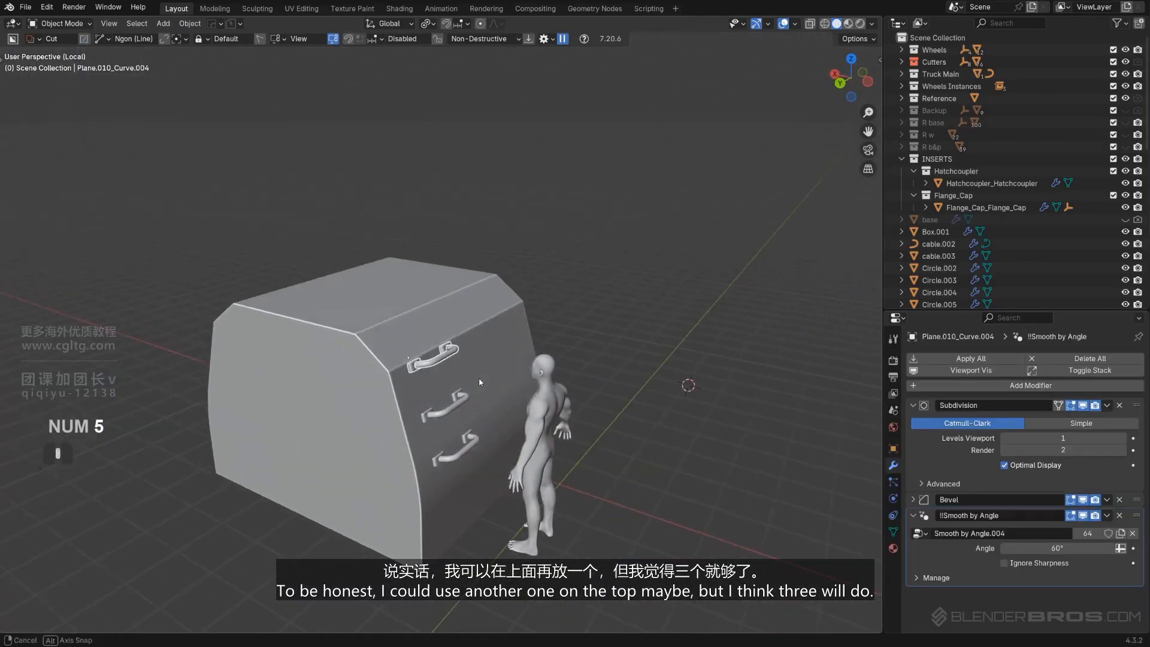
key(KP_Divide)
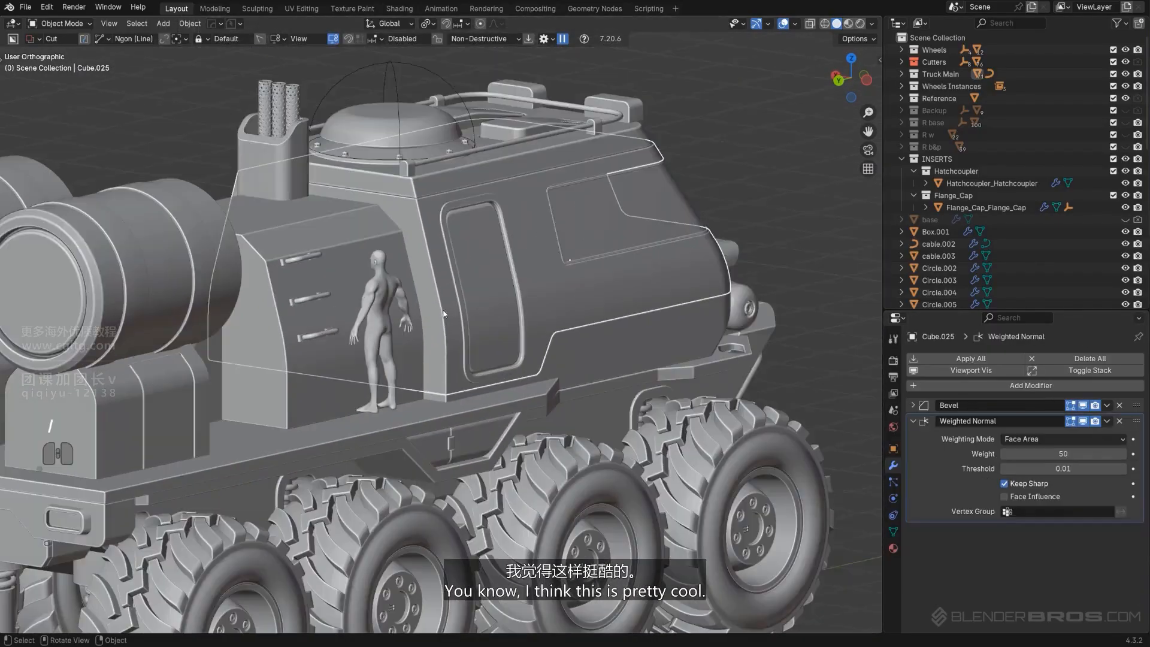
middle_drag(444, 313, 451, 325)
scroll(400, 321, up, 5)
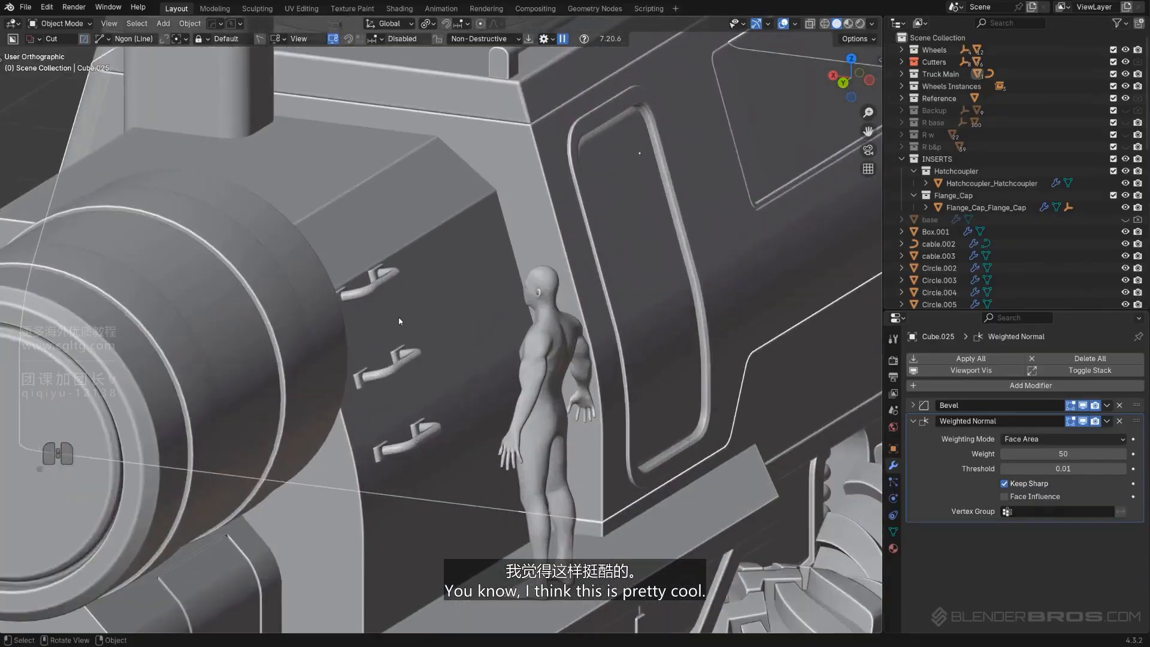
scroll(399, 321, up, 2)
Isolate the panel and handles in local view and reposition the top and middle handles along the panel's edge
click(348, 252)
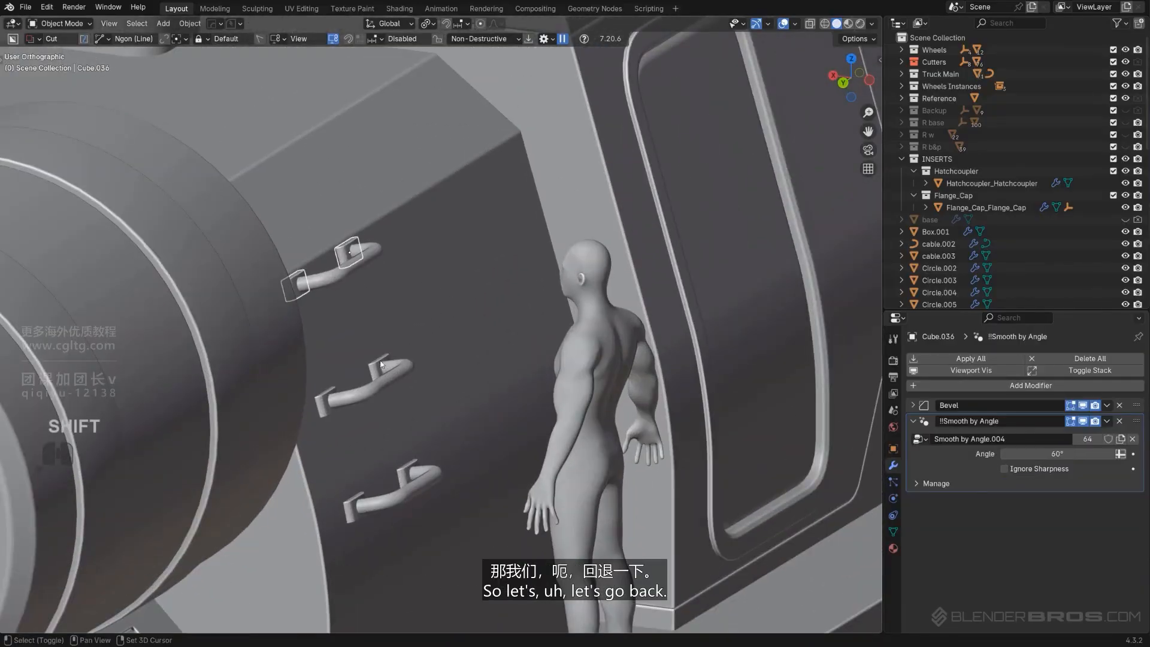
shift+click(397, 377)
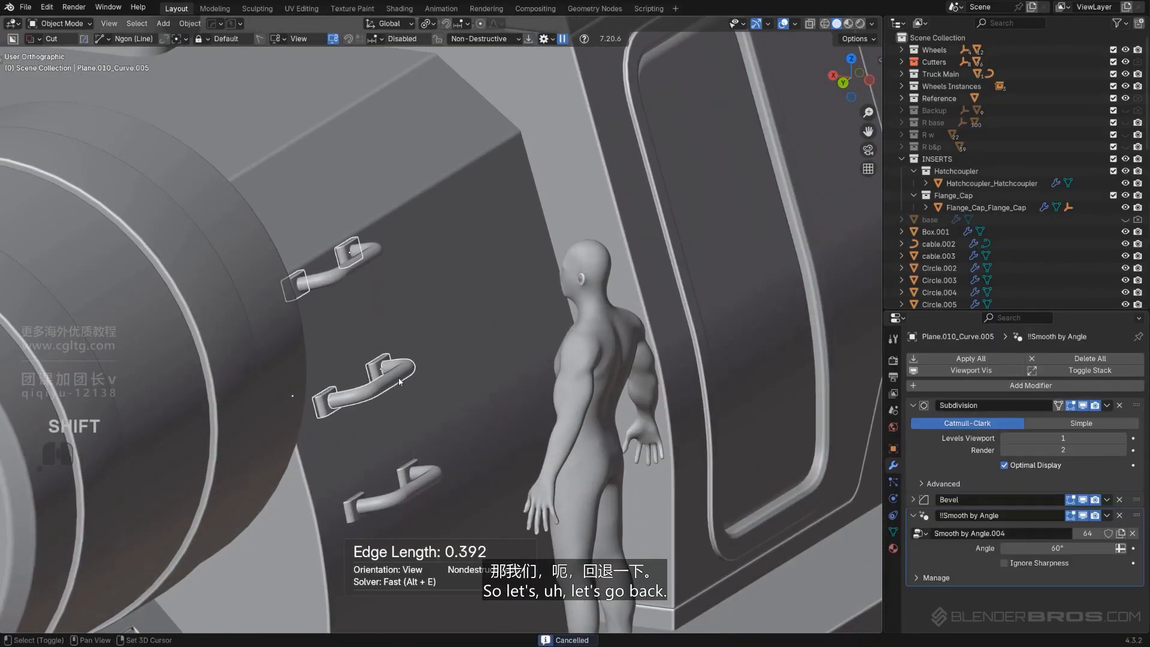
shift+click(400, 467)
key(ctrl+z)
shift+click(404, 471)
shift+click(444, 430)
key(slash)
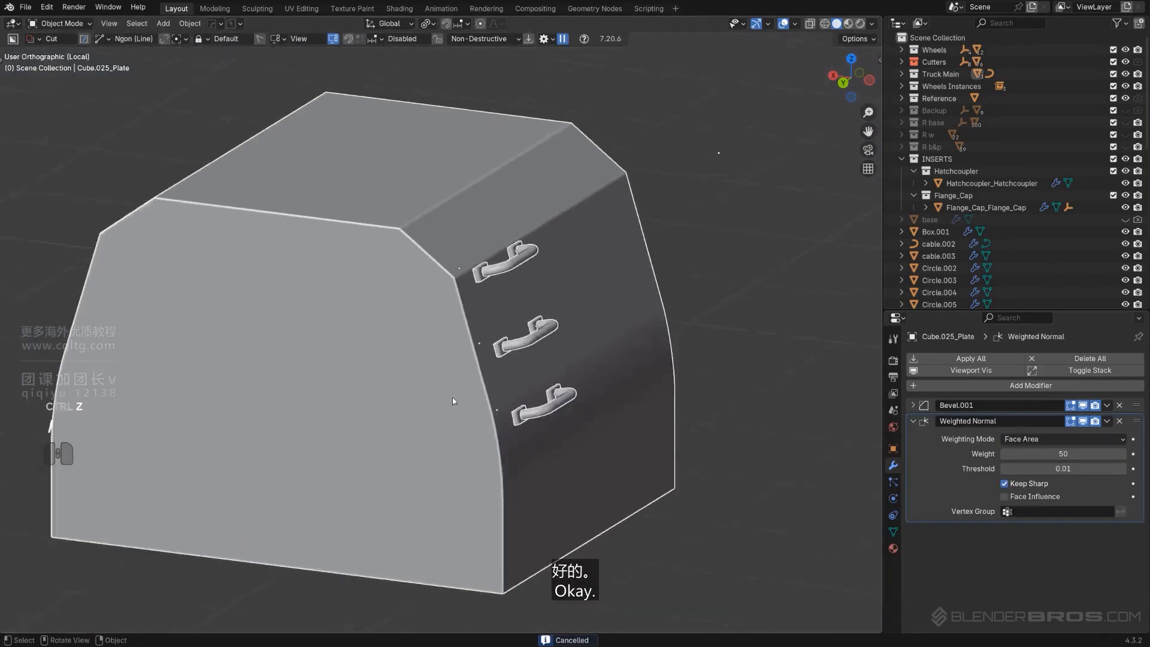
scroll(452, 397, down, 1)
alt+middle_drag(452, 397, 473, 317)
scroll(599, 299, up, 3)
shift+middle_drag(657, 288, 348, 378)
scroll(323, 303, up, 2)
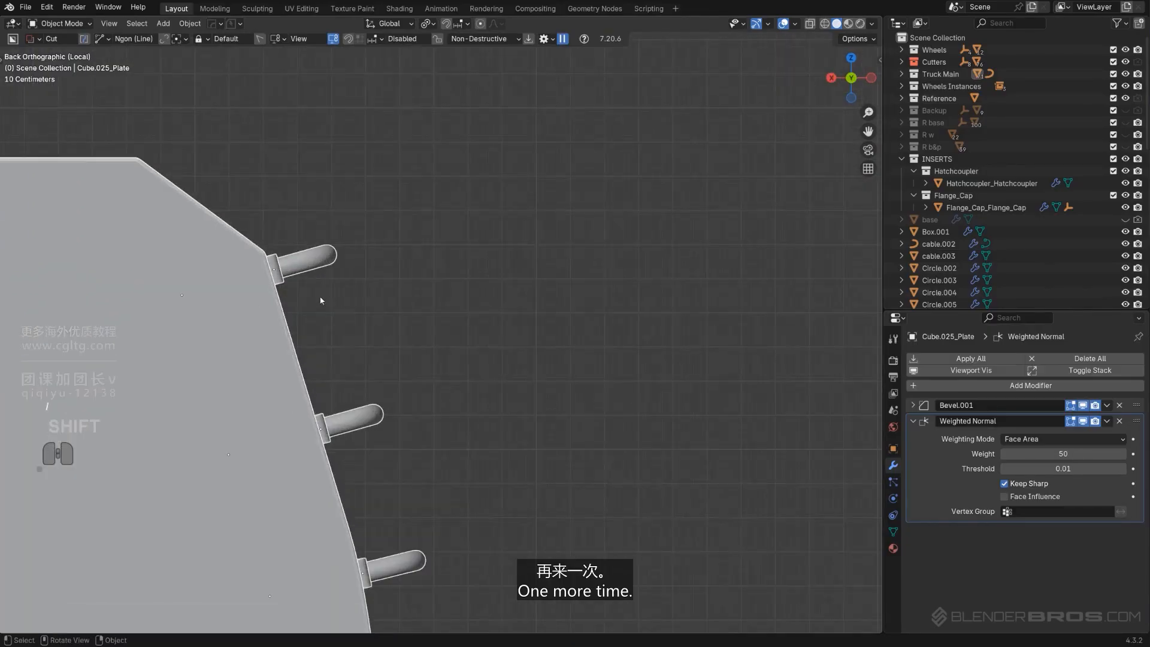
click(300, 257)
key(g)
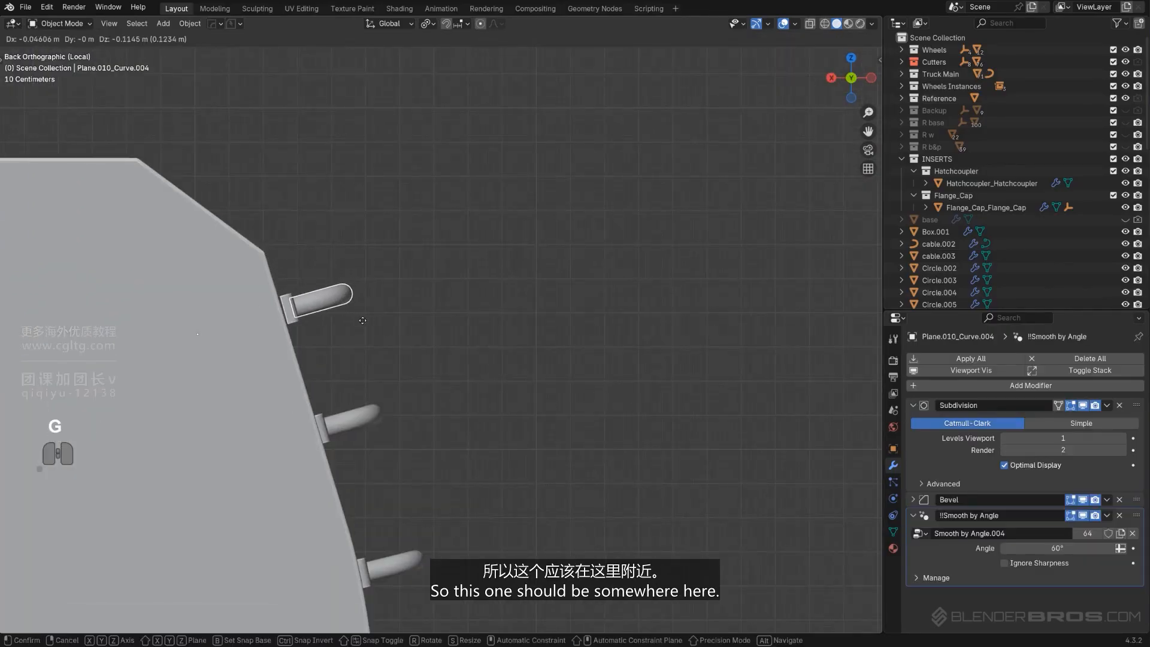
click(356, 320)
drag(362, 423, 378, 455)
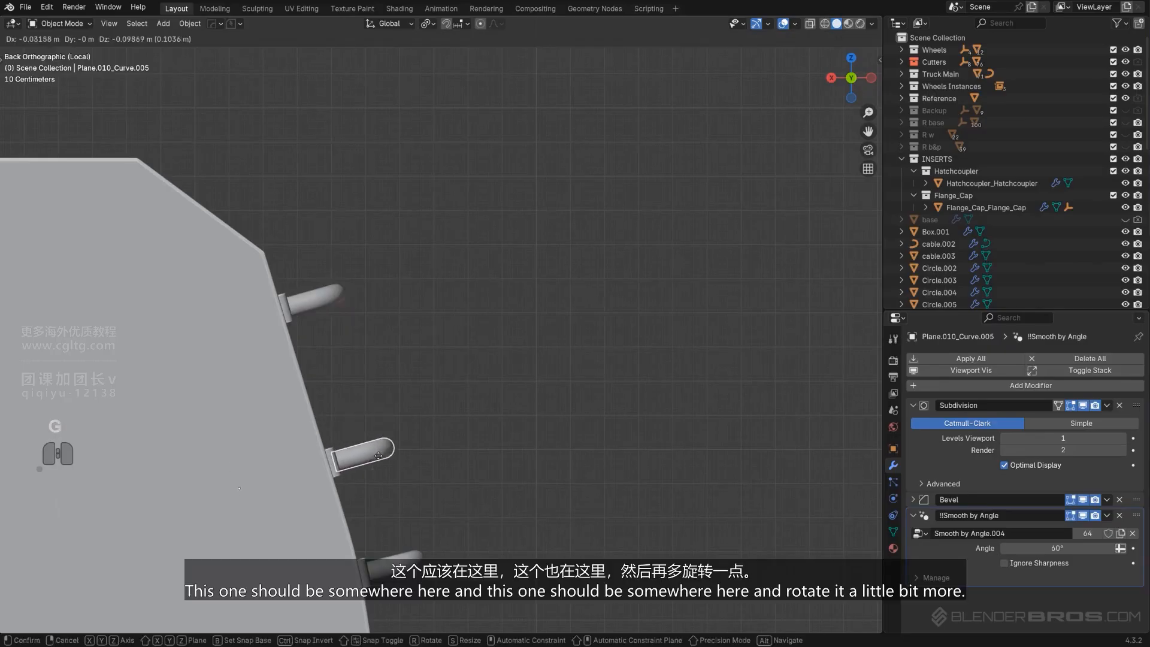
click(373, 445)
Move the bottom handle and rotate it slightly so it sits against the panel
scroll(451, 520, down, 2)
click(425, 501)
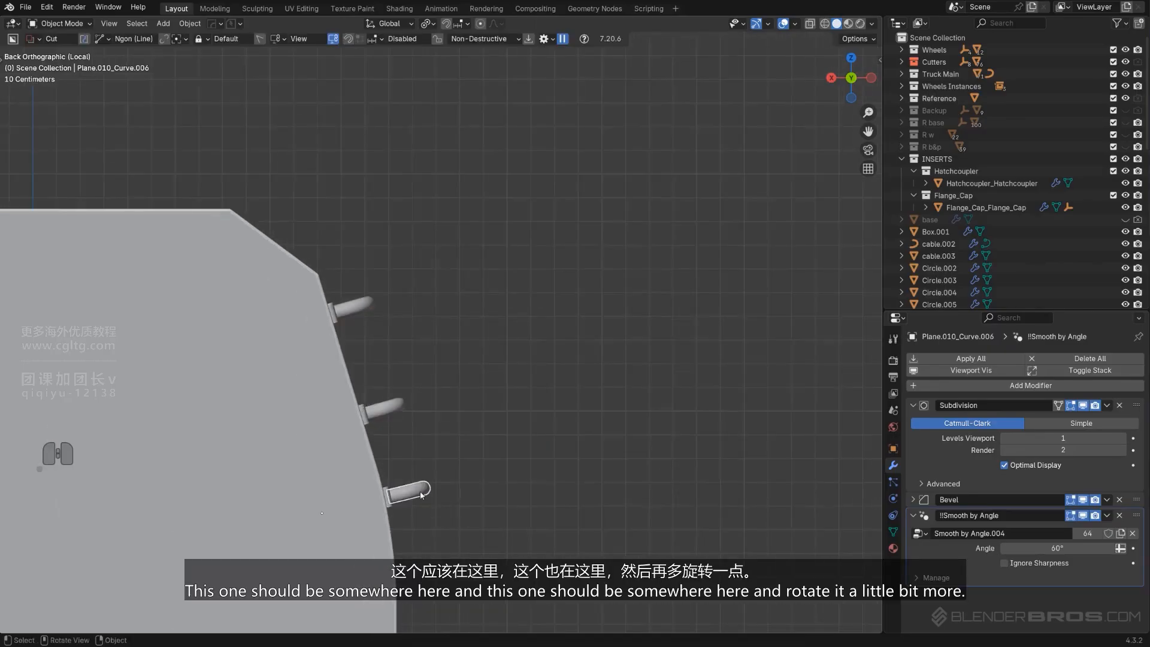
key(g)
click(427, 530)
key(r)
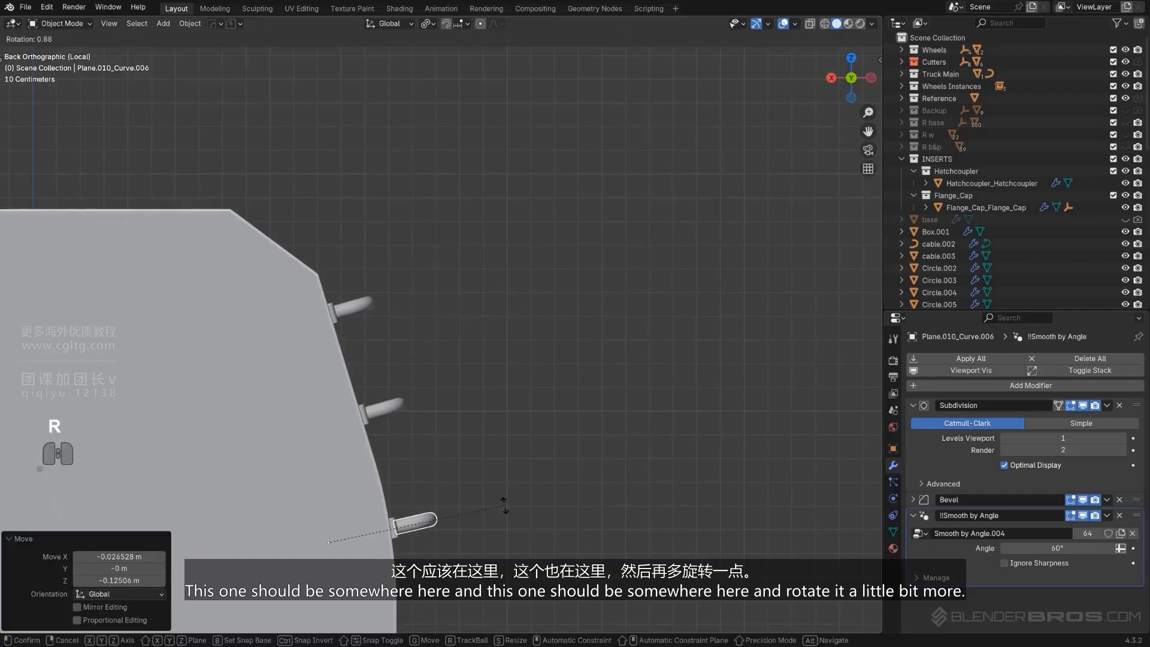
click(499, 515)
Duplicate a handle set up onto the panel's upper slope
scroll(438, 324, up, 2)
click(328, 291)
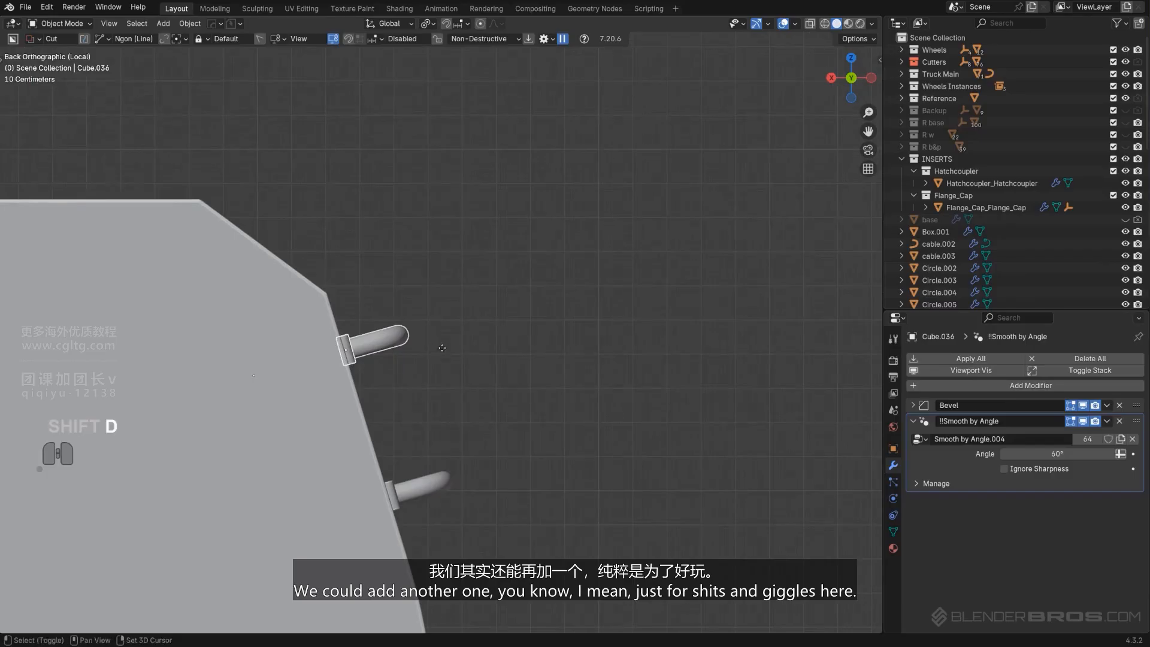
key(shift+d)
click(352, 218)
key(r)
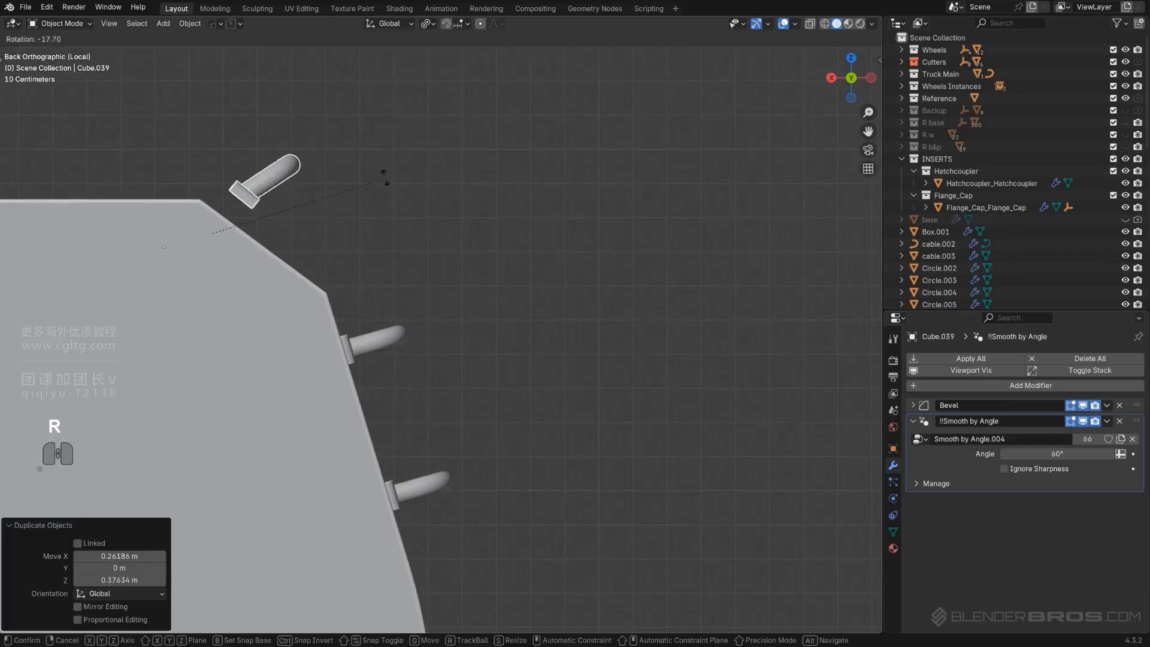
right_click(369, 158)
Rotate the duplicated top handle to match the panel's upper slope and move it onto the slope edge
click(292, 212)
key(r)
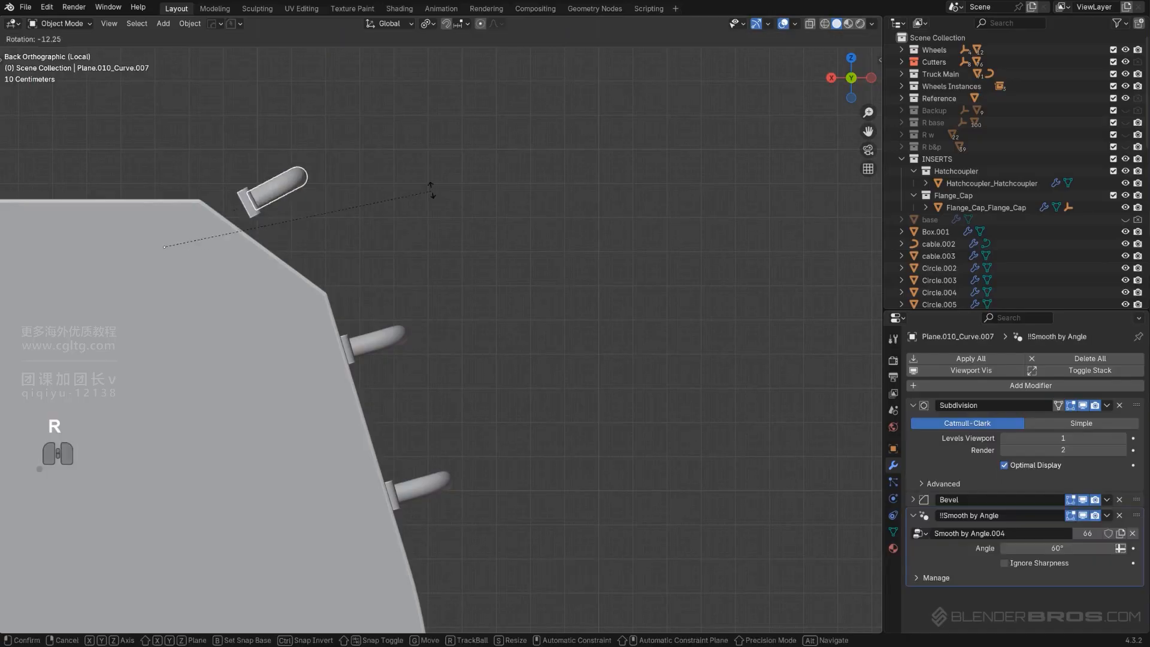
click(340, 89)
key(g)
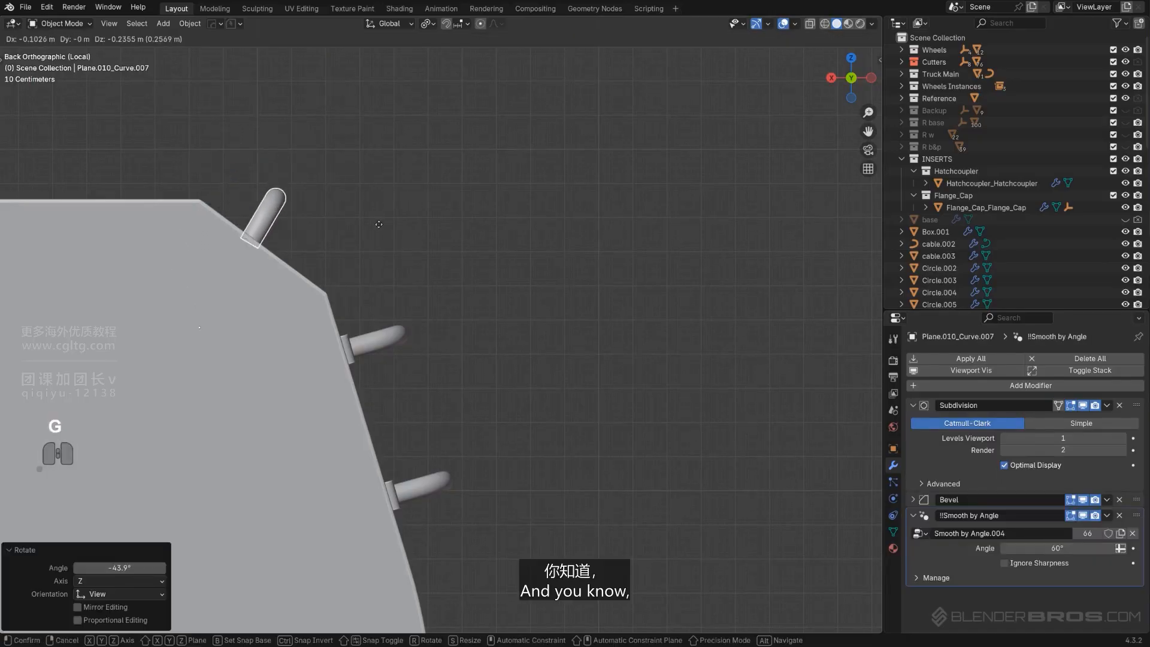
click(360, 194)
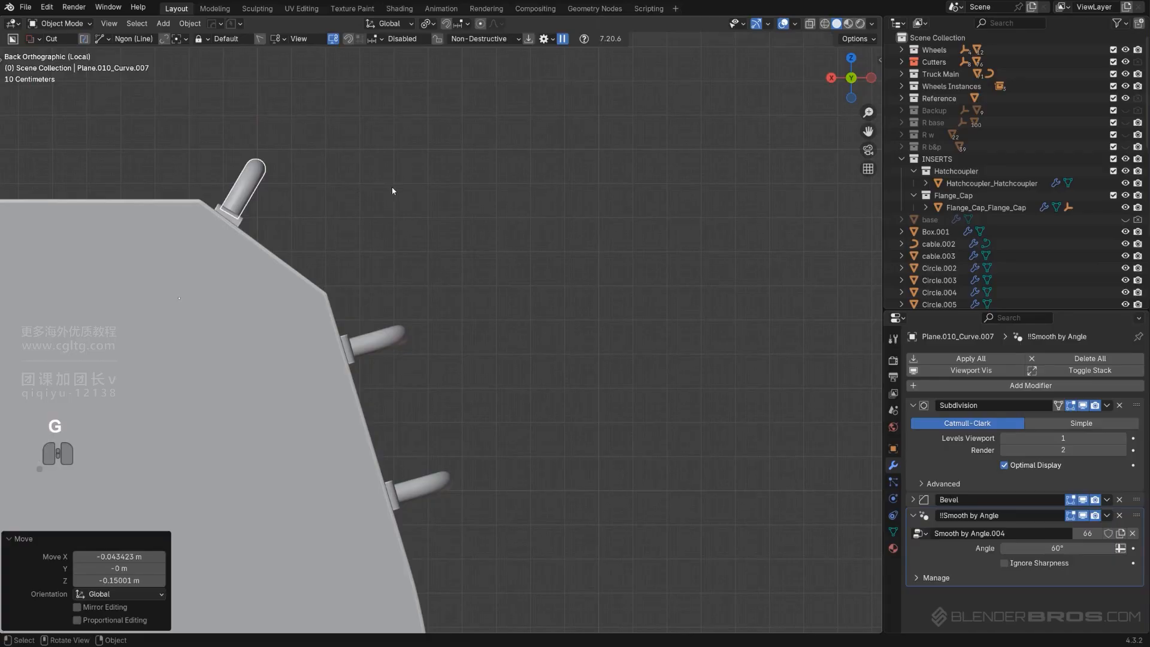
Rotate the top handle a further 5.85° so it sits square on the slope
key(r)
click(427, 203)
scroll(442, 234, down, 5)
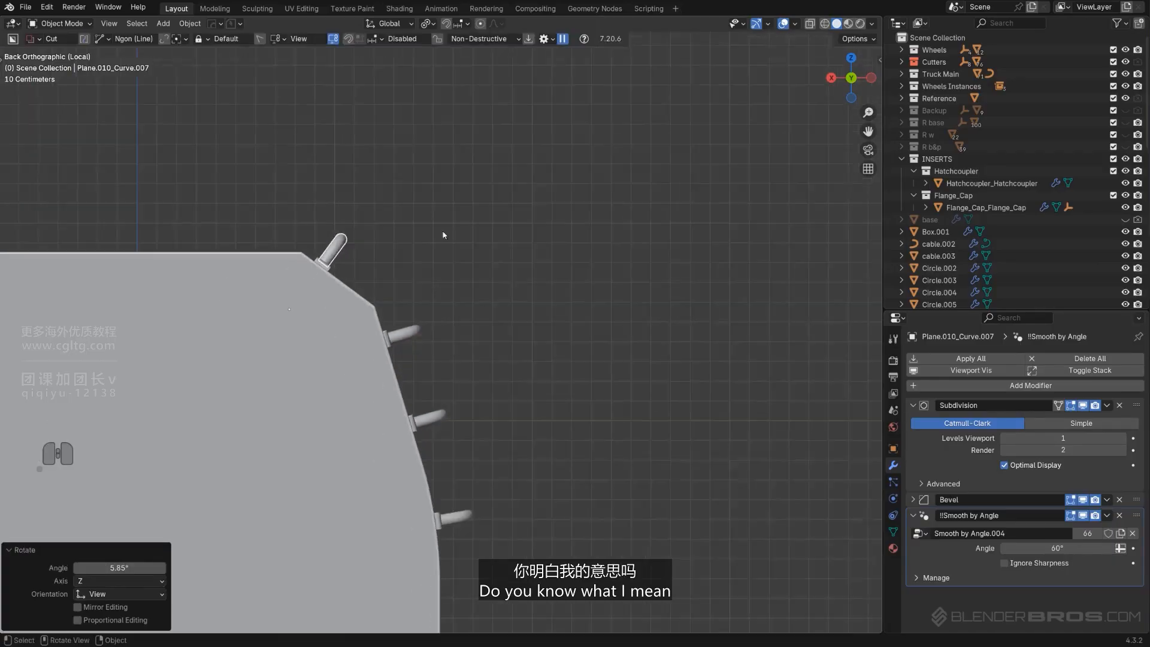
Nudge the top handle down along the slope edge so its plate touches the panel
middle_drag(506, 287, 373, 352)
scroll(384, 341, down, 2)
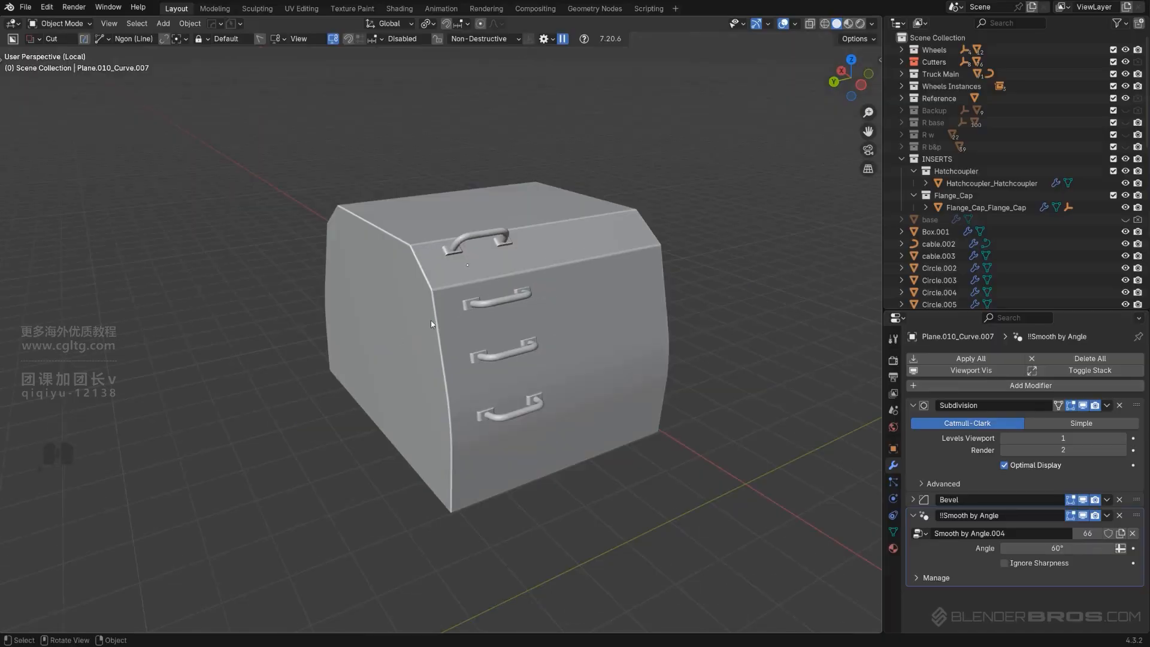
scroll(434, 324, up, 3)
alt+middle_drag(434, 324, 365, 316)
key(KP_5)
alt+middle_drag(494, 333, 583, 325)
alt+scroll(583, 326, down, 1)
scroll(424, 293, up, 2)
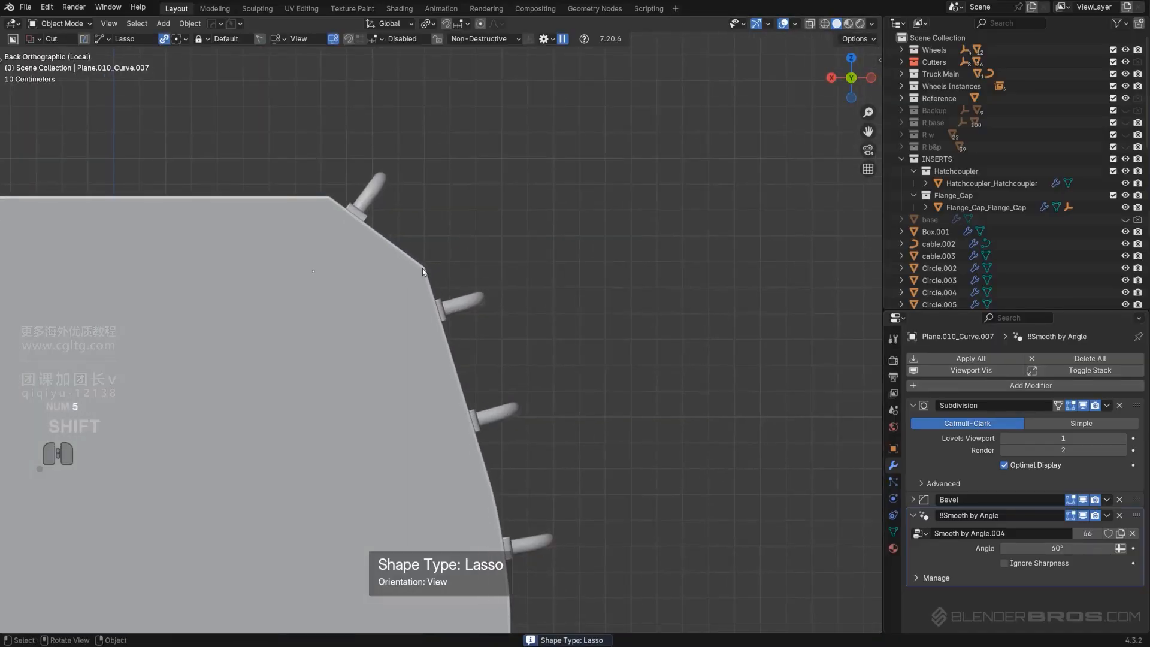
click(363, 215)
key(g)
right_click(380, 223)
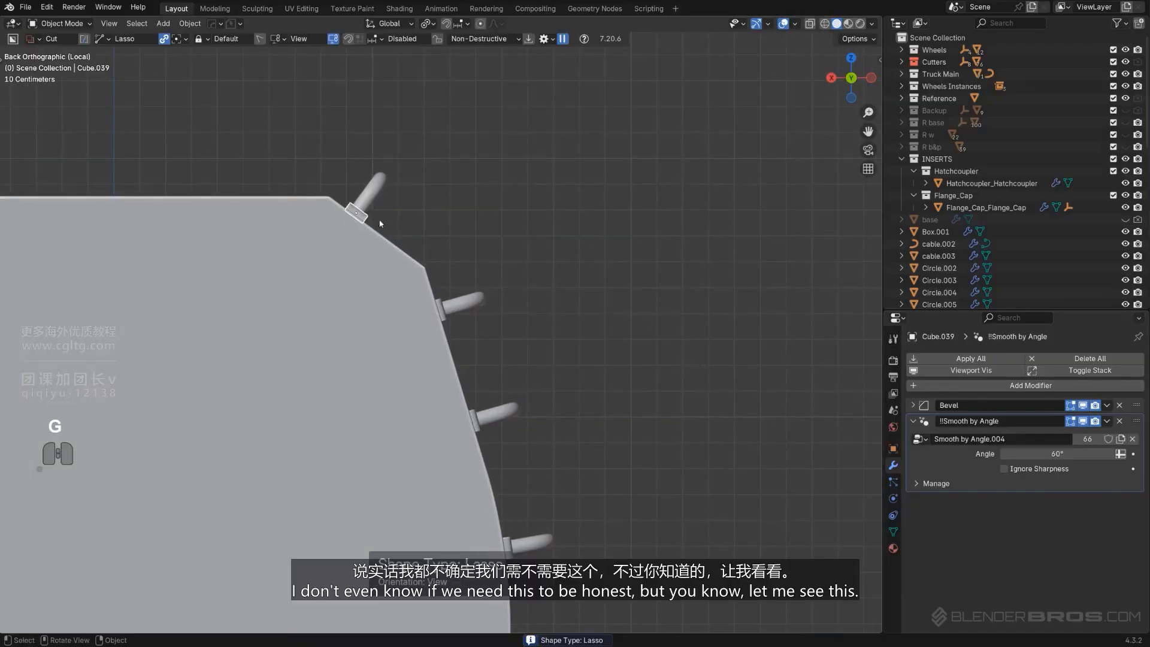
click(375, 202)
key(g)
click(408, 212)
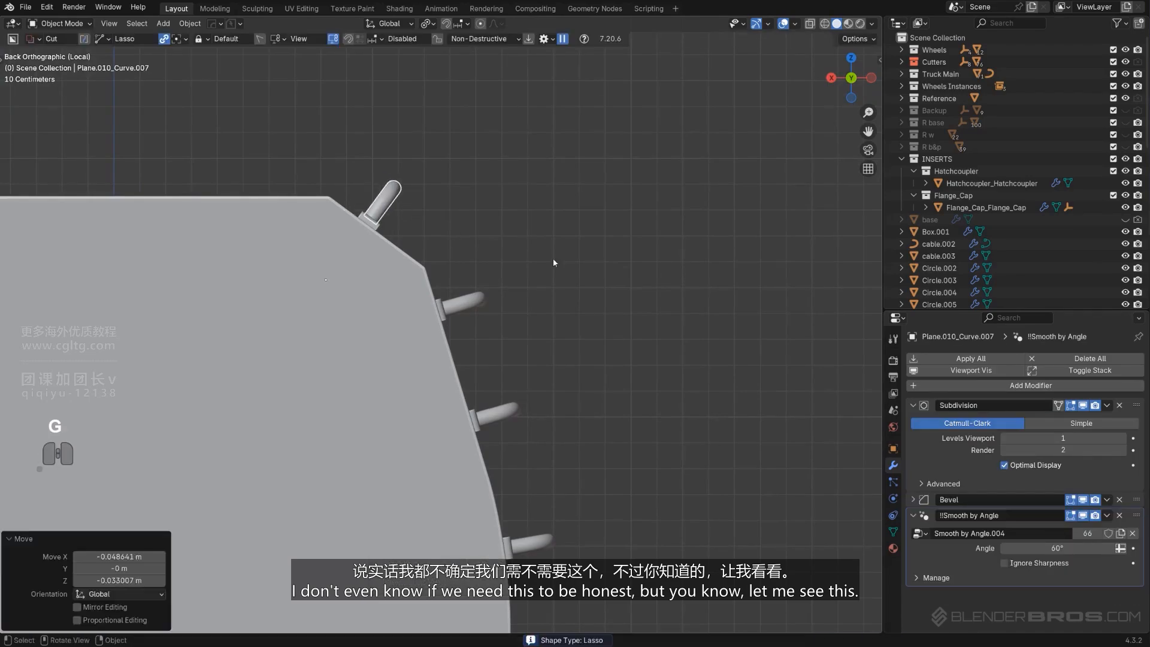
Exit local view and inspect the handles and the rest of the cab side in perspective
scroll(555, 257, down, 4)
middle_drag(589, 296, 342, 407)
key(KP_5)
key(KP_Divide)
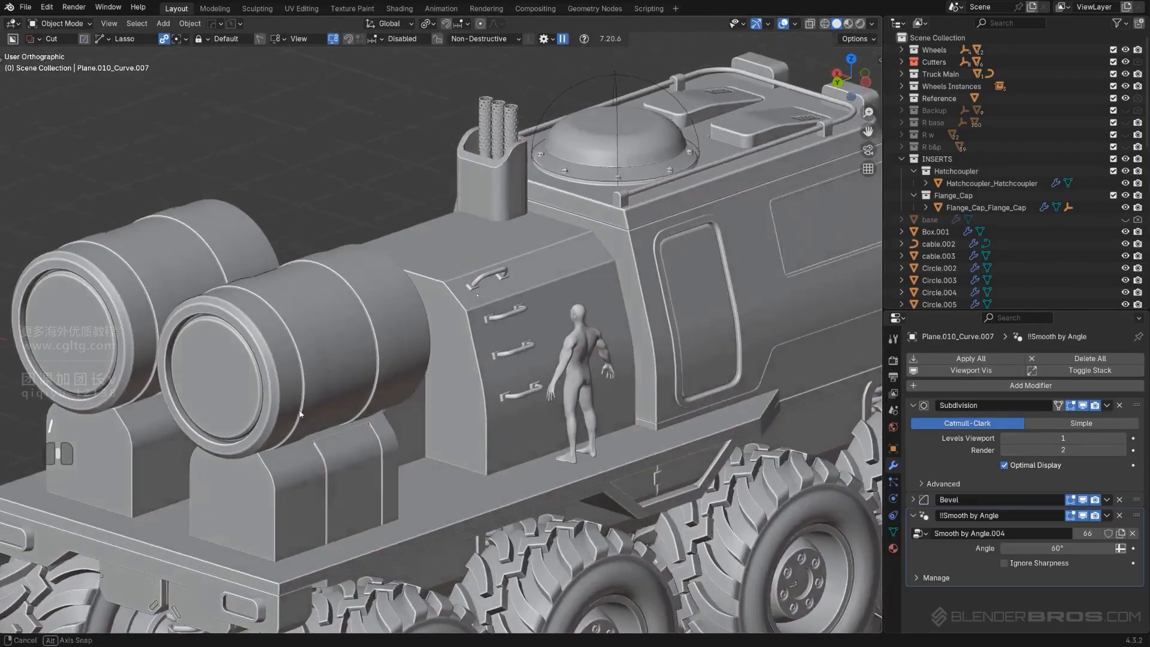
key(KP_5)
scroll(514, 337, up, 4)
shift+middle_drag(514, 337, 373, 383)
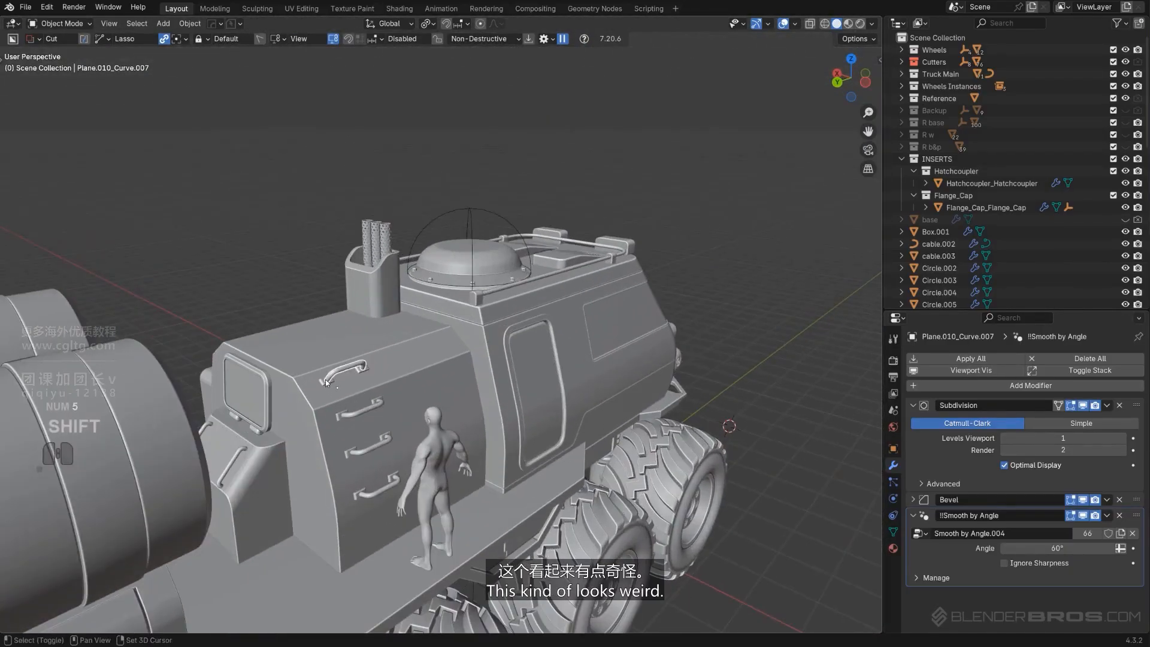
key(x)
scroll(324, 382, down, 5)
middle_drag(325, 382, 465, 389)
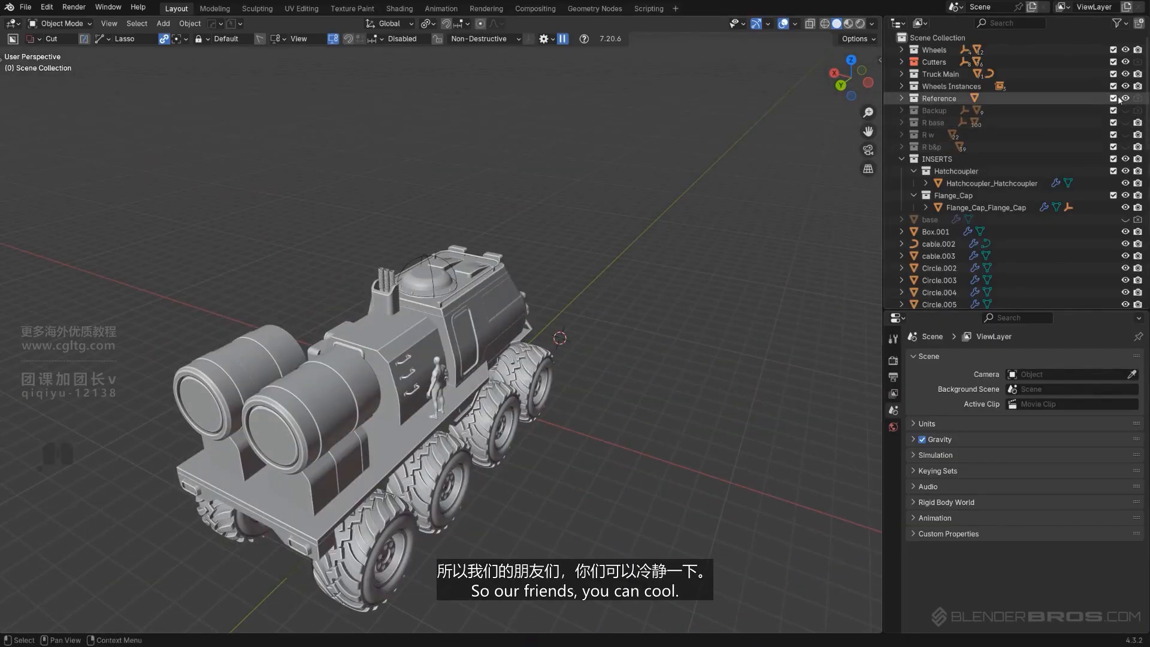
scroll(500, 360, up, 4)
middle_drag(500, 360, 447, 310)
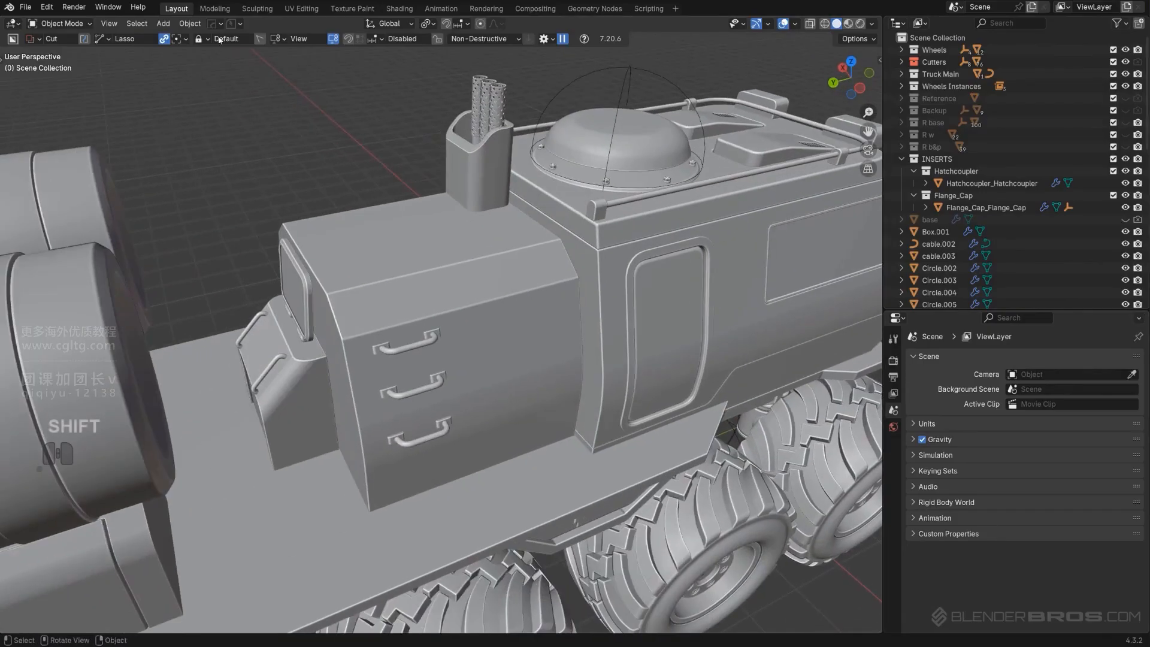
middle_drag(300, 371, 398, 312)
scroll(396, 259, up, 2)
shift+middle_drag(399, 312, 463, 335)
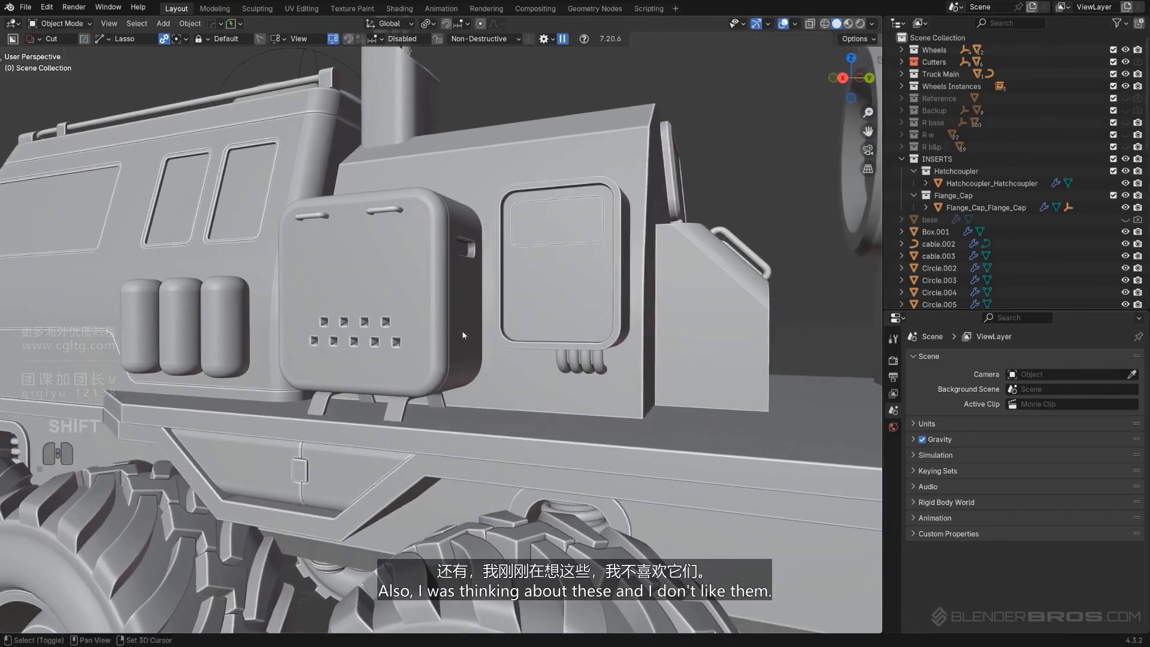
Delete the bracket feet under the box on the cab side
shift+click(396, 412)
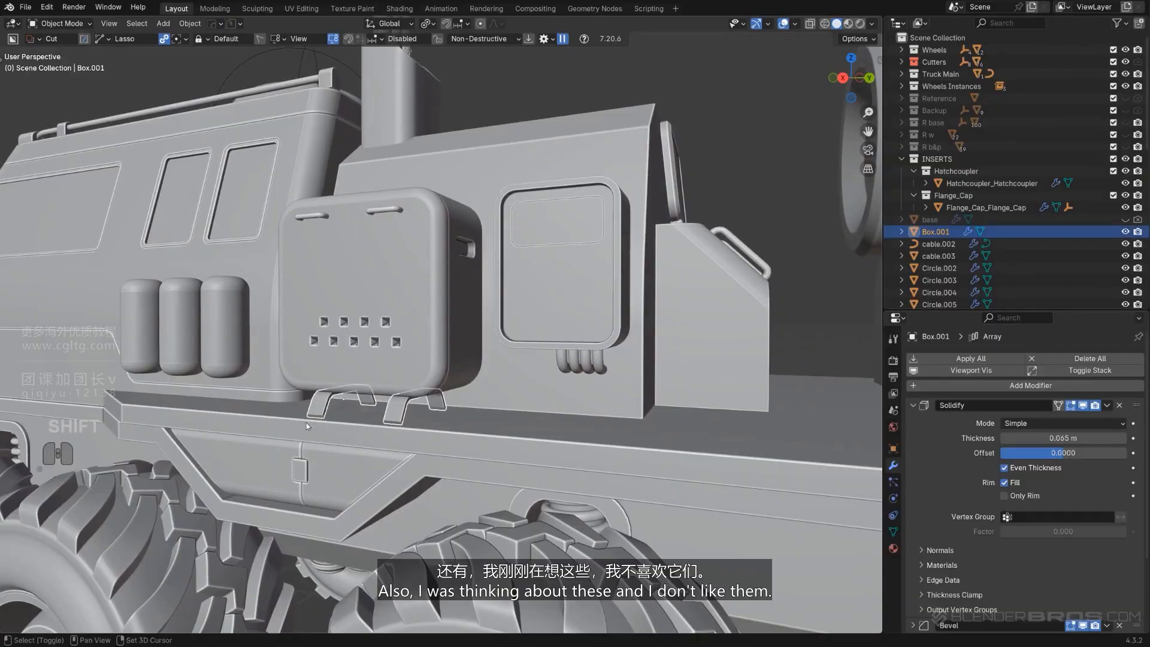
key(x)
click(408, 397)
middle_drag(408, 397, 344, 328)
scroll(335, 336, up, 2)
shift+middle_drag(344, 329, 416, 360)
click(449, 323)
scroll(459, 329, down, 3)
scroll(495, 354, up, 1)
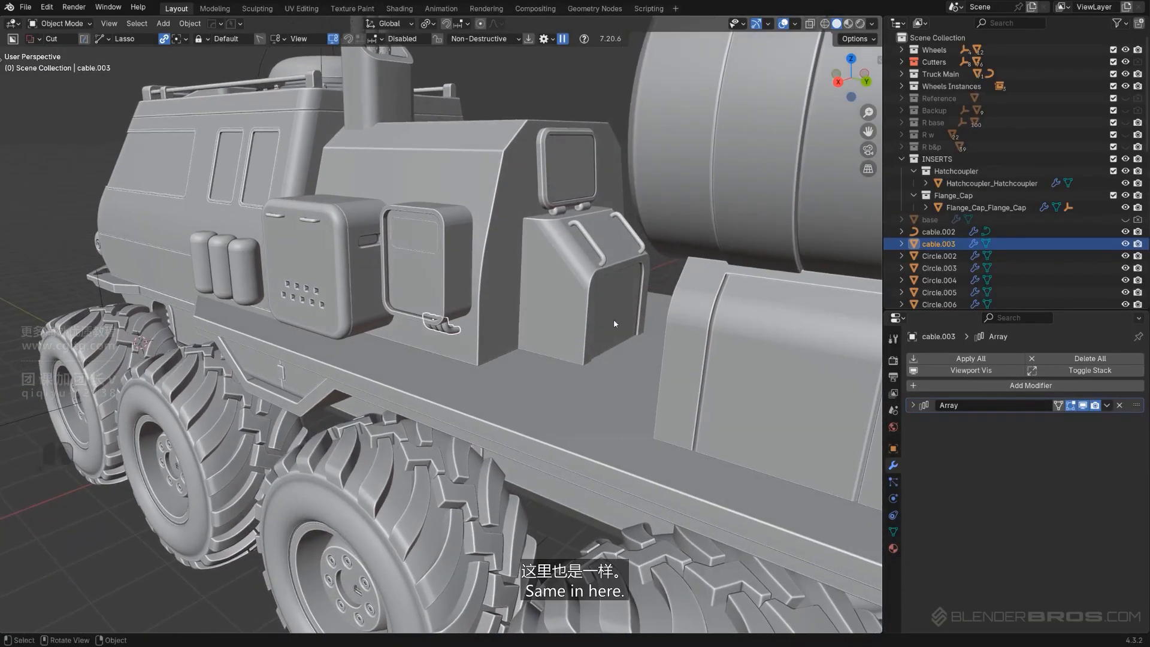
Select the angled side box's front face and apply its modifiers with Smart Apply
middle_drag(623, 288, 580, 303)
scroll(533, 298, up, 3)
scroll(539, 301, down, 3)
scroll(539, 311, up, 3)
click(508, 323)
key(Tab)
click(603, 337)
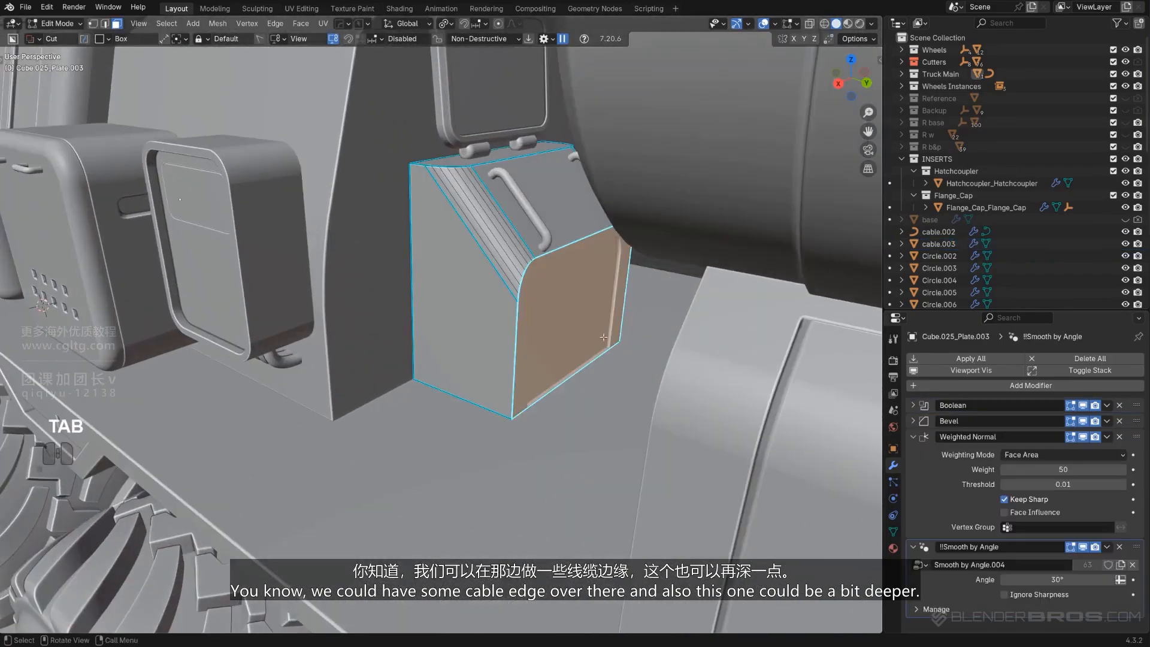
key(Tab)
key(q)
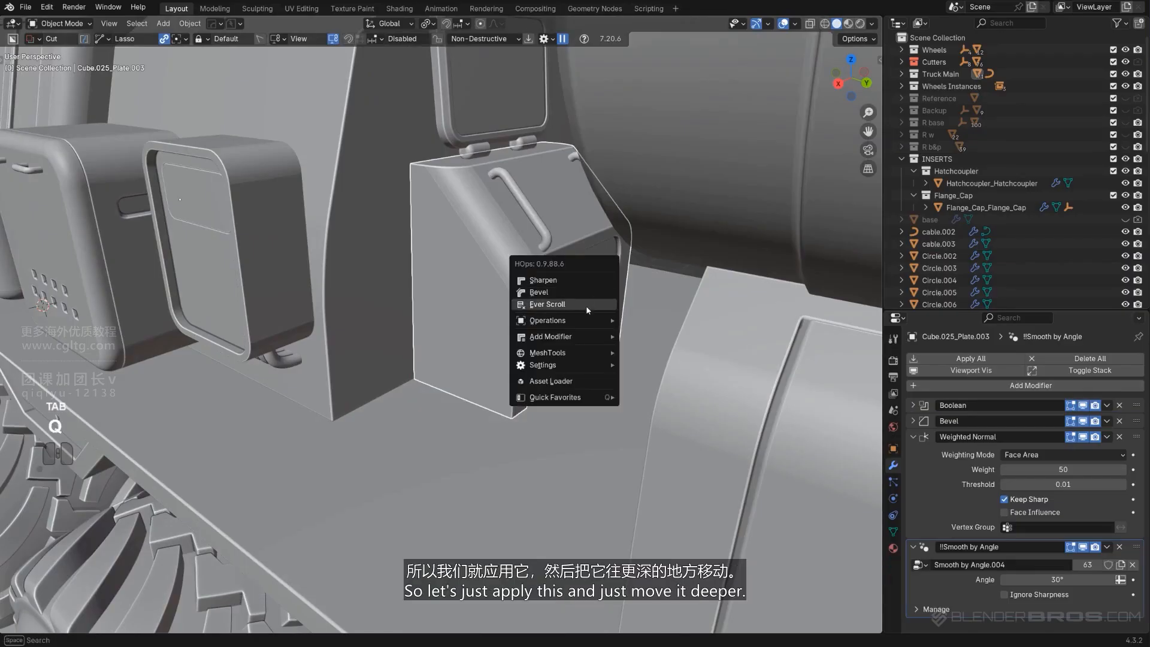
mouse_move(603, 342)
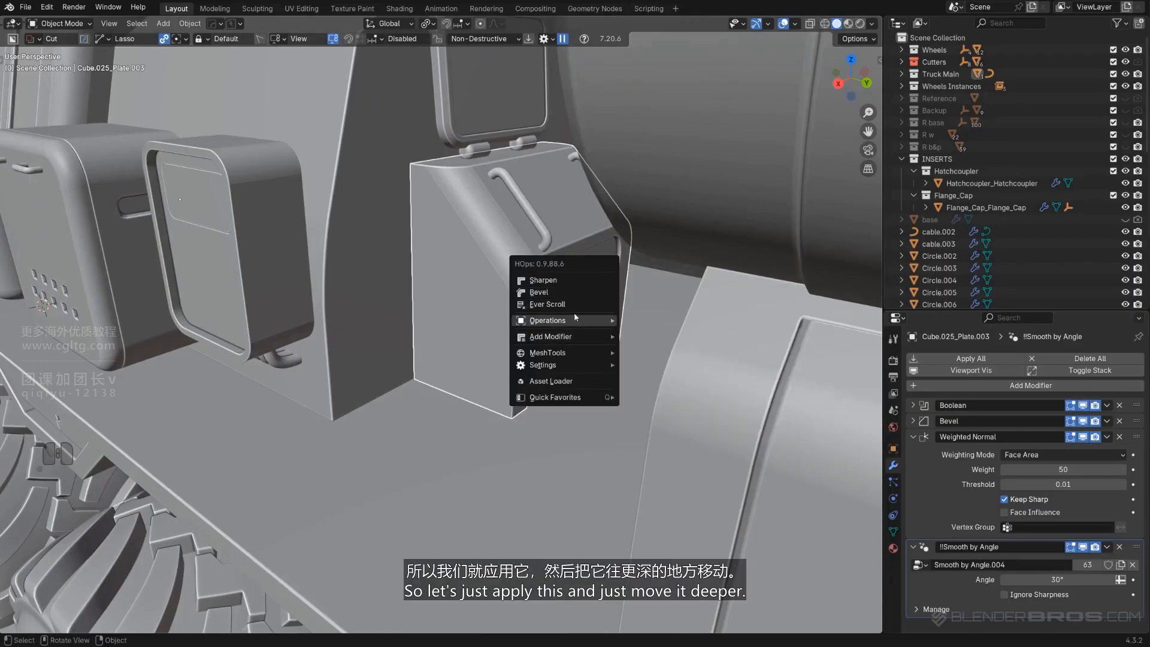
mouse_move(568, 321)
click(667, 431)
key(Tab)
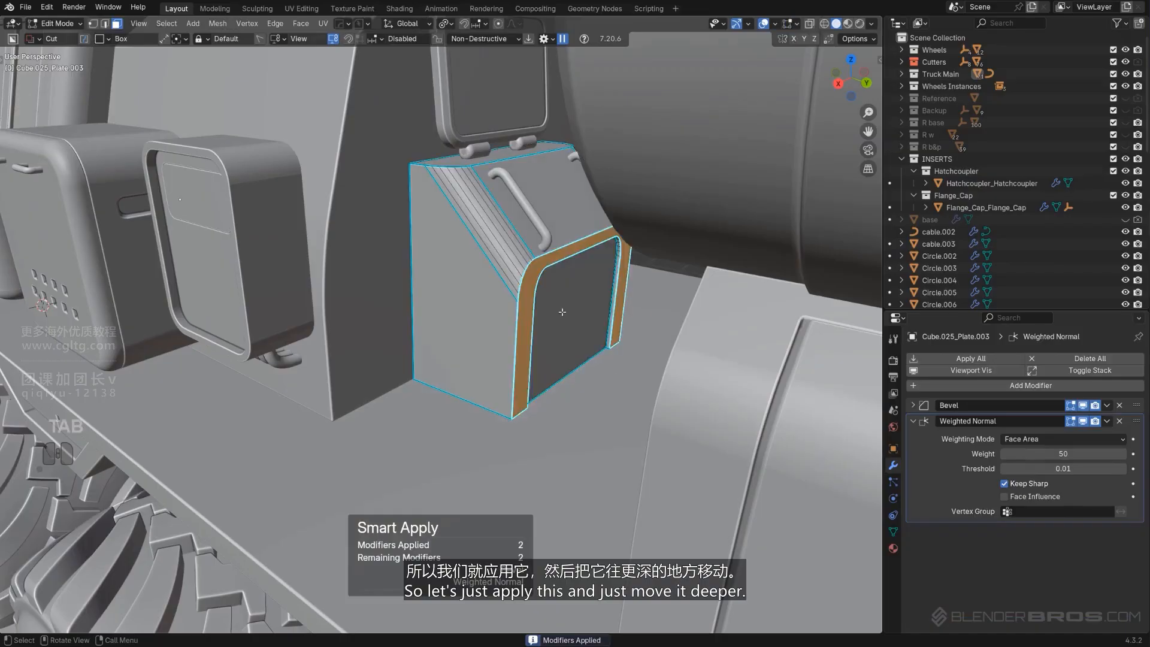
Push the box's front face about 0.26 m deeper along Y and leave Edit Mode
key(g)
key(y)
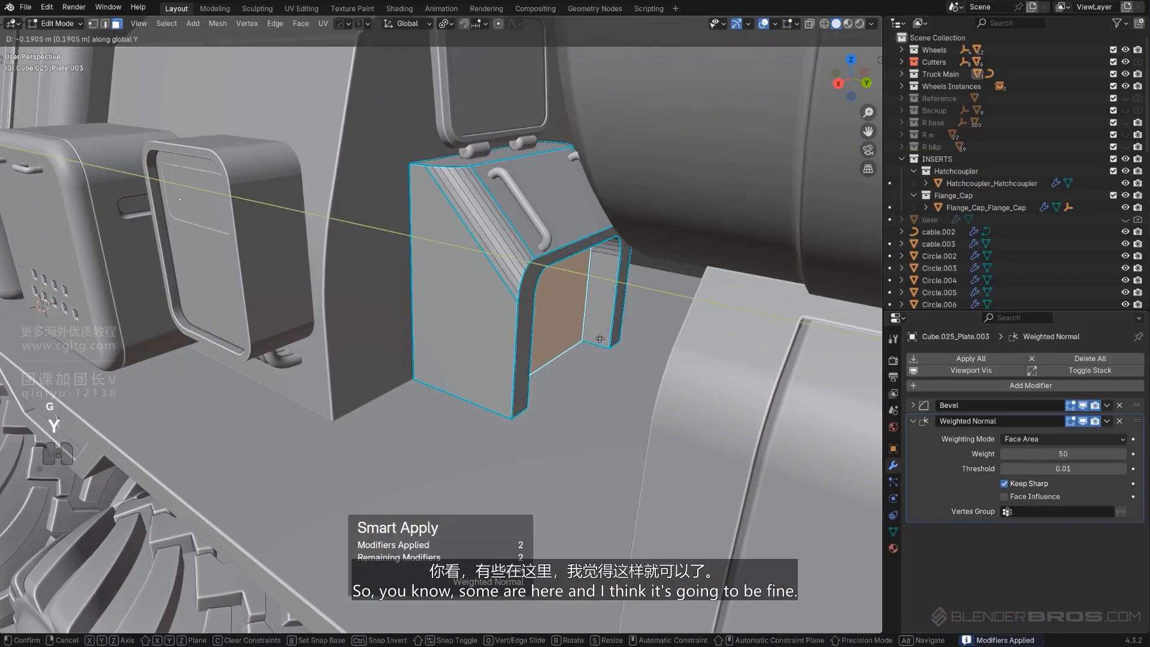
click(591, 358)
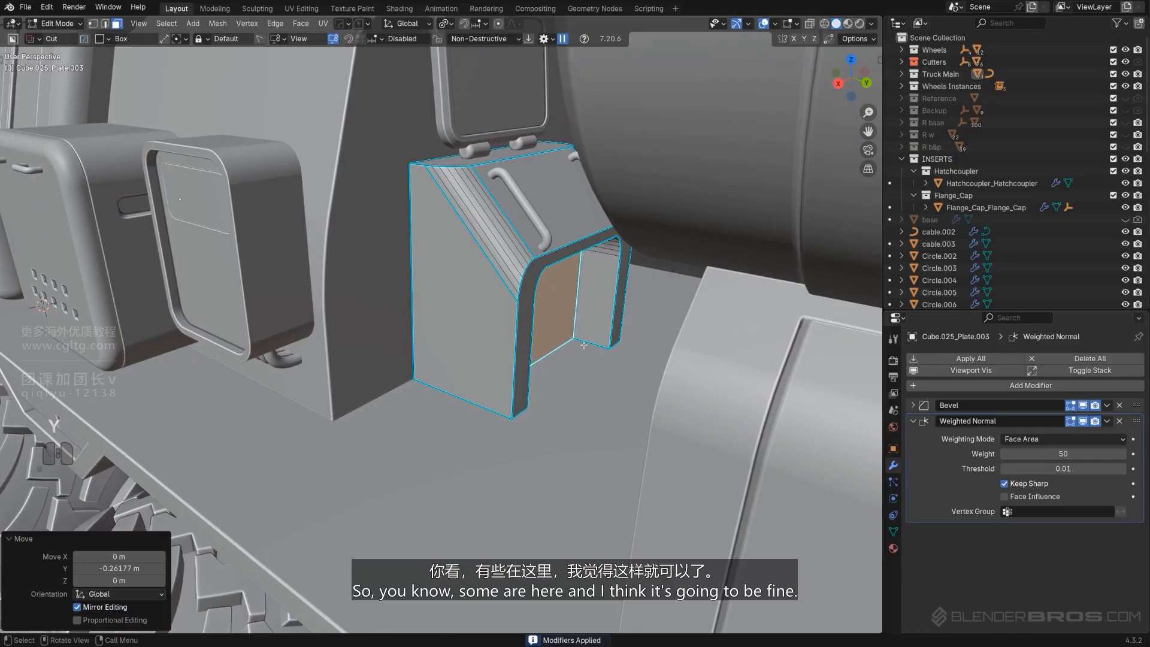
middle_drag(583, 345, 576, 298)
key(Tab)
Duplicate the three-canister array and move the copy along the ground plane to the rear cab corner
scroll(575, 276, down, 4)
scroll(546, 318, up, 4)
scroll(347, 313, down, 4)
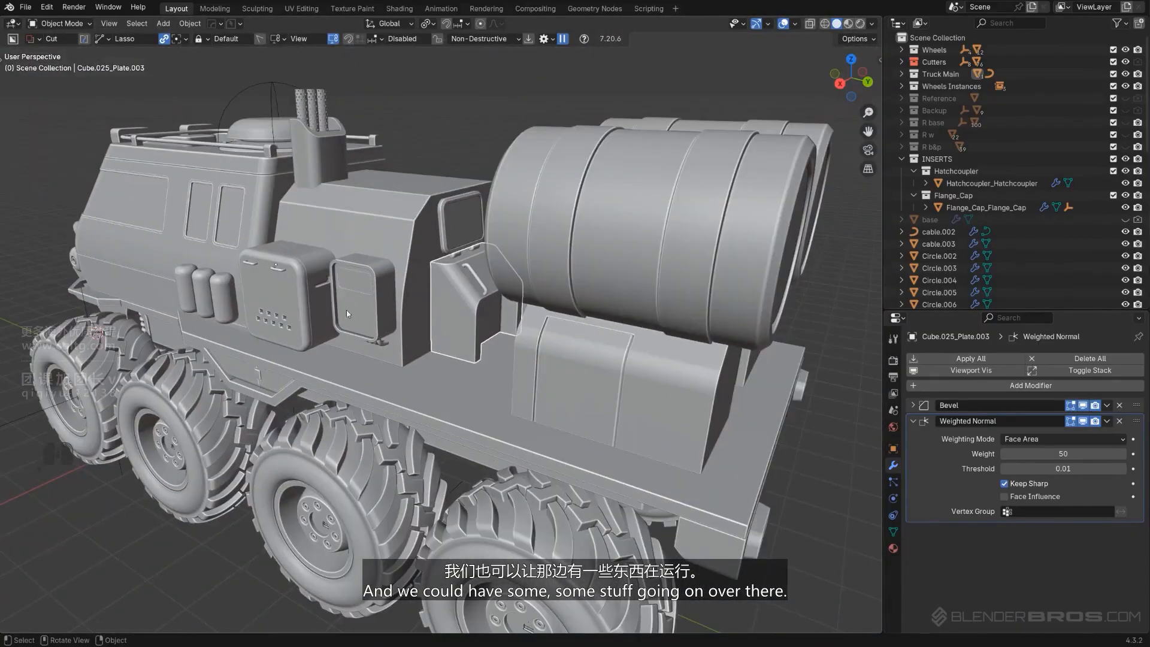
click(223, 300)
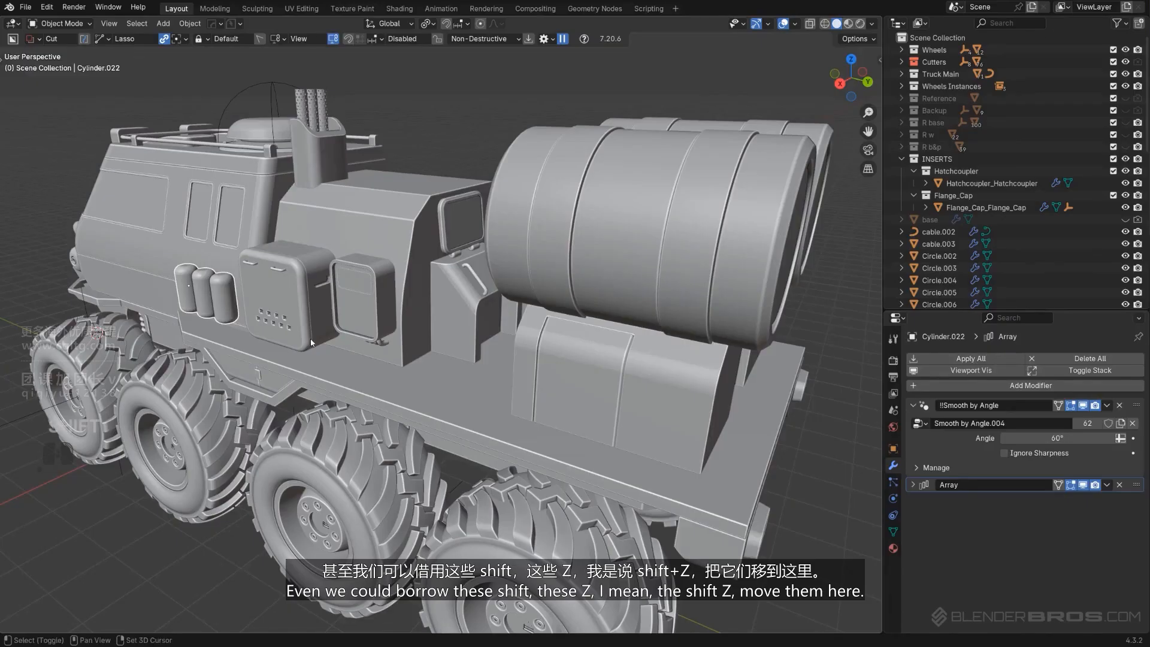
key(shift+d)
key(z)
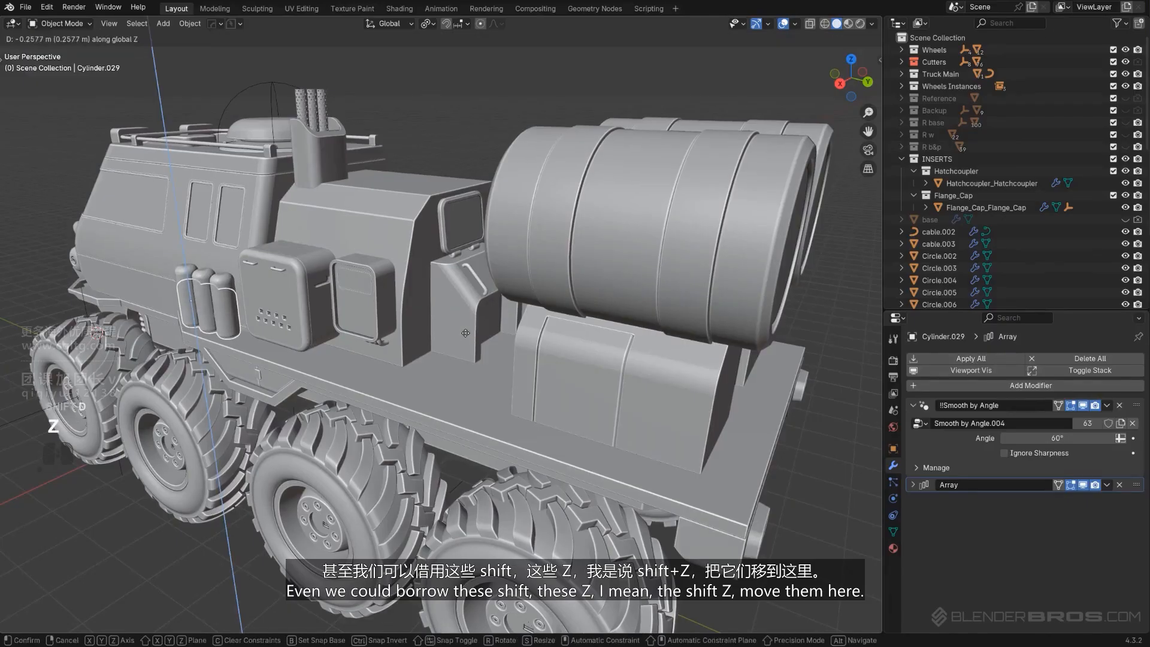
key(shift+z)
click(593, 372)
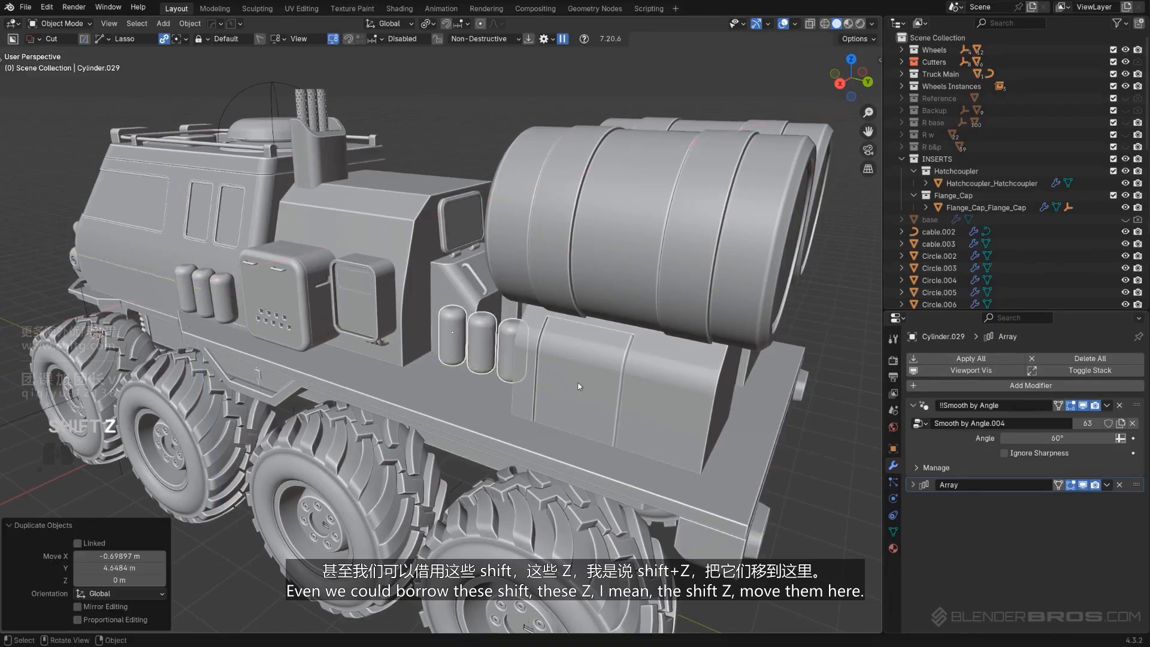
Remove the copy's Array modifier and lower the single canister about 0.26 m onto the deck
scroll(601, 380, up, 2)
click(1119, 485)
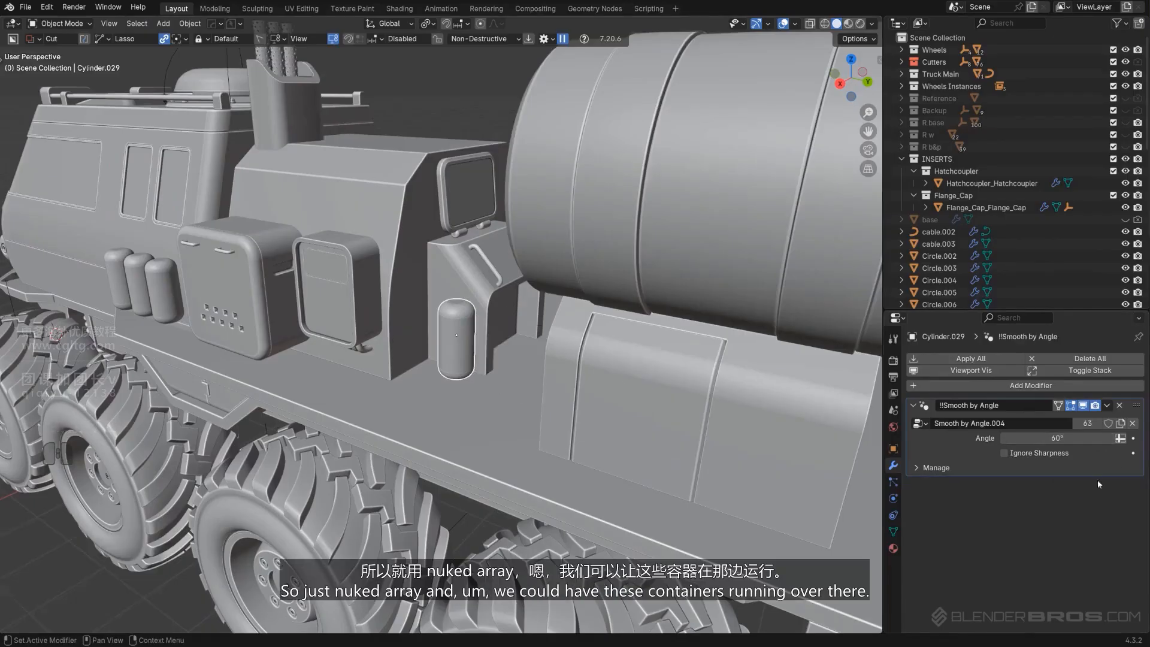
scroll(569, 401, up, 2)
mouse_move(583, 374)
middle_down()
mouse_move(531, 355)
mouse_move(630, 369)
mouse_move(592, 358)
middle_up()
alt+scroll(591, 358, up, 1)
scroll(587, 362, up, 4)
key(KP_5)
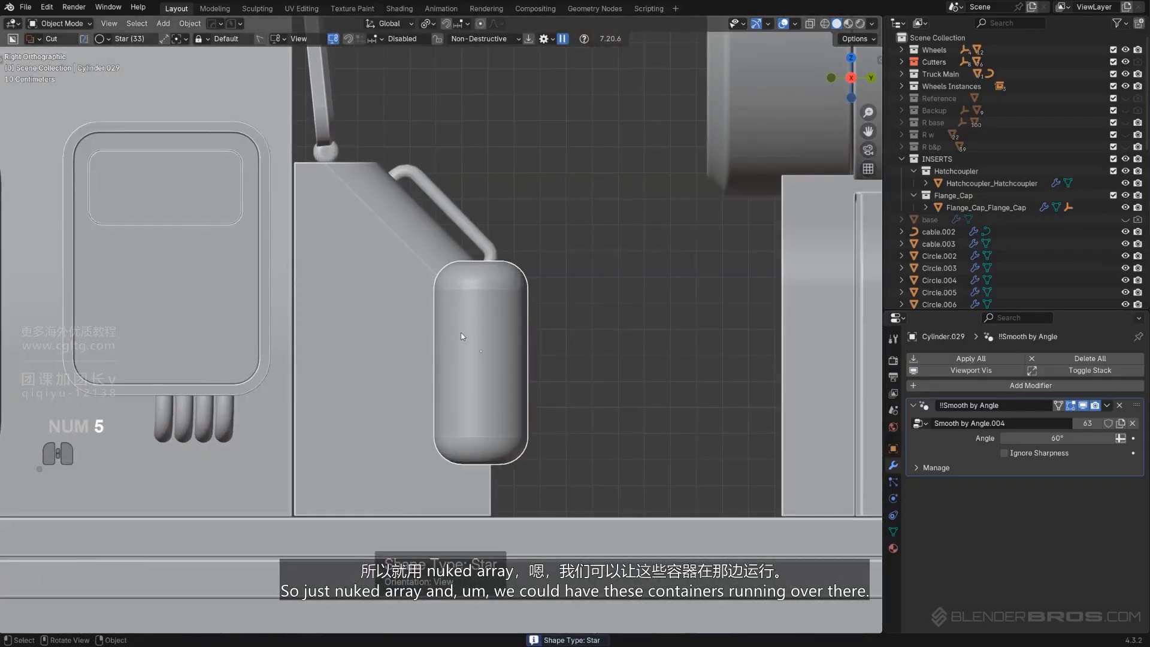
middle_drag(463, 336, 497, 394)
key(g)
key(z)
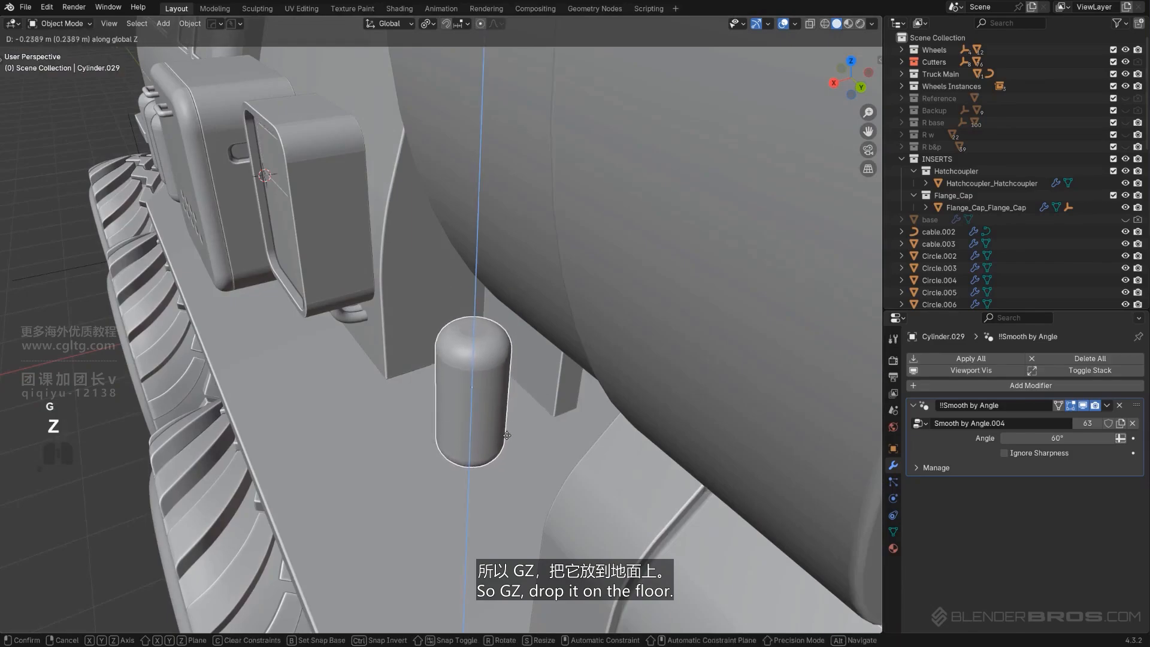
click(508, 438)
middle_drag(508, 438, 473, 426)
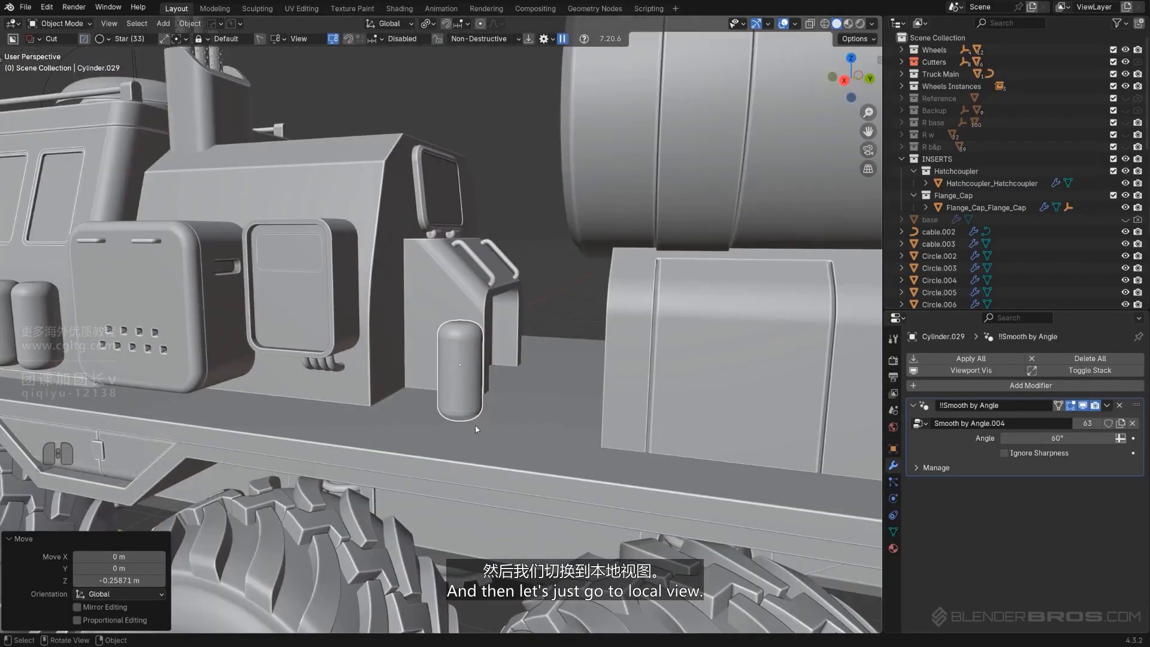
Isolate the canister in local view and add a loop cut around its lower section
key(KP_Divide)
key(Tab)
key(ctrl+r)
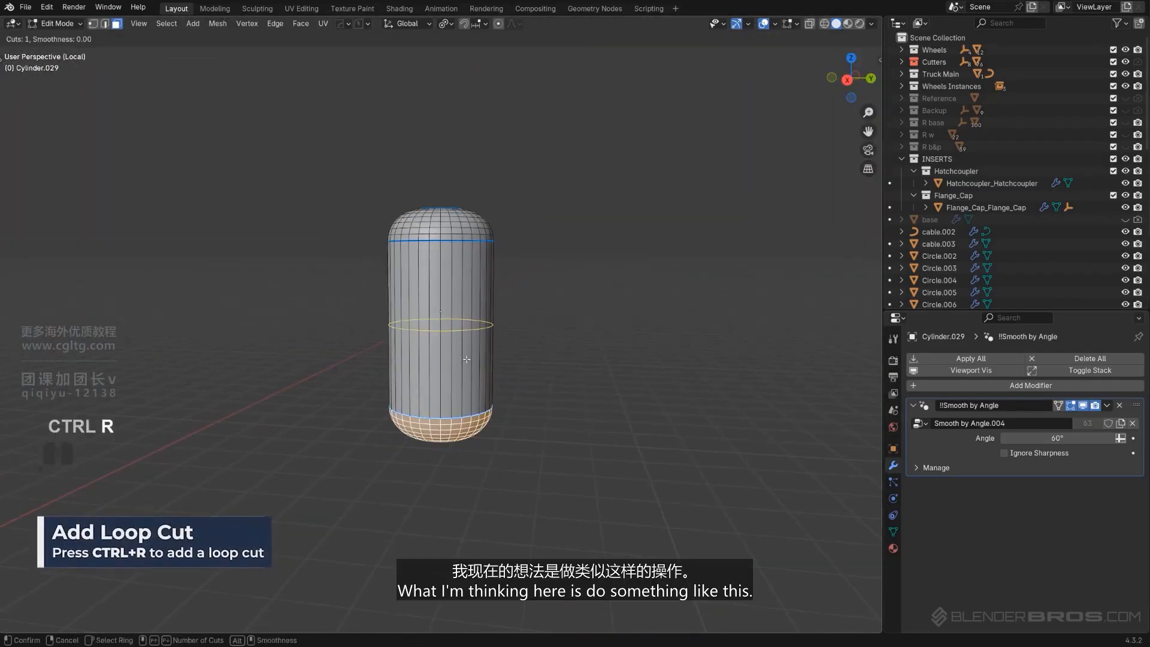
click(461, 350)
click(470, 398)
key(3)
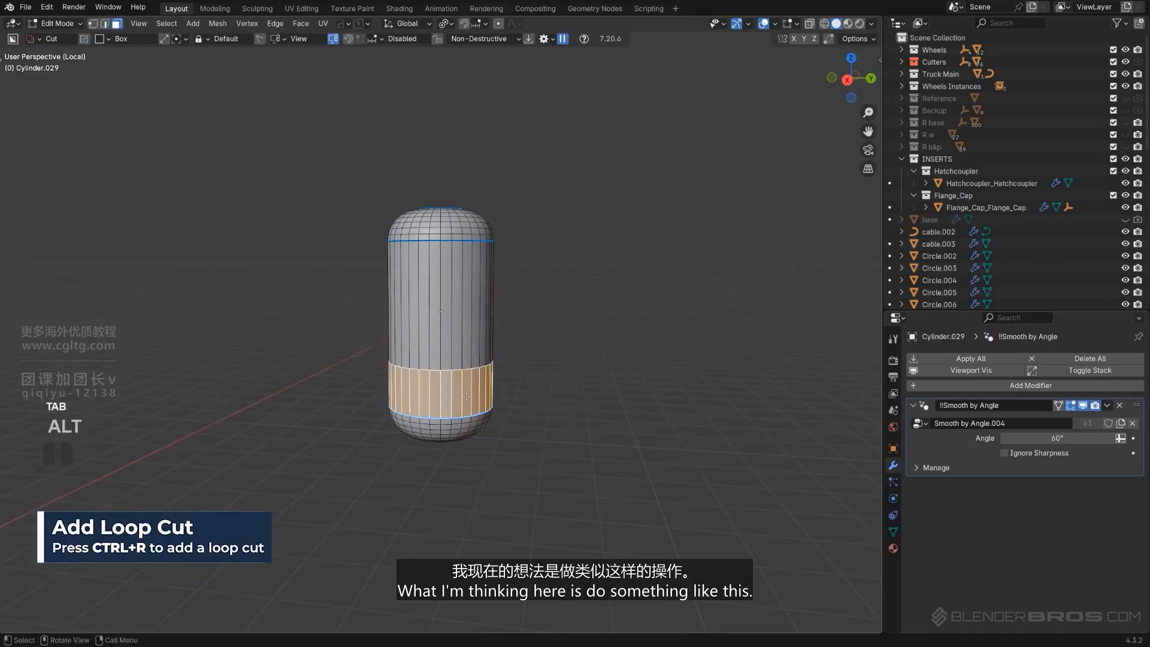
Try a BoxCutter cut on the canister's bottom and undo it
middle_drag(466, 395, 484, 356)
scroll(464, 419, up, 2)
alt+click(445, 510)
alt+click(444, 510)
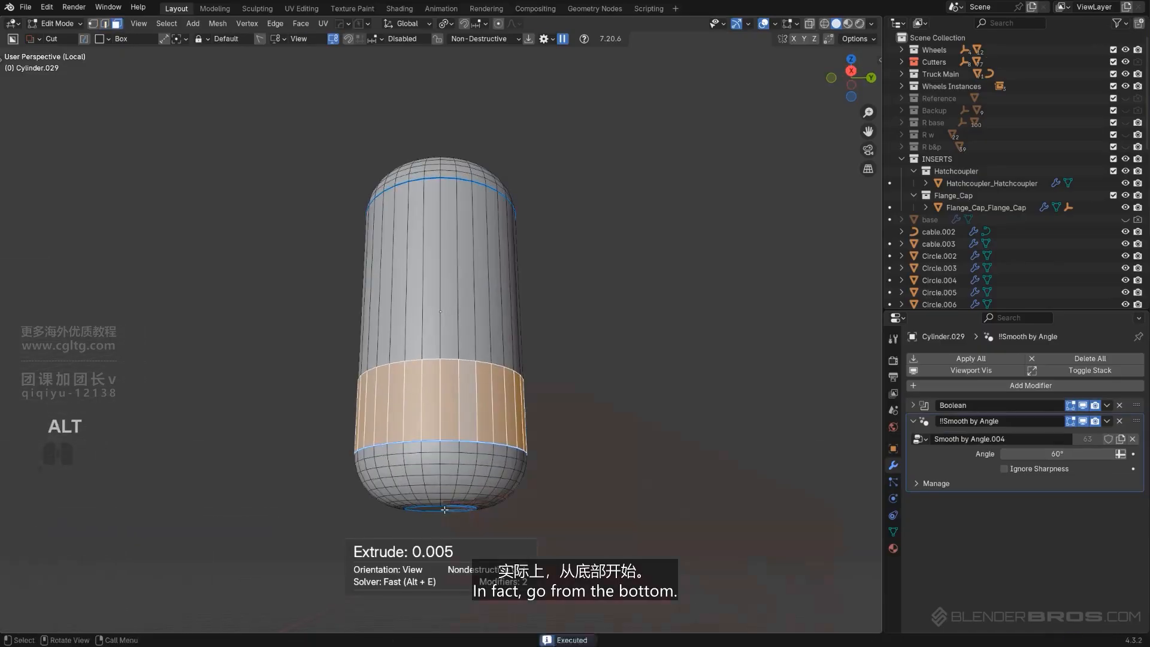
key(ctrl+z)
Select the canister's bottom cap face and open the BoxCutter tool settings
middle_drag(619, 471, 614, 436)
click(457, 510)
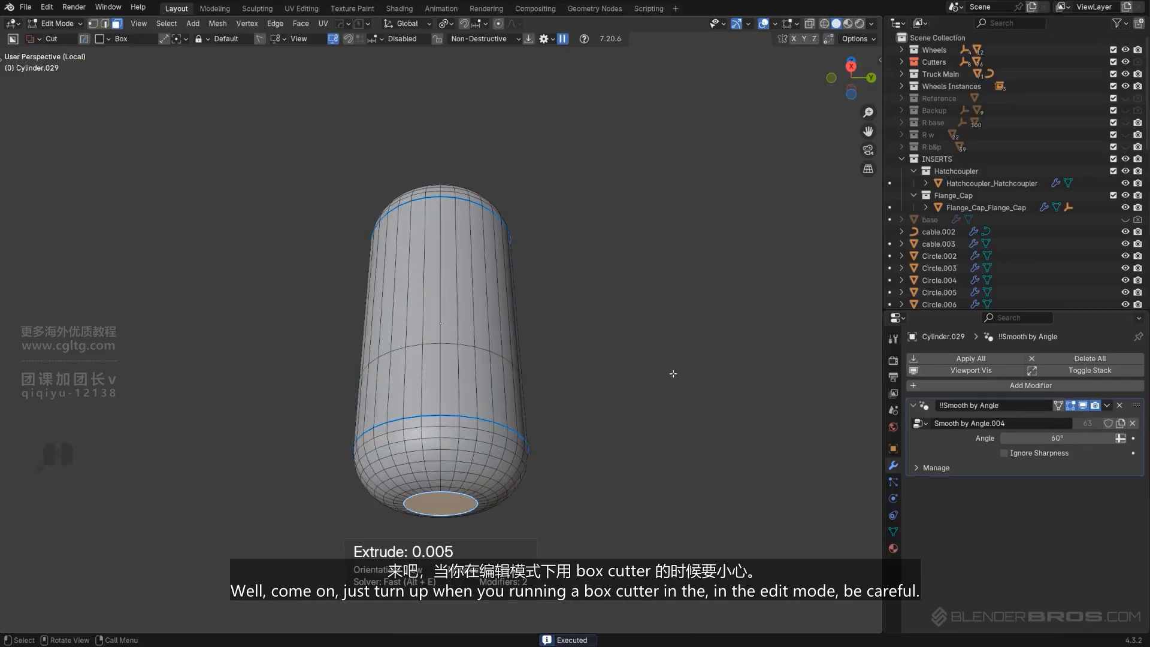
key(q)
key(t)
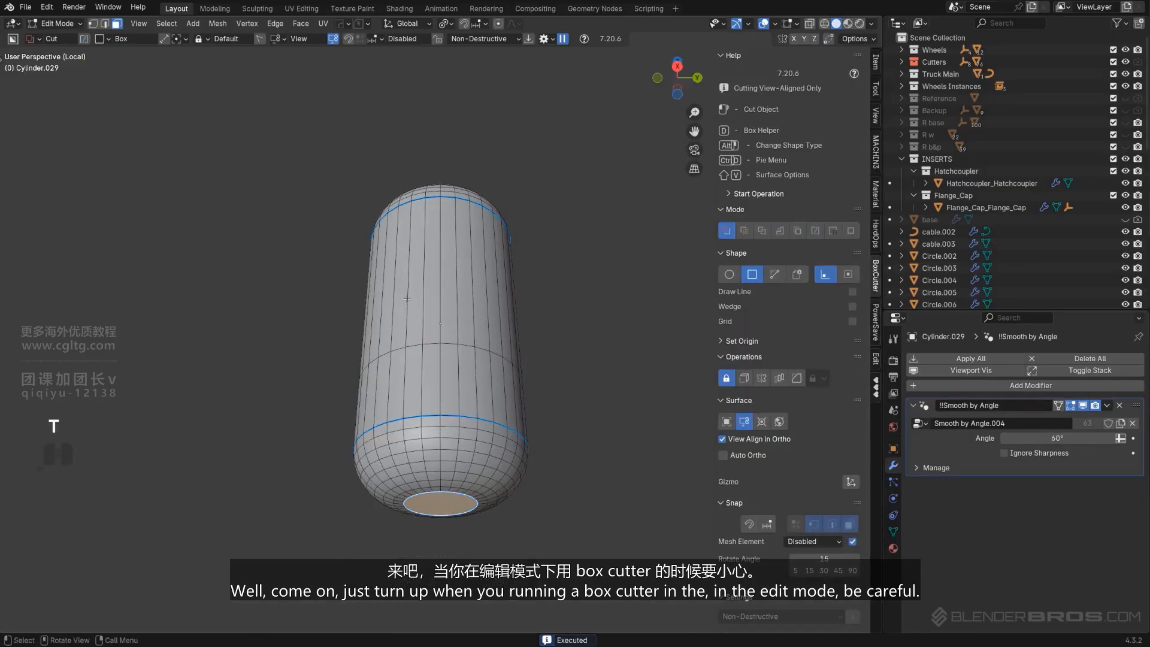
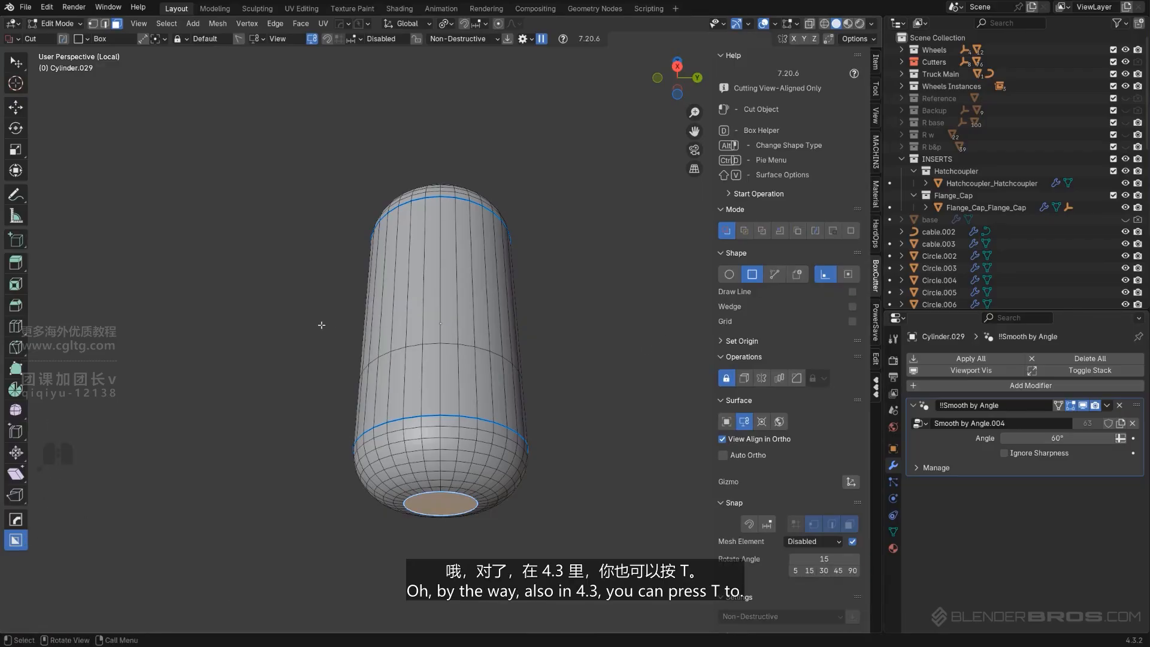
Hide the viewport sidebar, leaving the tool shelf visible
key(t)
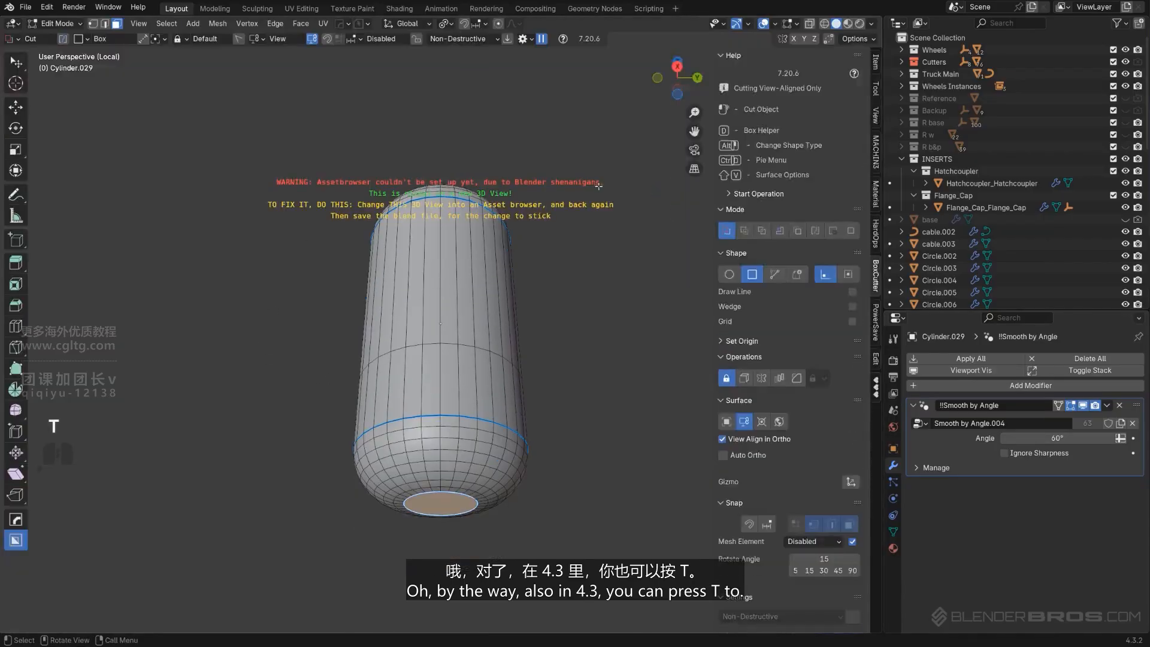
key(t)
key(t)
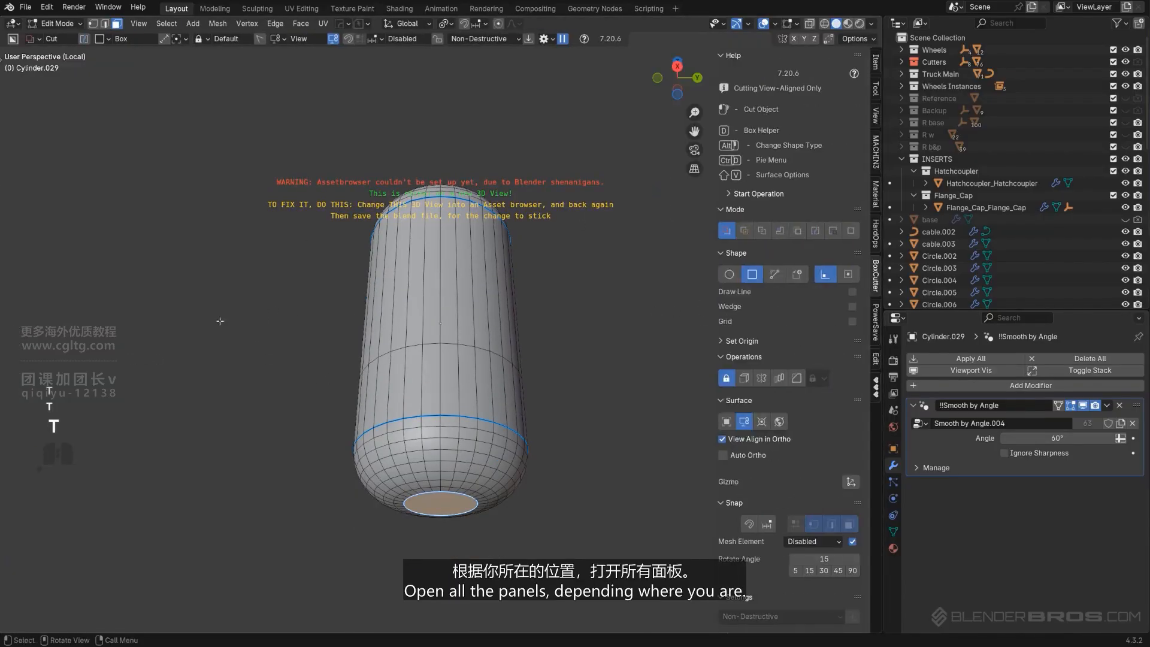
key(n)
key(t)
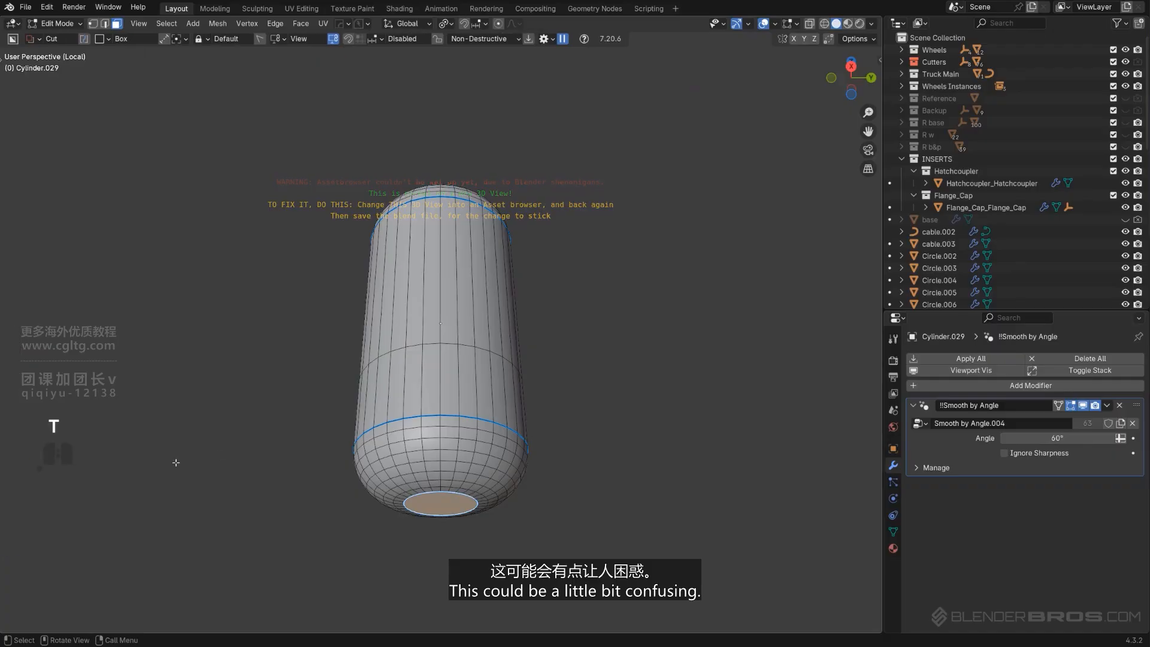
key(t)
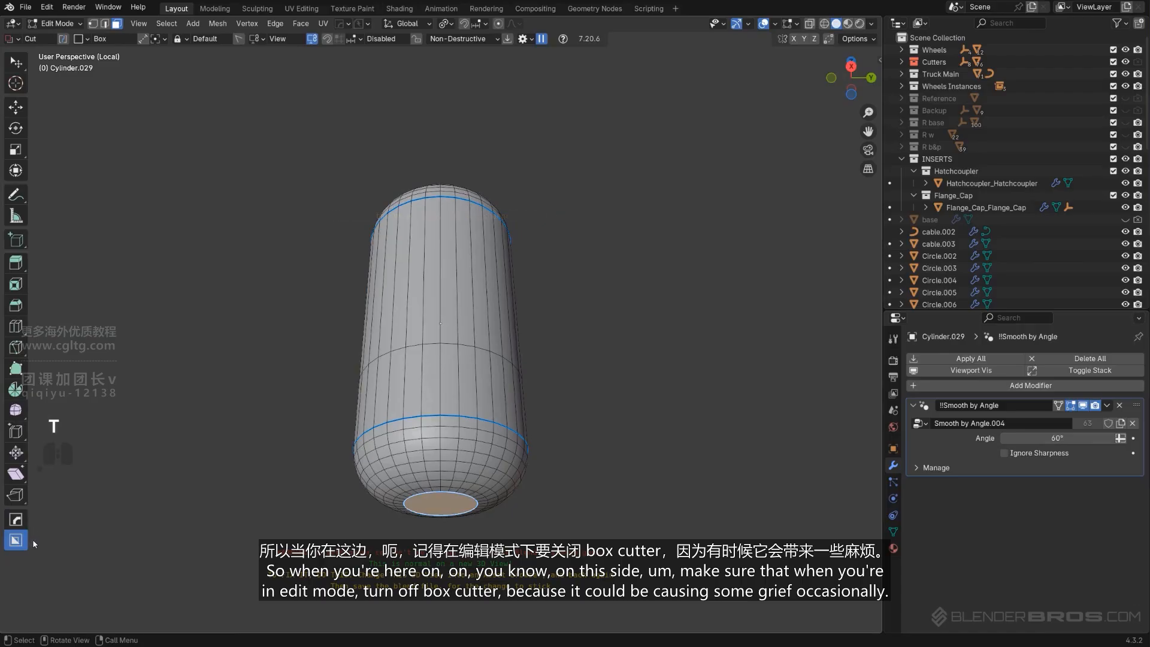
Switch from BoxCutter to the Select tool and grow the bottom-cap selection by three face rings
middle_drag(410, 473, 389, 460)
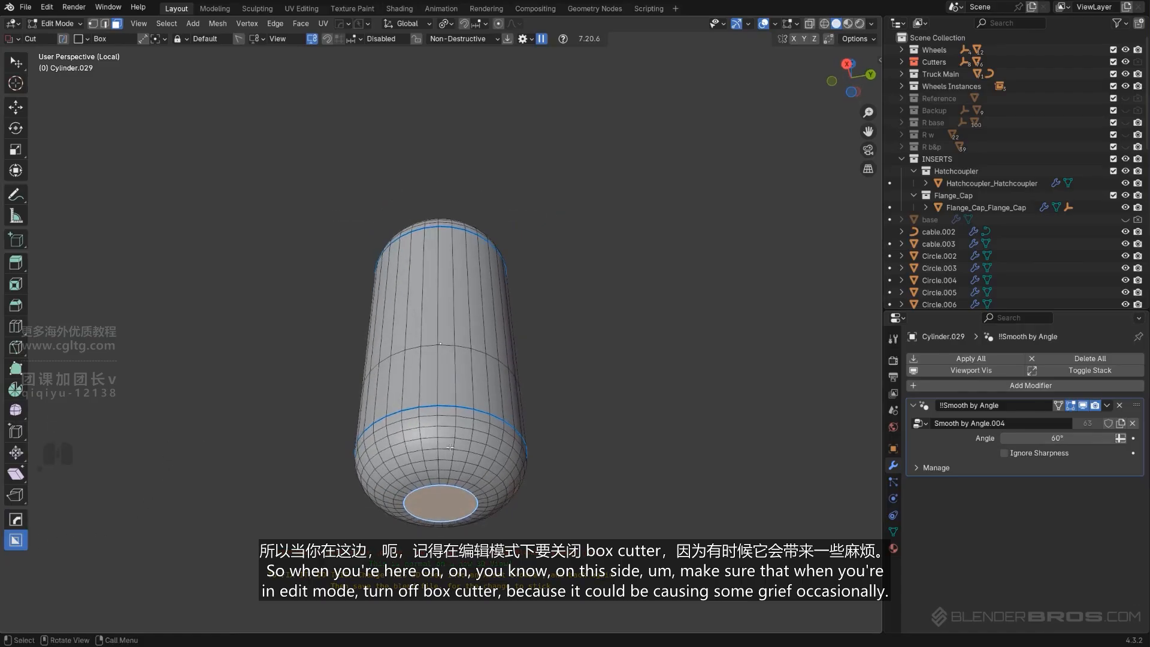
key(w)
shift+middle_drag(273, 362, 325, 268)
scroll(423, 318, up, 2)
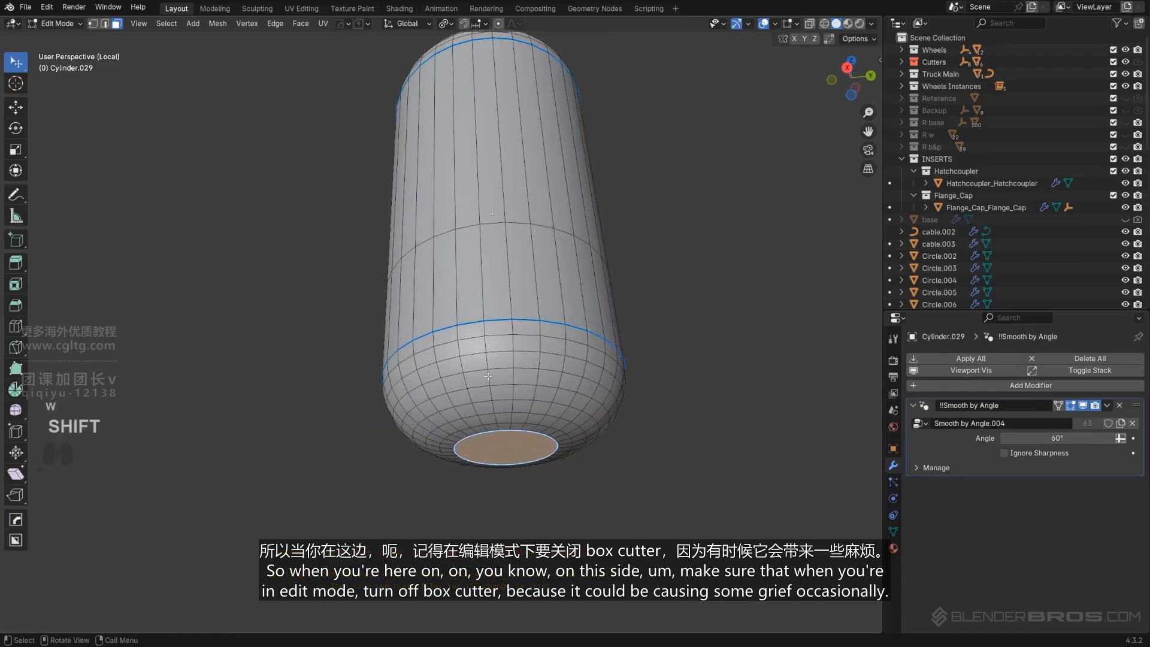
key(ctrl+KP_Add)
key(ctrl+KP_Add)
key(ctrl+KP_Add)
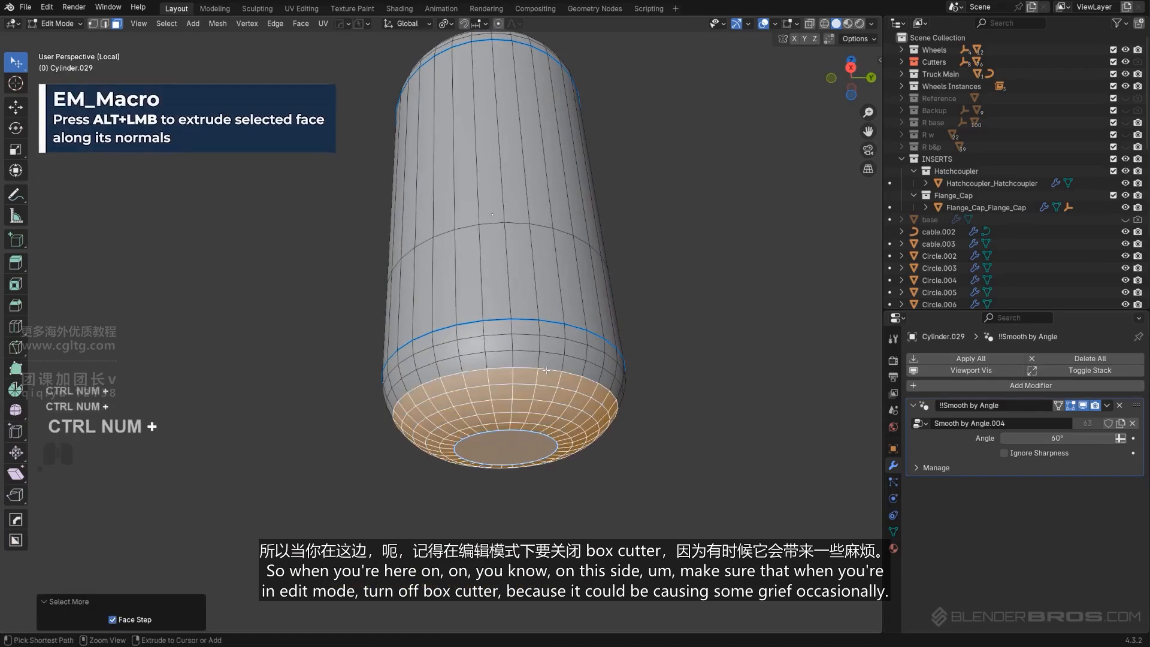
Extract the selected lower faces as a separate solidified plate with Curve/Extract
middle_drag(546, 370, 542, 383)
key(q)
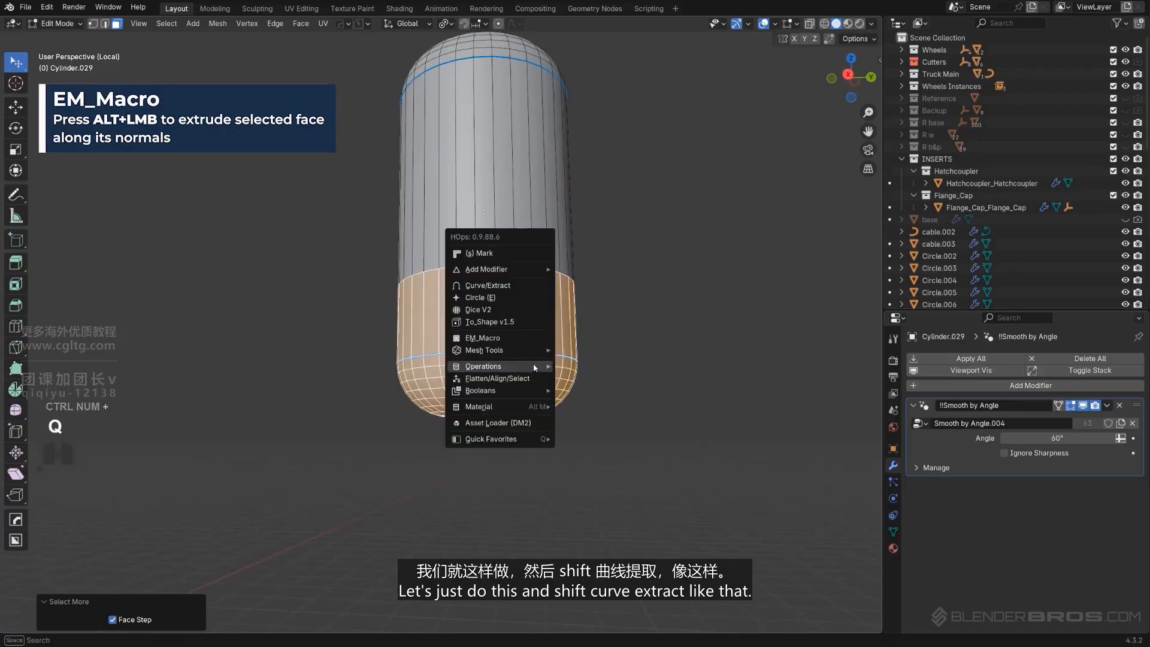
shift+click(490, 285)
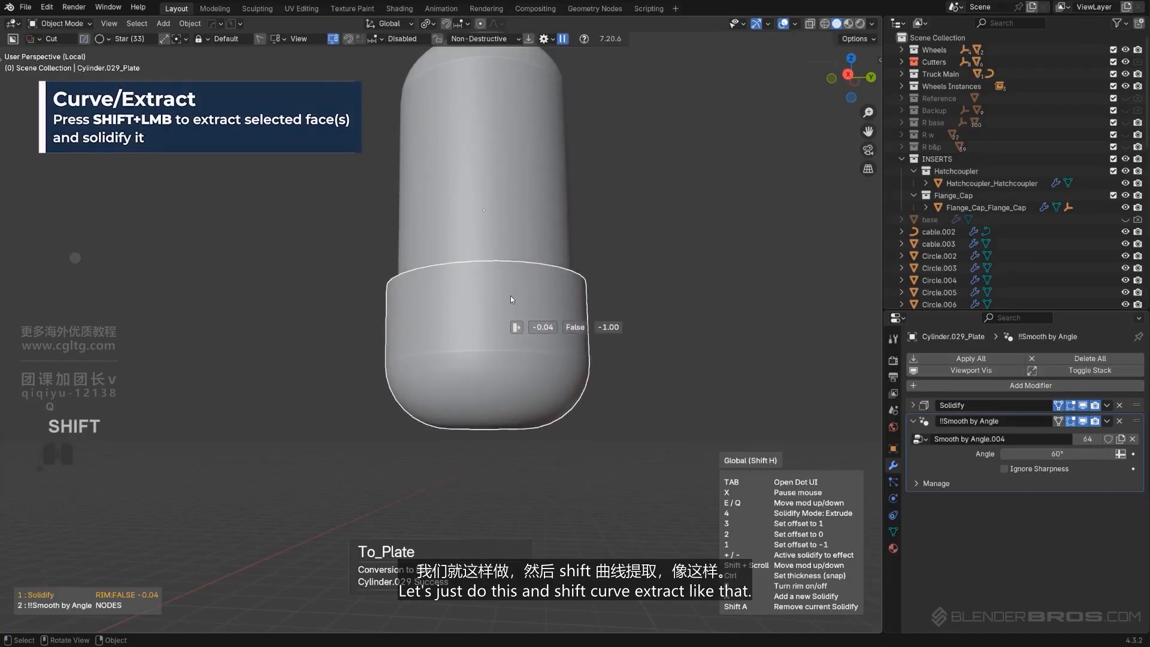
Add a HardOps Bevel to the extracted plate
middle_drag(444, 336, 540, 290)
key(q)
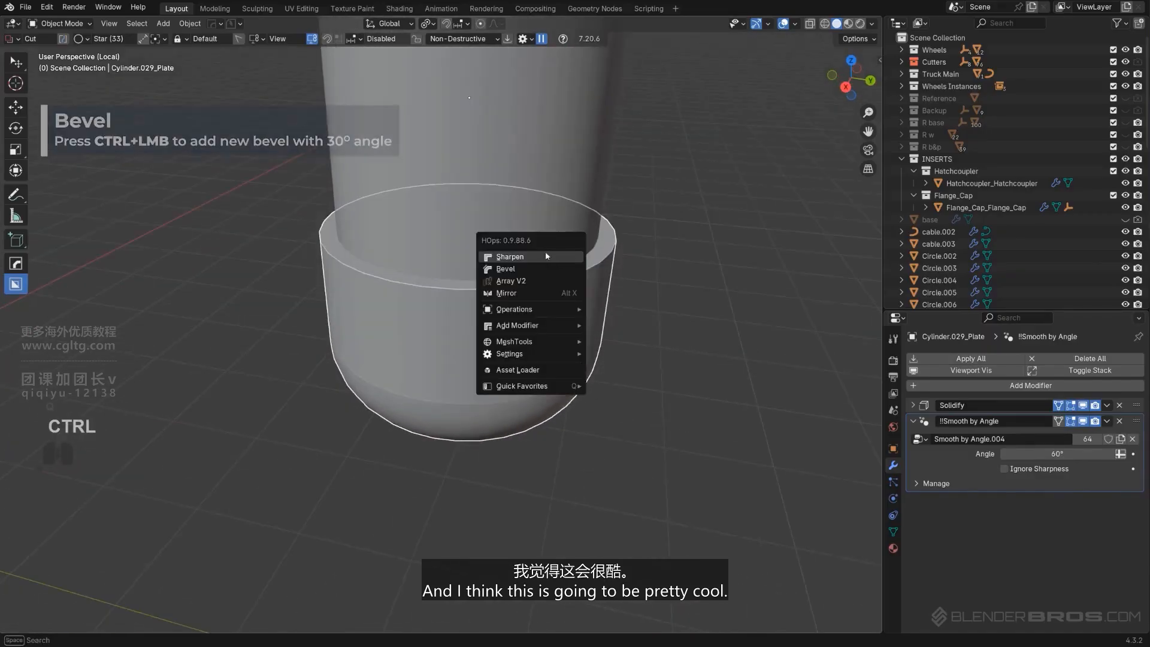
ctrl+click(535, 270)
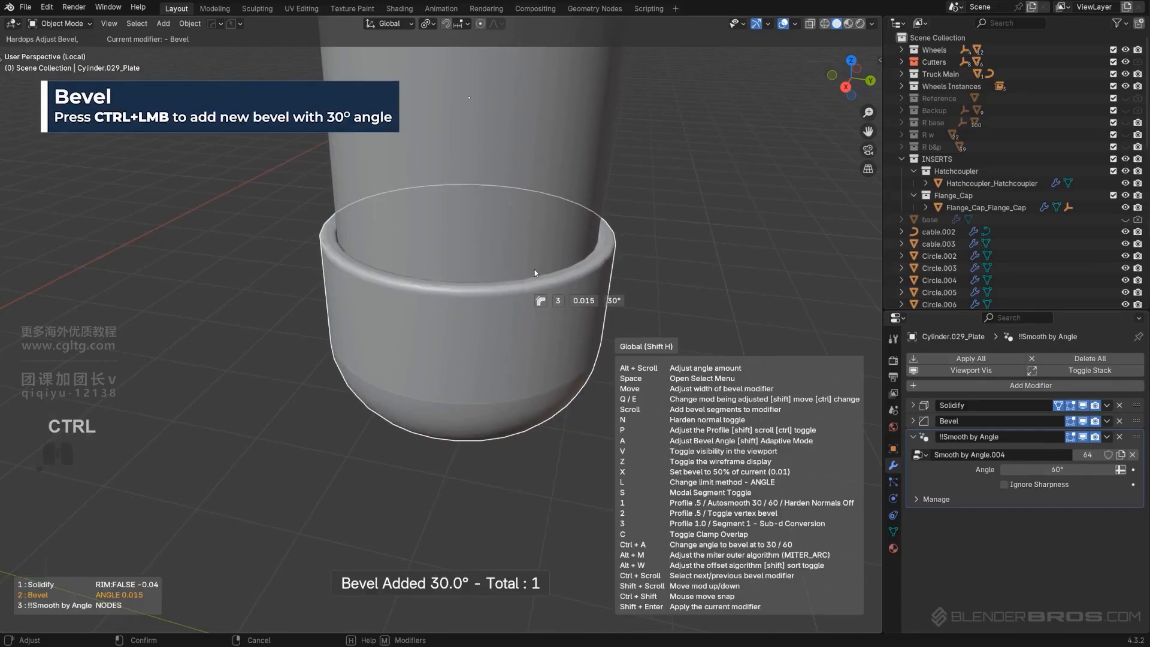
click(536, 271)
scroll(527, 268, down, 5)
scroll(472, 321, up, 3)
Select the canister, enter Edit Mode, and add a loop cut just above the plate
shift+middle_drag(524, 268, 438, 338)
click(450, 313)
key(Tab)
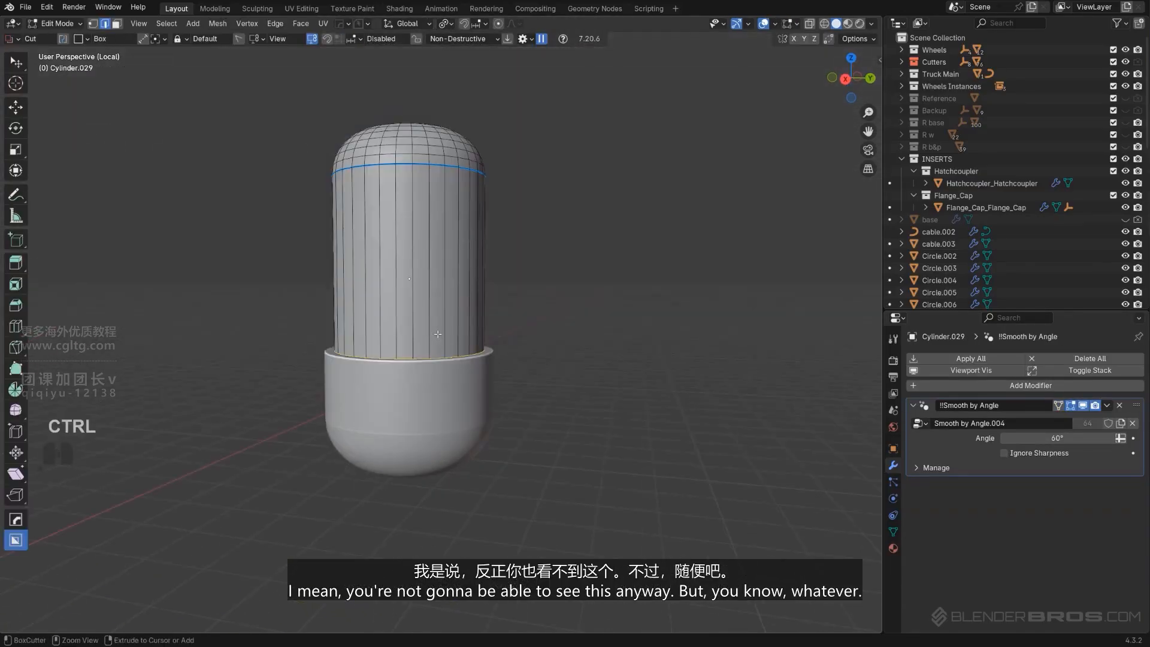
key(ctrl+r)
click(437, 333)
click(440, 356)
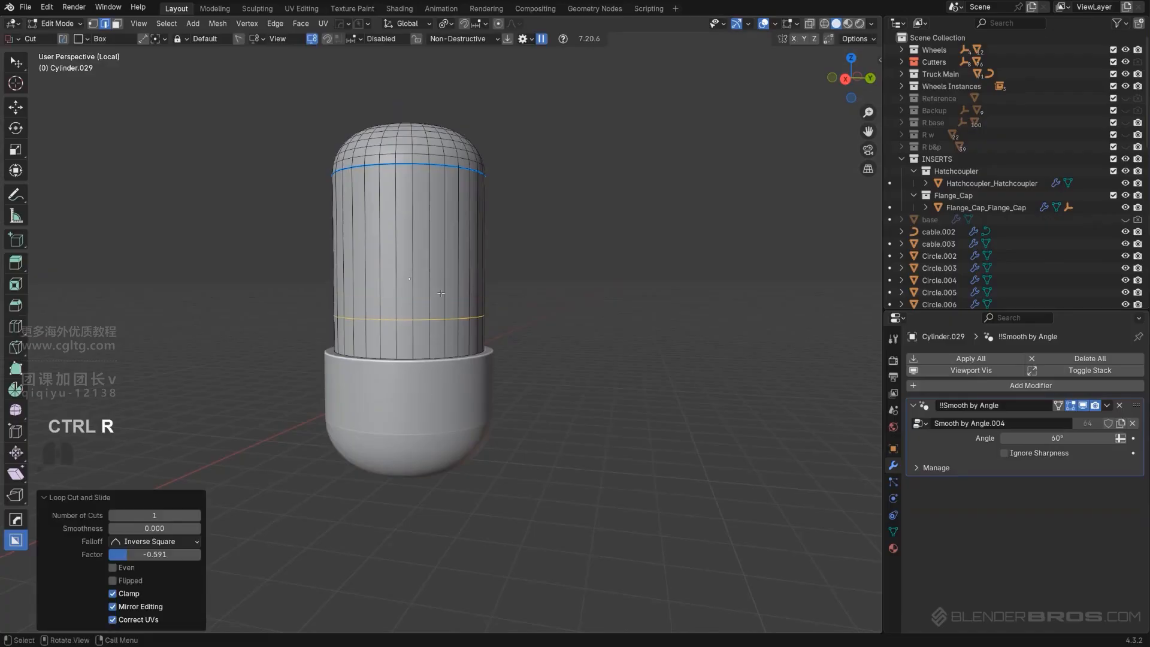
Add a second loop cut near the top of the canister's cylindrical section
key(ctrl+r)
click(413, 191)
click(413, 165)
key(Tab)
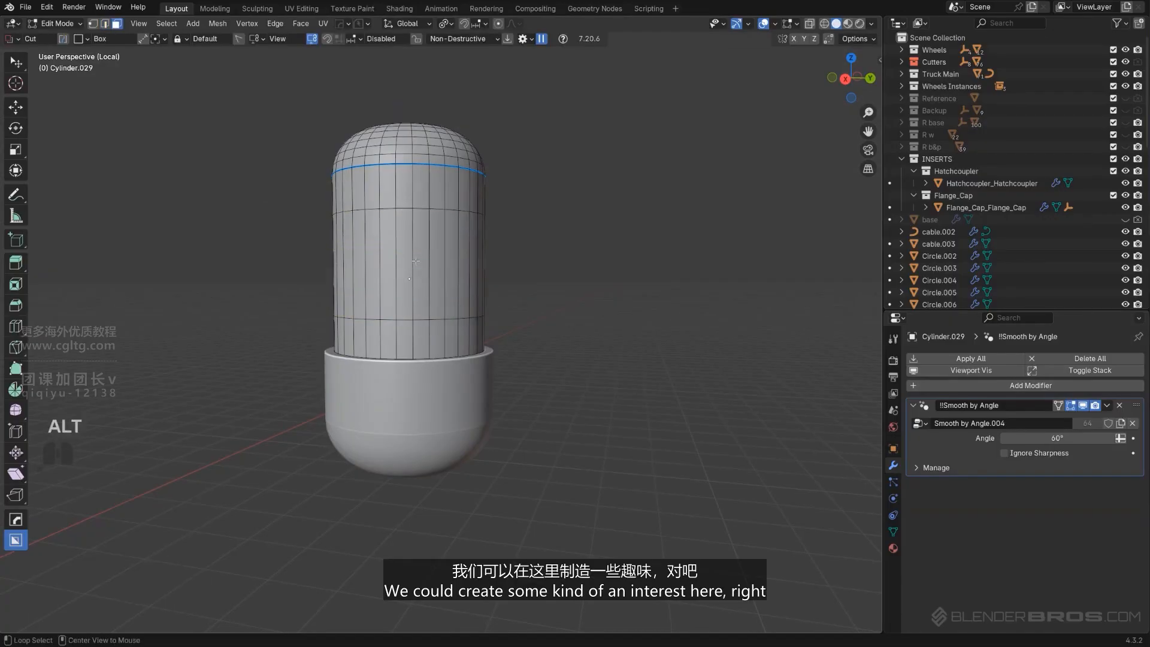
Select the face band between the new loops and turn it into a panel face with EM_Macro
alt+click(427, 253)
key(q)
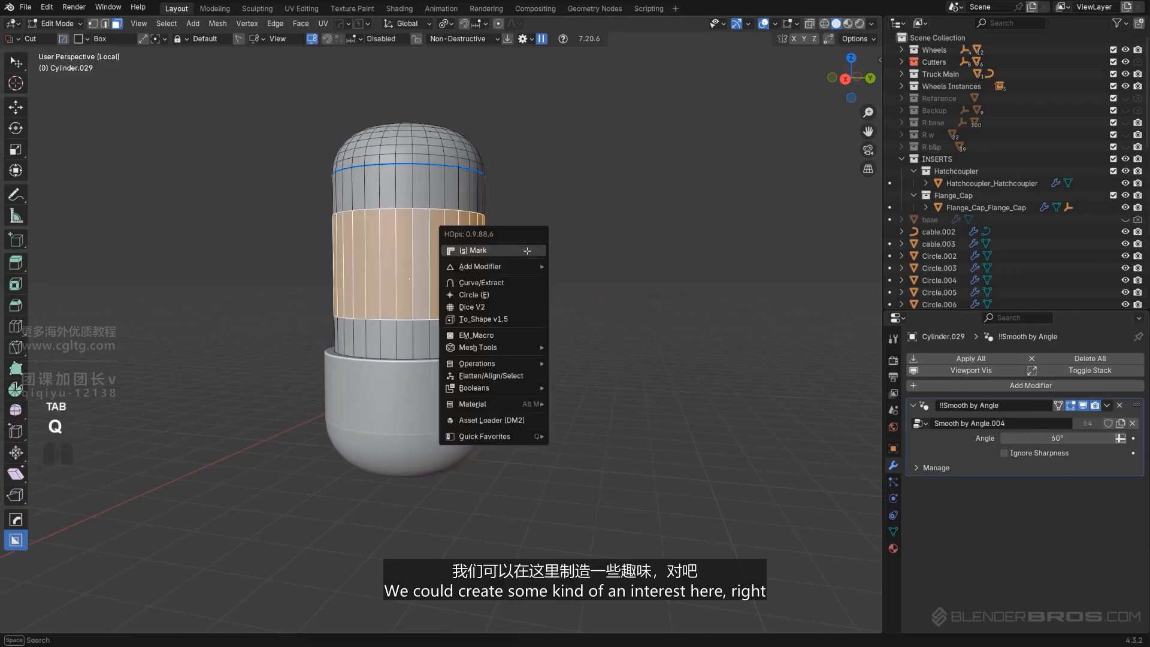
click(510, 334)
click(445, 325)
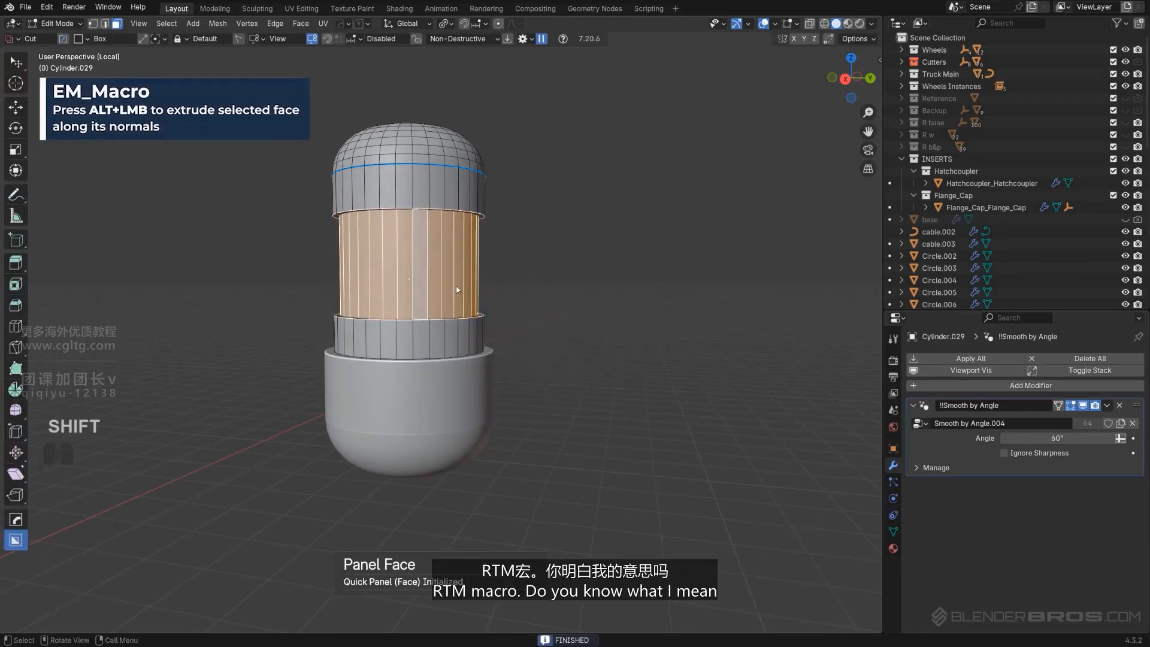
Return to Object Mode and add a HardOps Bevel to the canister
key(Tab)
key(q)
middle_drag(535, 285, 507, 287)
scroll(507, 290, up, 2)
key(q)
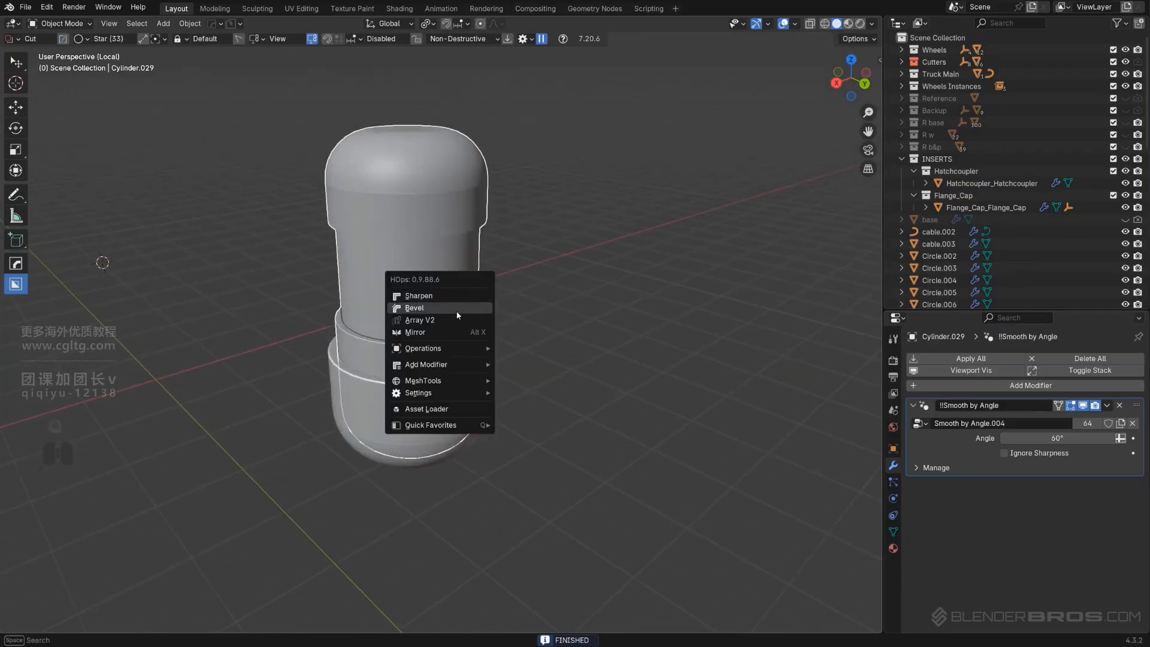
click(456, 312)
click(458, 313)
scroll(498, 311, down, 6)
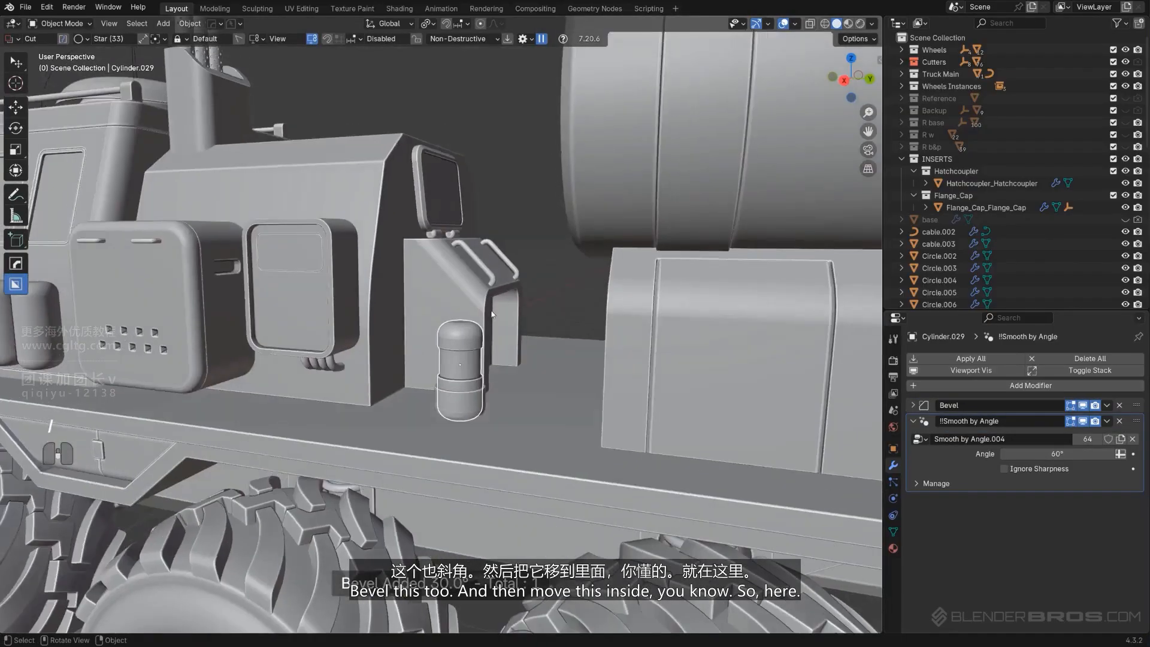
Move the canister about -0.98 m in X and -0.22 m in Y under the cab's rear box
scroll(492, 313, down, 3)
click(468, 366)
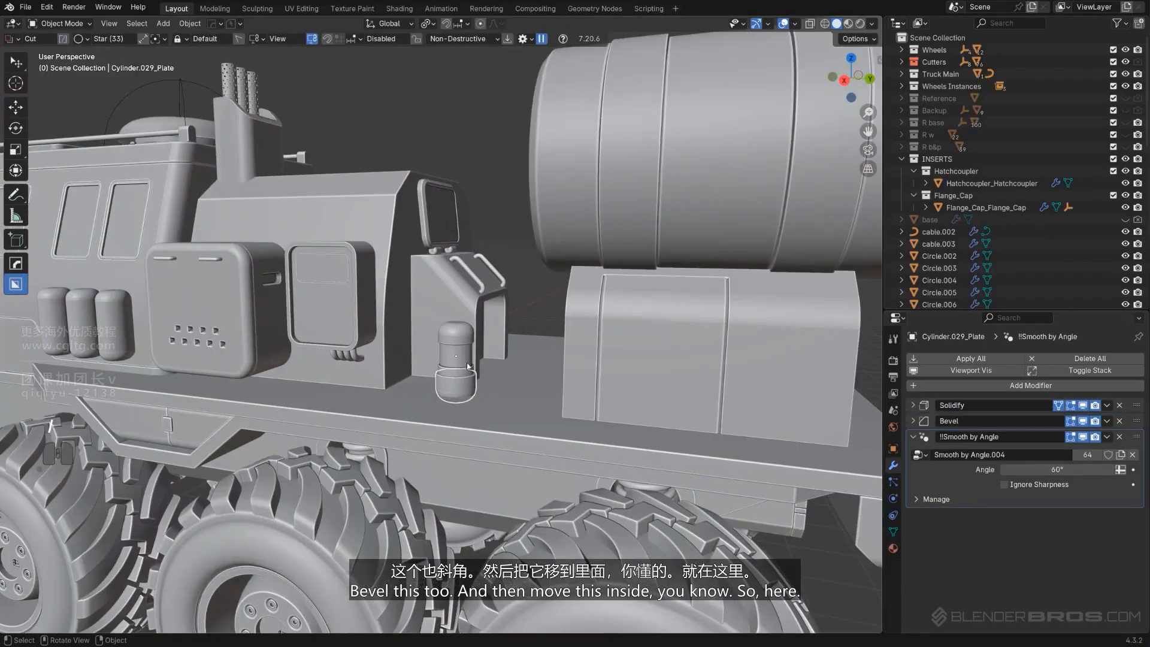
shift+click(461, 365)
middle_drag(461, 364, 394, 397)
key(g)
key(shift+z)
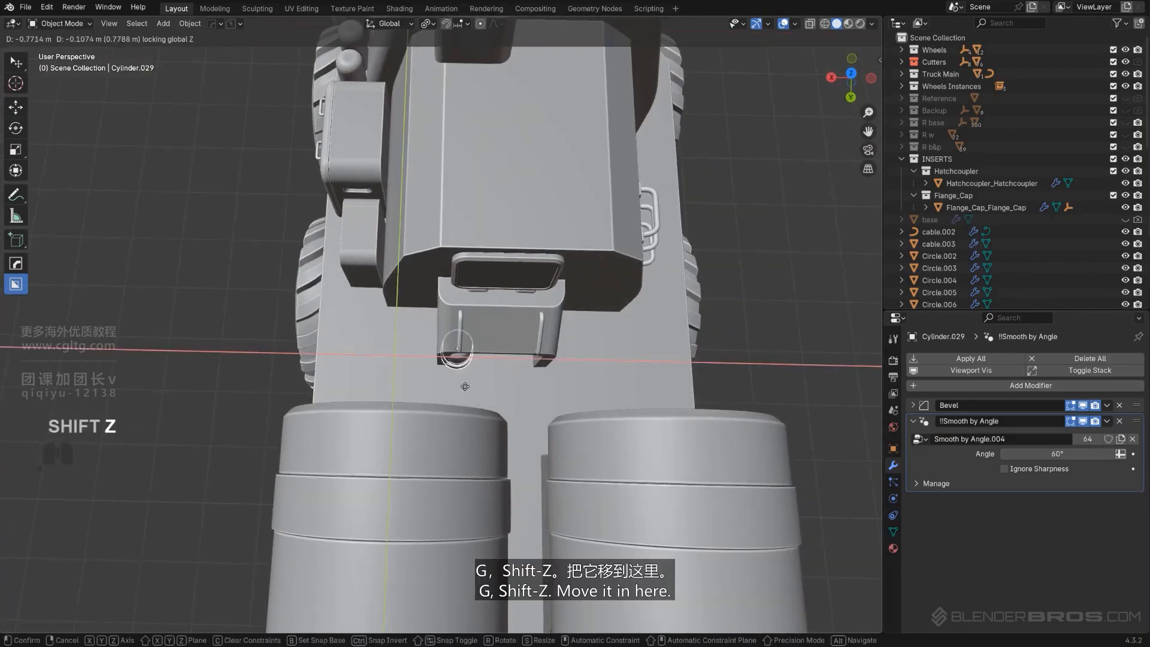
click(479, 378)
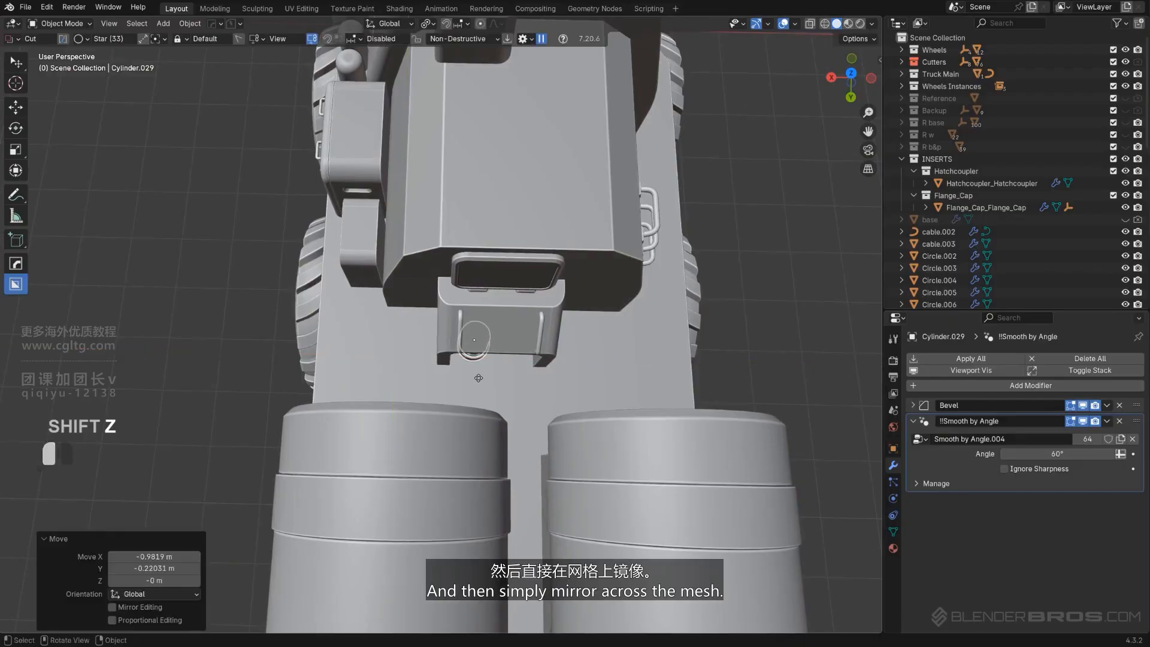
Mirror the canister across the truck's base mesh
shift+click(514, 384)
scroll(454, 326, down, 5)
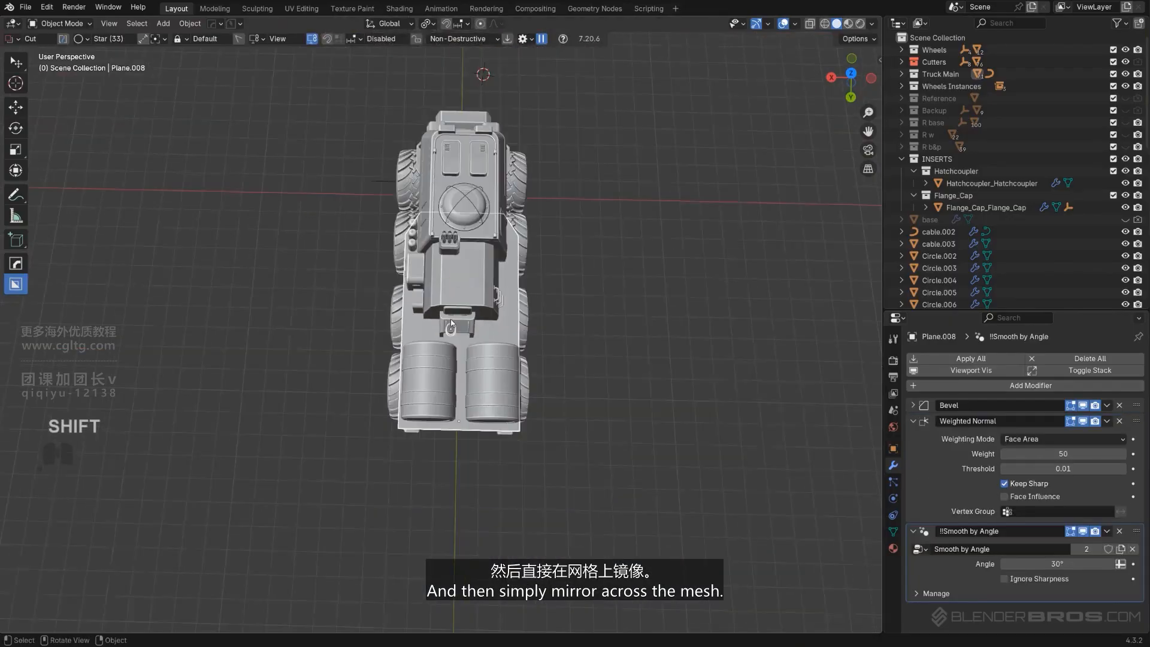
key(alt+x)
click(370, 420)
click(684, 285)
scroll(566, 338, up, 9)
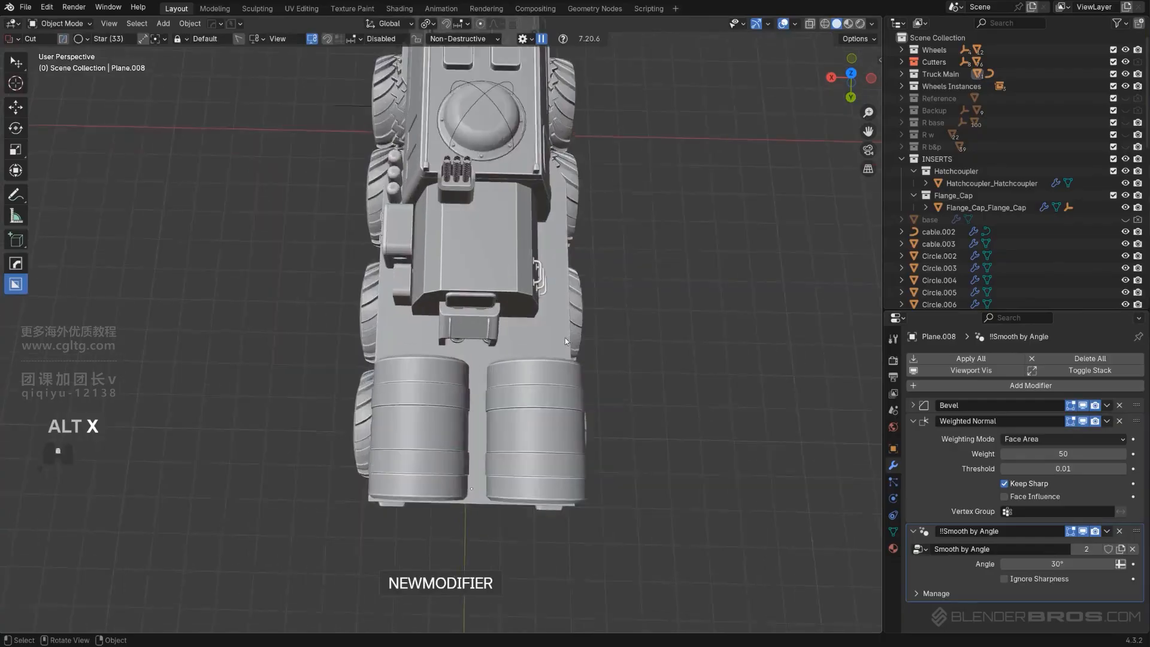
middle_drag(604, 364, 455, 322)
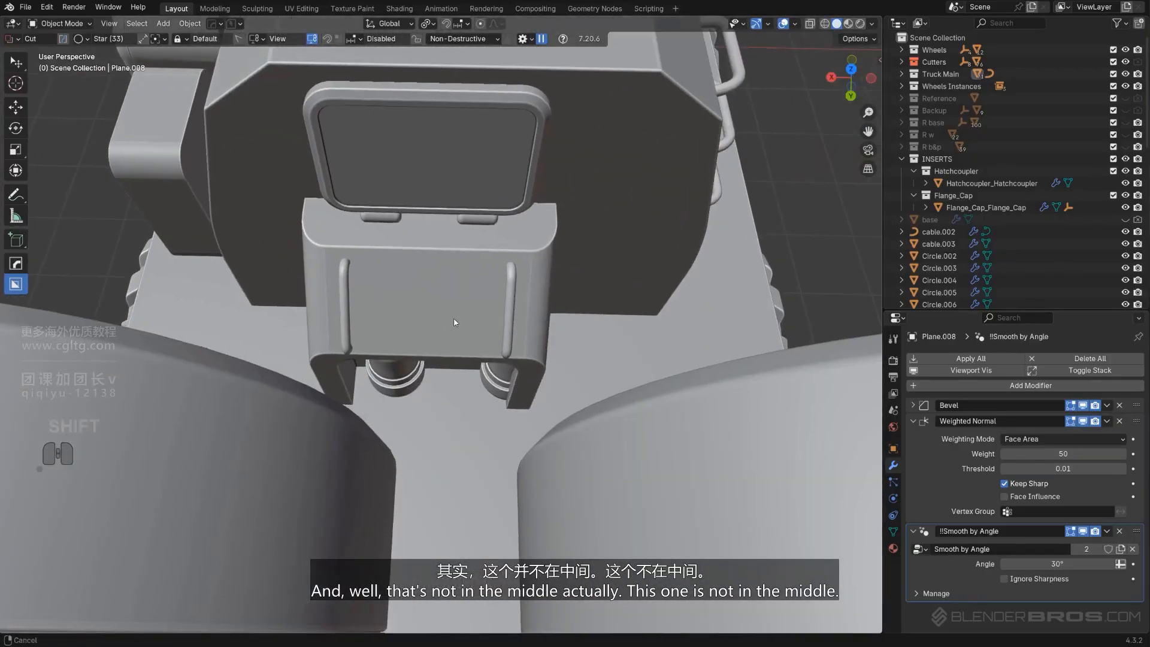
Set the rear box's origin to its geometry and snap the 3D cursor to the selection
click(476, 332)
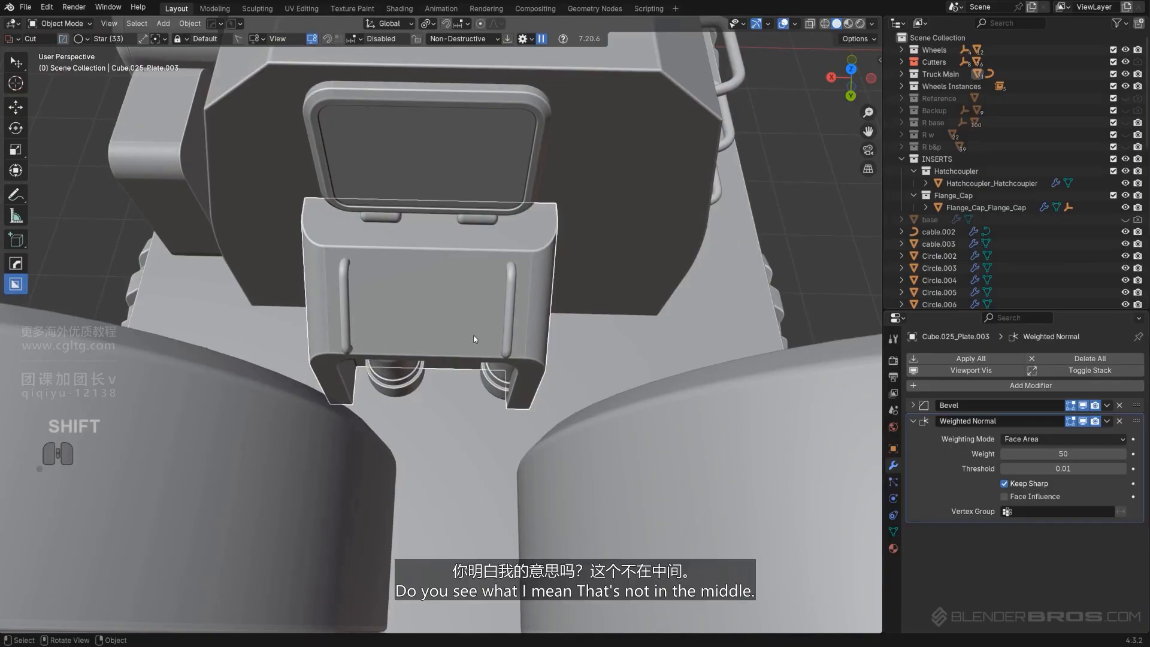
scroll(478, 338, down, 3)
mouse_move(478, 342)
middle_down()
mouse_move(485, 358)
mouse_move(483, 349)
middle_up()
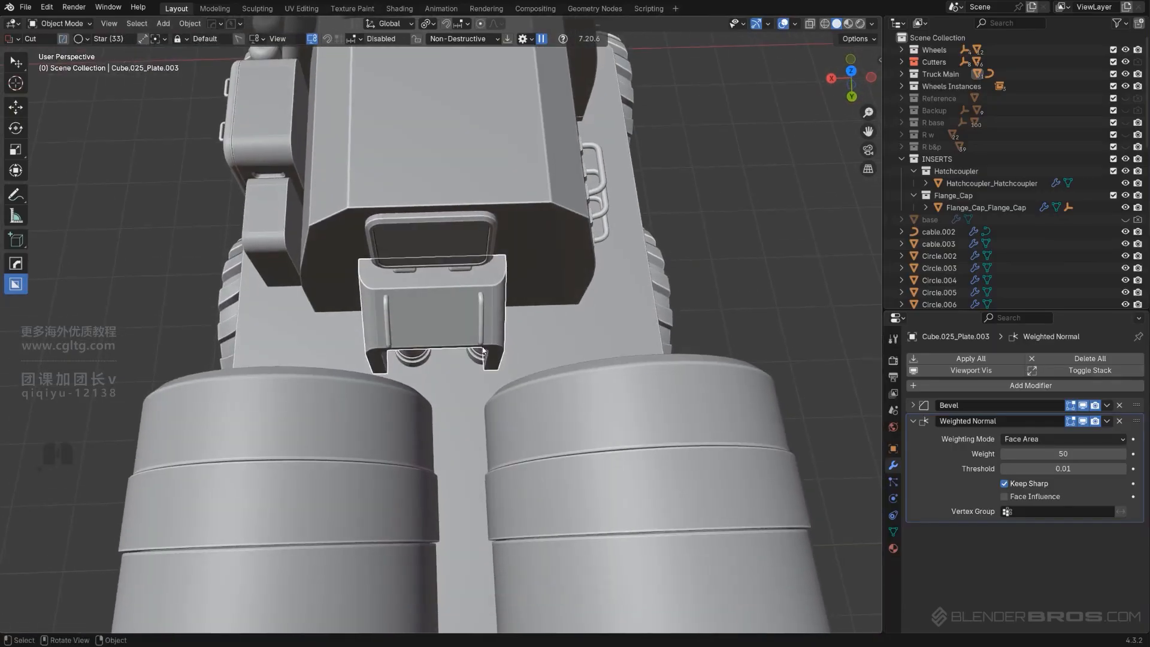
double_click(457, 194)
scroll(448, 233, down, 1)
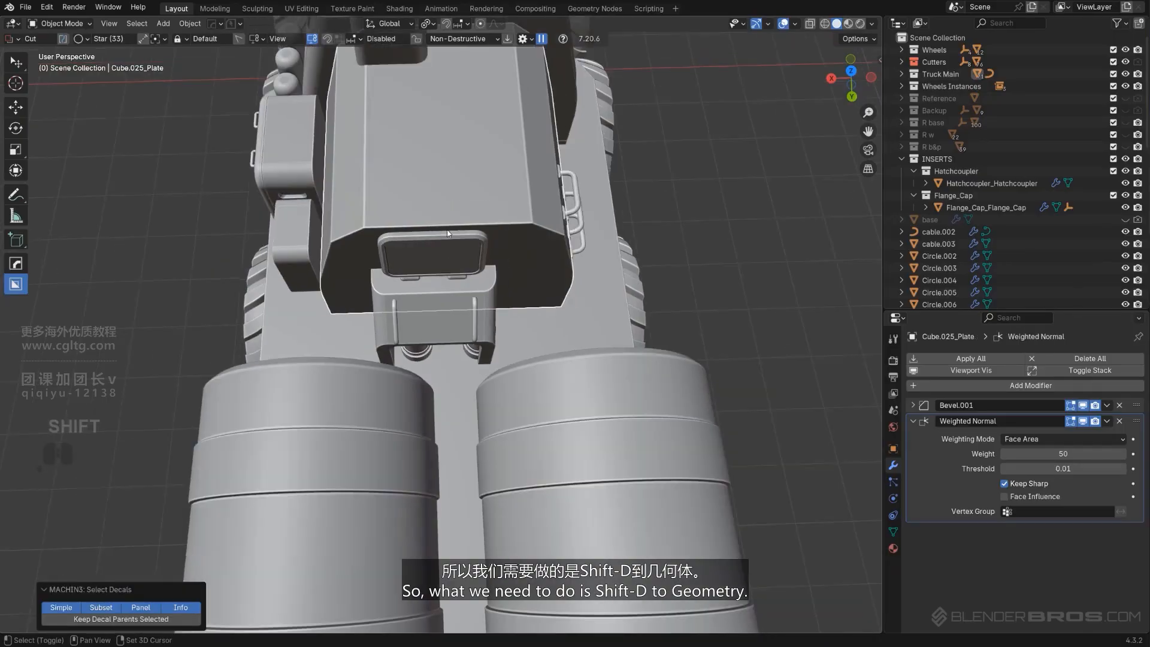
key(shift+s)
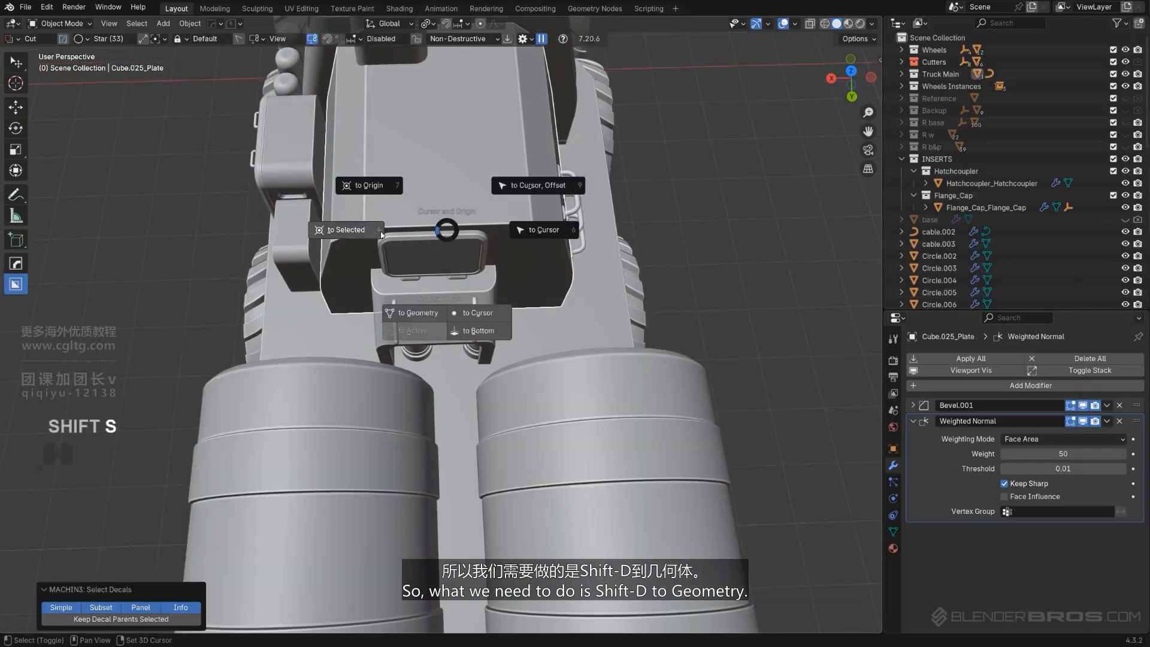
click(411, 315)
key(shift+s)
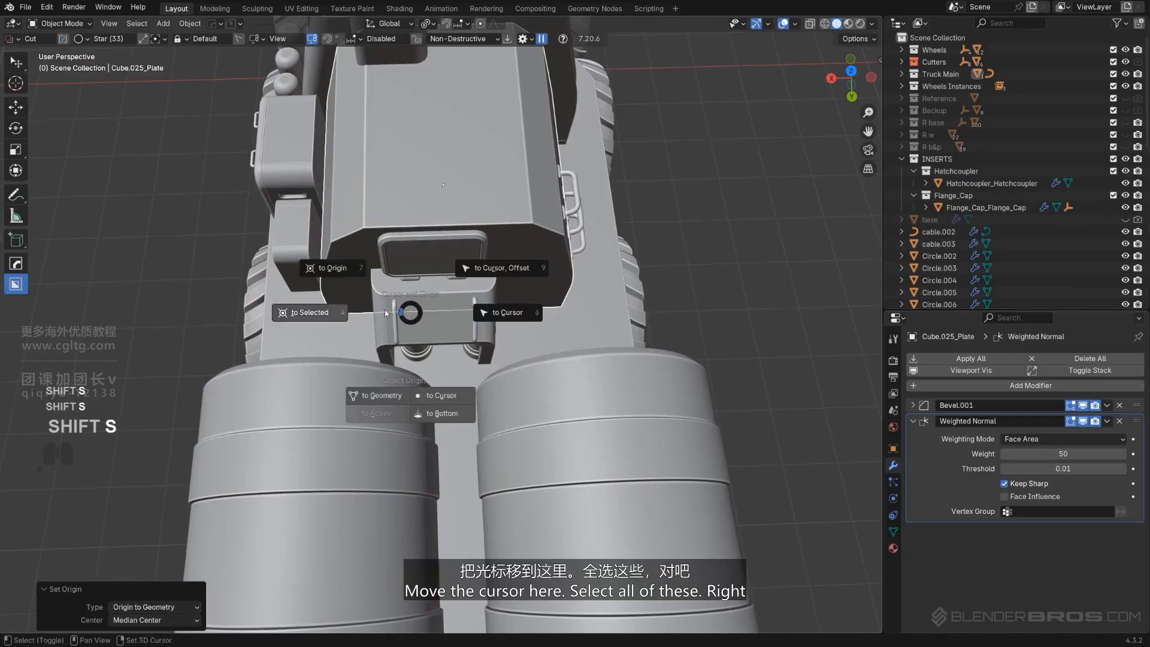
click(314, 314)
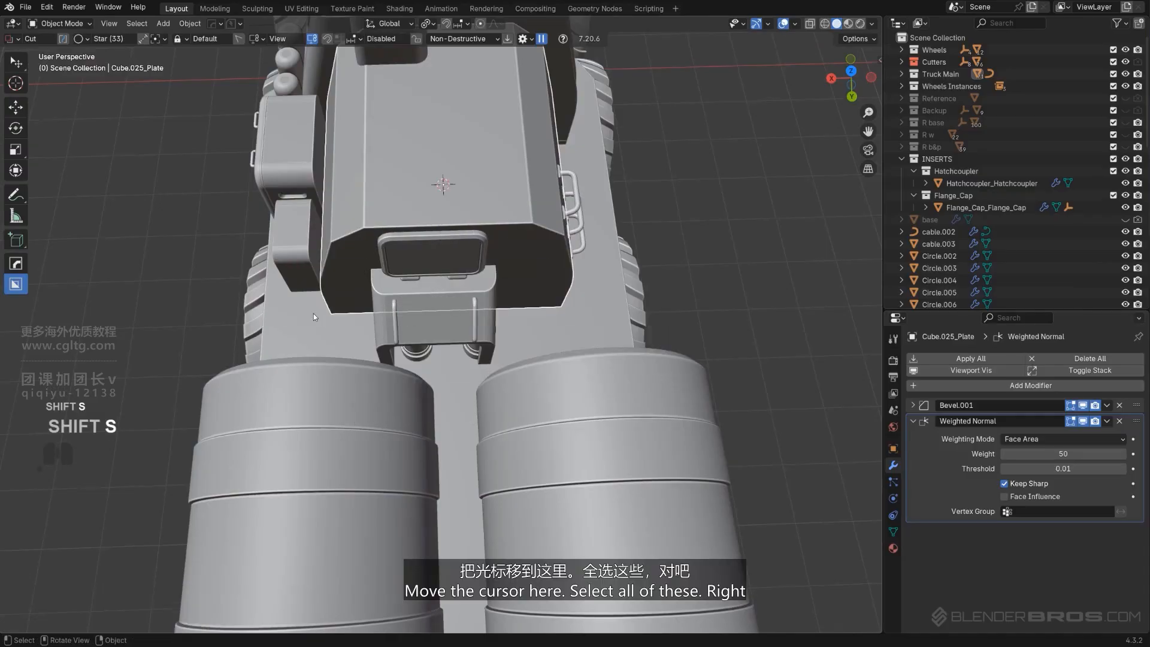
Select the rear box's parts and isolate them in local view
click(475, 315)
shift+click(437, 312)
shift+click(451, 273)
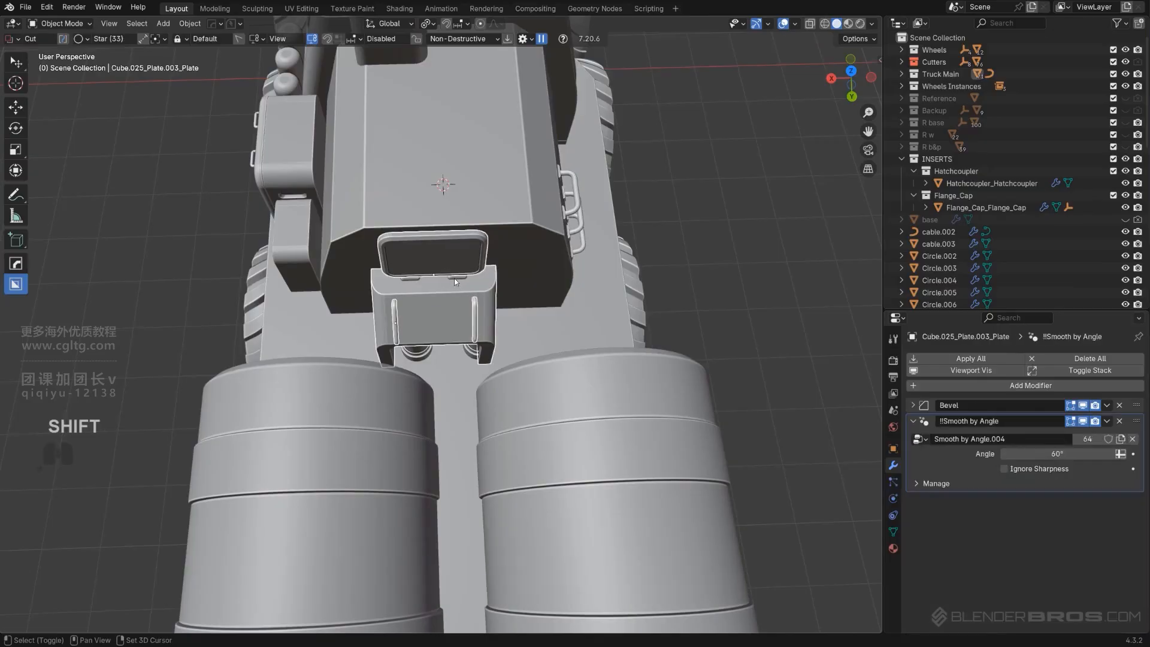
shift+click(453, 278)
shift+click(458, 267)
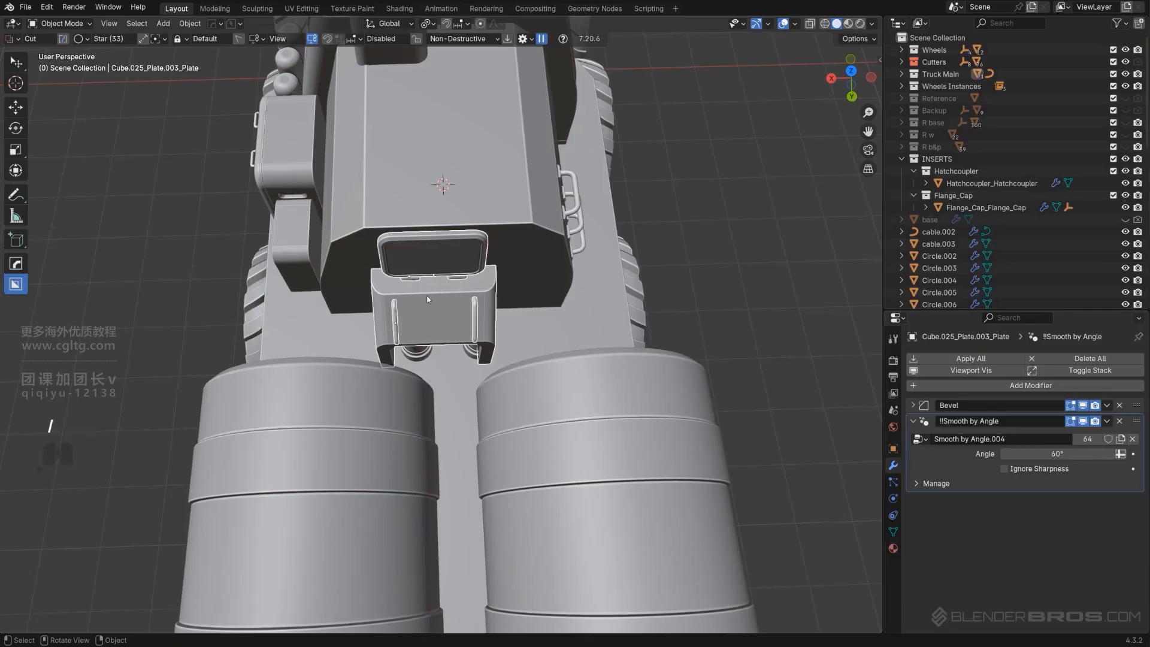
key(slash)
Parent the box parts to the box body using Object (Keep Transform)
middle_drag(422, 305, 494, 310)
shift+click(488, 314)
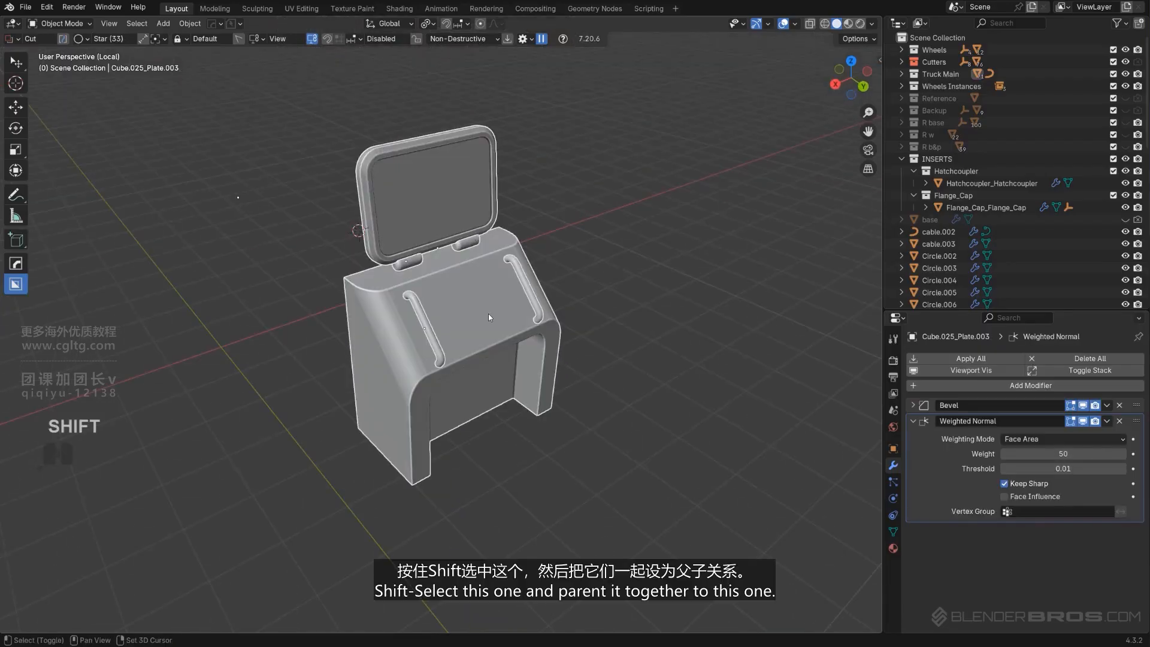
shift+click(487, 314)
shift+click(487, 314)
key(ctrl+p)
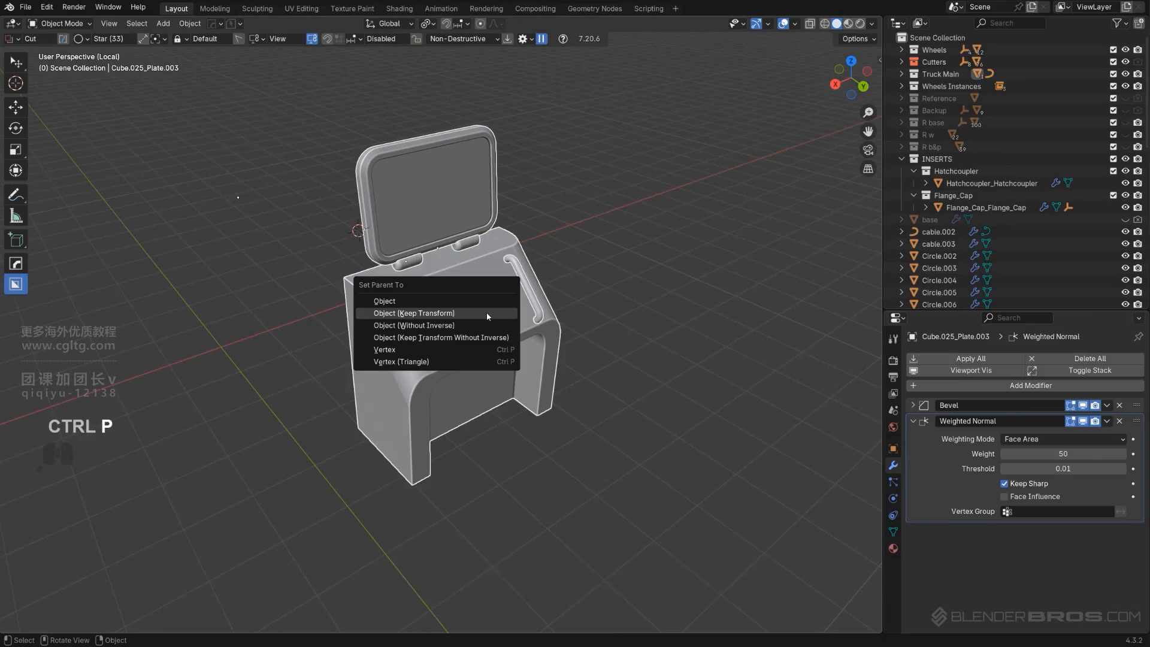
key(Return)
click(457, 301)
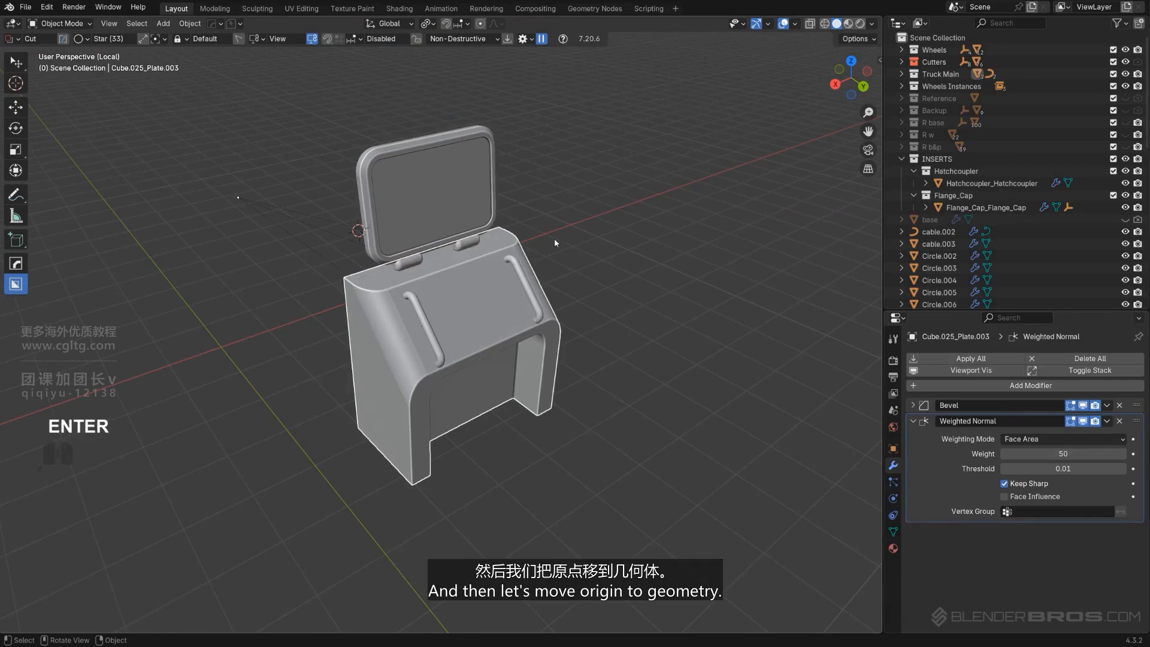
Leave local view and set the rear box's origin to its geometry
key(KP_Divide)
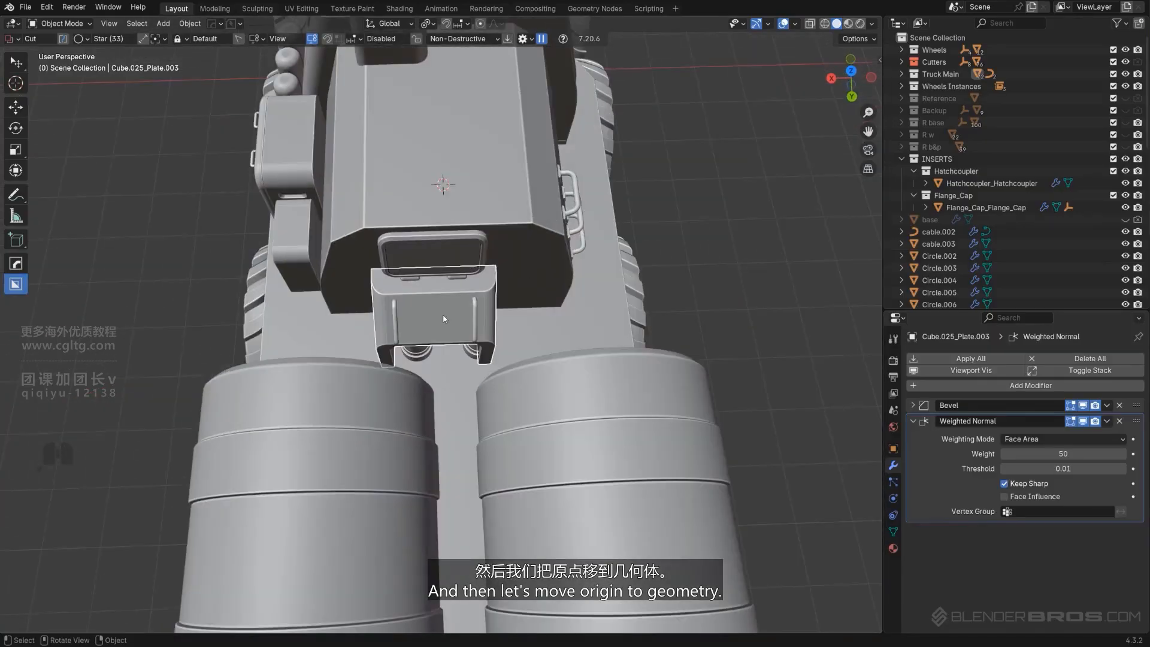
middle_drag(444, 319, 535, 305)
key(shift+s)
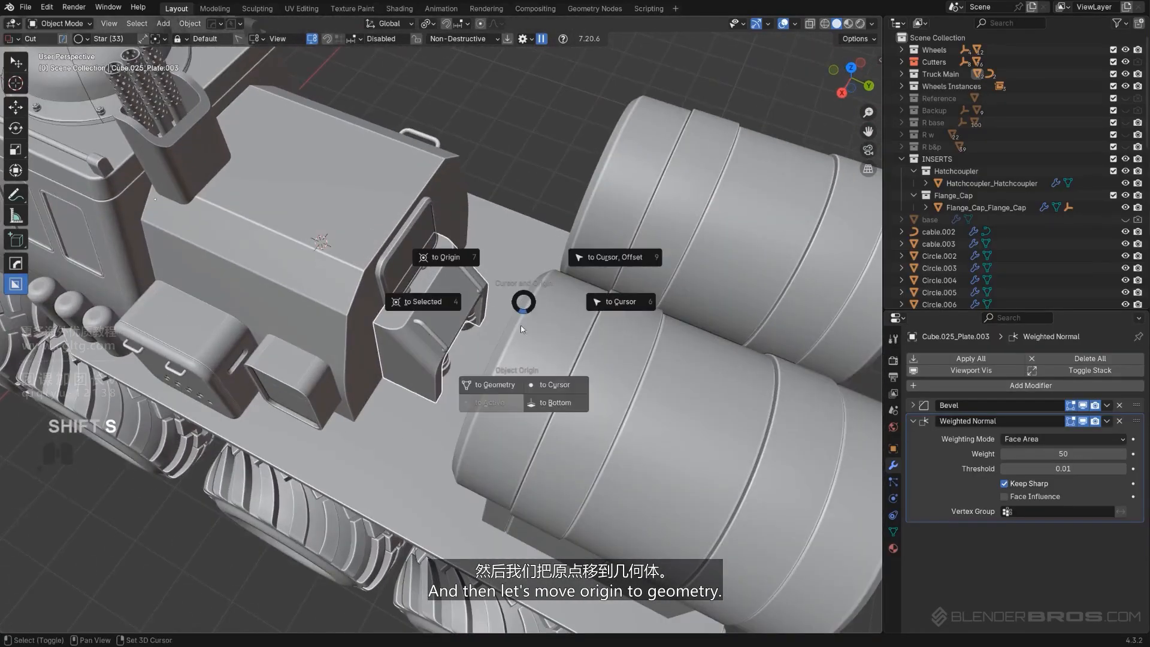
click(496, 386)
middle_drag(471, 339, 376, 357)
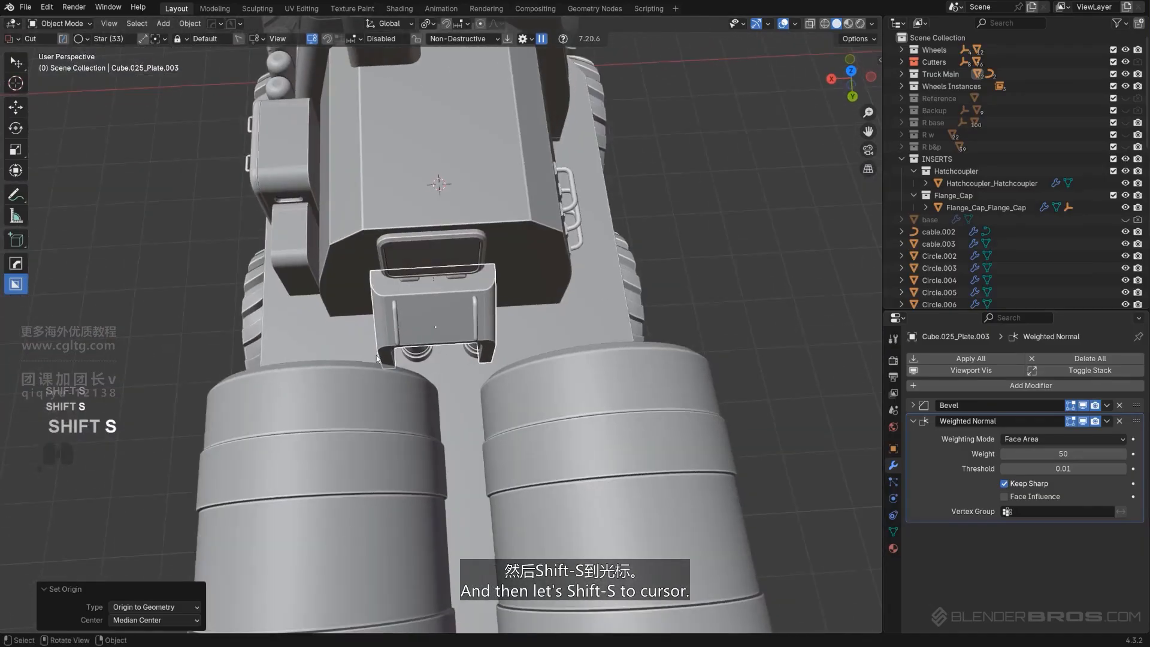
Snap the rear box to the 3D cursor, then move it along Y out to the side of the cab
key(shift+s)
click(539, 333)
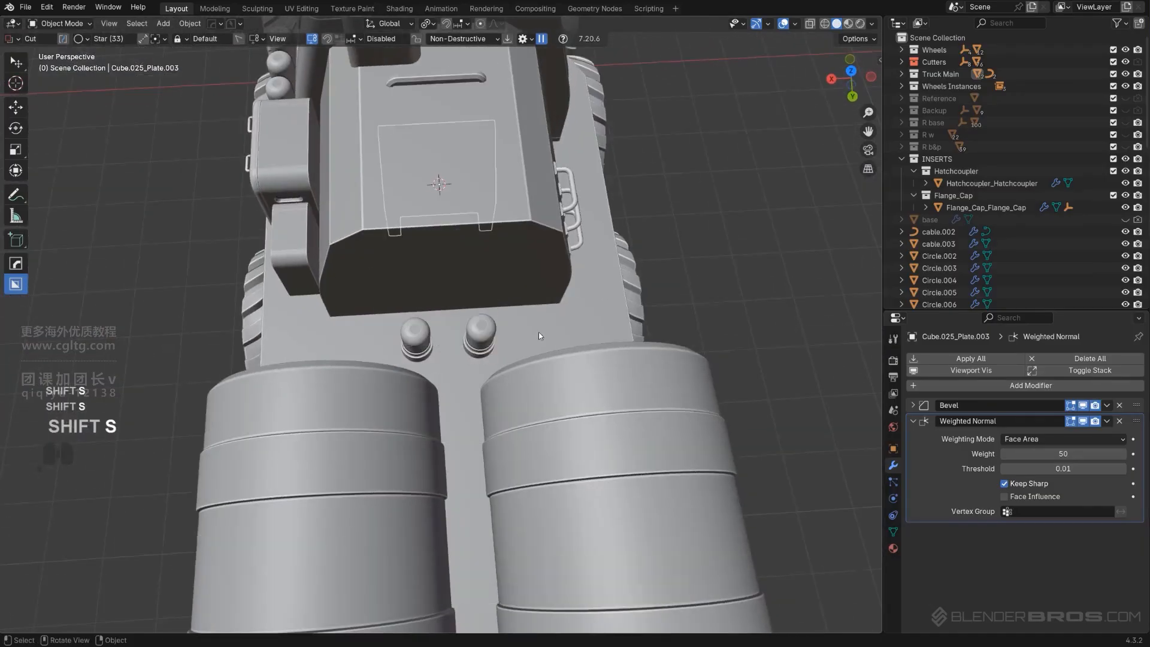
middle_drag(538, 332, 518, 277)
key(g)
key(x)
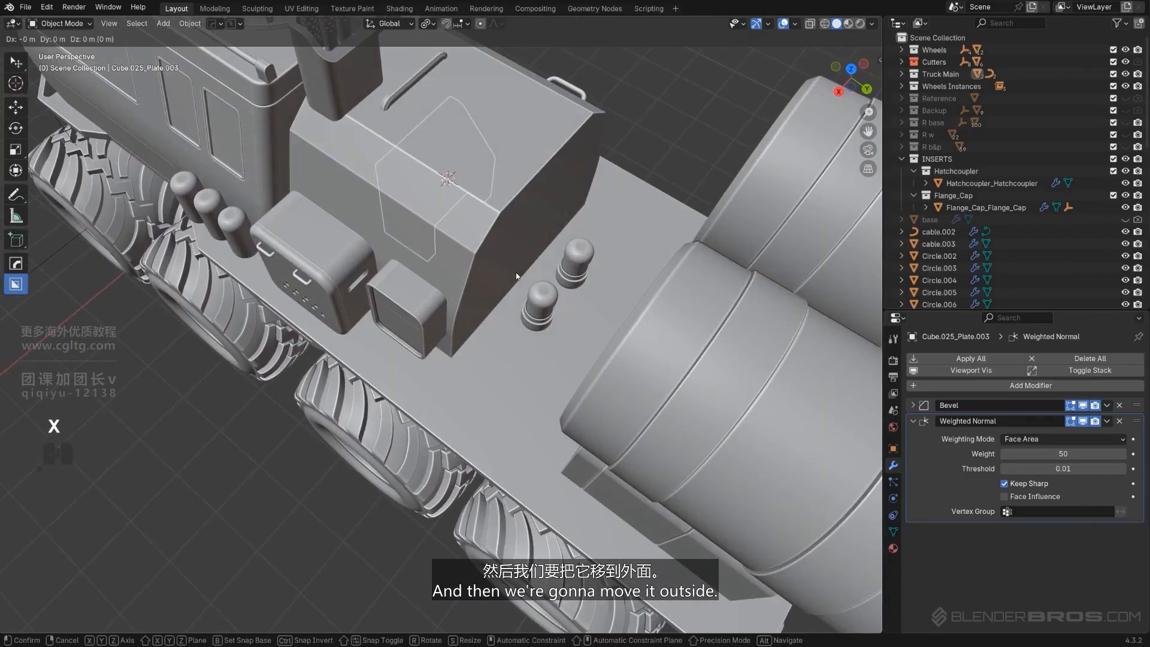
key(y)
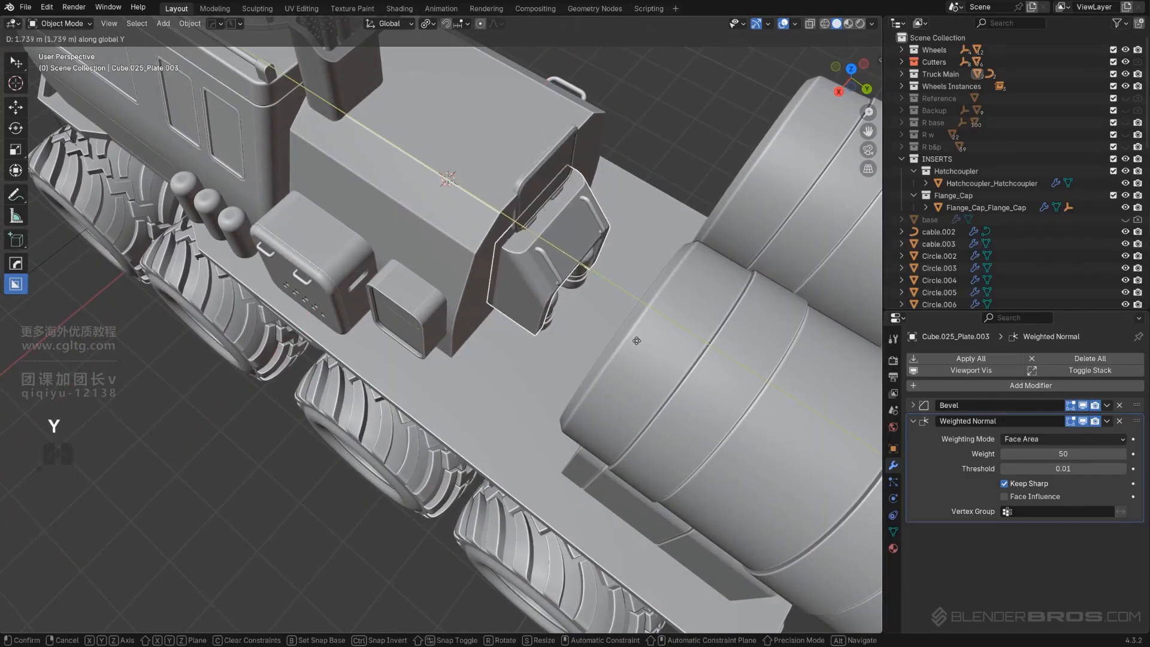
click(645, 345)
In side view, nudge the rear box down about 0.16 m onto the deck
middle_drag(645, 345, 367, 314)
scroll(573, 239, up, 5)
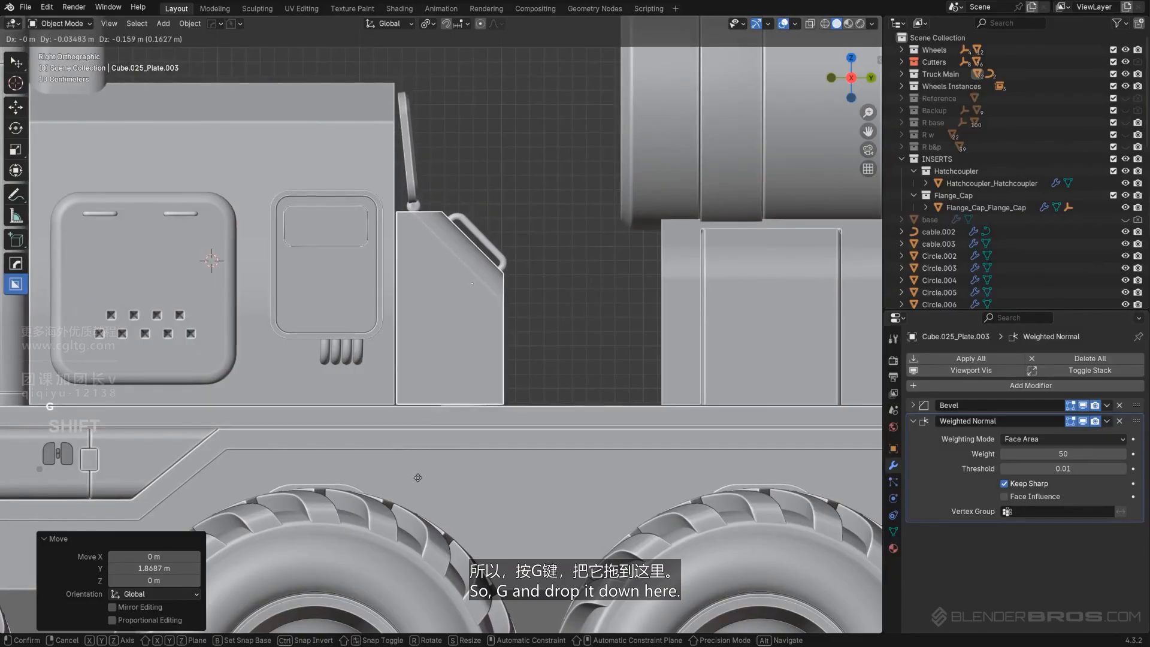
middle_drag(419, 482, 430, 390)
key(KP_5)
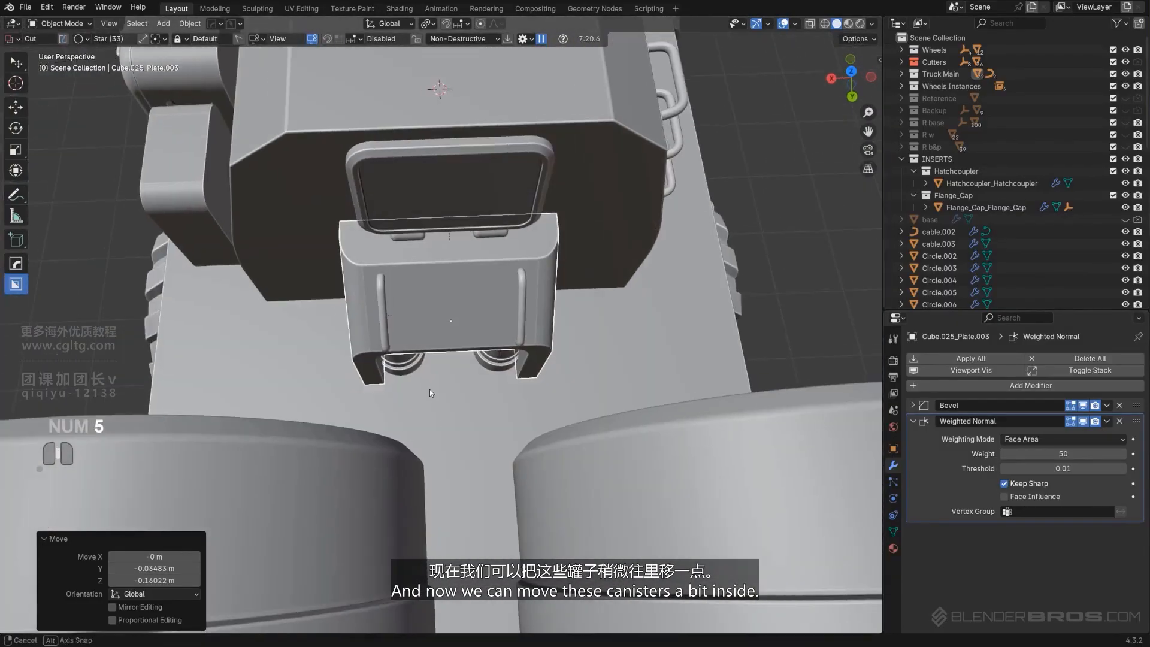
Move the two canisters about 0.13 m inward along X so they fit inside the box
click(401, 374)
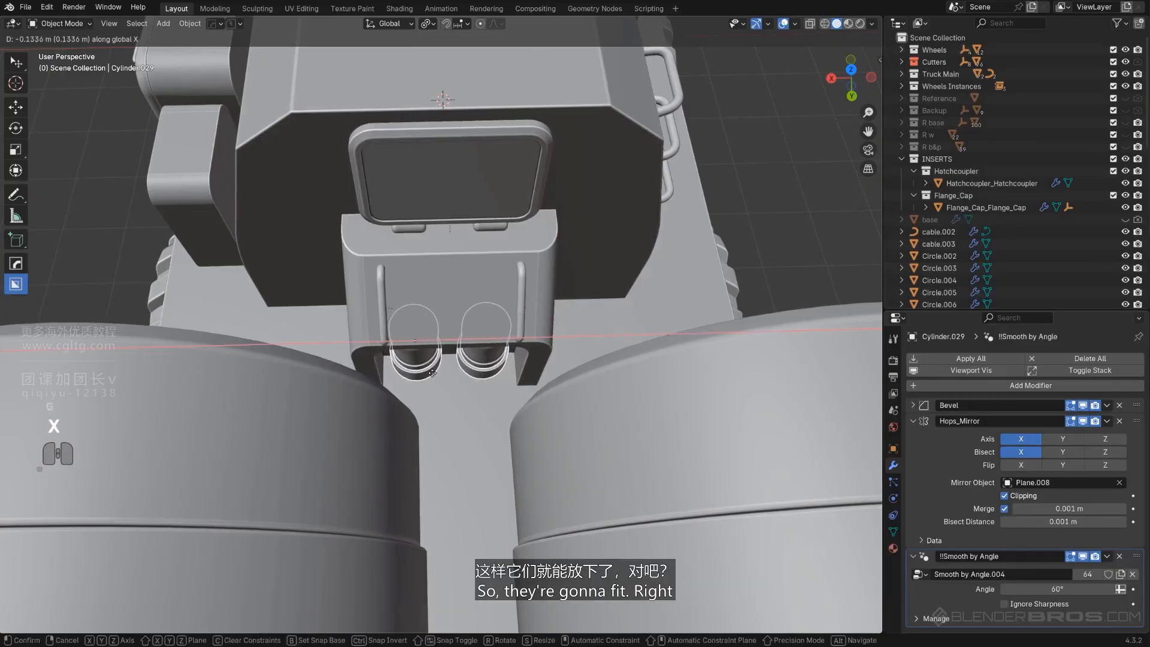
click(432, 373)
middle_drag(434, 373, 527, 365)
Select the tube holder, duplicate it in place, and scale the copy up to about 1.043
shift+middle_drag(312, 221, 374, 390)
scroll(346, 367, up, 4)
click(349, 329)
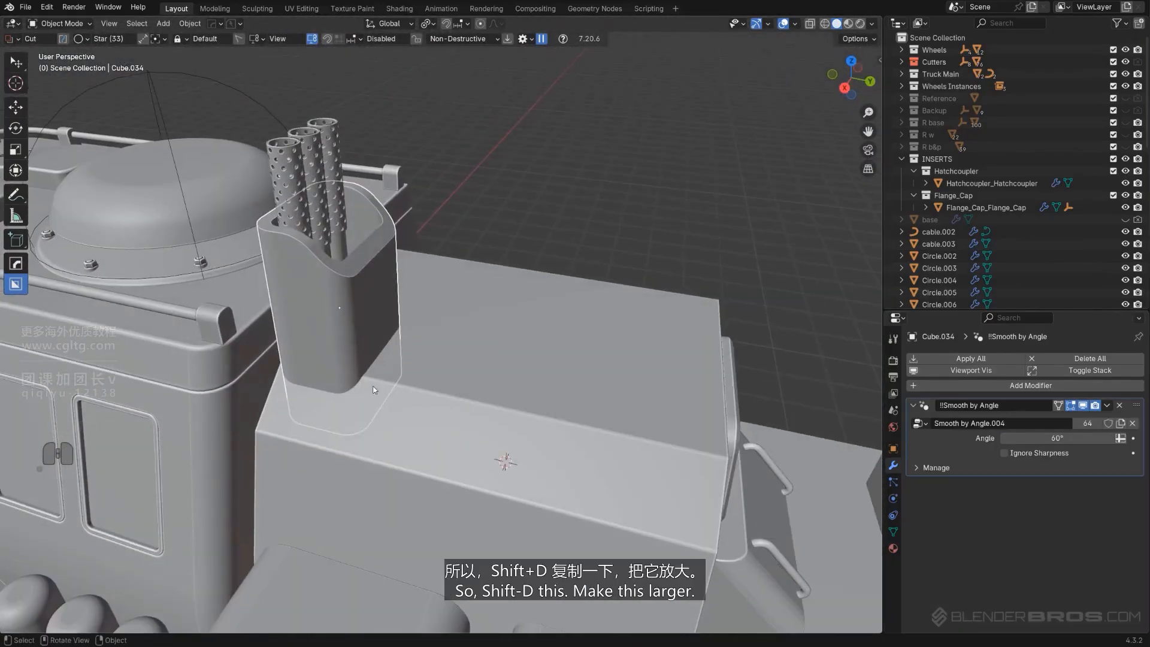
key(shift+d)
right_click(342, 411)
key(s)
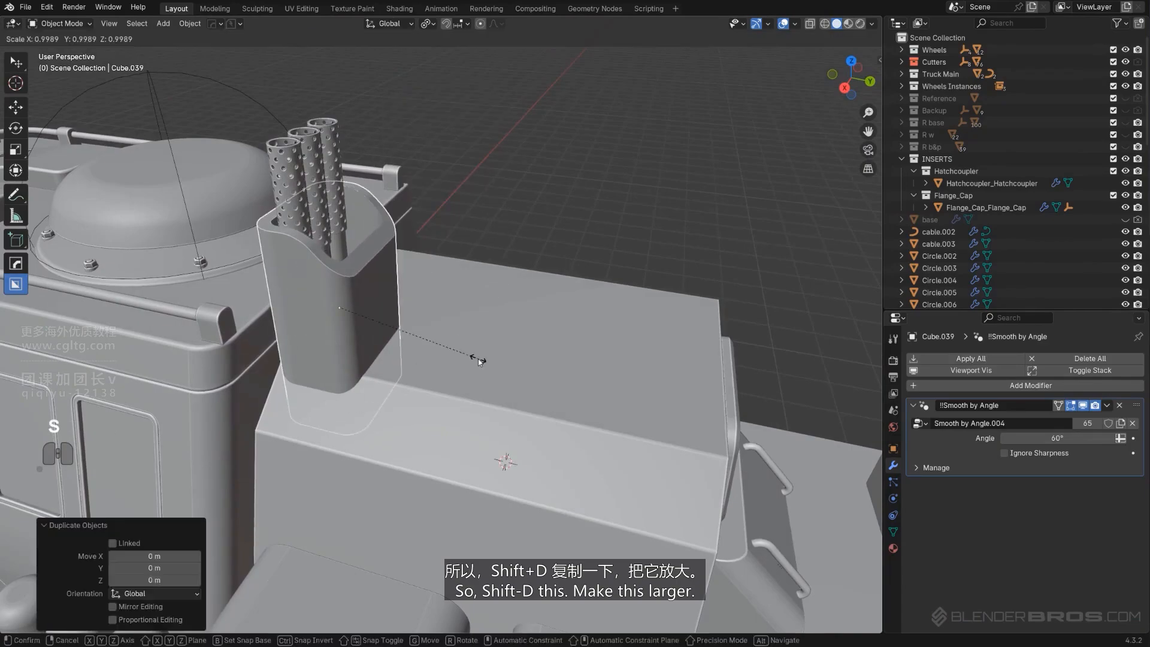
click(486, 361)
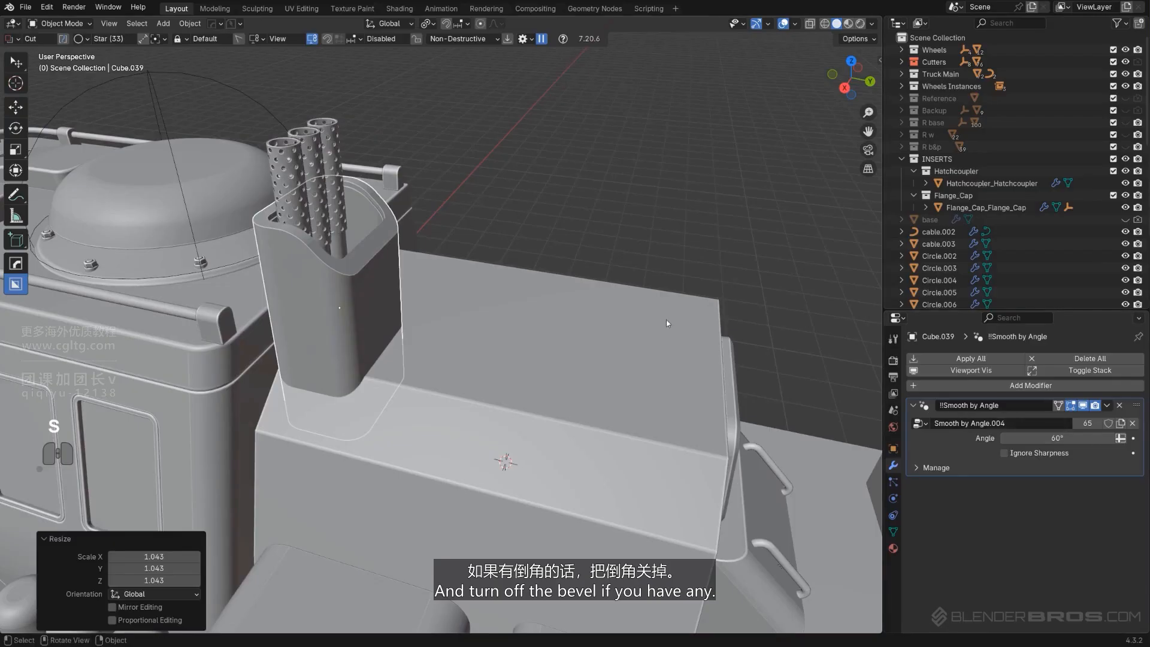
Re-sharpen the enlarged copy with HOps and cut it from the deck box as a difference boolean
click(1121, 406)
key(q)
click(601, 227)
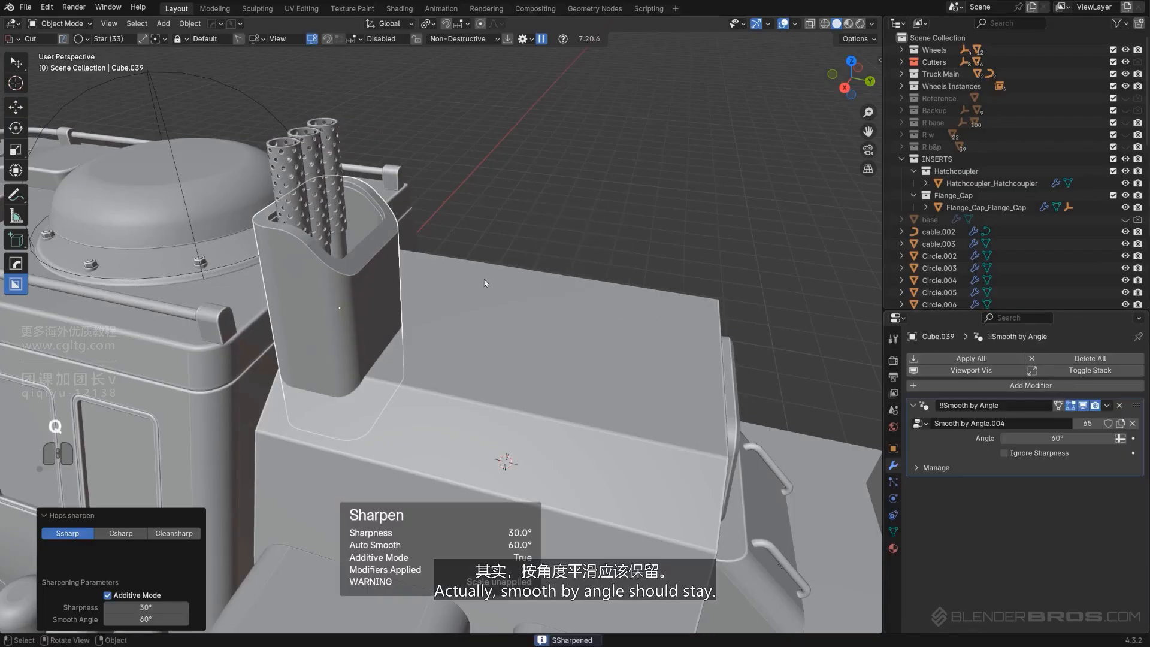
key(q)
click(436, 376)
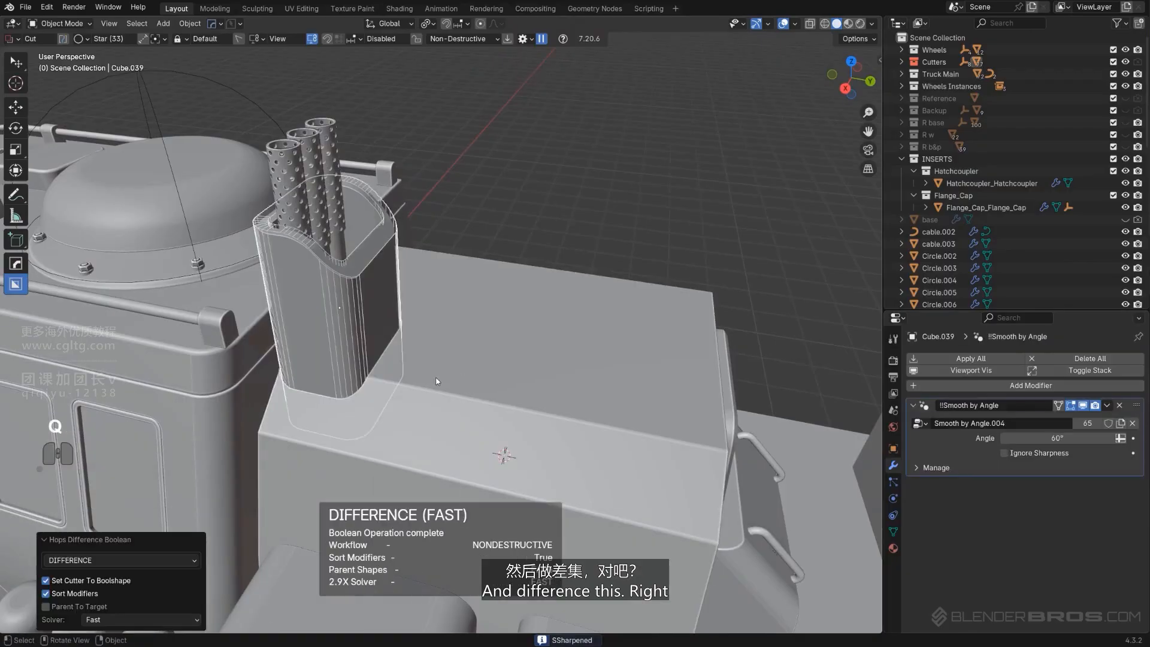
Select the holder together with its cutter and move both about 0.06 m along Y
shift+middle_drag(434, 376, 362, 326)
click(484, 357)
key(q)
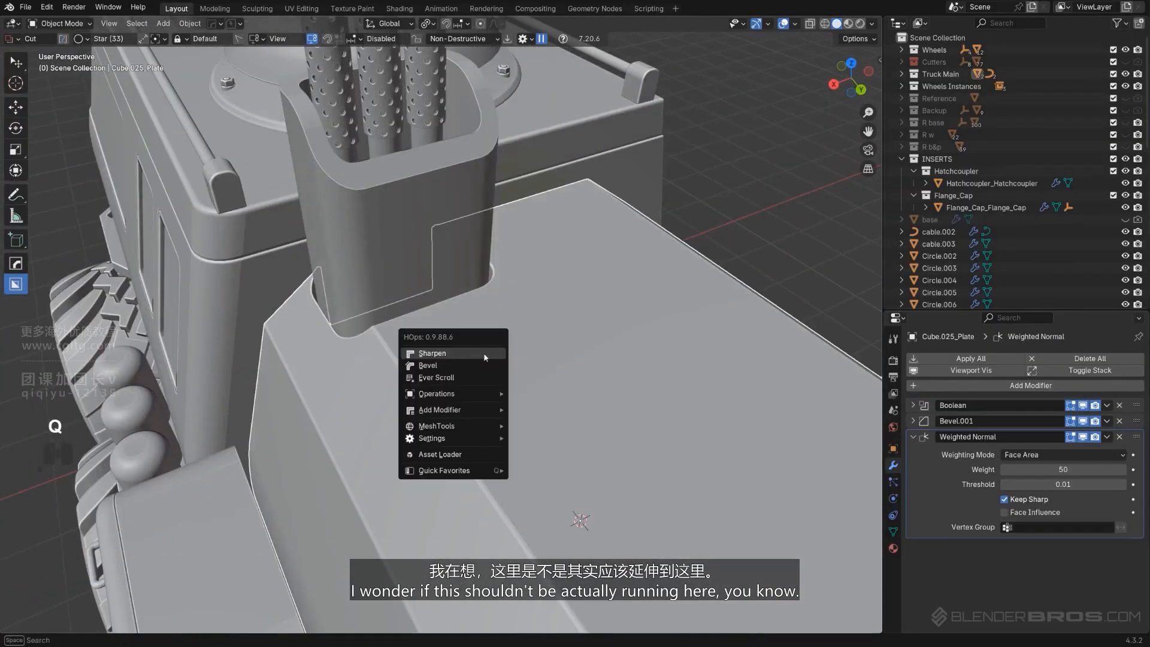
click(465, 375)
shift+click(445, 312)
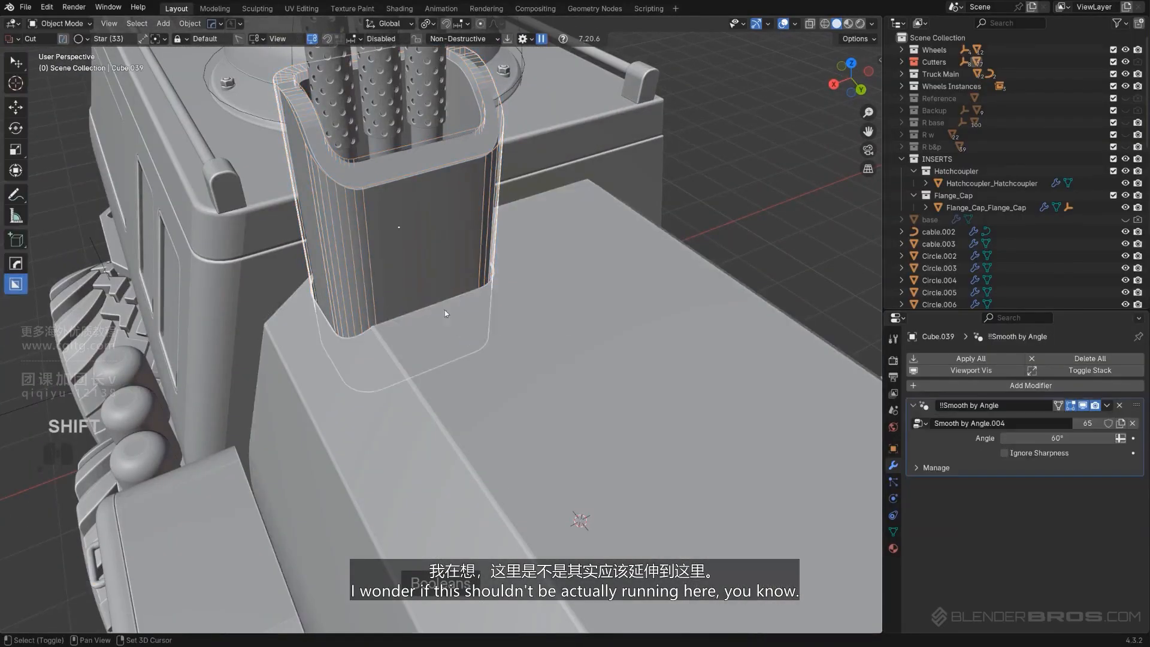
key(g)
key(x)
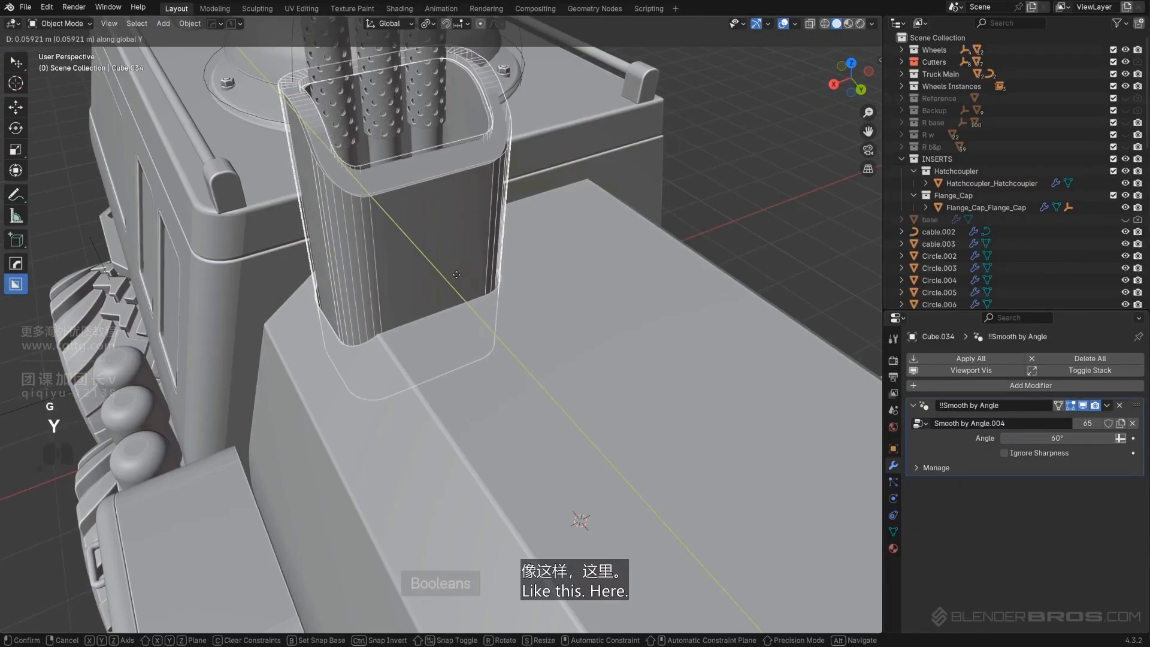
click(474, 269)
middle_drag(474, 269, 500, 325)
Isolate the cutter in local view and select its bottom face in Edit Mode
click(551, 311)
click(1118, 406)
scroll(488, 269, up, 2)
click(446, 231)
key(slash)
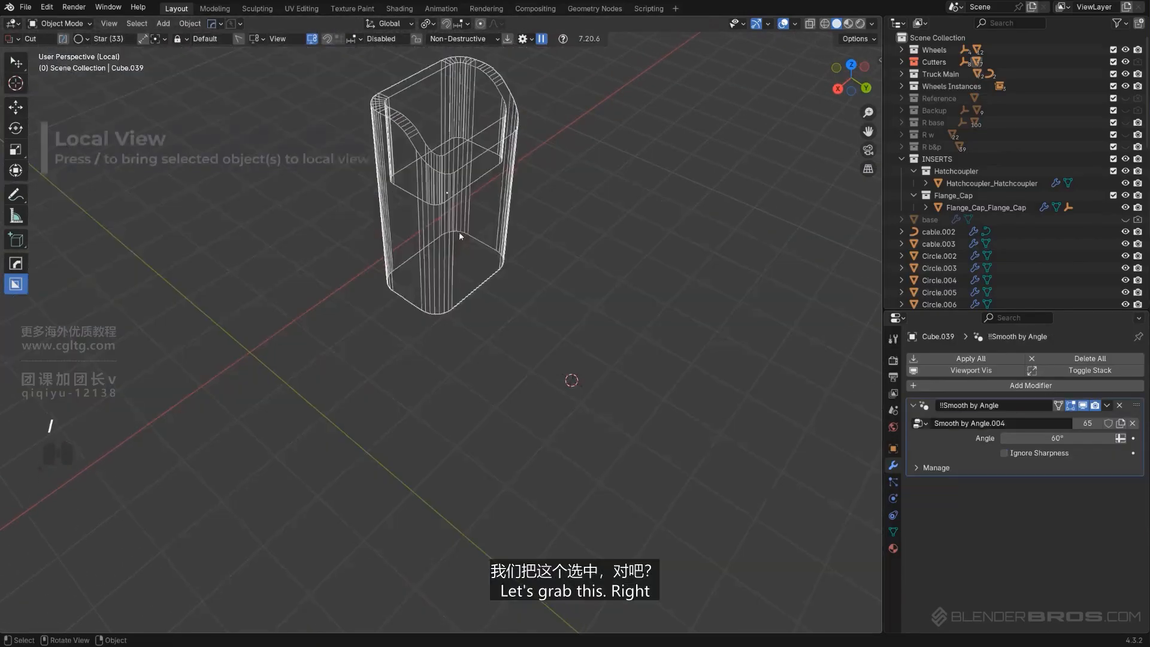
middle_drag(458, 231, 456, 359)
scroll(458, 401, down, 2)
middle_drag(460, 403, 484, 427)
key(Tab)
click(484, 427)
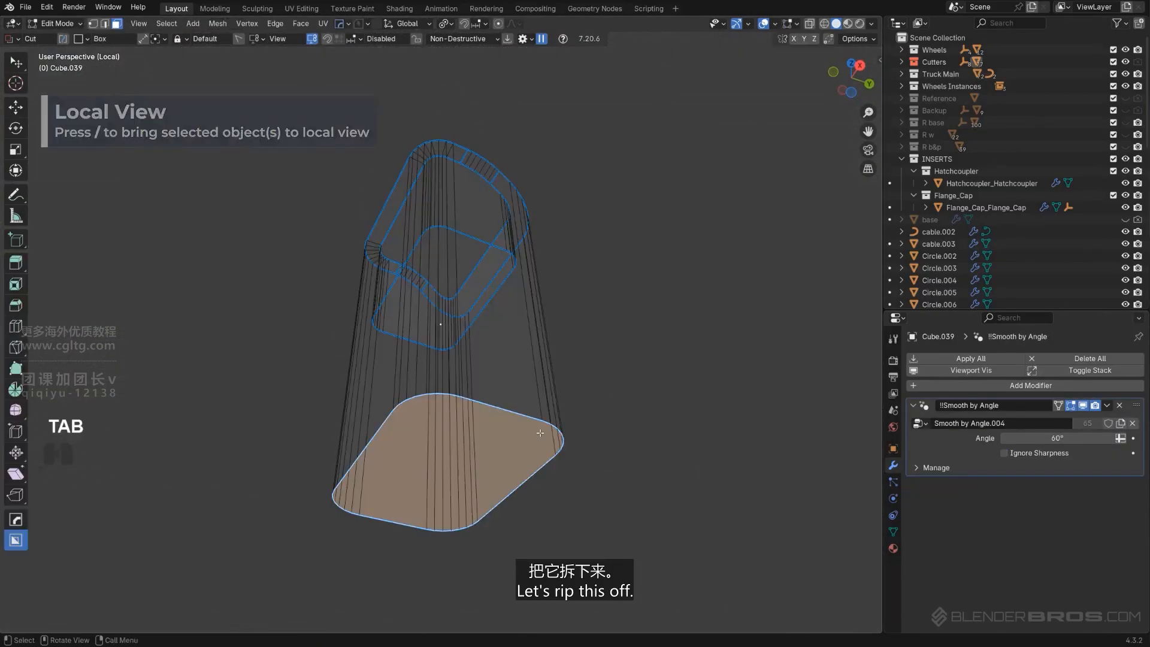
Extract the bottom face into a separate piece with Curve/Extract and delete the original cutter
key(q)
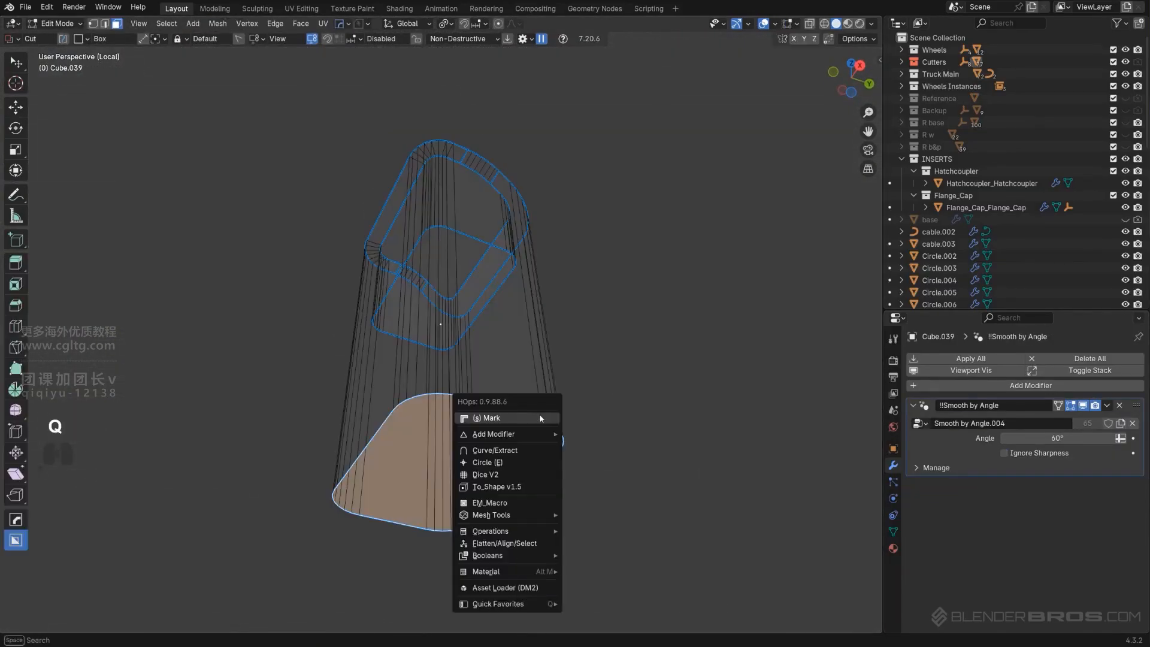
click(521, 450)
key(x)
middle_drag(452, 342, 408, 446)
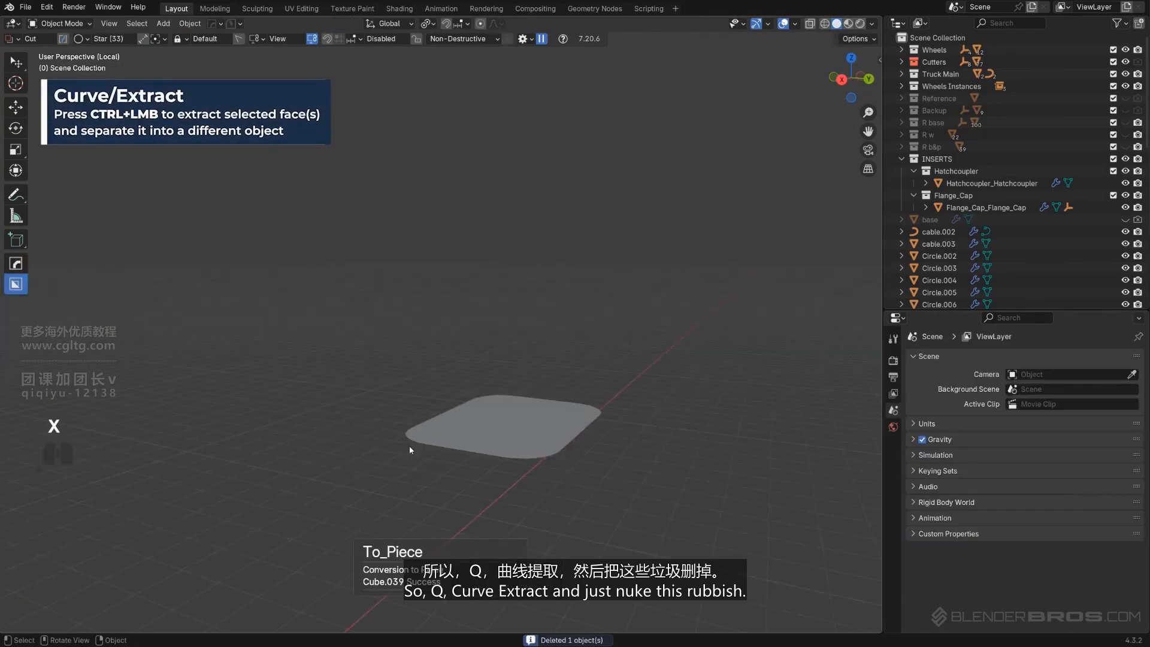
click(483, 415)
Extrude the extracted face upward into a tall block
key(Tab)
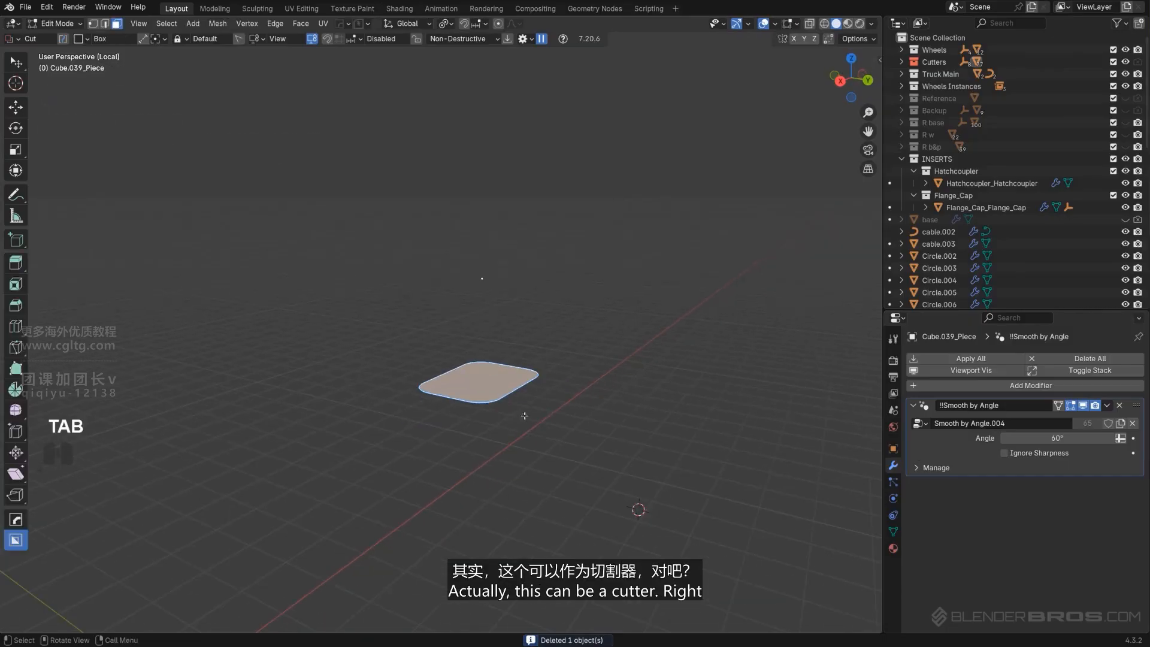
key(e)
click(595, 171)
middle_drag(595, 171, 512, 376)
scroll(622, 267, up, 2)
key(Tab)
key(Tab)
click(421, 312)
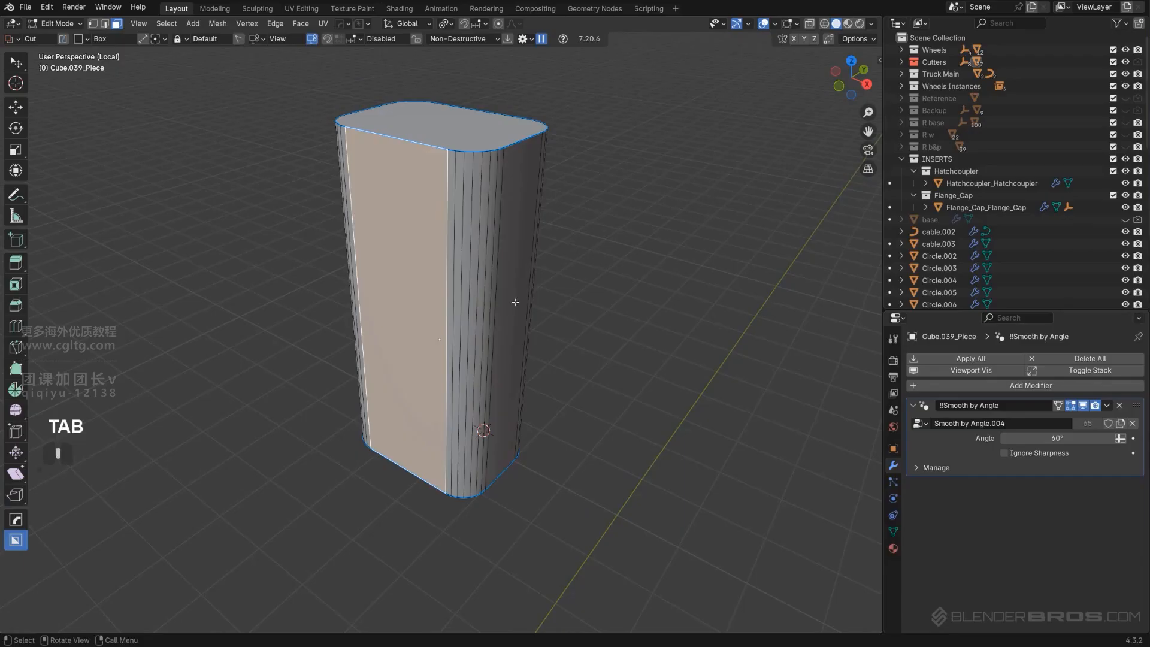
Select the block's rounded side faces and flatten them with the Align tool
middle_drag(516, 301, 642, 251)
ctrl+click(478, 270)
key(ctrl+z)
ctrl+click(493, 207)
shift+click(300, 257)
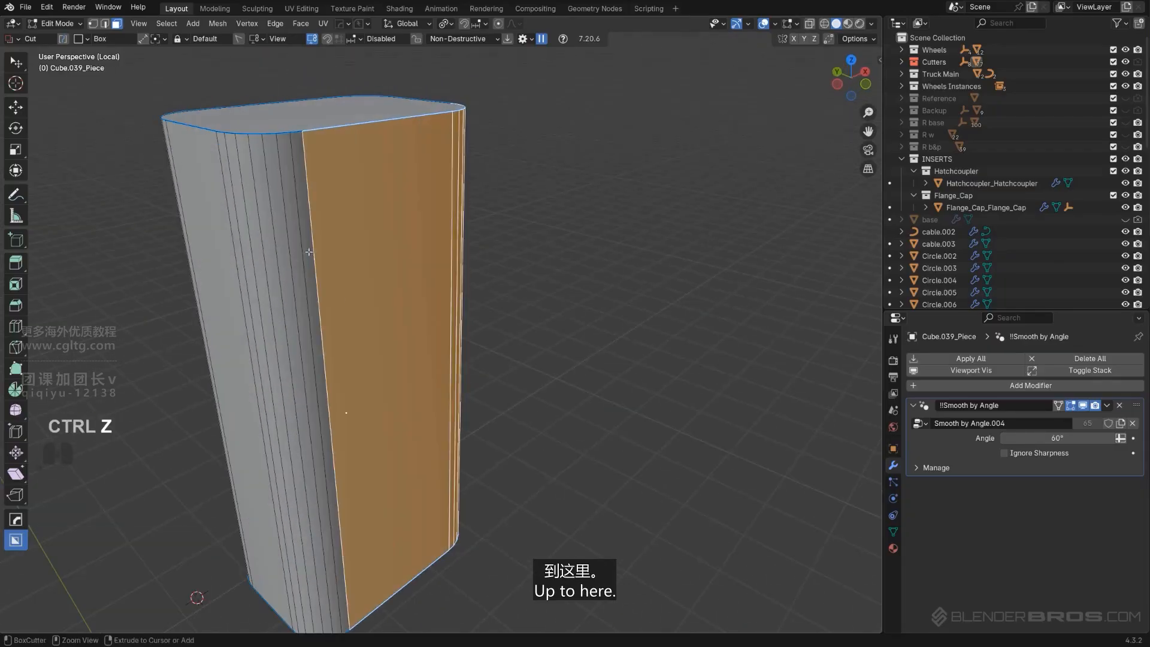
ctrl+click(235, 246)
scroll(438, 306, down, 3)
middle_drag(389, 270, 470, 309)
key(alt+a)
click(554, 310)
key(Tab)
middle_drag(494, 245, 383, 259)
Clean up the block's mesh with HOps Clean Mesh
key(q)
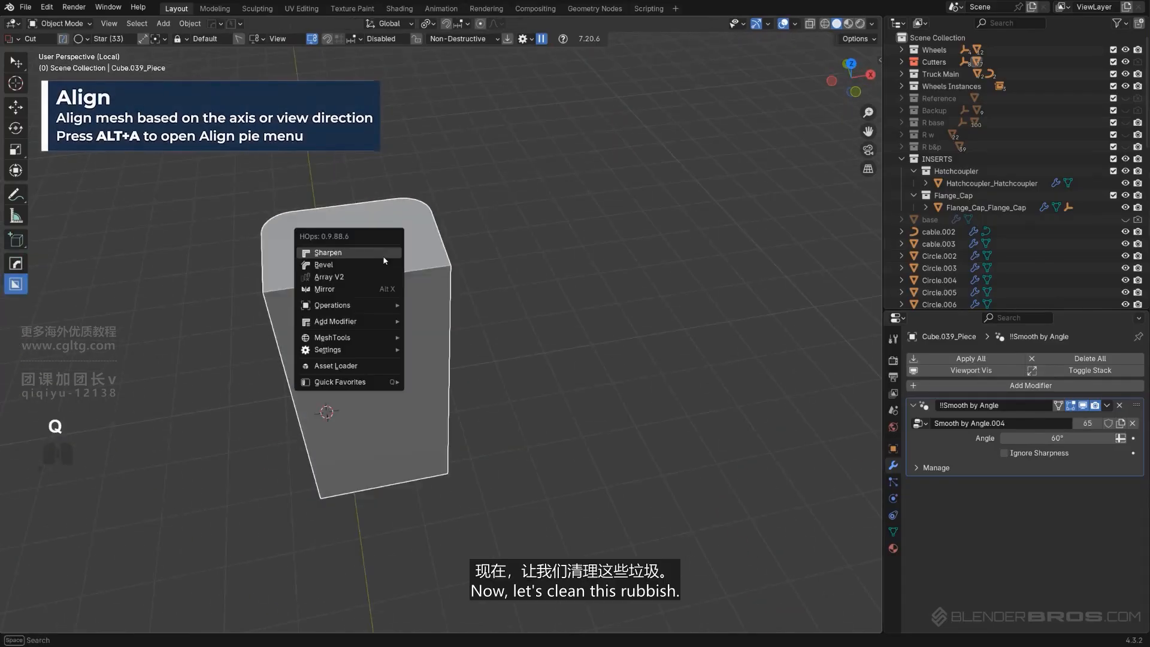
mouse_move(370, 322)
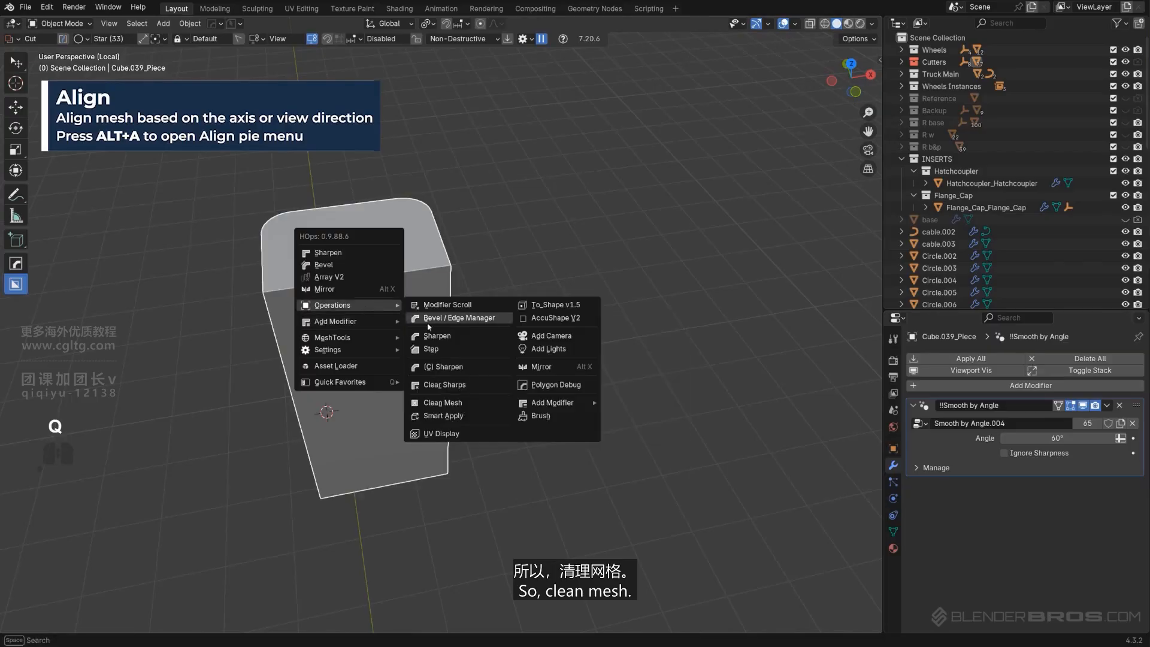
click(466, 403)
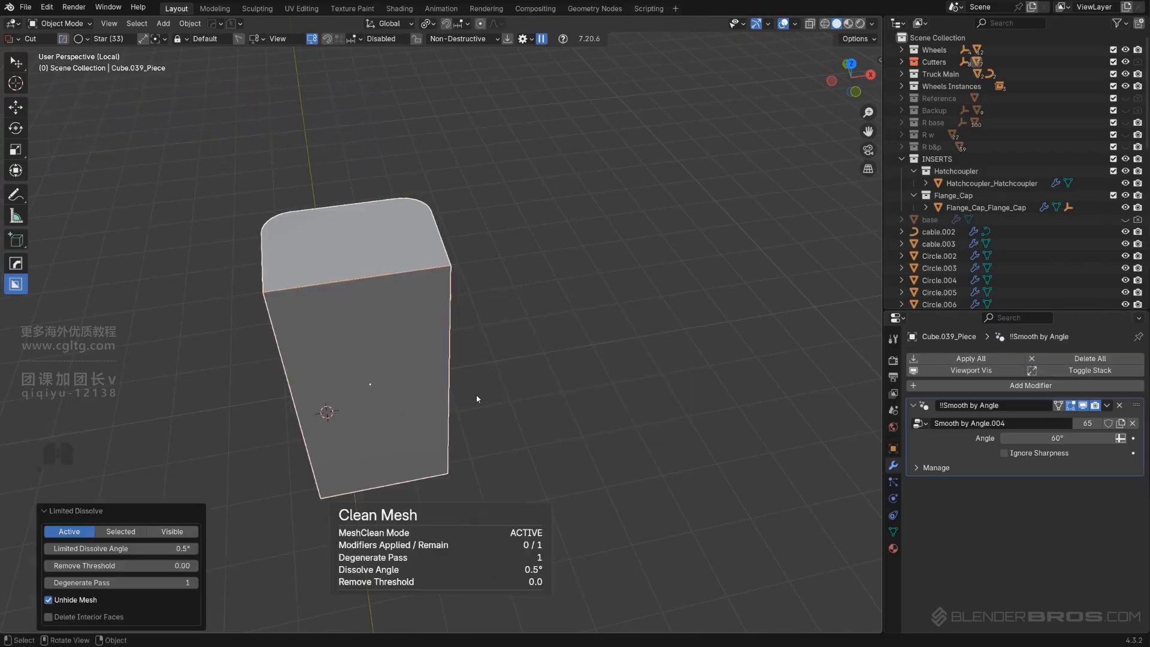
middle_drag(477, 397, 523, 300)
Leave local view, cut the new block from the deck box as a difference boolean, and hide the cutters
key(slash)
shift+middle_drag(522, 299, 463, 377)
shift+middle_drag(491, 340, 498, 374)
shift+click(530, 373)
key(q)
click(520, 299)
key(shift+2)
scroll(418, 431, up, 2)
shift+middle_drag(419, 431, 447, 343)
scroll(469, 417, up, 2)
scroll(447, 343, up, 1)
scroll(623, 350, down, 5)
Select the holder with its cutters and move them along X toward the middle of the deck
middle_drag(623, 350, 418, 290)
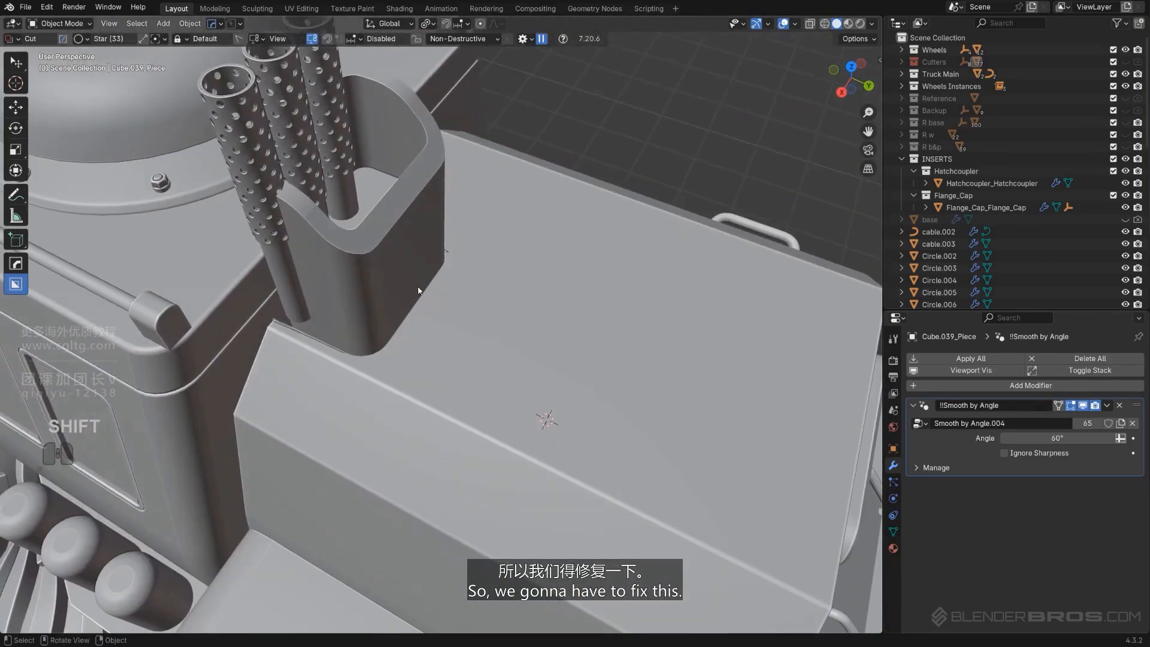
click(474, 307)
key(q)
click(471, 327)
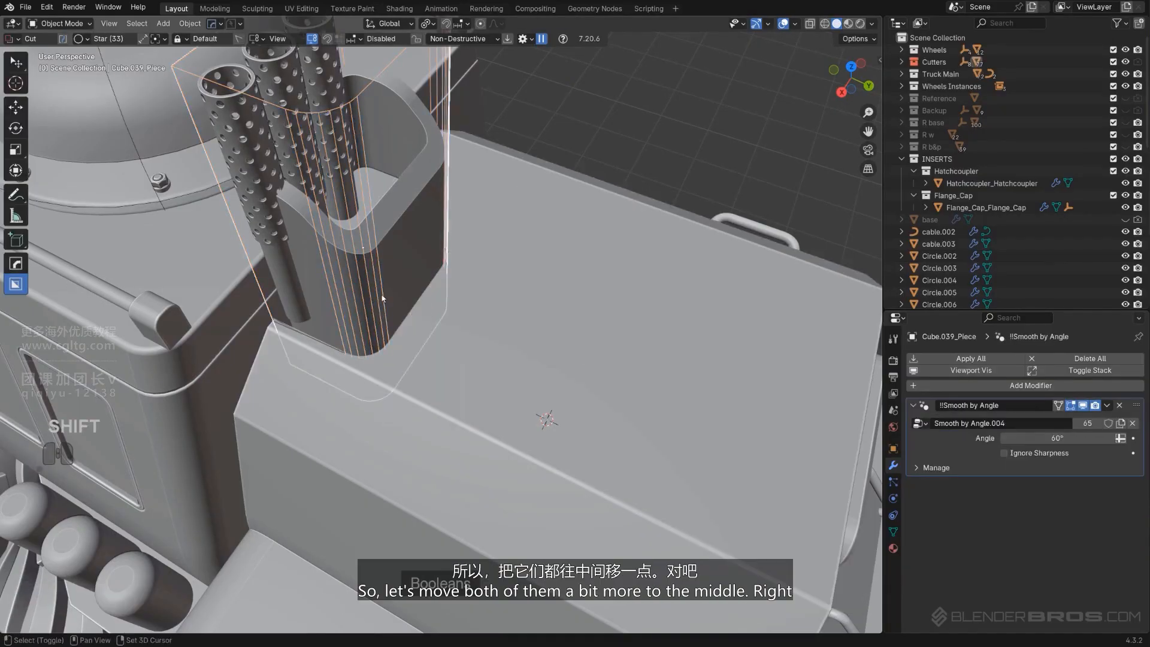
middle_drag(459, 300, 437, 300)
key(g)
key(x)
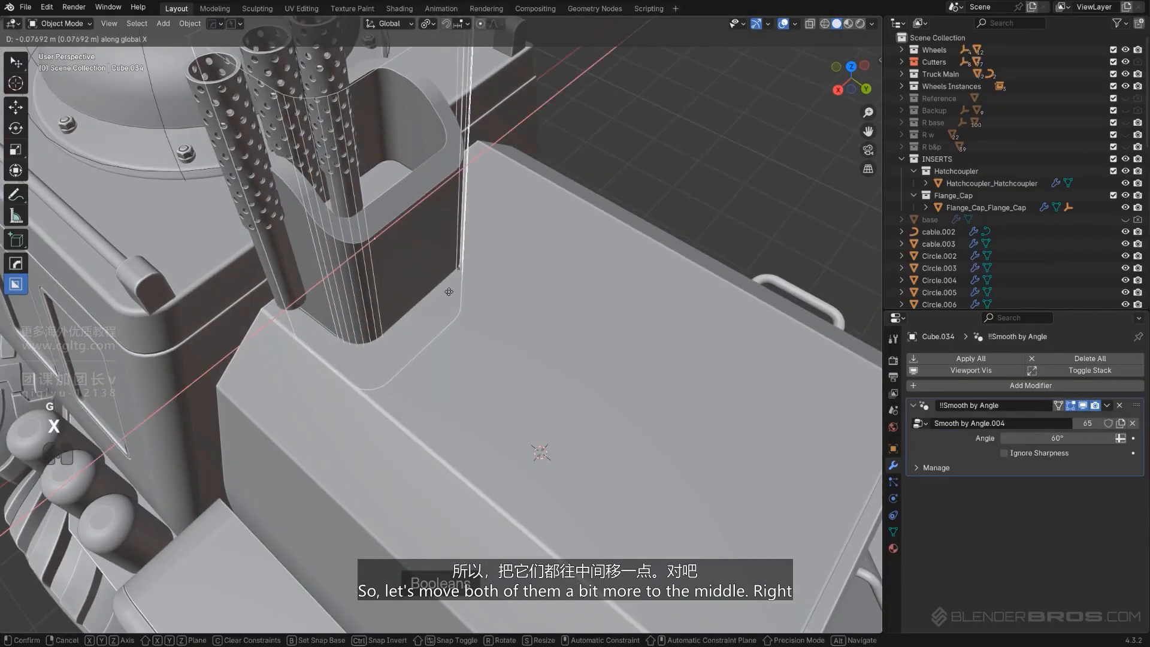
right_click(449, 290)
key(g)
key(x)
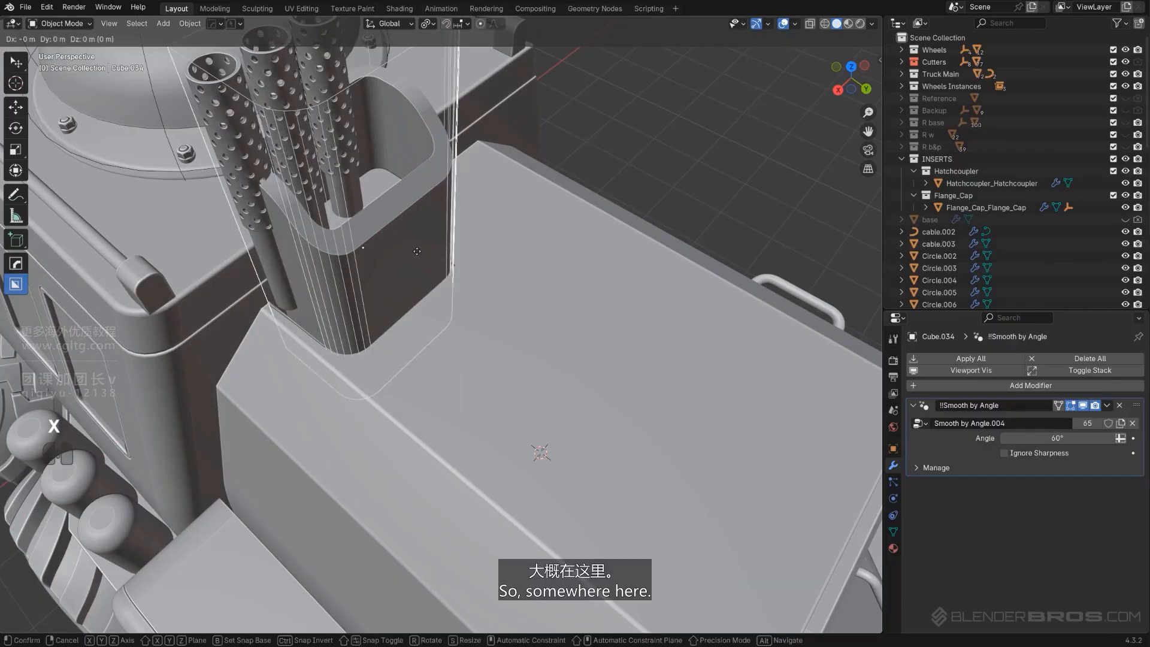
click(431, 244)
Select the perforated tubes and move them about 0.3 m along X back into the holder
key(shift+2)
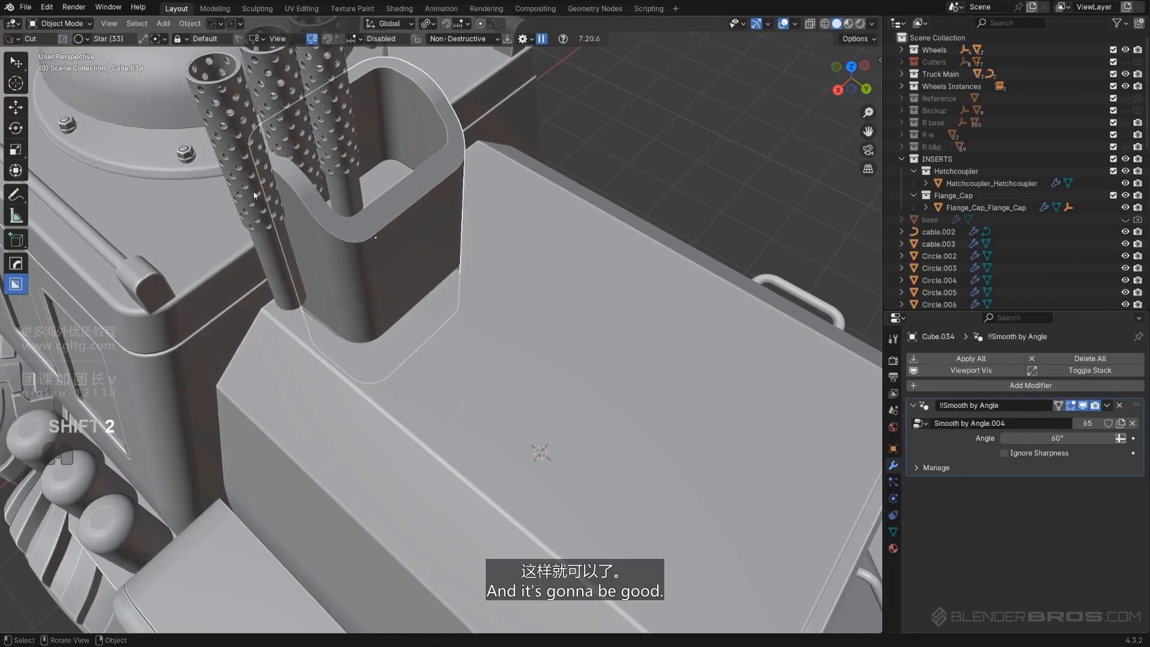
click(281, 259)
shift+middle_drag(288, 267, 300, 374)
shift+click(231, 254)
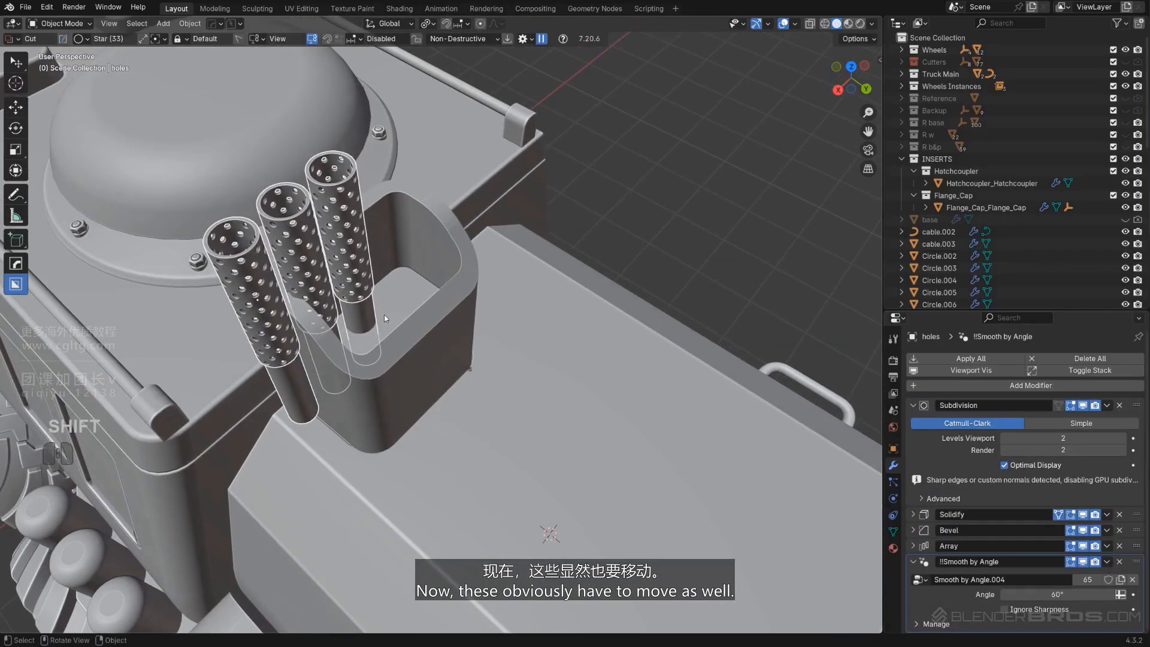
key(x)
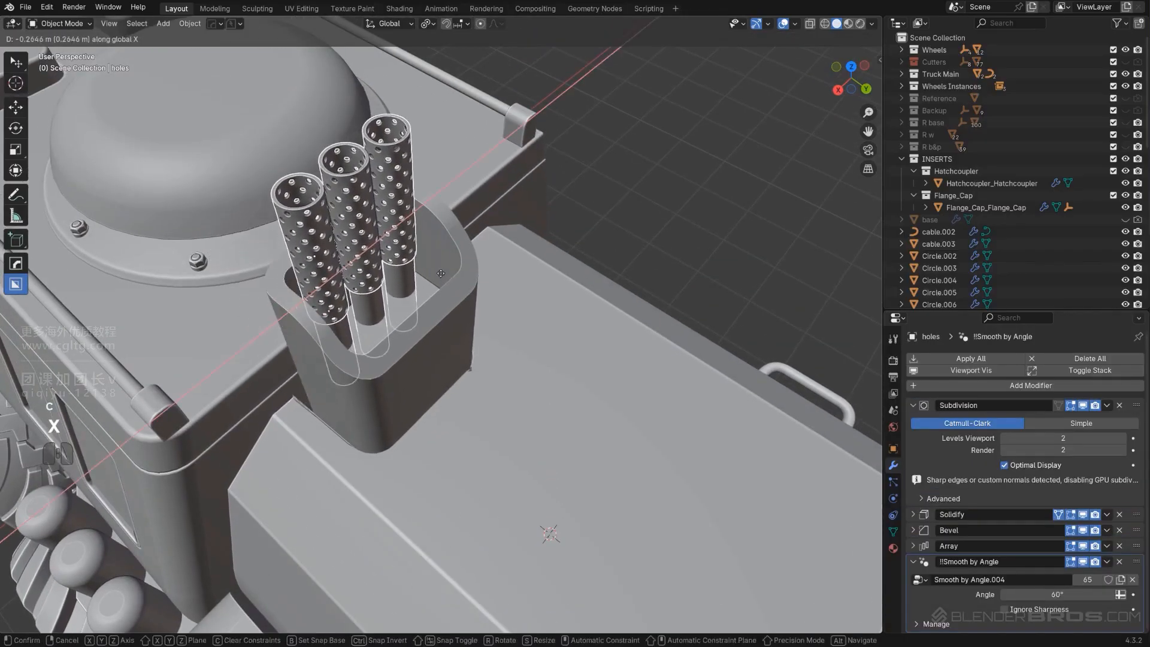
click(444, 270)
middle_drag(446, 272, 522, 289)
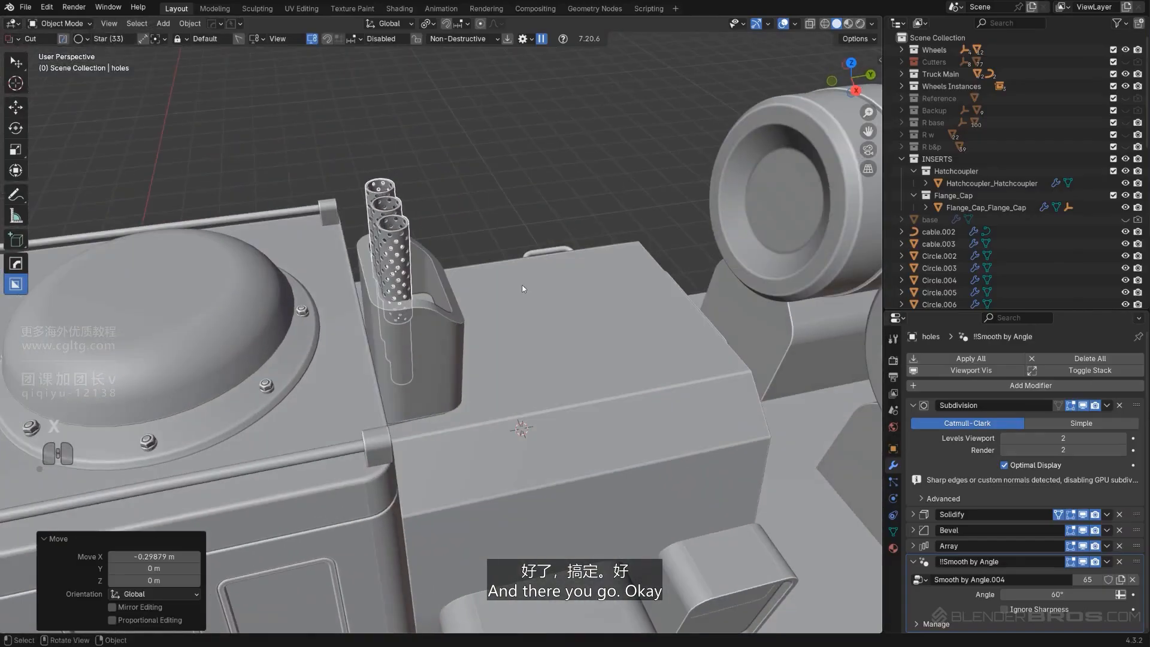
Select the deck box and apply its boolean modifier with HOps Smart Apply
key(shift+2)
click(617, 408)
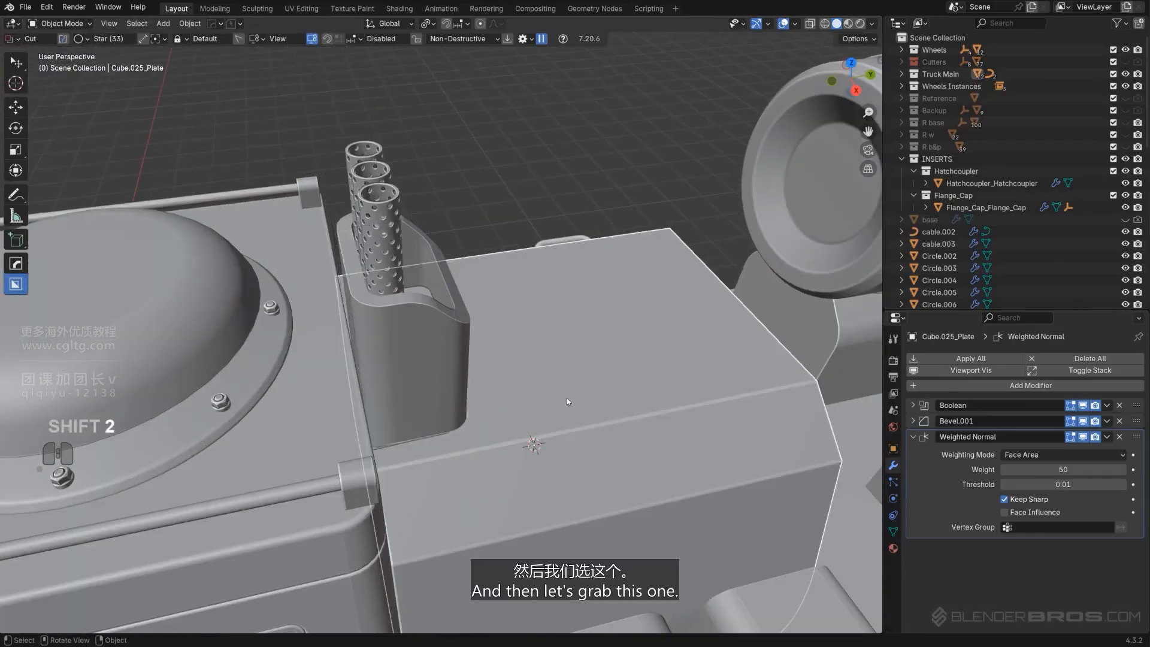
key(q)
mouse_move(556, 409)
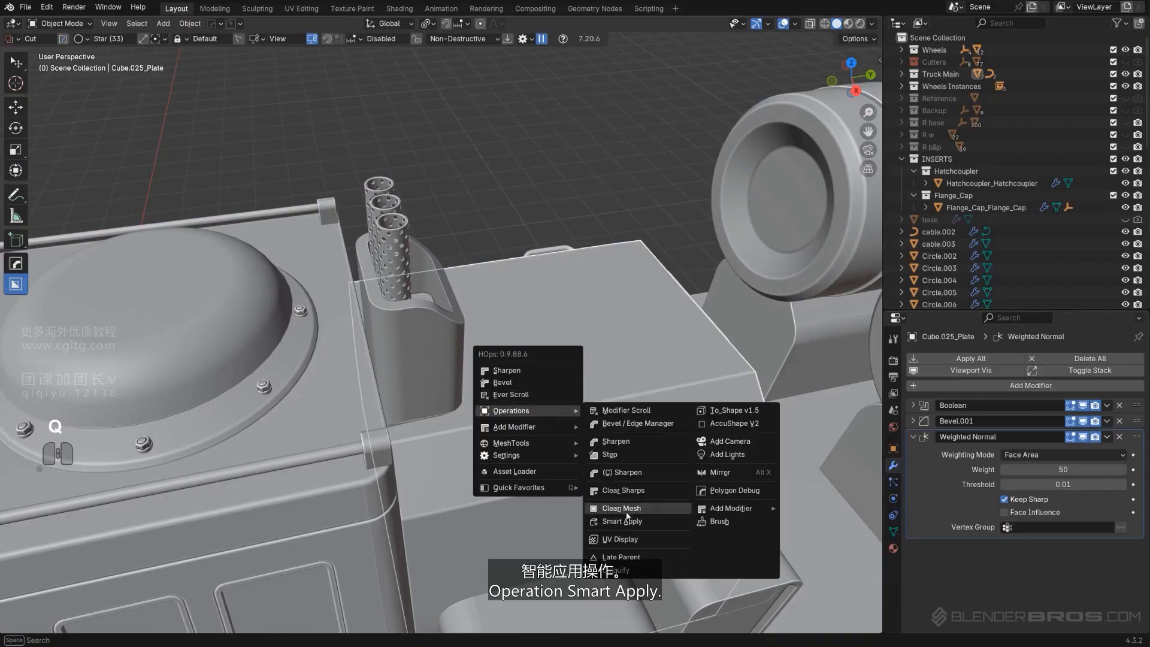
click(599, 512)
Isolate the deck box and flip the normals of its whole mesh
middle_drag(571, 490, 580, 358)
key(slash)
key(Tab)
key(a)
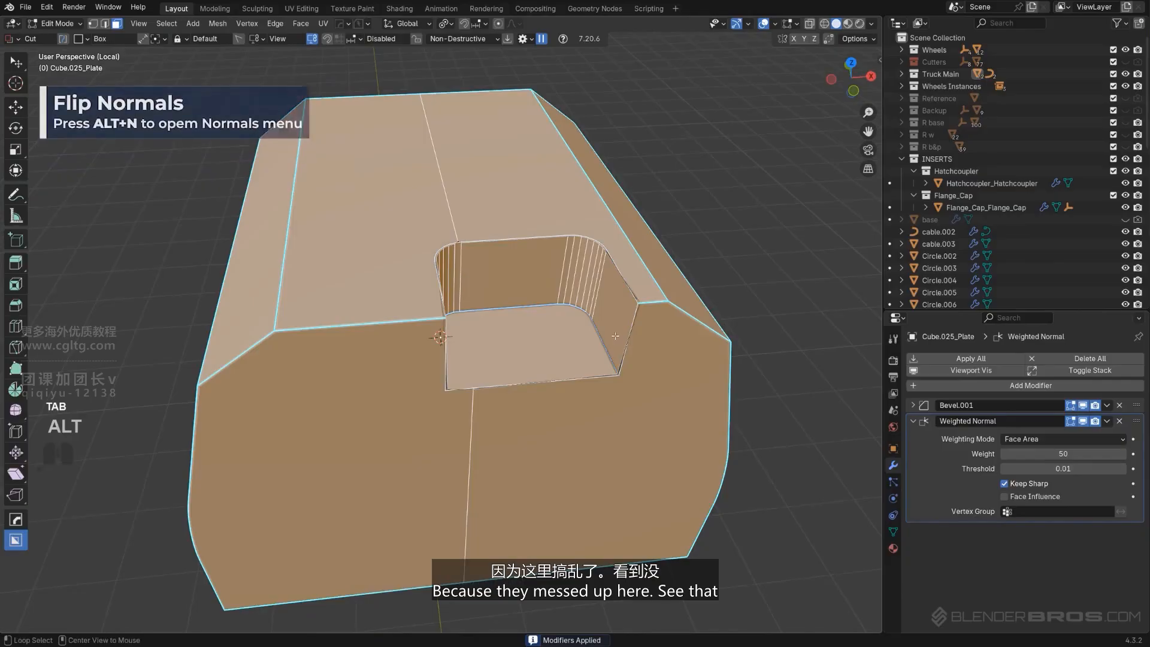
key(alt+n)
click(542, 402)
key(Tab)
Leave local view and orbit around the deck box and tube holder to inspect the result
middle_drag(614, 348, 509, 308)
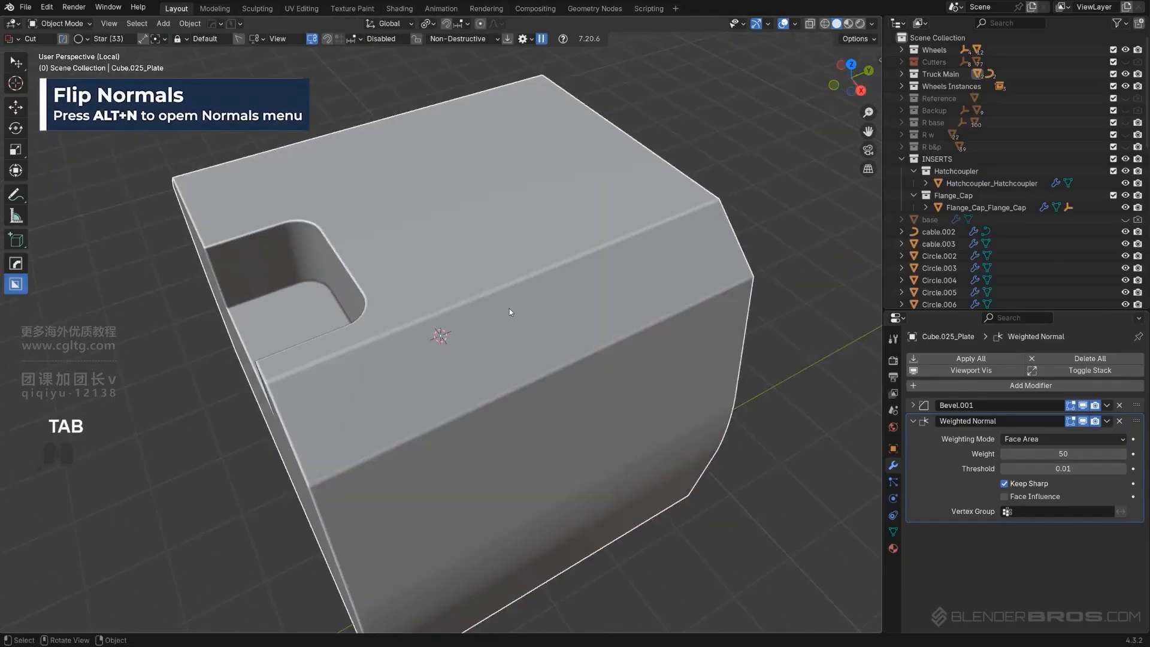
key(slash)
middle_drag(443, 343, 418, 333)
click(583, 130)
scroll(581, 135, down, 2)
middle_drag(575, 234, 509, 245)
scroll(576, 253, down, 5)
mouse_move(509, 245)
shift+middle_down()
mouse_move(428, 239)
mouse_move(518, 262)
shift+middle_up()
scroll(539, 258, up, 6)
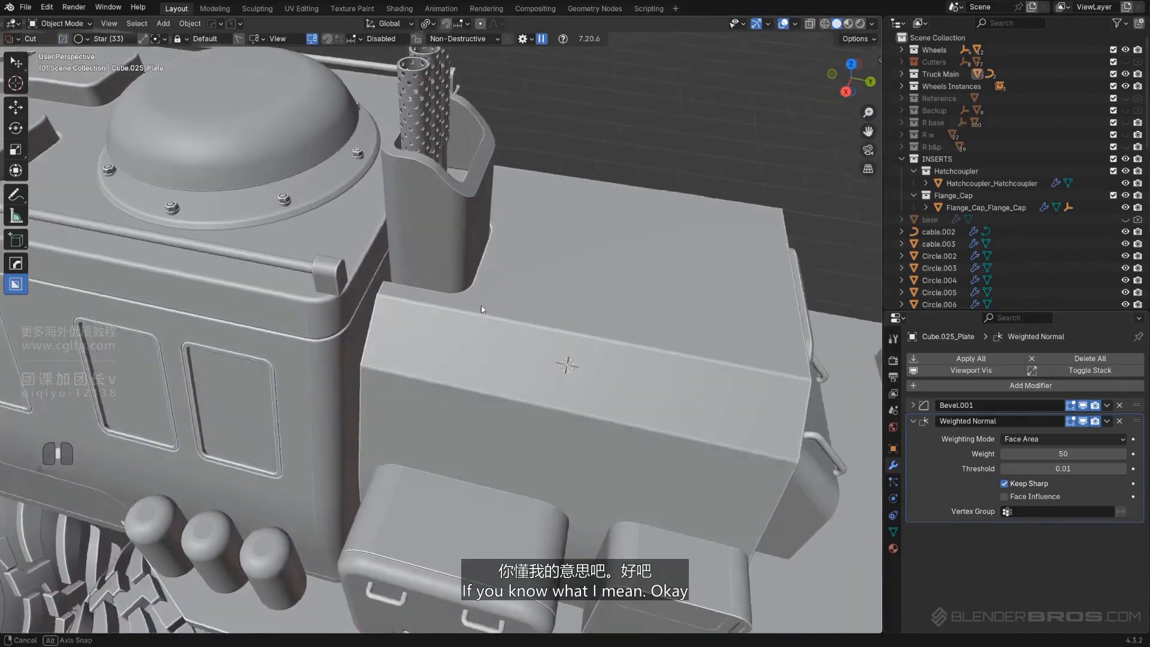
shift+middle_drag(481, 318, 495, 348)
scroll(491, 335, up, 2)
shift+middle_drag(467, 312, 497, 364)
Select the perforated tubes and extract their top rims as a separate object with Curve/Extract
click(477, 296)
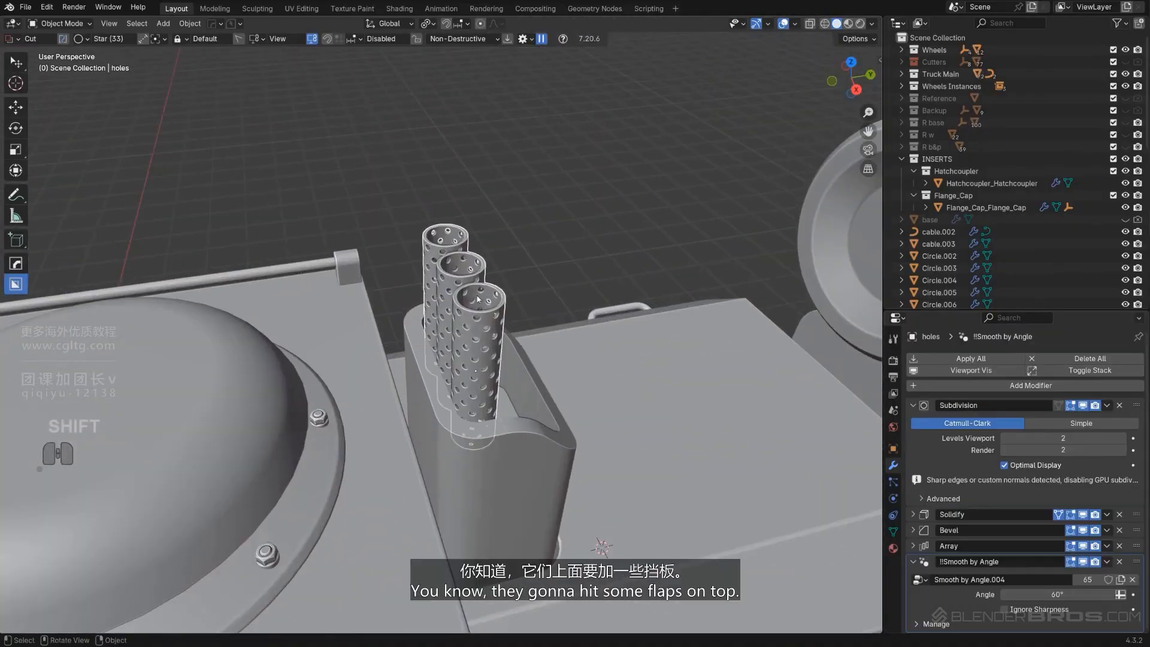
middle_drag(476, 296, 501, 314)
scroll(491, 300, up, 3)
shift+middle_drag(515, 275, 479, 298)
key(Tab)
scroll(480, 298, up, 3)
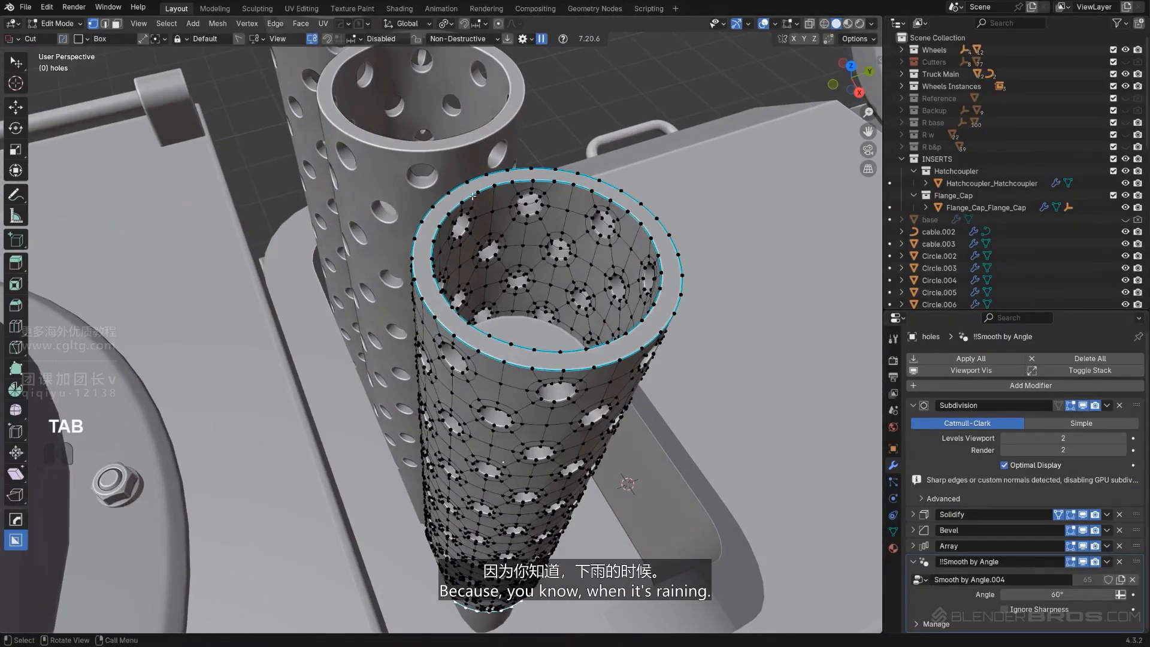
middle_drag(613, 242, 523, 316)
key(q)
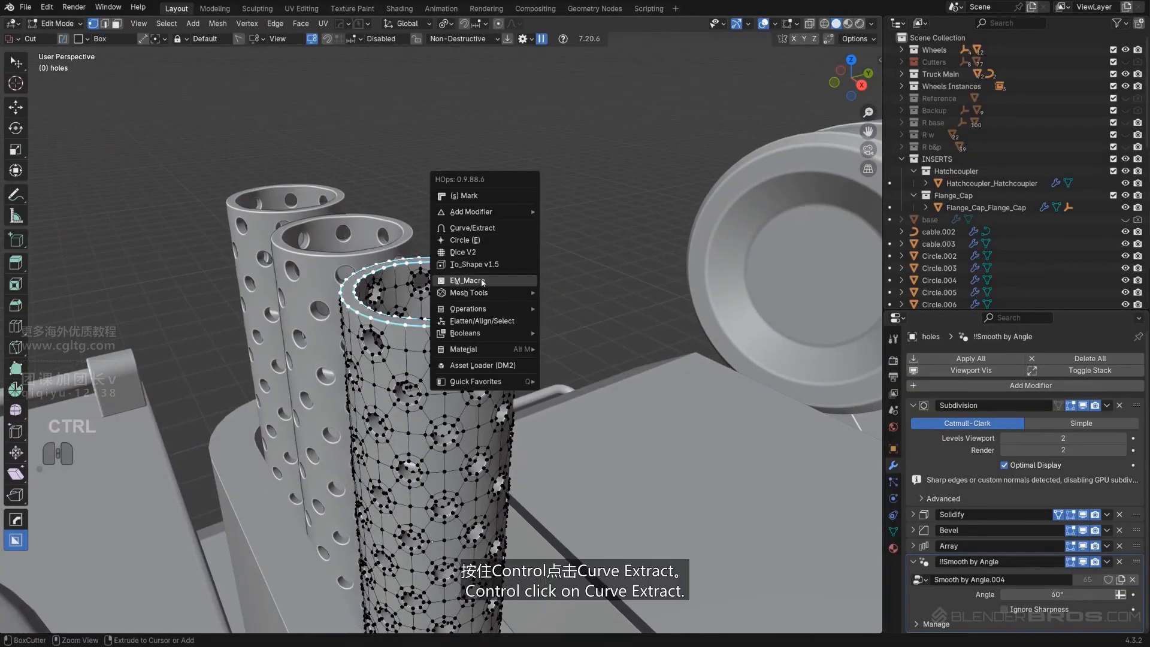
ctrl+click(472, 227)
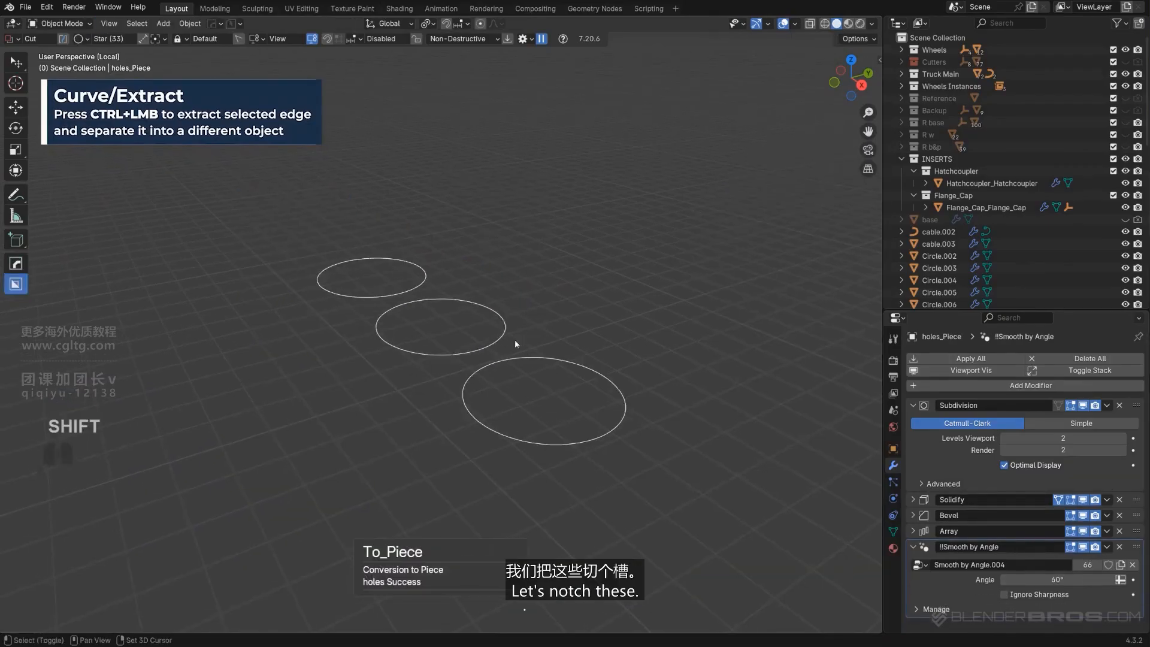
Fill the extracted rims into solid caps
key(Tab)
key(f)
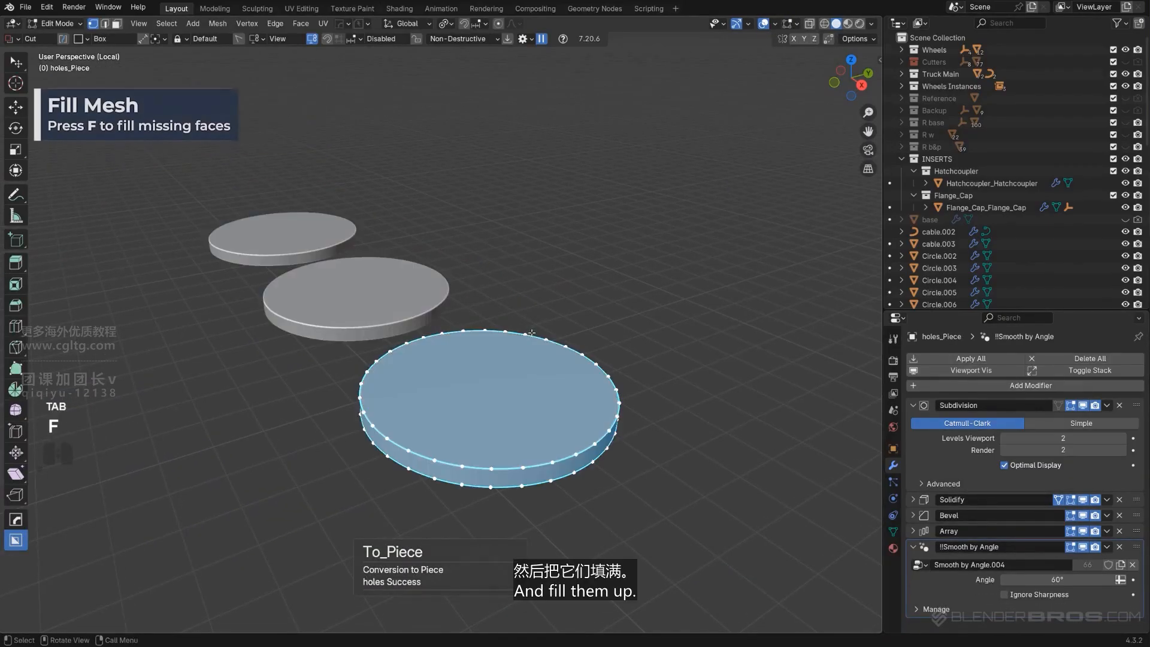
key(Tab)
Raise the caps about 0.02 m above the tubes in side view and set their origins to geometry
scroll(534, 271, down, 2)
key(slash)
alt+middle_drag(544, 286, 511, 337)
key(KP_5)
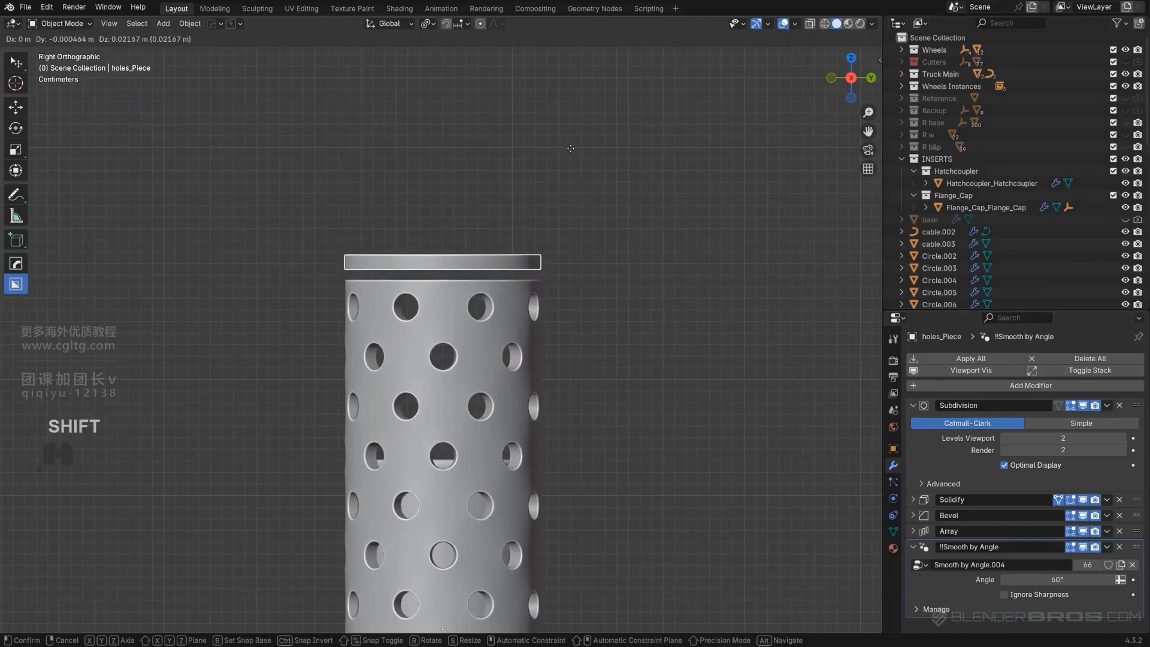
click(568, 167)
middle_drag(567, 170, 632, 303)
key(shift+s)
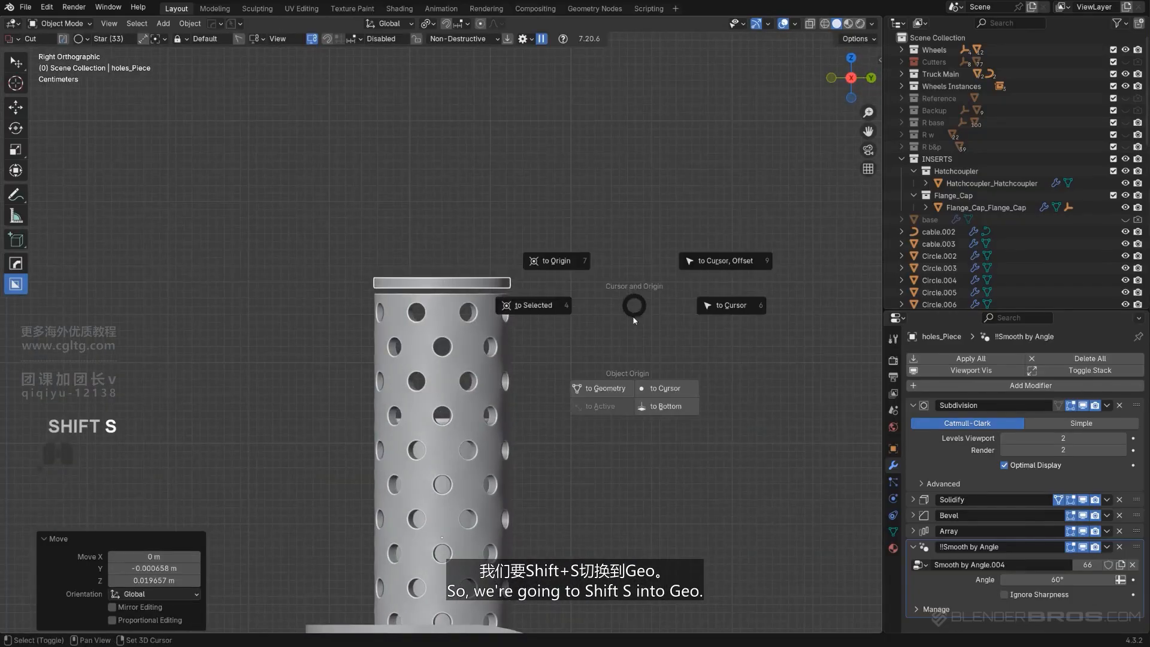
click(606, 389)
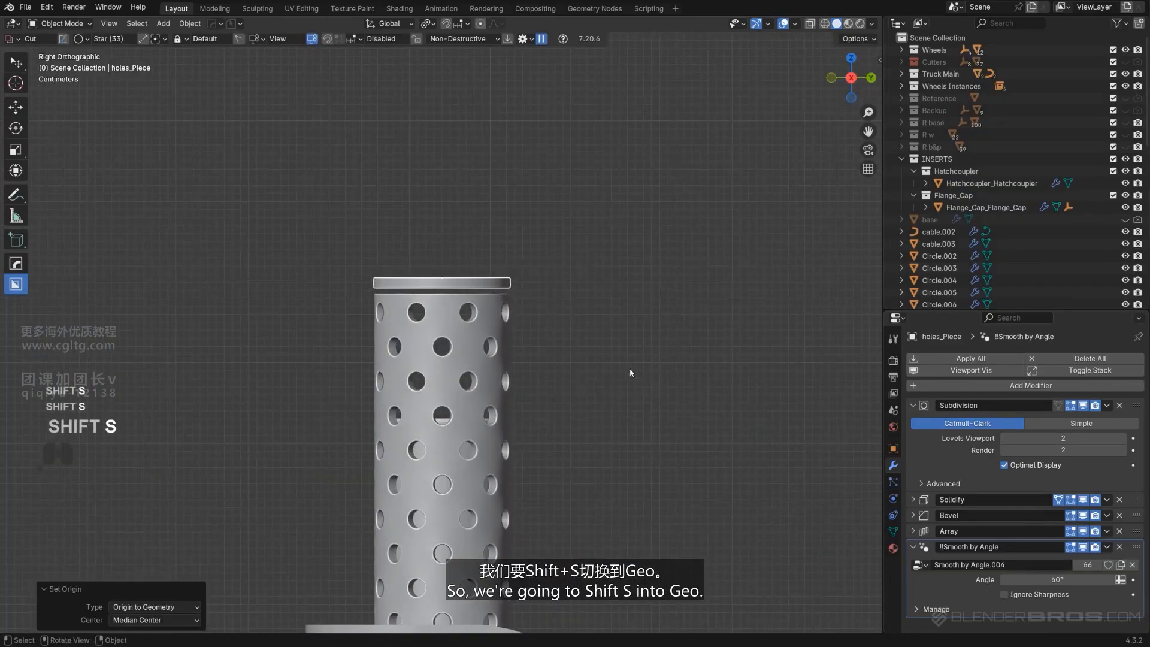
Try tilting the caps about 19° in side view
click(627, 276)
key(g)
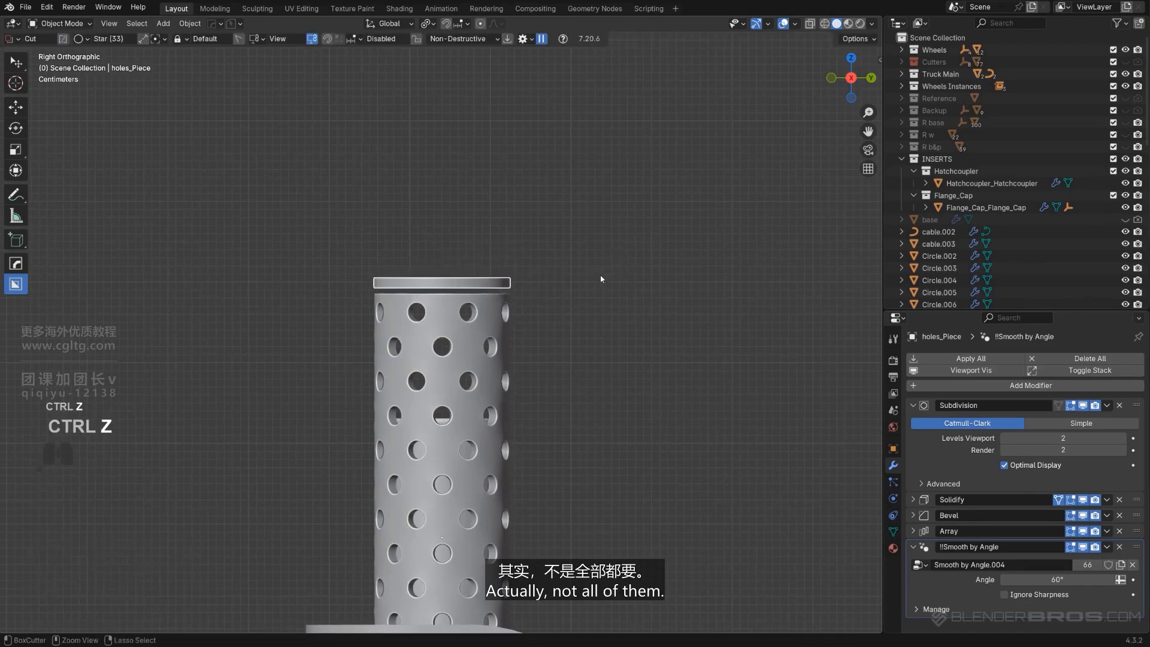
middle_drag(601, 279, 577, 325)
Apply the caps' modifiers with HOps Smart Apply
key(Tab)
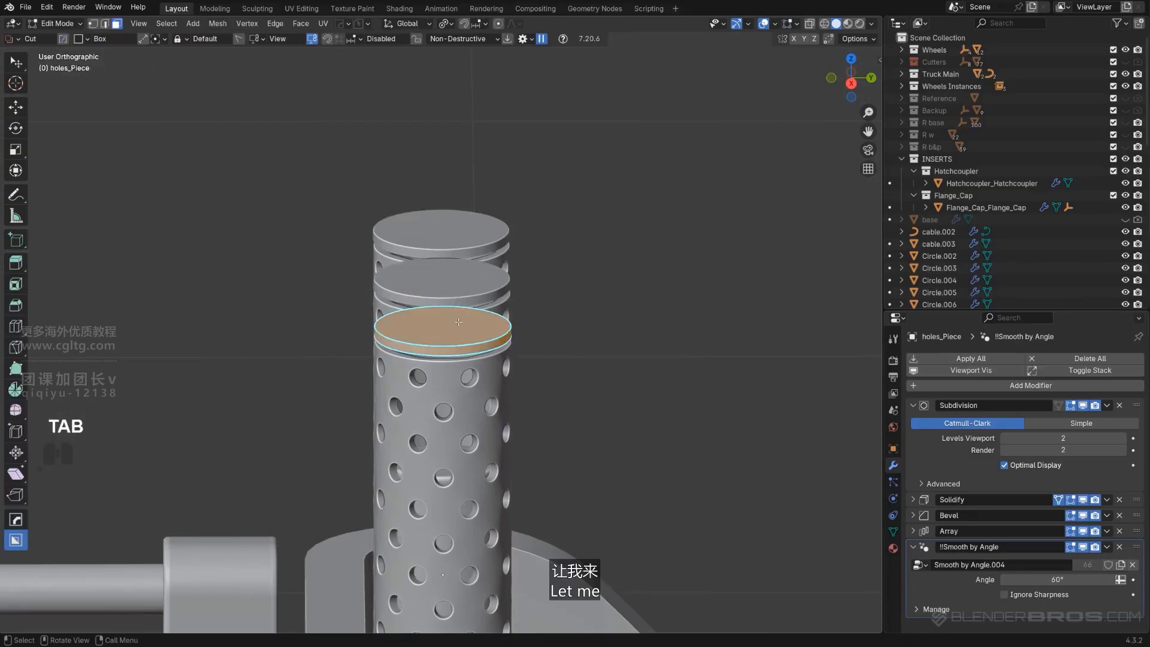
key(Tab)
key(q)
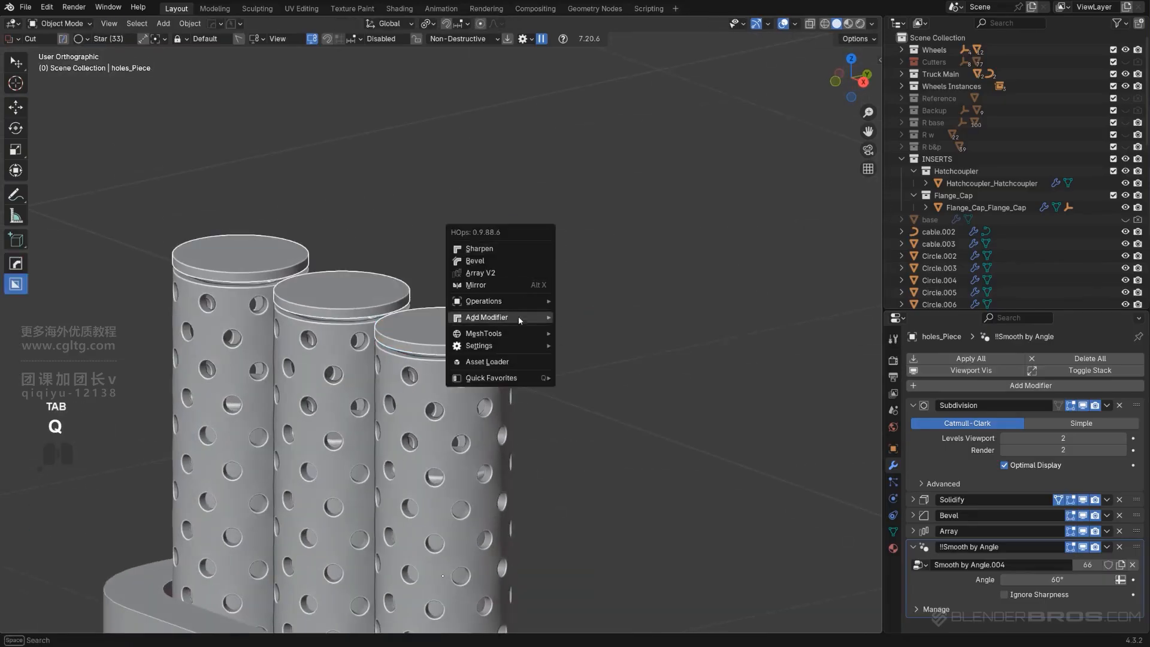
mouse_move(519, 299)
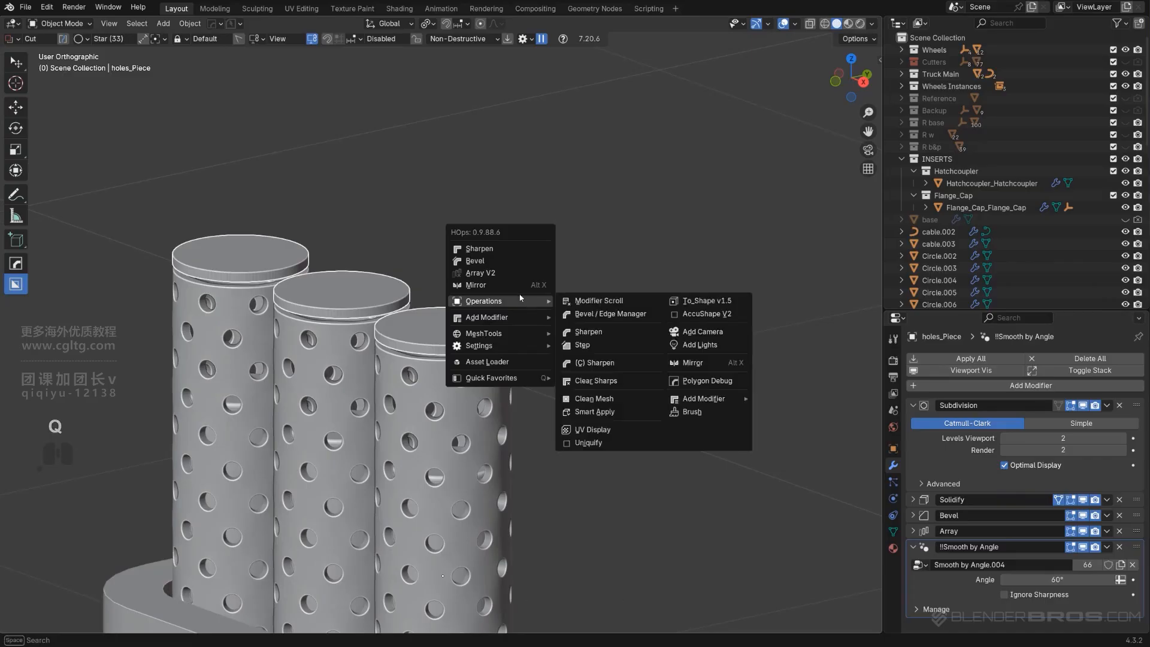
click(594, 412)
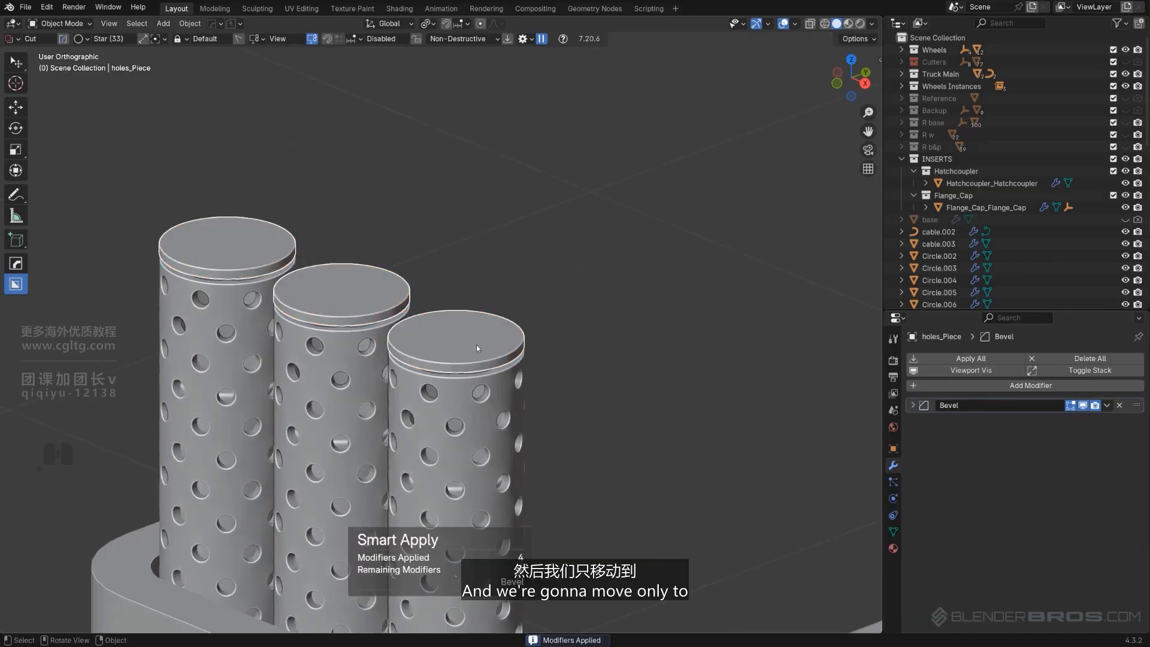
Clean up the caps' mesh with HOps Clean Mesh
key(Tab)
scroll(545, 250, up, 4)
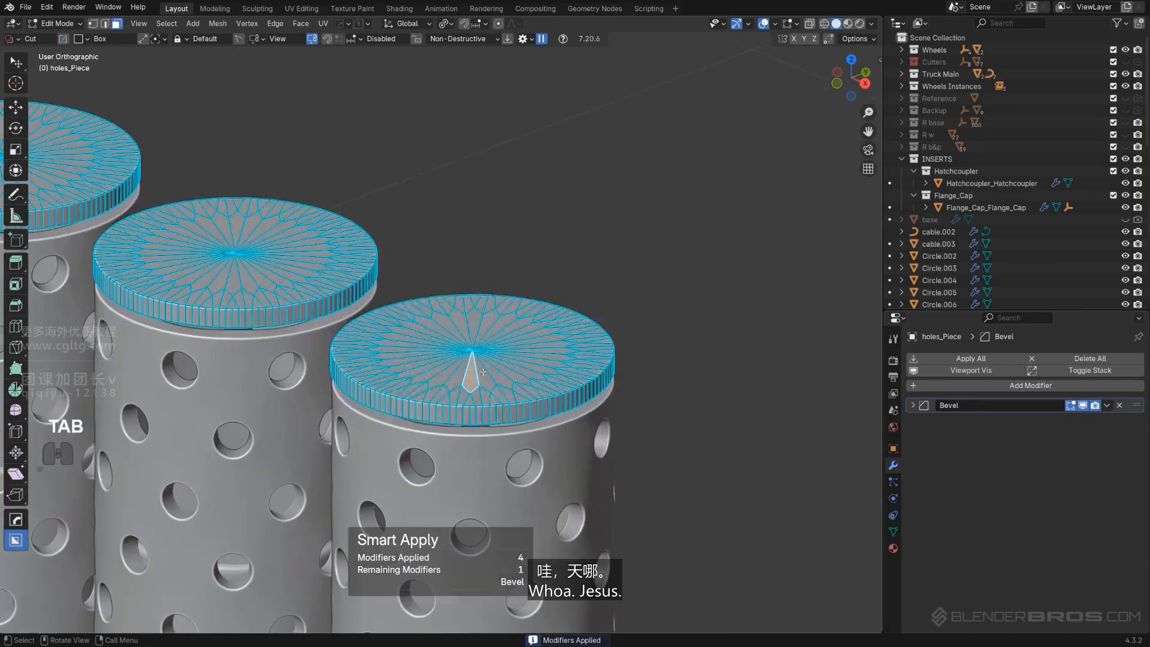
key(Tab)
key(q)
mouse_move(545, 250)
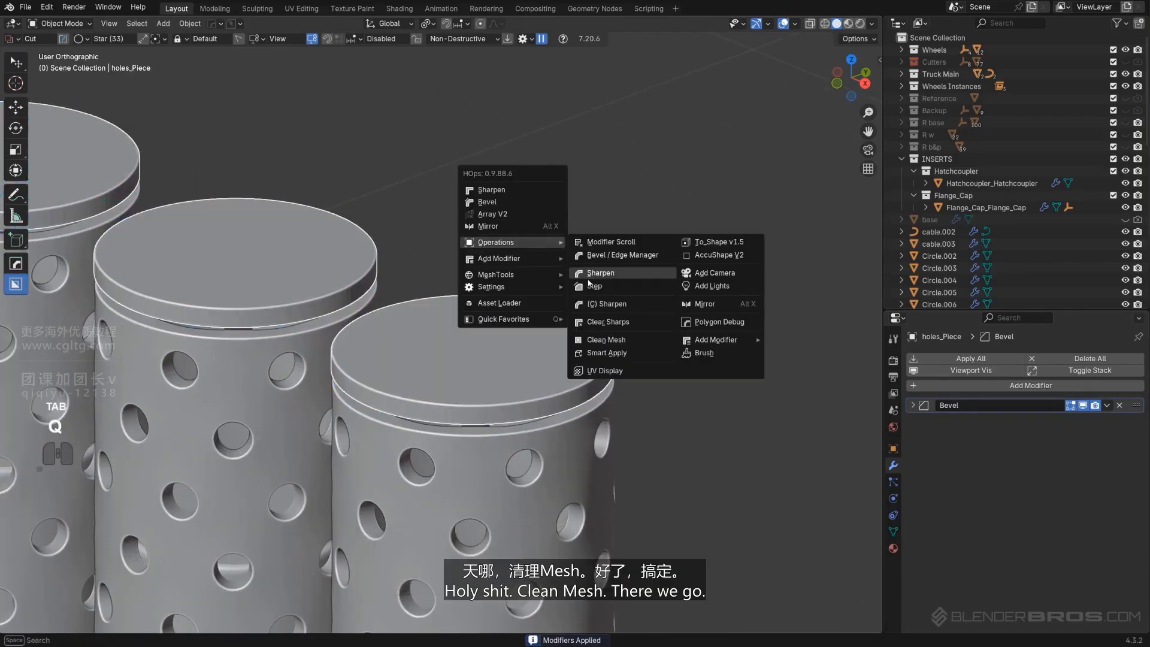
click(626, 338)
In edit mode, select two of the caps and tilt them open by about -44.7° in side view
key(Tab)
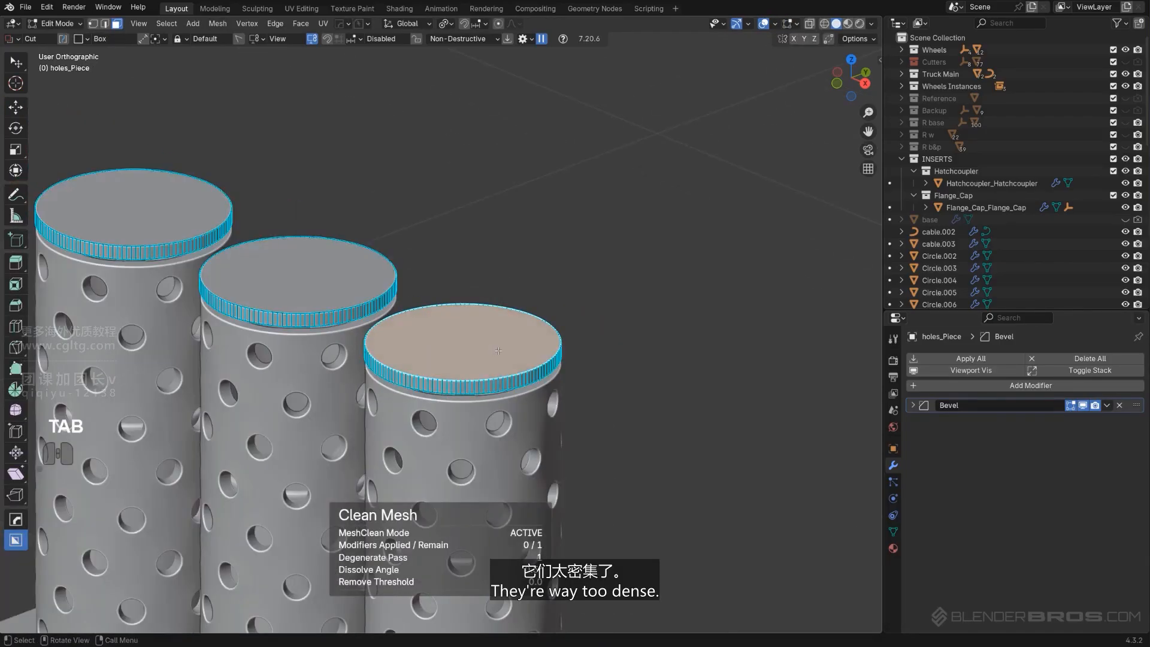
middle_drag(578, 339, 423, 294)
key(KP_5)
shift+click(423, 294)
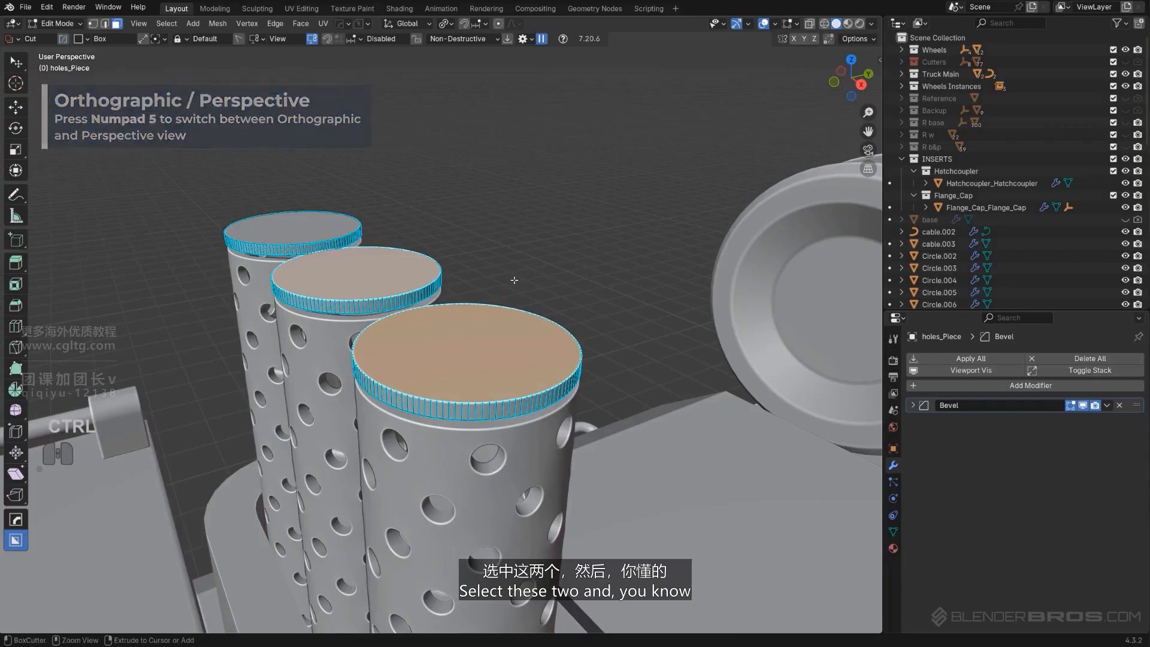
key(ctrl+KP_Add)
alt+middle_drag(510, 280, 465, 349)
key(KP_5)
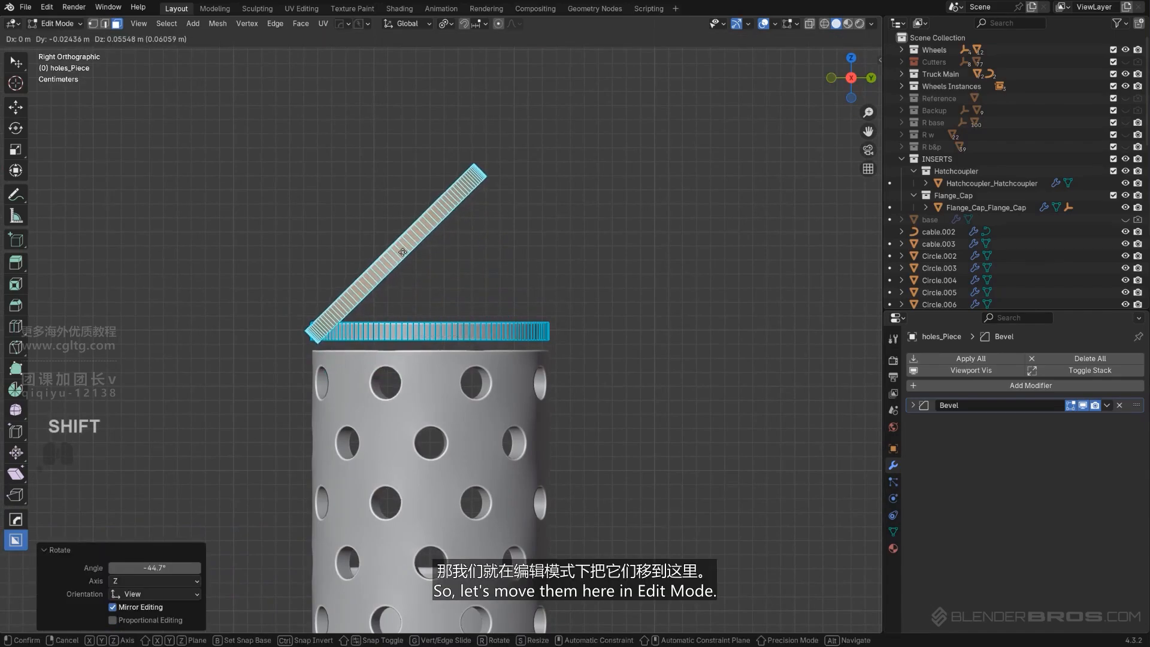
click(392, 248)
Leave edit mode and orbit around the tube lids and the cab side to inspect them
key(Tab)
scroll(403, 236, down, 4)
key(KP_5)
middle_drag(403, 236, 548, 306)
scroll(548, 306, down, 5)
scroll(548, 306, down, 4)
middle_drag(437, 251, 338, 301)
scroll(447, 250, up, 5)
scroll(446, 252, up, 4)
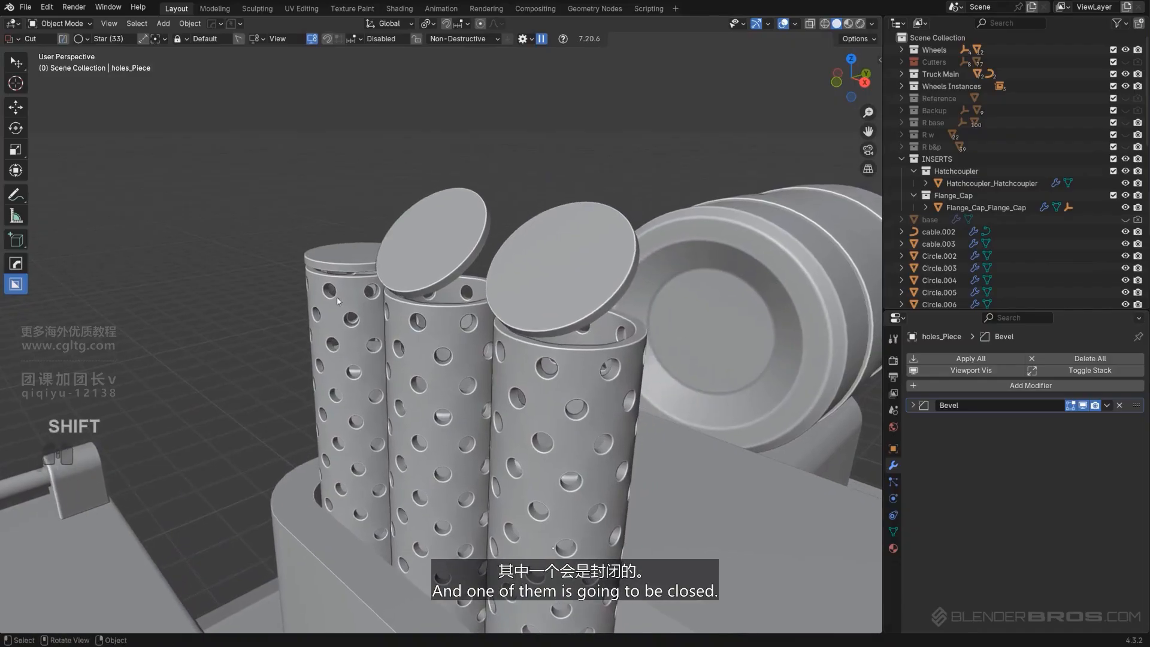
shift+middle_drag(464, 361, 508, 316)
scroll(458, 357, down, 2)
key(KP_5)
scroll(522, 289, up, 3)
scroll(509, 316, down, 10)
shift+middle_drag(620, 366, 276, 346)
scroll(276, 346, up, 5)
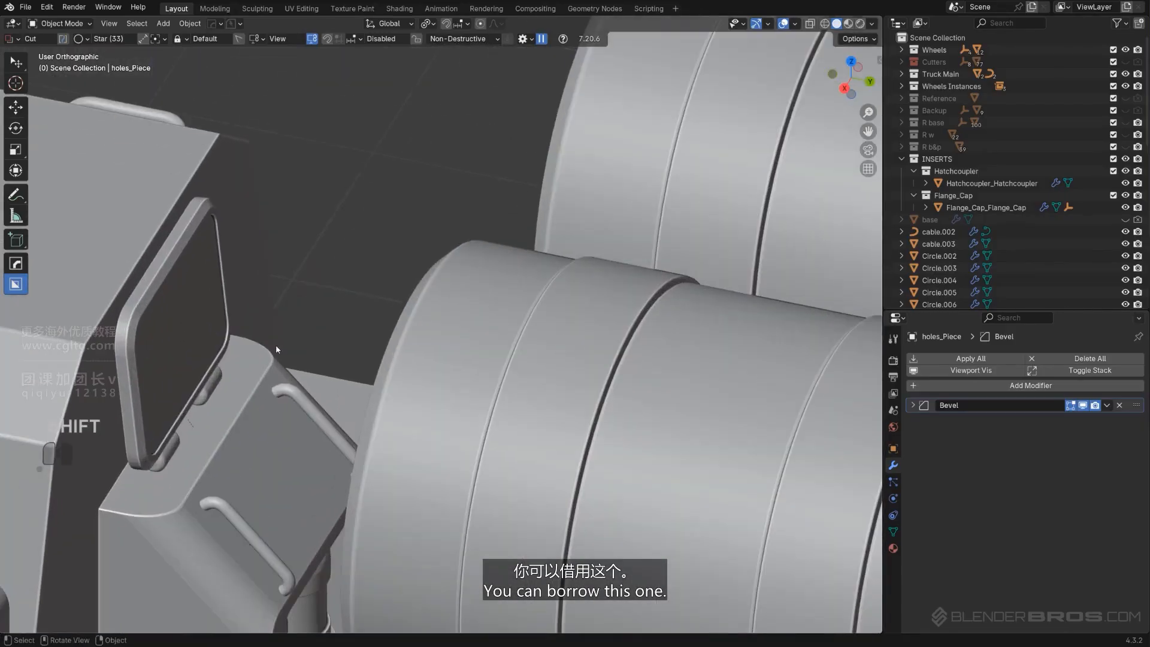
Try duplicating the grab handle beside the cab window
click(206, 400)
scroll(207, 426, down, 2)
middle_drag(476, 380, 499, 368)
scroll(499, 368, down, 3)
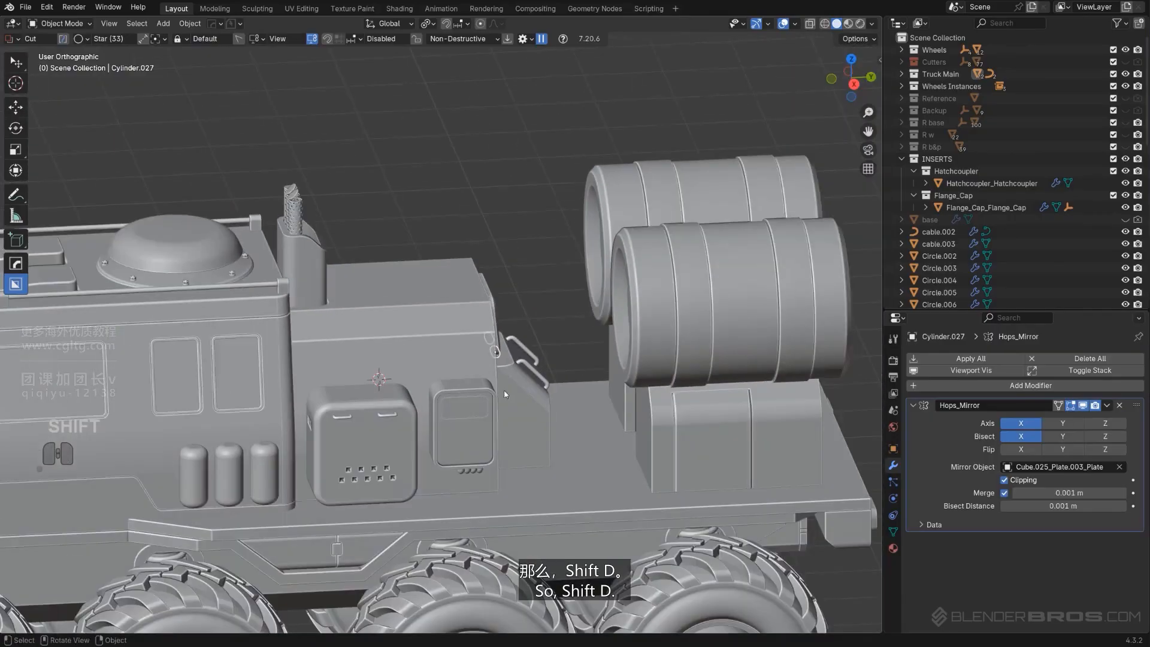
key(shift+d)
click(384, 271)
middle_drag(439, 274, 389, 275)
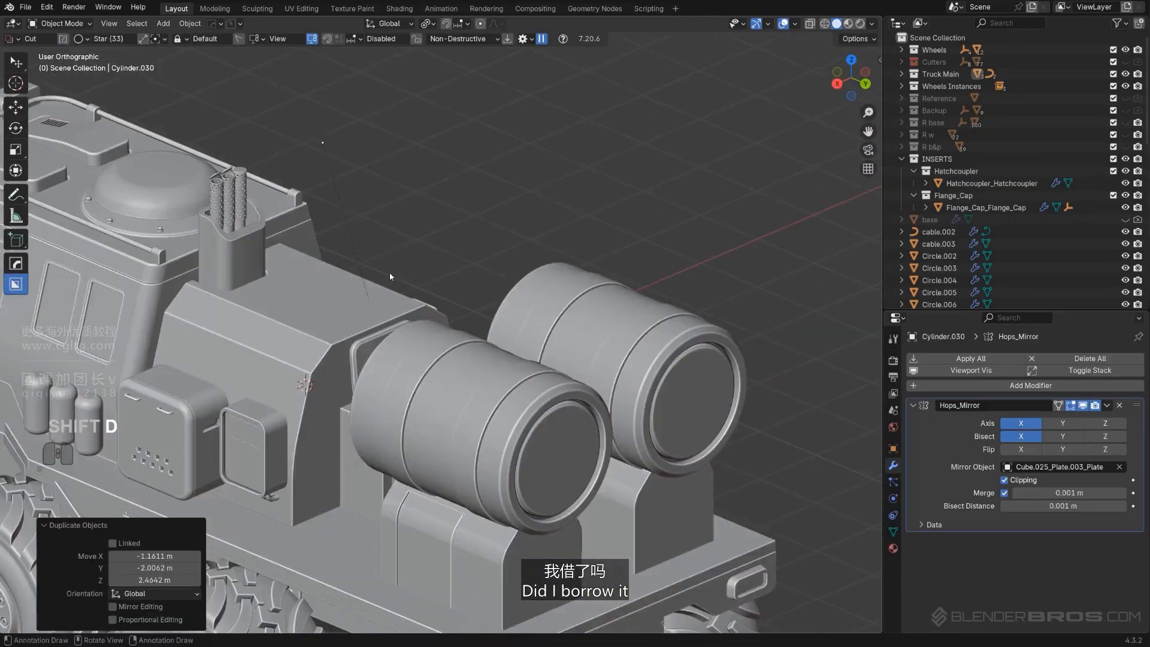
key(KP_5)
middle_drag(359, 342, 455, 365)
scroll(507, 377, up, 3)
key(ctrl+z)
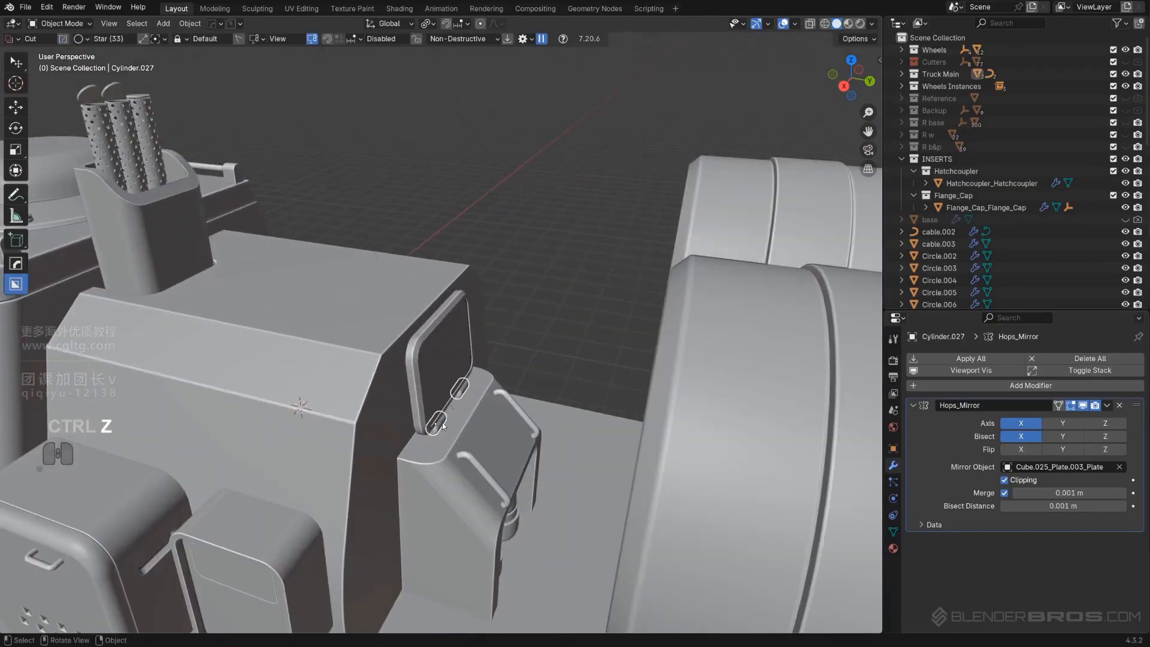
scroll(444, 426, down, 5)
middle_drag(443, 426, 445, 405)
key(g)
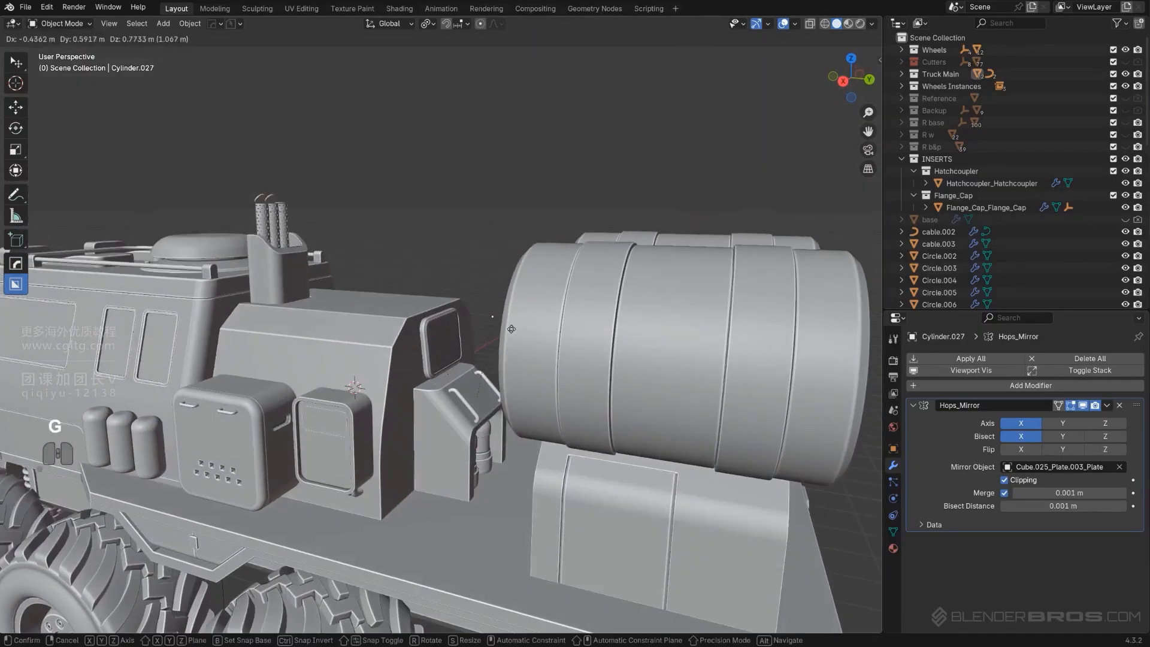
right_click(454, 423)
Duplicate the grab handle and move the copy 2.18 m up along Z
key(shift+d)
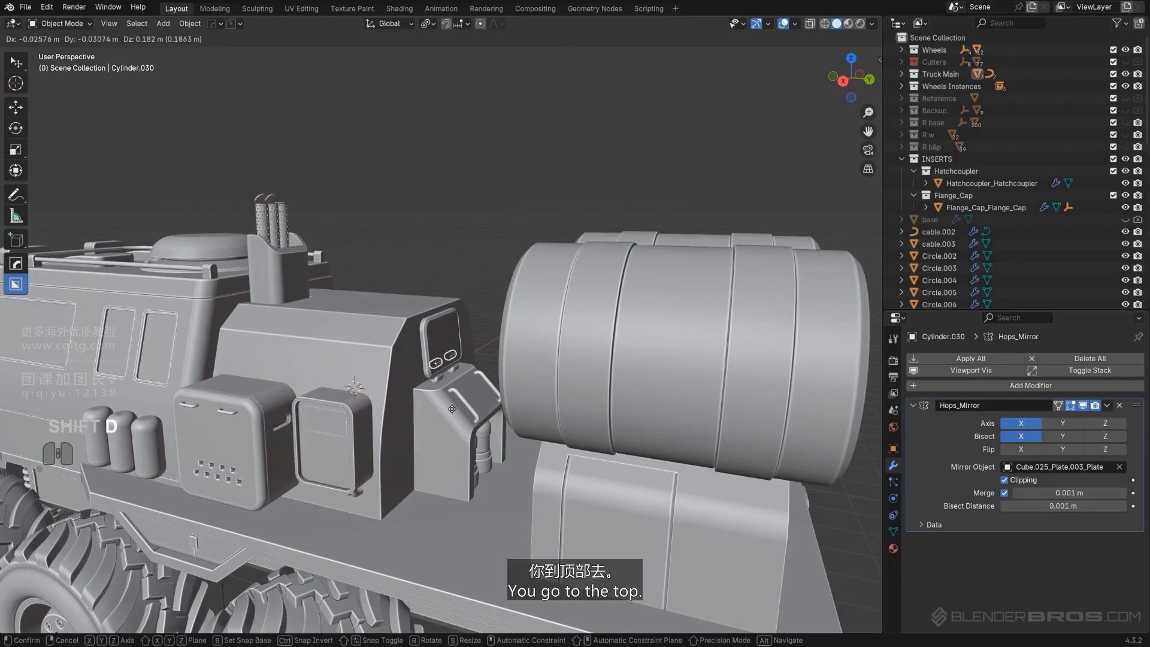
key(z)
click(426, 242)
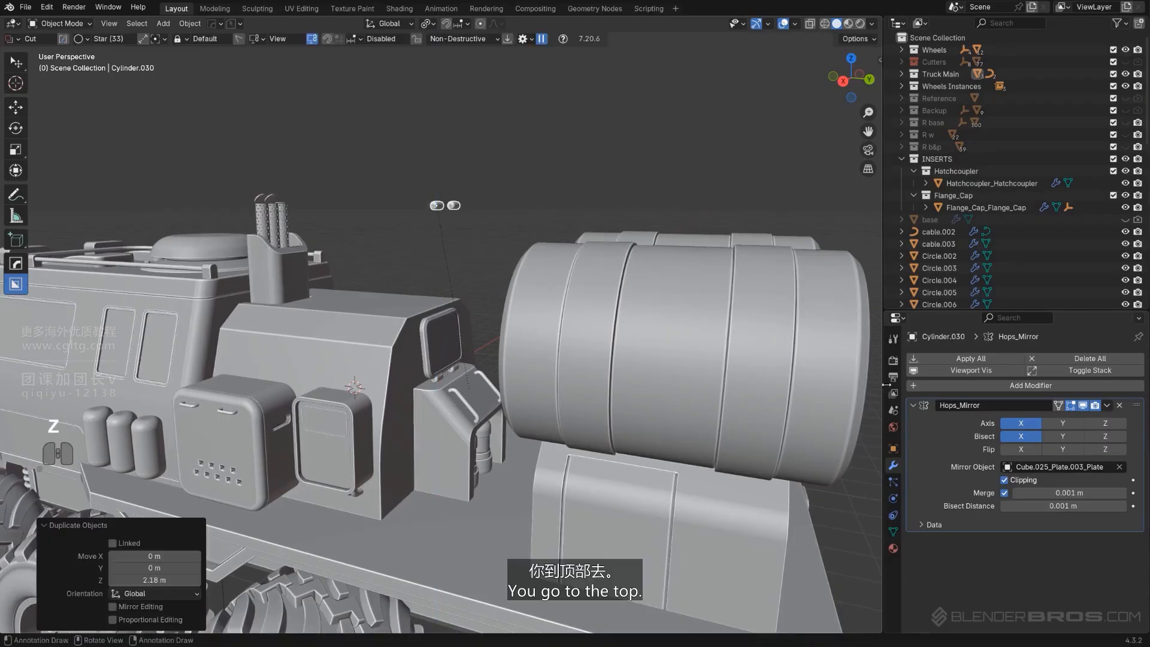
Remove the copy's mirror modifier and clear its parent while keeping its transformation
click(1121, 405)
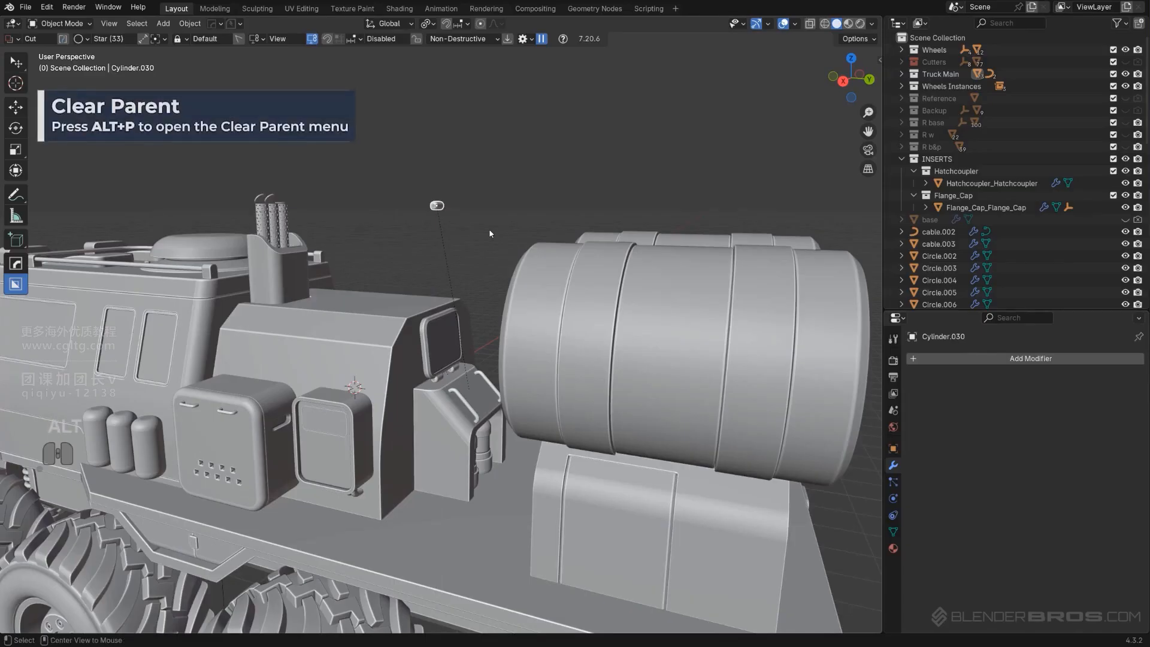
key(alt+p)
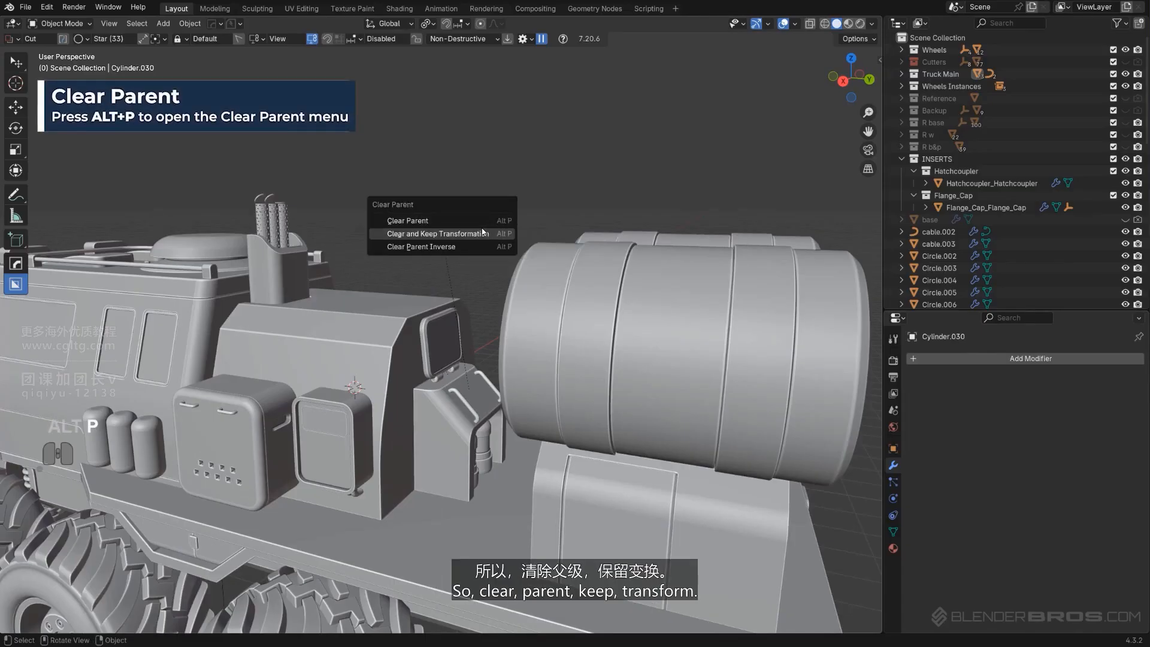
click(482, 231)
Move the handle copy onto the top edge of the tube holder
shift+middle_drag(413, 240, 638, 315)
scroll(605, 302, up, 1)
scroll(650, 303, up, 1)
key(g)
click(291, 291)
scroll(494, 252, up, 2)
Scale the handle copy down to 0.33 to form a small lid hinge
key(s)
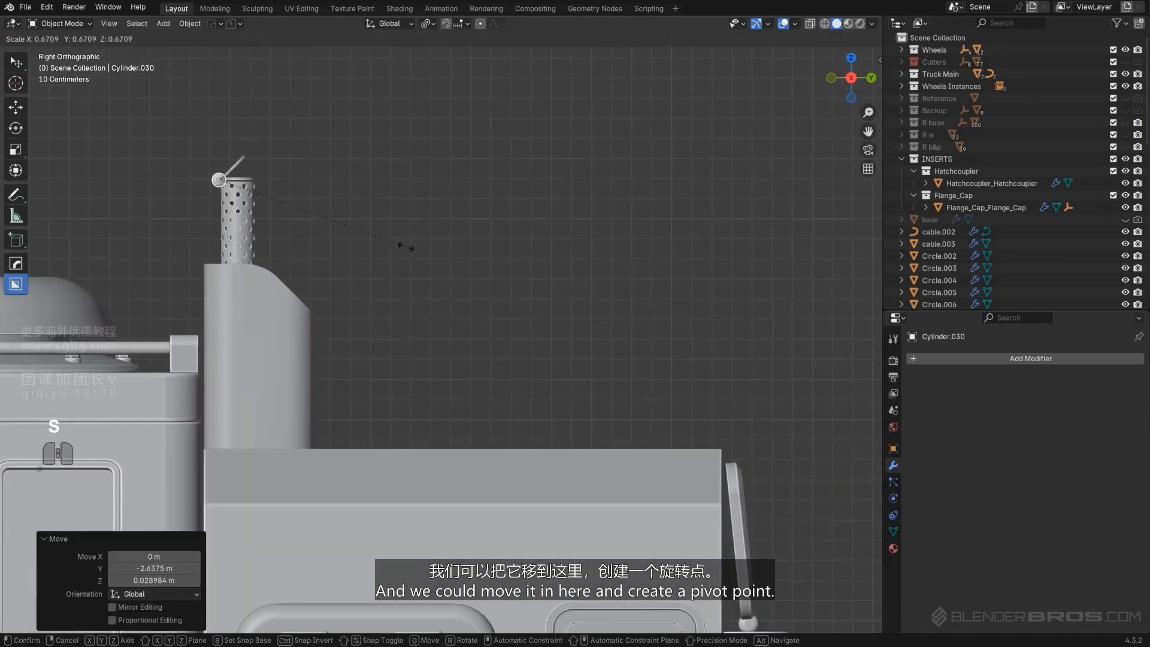
click(298, 234)
scroll(677, 473, up, 4)
shift+middle_drag(297, 234, 584, 394)
scroll(520, 354, up, 1)
scroll(588, 394, up, 2)
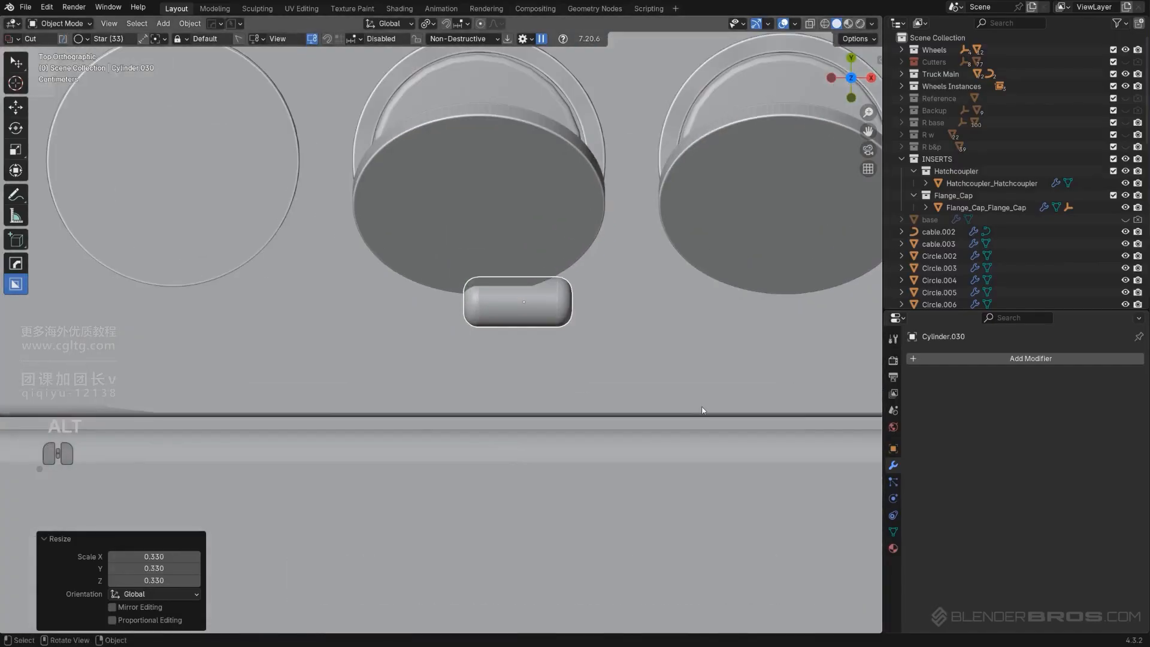
Scale the hinge up to 0.705 and reposition it beneath the middle tube lid
key(s)
click(644, 393)
key(g)
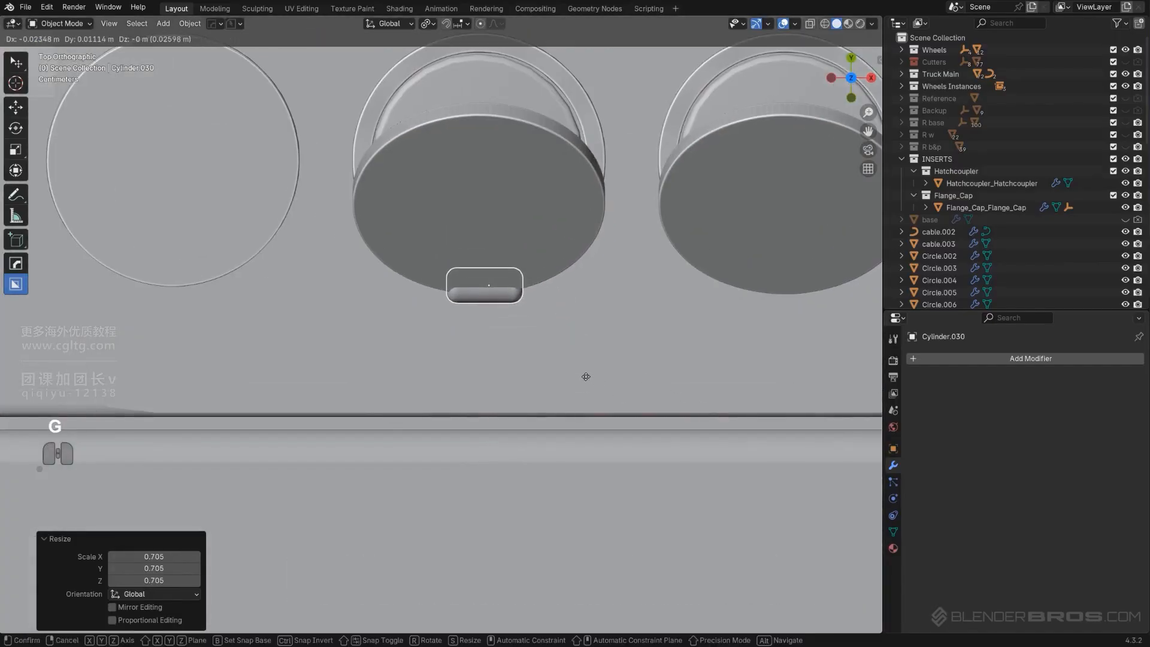
click(585, 376)
Move the hinge along X so it sits under the end tube's lid
scroll(593, 389, down, 2)
key(g)
key(x)
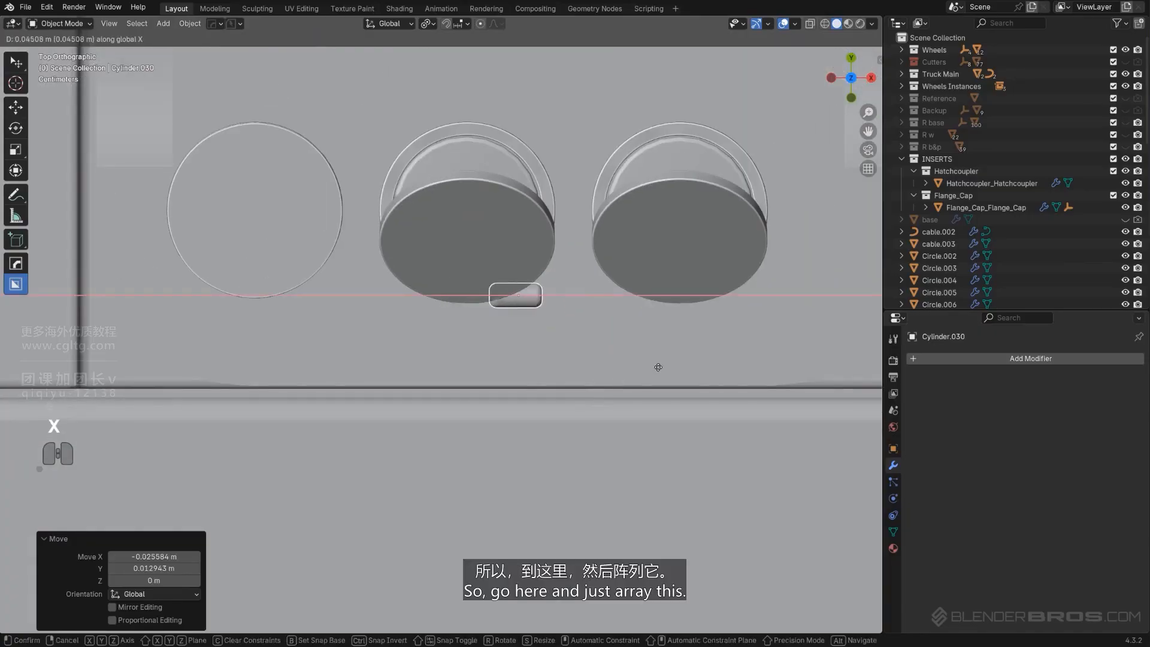
click(790, 362)
Add an Array V2 modifier to repeat the hinge along X across all three tubes
key(q)
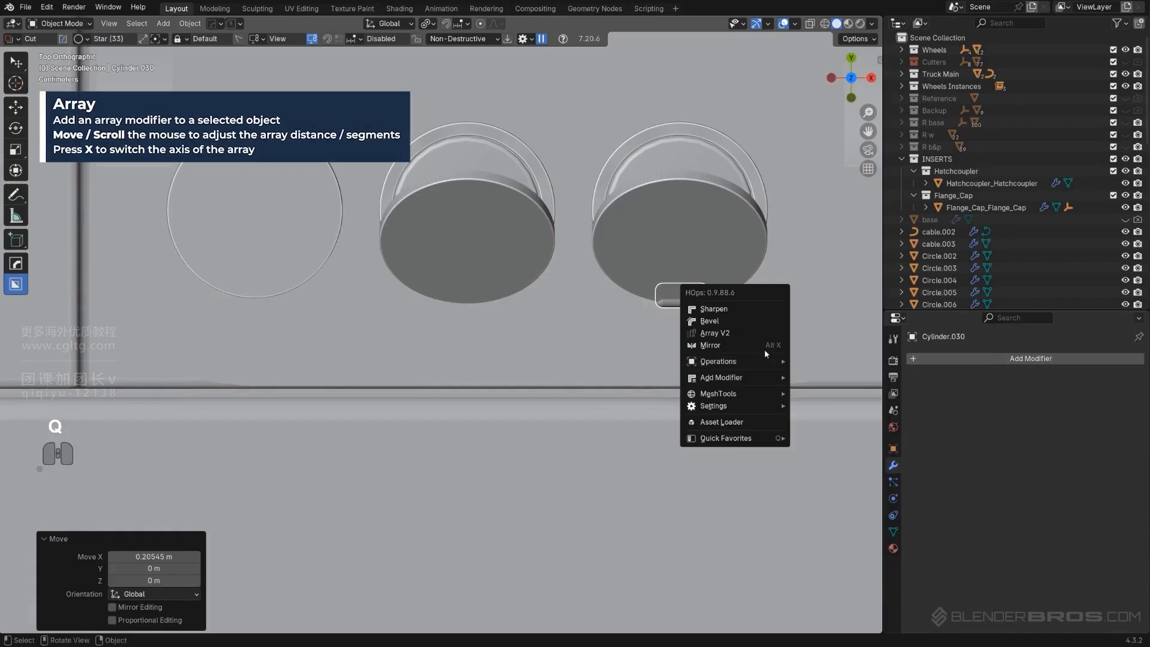
click(756, 331)
key(x)
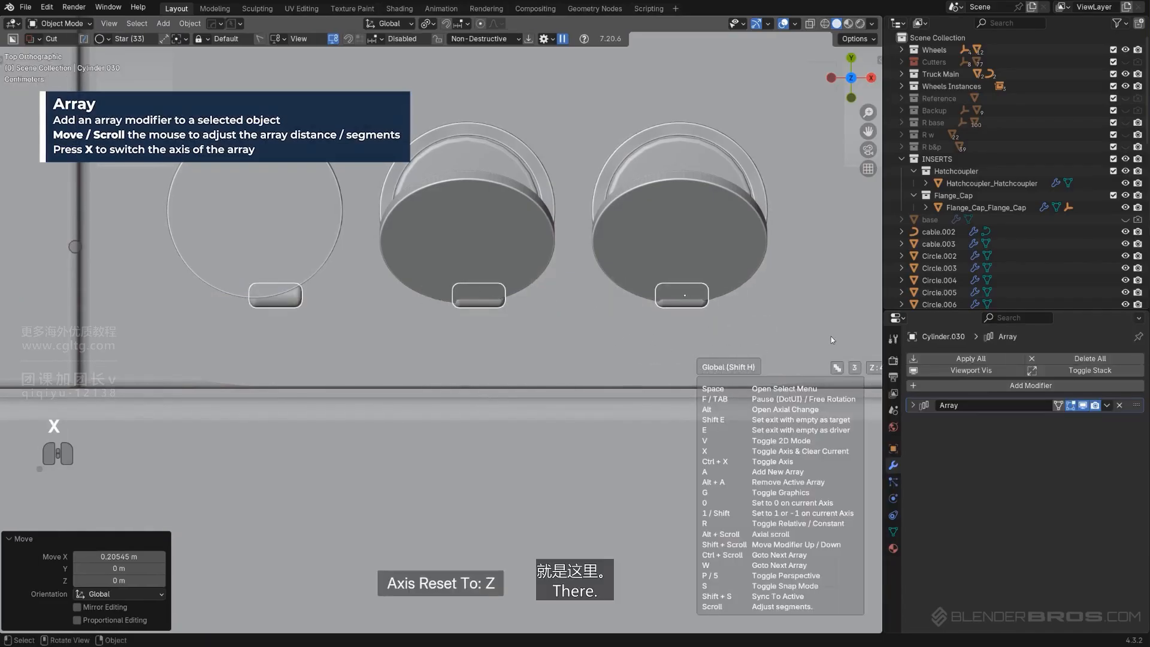
key(shift)
click(113, 337)
scroll(154, 330, down, 3)
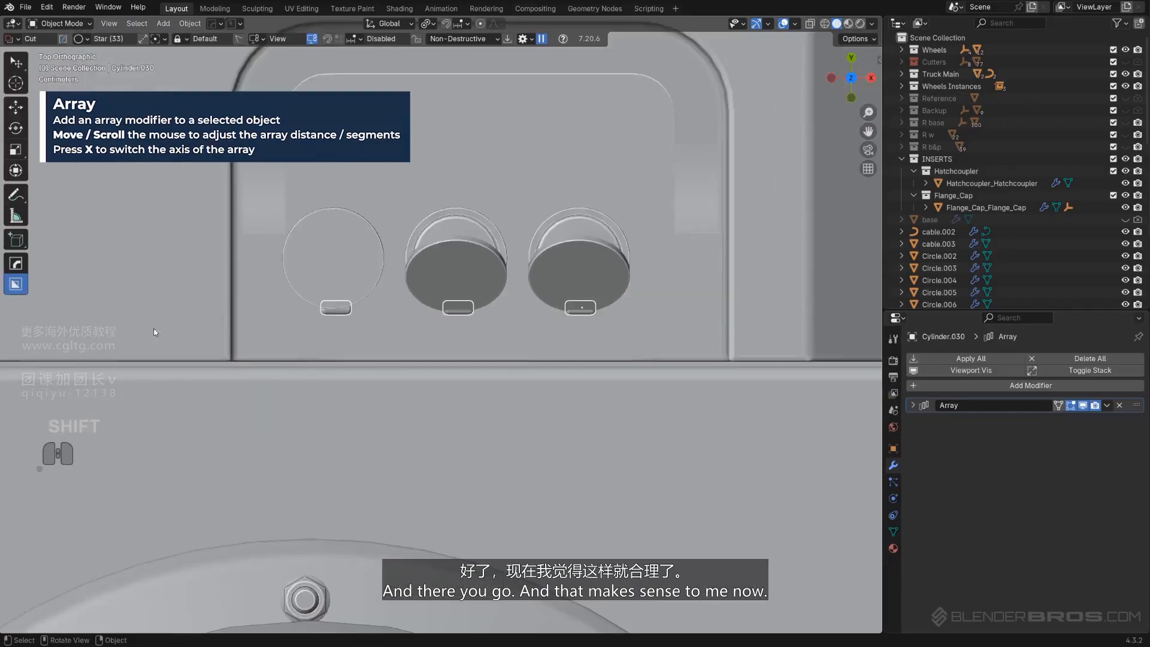
Try shrinking the hinge mesh to 0.813 in Edit Mode, then undo the change
middle_drag(242, 344, 319, 248)
shift+middle_drag(304, 193, 285, 203)
scroll(454, 313, up, 2)
middle_drag(454, 311, 408, 286)
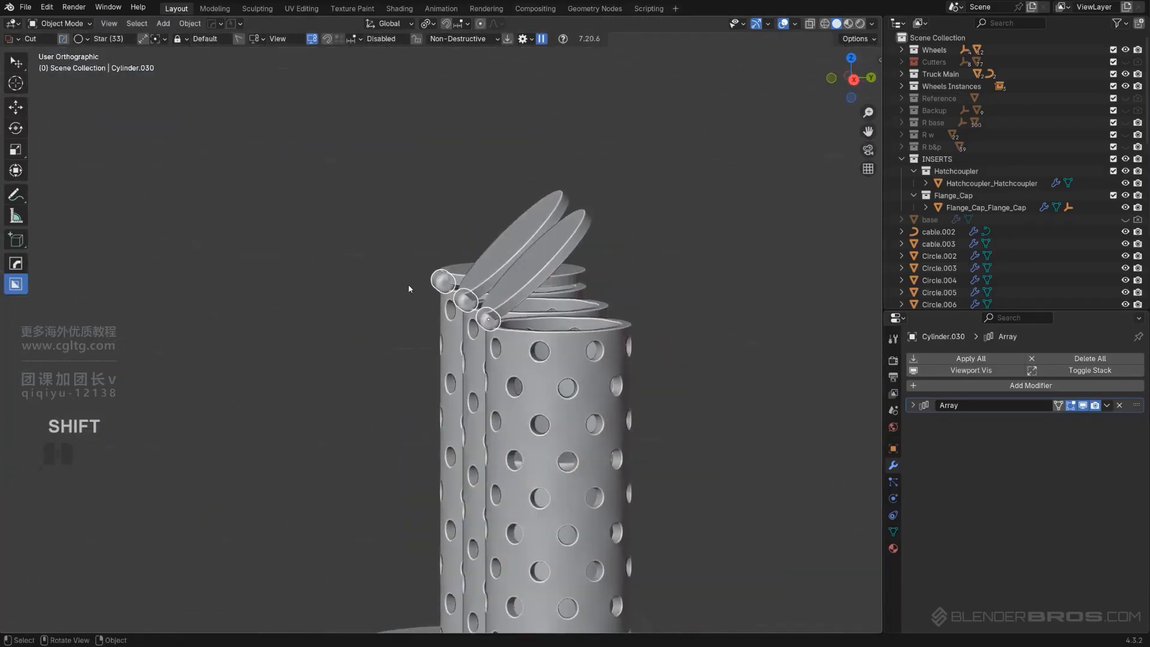
scroll(470, 326, up, 4)
key(s)
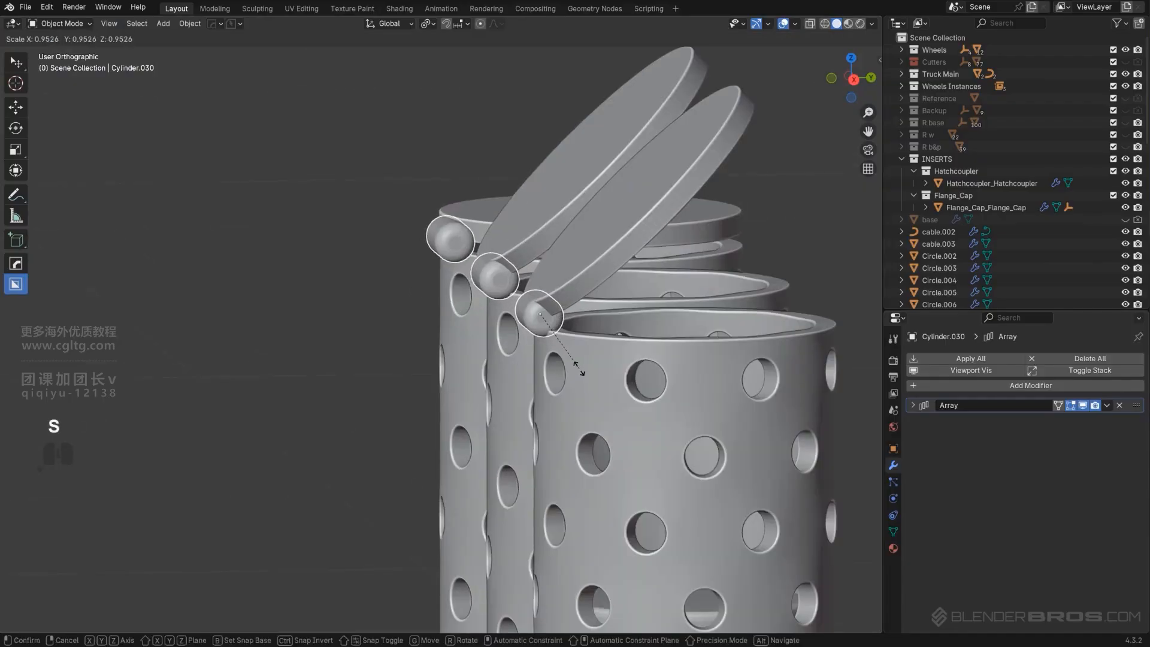
right_click(577, 368)
middle_drag(547, 342, 553, 346)
key(Tab)
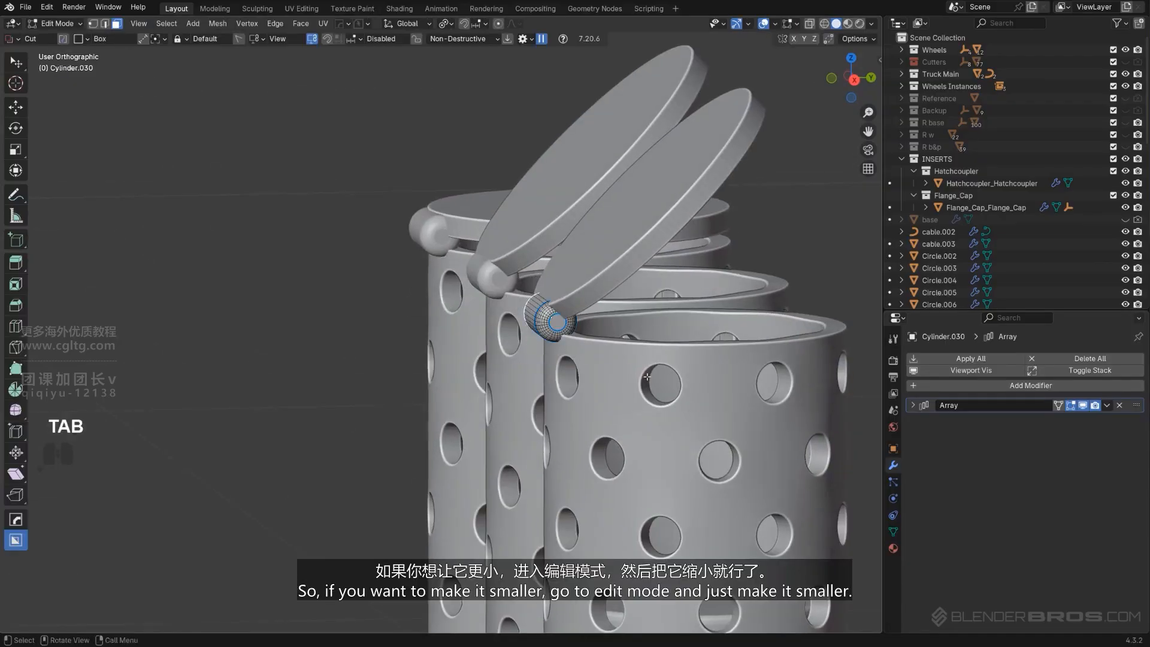
key(s)
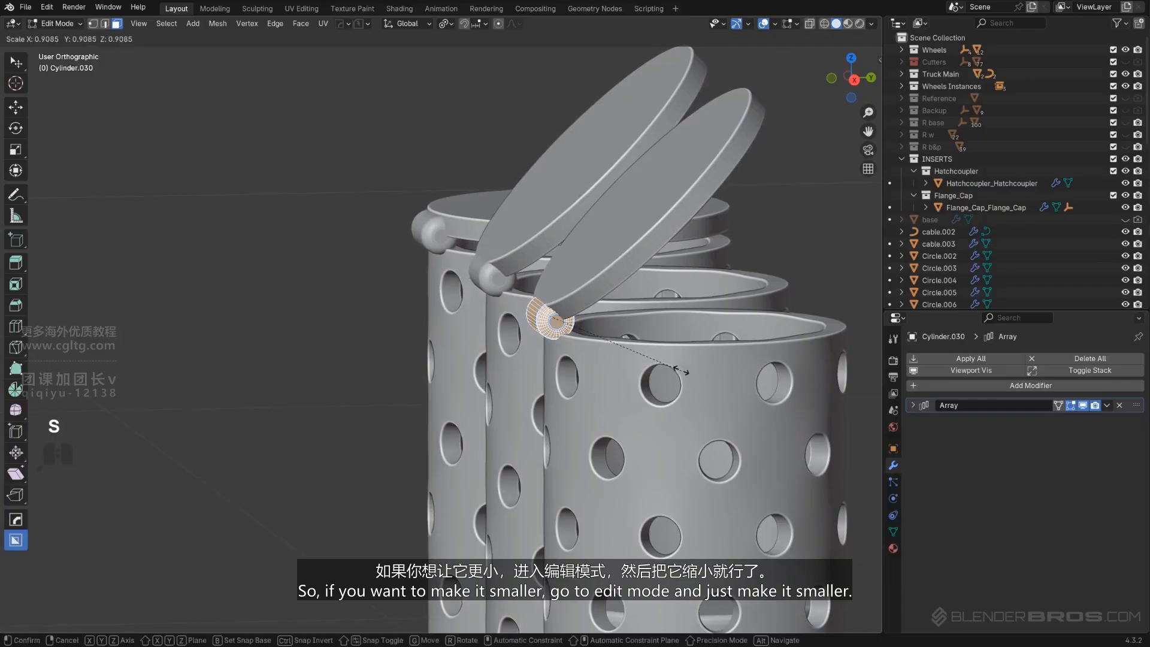
click(667, 365)
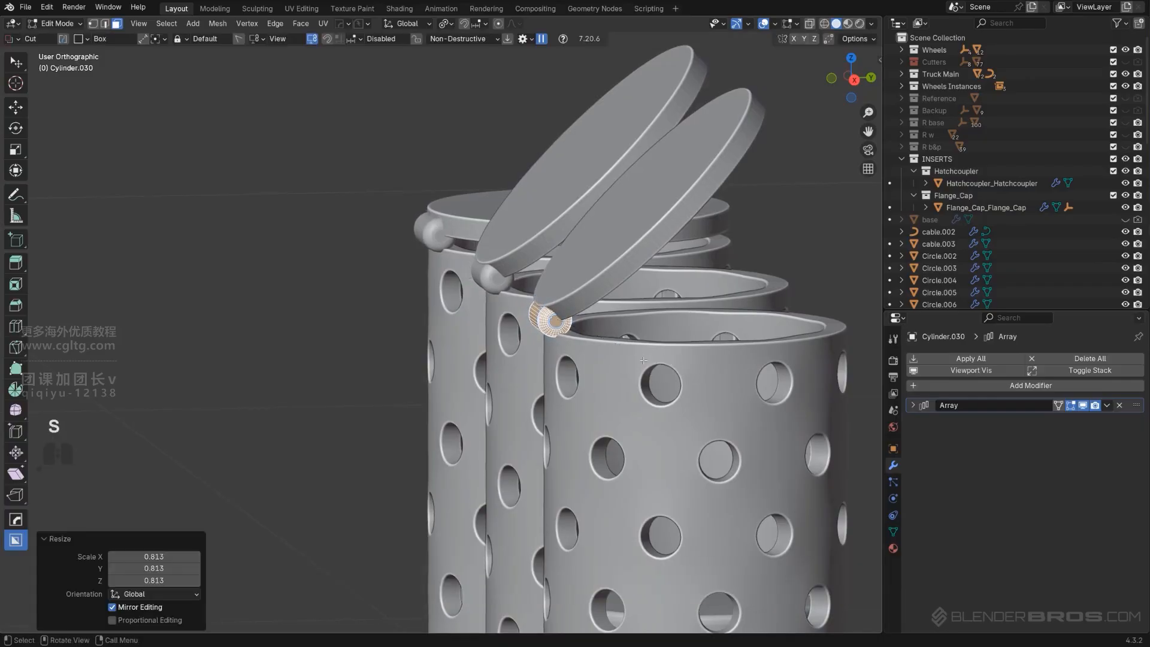
key(Tab)
alt+middle_drag(625, 323, 492, 364)
scroll(557, 323, up, 2)
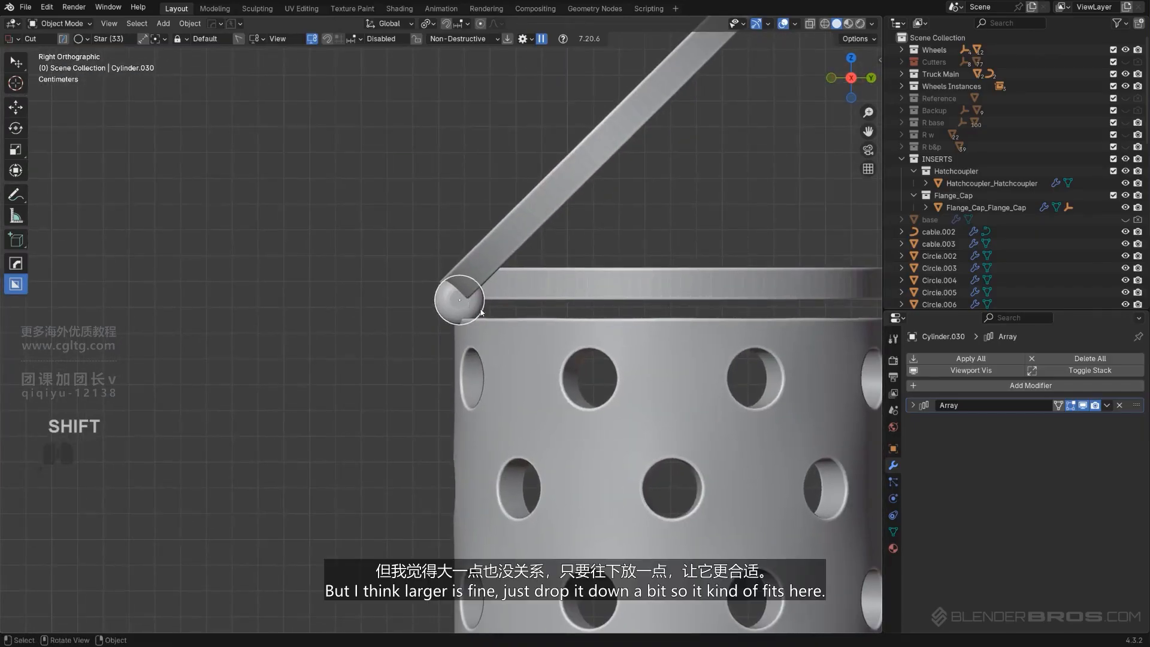
key(ctrl+z)
Lower the arrayed hinges slightly so they sit on the tube rims
key(Tab)
key(g)
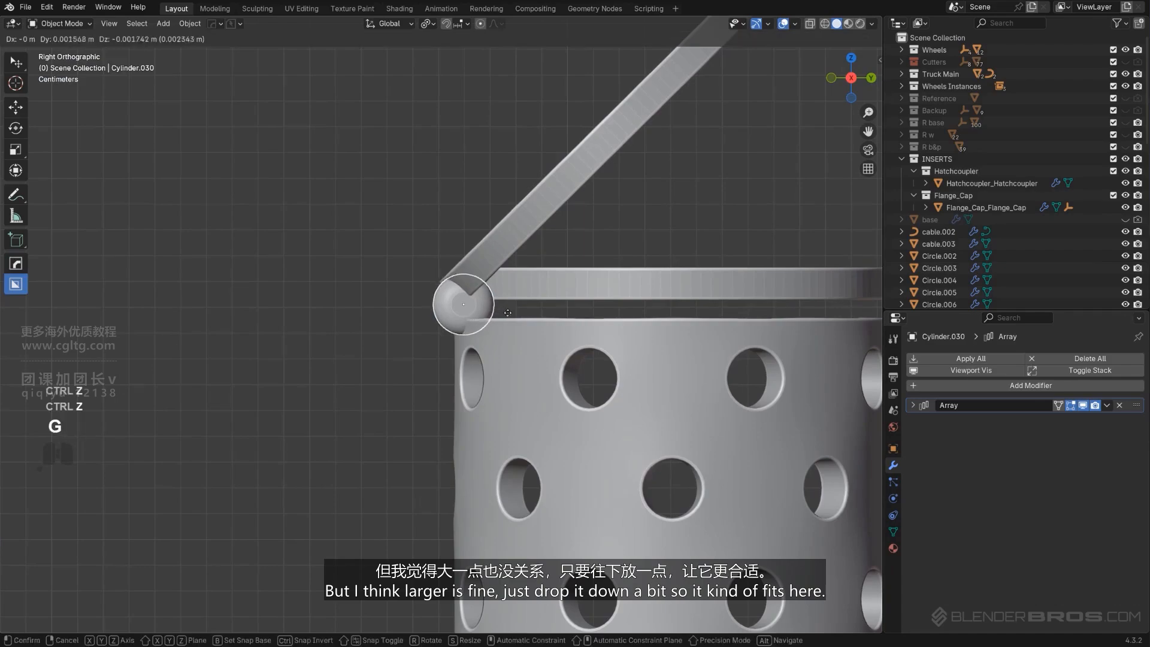
click(506, 315)
scroll(506, 315, down, 6)
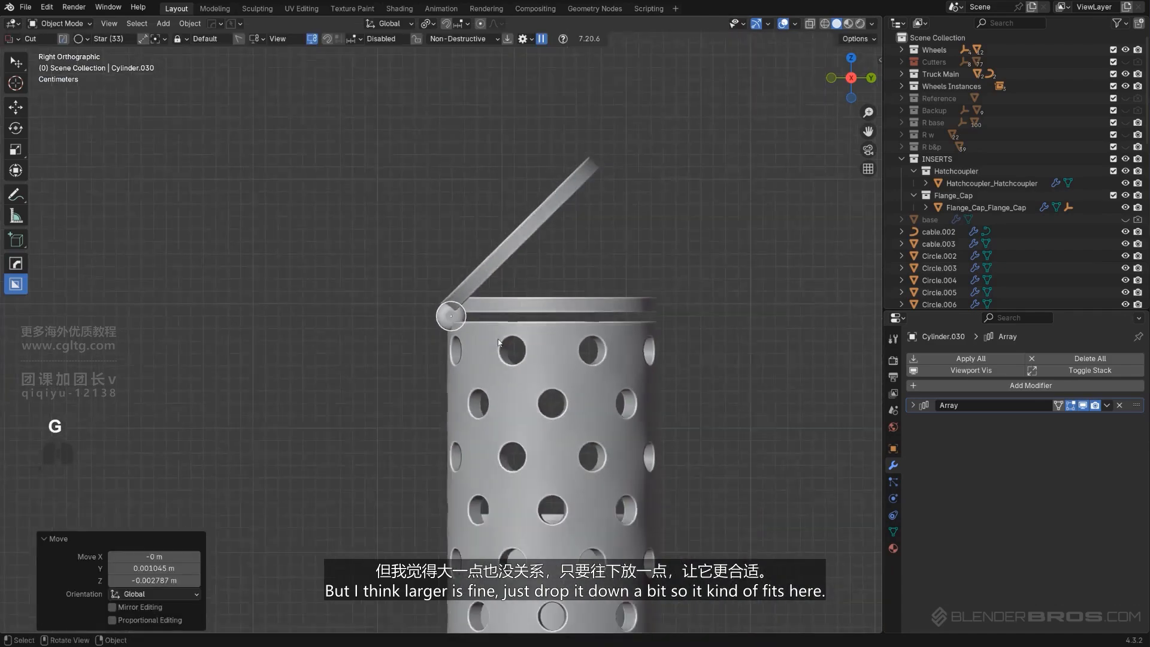
Save the project with PowerSave
middle_drag(383, 326, 353, 381)
scroll(500, 396, down, 6)
key(KP_5)
scroll(635, 299, down, 5)
scroll(499, 360, up, 3)
middle_drag(353, 380, 443, 360)
shift+middle_drag(443, 359, 344, 111)
scroll(271, 351, down, 3)
click(231, 27)
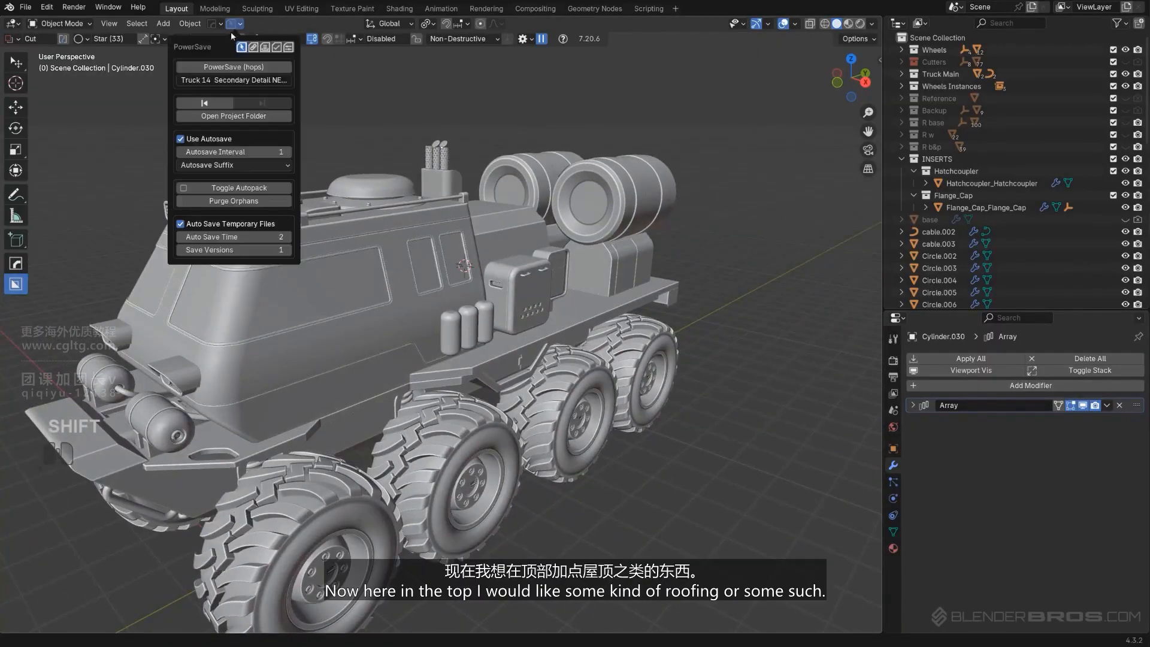
click(231, 67)
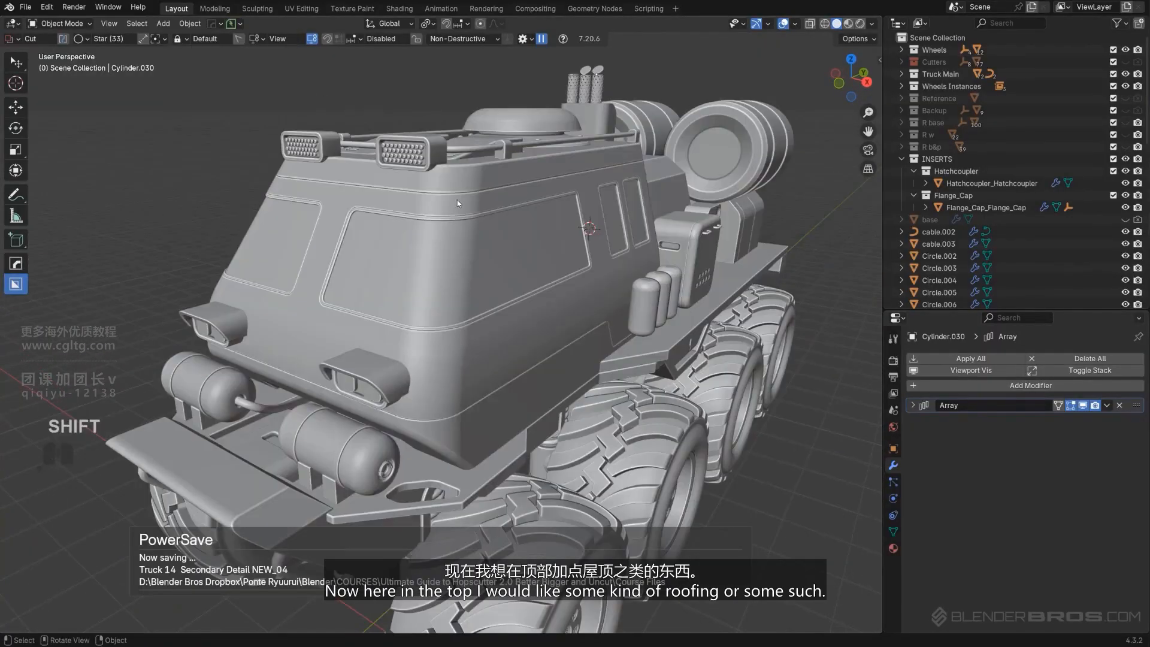
Select the edge loop running around the top of the cab roof in Edit Mode
mouse_move(458, 199)
middle_down()
mouse_move(522, 206)
mouse_move(464, 200)
middle_up()
shift+middle_drag(464, 200, 508, 261)
scroll(504, 246, up, 2)
middle_drag(319, 242, 492, 299)
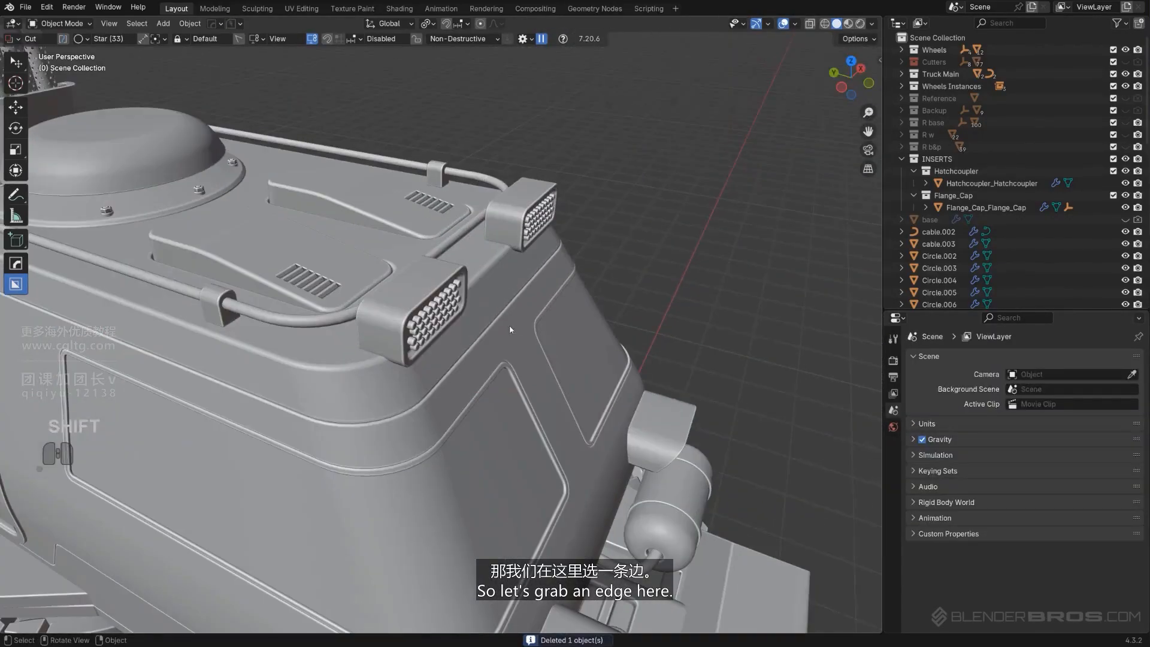
click(398, 390)
key(Tab)
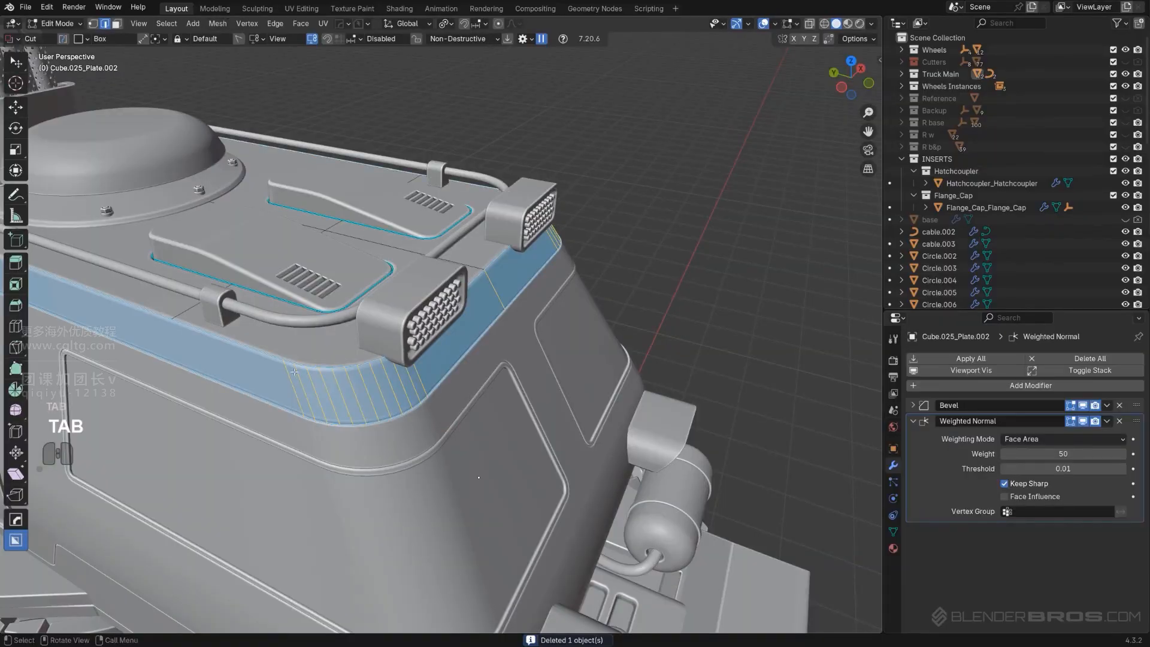
key(alt+a)
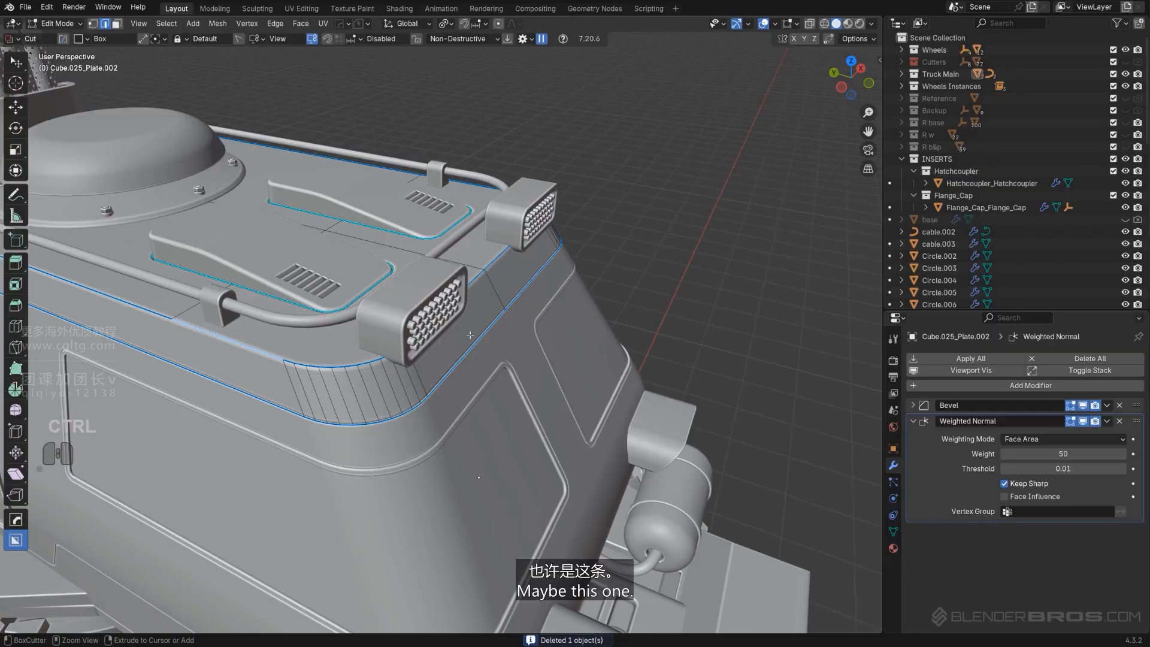
ctrl+click(446, 385)
middle_drag(445, 385, 368, 325)
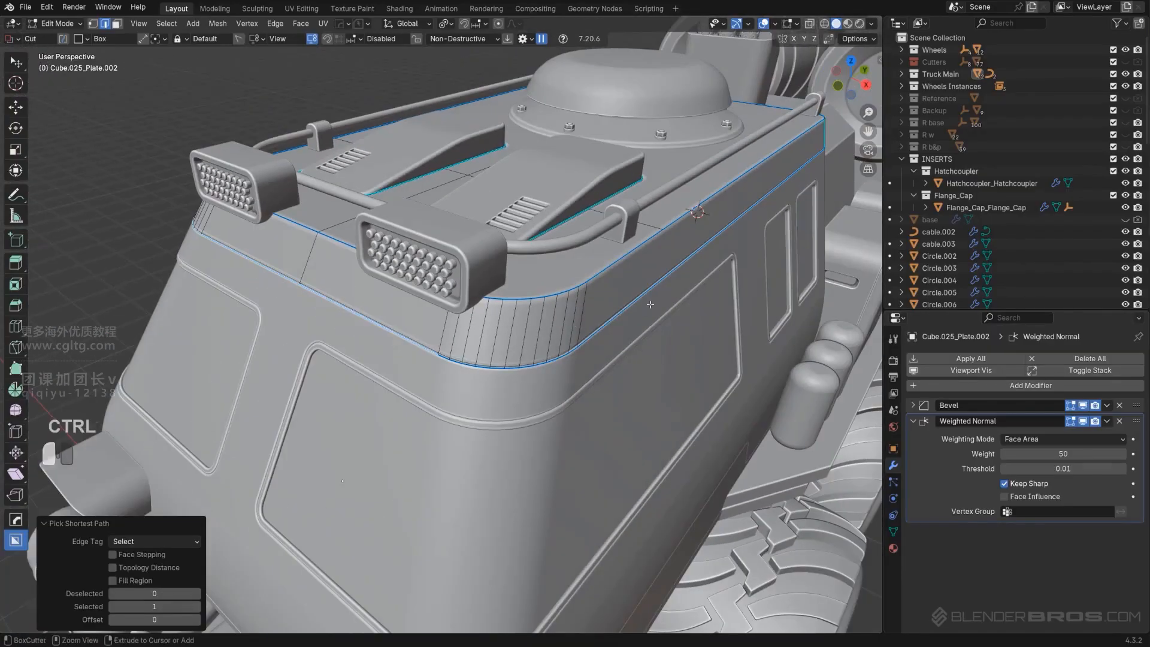
middle_drag(650, 304, 615, 338)
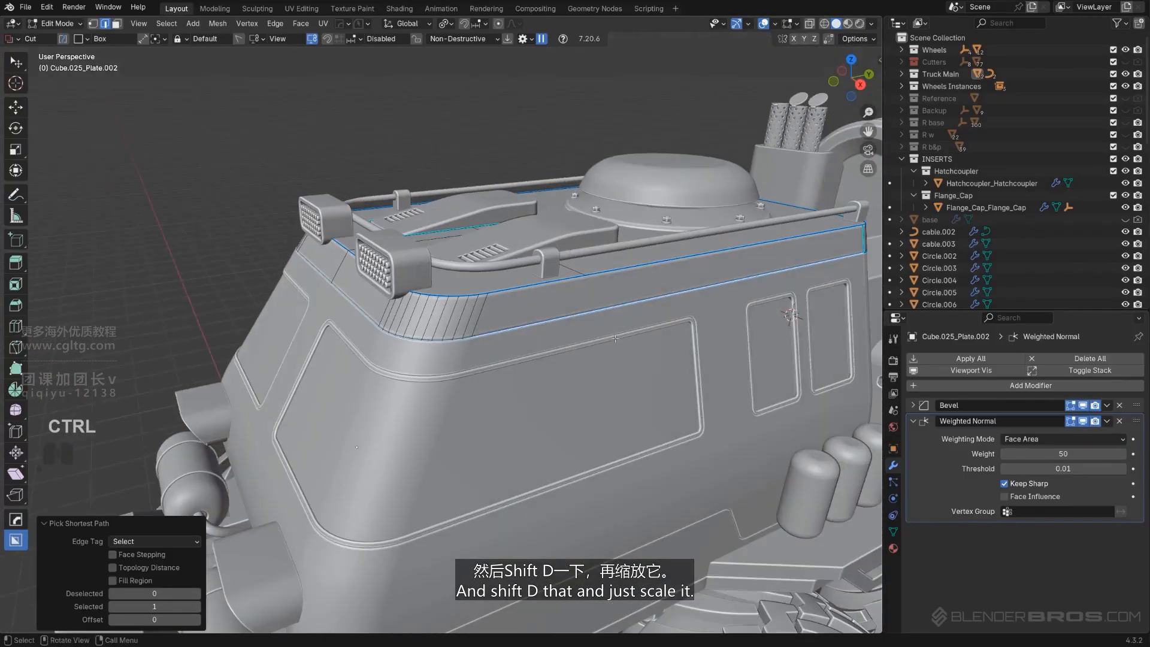
Duplicate the roof edge loop and scale the copy to 0.757
key(shift+d)
key(s)
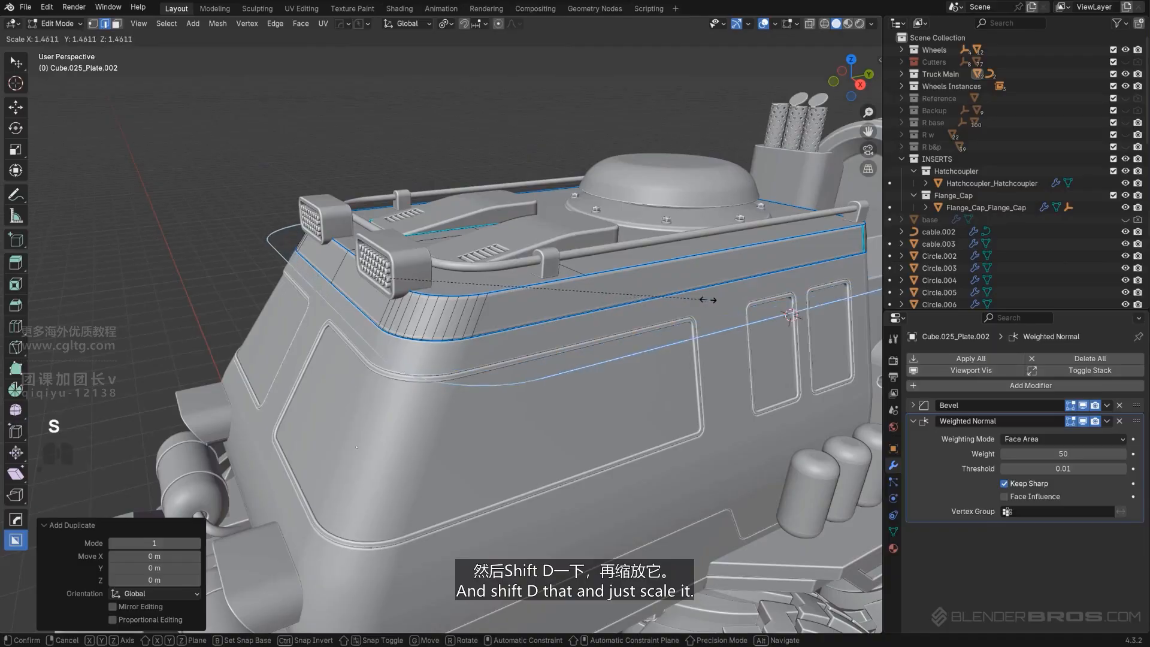
click(671, 327)
alt+middle_drag(638, 316, 573, 379)
key(KP_5)
key(s)
click(574, 382)
Move the duplicated loop about 0.38 m along Y and scale it to 1.029
key(g)
key(y)
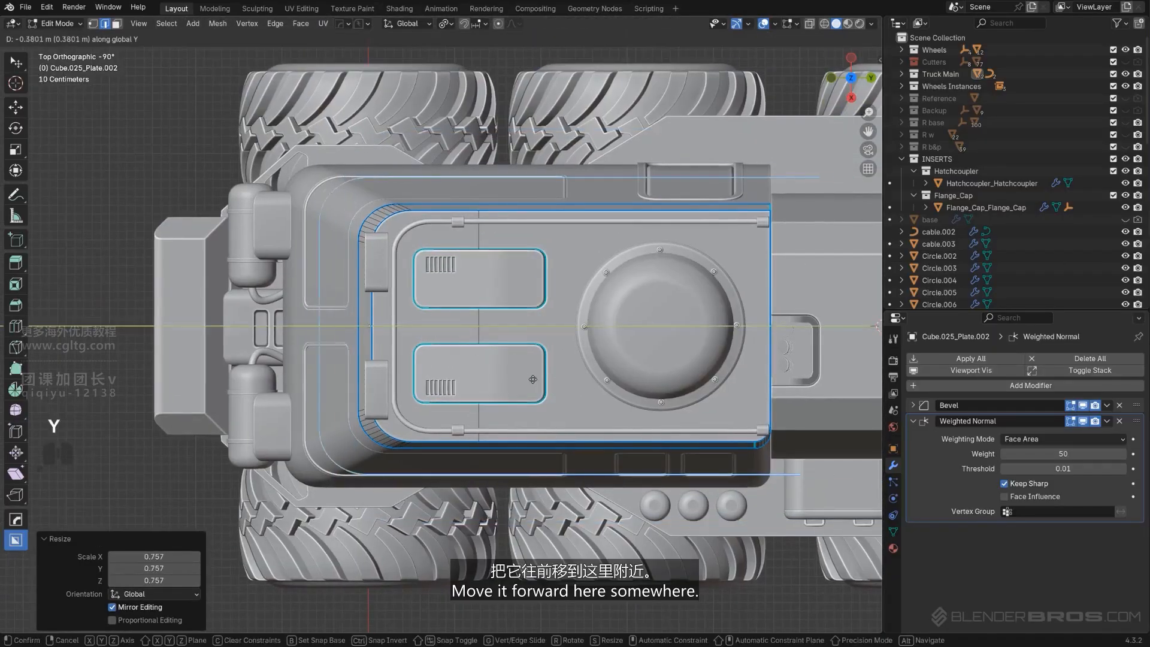
click(540, 378)
key(s)
click(542, 377)
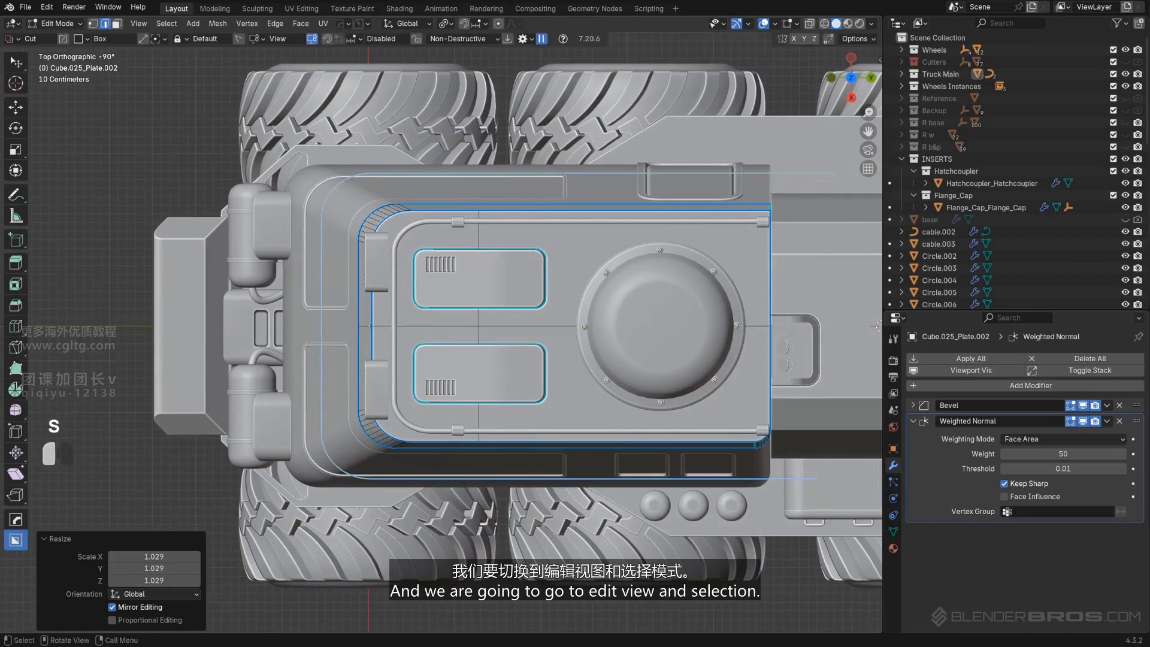
Separate the duplicated loop into its own object
middle_drag(542, 378, 665, 344)
key(KP_5)
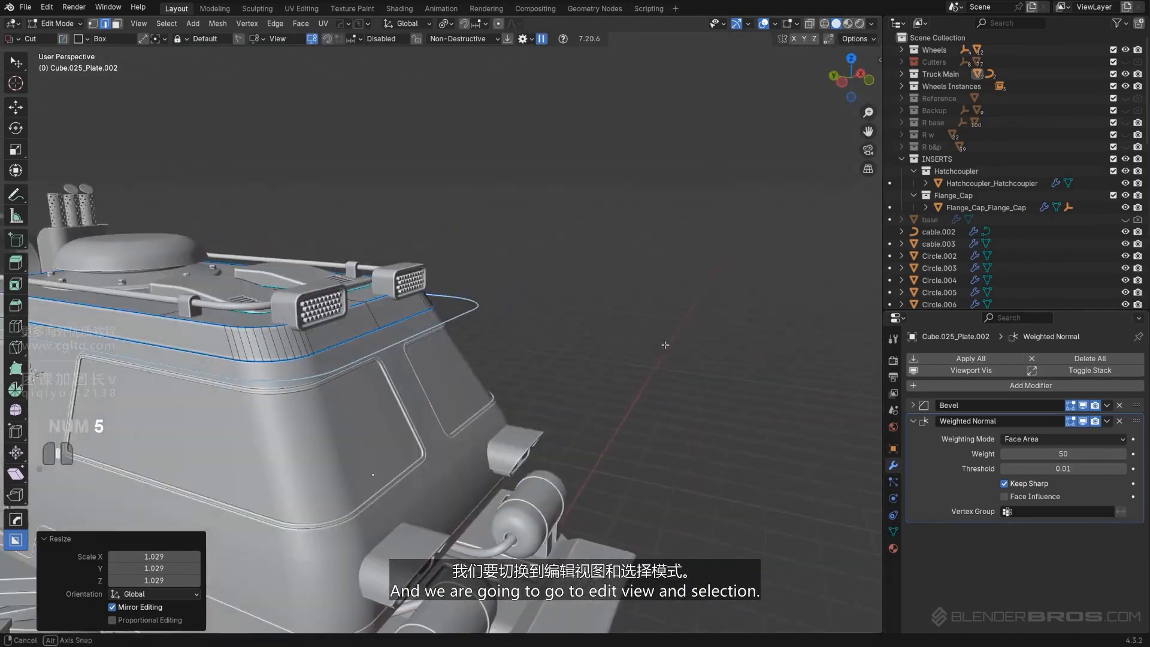
key(Tab)
click(527, 326)
middle_drag(613, 310, 598, 330)
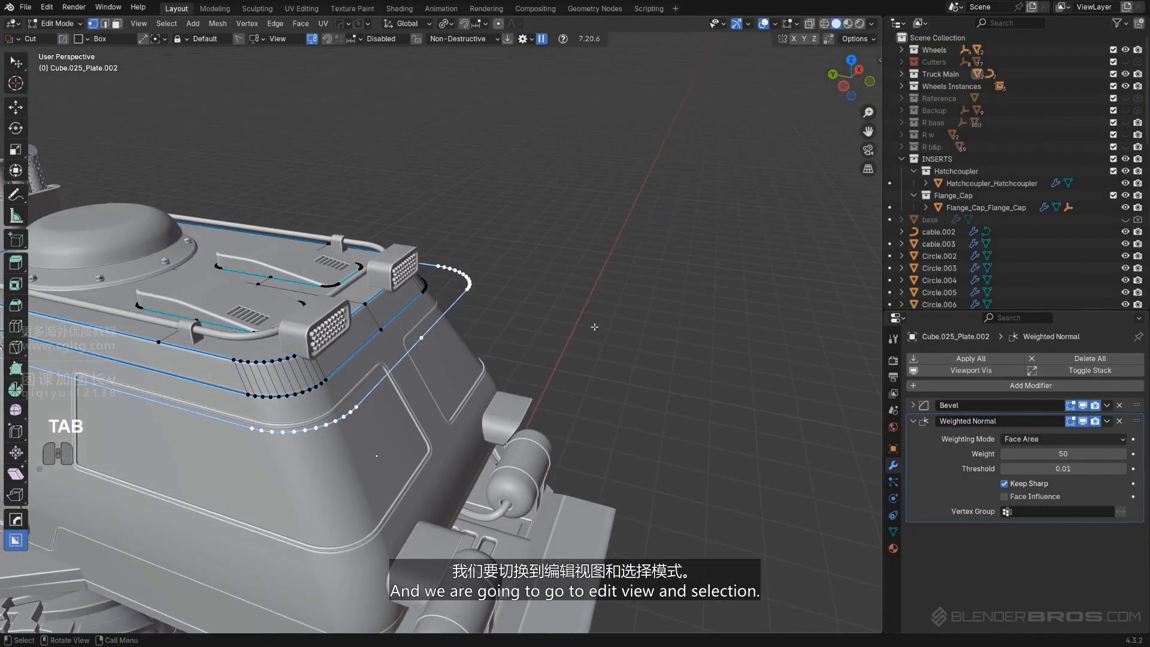
key(p)
click(595, 327)
key(Tab)
mouse_move(498, 261)
middle_down()
mouse_move(549, 283)
mouse_move(519, 265)
middle_up()
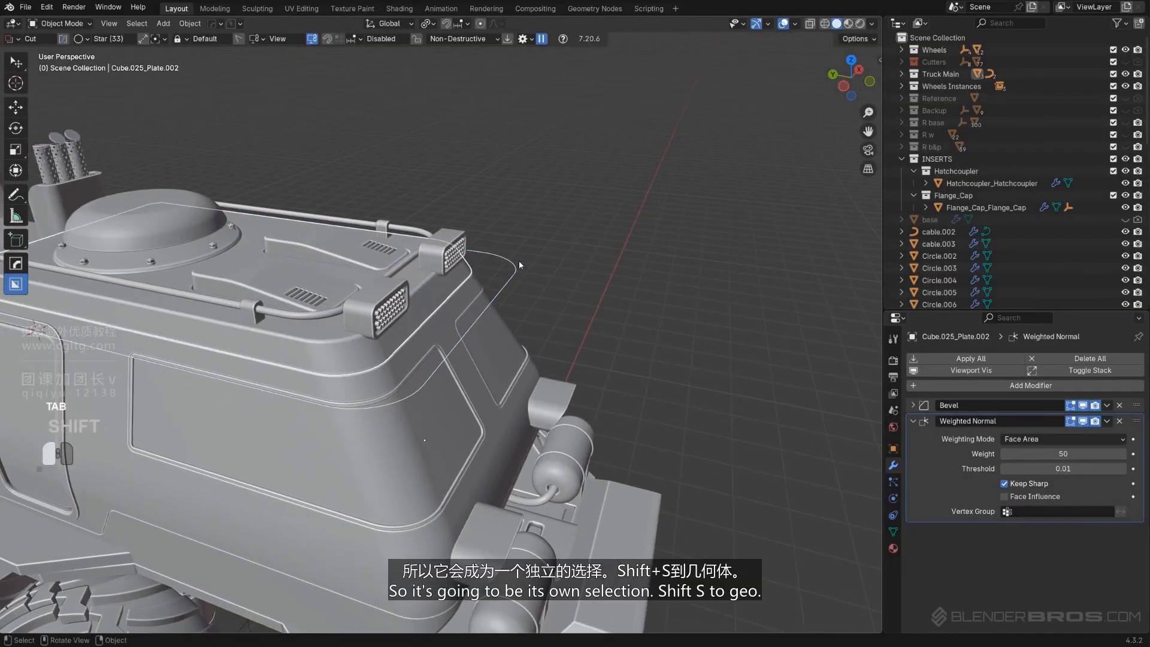
Set the new object's origin to its geometry and isolate it in local view
key(shift+s)
click(496, 365)
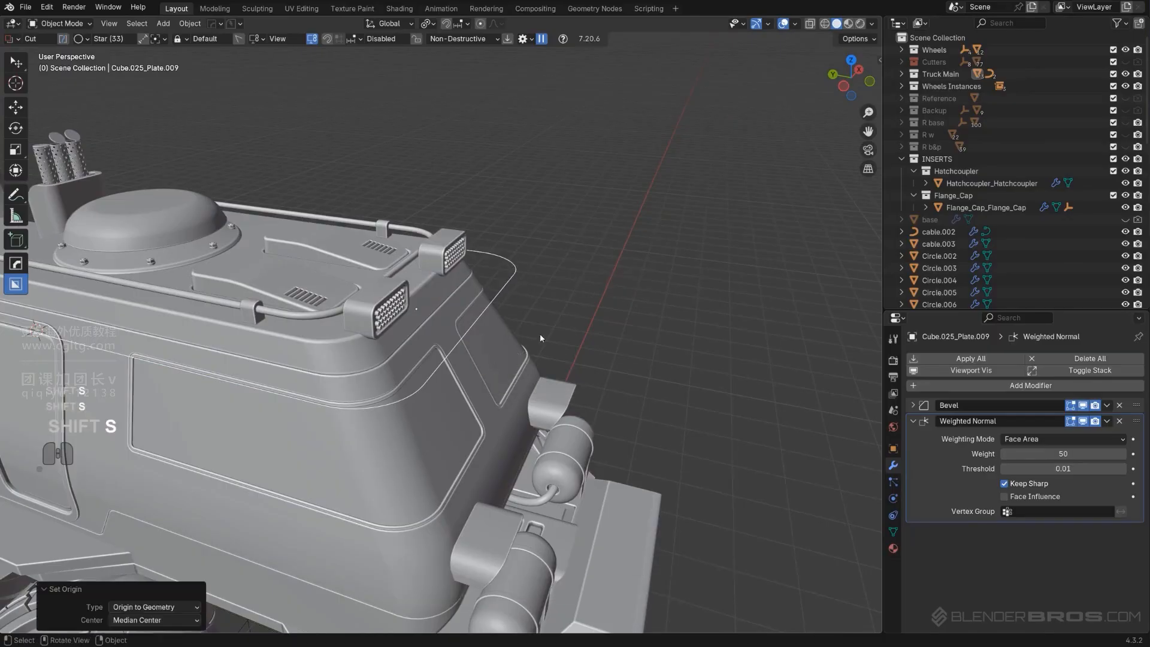
key(slash)
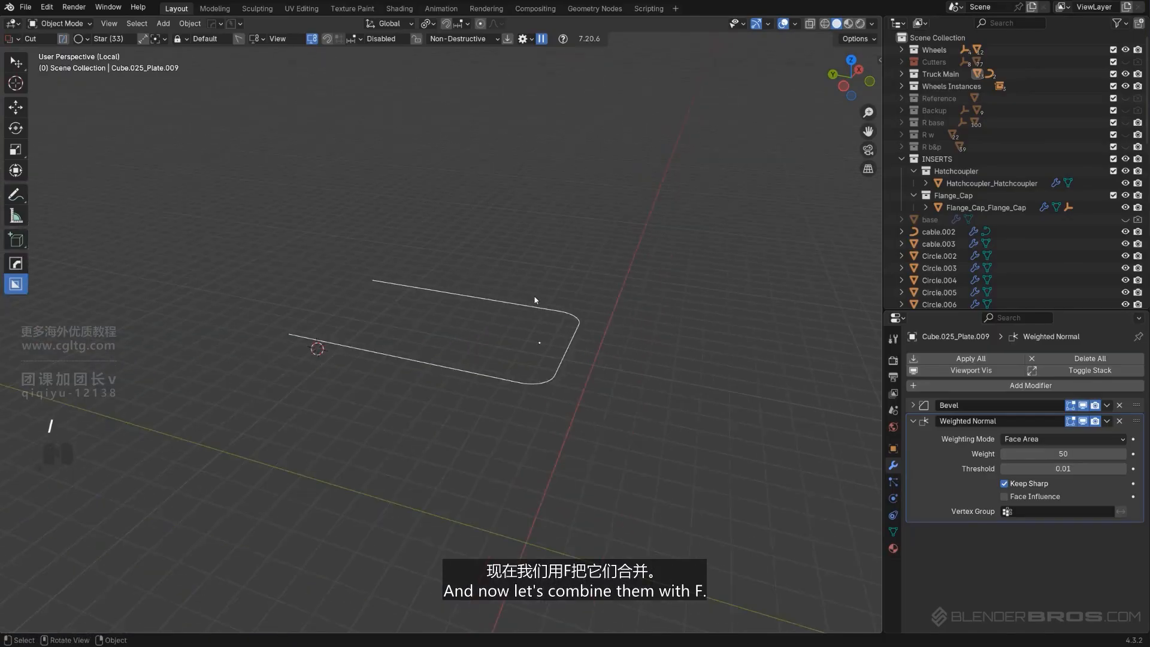
middle_drag(534, 295, 537, 346)
scroll(537, 346, up, 2)
Fill the loop with a face and exit local view
key(Tab)
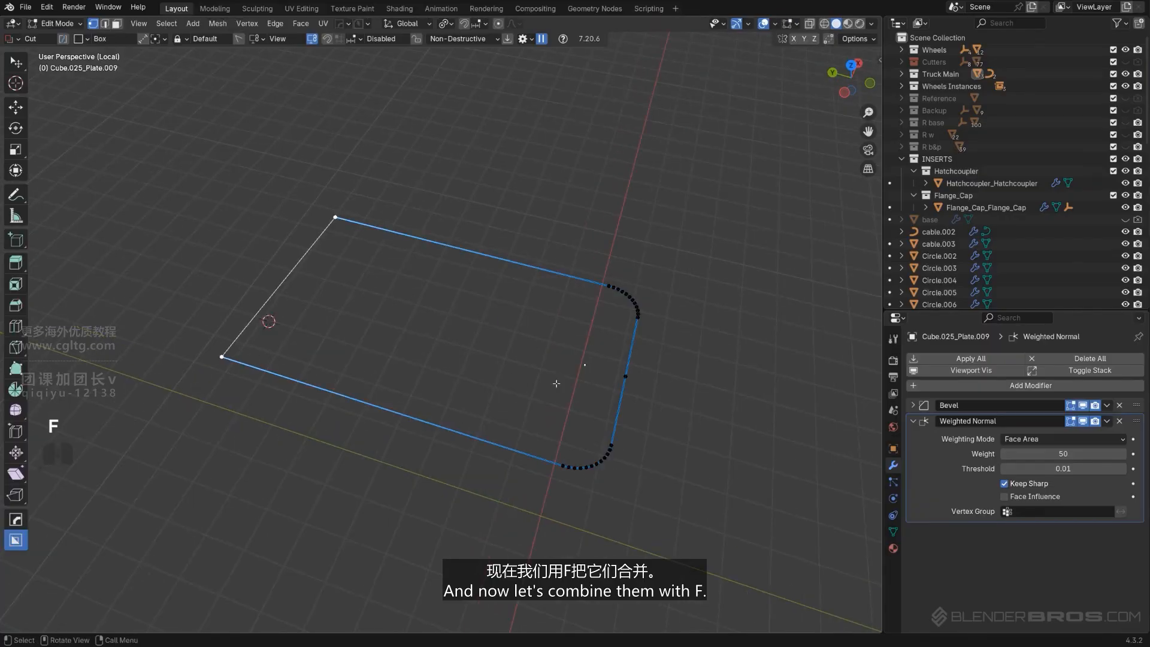
key(f)
key(Tab)
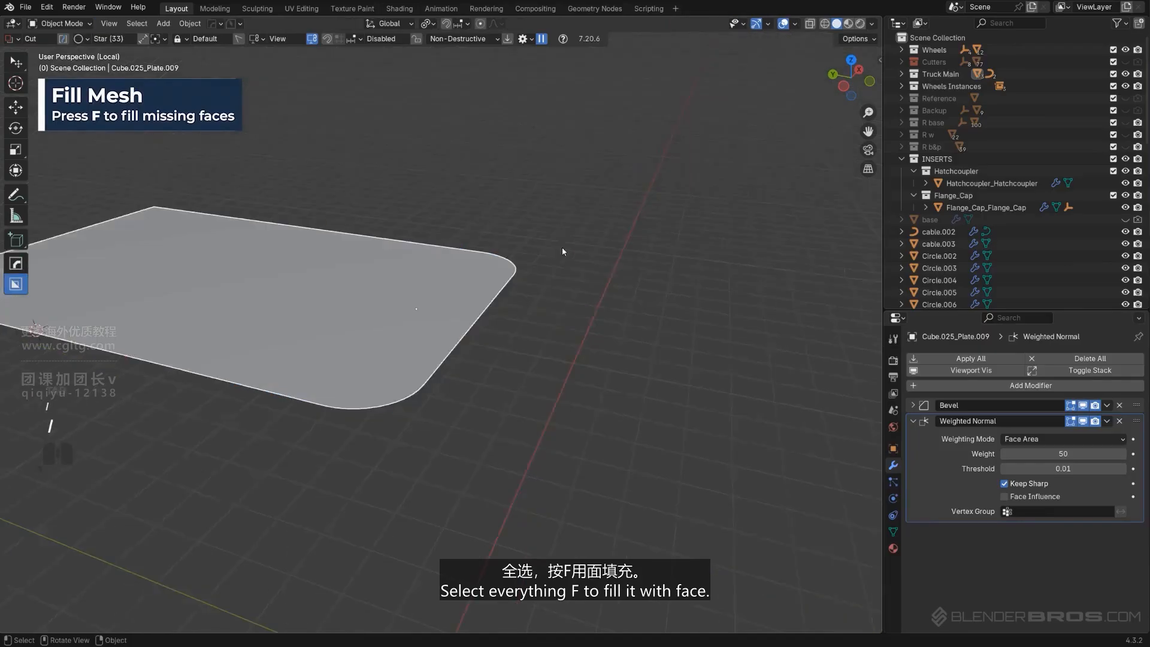
key(slash)
key(slash)
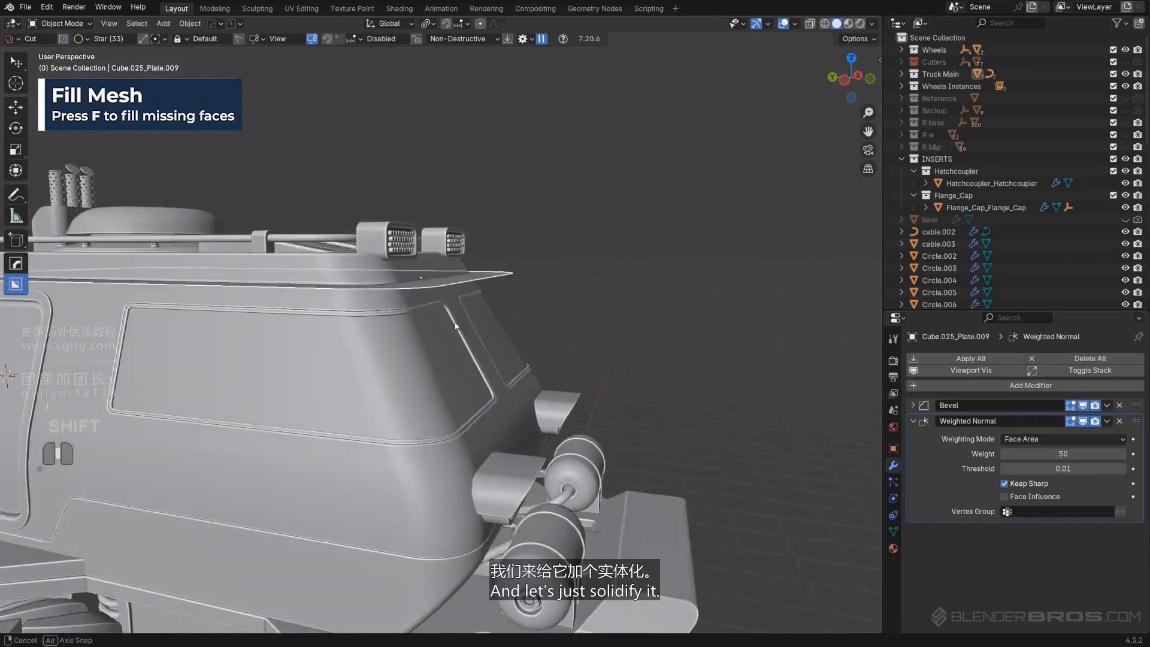
key(q)
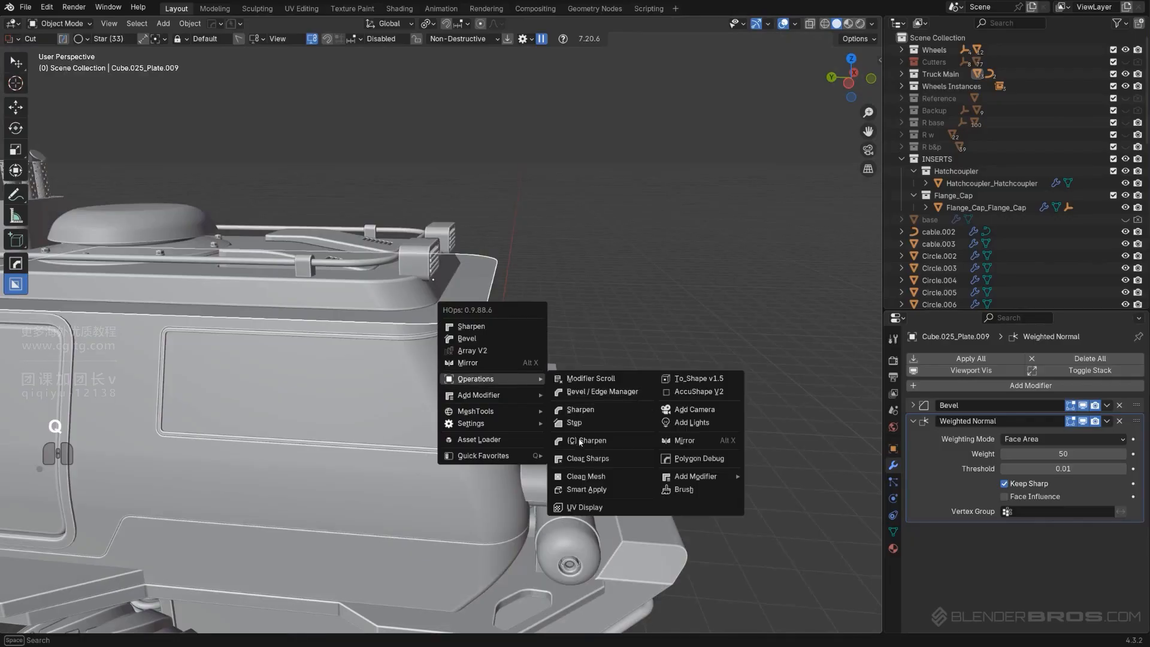
mouse_move(494, 392)
click(575, 406)
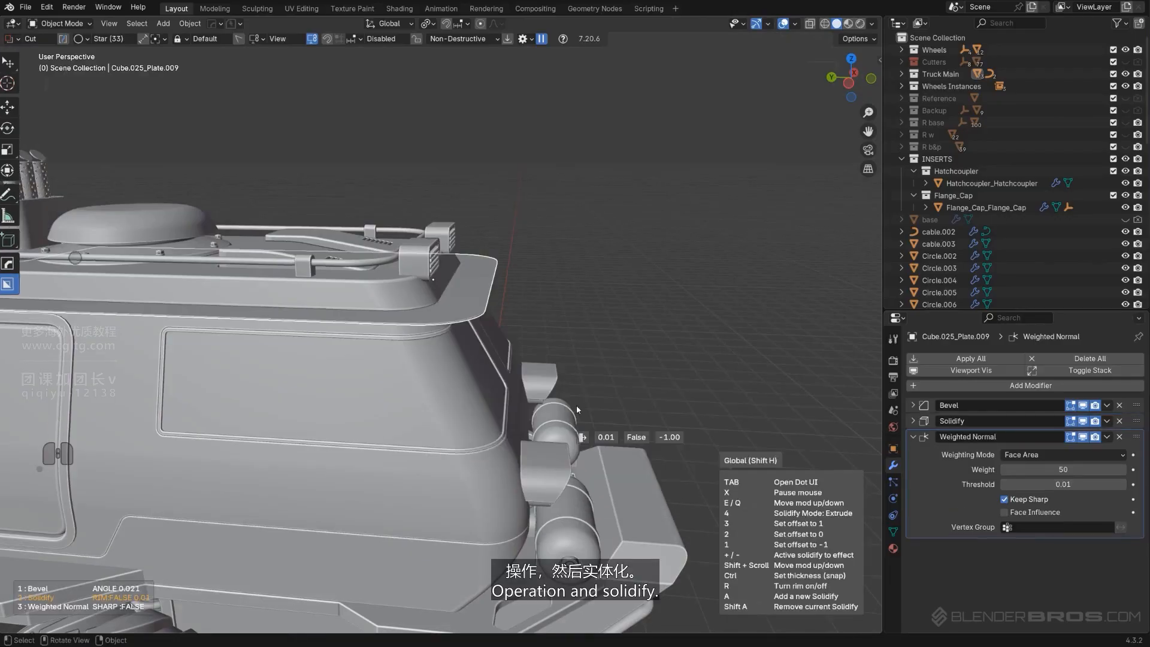
right_click(576, 405)
Apply the roof plate's scale and add a Solidify modifier with thickness -0.15
key(ctrl+a)
click(585, 300)
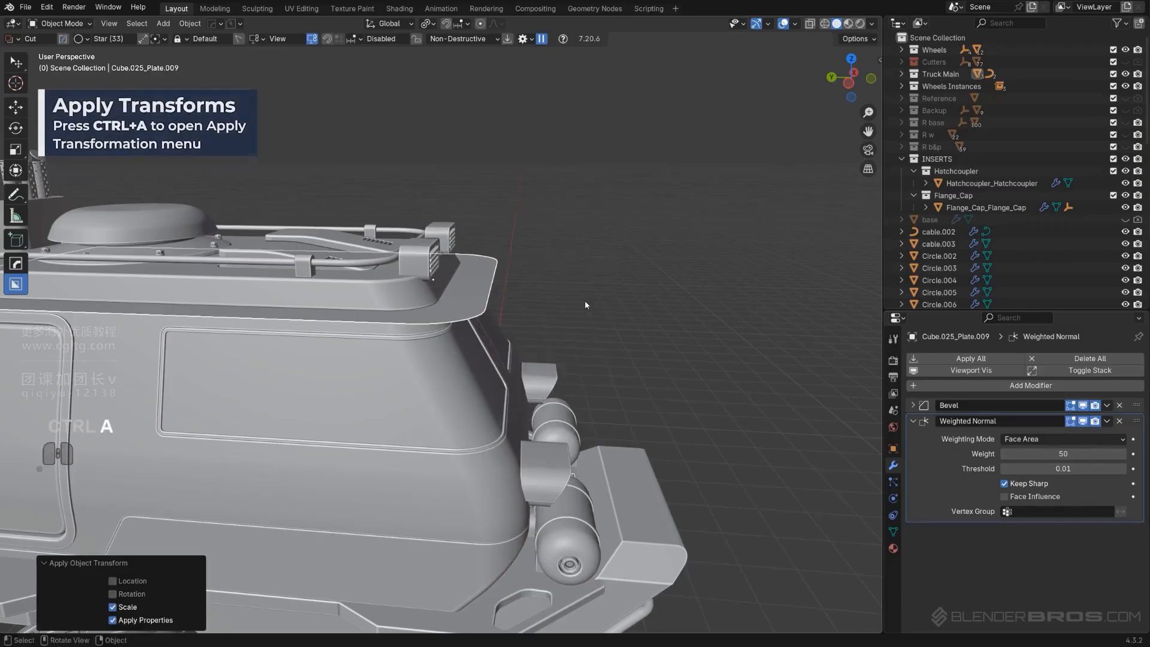
key(q)
mouse_move(584, 301)
click(630, 317)
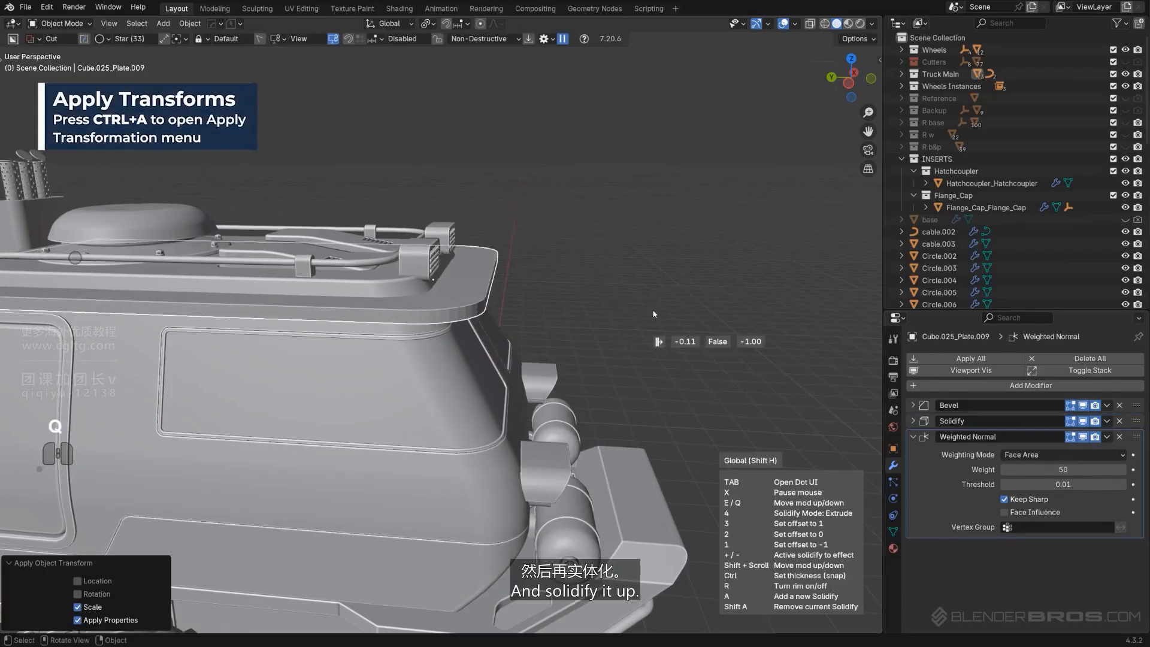
click(660, 315)
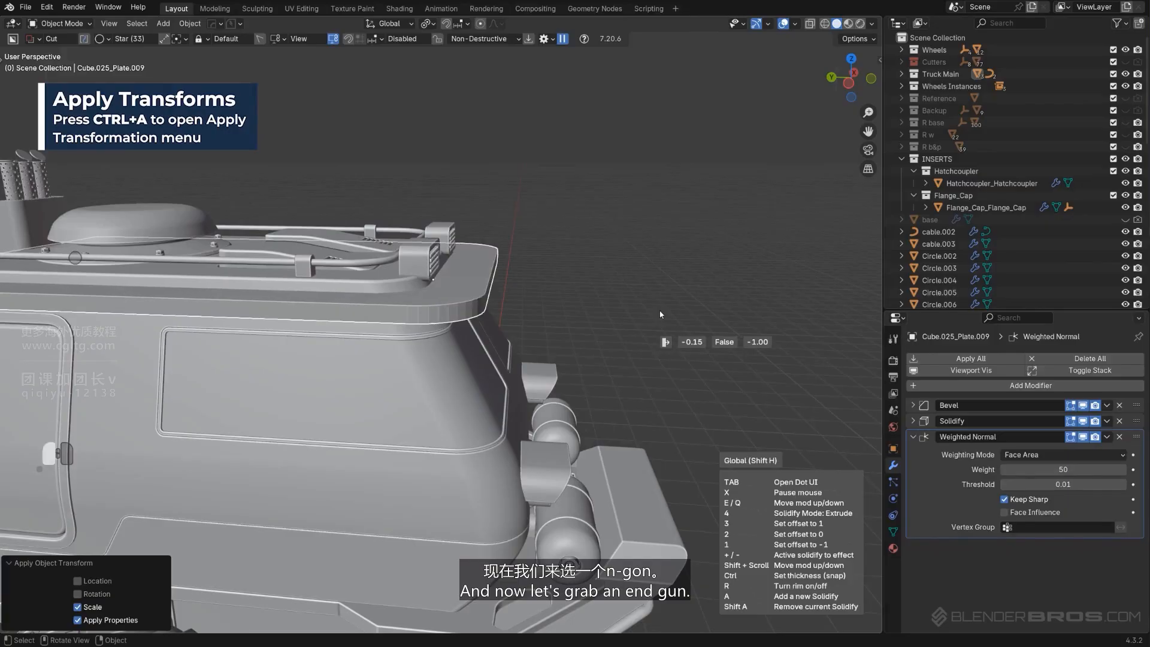
scroll(587, 300, down, 3)
alt+middle_drag(547, 277, 558, 294)
key(KP_5)
shift+middle_drag(448, 354, 473, 354)
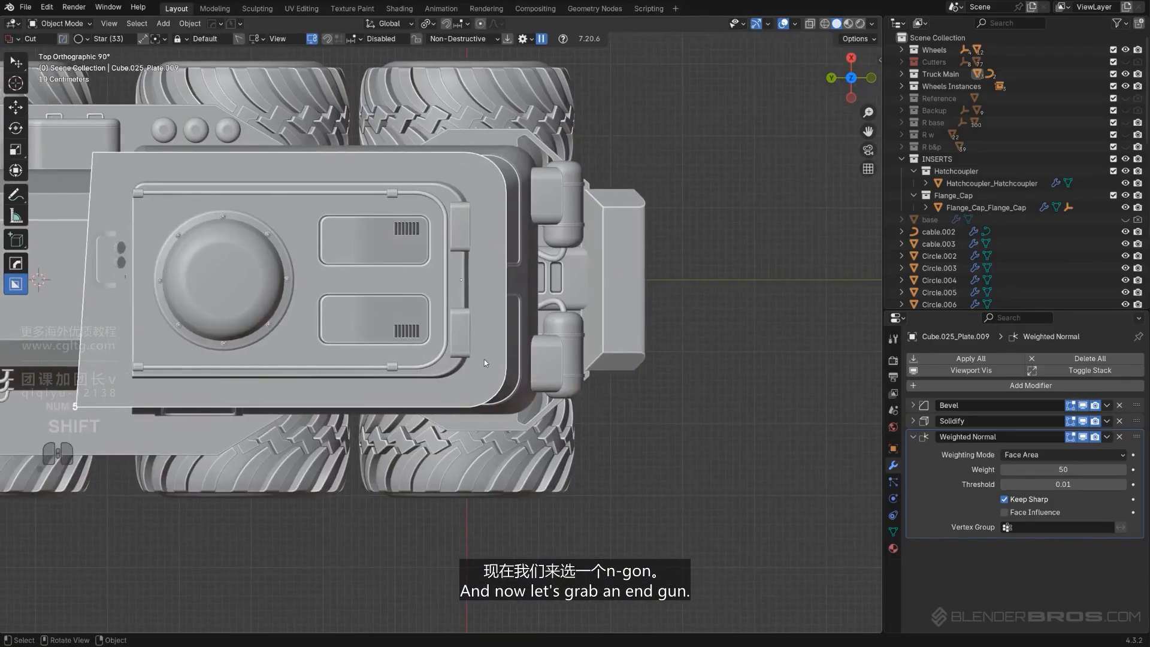
Box-cut a rectangular section out of the roof plate's front end with Boxcutter
scroll(484, 360, down, 2)
key(d)
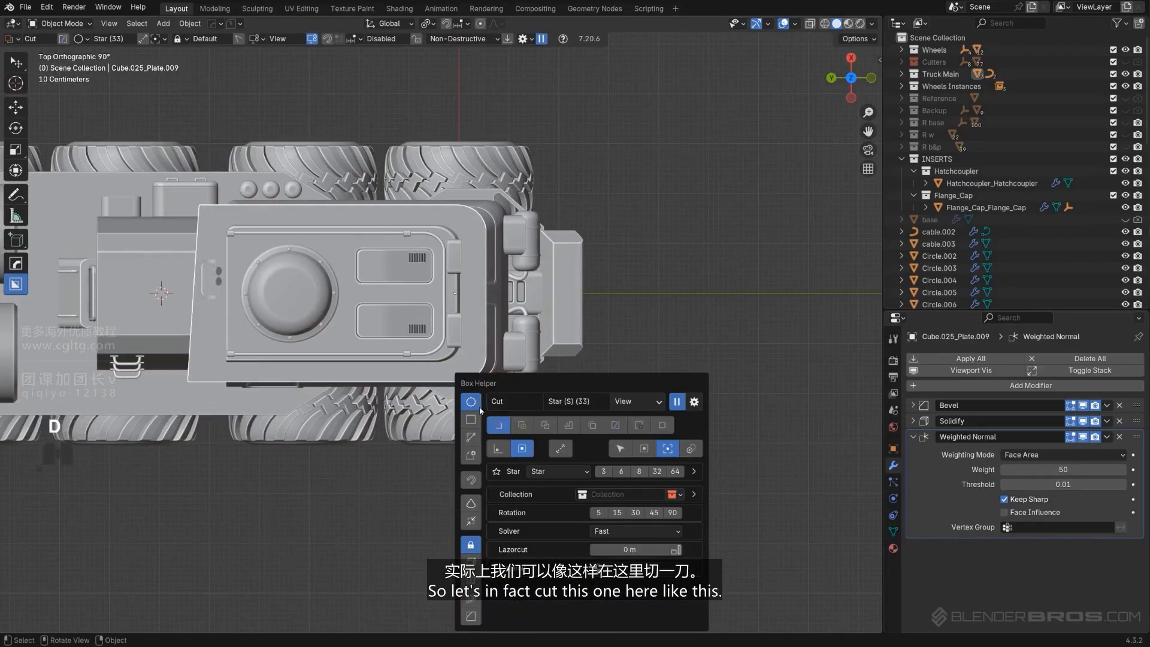
click(472, 422)
drag(137, 174, 421, 470)
key(space)
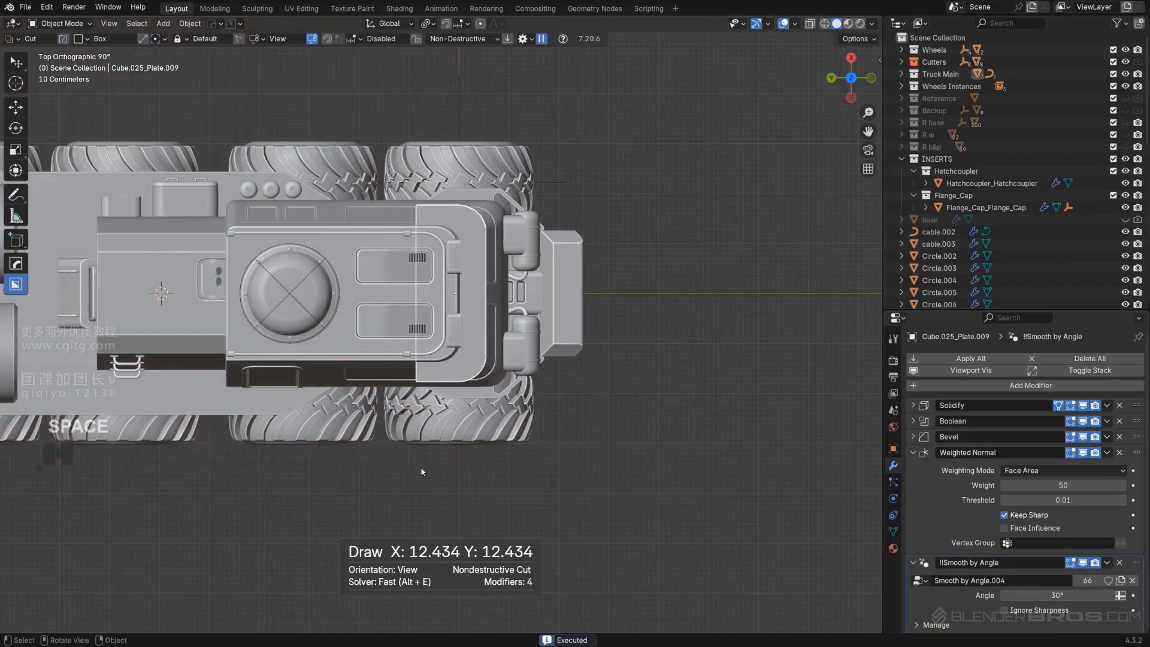
Move the roof plate down about 0.157 m along Z
scroll(520, 353, up, 3)
mouse_move(520, 353)
middle_down()
mouse_move(459, 271)
mouse_move(539, 240)
mouse_move(442, 256)
middle_up()
key(KP_5)
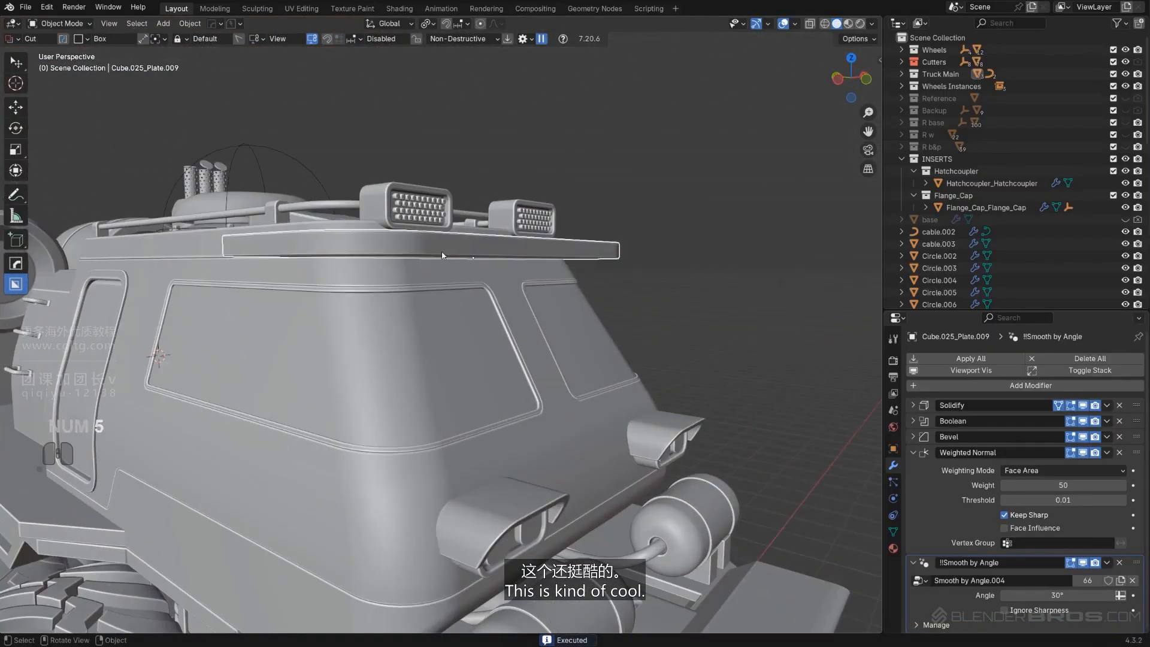
key(g)
key(z)
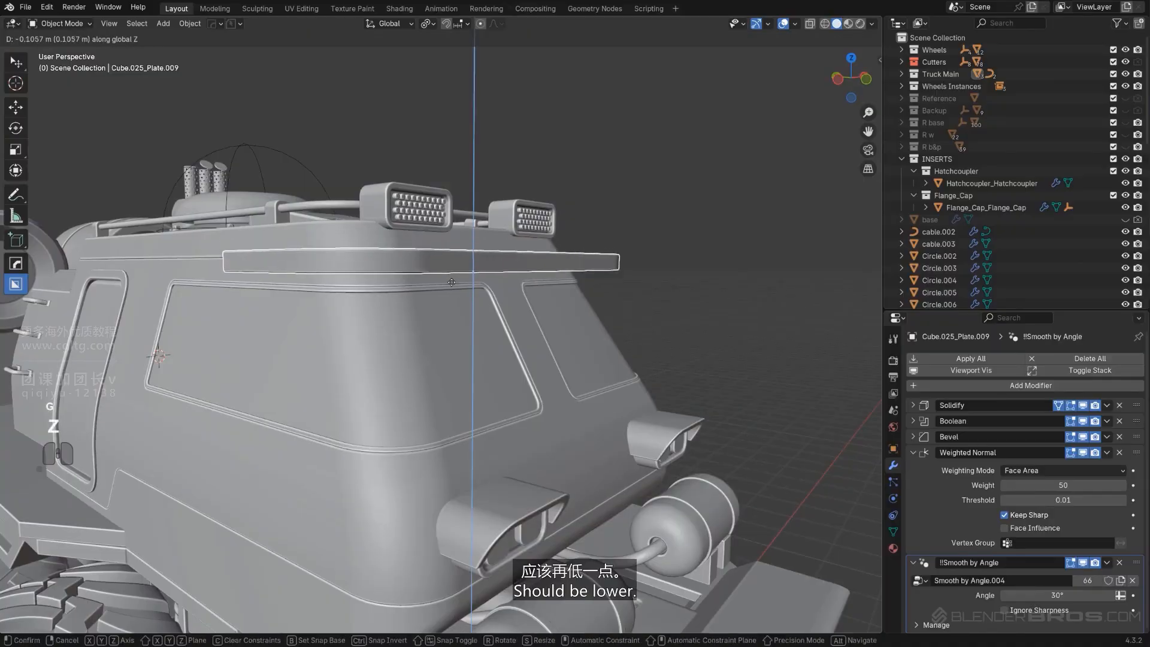
click(453, 288)
middle_drag(454, 288, 519, 314)
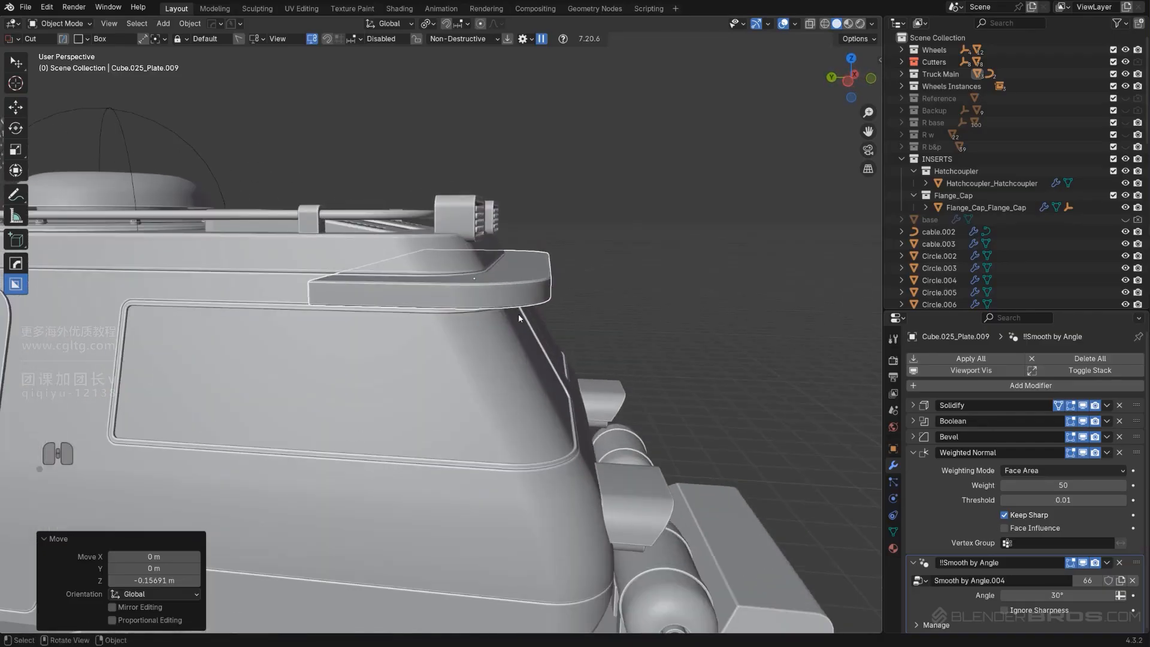
Adjust the roof plate's Solidify thickness to about -0.16
key(q)
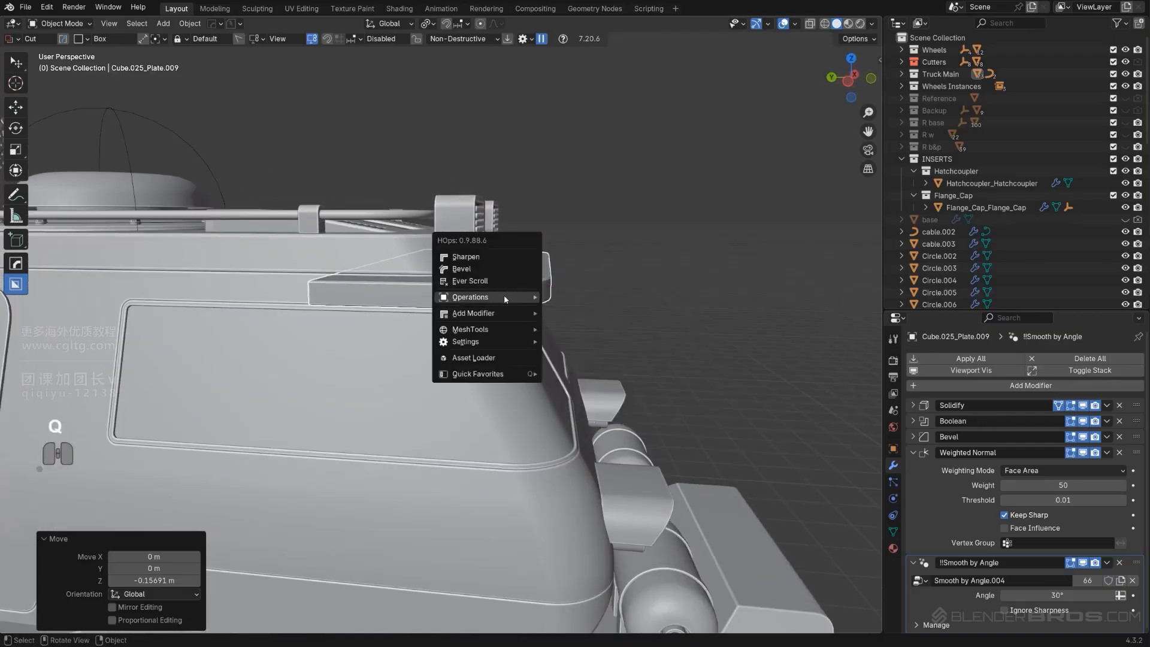
mouse_move(504, 297)
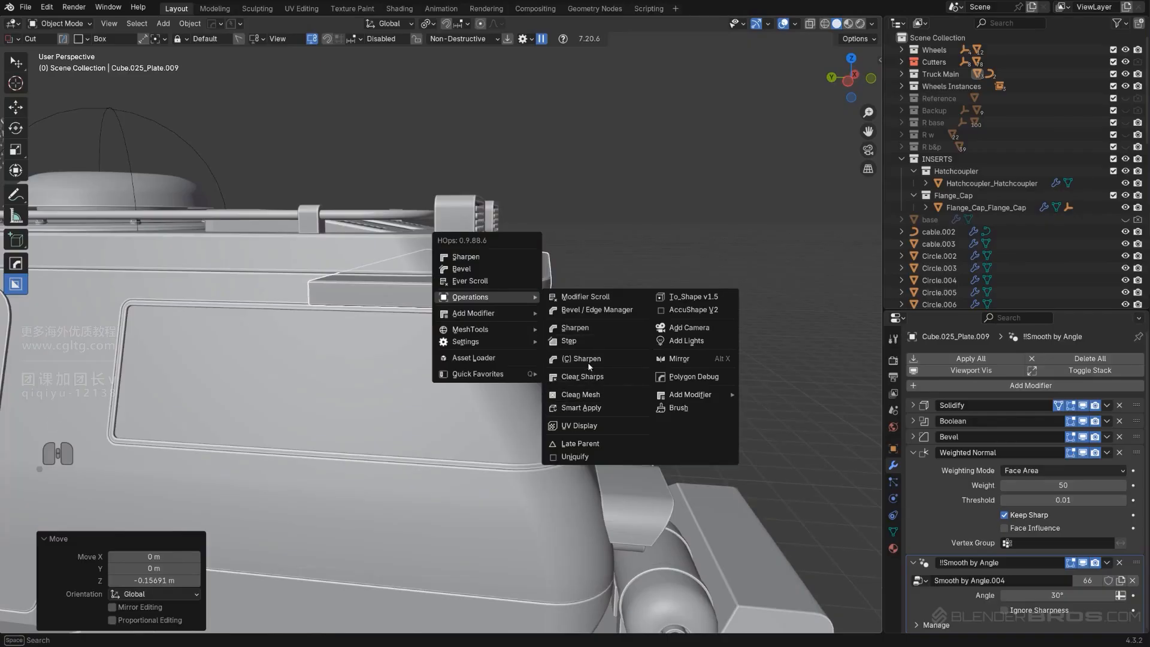
click(594, 326)
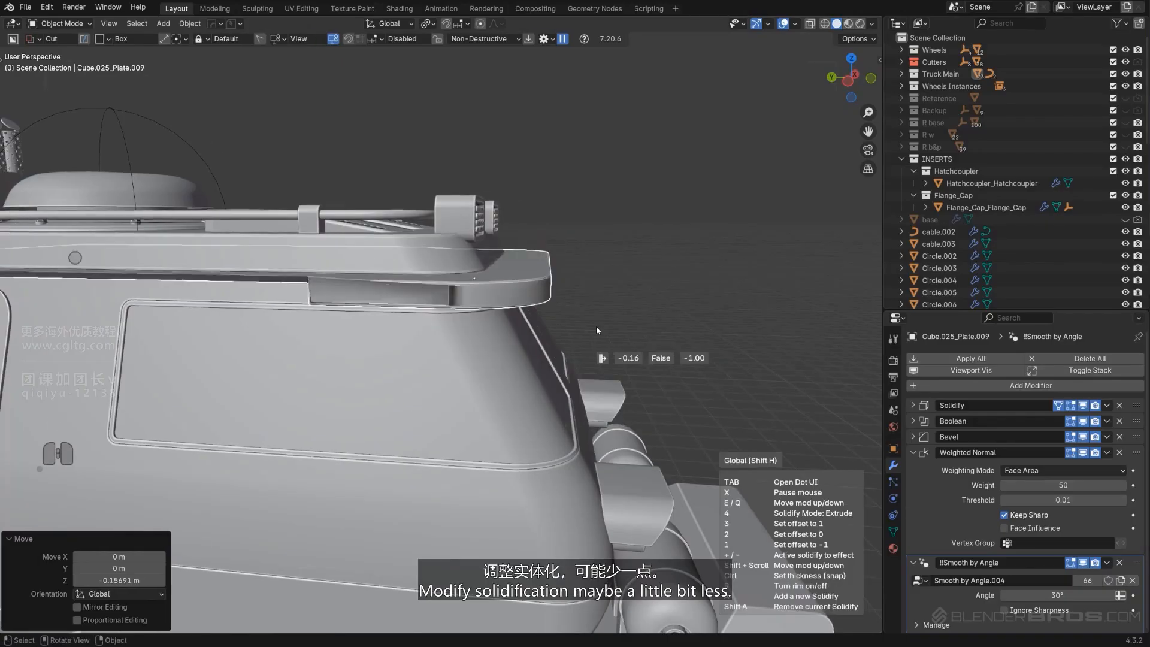
click(589, 323)
Adjust the roof plate's bevel, setting profile 0.5 with 60° autosmooth
scroll(588, 324, up, 3)
mouse_move(588, 324)
middle_down()
mouse_move(563, 317)
mouse_move(567, 327)
middle_up()
key(q)
click(541, 288)
key(1)
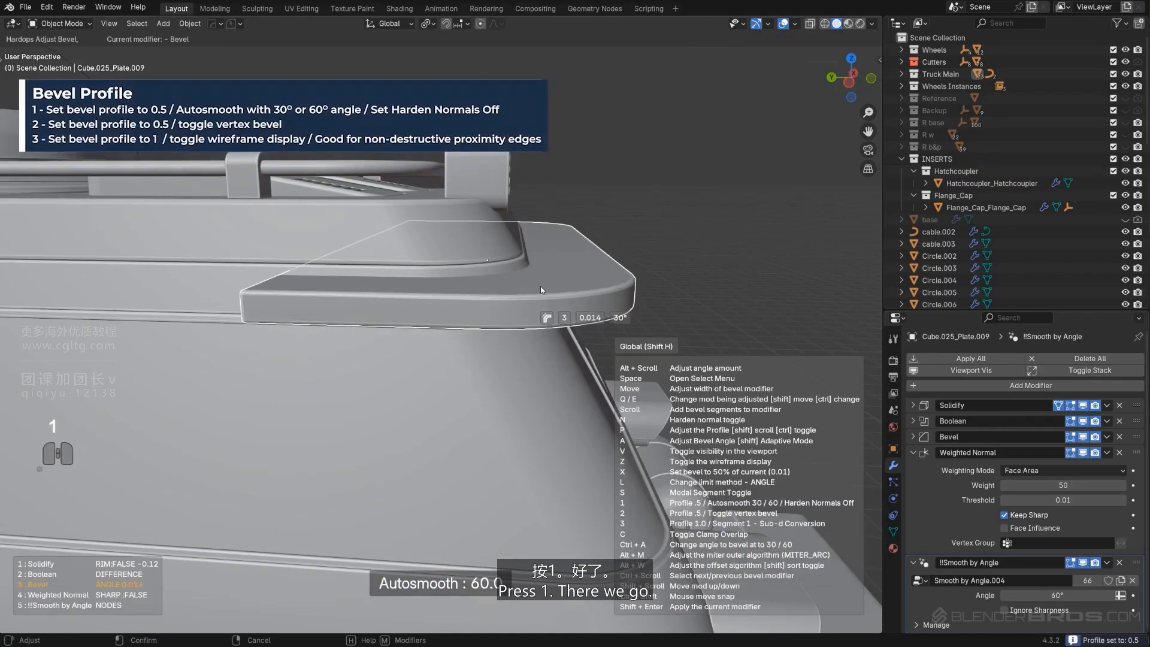
click(551, 292)
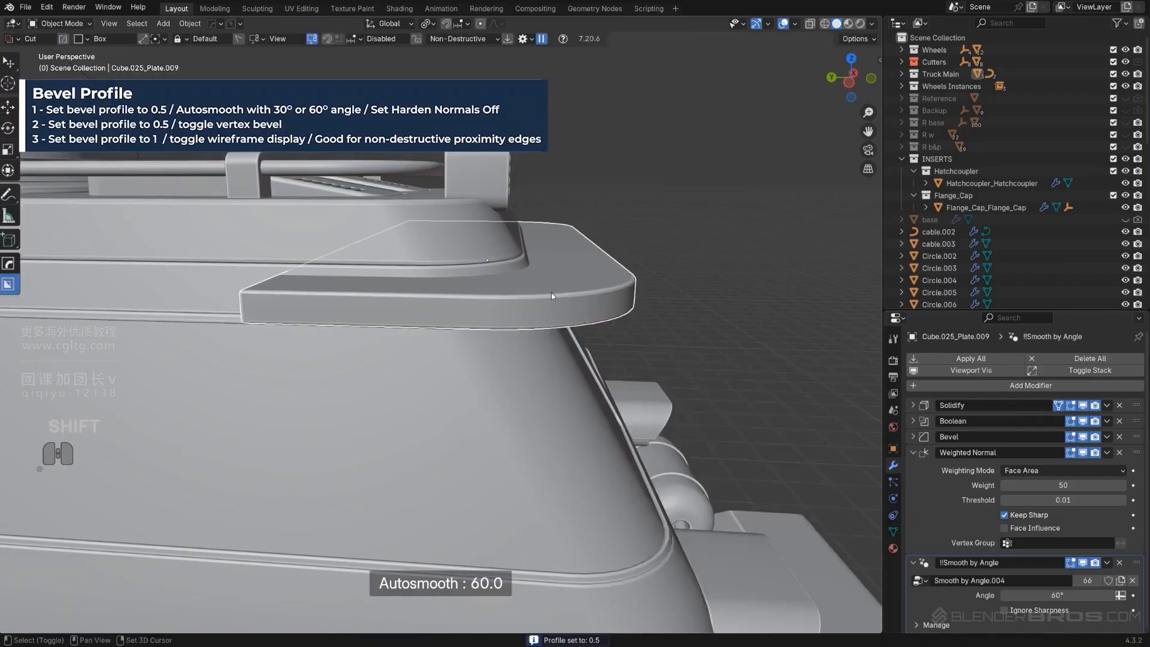
Cut an angled n-gon notch into the roof plate's front corner
alt+middle_drag(551, 292, 545, 388)
scroll(545, 388, up, 2)
shift+middle_drag(516, 456, 494, 369)
scroll(494, 369, up, 1)
key(KP_5)
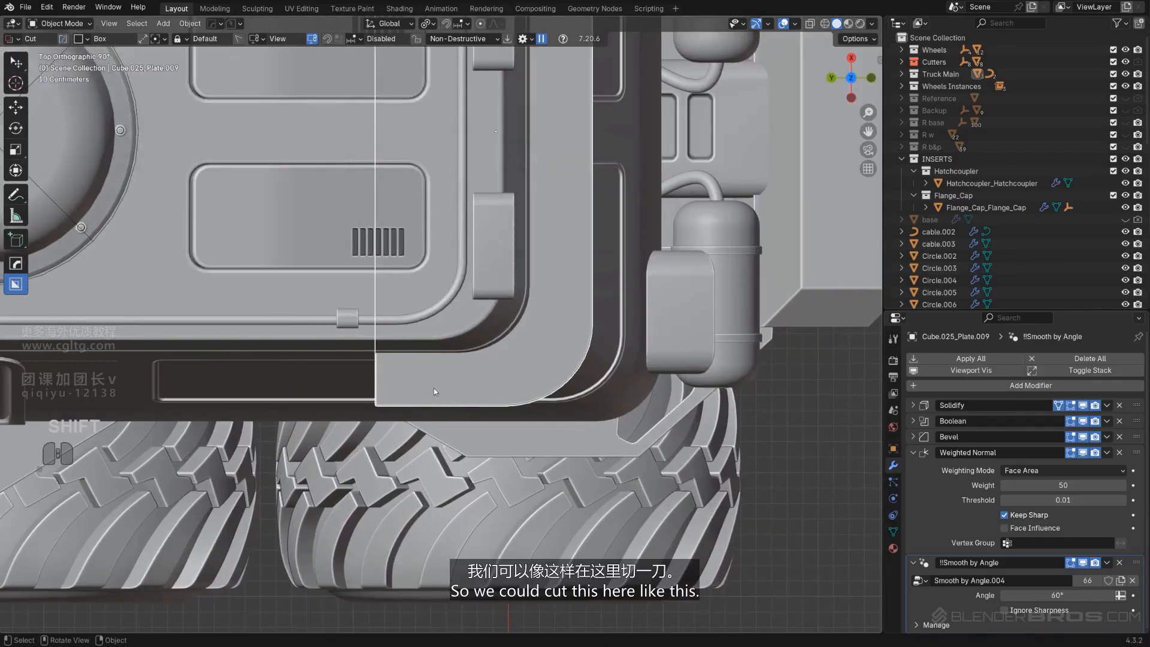
key(d)
click(450, 425)
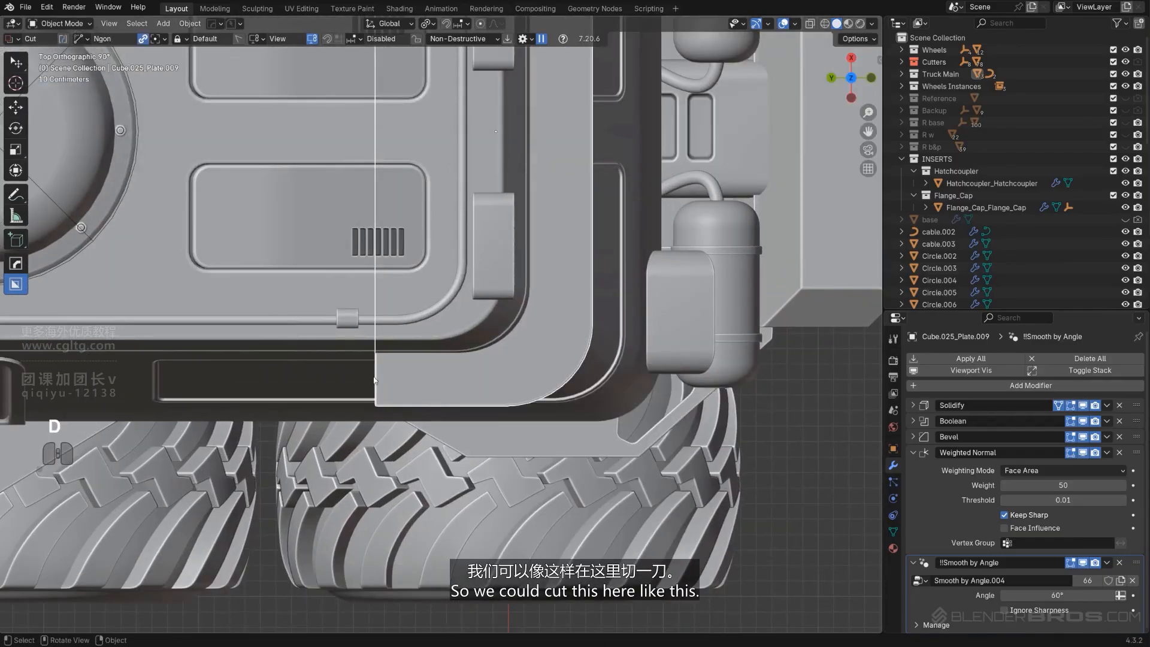
click(371, 336)
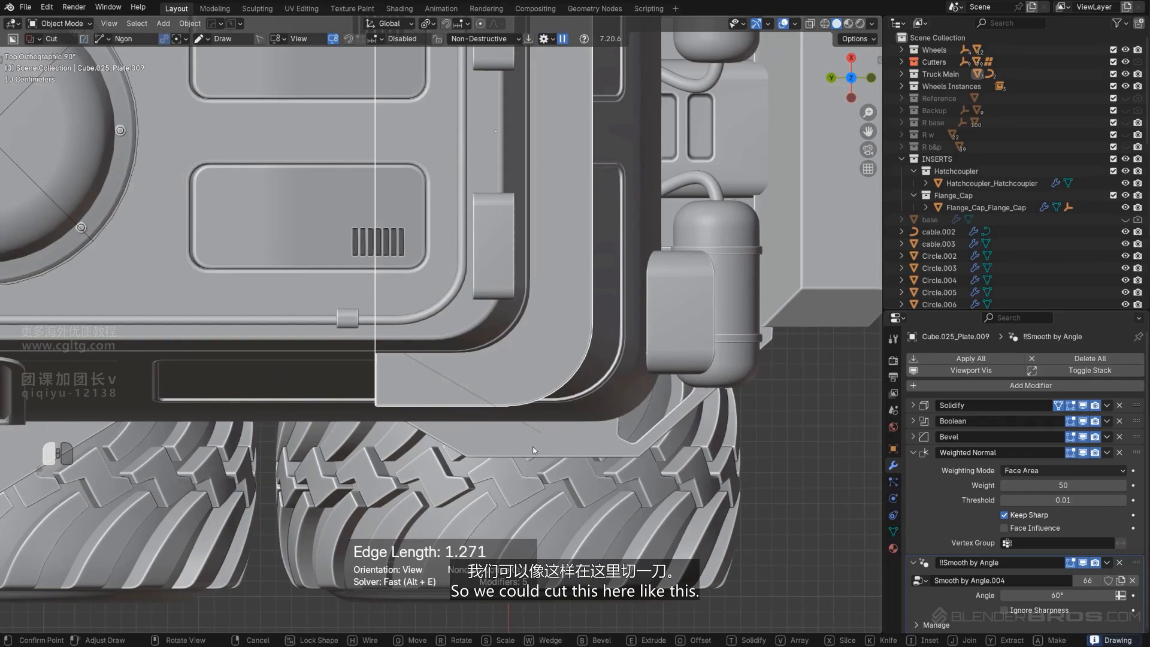
click(539, 432)
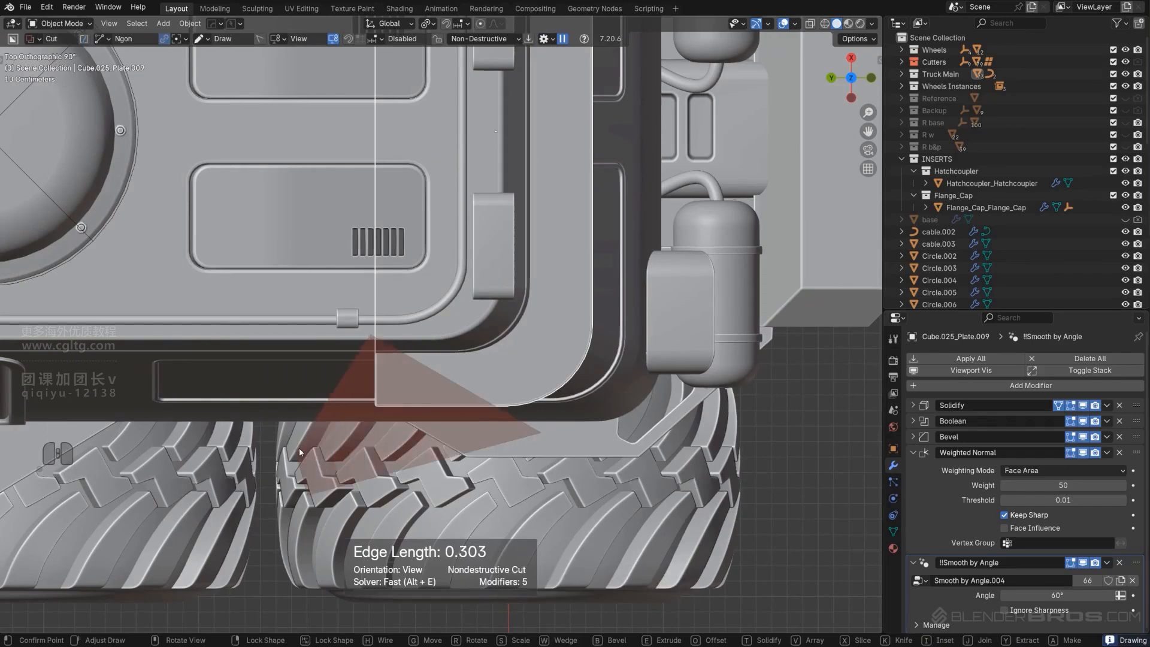
key(space)
Try mirroring the n-gon cut across the plate, then undo the mirror and the cut
middle_drag(299, 448, 364, 309)
scroll(368, 290, down, 1)
scroll(454, 293, down, 1)
middle_drag(445, 270, 511, 275)
key(alt+x)
click(552, 240)
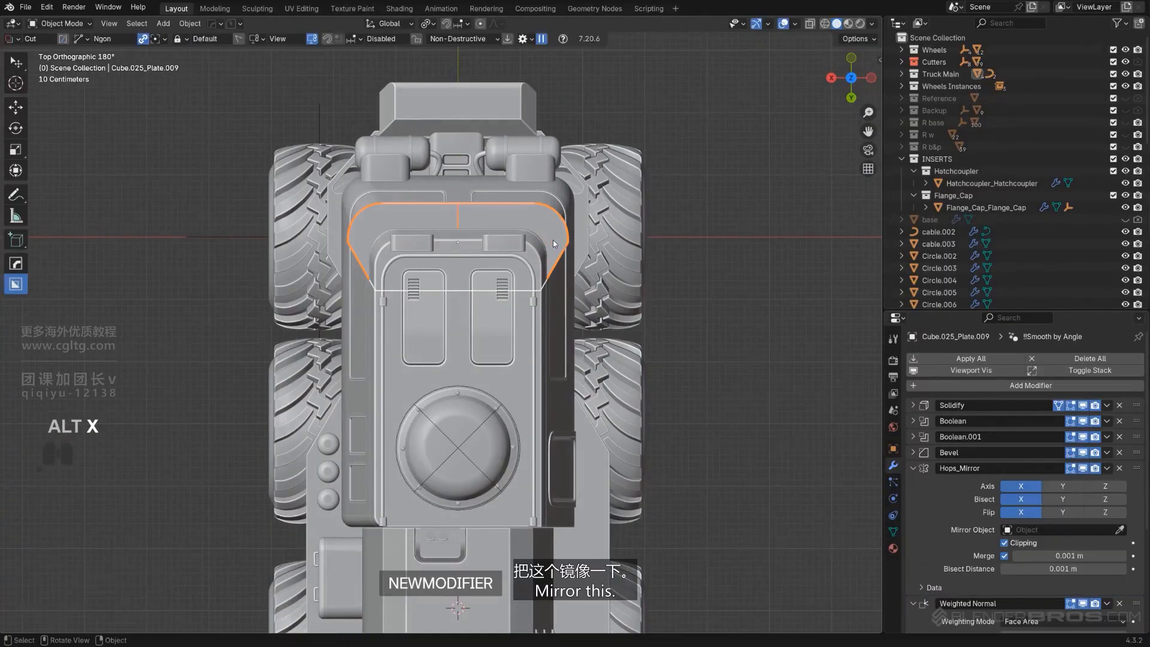
scroll(680, 241, down, 1)
scroll(728, 242, up, 2)
middle_drag(410, 365, 413, 340)
key(ctrl+z)
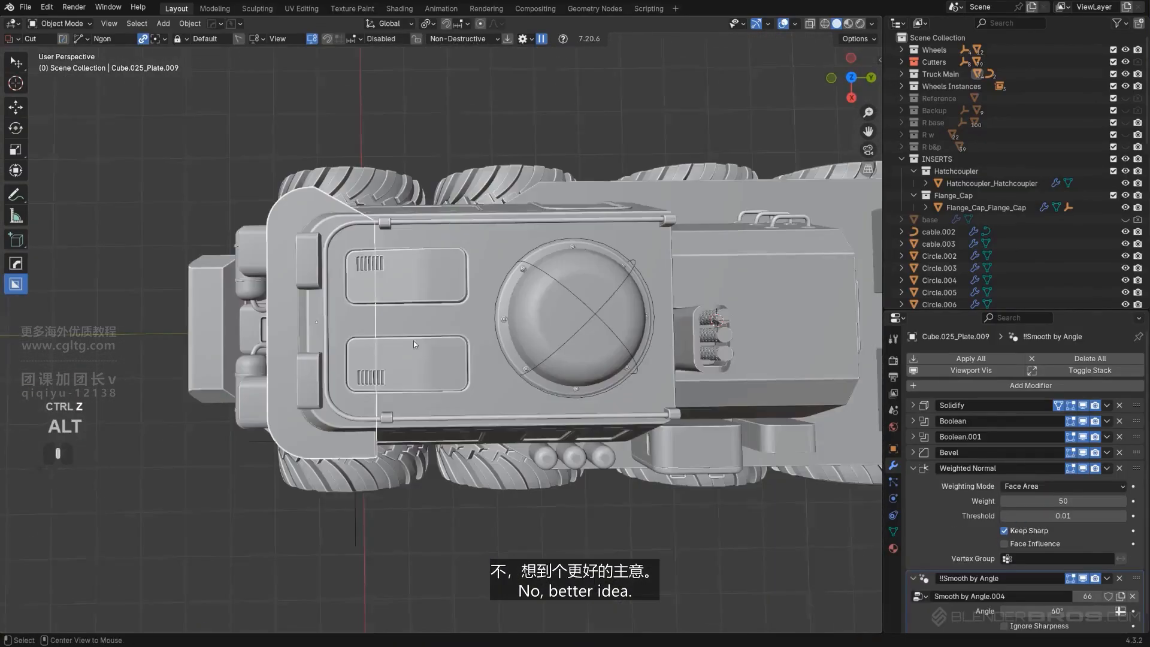
scroll(424, 257, up, 2)
shift+middle_drag(427, 258, 443, 296)
key(ctrl+z)
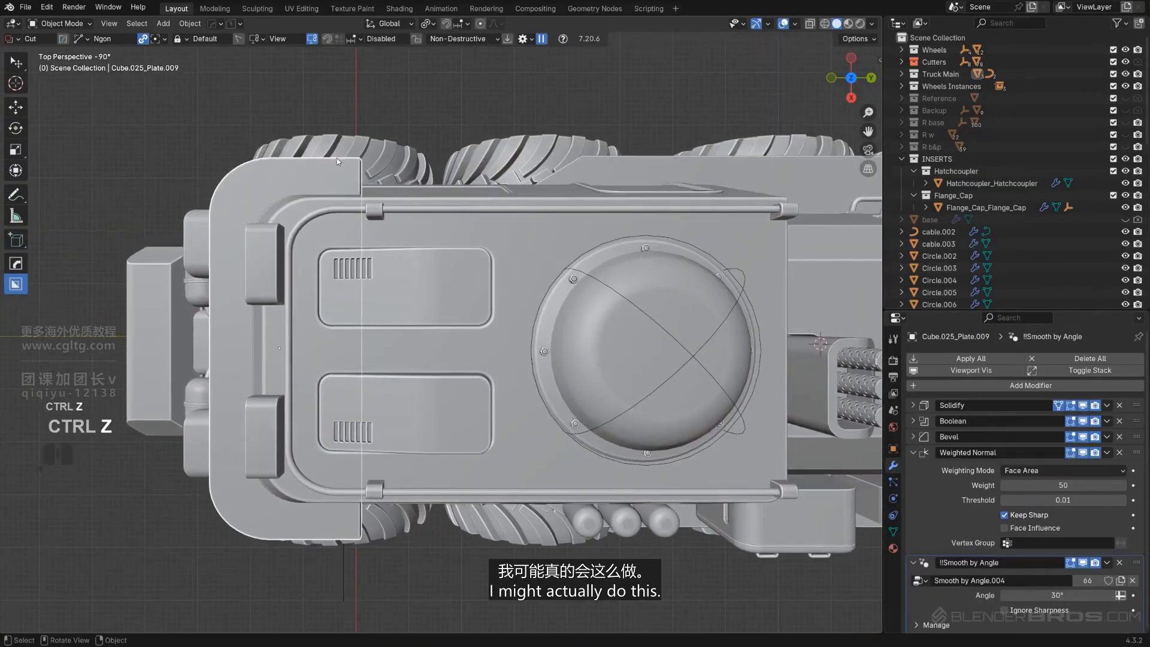
Cut an n-gon notch into the roof plate's front corner again
click(293, 149)
key(space)
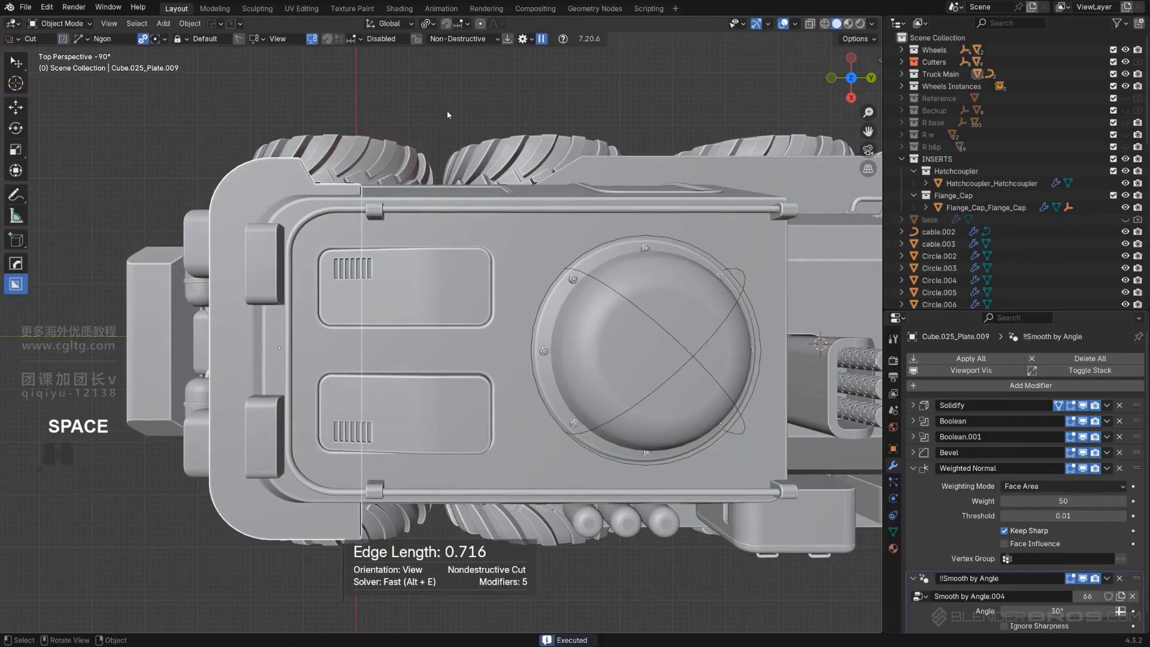
Scale the roof plate down uniformly to about 0.957
scroll(402, 251, down, 4)
middle_drag(403, 250, 539, 280)
scroll(654, 282, up, 2)
shift+middle_drag(384, 377, 688, 374)
key(s)
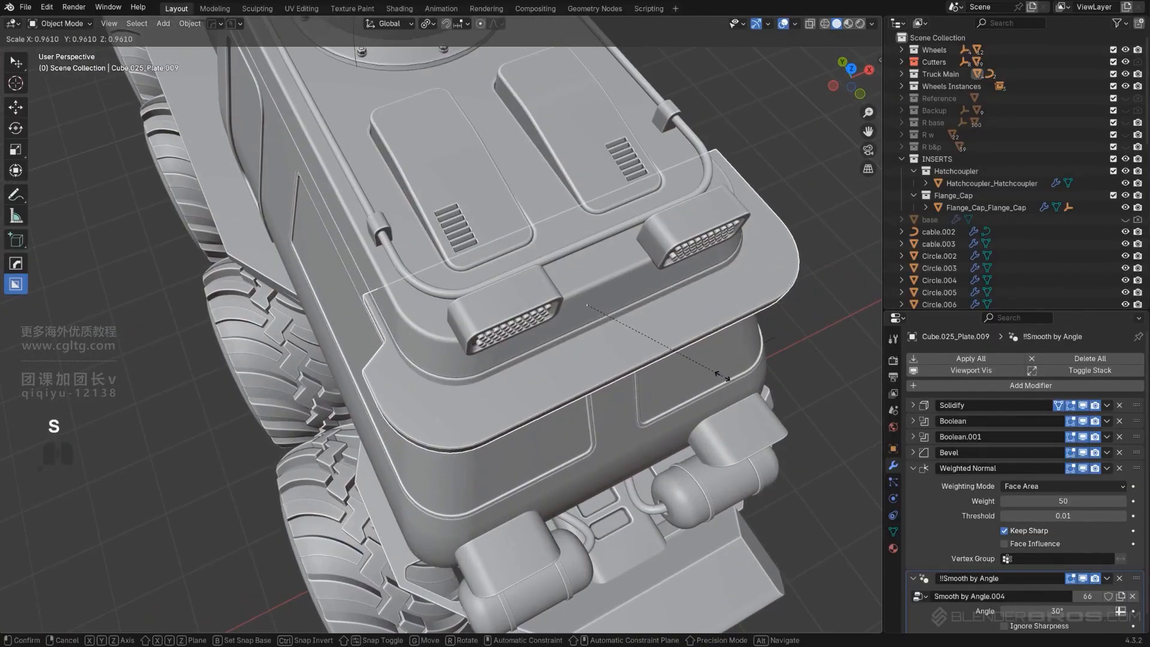
click(723, 374)
Move the roof plate about 0.058 m along Y and scale it to 0.962 along X
key(g)
key(y)
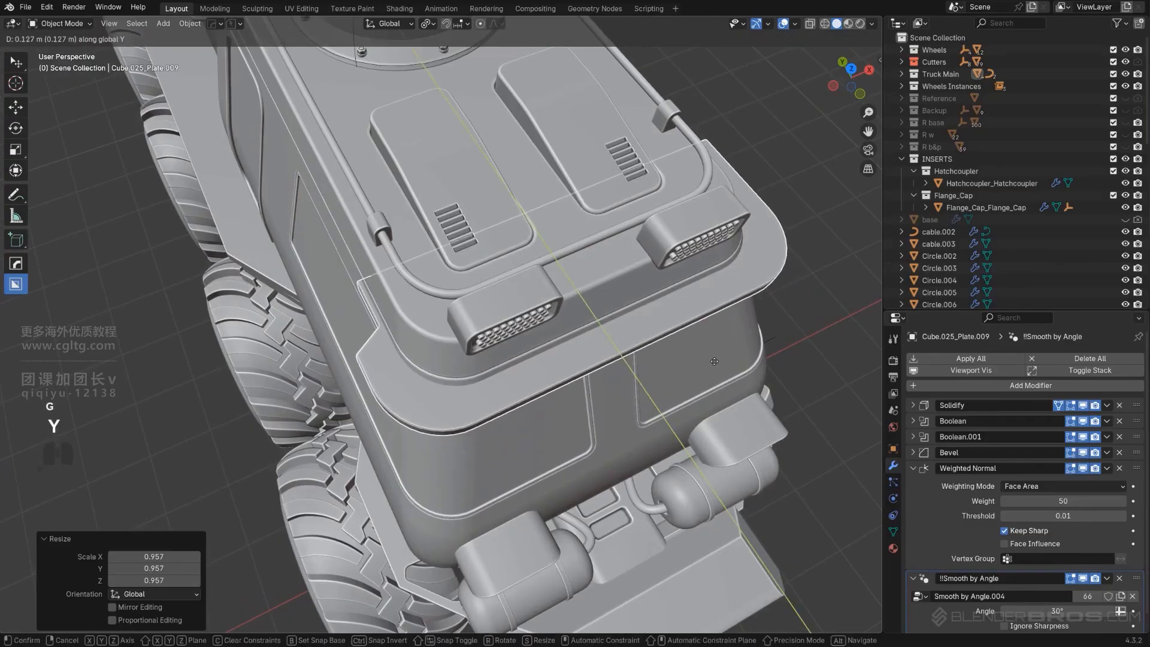
click(720, 367)
key(s)
key(x)
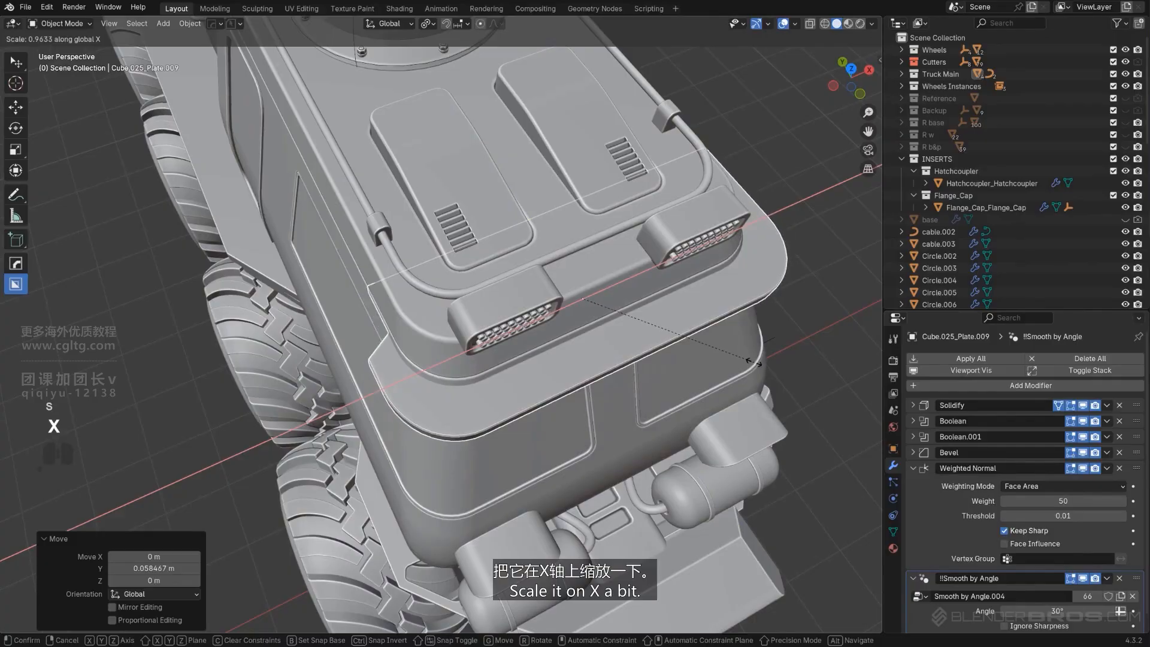
click(753, 361)
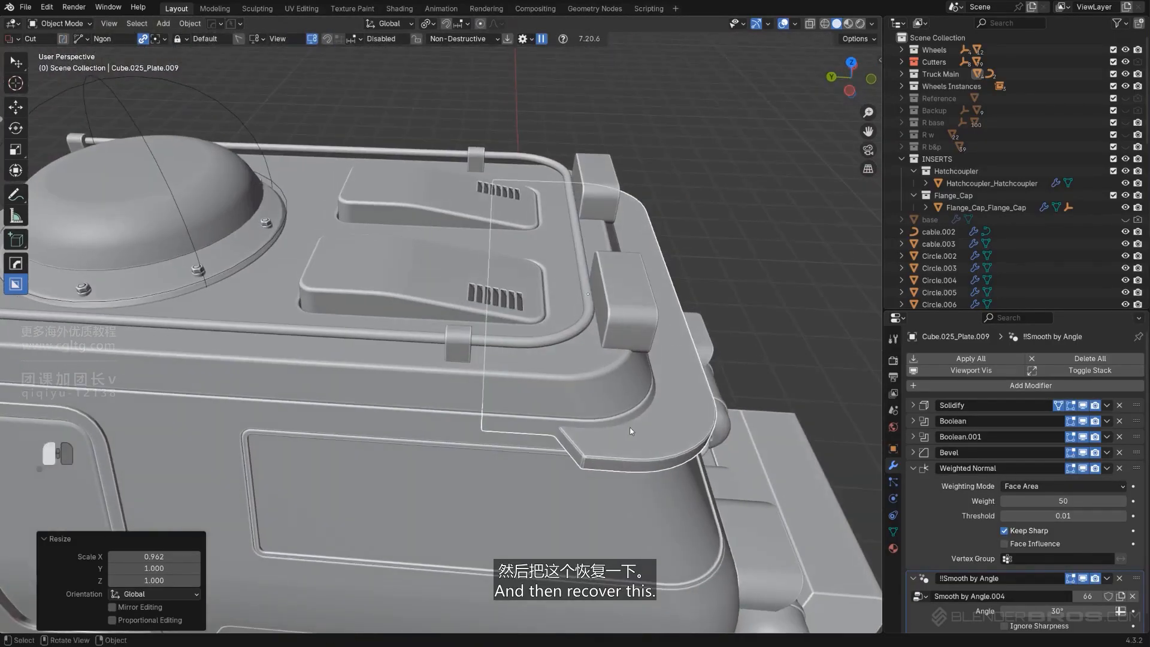
key(q)
click(576, 359)
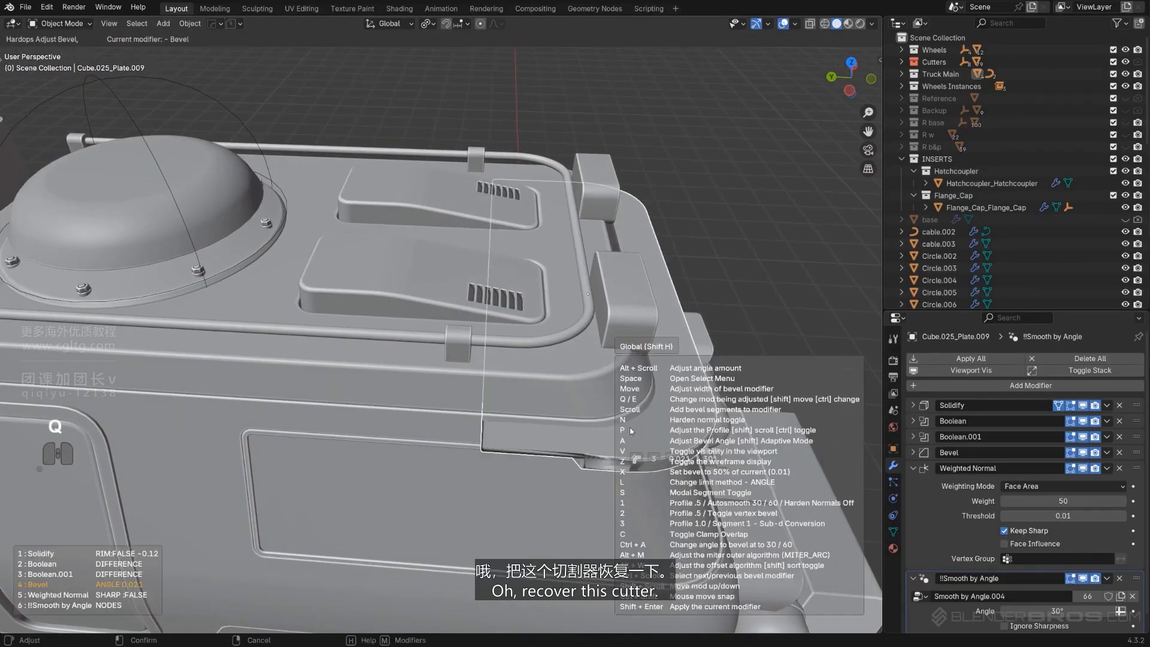
right_click(631, 427)
Recover the notch cutter from the plate's booleans and move it about 0.016 m along X
key(q)
click(642, 433)
click(642, 433)
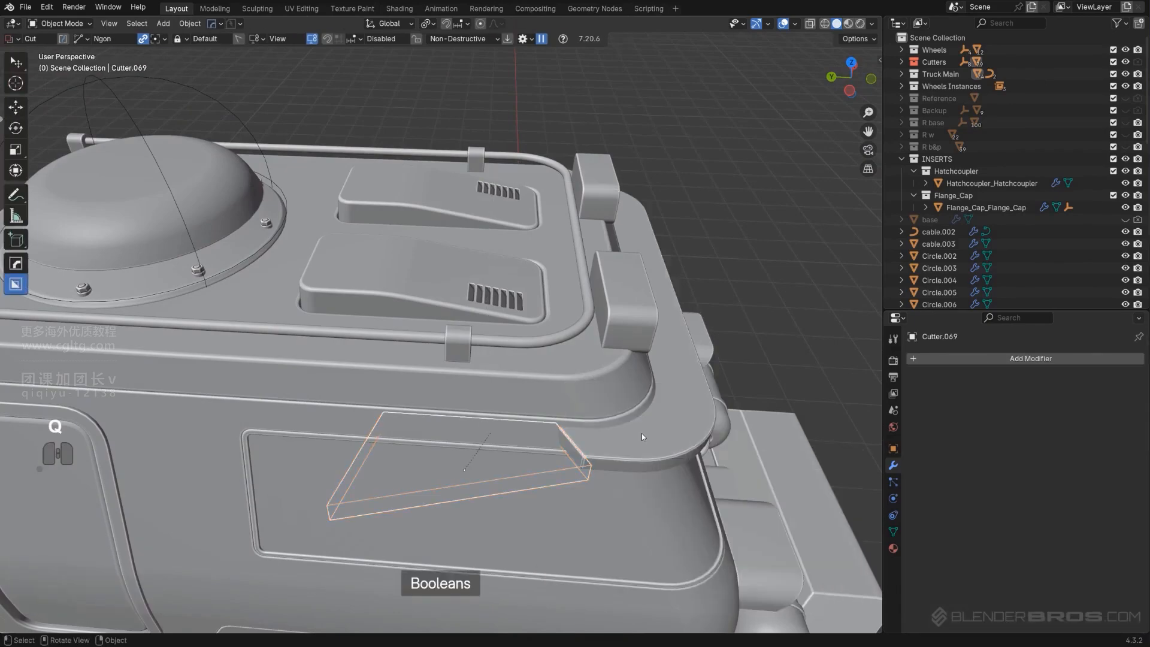
key(g)
key(x)
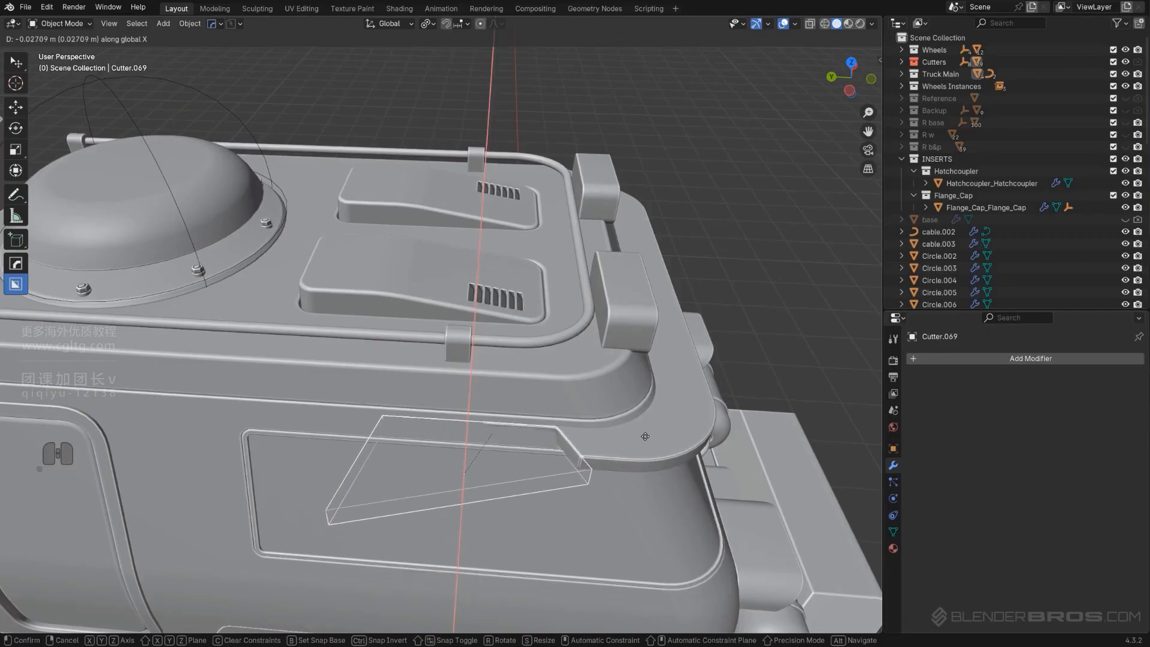
click(646, 438)
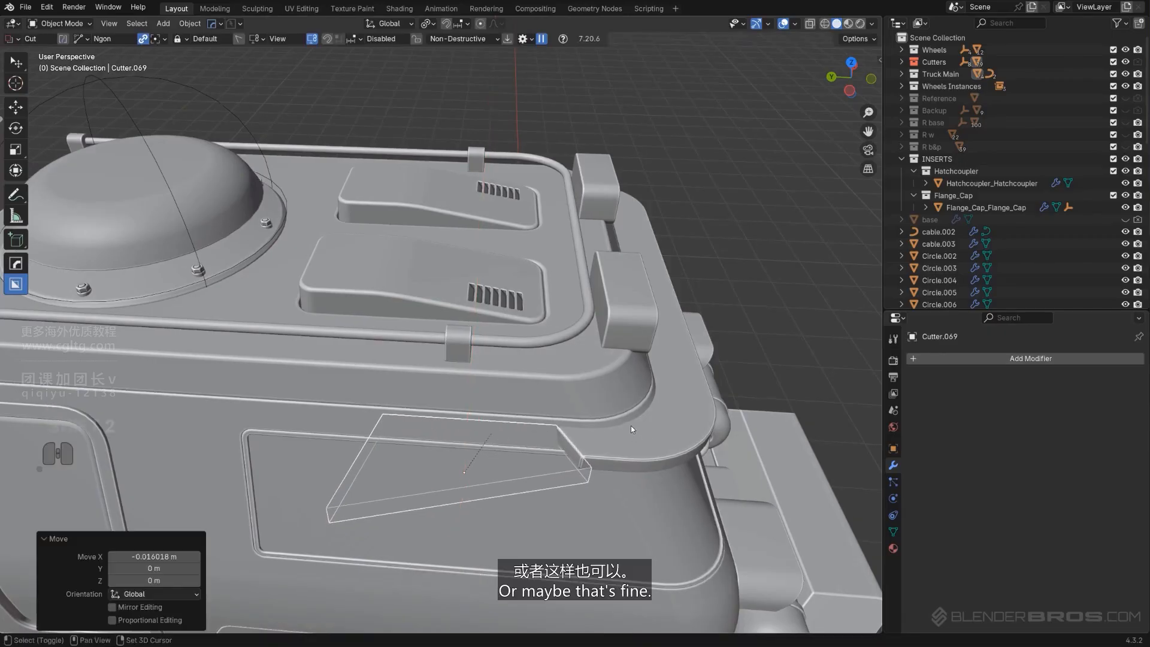
Readjust the roof plate's bevel with profile 0.5 and 60° autosmooth
middle_drag(631, 425, 590, 373)
scroll(607, 314, up, 2)
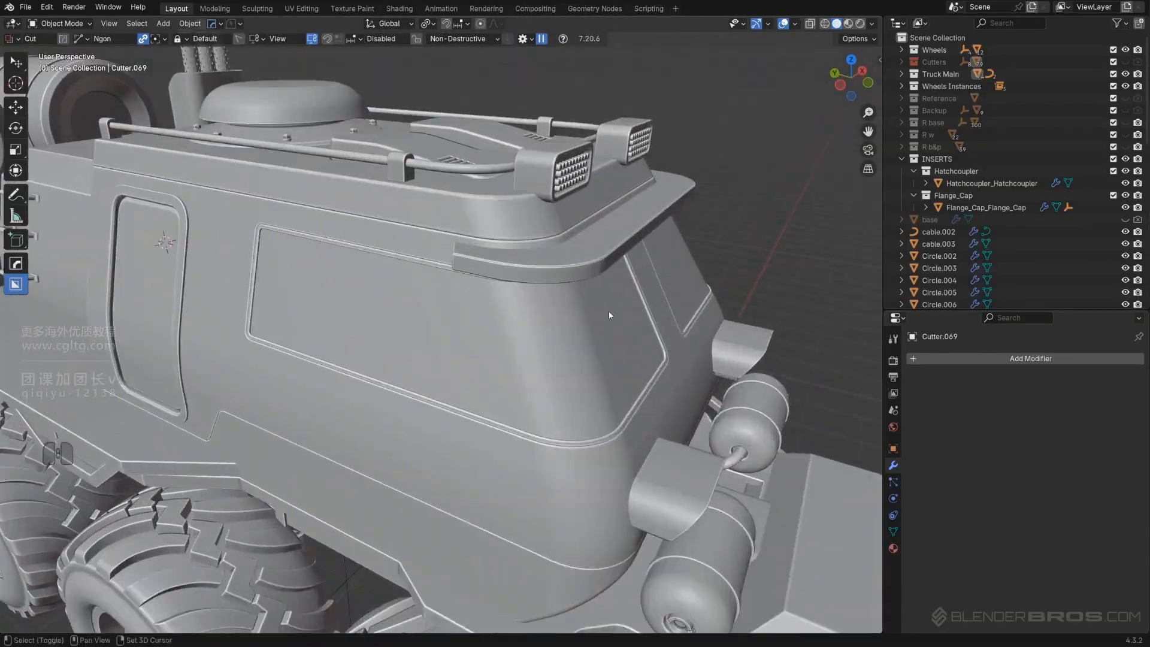
shift+middle_drag(609, 311, 453, 425)
scroll(454, 426, up, 2)
click(453, 425)
key(q)
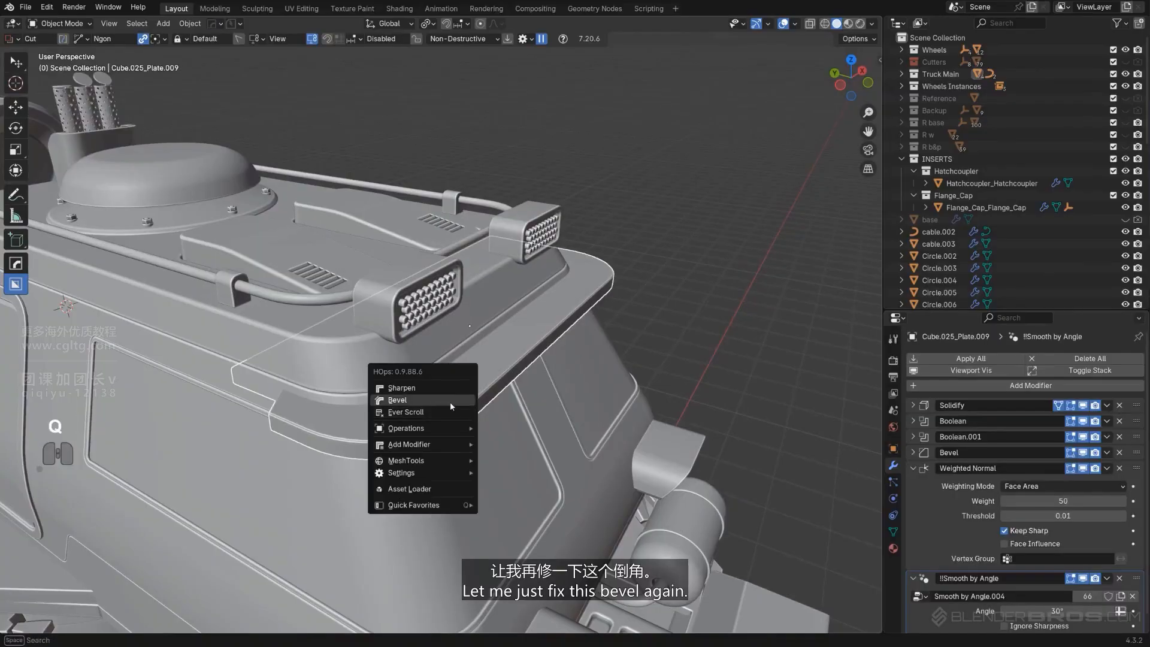
click(451, 400)
key(1)
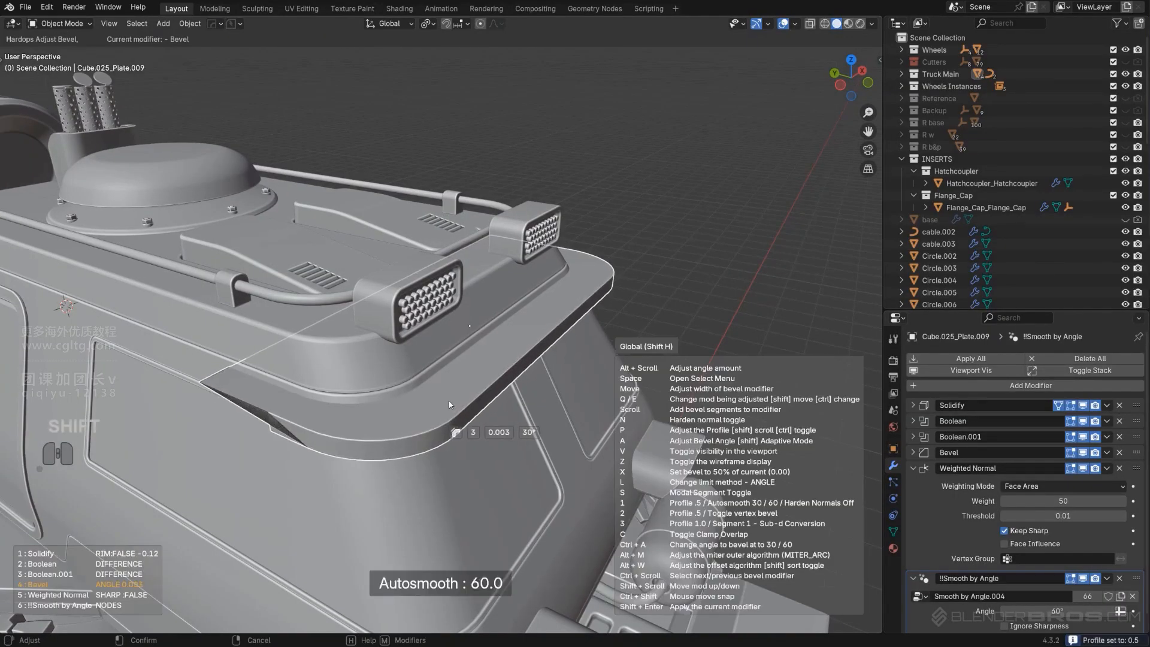
click(458, 386)
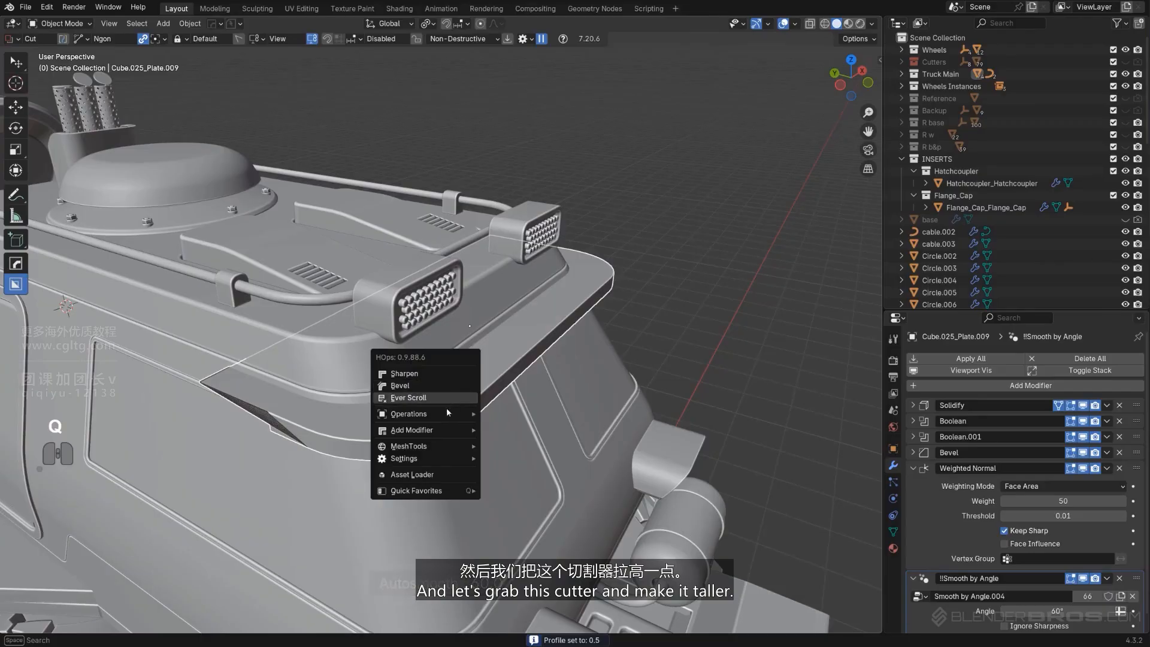
Select the notch cutter and scale it about 3.05 along Z to make it taller
click(379, 421)
key(q)
click(381, 430)
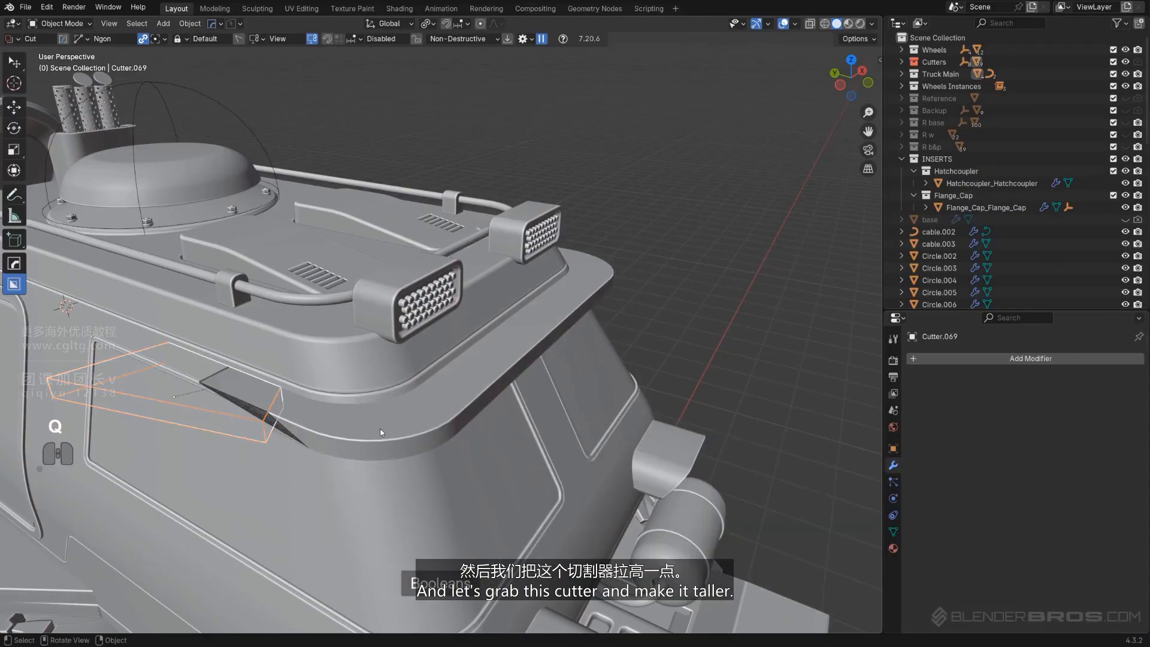
key(s)
key(z)
click(543, 429)
alt+middle_drag(544, 429, 539, 402)
Try adding a Solidify modifier to the cutter
key(KP_5)
scroll(470, 374, up, 4)
key(q)
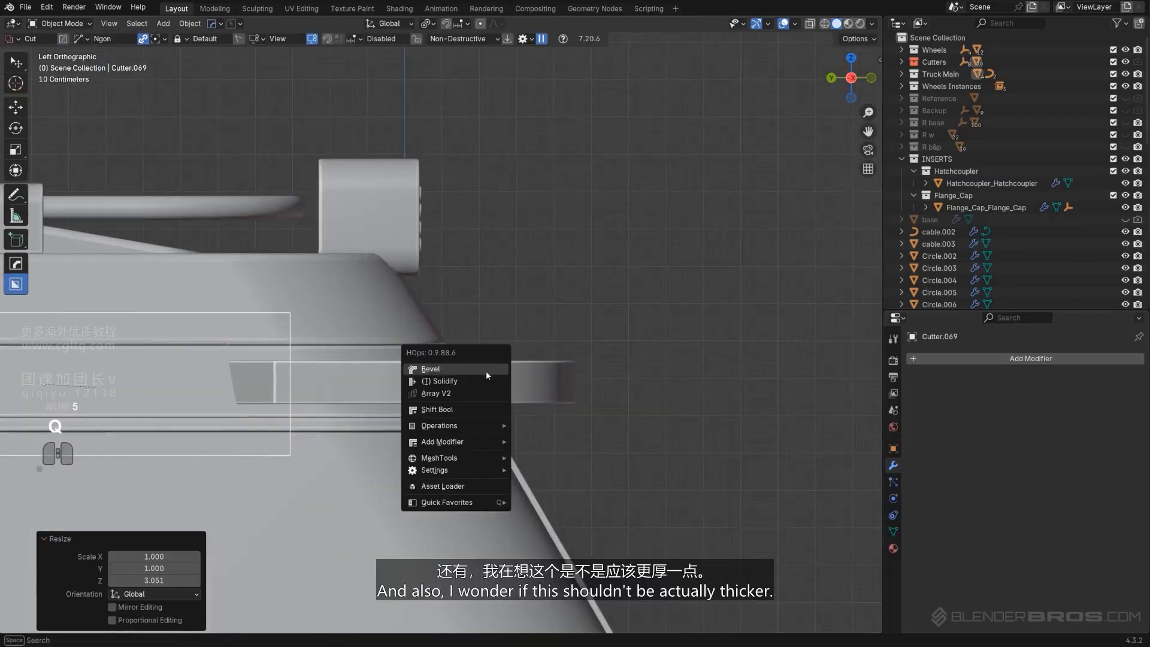
mouse_move(462, 446)
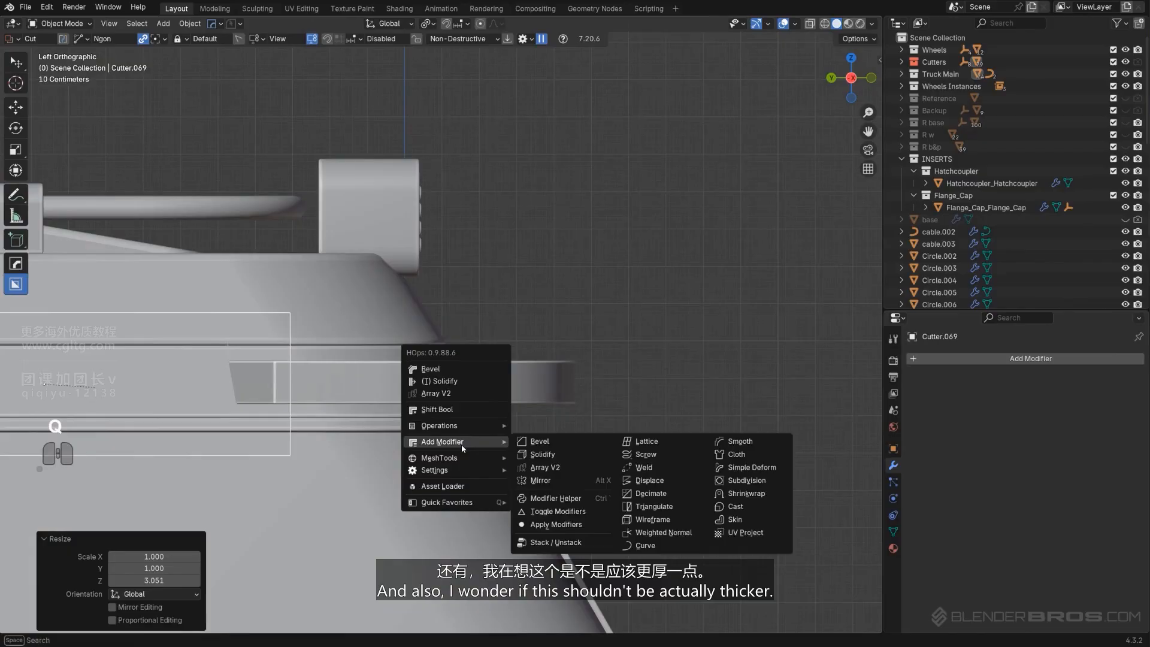
click(537, 454)
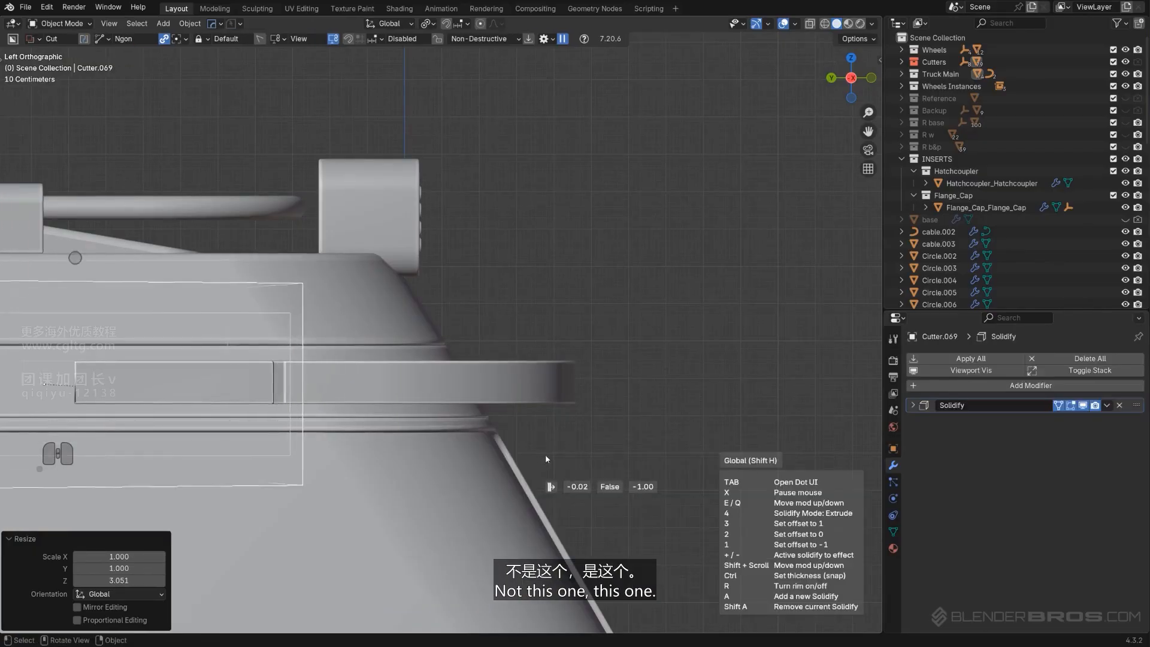
key(Escape)
Select the roof plate and reopen its Solidify adjustment with the modifier tool
click(503, 391)
key(q)
mouse_move(505, 383)
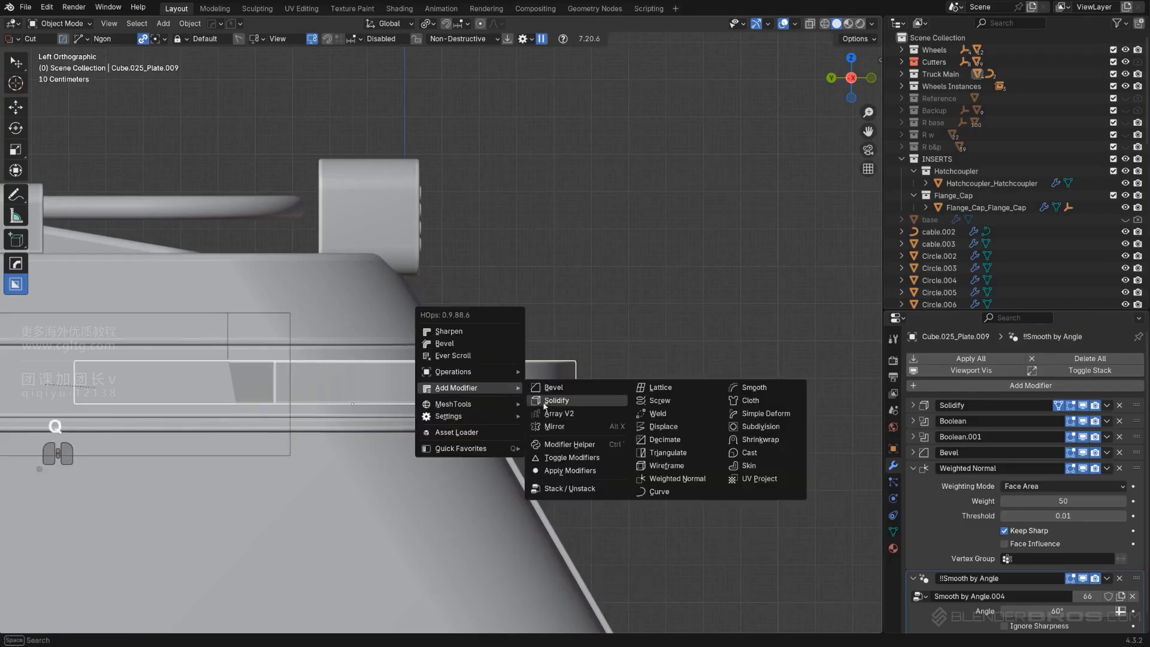
click(565, 404)
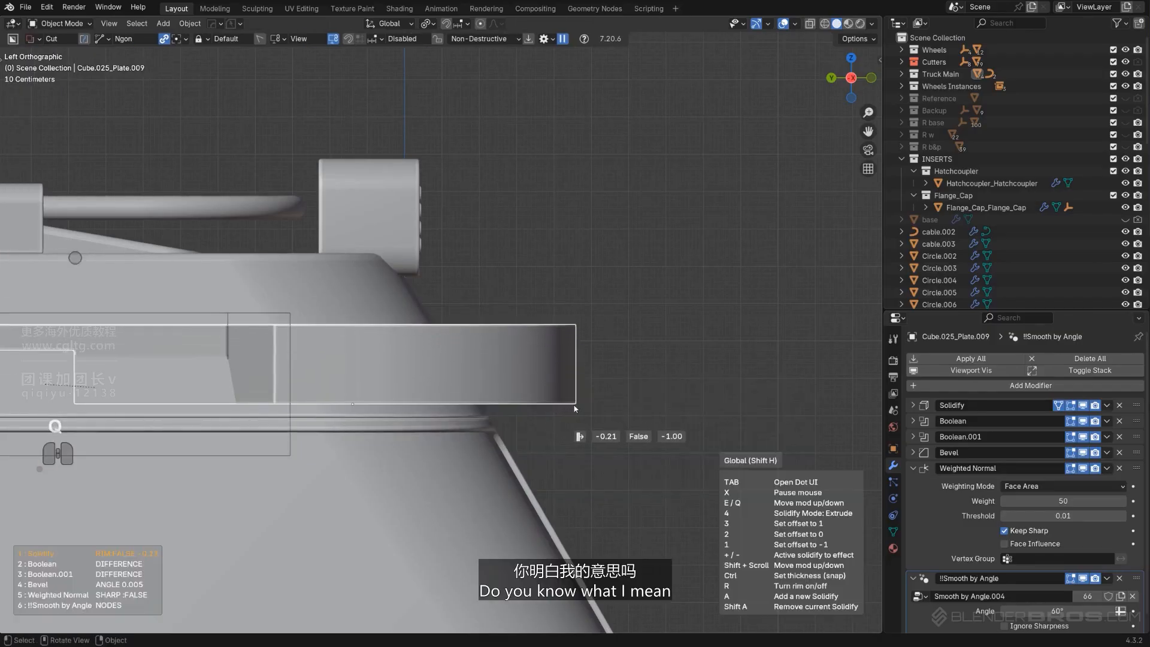
click(575, 406)
scroll(549, 402, down, 6)
click(630, 305)
middle_drag(630, 305, 577, 304)
key(ctrl+z)
scroll(577, 303, up, 5)
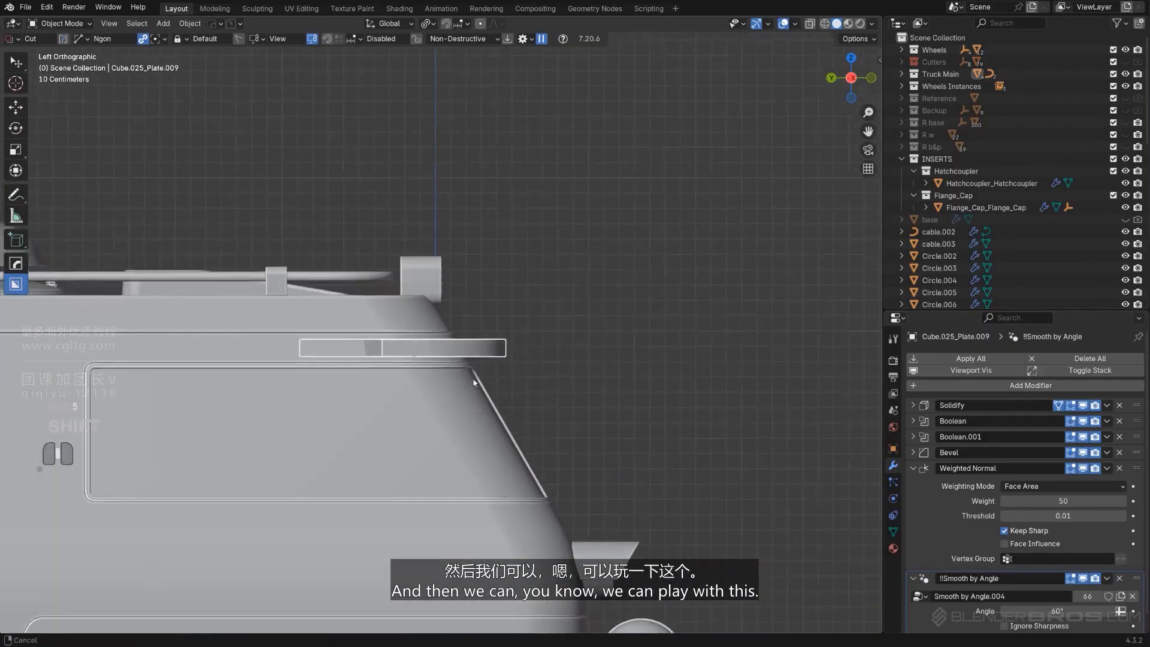
Box-cut a rectangular notch through the plate's lower front edge
key(d)
click(546, 365)
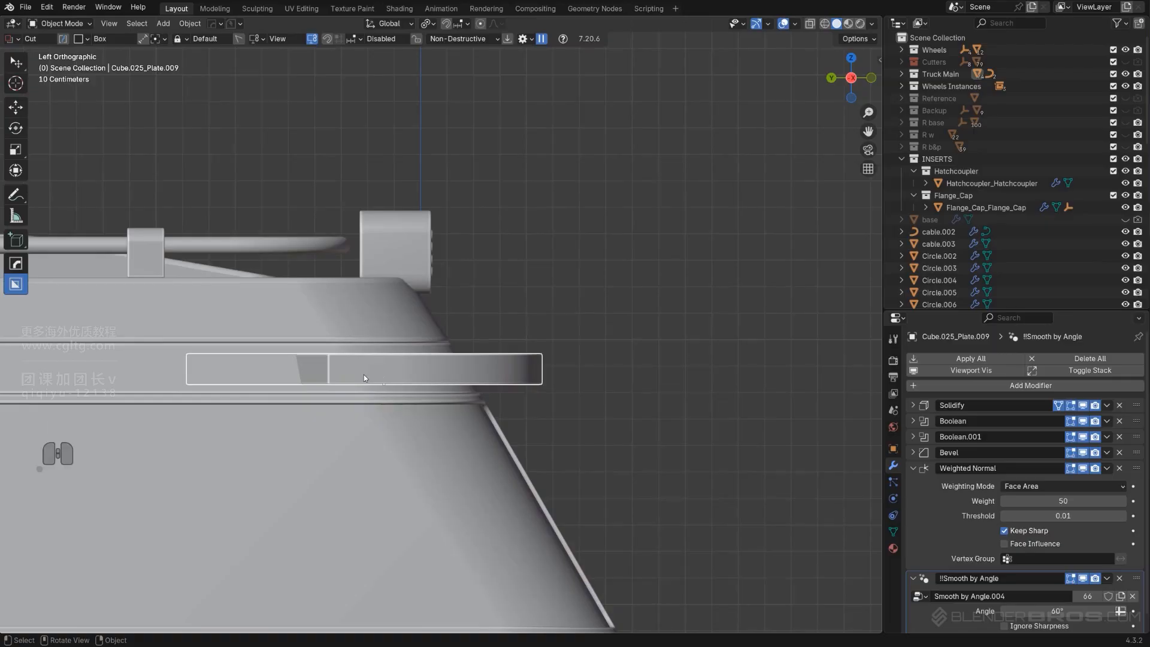
mouse_move(371, 373)
mouse_down()
mouse_move(438, 393)
mouse_move(624, 408)
mouse_up()
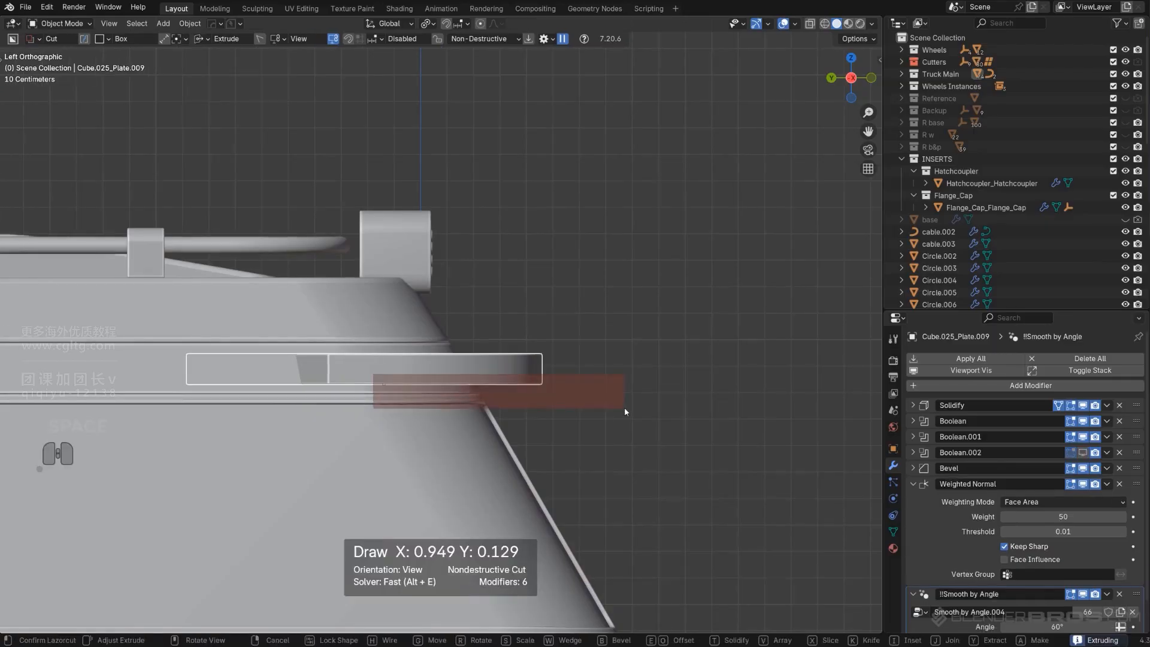
key(space)
Enter the new cutter's edit mode and slide its upper edge about 0.109 m along Y with increment snapping
scroll(614, 410, down, 3)
middle_drag(614, 410, 456, 344)
key(KP_5)
key(q)
mouse_move(454, 340)
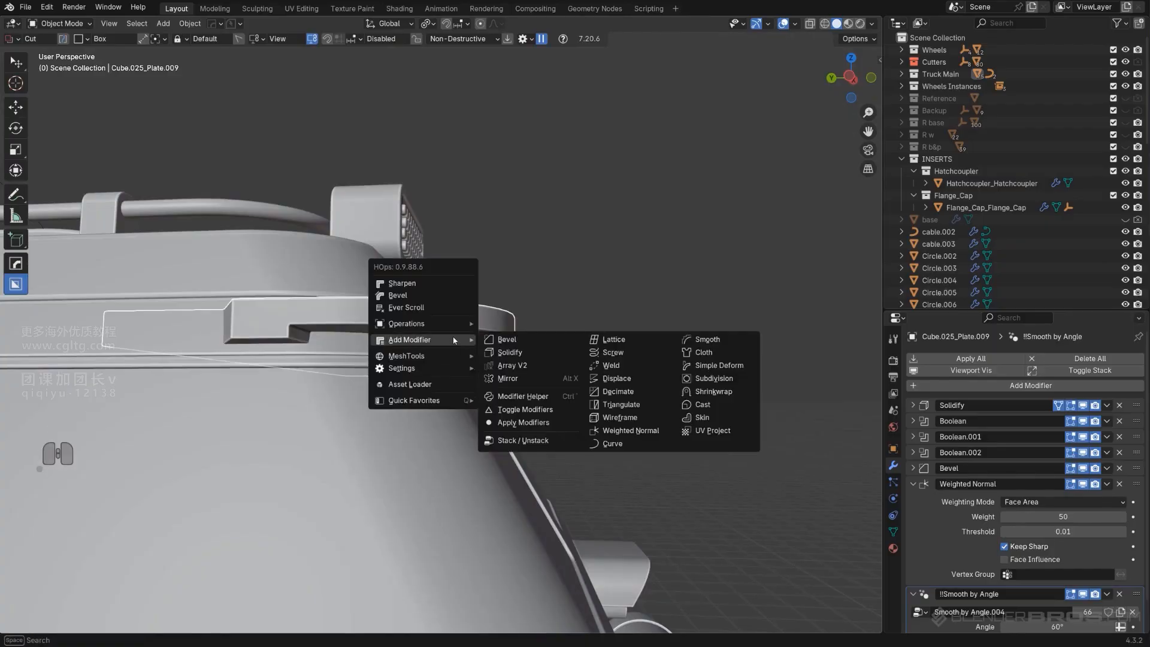
click(433, 308)
key(Tab)
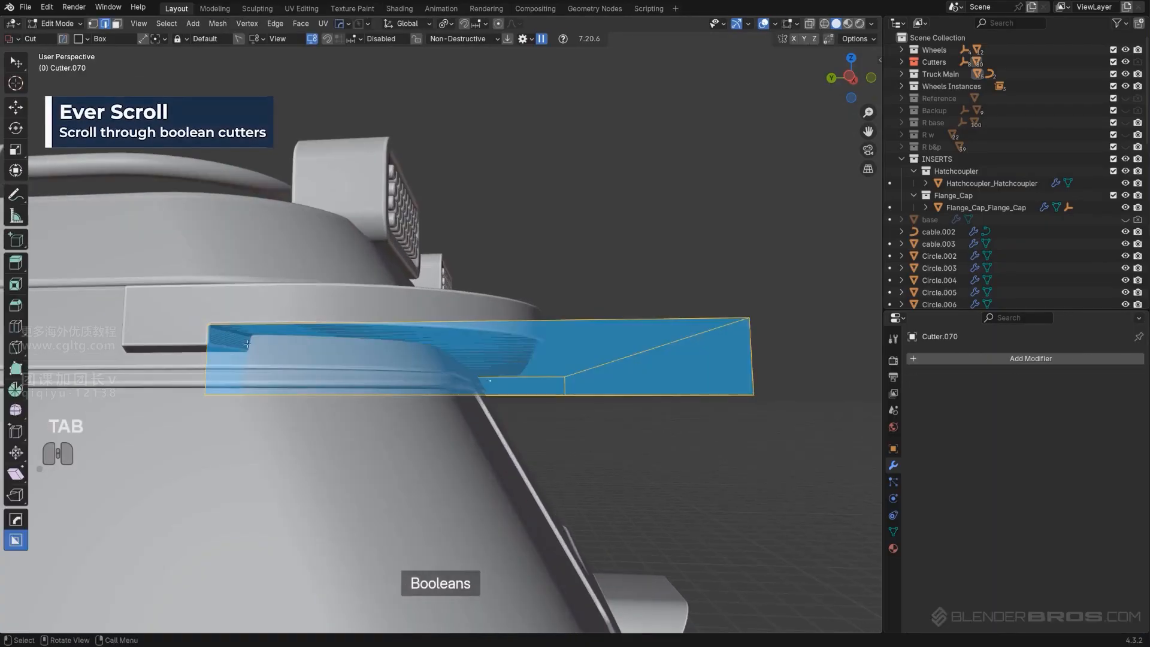
click(248, 343)
middle_drag(257, 345, 387, 358)
scroll(285, 346, up, 1)
key(KP_5)
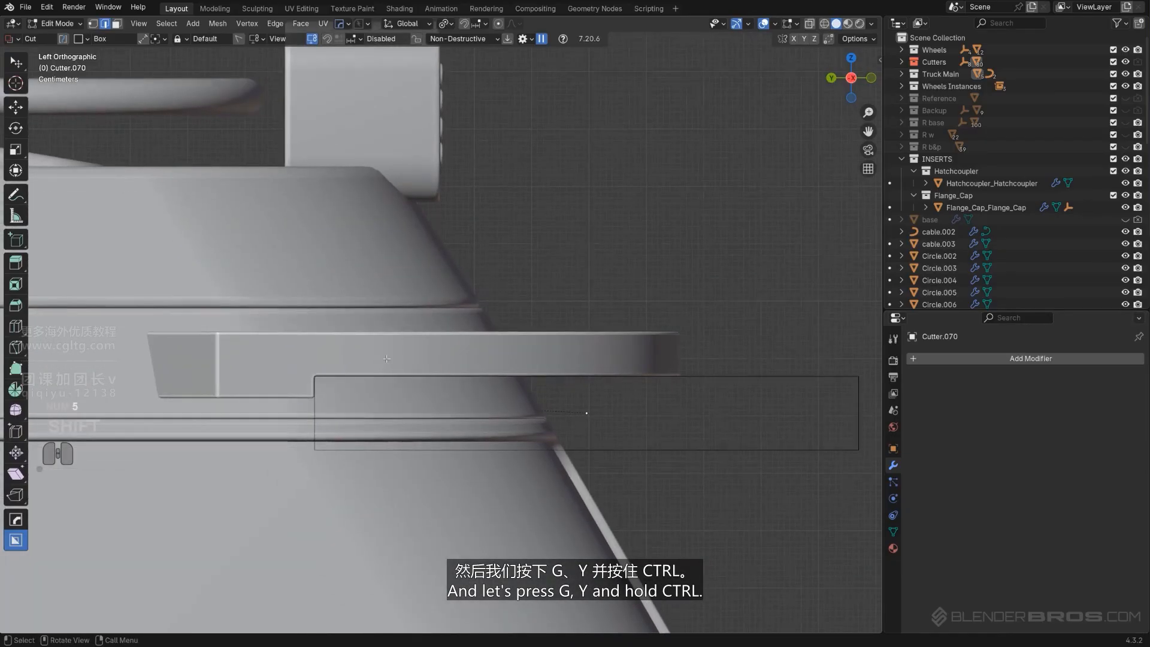
scroll(387, 359, up, 1)
key(g)
key(y)
key(ctrl)
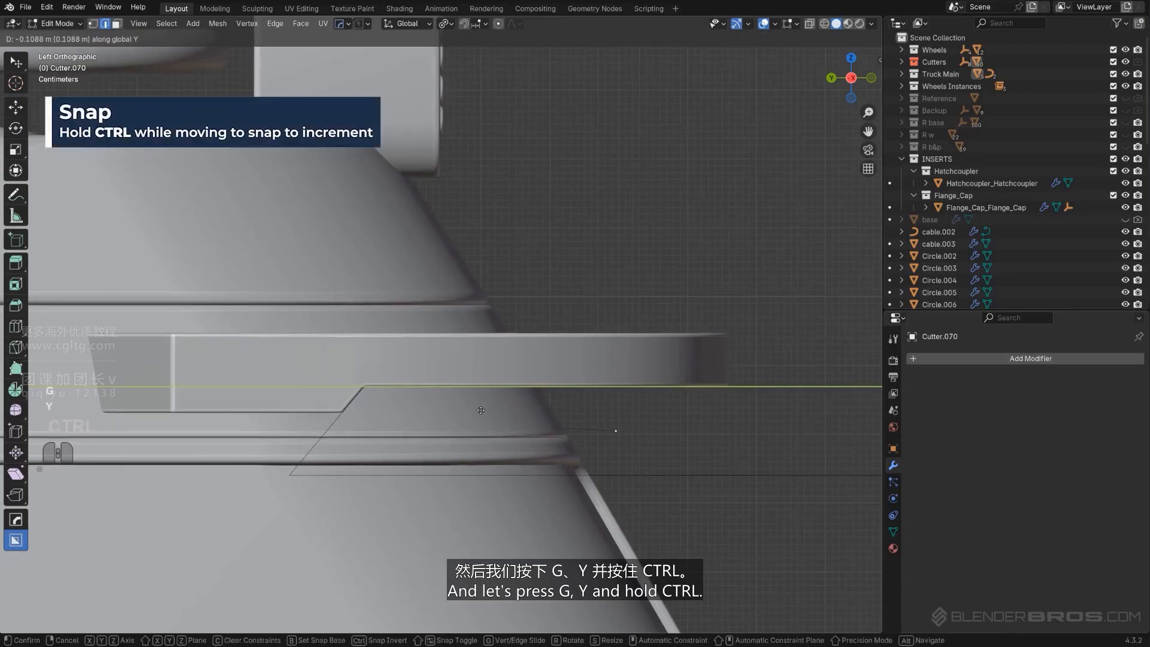
click(481, 412)
key(Tab)
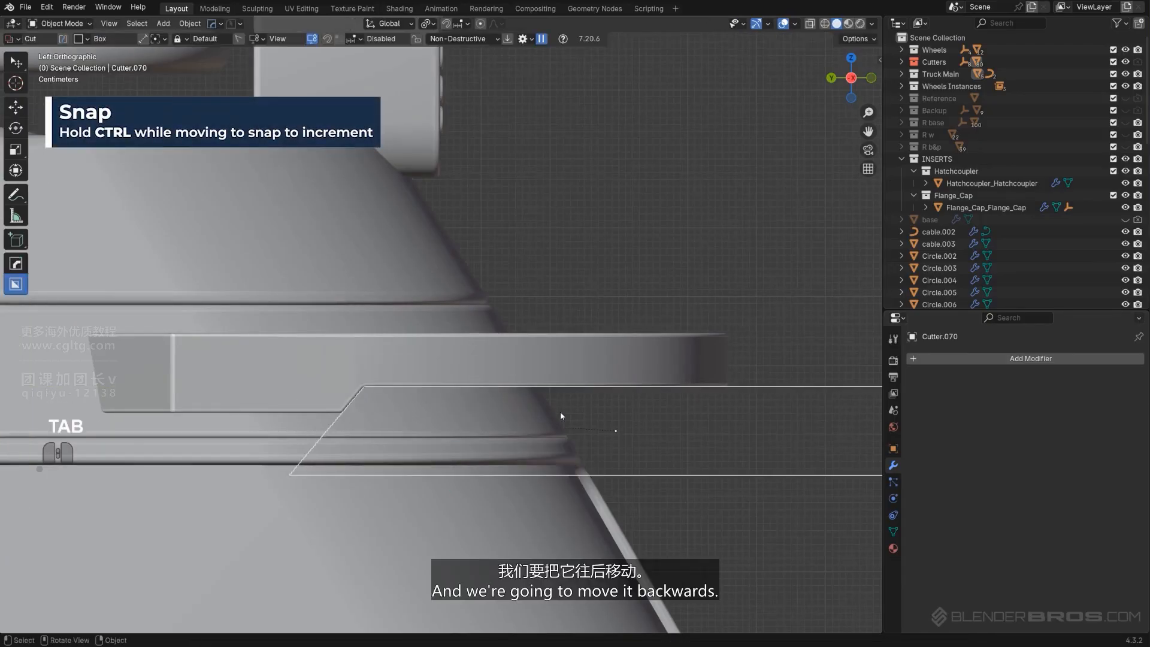
Move the notch cutter about 0.075 m along Y
key(g)
key(y)
click(508, 406)
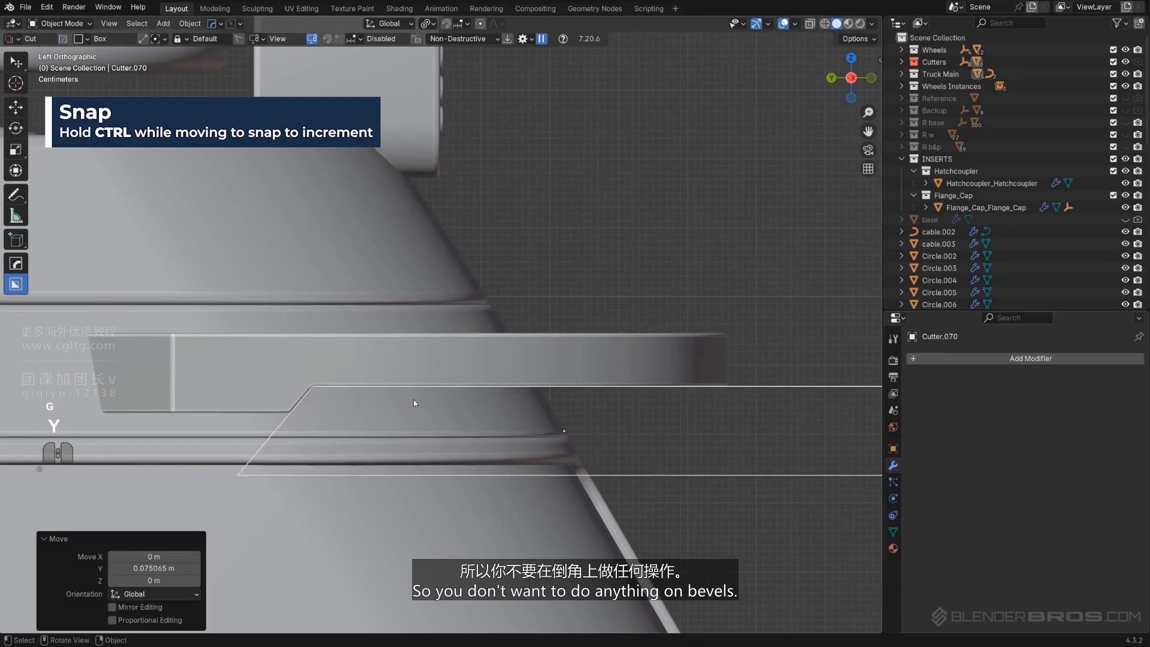
Select the plate and toggle wireframe display to inspect the bevels around the notch
click(430, 368)
key(Tab)
key(q)
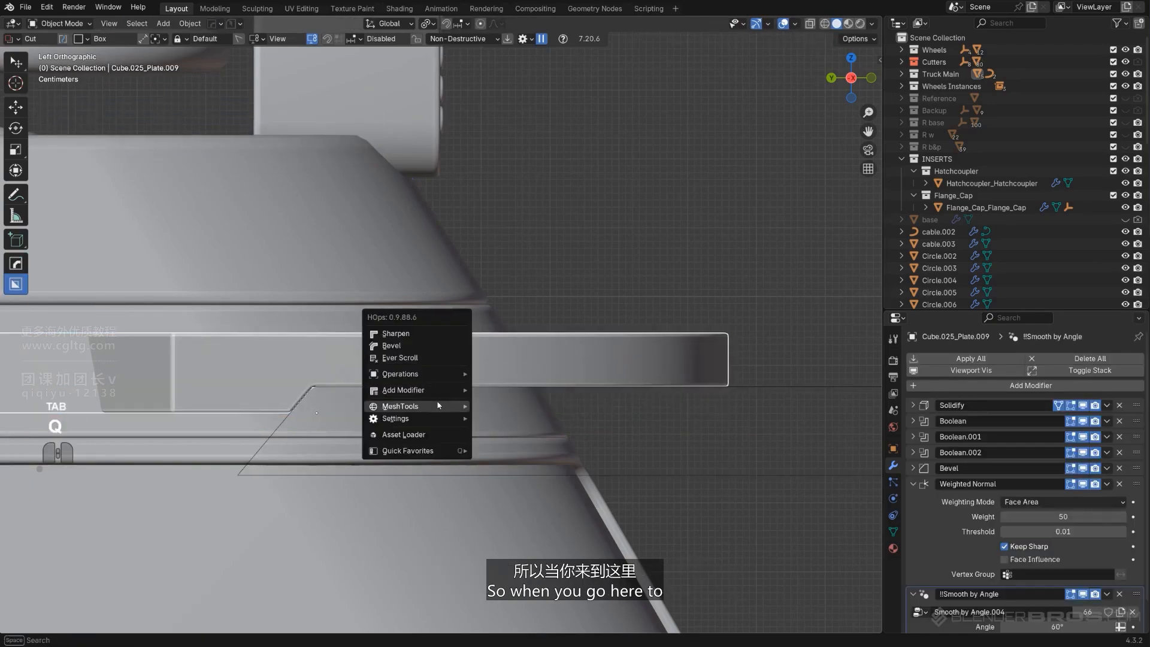
mouse_move(420, 418)
click(503, 462)
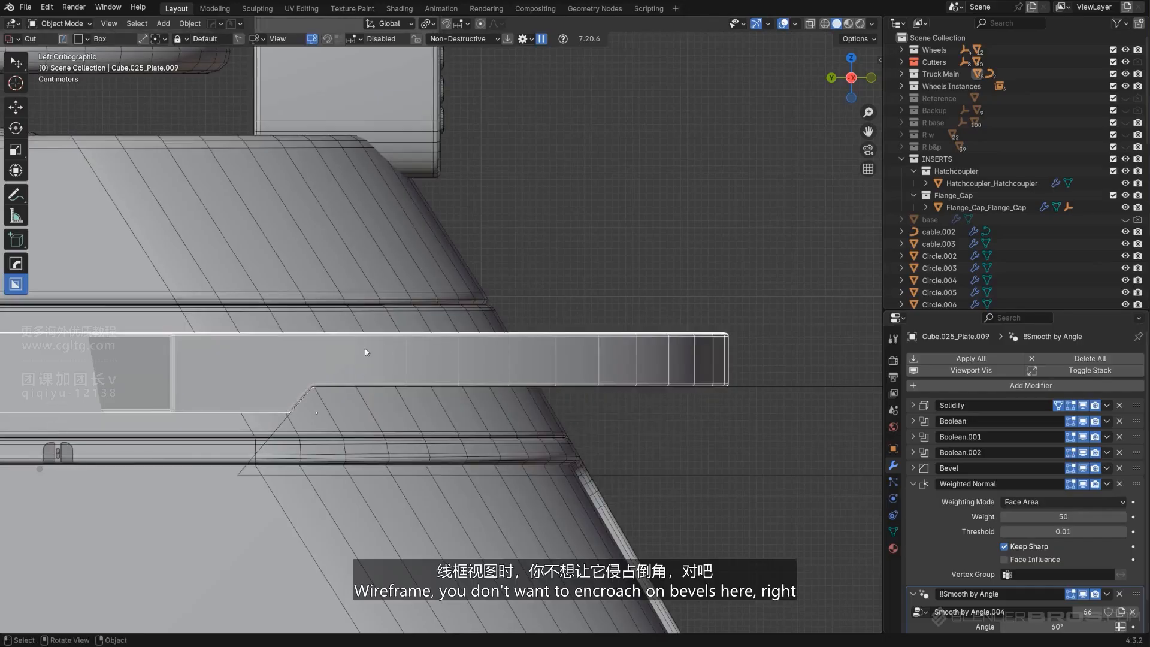
key(shift+2)
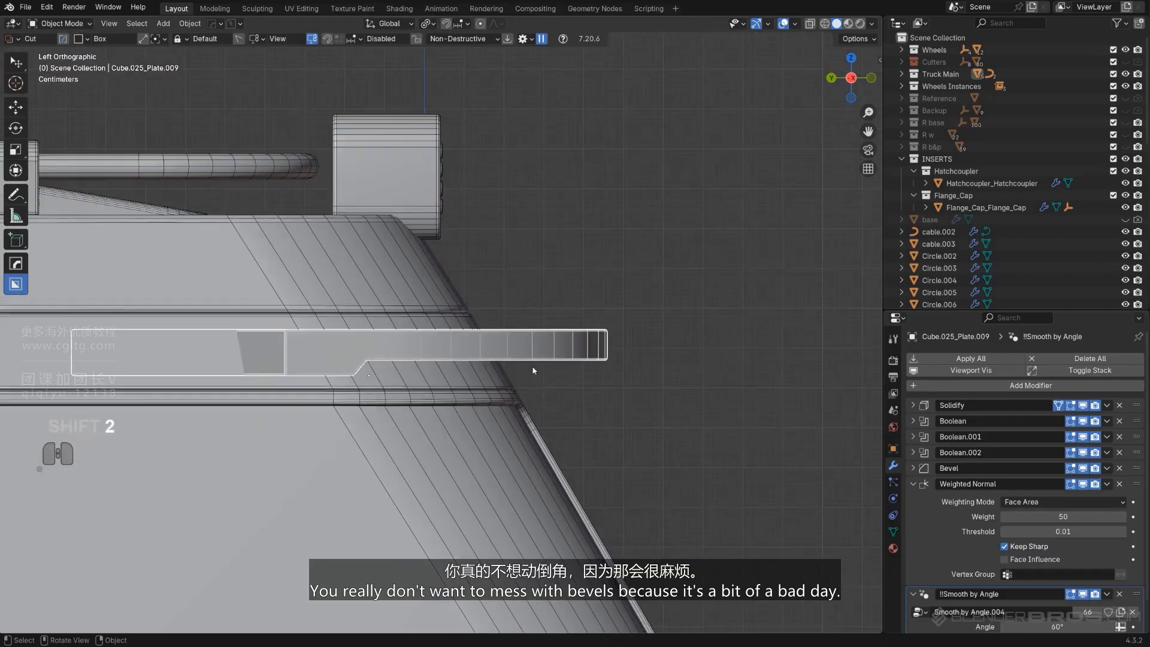
key(q)
mouse_move(534, 367)
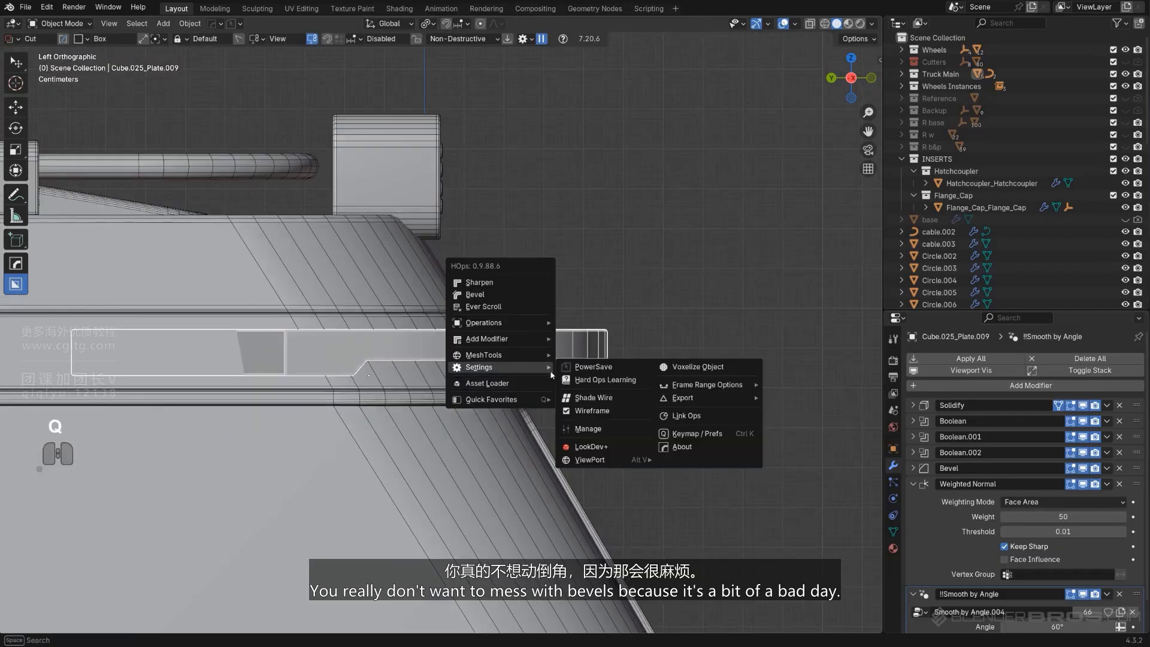
click(594, 414)
middle_drag(594, 415, 476, 317)
key(KP_5)
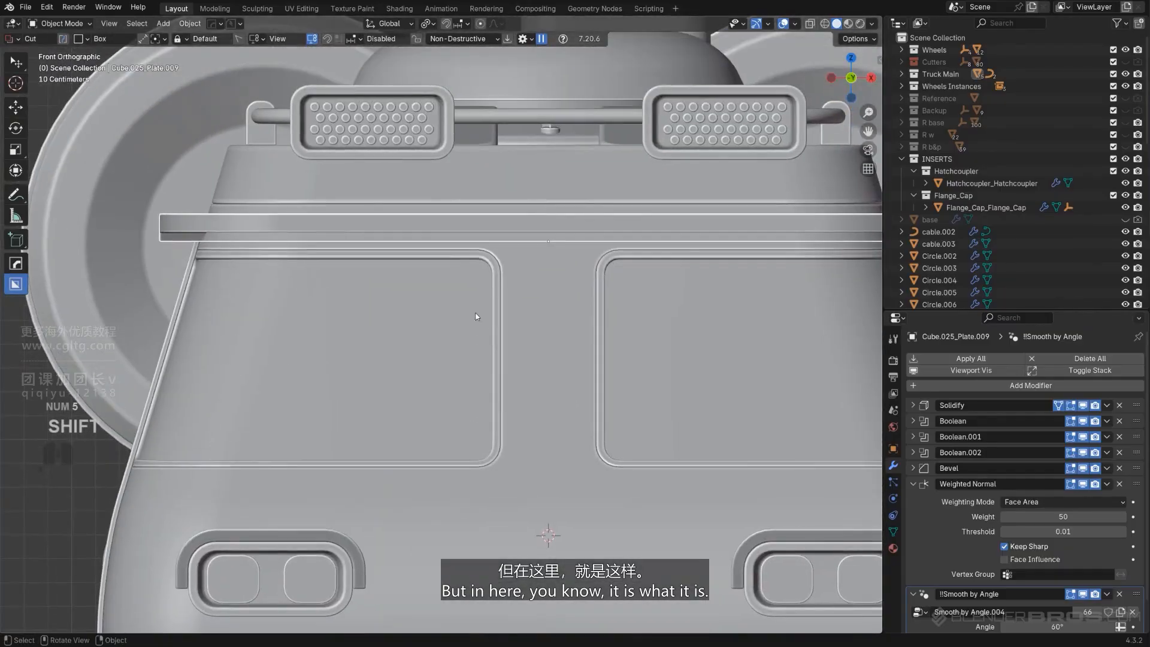
Switch the cutter shape to Circle and set the cut orientation to Object
key(d)
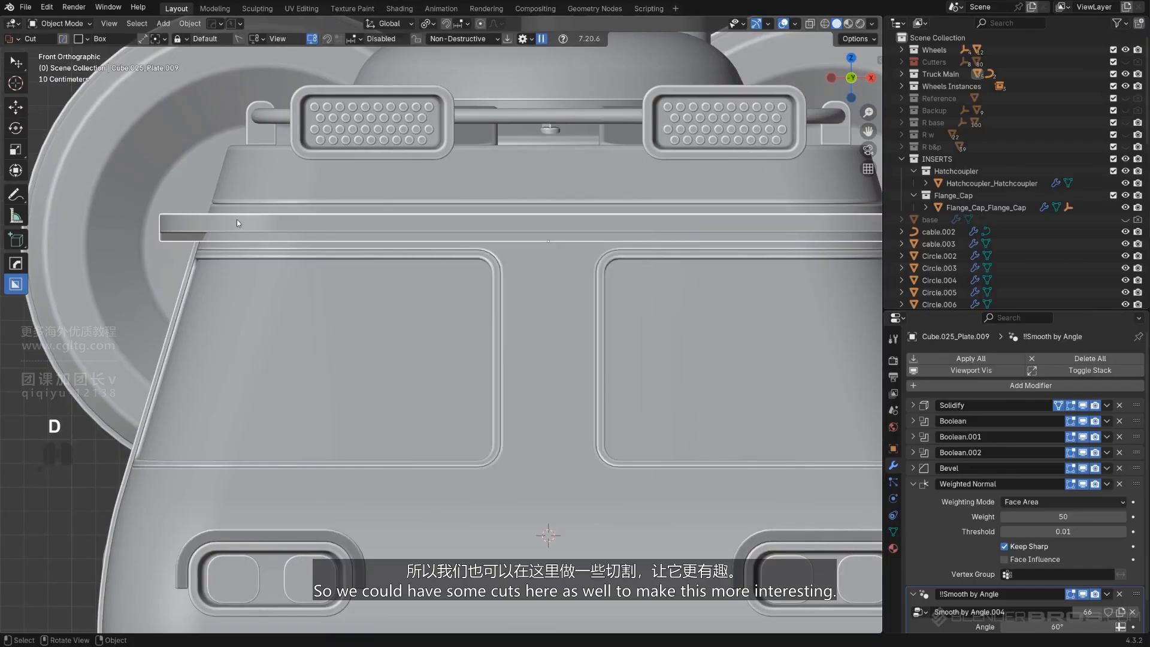
middle_drag(241, 222, 476, 344)
key(d)
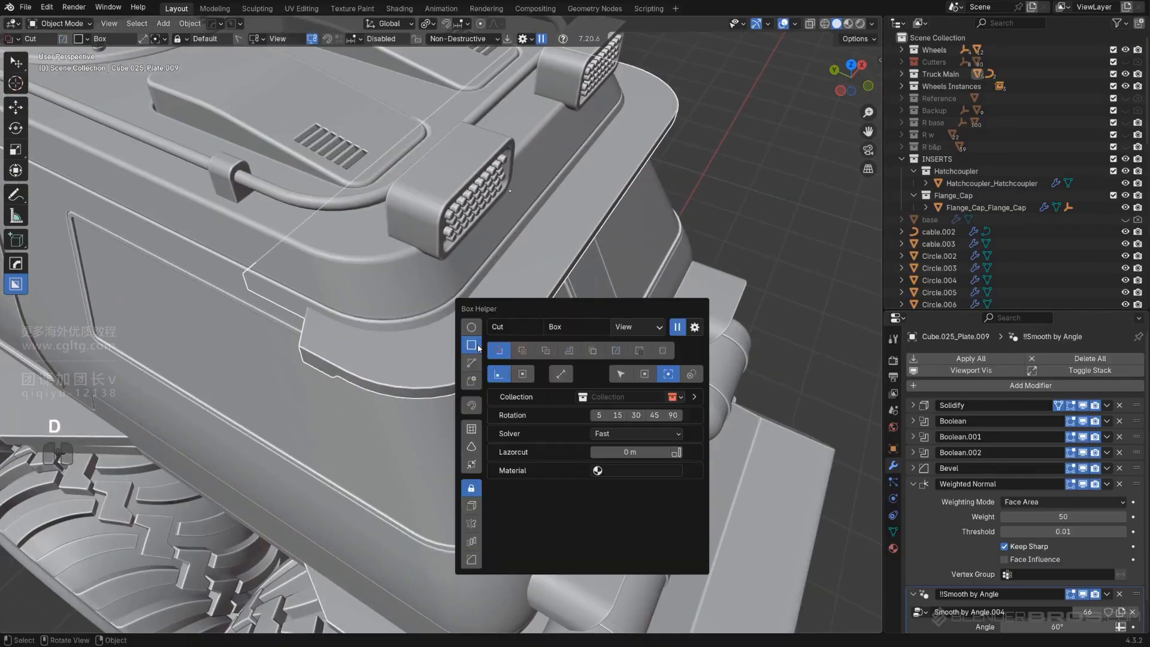
click(471, 327)
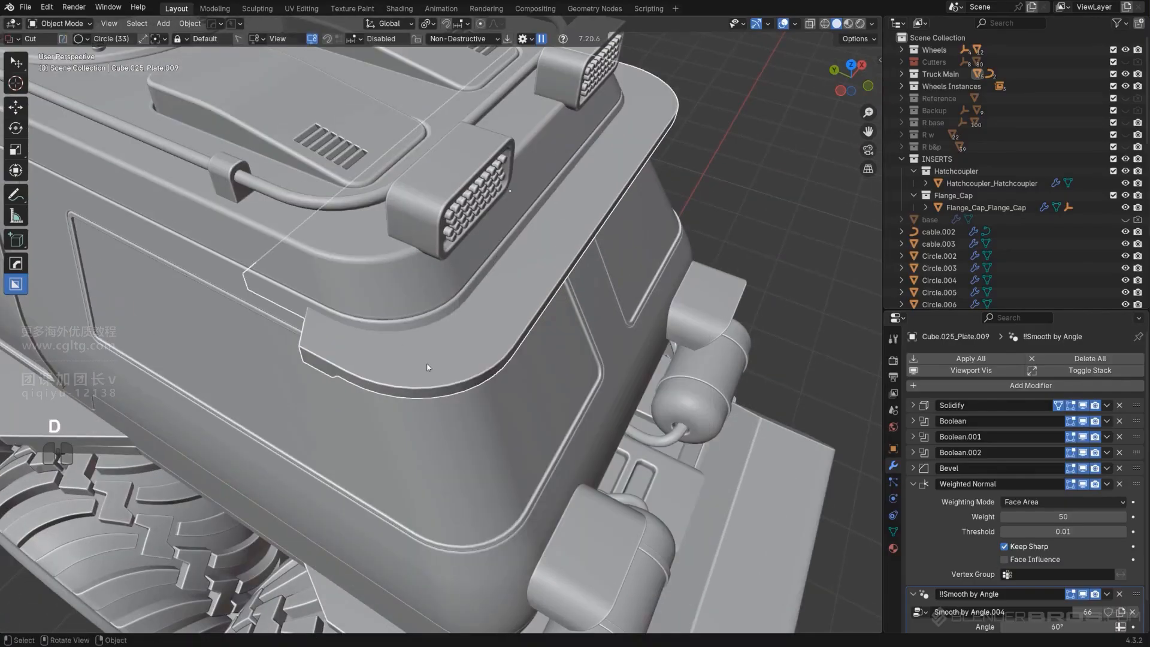
ctrl+drag(441, 350, 455, 353)
right_click(456, 357)
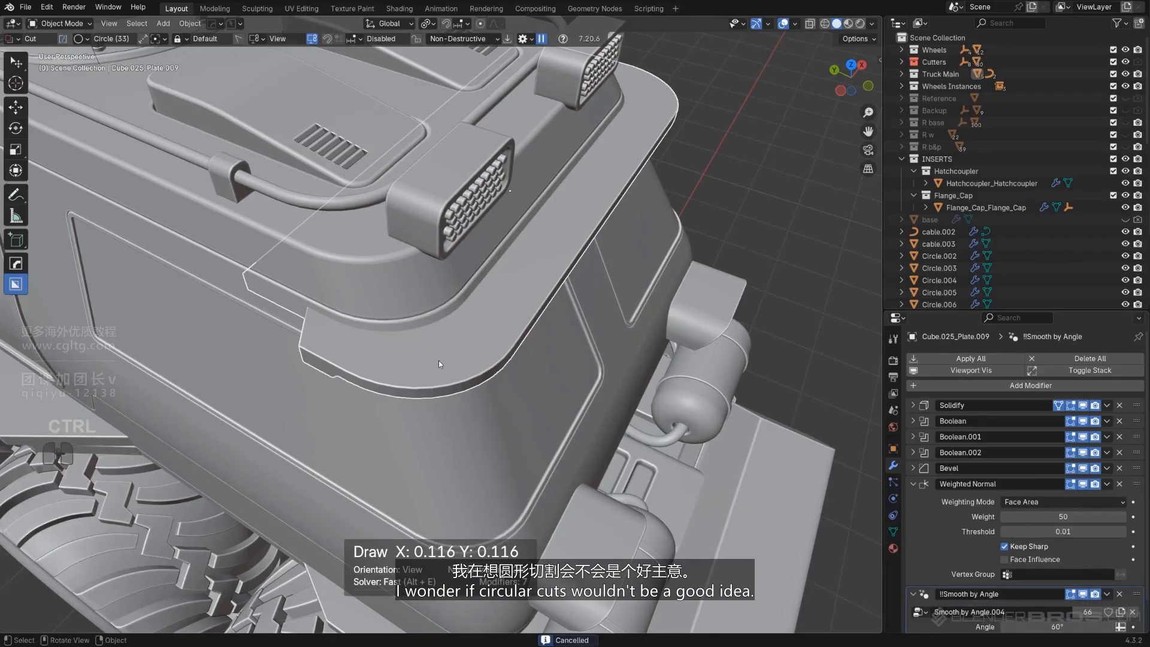
key(shift+v)
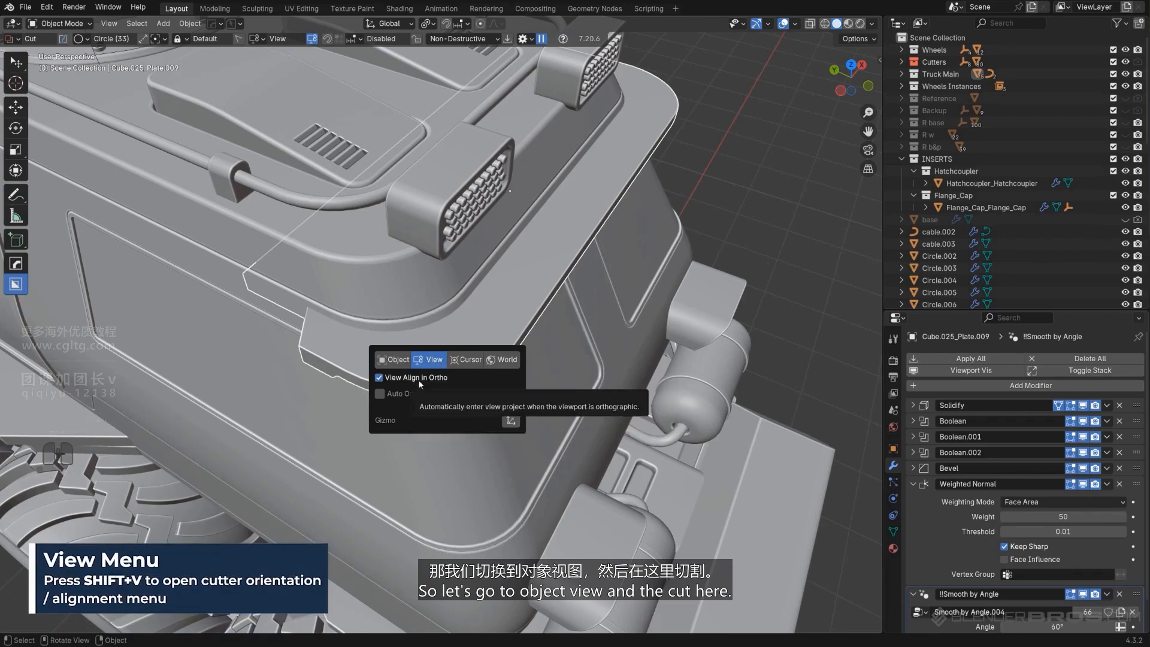
click(393, 359)
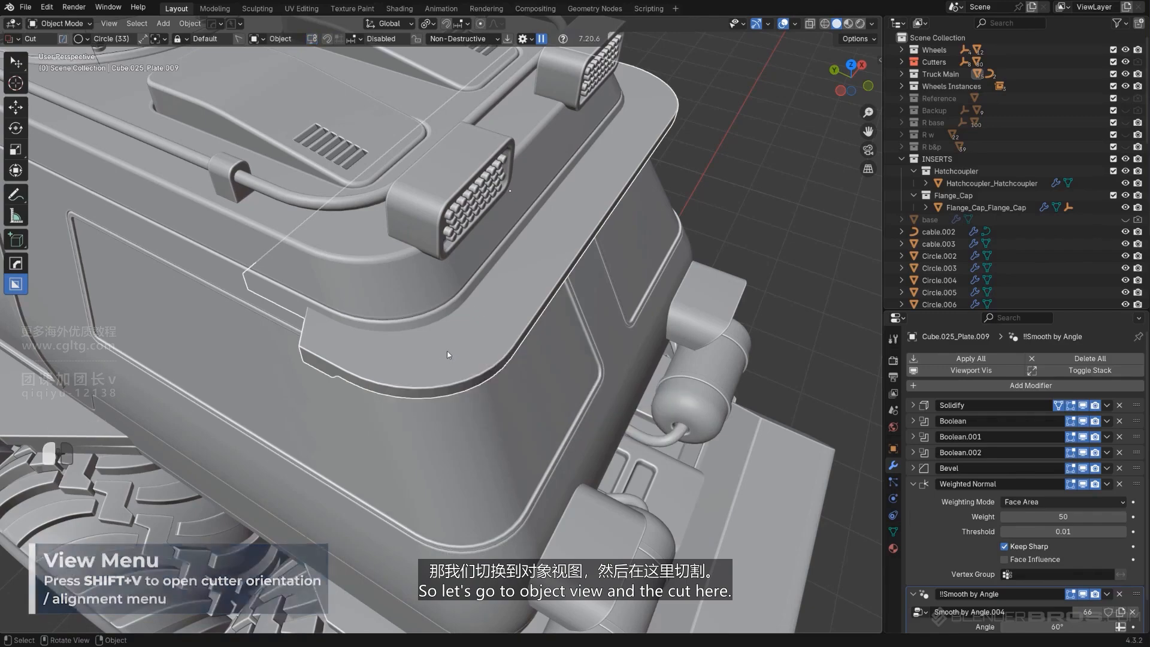
Cut a circular hole near the plate's front corner
mouse_move(443, 349)
mouse_down()
mouse_move(538, 325)
mouse_move(561, 306)
mouse_up()
click(551, 334)
scroll(687, 281, down, 4)
middle_drag(687, 285, 458, 234)
click(663, 218)
scroll(663, 220, up, 2)
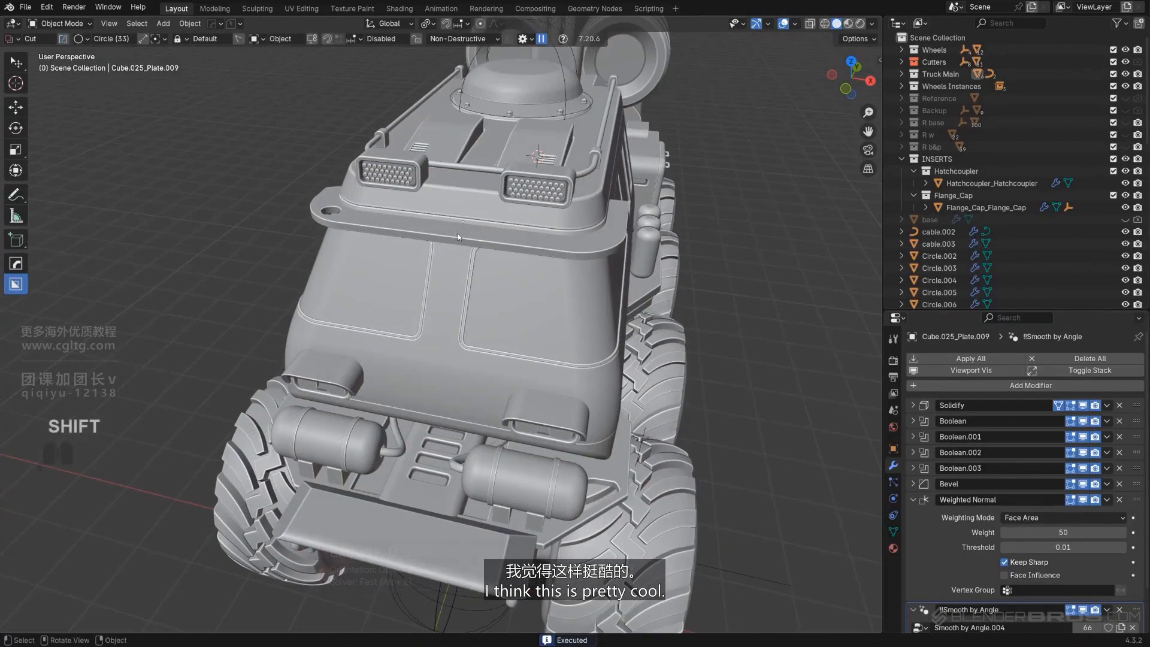
Mirror the plate's cuts across the X axis
click(459, 237)
key(alt+x)
click(383, 214)
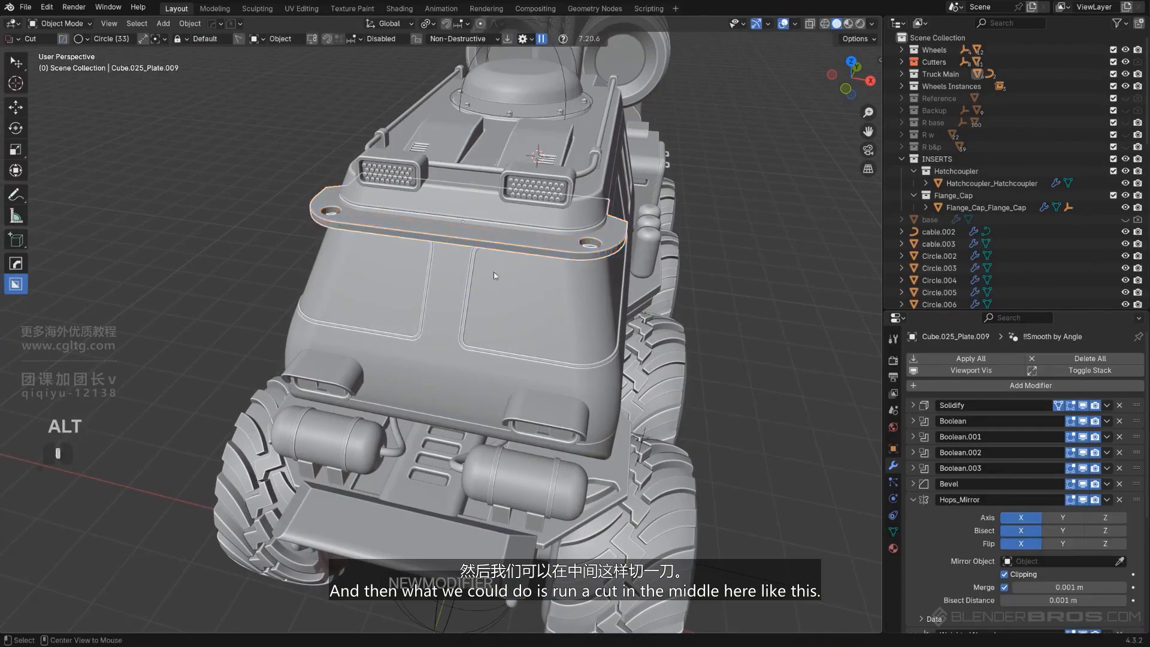
Box-cut a slot through the middle of the plate's front edge
alt+middle_drag(495, 275, 540, 250)
key(KP_5)
scroll(527, 367, up, 6)
key(d)
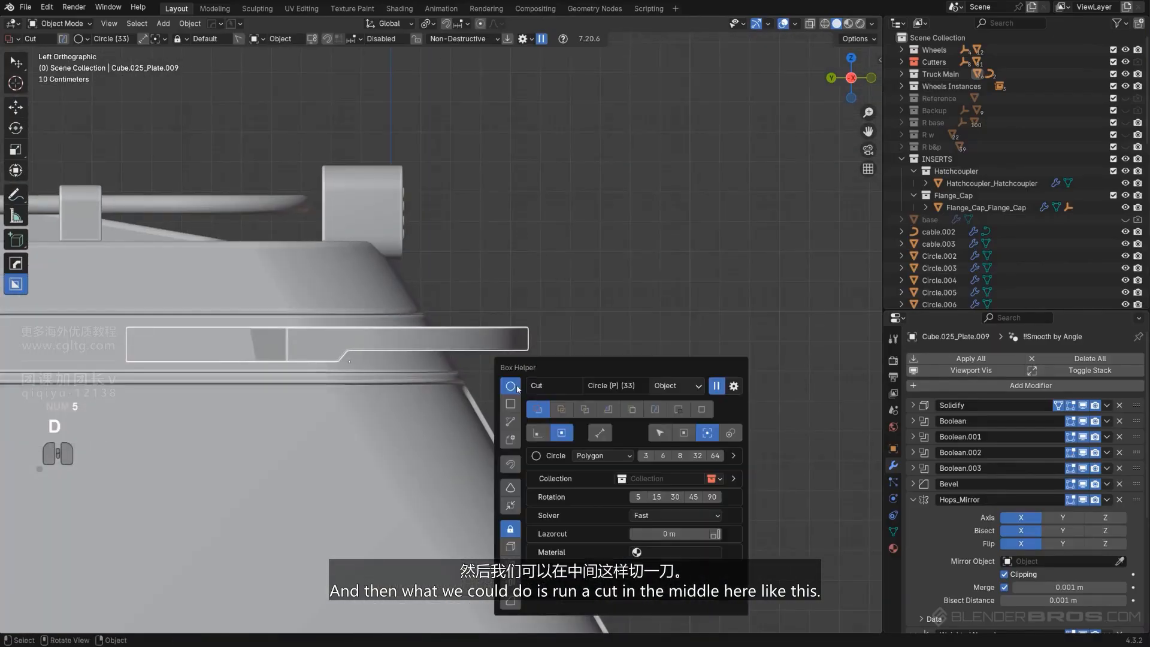
click(512, 405)
drag(433, 333, 558, 346)
middle_drag(558, 346, 418, 450)
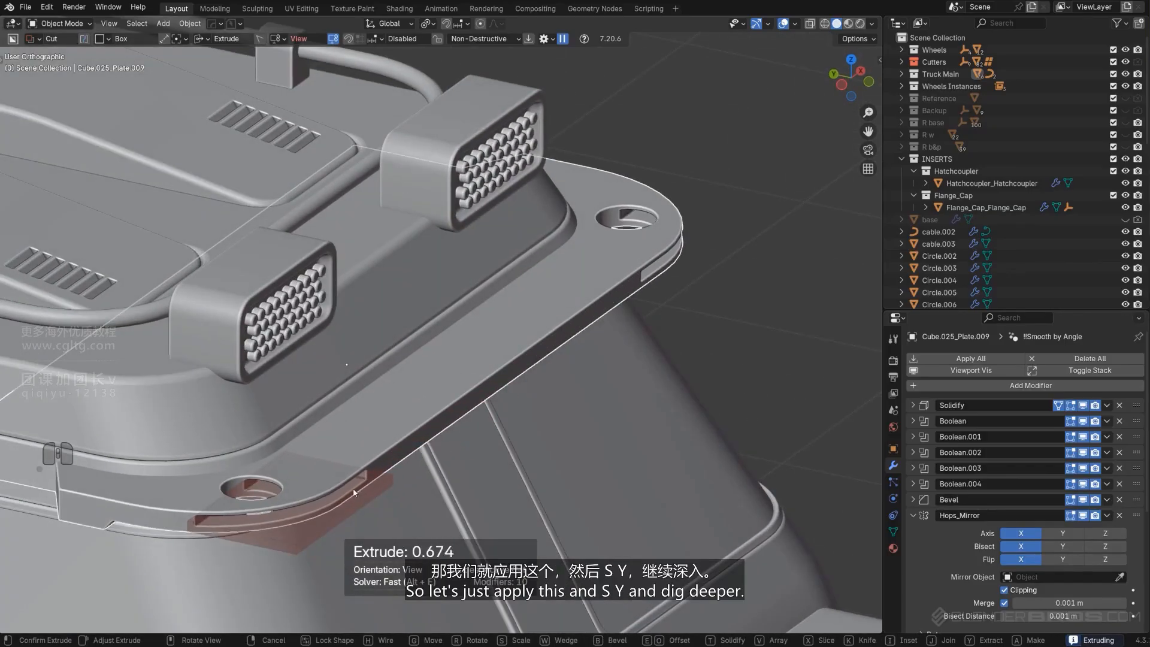
shift+click(333, 506)
Scale the slot cutter to 1.56 along Y to cut deeper
shift+middle_drag(384, 471, 587, 452)
scroll(552, 433, up, 1)
key(s)
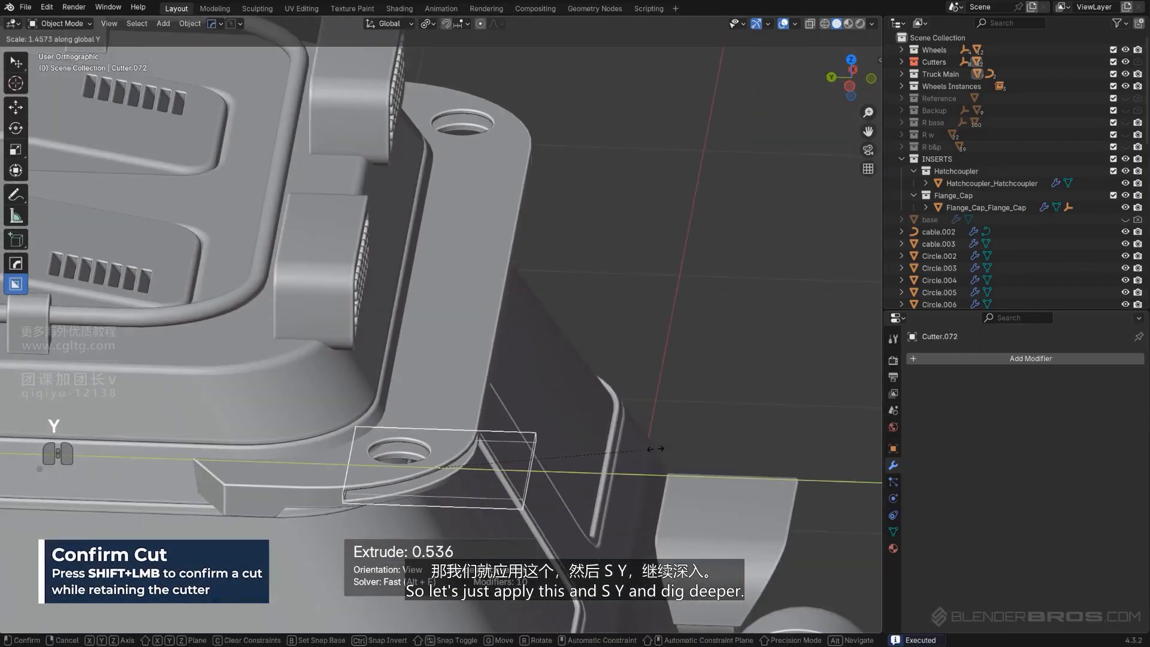
click(661, 448)
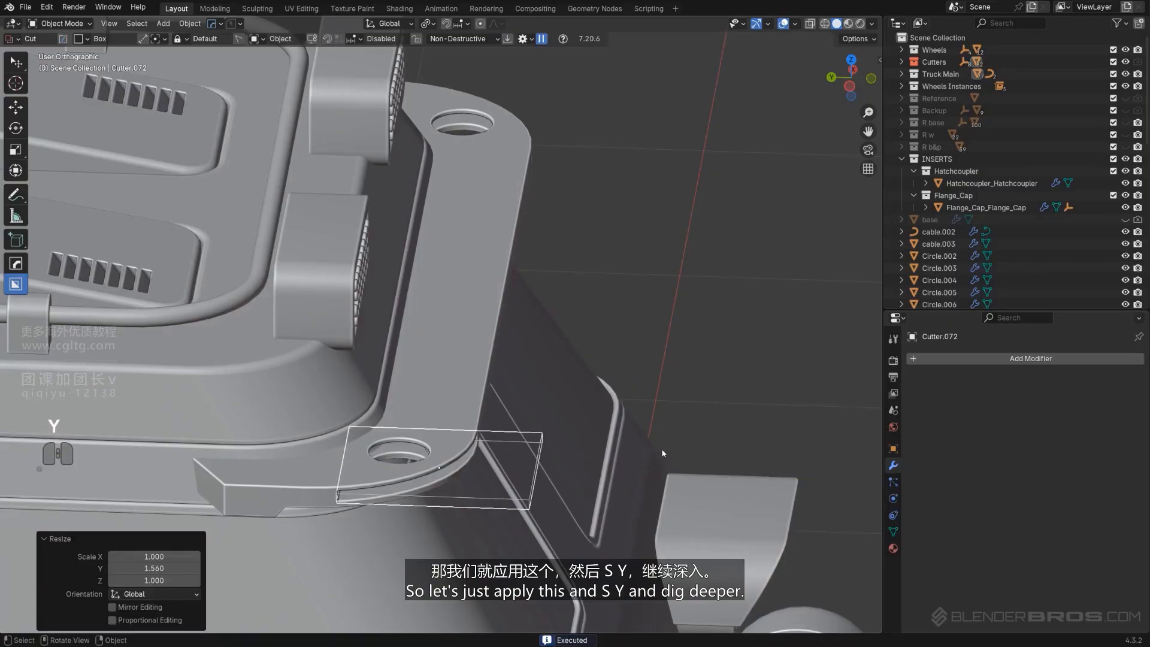
Reselect the slot cutter, scale it to 0.621 along Z and raise it along Z
middle_drag(661, 448, 534, 395)
click(544, 370)
key(q)
click(523, 305)
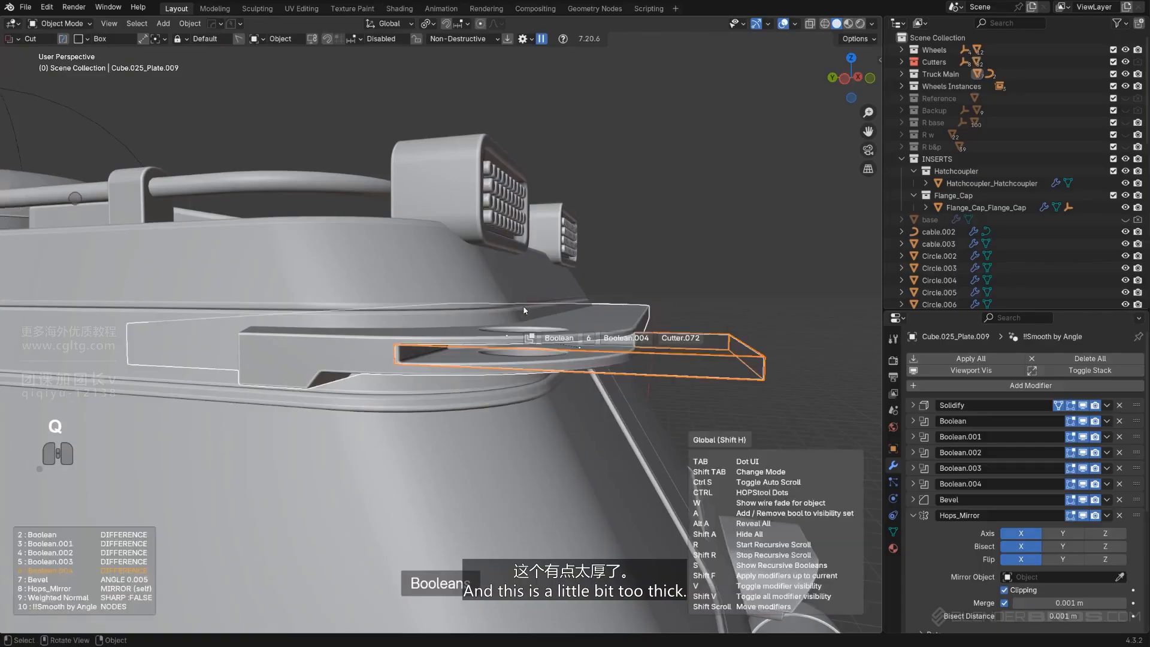
key(s)
key(z)
click(647, 336)
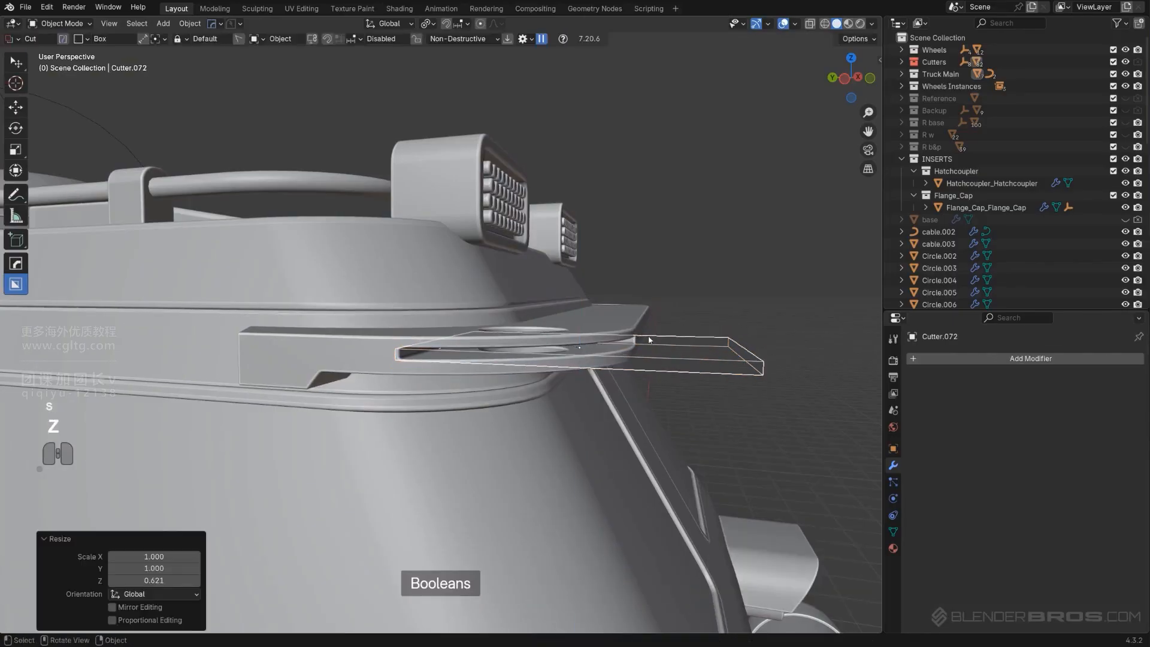
key(g)
key(z)
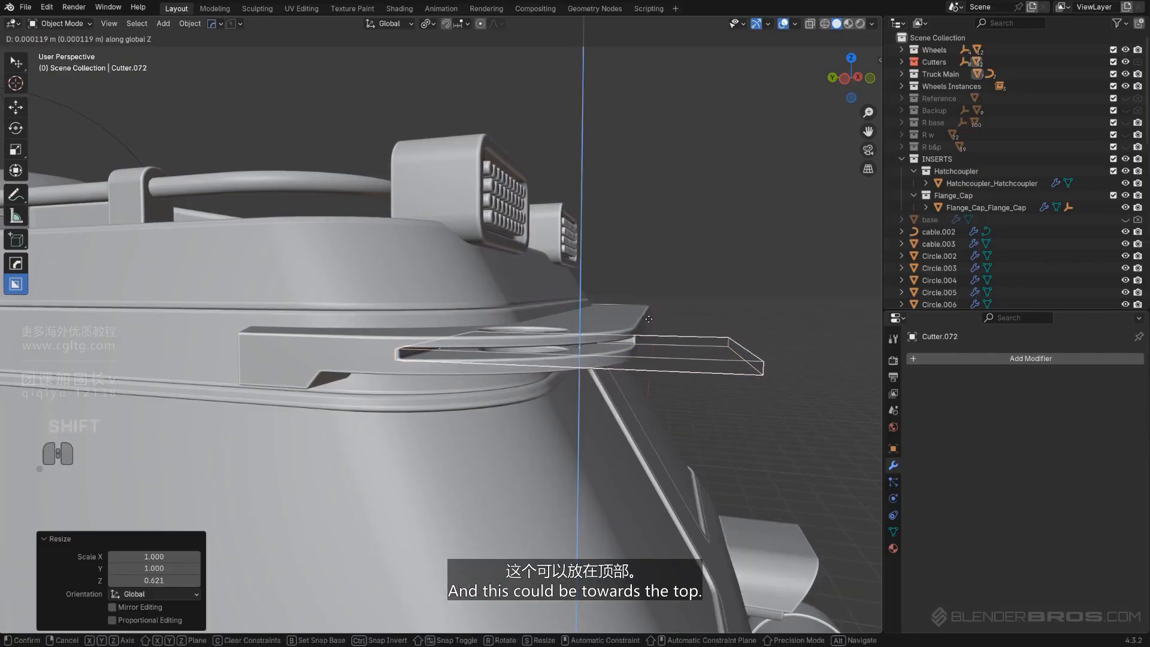
click(649, 311)
Box-cut a small notch into the side plate's window frame edge in right orthographic view
key(shift+2)
scroll(647, 312, down, 7)
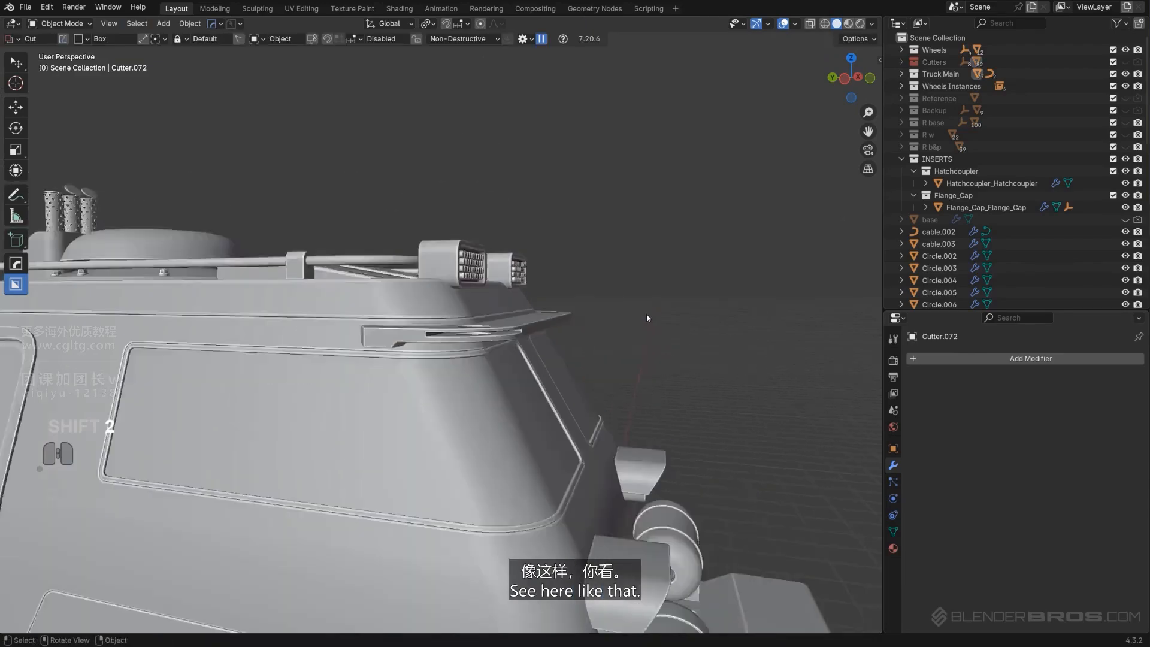
middle_drag(646, 315, 353, 317)
key(KP_5)
scroll(539, 312, up, 2)
shift+middle_drag(665, 287, 369, 358)
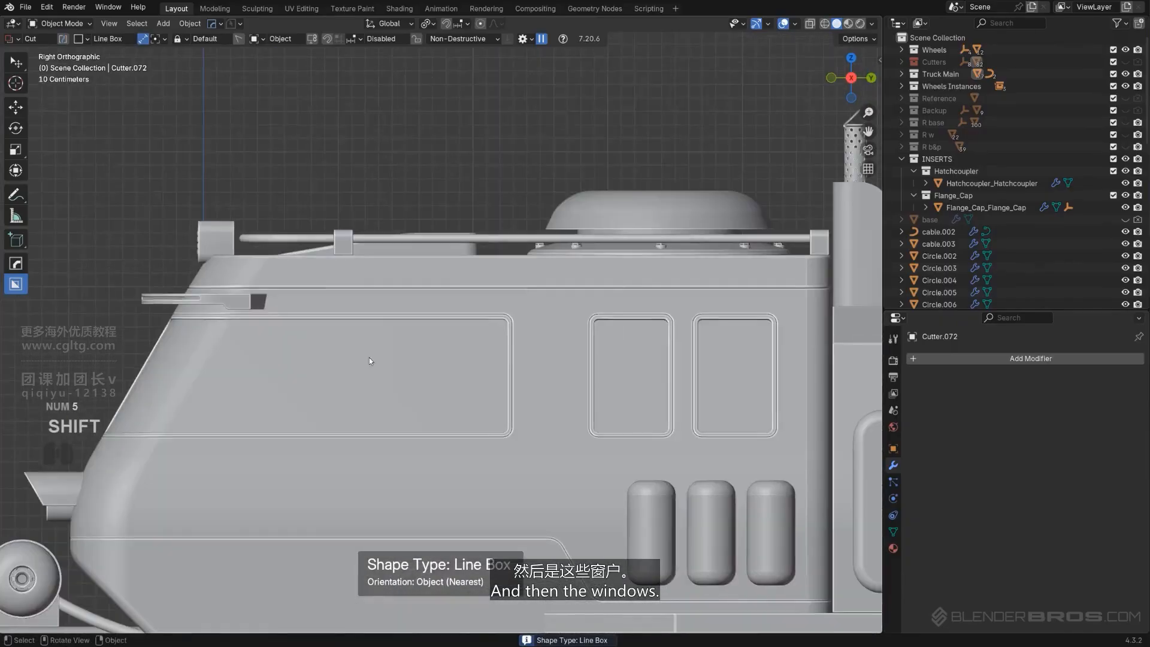
shift+middle_drag(487, 359, 476, 352)
click(477, 352)
scroll(479, 354, up, 3)
key(d)
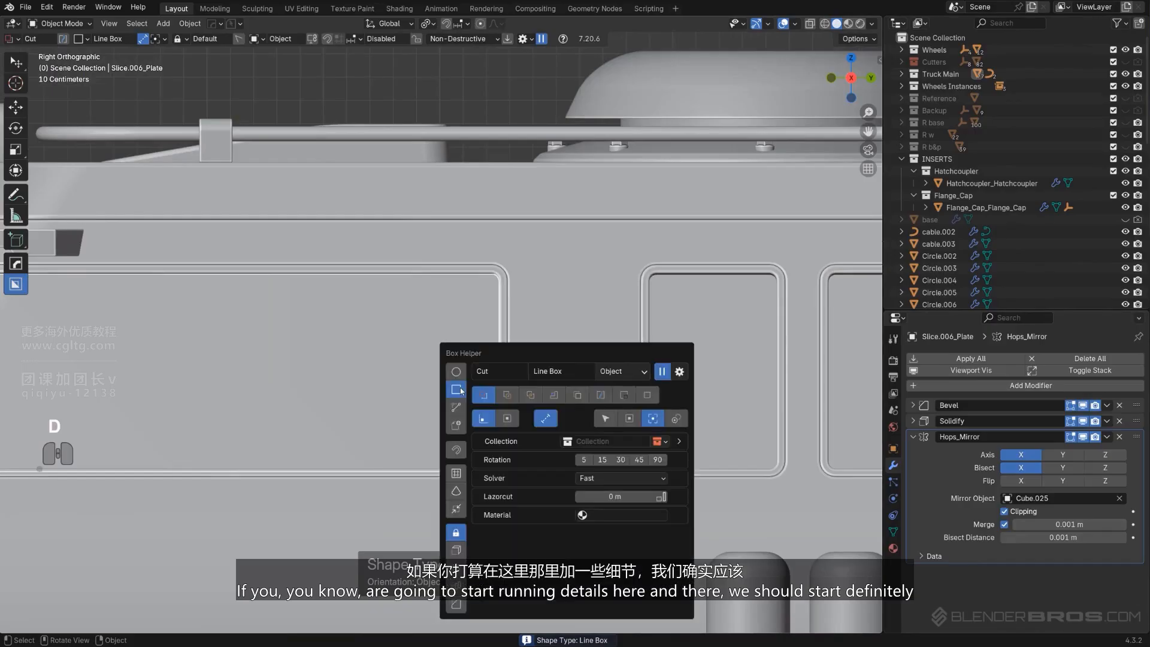
scroll(468, 290, up, 2)
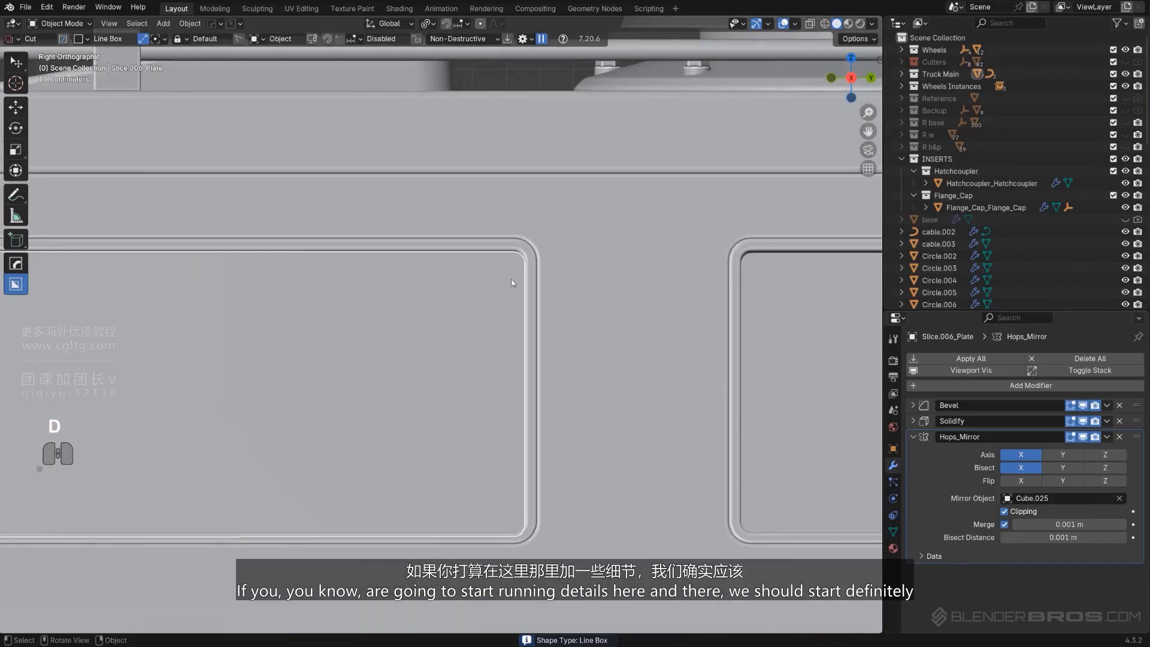
click(520, 276)
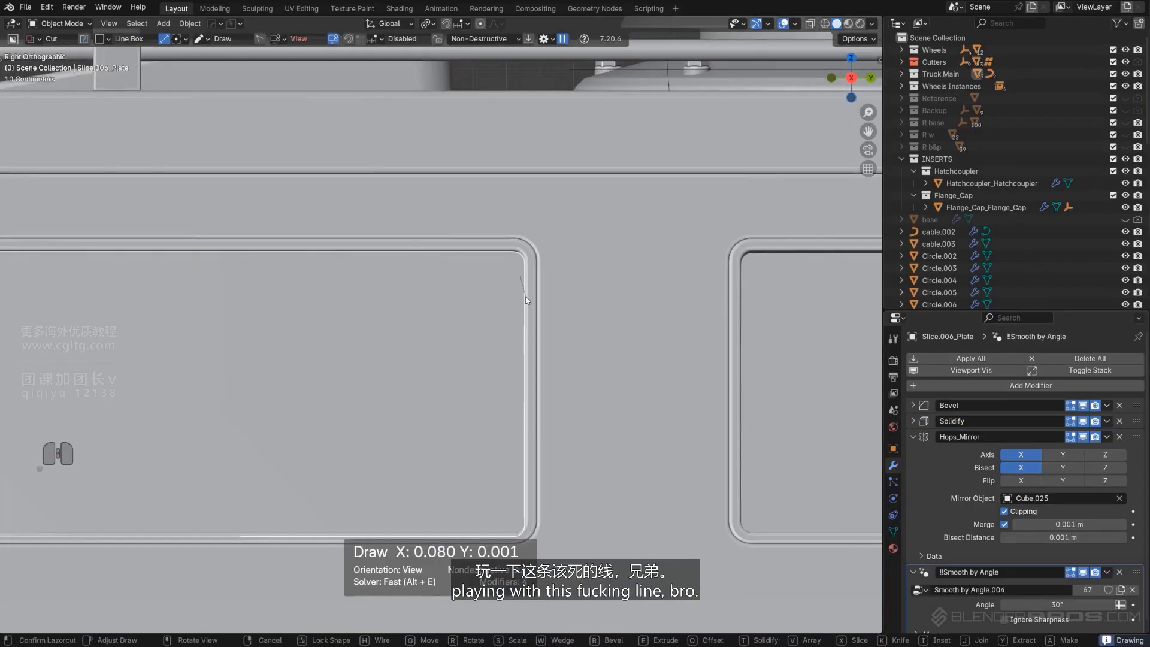
click(144, 38)
scroll(573, 300, up, 3)
shift+middle_drag(563, 289, 483, 274)
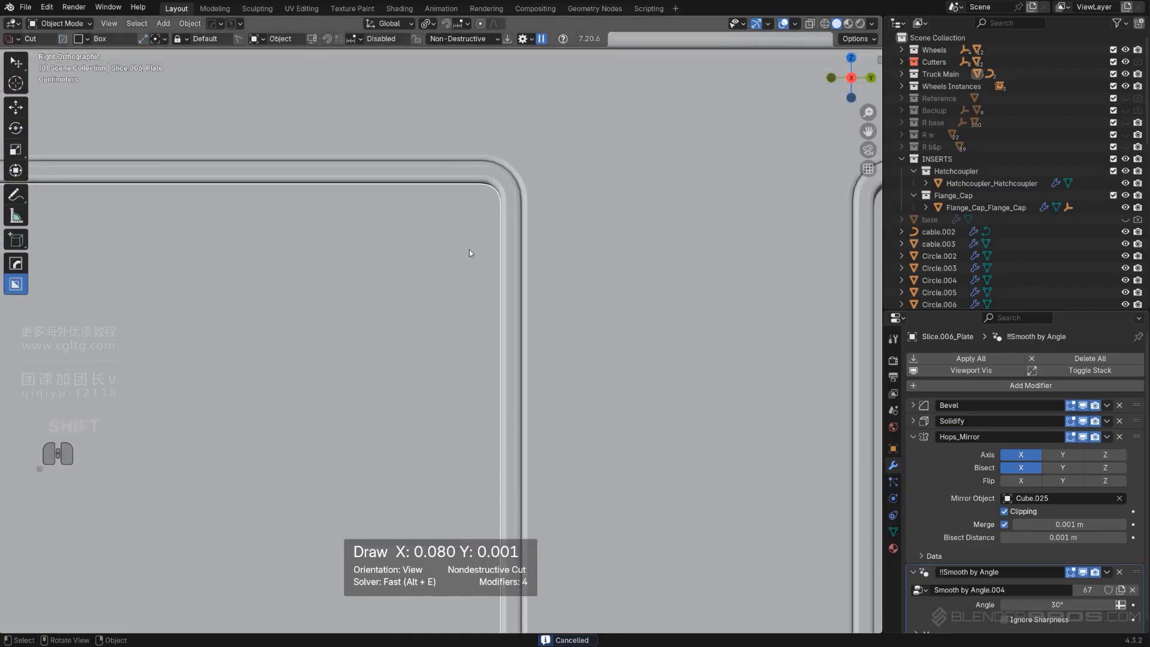
drag(490, 232, 514, 291)
key(space)
scroll(514, 306, down, 2)
shift+middle_drag(511, 329, 509, 273)
Select the notch cutter through the booleans list and add an array along Y
key(q)
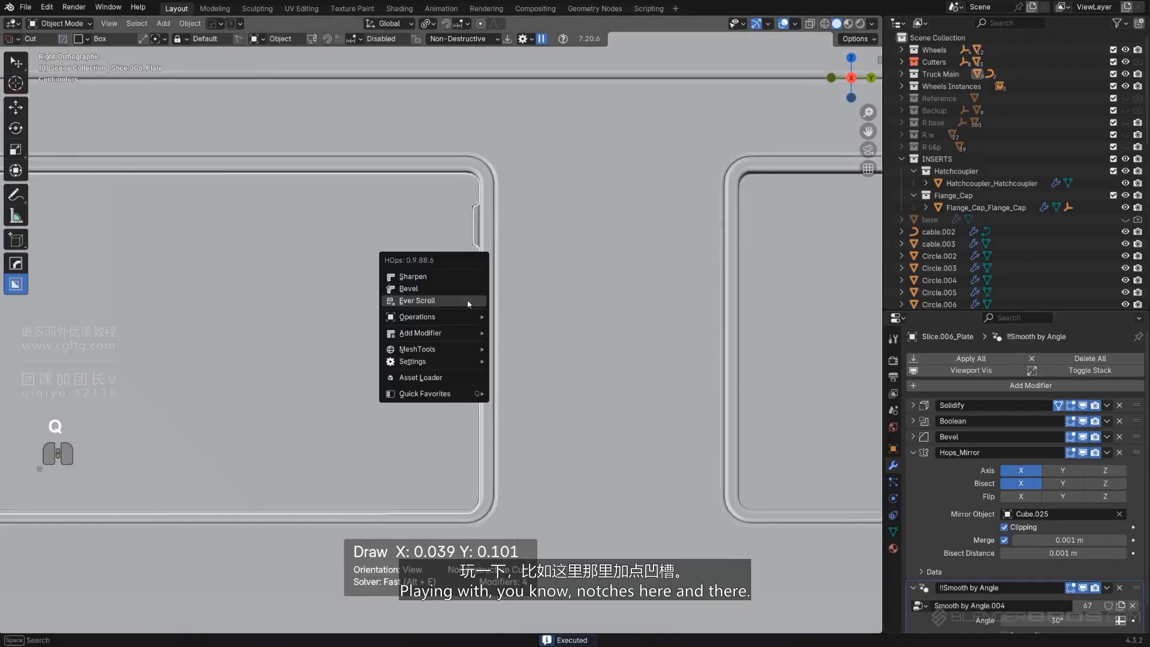
click(468, 301)
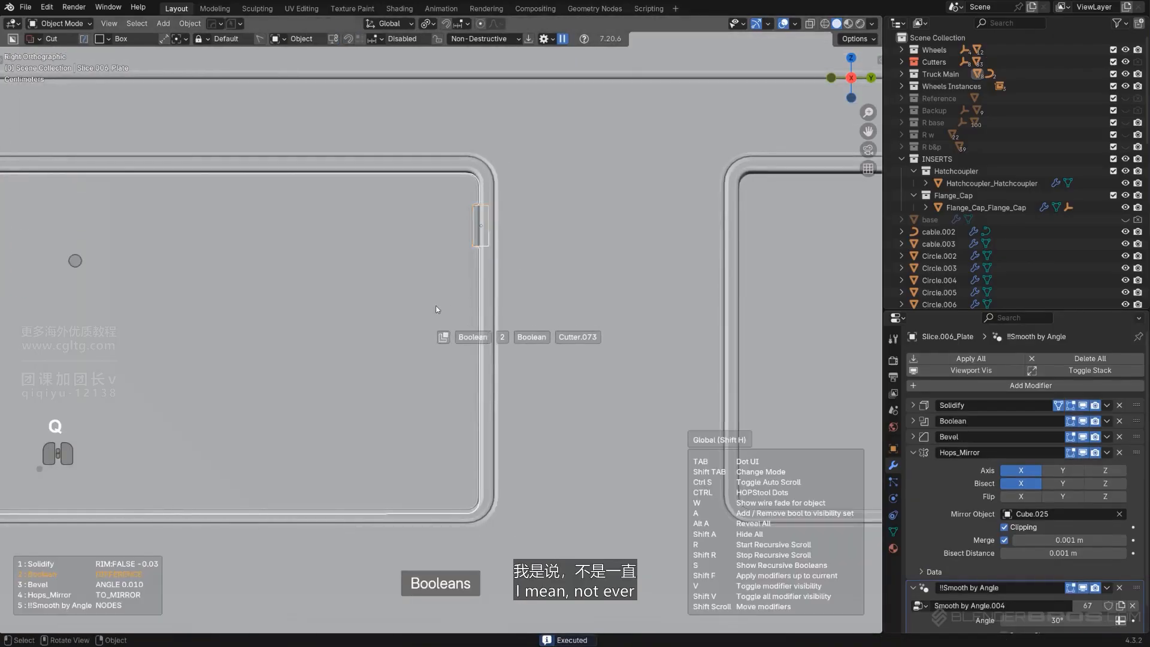
click(470, 293)
key(q)
click(470, 286)
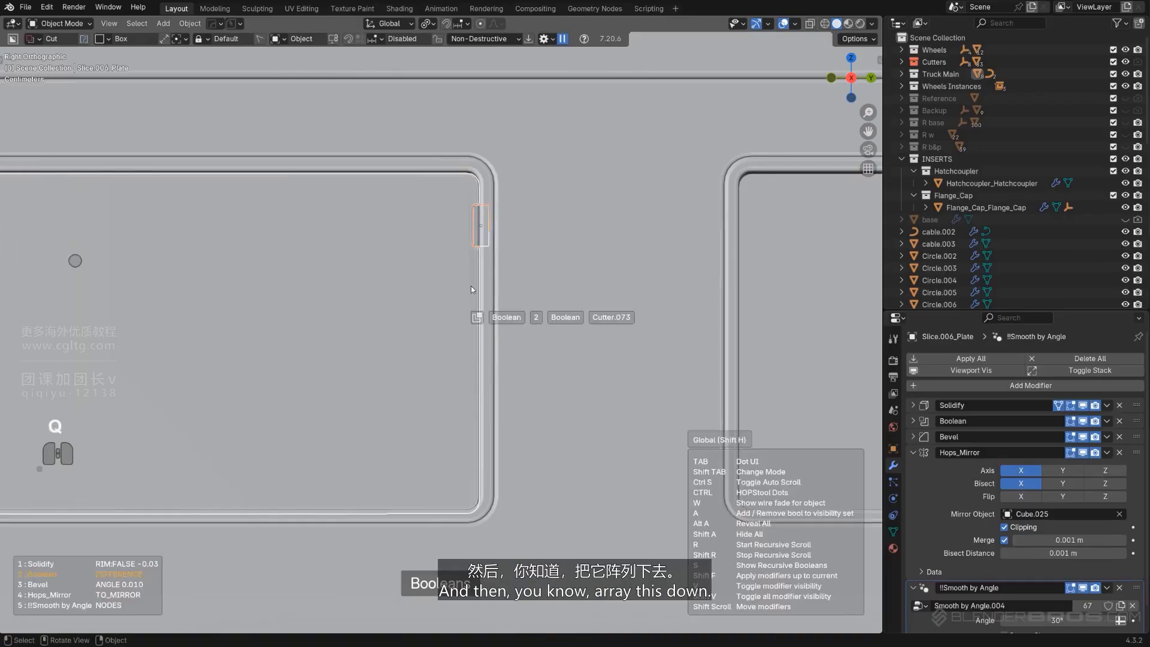
click(471, 285)
key(q)
click(459, 304)
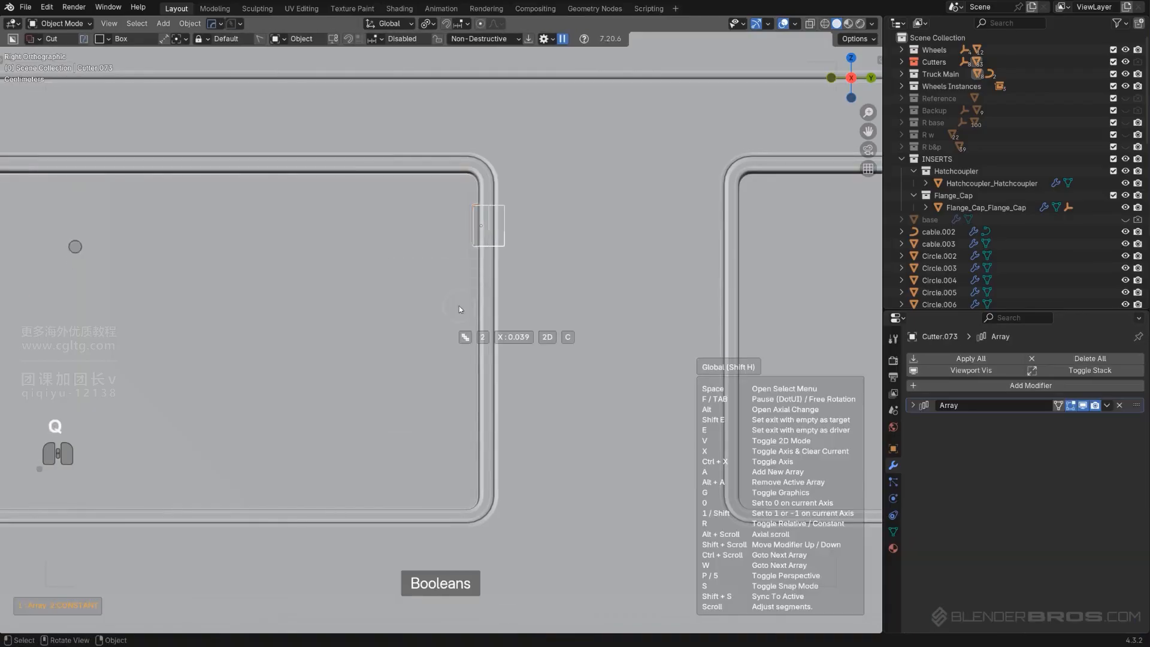
key(x)
key(x)
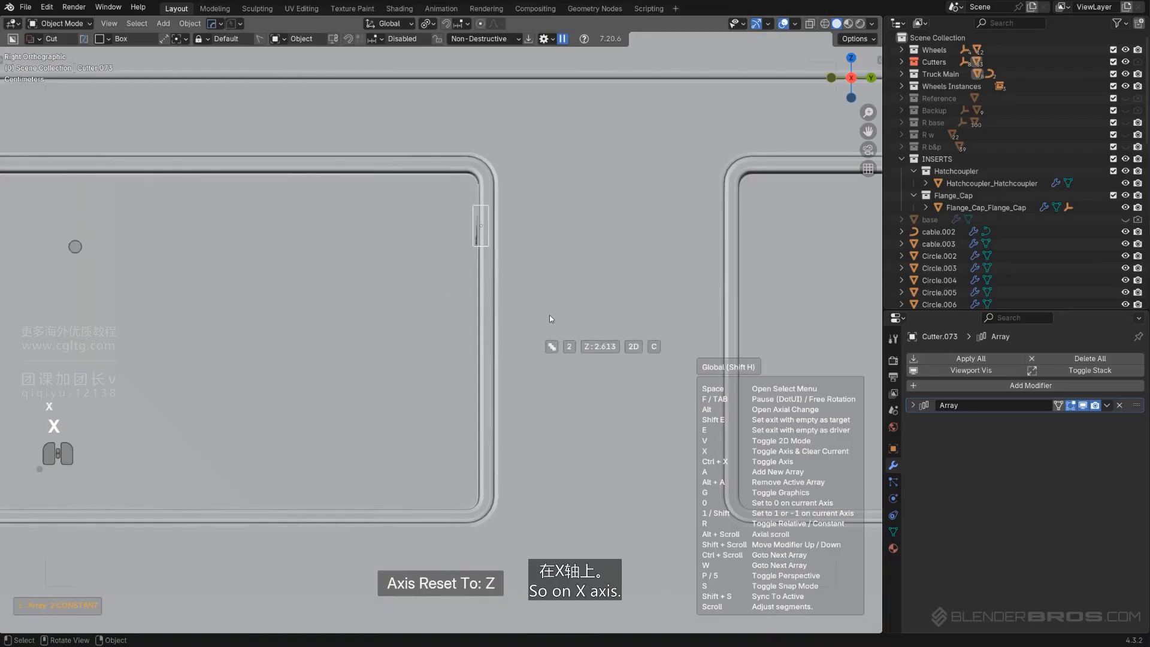
key(x)
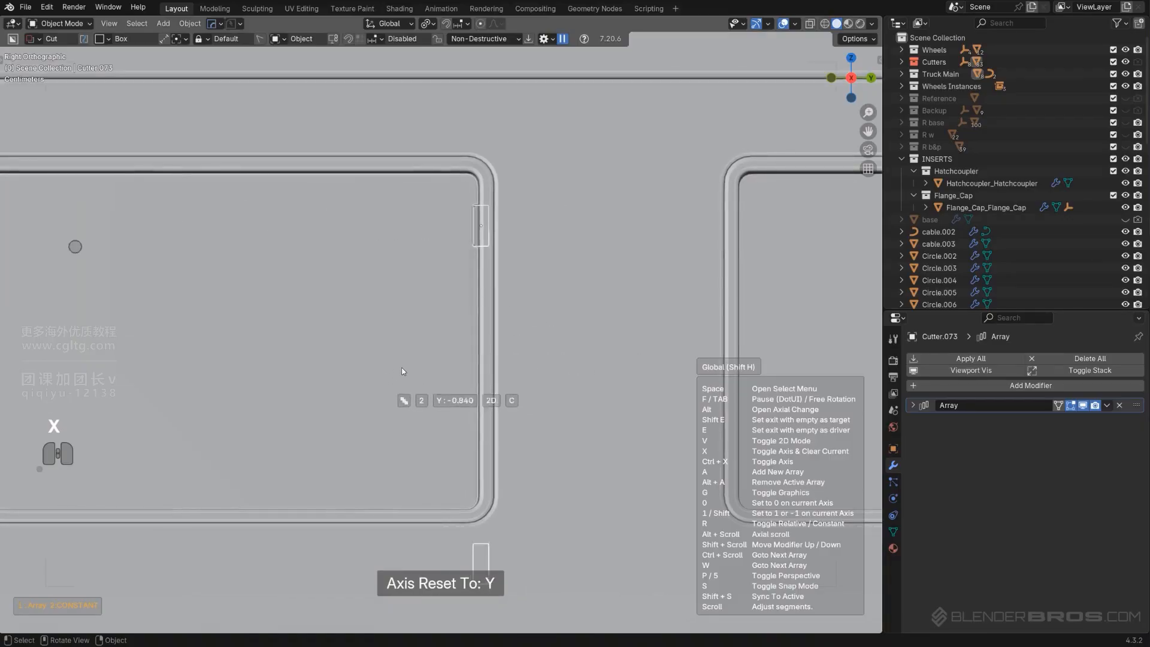
click(405, 366)
middle_drag(496, 366, 584, 395)
scroll(495, 379, down, 3)
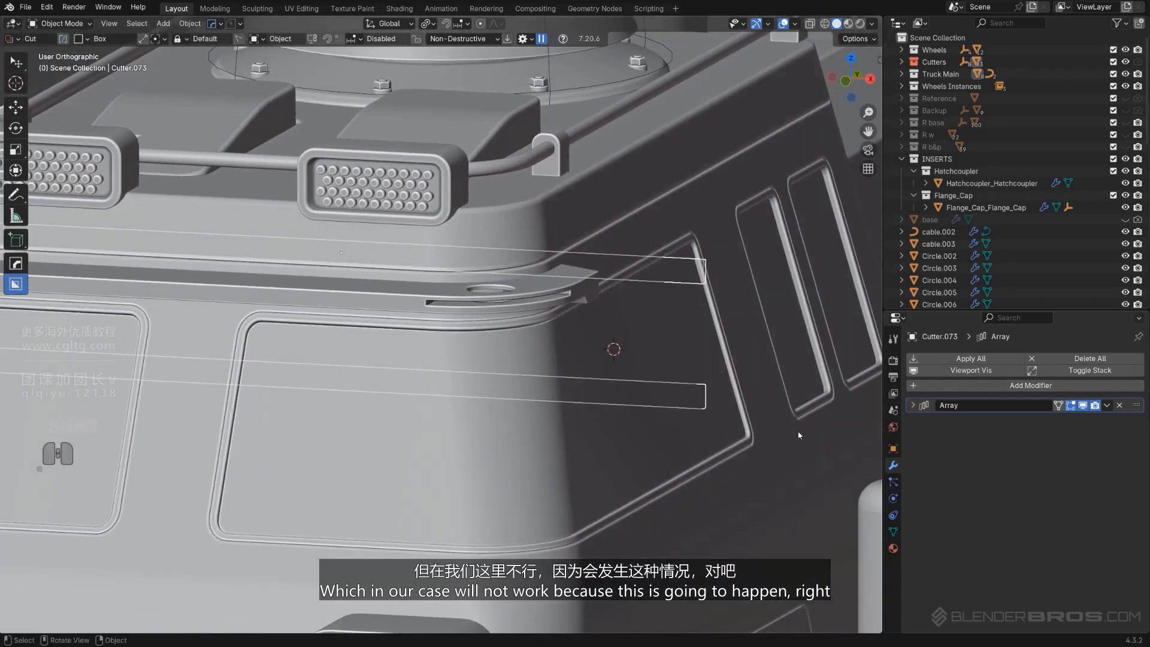
Undo the array and the notch cut
key(ctrl+z)
key(ctrl+z)
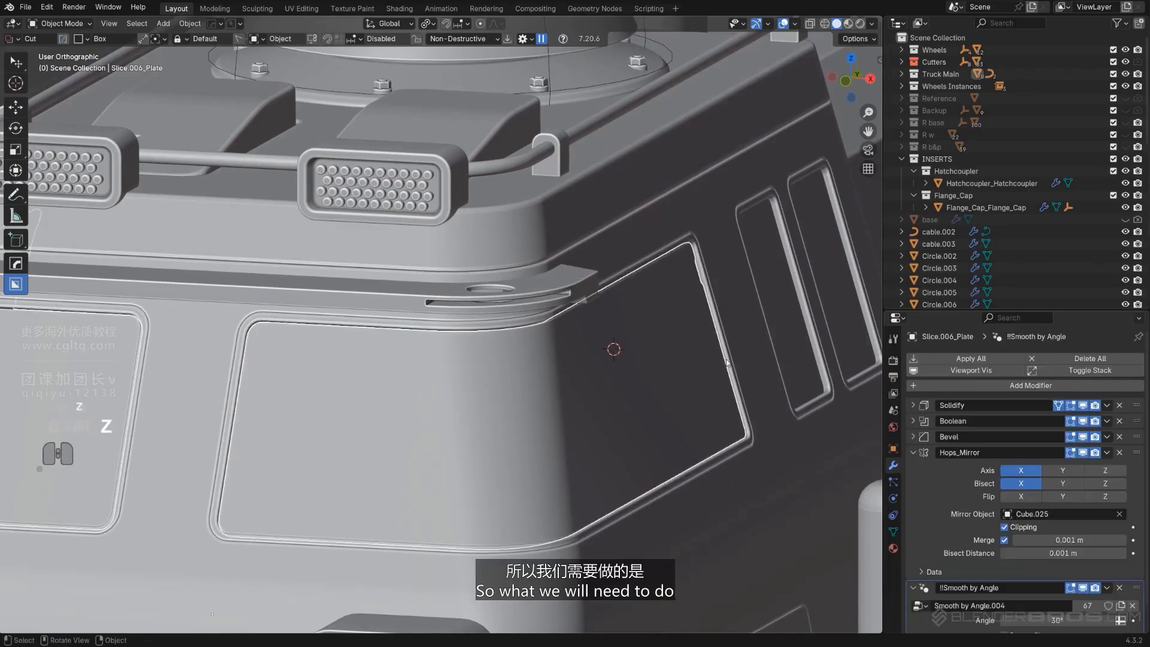
key(KP_5)
middle_drag(713, 360, 491, 355)
key(ctrl+z)
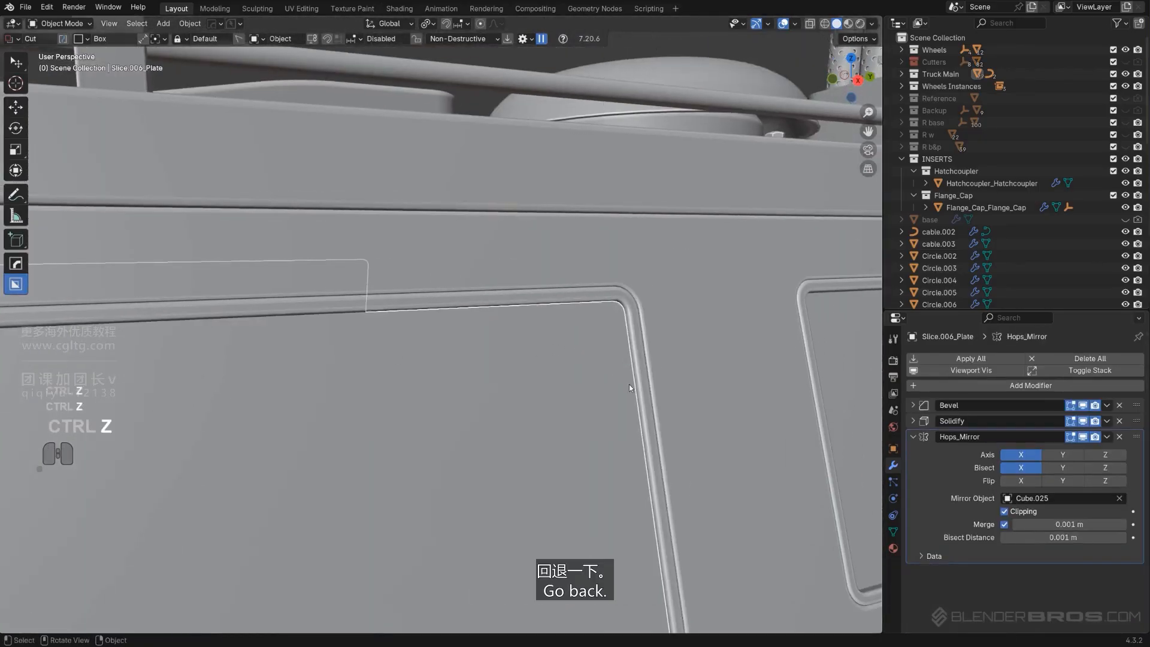
Box-cut a notch into the window frame edge in perspective view so it aligns with the face
shift+middle_drag(629, 383, 571, 266)
scroll(509, 304, down, 2)
key(KP_5)
key(KP_5)
scroll(566, 310, up, 2)
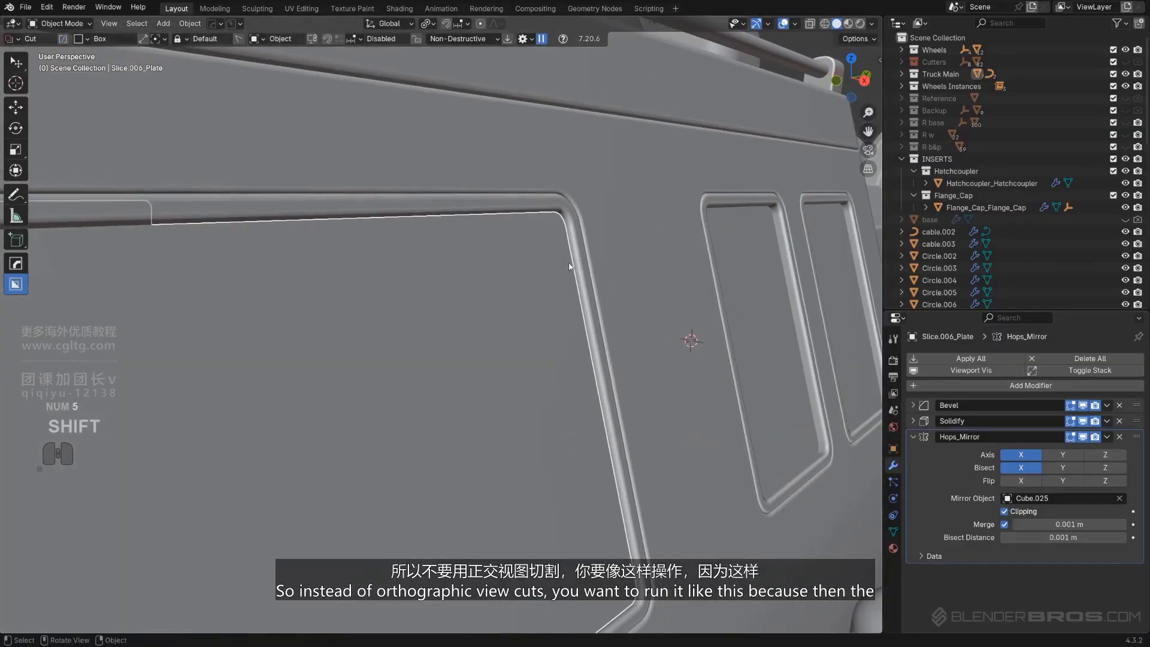
drag(568, 264, 591, 312)
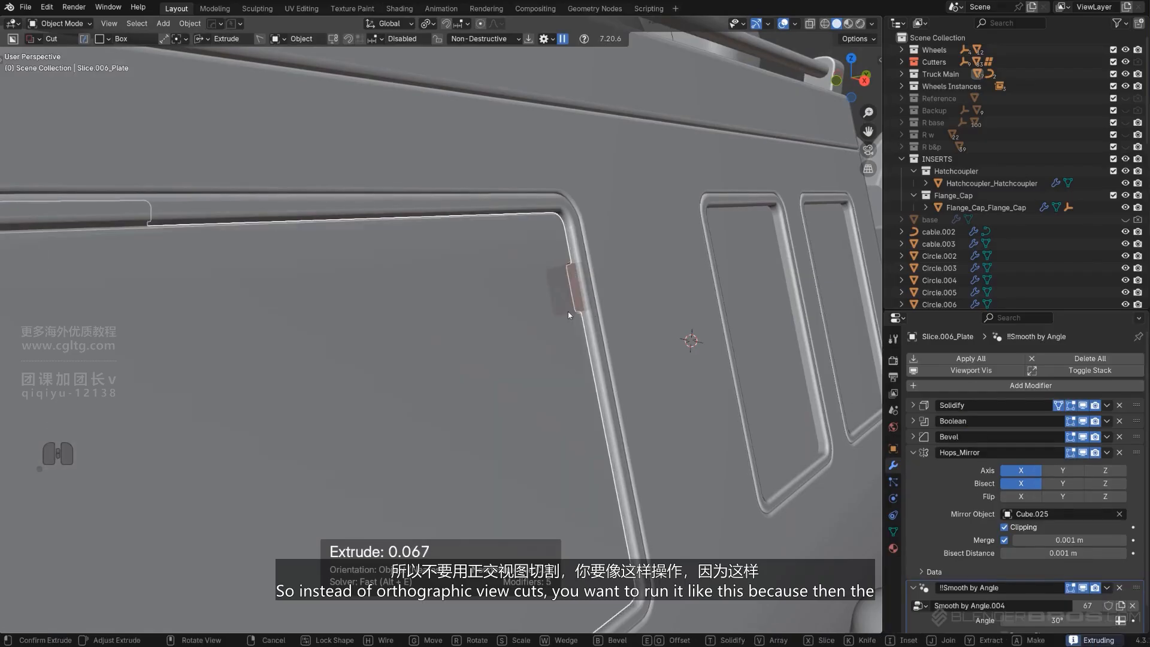
shift+click(568, 312)
scroll(568, 311, down, 2)
mouse_move(567, 311)
middle_down()
mouse_move(570, 329)
mouse_move(557, 331)
middle_up()
scroll(482, 359, down, 4)
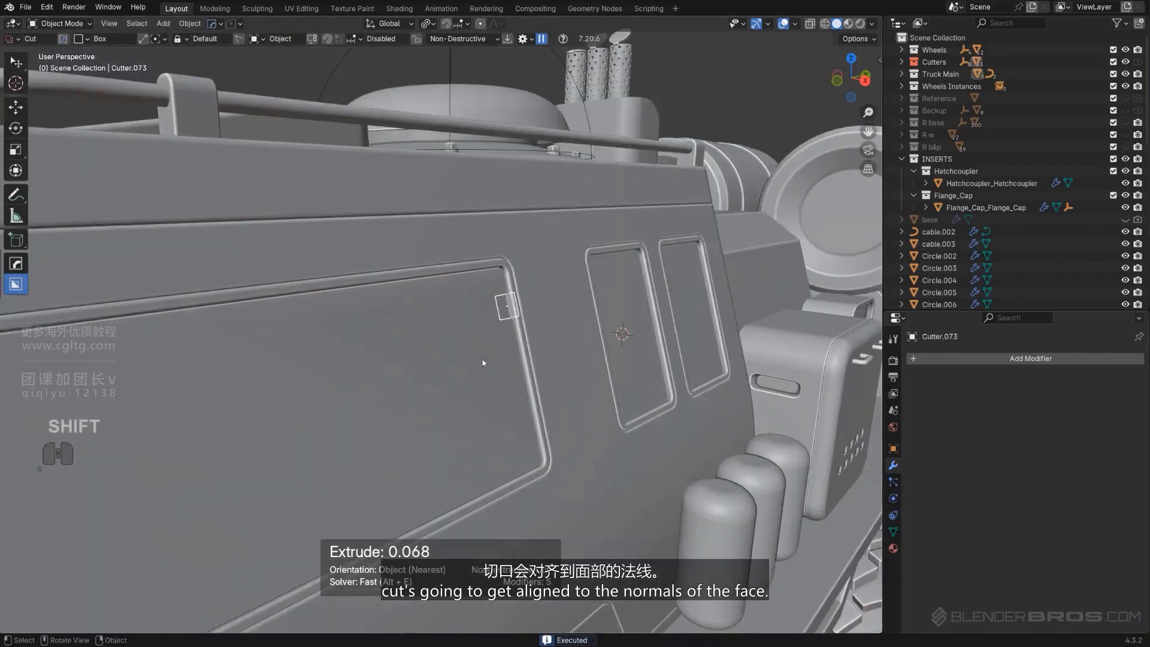
Array the notch cutter down the window frame's side with two copies
middle_drag(482, 359, 441, 360)
scroll(569, 349, up, 4)
middle_drag(569, 349, 616, 347)
key(q)
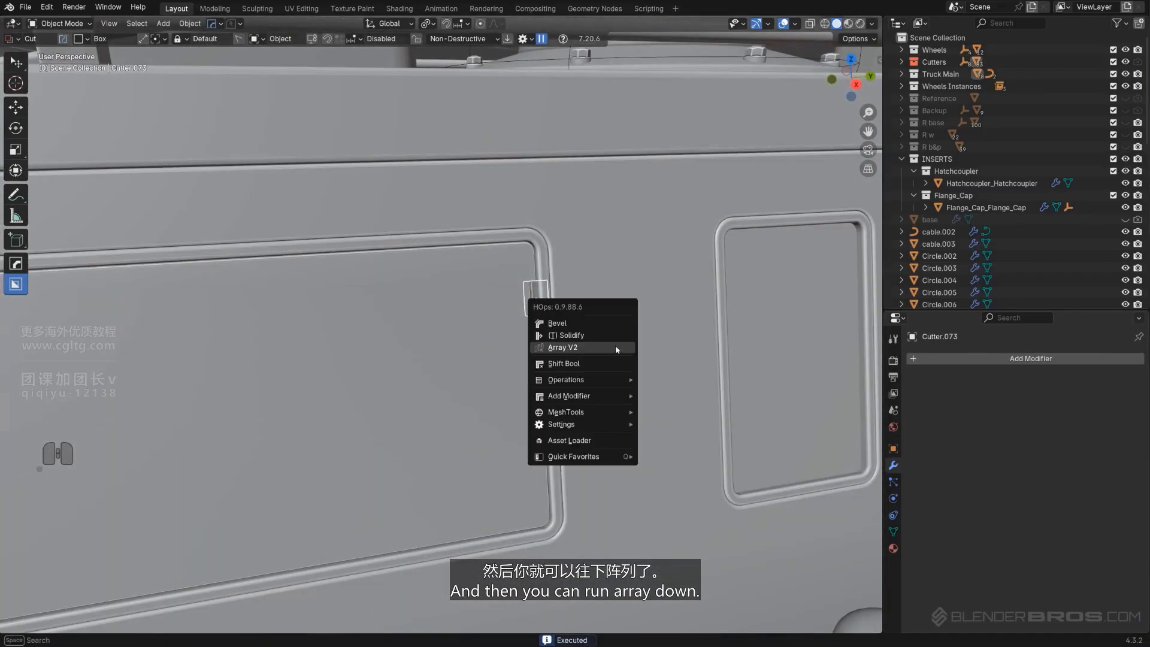
click(615, 345)
key(x)
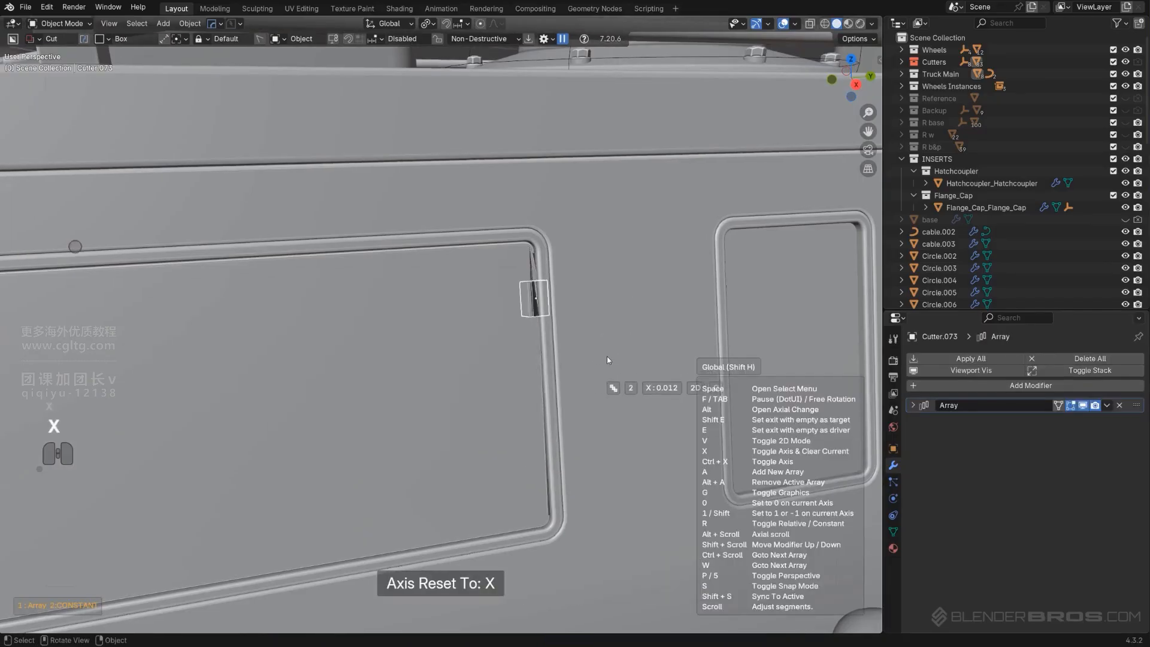
click(627, 357)
key(shift+2)
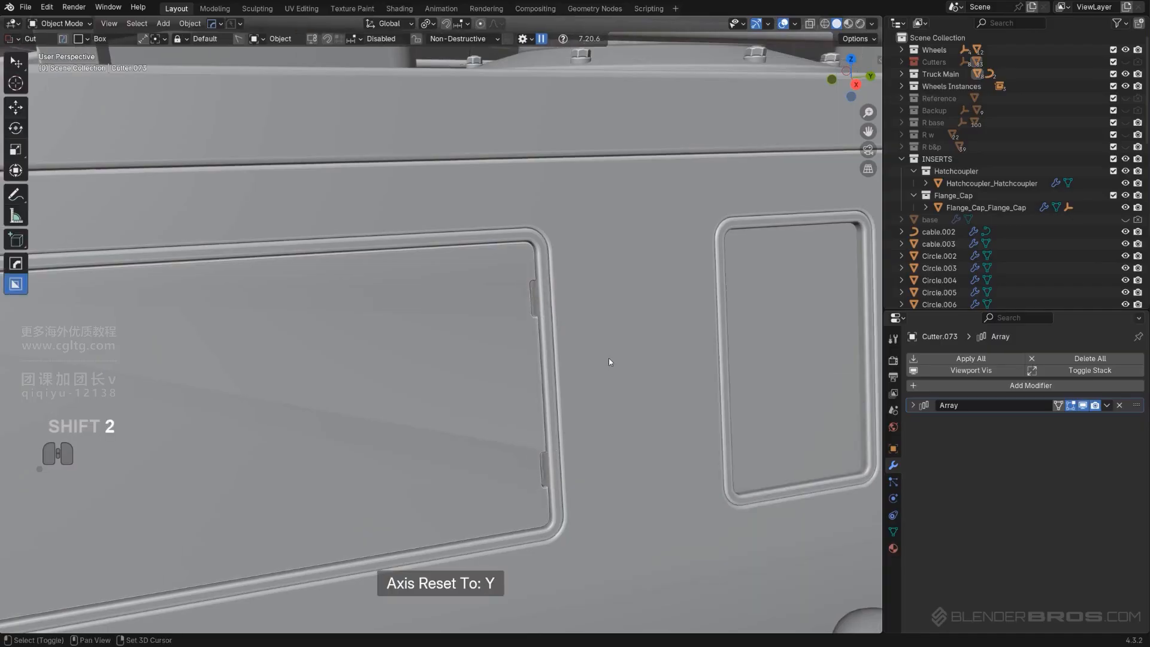
Select the side plate, sharpen it and add a weighted normal modifier
scroll(609, 358, down, 5)
middle_drag(606, 358, 513, 357)
click(430, 332)
key(q)
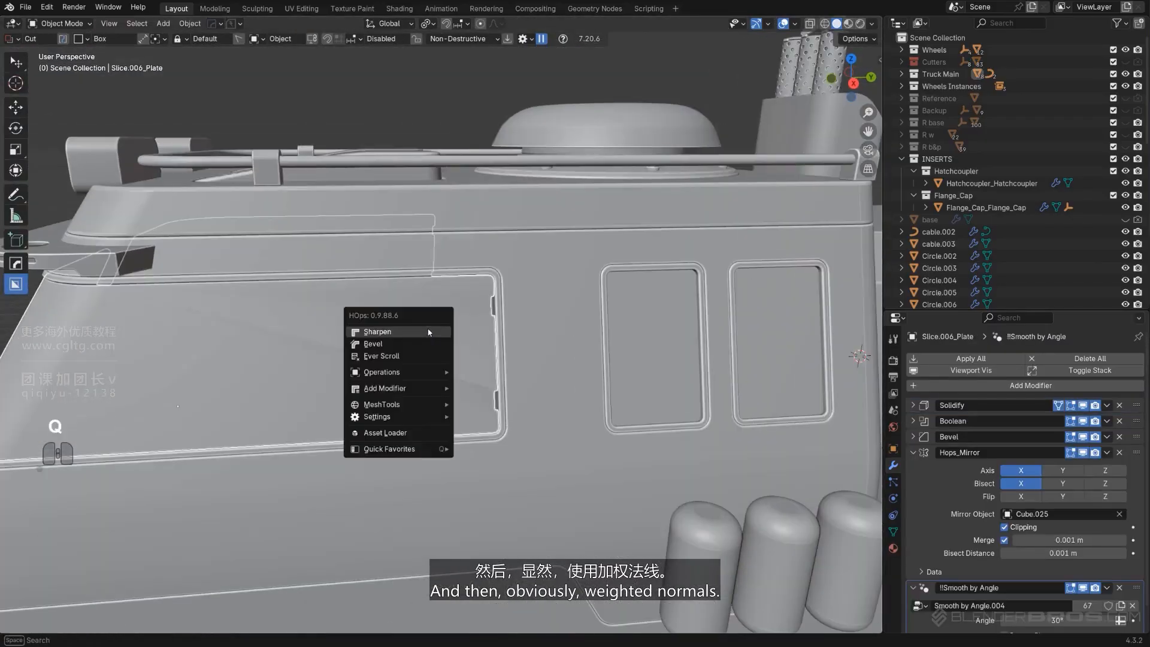
alt+click(428, 330)
click(555, 148)
shift+middle_drag(555, 148, 494, 294)
Select the lower body plate in right orthographic view and open the box cutter helper
key(KP_5)
scroll(494, 293, up, 4)
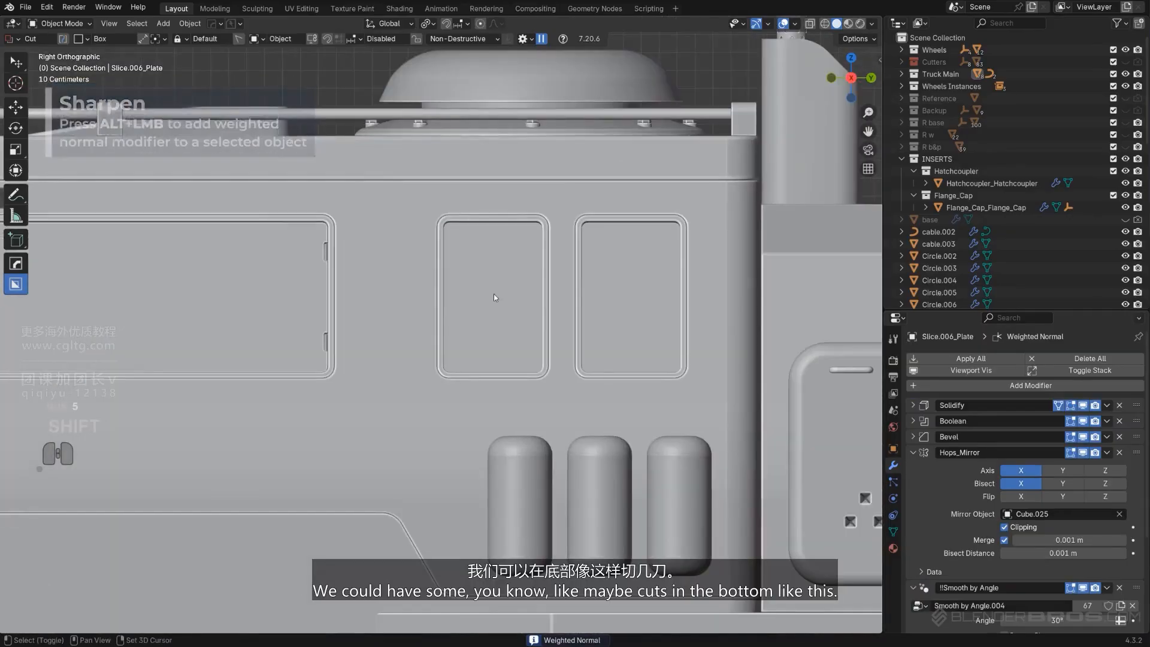
scroll(497, 324, up, 3)
click(502, 387)
key(d)
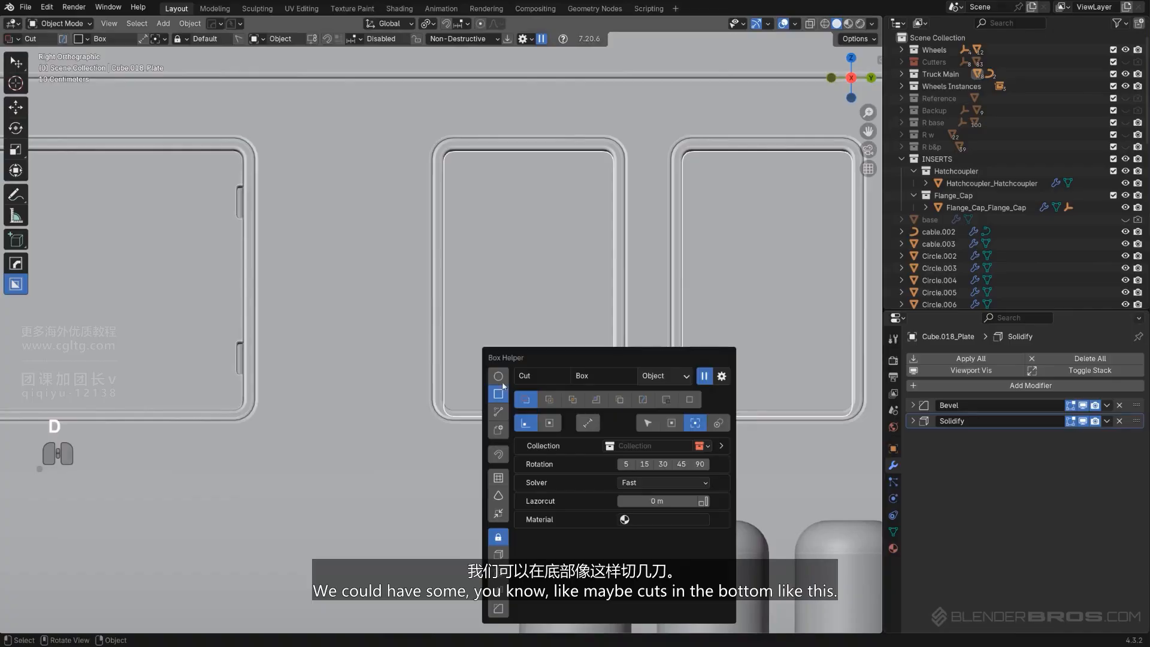
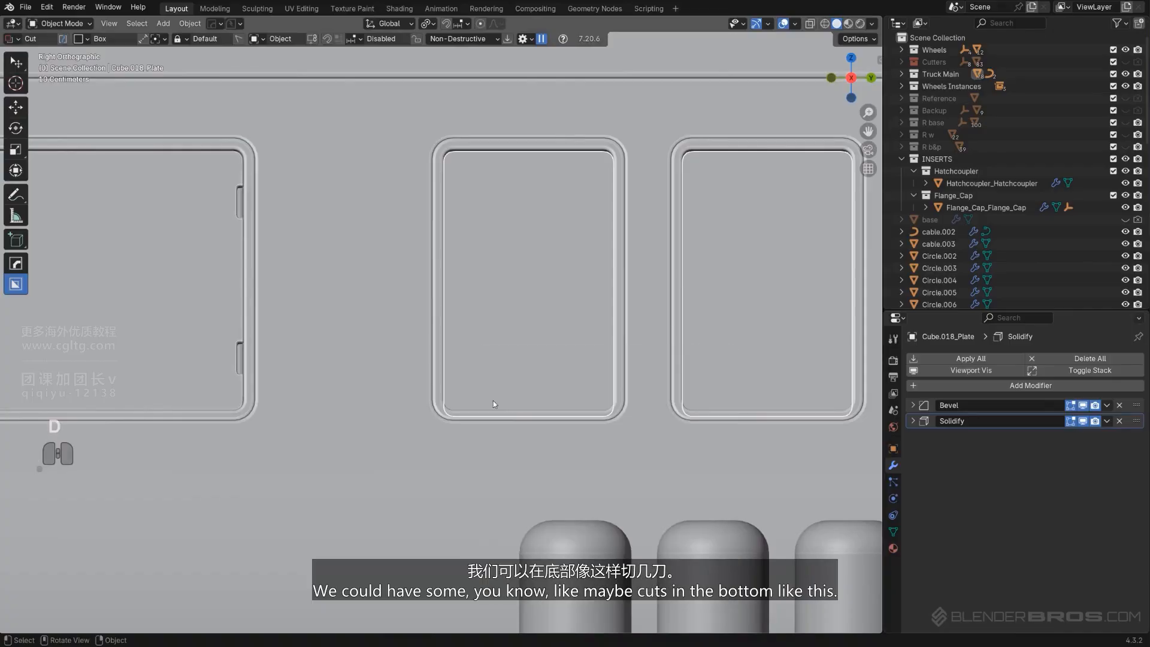
Box-cut a short horizontal slot along the bottom of a side window frame on the lower body plate
drag(490, 401, 569, 405)
click(568, 406)
key(space)
scroll(652, 432, down, 2)
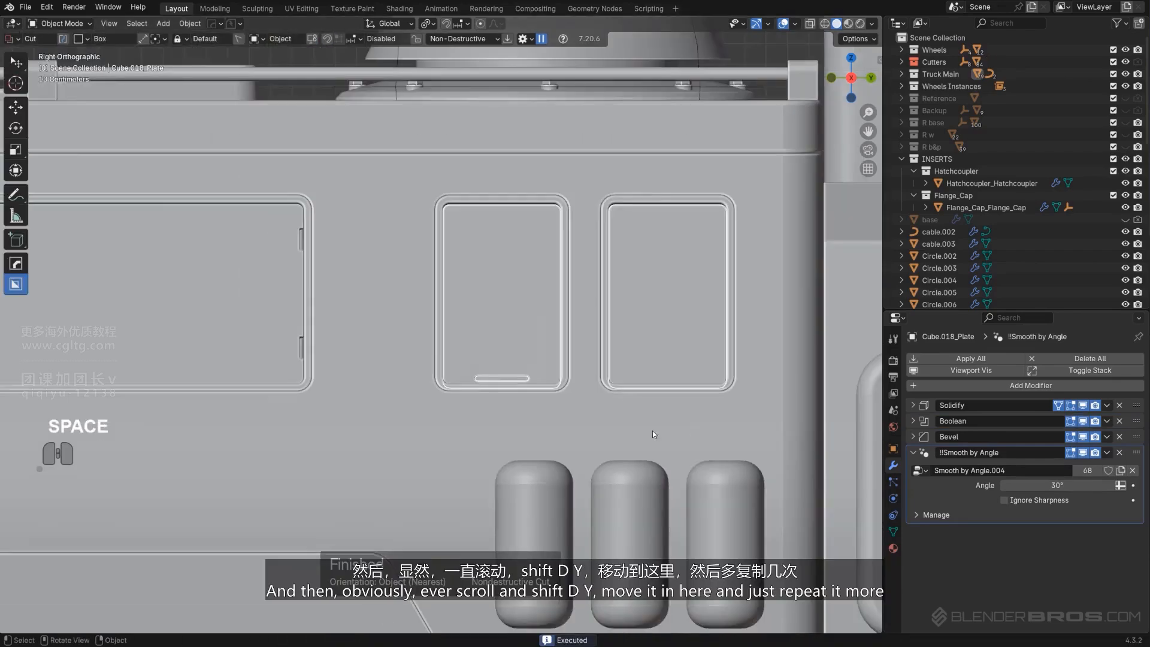
Duplicate the slot cutter along Y into the neighbouring window frame and refresh its boolean cut
scroll(644, 390, up, 1)
shift+middle_drag(643, 389, 537, 372)
key(q)
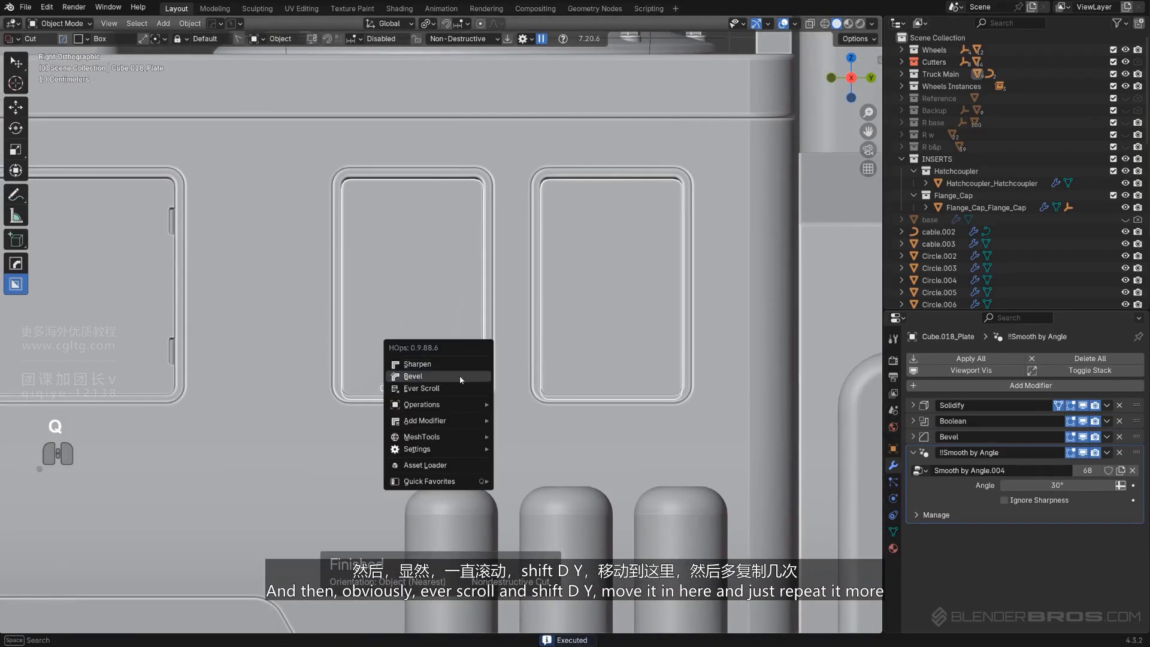
click(456, 390)
key(shift+d)
key(y)
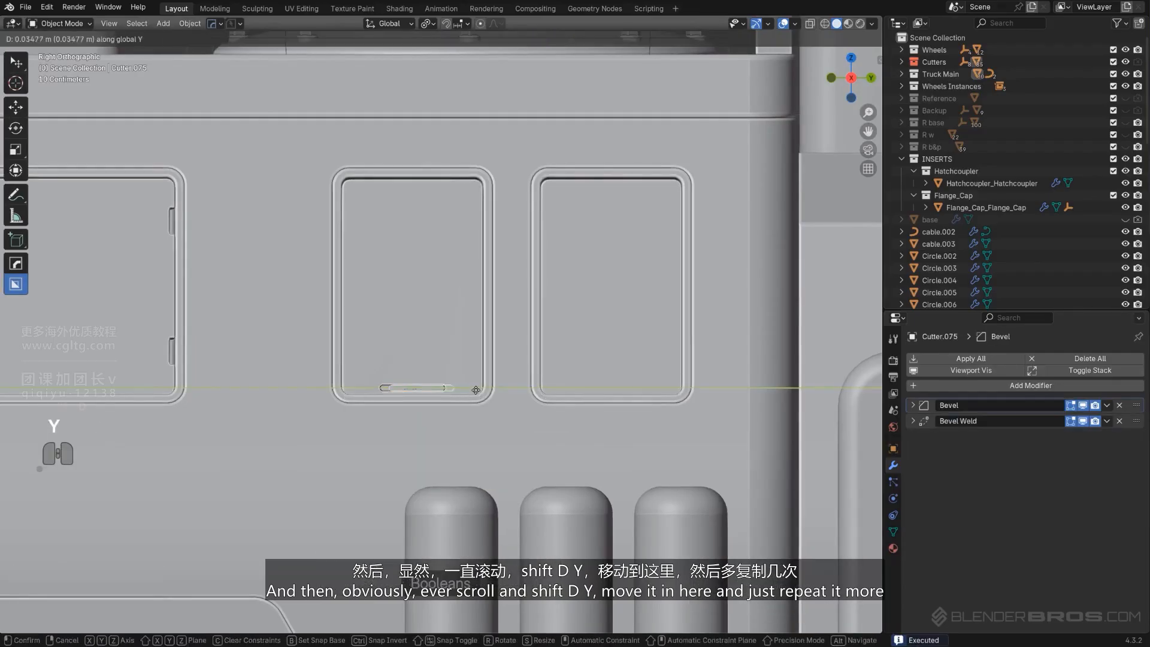
click(657, 381)
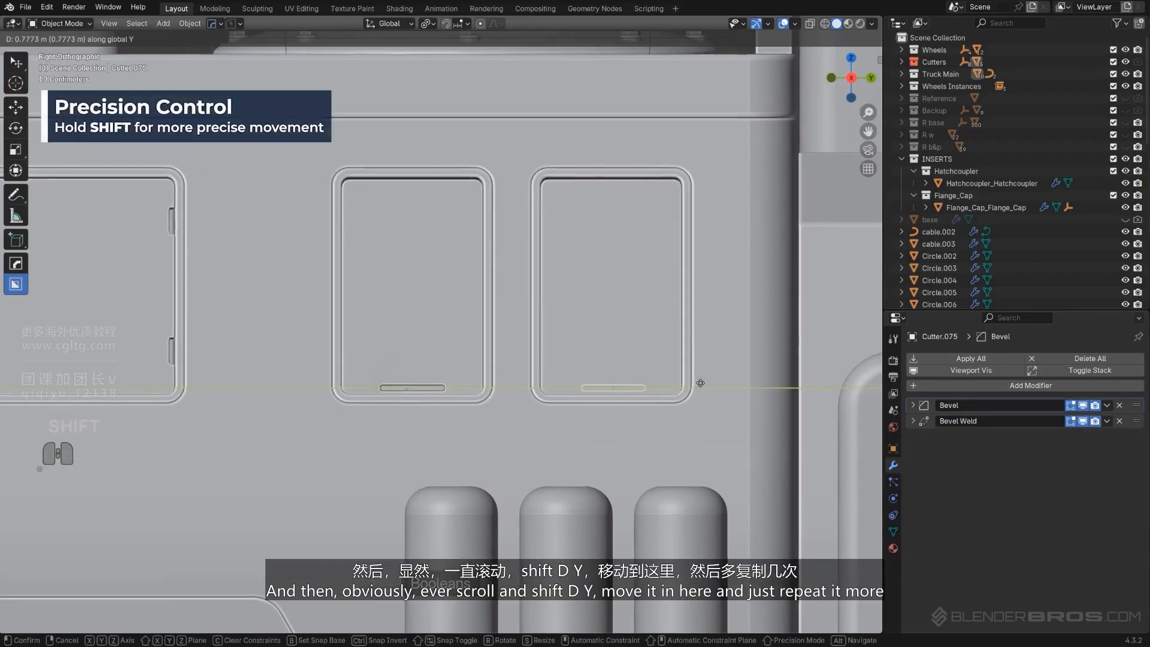
shift+click(624, 354)
key(q)
click(624, 350)
key(shift+2)
scroll(622, 348, down, 10)
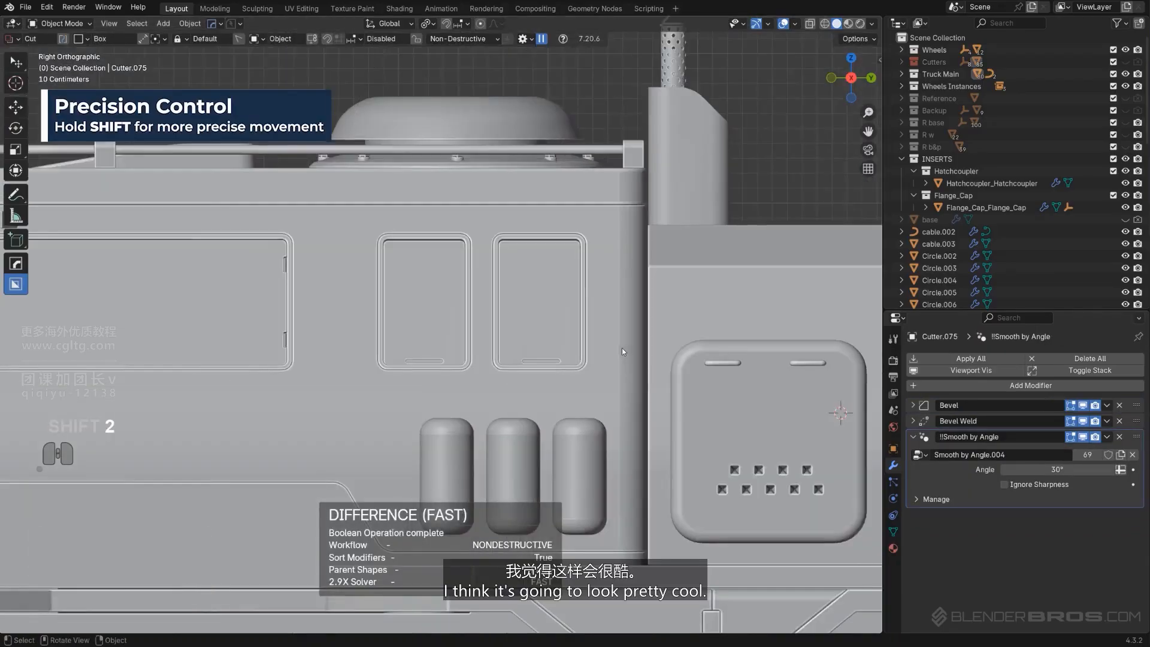
Select the front cab plate in front orthographic view and box-cut a notch into the top of the front window frame
key(KP_5)
middle_drag(527, 276, 539, 174)
scroll(532, 163, up, 4)
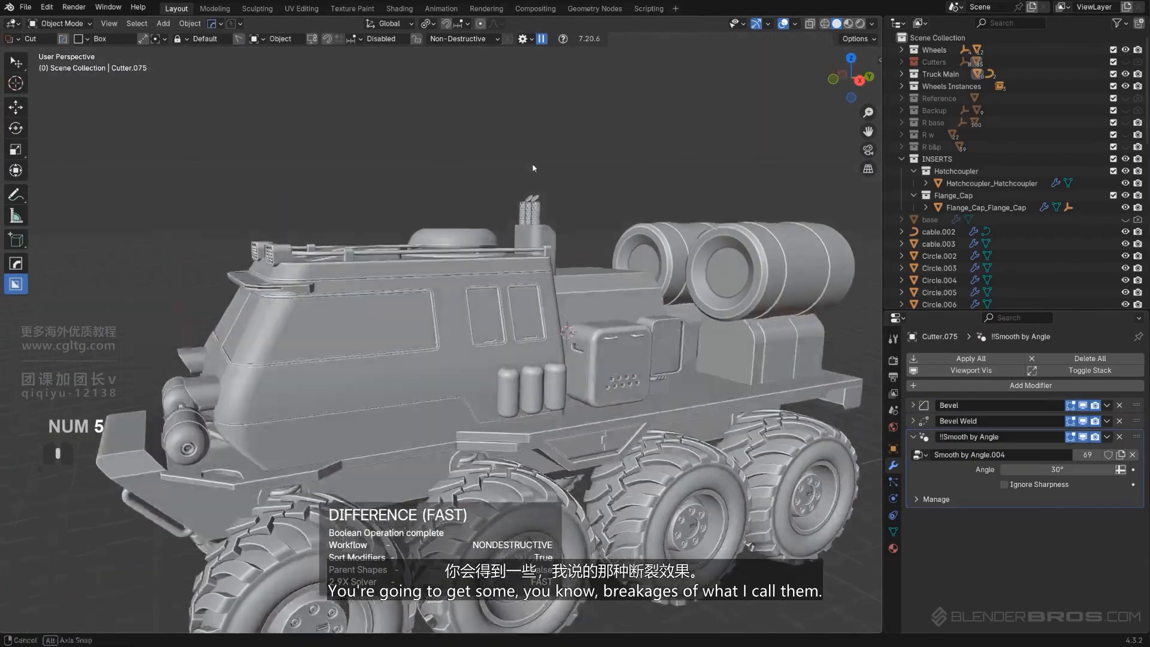
scroll(470, 221, up, 3)
scroll(470, 222, up, 2)
middle_drag(470, 224, 479, 323)
scroll(336, 321, down, 4)
scroll(337, 321, up, 1)
scroll(469, 333, up, 8)
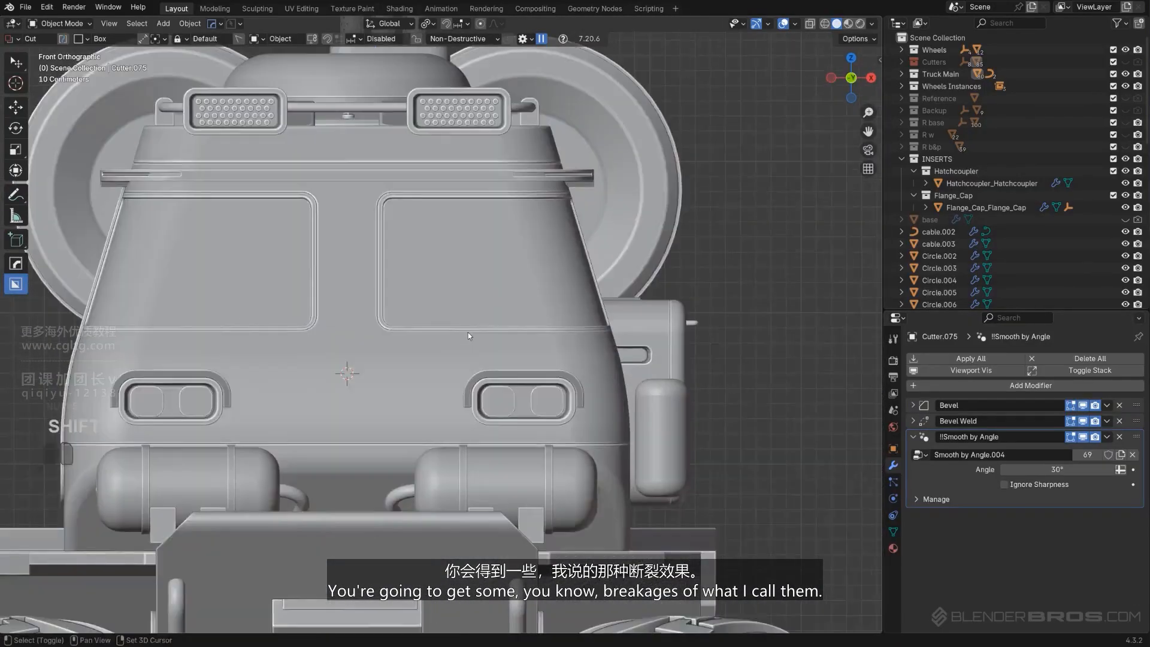
key(KP_5)
shift+middle_drag(394, 339, 379, 359)
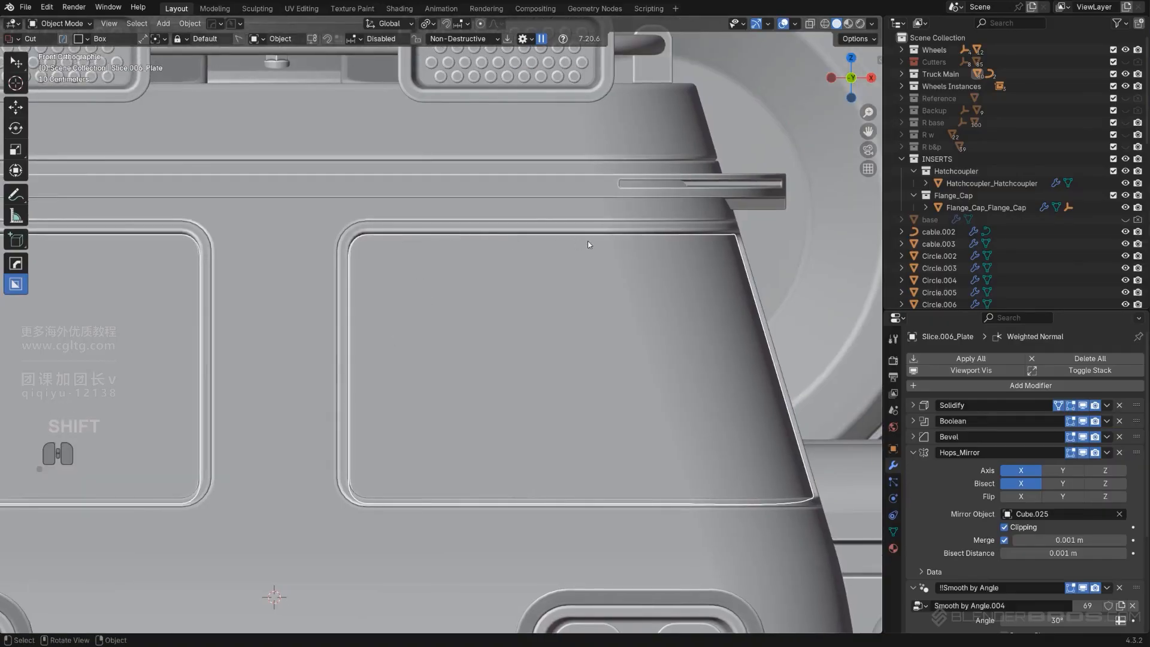
drag(587, 241, 507, 241)
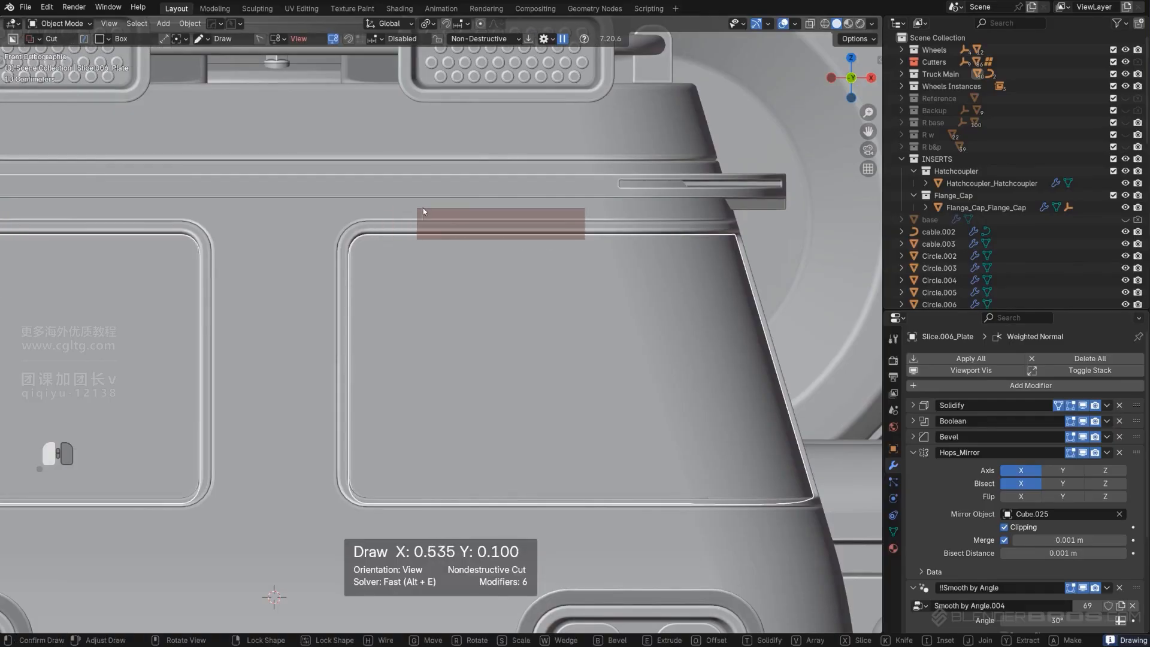
drag(422, 207, 423, 207)
Box-cut a vertical notch at the lower inner corner of each front window frame
key(space)
scroll(426, 228, down, 3)
shift+middle_drag(484, 361, 470, 336)
scroll(450, 385, down, 1)
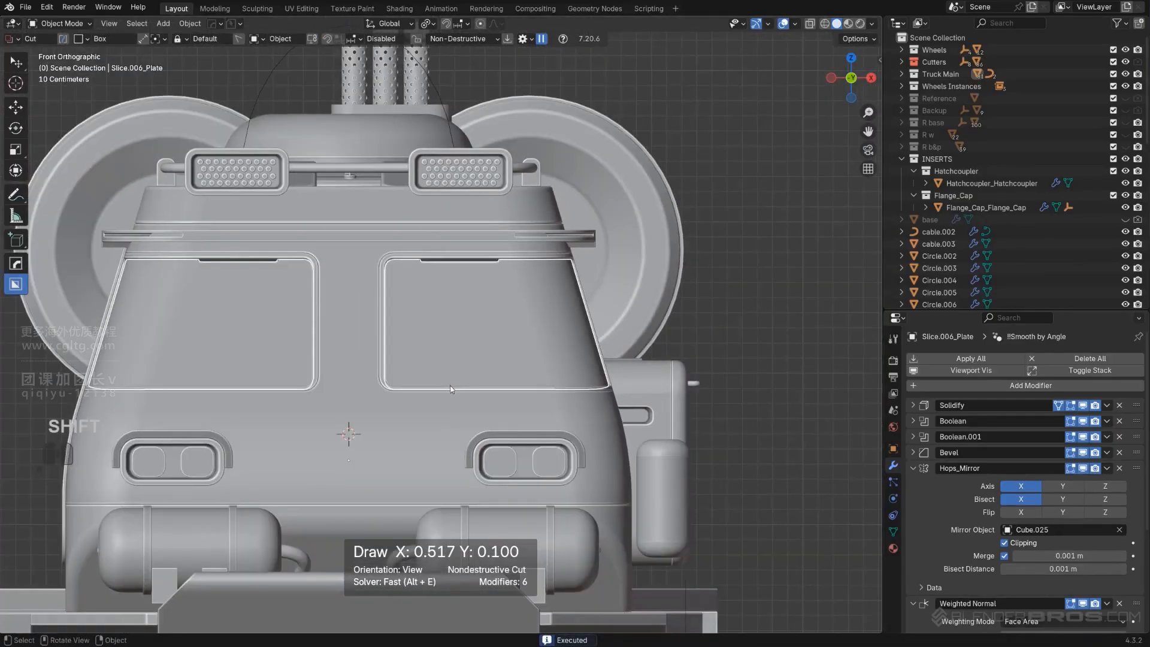
scroll(431, 392, up, 1)
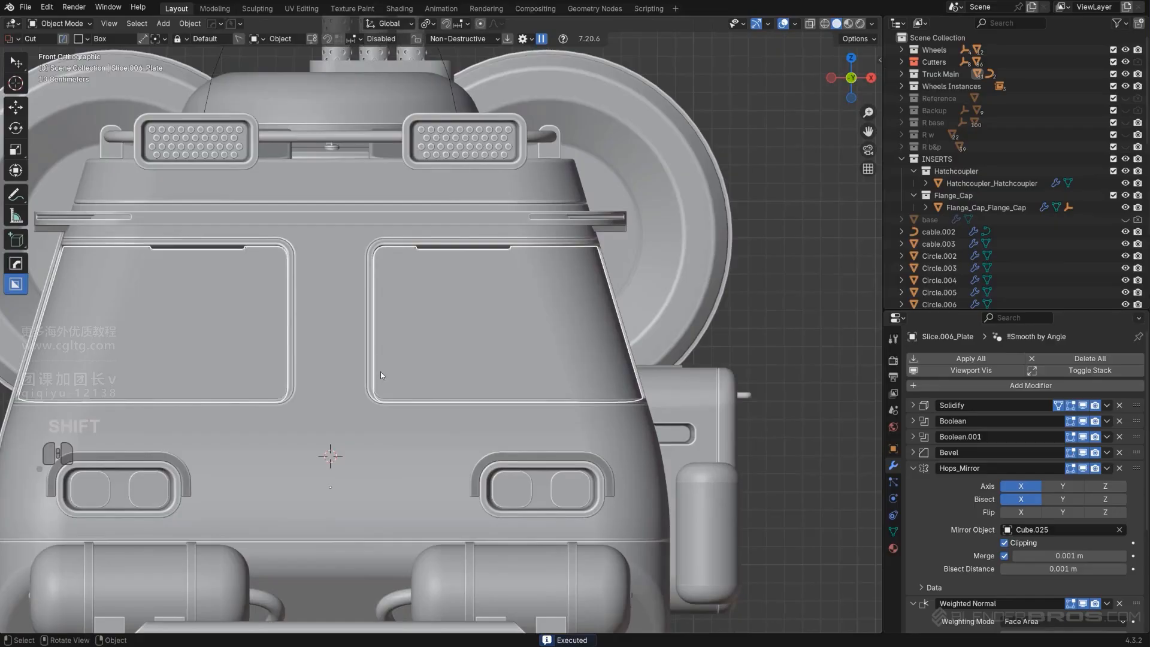
drag(378, 364, 365, 389)
key(space)
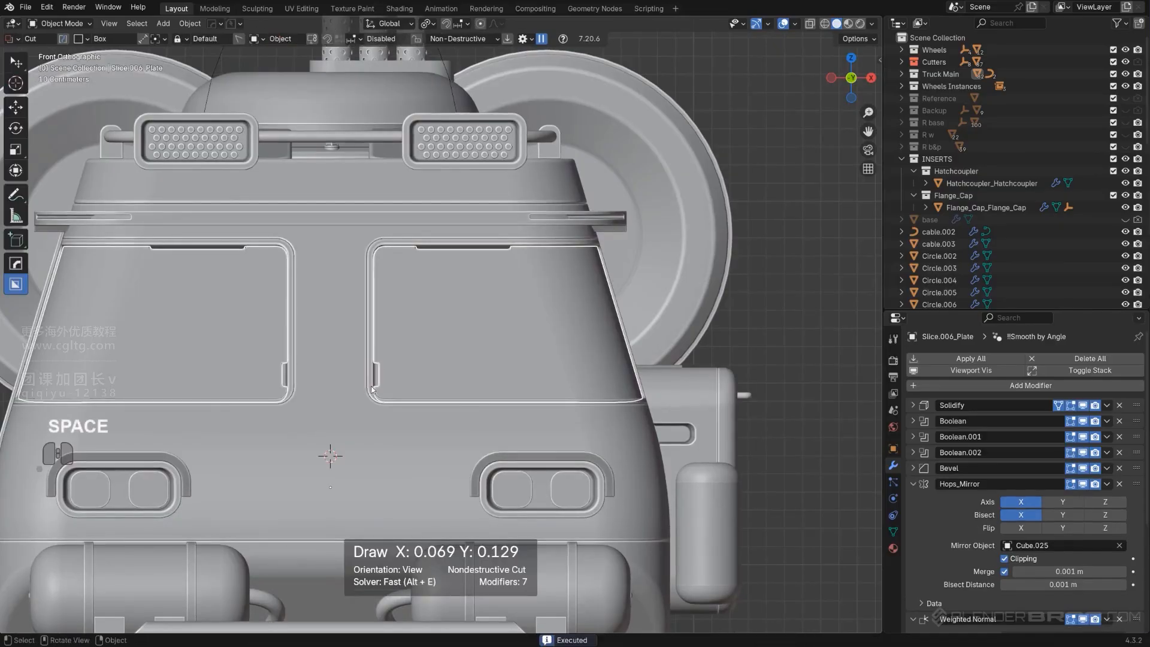
Undo the corner notch cuts on the front window frames
scroll(438, 372, down, 2)
click(709, 298)
middle_drag(709, 297, 631, 339)
key(KP_5)
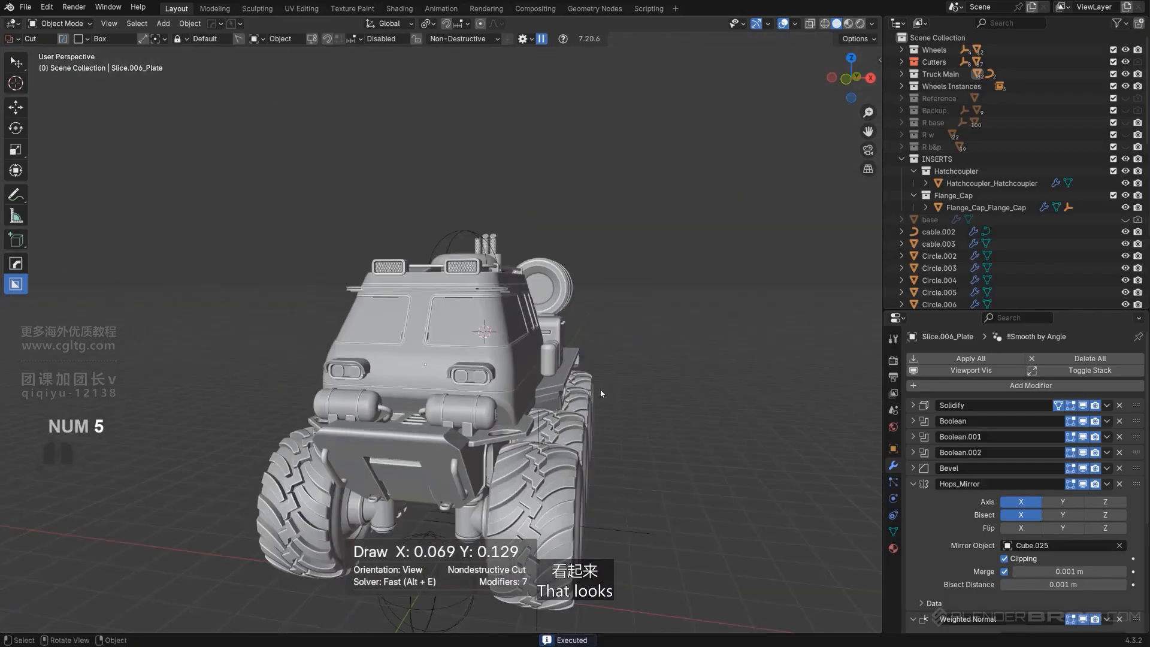
scroll(572, 379, up, 1)
key(ctrl+z)
key(ctrl+z)
middle_drag(572, 378, 444, 393)
key(KP_5)
scroll(509, 359, up, 3)
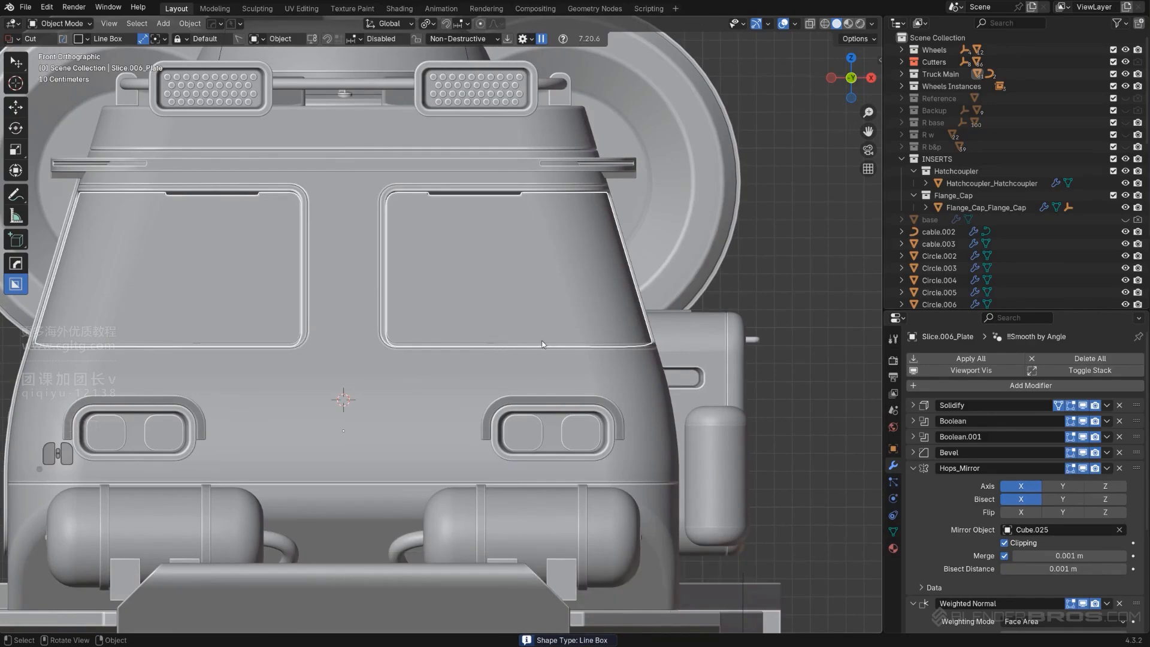
drag(544, 341, 552, 345)
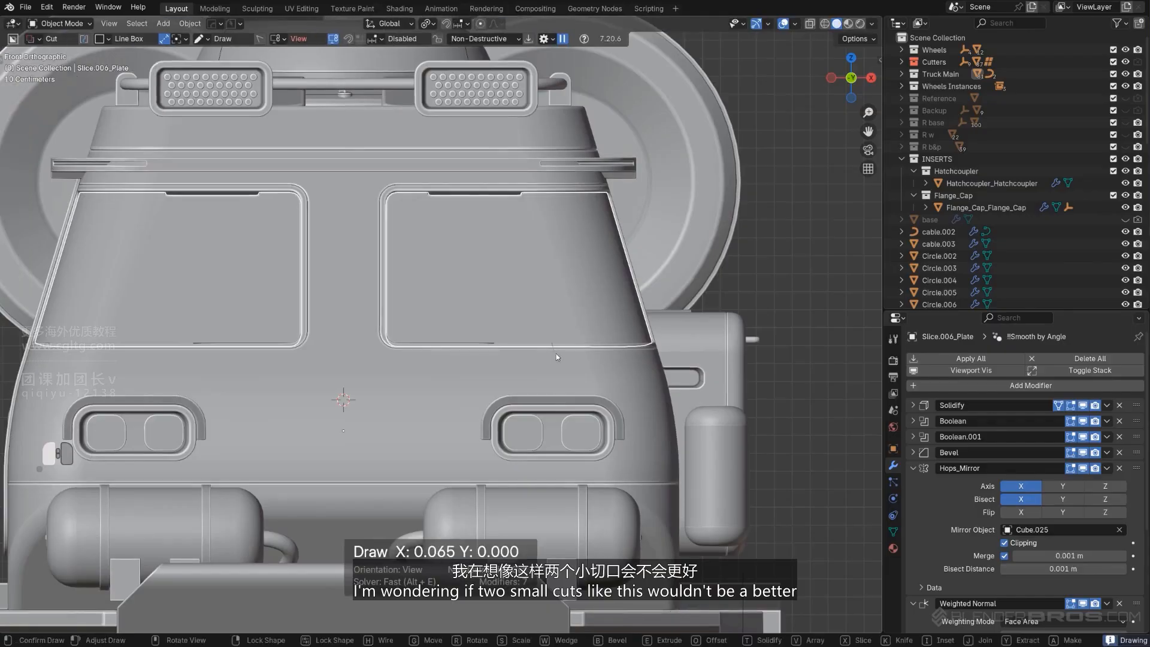
right_click(544, 340)
drag(432, 345, 436, 350)
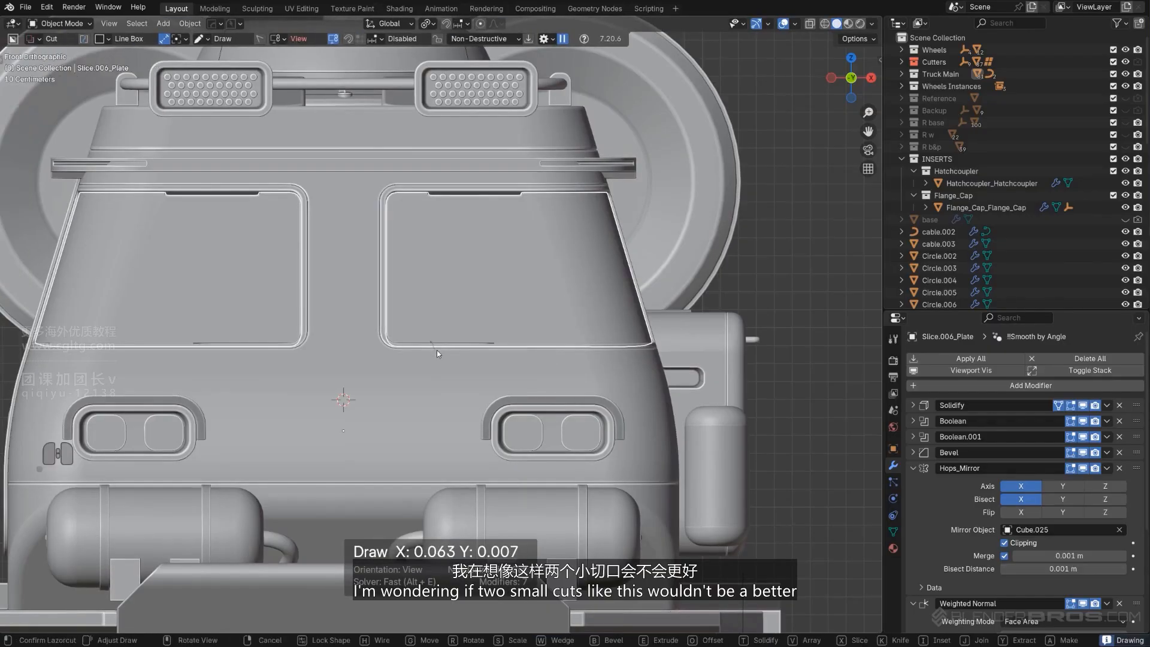
right_click(436, 350)
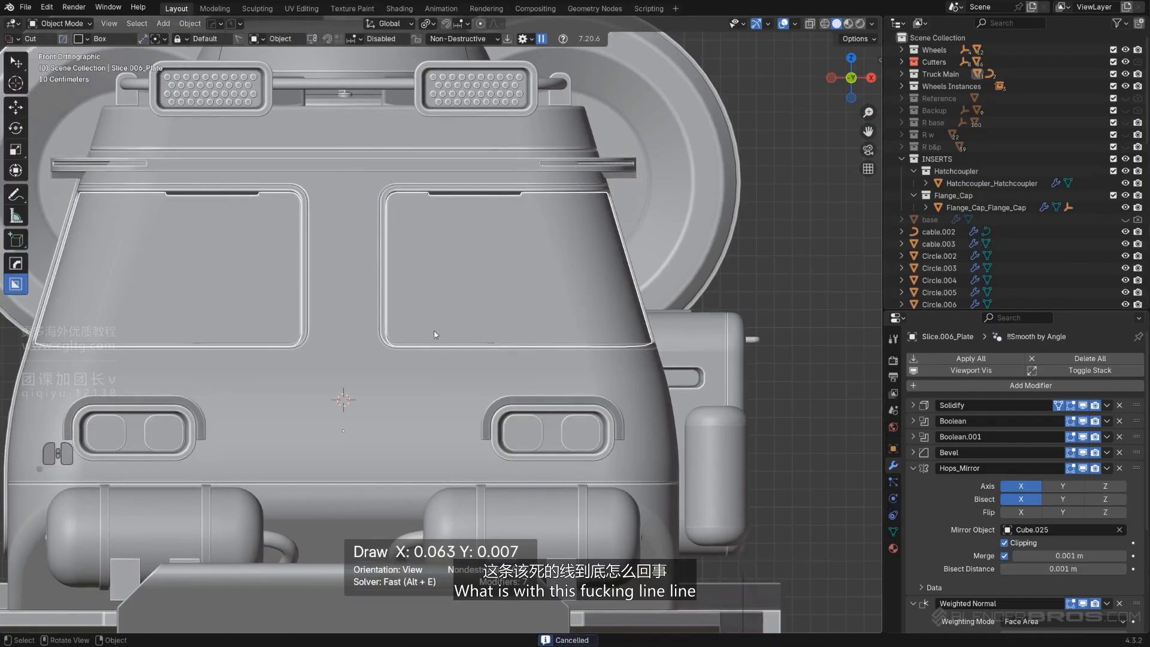
Box-cut two small notches along the bottom edge of the front window frames
drag(418, 337, 426, 348)
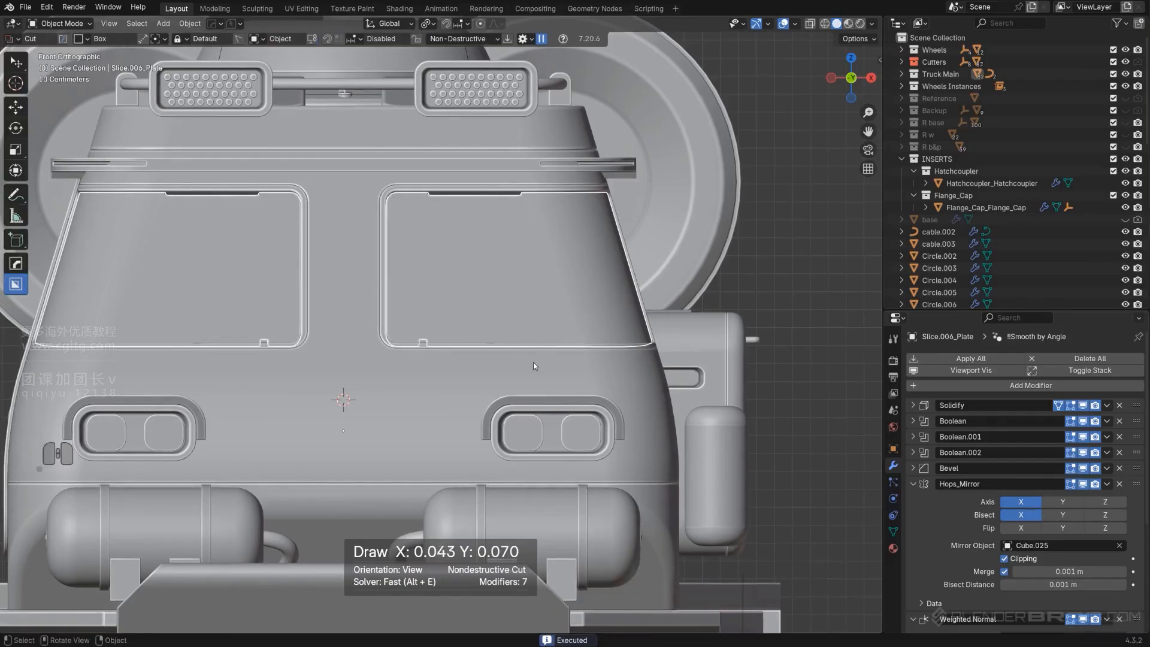
drag(560, 339, 565, 354)
scroll(770, 243, down, 4)
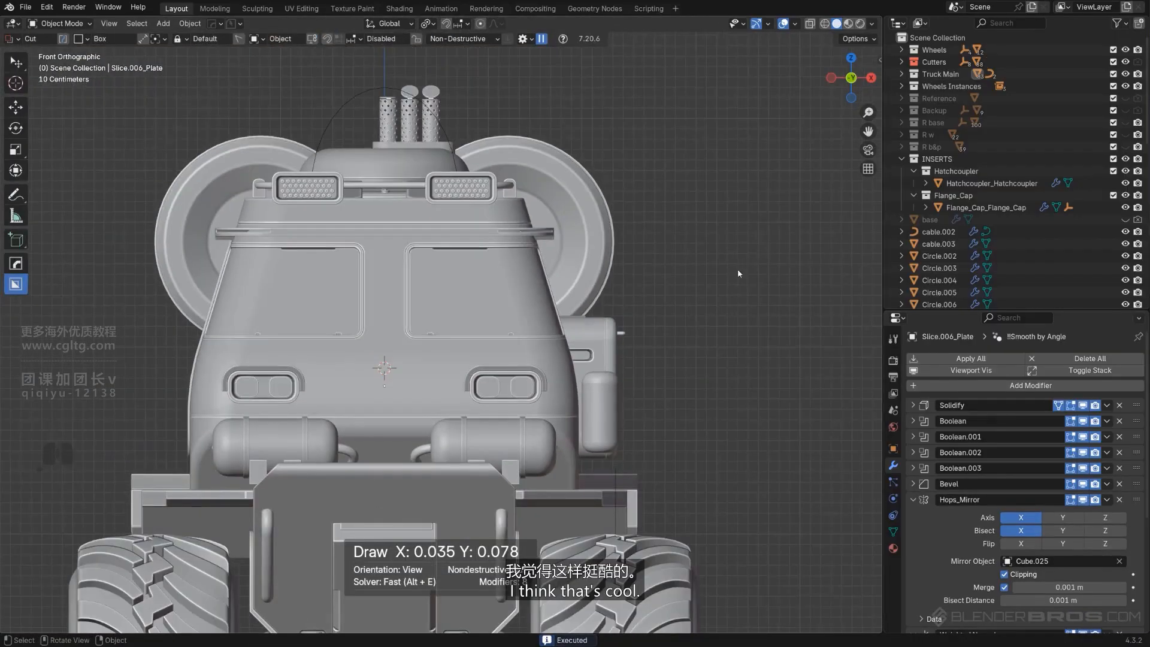
Orbit around the cab to inspect the new front window notches
middle_drag(738, 273, 481, 193)
key(KP_5)
scroll(579, 341, up, 4)
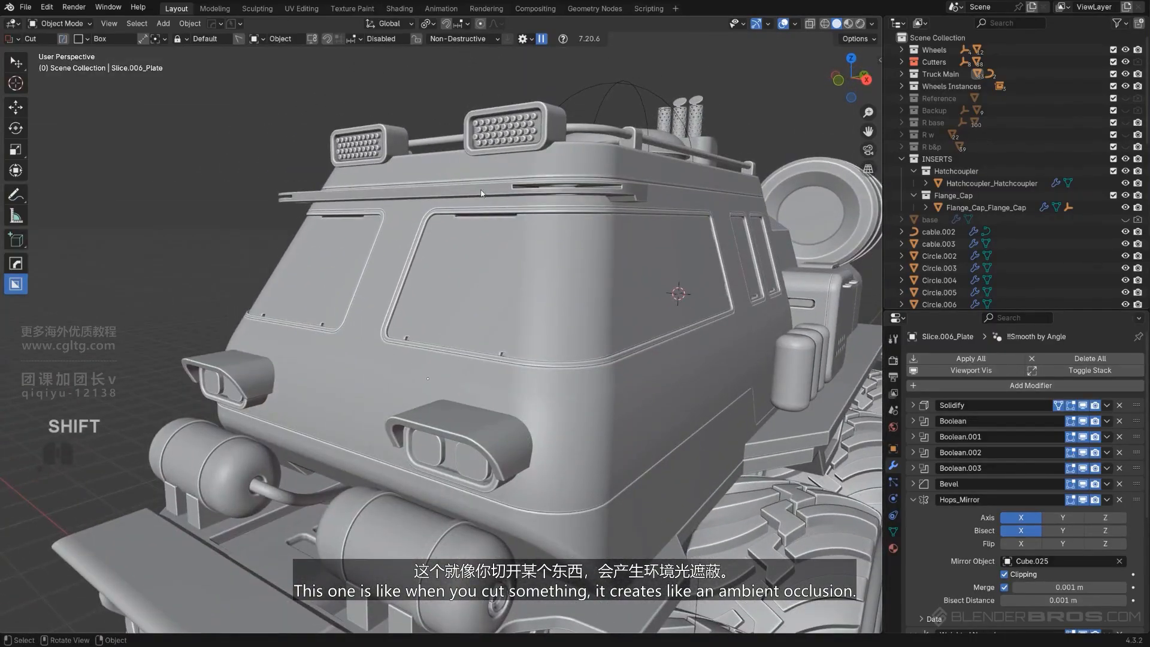
scroll(534, 211, up, 2)
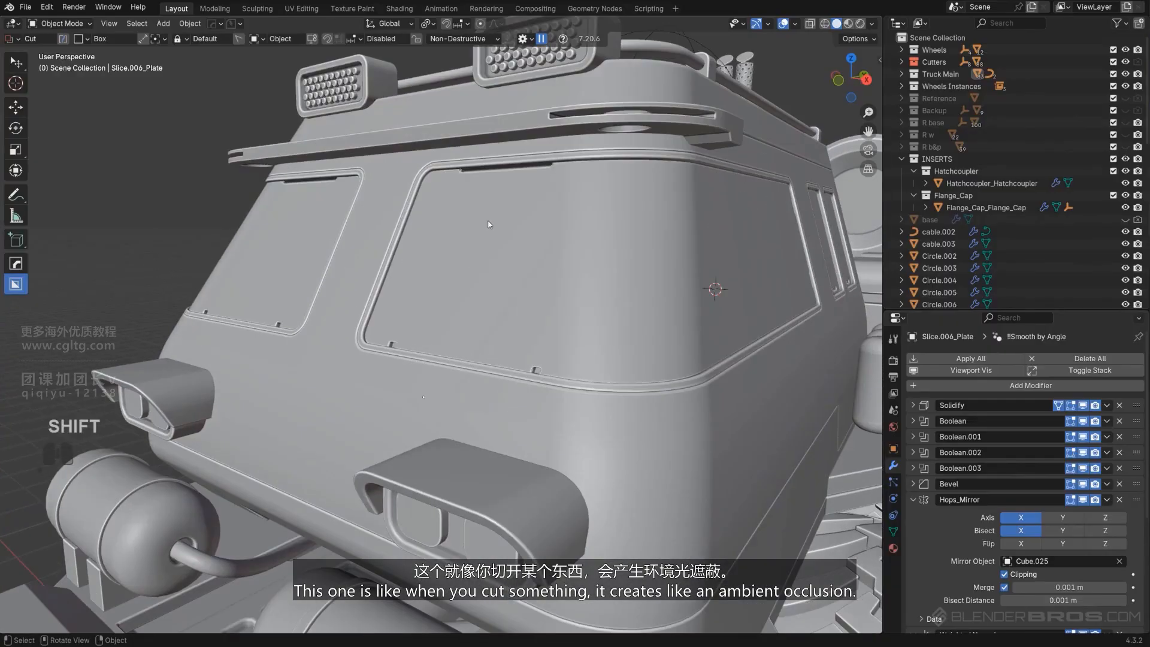
scroll(471, 157, down, 7)
middle_drag(585, 300, 527, 309)
shift+middle_drag(528, 308, 506, 274)
scroll(353, 349, up, 5)
scroll(354, 349, down, 5)
scroll(364, 298, up, 4)
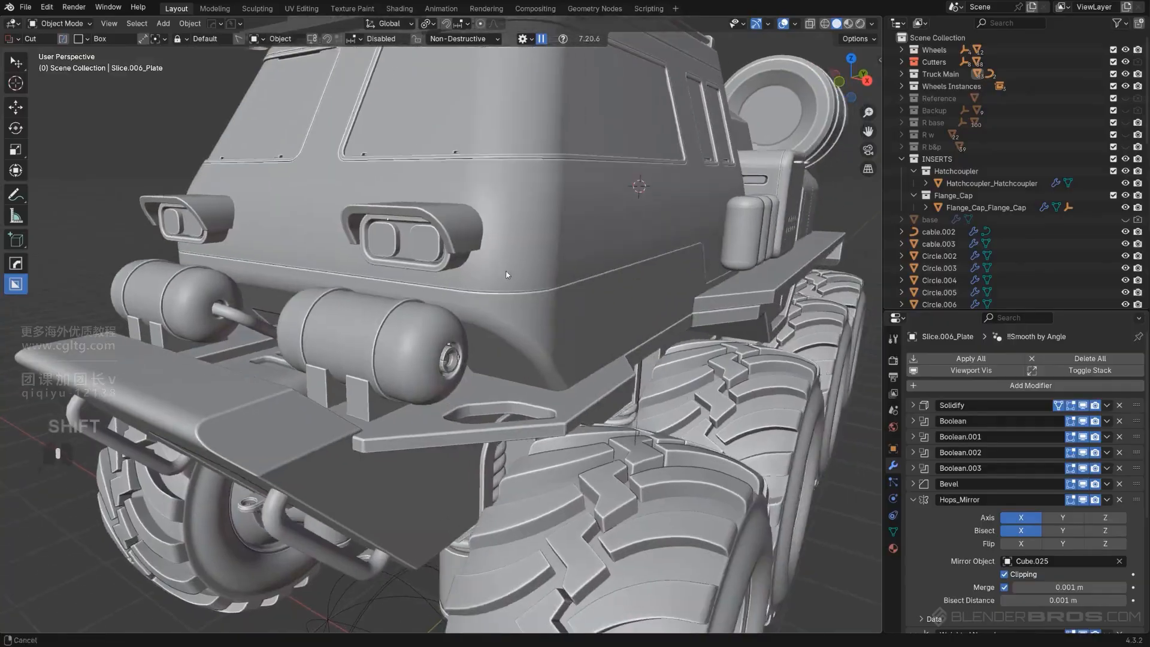
scroll(506, 274, down, 5)
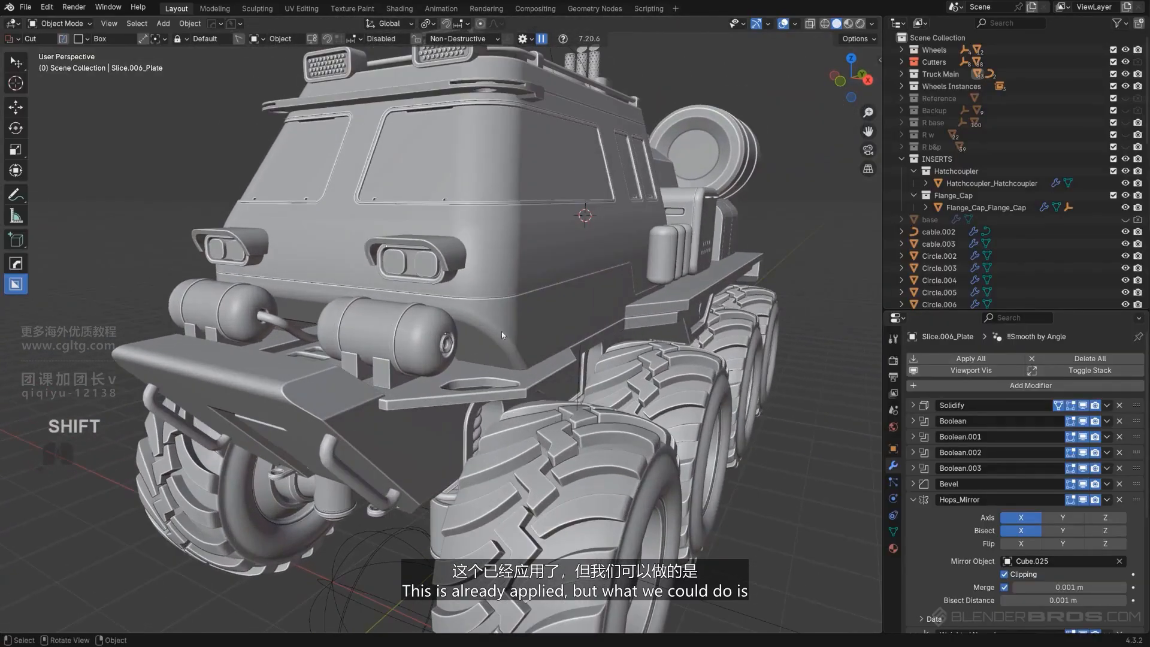
Inspect the lower body plate's mesh in edit mode and local view
click(484, 339)
key(Tab)
key(slash)
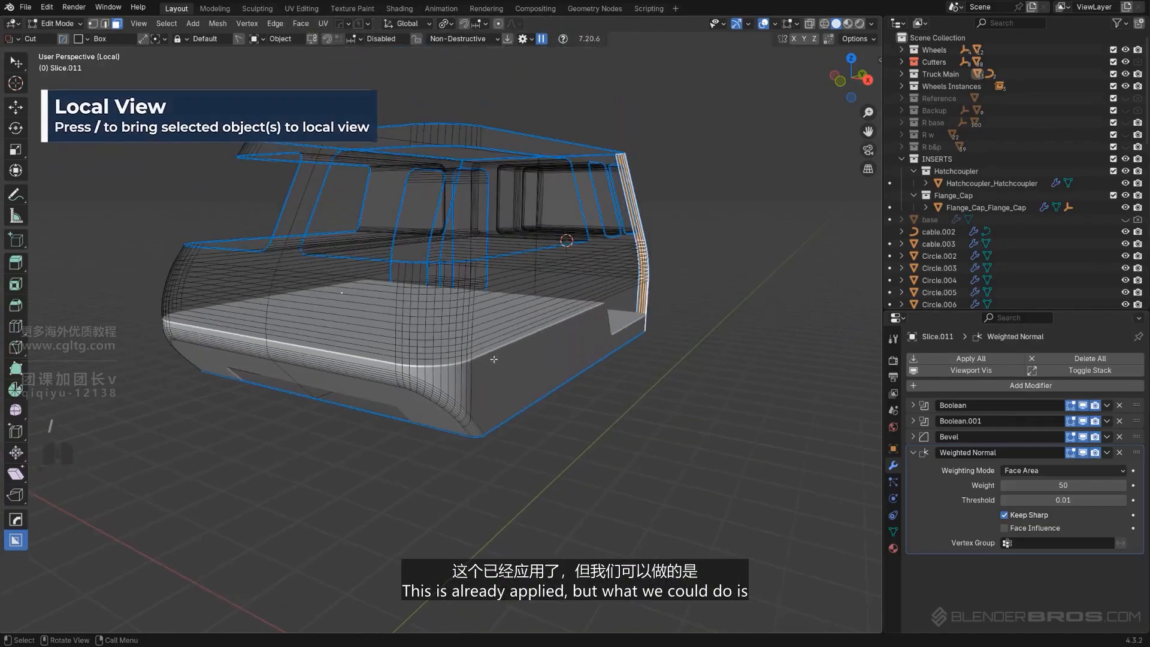
middle_drag(493, 359, 478, 390)
key(KP_Divide)
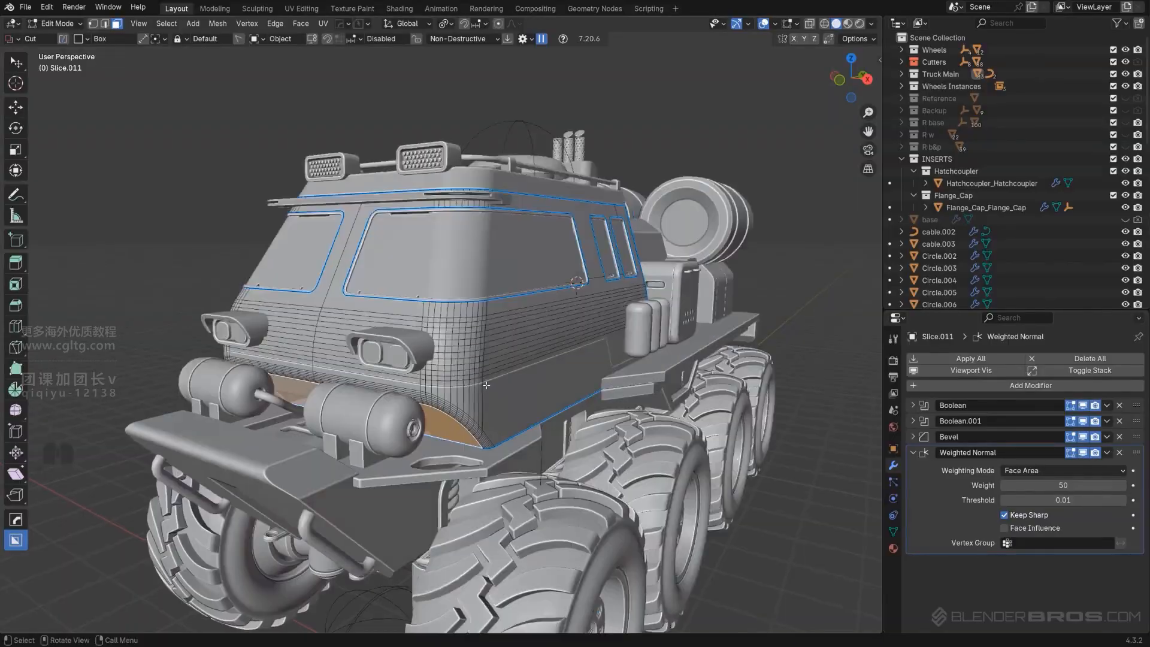
key(Tab)
click(541, 194)
scroll(523, 271, down, 3)
mouse_move(523, 272)
middle_down()
mouse_move(497, 276)
mouse_move(530, 278)
middle_up()
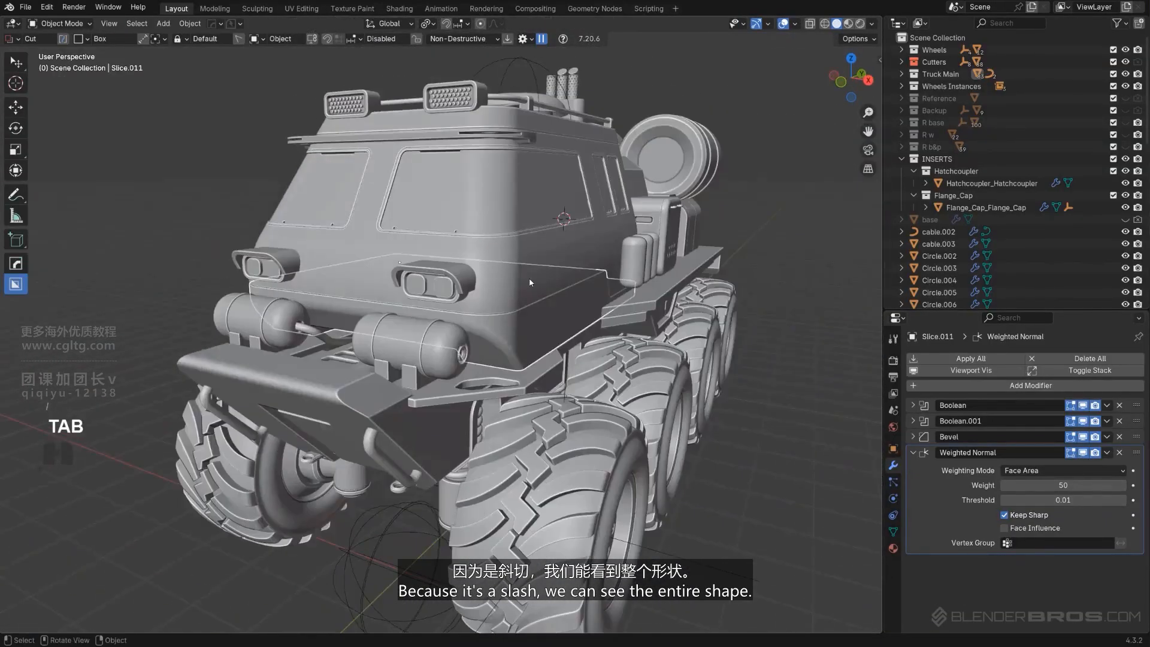
Select the lower body plate's underside faces and extract them into a separate piece with Curve/Extract
key(slash)
key(Tab)
middle_drag(509, 398, 533, 358)
shift+middle_drag(533, 357, 488, 318)
middle_drag(590, 353, 596, 326)
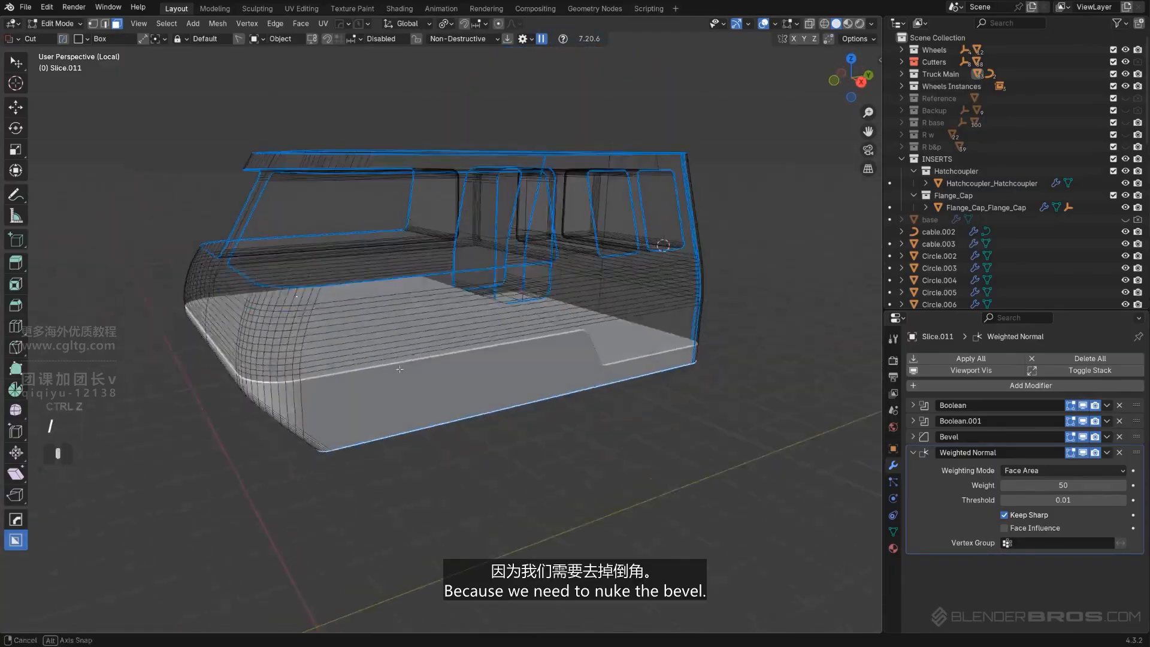
middle_drag(400, 369, 273, 350)
click(297, 339)
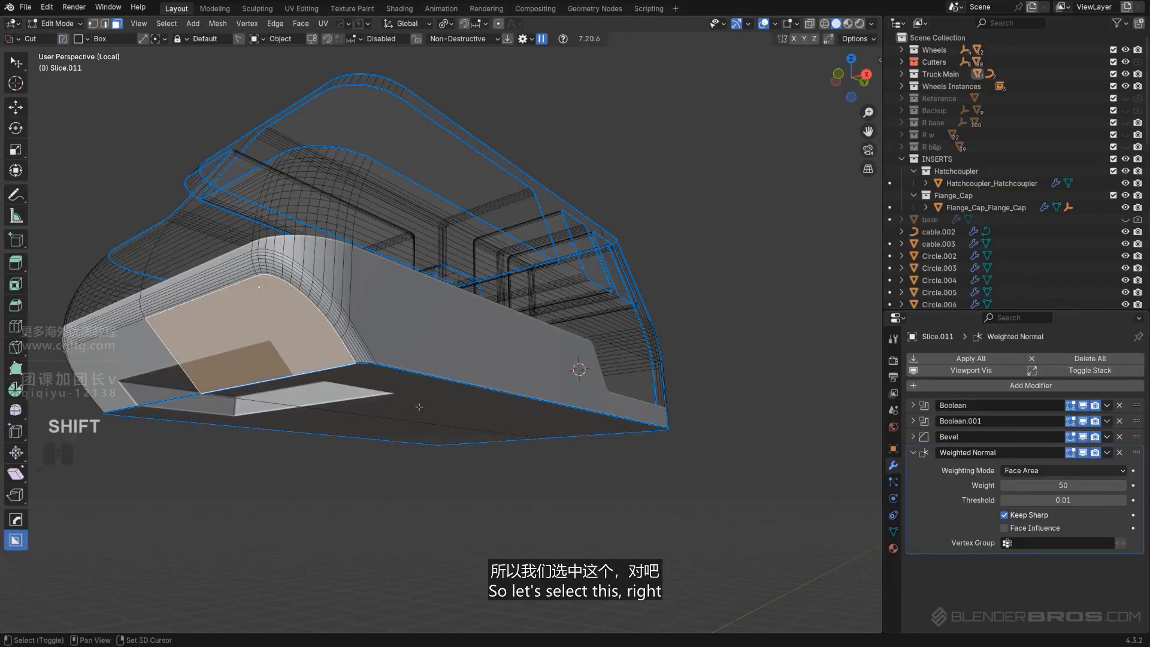
shift+click(419, 404)
shift+click(312, 424)
shift+click(171, 368)
key(q)
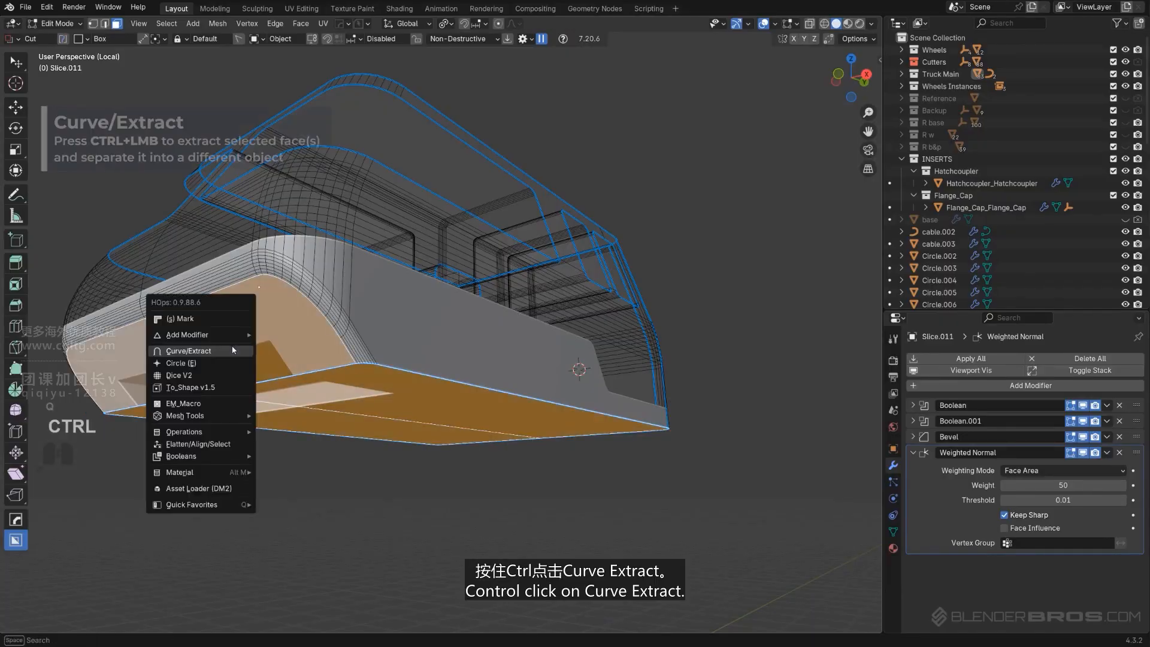
ctrl+click(230, 348)
In top view, select the extracted piece's lower edge up to the rounded corner and align it straight along X
key(KP_Divide)
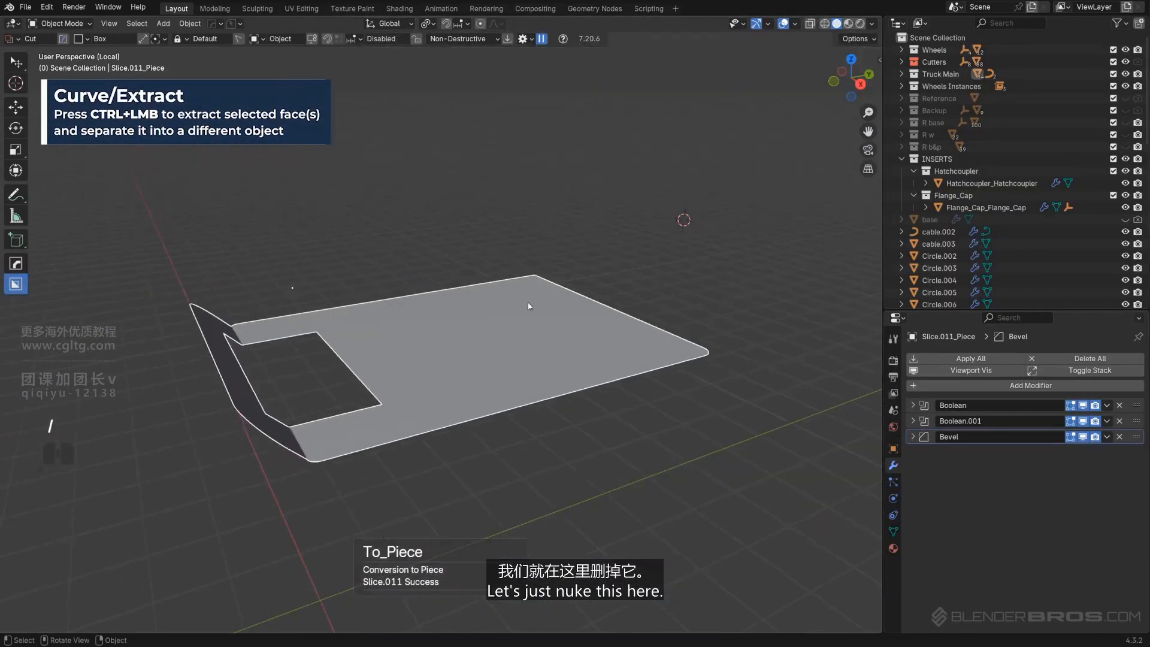
middle_drag(528, 306, 354, 454)
scroll(379, 336, up, 3)
alt+middle_drag(380, 336, 495, 374)
key(KP_5)
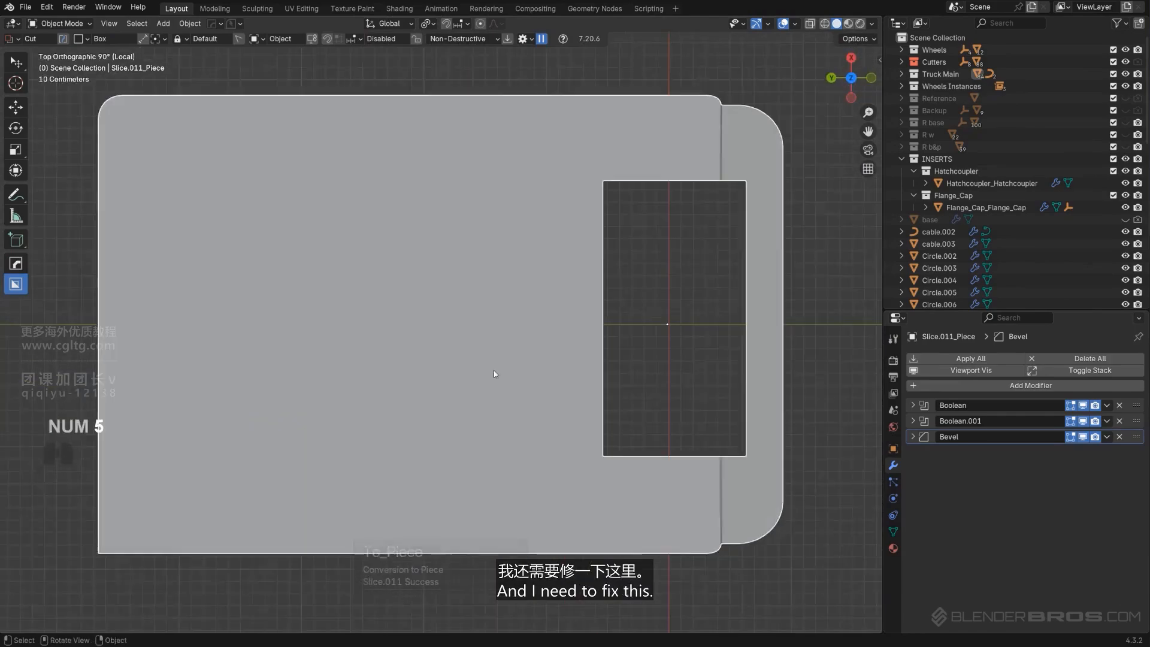
shift+middle_drag(587, 376, 455, 321)
scroll(479, 329, up, 1)
shift+middle_drag(636, 381, 595, 304)
scroll(599, 335, down, 1)
key(Tab)
click(530, 422)
scroll(539, 414, down, 2)
shift+middle_drag(547, 406, 612, 371)
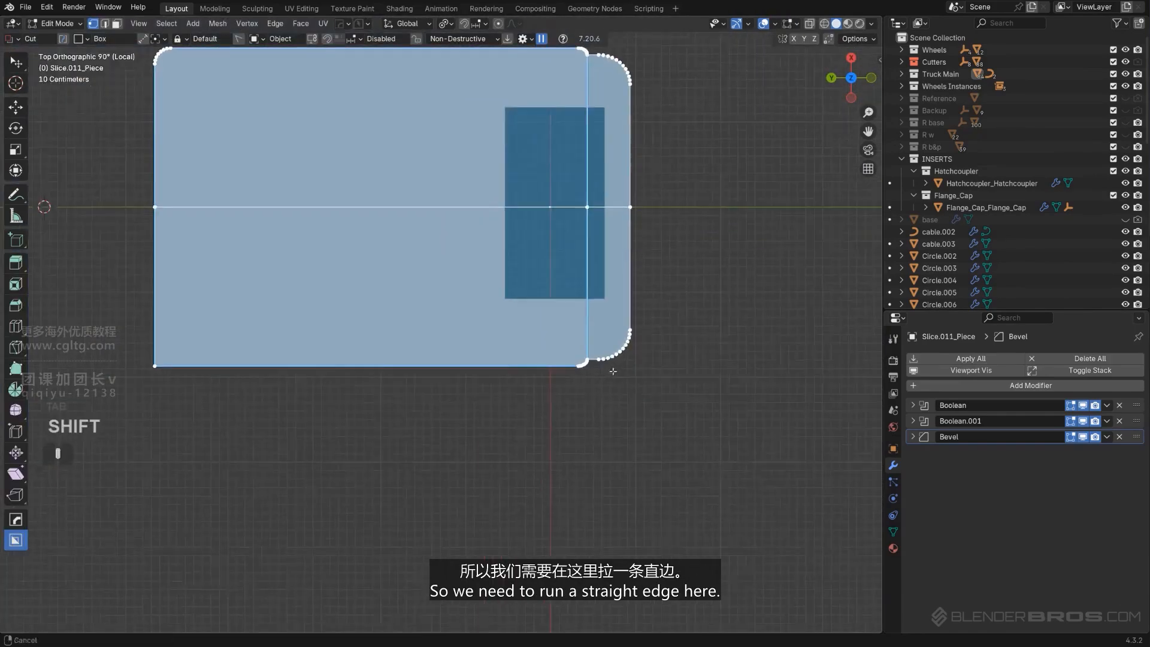
scroll(613, 371, up, 4)
scroll(733, 392, down, 3)
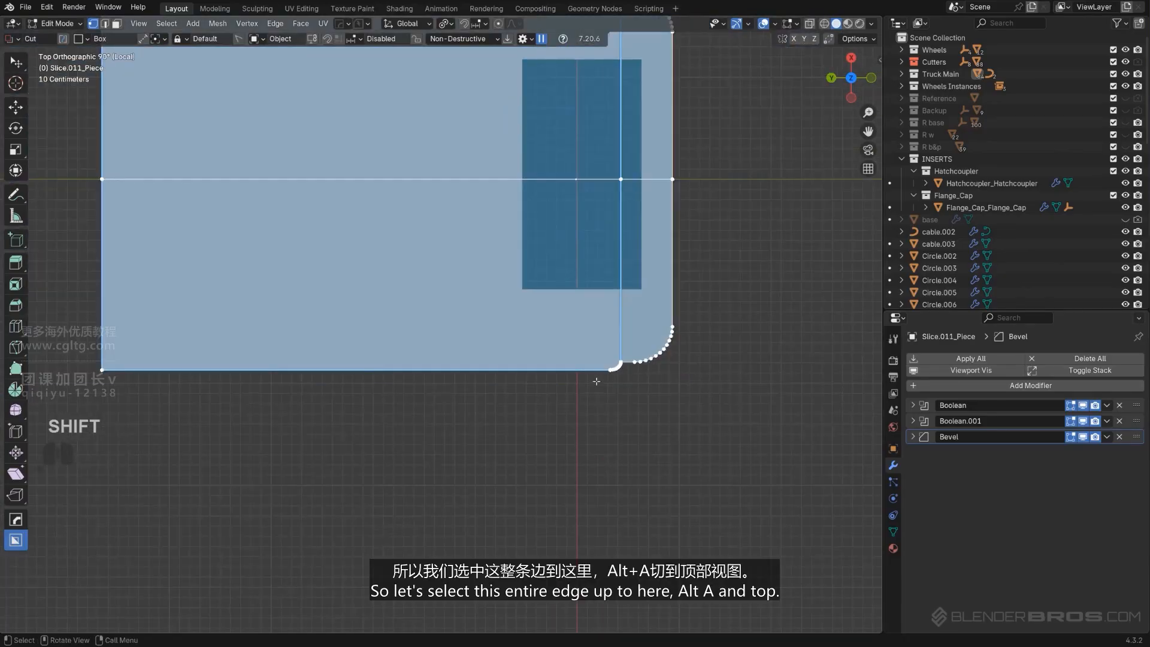
click(100, 374)
ctrl+click(618, 357)
scroll(618, 356, up, 2)
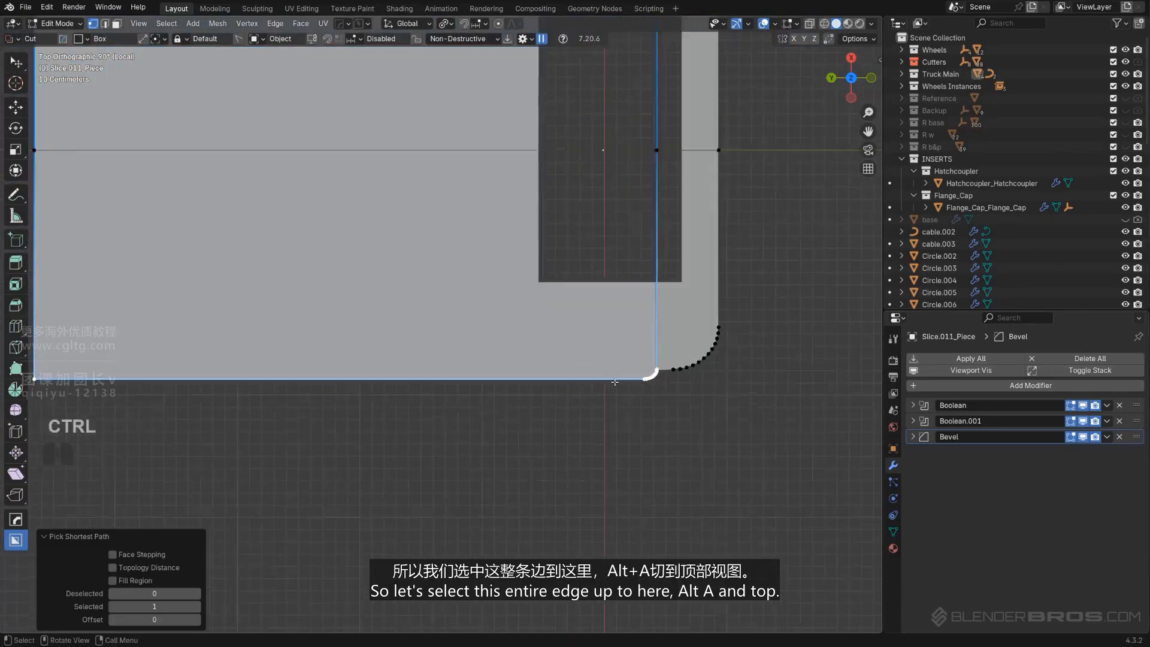
key(alt+a)
click(632, 340)
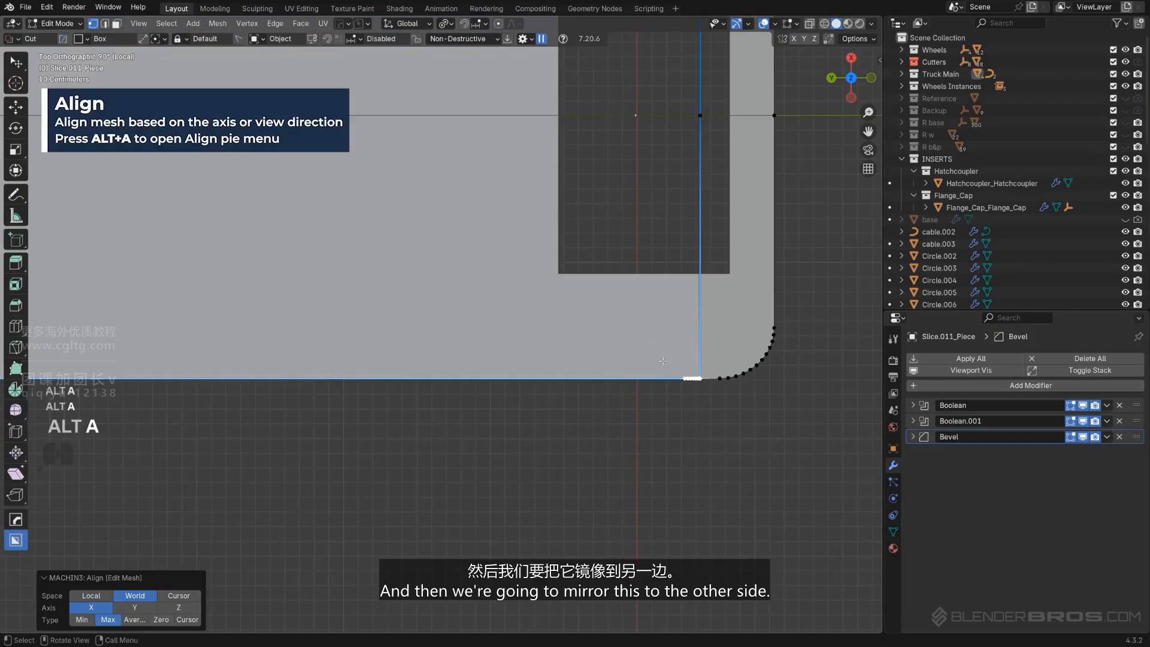
Leave edit mode and mirror the extracted piece to the other side along X
scroll(662, 361, down, 3)
key(Tab)
key(alt+x)
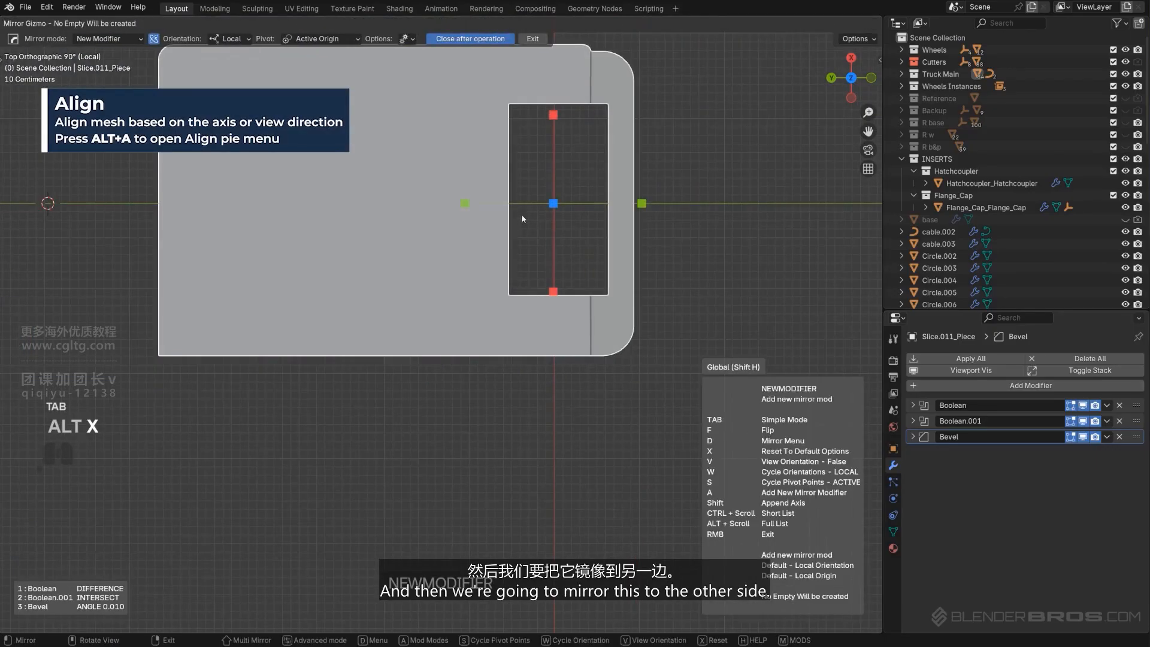
click(553, 292)
Smart Apply the piece's Boolean and mirror modifiers, keeping the Bevel
key(q)
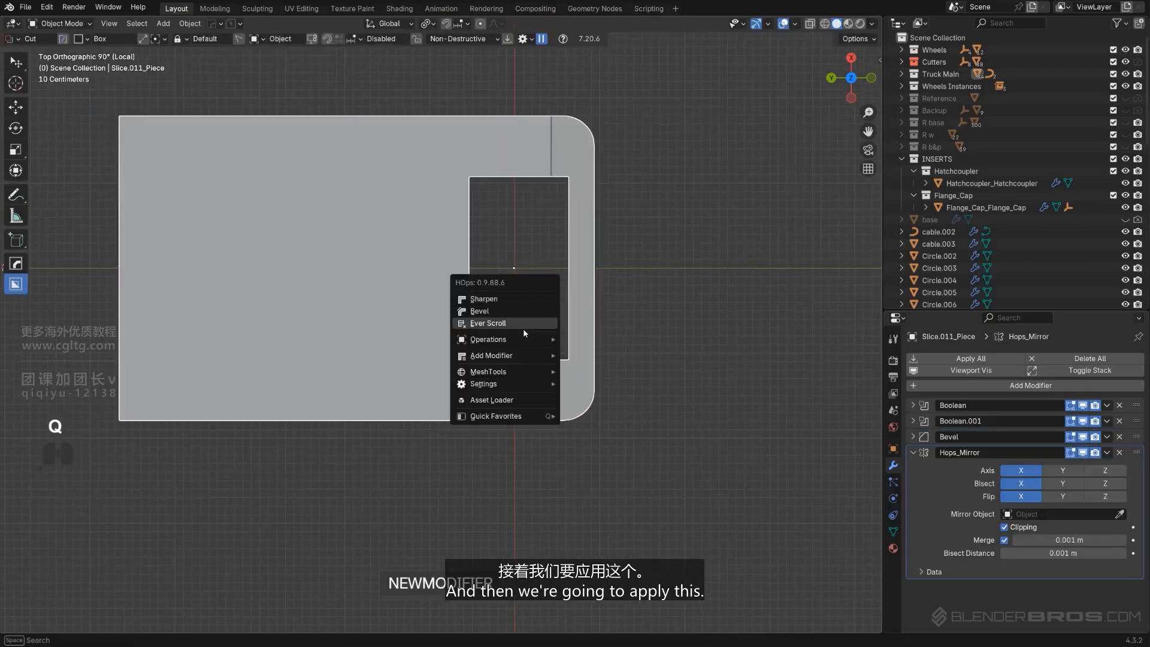
mouse_move(523, 340)
click(599, 450)
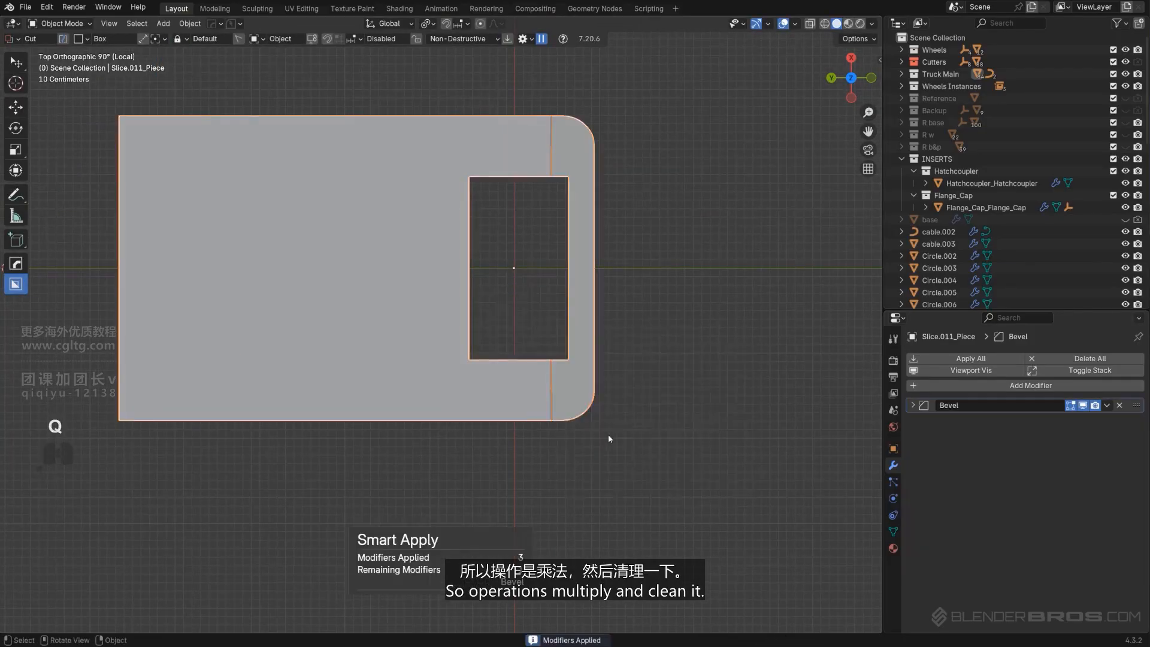
Run Clean Mesh on the piece to remove unnecessary geometry
scroll(609, 434, up, 2)
key(Tab)
In edit mode, merge the notch's inner corner vertices onto the edge vertices to close the cutout
key(Tab)
key(q)
mouse_move(584, 297)
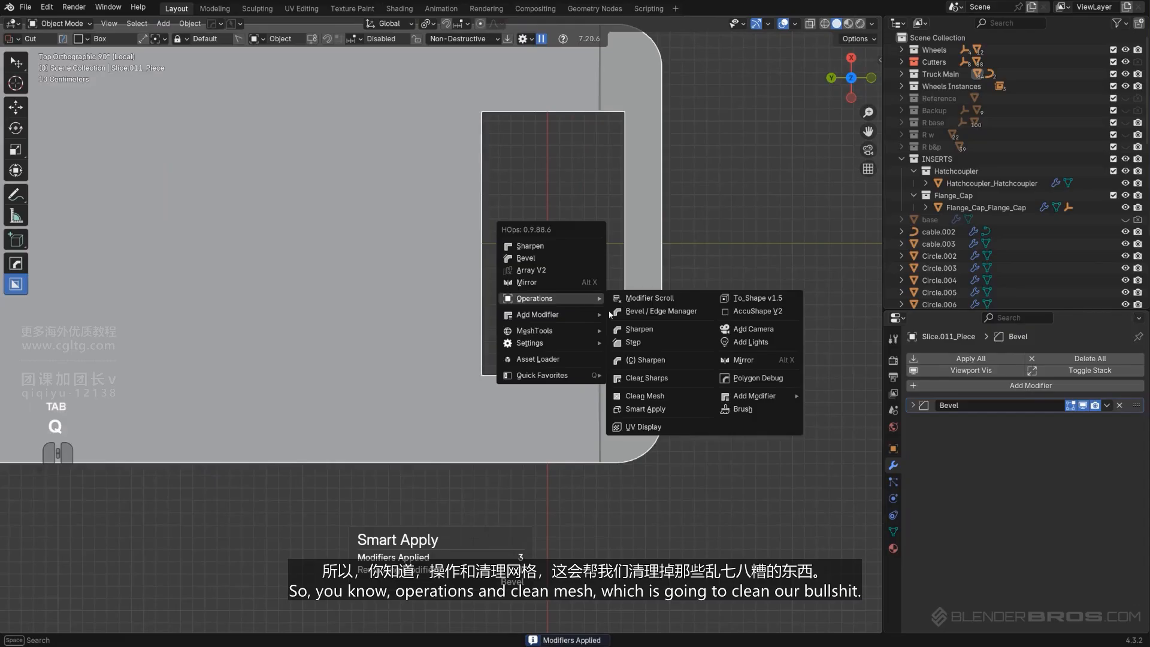
click(646, 394)
key(Tab)
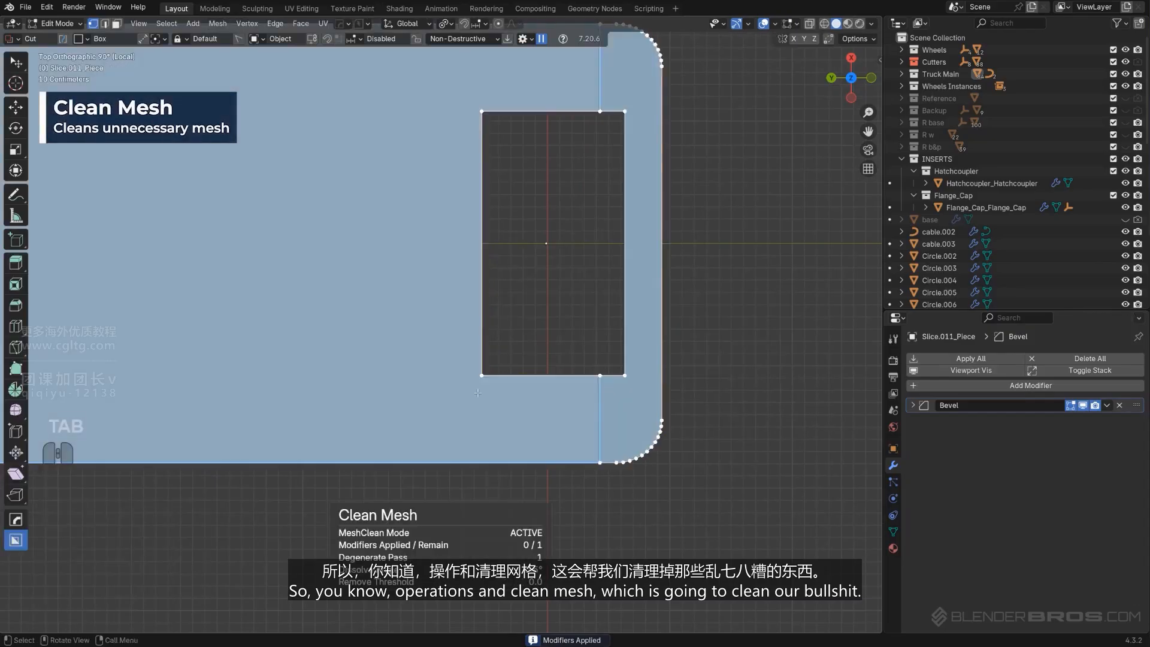
middle_drag(479, 257, 338, 280)
key(KP_5)
click(344, 264)
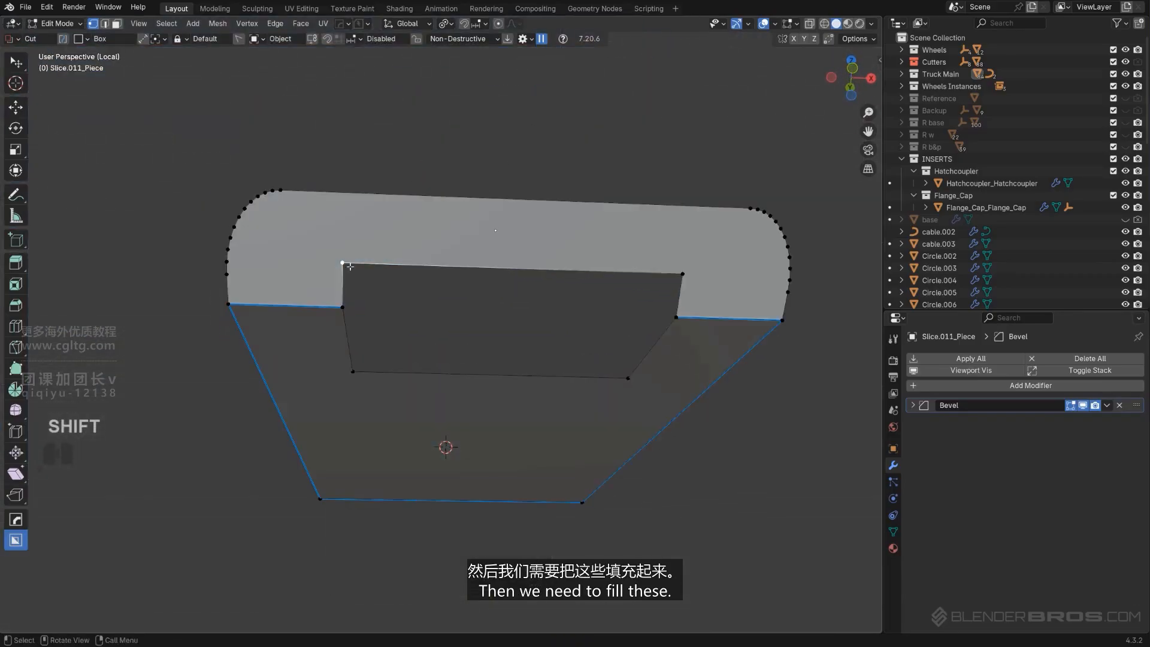
shift+click(354, 309)
key(1)
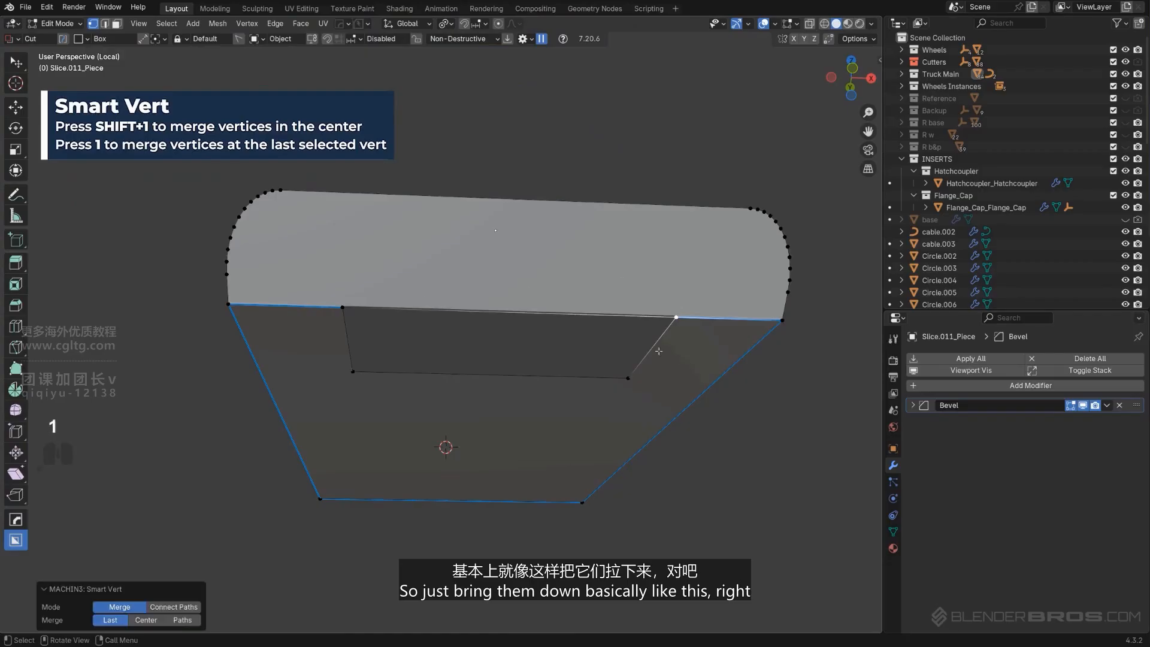
shift+click(669, 312)
key(1)
shift+click(347, 322)
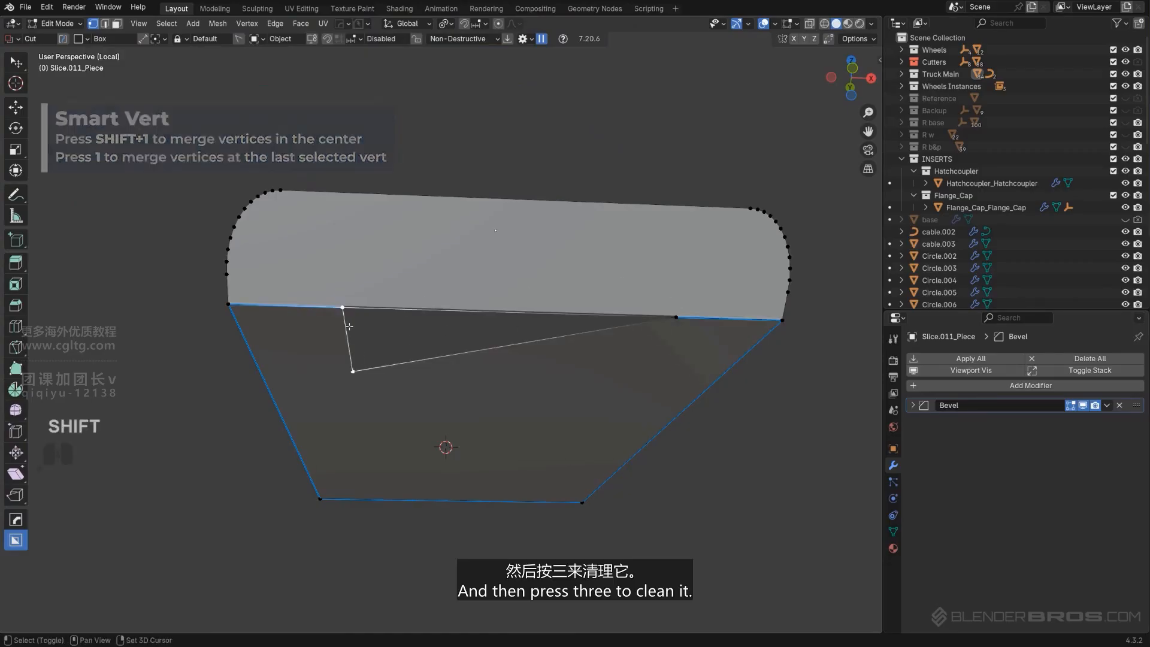
key(1)
key(3)
Bevel the piece's bend edge with 9 segments and about 0.149 m offset
middle_drag(560, 328, 505, 344)
key(Tab)
middle_drag(625, 270, 591, 387)
key(ctrl+b)
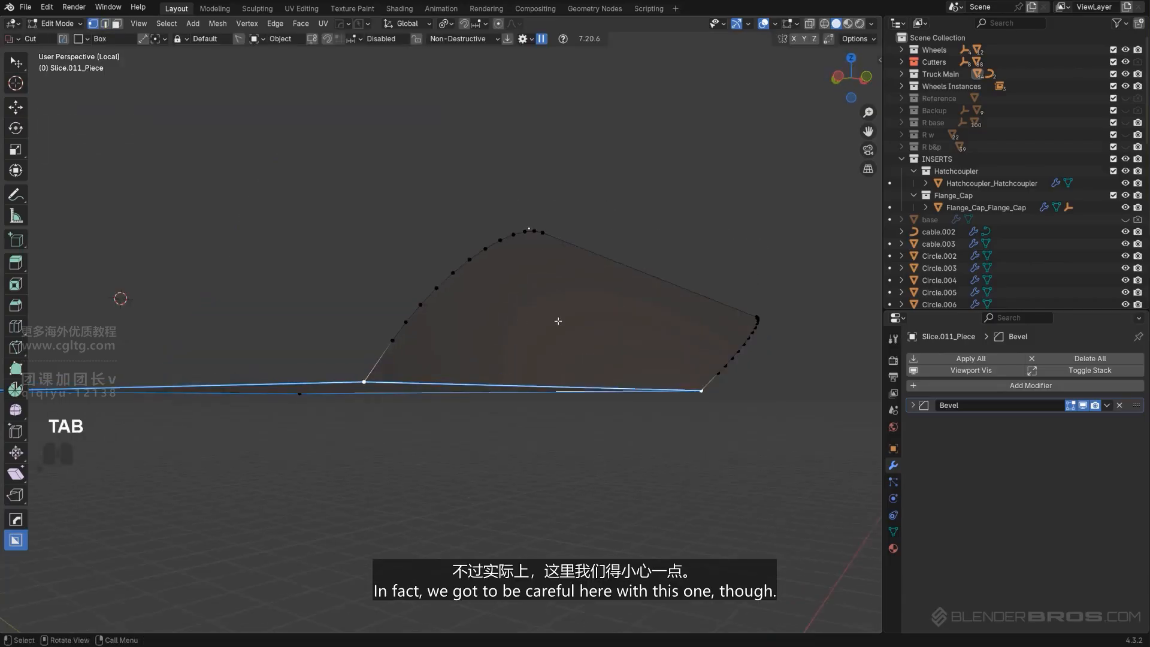
scroll(557, 321, up, 5)
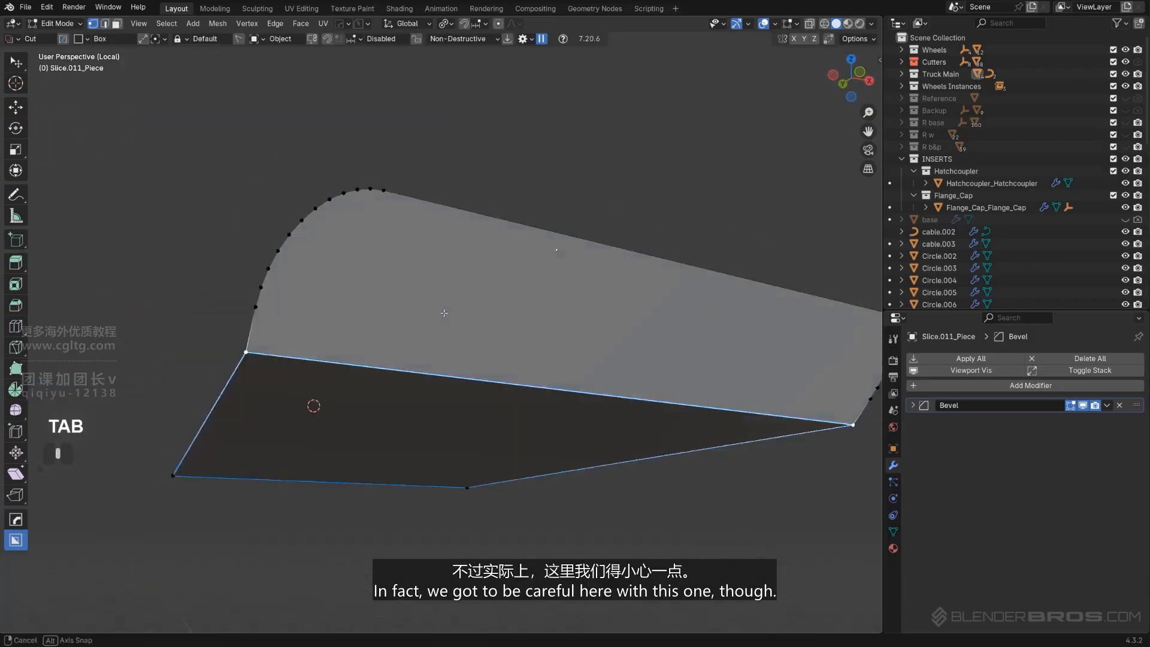
middle_drag(251, 350, 529, 333)
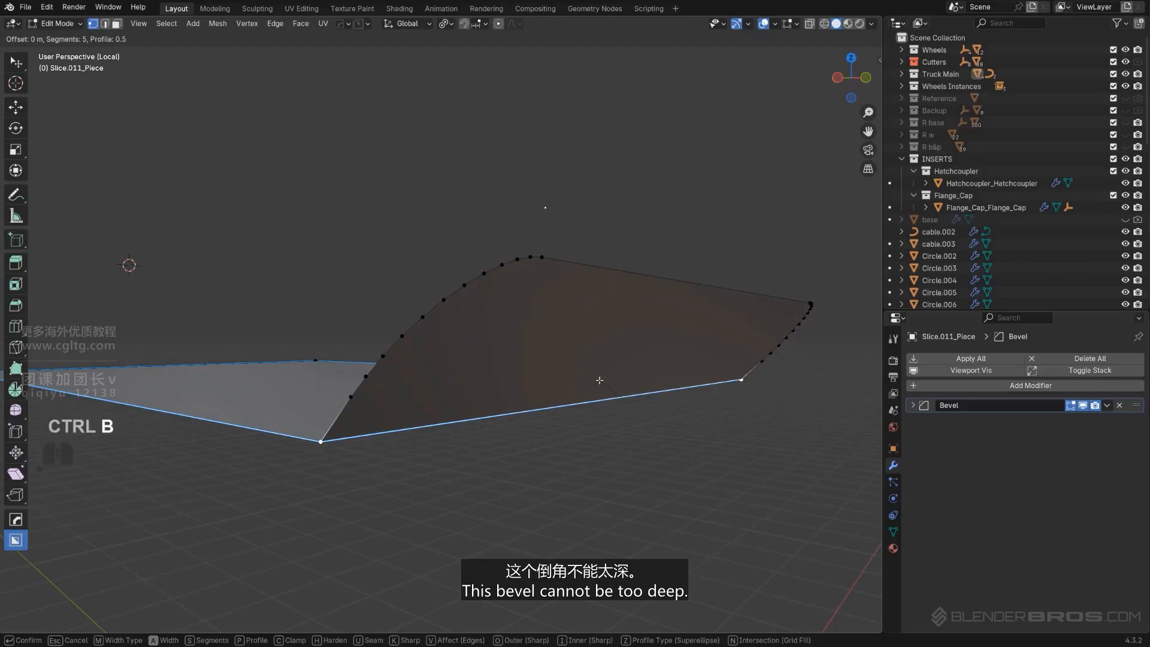
click(711, 326)
Leave local view and apply the piece's scale
key(Tab)
key(slash)
scroll(614, 330, up, 2)
mouse_move(615, 330)
middle_down()
mouse_move(618, 309)
mouse_move(593, 308)
mouse_move(578, 337)
mouse_move(600, 318)
middle_up()
scroll(593, 308, up, 2)
scroll(579, 337, up, 2)
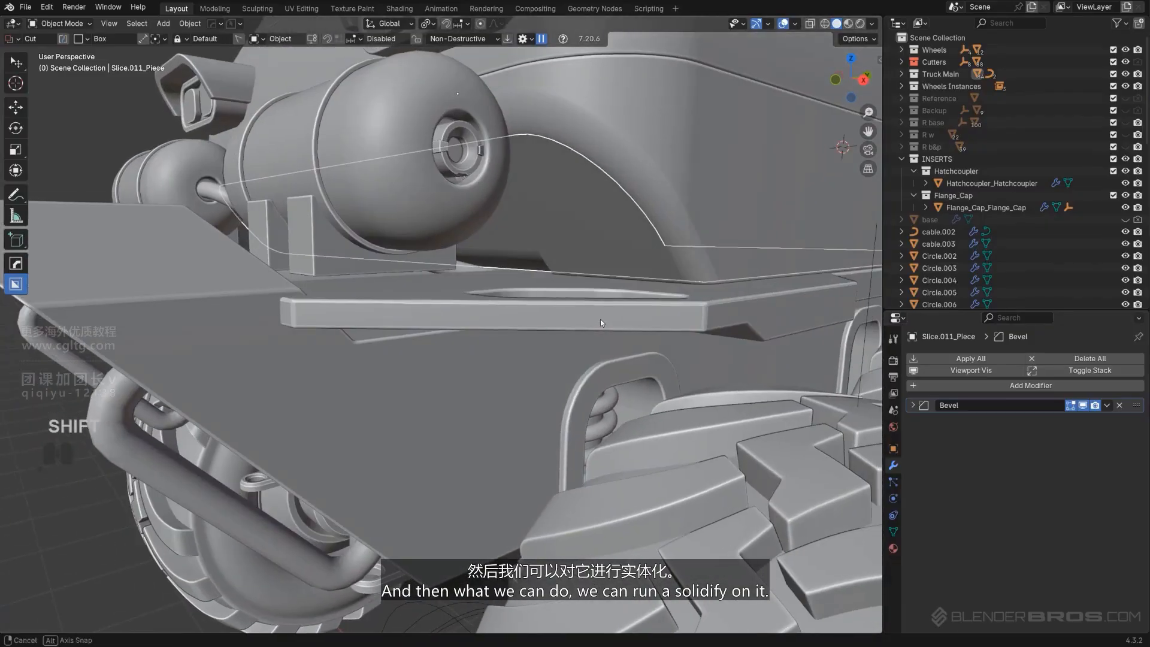
key(q)
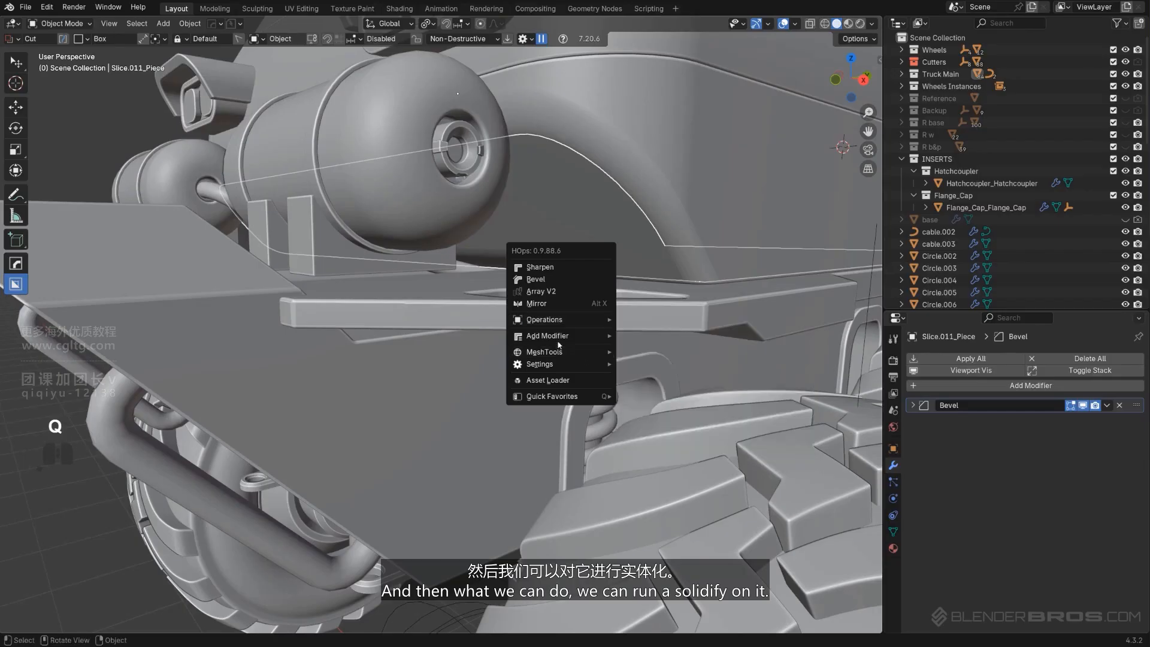
key(ctrl+a)
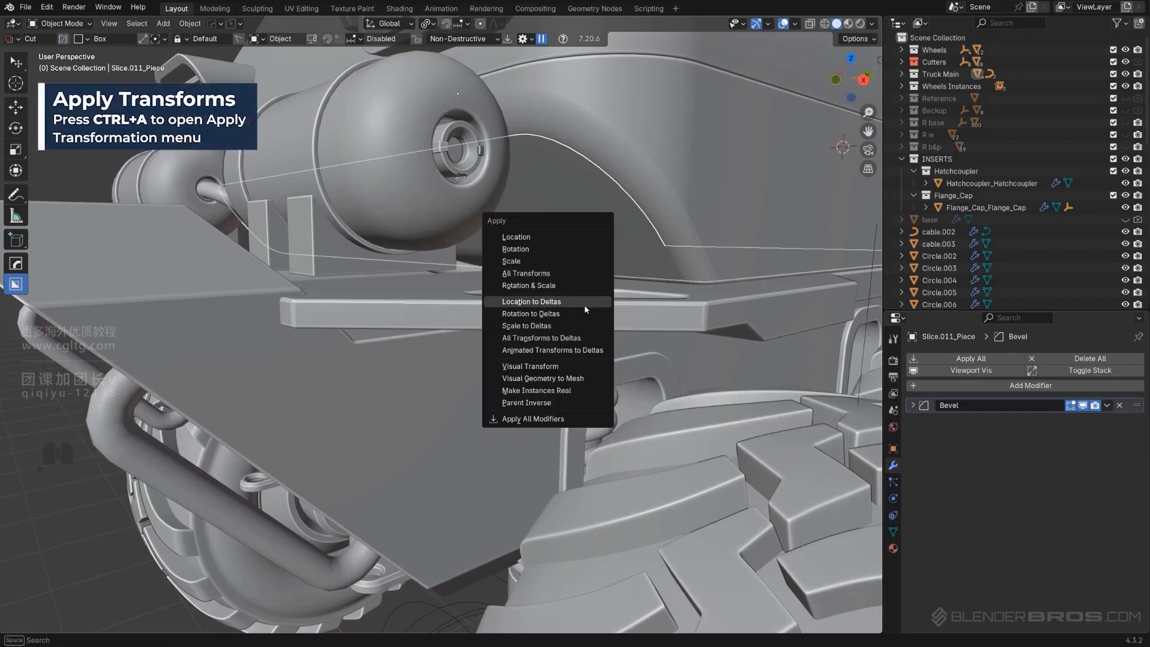
click(576, 261)
Add a Solidify modifier of about 0.05 m thickness to the piece
key(q)
mouse_move(578, 302)
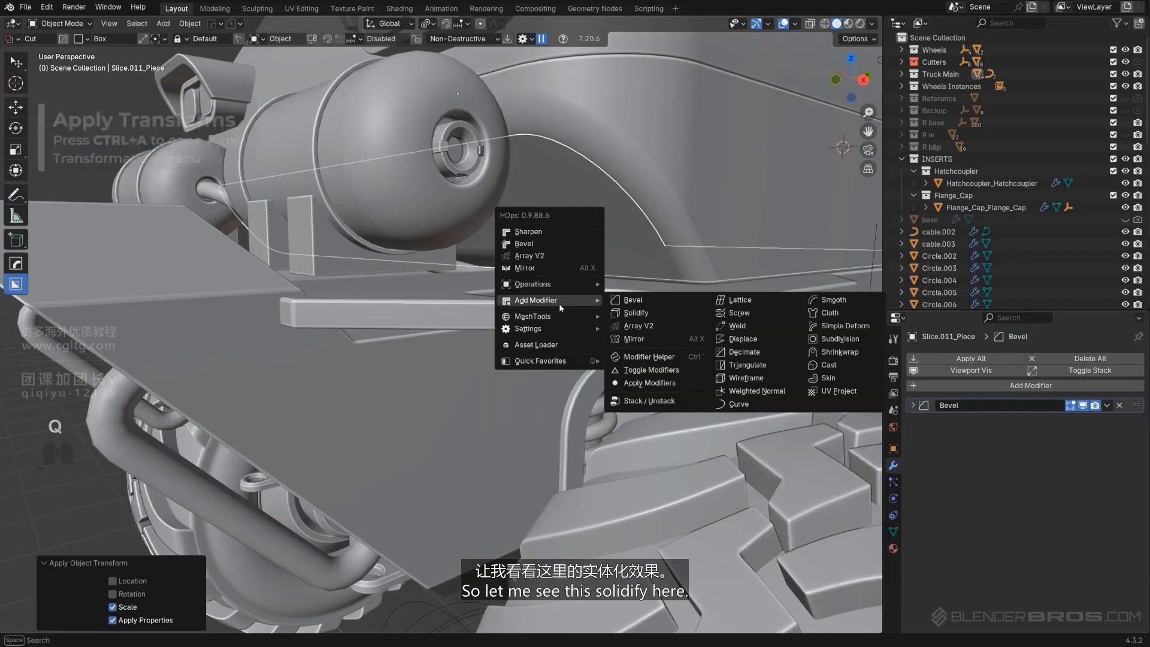
click(635, 313)
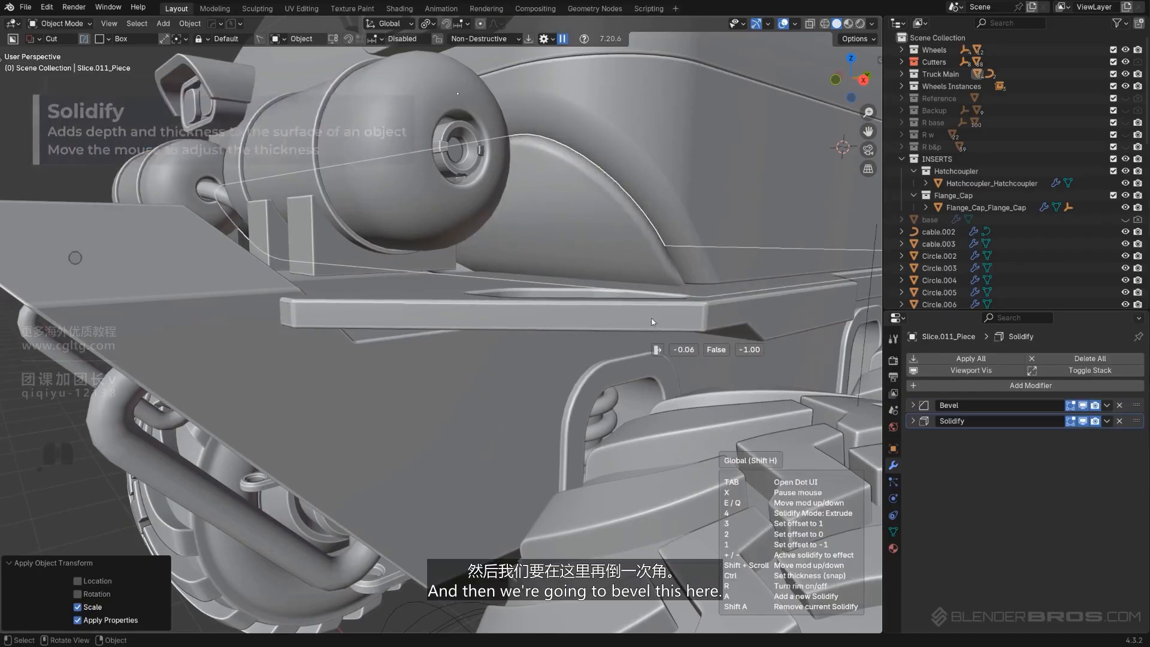
click(618, 251)
Add a second 30° angle bevel modifier of 0.010 width after the Solidify
key(q)
click(598, 203)
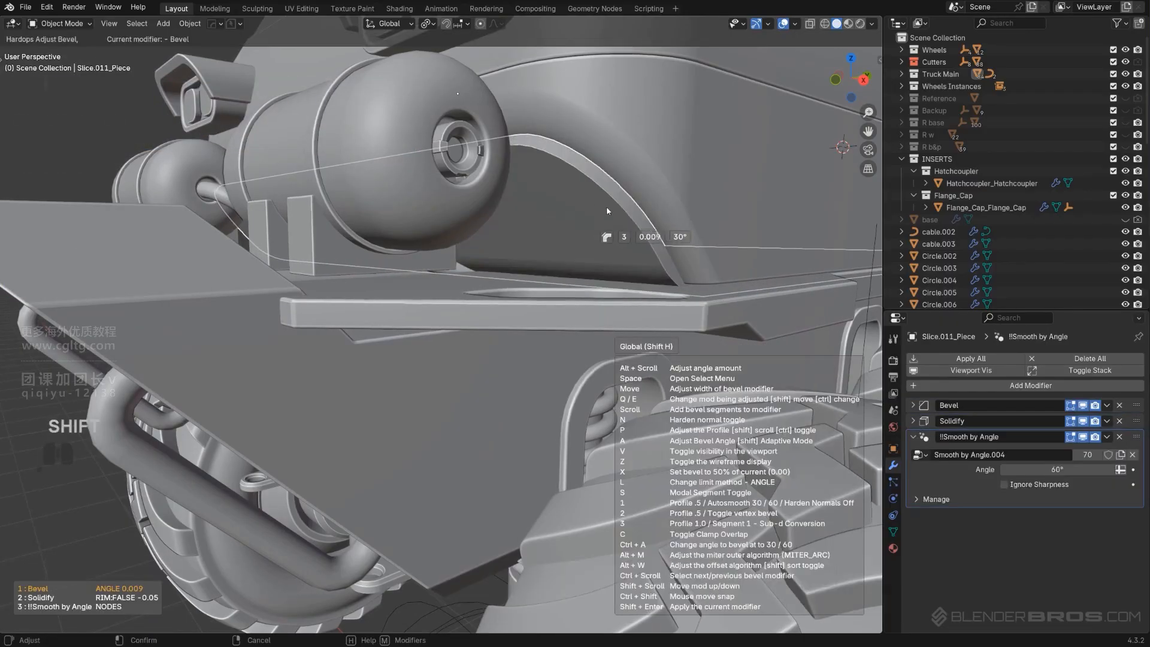
key(q)
ctrl+click(612, 207)
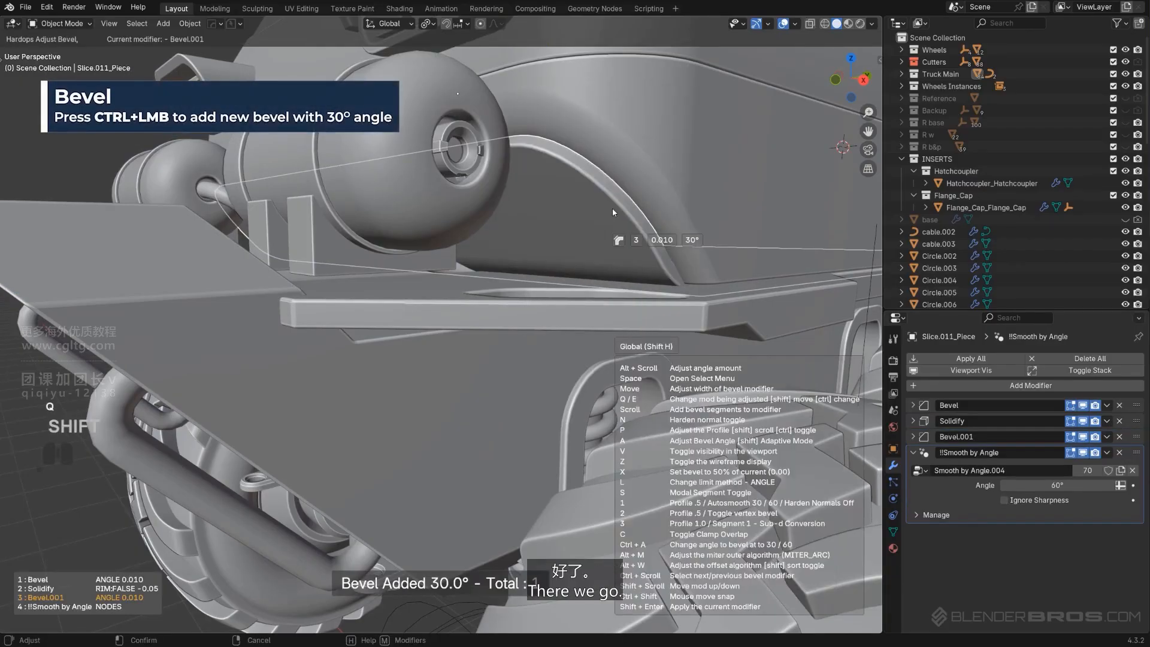
click(612, 208)
Set the Solidify thickness to about 0.03 m and make it solidify to both sides
scroll(599, 218, down, 5)
middle_drag(590, 224, 544, 263)
scroll(413, 275, up, 7)
middle_drag(409, 276, 360, 491)
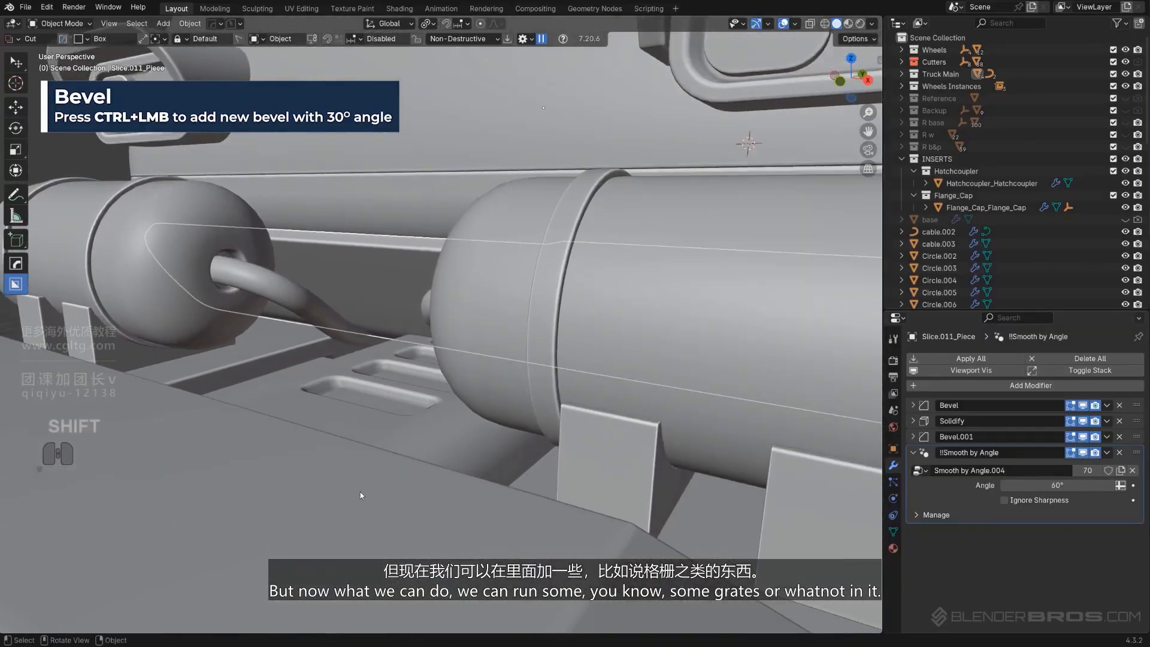
scroll(361, 495, down, 10)
middle_drag(419, 419, 573, 347)
key(KP_Divide)
key(KP_5)
scroll(447, 336, up, 3)
scroll(441, 323, up, 2)
key(d)
key(KP_5)
key(q)
mouse_move(561, 387)
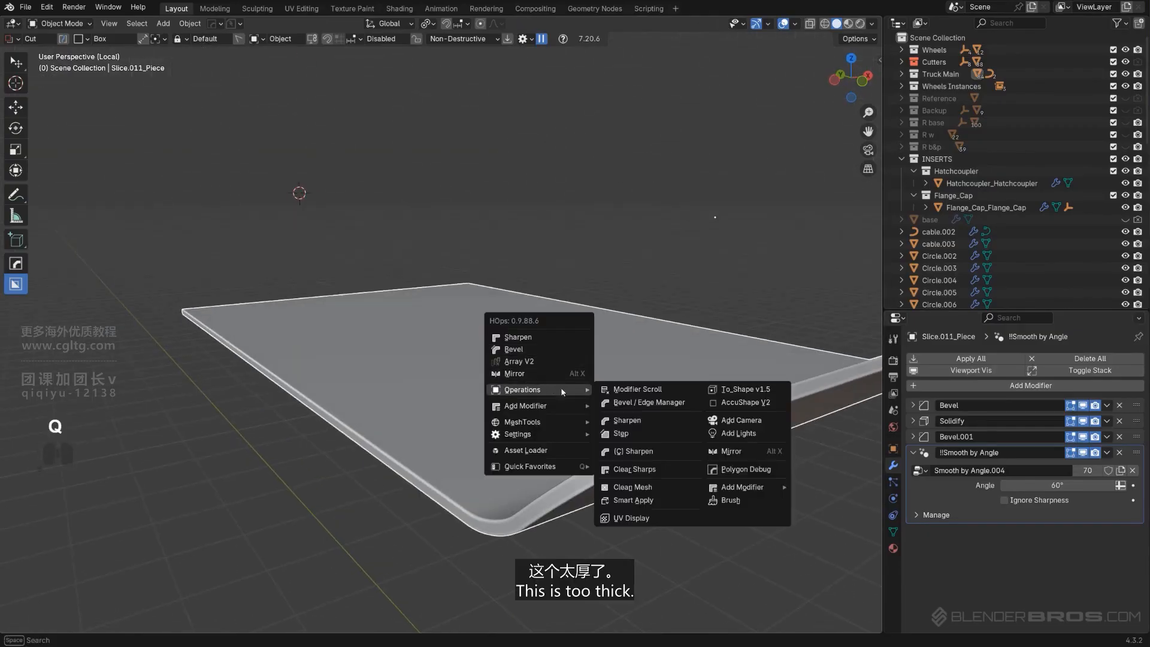
click(627, 419)
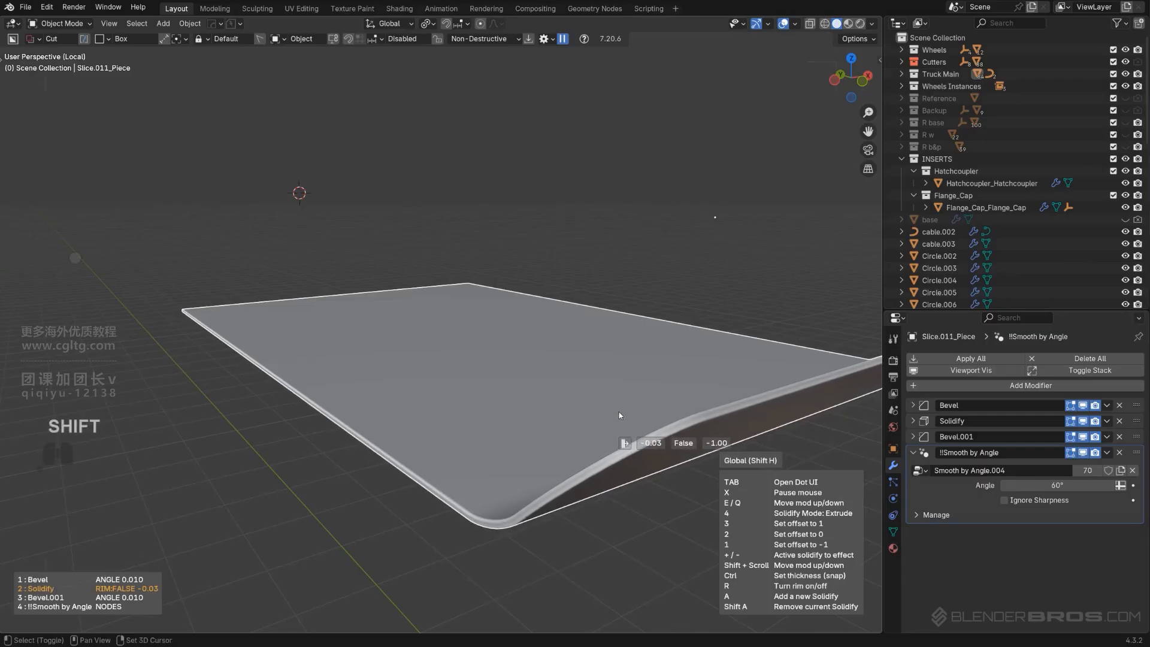
key(2)
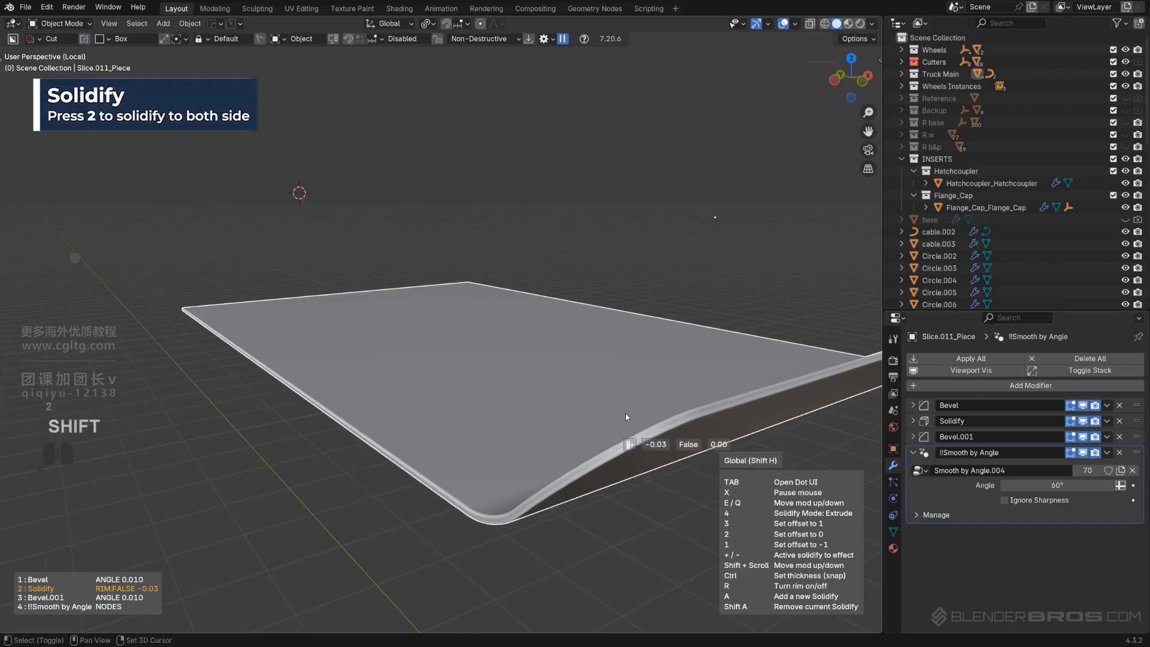
click(662, 426)
In front view, cut an arrayed row of narrow vertical slots into the plate with BoxCutter
scroll(653, 426, down, 2)
alt+middle_drag(653, 426, 535, 372)
key(KP_5)
scroll(521, 376, up, 2)
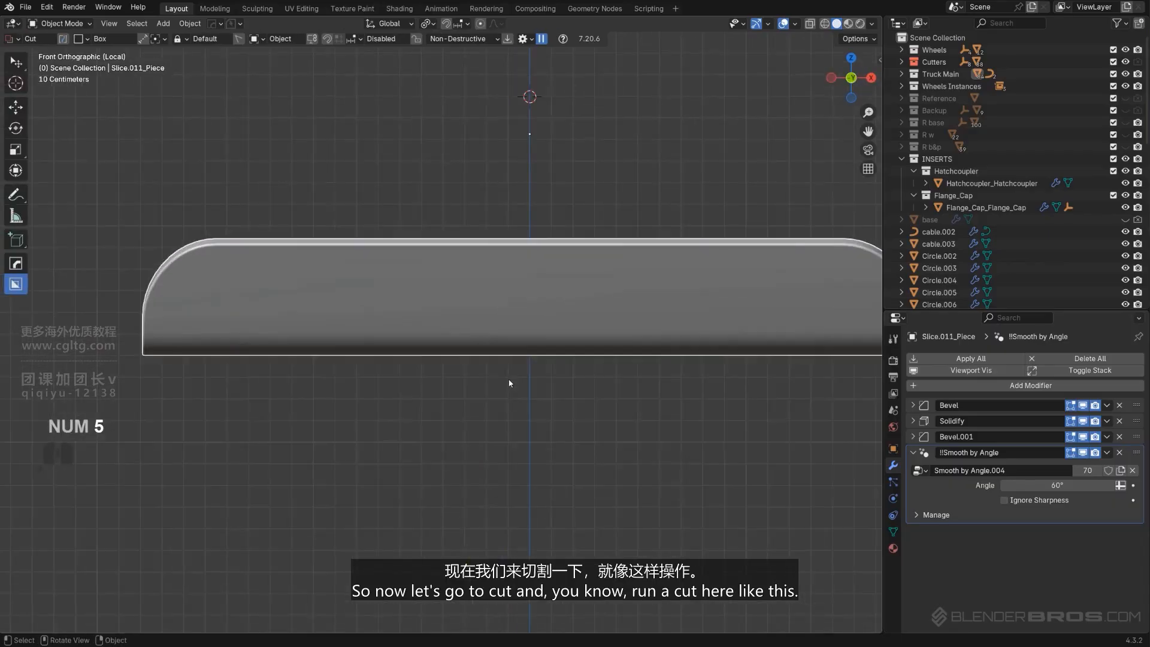
key(d)
drag(263, 271, 287, 346)
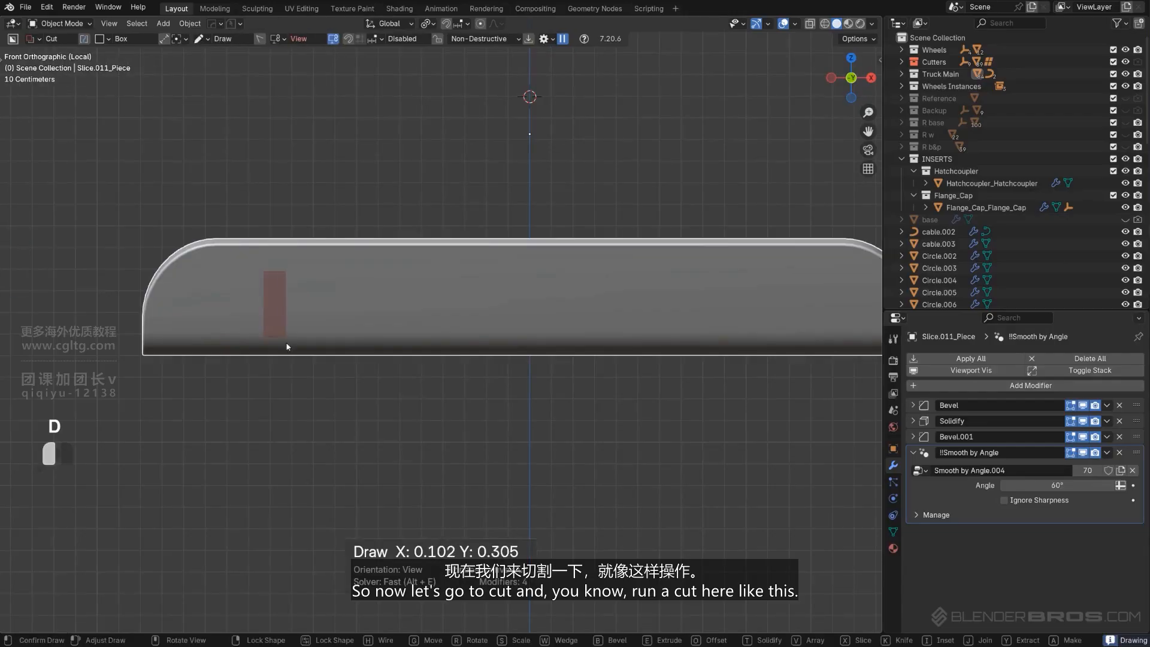
key(v)
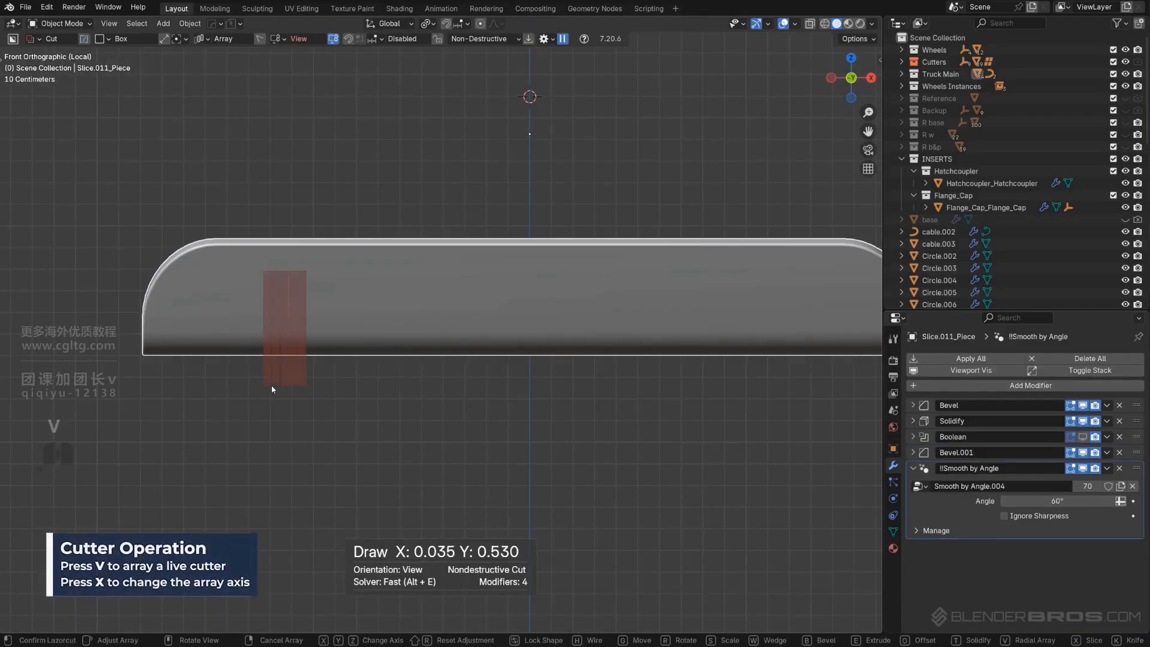
click(346, 377)
key(space)
scroll(455, 369, down, 3)
Mirror the slot cut across X and add a Weighted Normal modifier to the plate
key(alt+x)
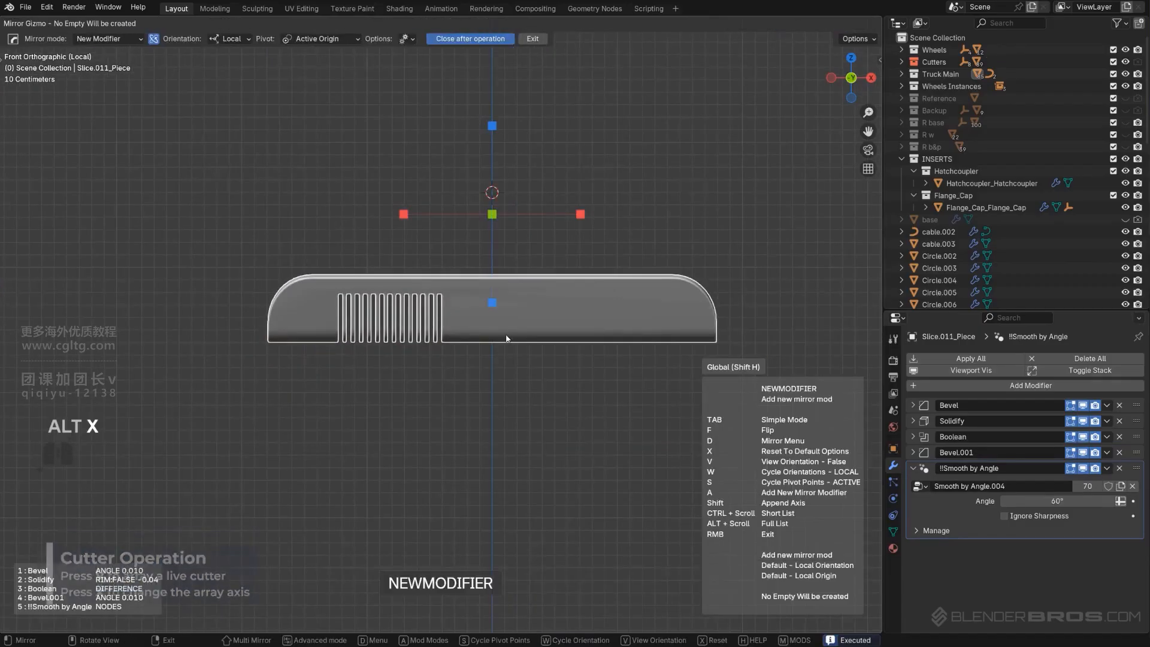
click(579, 214)
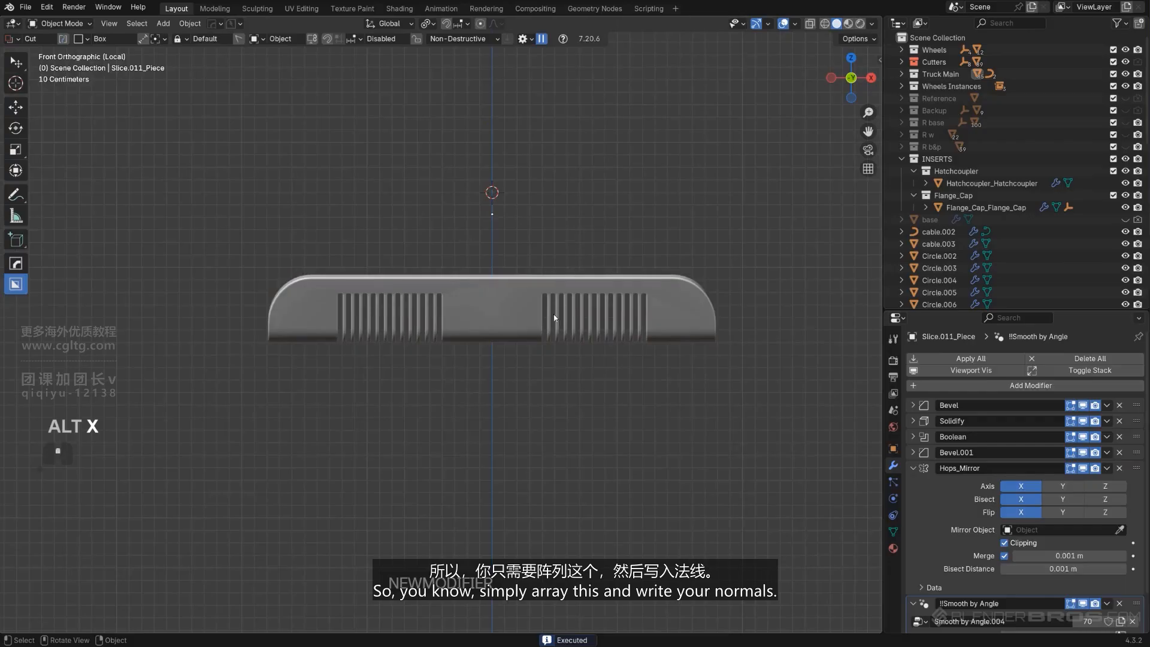
key(q)
click(480, 262)
key(slash)
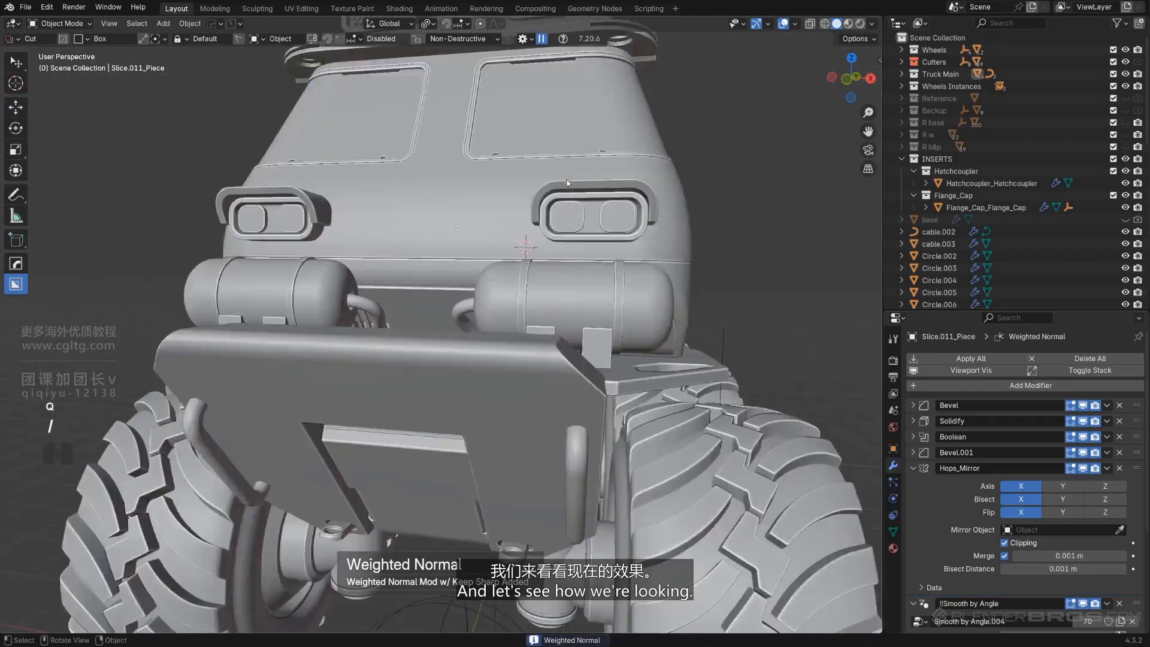
Select the slot cutter and move it along X closer to the centre
middle_drag(497, 298, 551, 308)
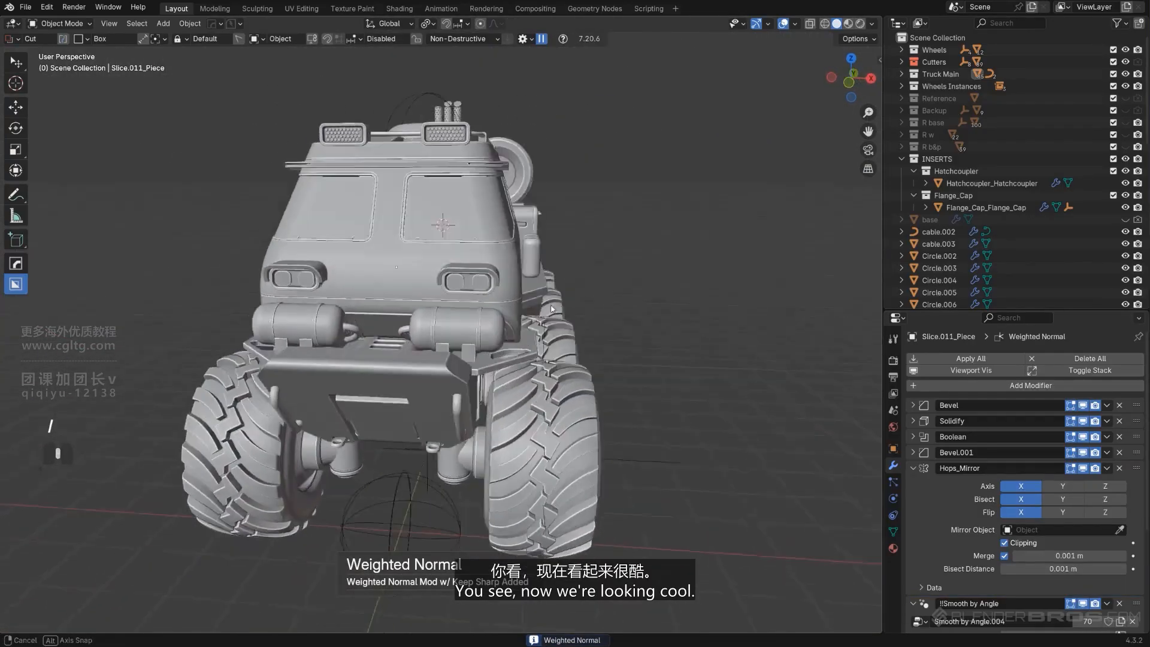
scroll(397, 314, up, 4)
key(q)
mouse_move(316, 350)
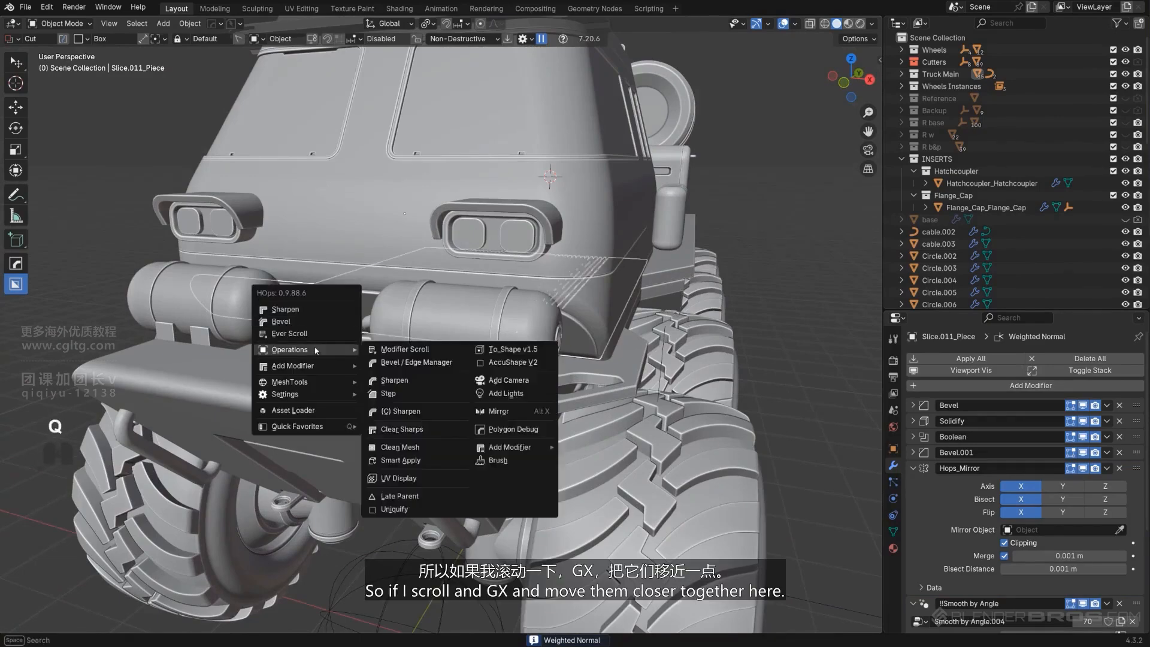
click(362, 344)
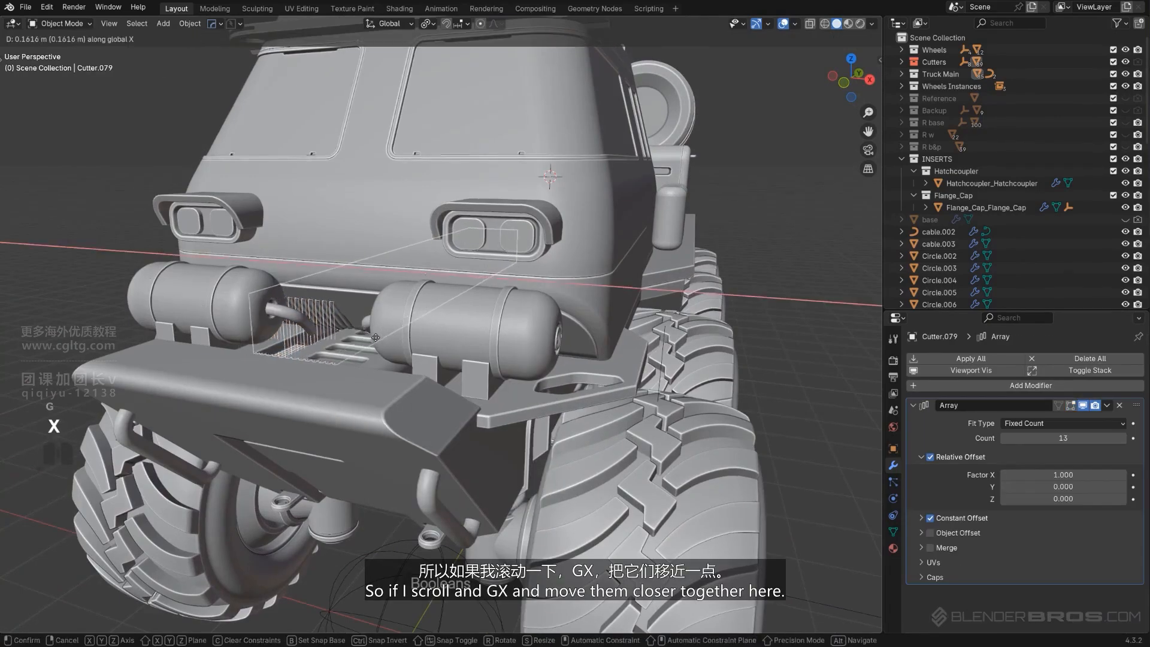
click(382, 330)
key(shift+2)
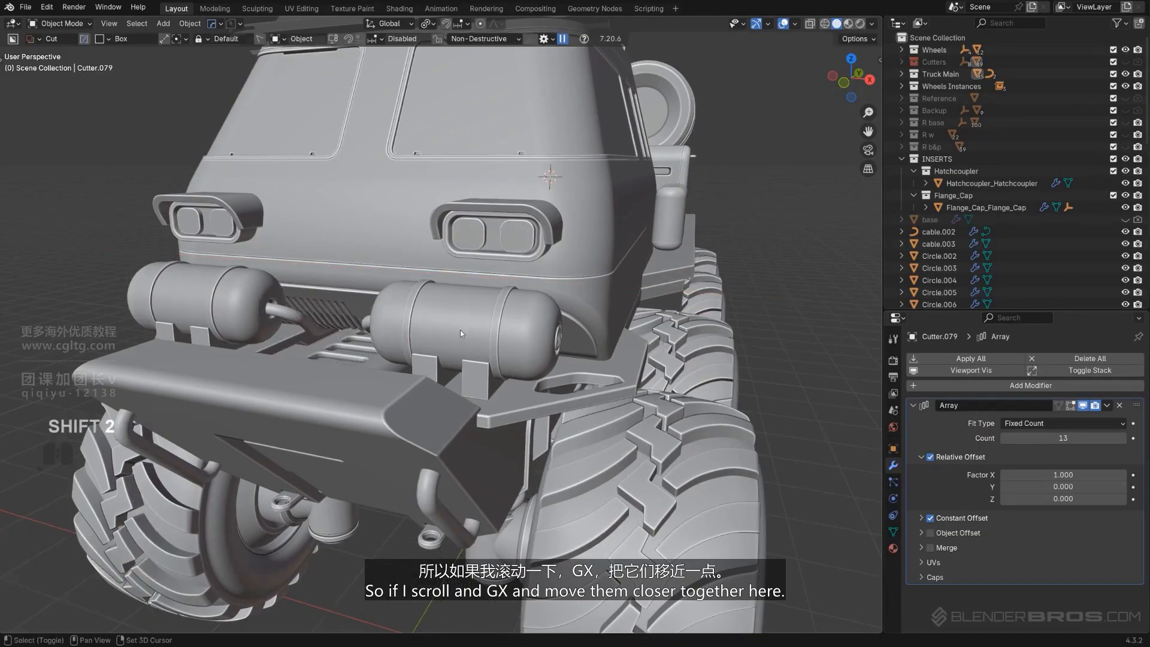
Increase the plate's Solidify thickness to about 0.09 m
scroll(460, 329, down, 3)
mouse_move(460, 330)
middle_down()
mouse_move(541, 324)
mouse_move(452, 326)
middle_up()
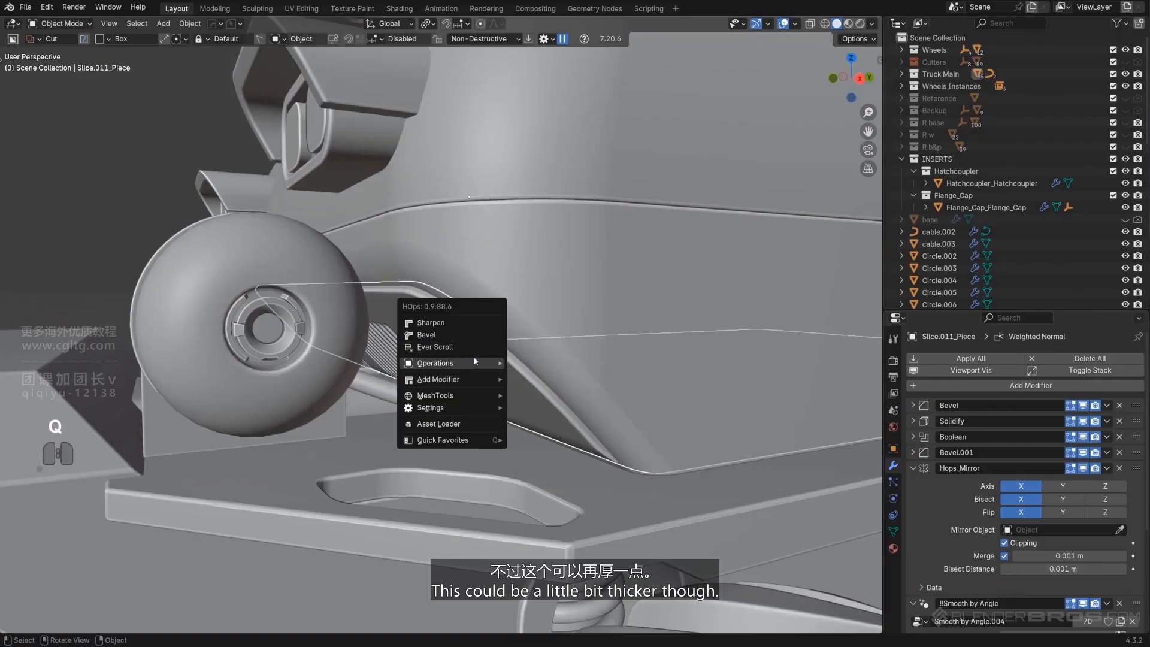
mouse_move(470, 377)
click(537, 390)
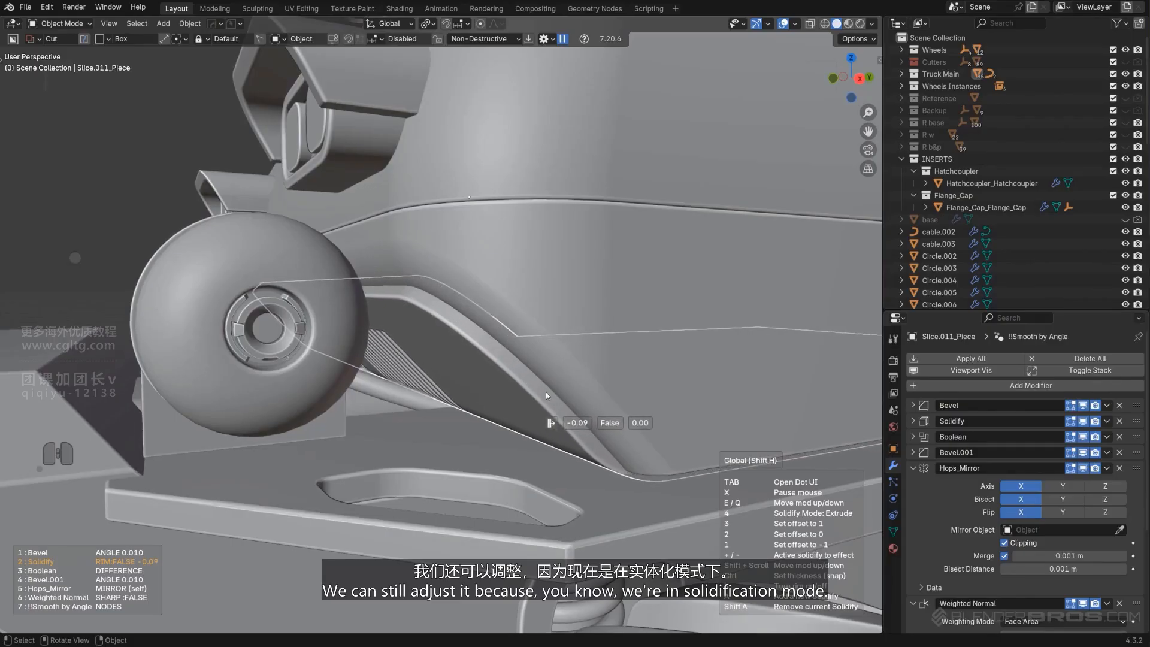
click(545, 392)
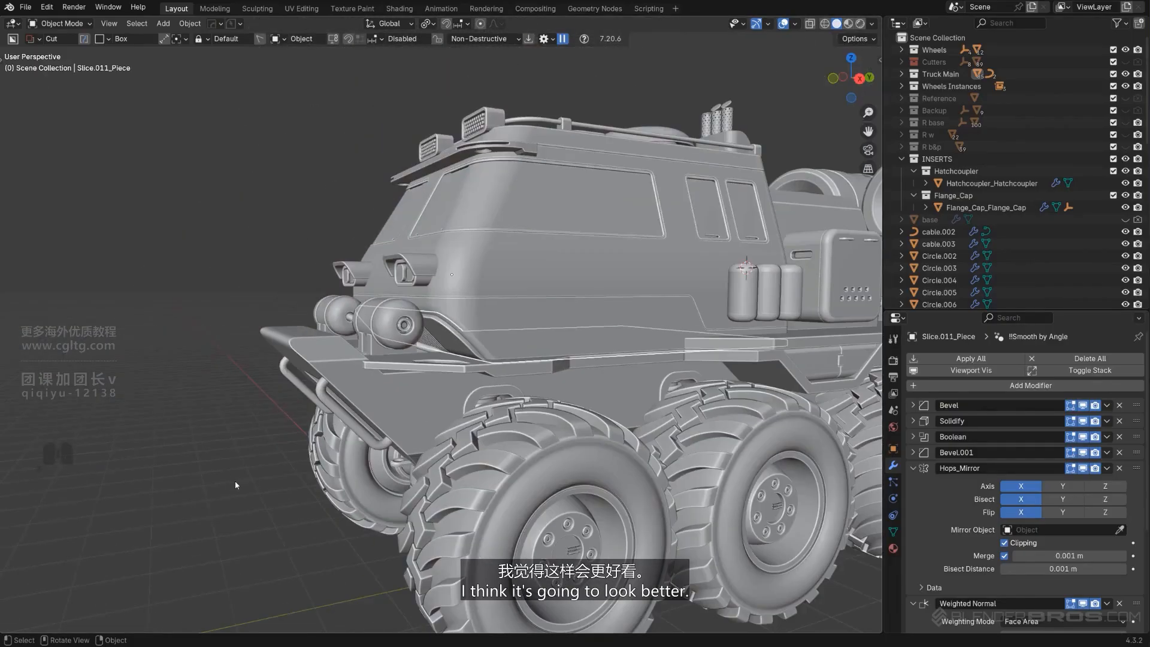
Readjust the lower plate's Solidify through the HOps Solidify modal
middle_drag(235, 480, 214, 465)
mouse_move(246, 468)
middle_down()
mouse_move(336, 470)
mouse_move(241, 470)
middle_up()
scroll(377, 361, up, 5)
key(q)
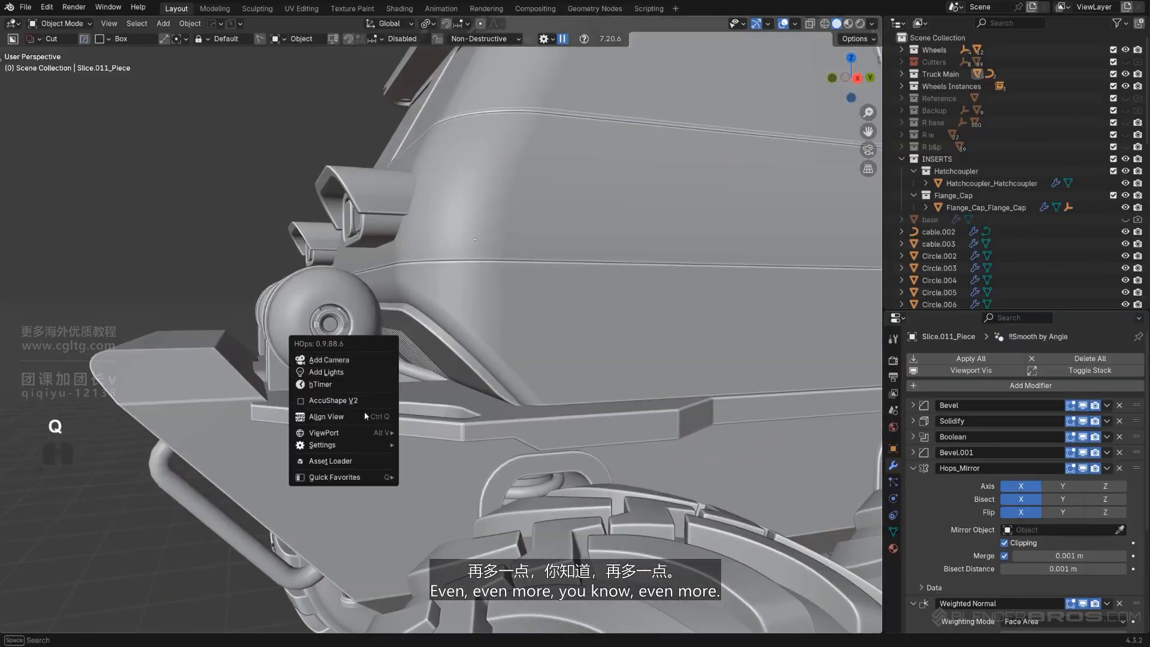
click(459, 360)
key(q)
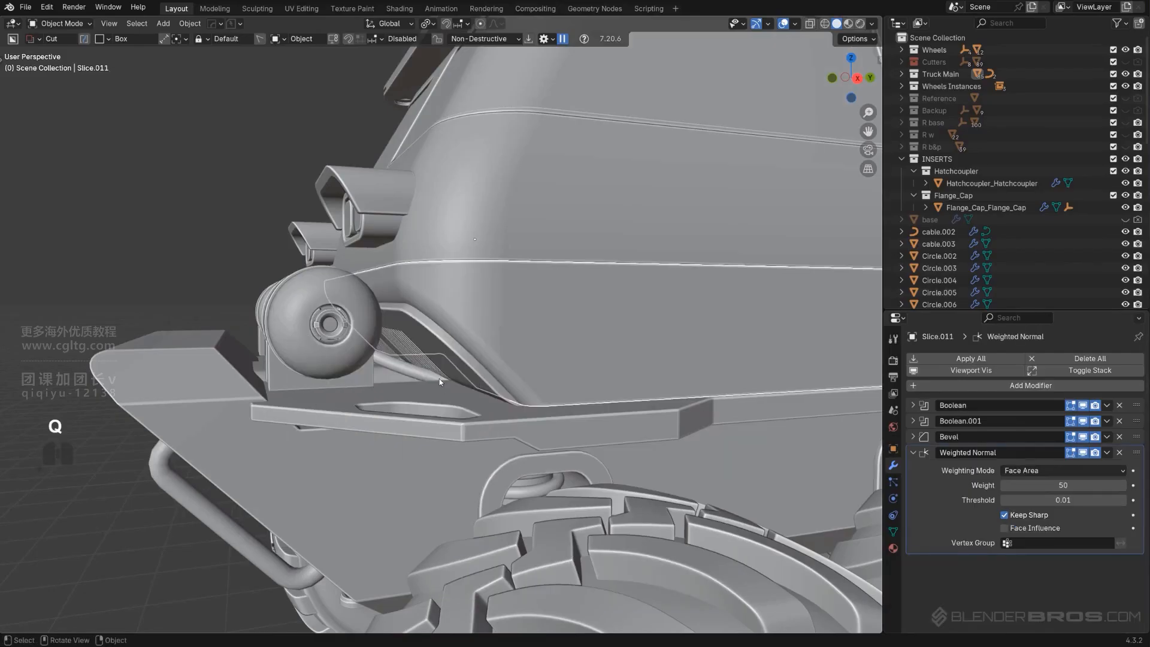
key(q)
click(502, 358)
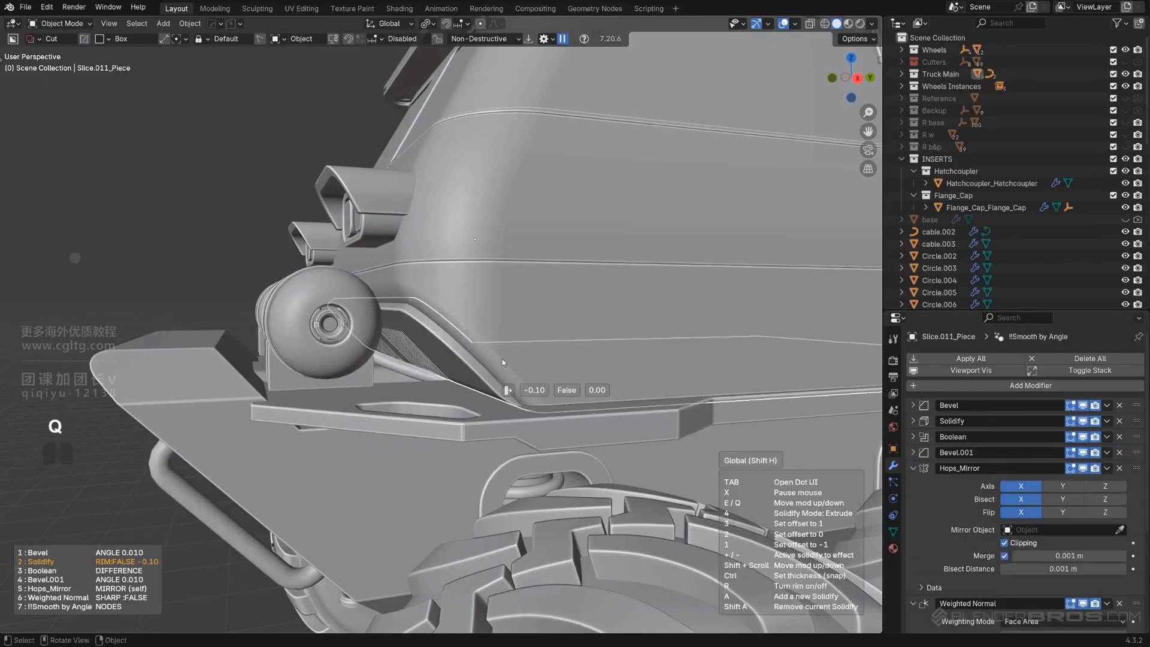
middle_drag(509, 361, 472, 349)
click(344, 348)
Duplicate the hatch coupler on the tank in place
mouse_move(344, 347)
middle_down()
mouse_move(407, 317)
mouse_move(372, 341)
middle_up()
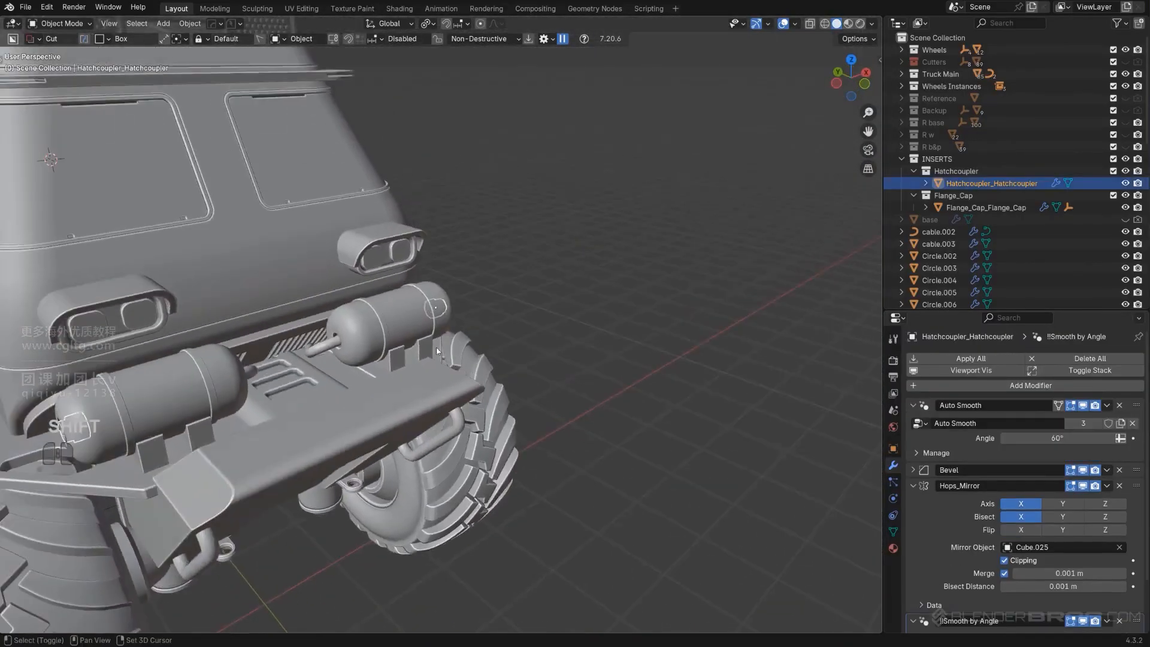
mouse_move(479, 336)
shift+middle_down()
mouse_move(550, 322)
mouse_move(599, 281)
shift+middle_up()
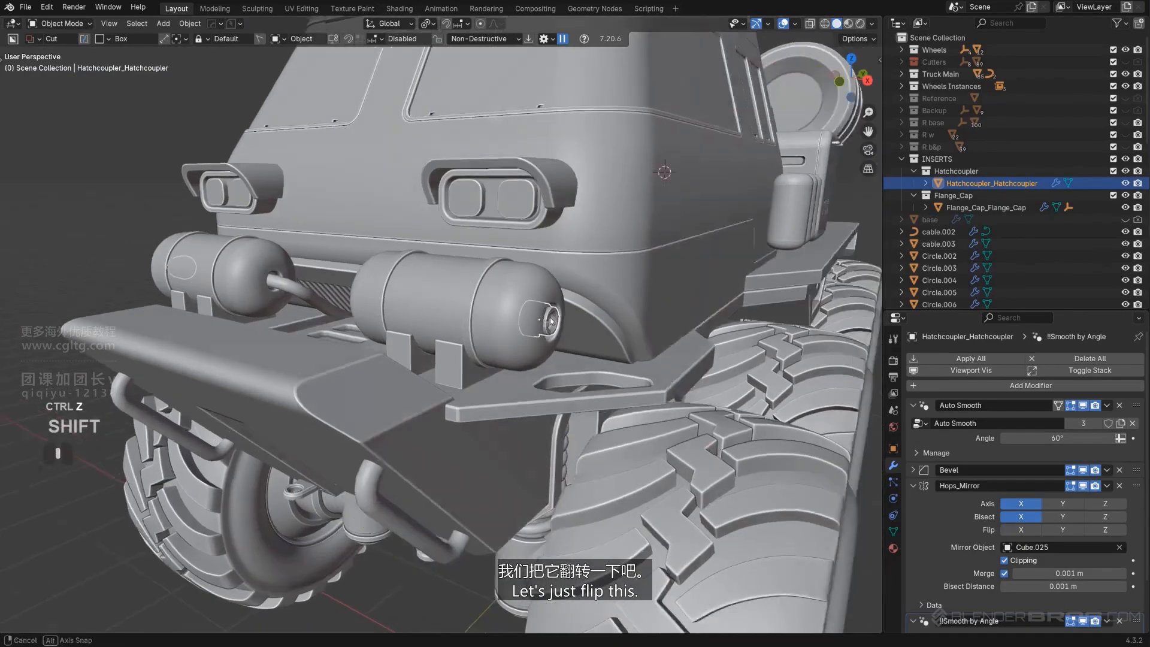
key(shift+d)
right_click(625, 247)
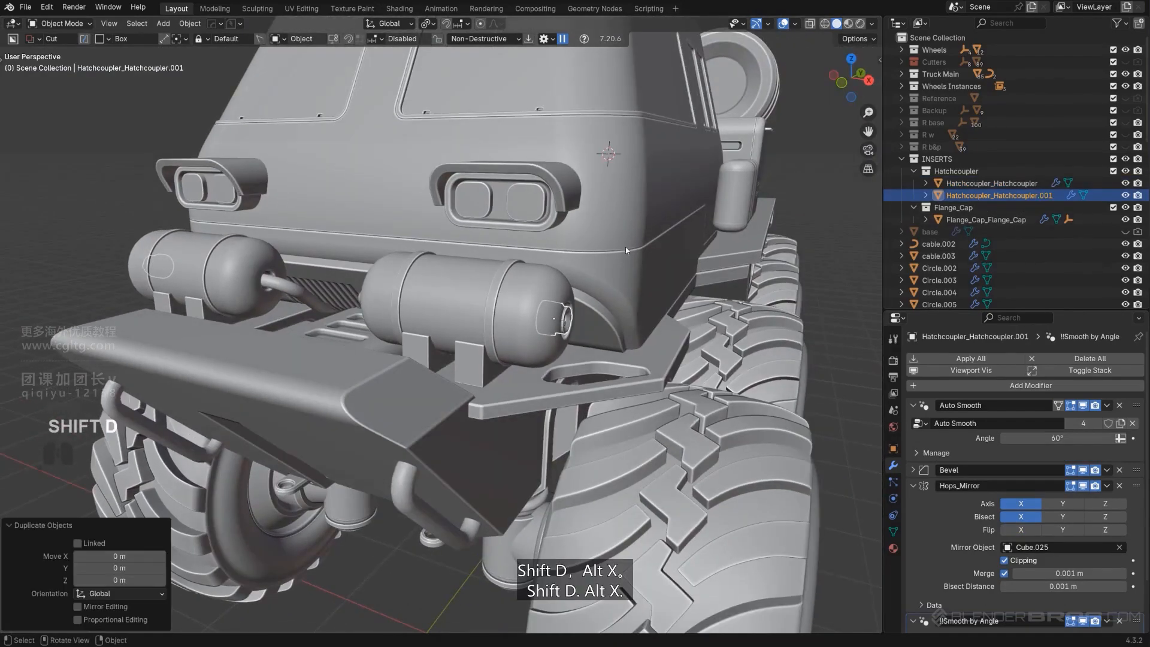
key(alt+x)
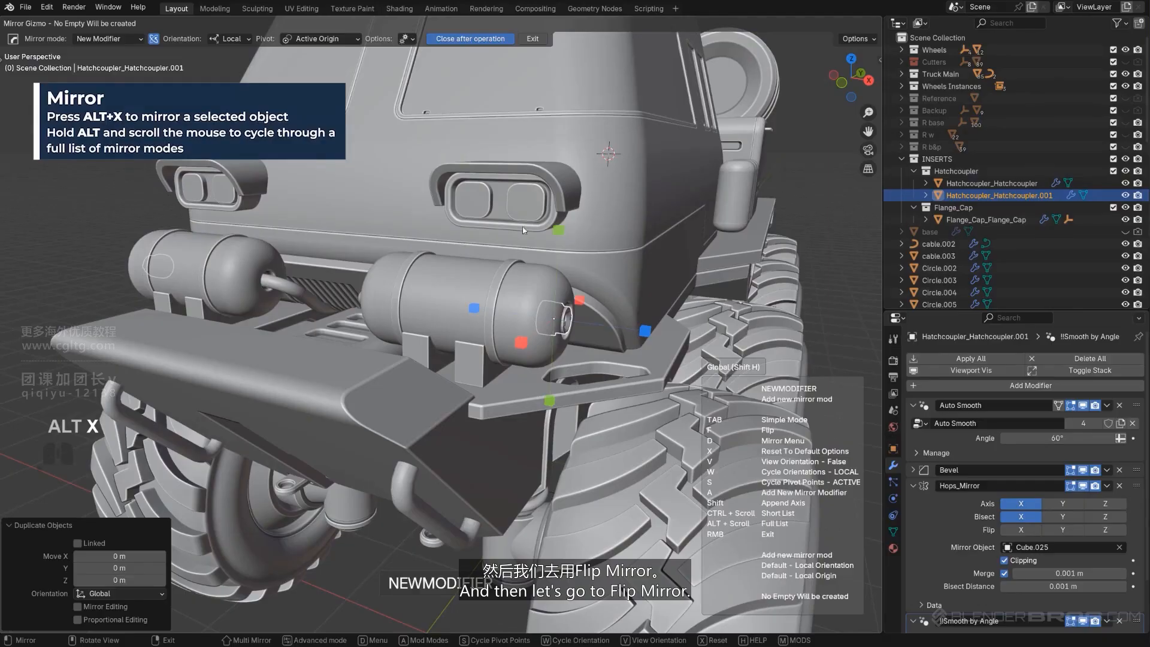
alt+scroll(407, 203, down, 1)
alt+scroll(407, 202, down, 2)
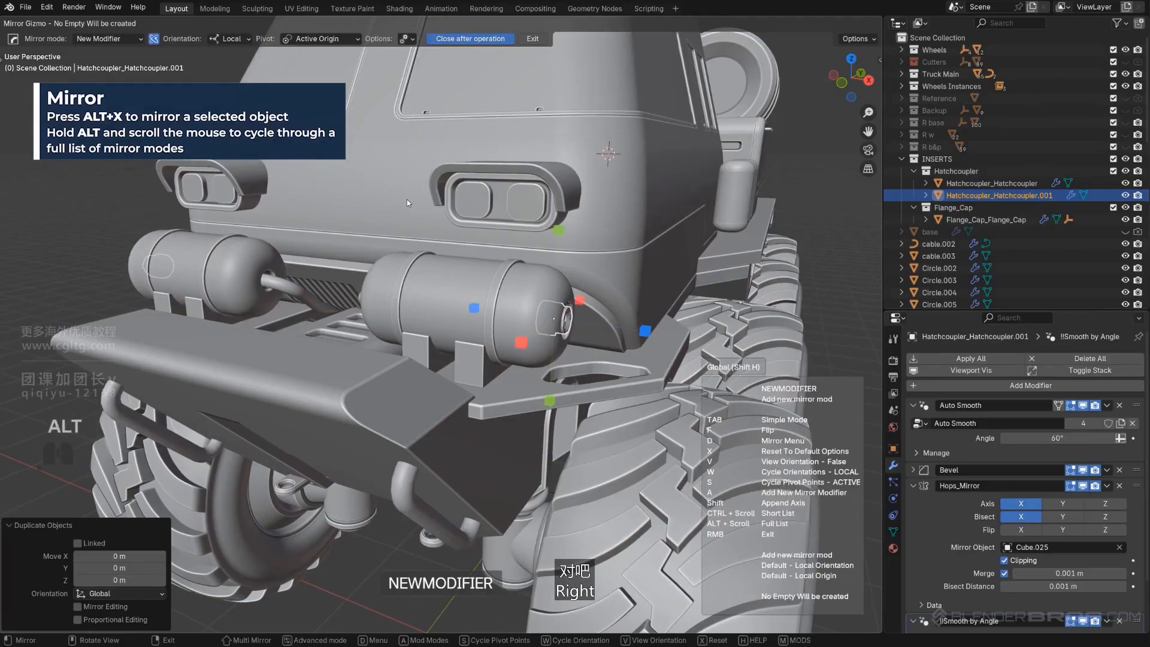
alt+scroll(407, 202, down, 3)
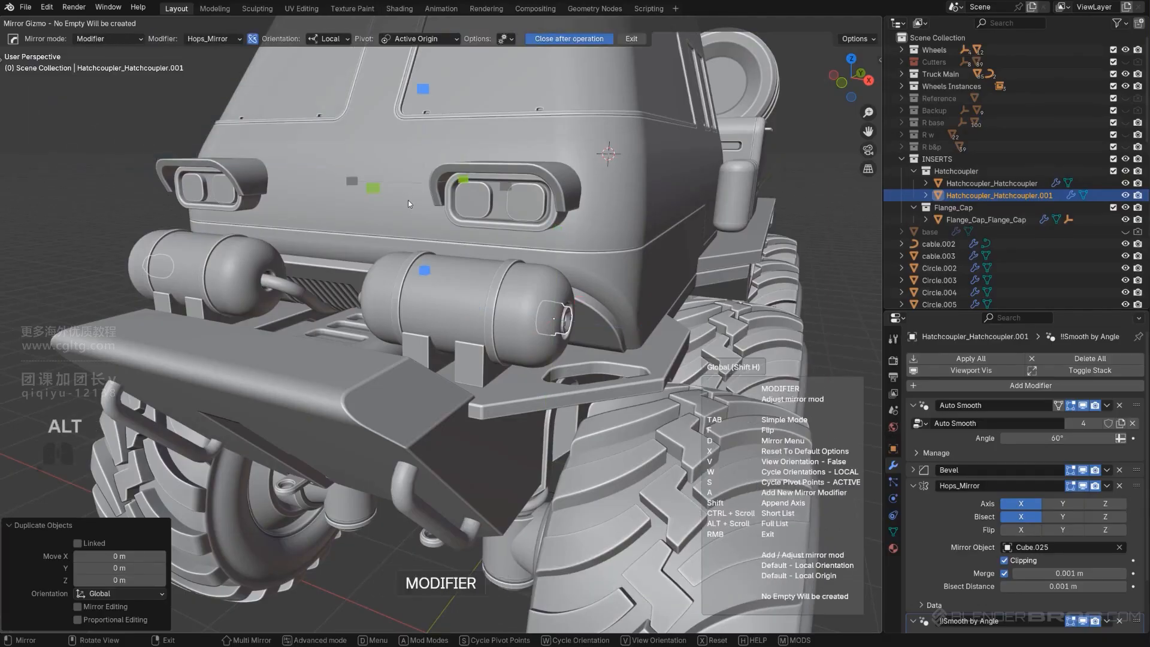
alt+middle_drag(411, 203, 524, 275)
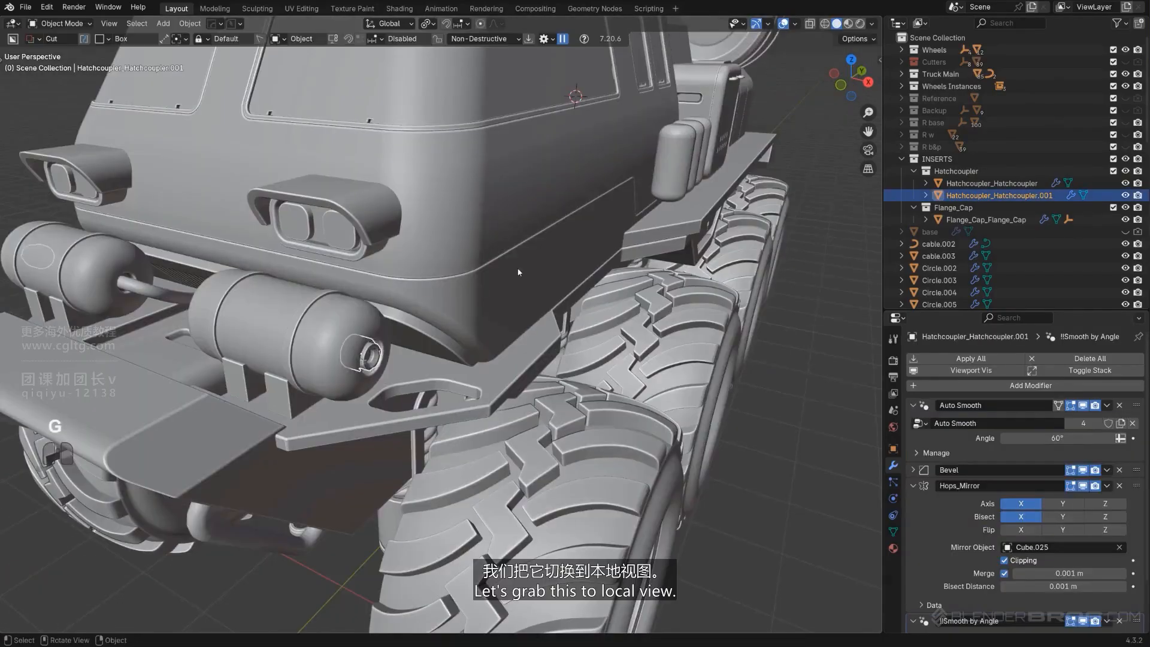
Isolate the duplicated coupler and delete its Hops_Mirror modifier
key(slash)
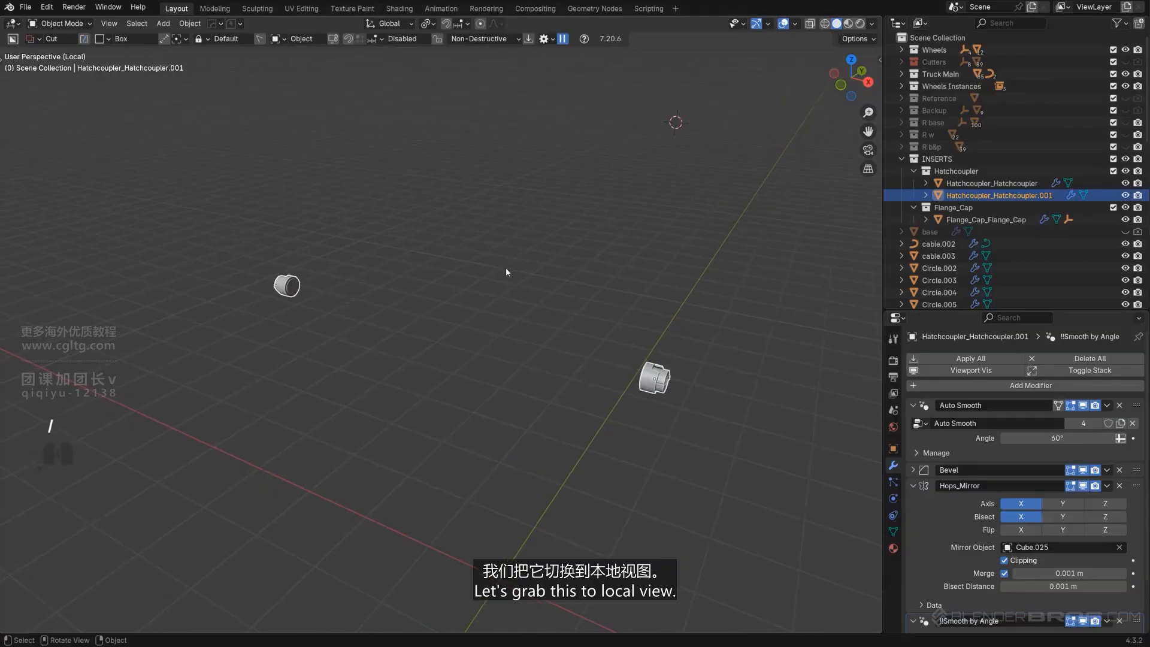
click(1119, 486)
middle_drag(696, 429, 592, 376)
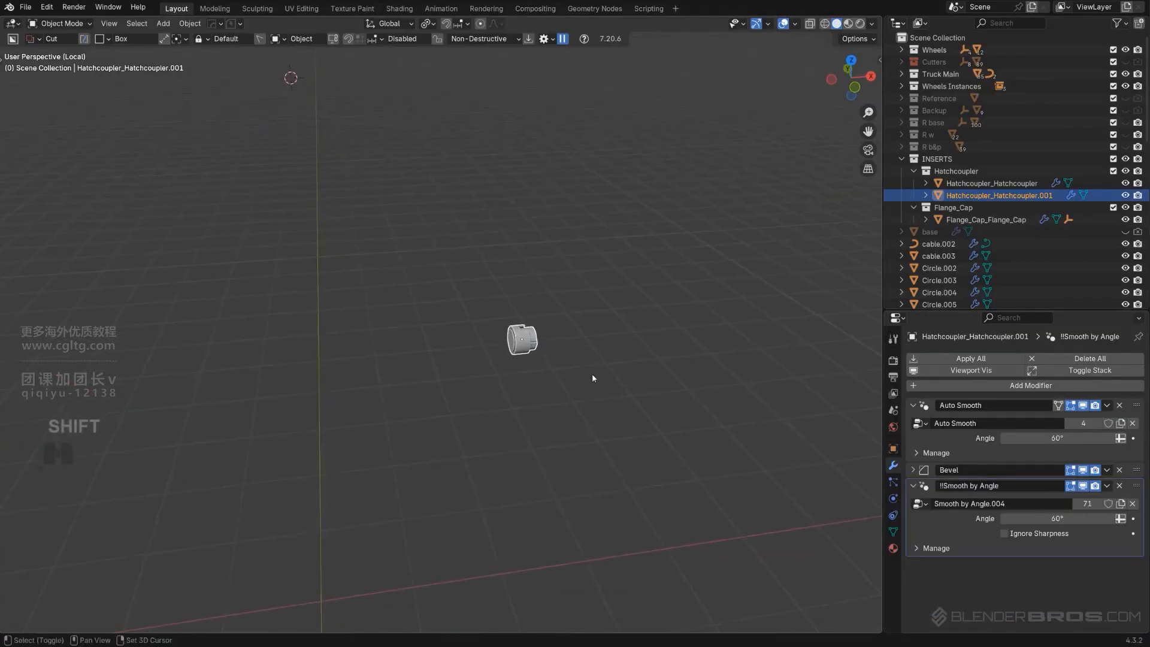
Flip the duplicated coupler with the mirror tool and leave local view
key(alt+x)
click(614, 349)
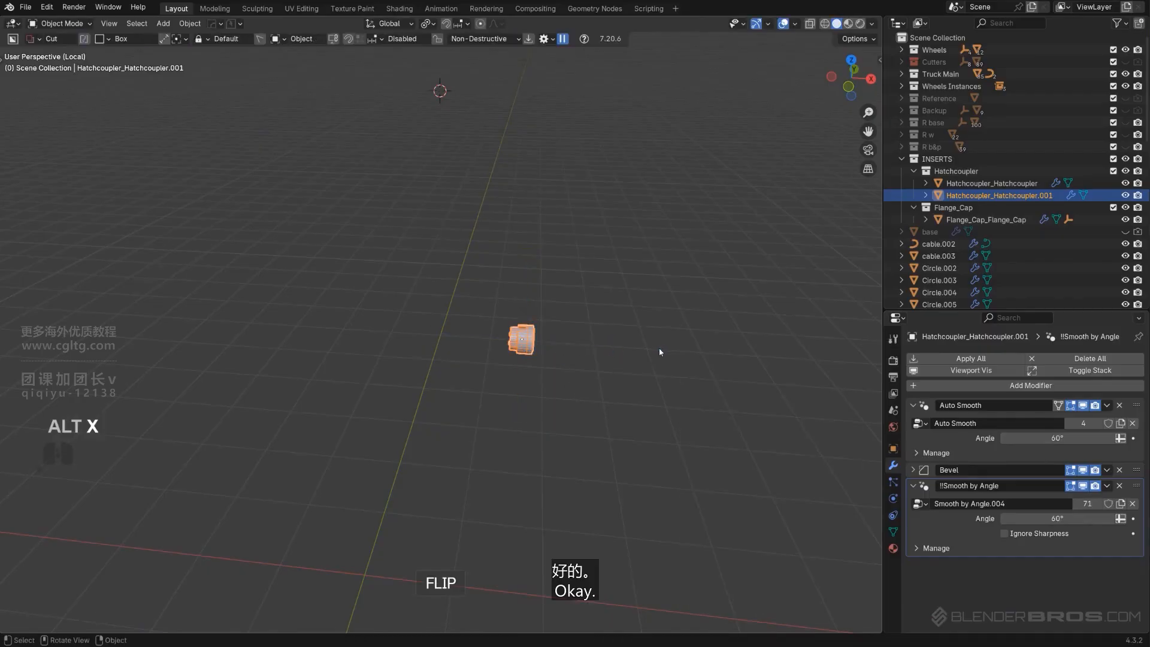
key(slash)
Move the duplicated coupler about -1.106 m along X onto the other tank's cable end
middle_drag(667, 346, 575, 383)
scroll(534, 405, down, 1)
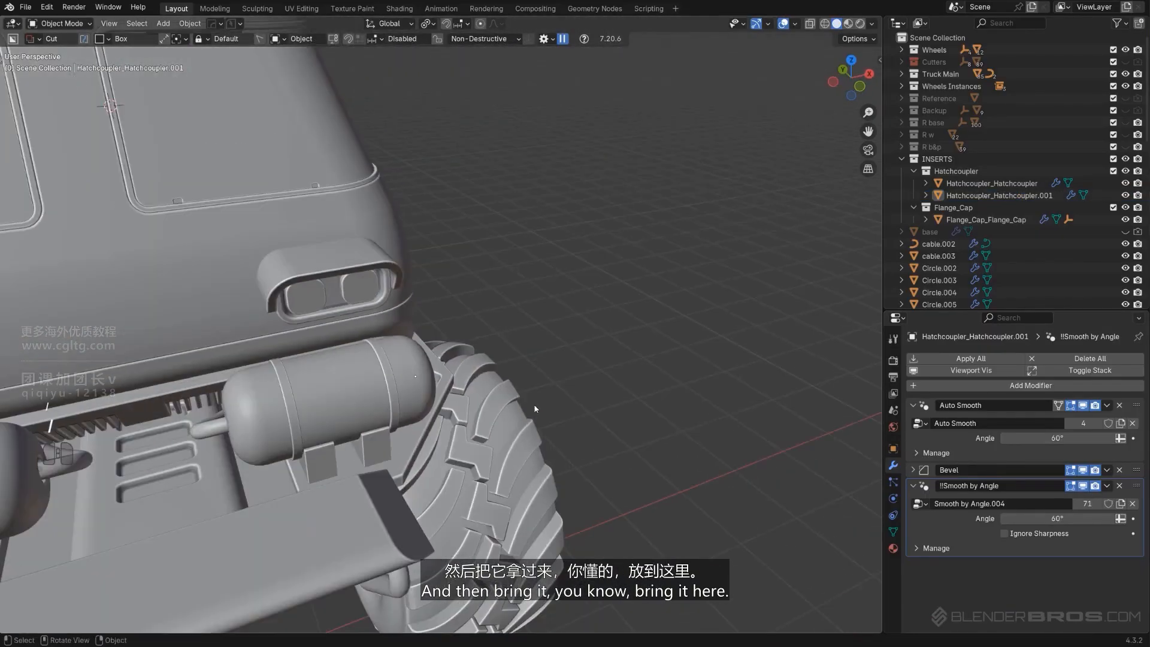
key(x)
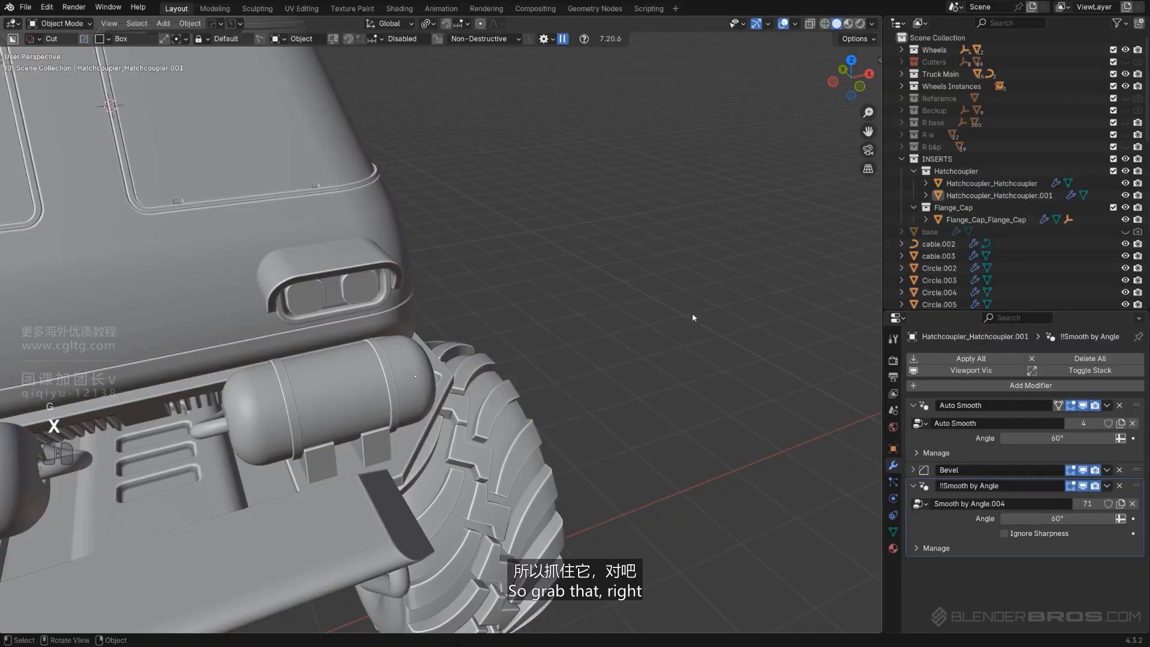
middle_drag(693, 318, 603, 354)
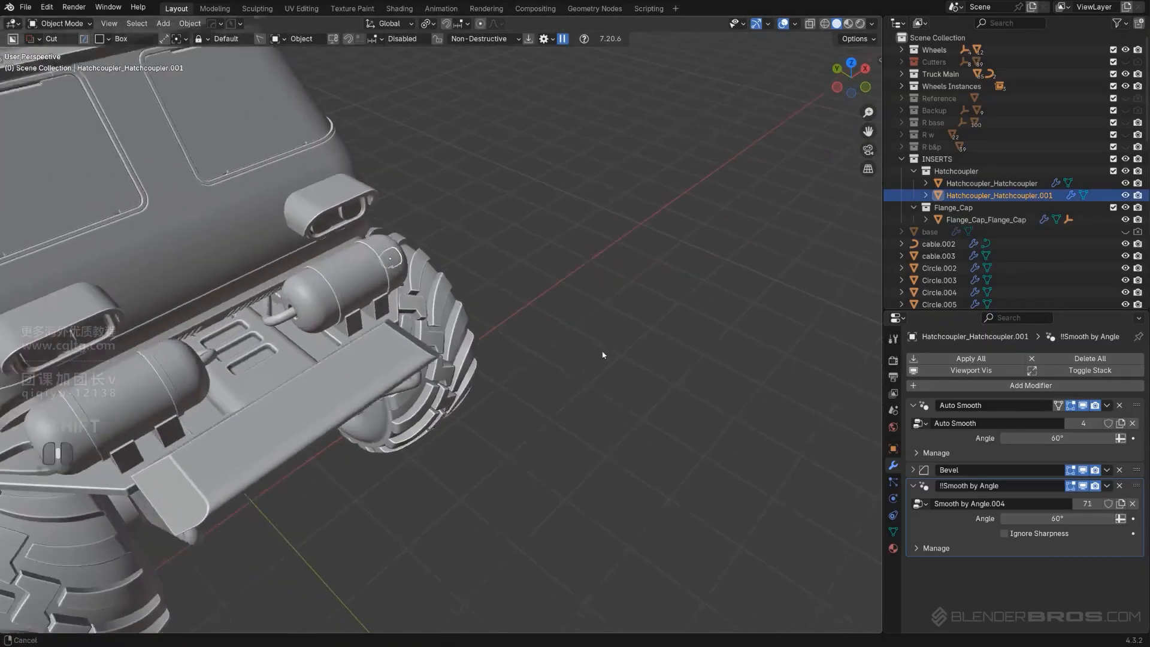
scroll(641, 319, up, 3)
key(g)
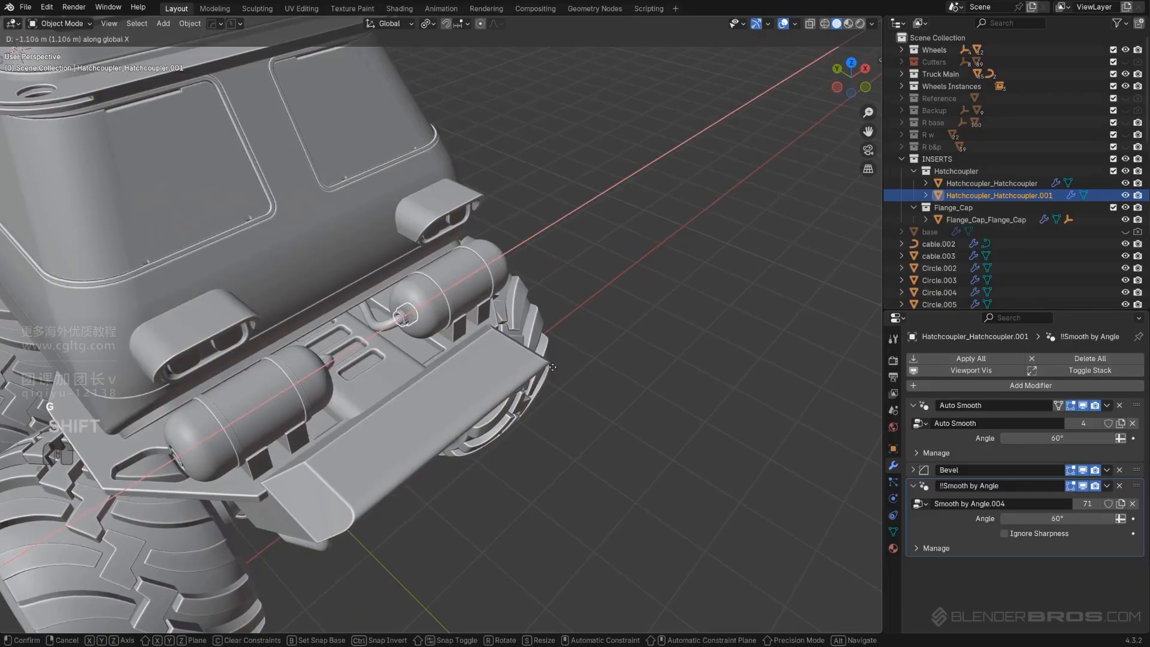
click(553, 367)
Scale the duplicated coupler down to fit the cable
scroll(512, 376, up, 10)
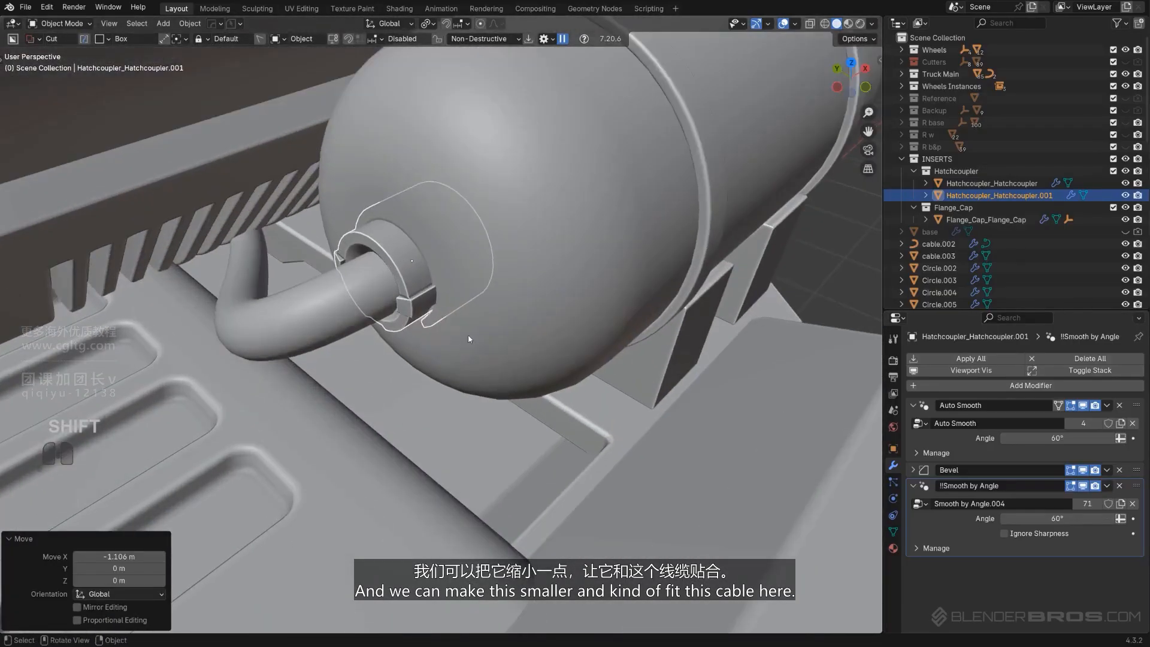
key(s)
shift+middle_drag(469, 339, 500, 300)
click(616, 330)
Select the cable and move it slightly to sit inside the coupler
scroll(518, 357, up, 2)
click(499, 300)
middle_drag(569, 302, 545, 296)
scroll(545, 296, up, 2)
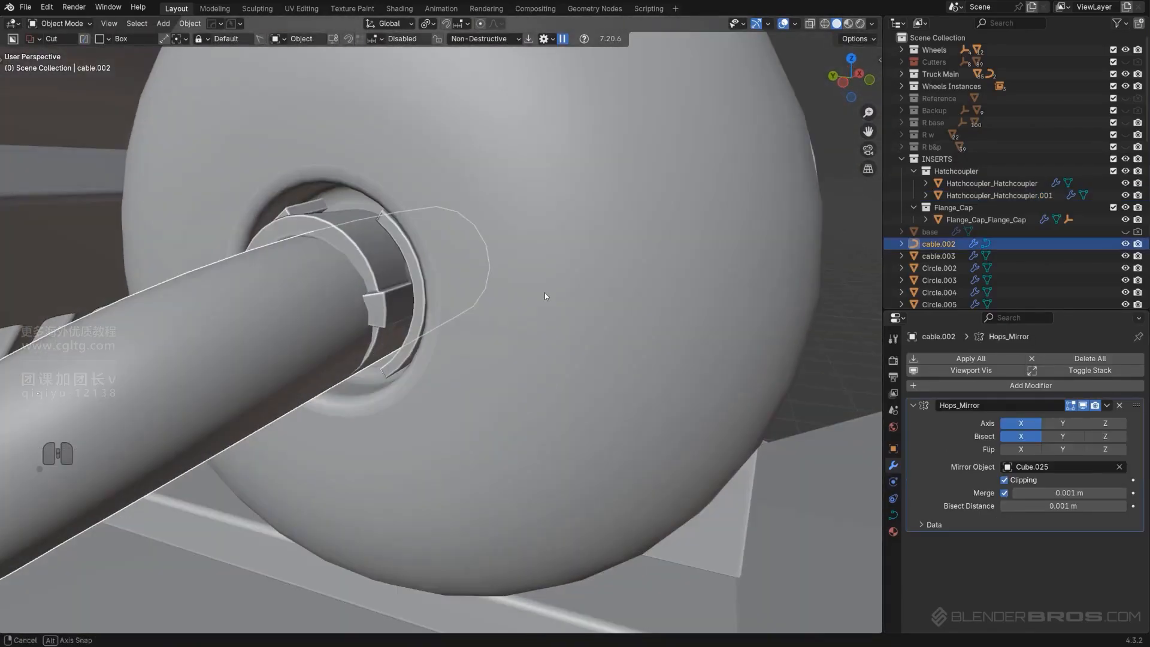
key(g)
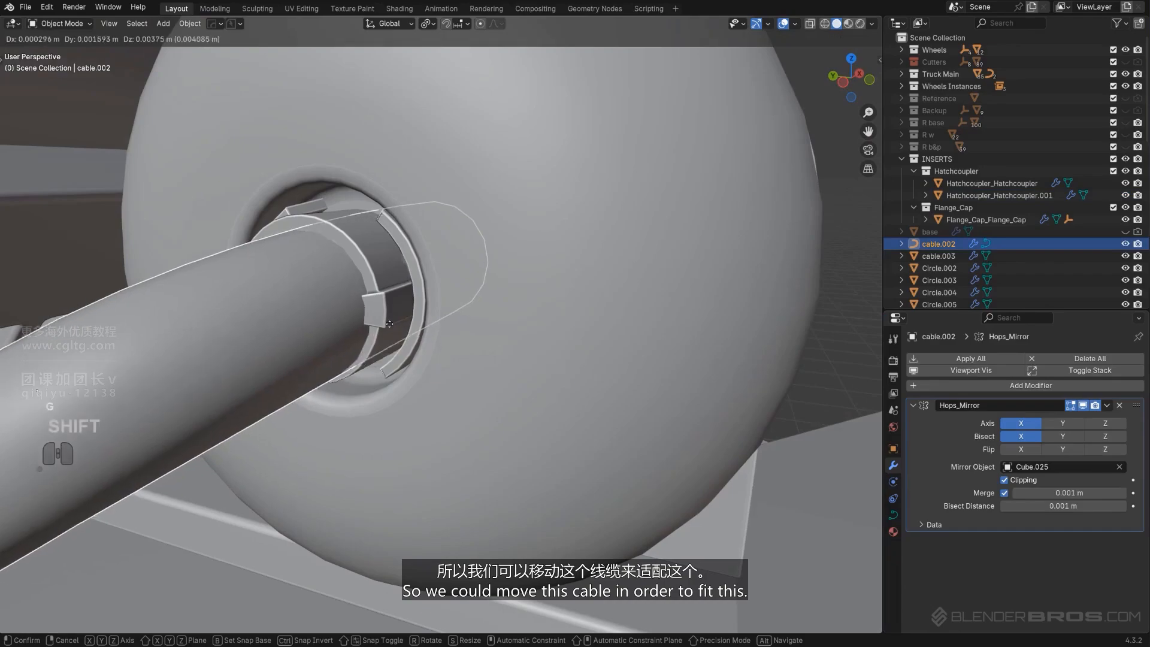
click(383, 316)
Scale the duplicated coupler again to wrap the cable end
click(395, 303)
key(s)
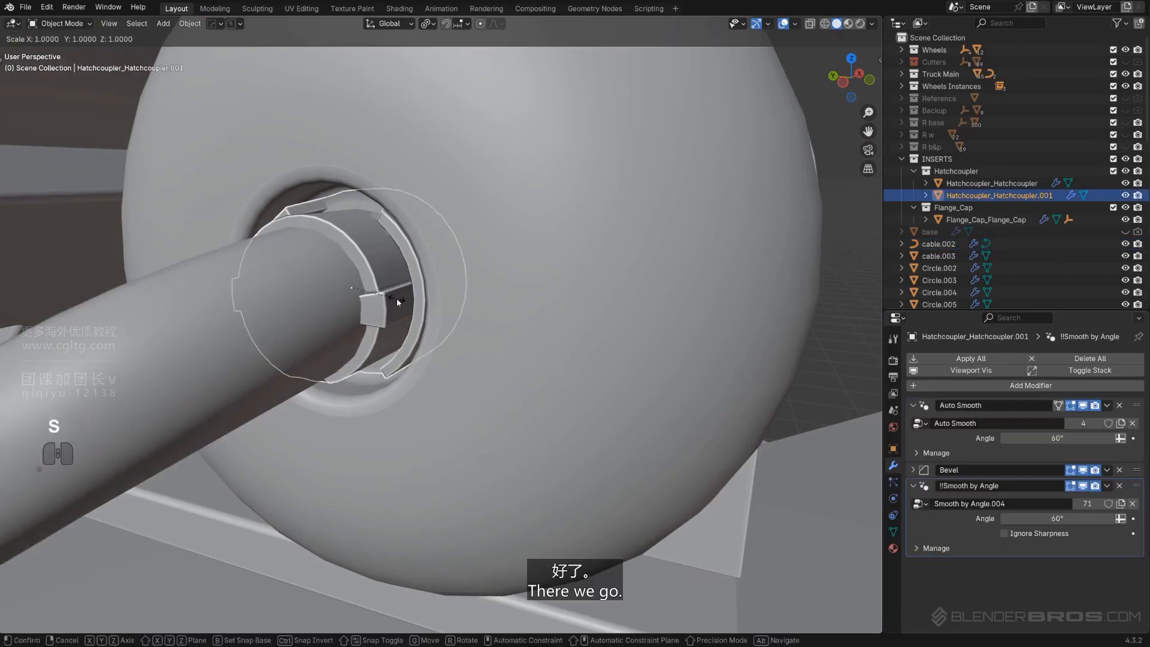
click(415, 301)
scroll(415, 301, down, 7)
middle_drag(569, 290, 330, 276)
shift+click(316, 379)
key(alt+x)
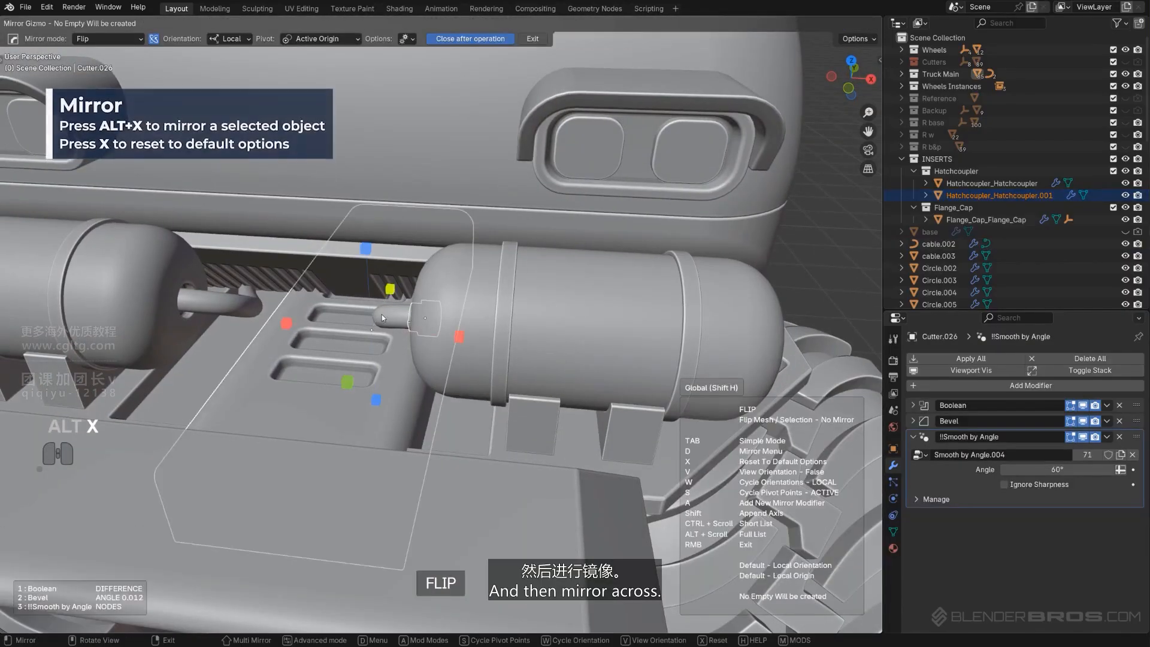
key(x)
right_click(458, 336)
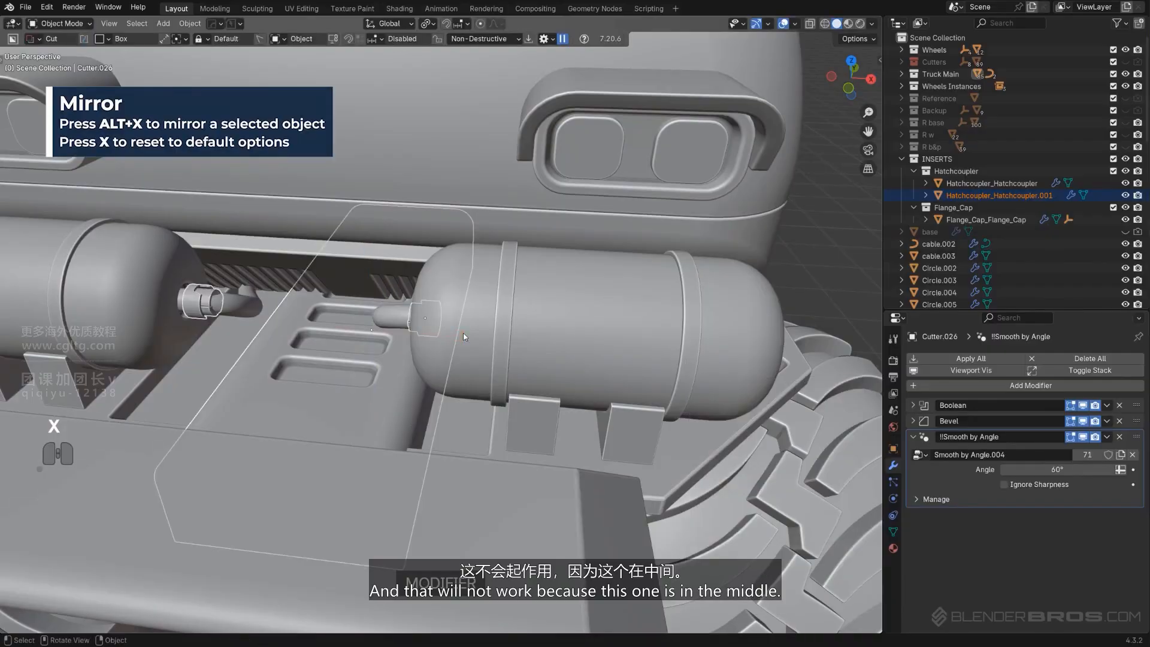
Mirror the duplicated coupler across the body object Cube.025 with a mirror modifier
middle_drag(462, 333, 395, 324)
scroll(332, 331, down, 5)
shift+middle_drag(395, 323, 500, 299)
key(KP_5)
scroll(505, 270, up, 3)
scroll(505, 267, up, 2)
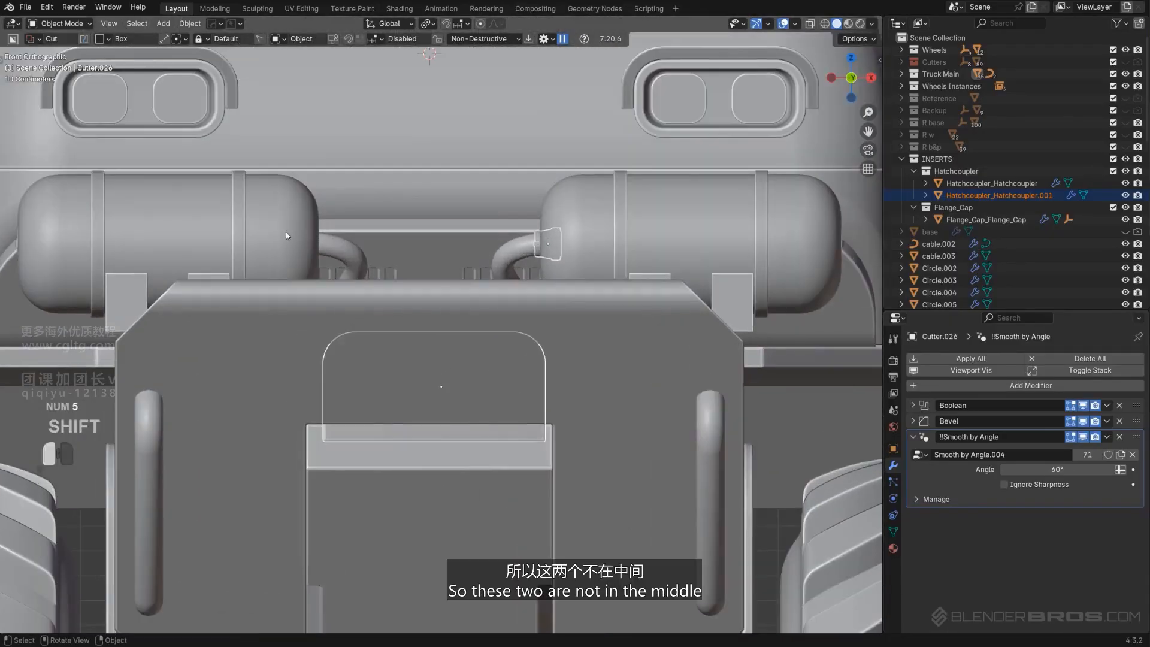
click(548, 247)
key(KP_5)
middle_drag(488, 246, 504, 289)
scroll(557, 229, down, 5)
shift+click(440, 195)
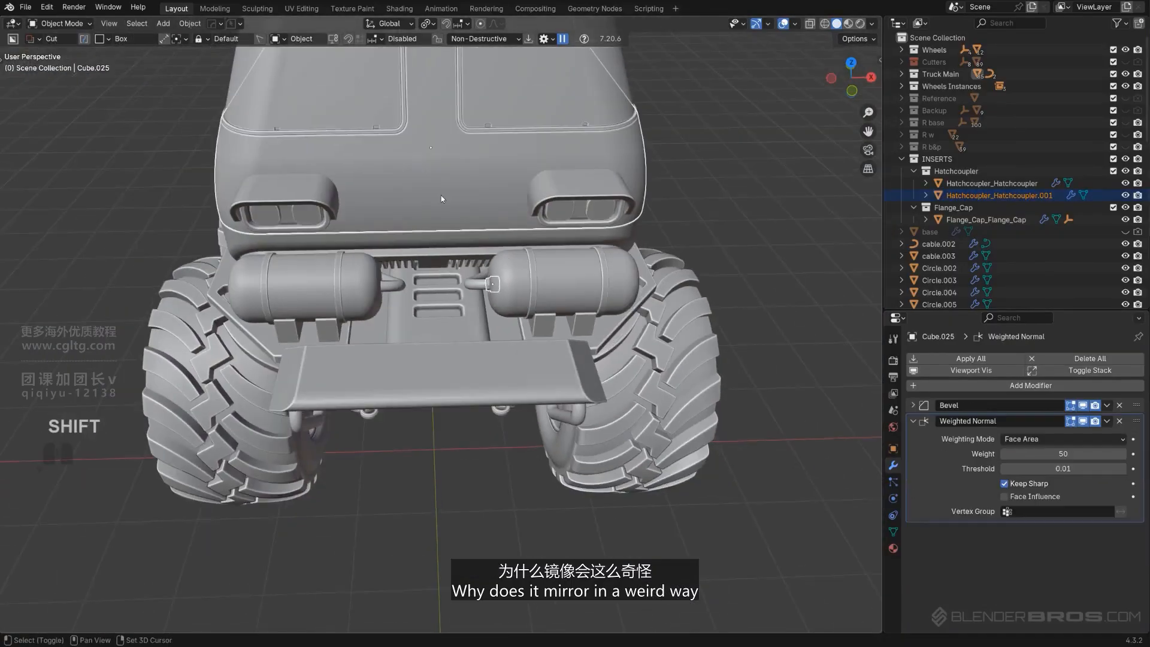
key(alt+x)
click(518, 148)
Select the slot cutter and set its origin to its geometry
scroll(509, 257, up, 2)
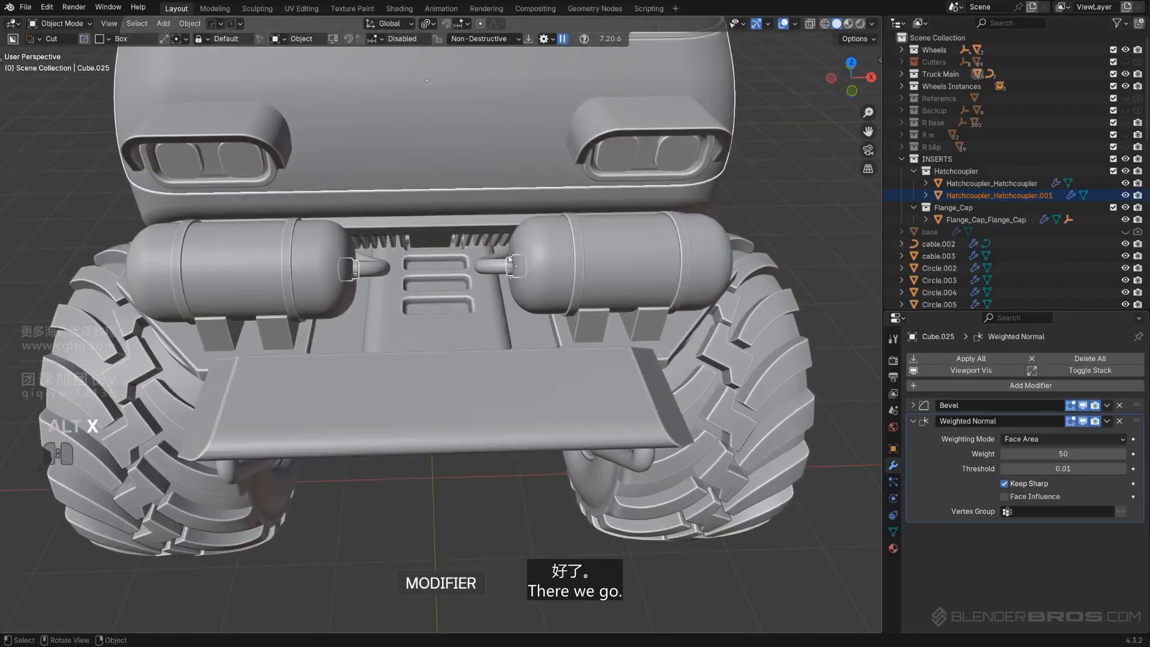
middle_drag(772, 249, 727, 252)
middle_drag(795, 275, 866, 241)
middle_drag(444, 331, 396, 348)
shift+middle_drag(396, 348, 382, 318)
click(324, 320)
mouse_move(383, 318)
middle_down()
mouse_move(413, 315)
mouse_move(404, 346)
mouse_move(403, 314)
middle_up()
key(KP_5)
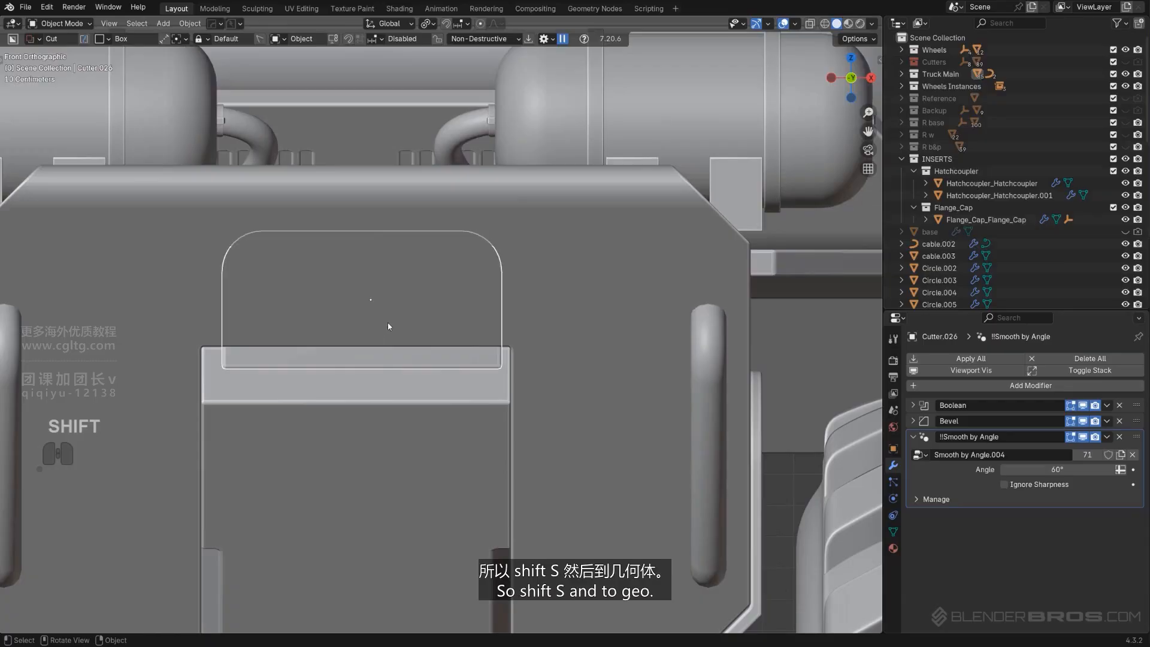
key(shift+s)
click(364, 404)
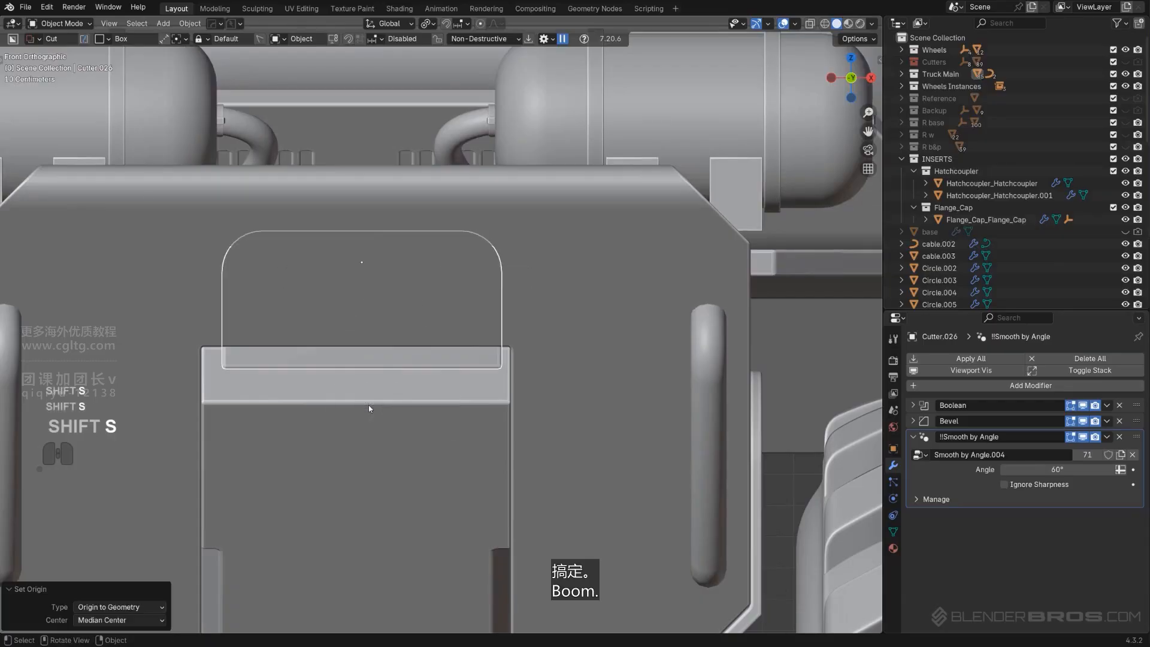
Move the slot cutter about -0.475 m along Y toward the plate's front
scroll(368, 405, down, 3)
middle_drag(369, 387, 401, 366)
key(KP_5)
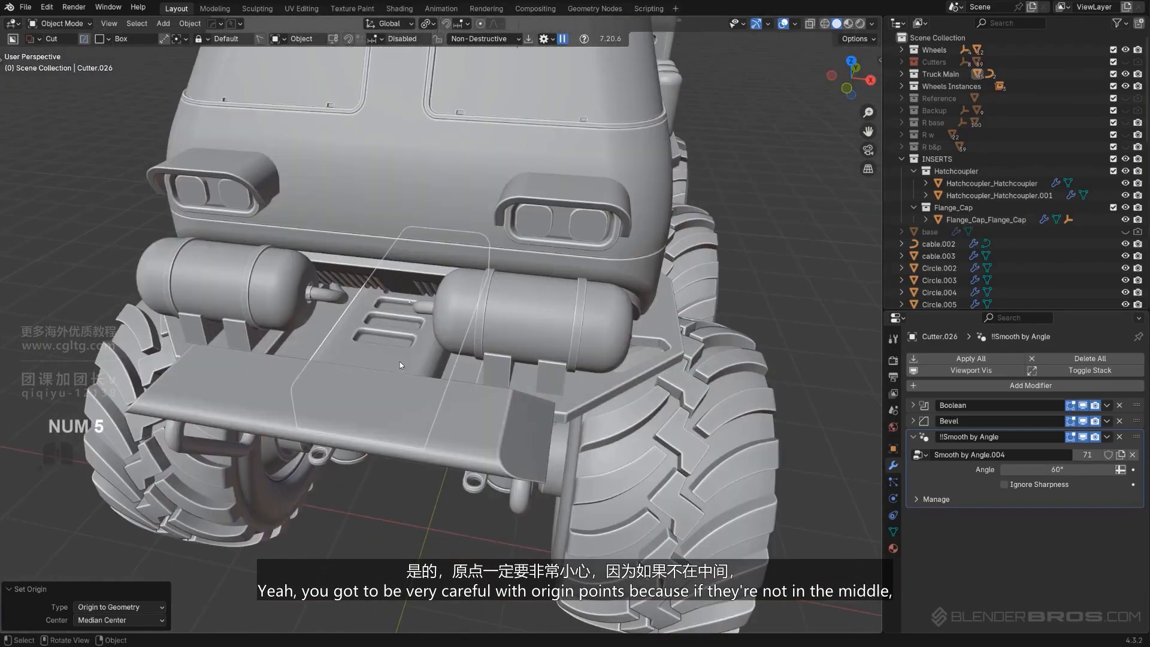
scroll(391, 357, up, 3)
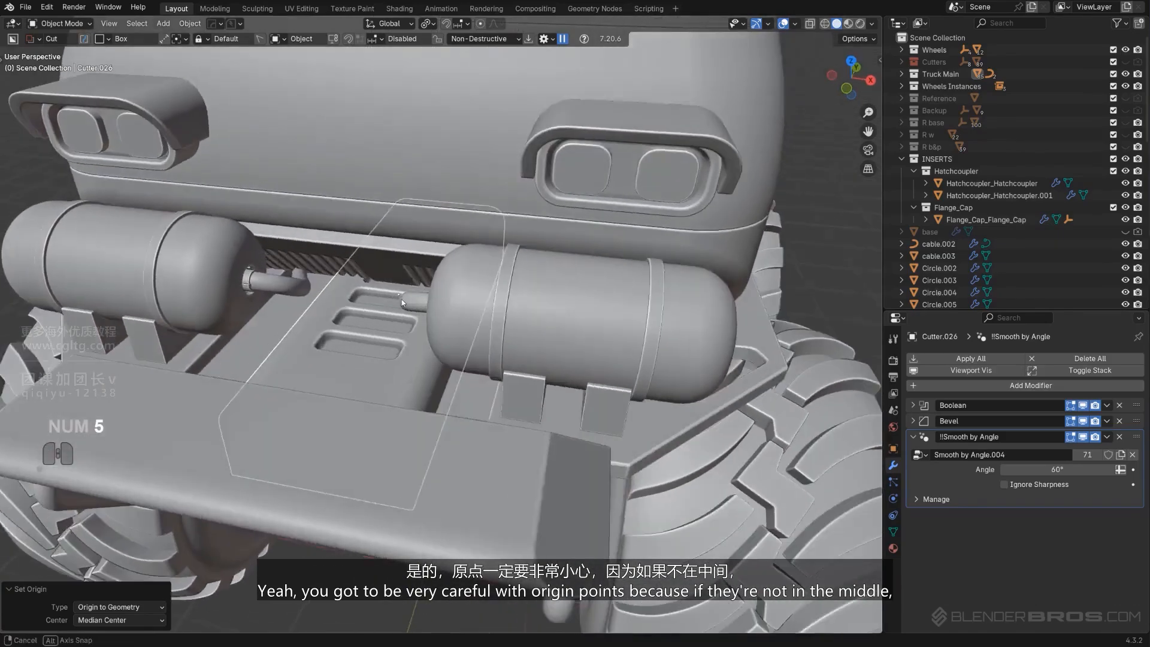
mouse_move(401, 300)
middle_down()
mouse_move(410, 292)
mouse_move(375, 311)
mouse_move(392, 319)
mouse_move(401, 302)
mouse_move(380, 307)
middle_up()
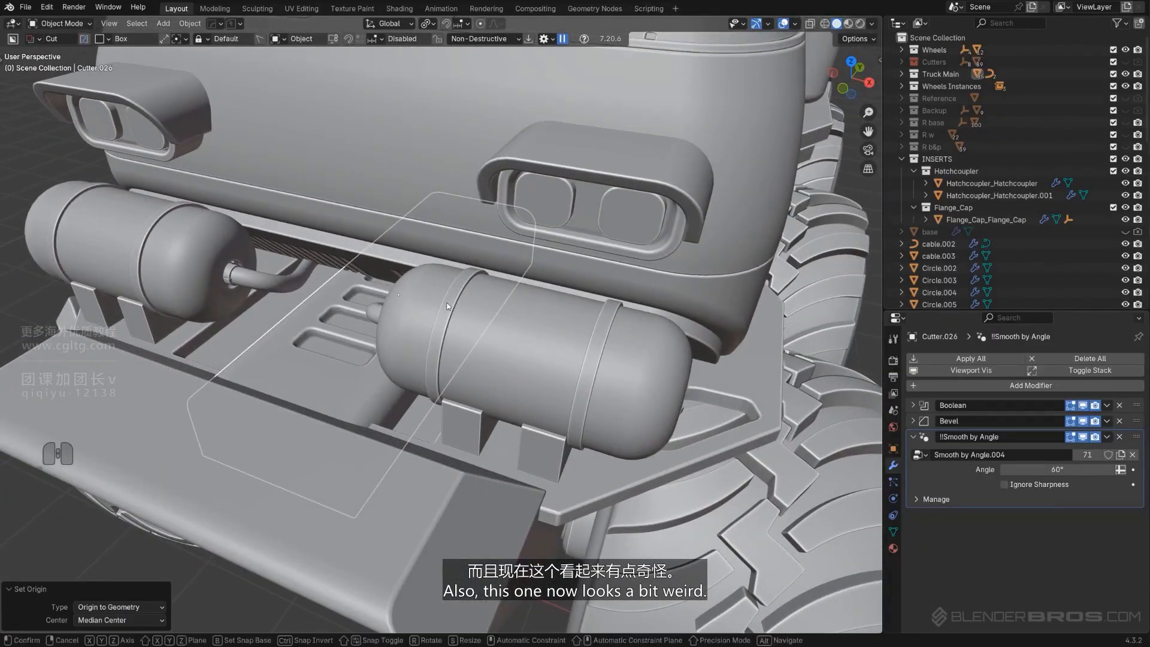
key(y)
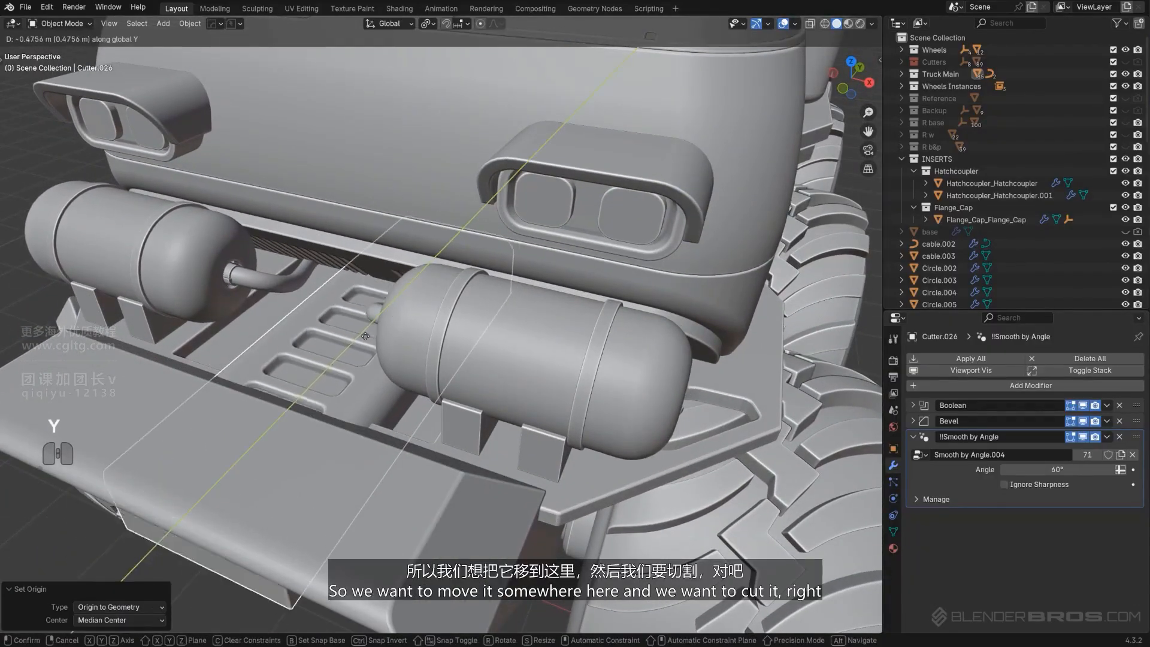
click(379, 320)
scroll(378, 320, down, 5)
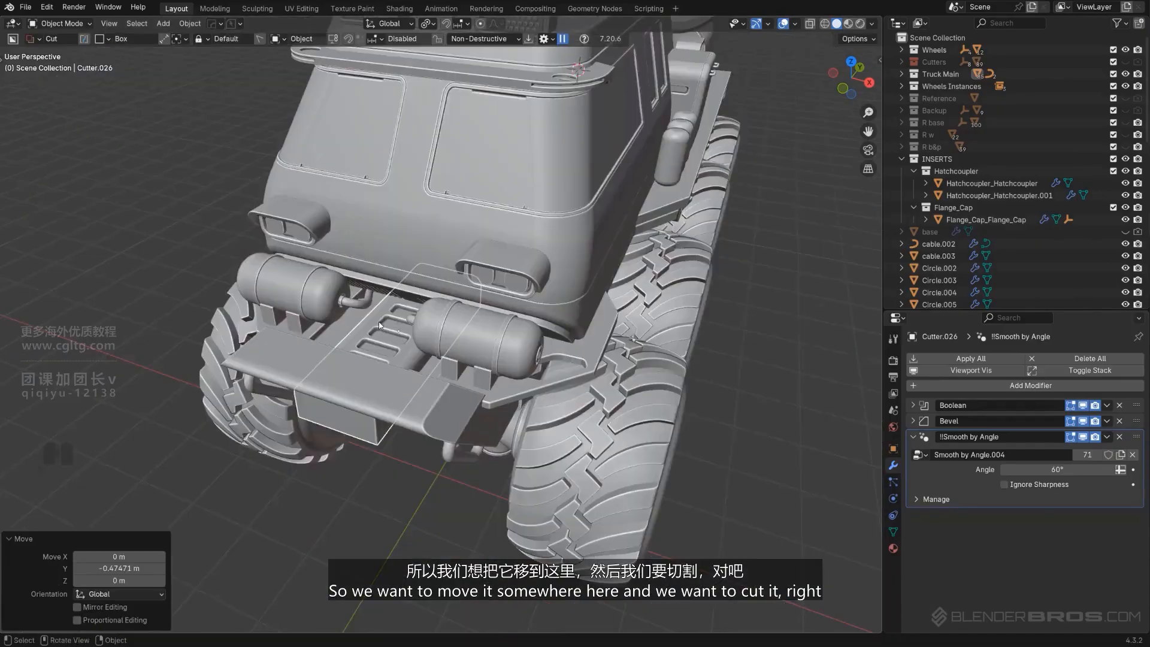
In top local view, box-cut away both ends of the slot cutter with BoxCutter
middle_drag(380, 317, 395, 276)
key(slash)
middle_drag(454, 303, 426, 364)
key(KP_5)
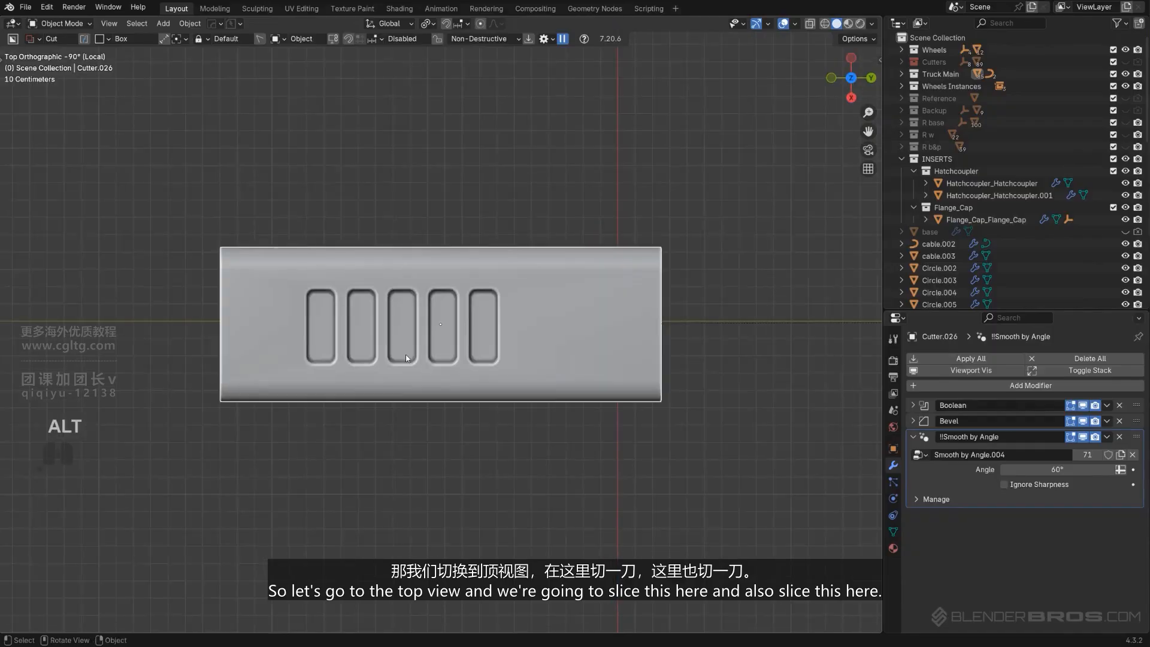
key(d)
drag(171, 191, 290, 450)
key(space)
drag(521, 244, 680, 442)
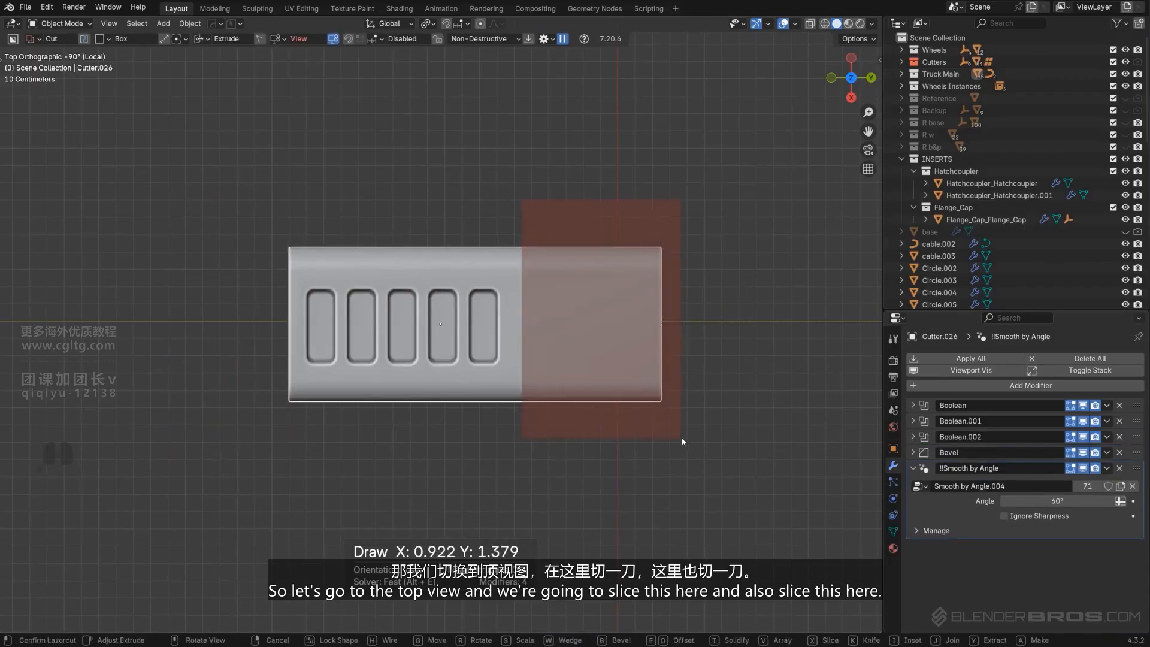
key(space)
Pick the plate's slot array cutter through Ever Scroll and reduce its array to 4 slots
key(slash)
scroll(494, 439, up, 3)
middle_drag(600, 399, 422, 385)
key(KP_5)
key(KP_5)
scroll(456, 379, up, 2)
key(q)
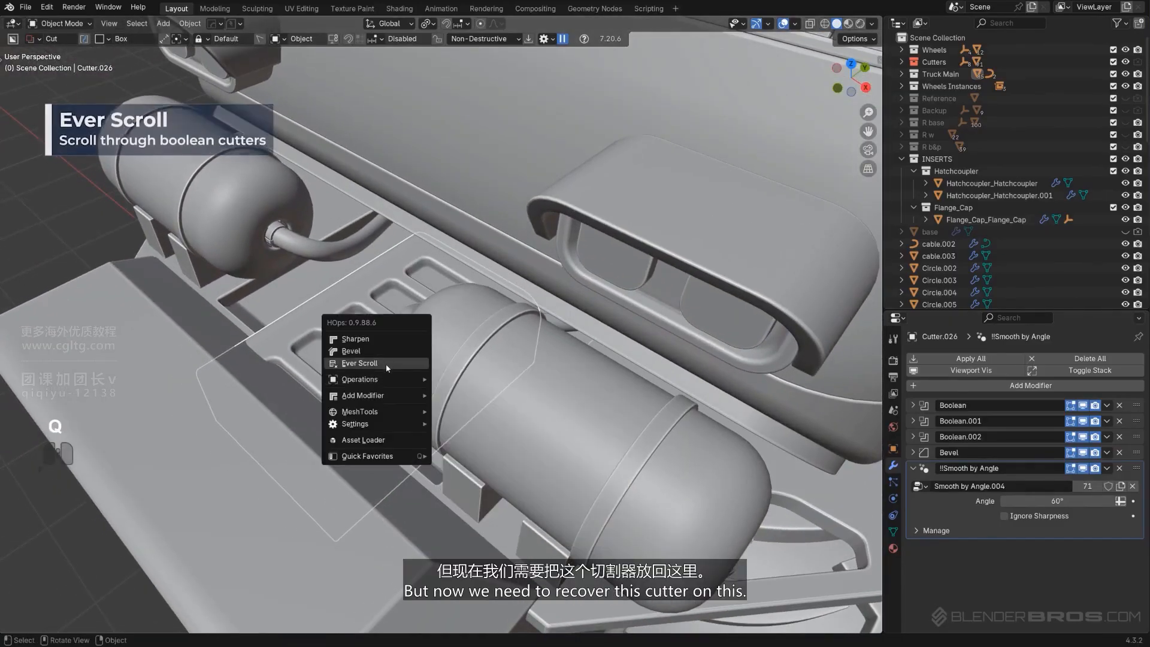
click(386, 364)
scroll(386, 364, up, 2)
click(386, 364)
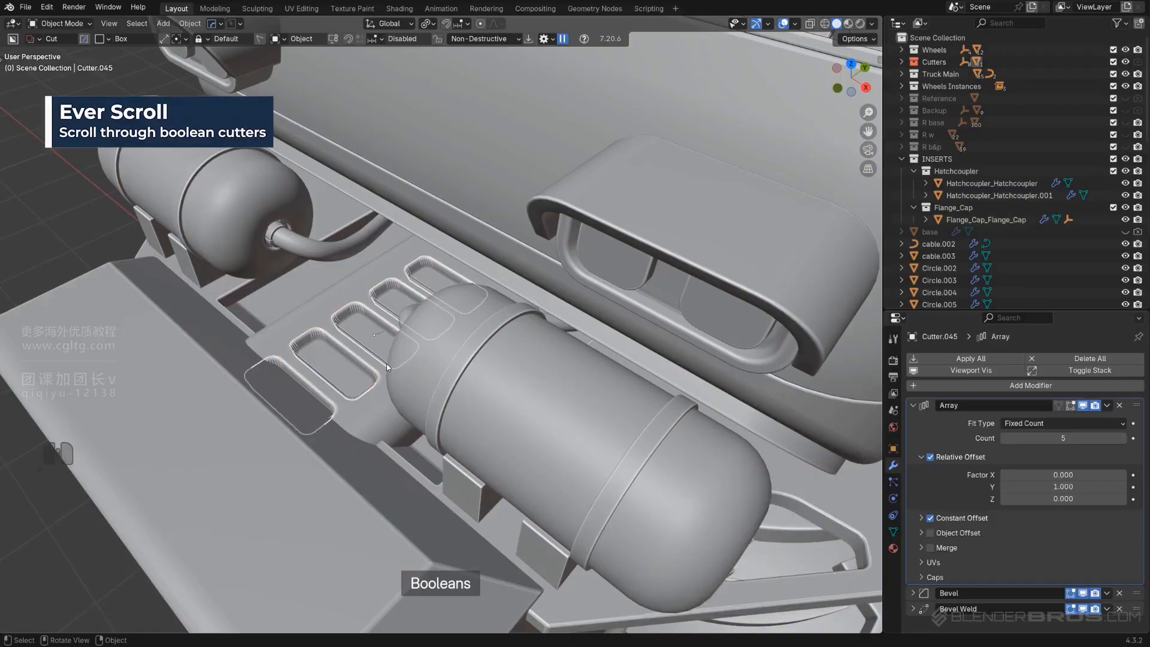
key(q)
click(393, 349)
scroll(392, 348, down, 1)
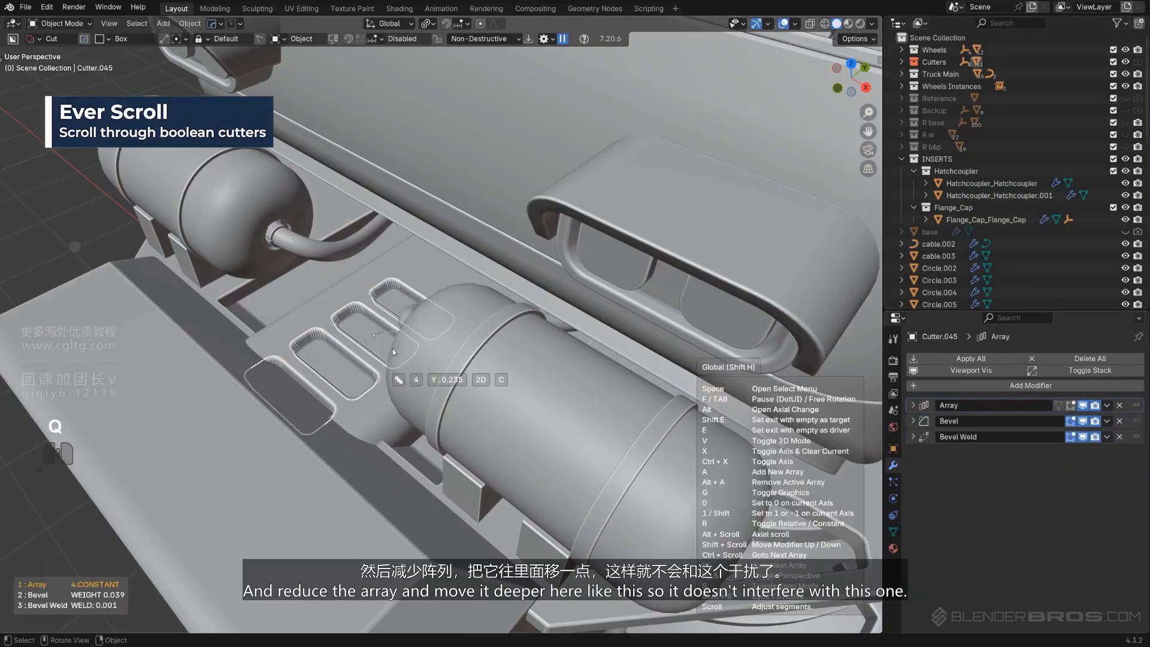
click(393, 348)
Move the slot array cutter about 0.195 m along Y, deeper into the plate
key(g)
key(y)
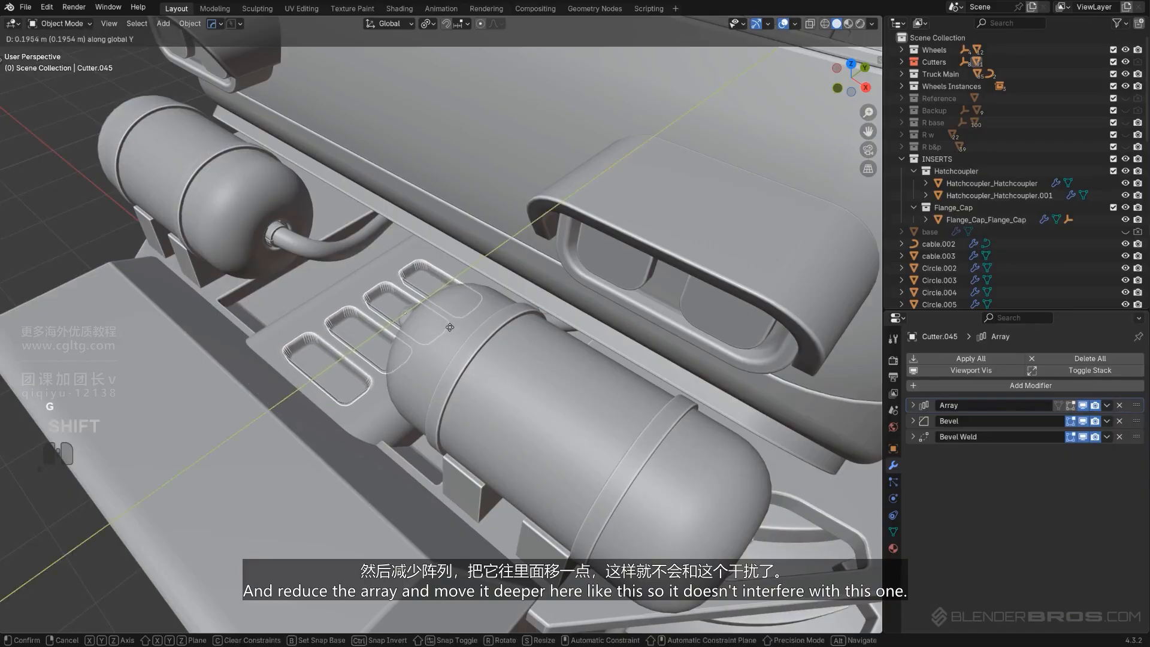
click(420, 340)
Pick the plate's other box cutter through Ever Scroll and move it about -0.042 m along Y
key(shift+2)
scroll(487, 393, down, 3)
middle_drag(487, 393, 545, 314)
scroll(430, 368, up, 6)
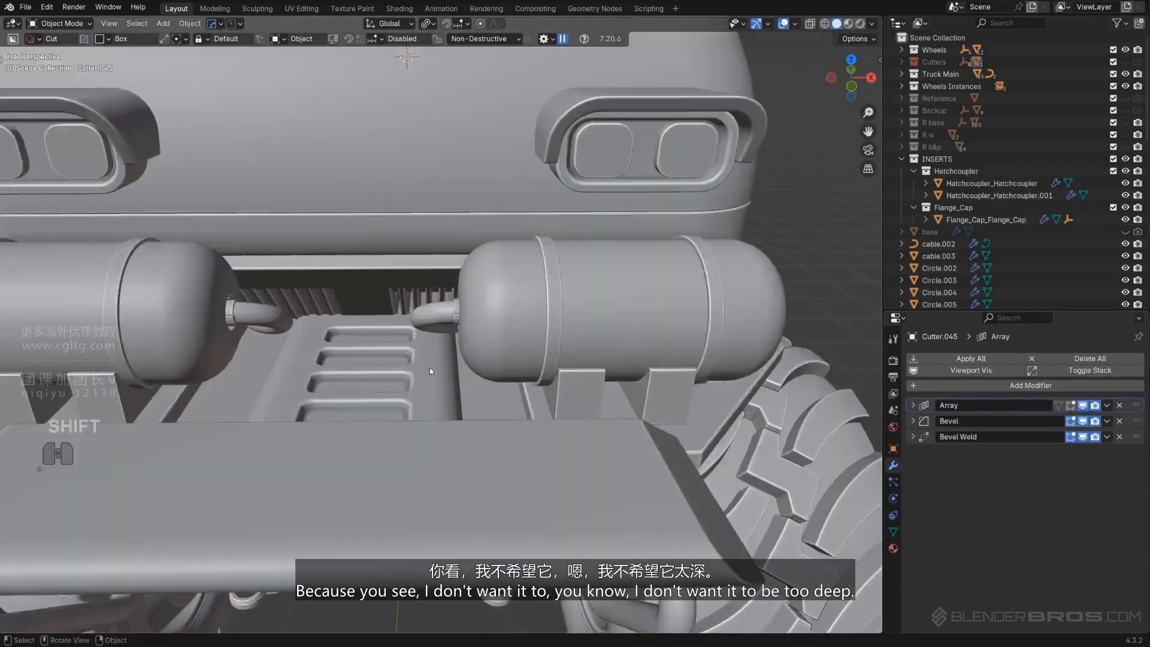
click(391, 332)
shift+middle_drag(391, 332, 389, 332)
key(q)
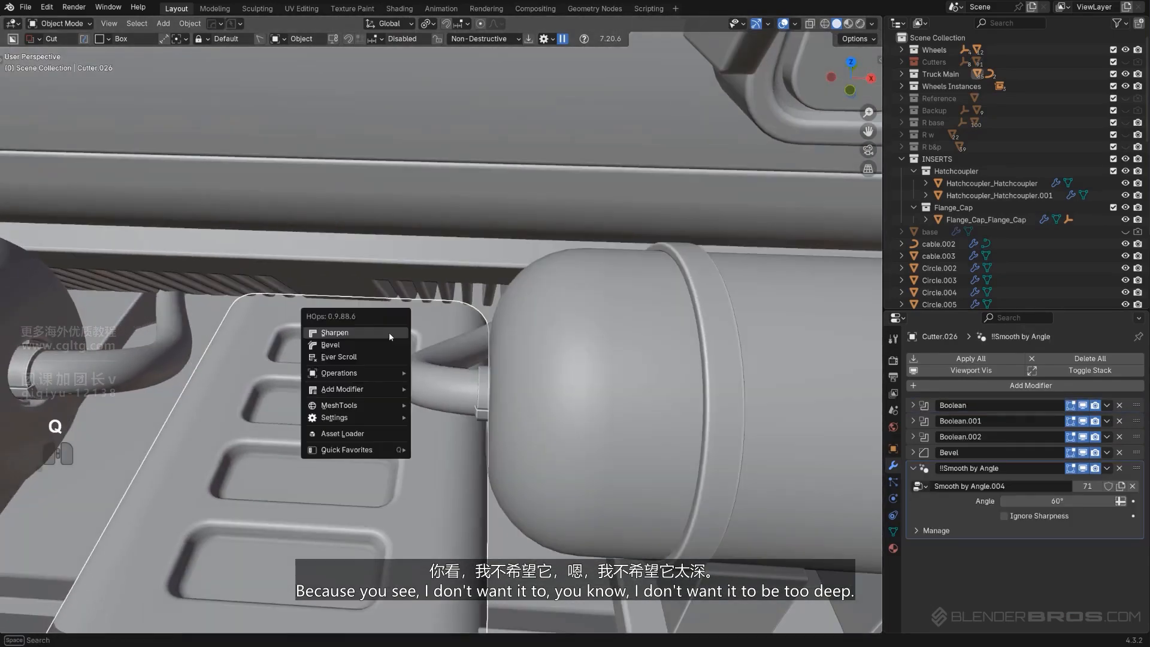
click(383, 354)
click(443, 352)
key(g)
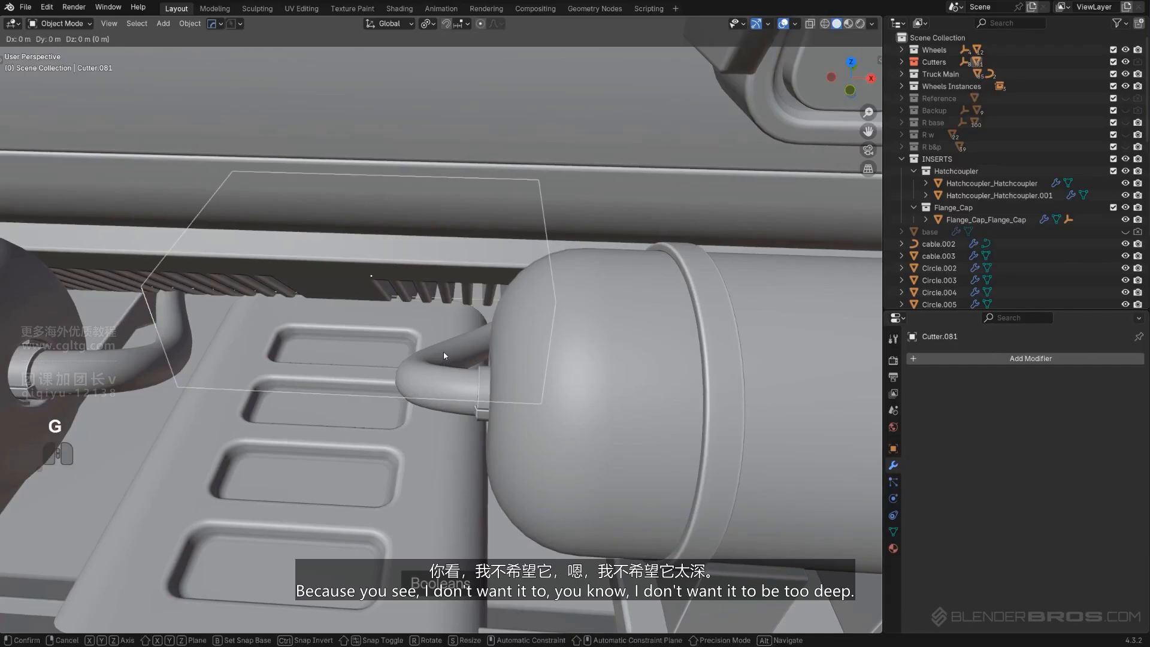
key(y)
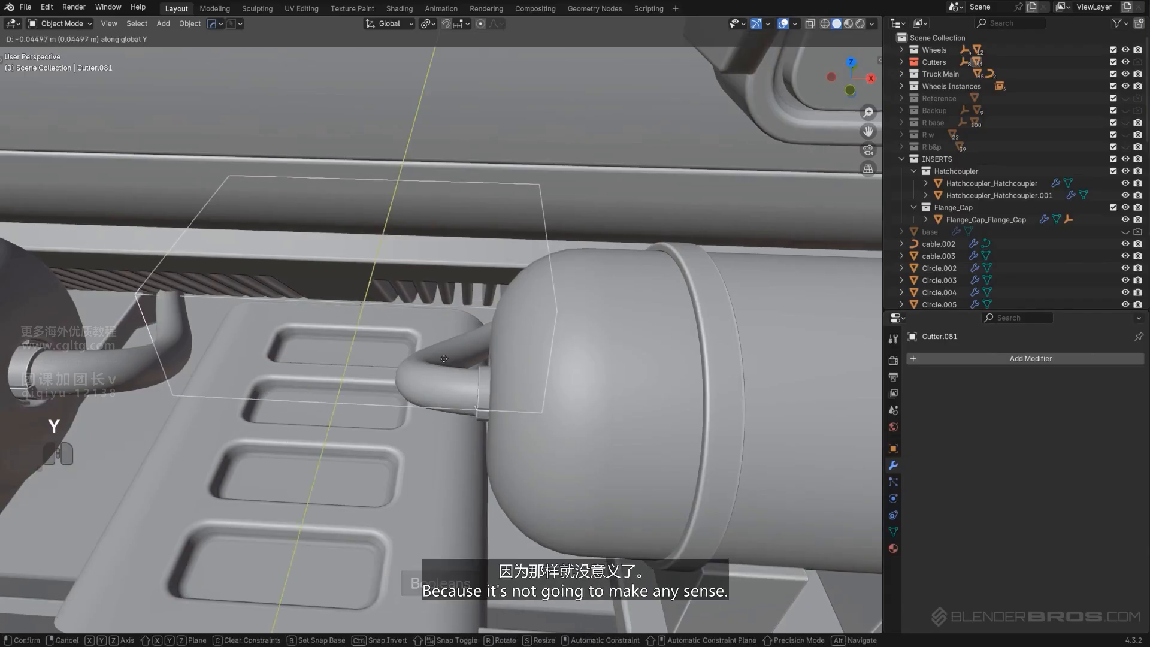
click(444, 358)
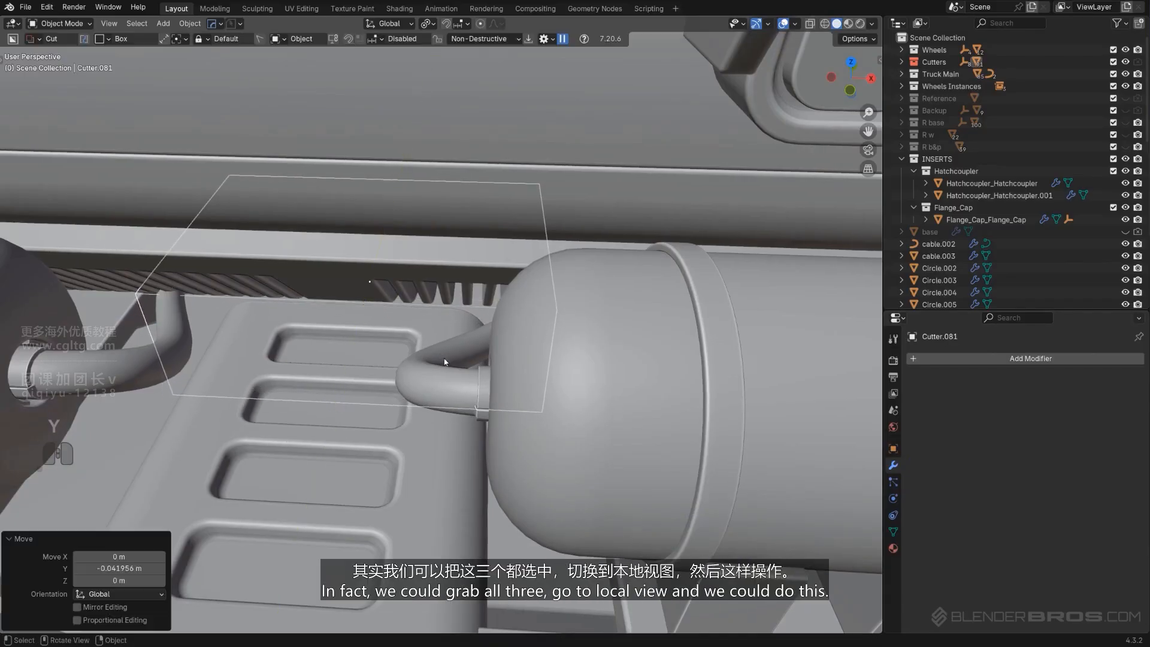
In side local view, move the box cutter's lower vertices about 0.161 m along Y to slant its end
shift+click(379, 298)
shift+click(440, 433)
key(KP_Divide)
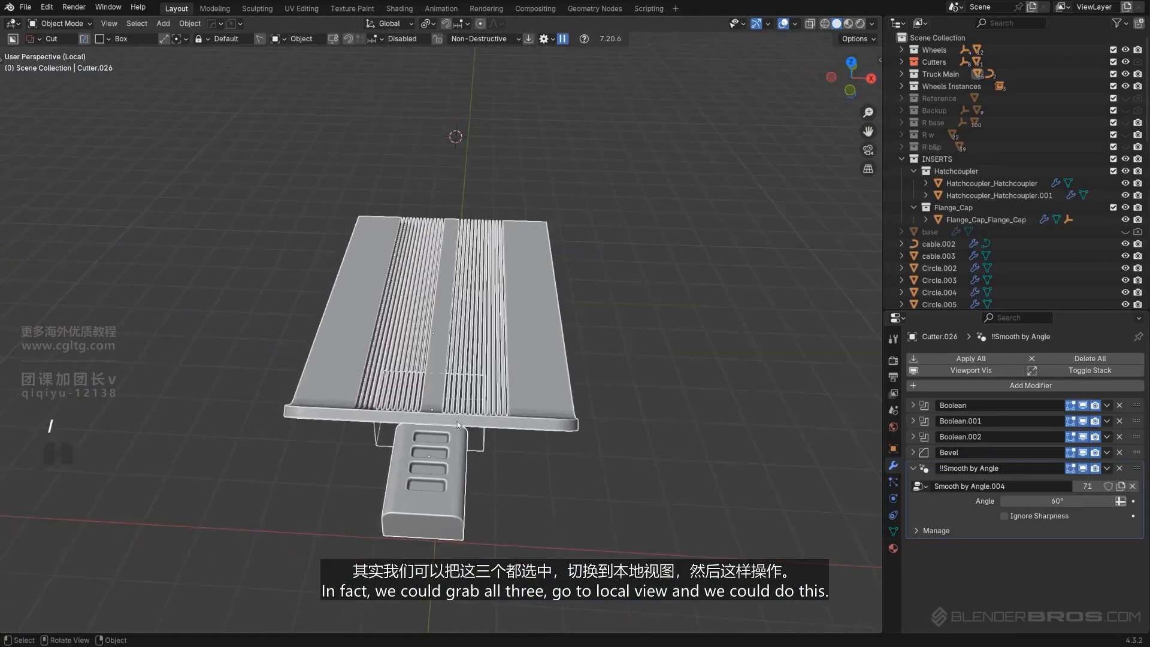
alt+middle_drag(441, 432, 479, 299)
key(KP_5)
scroll(439, 380, up, 2)
scroll(467, 314, up, 6)
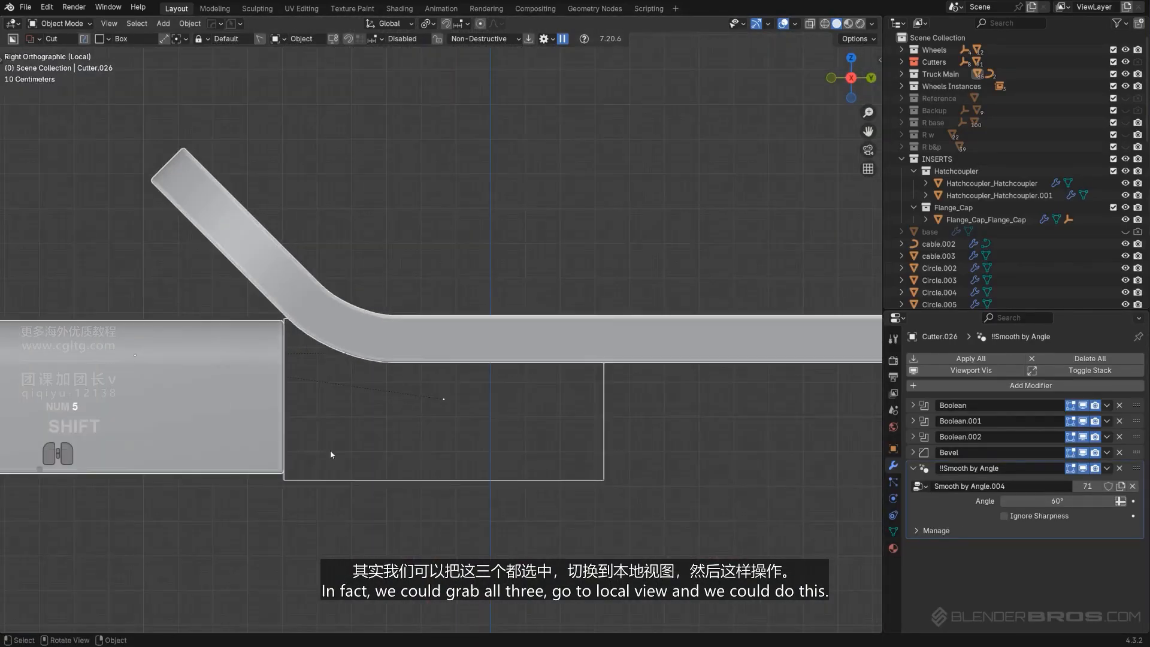
click(344, 480)
key(Tab)
middle_drag(372, 516, 362, 451)
click(293, 500)
scroll(360, 458, down, 3)
key(g)
key(y)
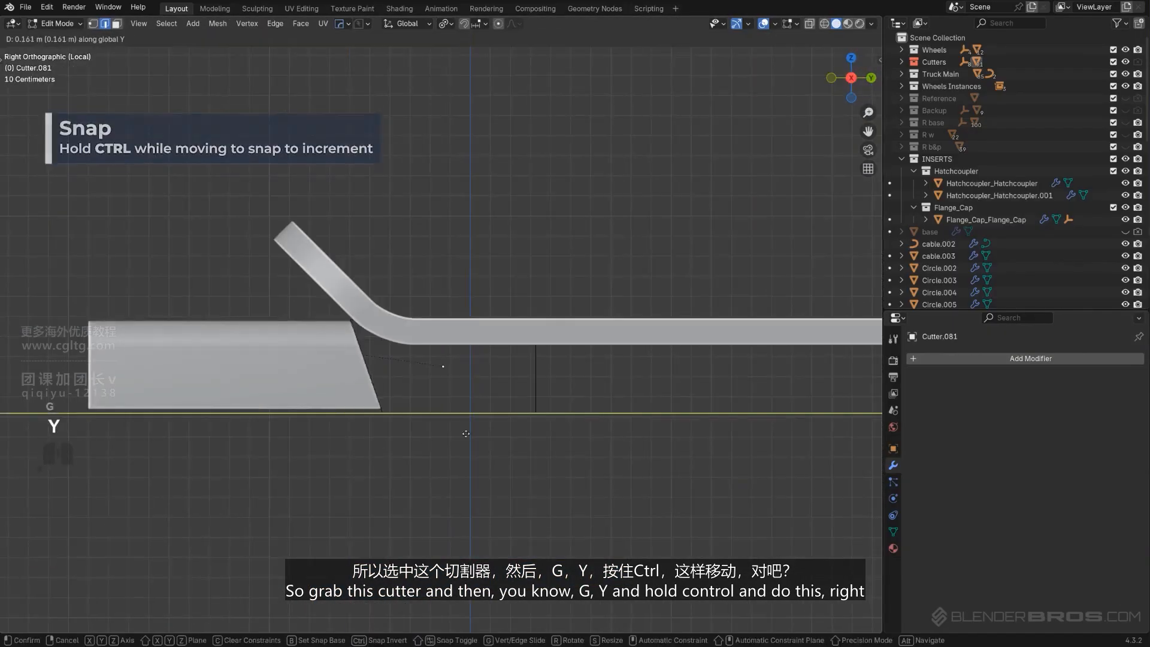
click(554, 401)
key(Tab)
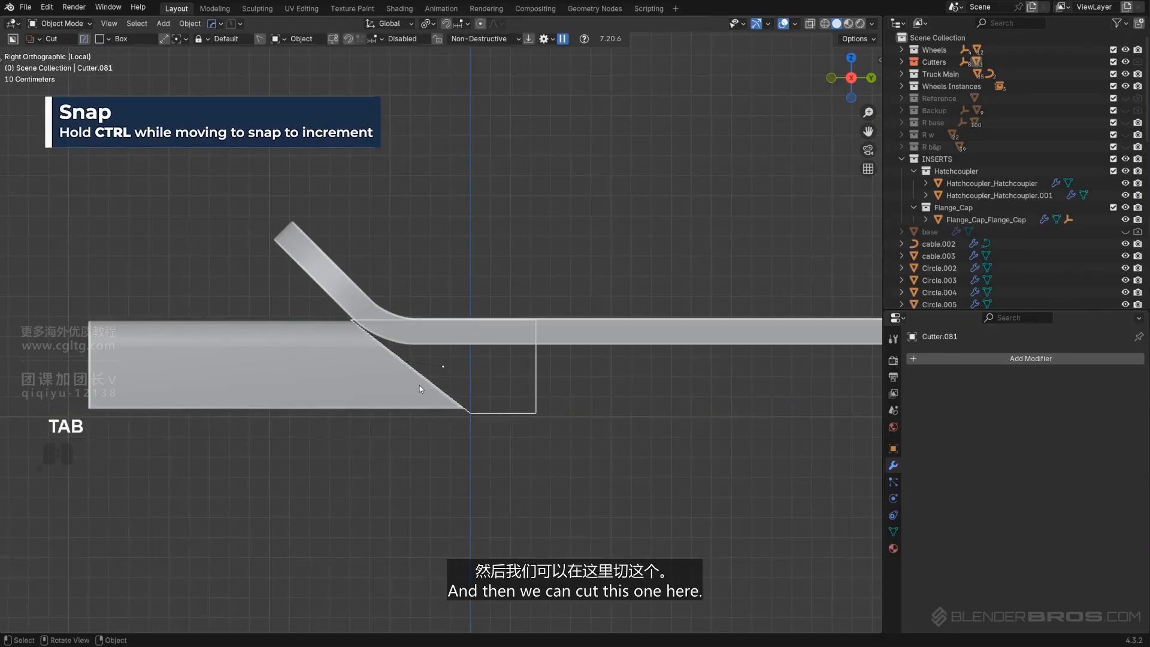
Cut a box across the plate's slanted front end with BoxCutter
click(411, 333)
drag(412, 342, 499, 469)
key(space)
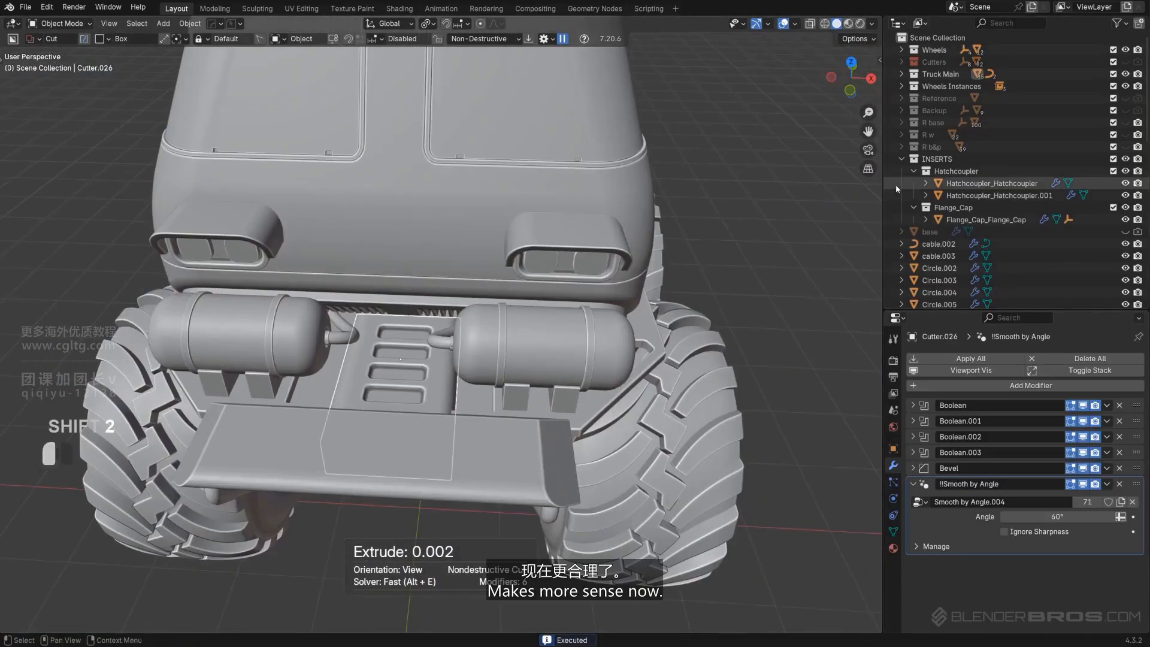
Isolate the tank body with its hatch couplers and snap the 3D cursor to the selected coupler
click(896, 183)
click(757, 268)
key(KP_5)
scroll(412, 342, up, 3)
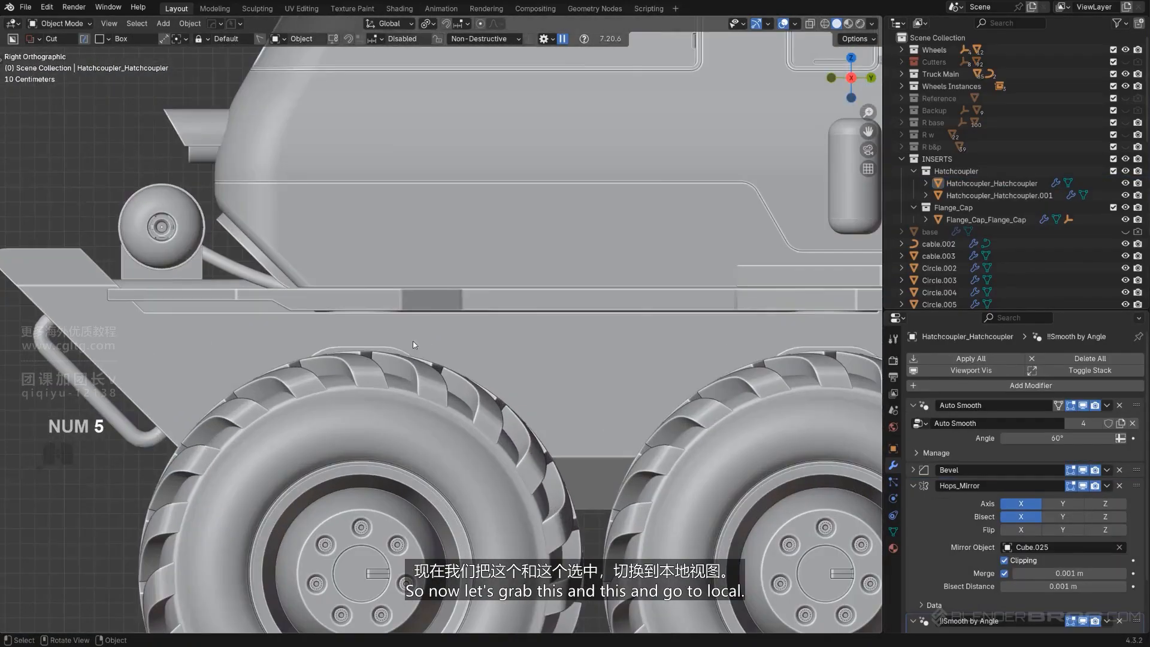
click(453, 339)
shift+click(480, 337)
key(slash)
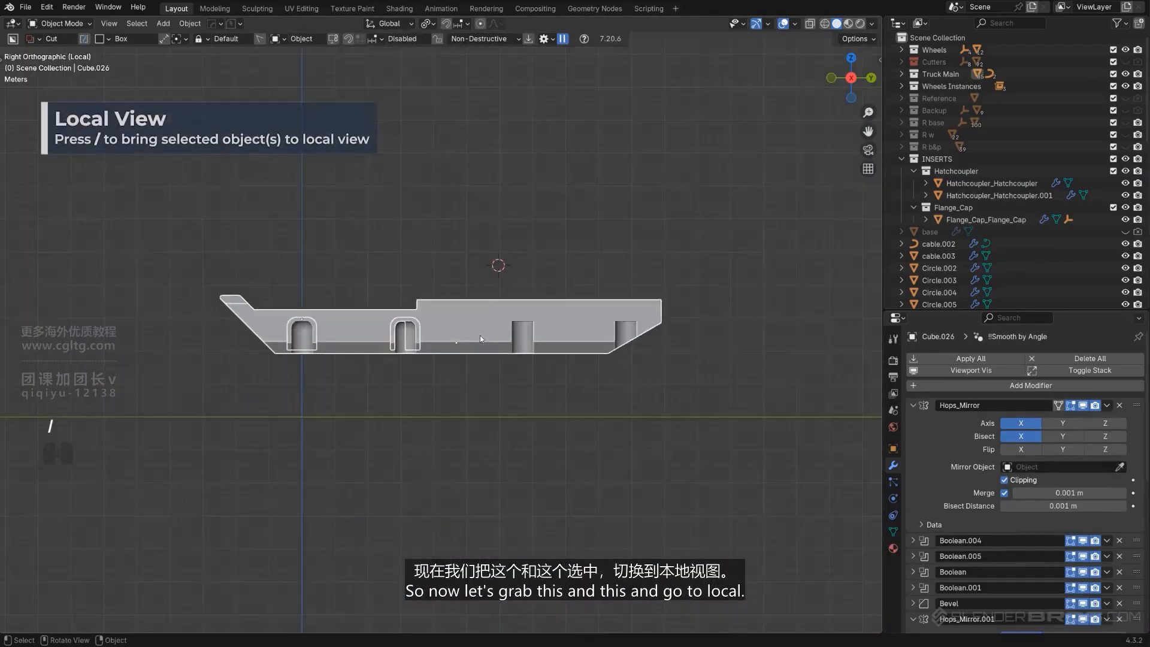
shift+middle_drag(185, 398, 826, 402)
scroll(642, 354, up, 3)
shift+middle_drag(642, 353, 431, 349)
scroll(536, 349, down, 1)
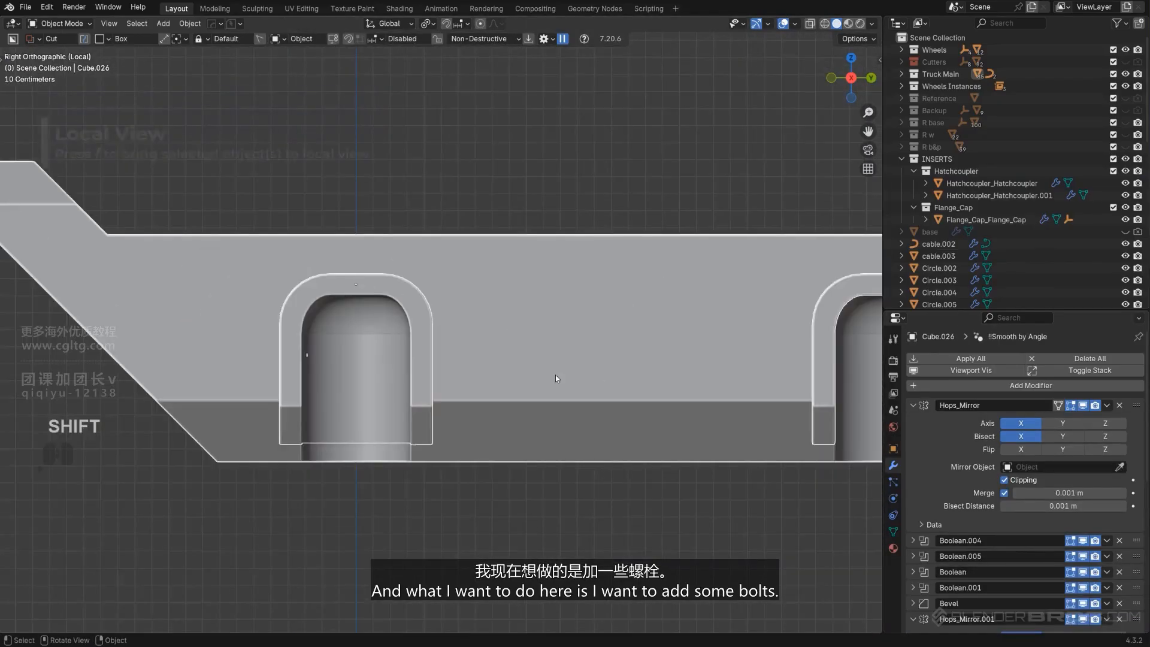
scroll(432, 353, up, 2)
click(420, 354)
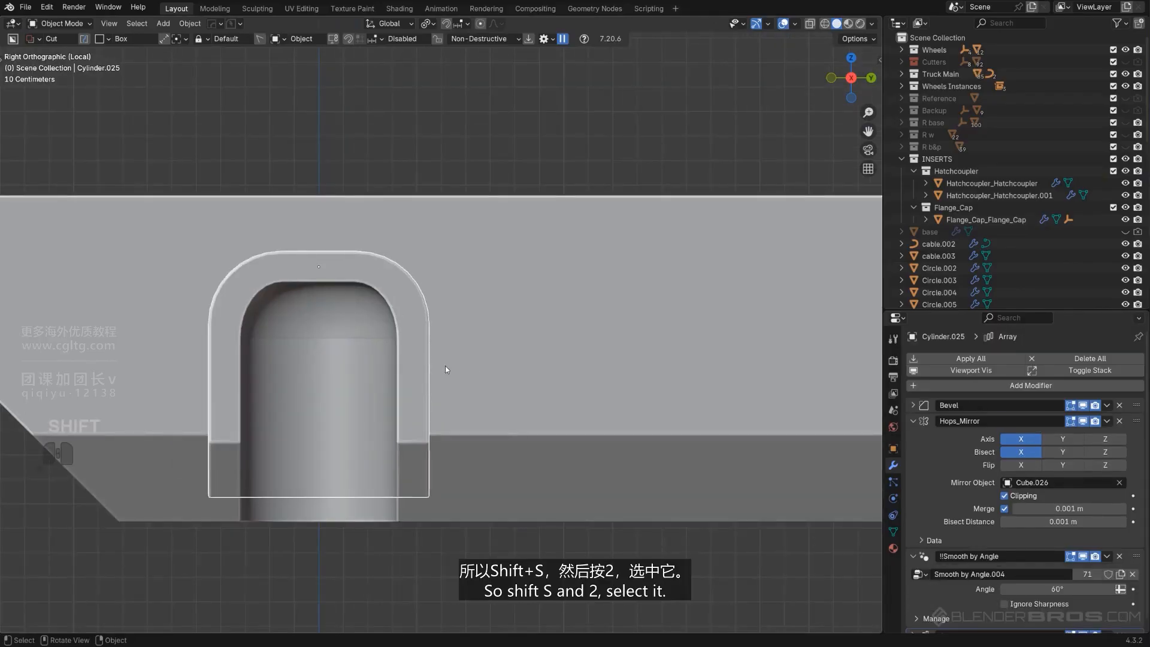
key(shift+s)
key(4)
Insert a Button bolt from the HardOps inserts library onto the top of the coupler's arch
click(231, 24)
click(237, 67)
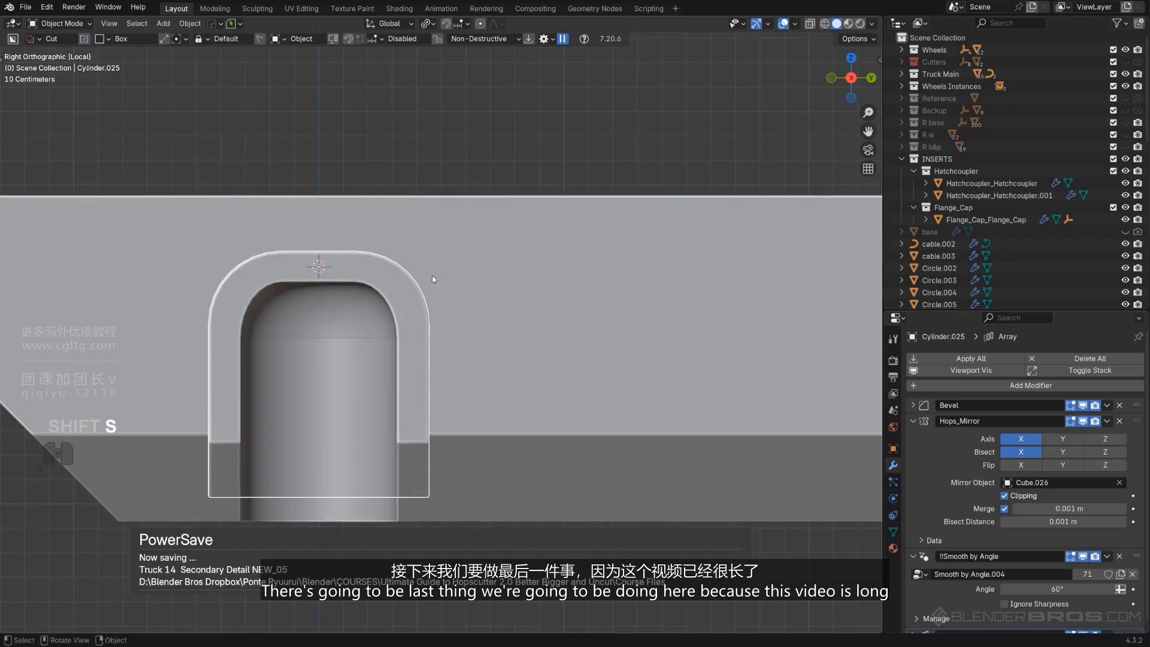
scroll(444, 263, down, 2)
key(q)
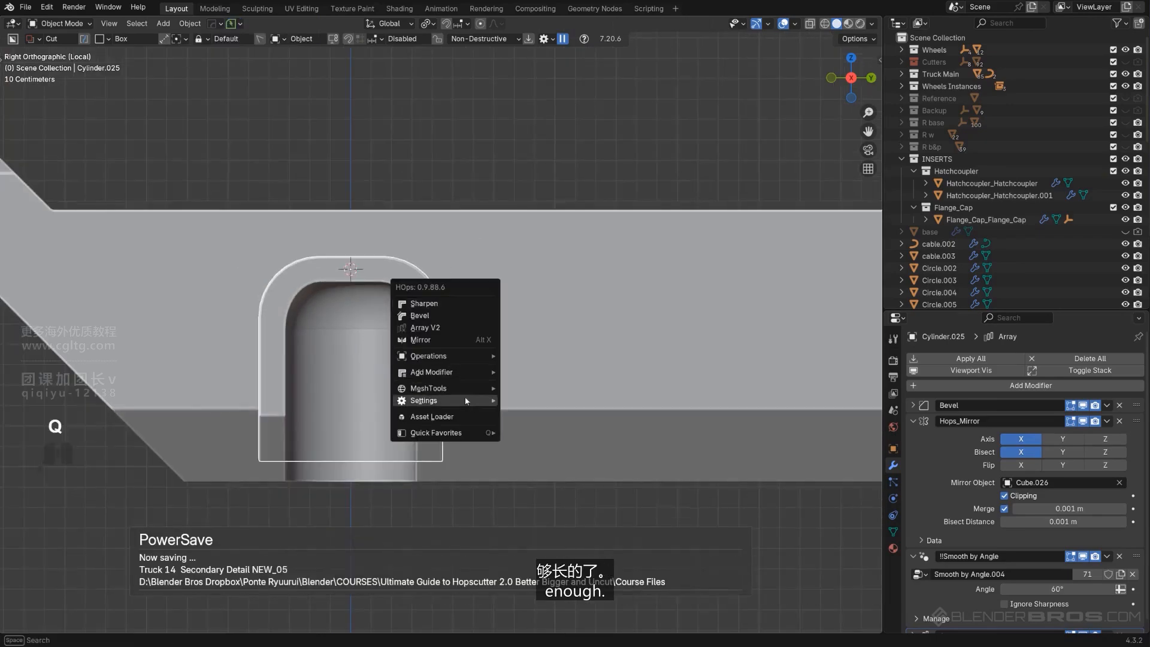
alt+click(478, 412)
click(557, 264)
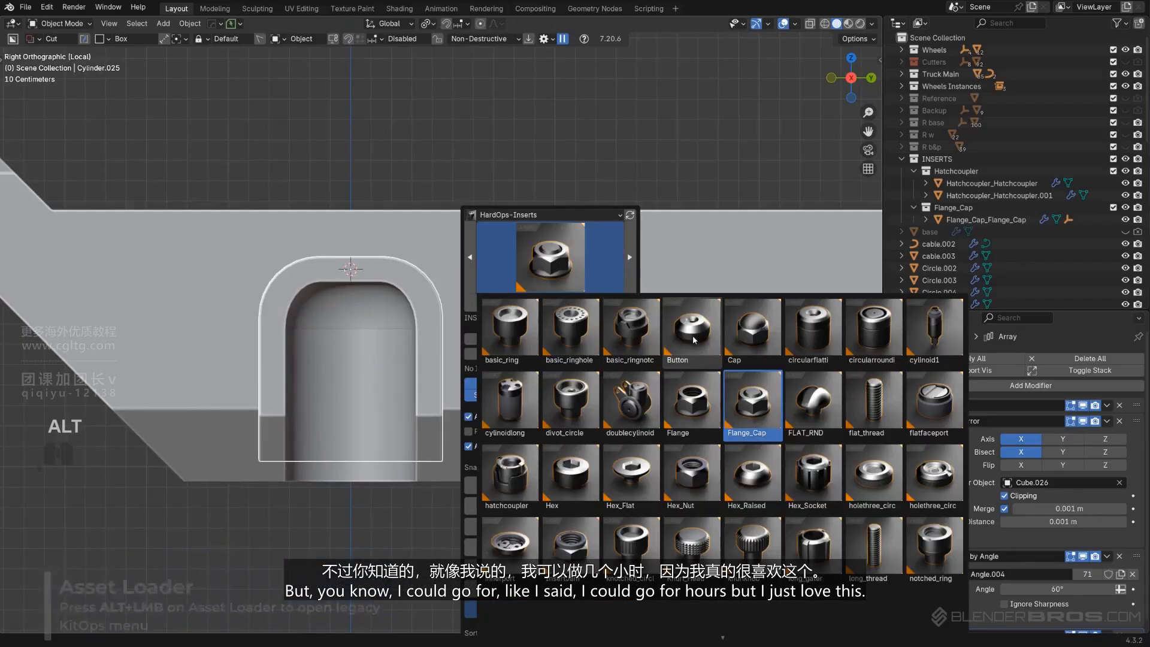
click(665, 336)
click(521, 301)
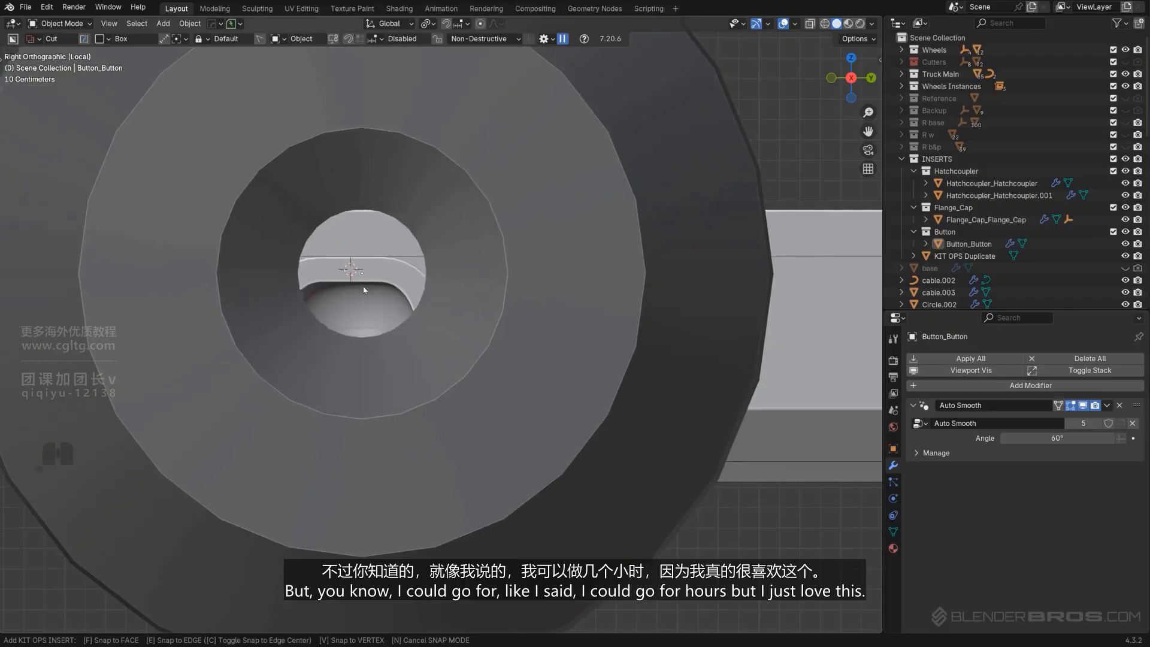
Scale the bolt down to fit the arch rim and remove its material slots
key(s)
click(373, 278)
scroll(768, 357, up, 2)
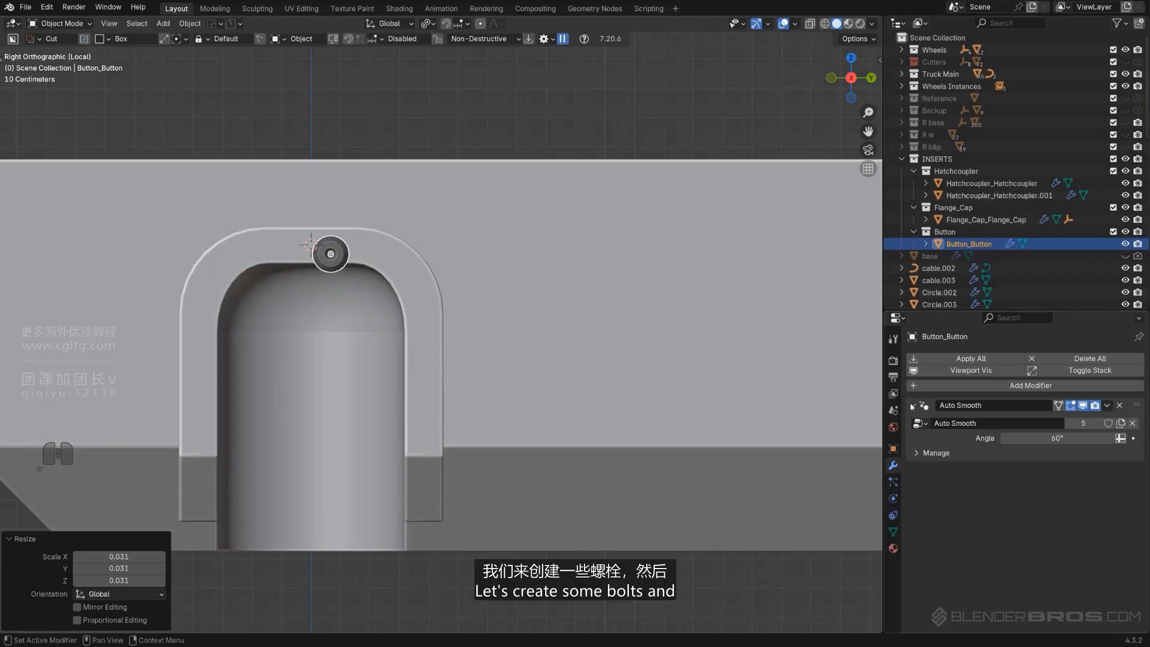
click(893, 548)
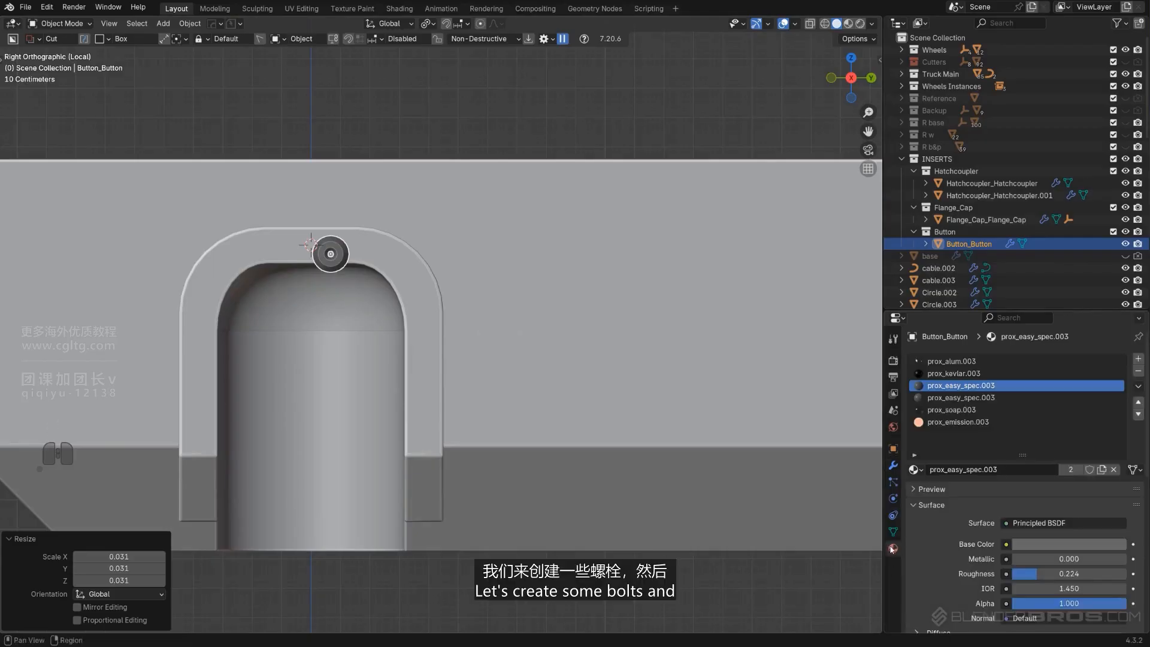
click(1139, 371)
click(1138, 372)
click(1139, 371)
click(1138, 371)
click(1139, 371)
click(1138, 371)
key(s)
click(384, 277)
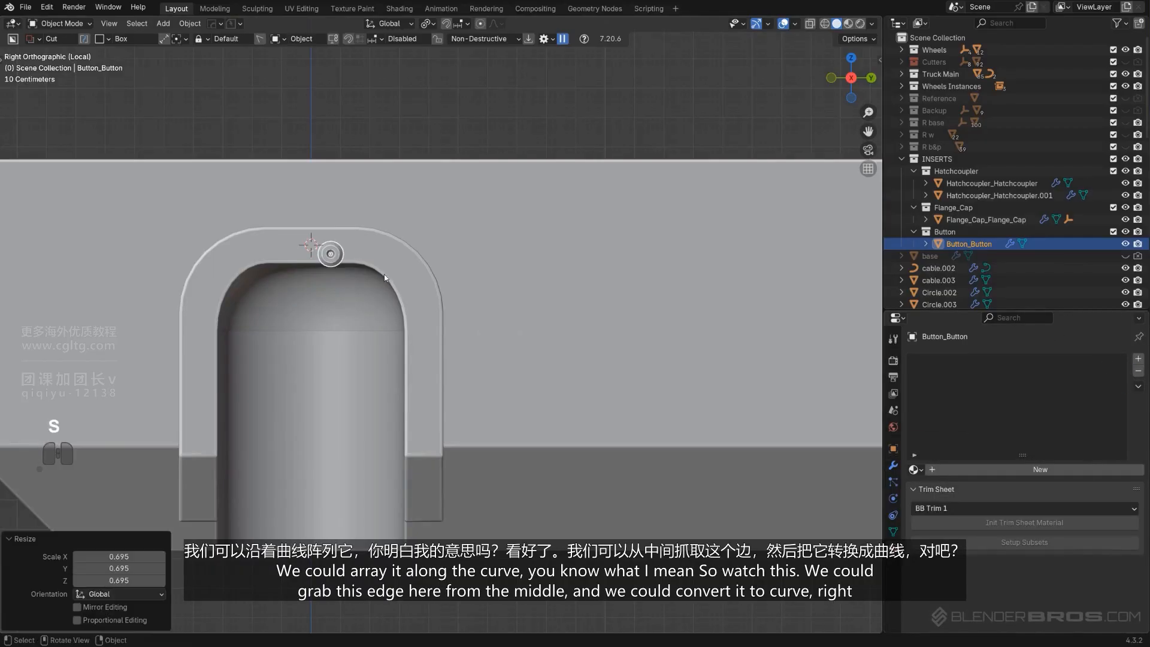
Select the coupler arch's middle edge loop and extract it as a zero-depth curve with Curve/Extract
shift+middle_drag(363, 289, 421, 276)
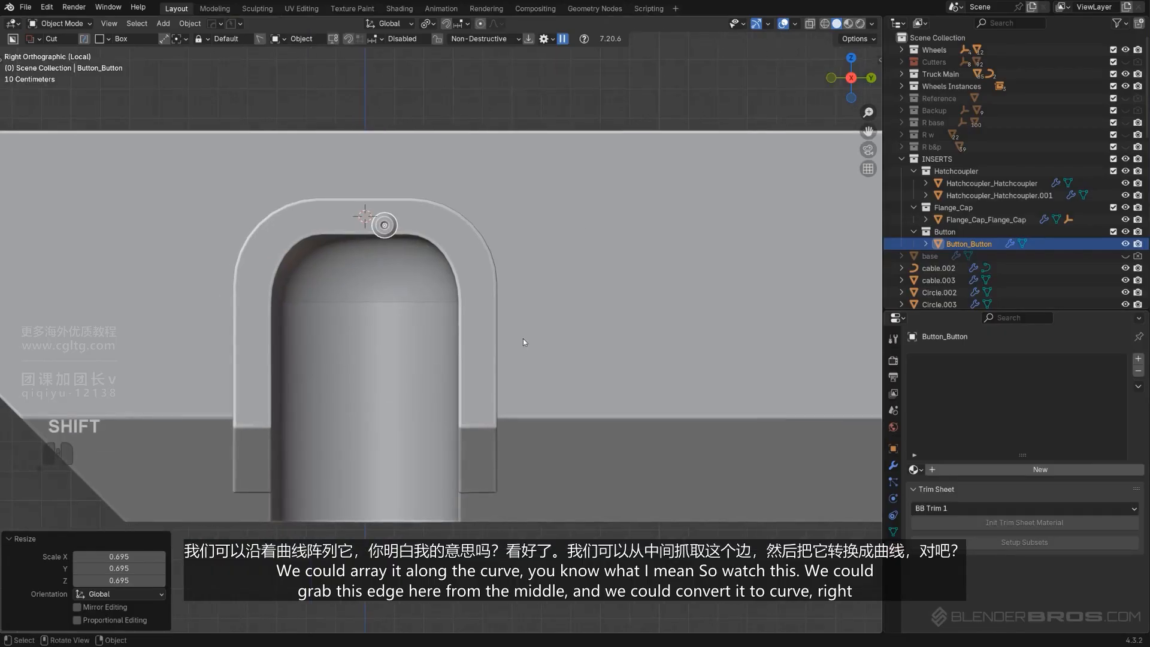
click(325, 243)
key(Tab)
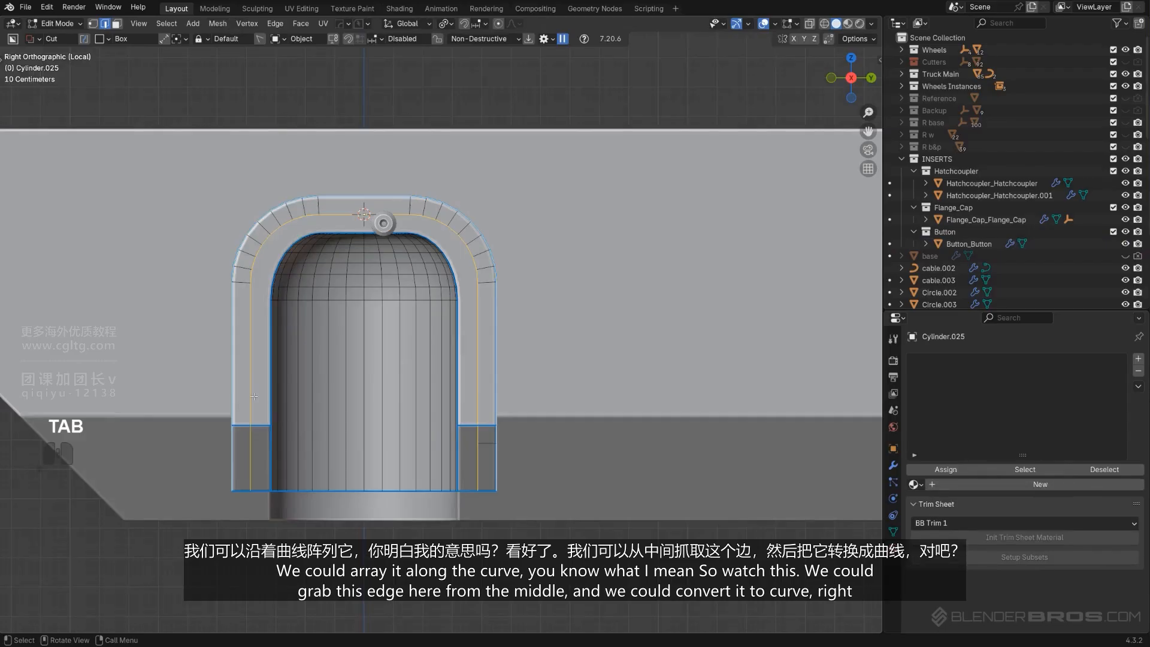
ctrl+click(345, 212)
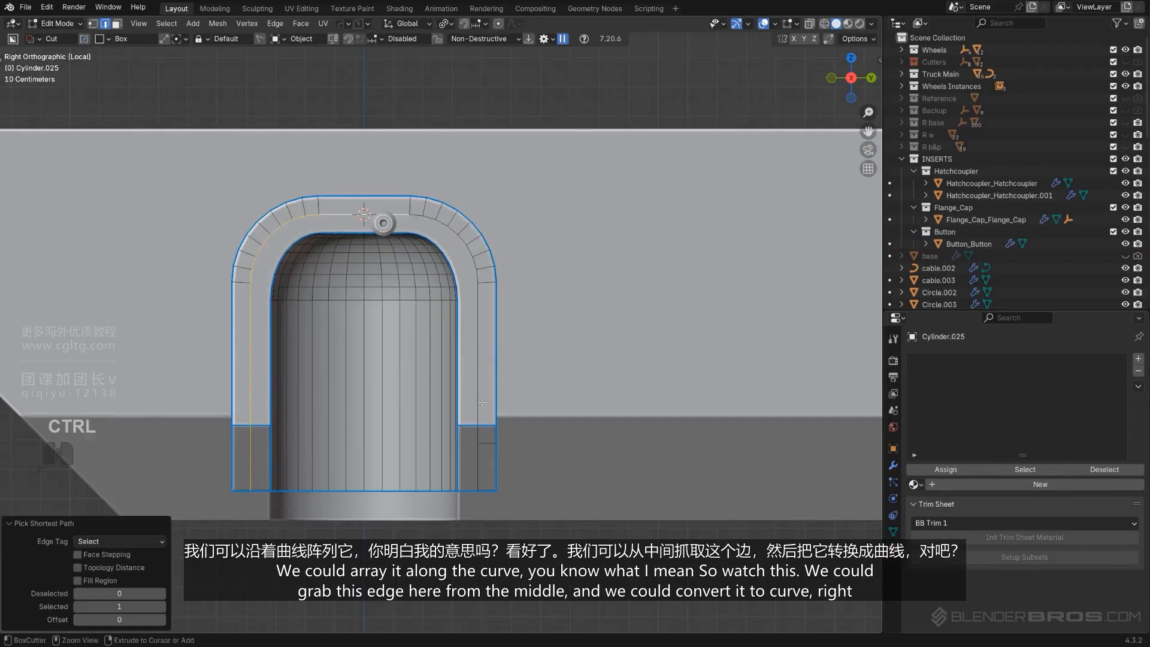
middle_drag(431, 429, 438, 389)
key(KP_5)
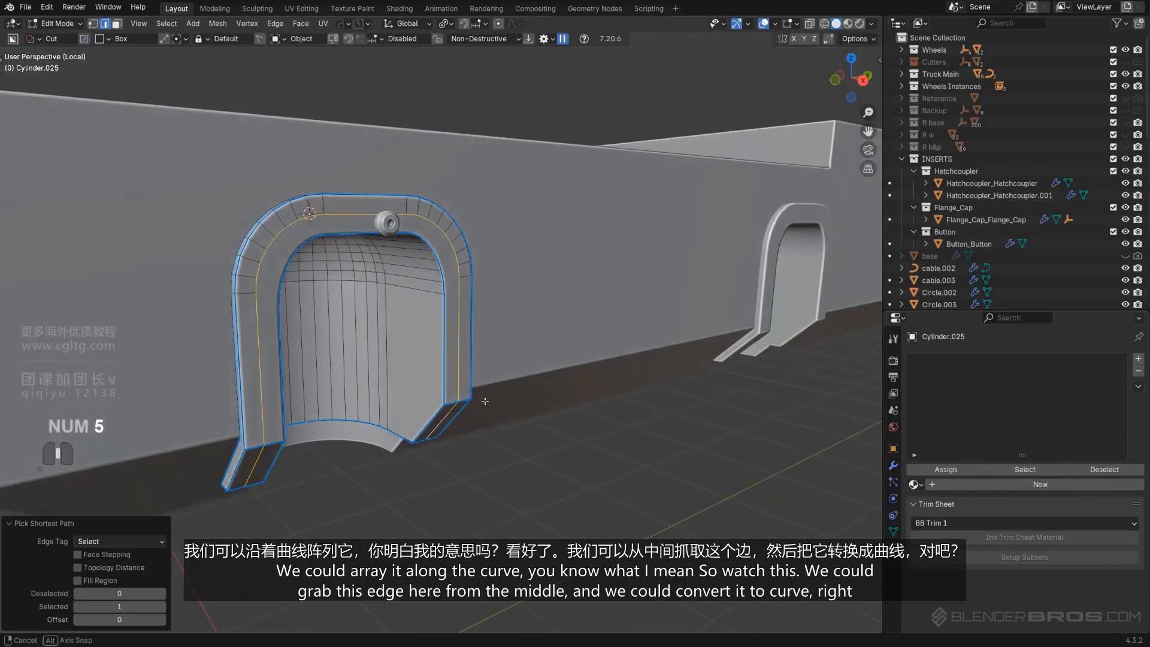
key(q)
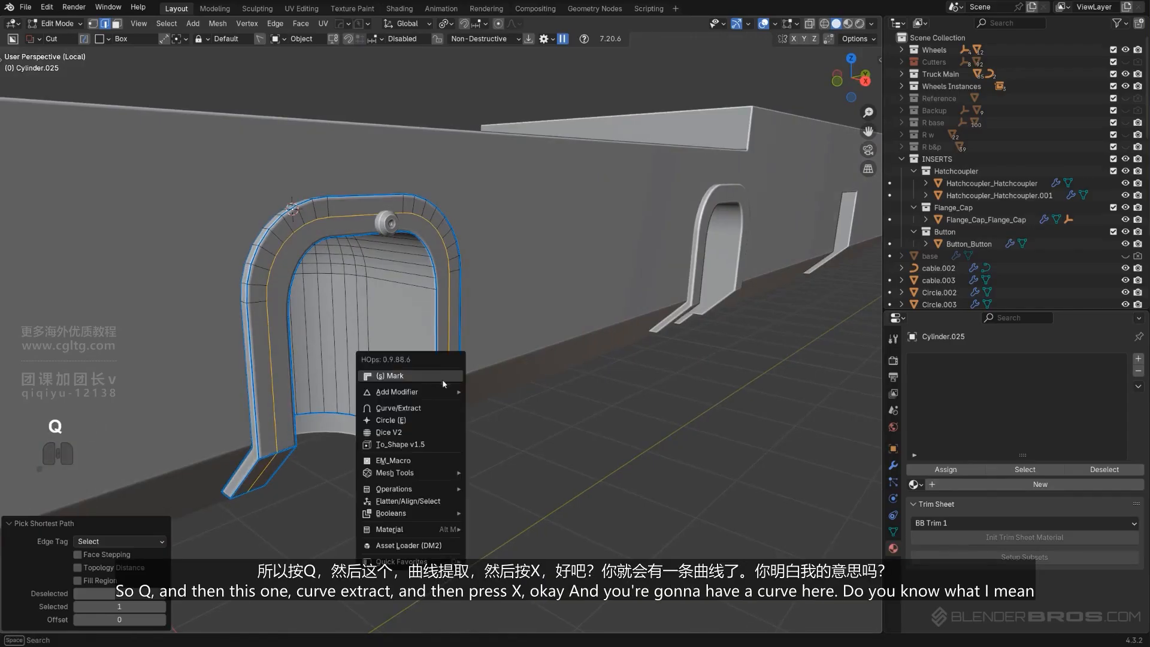
click(417, 409)
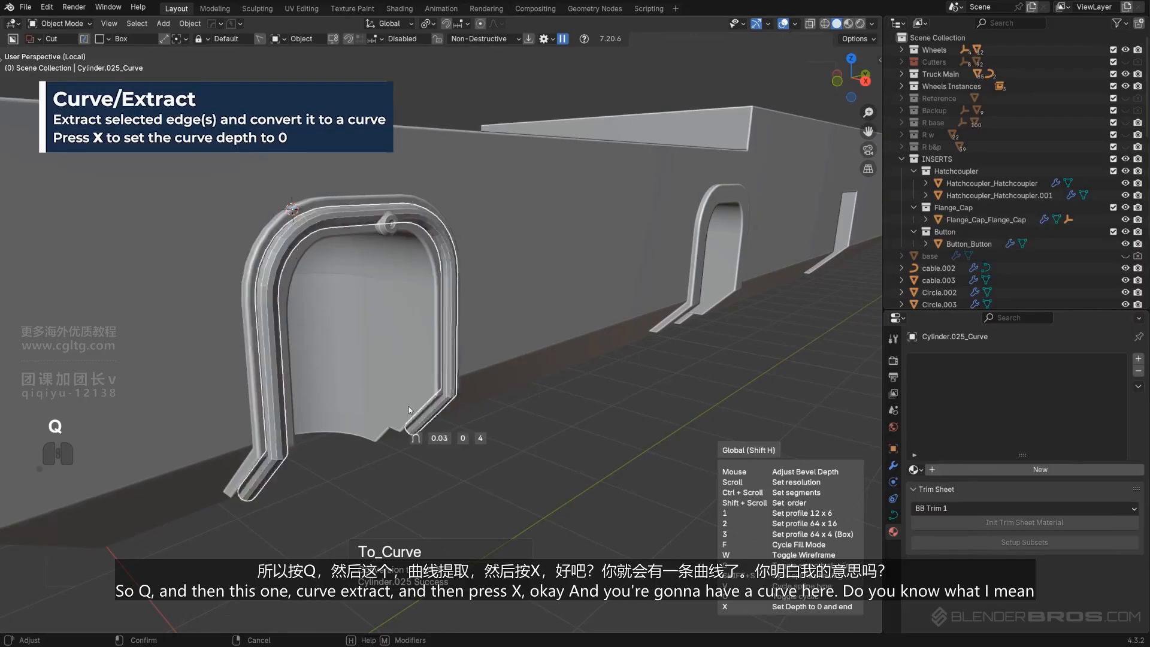
key(x)
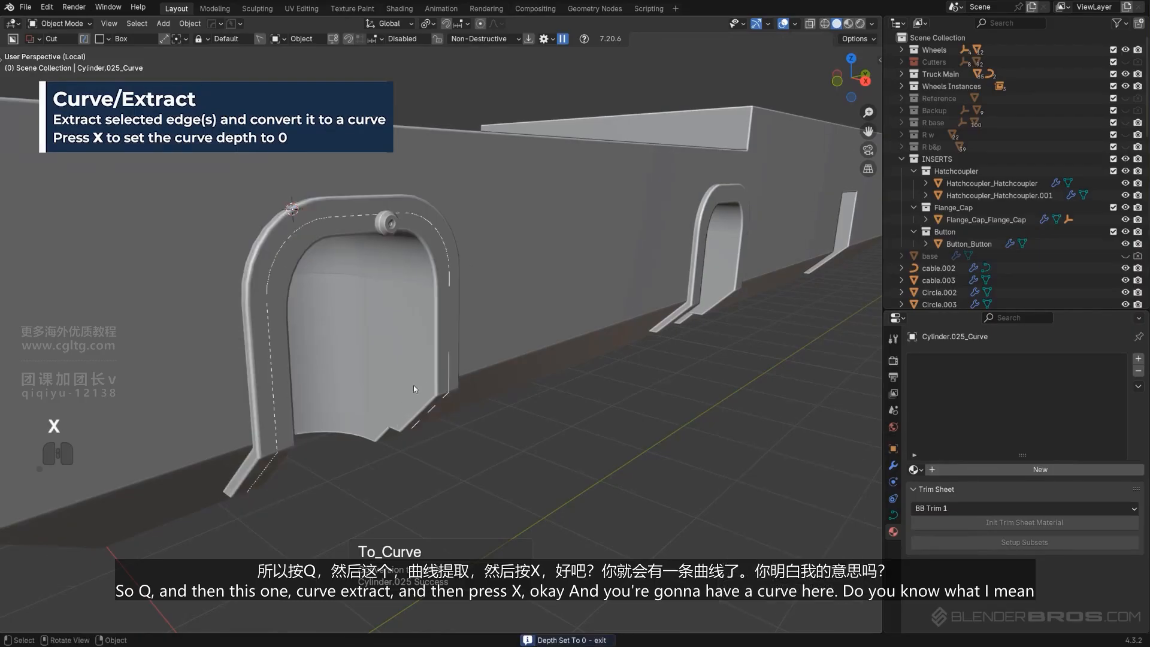
Move the bolt down to the lower end of the arch's left leg
click(269, 306)
middle_drag(289, 326, 312, 331)
alt+middle_drag(379, 288, 448, 256)
key(KP_5)
key(g)
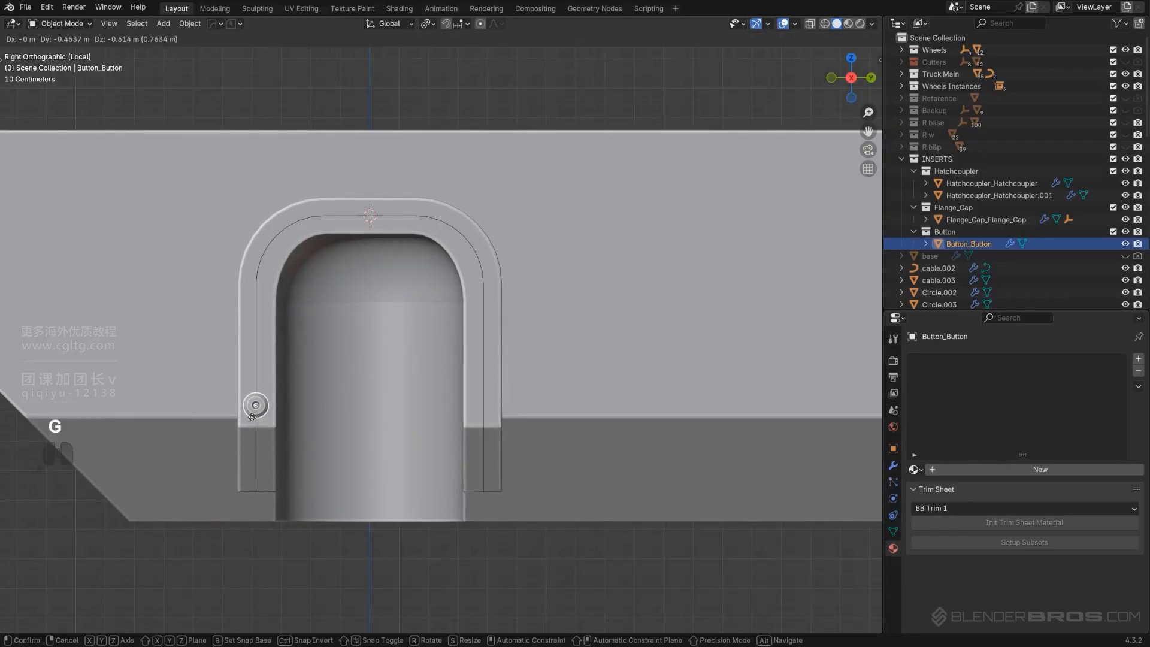
click(252, 409)
Apply the bolt's rotation and scale
scroll(382, 375, up, 3)
key(q)
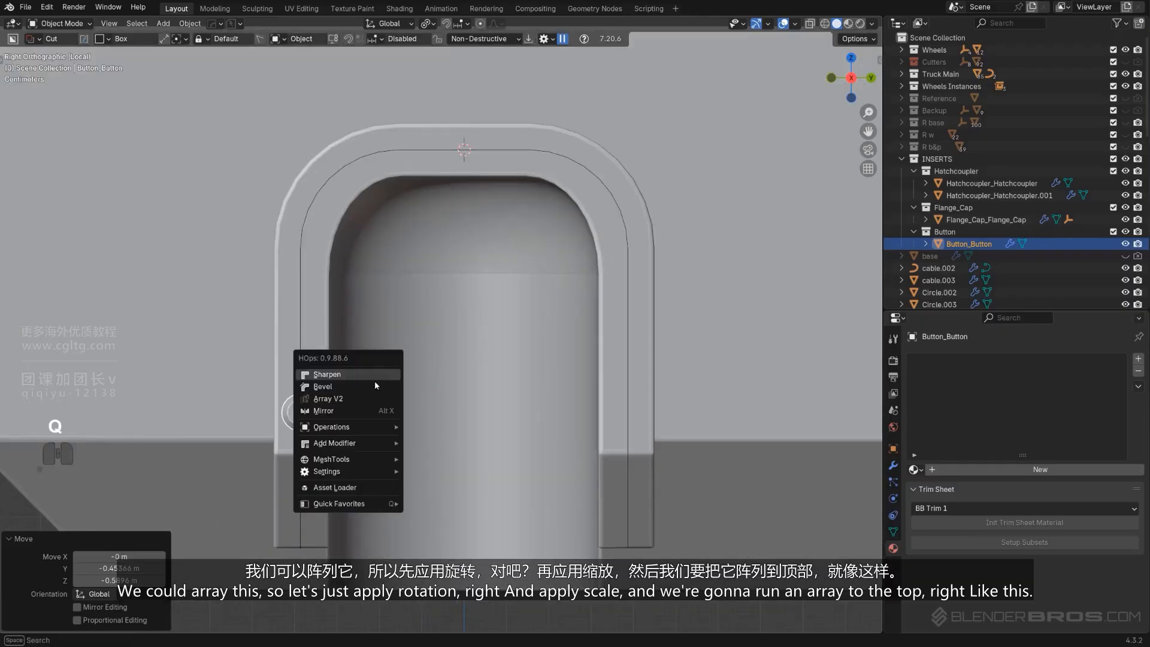
mouse_move(364, 428)
key(Escape)
key(ctrl+a)
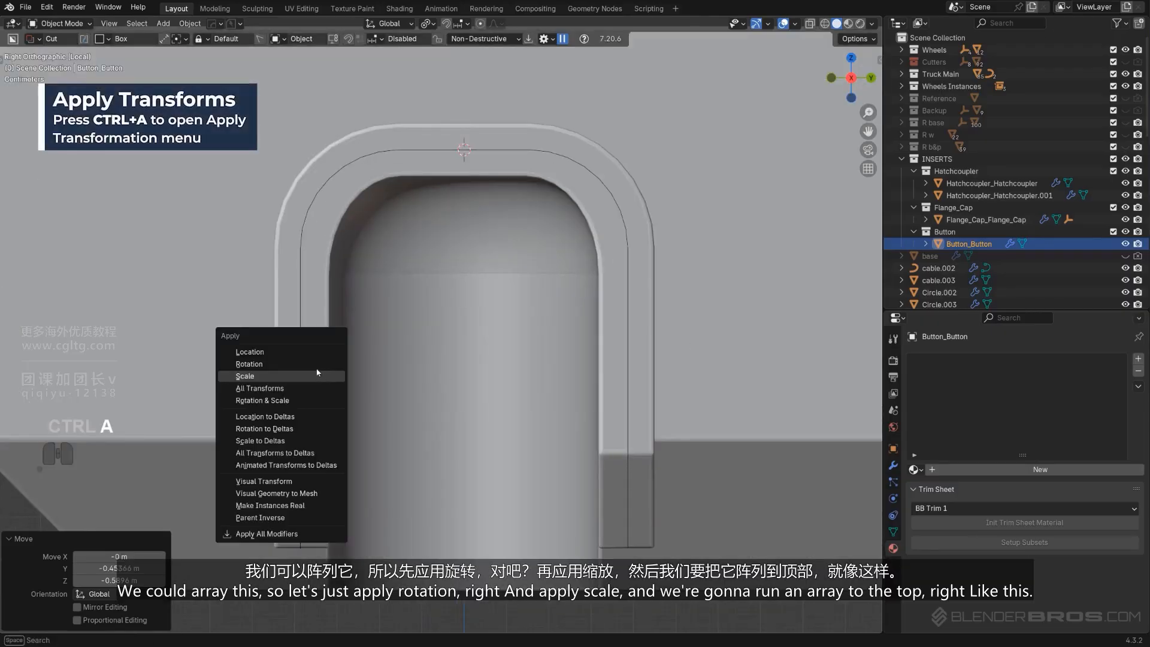
click(314, 364)
key(ctrl+a)
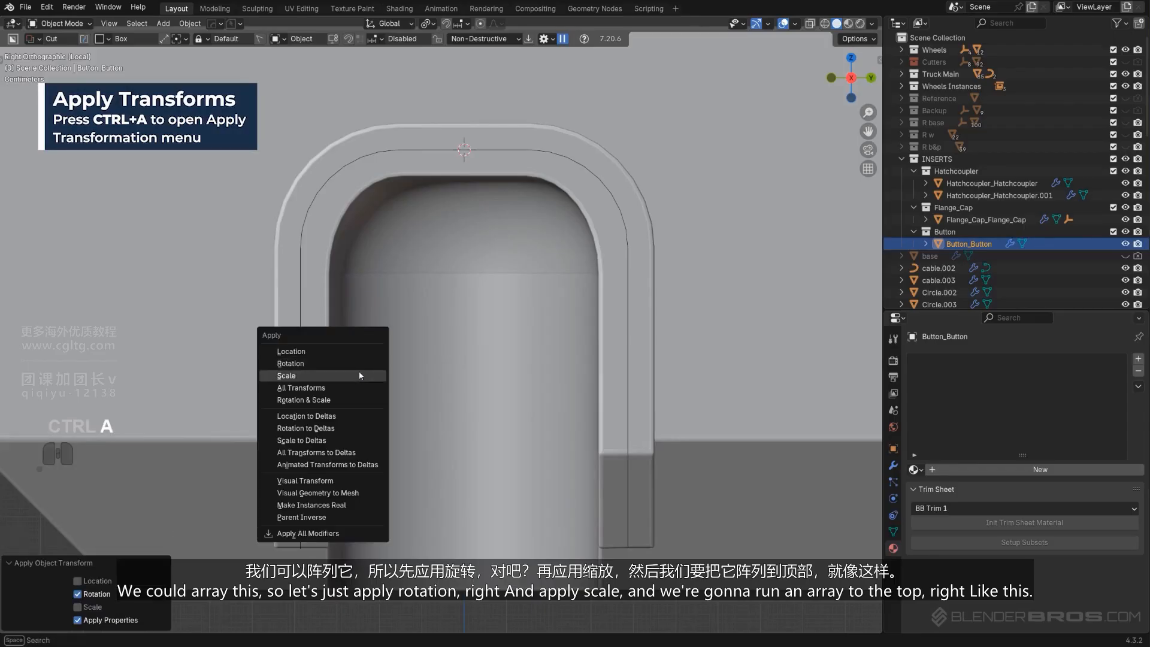
click(359, 371)
Array the bolt upward along the arch leg with HardOps Array V2
key(q)
click(362, 396)
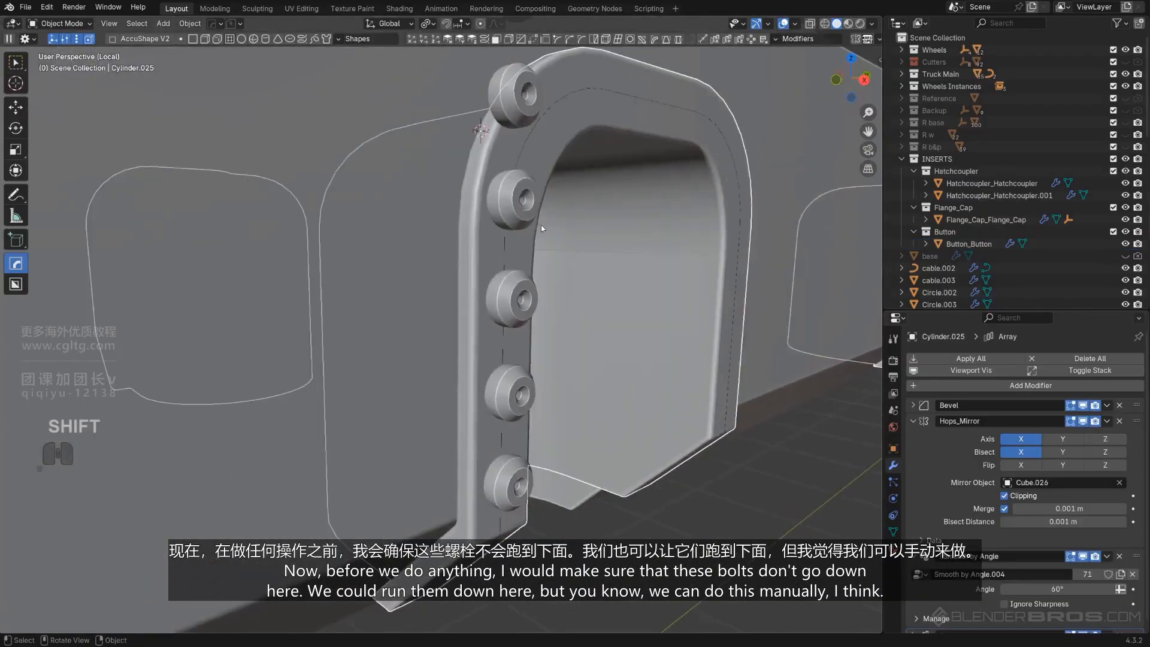
Select the bolt together with the extracted arch curve and isolate them in local view
middle_drag(540, 225, 451, 393)
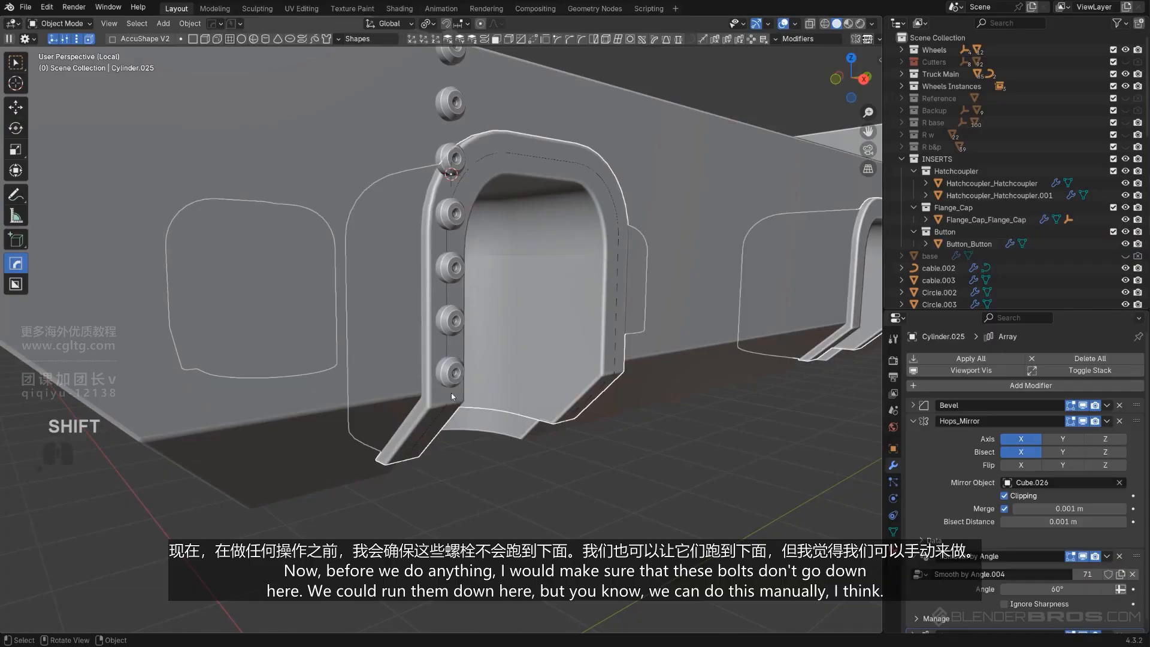
click(448, 293)
middle_drag(448, 293, 437, 360)
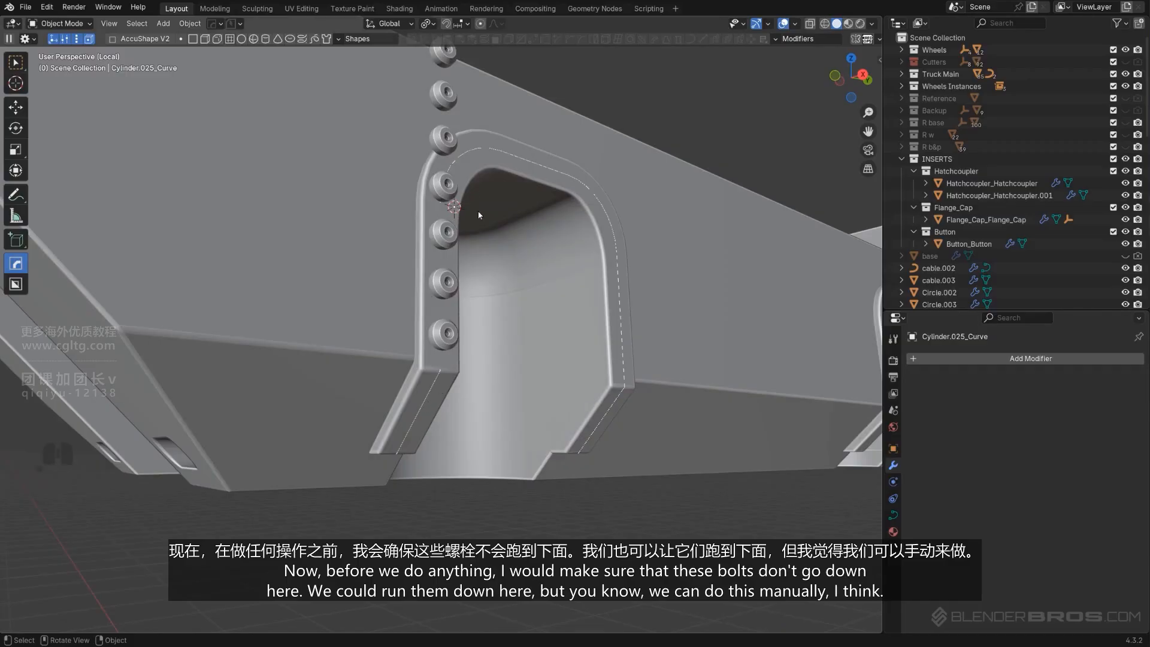
middle_drag(503, 332, 422, 428)
click(413, 418)
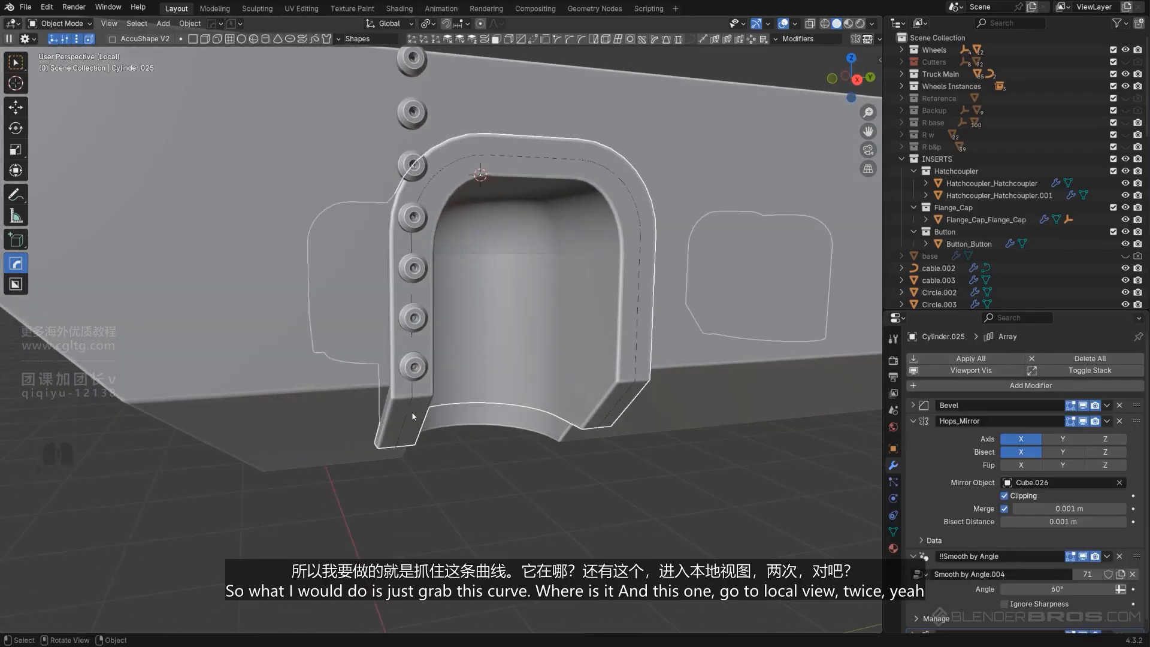
click(411, 409)
click(410, 409)
click(411, 409)
click(410, 409)
click(411, 410)
shift+click(422, 366)
key(KP_Divide)
key(KP_Divide)
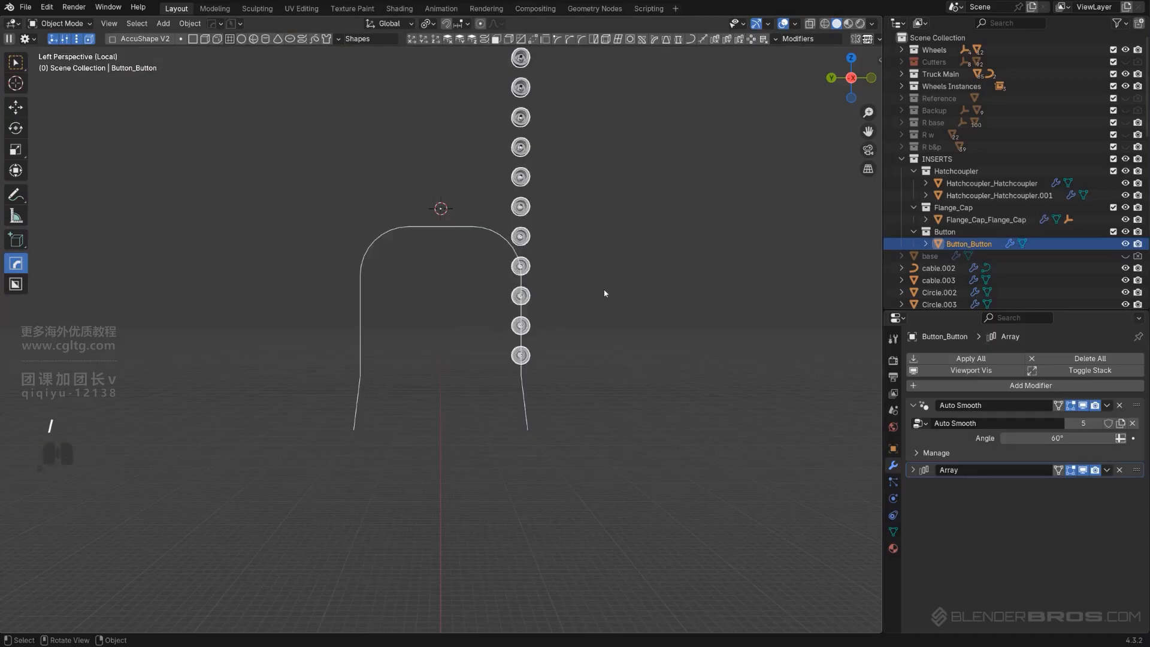
Delete the angled bottom points at both ends of the extracted arch curve
alt+middle_drag(605, 293, 416, 327)
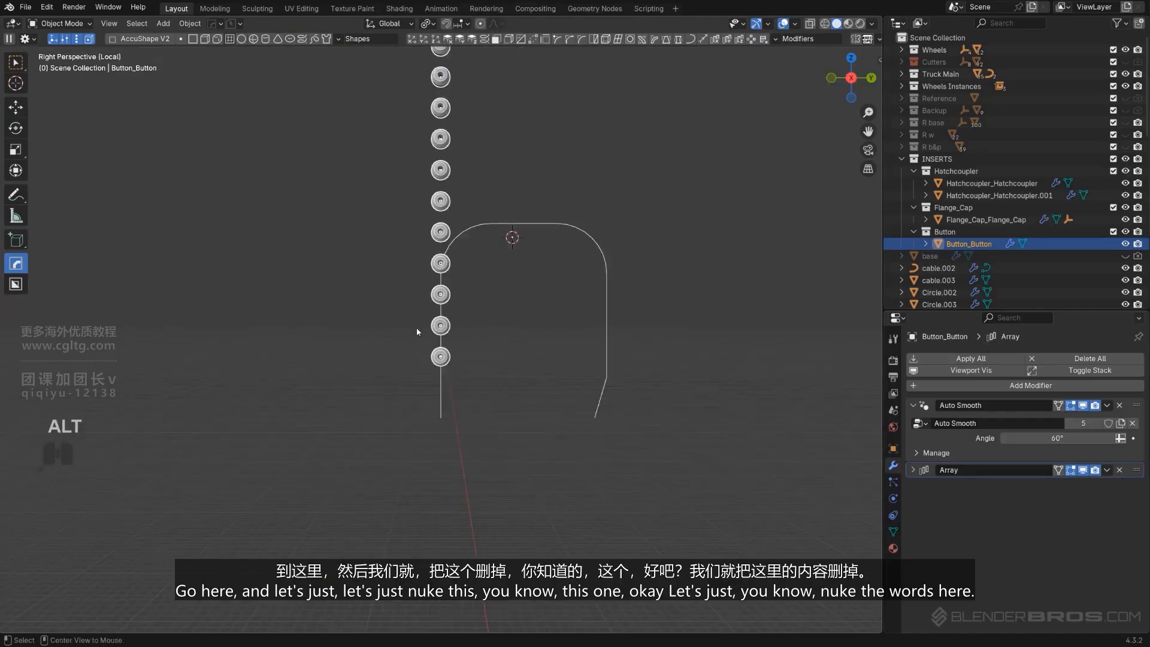
scroll(432, 322, up, 3)
shift+middle_drag(501, 299, 491, 354)
scroll(490, 384, down, 2)
middle_drag(491, 413, 530, 405)
key(Tab)
click(398, 477)
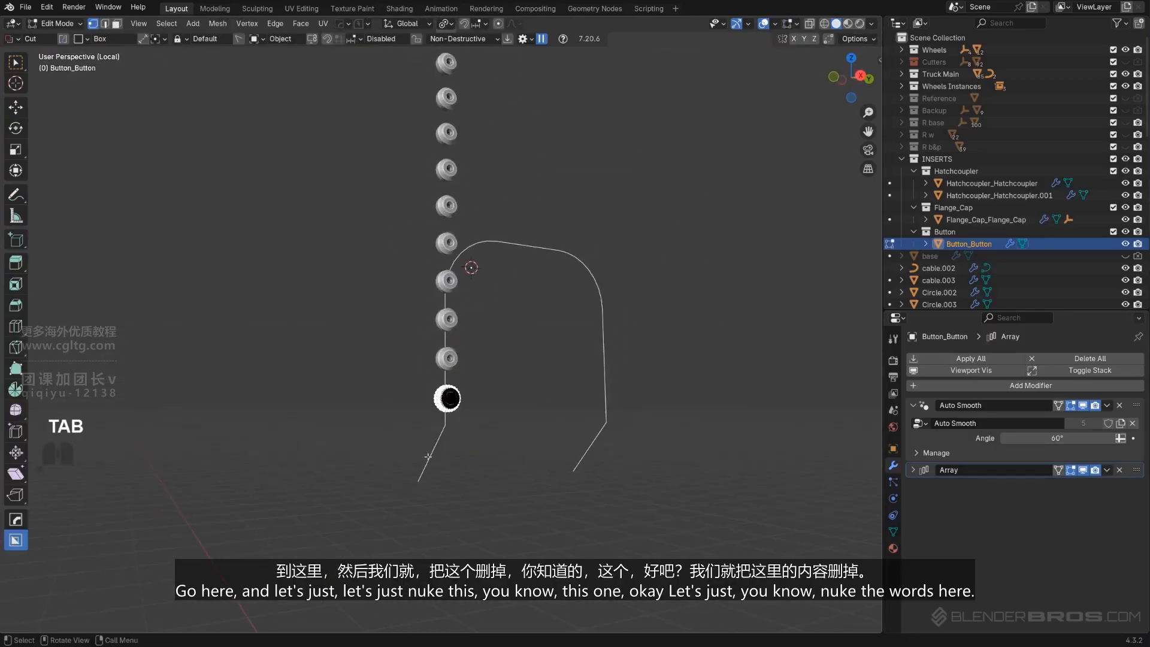
key(Tab)
click(440, 444)
key(Tab)
click(419, 477)
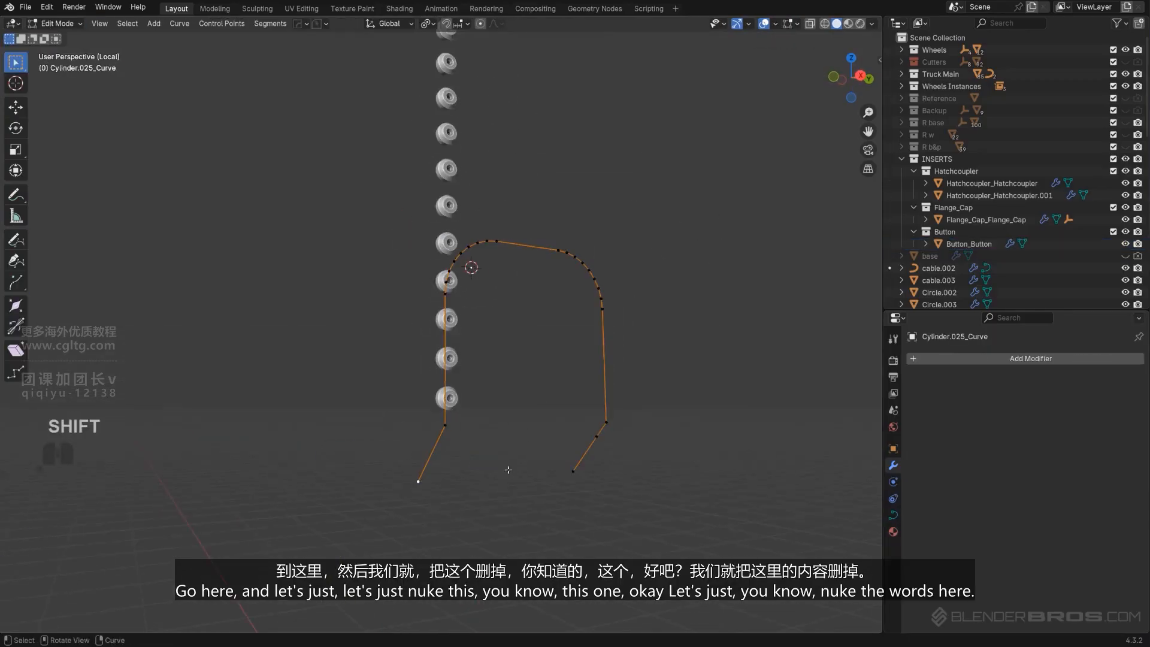
key(x)
click(594, 465)
click(602, 438)
key(x)
click(603, 439)
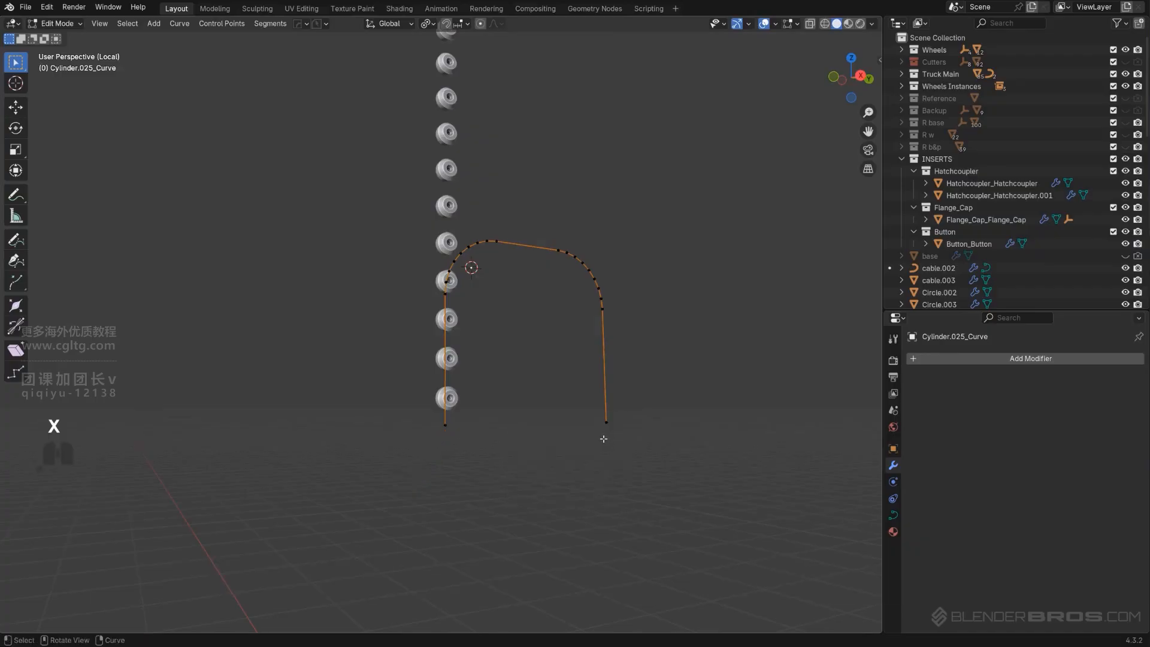
key(Tab)
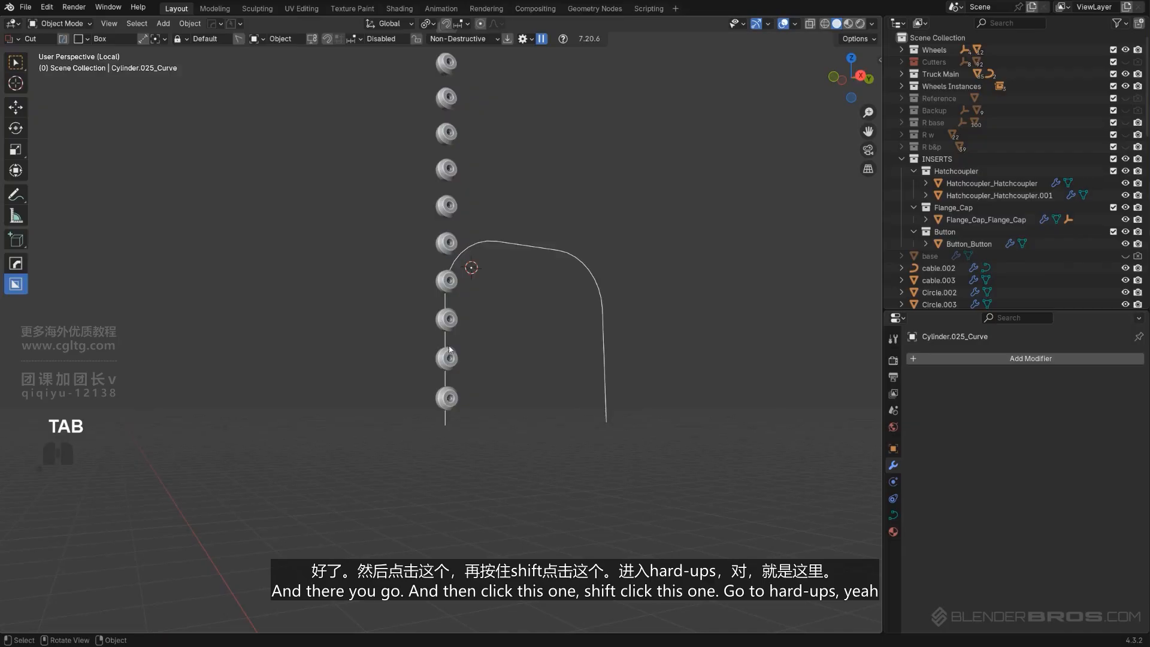
Deform the bolt array along the arch curve with a HardOps curve modifier, setting the deform axis to Z
click(449, 350)
shift+click(517, 246)
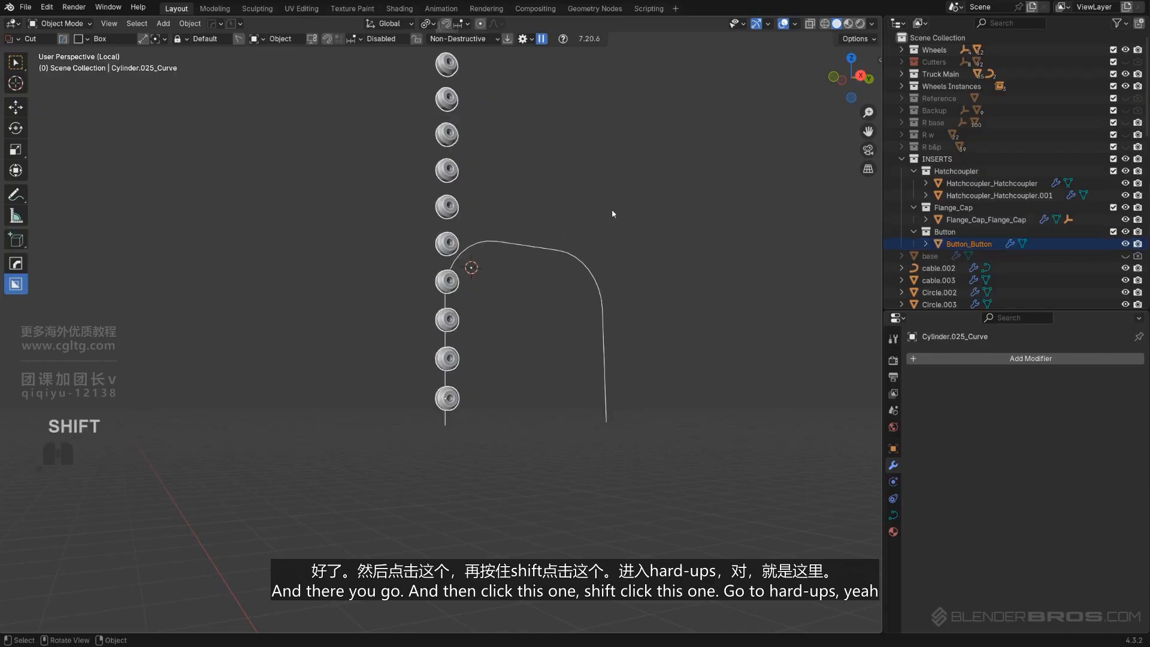
key(alt+w)
key(alt+w)
key(alt+w)
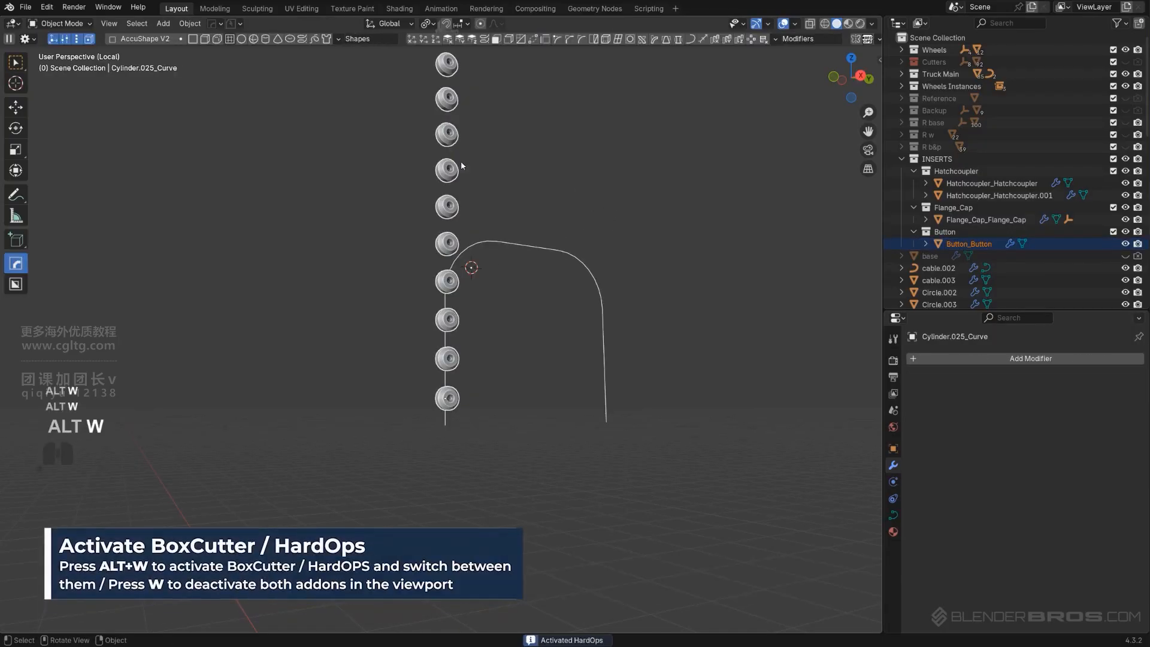
key(t)
key(t)
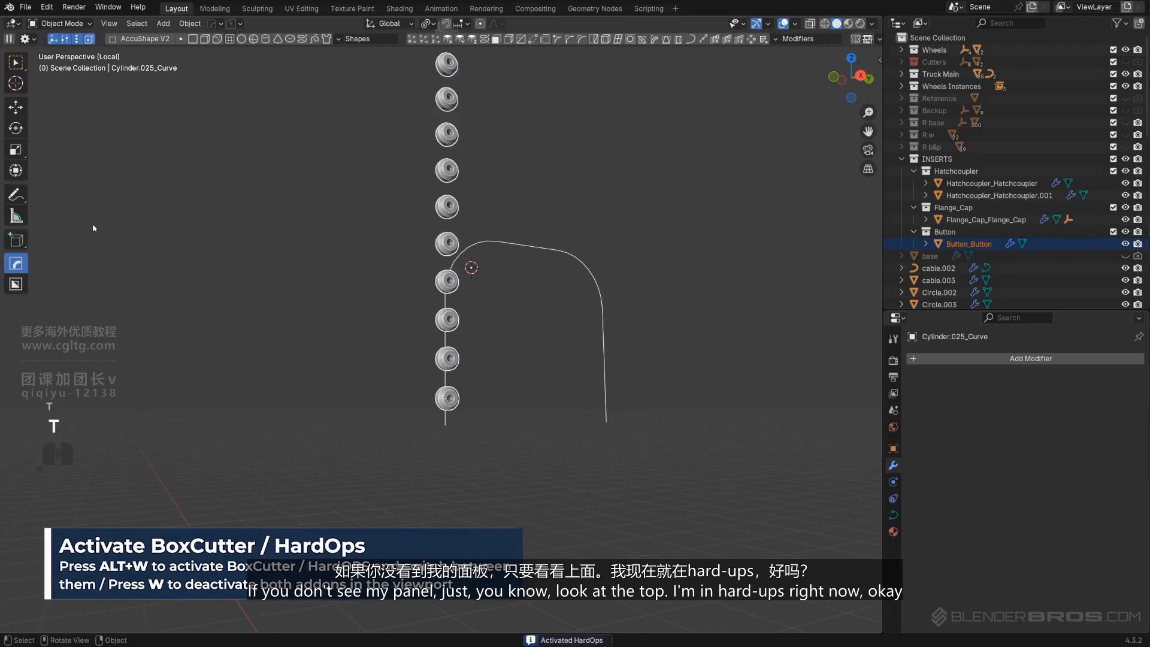
key(alt+w)
key(alt+w)
key(alt+w)
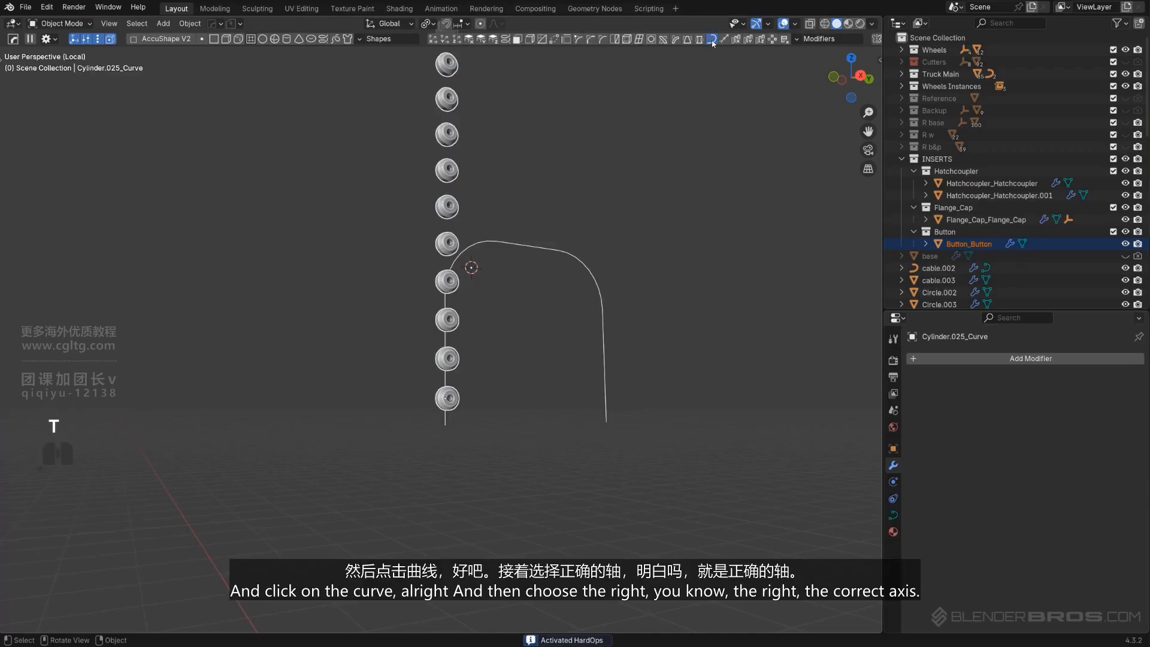
click(711, 39)
click(132, 621)
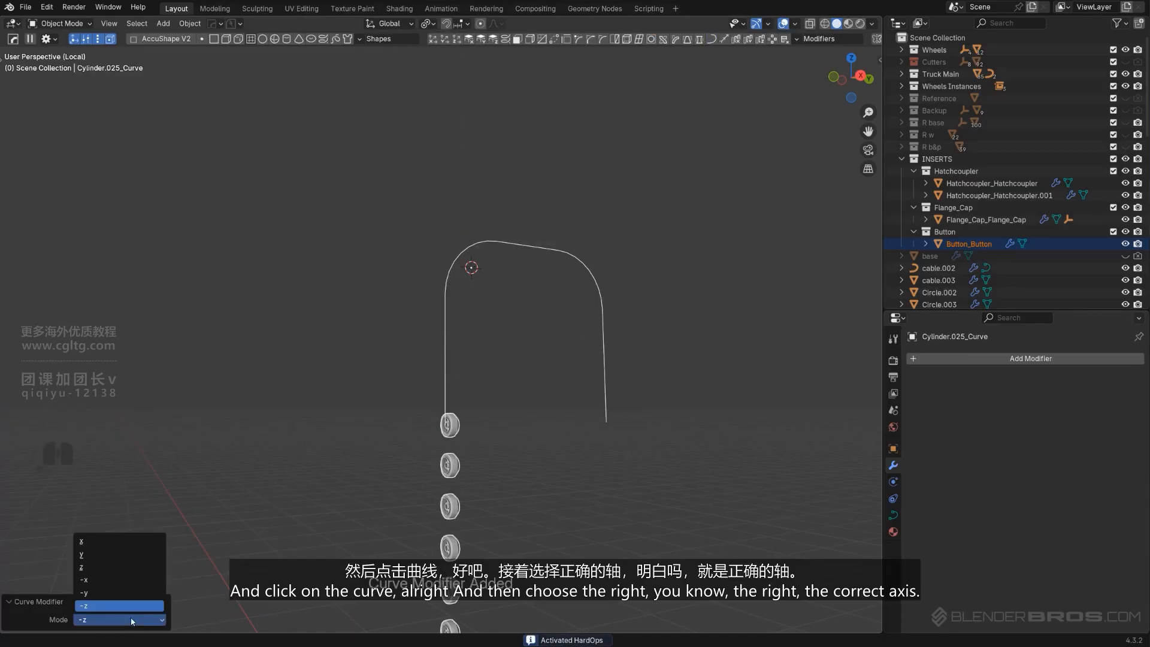
click(103, 567)
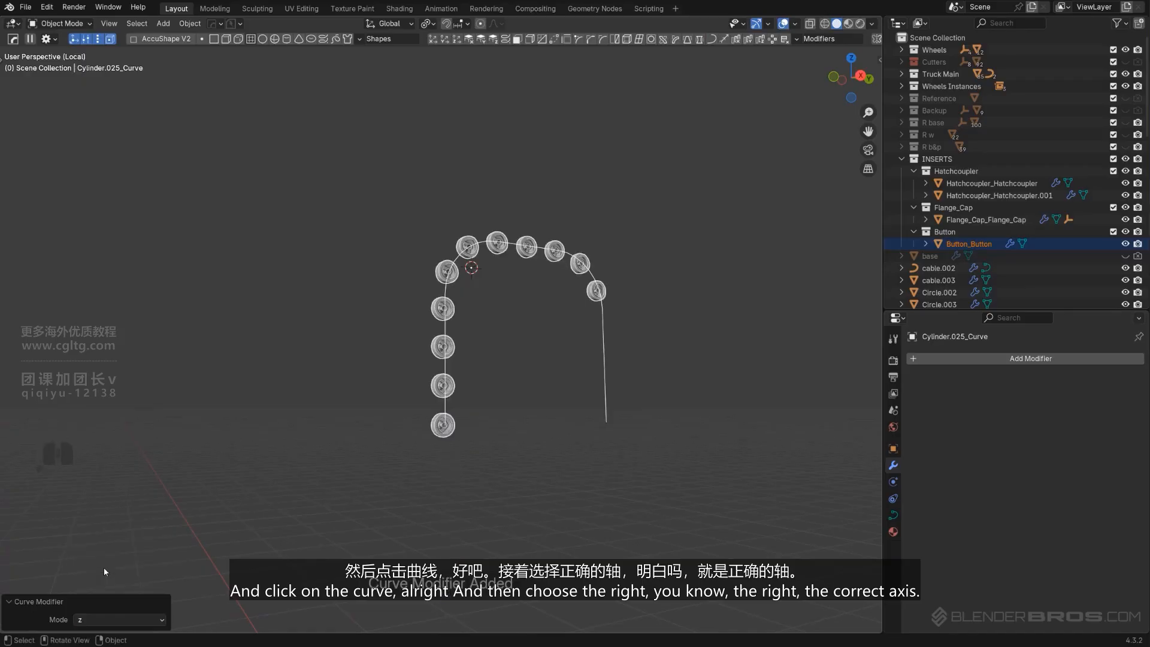
click(128, 618)
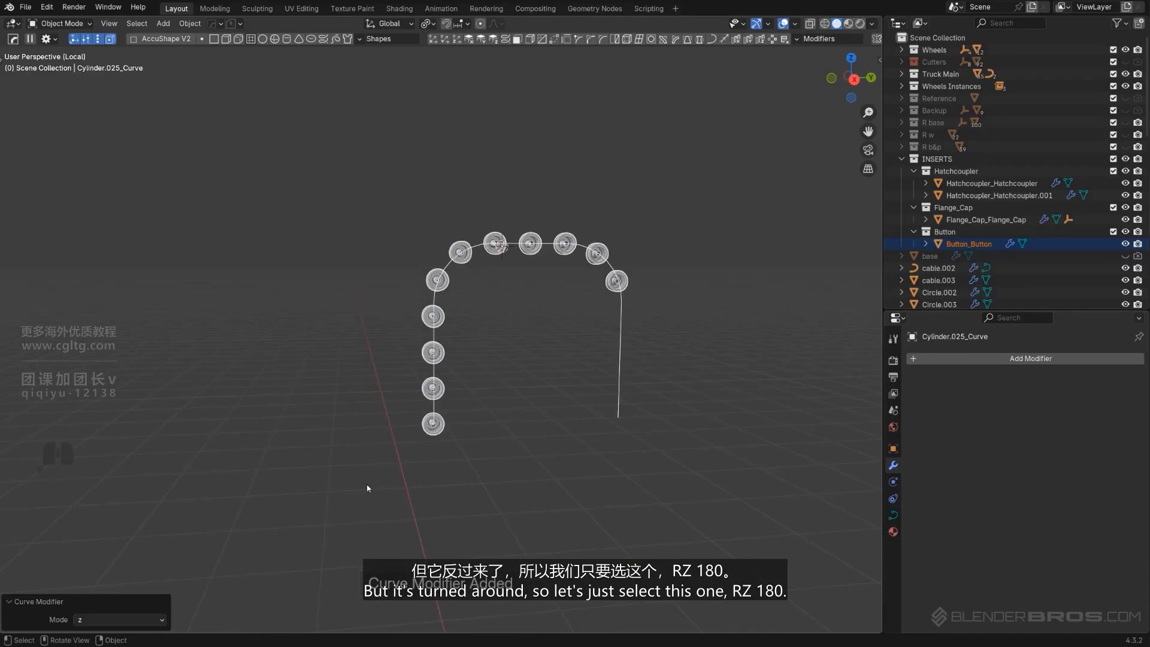
Rotate the bolt 180° around Z so the array runs the right way along the curve
middle_drag(367, 488, 527, 432)
key(r)
key(z)
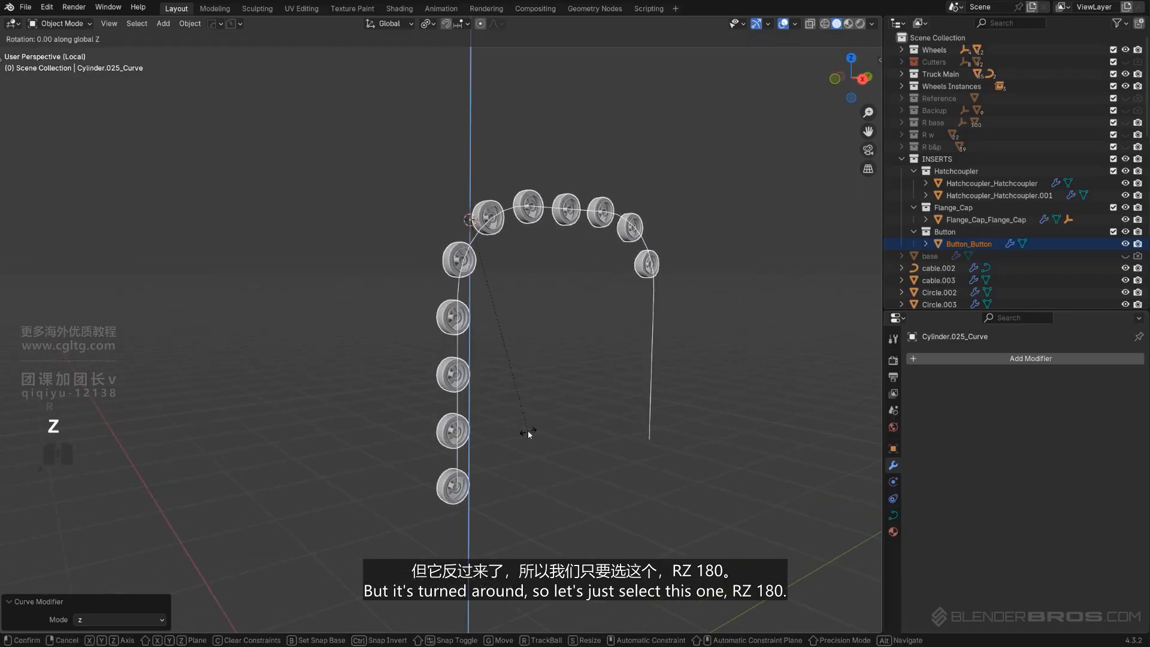
right_click(530, 428)
key(ctrl+z)
text(rz)
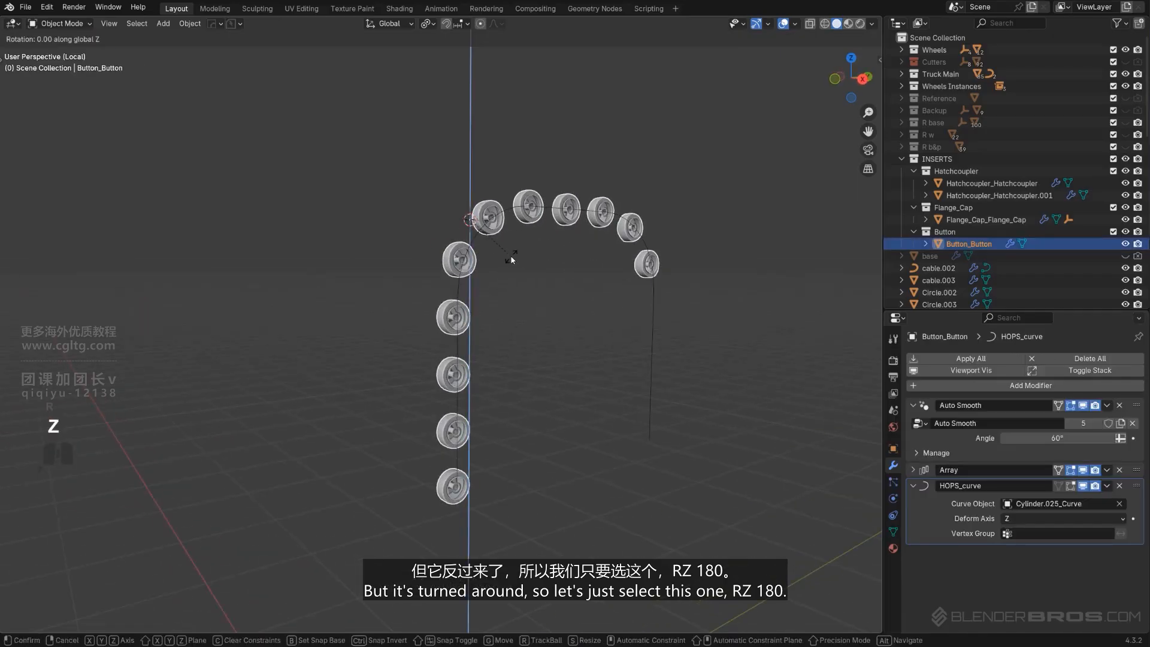
text(180)
key(Return)
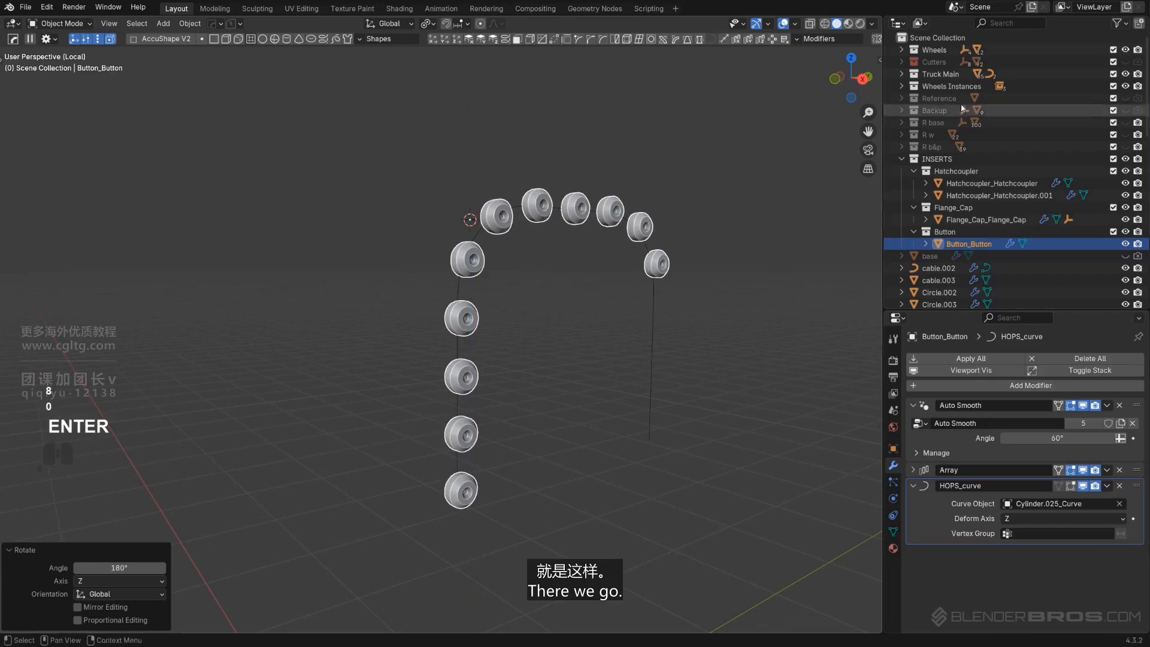
Readjust the bolt array with Array V2 to space fewer bolts evenly around the arch
alt+middle_drag(632, 297, 595, 277)
key(KP_5)
key(q)
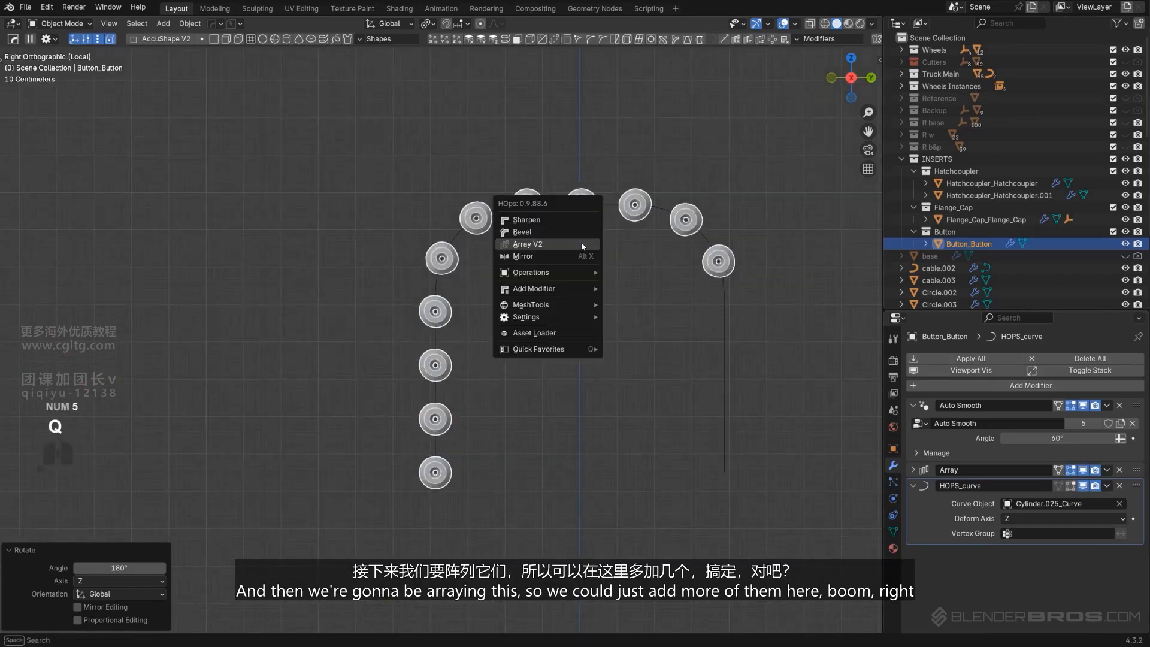
click(572, 244)
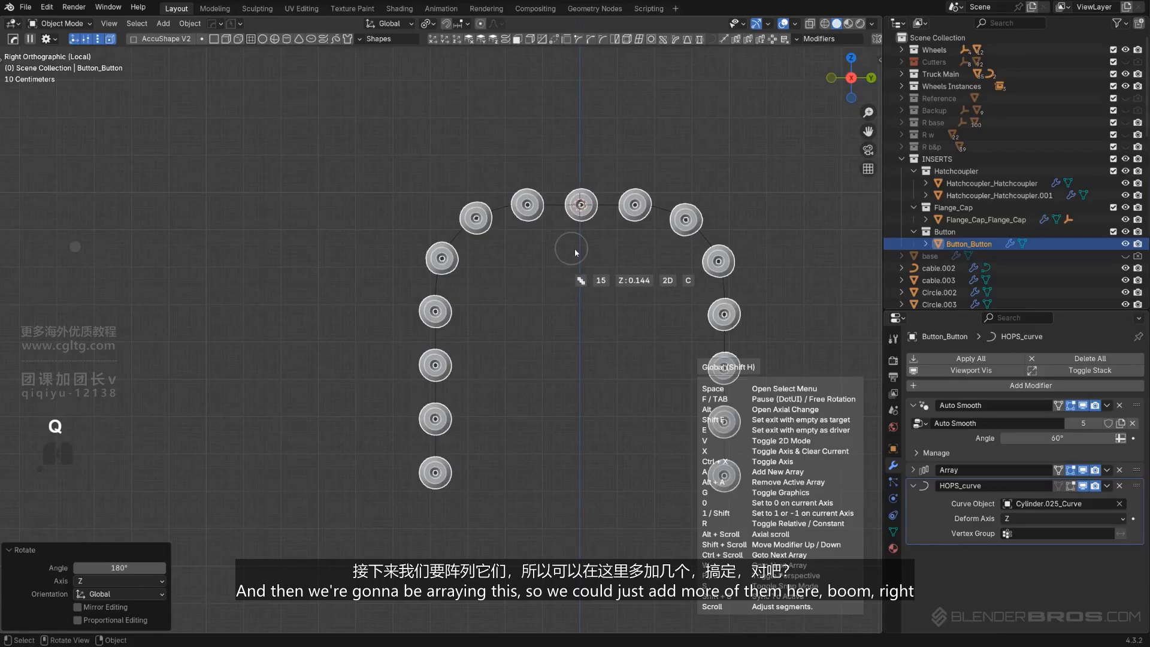
click(577, 254)
key(q)
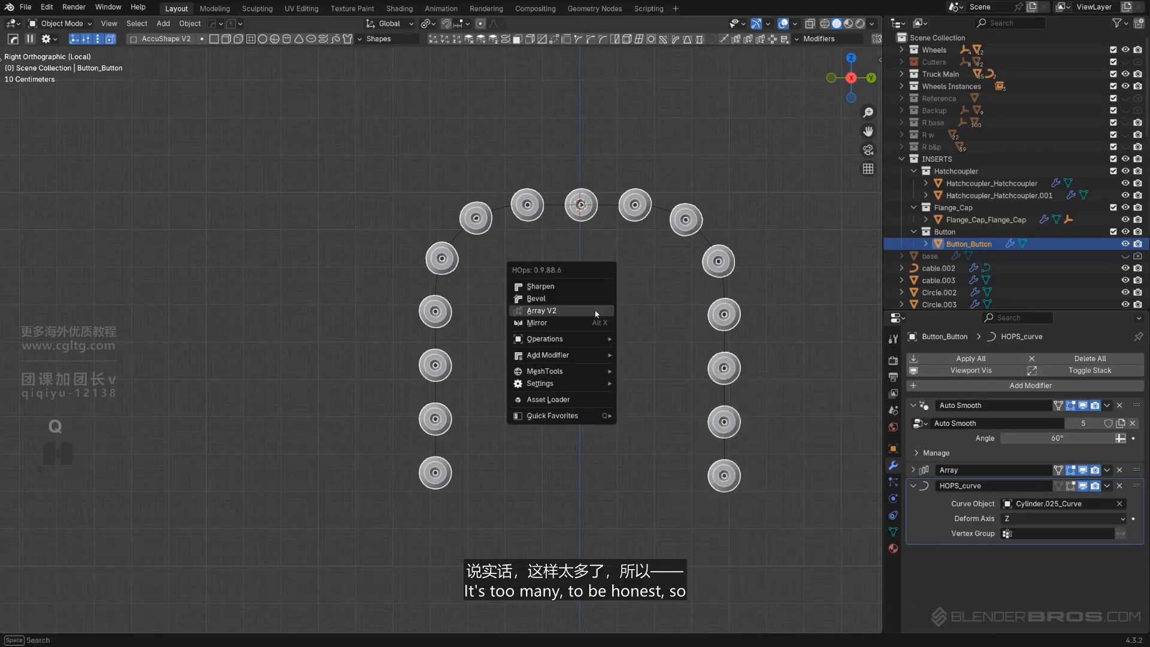
click(598, 306)
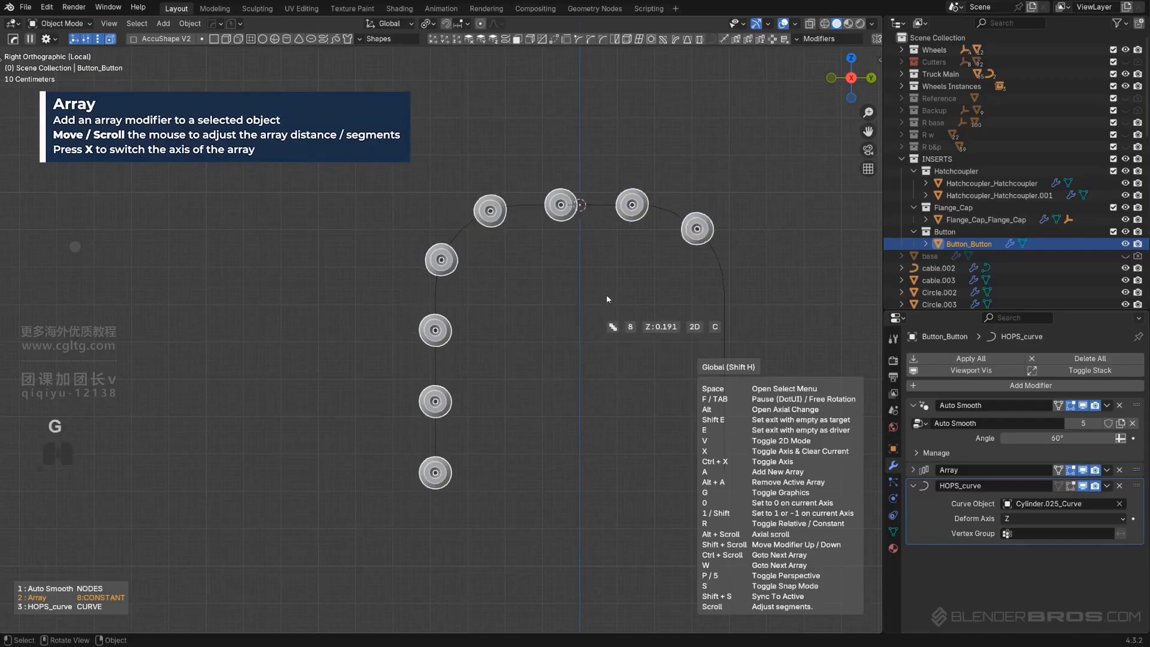
key(shift)
click(575, 337)
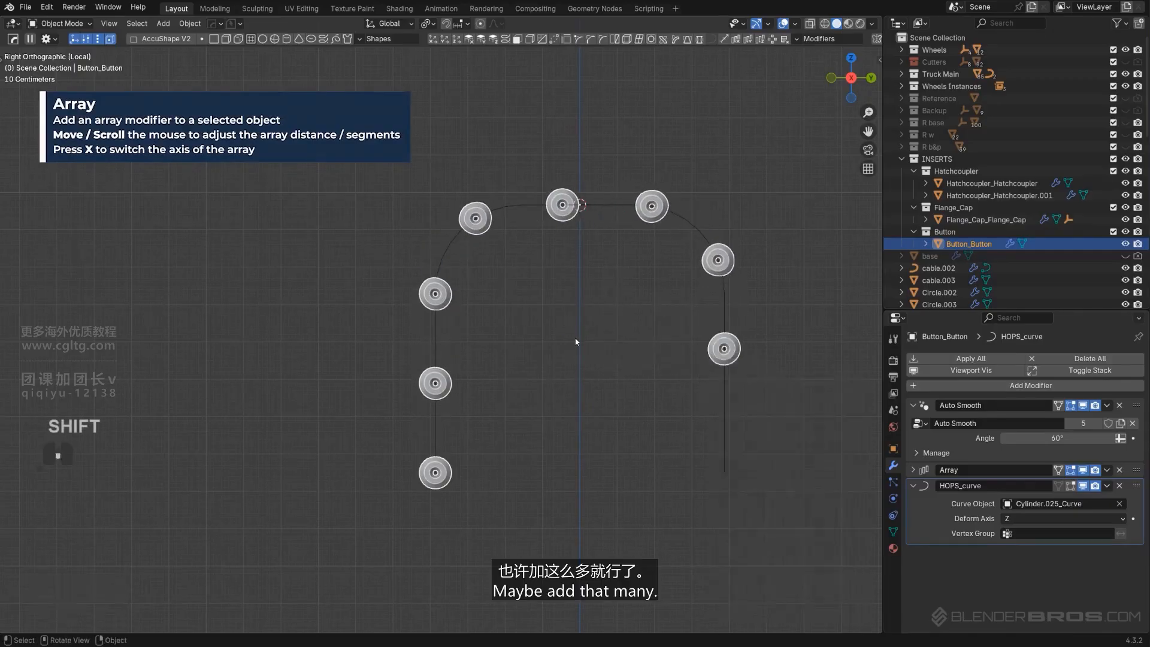
scroll(575, 342, down, 1)
shift+middle_drag(570, 343, 552, 341)
key(q)
click(553, 341)
scroll(553, 342, up, 1)
click(553, 341)
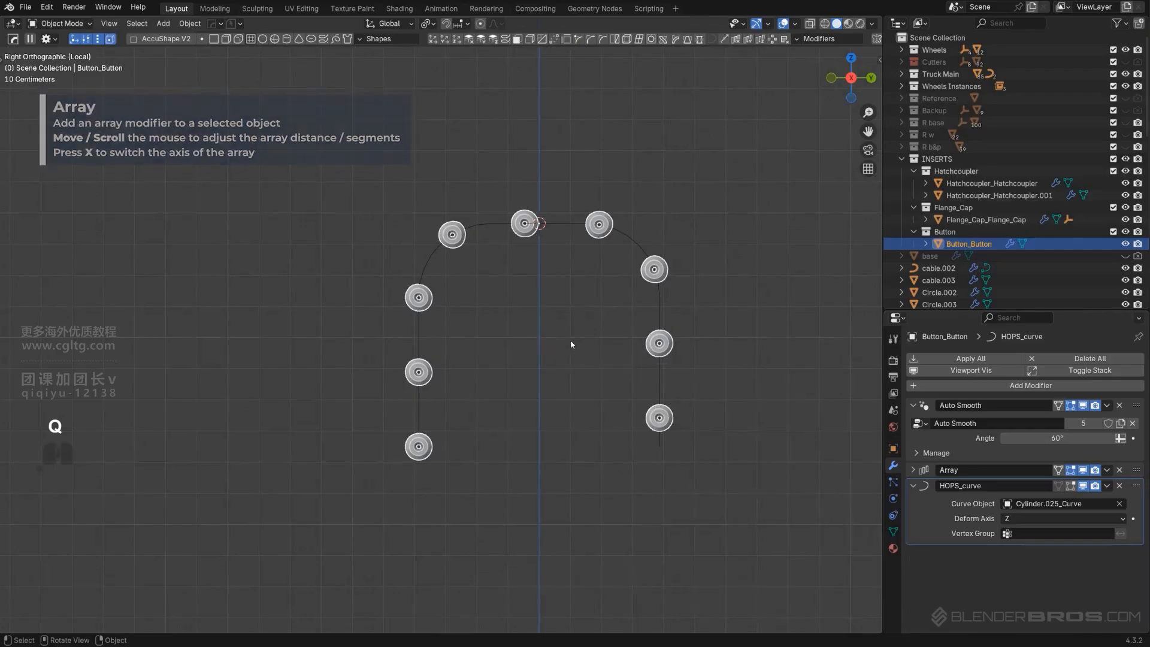
Move the bolt array along Z so the bolts sit symmetrically on the arch
key(g)
key(z)
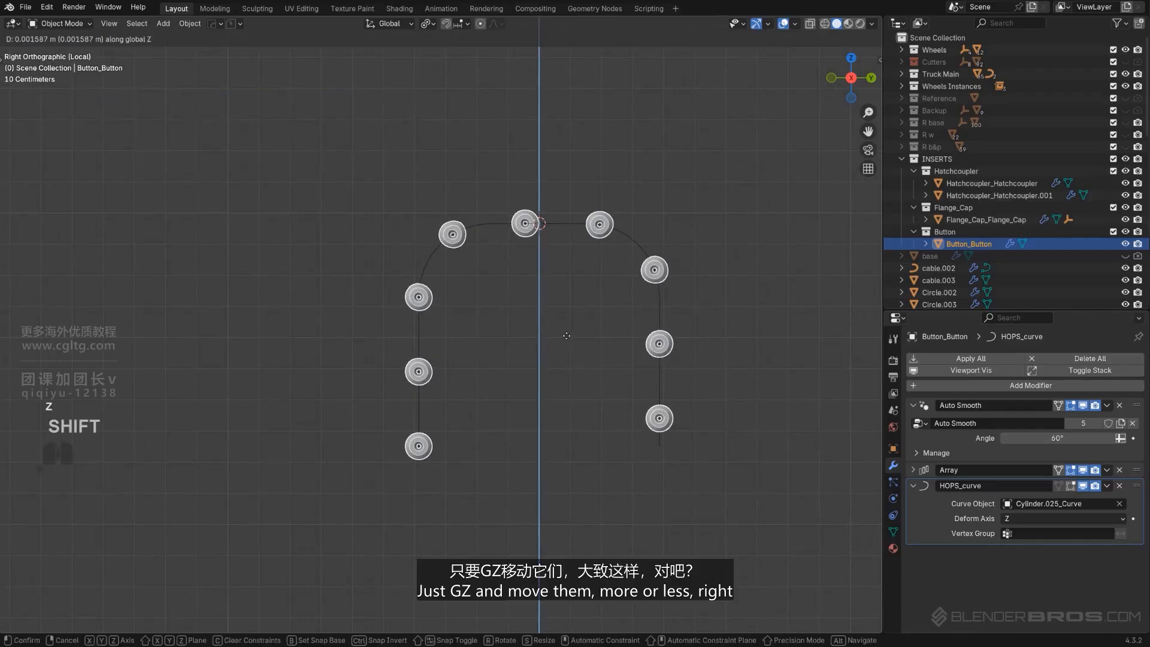
click(595, 347)
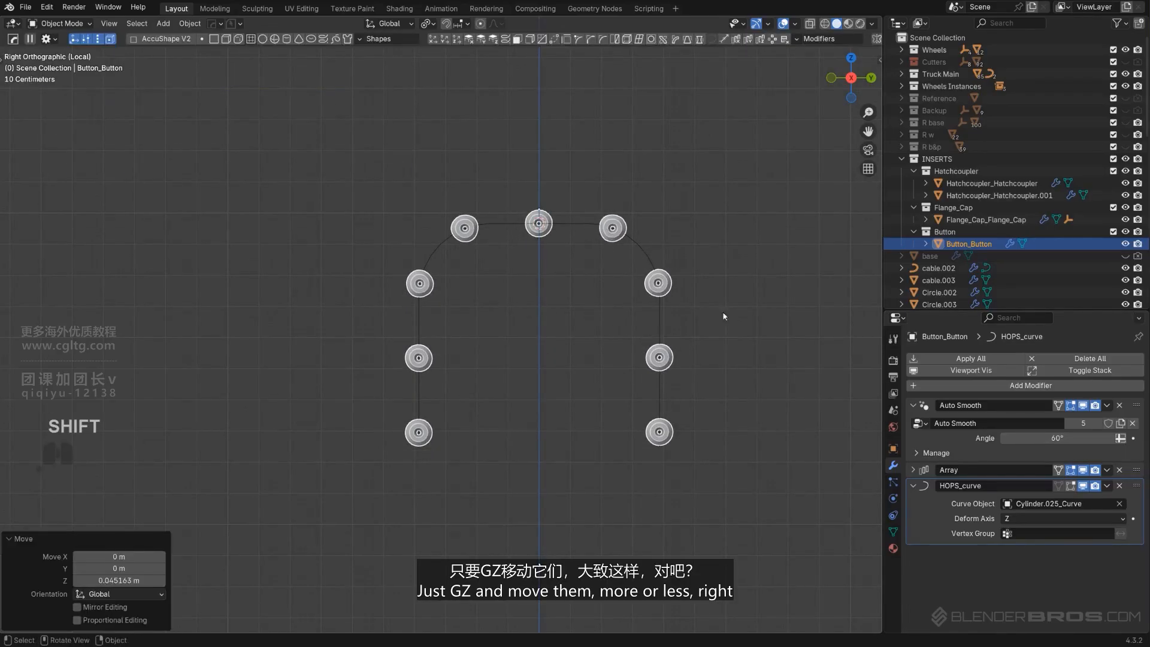
Leave local view and Smart Apply the bolt's modifiers with HardOps
key(slash)
scroll(659, 297, down, 15)
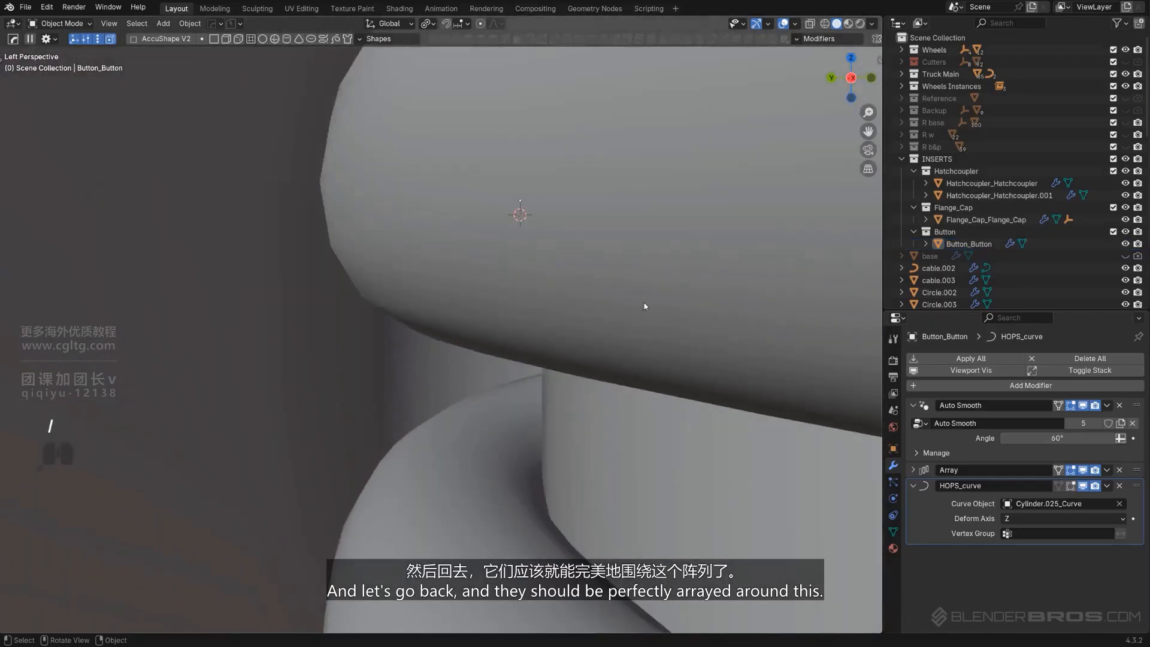
middle_drag(623, 301, 245, 299)
scroll(539, 296, up, 5)
shift+middle_drag(587, 300, 565, 339)
scroll(565, 339, up, 5)
shift+middle_drag(653, 222, 492, 317)
scroll(492, 317, up, 4)
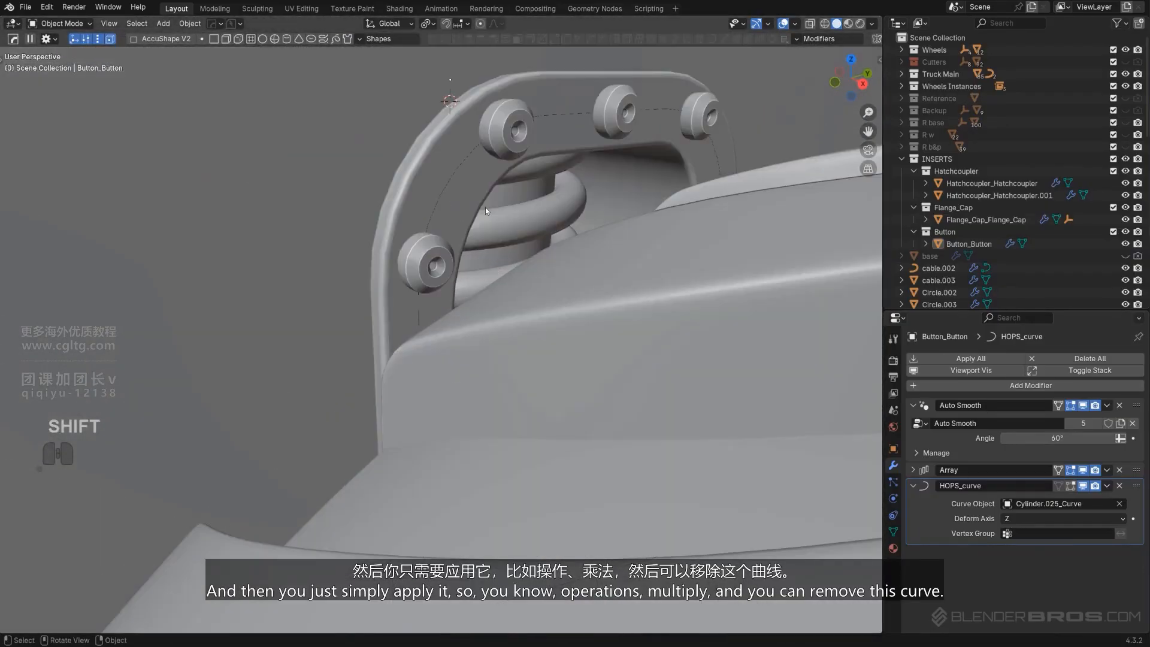
click(513, 146)
key(q)
mouse_move(515, 224)
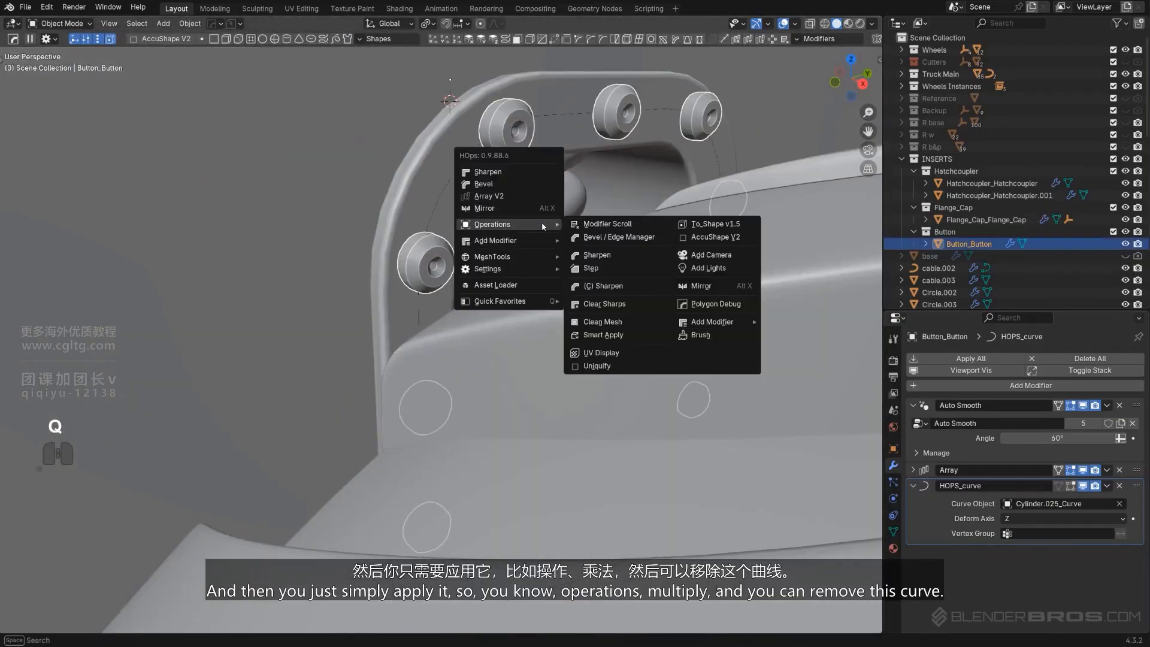
click(617, 325)
click(561, 113)
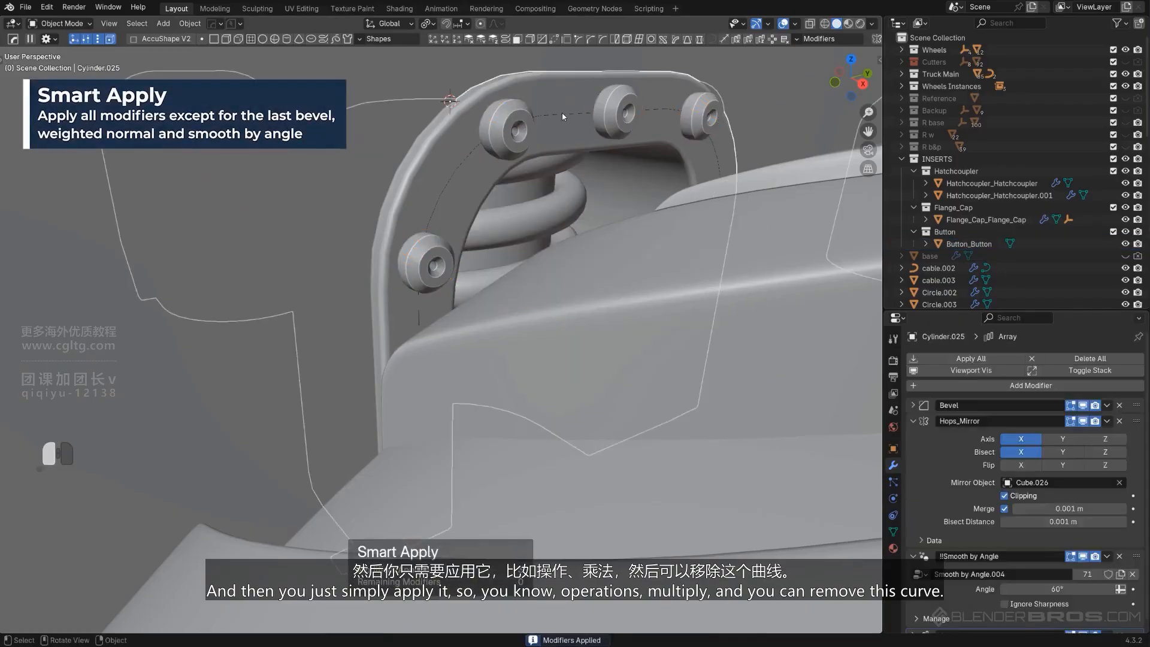
Delete the extracted arch curve
key(x)
click(562, 113)
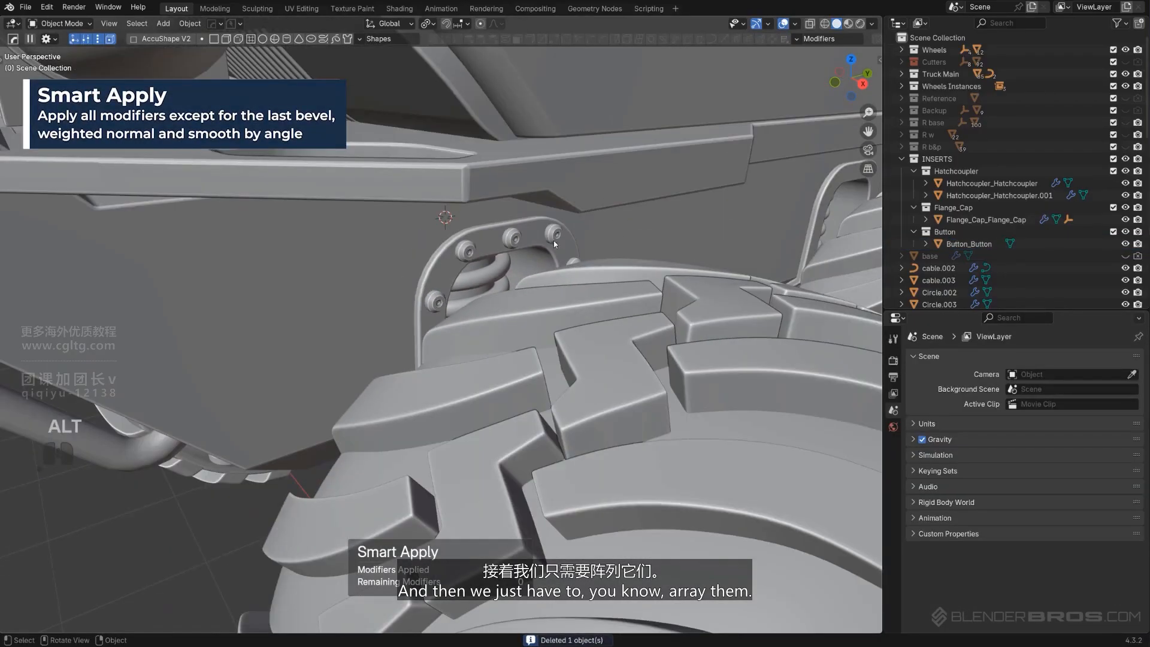
Array the button insert along X with HardOps Array V2 onto the neighbouring wheel arch
click(554, 240)
middle_drag(554, 239, 614, 234)
key(KP_5)
scroll(622, 252, down, 5)
scroll(495, 268, down, 3)
shift+middle_drag(649, 282, 477, 354)
scroll(422, 319, up, 2)
key(q)
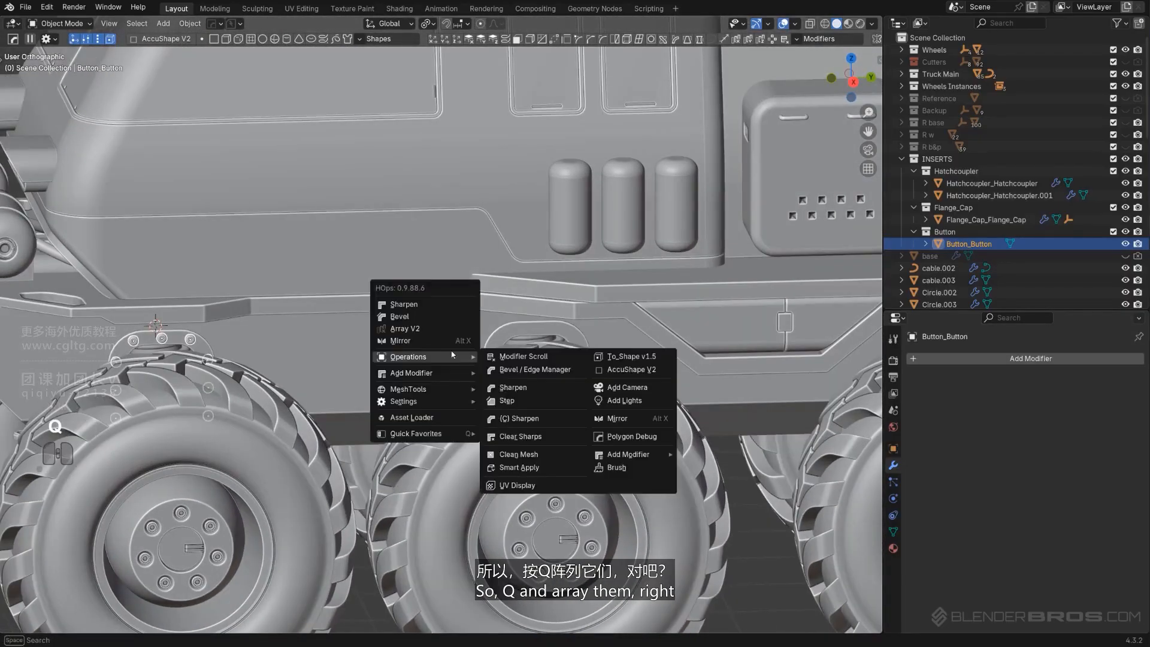
click(430, 329)
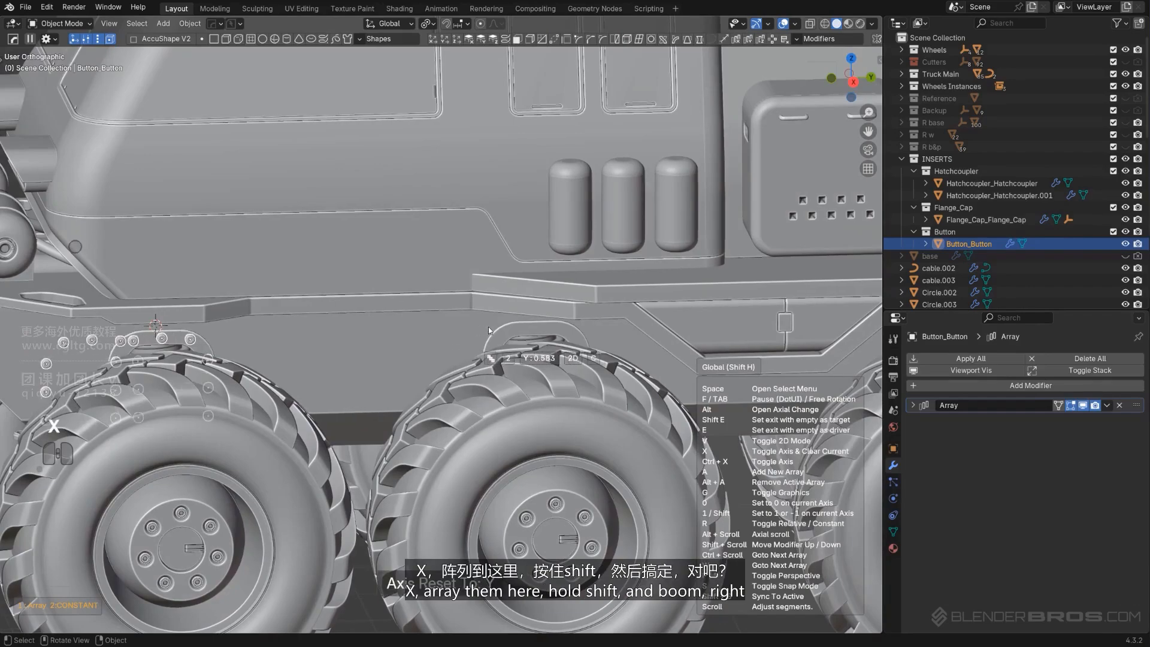
key(shift)
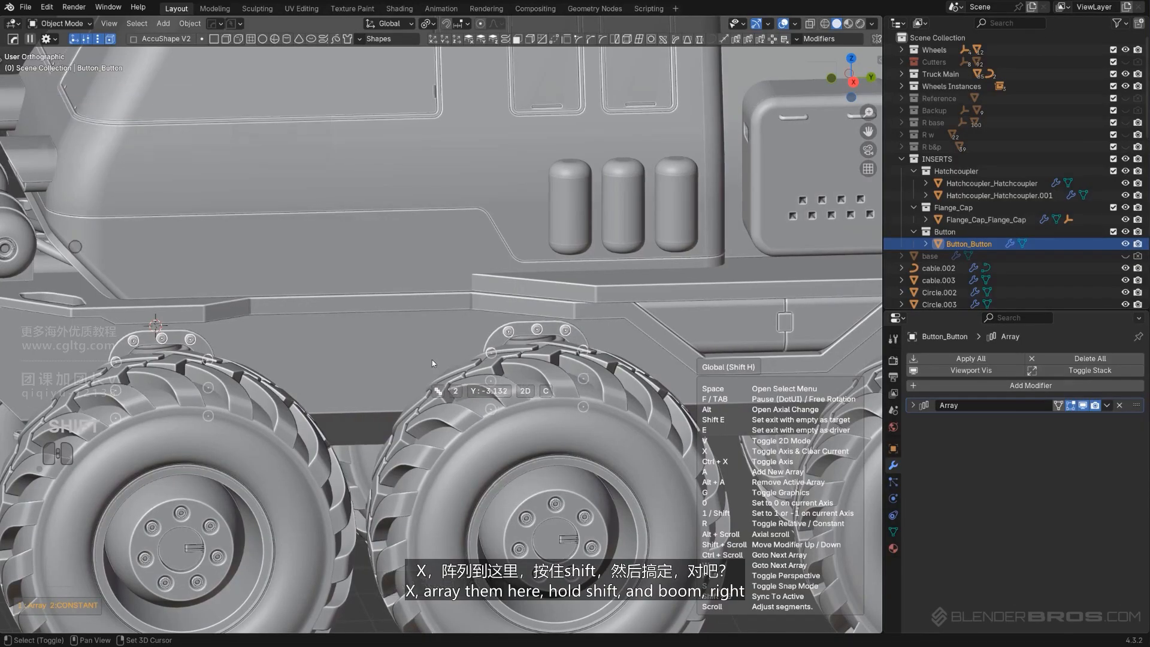
click(432, 359)
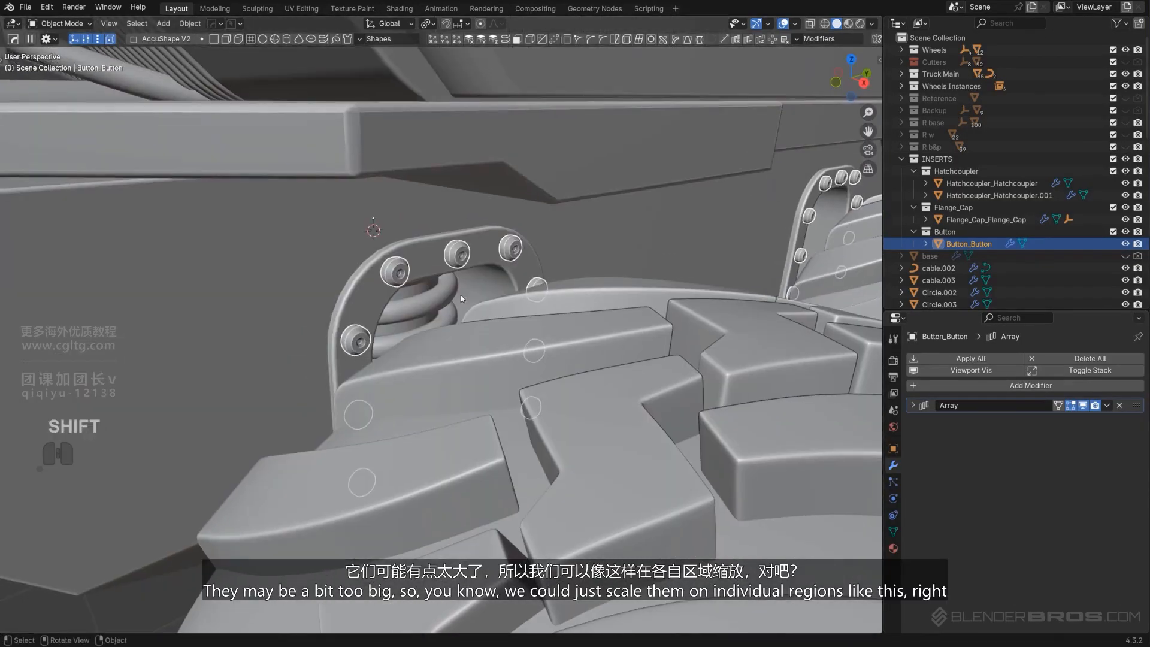
Scale the button array's buttons down to 0.778 in Edit Mode
key(Tab)
key(s)
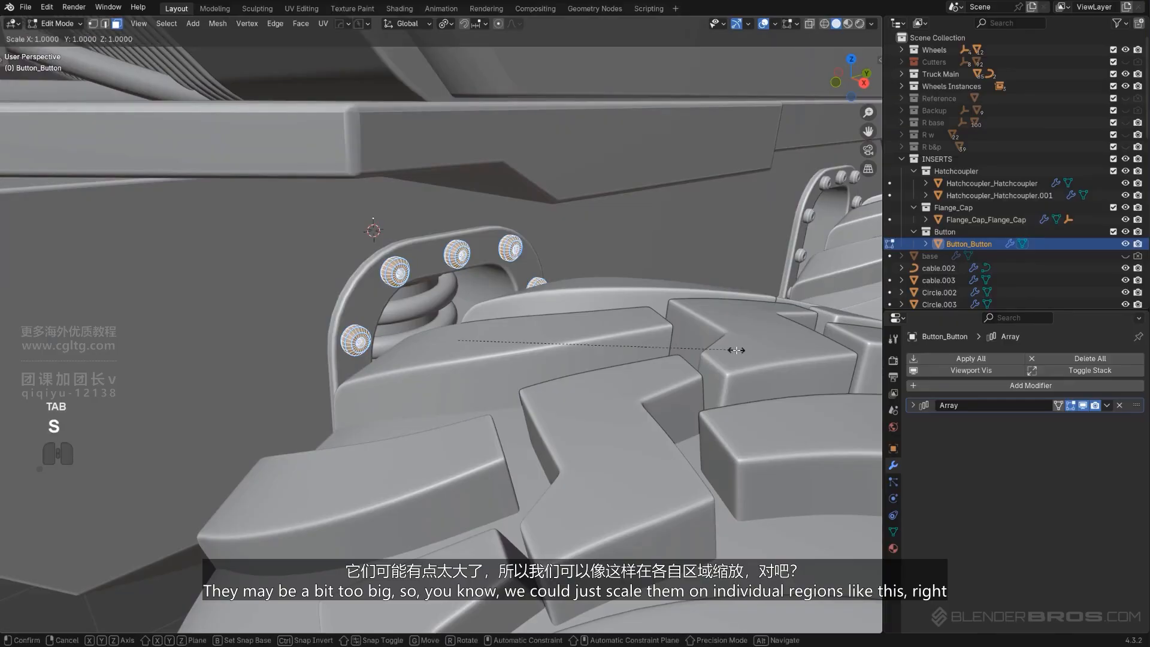
click(684, 350)
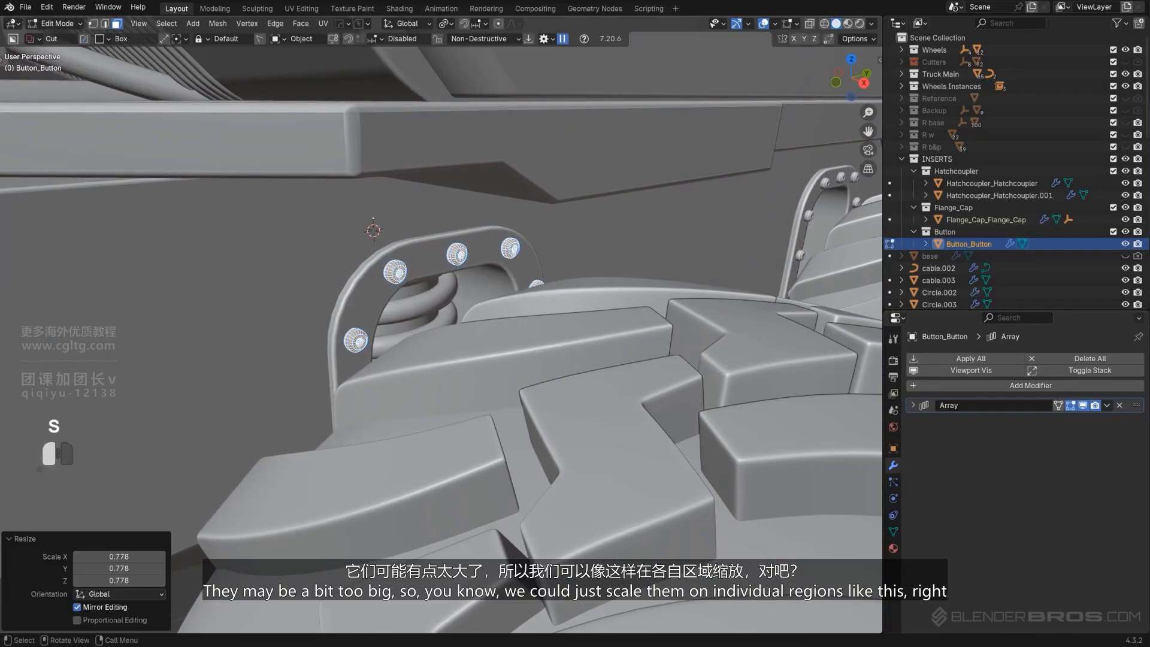
key(Tab)
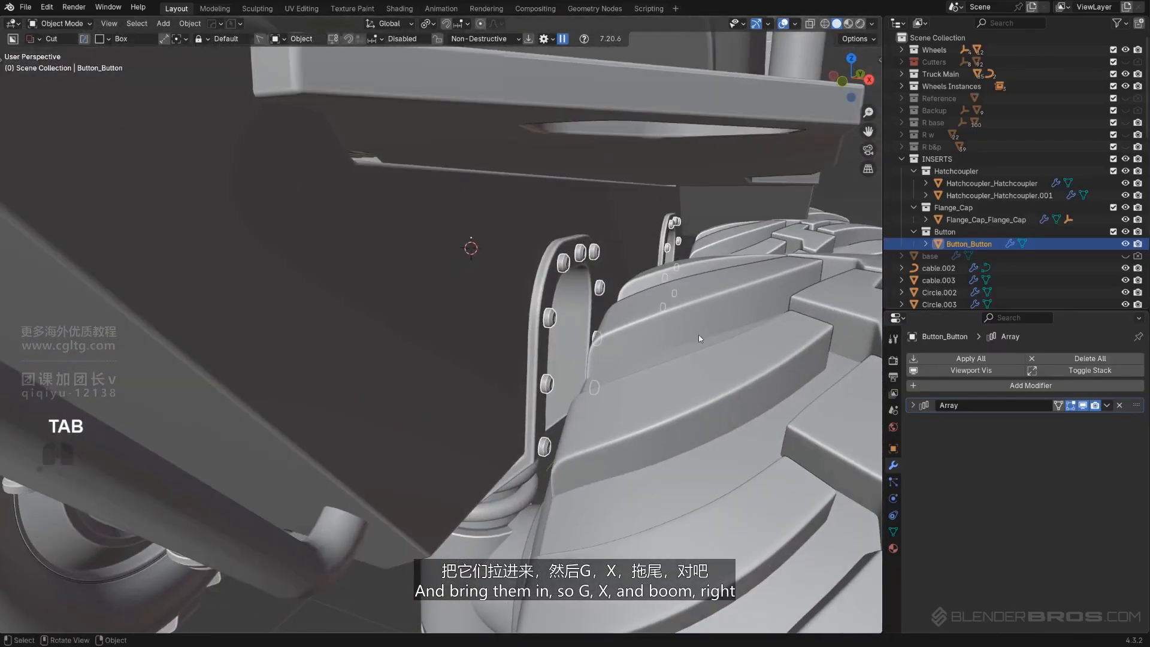
Move the button array along X to pull it in over the arch
key(g)
key(x)
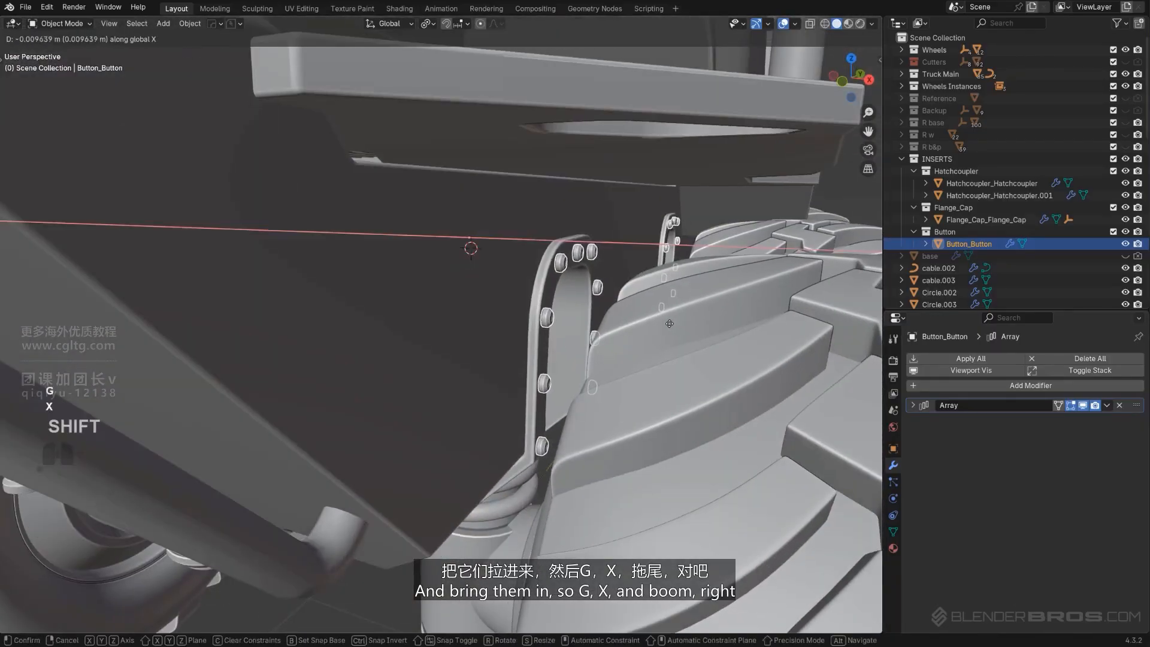
click(670, 323)
Duplicate the button array 6.7143 m along Y onto the next wheel arch
scroll(665, 325, down, 9)
middle_drag(658, 326, 605, 342)
click(713, 504)
middle_drag(713, 504, 599, 468)
shift+middle_drag(599, 468, 461, 449)
scroll(461, 449, up, 1)
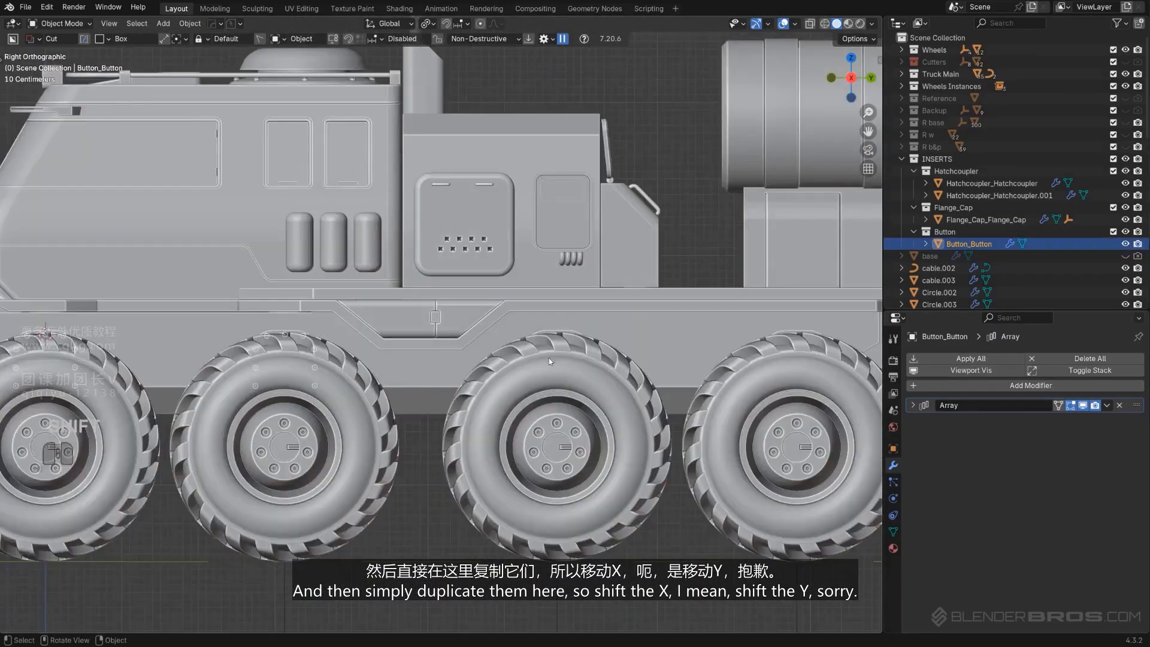
shift+middle_drag(548, 357, 423, 401)
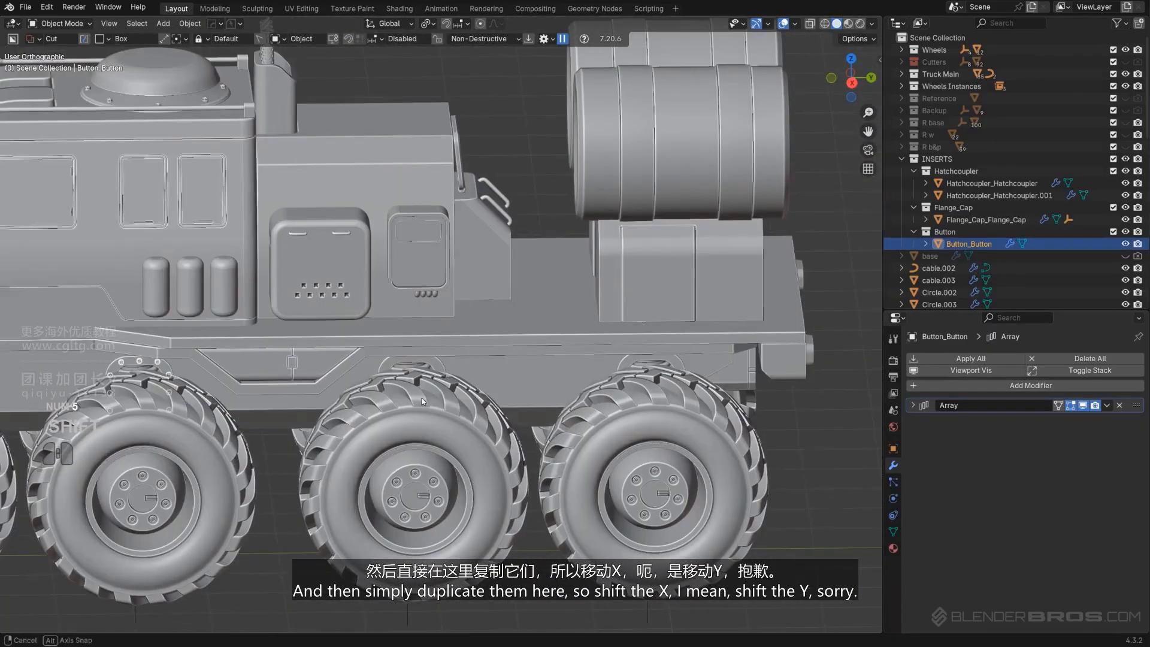
key(shift+d)
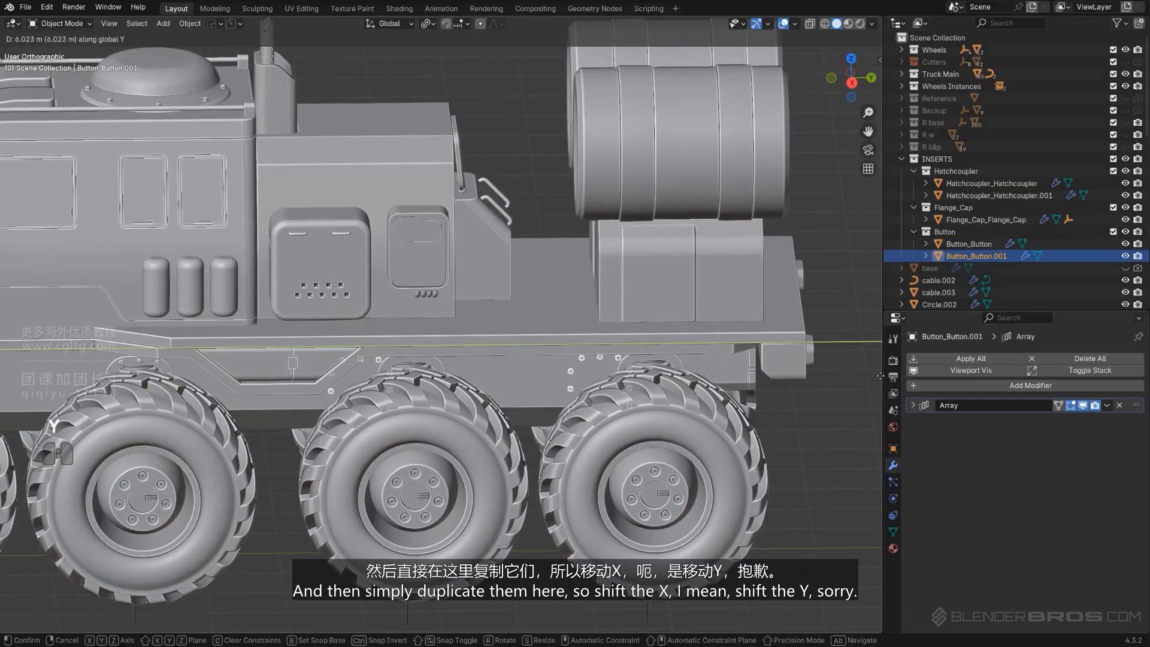
click(42, 376)
Move the duplicated button array slightly along Y to center it on its arch
scroll(465, 430, up, 7)
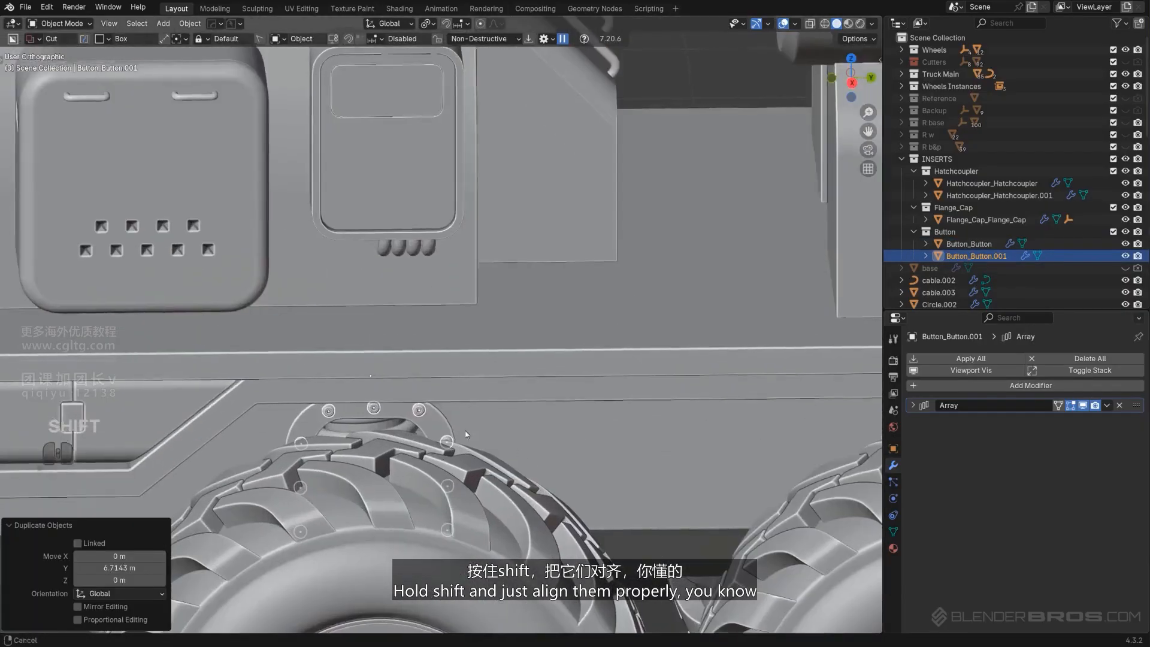
shift+middle_drag(461, 442, 563, 379)
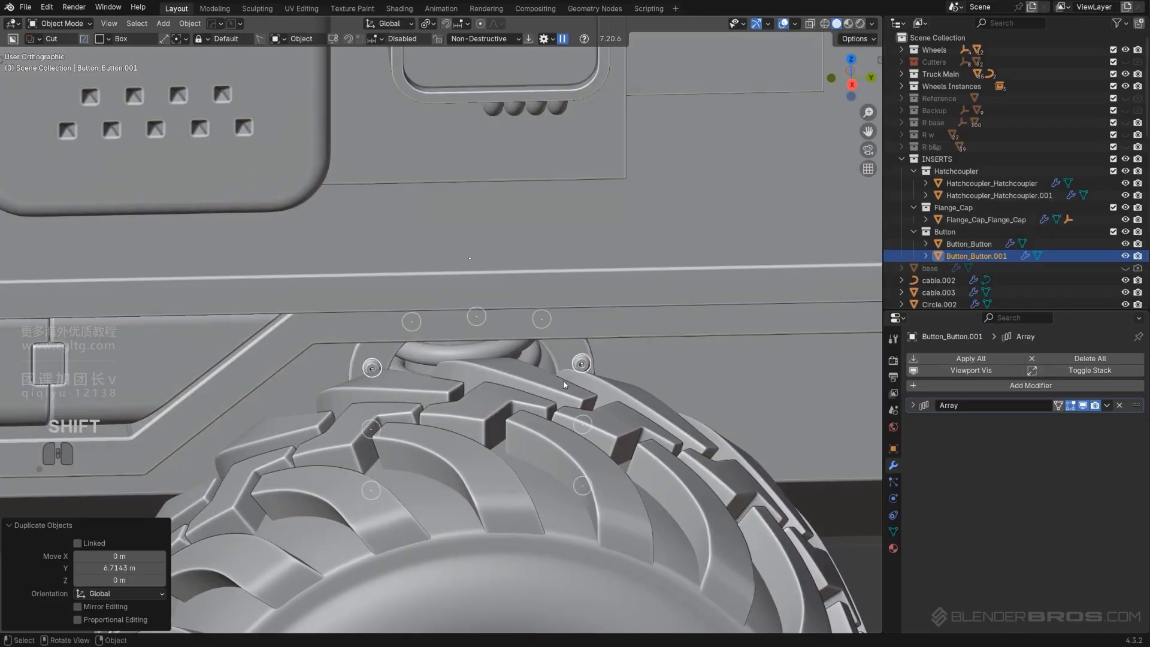
key(g)
key(y)
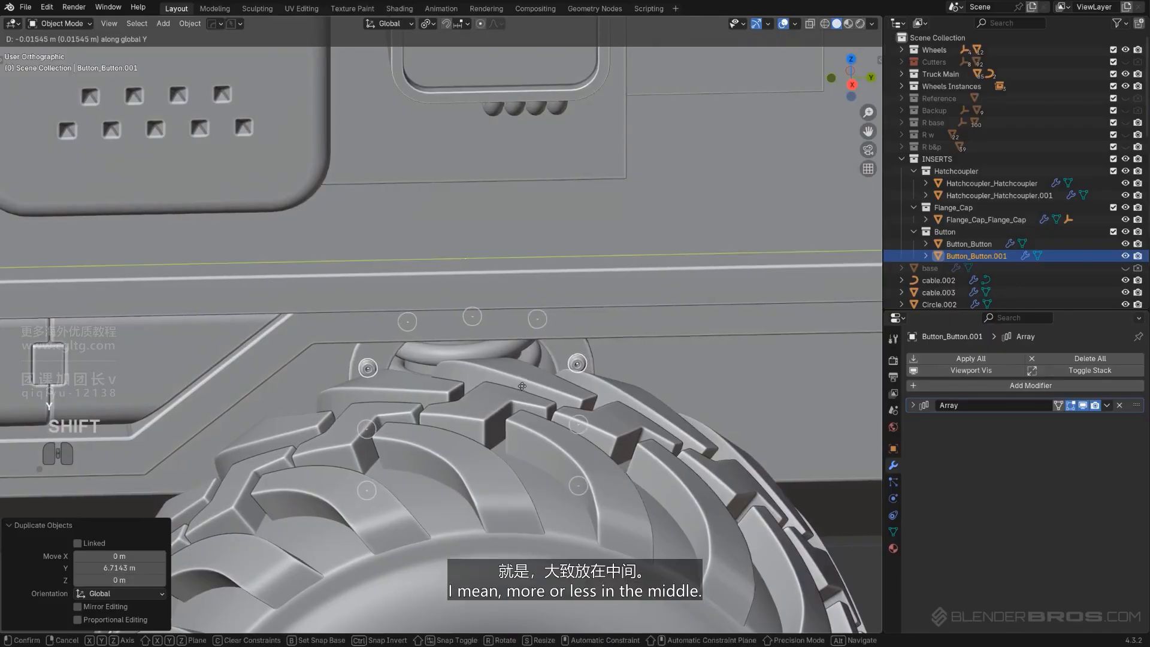
click(518, 386)
Select both button arrays and mirror them across X to the truck's other side
scroll(519, 386, down, 8)
middle_drag(381, 383, 414, 383)
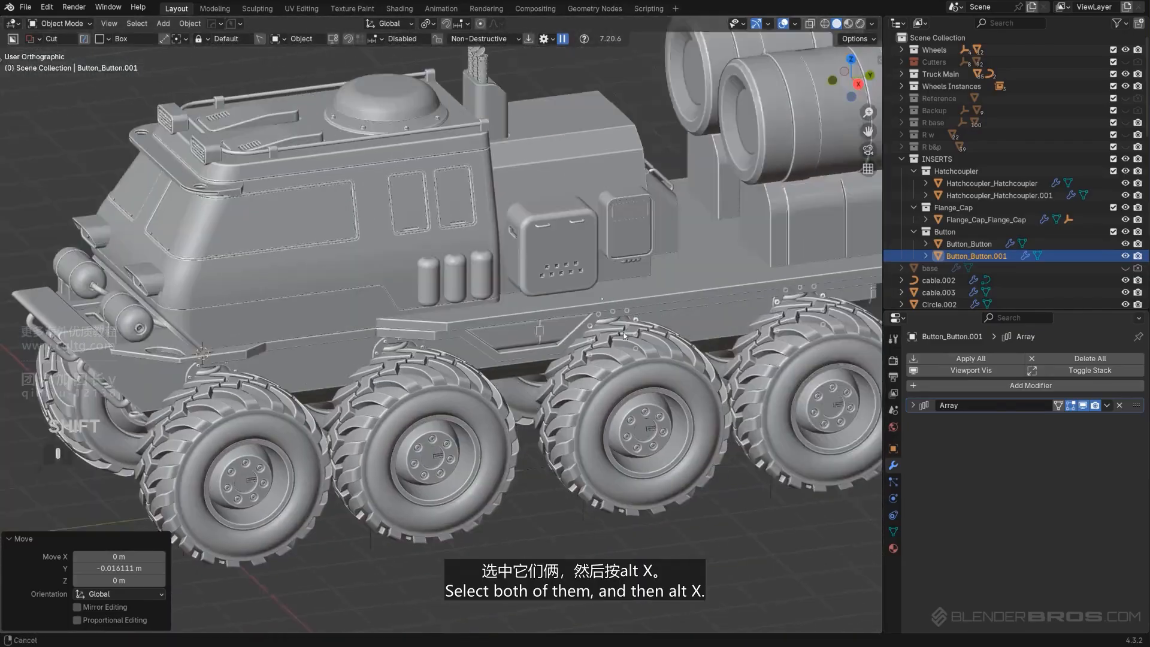
shift+middle_drag(373, 321, 485, 315)
shift+click(480, 318)
scroll(551, 350, down, 6)
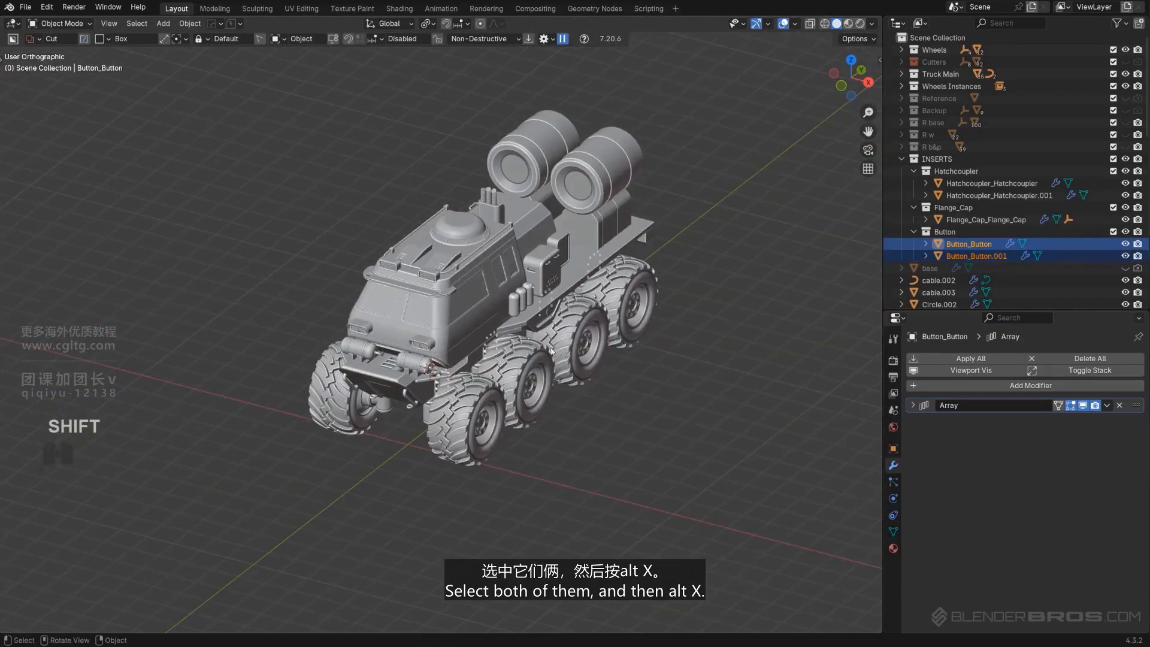
shift+click(456, 335)
key(alt+x)
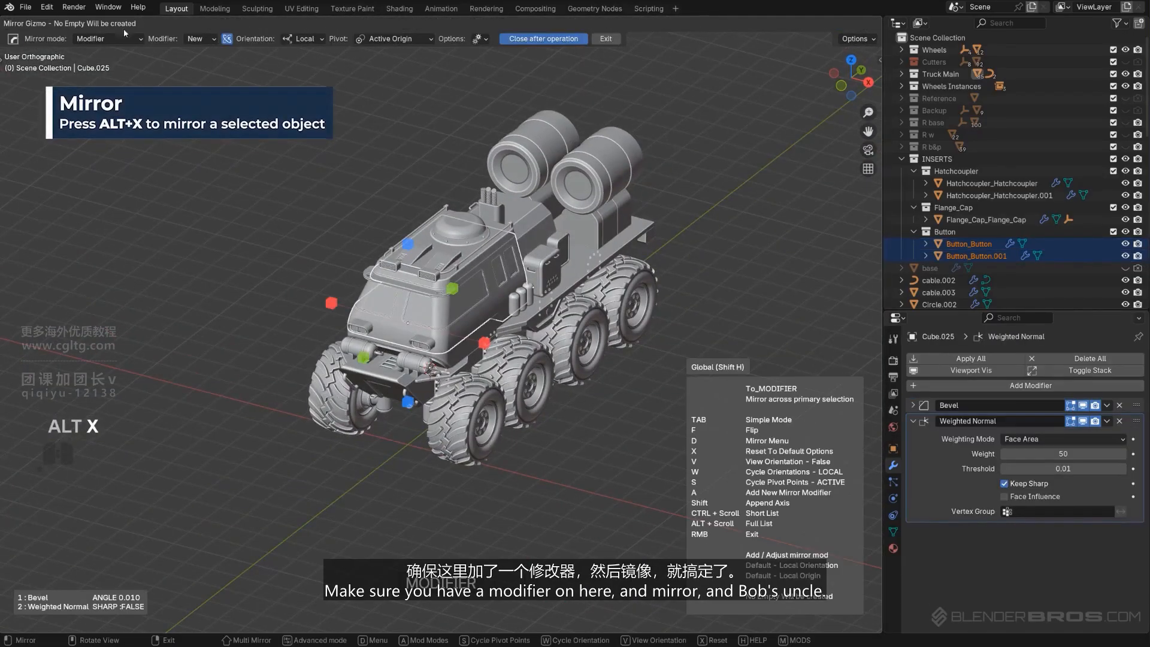
click(482, 347)
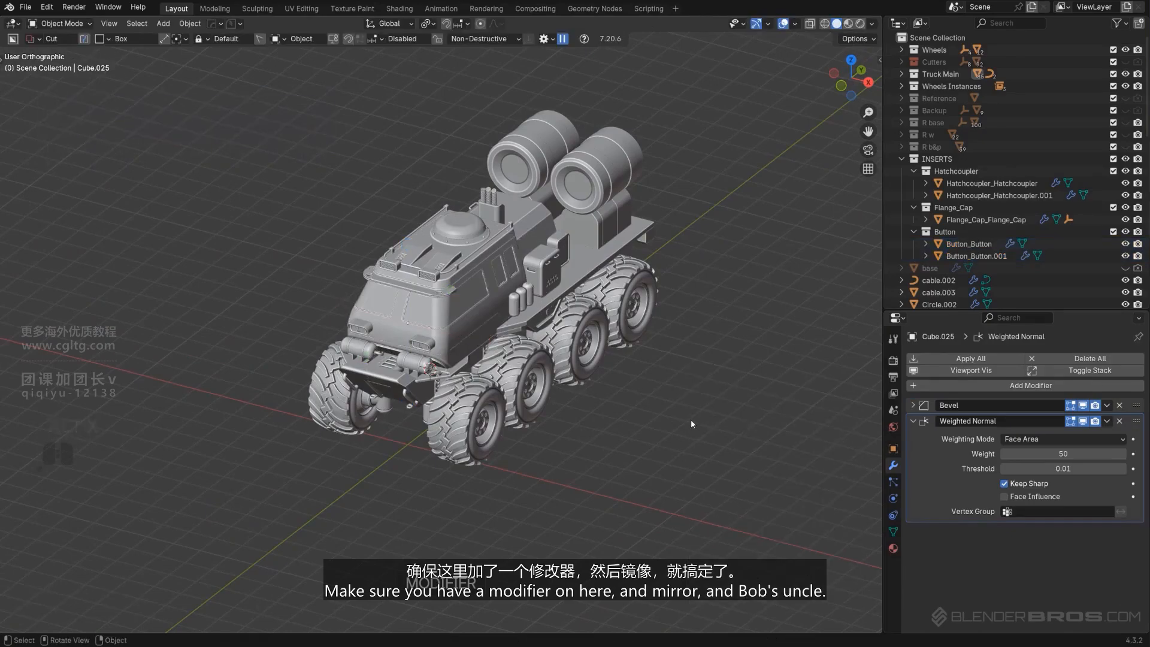
Isolate the tank saddle bracket in local view and cut its top with a BoxCutter box in cut mode
key(KP_5)
scroll(522, 373, up, 5)
middle_drag(522, 372, 491, 336)
scroll(491, 335, down, 5)
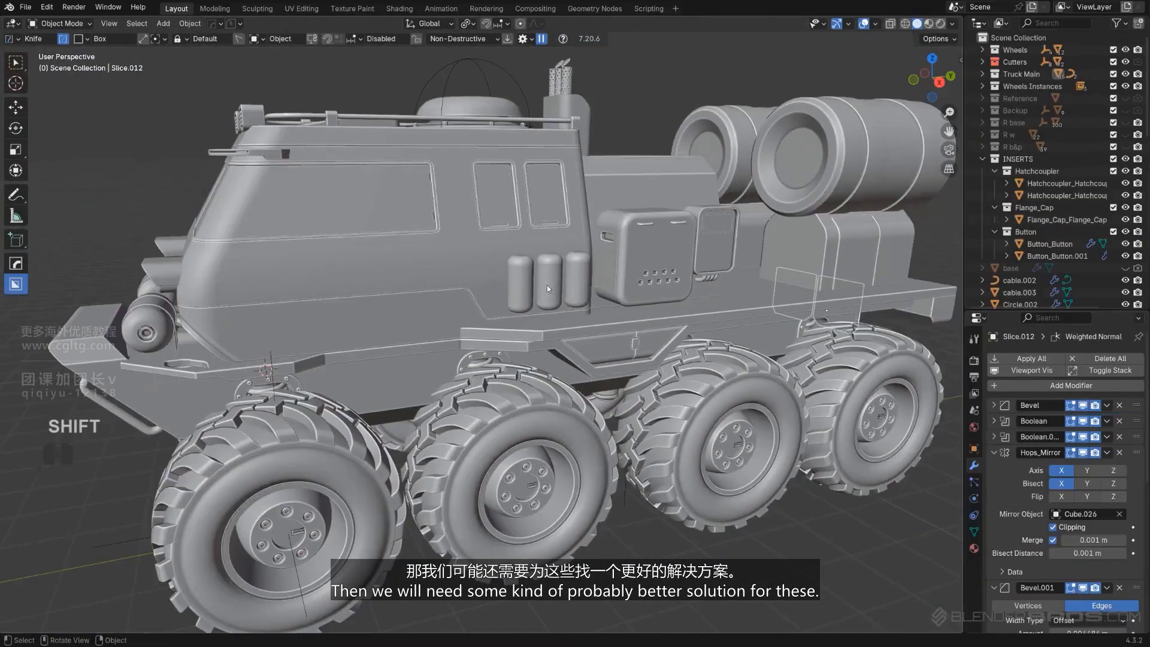
scroll(547, 285, up, 2)
middle_drag(575, 286, 667, 231)
scroll(447, 357, up, 5)
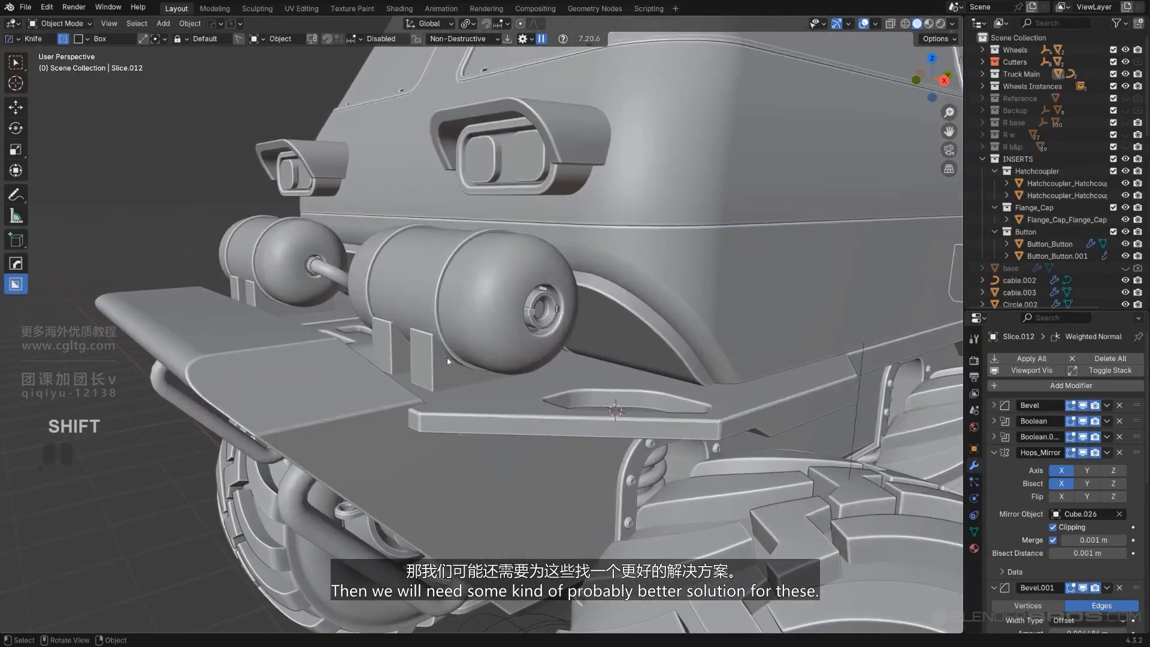
click(406, 364)
scroll(378, 351, down, 1)
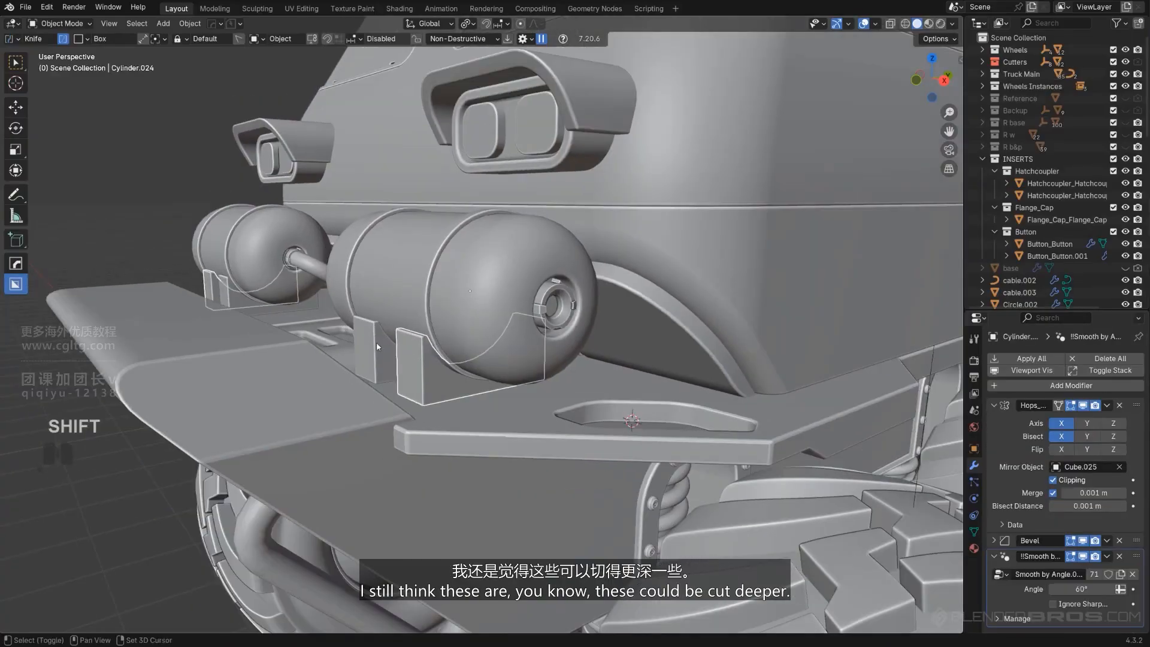
alt+middle_drag(376, 343, 465, 335)
alt+scroll(466, 335, up, 1)
key(KP_5)
key(slash)
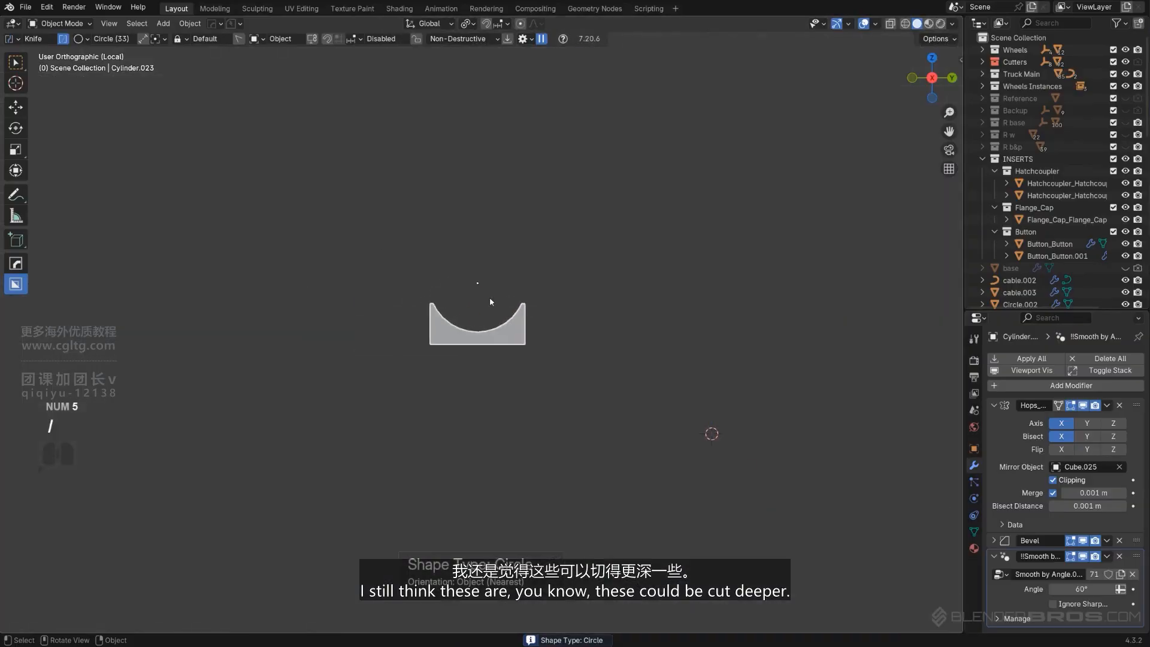
key(d)
click(566, 310)
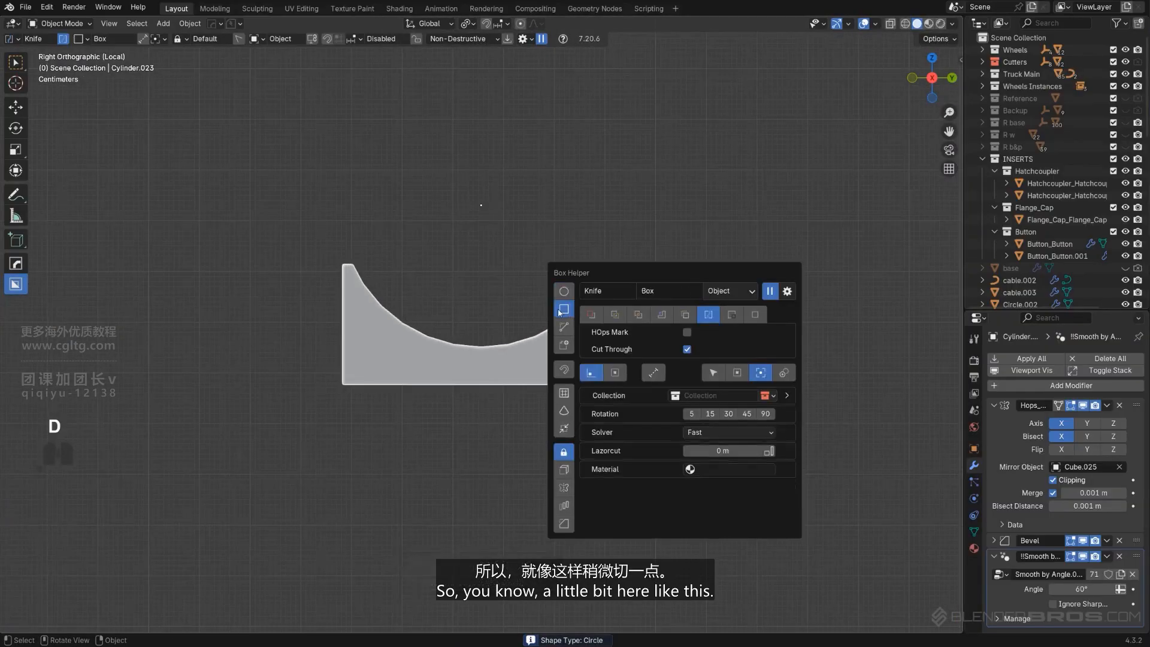
mouse_move(271, 219)
mouse_down()
mouse_move(311, 234)
mouse_move(750, 281)
mouse_up()
key(x)
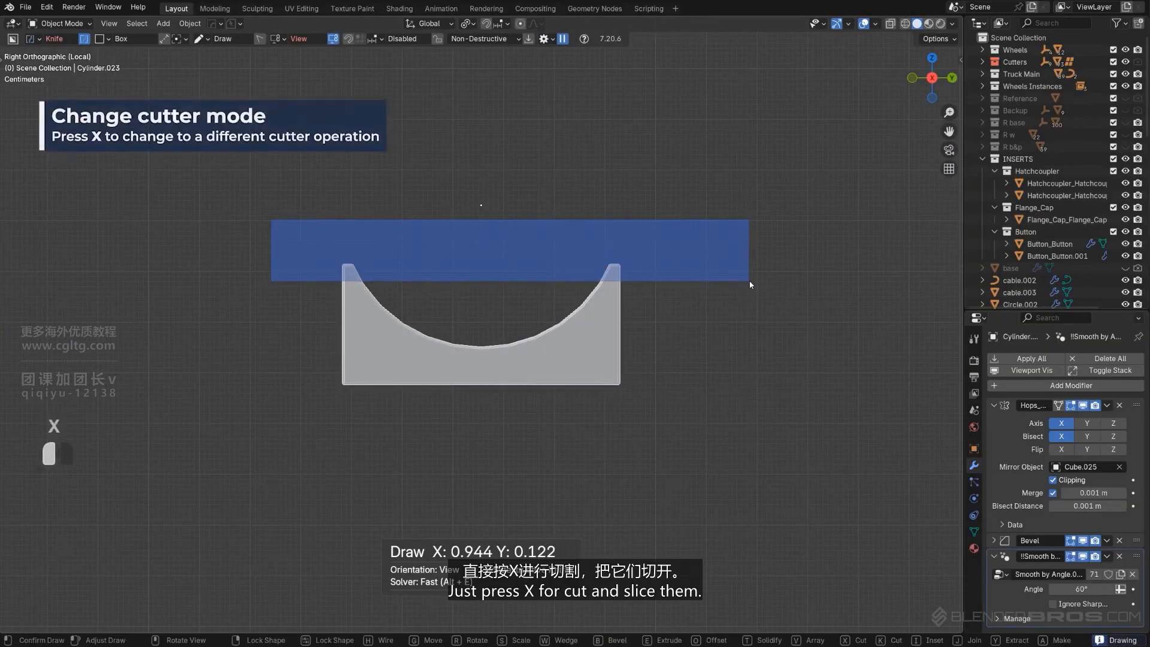
key(space)
middle_drag(729, 286, 599, 299)
key(KP_5)
key(slash)
Extrude the bracket's bottom face down to the bumper in Edit Mode
key(KP_1)
key(KP_3)
key(KP_5)
scroll(445, 318, up, 4)
key(KP_5)
key(KP_5)
click(598, 298)
scroll(557, 332, up, 3)
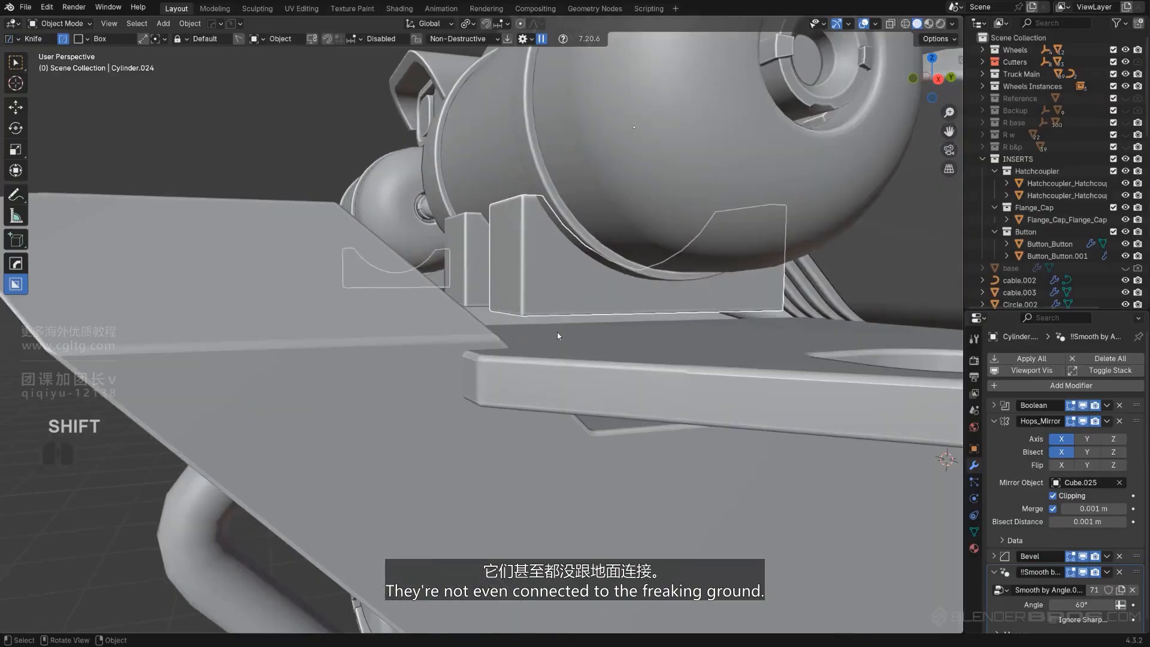
middle_drag(557, 332, 560, 317)
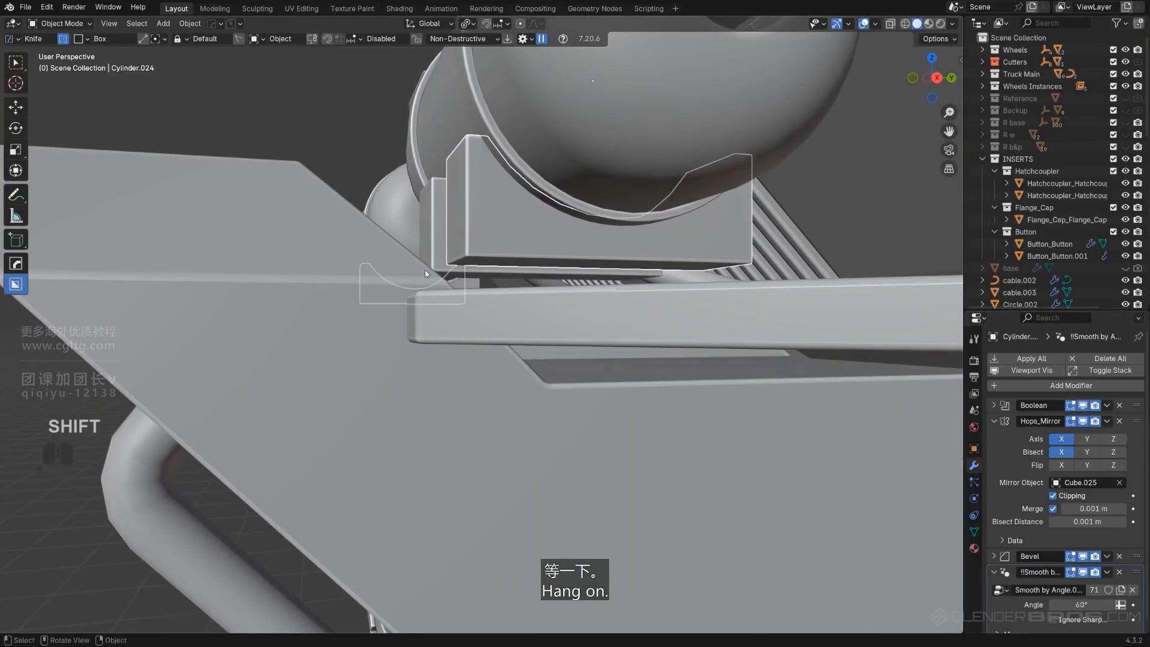
shift+click(444, 264)
key(Tab)
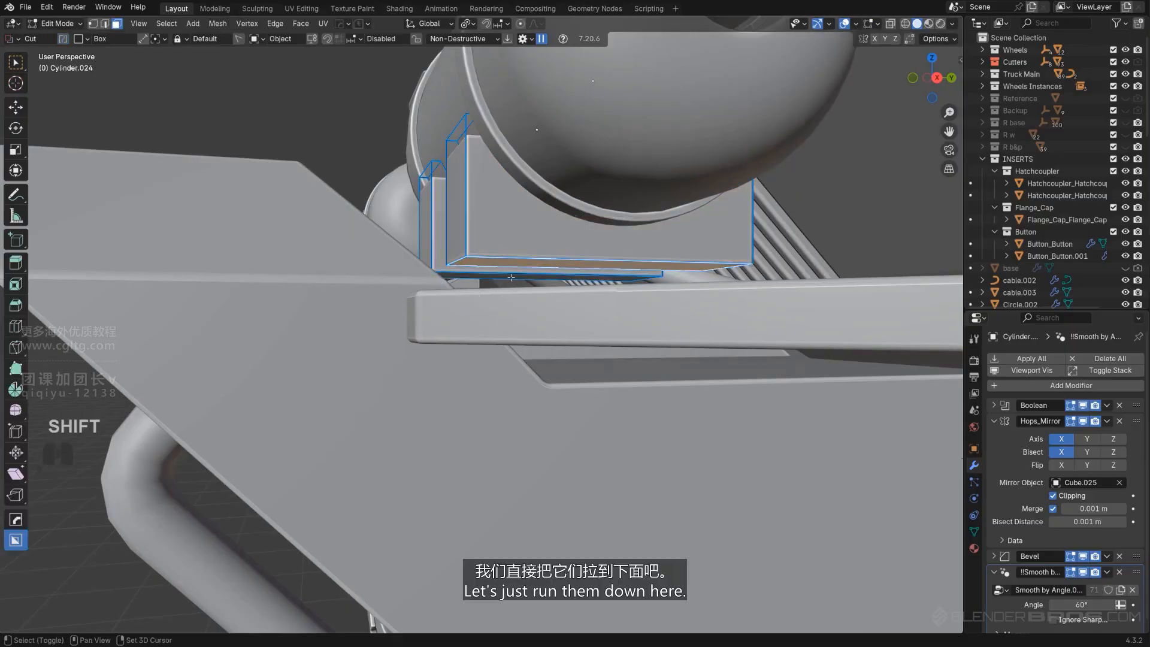
key(e)
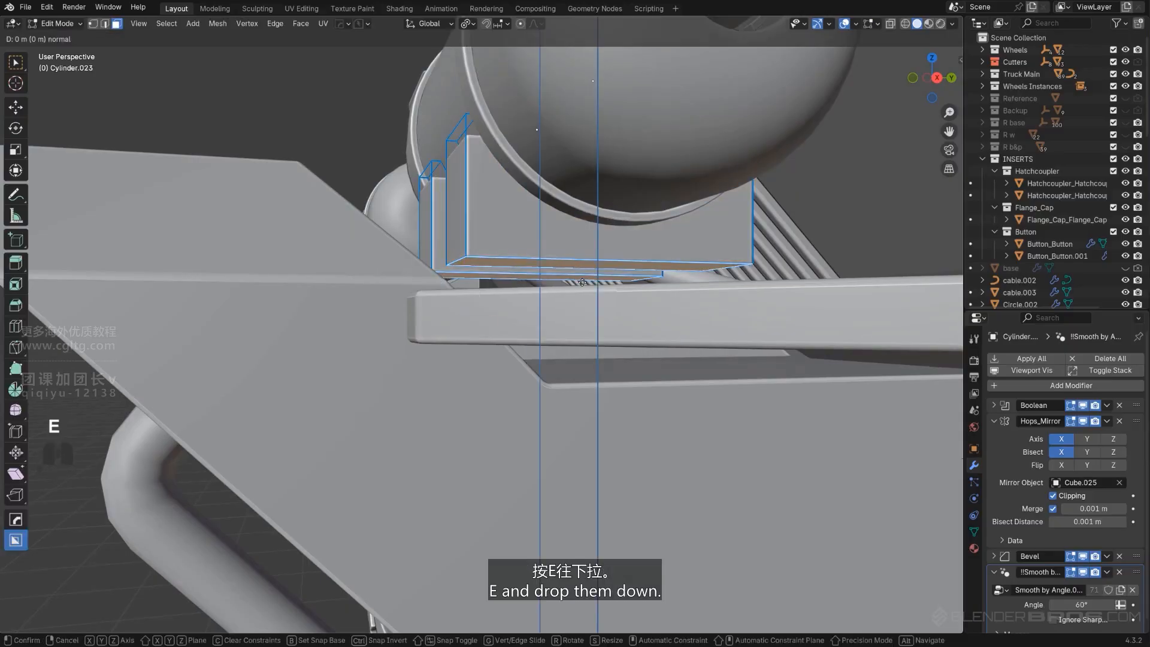
click(591, 310)
middle_drag(591, 309, 469, 261)
key(Tab)
key(KP_5)
scroll(437, 338, up, 4)
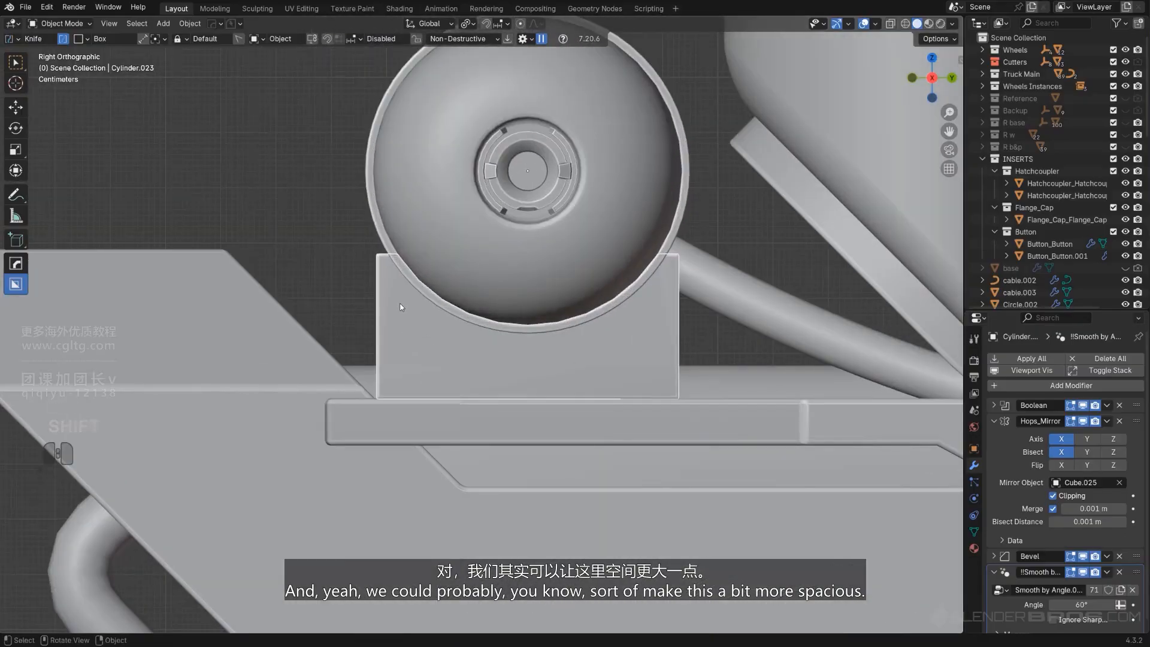
key(d)
click(396, 325)
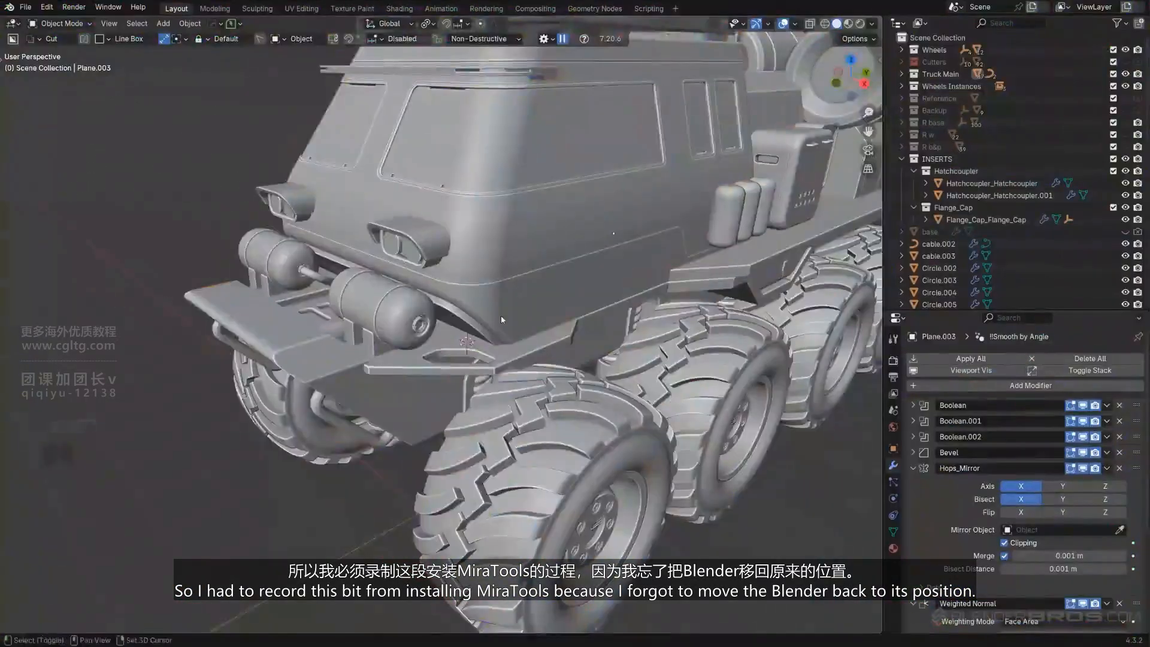
Examine the front bumper brackets and wheel arch bolts from several angles, opening and closing the sidebar
scroll(501, 315, down, 3)
middle_drag(501, 316, 394, 318)
scroll(366, 396, up, 3)
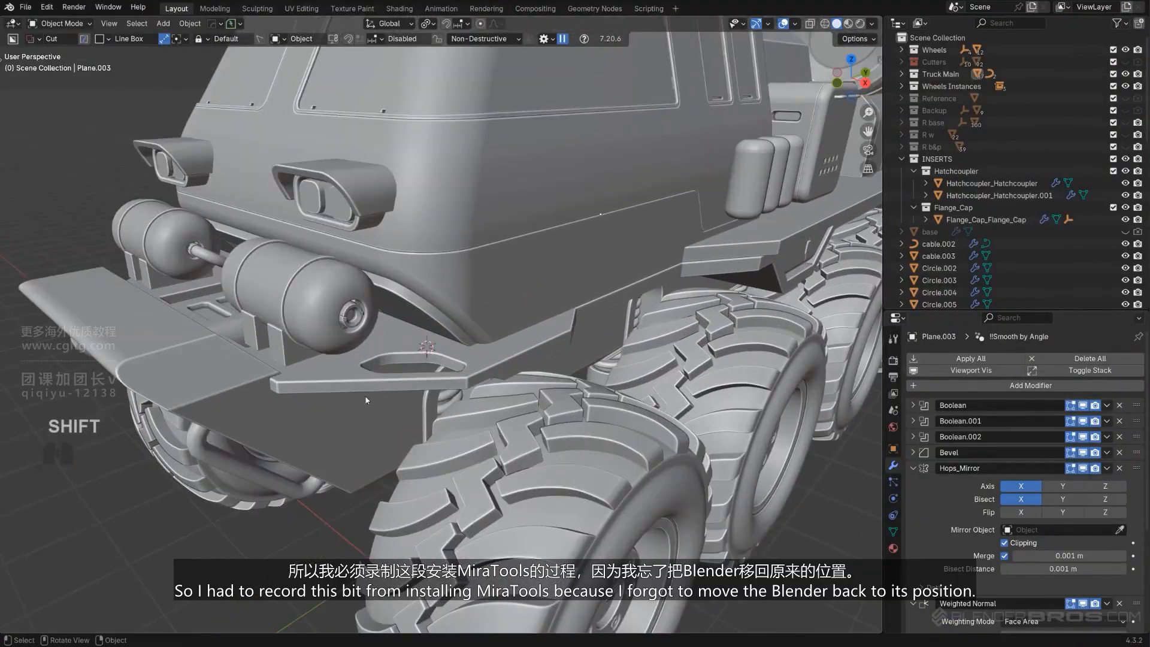
shift+middle_drag(367, 400, 408, 405)
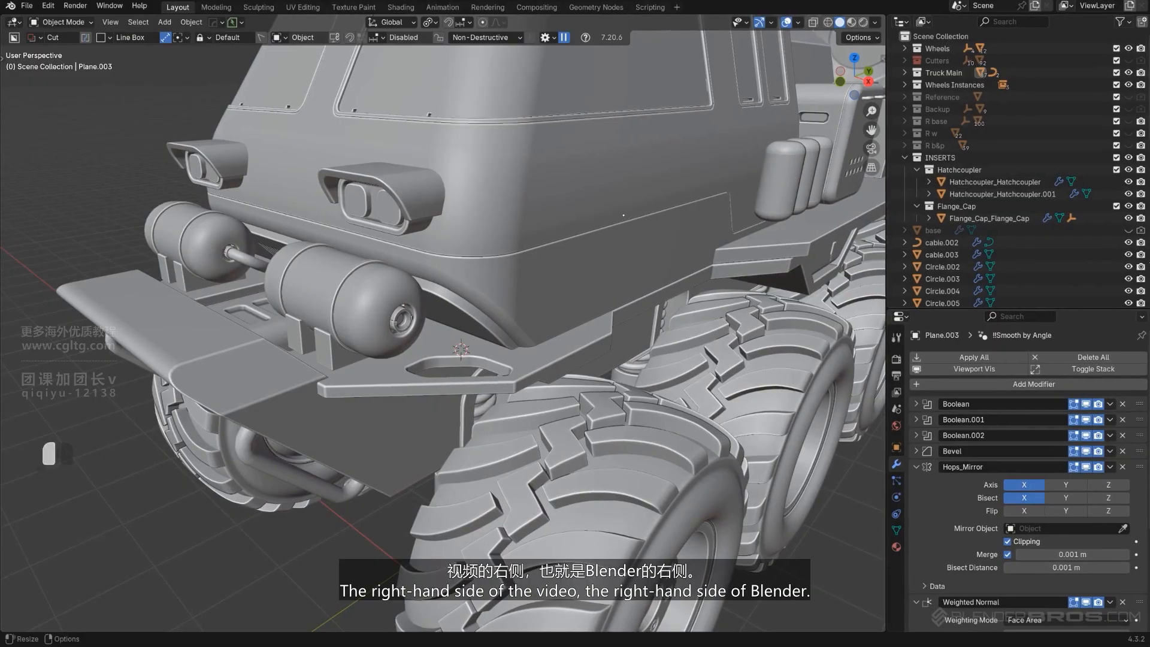
scroll(457, 287, down, 4)
scroll(456, 288, down, 2)
shift+middle_drag(443, 279, 508, 302)
scroll(457, 276, up, 4)
middle_drag(458, 274, 518, 363)
scroll(477, 367, up, 2)
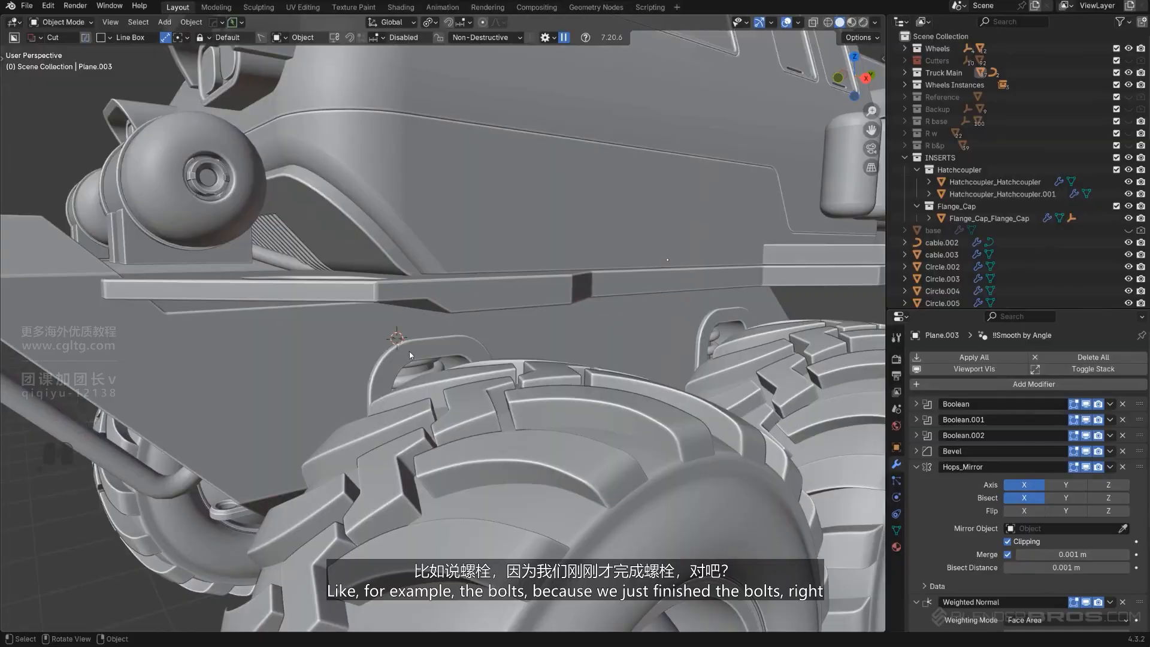
click(409, 351)
mouse_move(408, 351)
middle_down()
mouse_move(470, 377)
mouse_move(517, 443)
mouse_move(416, 344)
middle_up()
scroll(517, 443, down, 6)
scroll(454, 376, up, 5)
shift+middle_drag(359, 308, 724, 339)
click(454, 376)
scroll(454, 378, up, 1)
scroll(482, 303, down, 3)
key(n)
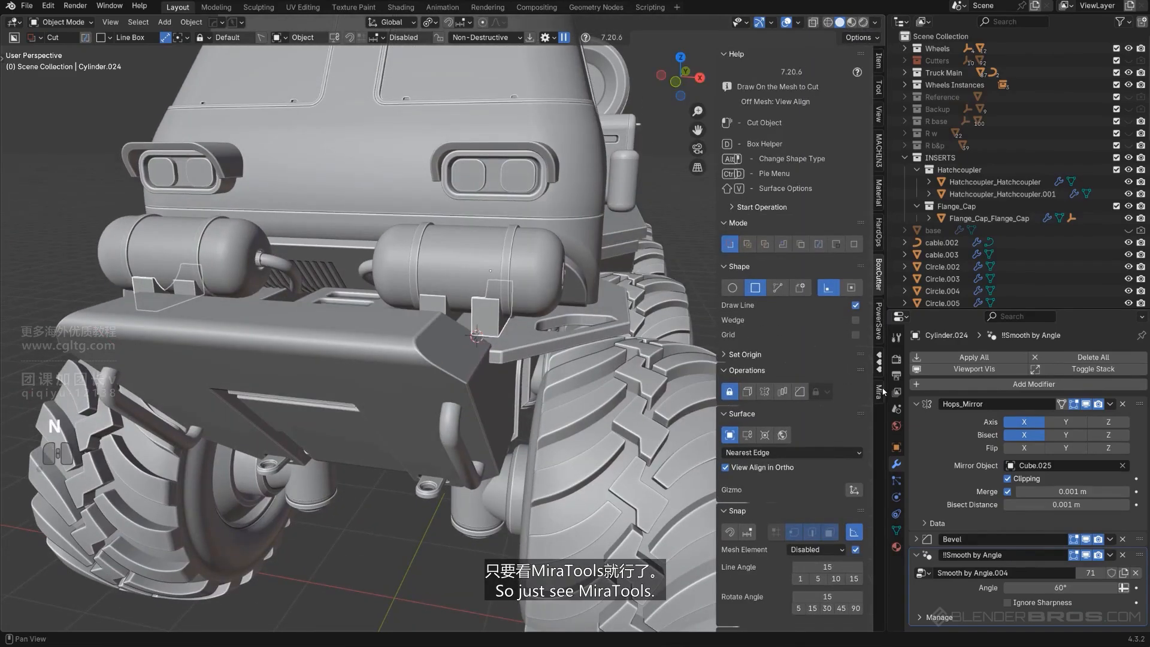
key(n)
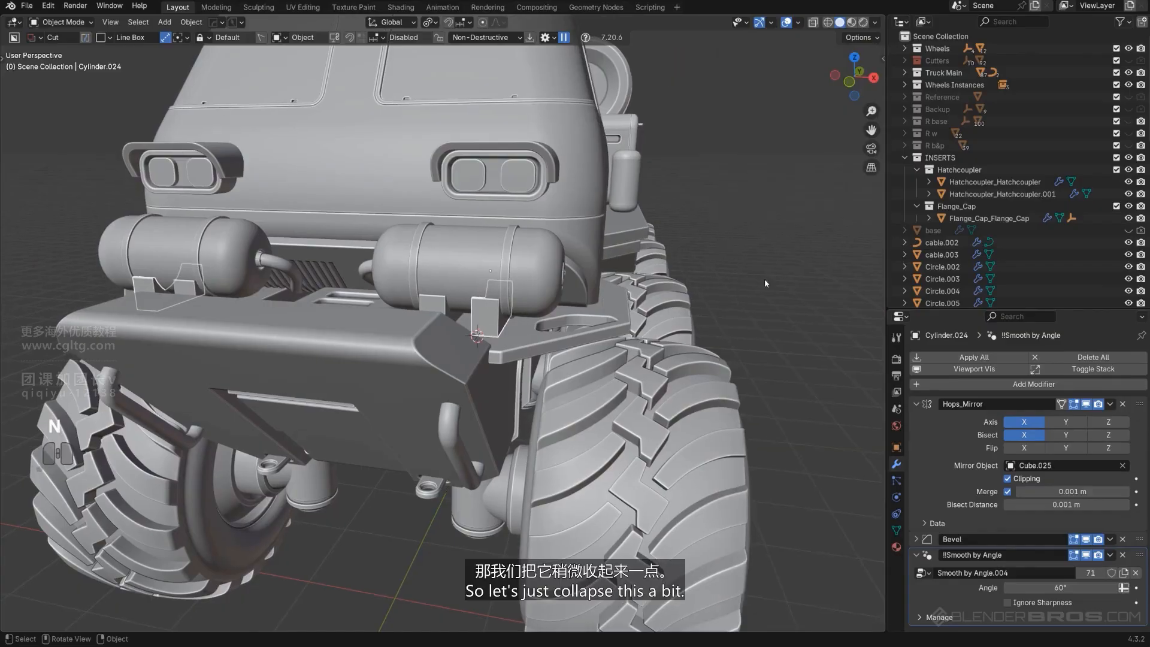
Widen the 3D viewport by narrowing the outliner and properties area
drag(885, 251, 964, 252)
middle_drag(793, 251, 688, 248)
scroll(688, 248, down, 5)
middle_drag(611, 284, 647, 290)
scroll(608, 333, up, 4)
mouse_move(515, 299)
middle_down()
mouse_move(552, 295)
mouse_move(524, 310)
middle_up()
scroll(445, 315, up, 1)
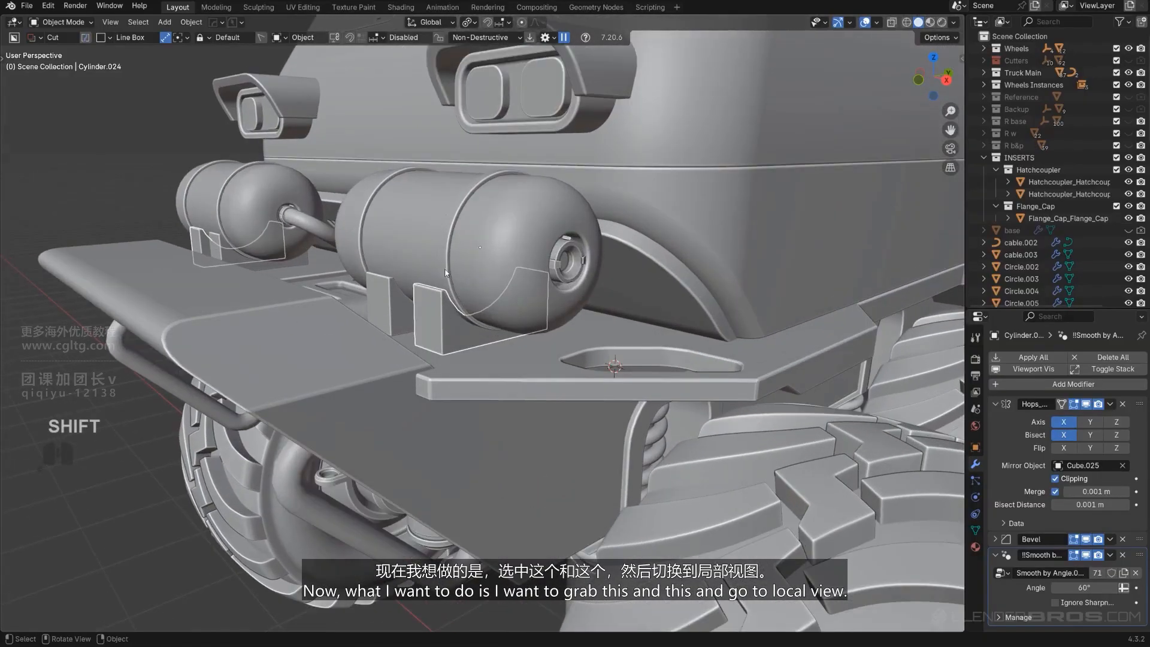
shift+click(442, 317)
key(KP_Divide)
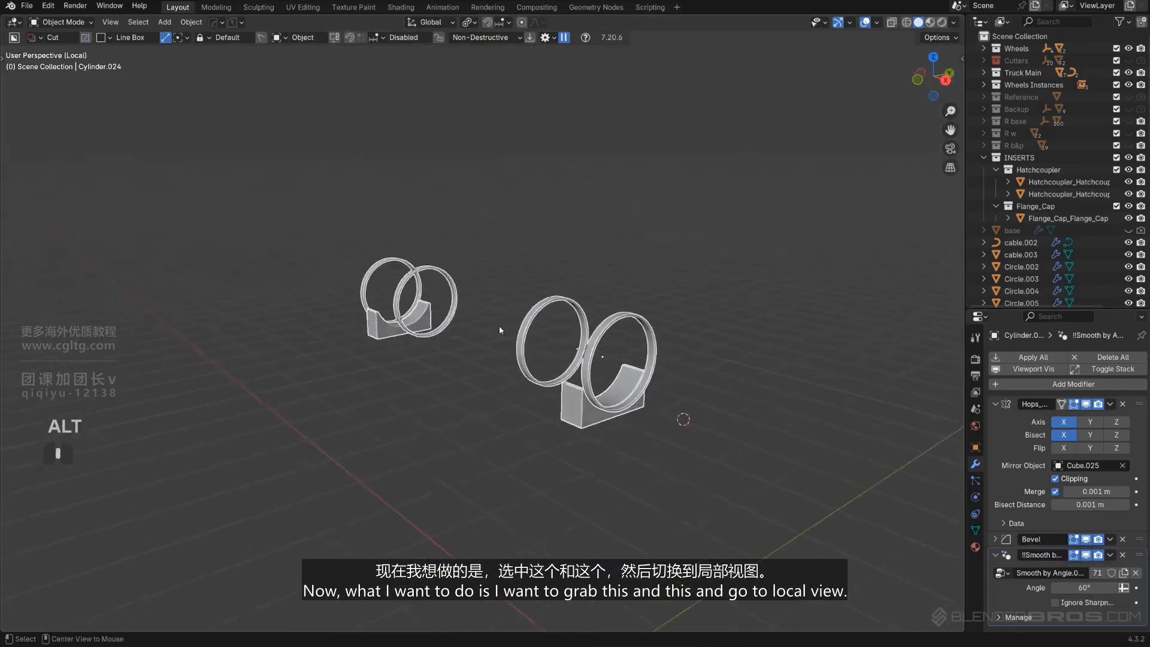
alt+middle_drag(500, 329, 300, 318)
key(KP_5)
scroll(301, 318, up, 1)
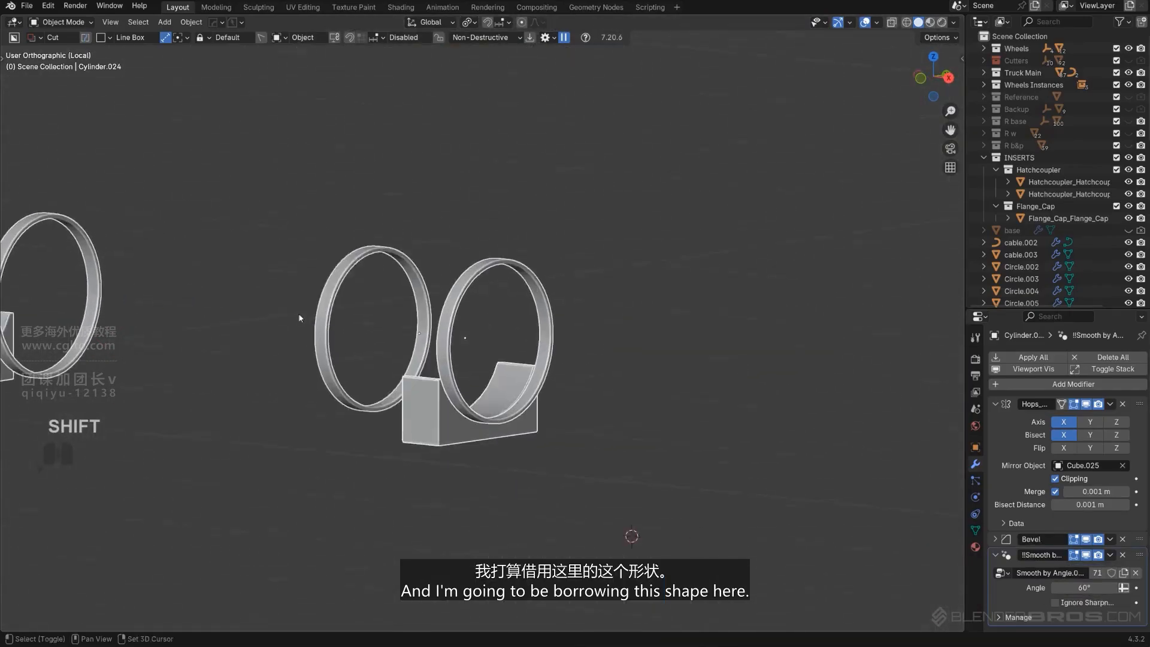
key(Tab)
scroll(455, 383, up, 5)
click(478, 398)
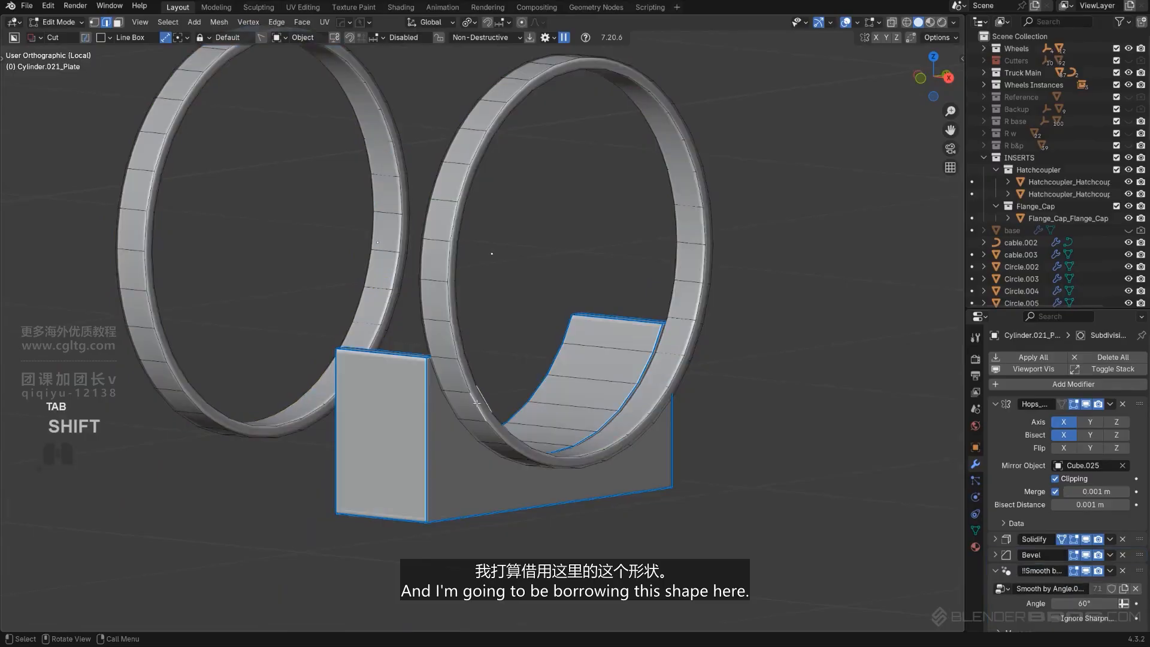
alt+click(478, 403)
scroll(479, 410, down, 1)
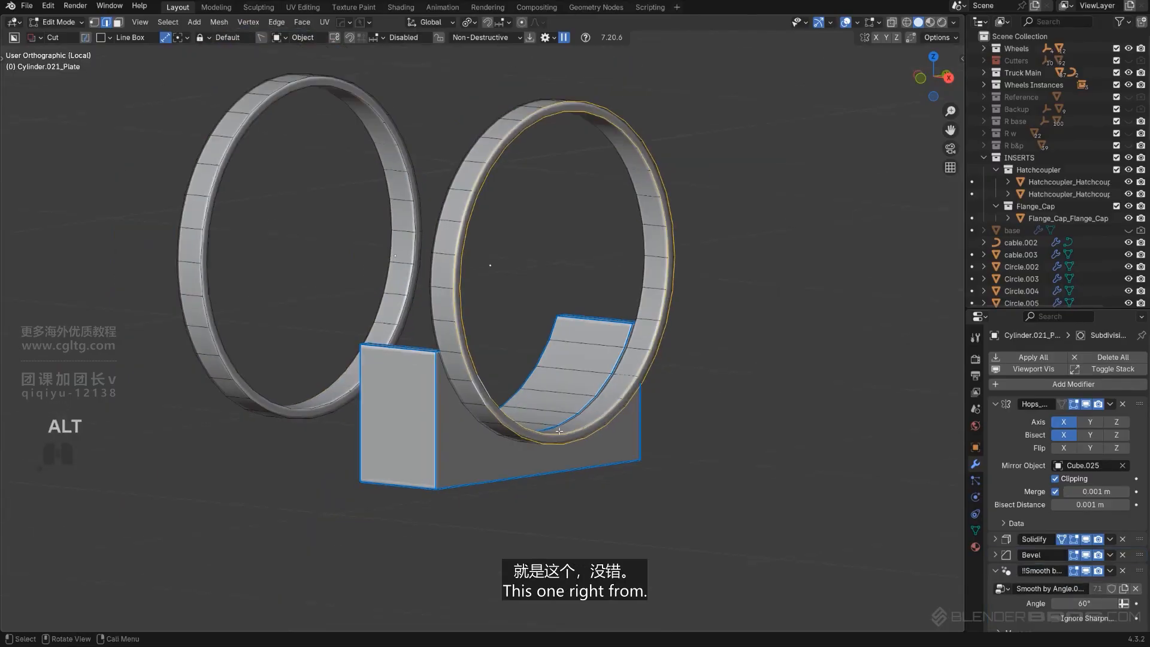
key(KP_5)
middle_drag(626, 544, 539, 402)
key(Tab)
Isolate the other tank saddle bracket in local view and enter Edit Mode
click(472, 413)
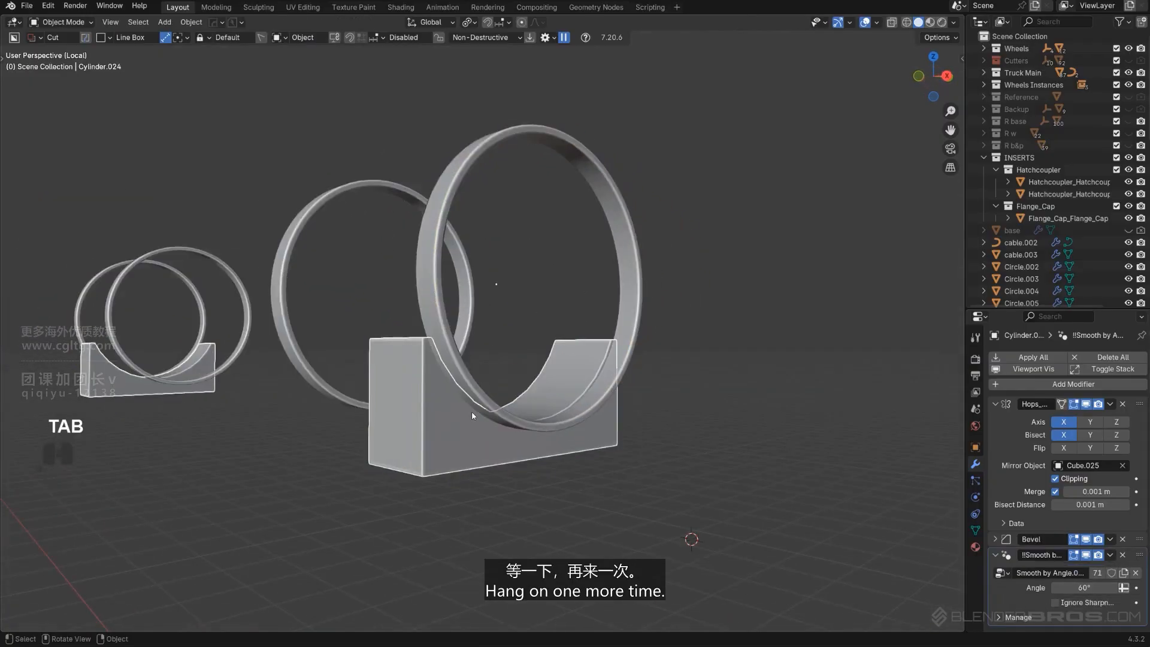
key(KP_Divide)
key(KP_Divide)
key(Tab)
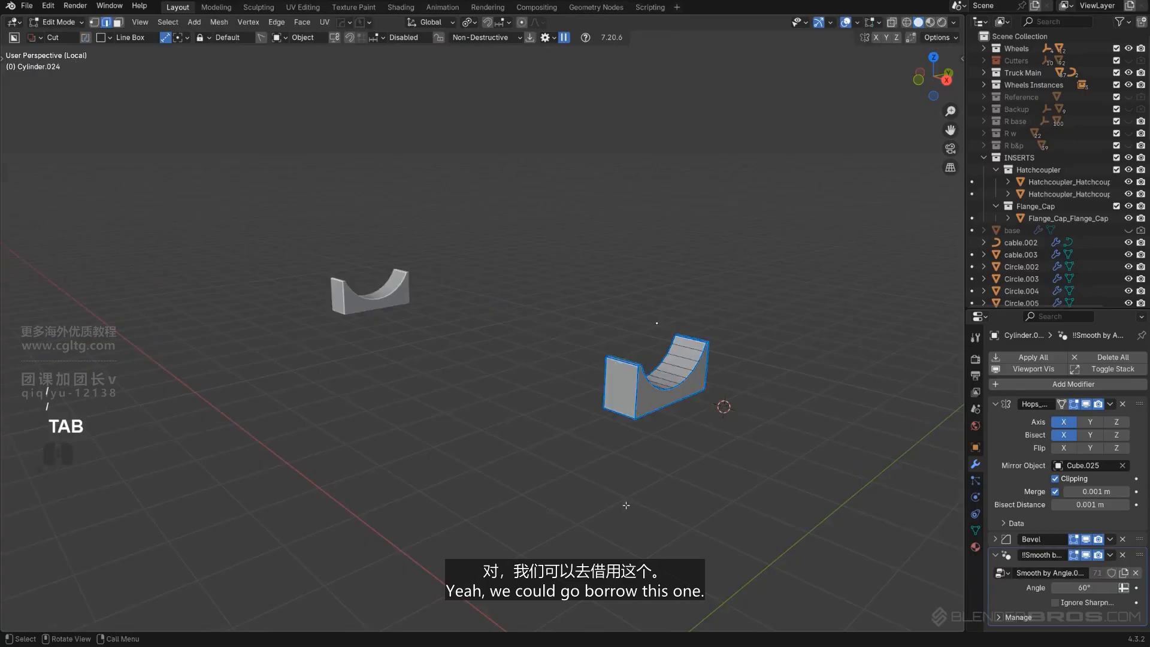
Select the bracket's curved saddle edge loop with a shortest-path pick
shift+middle_drag(626, 505, 479, 440)
scroll(479, 440, up, 6)
middle_drag(527, 389, 485, 372)
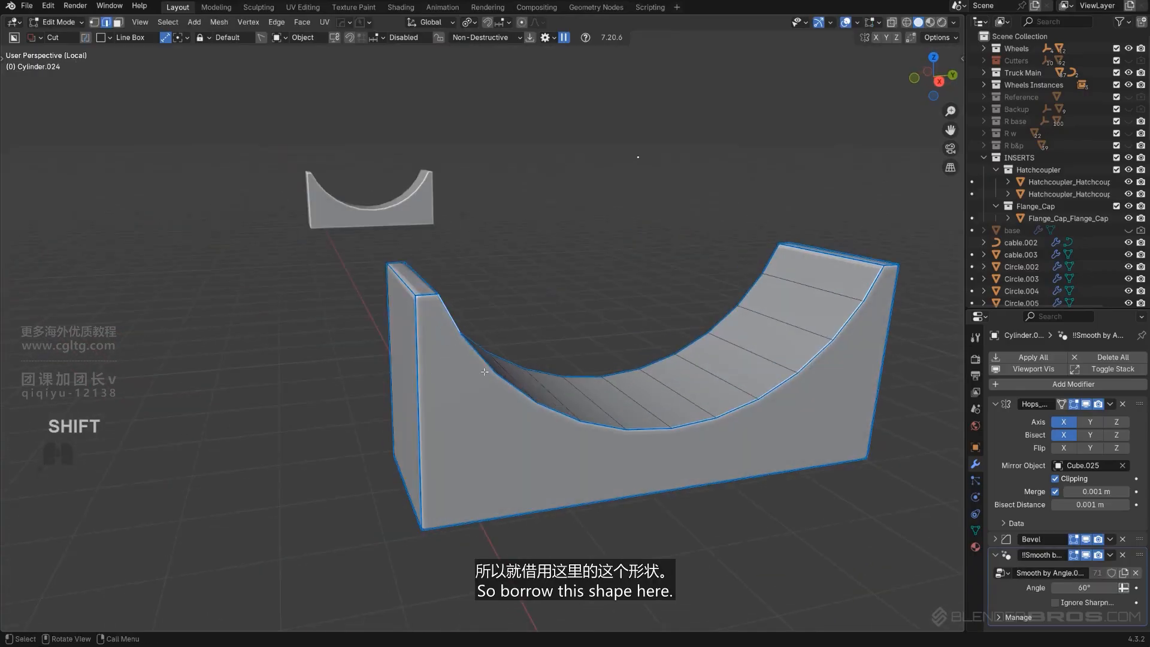
ctrl+click(868, 293)
scroll(869, 292, down, 5)
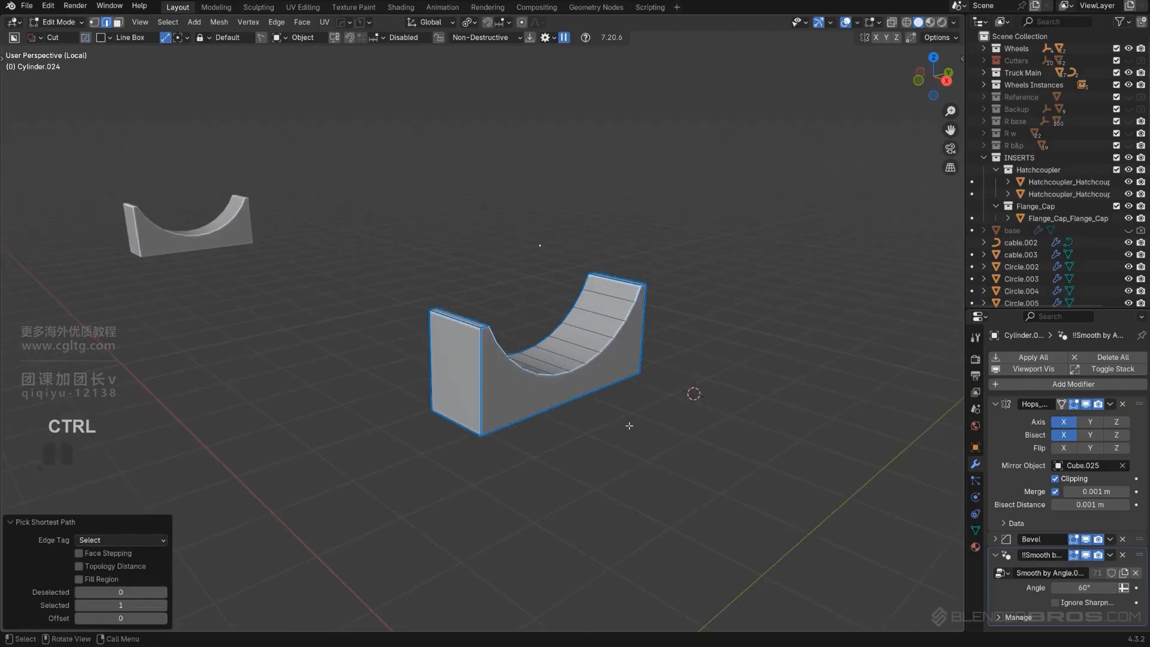
Duplicate the curved edge loop, offsetting it about 0.18 m along X, and separate it as its own object
key(shift+d)
click(690, 461)
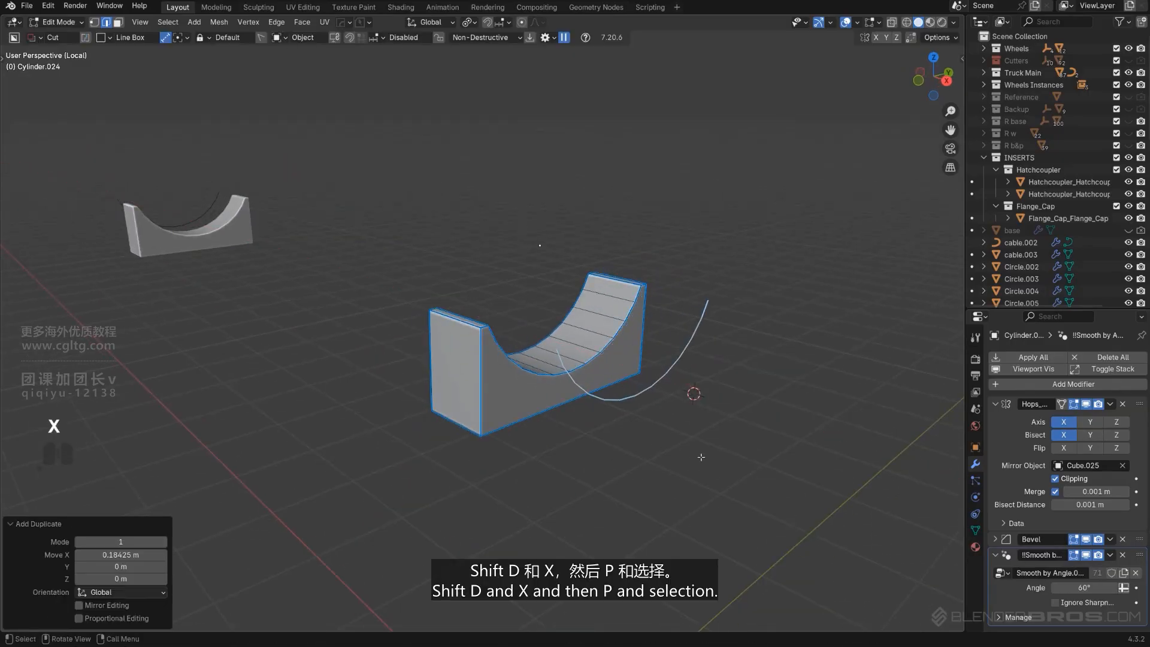
click(702, 458)
scroll(699, 455, up, 1)
shift+middle_drag(684, 442, 621, 411)
scroll(609, 405, up, 2)
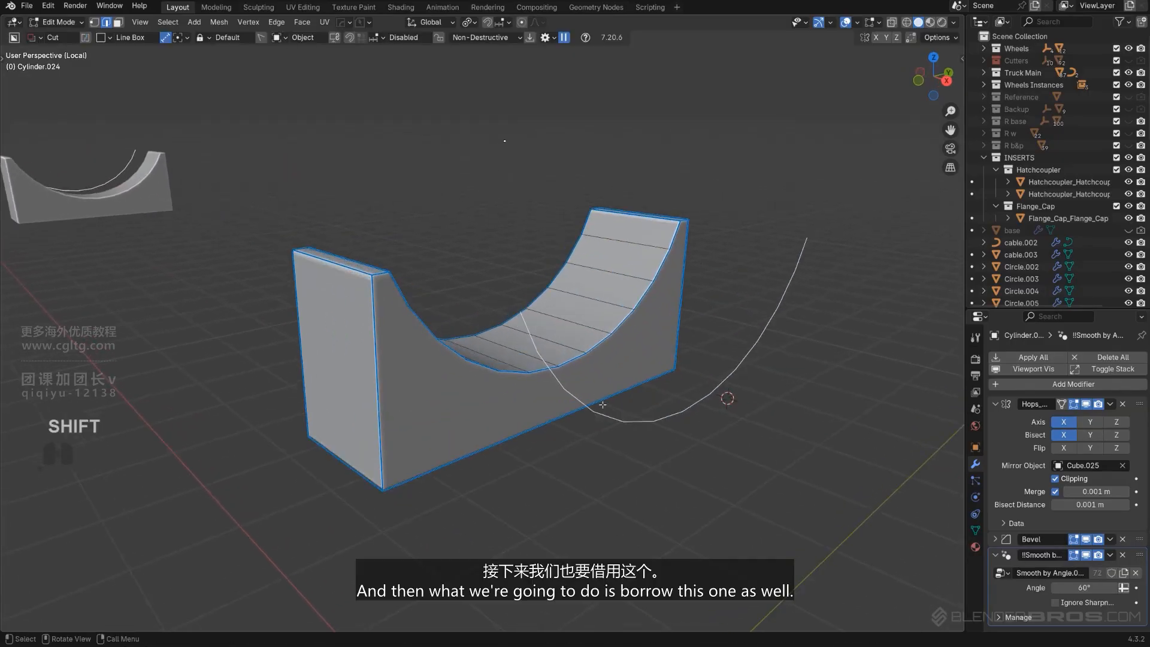
scroll(408, 370, down, 1)
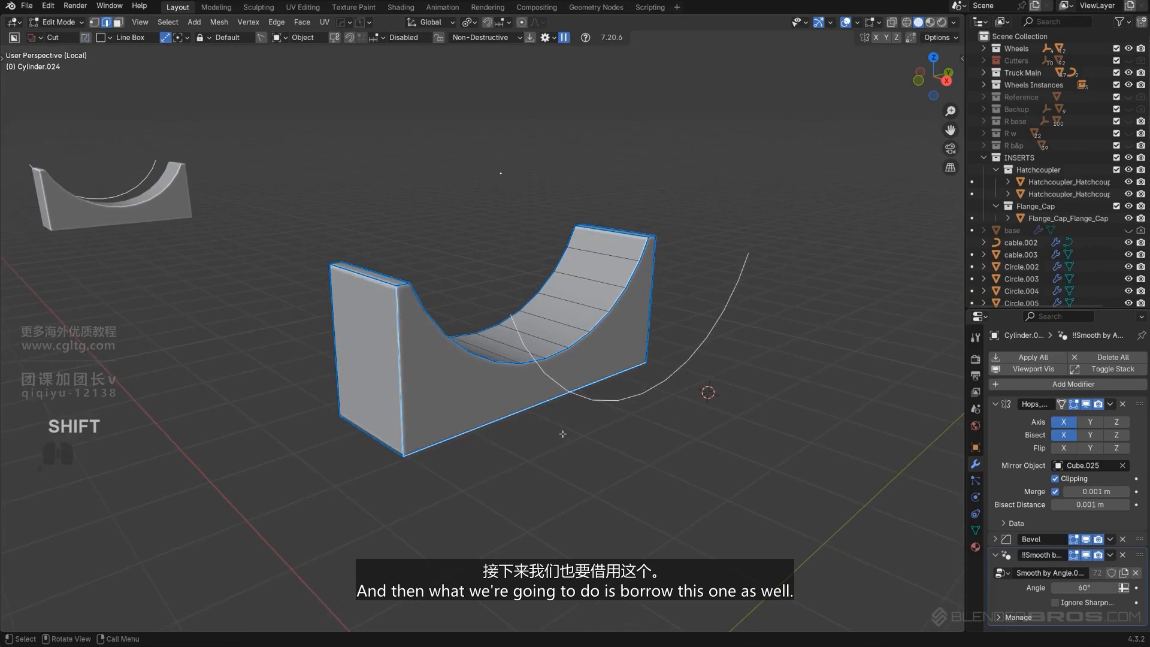
Duplicate the bracket's side and bottom edges along X and separate them into another object
key(shift+d)
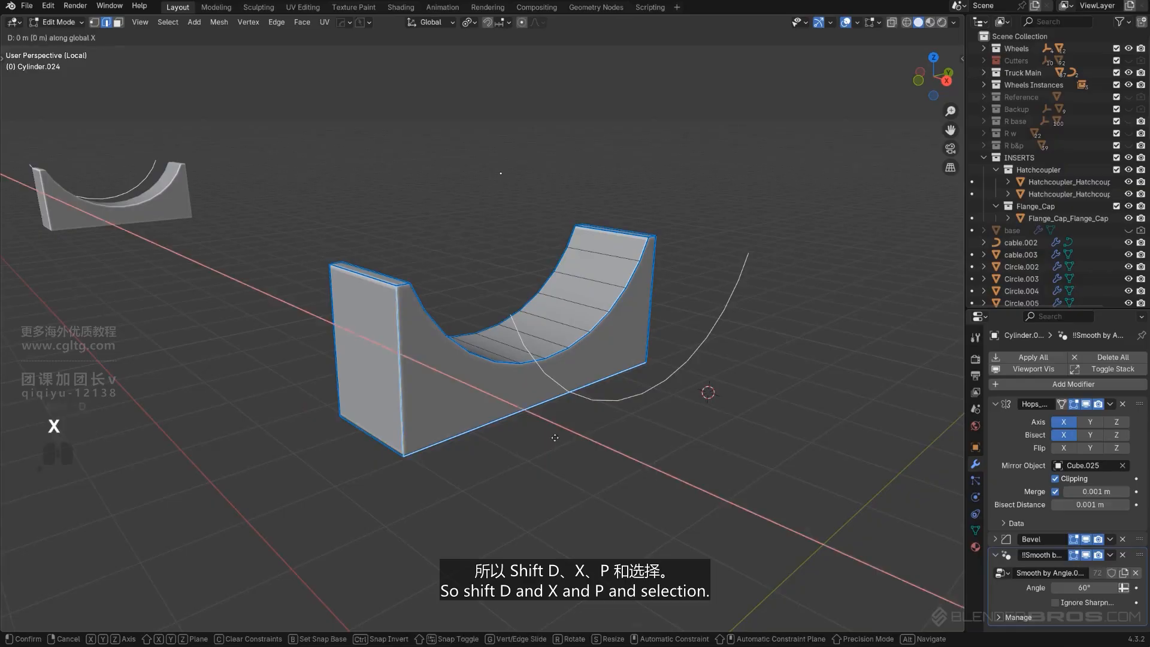
click(606, 471)
click(573, 475)
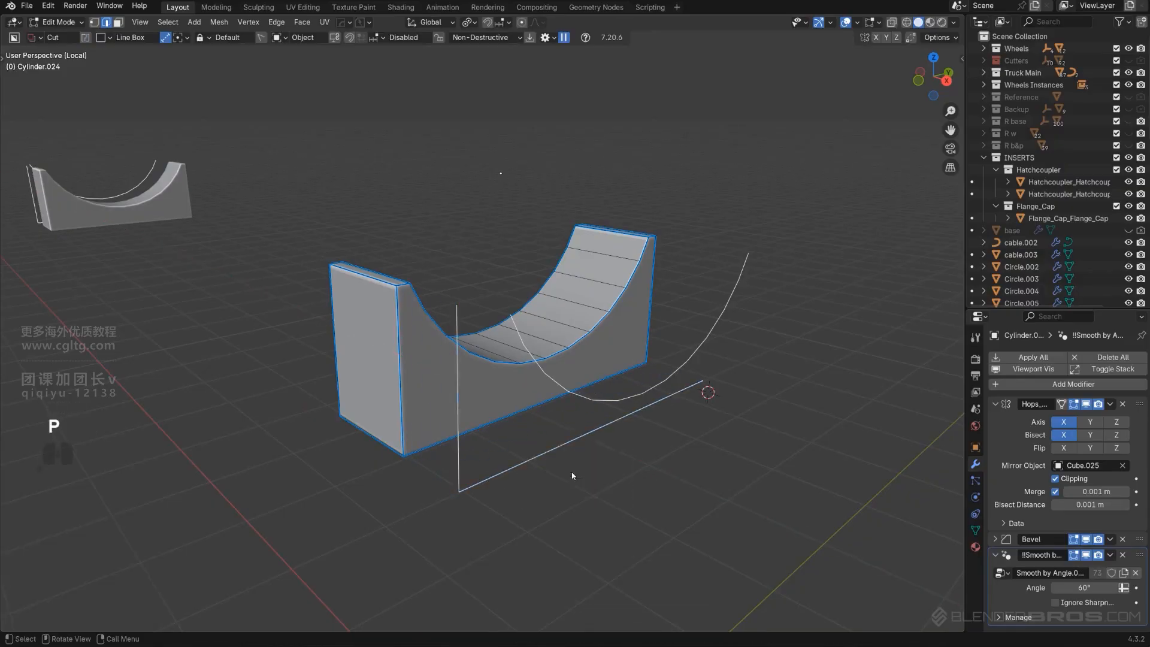
middle_drag(573, 474, 683, 405)
Return to Object Mode and join the separated edge pieces into one object
key(Tab)
click(642, 391)
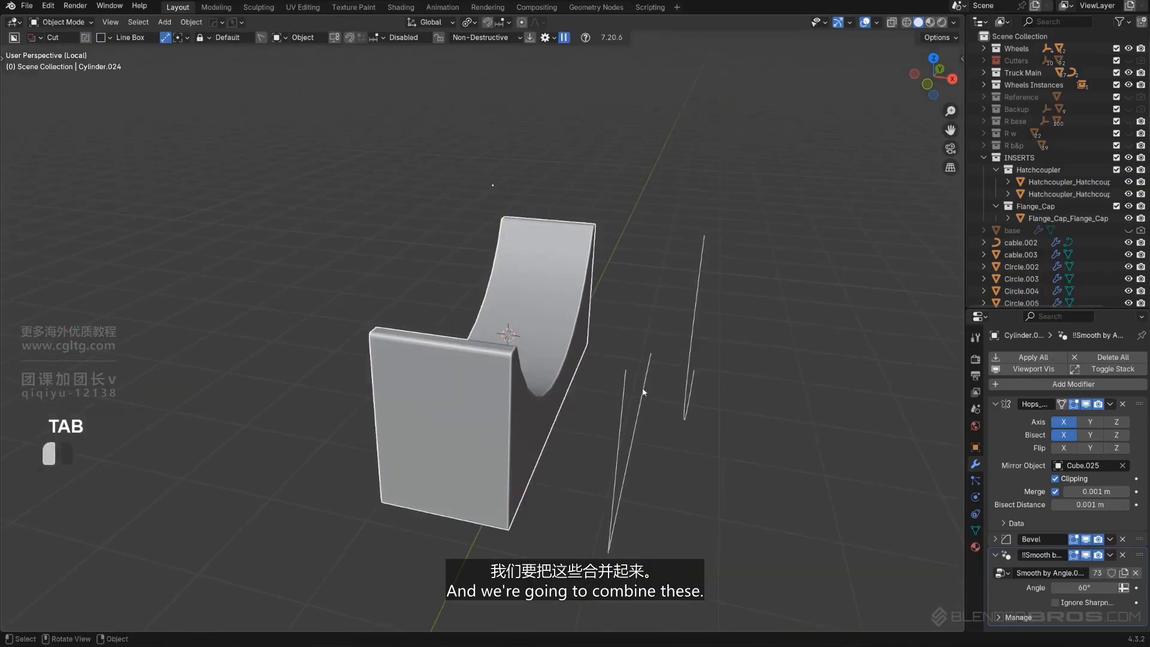
key(ctrl+j)
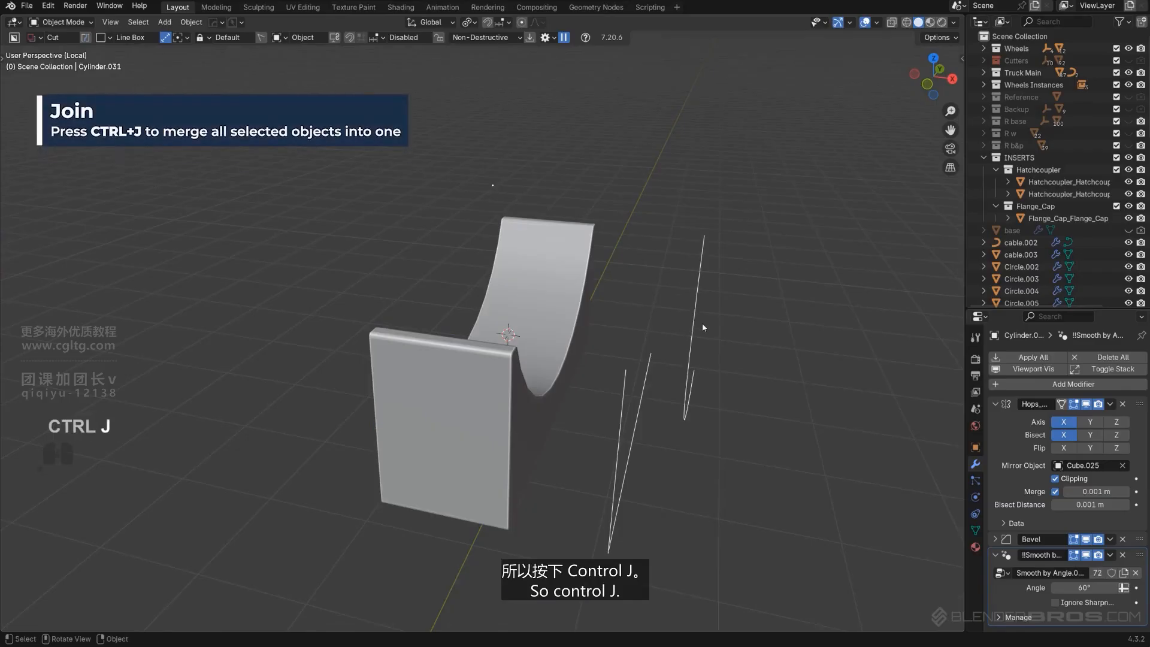
Select all of the joined edges and align them flat to the Right axis, then leave Edit Mode
key(Tab)
shift+middle_drag(722, 396, 666, 371)
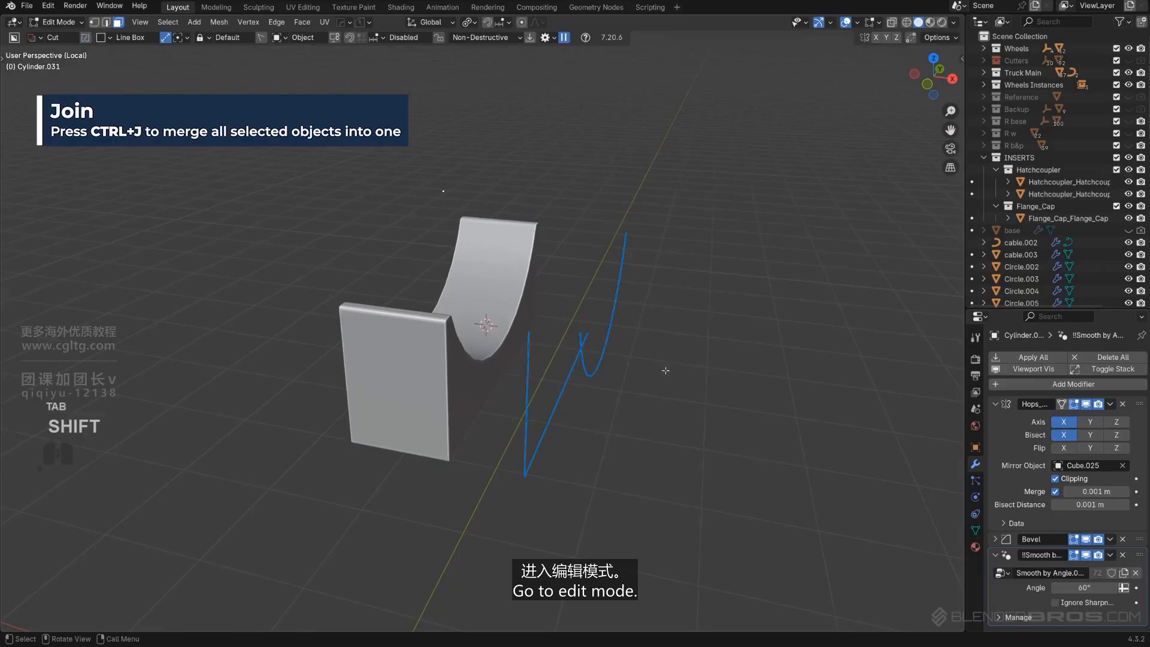
key(alt+a)
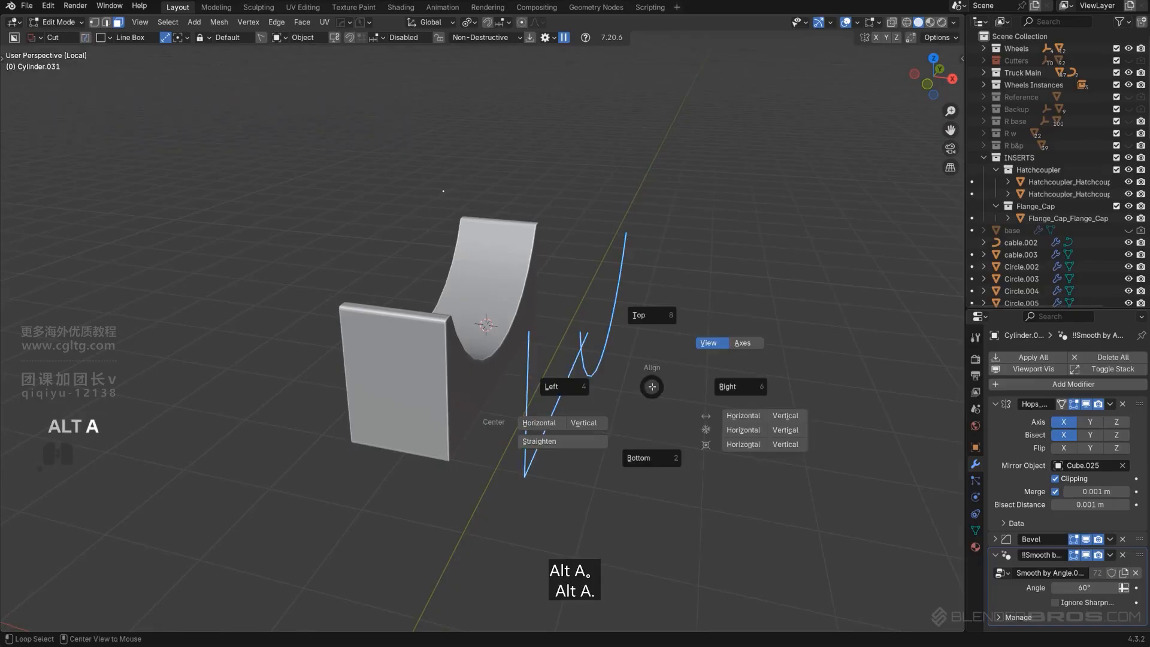
click(747, 390)
middle_drag(695, 372, 585, 291)
alt+scroll(629, 357, down, 1)
key(KP_5)
key(Tab)
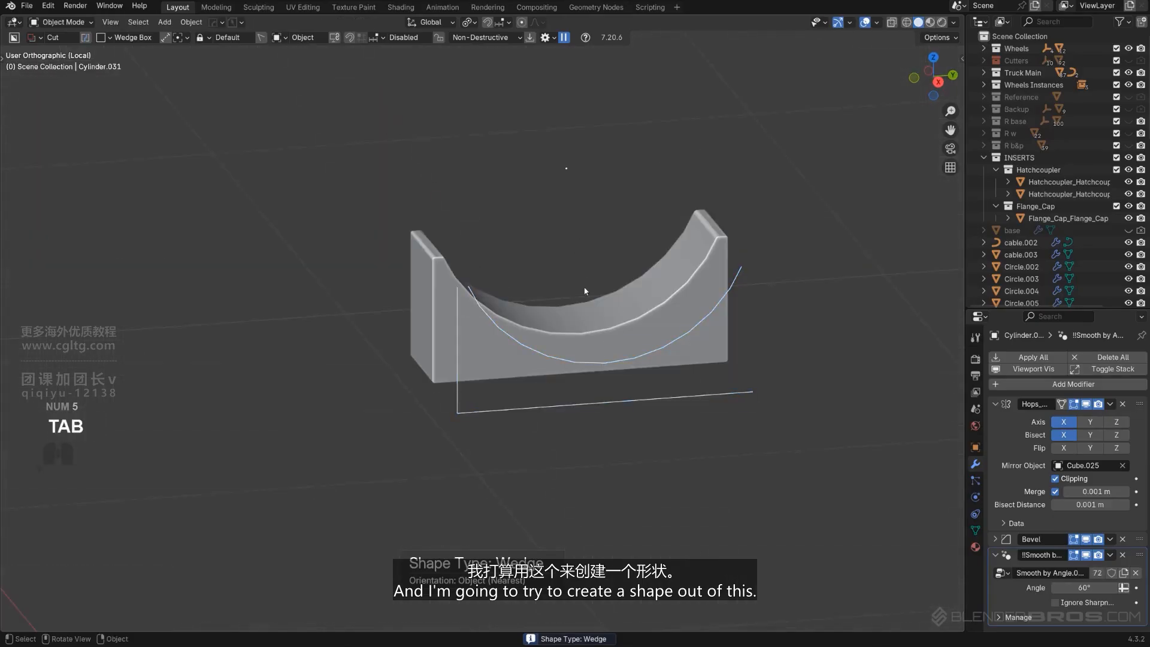
Hide the bracket so only the extracted edge outline remains visible
click(572, 322)
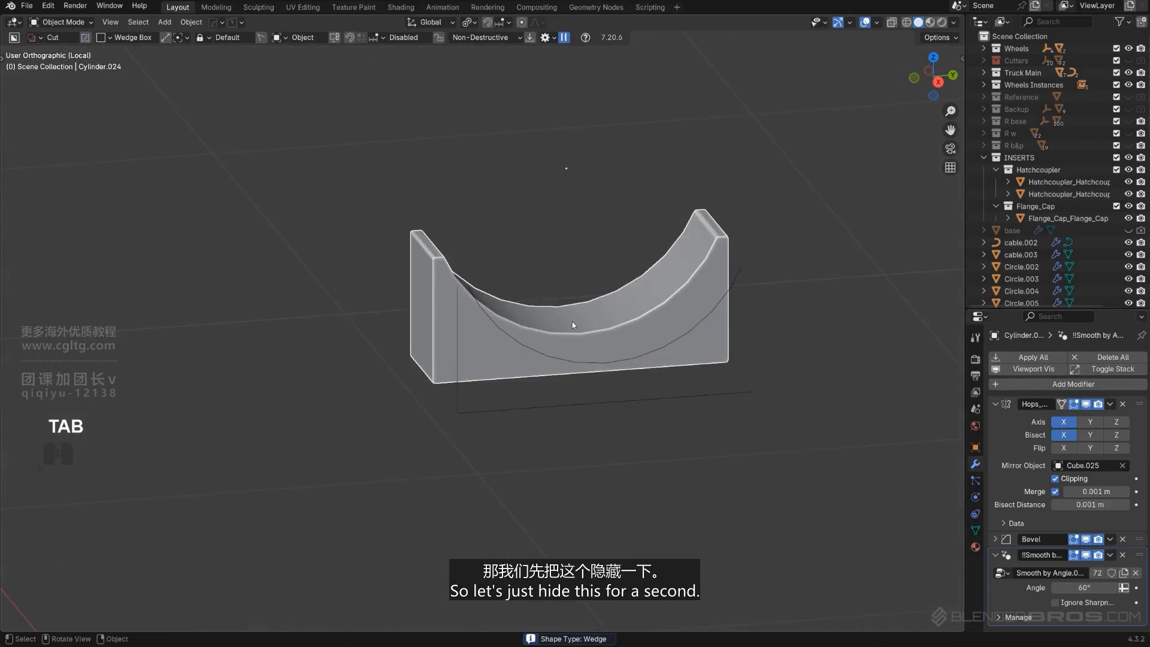
key(h)
alt+middle_drag(579, 324, 560, 317)
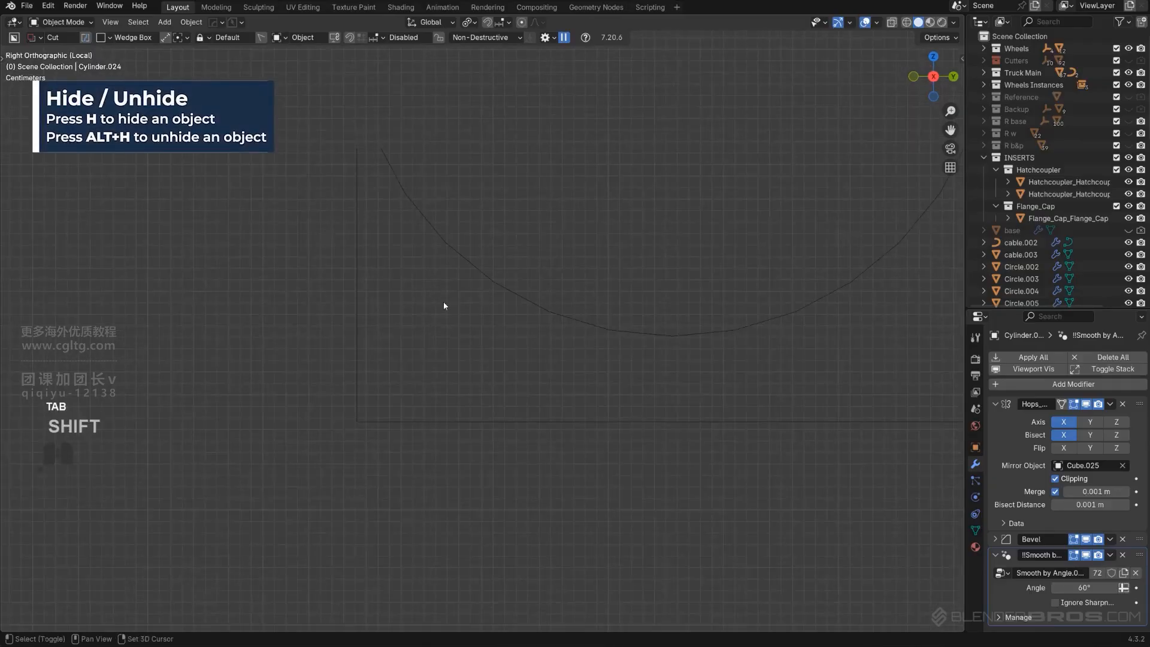
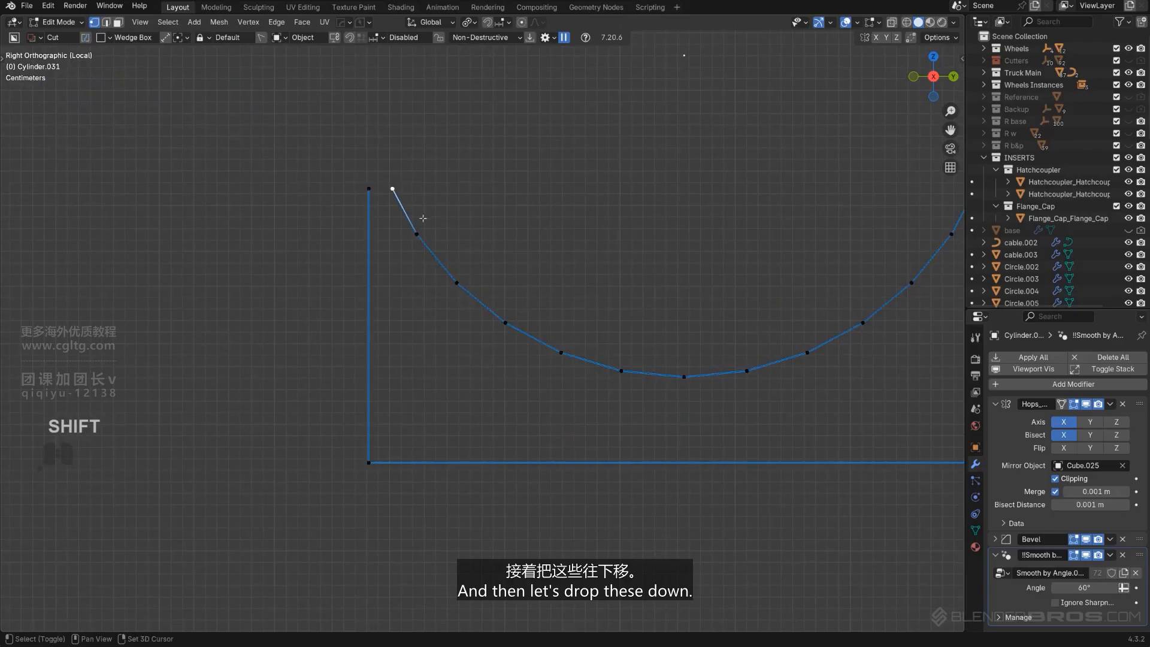
Align the selected upper arc vertices down to one common height
key(alt+a)
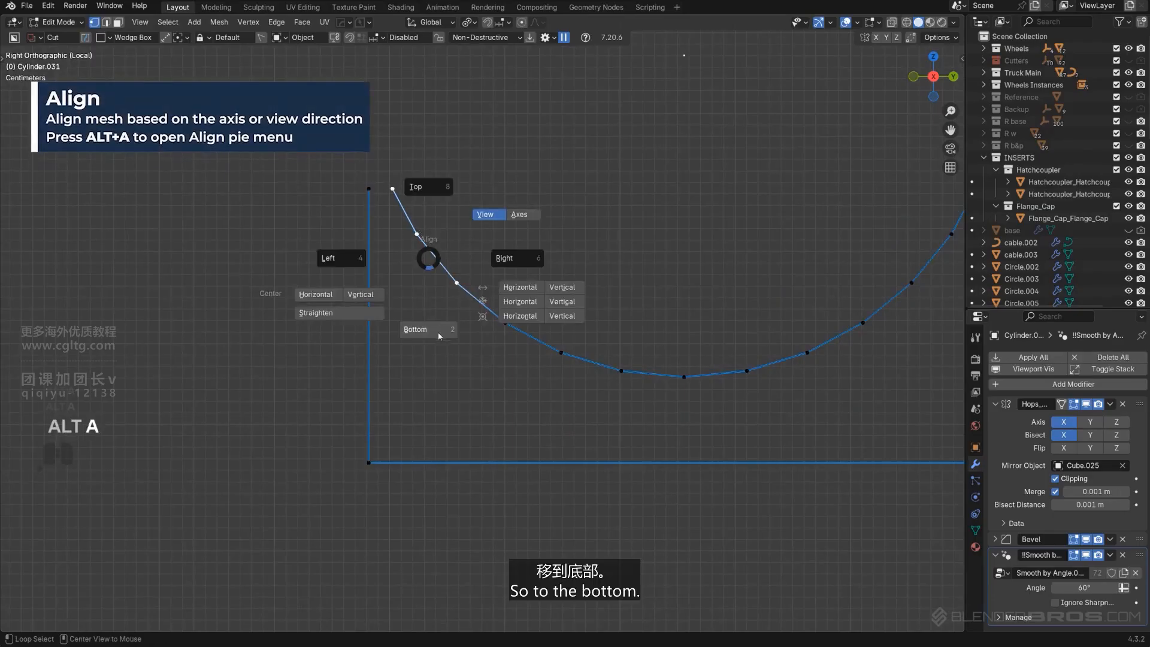
click(435, 335)
shift+click(377, 188)
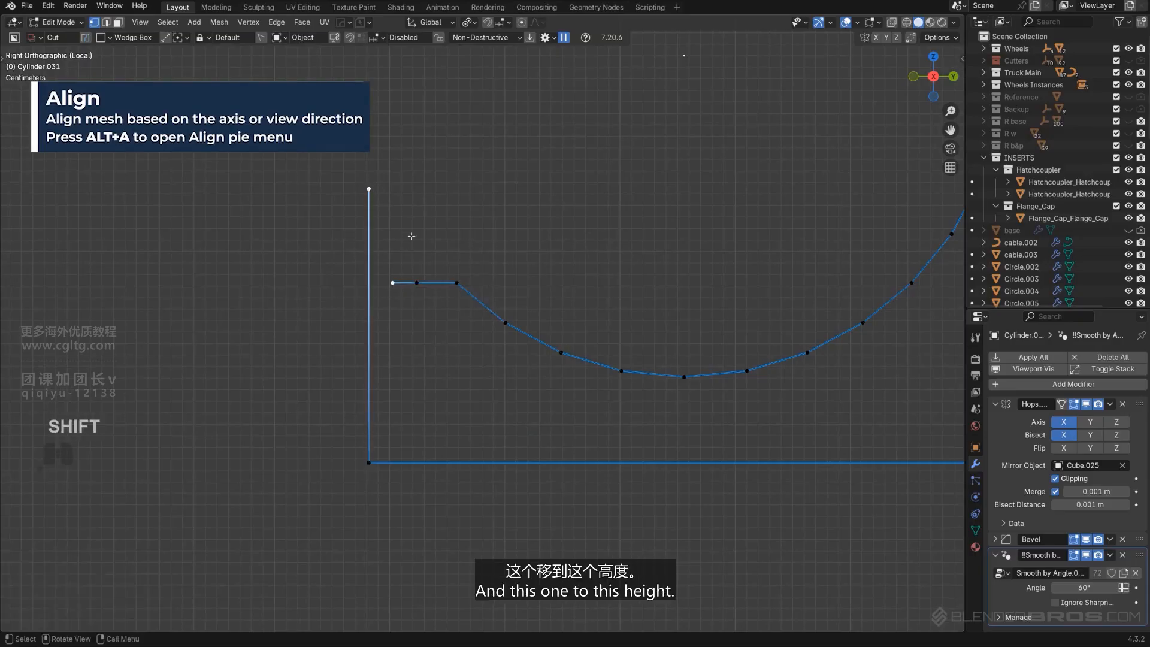
Align the top corner vertex to that height and merge the redundant top vertices together
key(alt+a)
click(397, 301)
key(1)
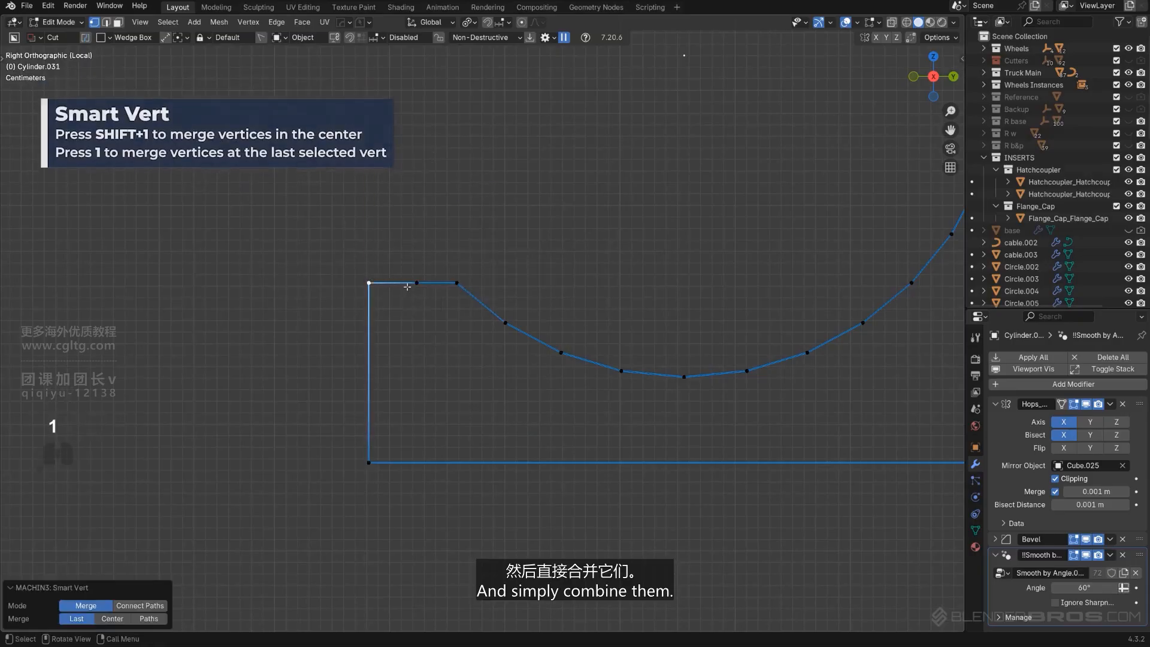
click(423, 288)
shift+click(456, 284)
key(1)
Collapse the right half of the arc into a single edge and delete its outermost vertex
scroll(539, 315, down, 4)
shift+middle_drag(595, 331, 488, 319)
scroll(580, 283, up, 1)
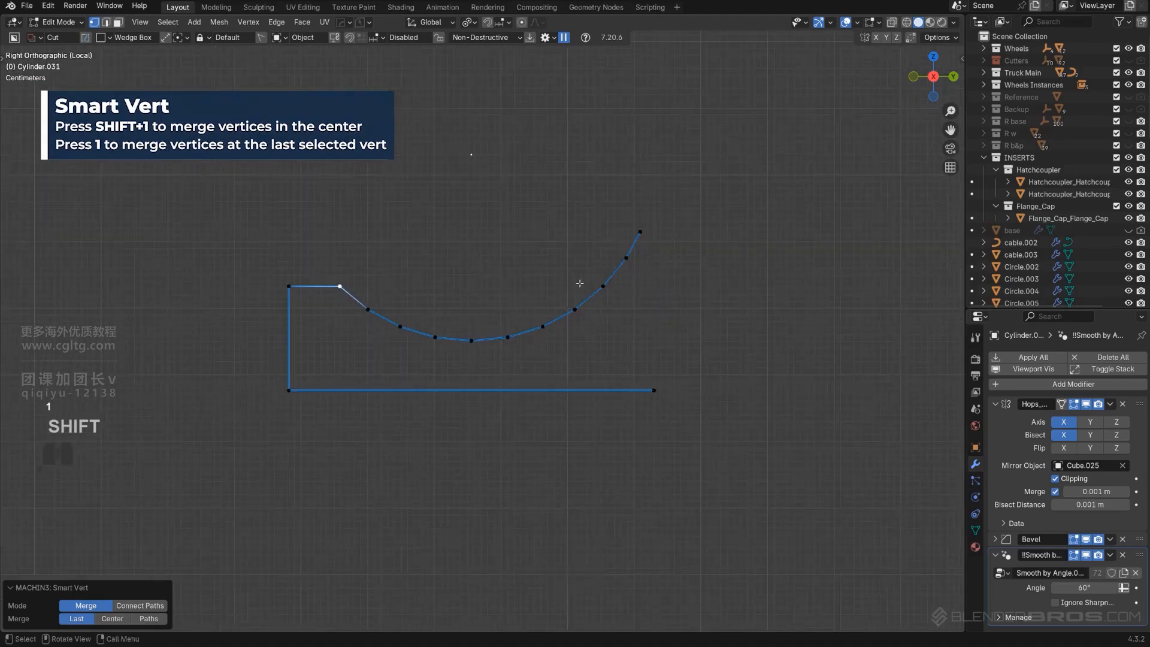
click(471, 341)
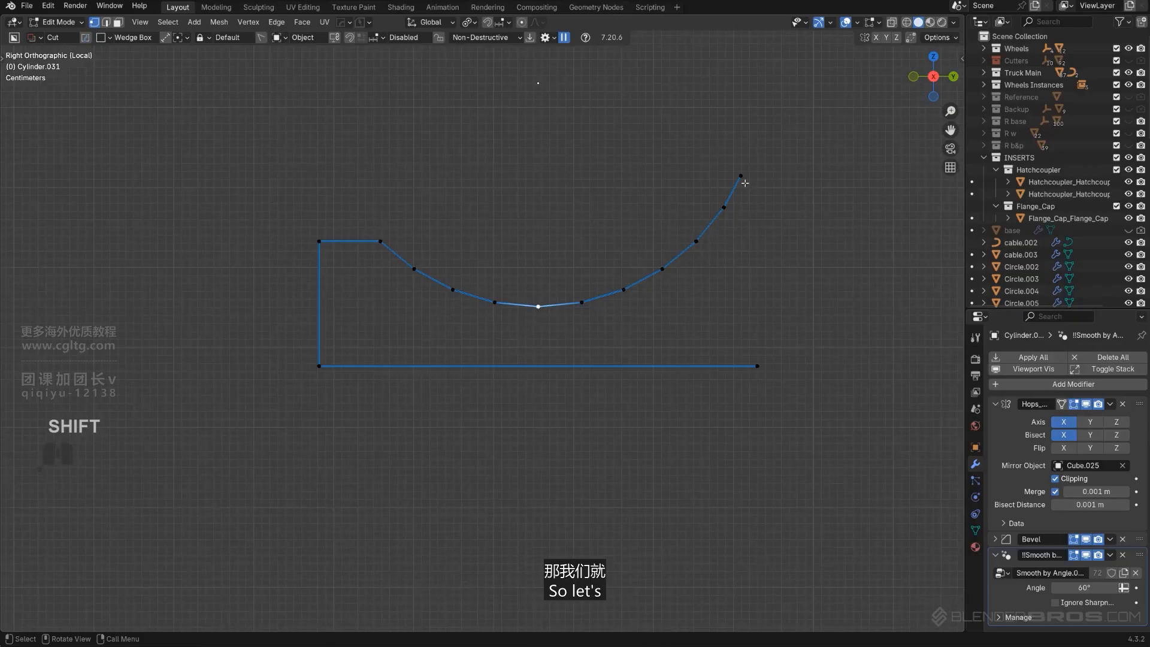
ctrl+click(528, 322)
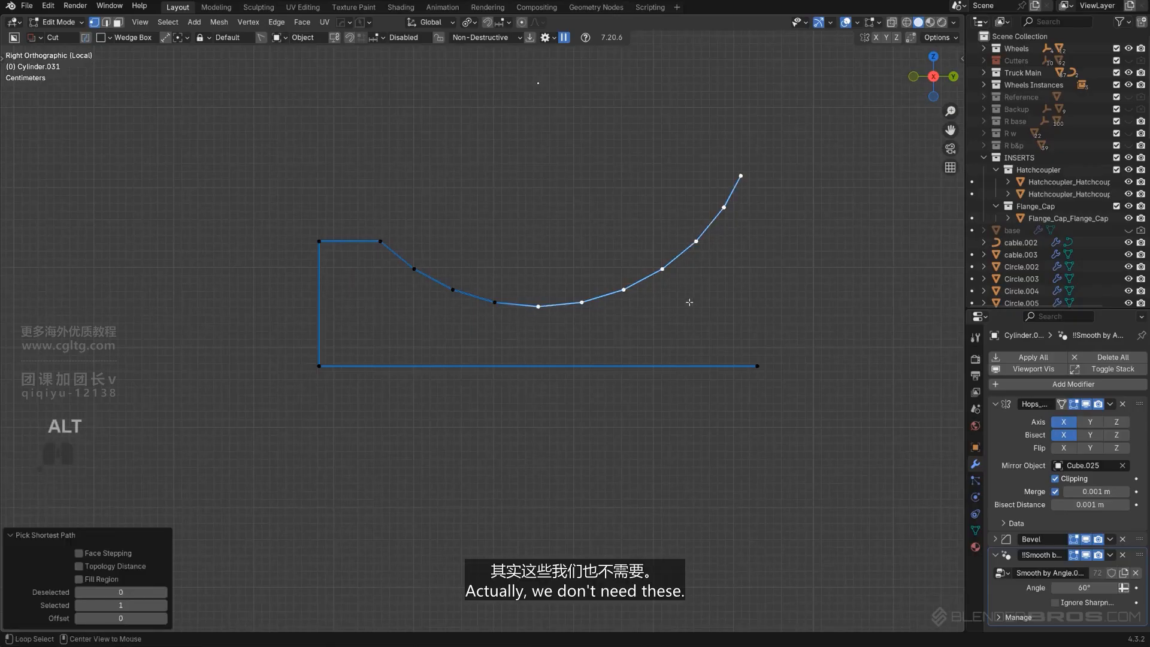
key(1)
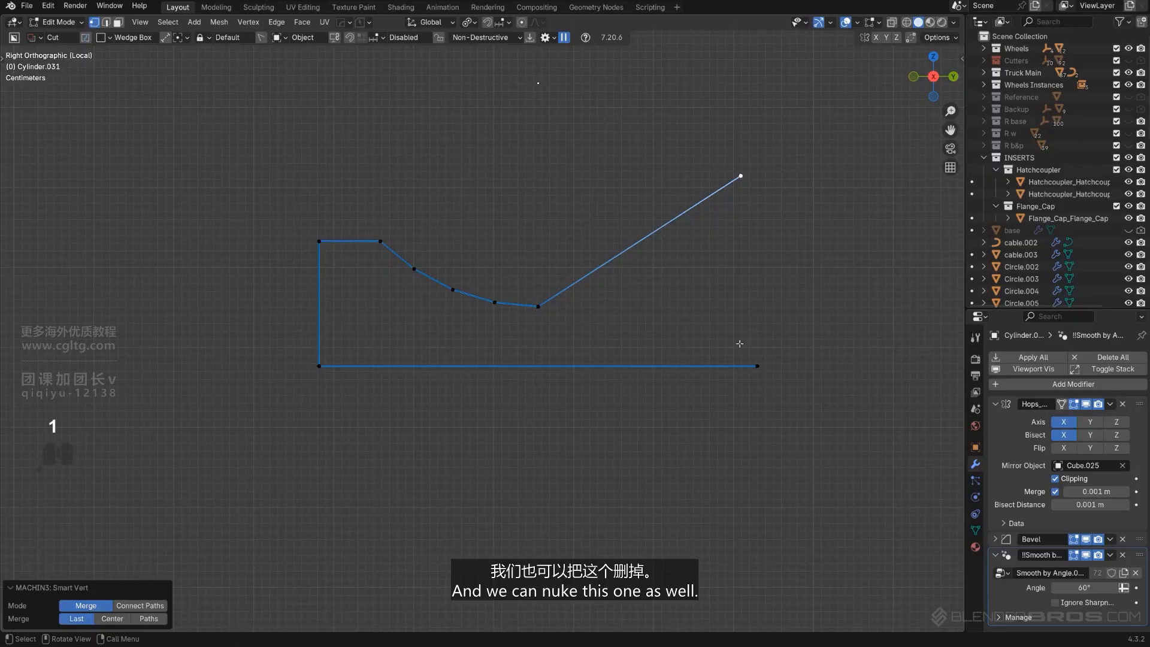
key(x)
click(755, 169)
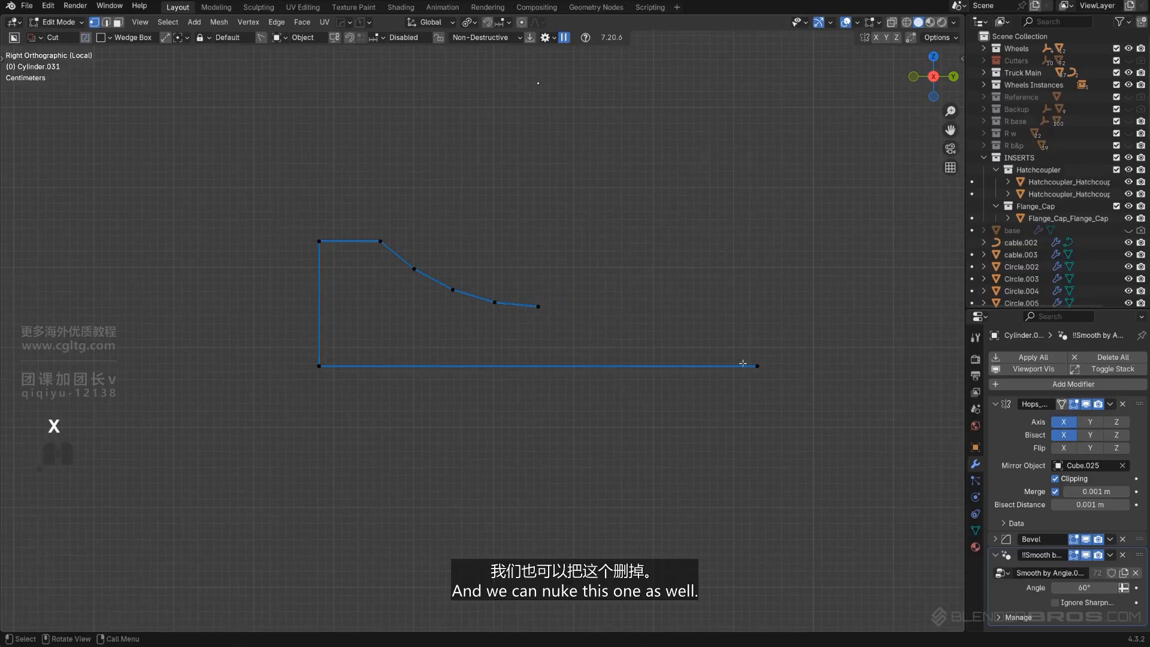
Align the bottom-right vertex under the arc's end and fill the outline with a face
key(alt+a)
click(544, 339)
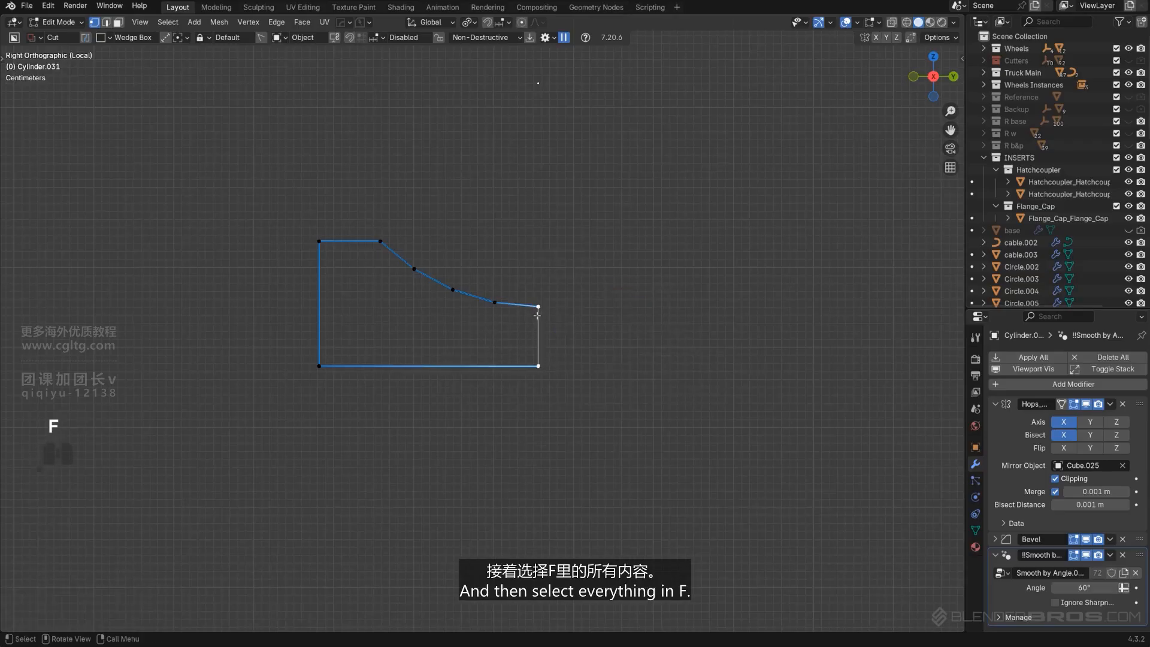
key(f)
Leave edit mode and local view, and reveal the hidden tank bracket objects
key(Tab)
key(slash)
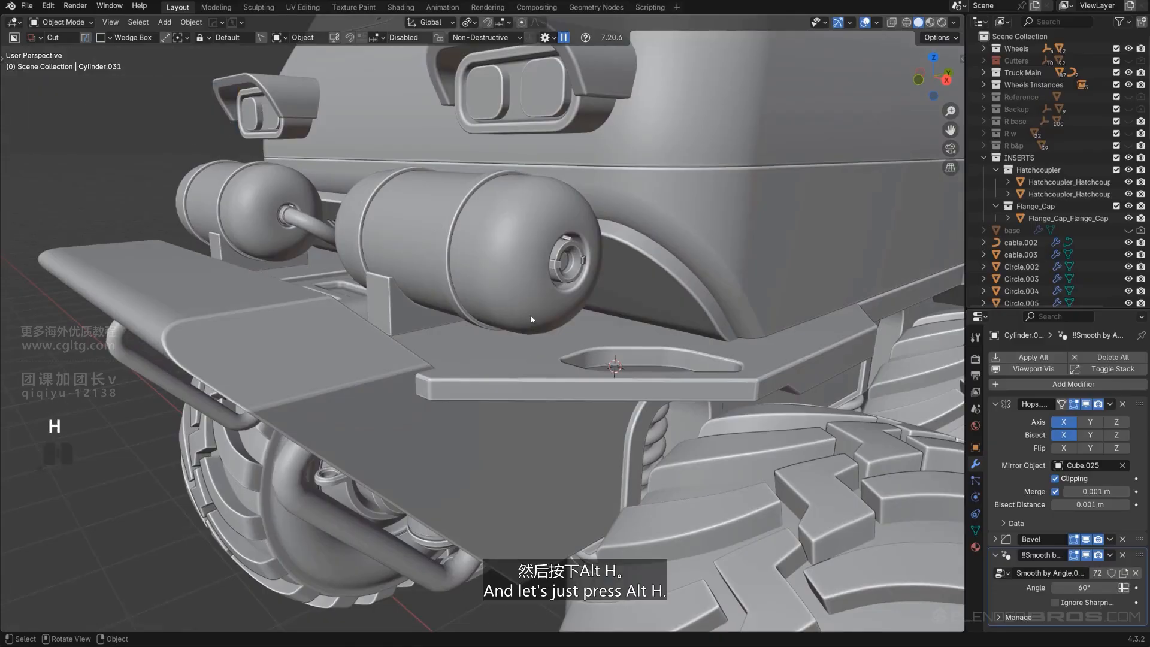
key(alt+h)
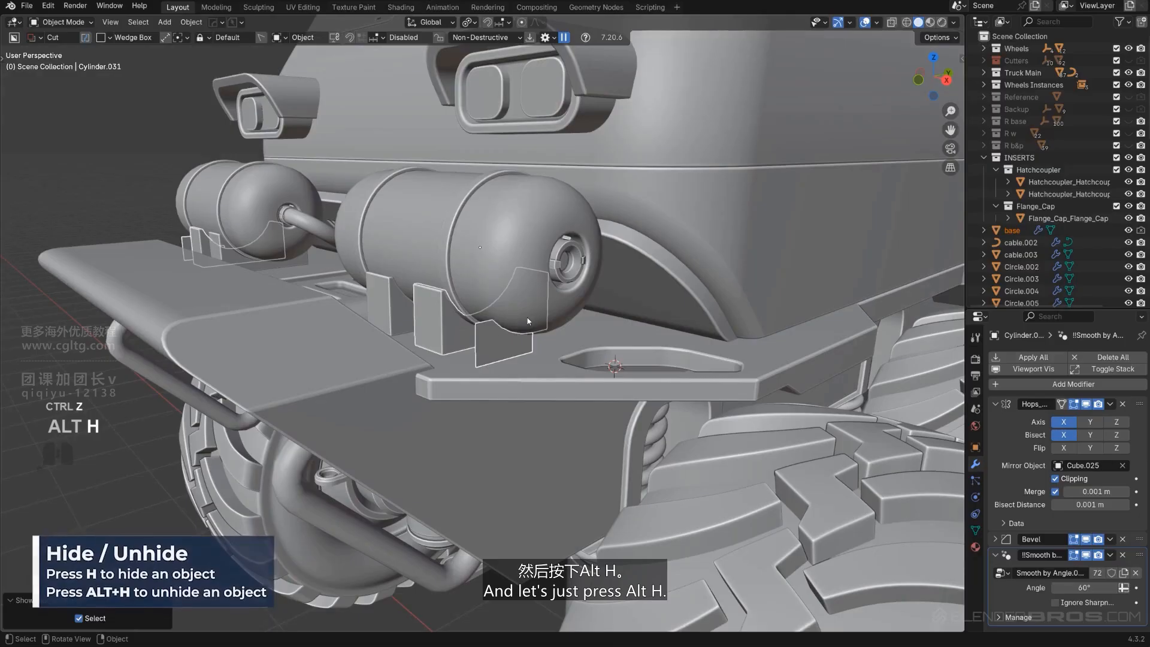
Isolate the new profile with the existing bracket and inset the profile face about 0.018 m
shift+click(451, 322)
key(slash)
alt+middle_drag(501, 341, 570, 312)
key(KP_5)
scroll(509, 344, up, 5)
scroll(481, 329, up, 1)
click(480, 329)
key(Tab)
scroll(514, 324, up, 1)
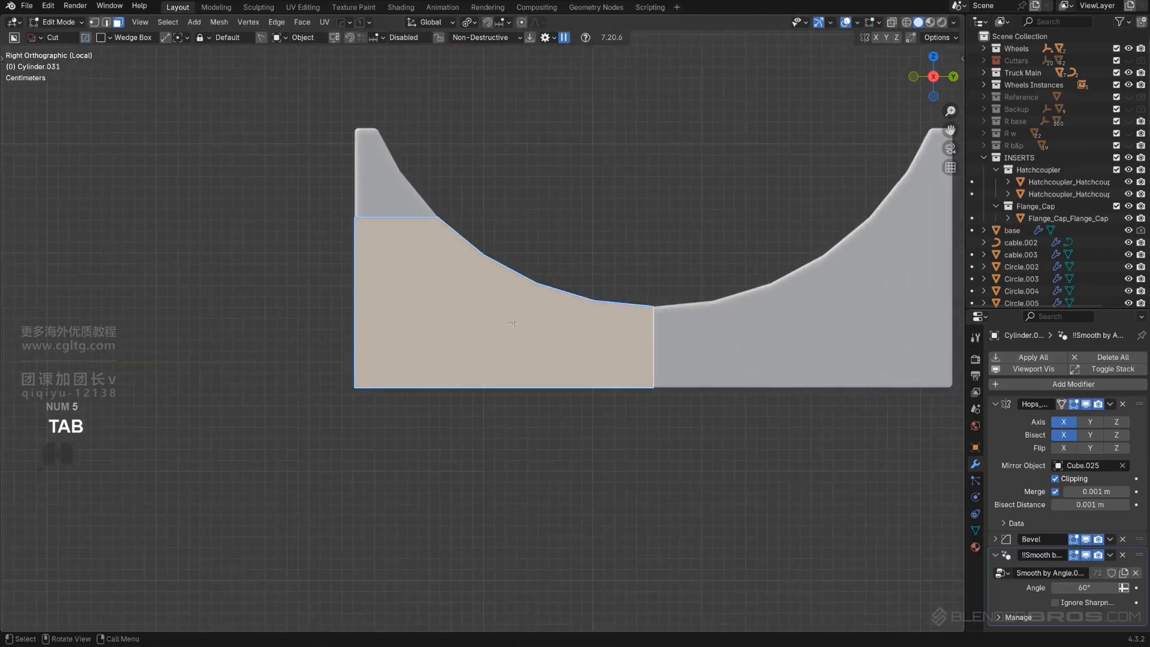
key(i)
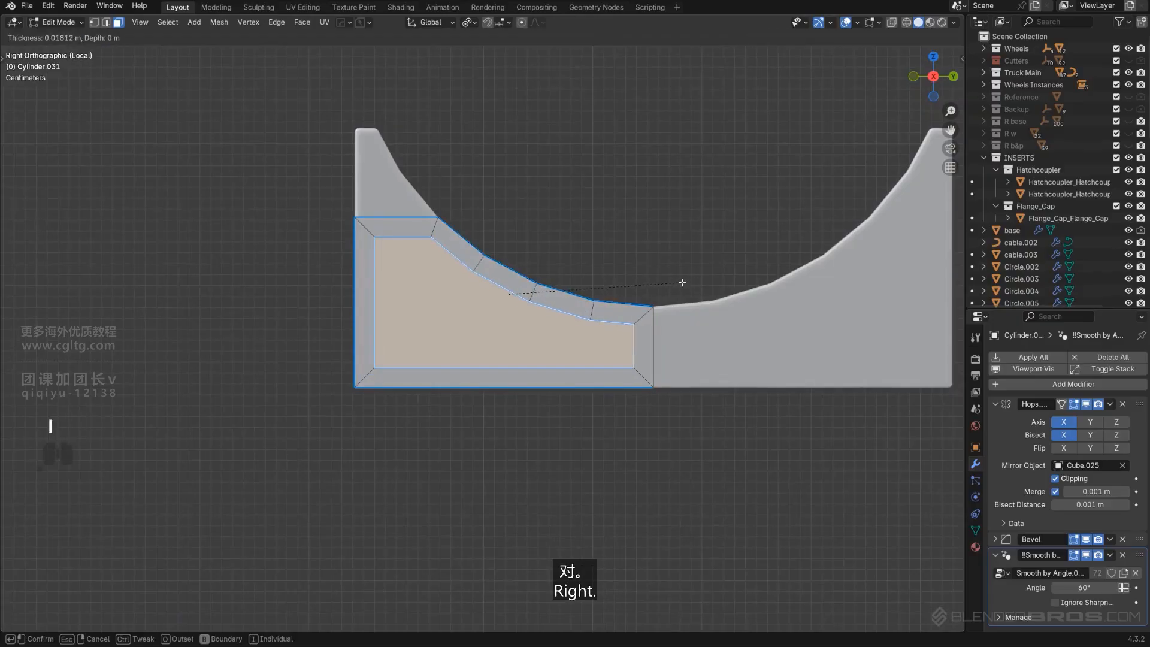
click(681, 282)
middle_drag(680, 282, 598, 357)
key(KP_5)
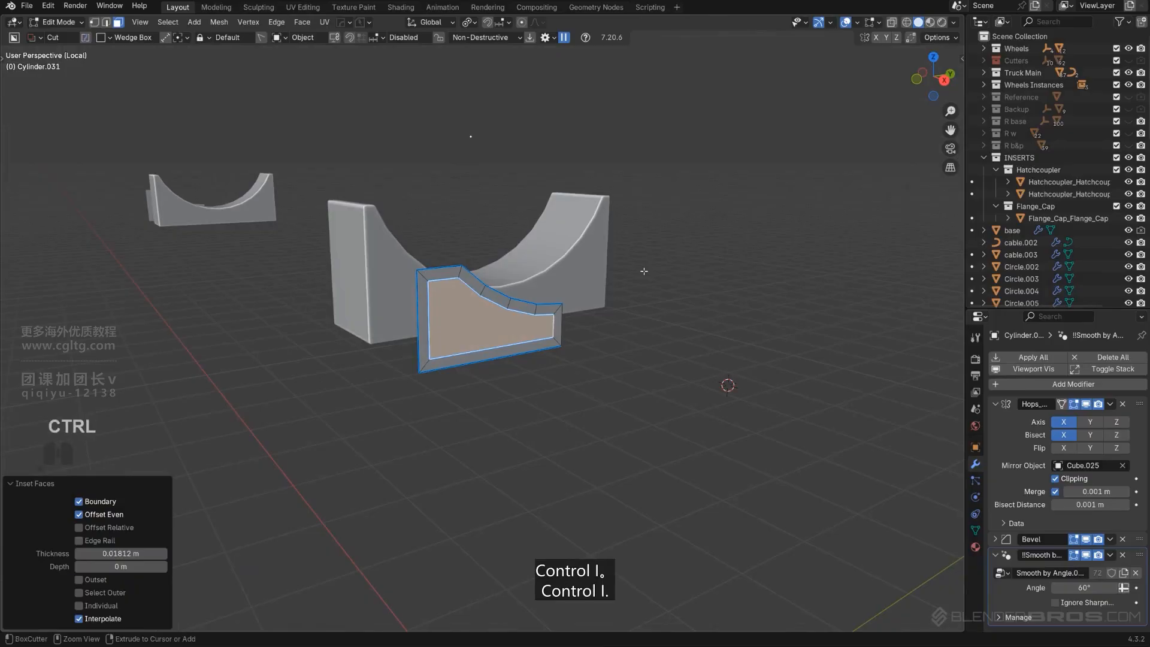
Invert the selection and delete the outer inset ring faces
key(ctrl+i)
key(x)
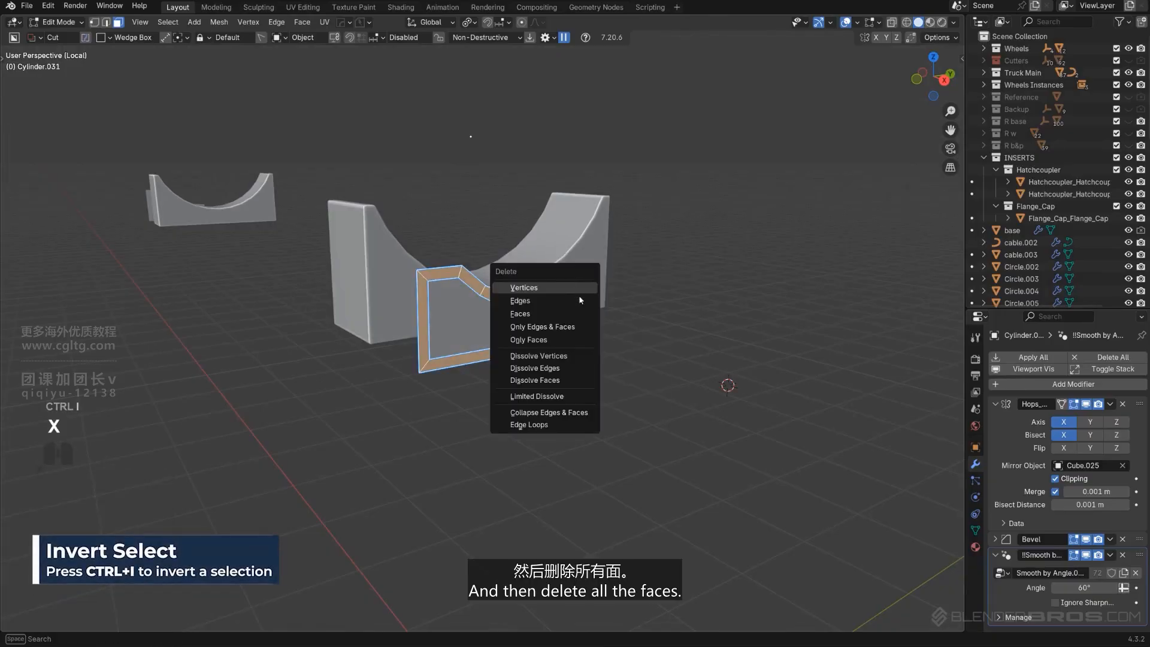
click(578, 313)
Extrude the remaining inner face into a solid block
scroll(493, 354, up, 3)
click(490, 336)
scroll(491, 336, down, 2)
middle_drag(490, 335, 456, 339)
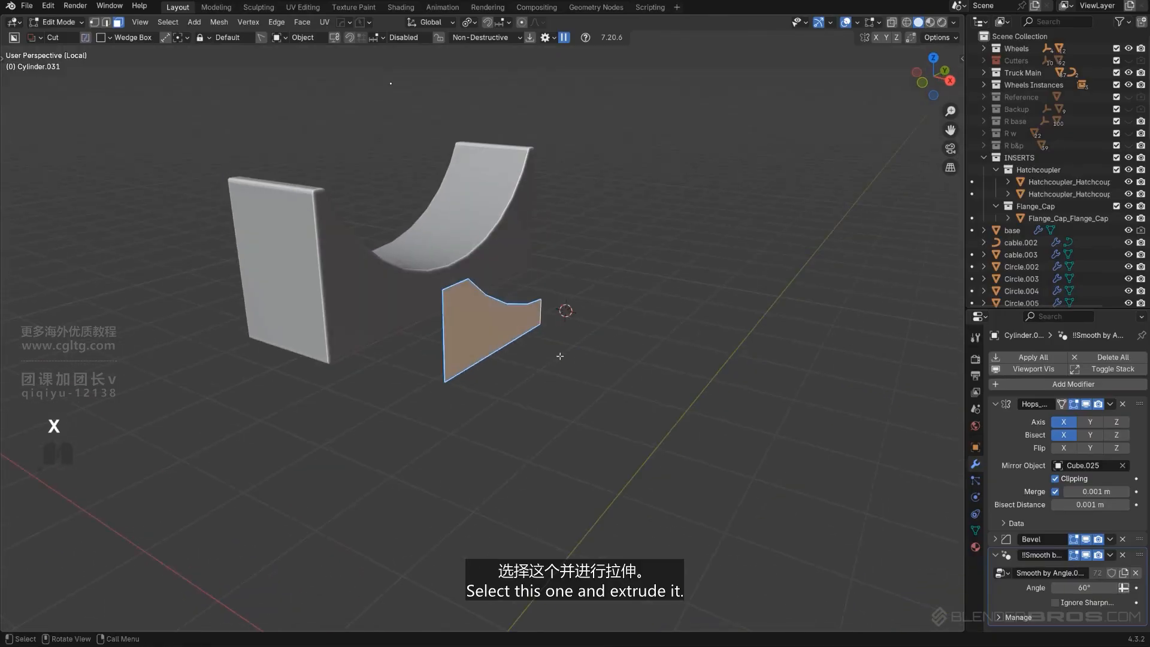
key(e)
click(726, 405)
key(Tab)
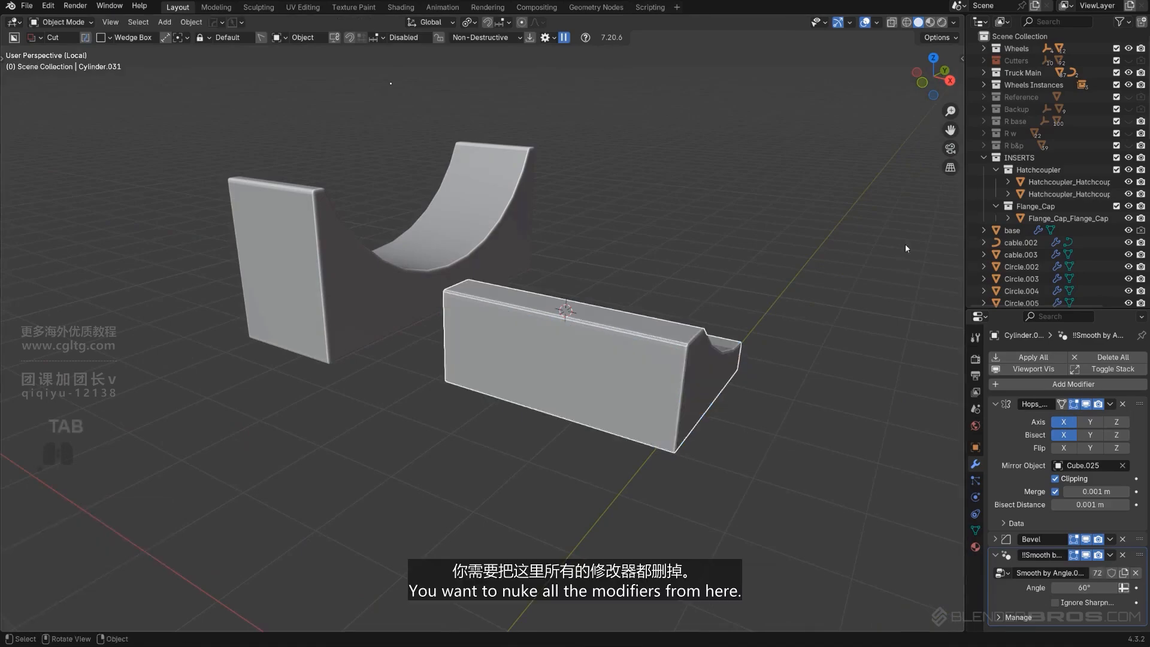
Remove all modifiers from the block and move it along X into the bracket
click(1123, 404)
click(1123, 405)
click(1123, 404)
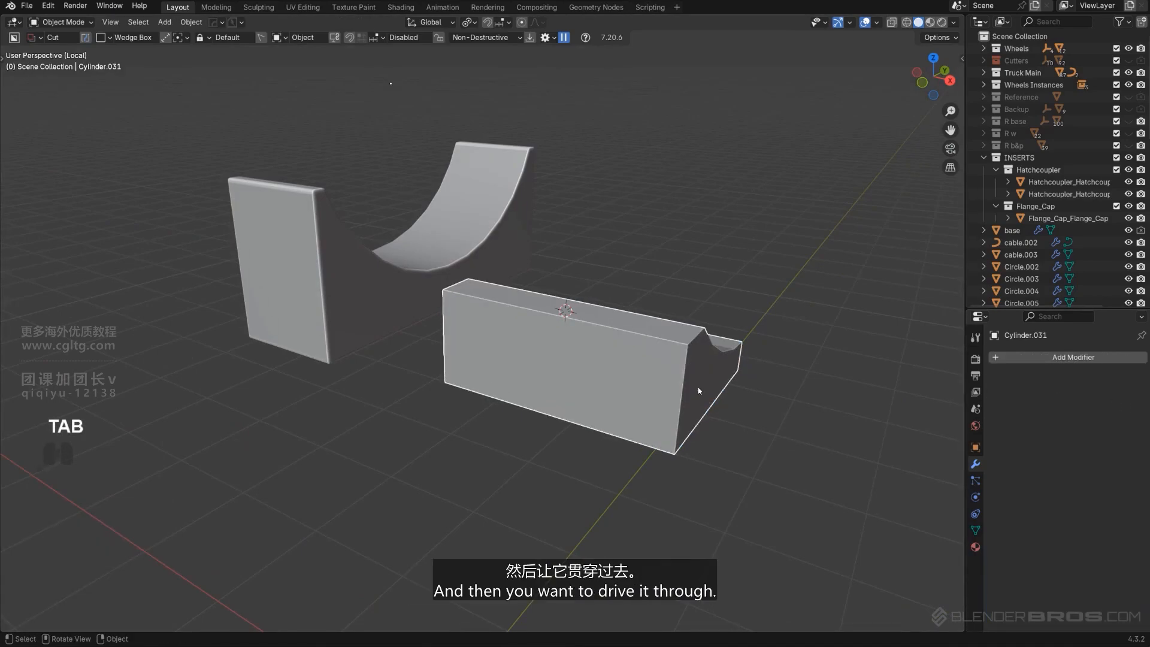
click(542, 374)
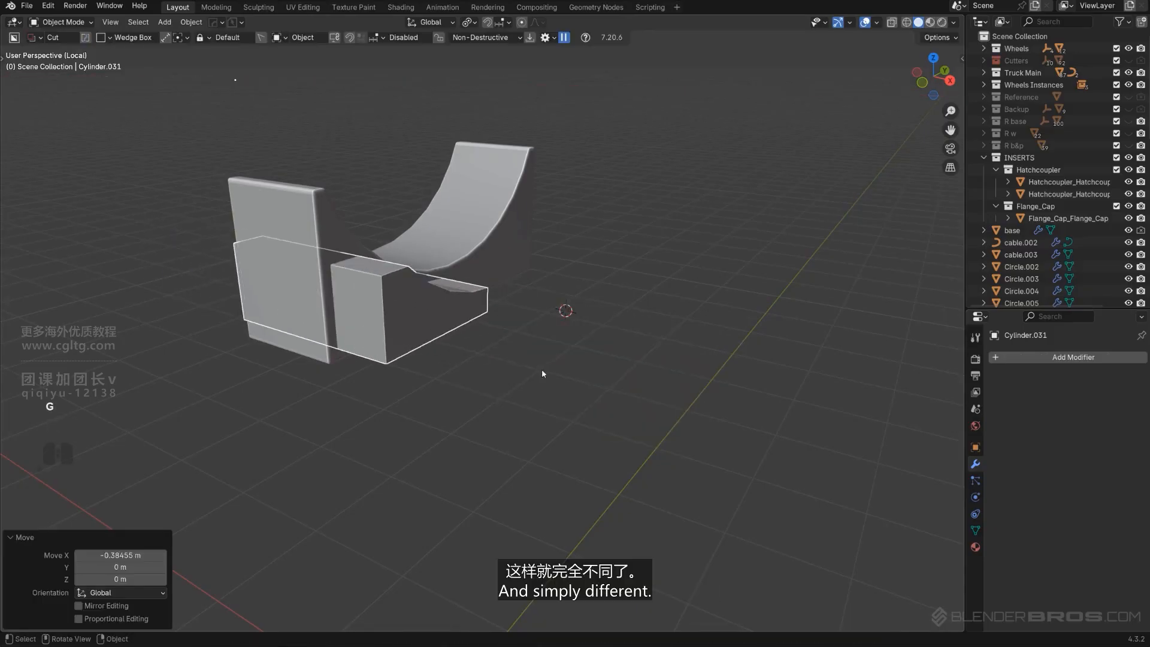
Boolean-subtract the block from the bracket as a fast Difference
shift+click(314, 255)
key(q)
click(332, 249)
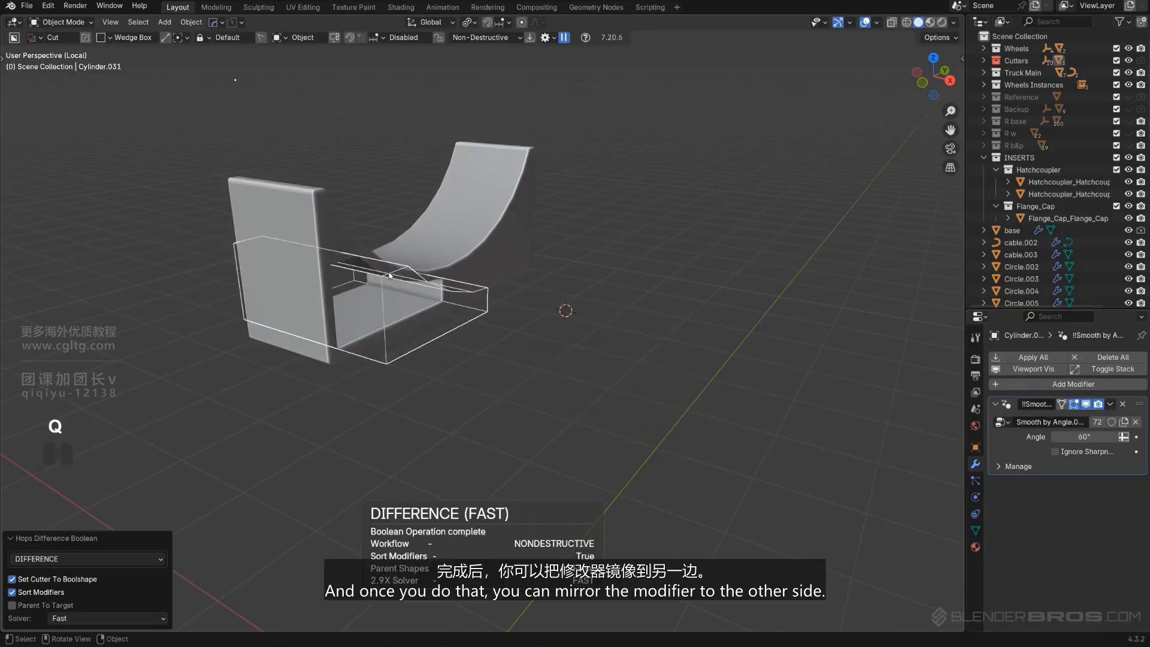
middle_drag(473, 291, 433, 295)
shift+click(500, 280)
Mirror the boolean cut to the opposite side of the bracket
key(alt+x)
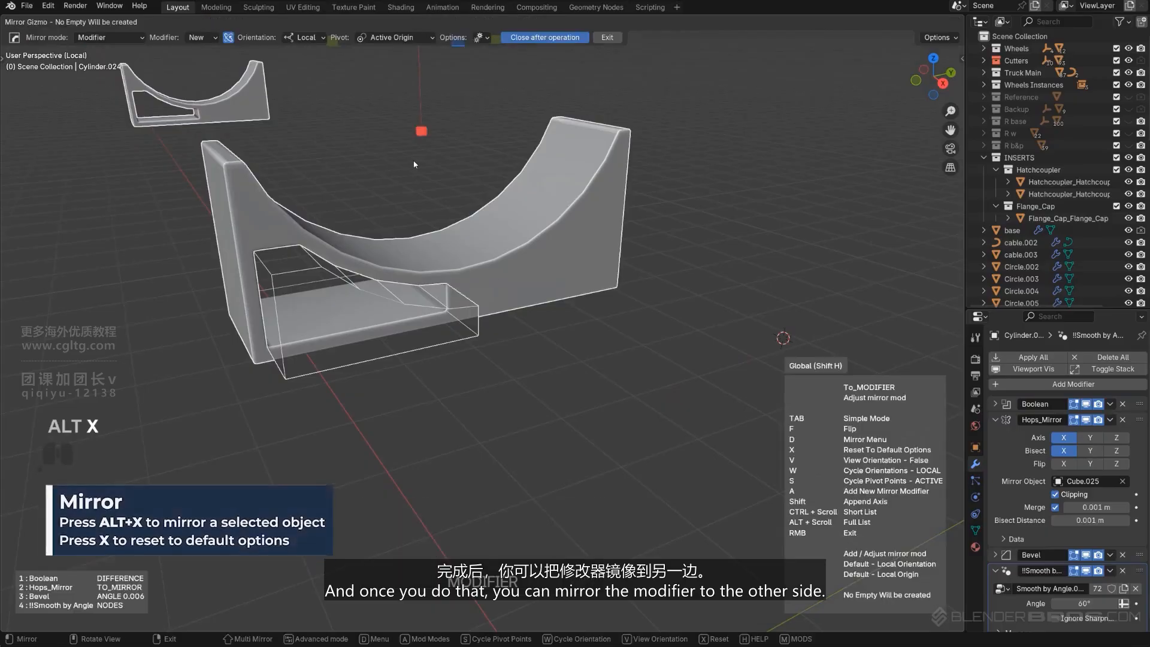
scroll(407, 161, down, 3)
click(360, 156)
scroll(384, 173, up, 3)
middle_drag(455, 273, 539, 350)
key(shift+2)
scroll(528, 210, down, 3)
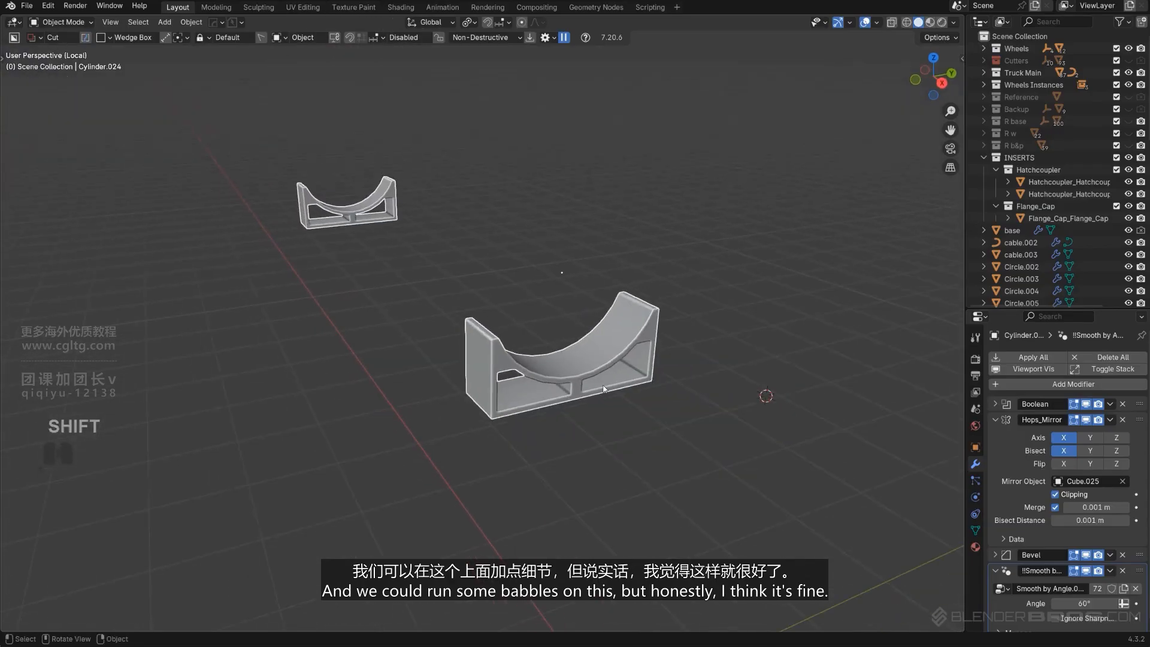
Return to the full scene and delete the old tank bracket
key(KP_Divide)
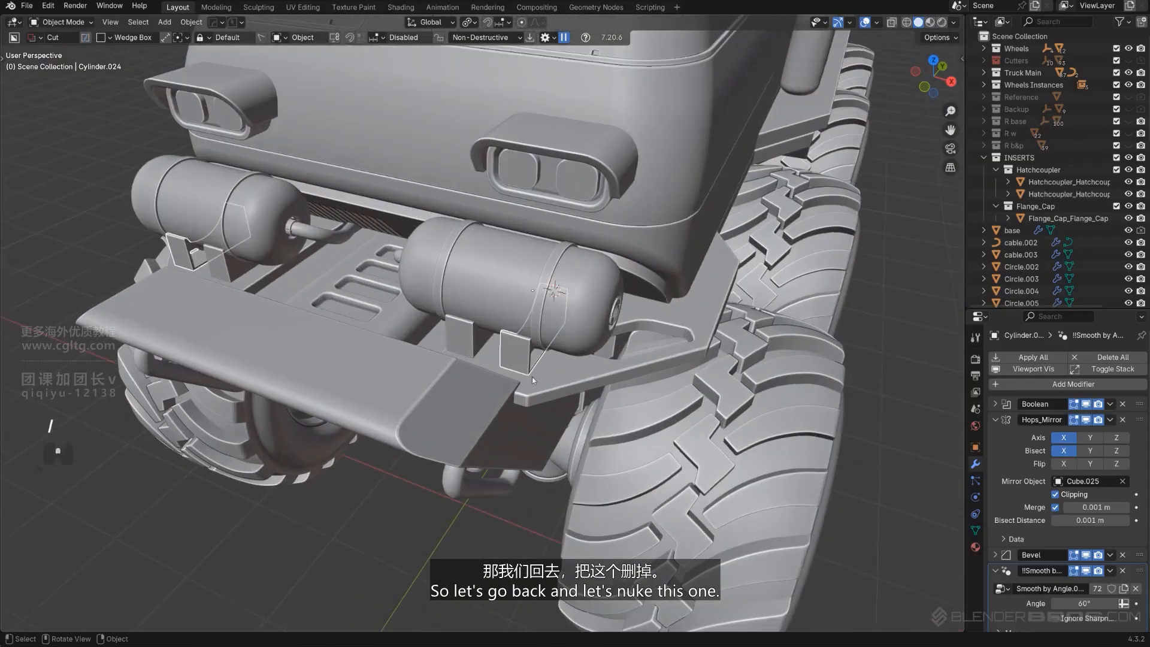
click(459, 346)
key(x)
click(457, 348)
click(518, 360)
Remove the mirror modifier from the new bracket
scroll(559, 383, up, 2)
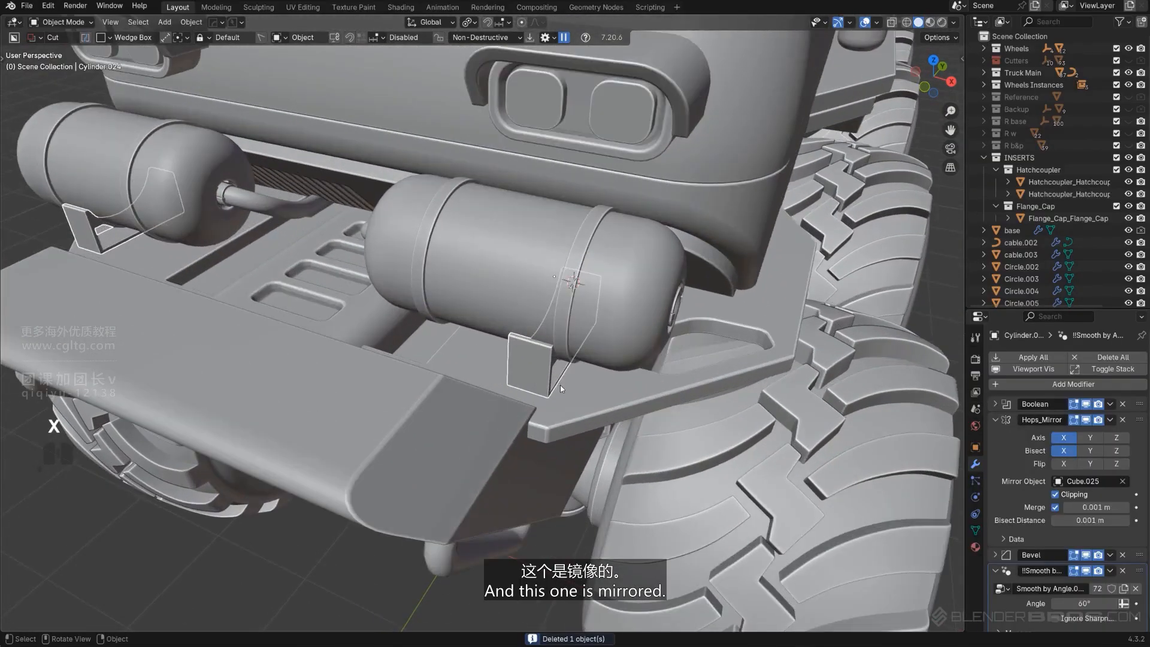
scroll(559, 385, down, 3)
key(Tab)
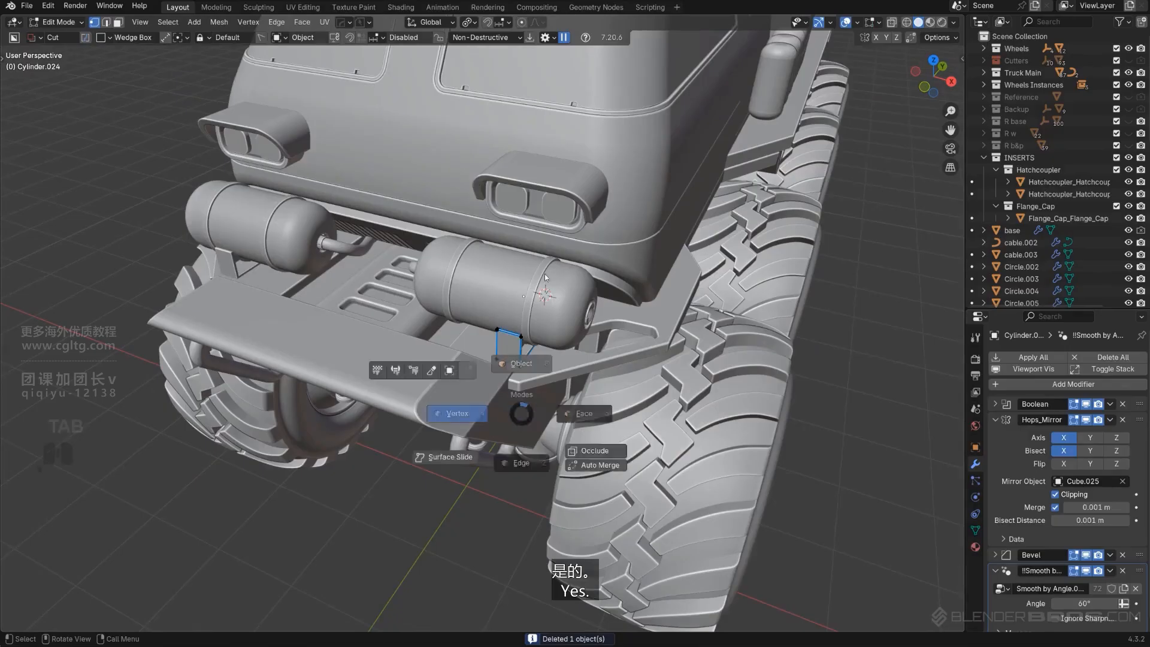
scroll(1083, 516, down, 1)
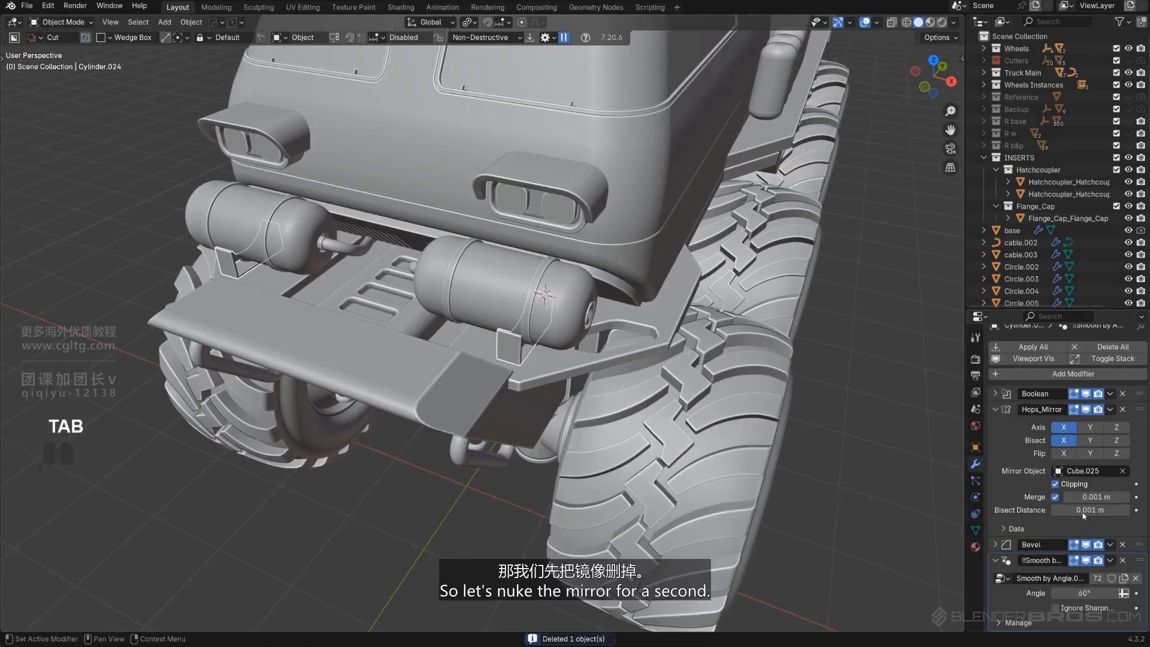
click(1122, 409)
Scale the bracket along X to 0.624 to make it narrower
scroll(667, 424, up, 3)
key(s)
key(x)
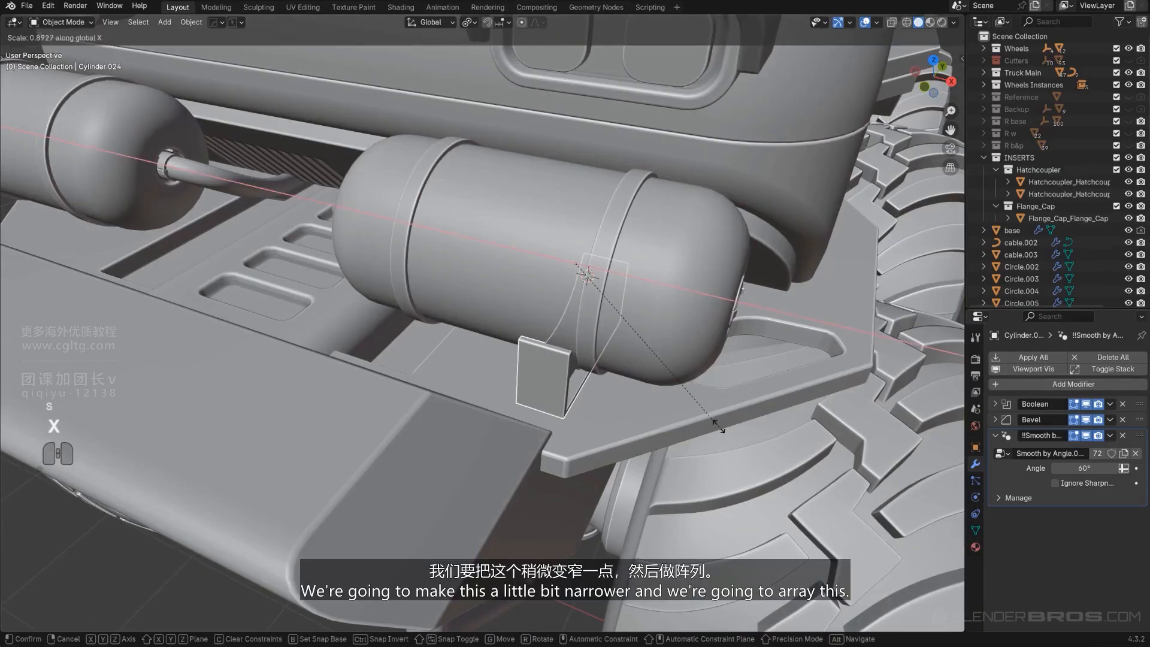
click(660, 386)
Add an Array V2 modifier to the bracket, repeating it along the X axis under the tank
key(q)
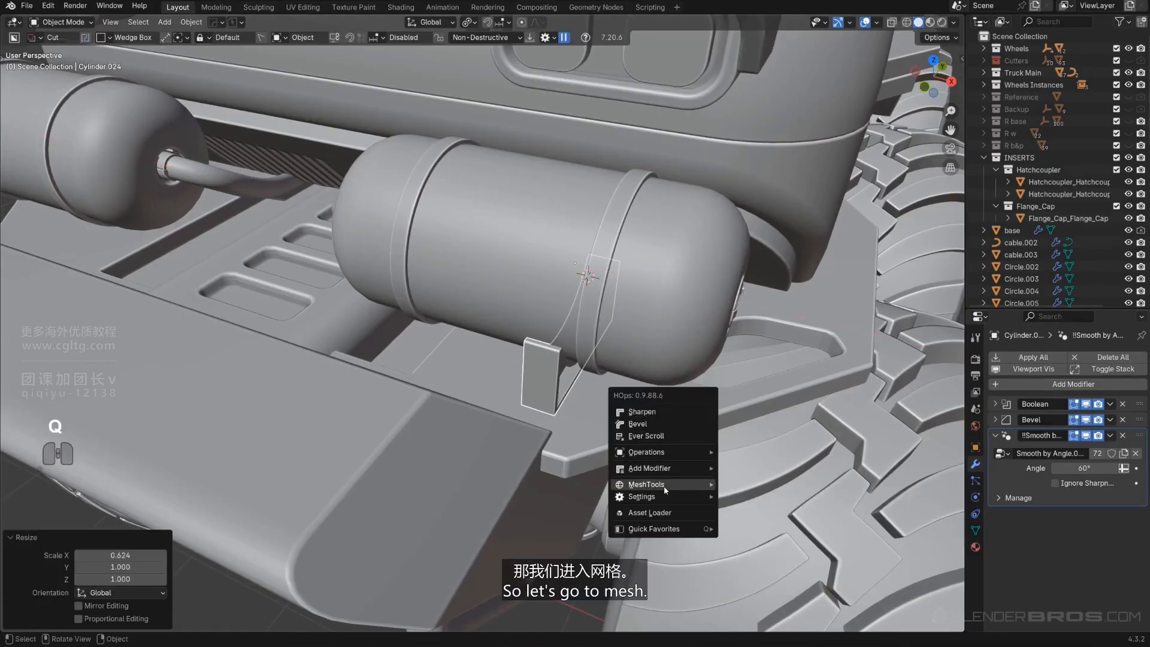
mouse_move(679, 488)
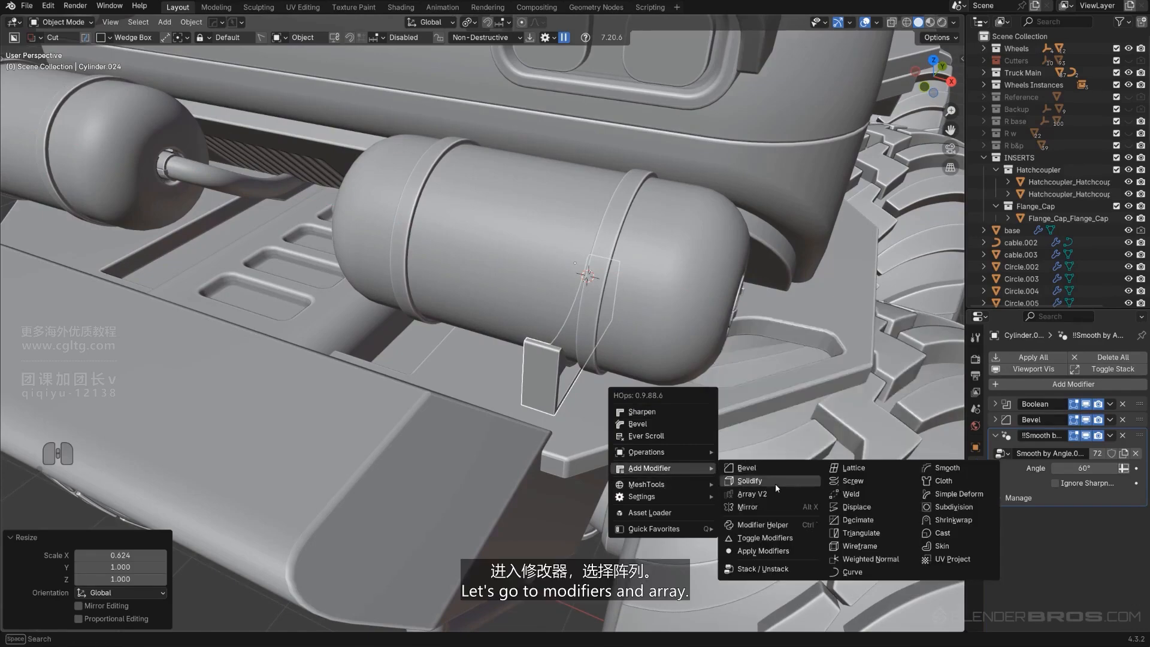
click(774, 493)
key(x)
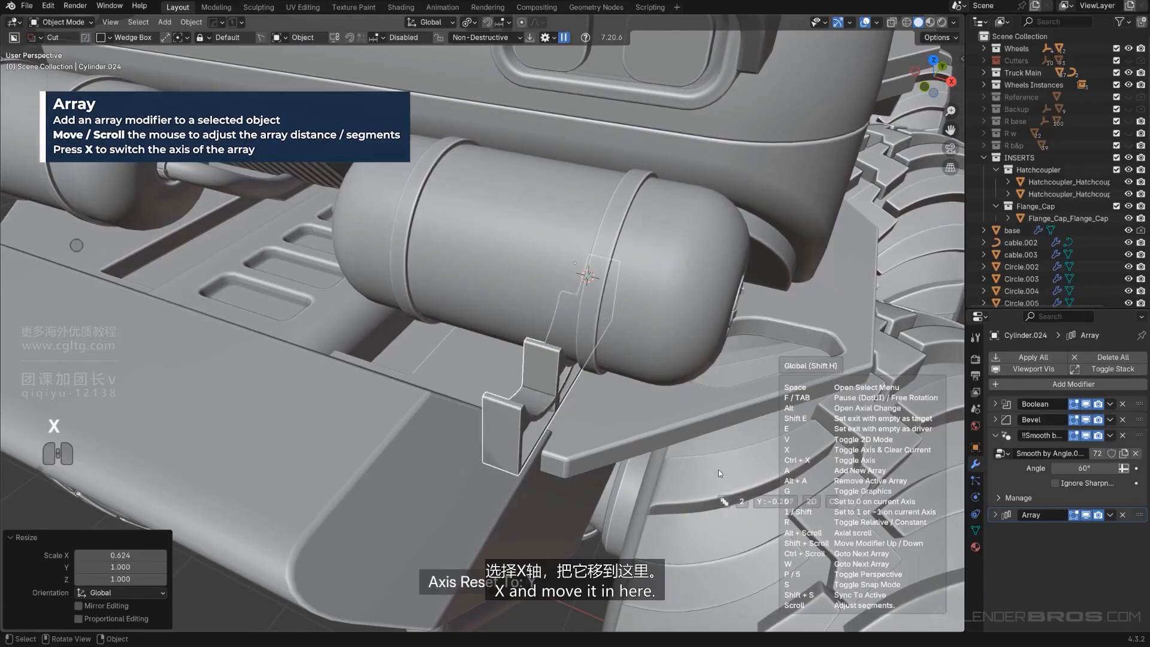
key(x)
click(645, 447)
Select the plate beneath the tanks and recover its boolean cutter with Ever Scroll
middle_drag(434, 380, 630, 323)
click(446, 329)
key(q)
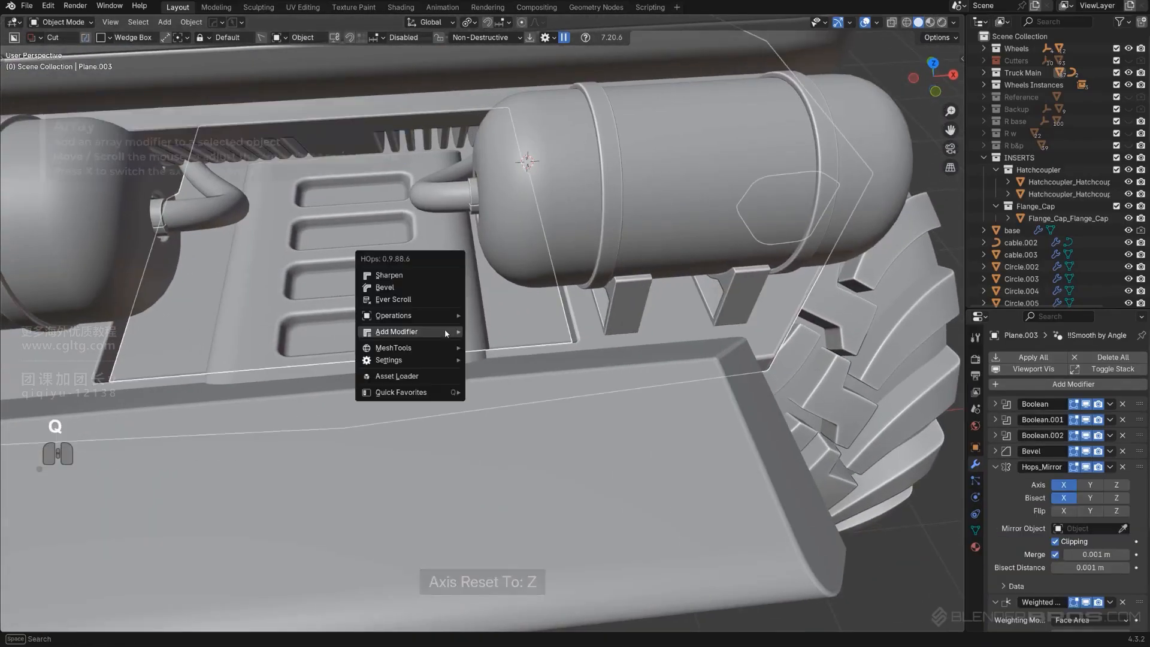
click(417, 298)
click(417, 300)
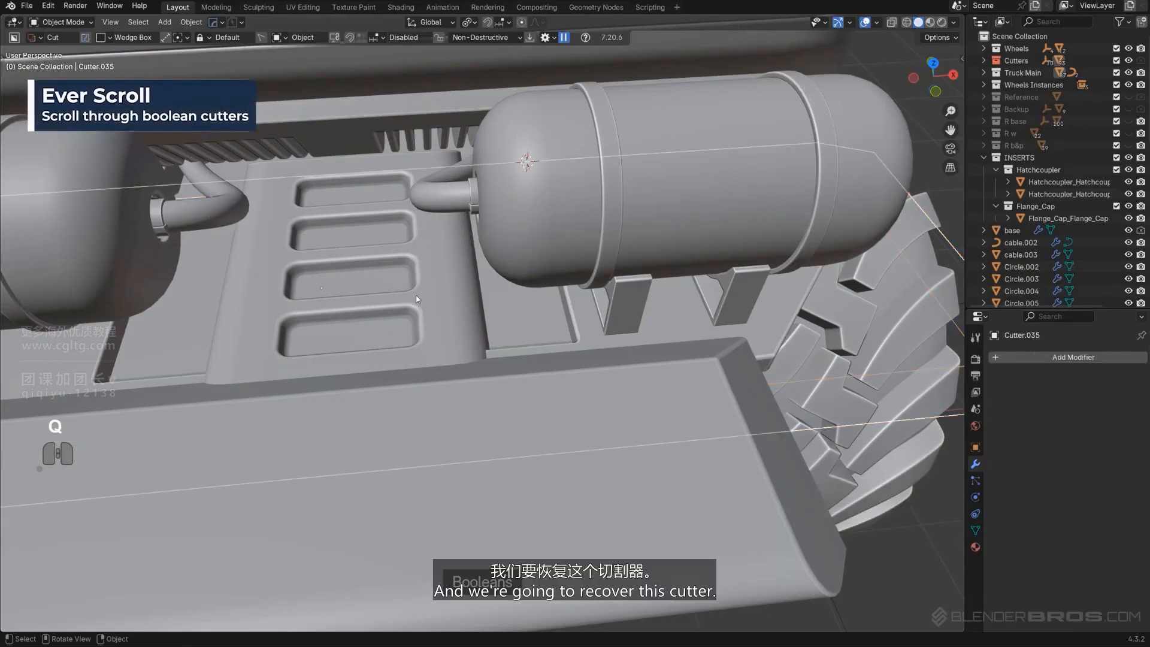
click(589, 338)
key(q)
click(586, 334)
scroll(586, 335, down, 2)
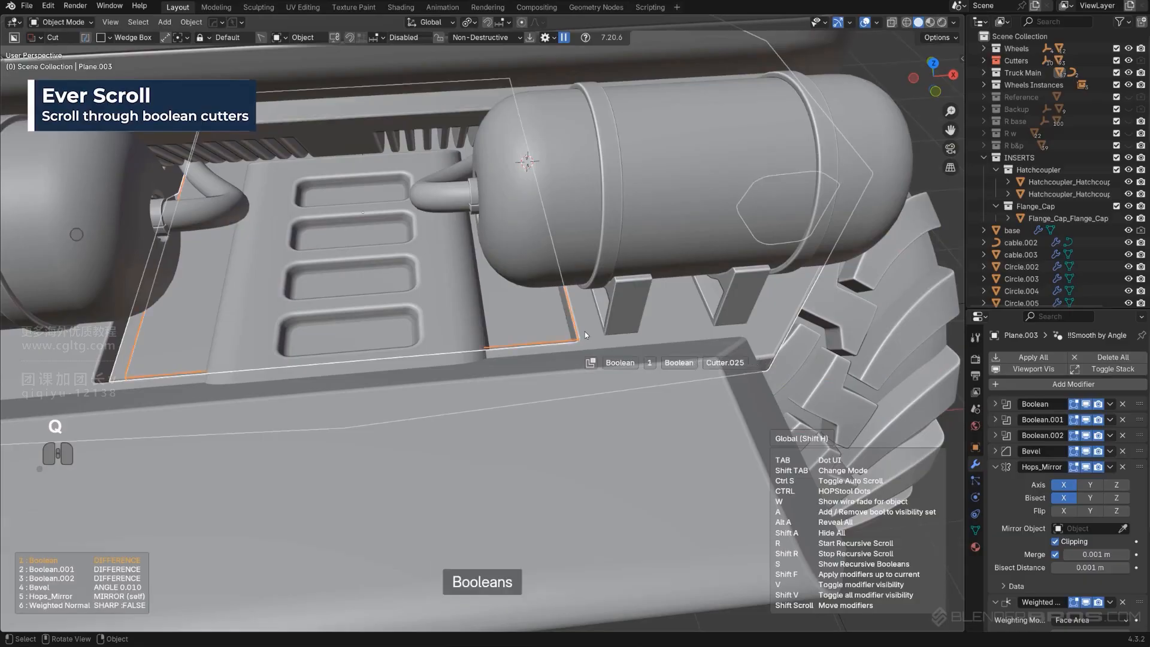
click(586, 336)
Scale the recovered cutter along X to about 0.69
key(s)
key(x)
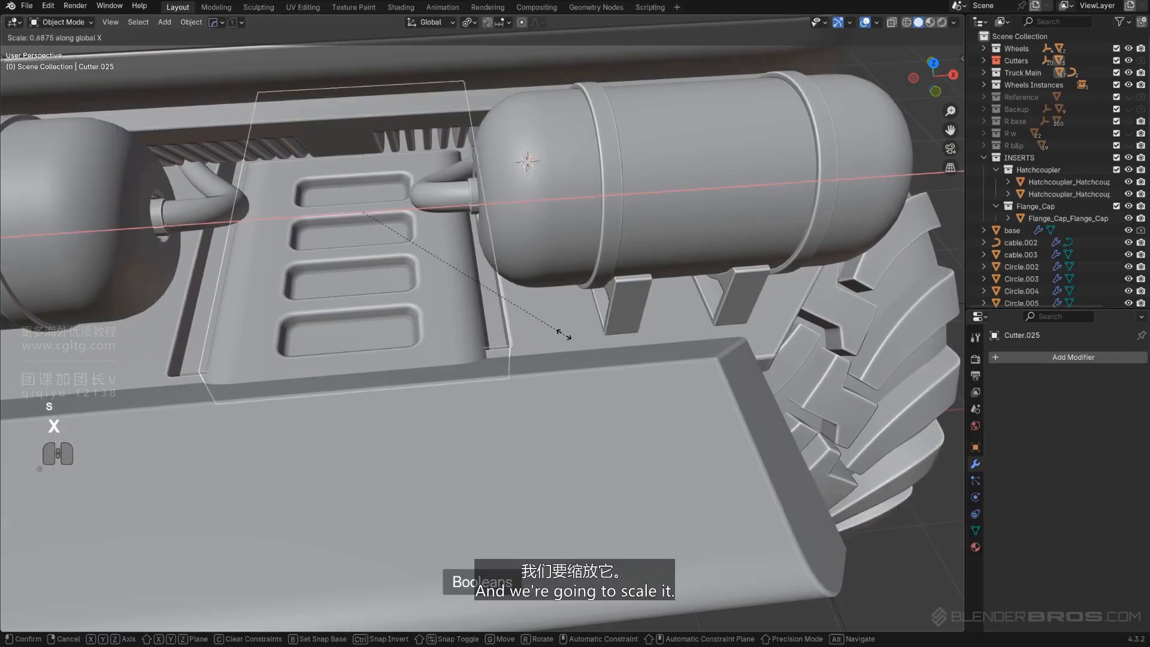
click(540, 338)
shift+middle_drag(540, 338, 679, 327)
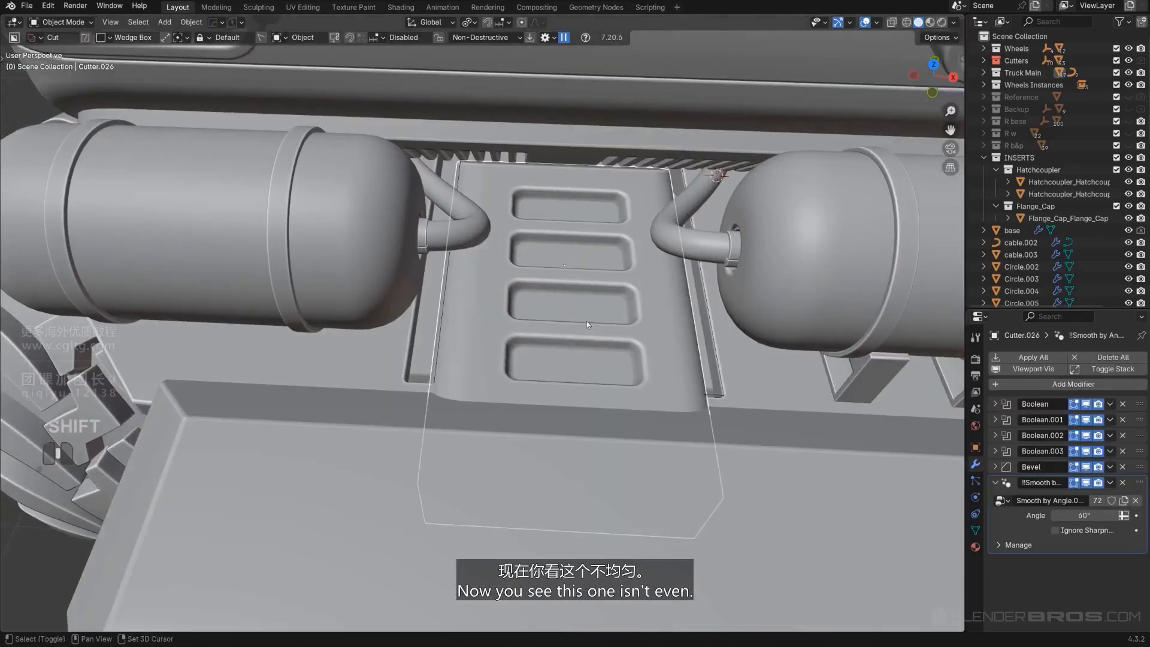
Set the recovered cutter's origin to its geometry
middle_drag(587, 322, 509, 279)
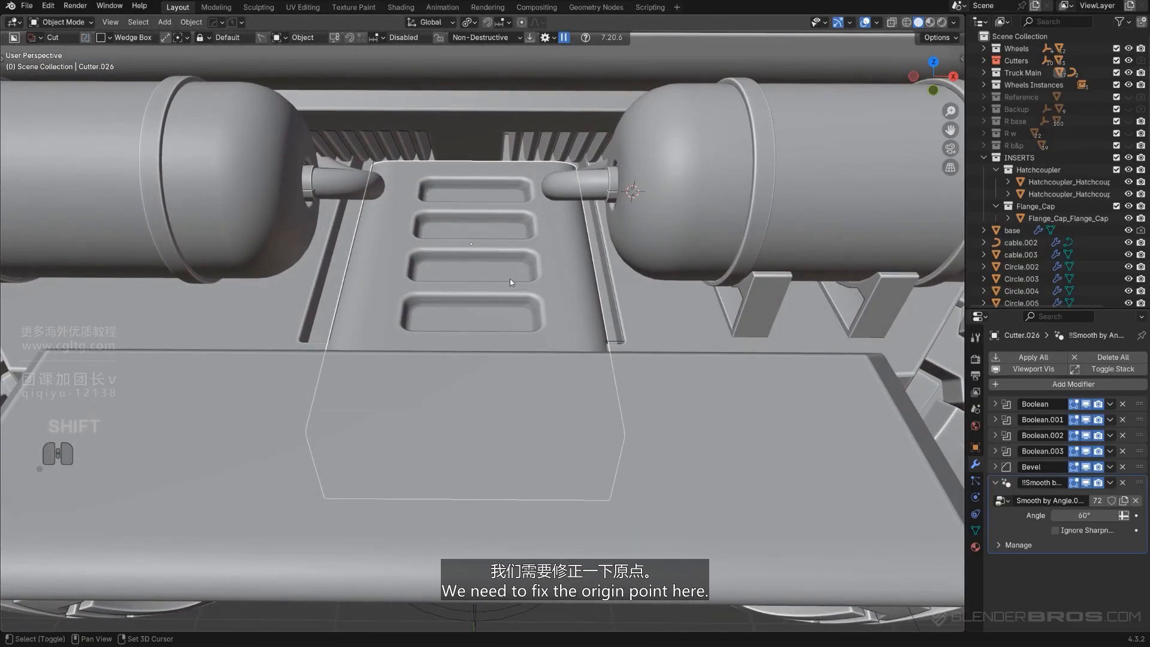
key(shift+s)
click(474, 360)
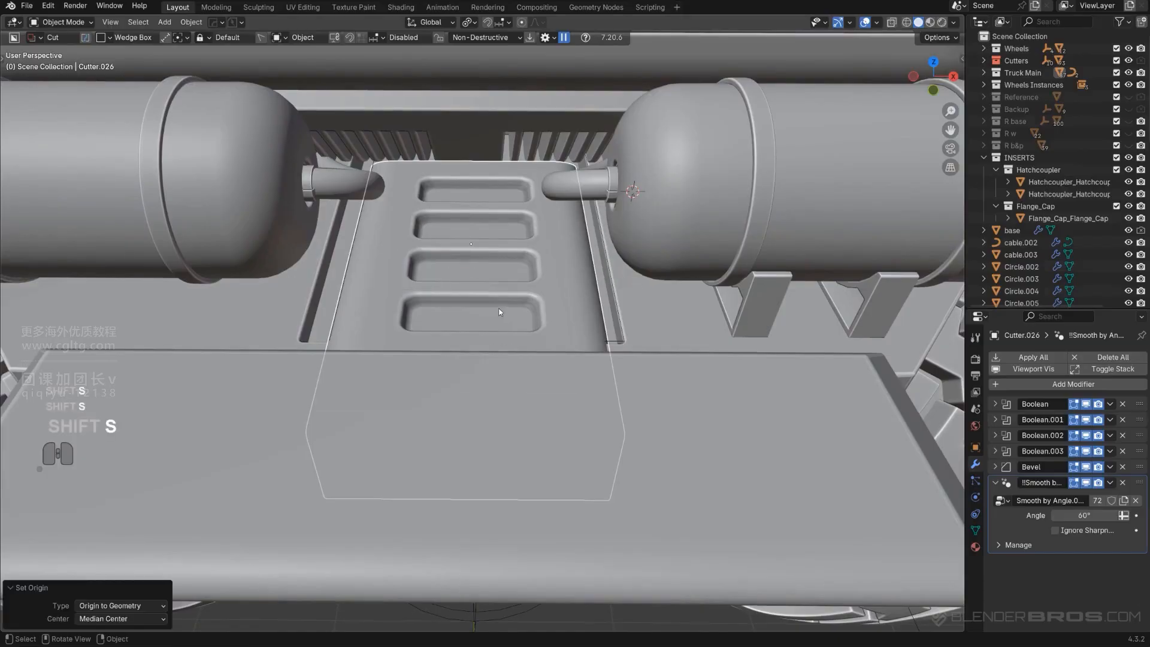
Mirror the cutter across the truck body along X with the HardOps mirror gizmo
scroll(498, 309, down, 6)
middle_drag(498, 308, 515, 327)
key(KP_5)
scroll(498, 271, up, 5)
scroll(503, 274, down, 5)
key(KP_5)
scroll(516, 284, up, 5)
shift+middle_drag(515, 284, 516, 293)
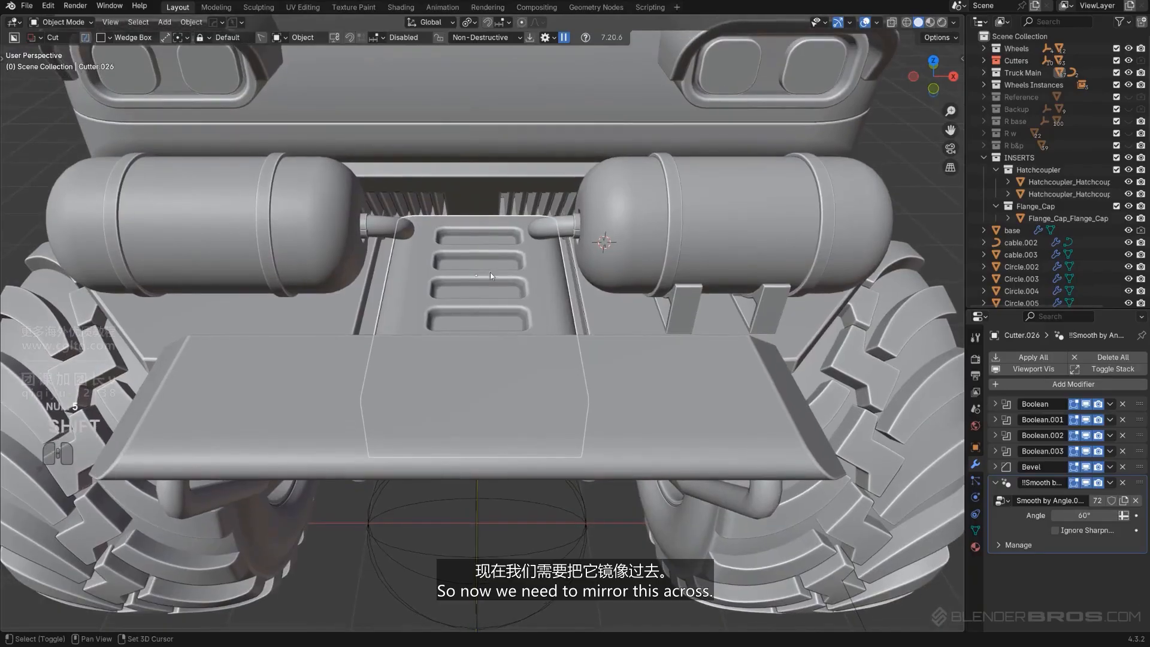
click(498, 125)
key(alt+x)
scroll(515, 105, down, 2)
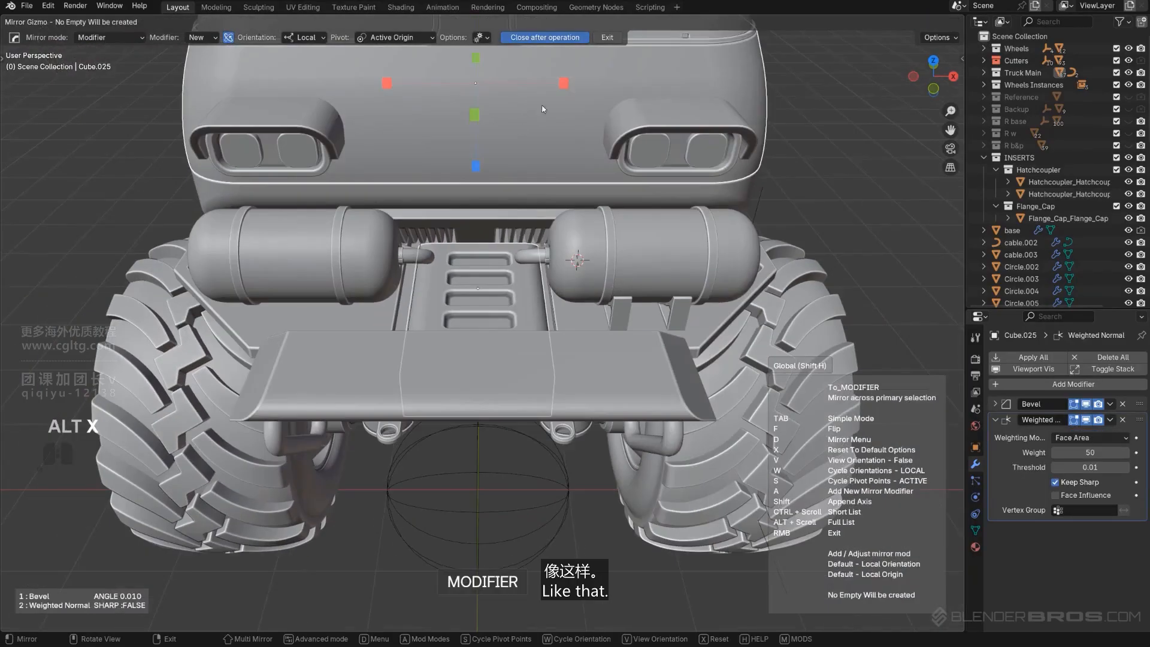
click(565, 83)
scroll(496, 257, up, 5)
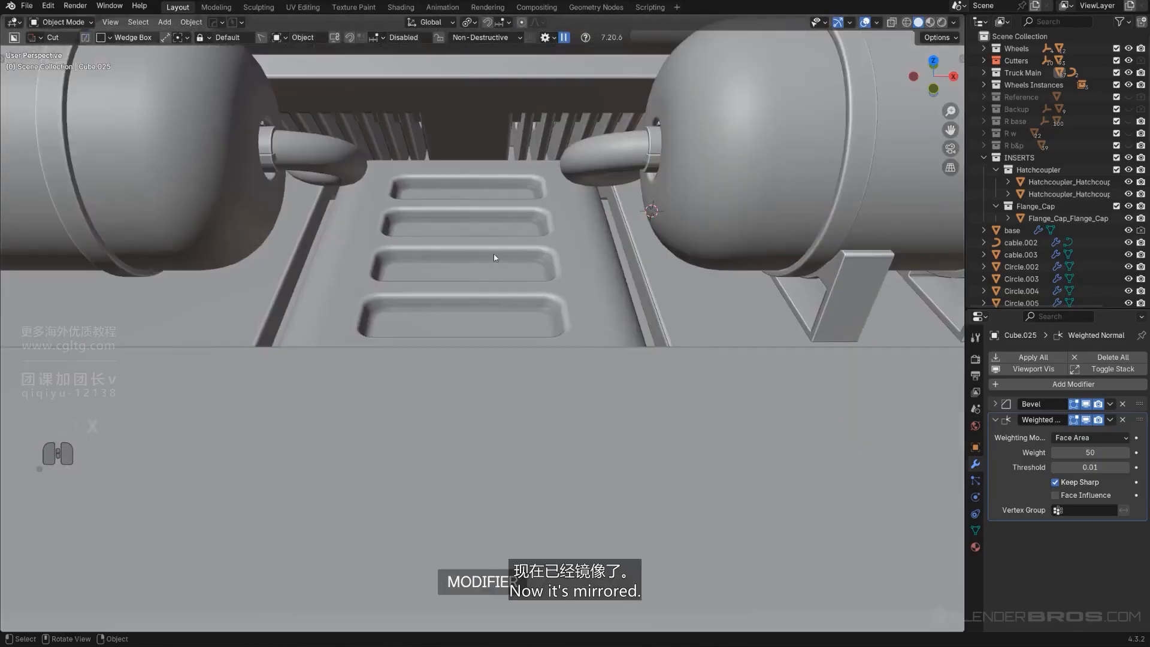
Isolate the ribbed floor plate in local view and inspect its slot cutouts from the front
middle_drag(495, 257, 494, 344)
scroll(509, 286, down, 6)
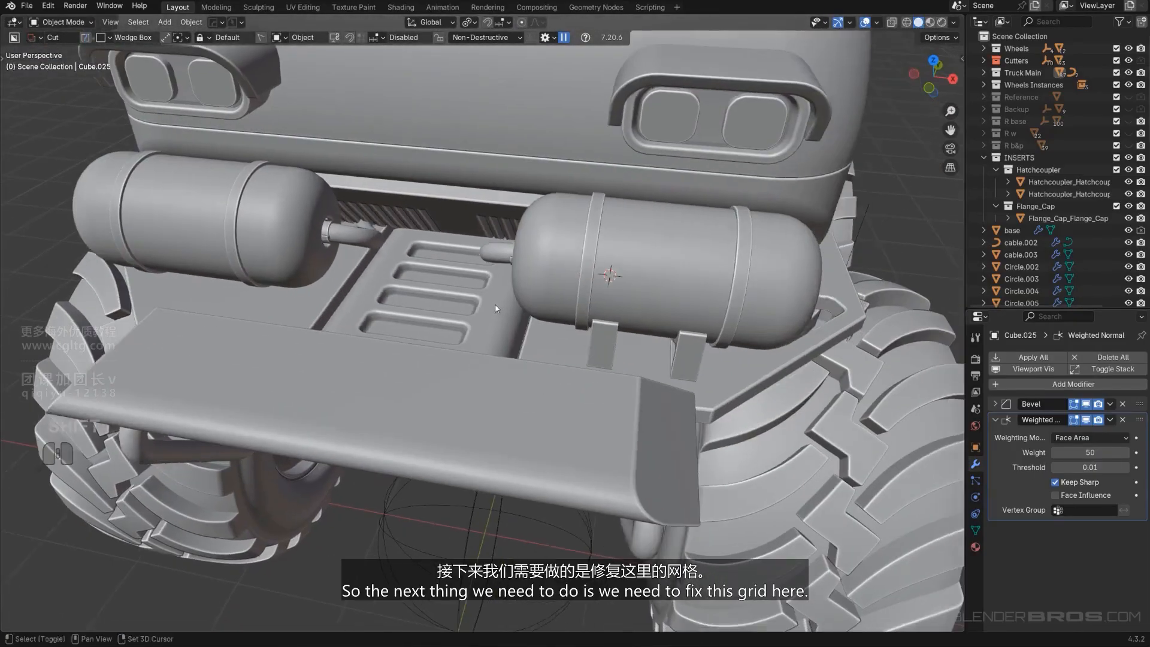
middle_drag(495, 308, 473, 281)
click(458, 217)
scroll(462, 225, down, 2)
middle_drag(473, 281, 496, 261)
key(KP_Divide)
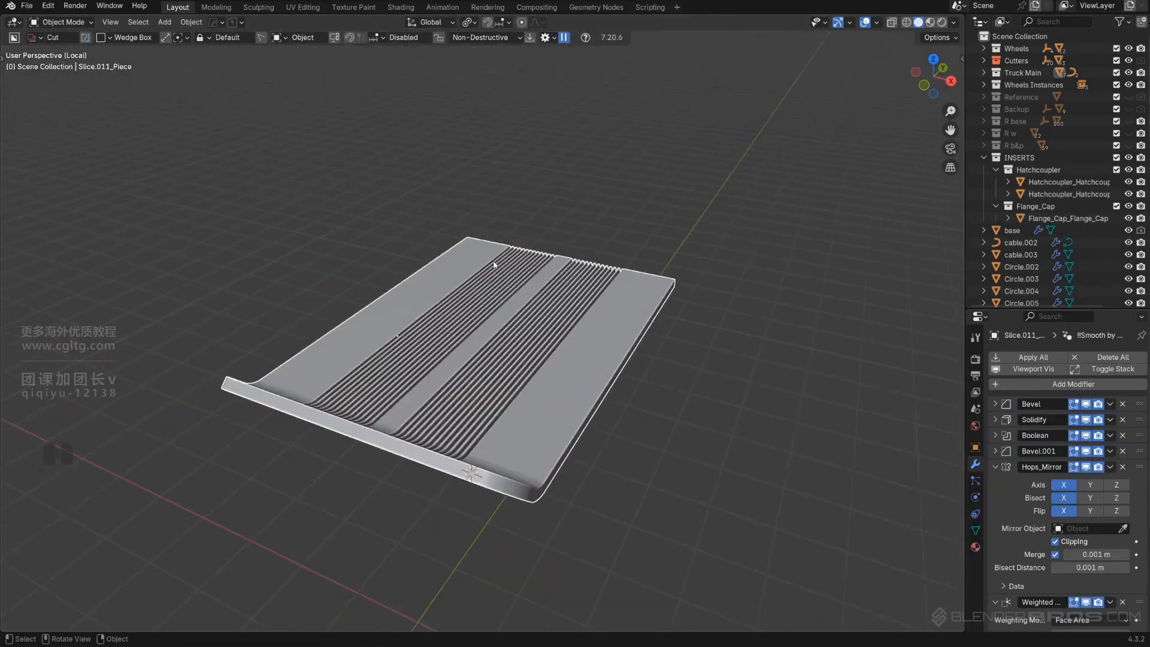
middle_drag(548, 349, 500, 201)
alt+scroll(520, 333, up, 2)
key(KP_5)
scroll(509, 329, up, 3)
middle_drag(500, 201, 476, 180)
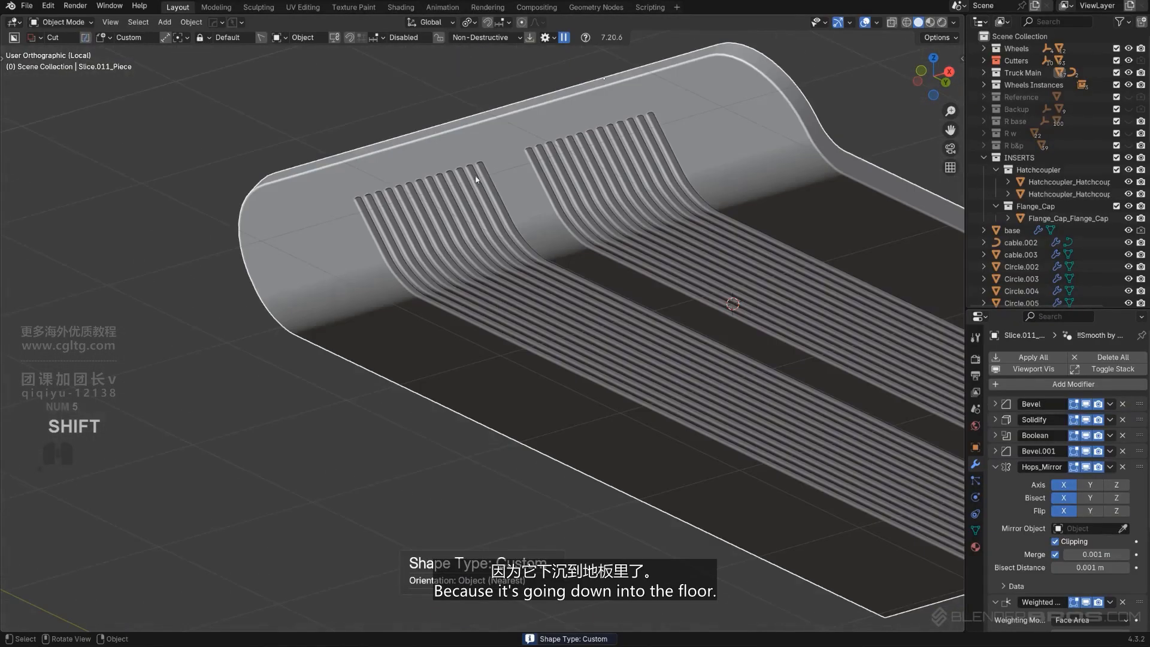
scroll(578, 319, down, 3)
alt+middle_drag(580, 319, 594, 319)
scroll(560, 321, up, 2)
shift+middle_drag(542, 364, 532, 412)
middle_drag(532, 412, 570, 393)
scroll(540, 446, down, 2)
scroll(623, 386, up, 3)
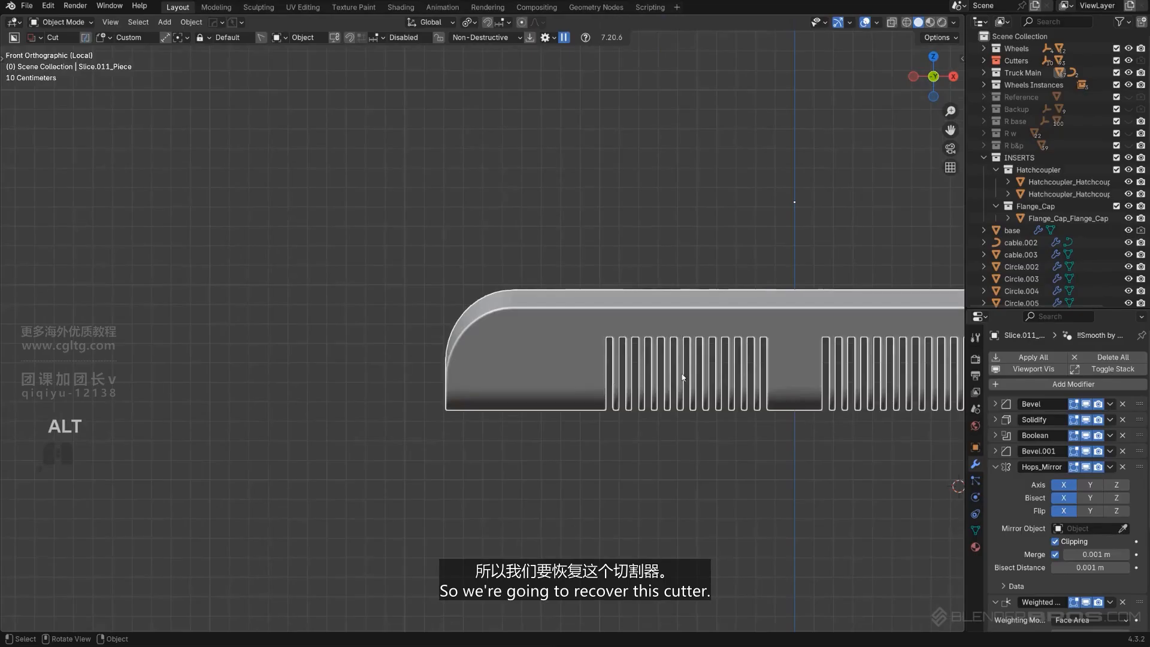
Recover the plate's slot array cutter with the HardOps boolean Ever Scroll
key(q)
click(679, 376)
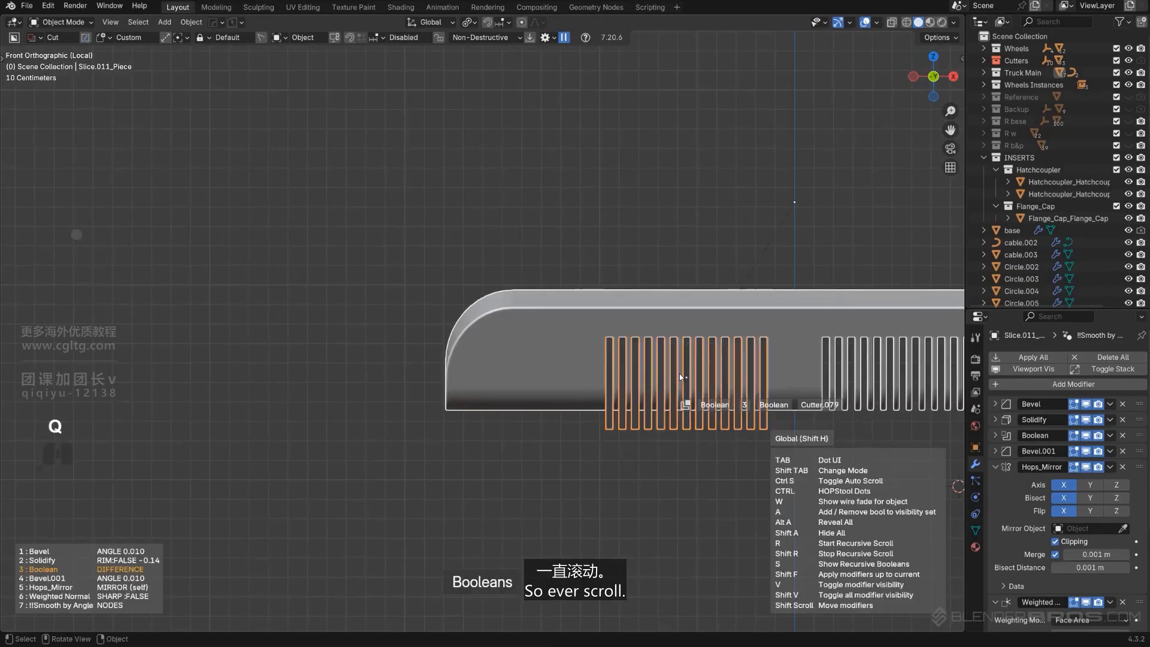
click(679, 376)
shift+middle_drag(690, 396, 485, 348)
Switch the BoxCutter shape to Box and cut the slot cutter with a new box
key(d)
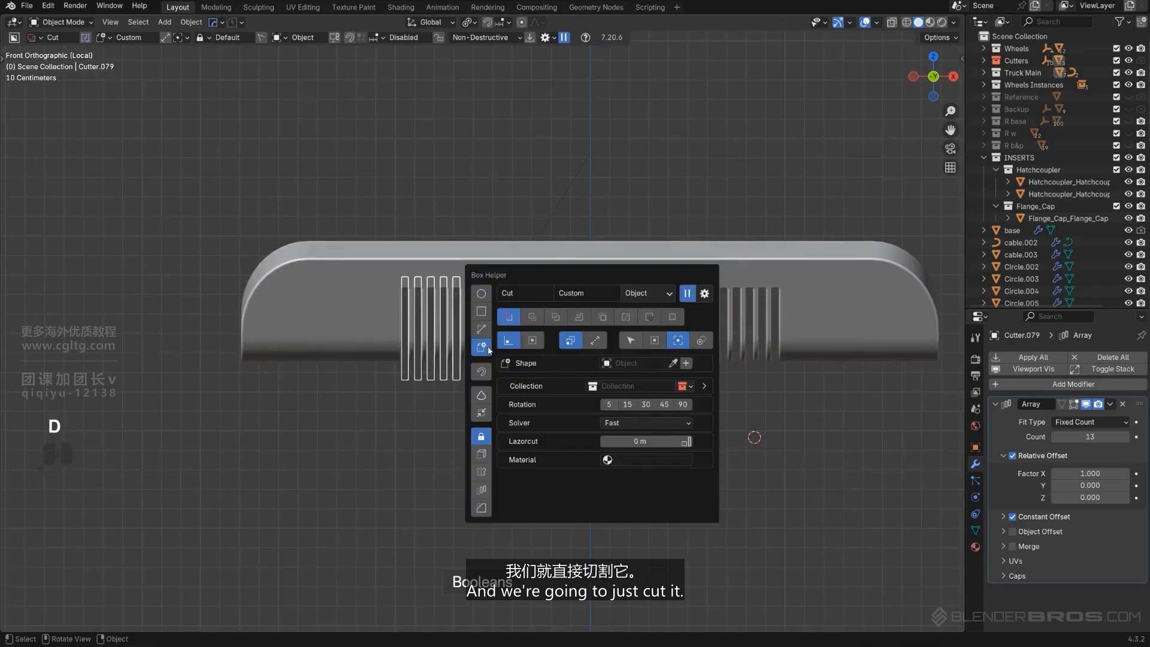
click(488, 314)
scroll(423, 336, down, 2)
shift+middle_drag(380, 336, 336, 336)
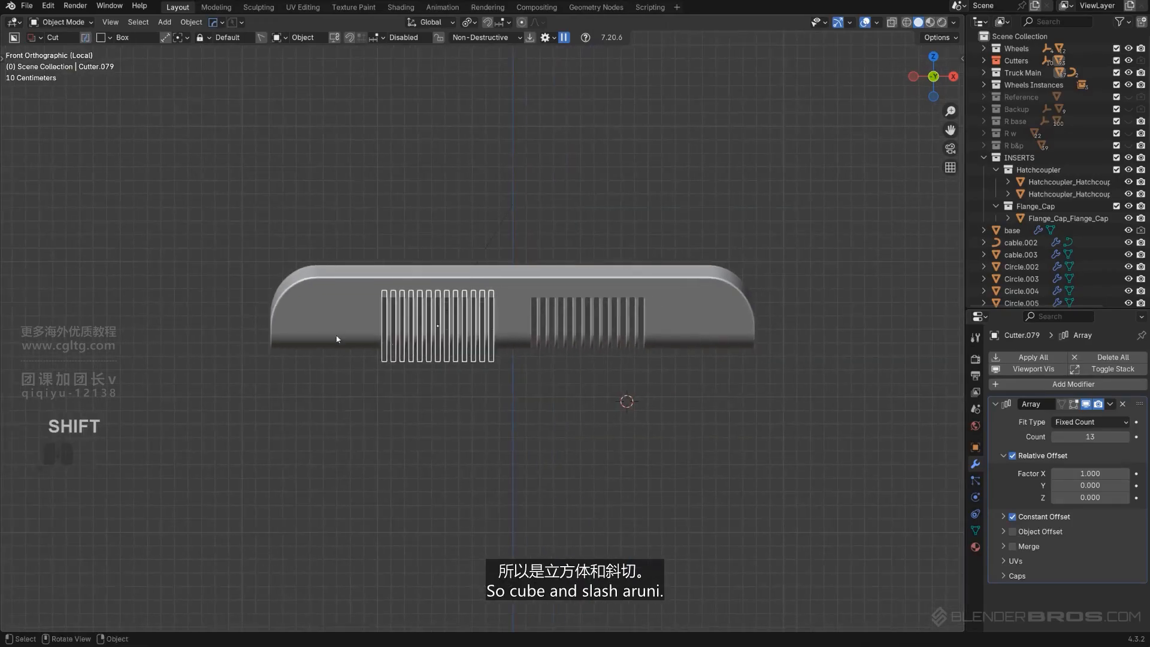
drag(719, 436, 811, 457)
key(space)
middle_drag(811, 457, 454, 322)
key(KP_5)
scroll(646, 326, up, 2)
scroll(567, 500, up, 2)
scroll(455, 322, up, 1)
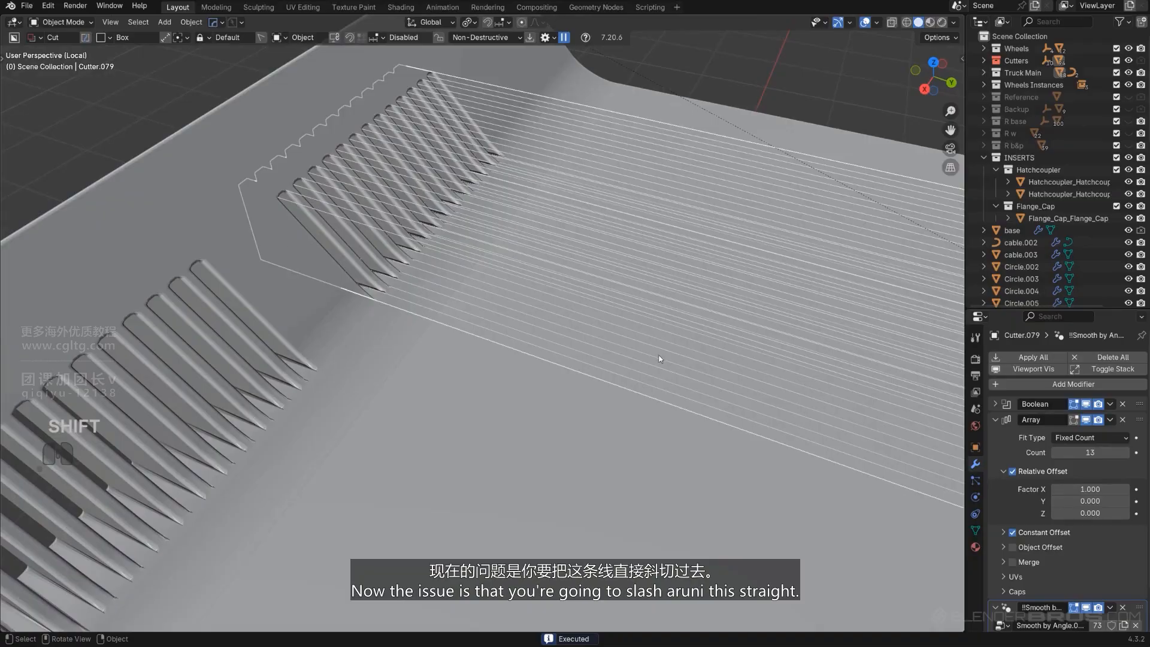
scroll(660, 359, down, 6)
middle_drag(557, 424, 633, 360)
scroll(613, 346, up, 3)
shift+middle_drag(634, 360, 613, 327)
scroll(631, 325, up, 2)
middle_drag(539, 353, 378, 363)
scroll(339, 396, up, 1)
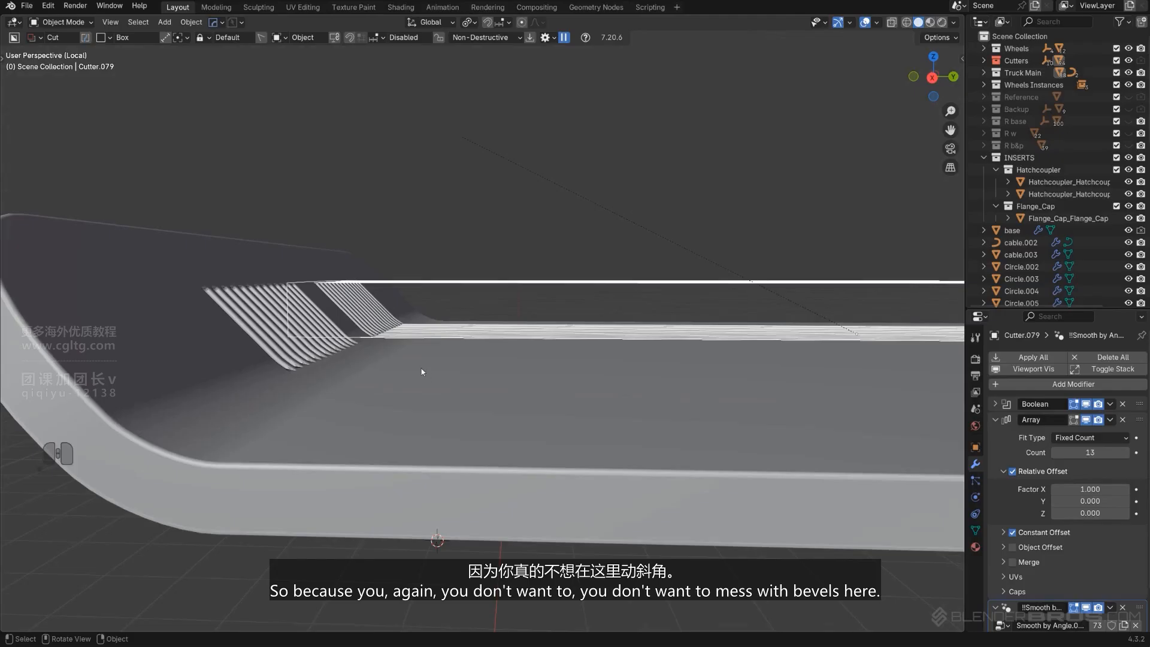
Recover the new box cutter and raise it along Z so it clears the plate edge
key(q)
click(458, 364)
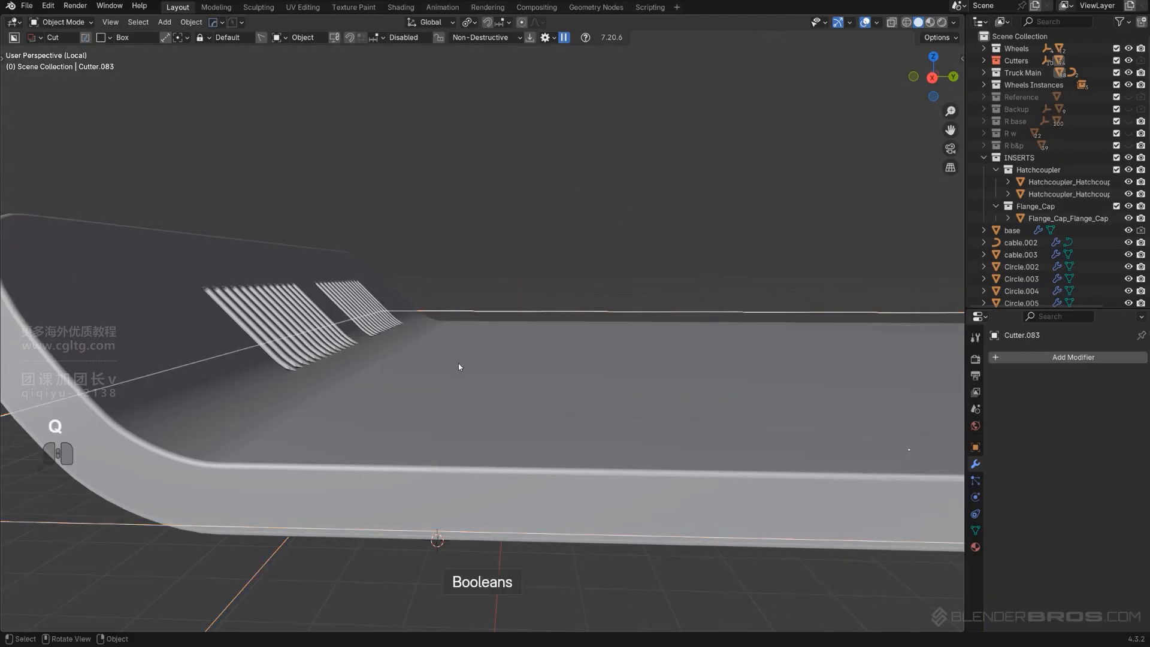
key(g)
key(z)
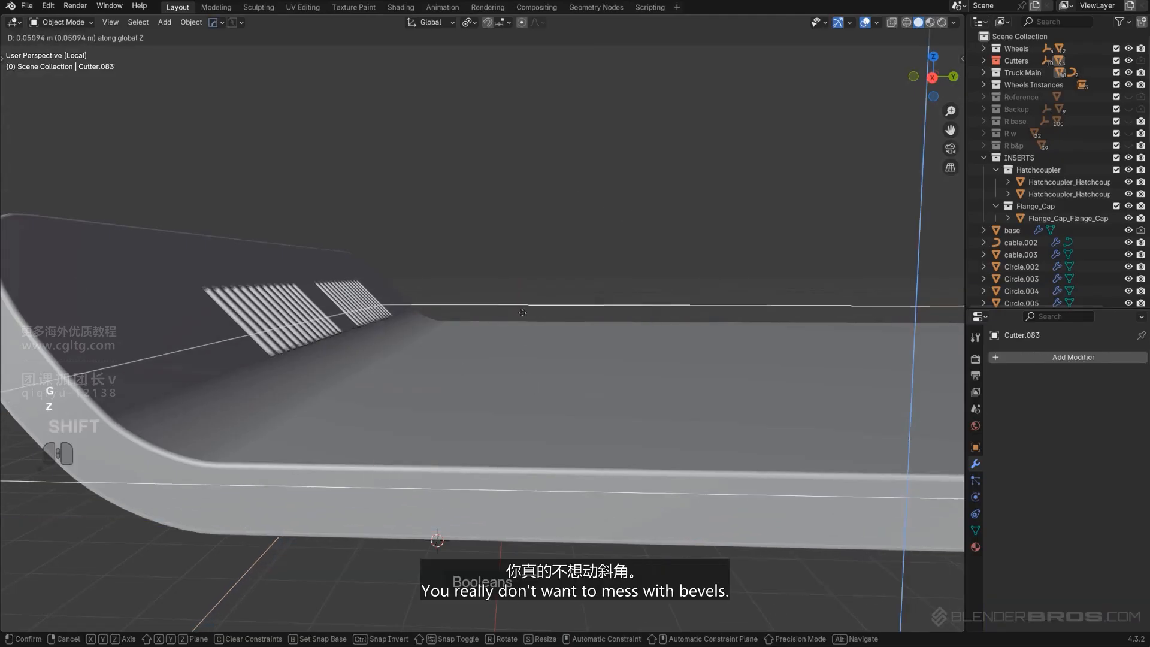
click(522, 263)
scroll(511, 303, down, 4)
key(shift+2)
scroll(475, 316, down, 3)
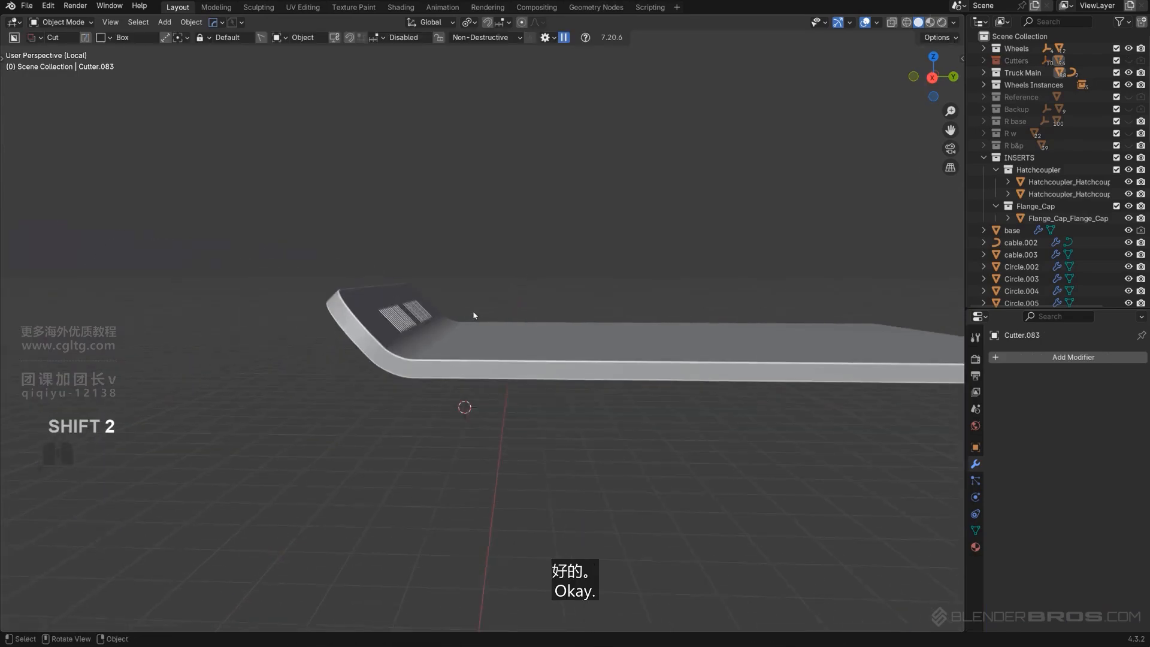
Exit local view and review the plate vents on the whole truck
middle_drag(475, 316, 578, 292)
scroll(578, 293, up, 2)
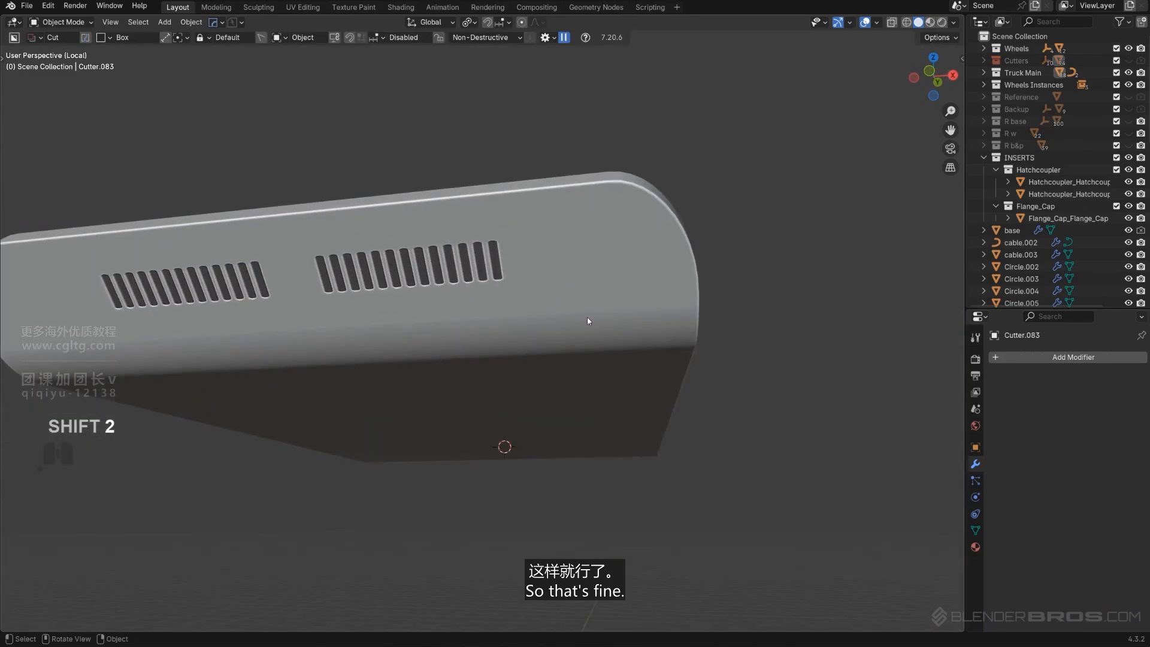
key(slash)
scroll(580, 354, down, 10)
middle_drag(413, 347, 590, 369)
shift+middle_drag(590, 369, 508, 264)
scroll(647, 372, up, 4)
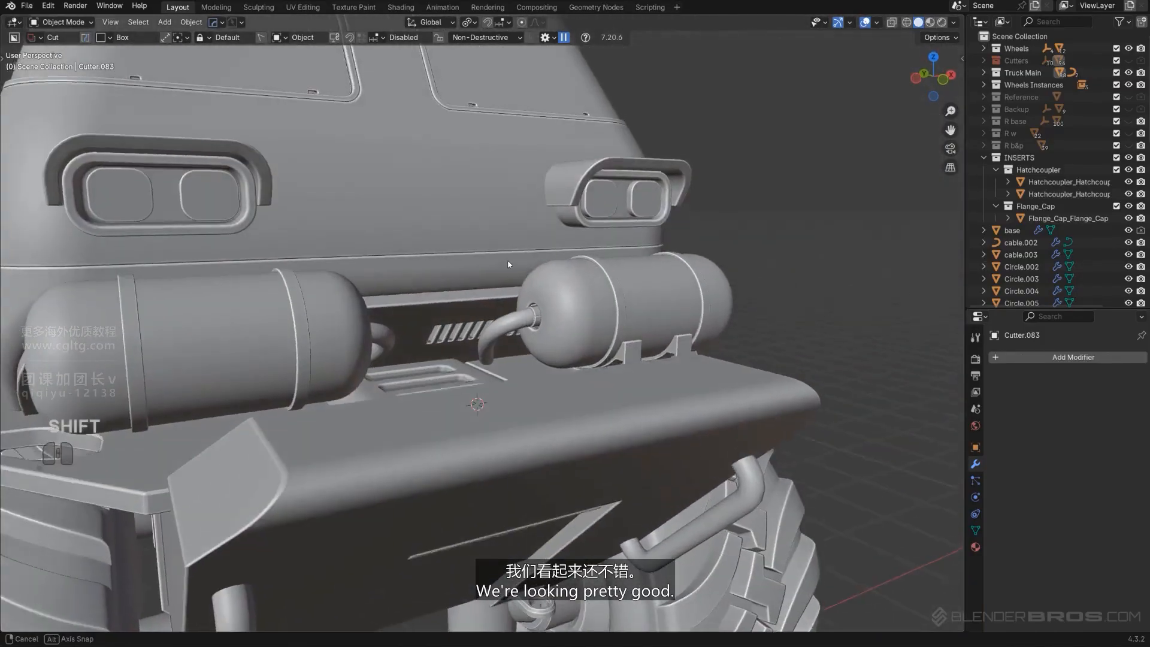
scroll(508, 264, up, 3)
Recover the slot cutter with Ever Scroll and move it along Y by -0.26282 m
click(453, 321)
key(q)
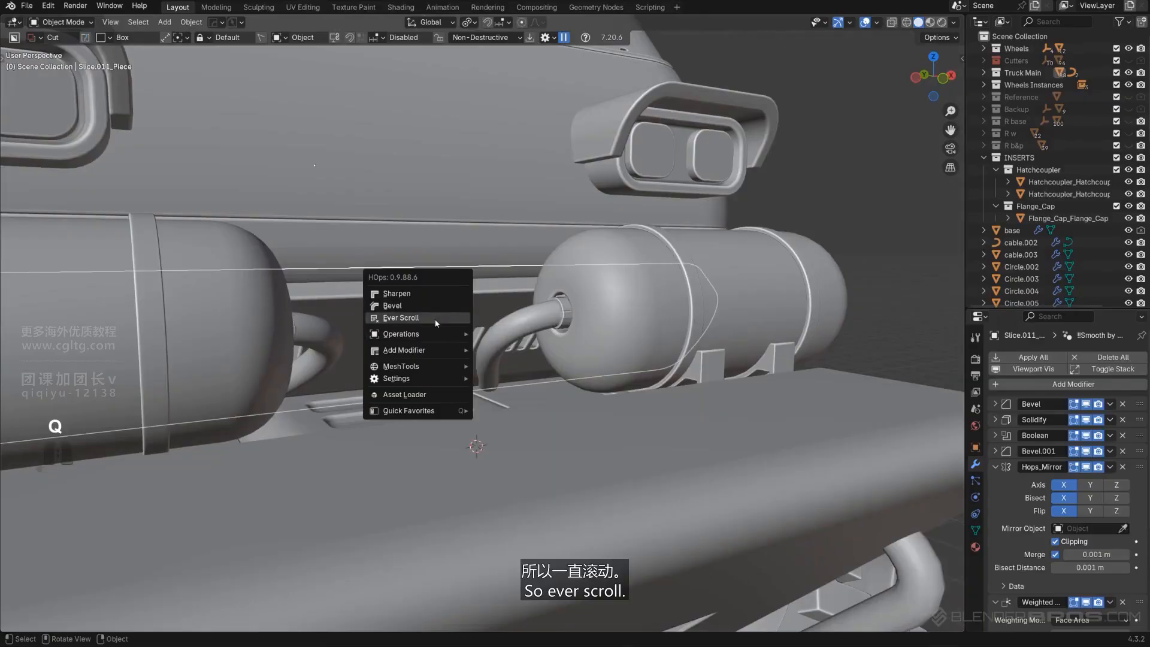
click(435, 321)
click(435, 325)
middle_drag(435, 325, 384, 342)
scroll(384, 342, down, 3)
shift+middle_drag(384, 341, 419, 346)
scroll(279, 375, up, 2)
key(g)
key(y)
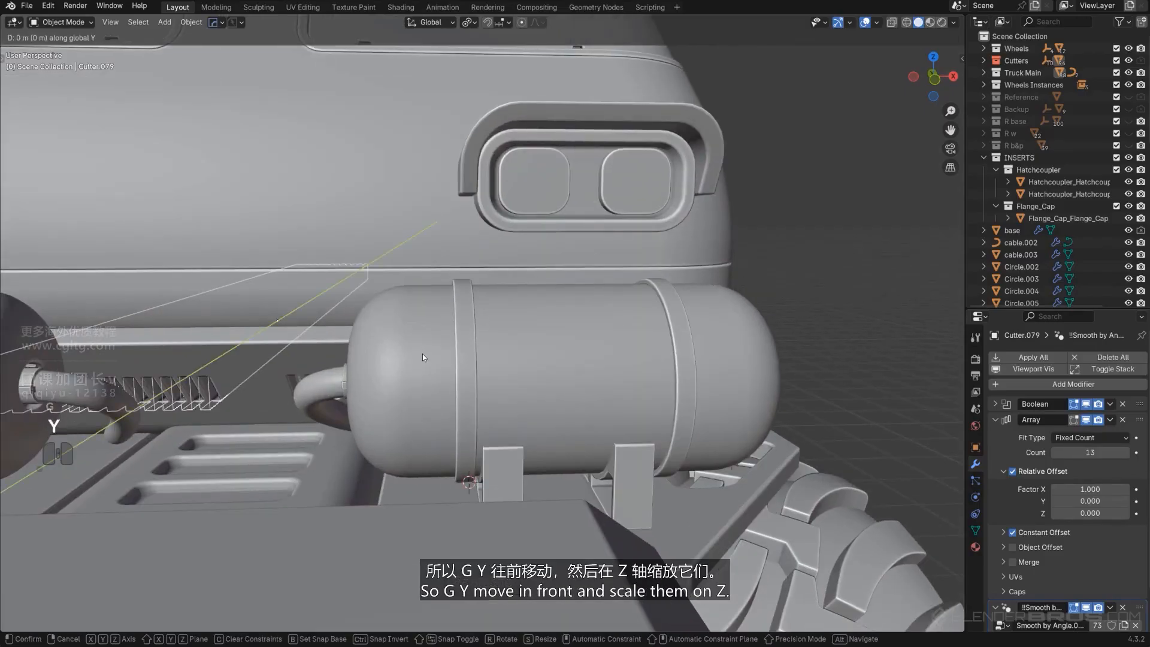
click(419, 360)
Scale the slot cutter along Z by 1.163
key(s)
key(z)
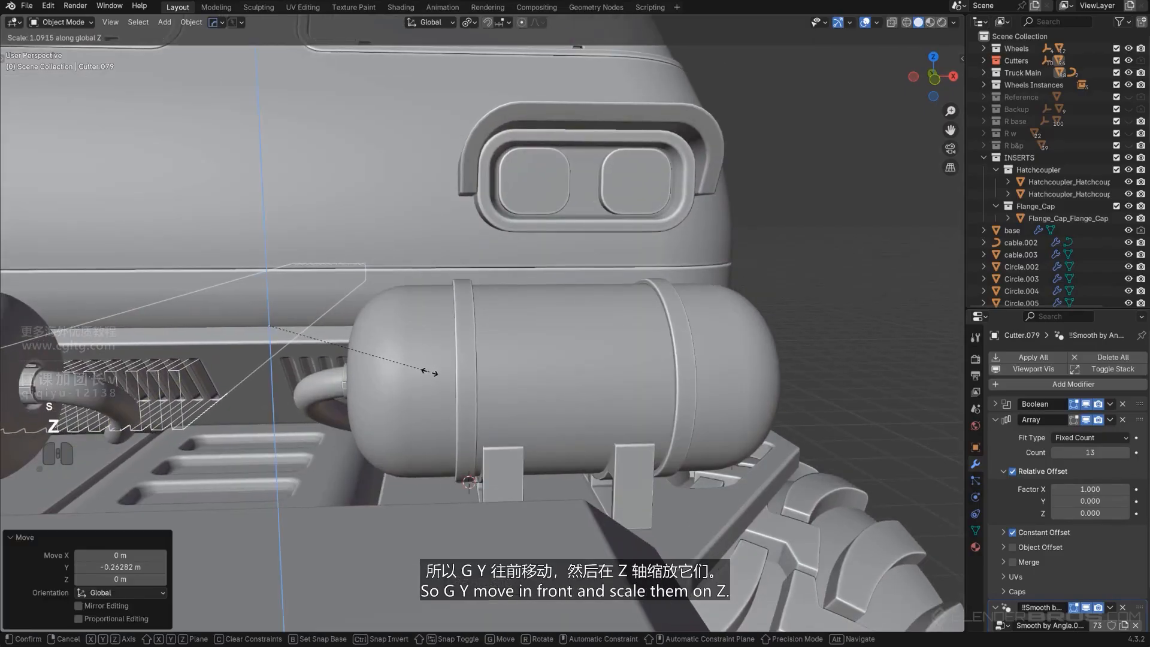
shift+middle_drag(541, 357, 557, 363)
scroll(282, 417, up, 4)
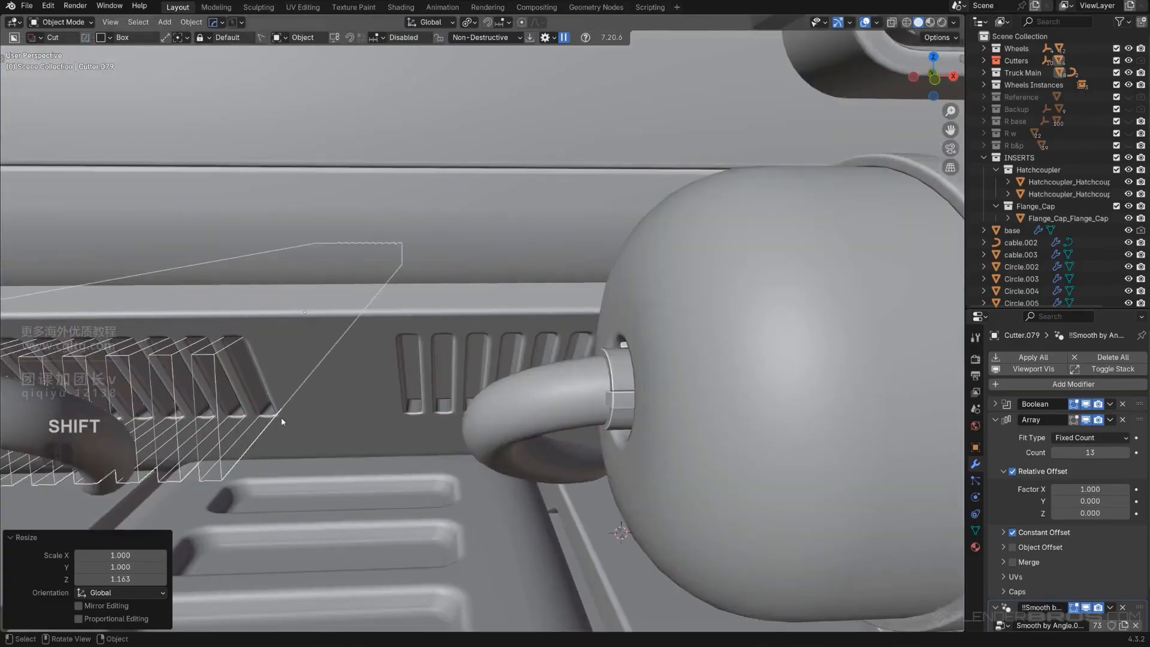
scroll(406, 395, up, 4)
shift+middle_drag(281, 417, 431, 357)
scroll(461, 380, down, 5)
scroll(448, 346, up, 3)
Move the slot cutter down along Z by about 0.043 m
key(g)
key(z)
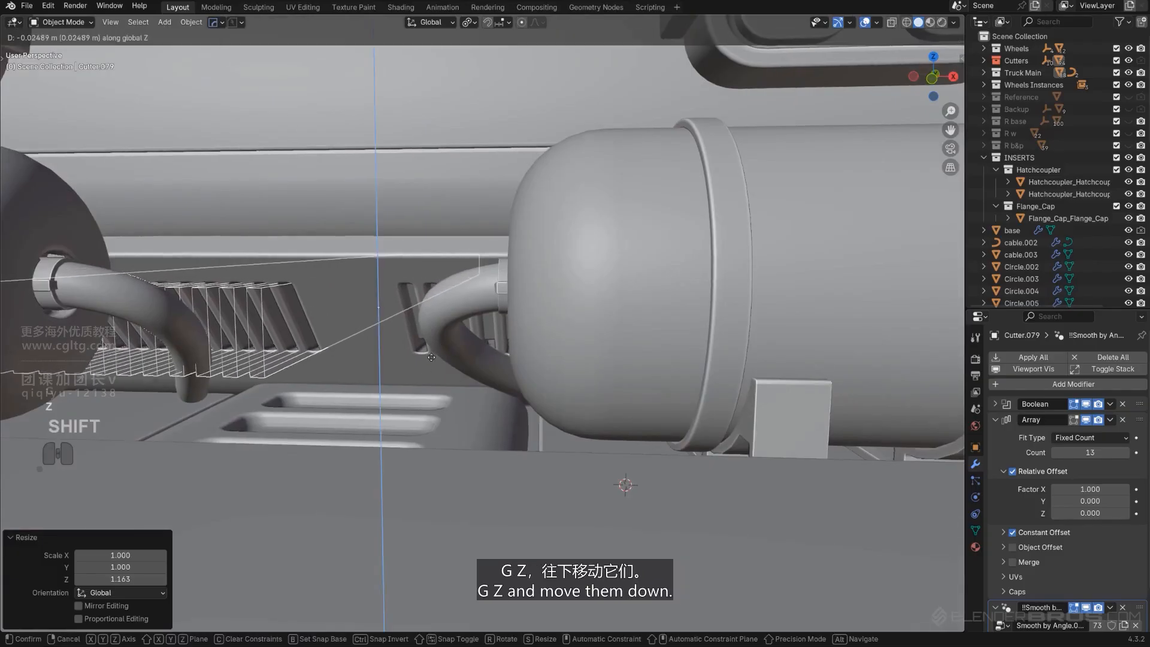
click(420, 381)
scroll(430, 382, down, 4)
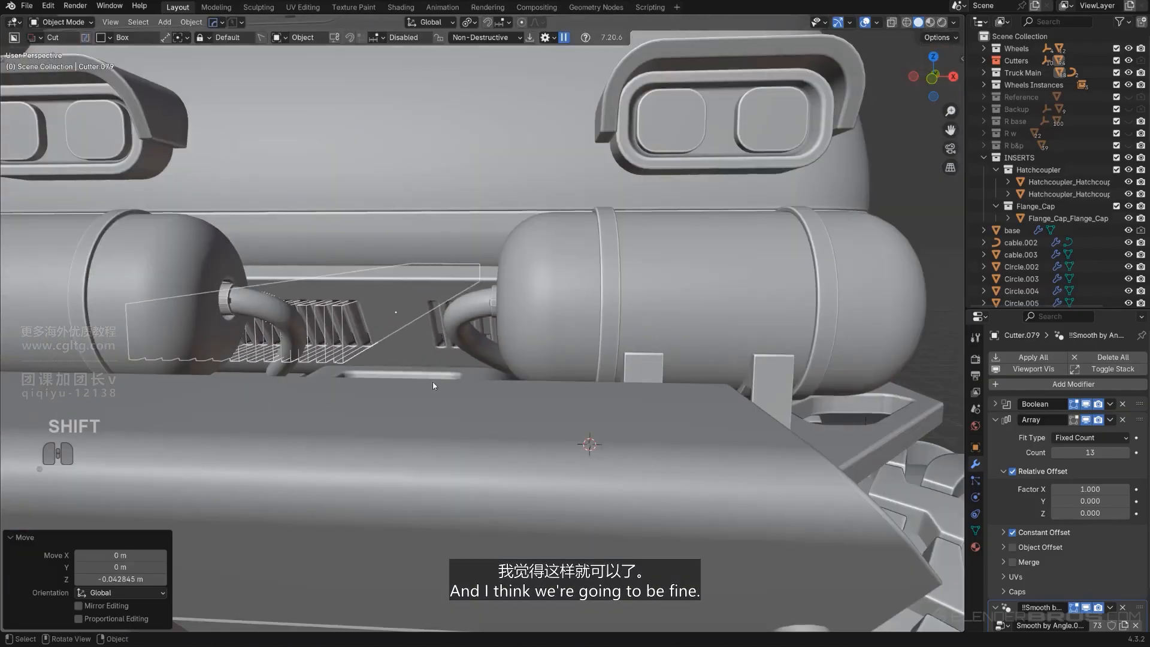
Scale the slot cutter along Z by 1.121 and nudge it slightly along Z
key(s)
key(z)
click(459, 402)
scroll(457, 398, up, 3)
key(g)
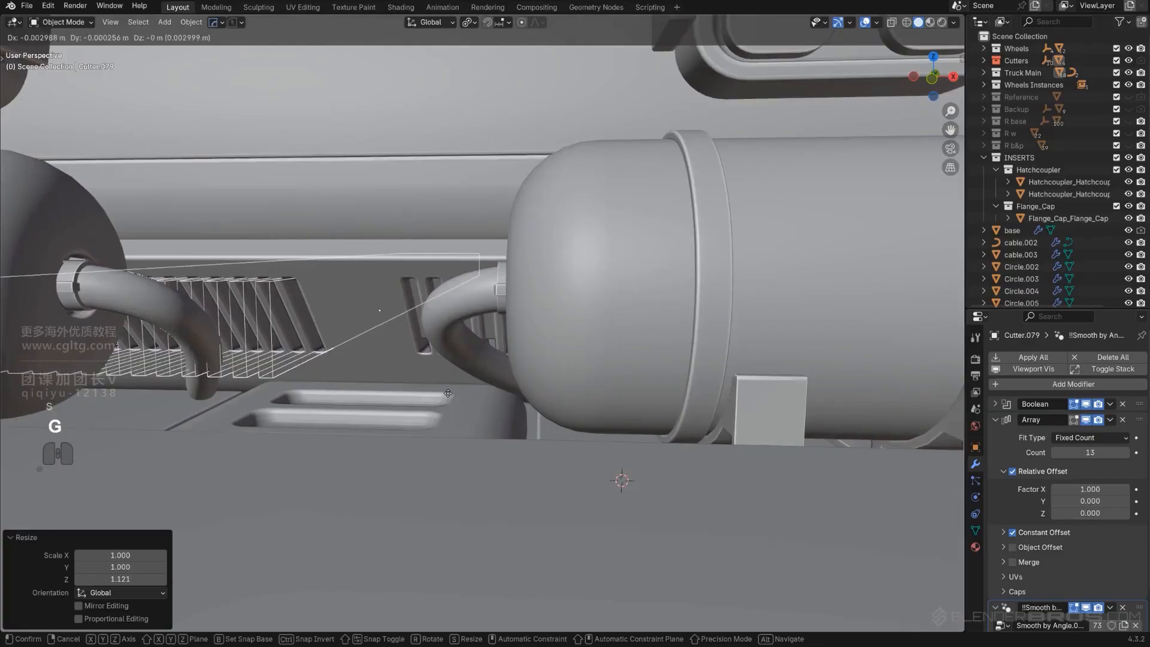
key(z)
shift+click(436, 426)
Delete one of the curved hoses running from the tanks
key(shift+2)
scroll(437, 423, down, 7)
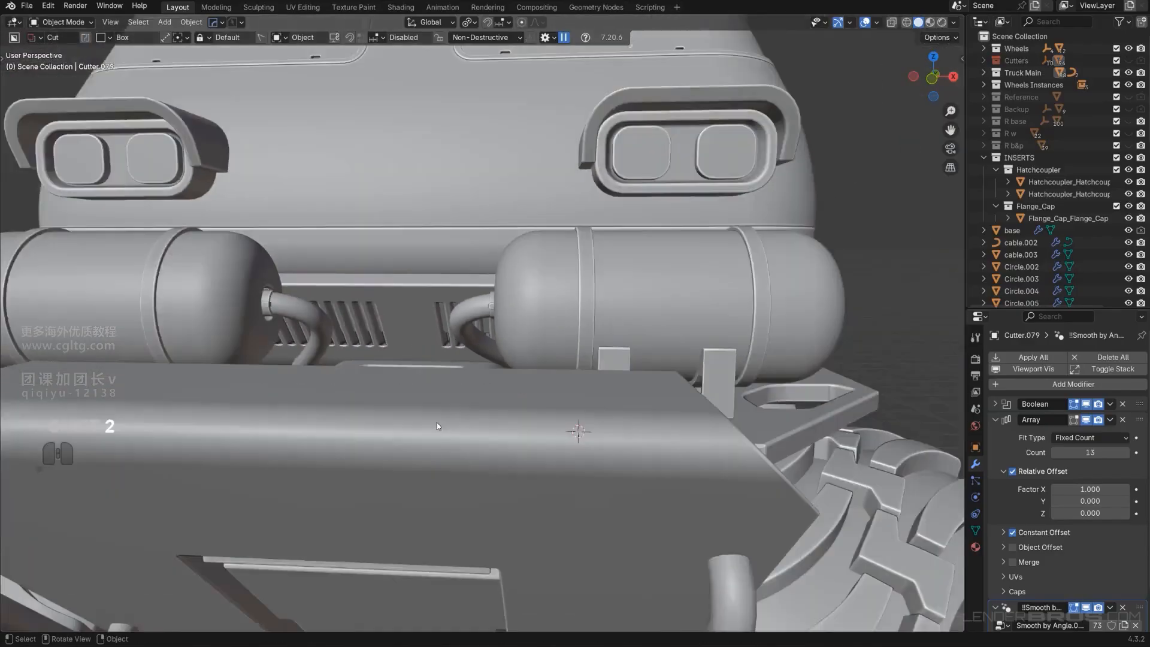
middle_drag(467, 389, 569, 383)
scroll(469, 294, down, 4)
scroll(515, 336, up, 6)
shift+middle_drag(569, 383, 530, 377)
click(503, 346)
key(x)
click(530, 378)
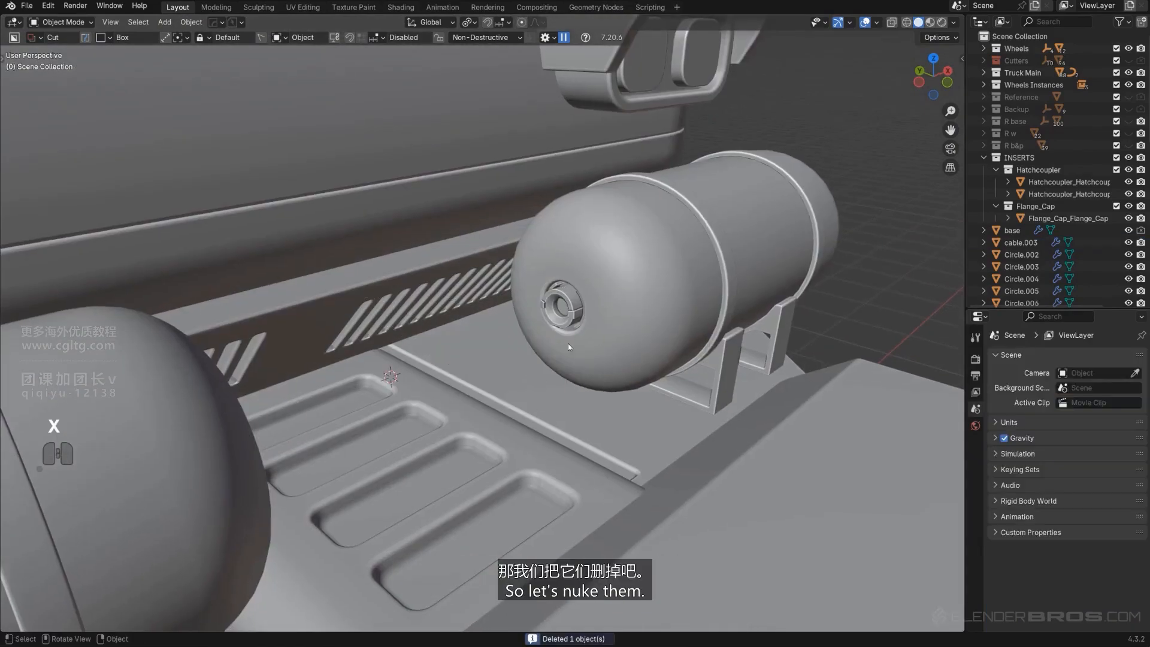
Duplicate the tank's hatch coupler fitting and move the copy away from the tank
click(568, 323)
key(shift+d)
right_click(439, 391)
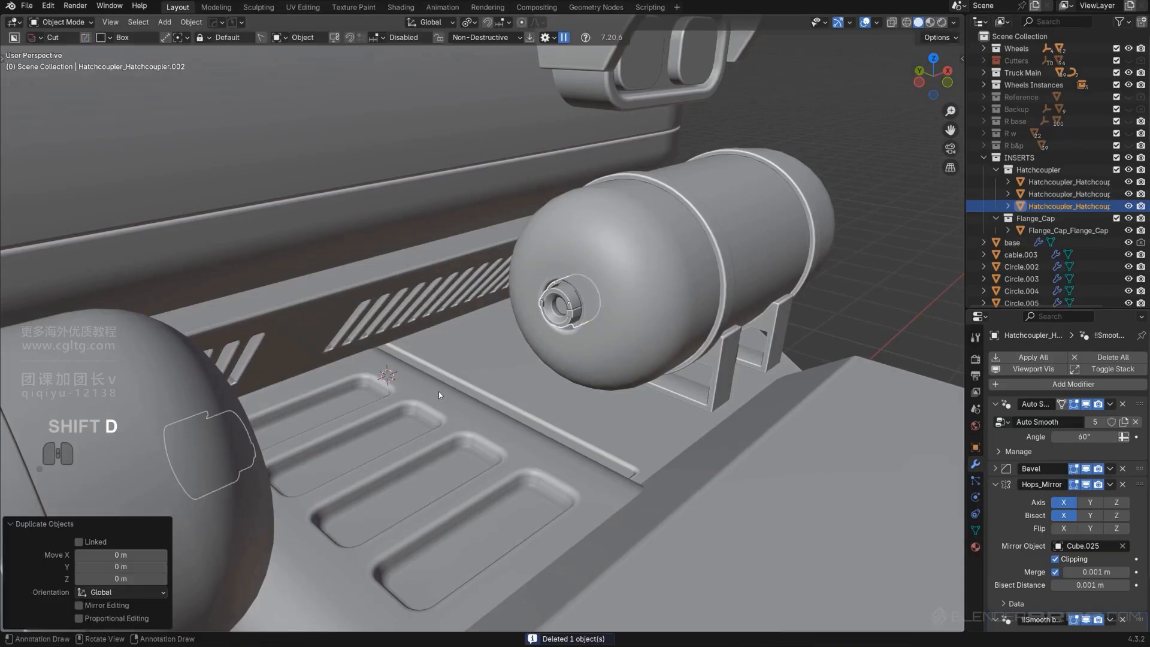
key(g)
click(457, 408)
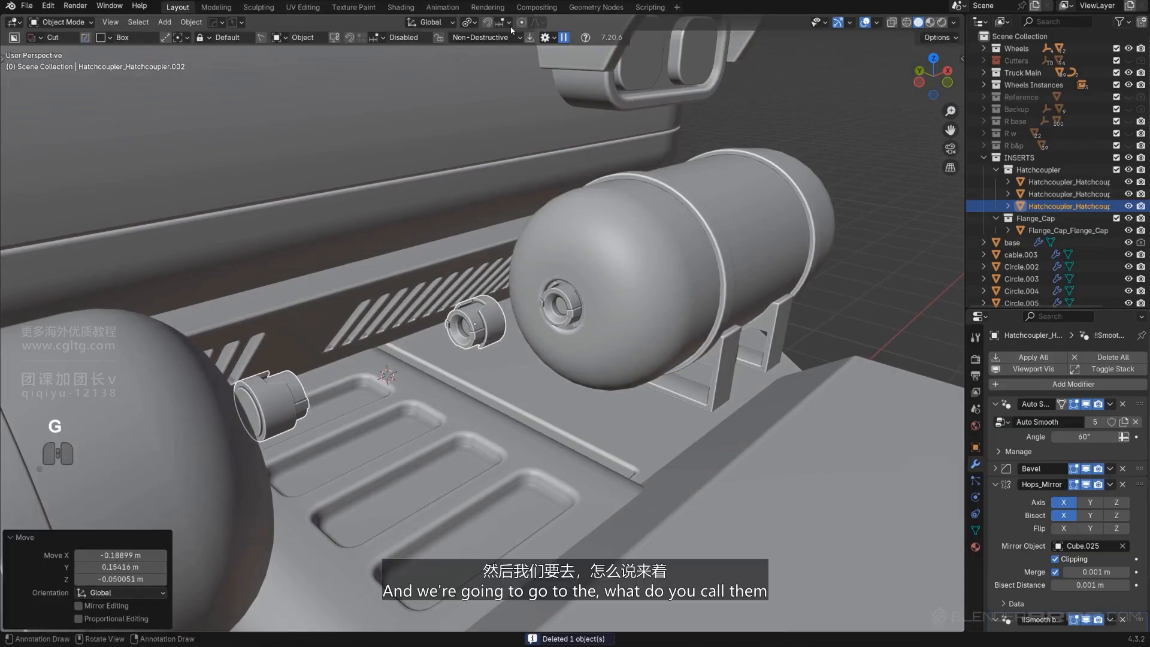
Set the snapping target to Face
click(508, 24)
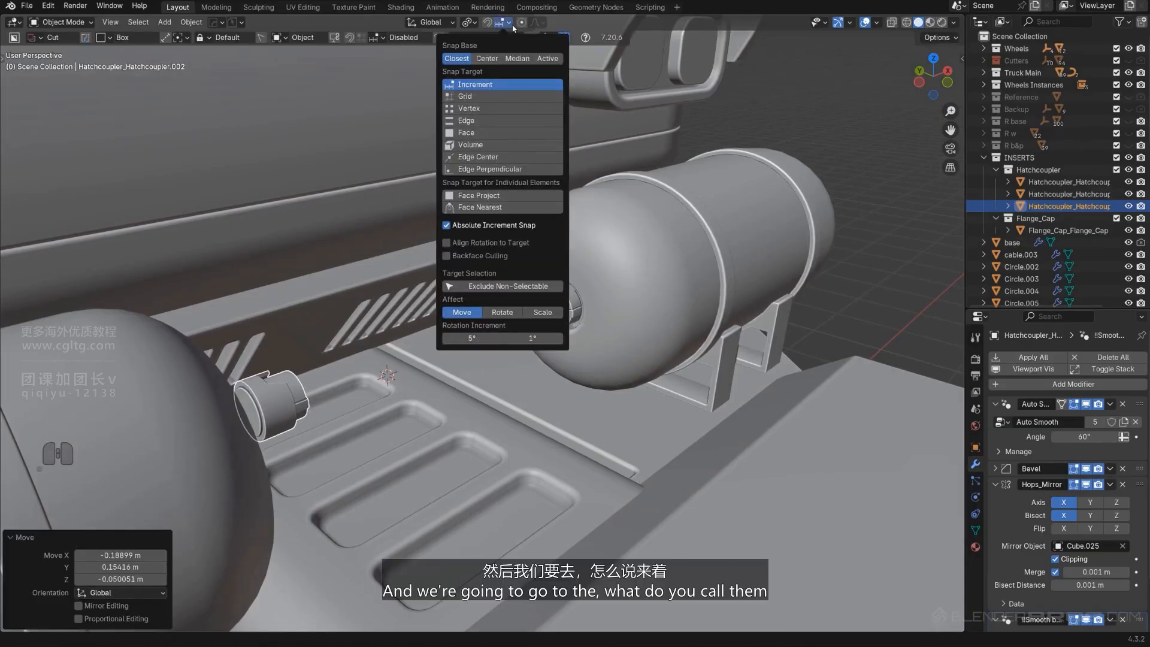
click(510, 24)
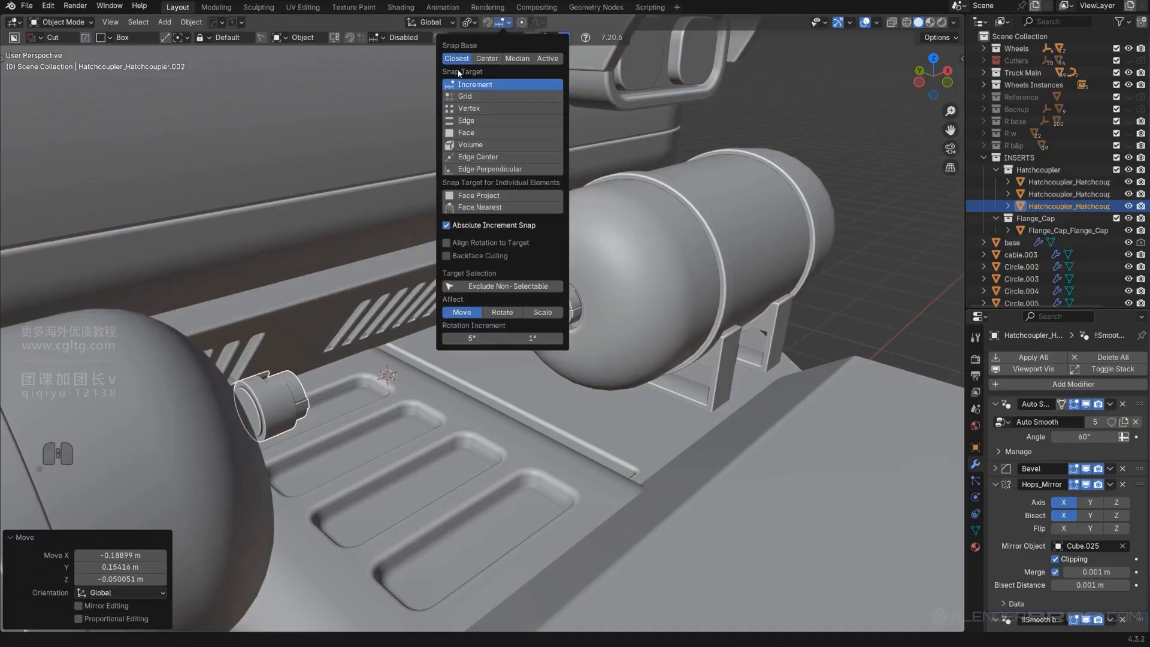
click(493, 134)
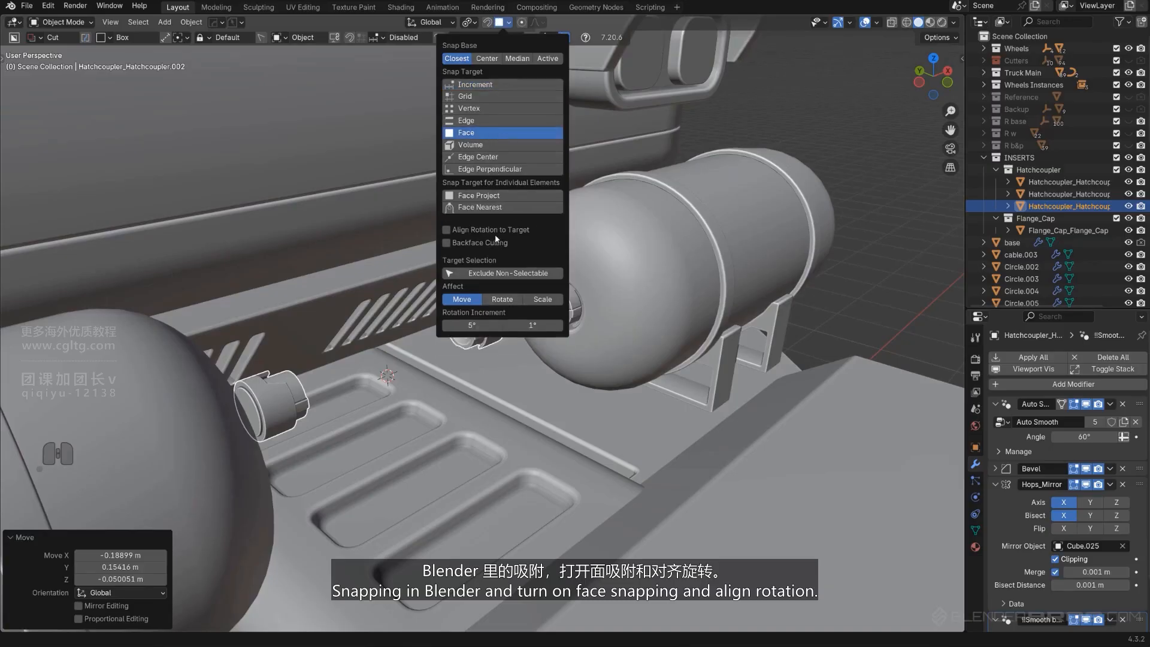
Snap the copied hatch coupler onto the plate surface beside the tank
key(g)
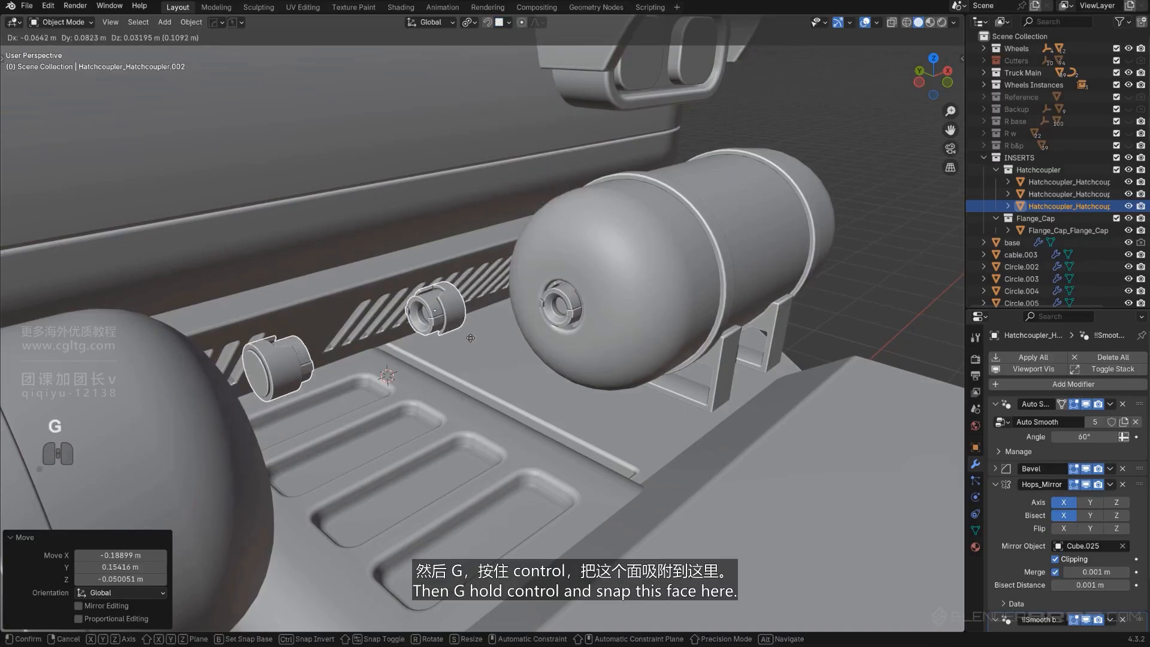
key(ctrl)
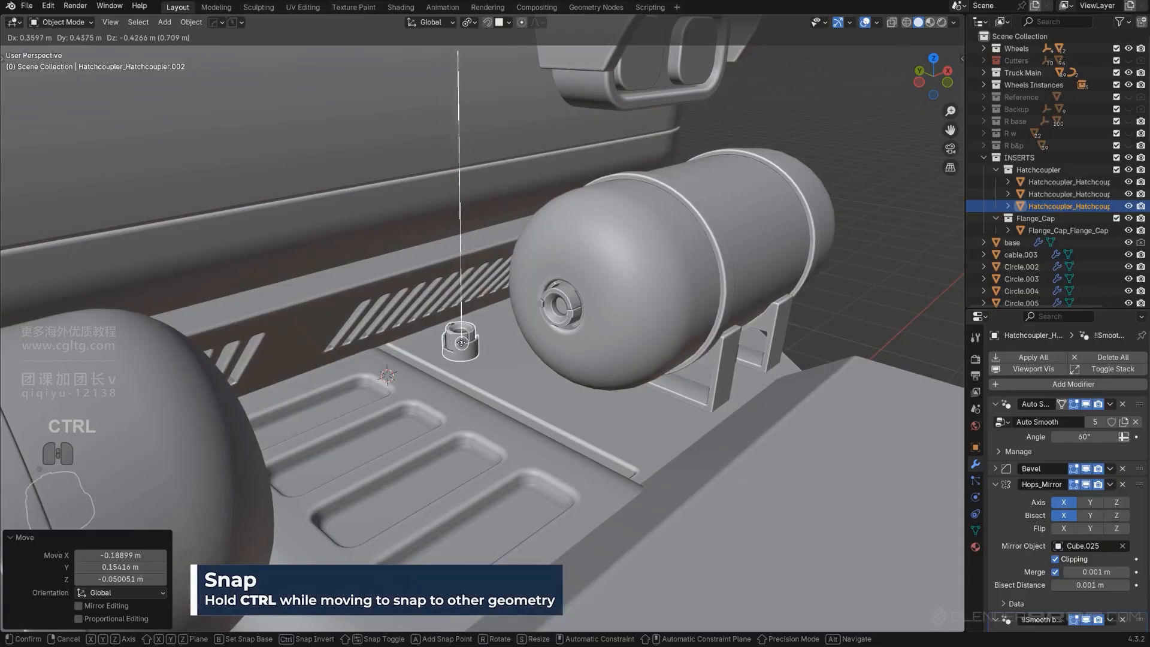
click(471, 340)
middle_drag(471, 340, 498, 361)
scroll(488, 365, up, 1)
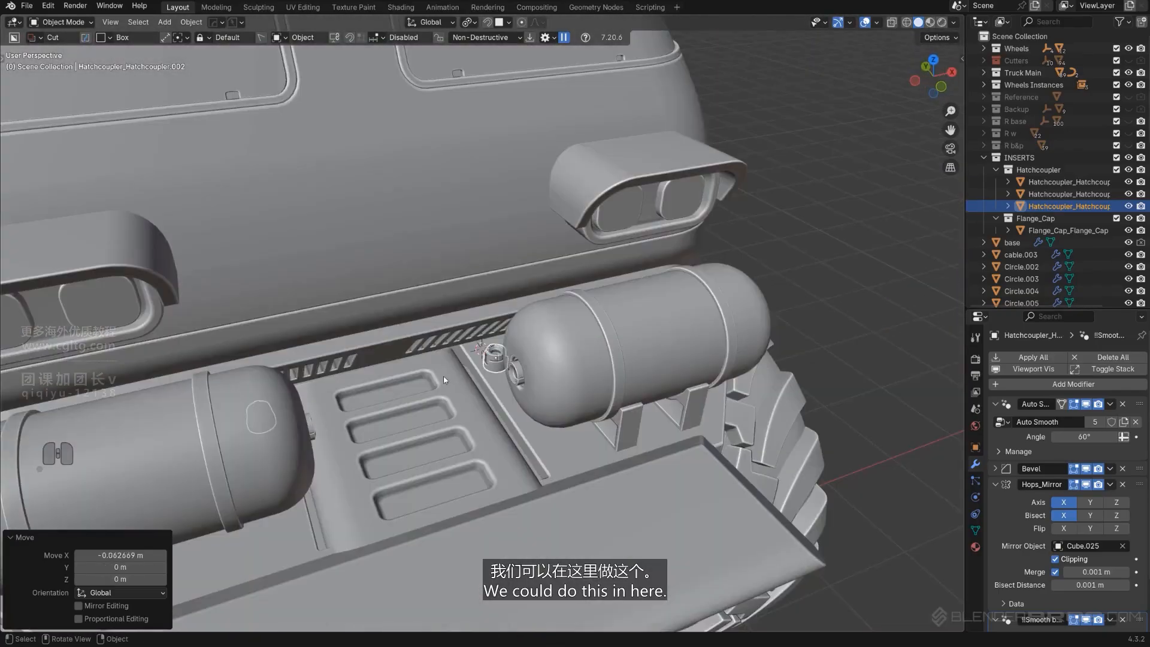
Scroll through the plate's boolean cutters with Ever Scroll to find the pocket array cutter
click(448, 401)
key(q)
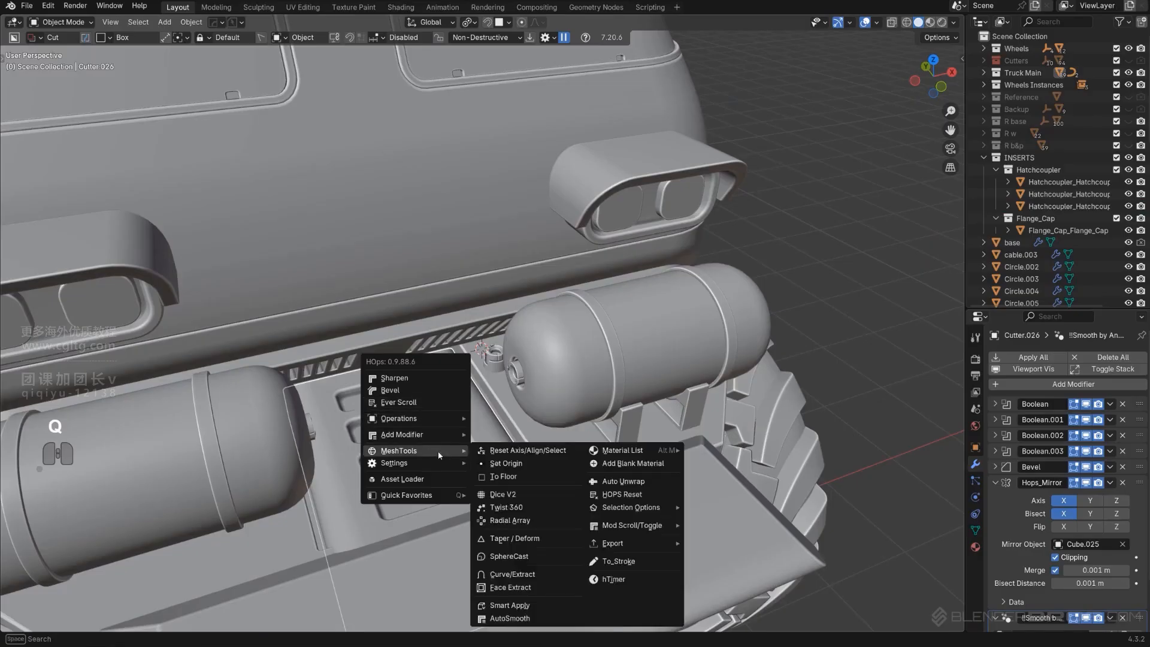
click(418, 404)
scroll(419, 404, up, 2)
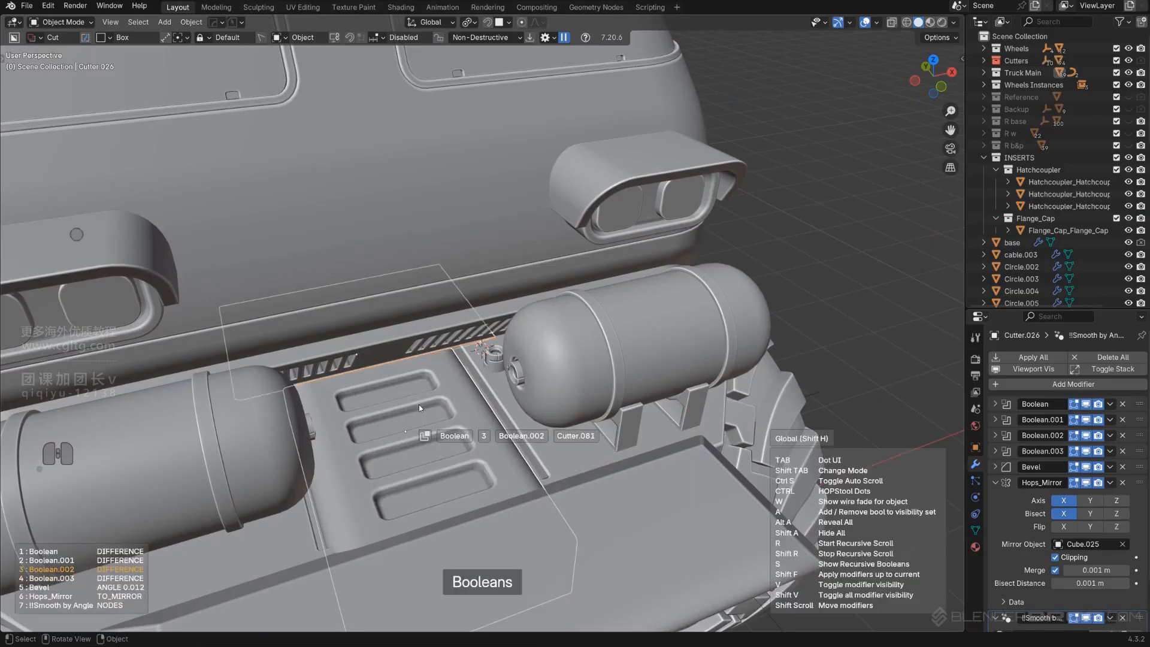
click(446, 405)
click(446, 405)
key(q)
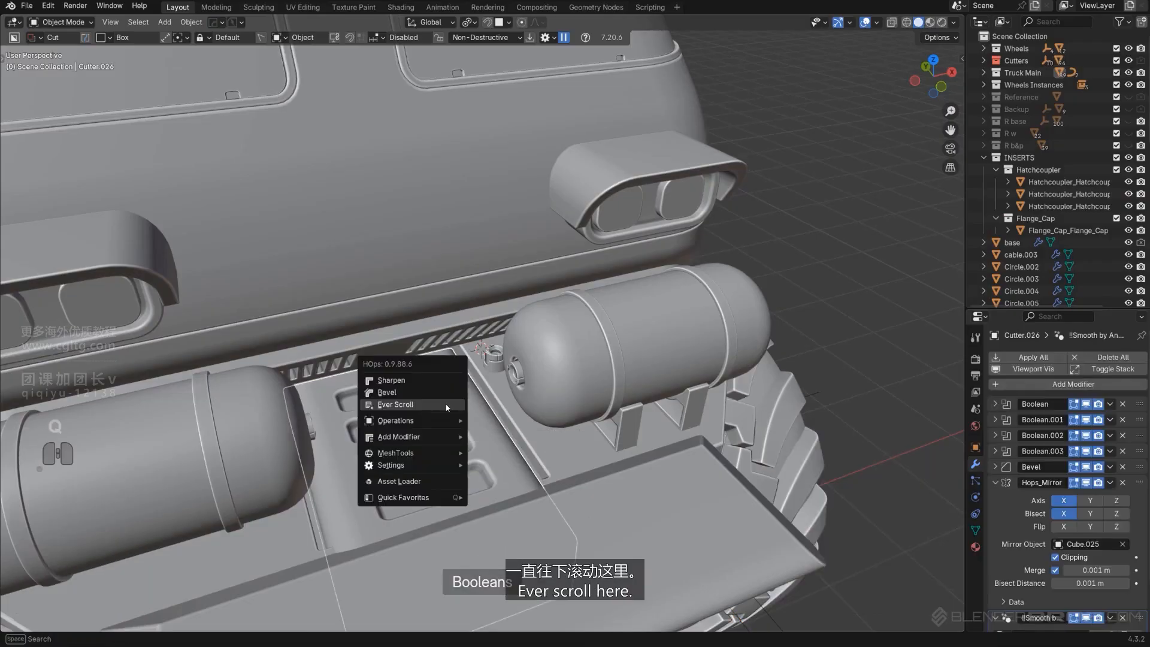
click(446, 405)
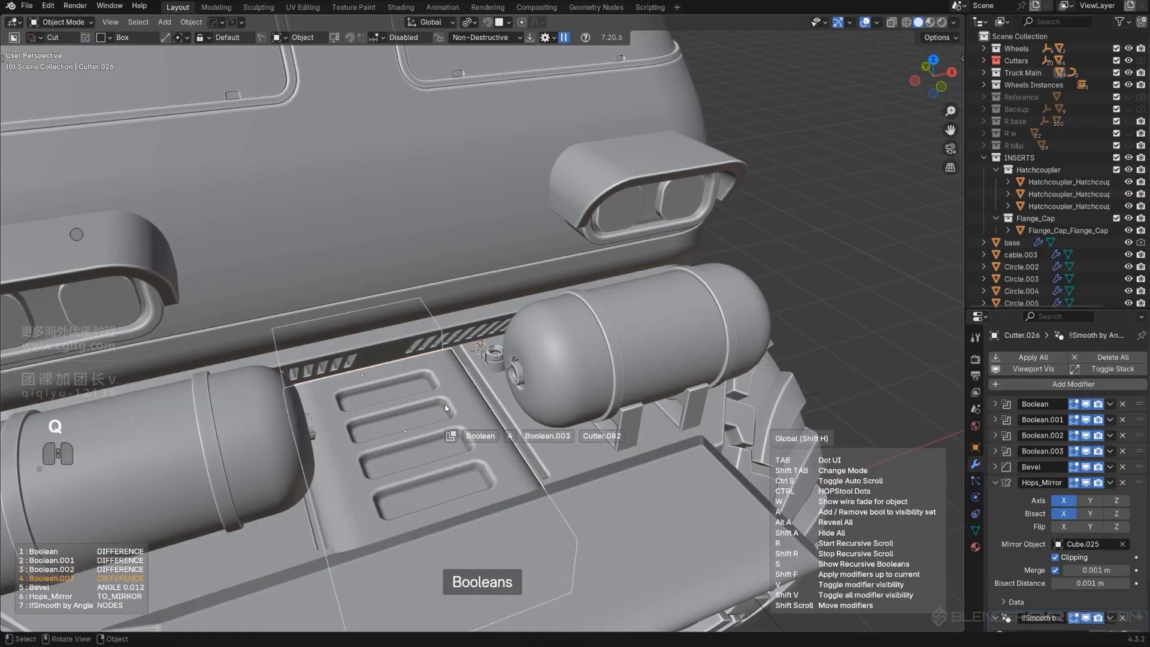
click(445, 408)
Reduce the pocket cutter's array to three pockets with Array V2
key(q)
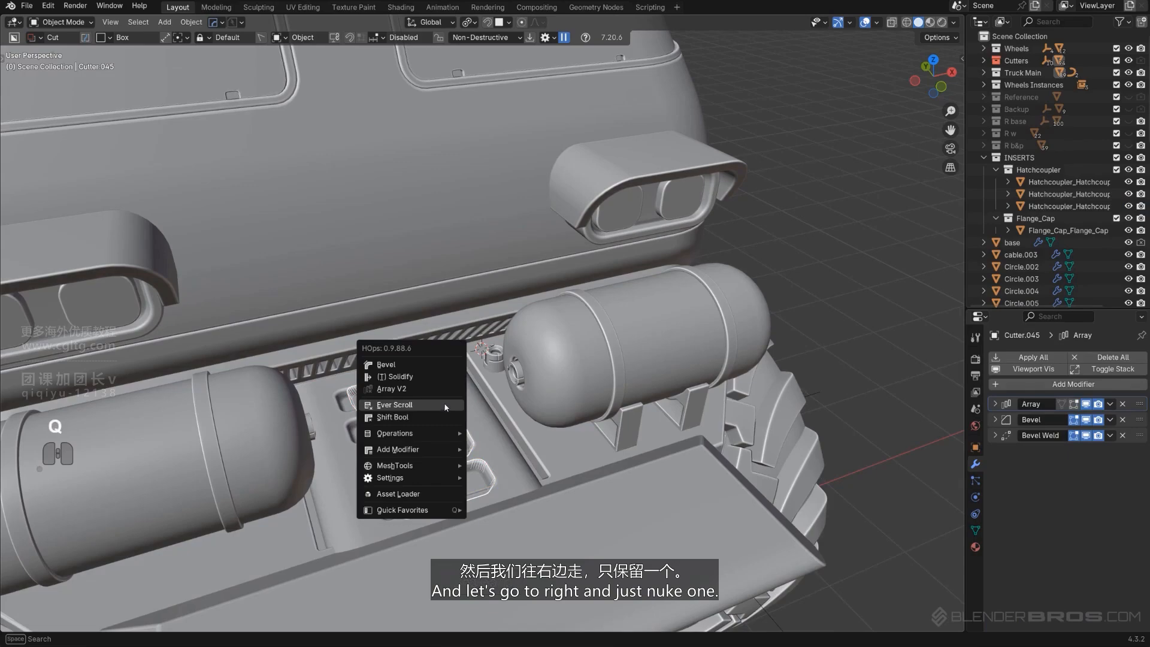
click(435, 390)
click(445, 401)
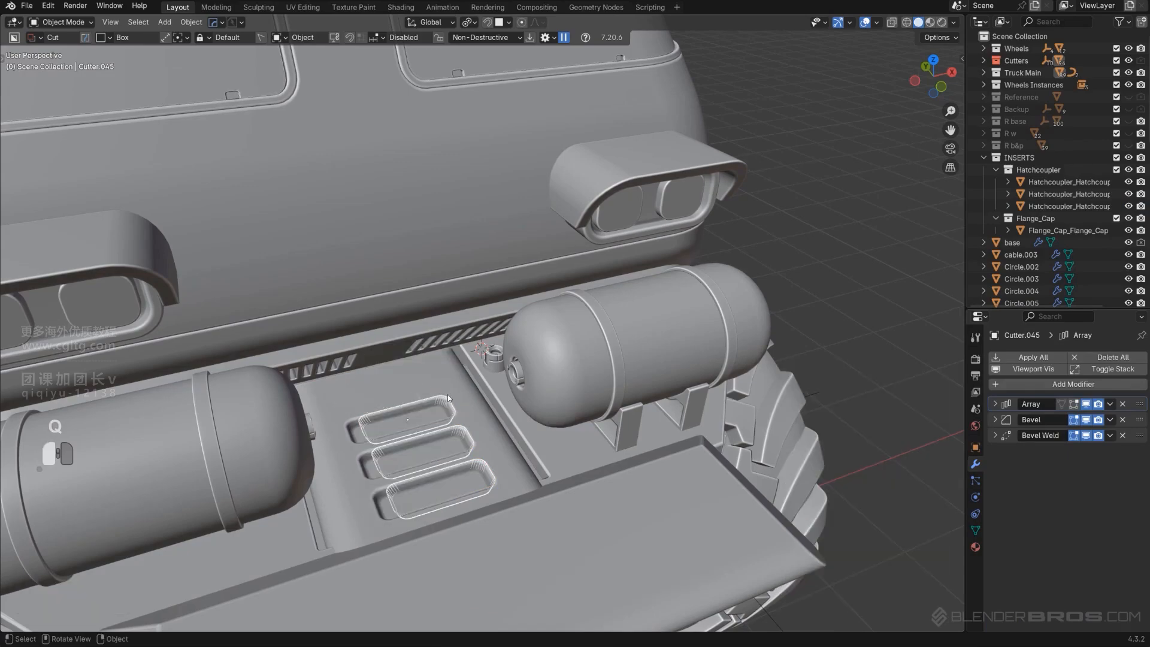
Move the copied coupler to a new spot on the plate between the tanks
click(473, 430)
middle_drag(473, 430, 516, 421)
key(shift+2)
scroll(515, 422, up, 2)
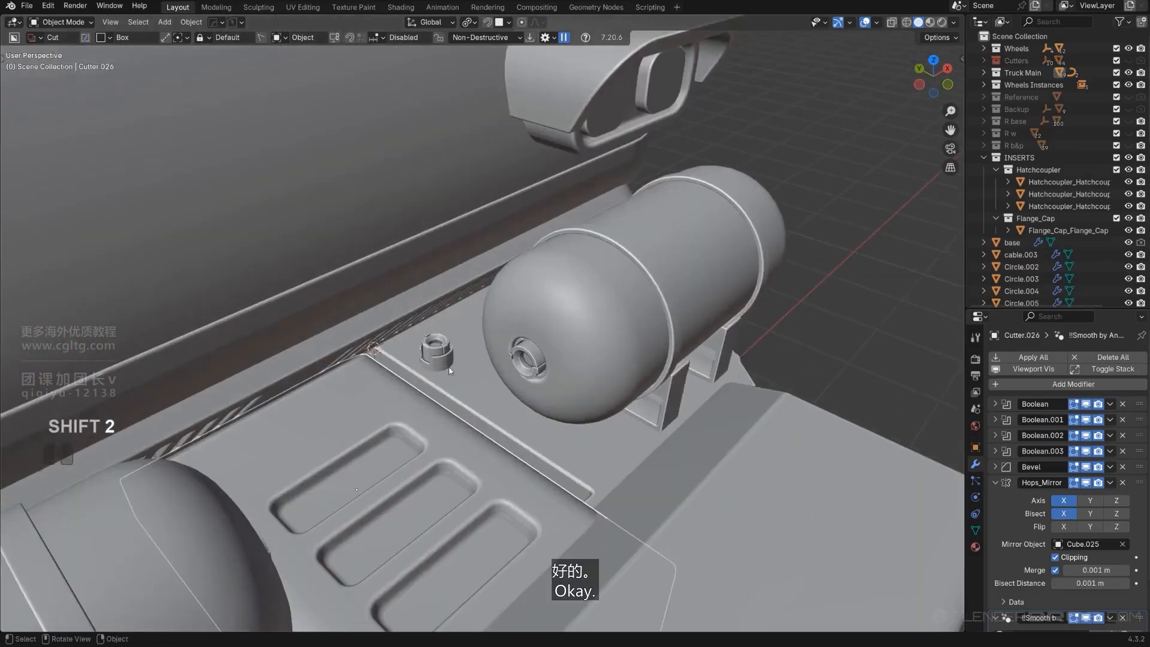
click(448, 351)
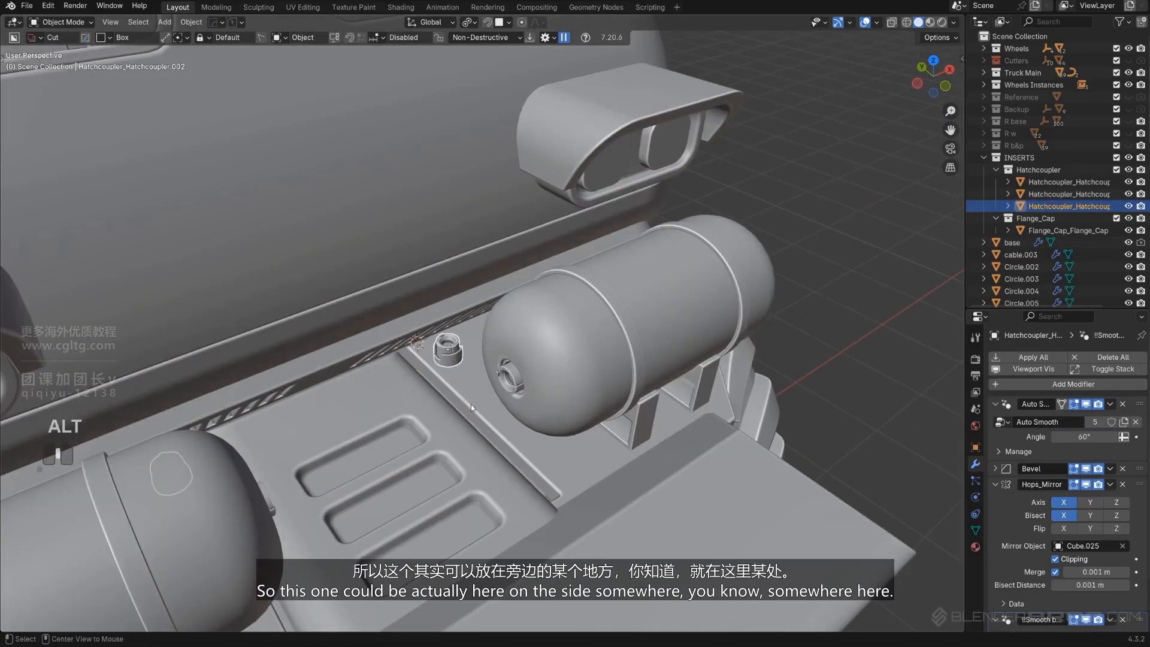
middle_drag(471, 404, 401, 365)
shift+middle_drag(401, 366, 484, 373)
key(g)
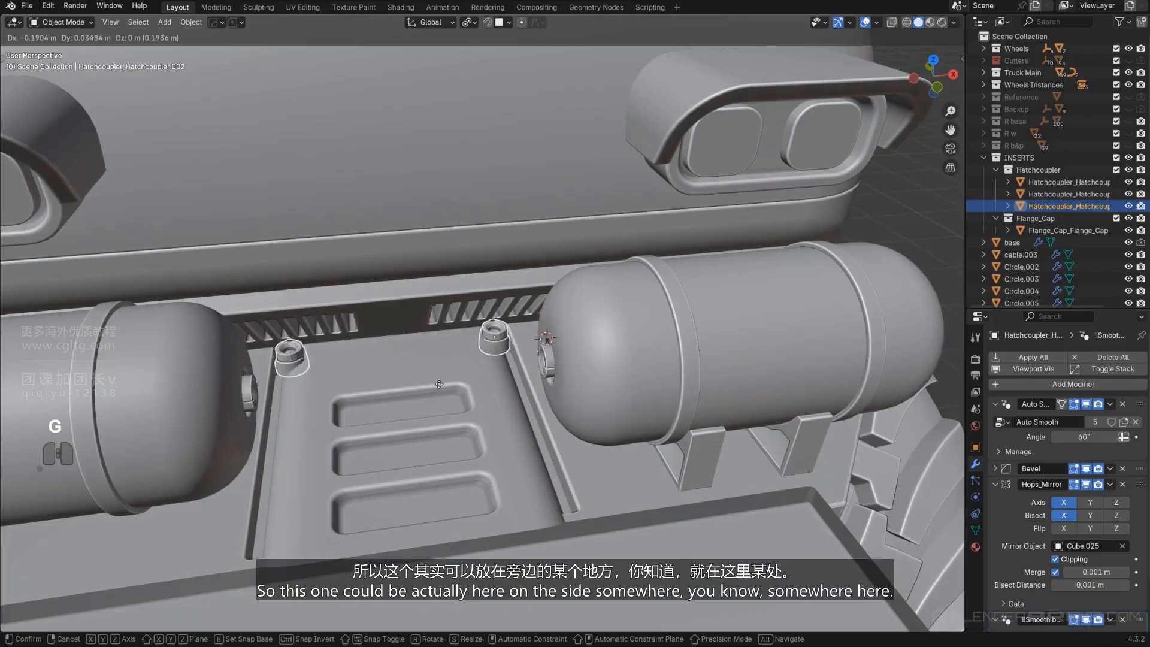
click(411, 403)
Nudge the coupler along Y by about -0.062 m toward the tank
key(g)
key(z)
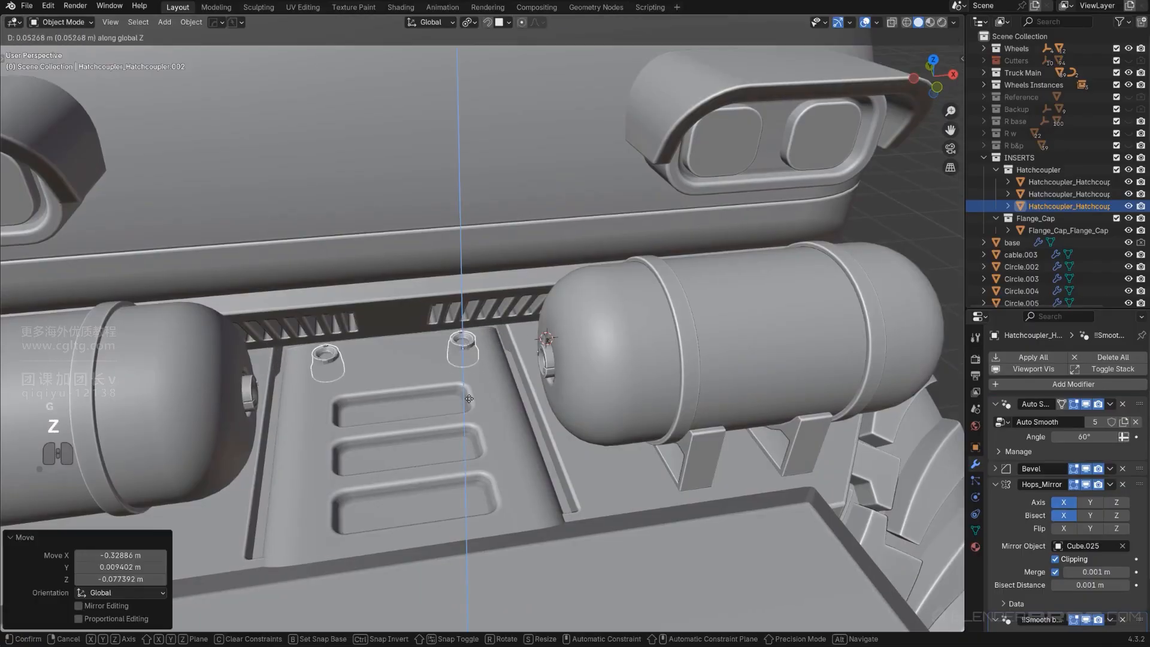
middle_drag(476, 294, 558, 340)
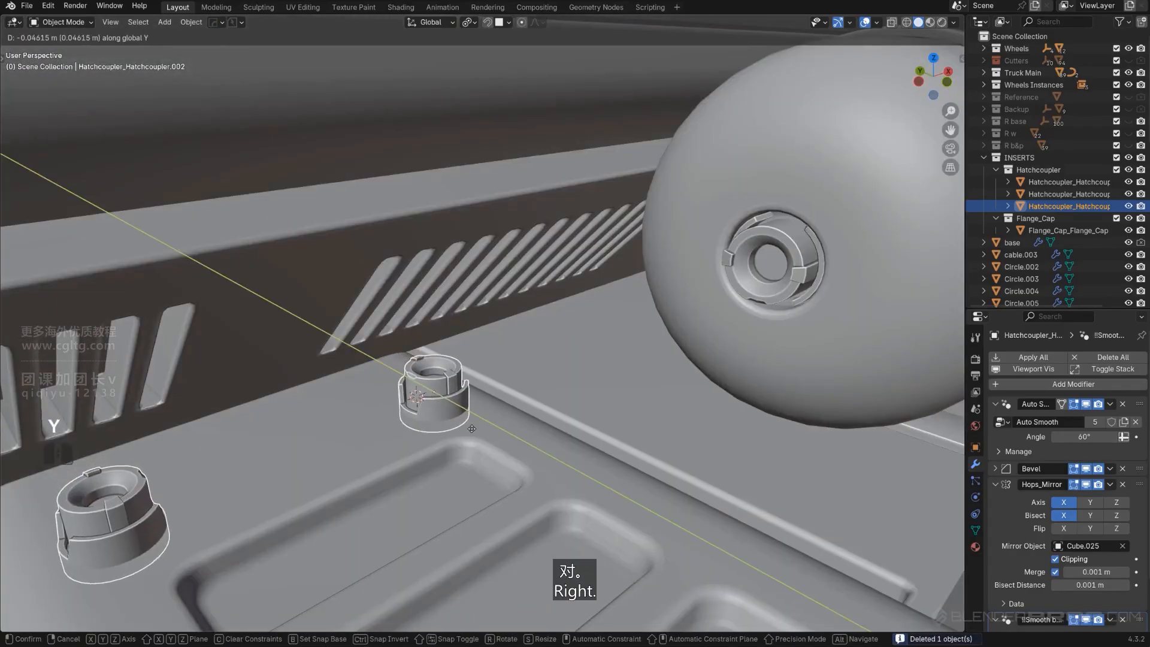
click(475, 435)
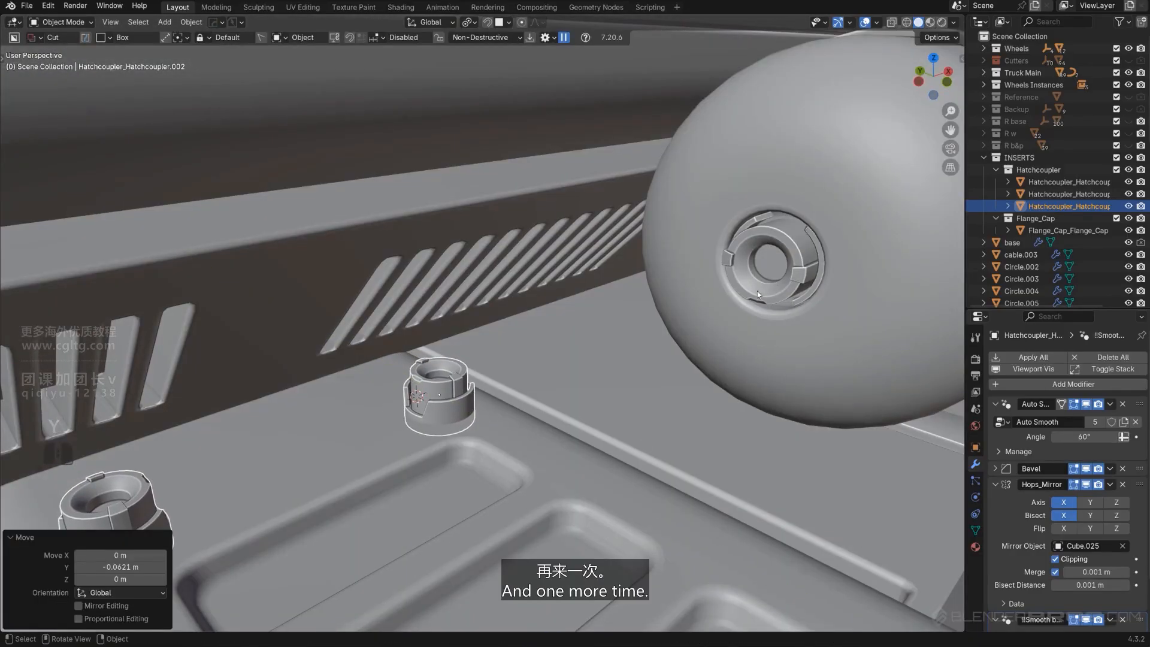
Run a Cablerator cable about 0.033 wide from the tank's hatch coupler to the coupler on the plate
key(alt+shift+c)
click(714, 332)
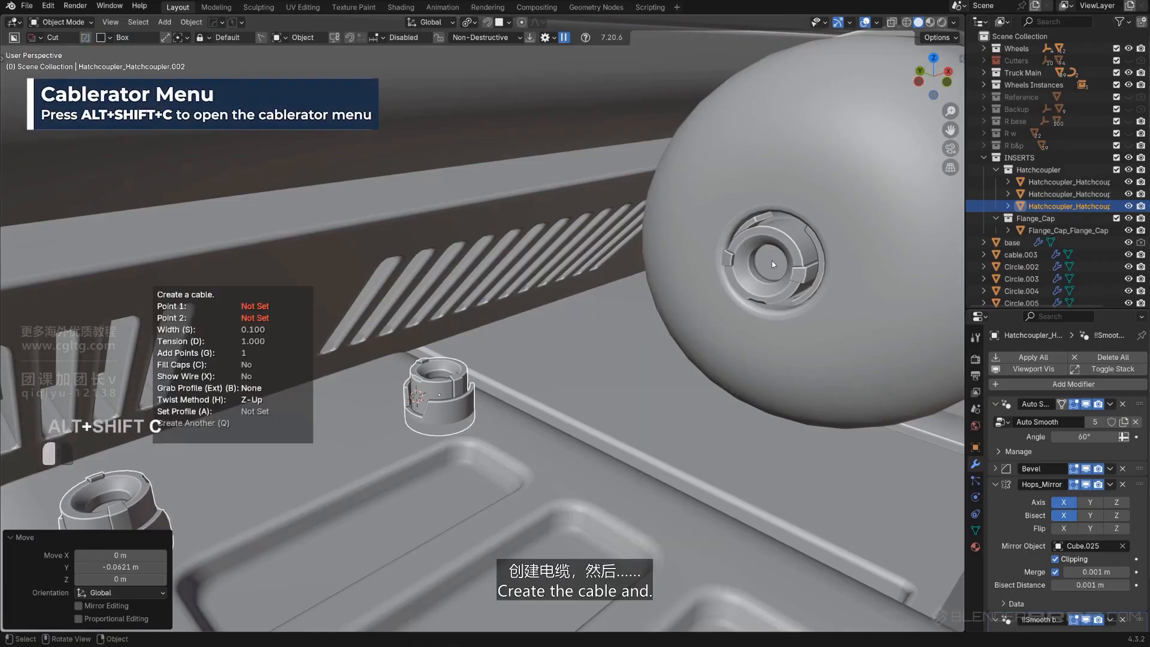
click(772, 264)
middle_drag(629, 310, 582, 367)
click(469, 383)
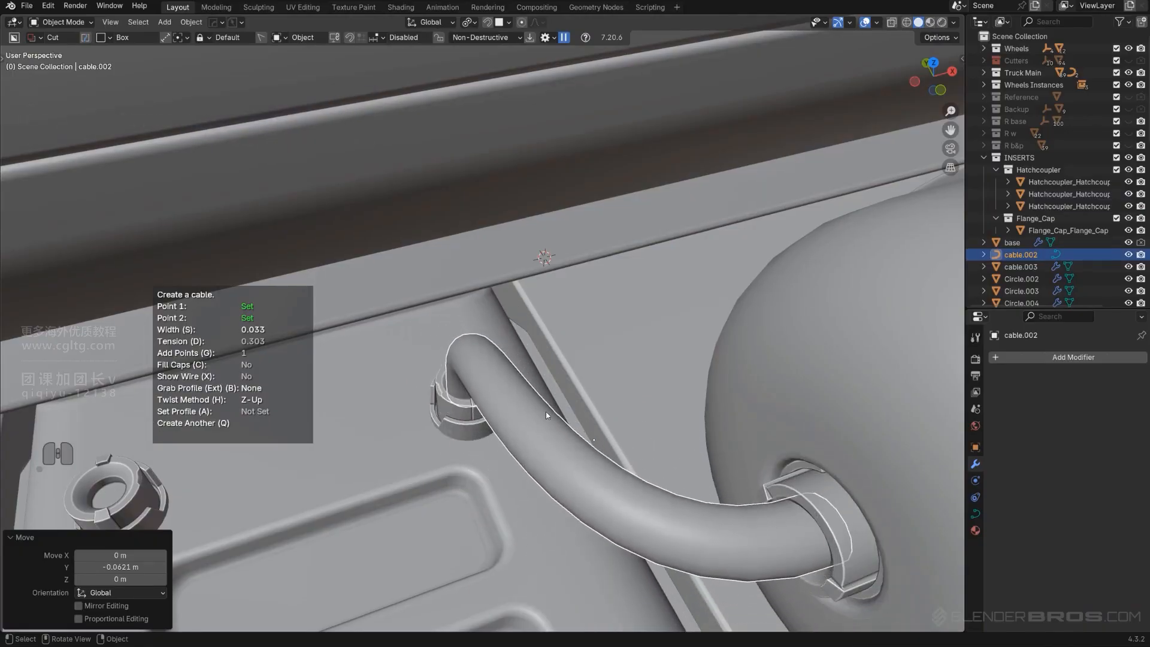
scroll(545, 411, down, 6)
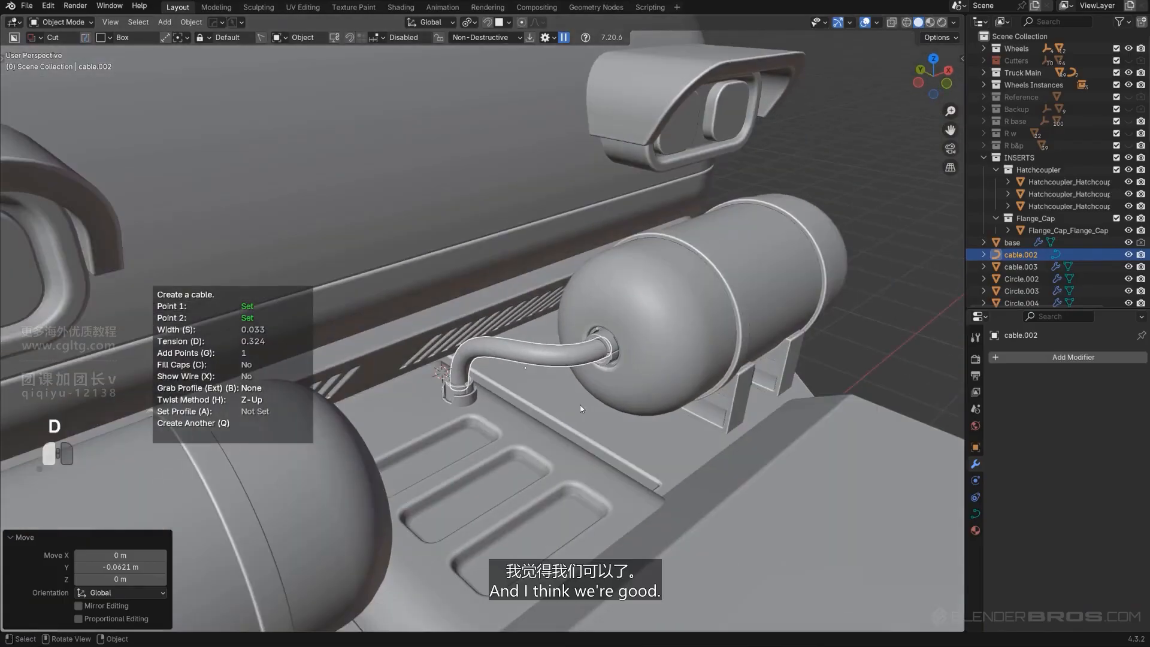
click(579, 404)
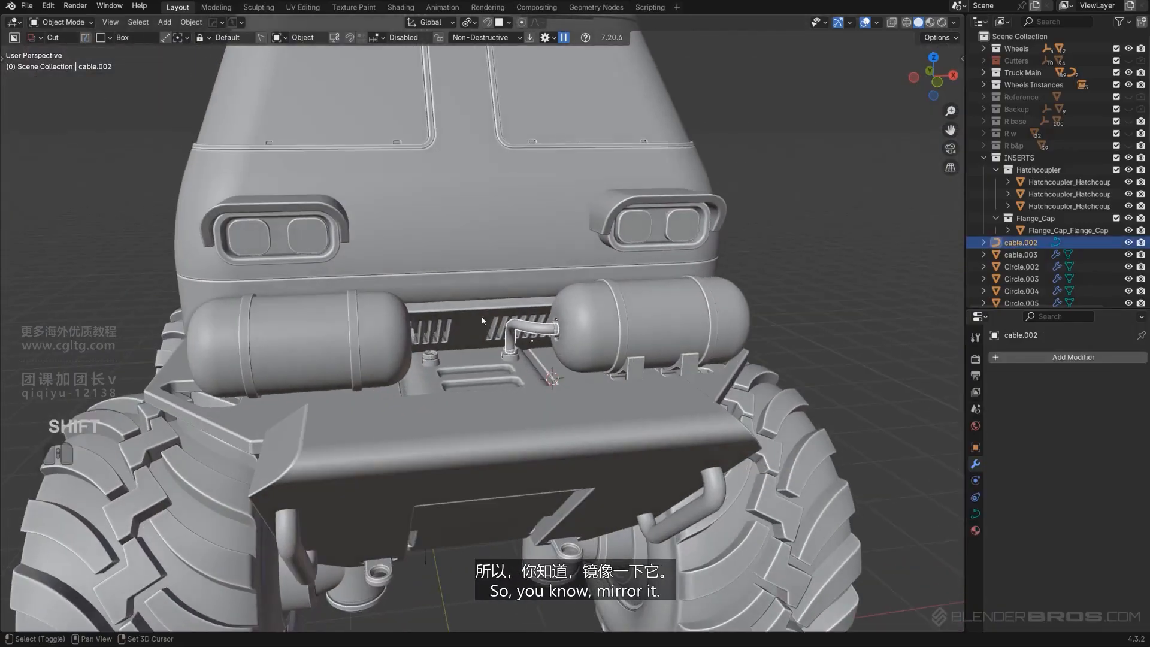
Mirror the new pipe across the truck body to the other tank
shift+click(461, 249)
key(alt+x)
click(537, 204)
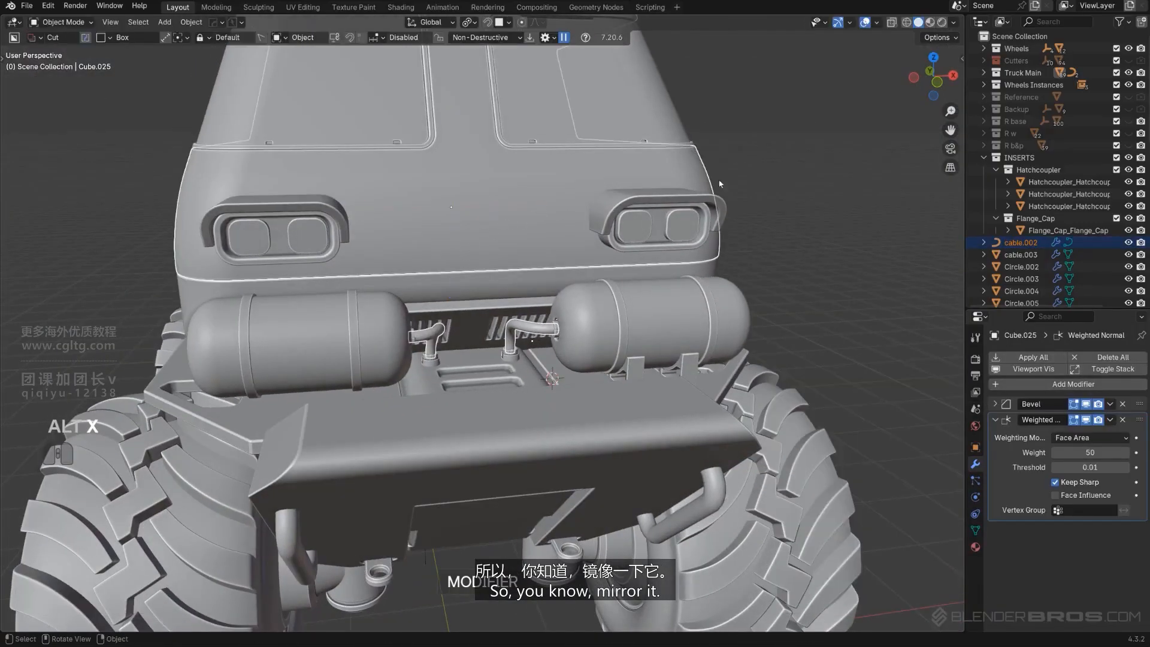
Examine the truck's roof area and select the vent dome in side view
middle_drag(806, 198, 473, 318)
scroll(634, 385, up, 2)
scroll(489, 324, down, 6)
shift+middle_drag(473, 319, 442, 340)
middle_drag(387, 234, 566, 245)
shift+middle_drag(566, 244, 704, 284)
scroll(703, 283, down, 5)
middle_drag(462, 242, 520, 262)
scroll(354, 216, up, 4)
scroll(445, 187, up, 3)
click(444, 187)
key(KP_5)
shift+middle_drag(491, 175, 569, 319)
scroll(569, 319, up, 3)
click(533, 197)
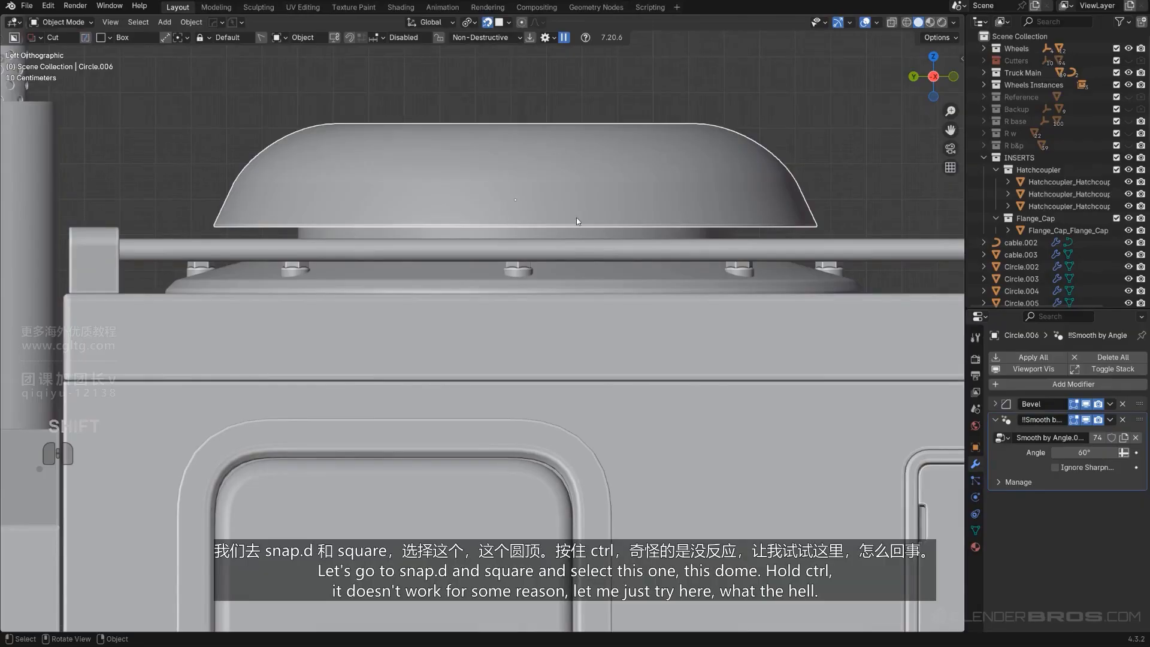
scroll(534, 124, down, 1)
key(d)
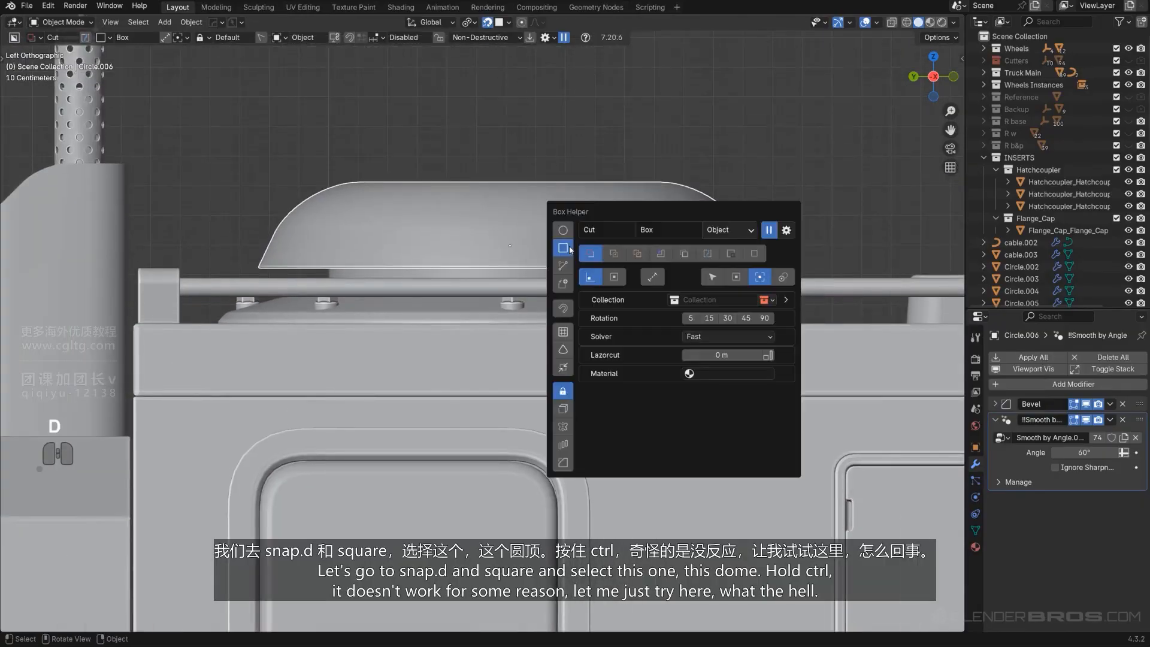
key(ctrl)
click(544, 225)
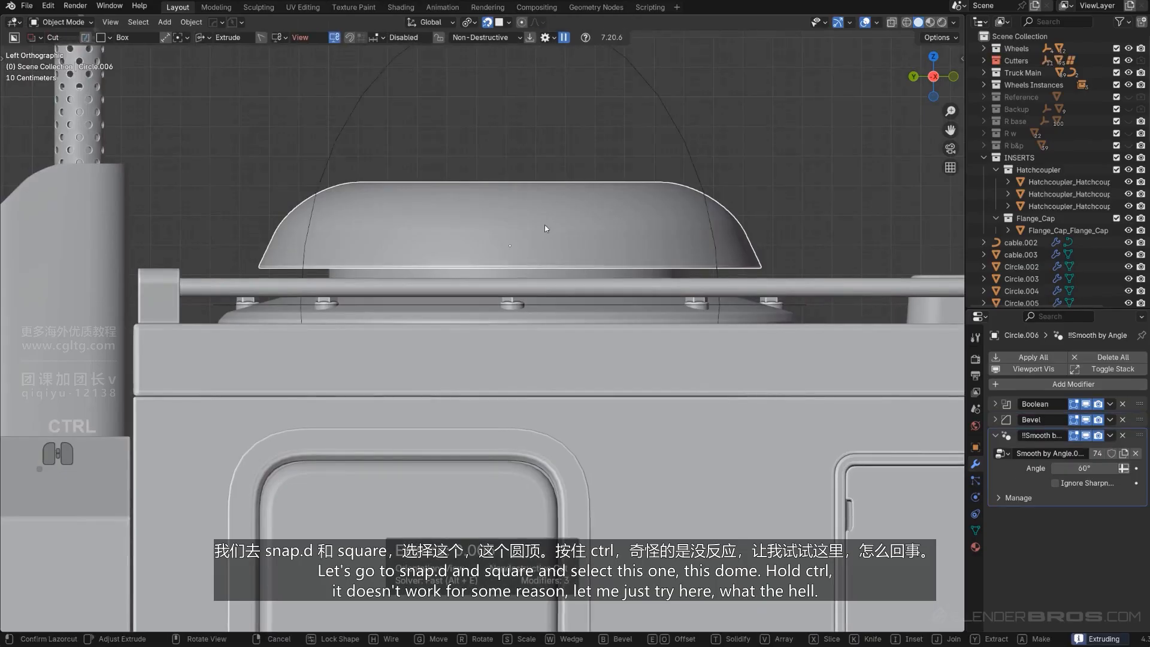
scroll(552, 226, up, 2)
click(559, 225)
key(ctrl+z)
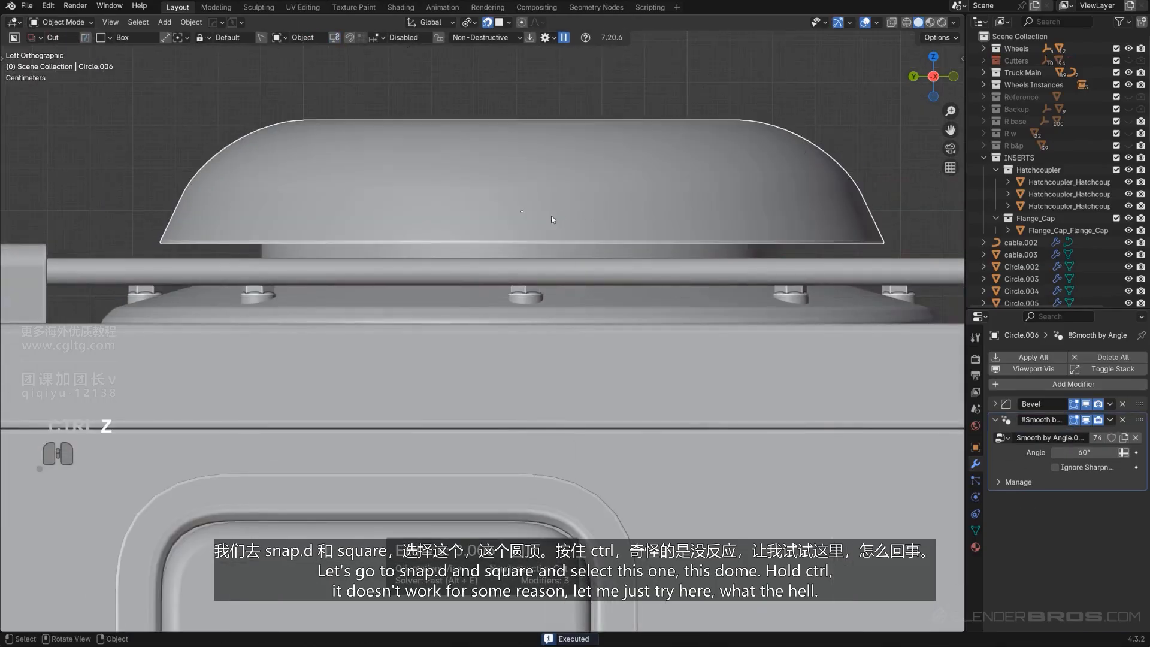
Isolate the dome and BoxCut a narrow rectangle about 0.079 by 0.254 from the center through its edge, keeping the cutter
scroll(551, 201, down, 4)
key(slash)
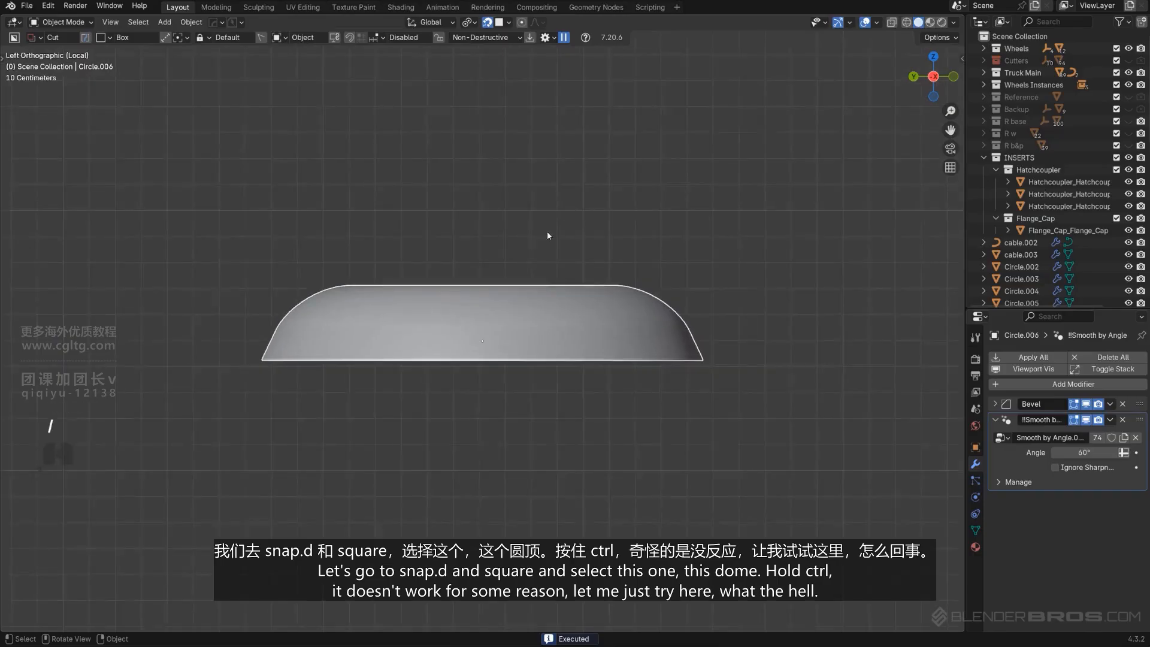
scroll(557, 273, up, 2)
shift+middle_drag(559, 277, 578, 262)
middle_drag(511, 321, 527, 346)
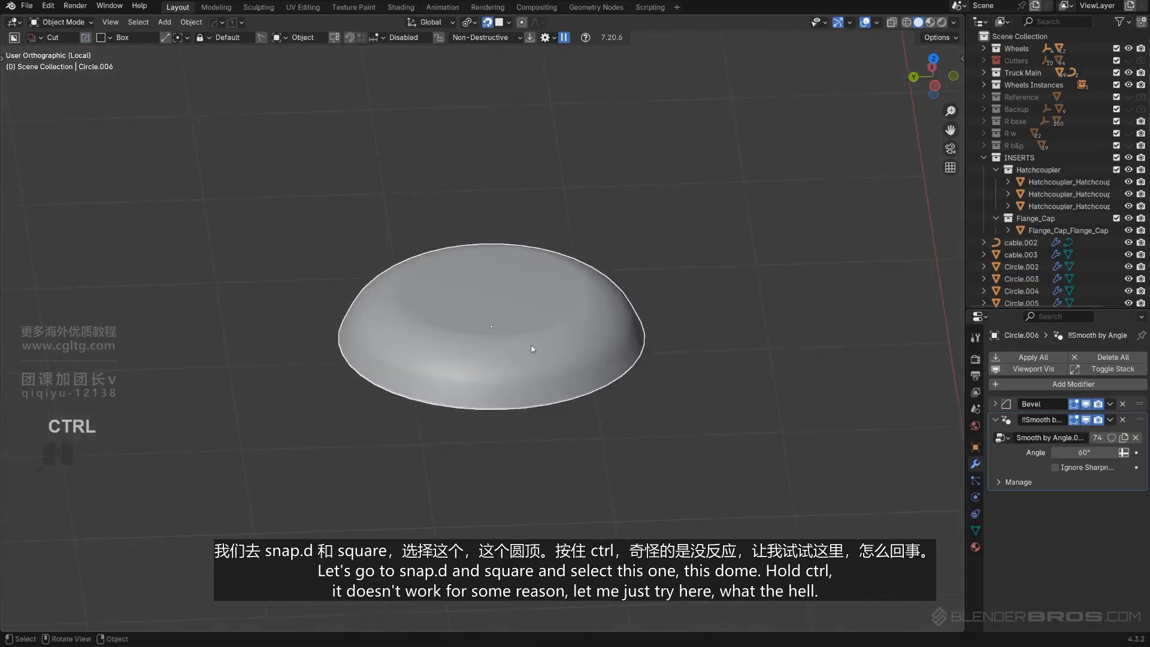
key(KP_5)
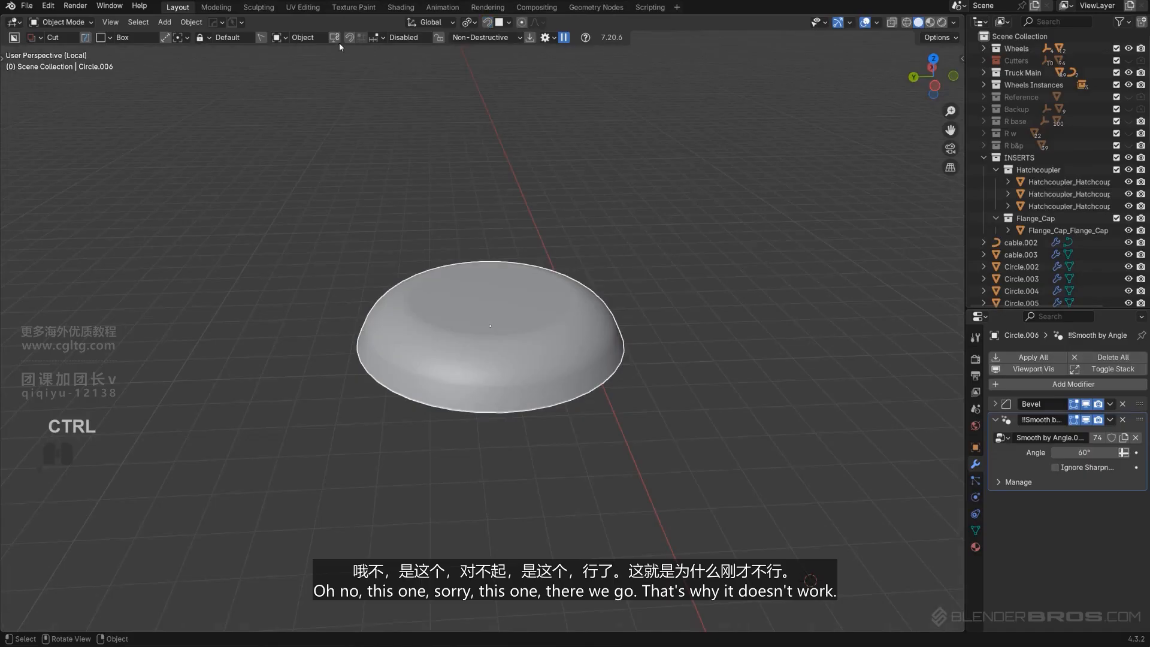
alt+middle_drag(569, 368, 555, 375)
key(KP_5)
scroll(536, 355, up, 2)
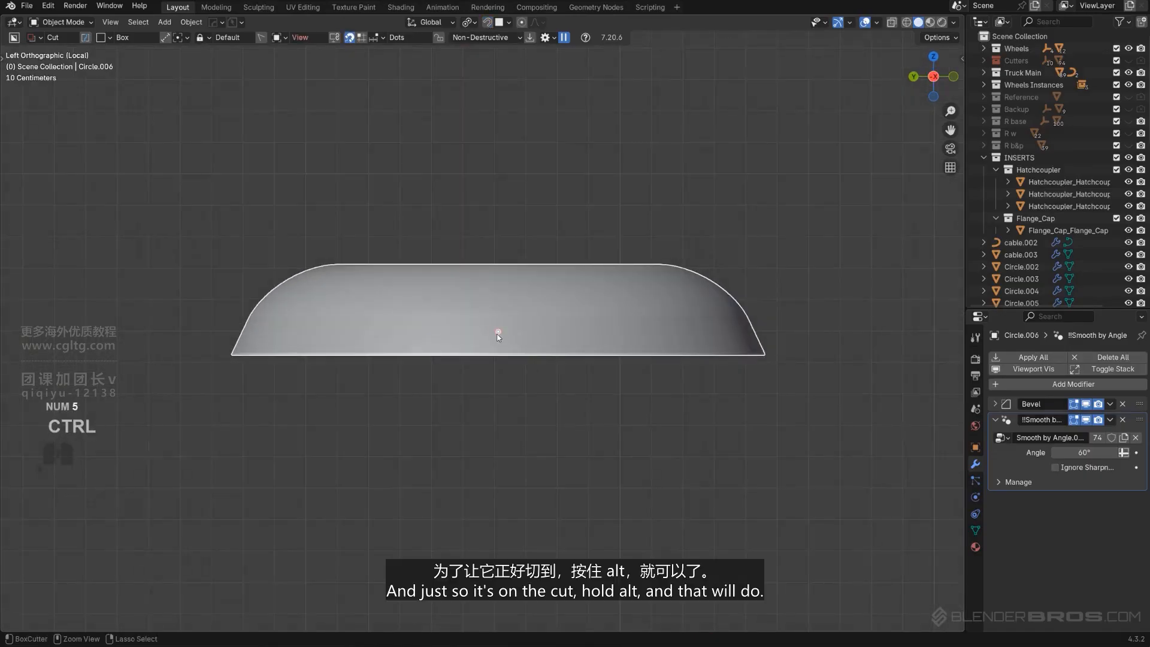
ctrl+drag(497, 334, 511, 372)
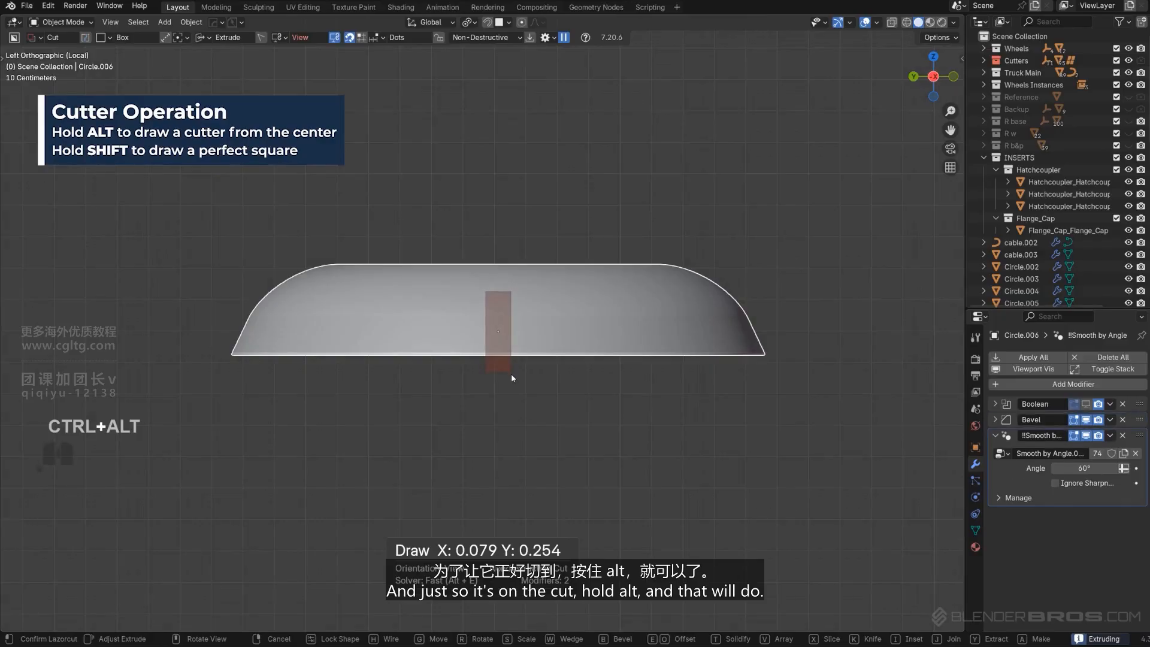
middle_drag(511, 372, 560, 410)
shift+click(568, 410)
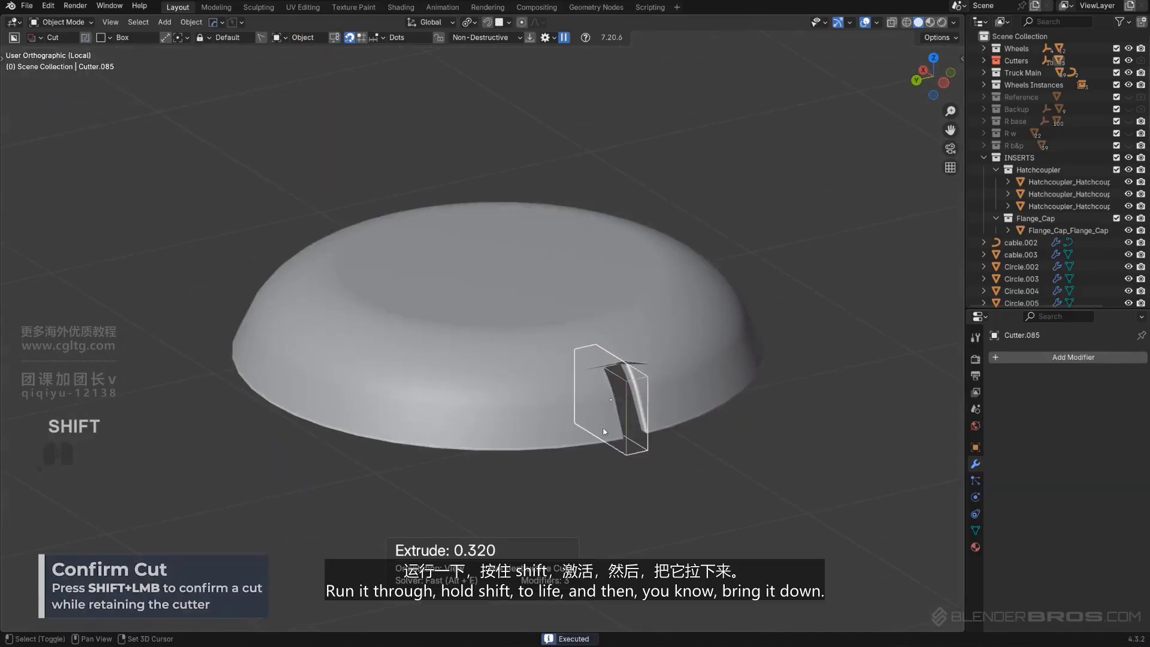
Move the notch cutter up along Z
scroll(754, 437, up, 3)
alt+middle_drag(720, 420, 659, 307)
scroll(679, 331, up, 2)
key(g)
key(z)
click(691, 434)
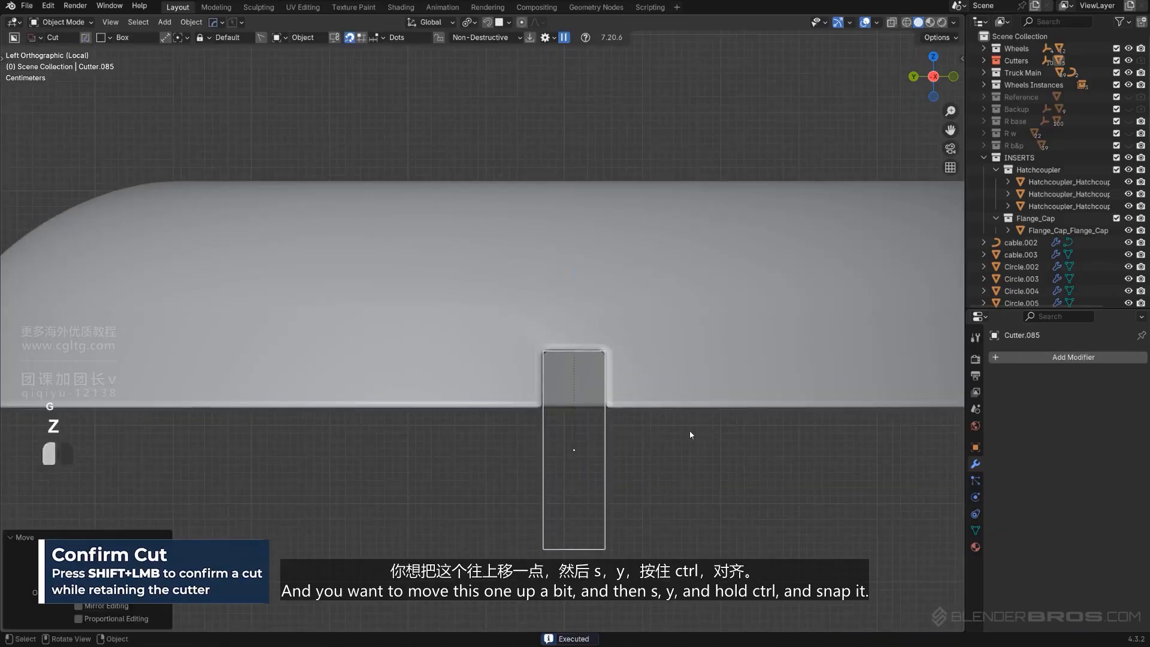
Taper the notch cutter by moving its bottom face along Z and scaling it along Y by about 2.4
middle_drag(691, 433, 639, 467)
key(Tab)
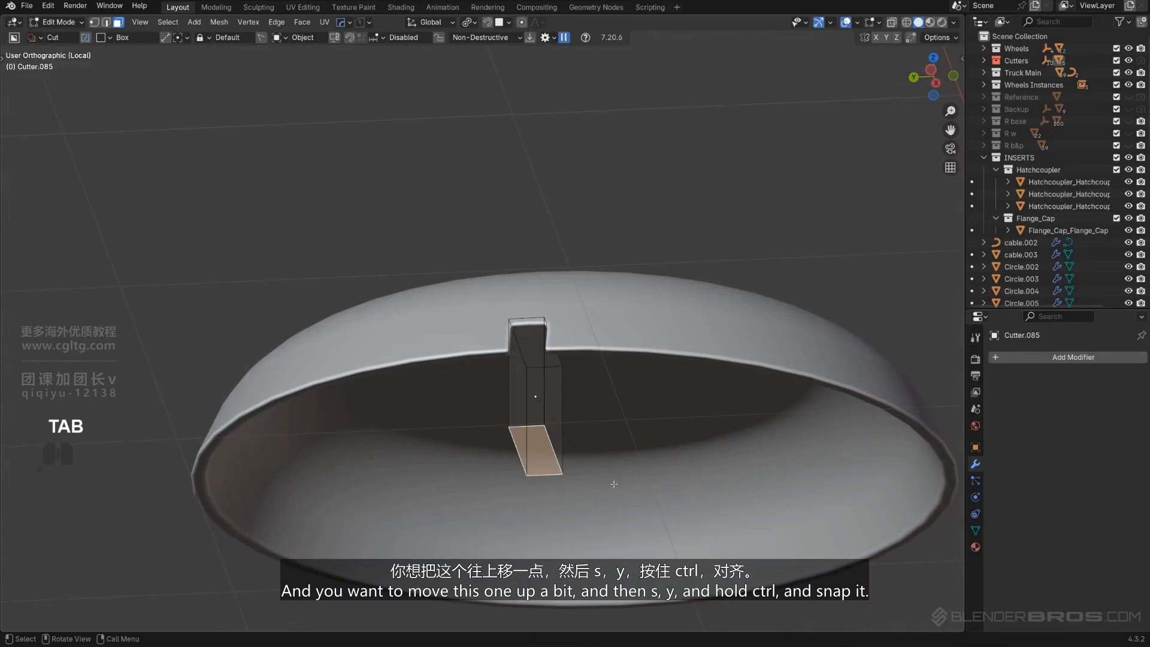
key(g)
key(z)
click(603, 426)
key(s)
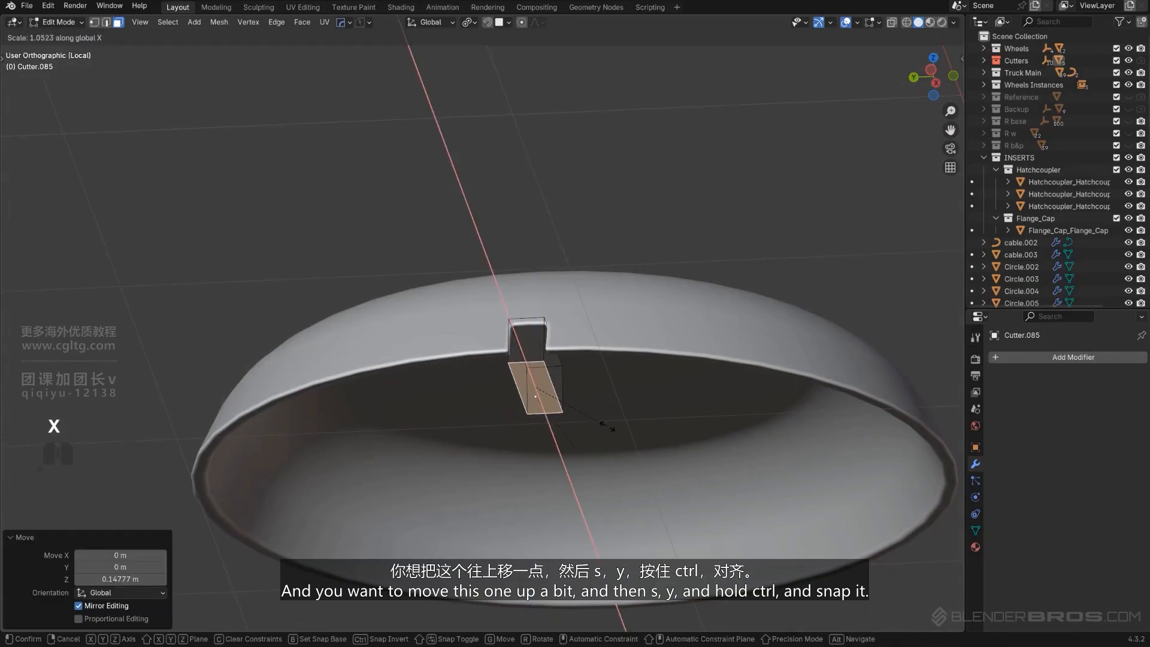
key(ctrl)
key(s)
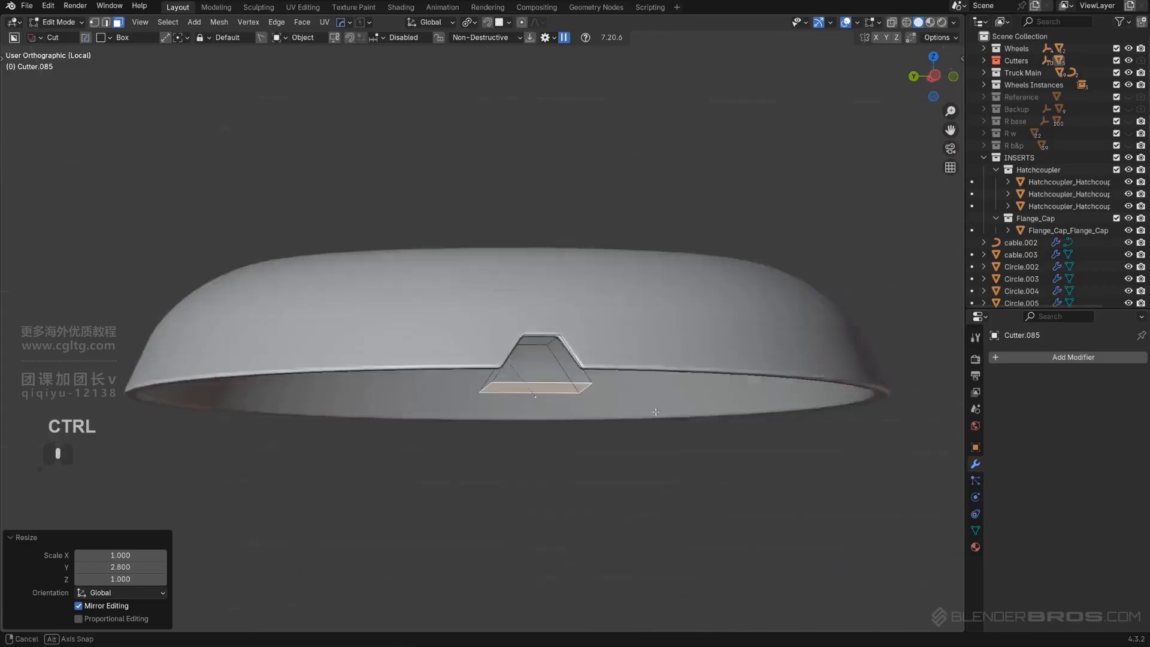
key(Tab)
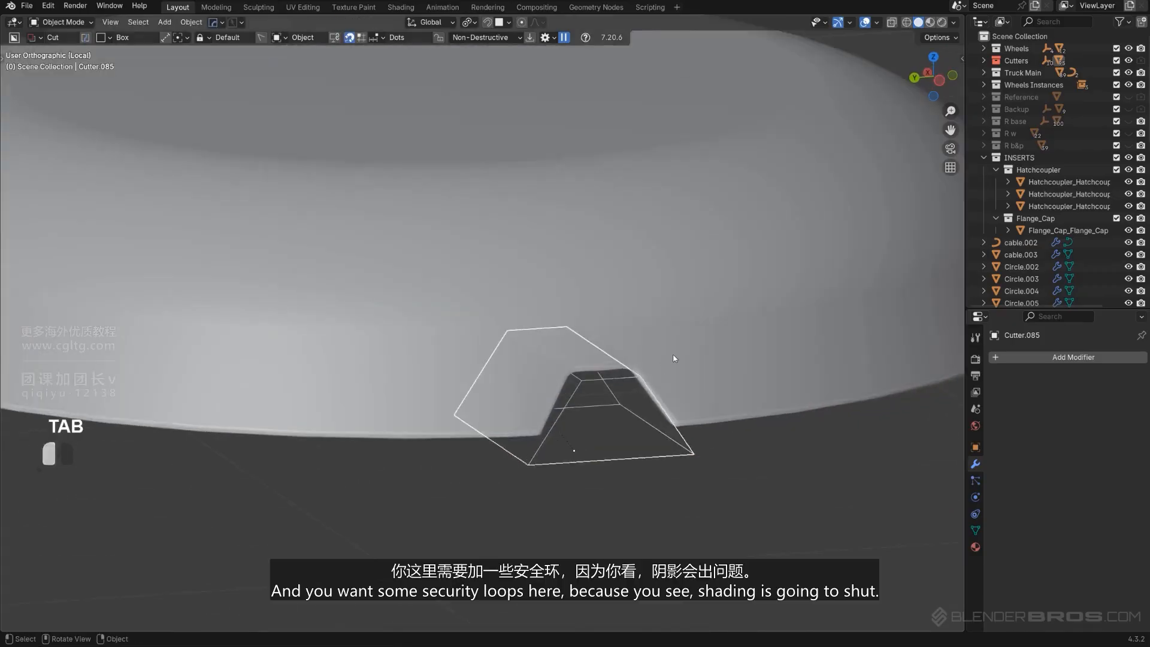
Select the dome and add two horizontal support edge loops around its lower band with Loop Cut and Slide
click(603, 342)
key(KP_5)
key(Tab)
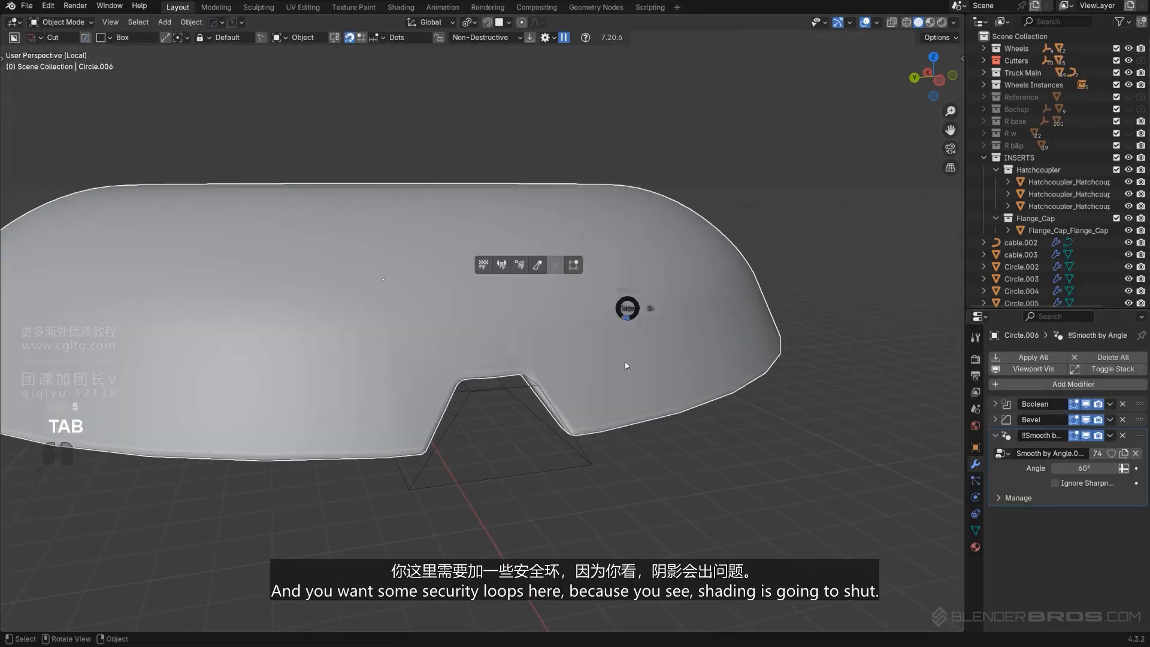
key(ctrl+r)
click(485, 358)
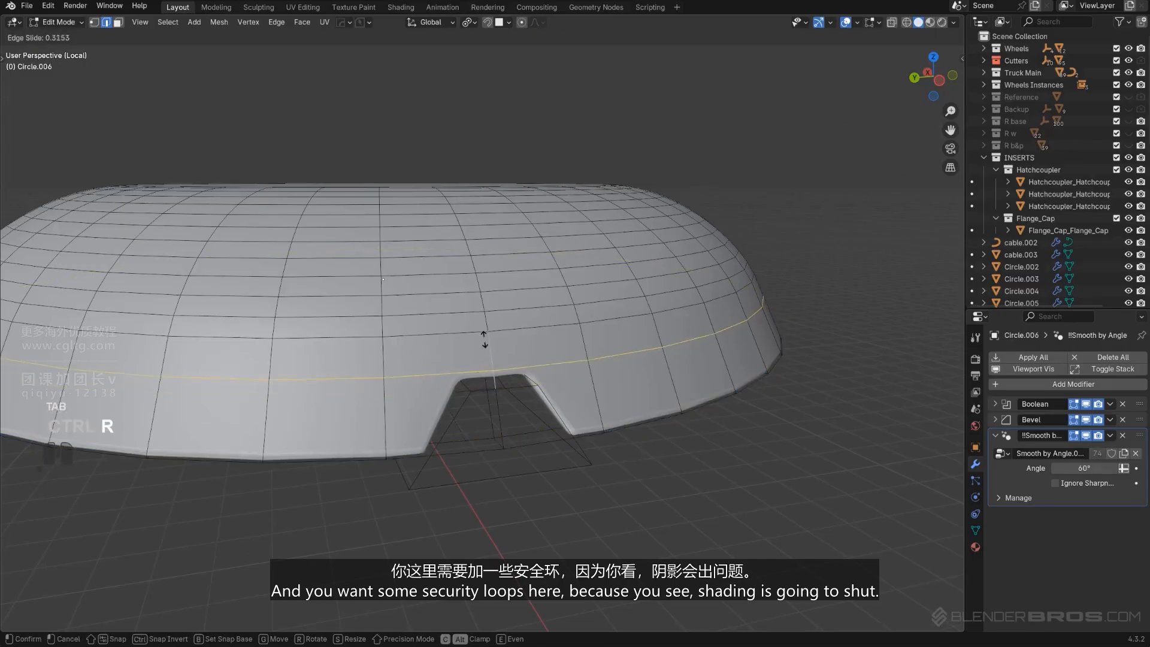
click(518, 380)
click(597, 388)
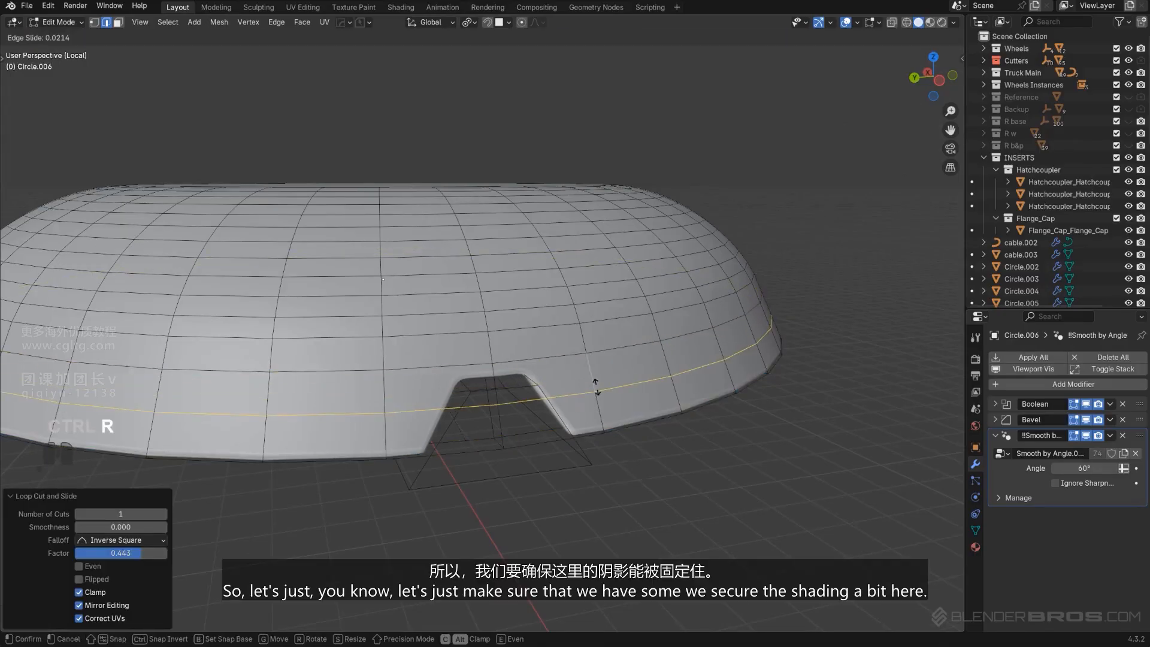
click(595, 378)
key(ctrl+r)
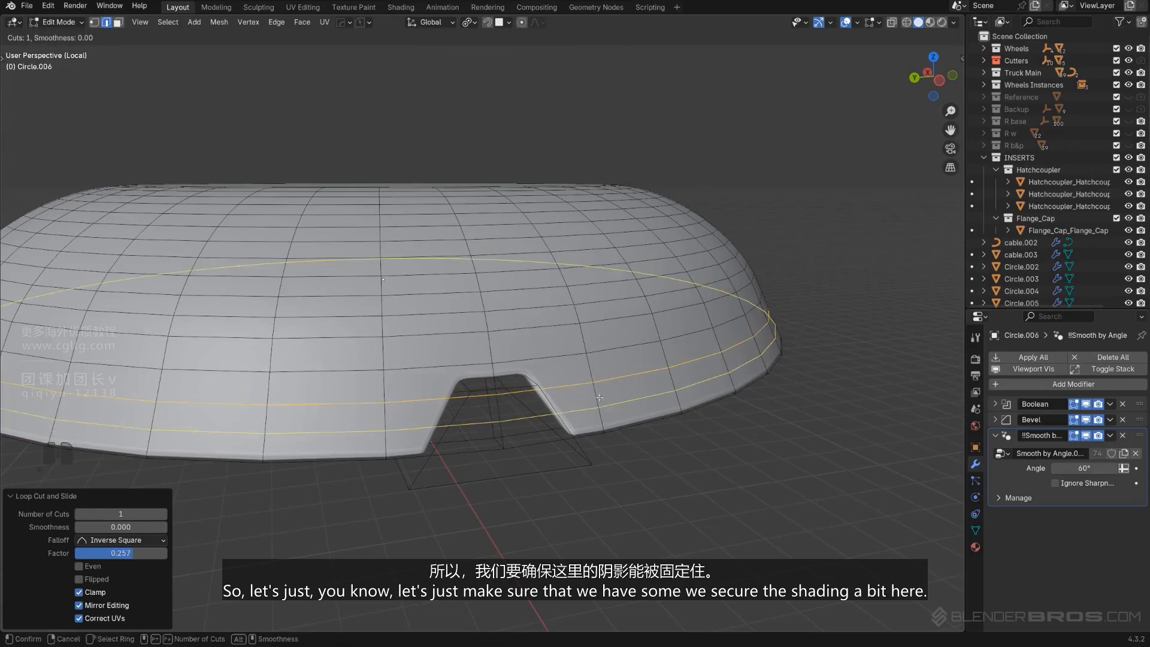
click(579, 400)
Add a third support edge loop on the dome just above the notch
key(Tab)
key(shift+2)
scroll(617, 282, down, 1)
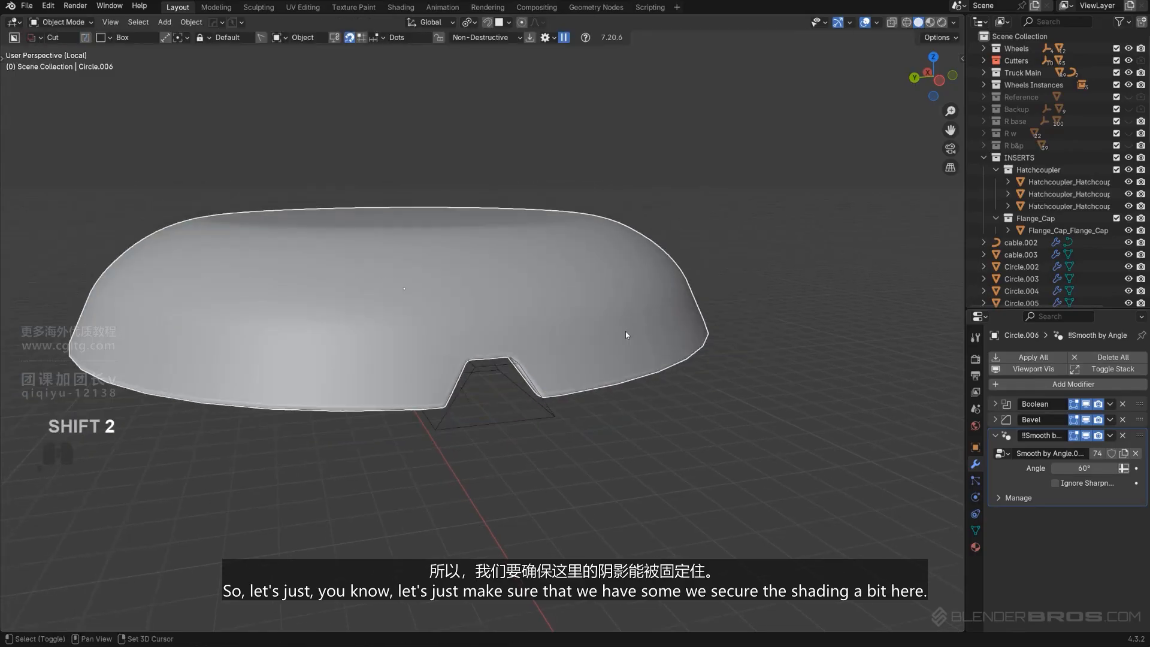
scroll(625, 332, up, 4)
mouse_move(574, 342)
middle_down()
mouse_move(326, 397)
mouse_move(614, 379)
mouse_move(572, 342)
middle_up()
scroll(614, 375, up, 3)
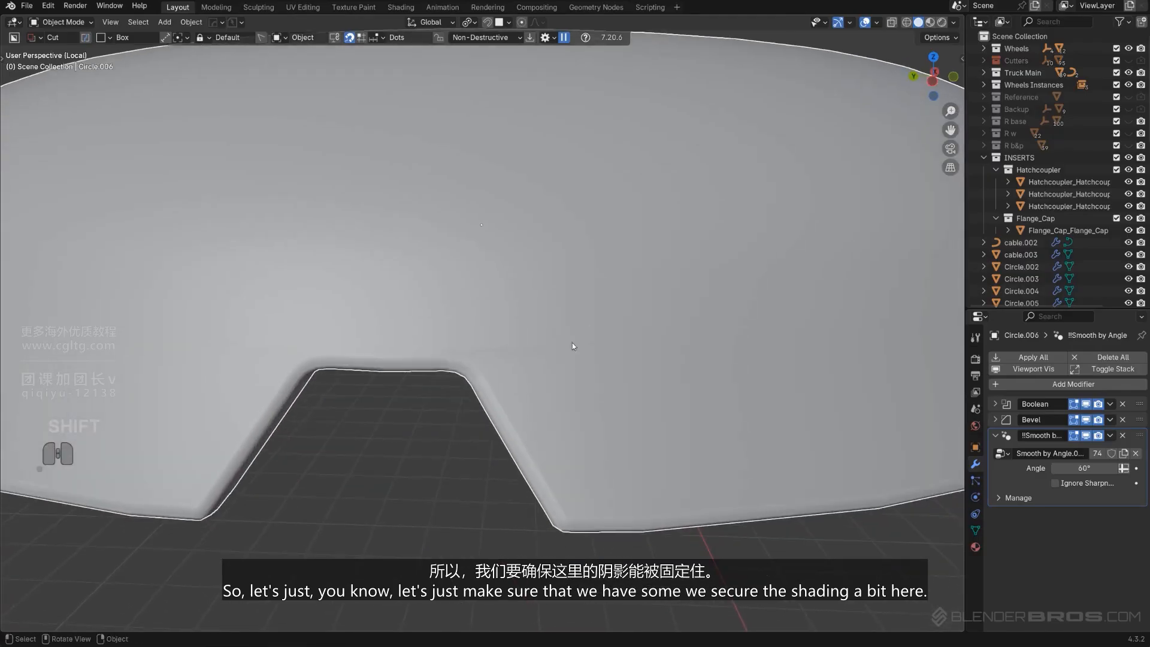
key(Tab)
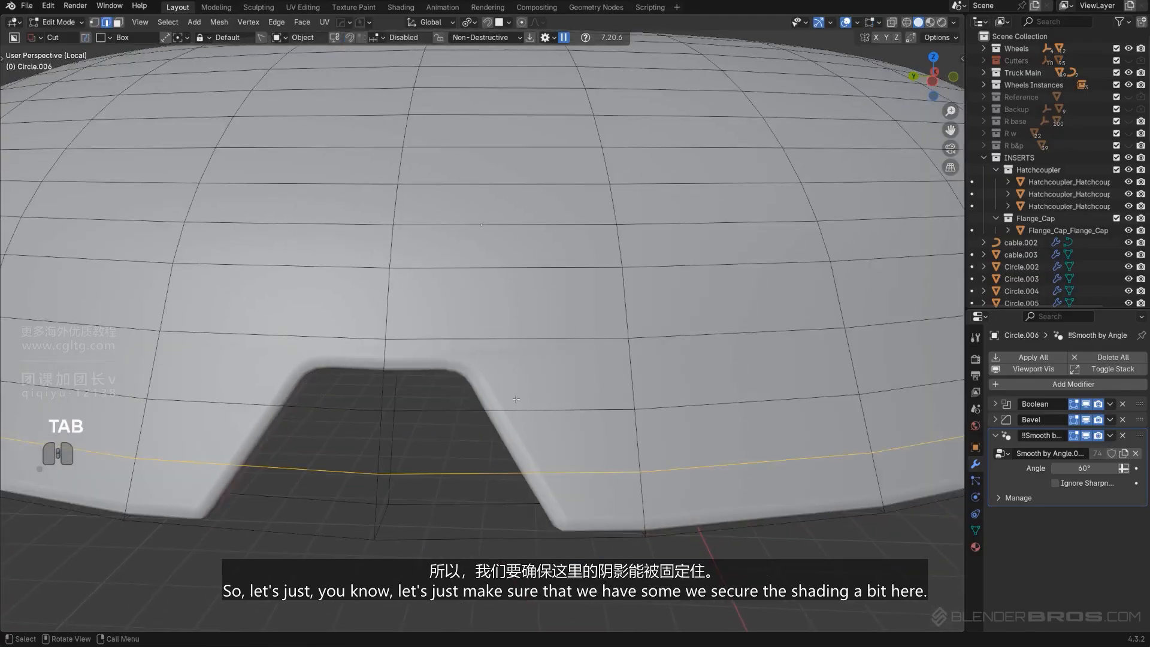
key(ctrl+r)
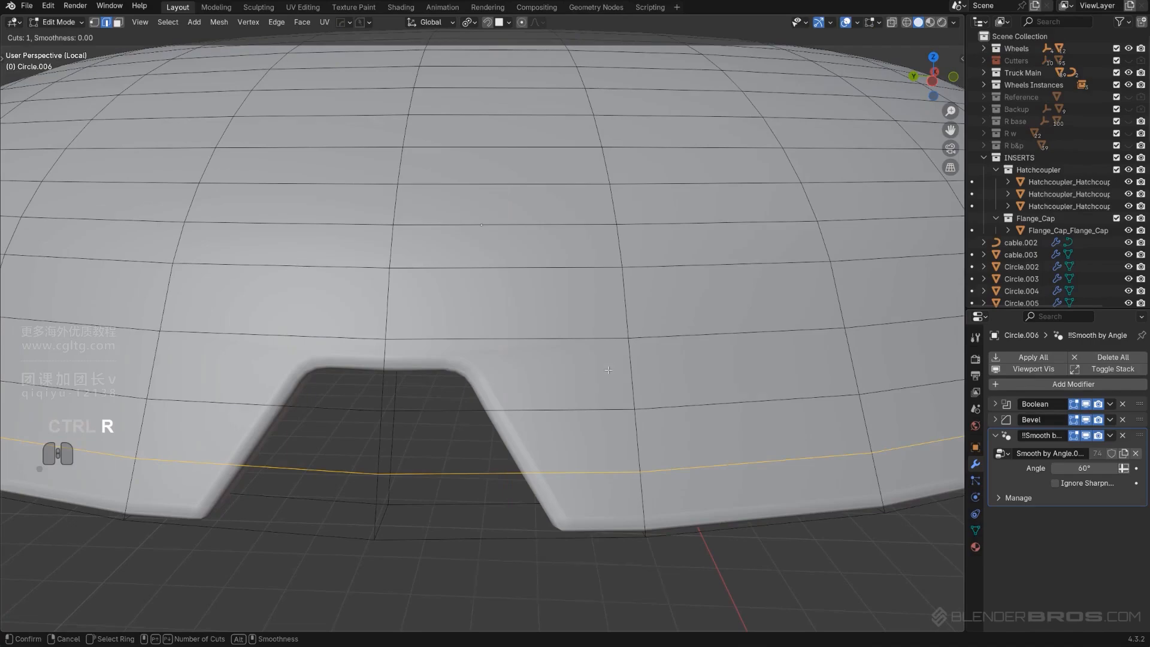
click(629, 437)
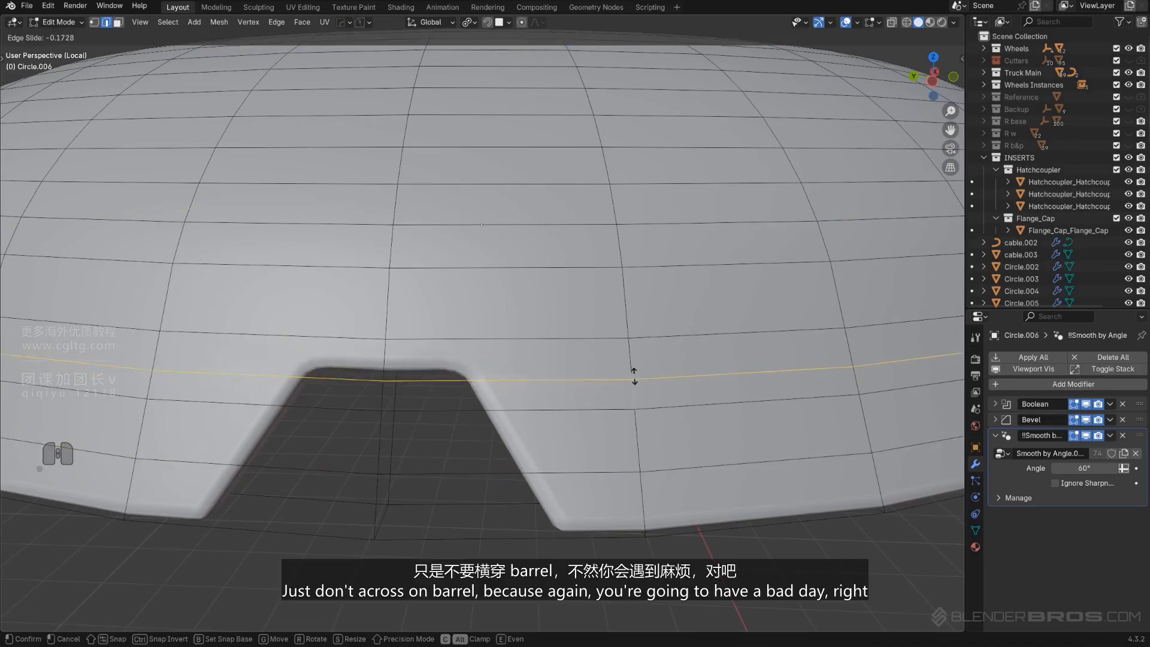
click(640, 389)
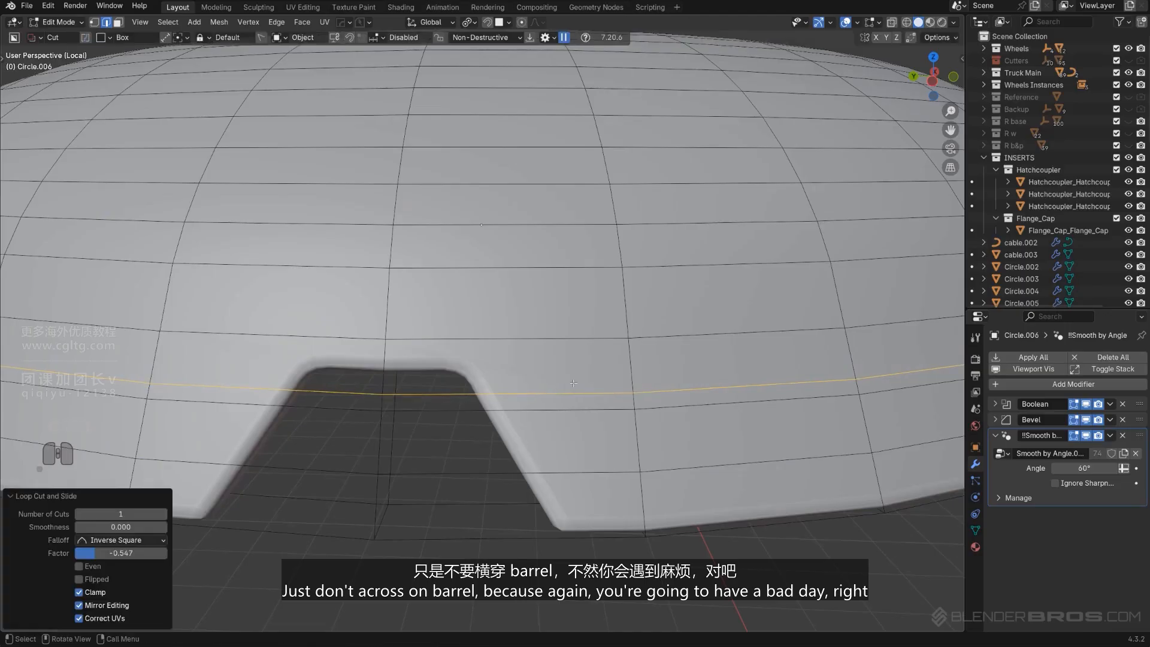
key(ctrl+r)
key(Tab)
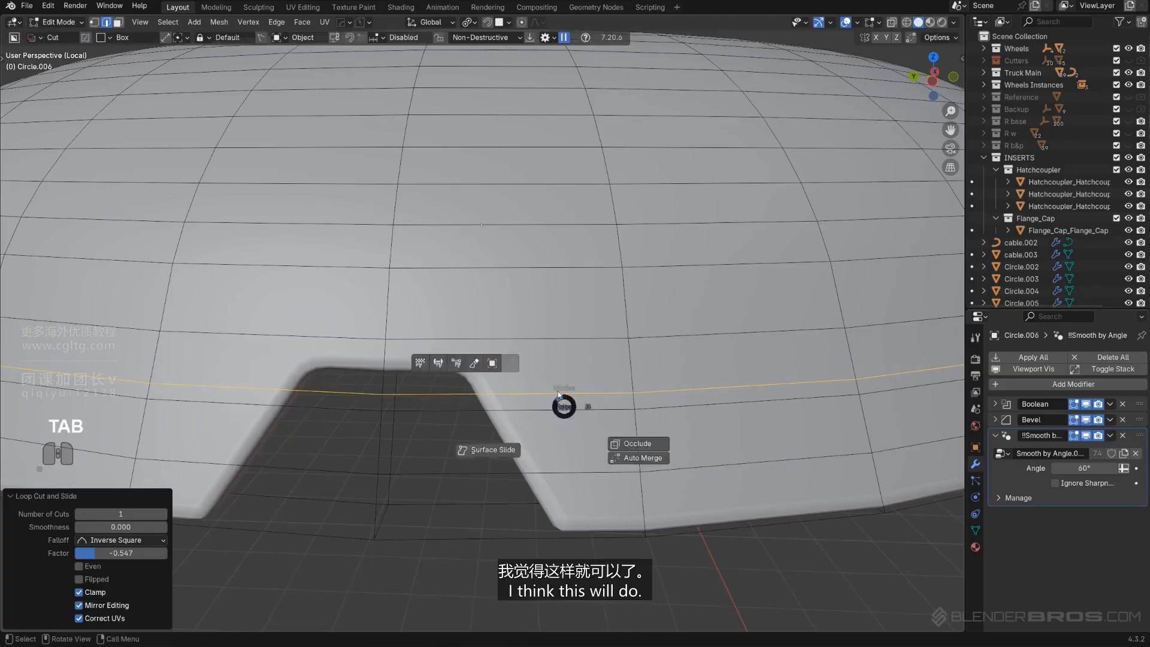
Select the notch cutter and scale it down to about 0.785
scroll(557, 359, down, 8)
scroll(529, 333, up, 2)
key(q)
mouse_move(538, 358)
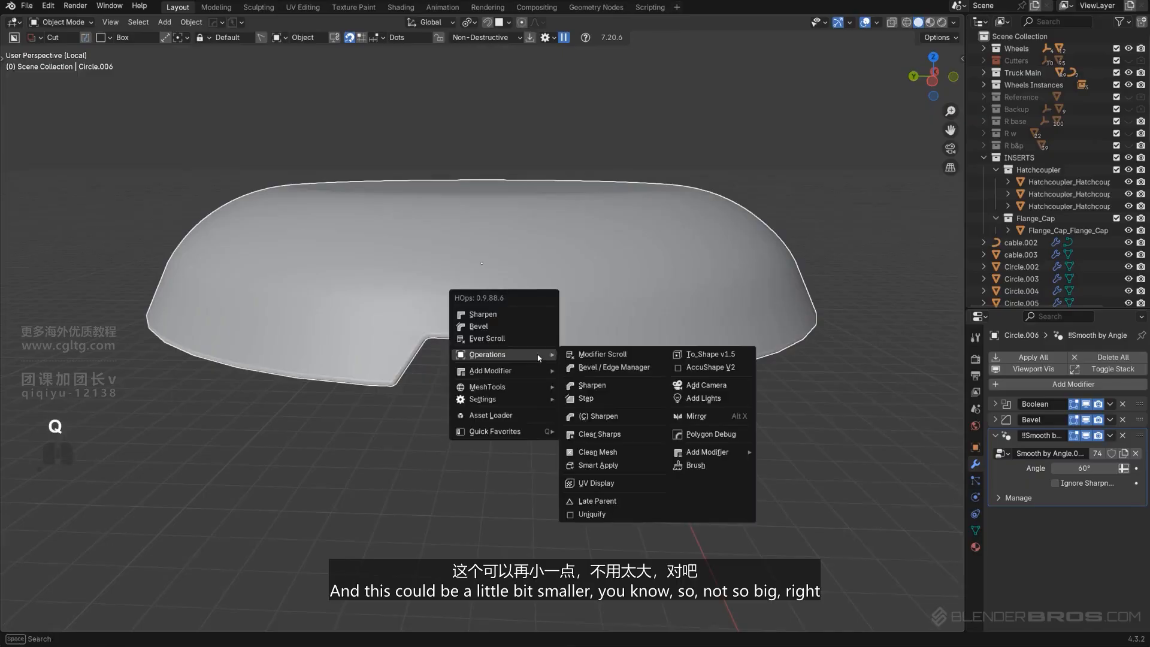
click(527, 339)
key(s)
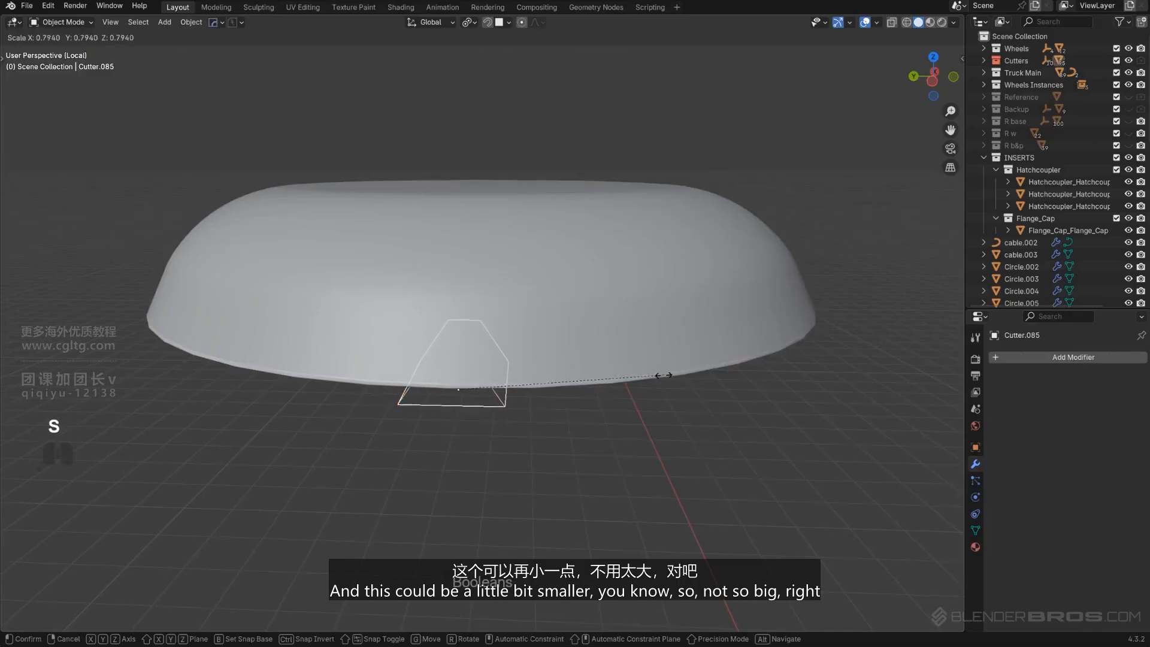
click(663, 375)
Move the notch cutter along Y onto the dome's edge and scale it by about 0.884
key(g)
key(y)
click(662, 393)
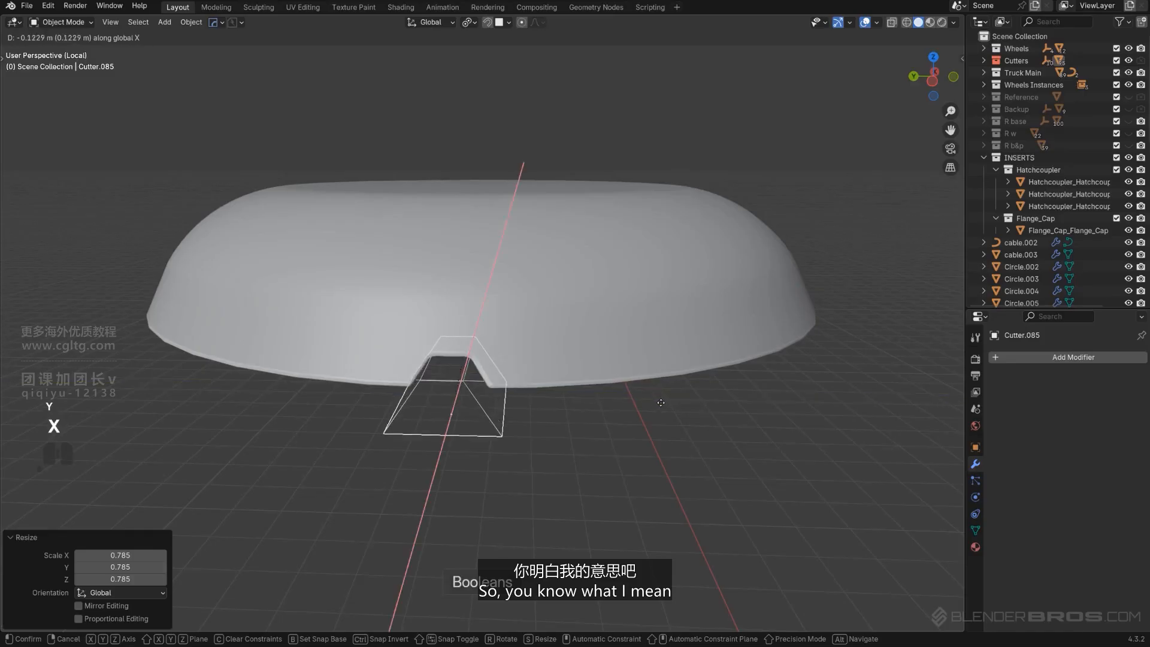
scroll(667, 394, up, 2)
key(s)
click(642, 411)
scroll(619, 408, down, 4)
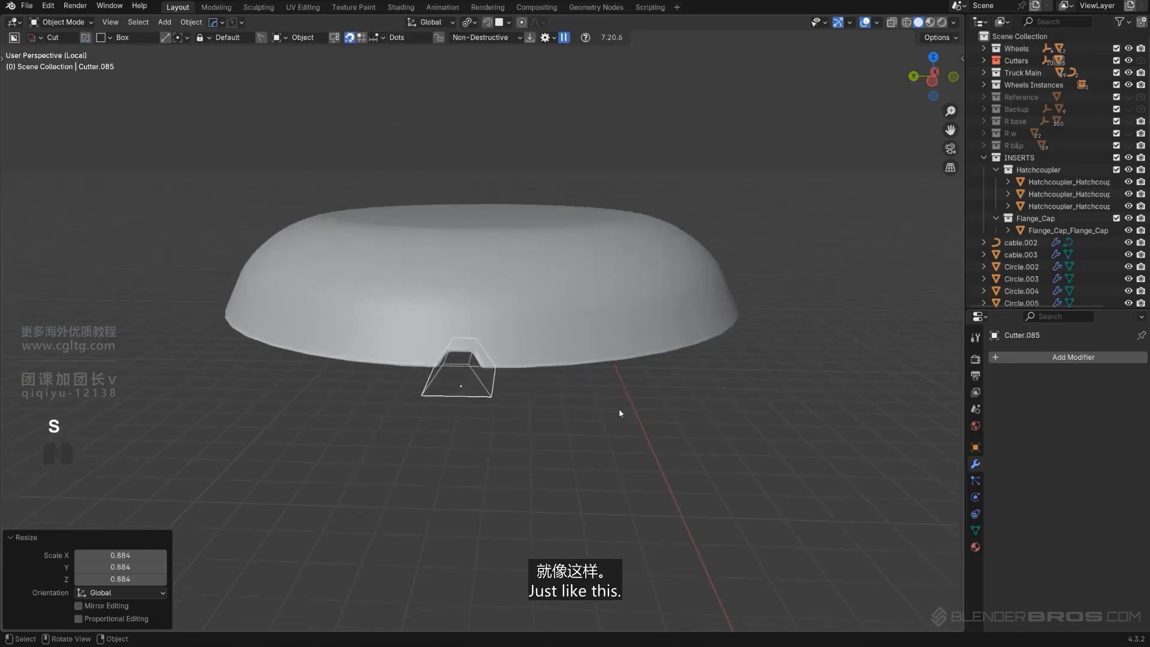
Leave local view, snap the 3D cursor to the dome's center, and reselect the notch cutter
key(slash)
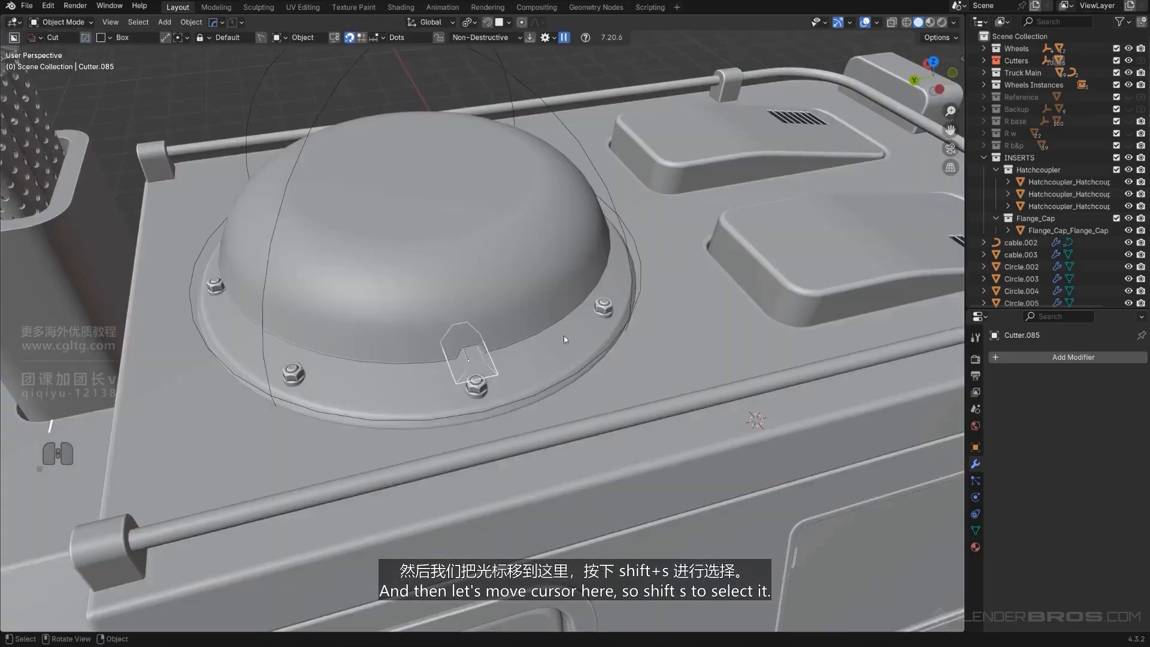
scroll(449, 215, up, 4)
click(450, 215)
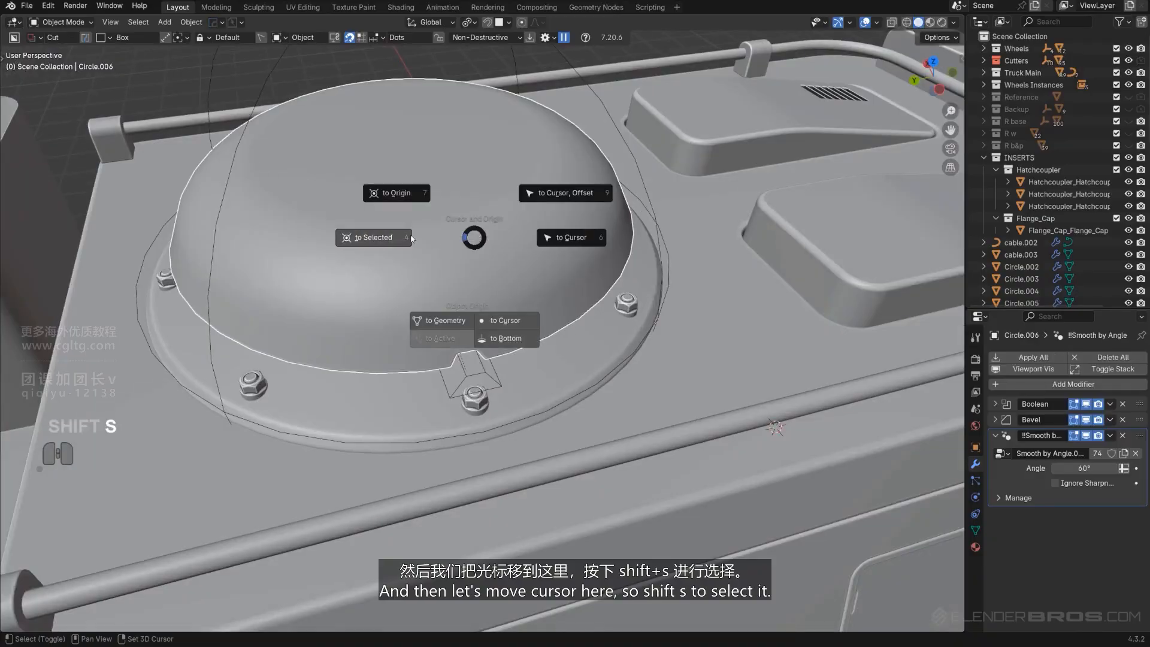
click(377, 238)
click(490, 373)
Radial-array the notch cutter in 8 copies around the 3D cursor, switching the rotation axis to wrap the dome
key(q)
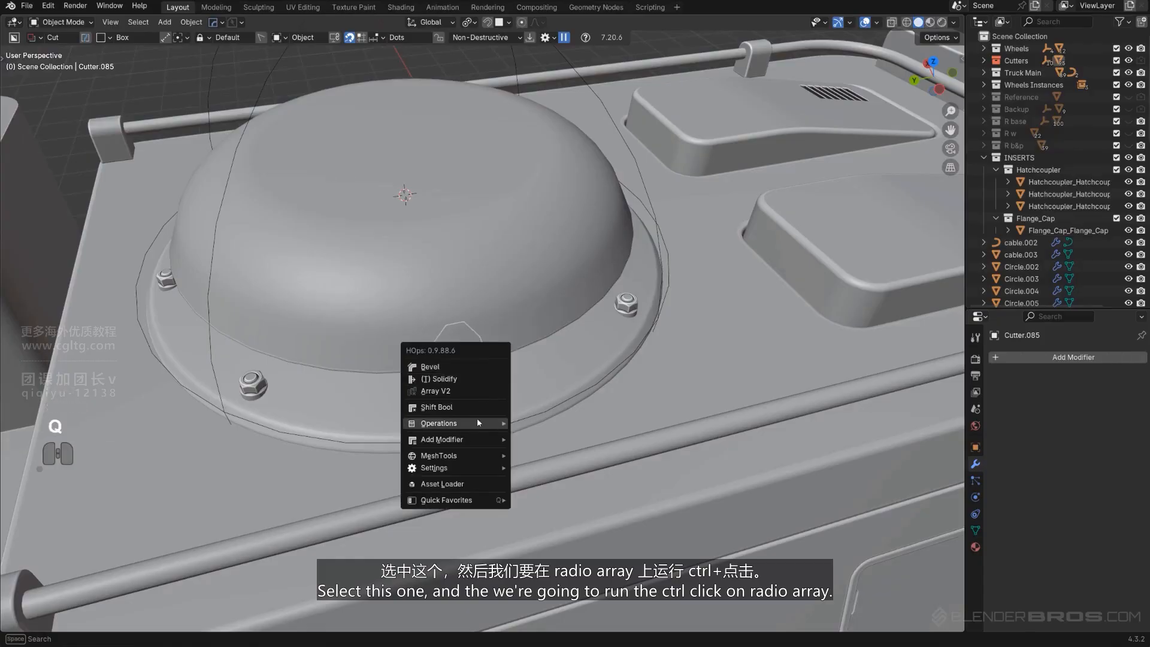
mouse_move(474, 441)
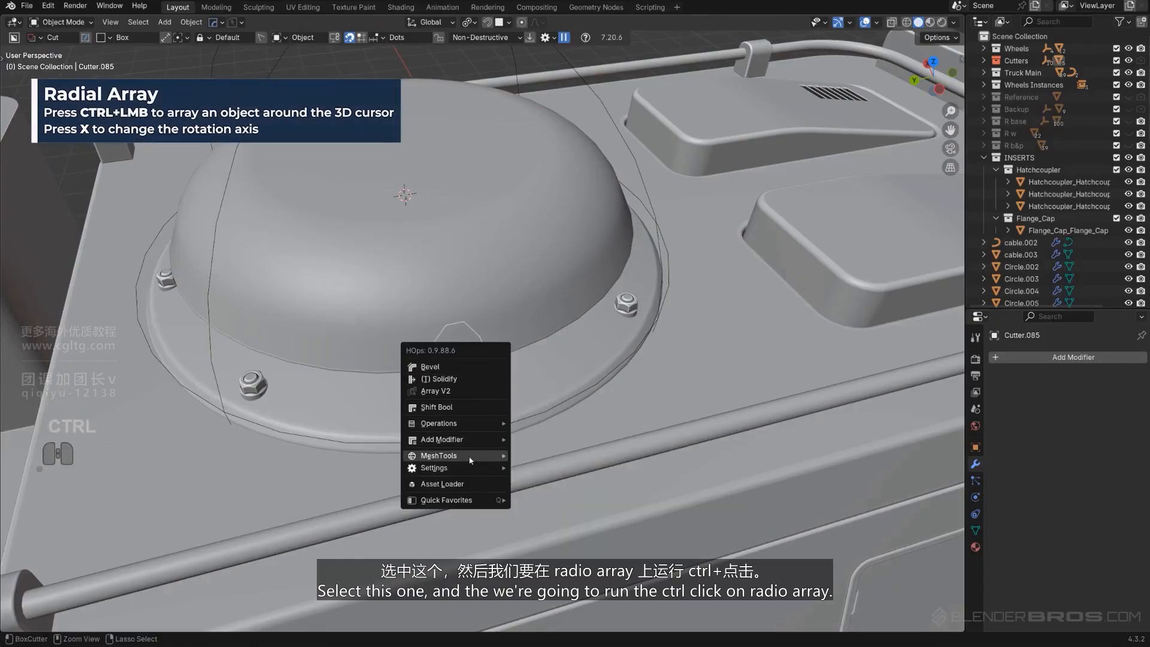
ctrl+click(543, 357)
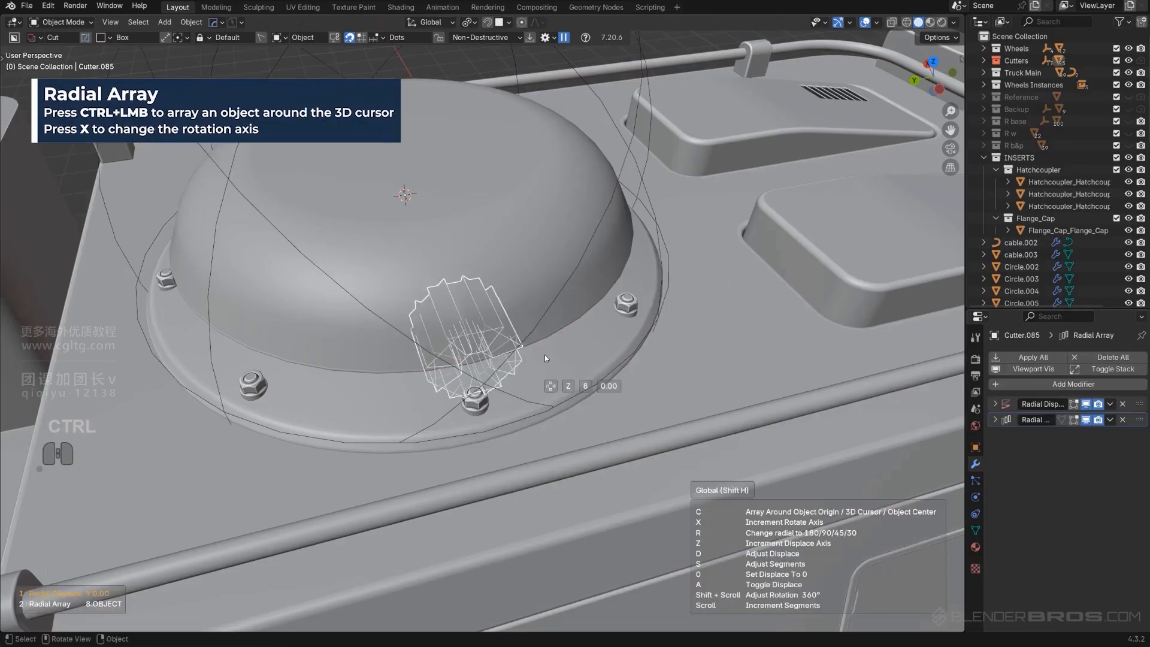
key(x)
key(x)
key(x)
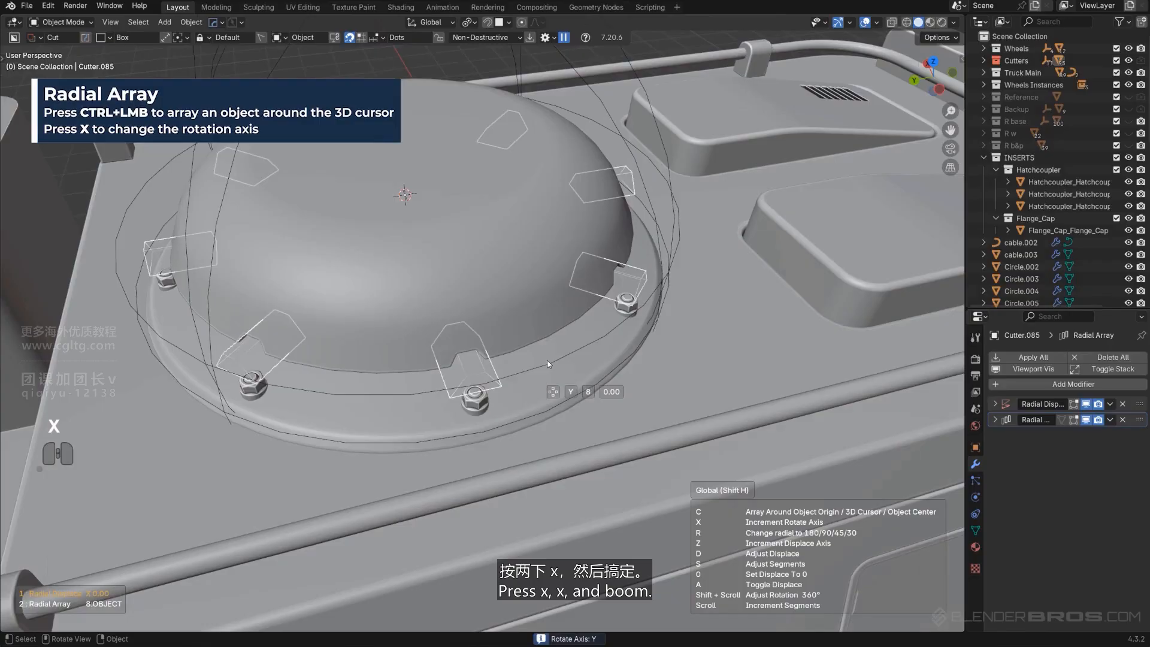
click(548, 360)
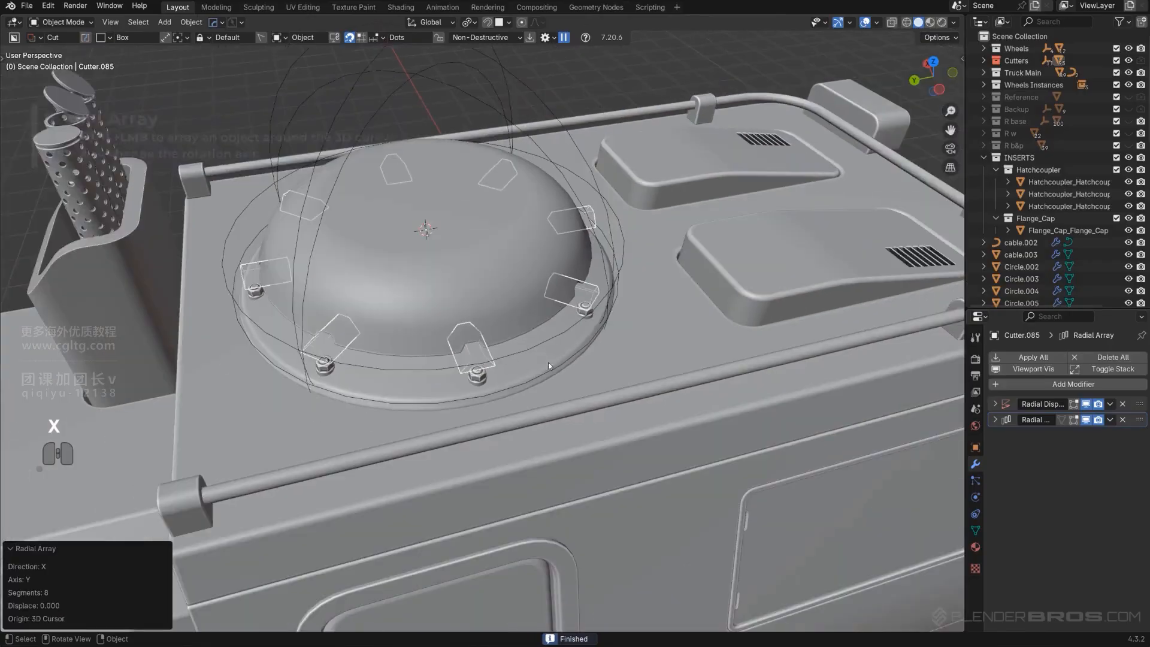
Select the roof's flange cap and duplicate it, moving the copy toward the truck's front
key(shift+2)
middle_drag(548, 360, 380, 192)
scroll(554, 329, down, 4)
scroll(575, 323, up, 2)
scroll(583, 380, up, 2)
scroll(578, 329, down, 2)
scroll(558, 351, up, 1)
click(381, 189)
click(382, 185)
middle_drag(456, 257, 492, 323)
scroll(486, 299, down, 5)
key(shift+d)
click(774, 353)
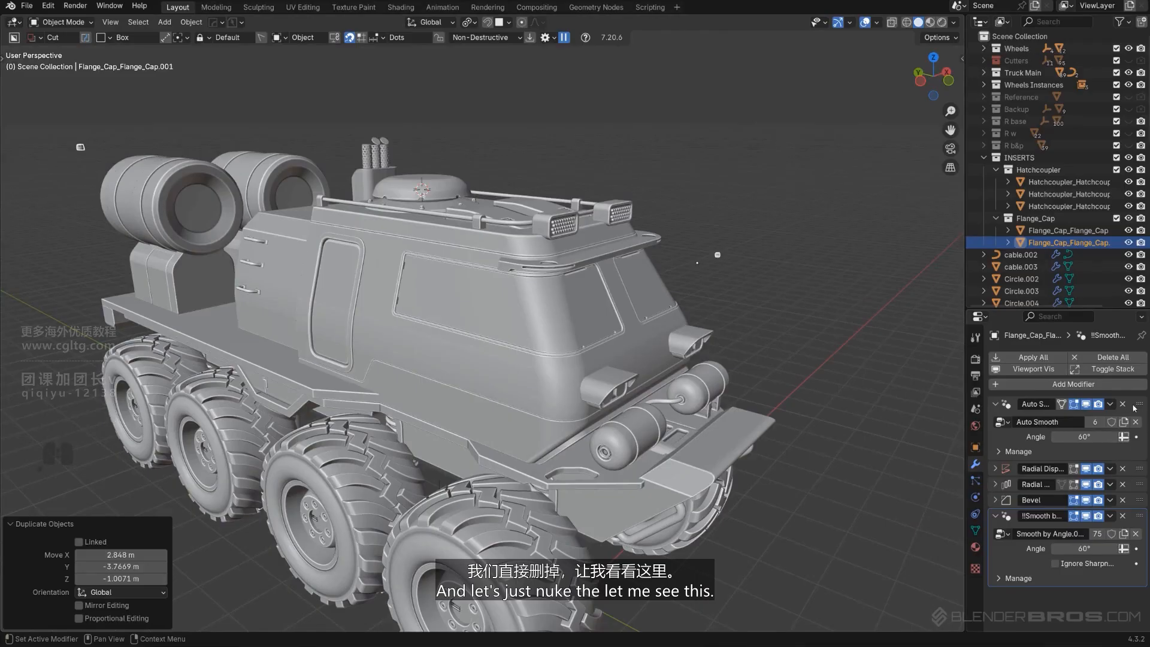
Remove the copy's radial array modifiers and set its origin to its geometry
drag(963, 377, 876, 384)
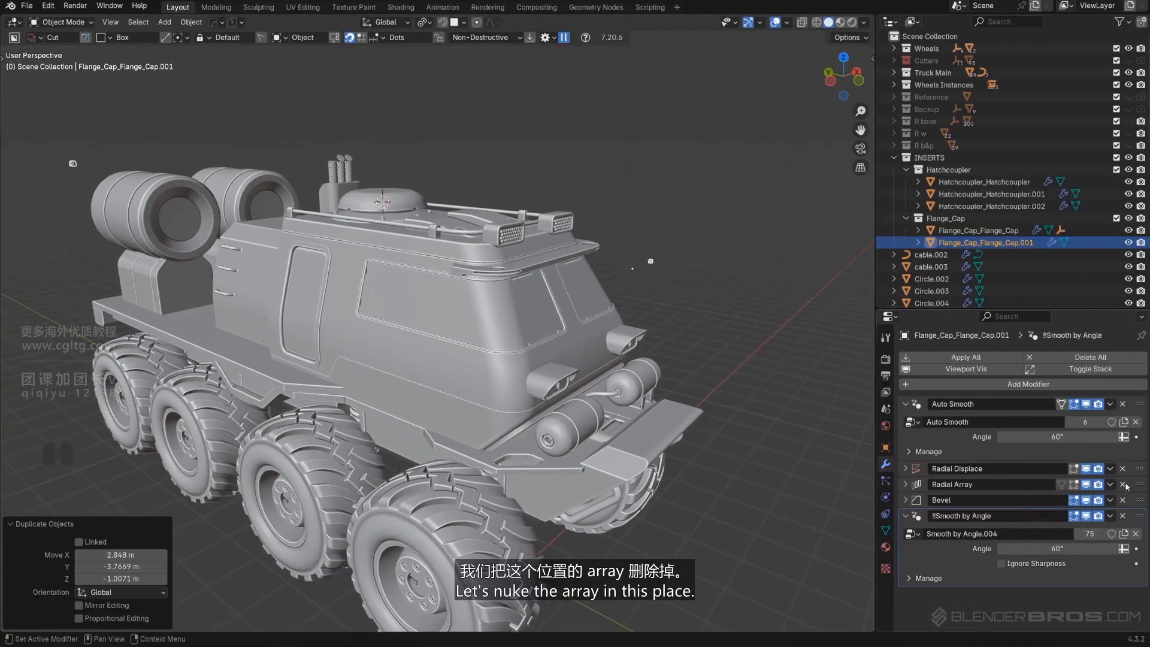
click(1124, 485)
middle_drag(682, 328, 575, 333)
key(shift+s)
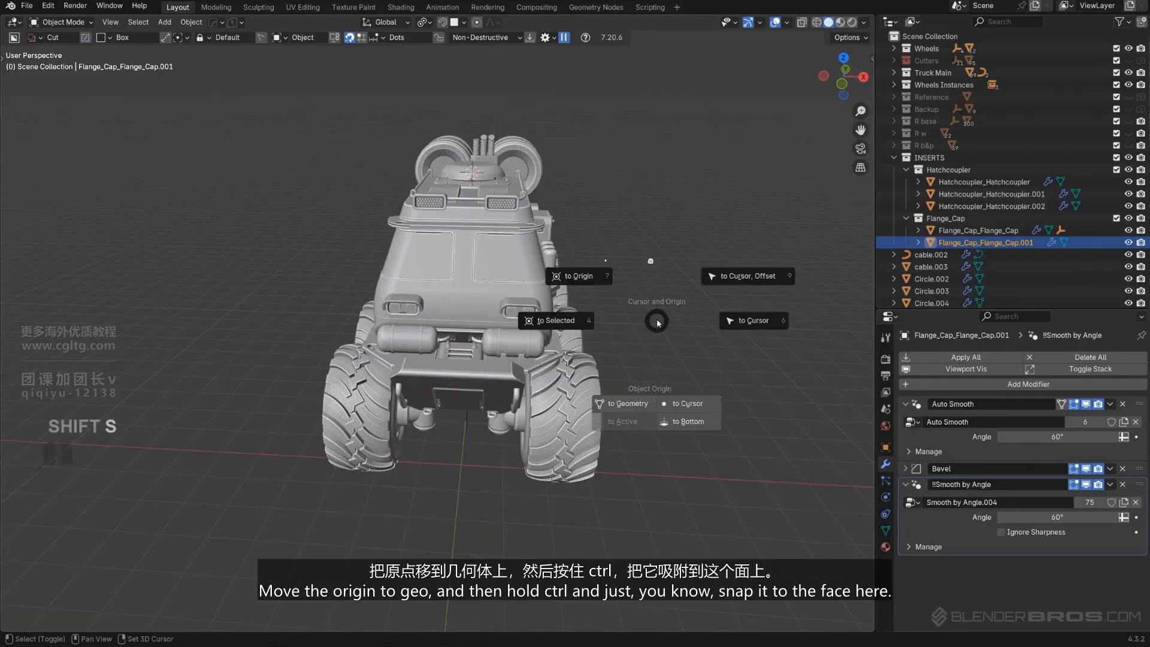
click(633, 405)
Move the cap copy with surface snapping onto the truck's front bumper panel
key(g)
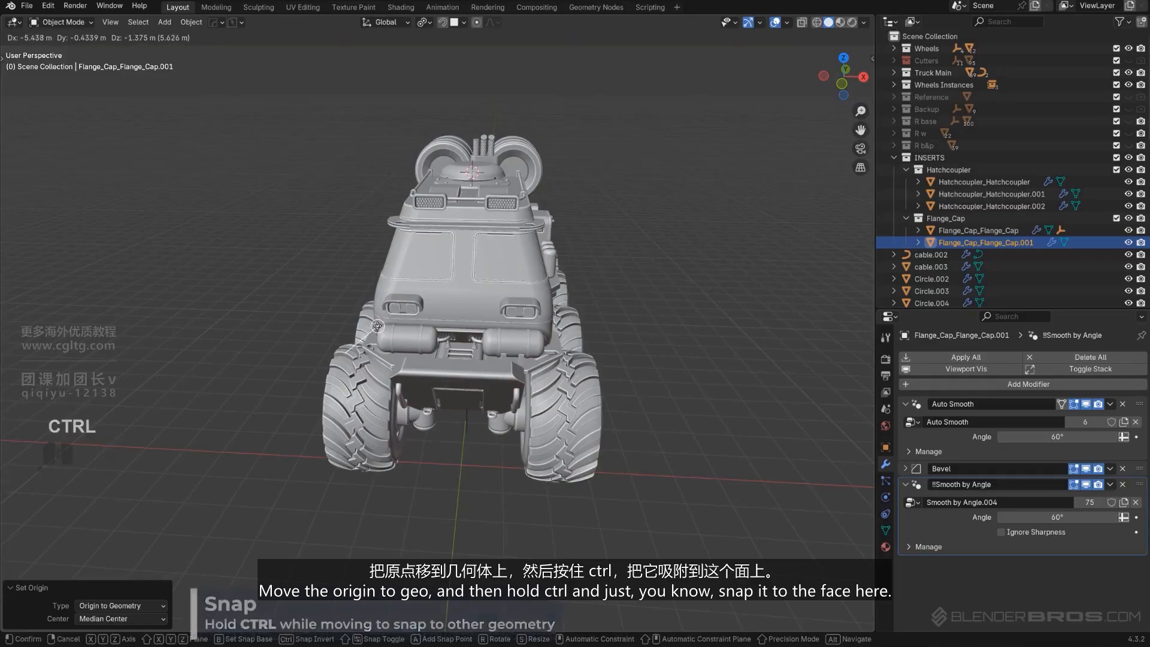
click(379, 316)
scroll(380, 317, up, 4)
shift+middle_drag(379, 316, 449, 344)
middle_drag(449, 344, 444, 473)
scroll(516, 361, up, 3)
Isolate the bumper panel and snap the cap copy onto the panel's upper surface
click(458, 433)
key(slash)
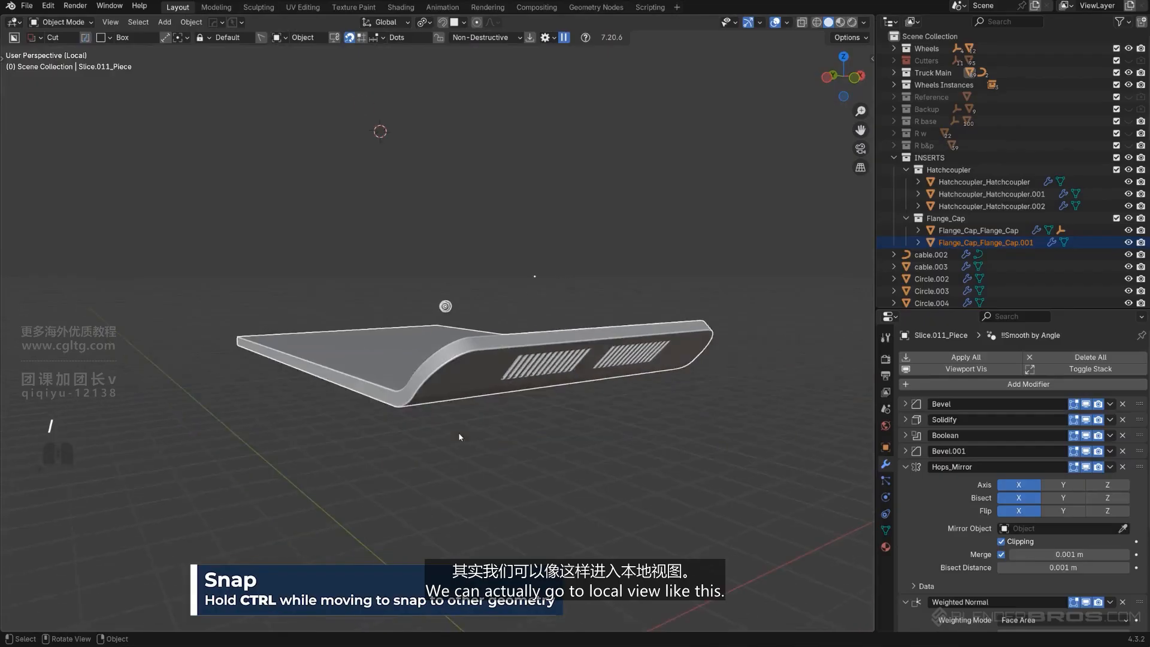
scroll(459, 433, up, 2)
click(453, 296)
middle_drag(480, 352, 461, 311)
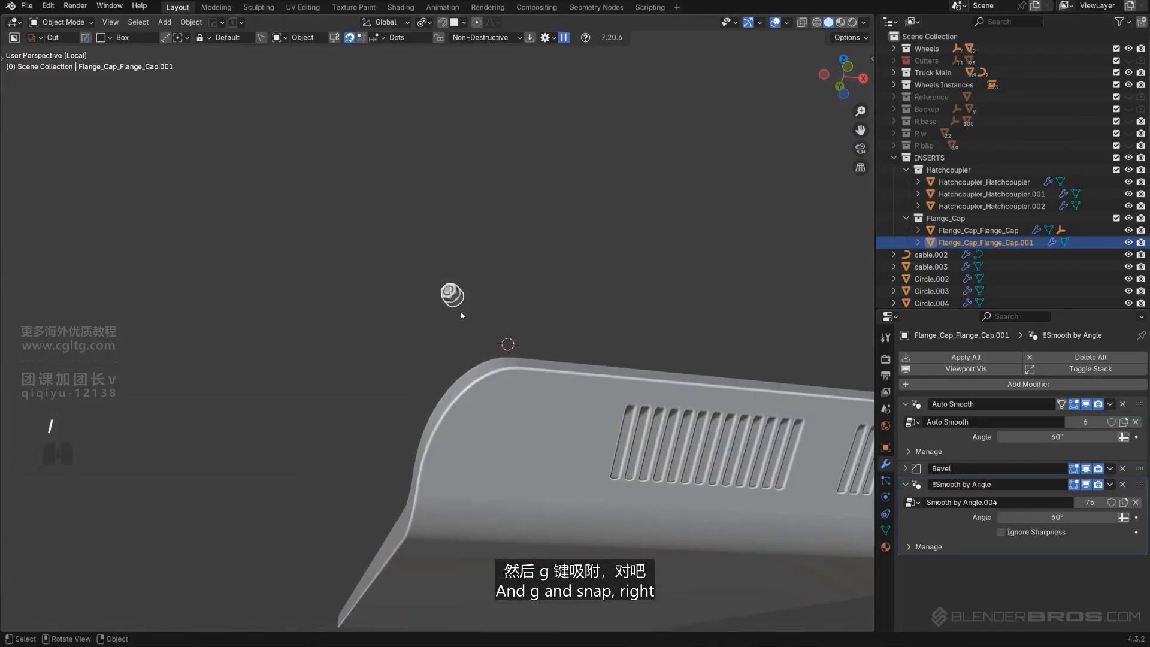
key(g)
click(448, 462)
scroll(467, 476, up, 3)
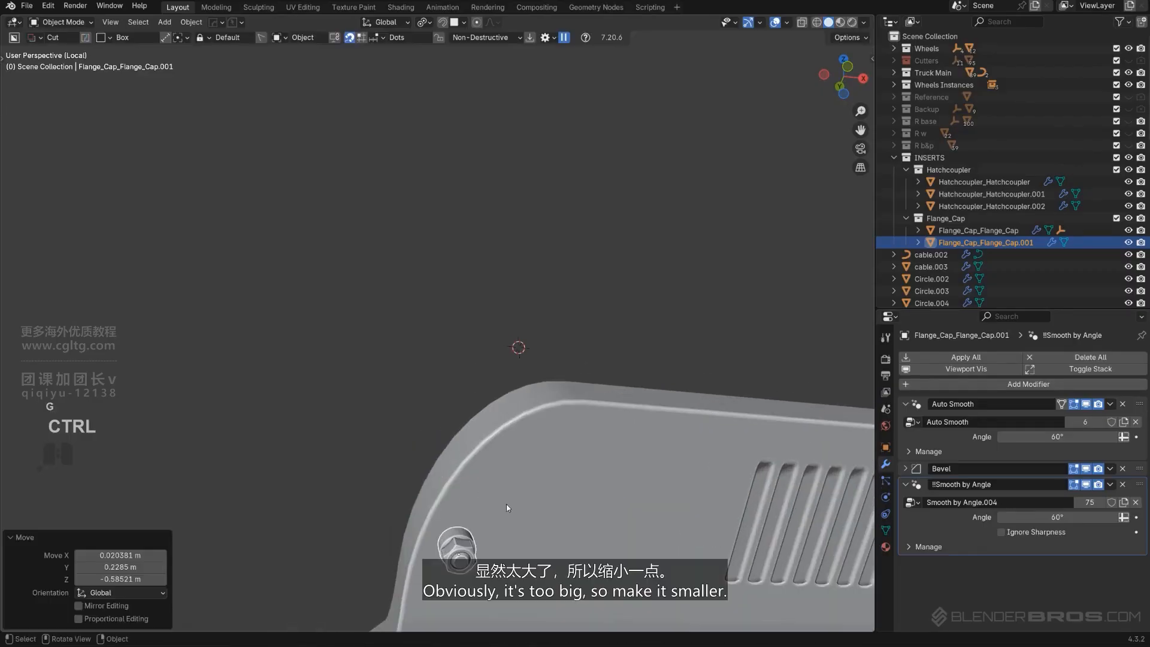
Scale the cap copy down to about 0.496
key(s)
click(523, 560)
shift+middle_drag(526, 548, 531, 483)
scroll(533, 521, up, 2)
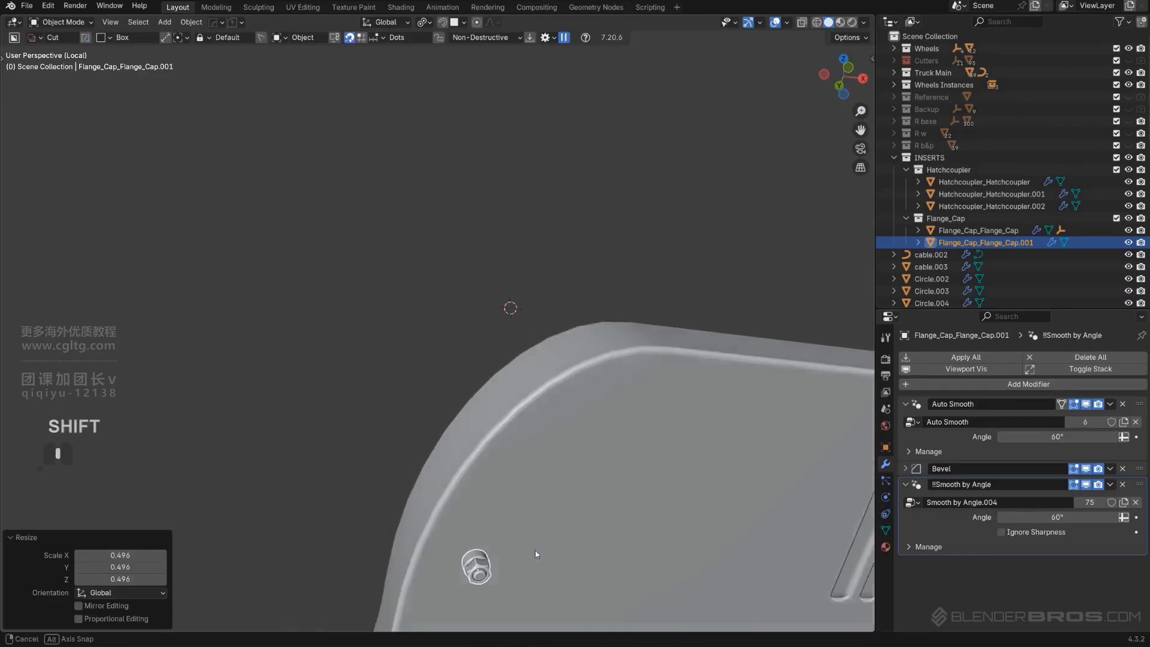
middle_drag(534, 550, 536, 566)
shift+middle_drag(537, 545, 532, 392)
scroll(539, 419, down, 4)
Select the bumper panel and open its edit mode to inspect its faces
shift+middle_drag(568, 492, 597, 428)
click(575, 421)
key(Tab)
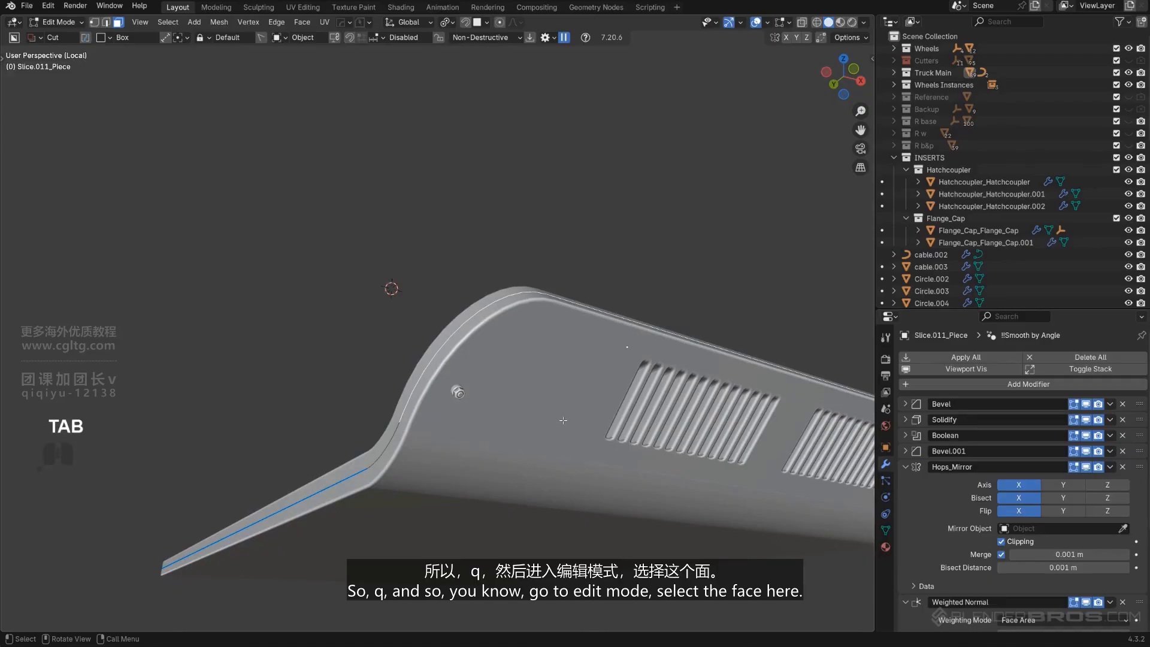
key(q)
key(Tab)
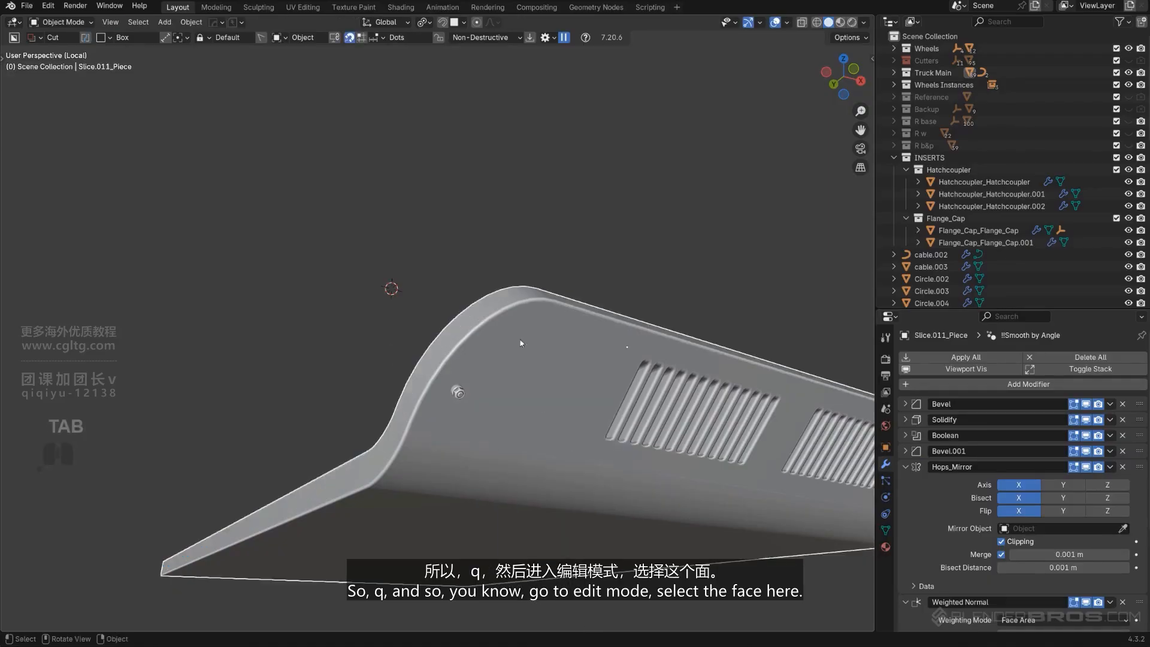
Select the bumper panel's middle face in edit mode and align the view to it with HardOps Align View
key(Tab)
middle_drag(486, 384, 486, 348)
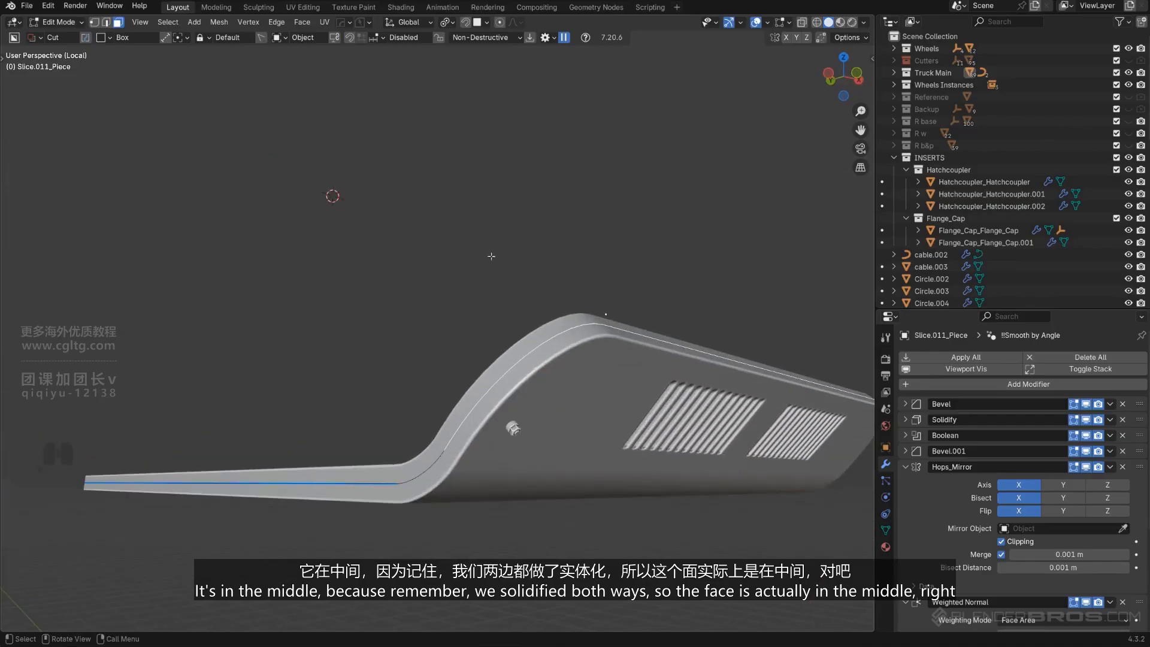
middle_drag(592, 458, 489, 339)
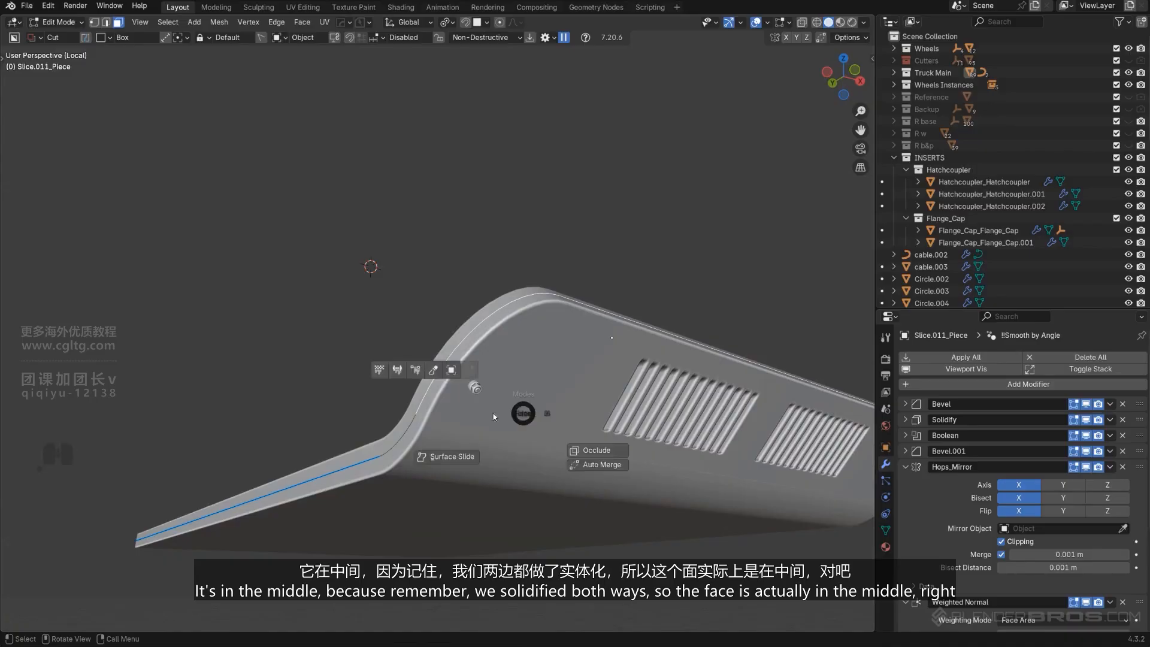
key(Tab)
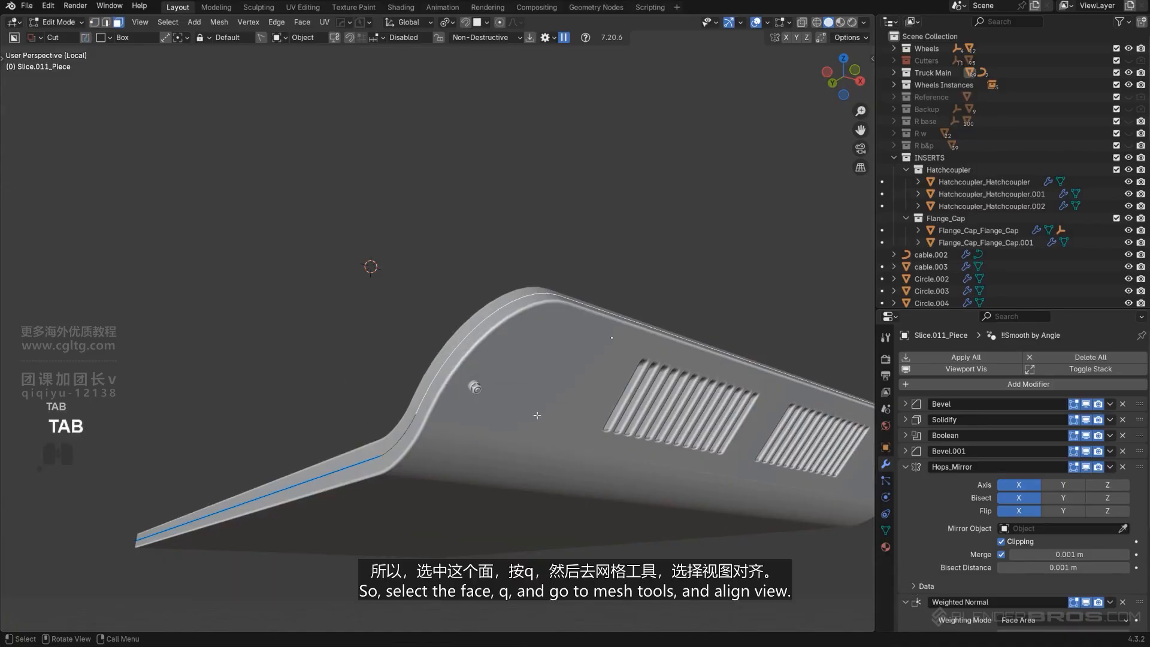
key(q)
mouse_move(518, 511)
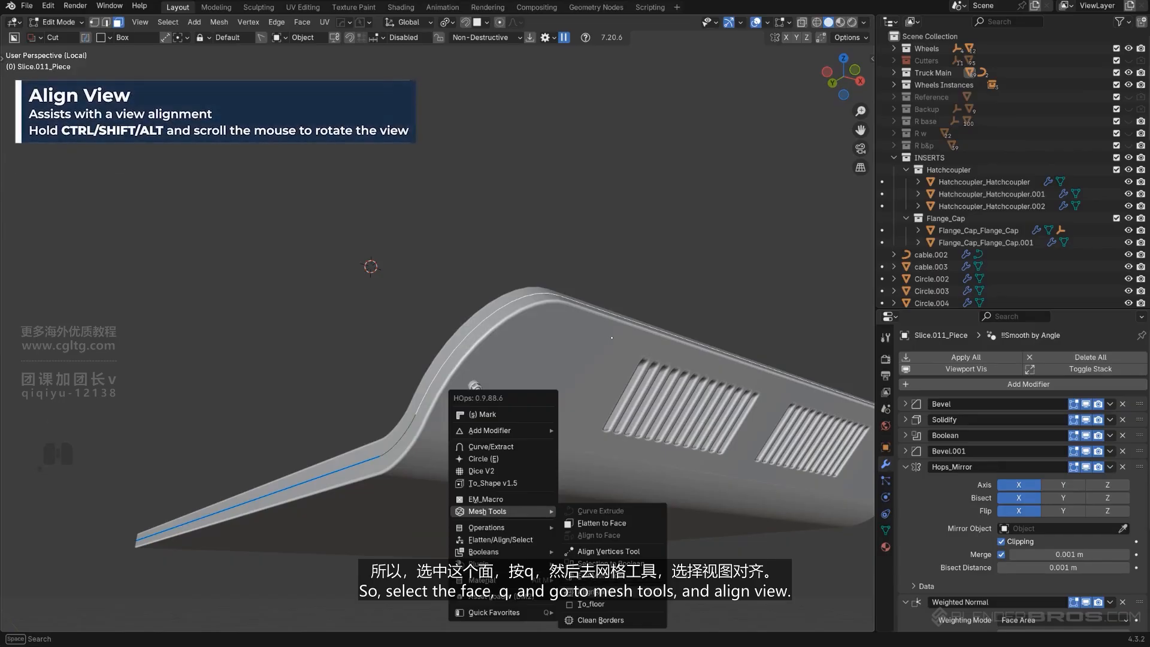
click(593, 590)
click(573, 449)
shift+scroll(574, 449, down, 1)
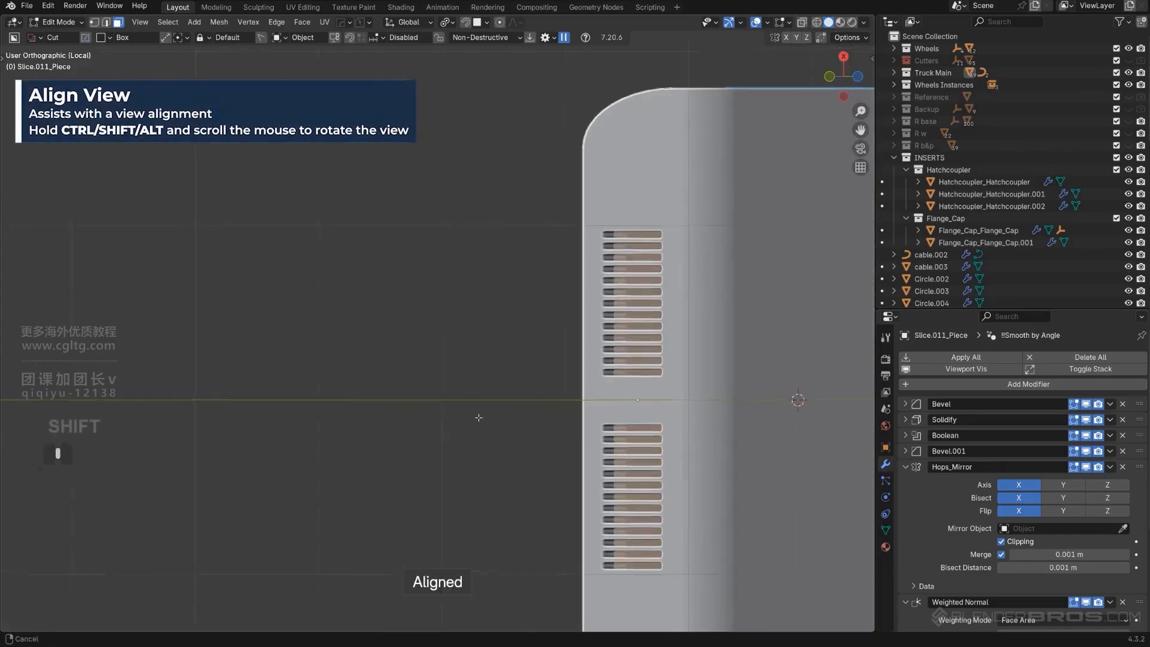
scroll(499, 422, up, 2)
shift+middle_drag(498, 422, 480, 269)
key(Tab)
scroll(521, 324, up, 7)
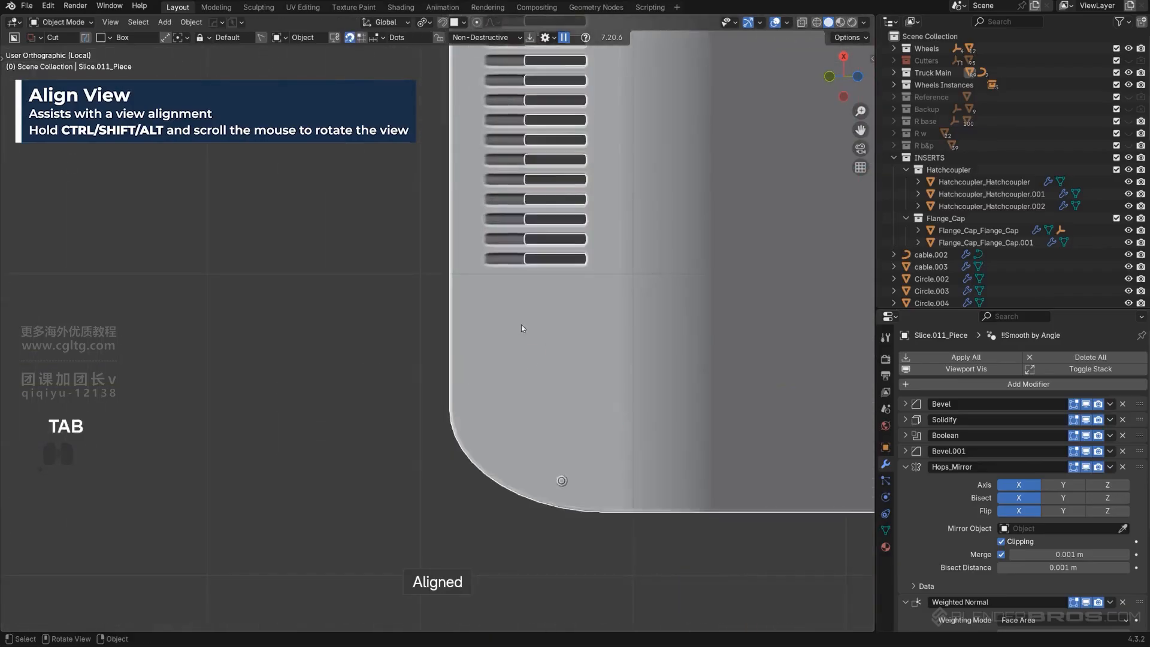
Scale the cap copy by about 0.717 and move it onto the panel near its lower rounded corner
shift+middle_drag(516, 362, 459, 280)
click(552, 437)
scroll(563, 442, up, 1)
shift+middle_drag(578, 446, 520, 404)
key(s)
click(512, 420)
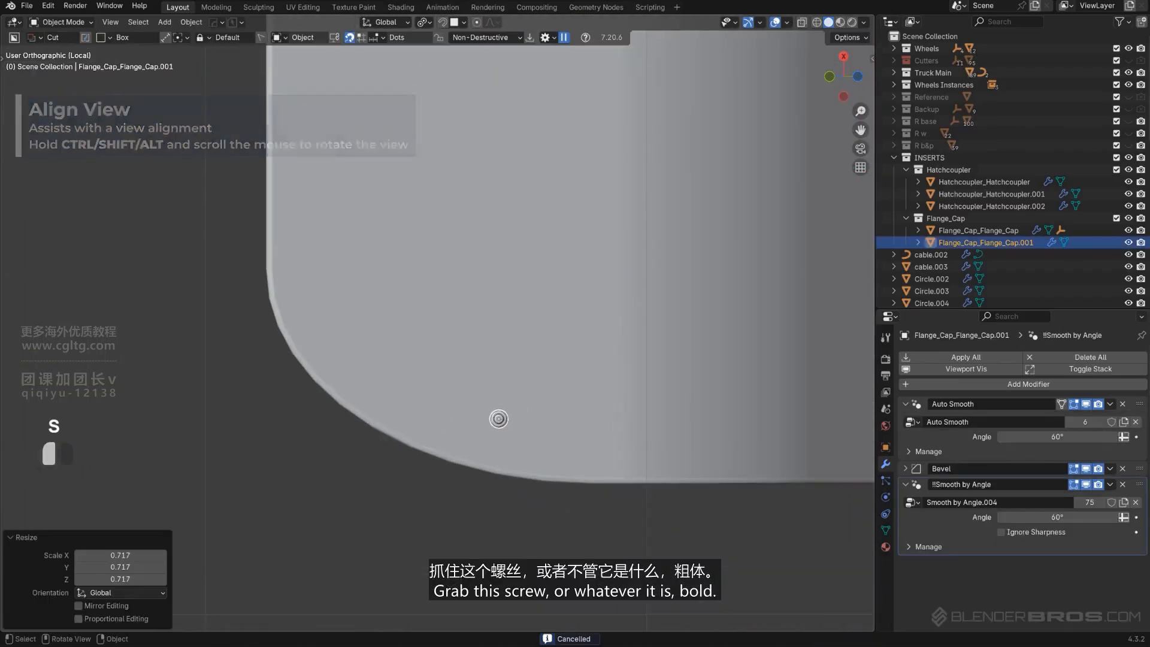
key(g)
click(557, 480)
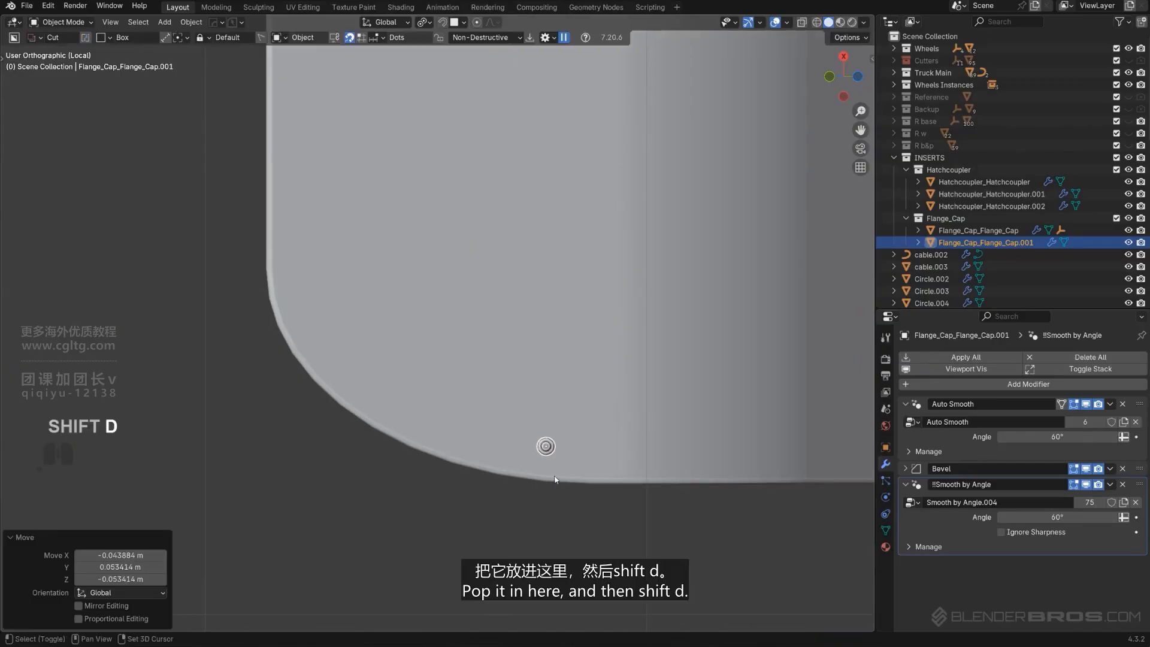
Duplicate the cap seven times, placing the copies in a row along the panel's rounded corner edge
key(shift+d)
click(500, 464)
key(shift+d)
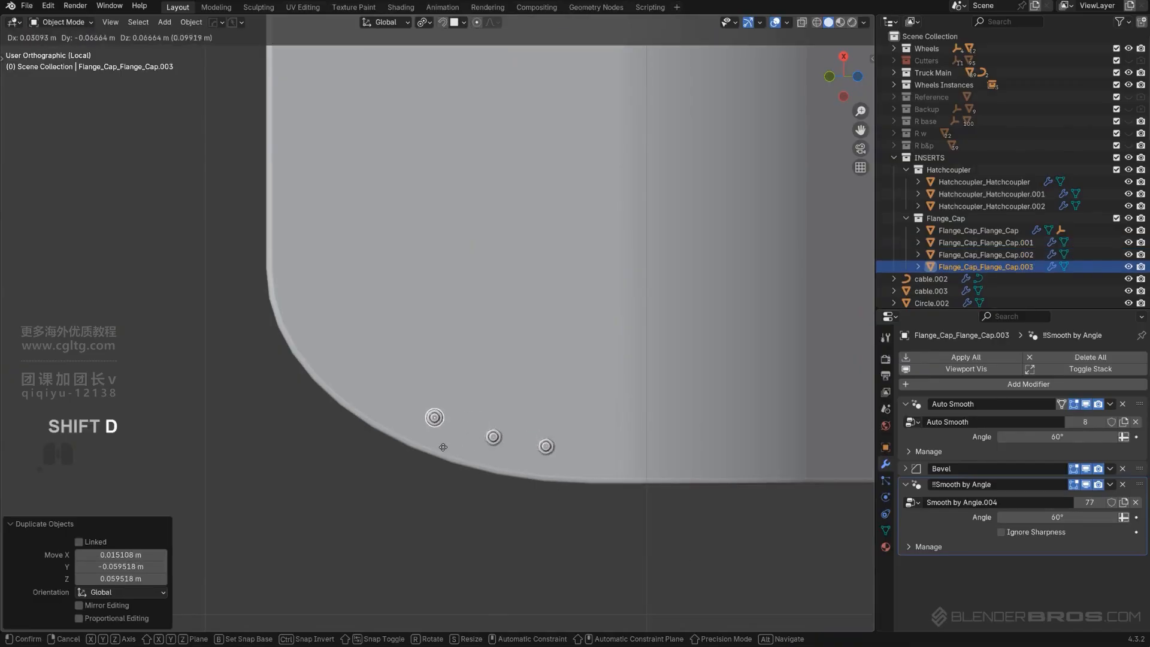
click(448, 447)
key(shift+d)
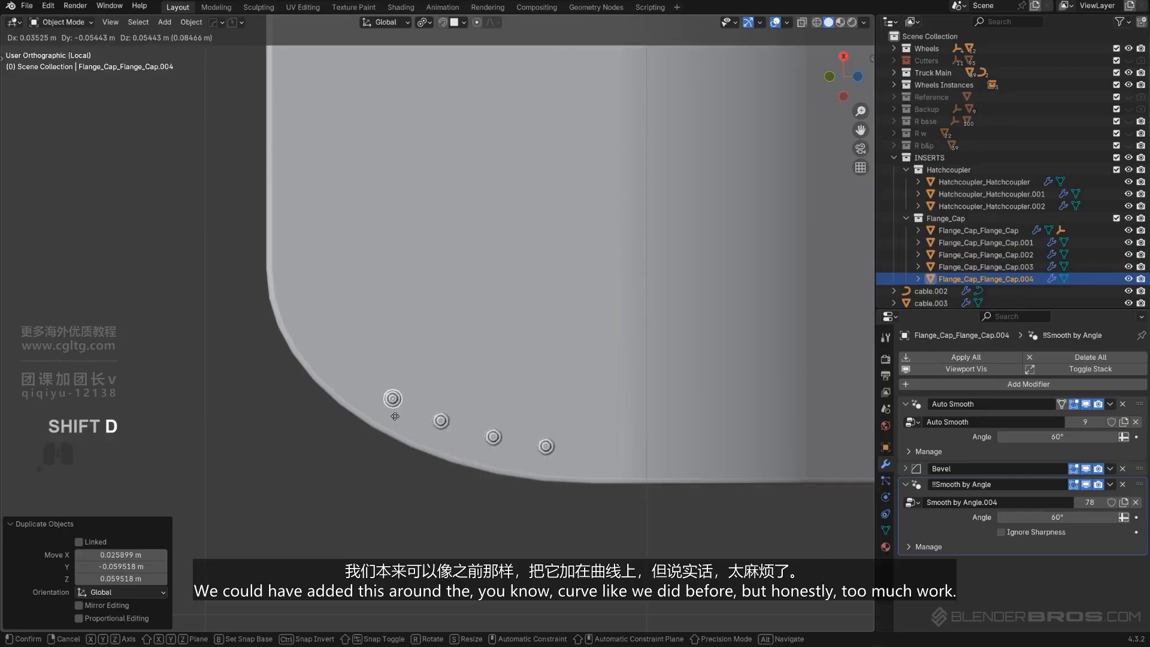
click(395, 416)
key(shift+d)
click(353, 383)
key(shift+d)
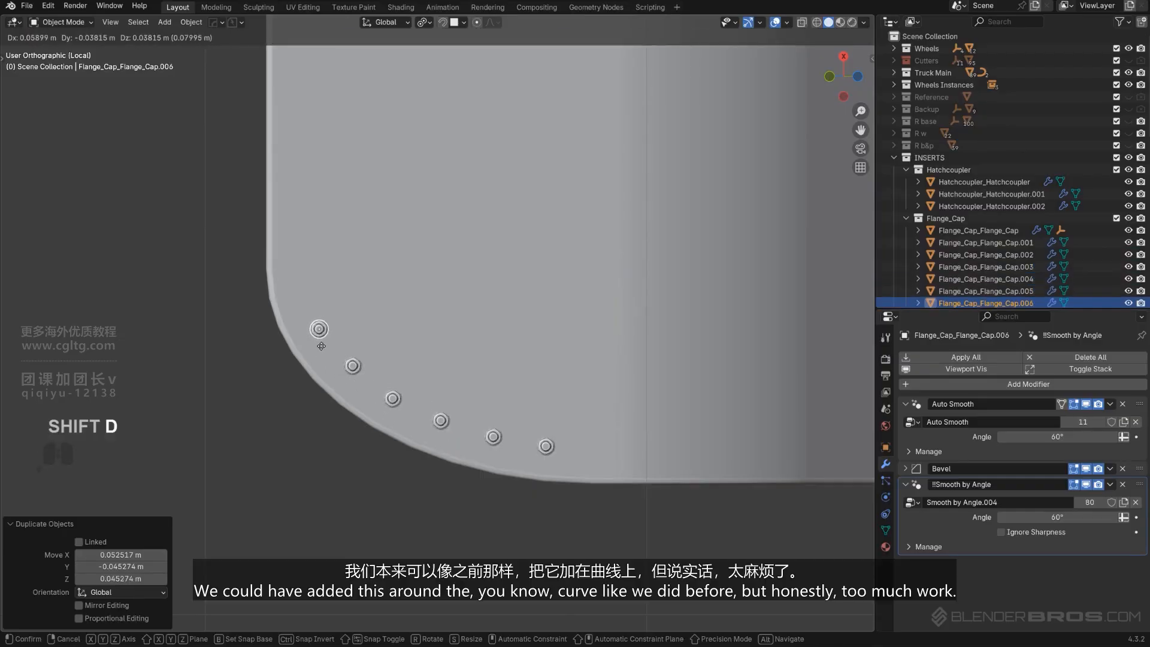
click(324, 342)
key(shift+d)
click(306, 286)
key(shift+d)
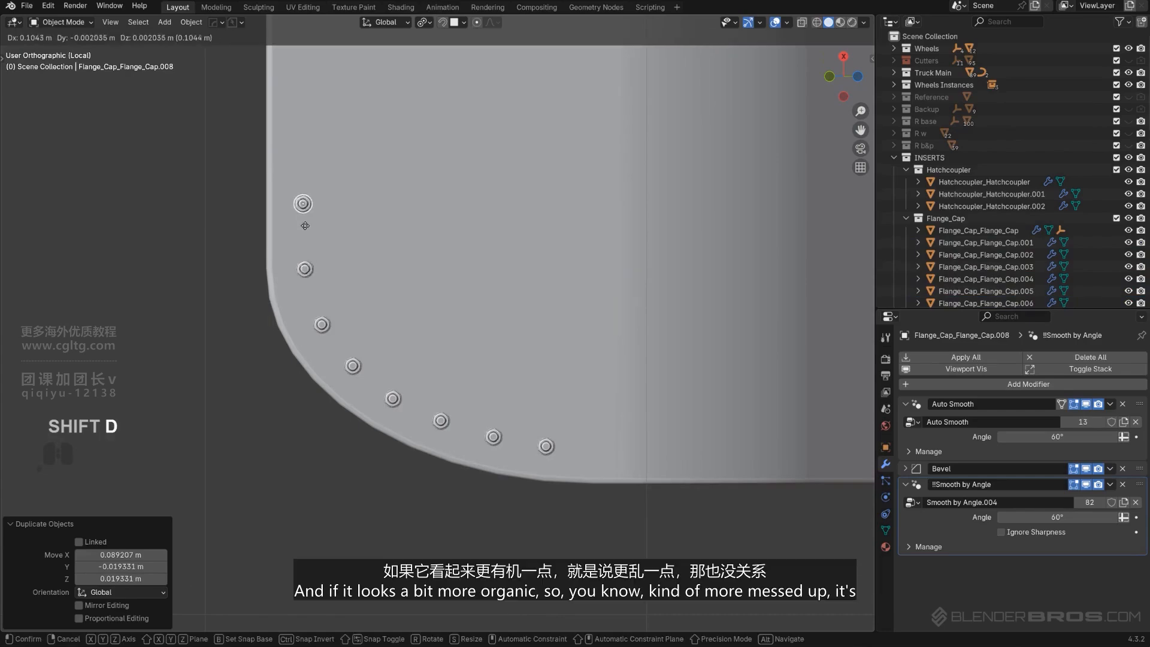
click(307, 228)
Select all the cap copies with the bumper panel active and mirror them across the panel using HardOps Mirror
scroll(330, 248, down, 5)
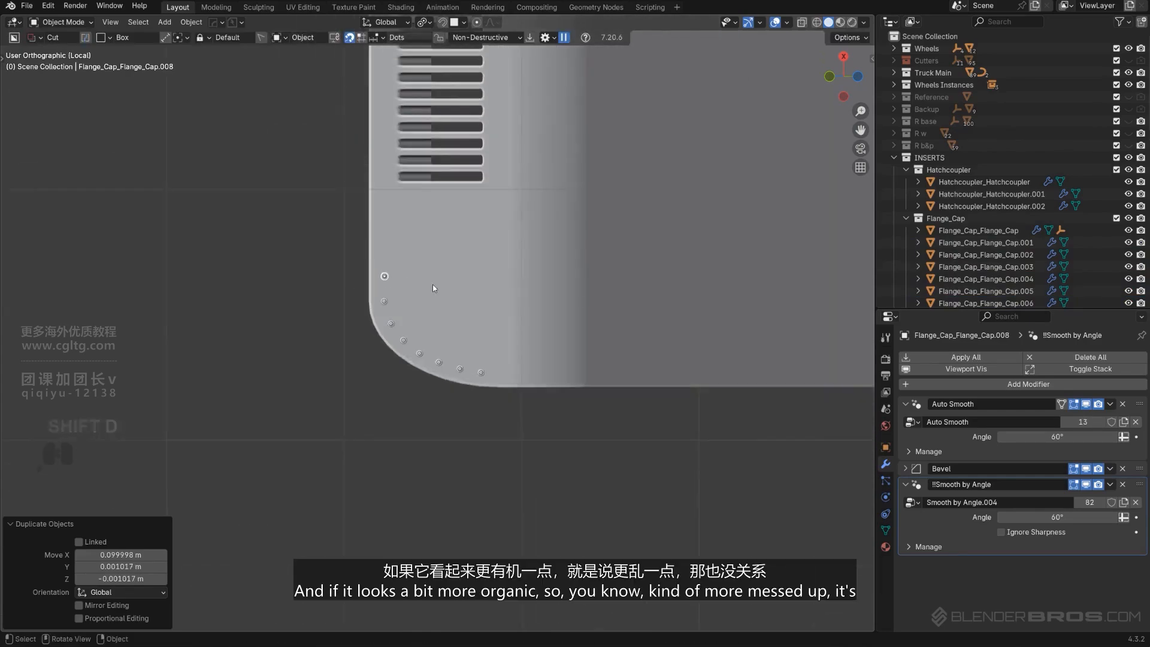
scroll(432, 284, up, 3)
middle_drag(432, 284, 493, 374)
scroll(492, 375, up, 1)
middle_drag(492, 375, 530, 380)
shift+click(487, 493)
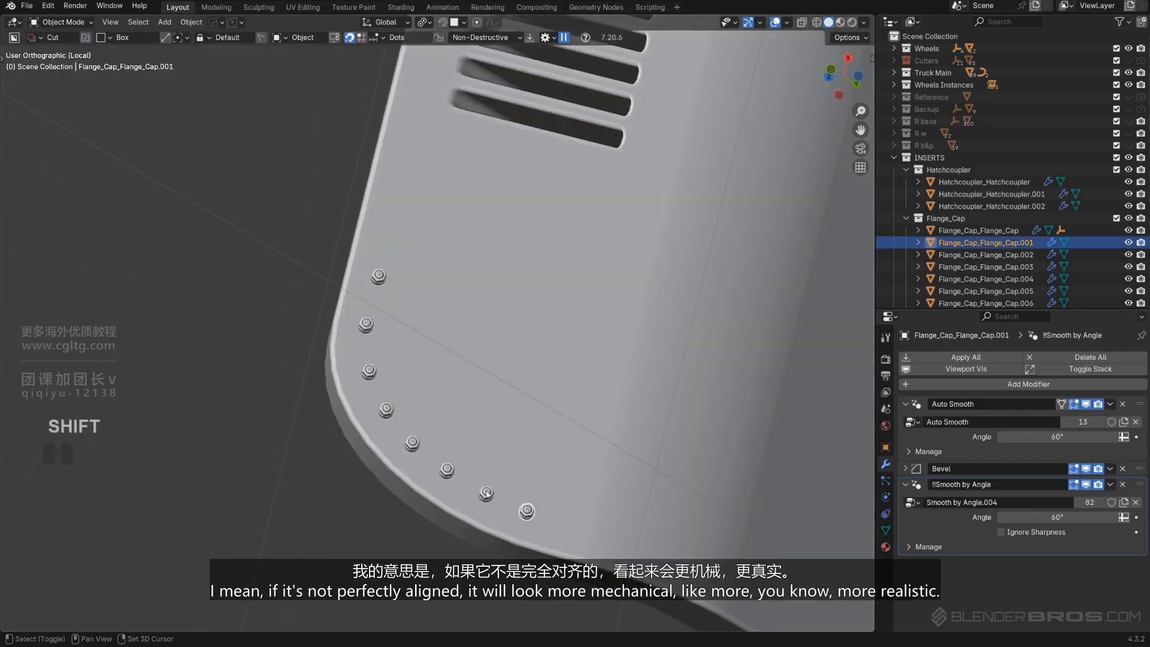
shift+click(369, 369)
shift+click(371, 355)
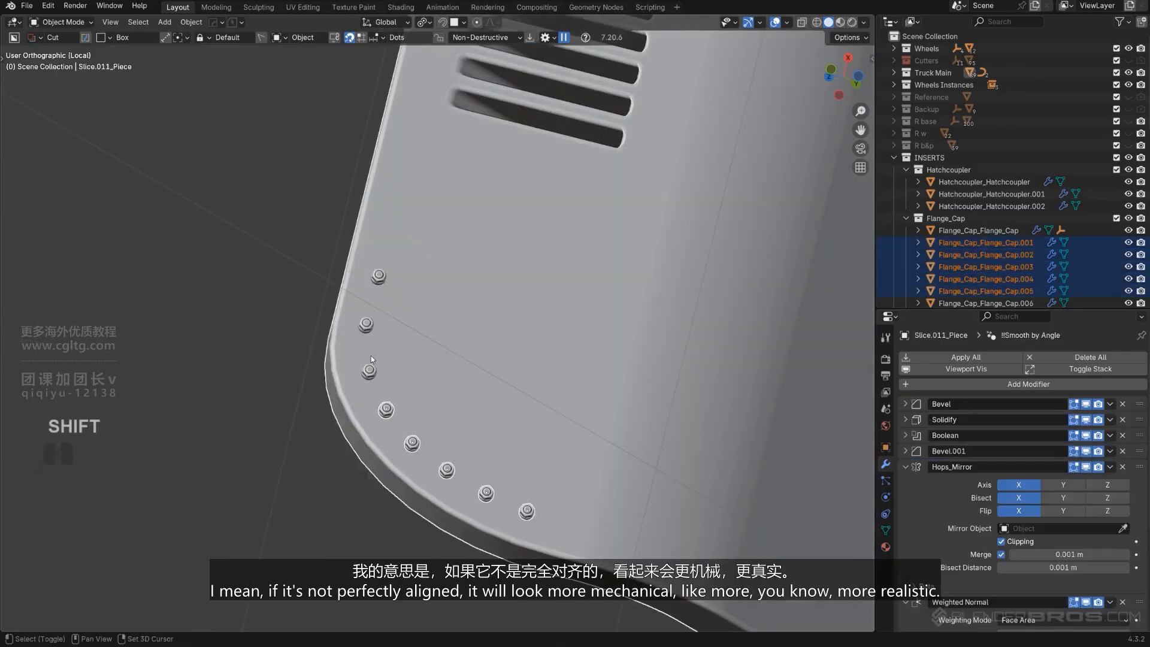
key(ctrl+z)
shift+click(367, 325)
shift+click(377, 279)
scroll(397, 296, down, 6)
scroll(512, 307, down, 4)
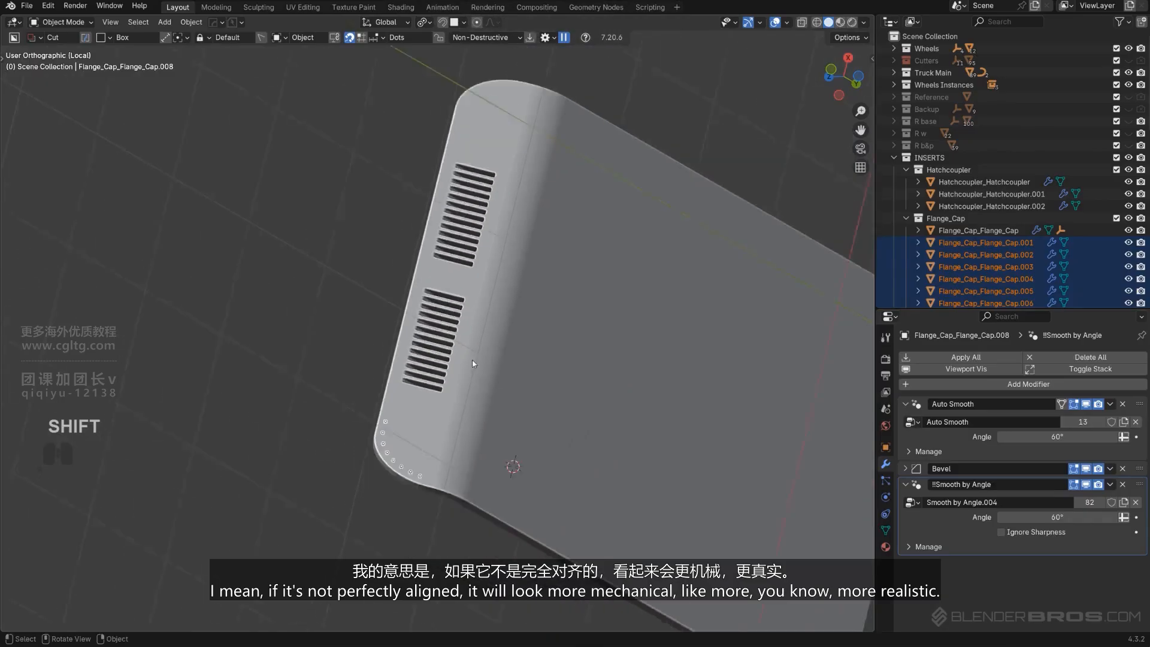
middle_drag(512, 307, 441, 343)
key(KP_5)
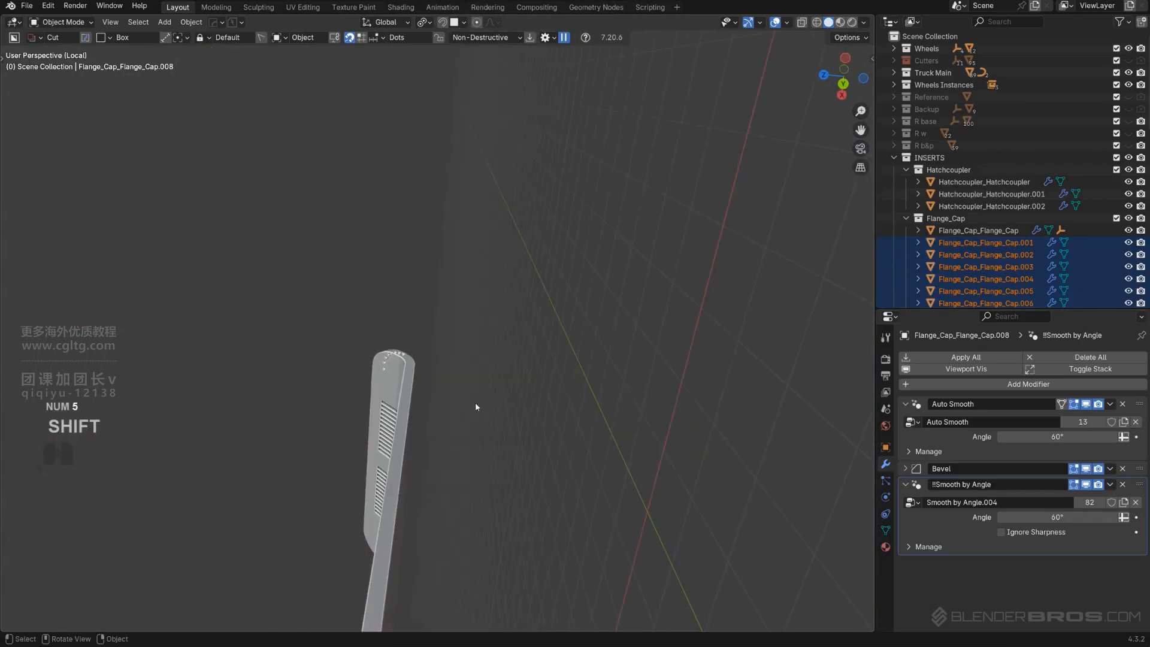
alt+middle_drag(475, 401, 425, 462)
scroll(415, 439, up, 3)
shift+middle_drag(298, 472, 370, 341)
shift+click(429, 347)
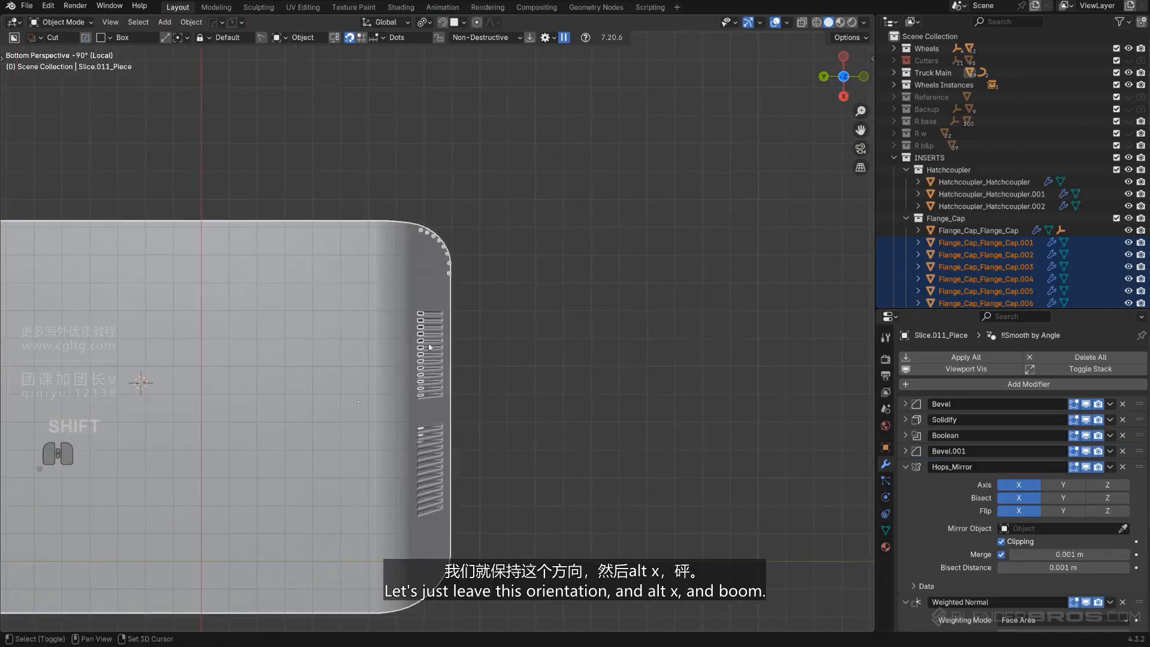
key(alt+x)
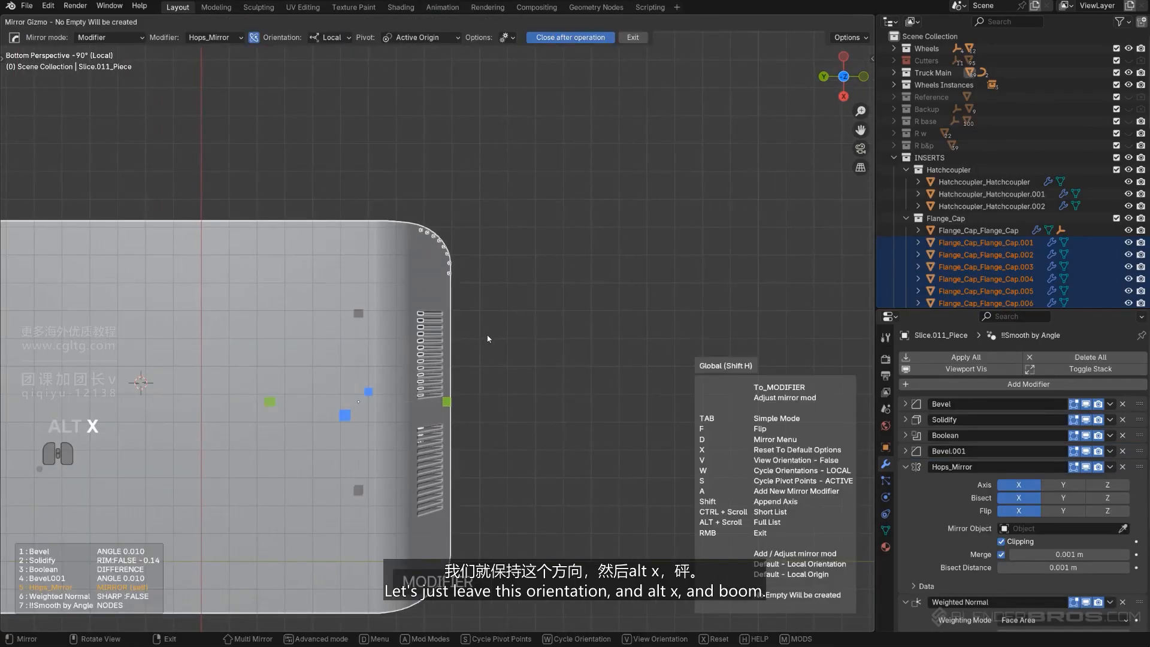
click(358, 314)
scroll(563, 343, down, 1)
scroll(527, 340, up, 2)
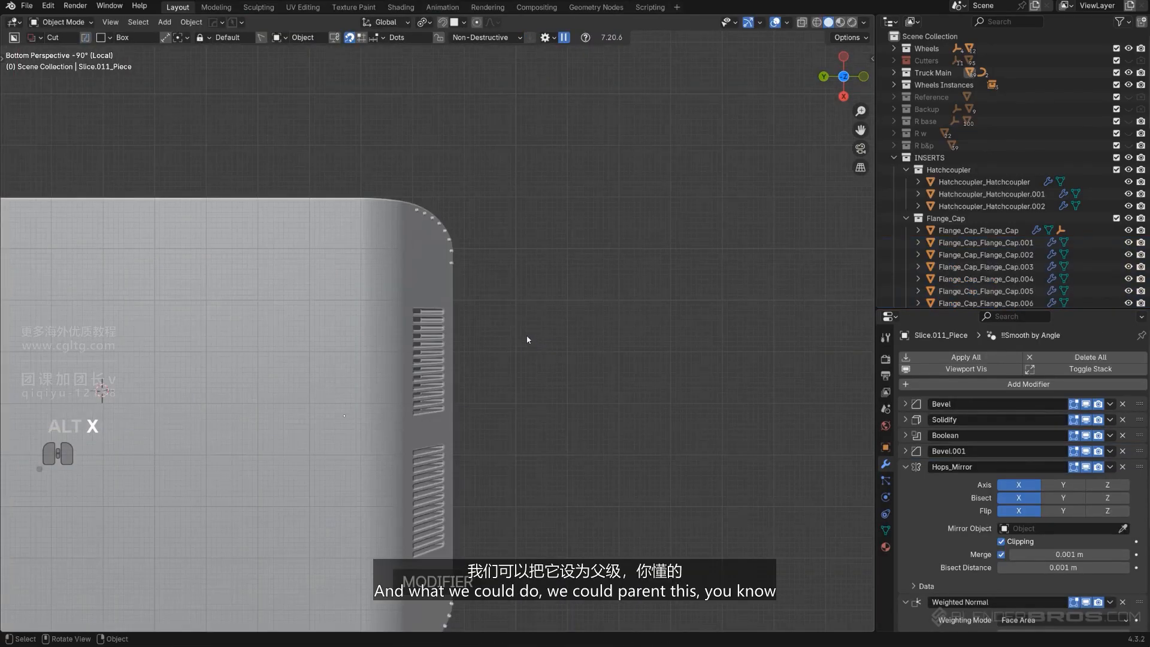
Parent the cap copies to the bumper panel, keeping their transforms
click(452, 266)
scroll(454, 252, up, 2)
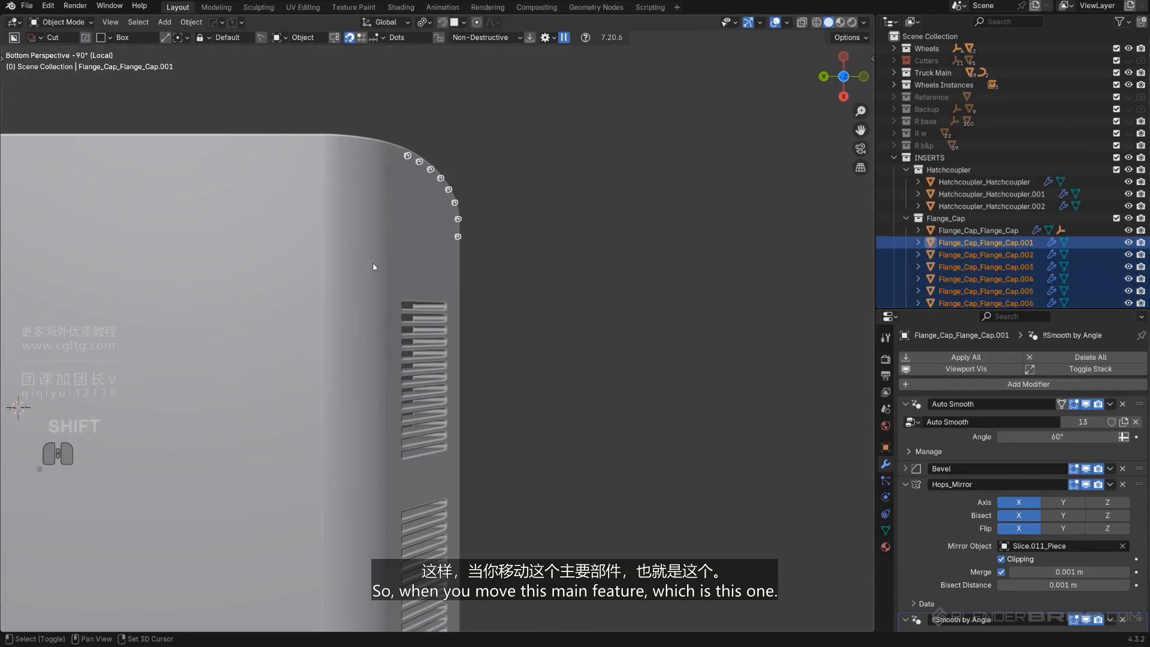
shift+click(413, 236)
key(ctrl+p)
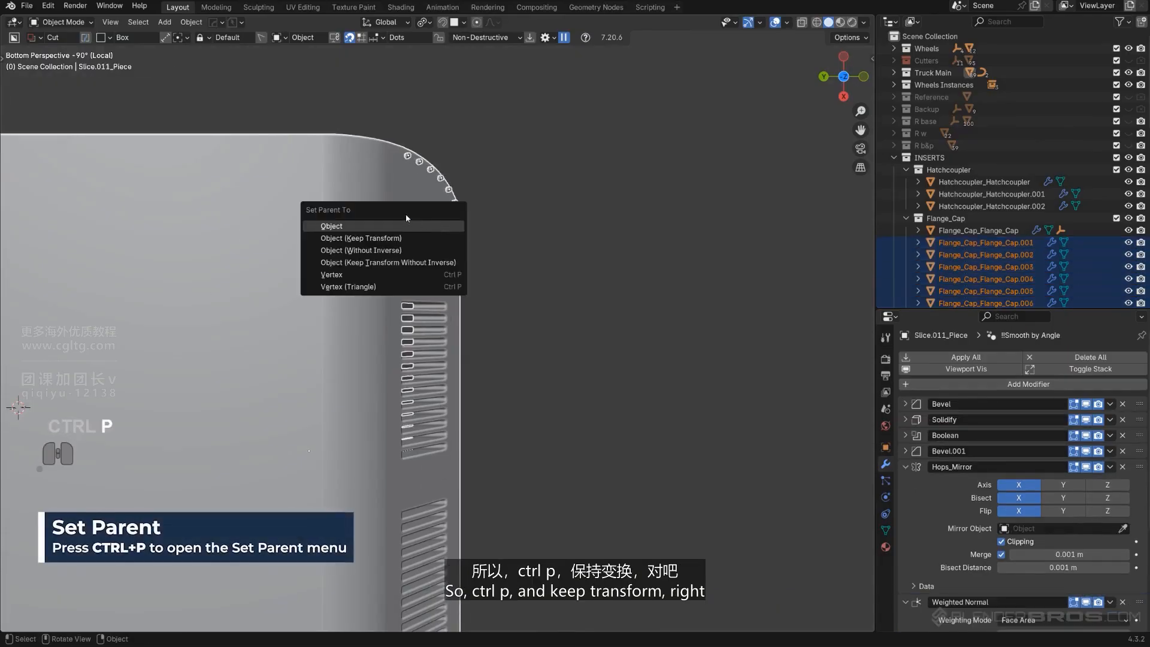
click(396, 242)
click(480, 239)
scroll(490, 287, down, 6)
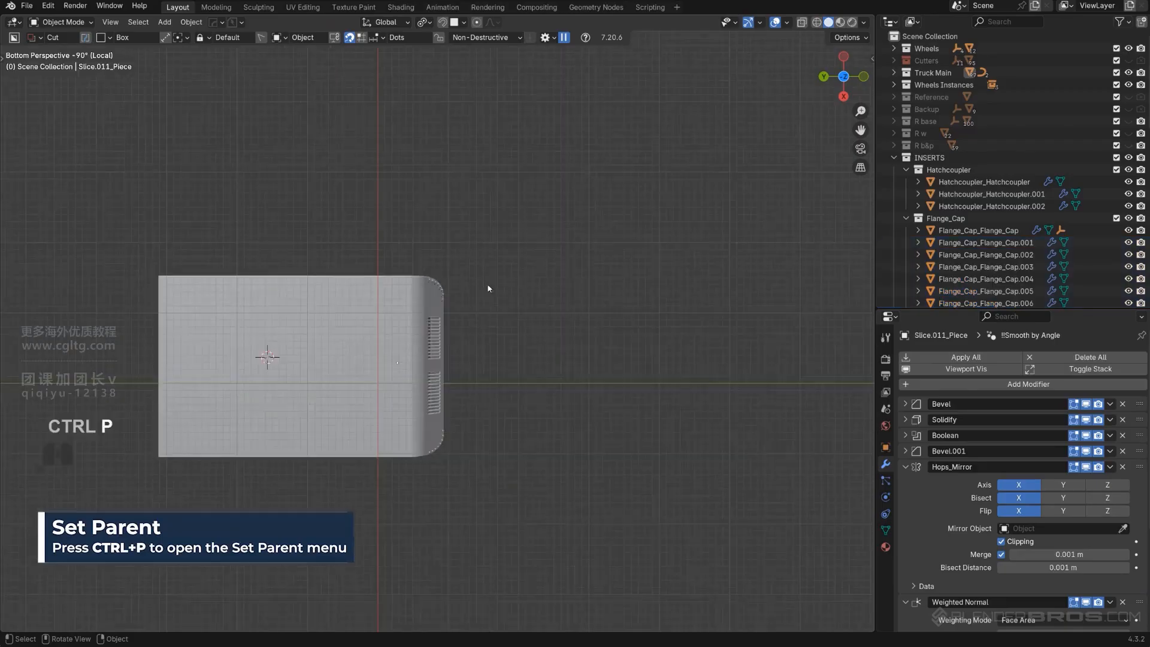
Leave the isolated view to show the whole truck again
shift+middle_drag(398, 277, 569, 367)
middle_drag(536, 283, 456, 323)
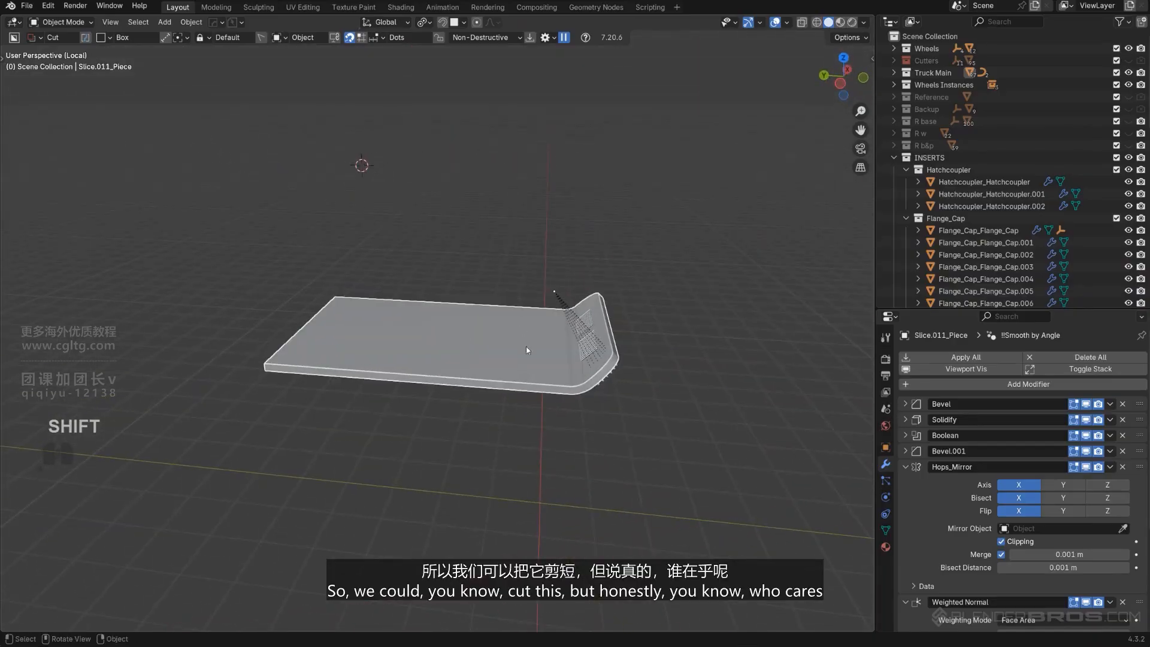
key(KP_Divide)
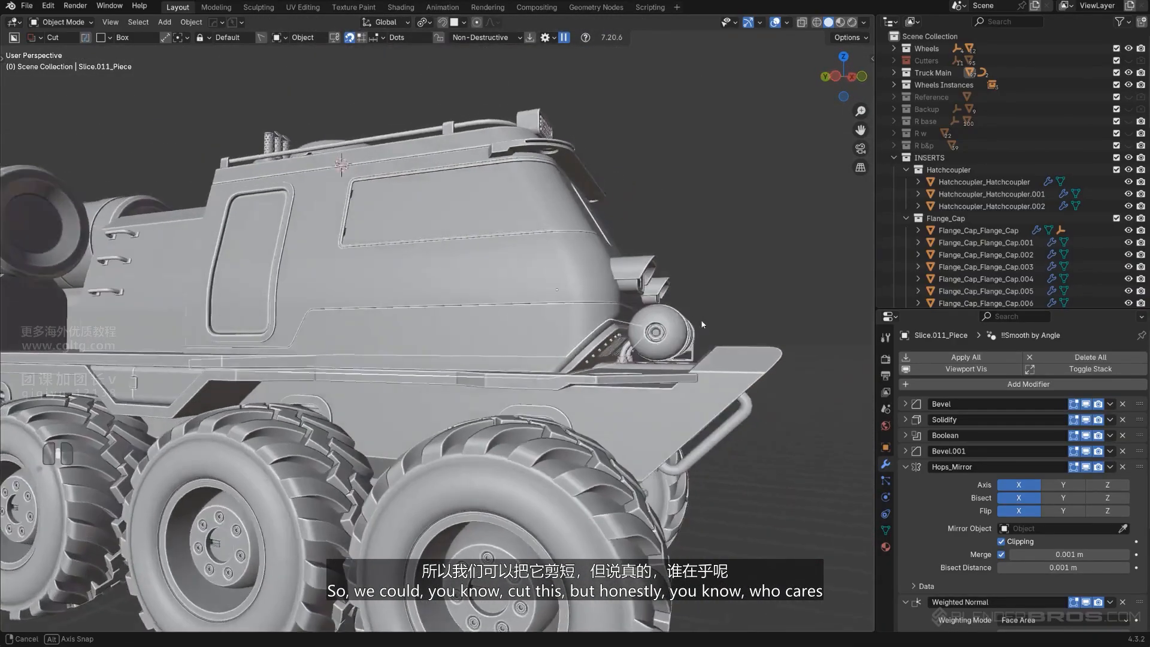